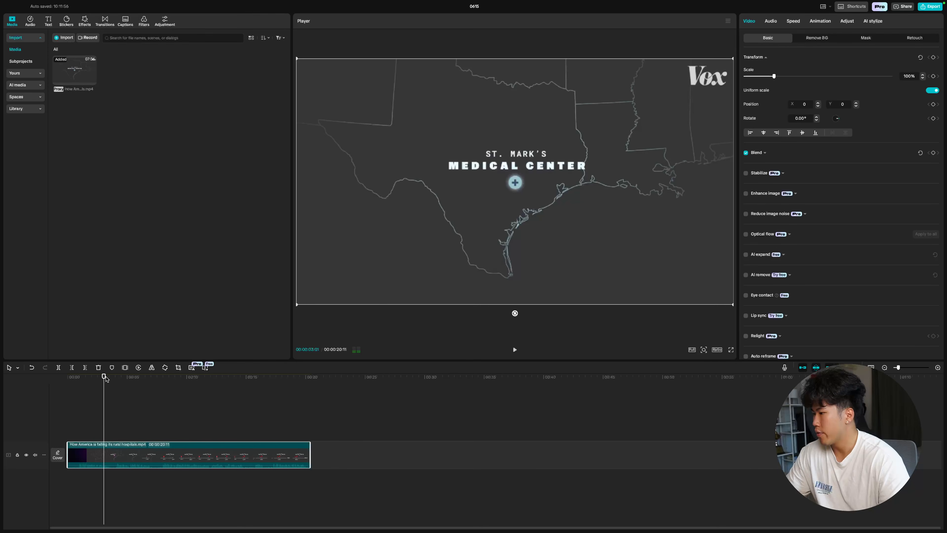
# - Play the reference map clip through from its beginning and close its project
pyautogui.moveTo(104, 377); pyautogui.dragTo(68, 379)
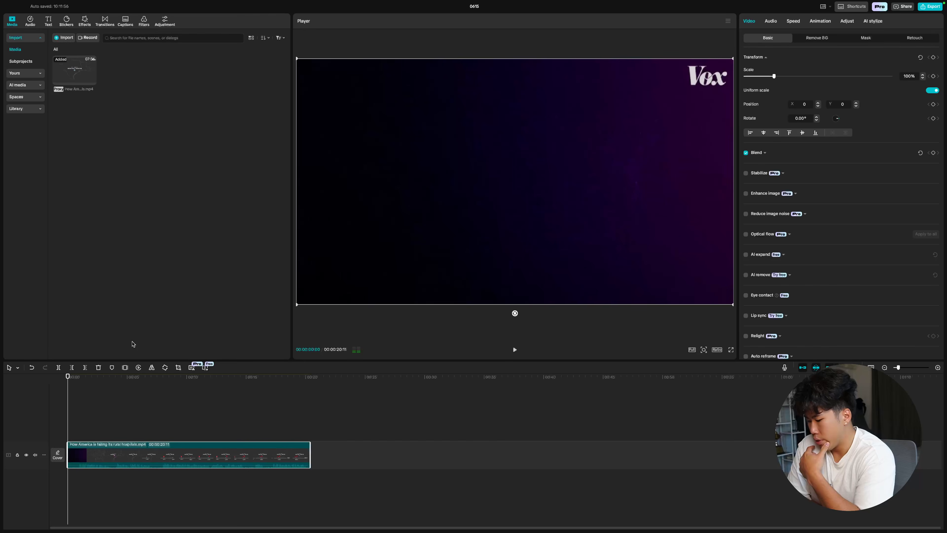
pyautogui.press('space')
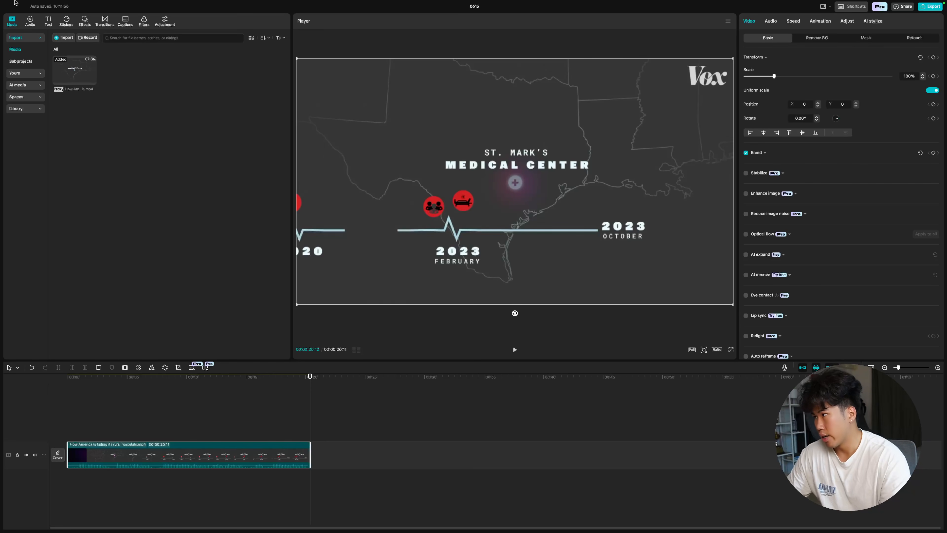
pyautogui.click(5, 14)
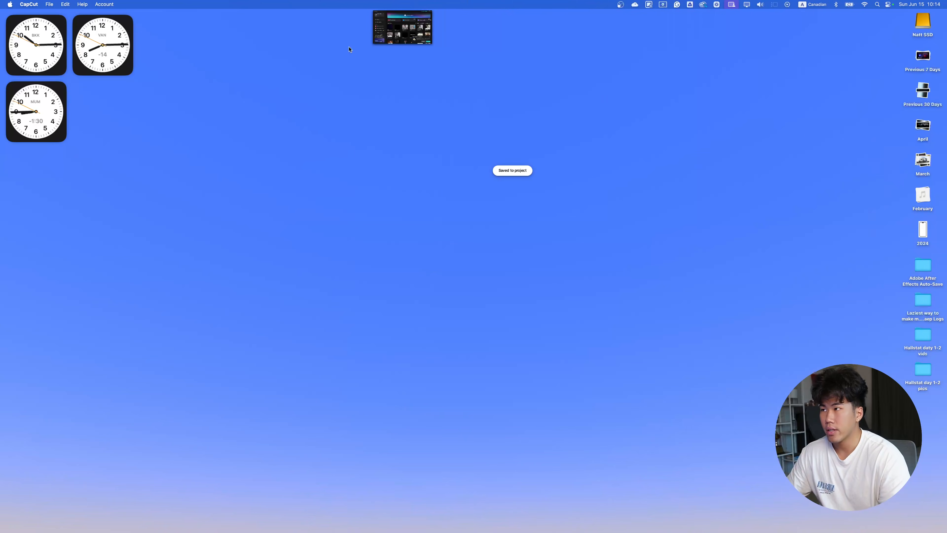
pyautogui.click(406, 29)
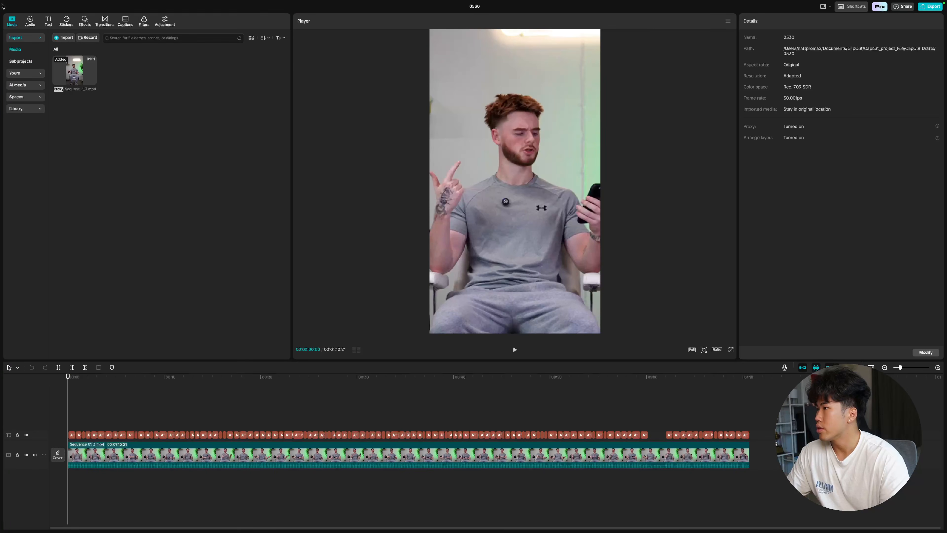
pyautogui.click(5, 3)
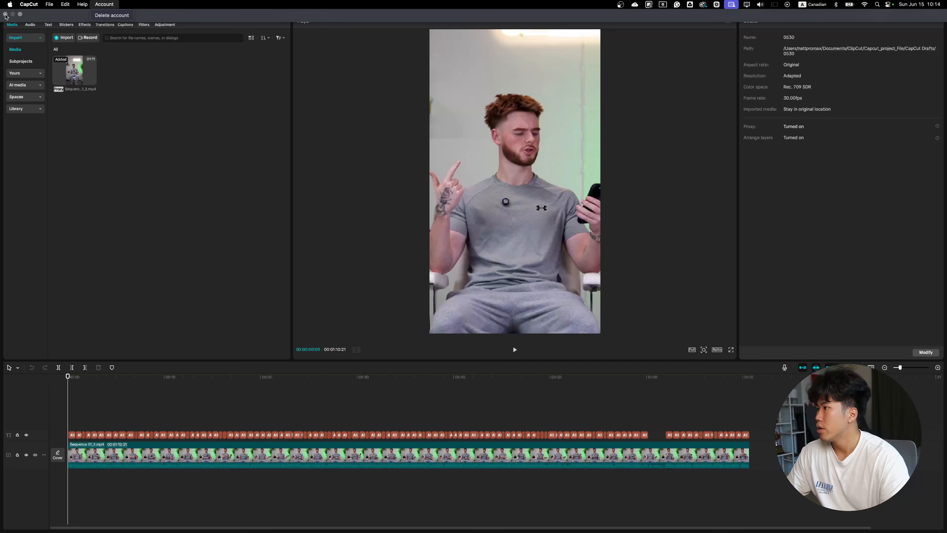
pyautogui.click(5, 14)
pyautogui.click(5, 14)
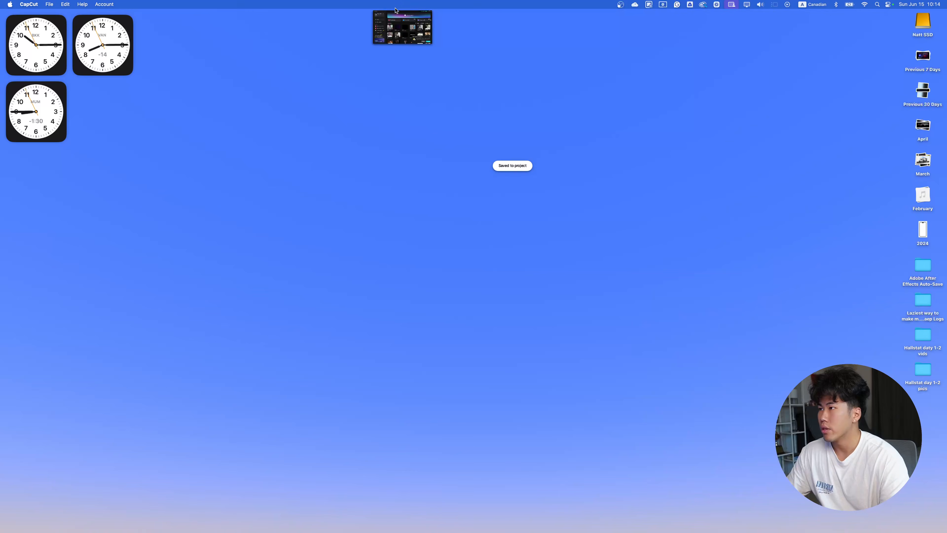
# - Quit CapCut and switch to After Effects
pyautogui.hotkey('ctrl', 'Up')
pyautogui.click(451, 32)
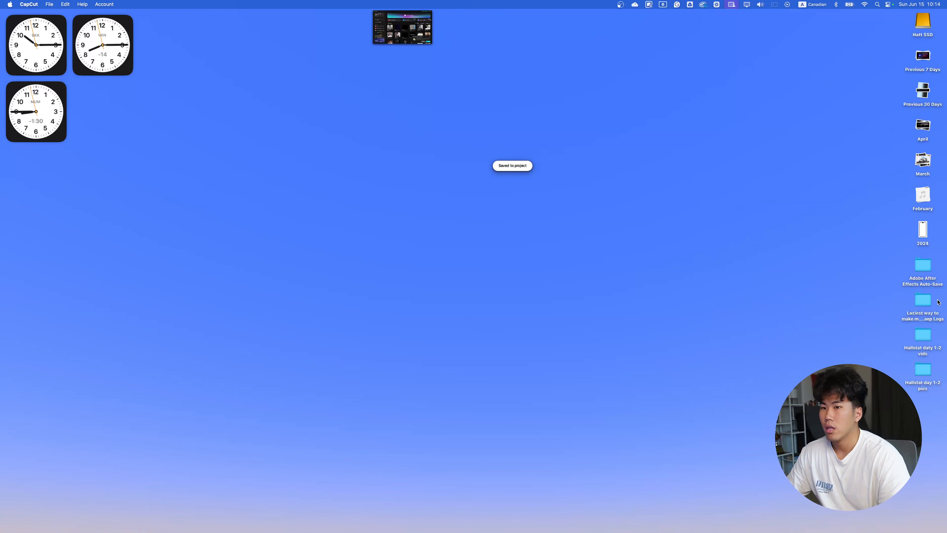
pyautogui.moveTo(946, 303)
pyautogui.rightClick(938, 368)
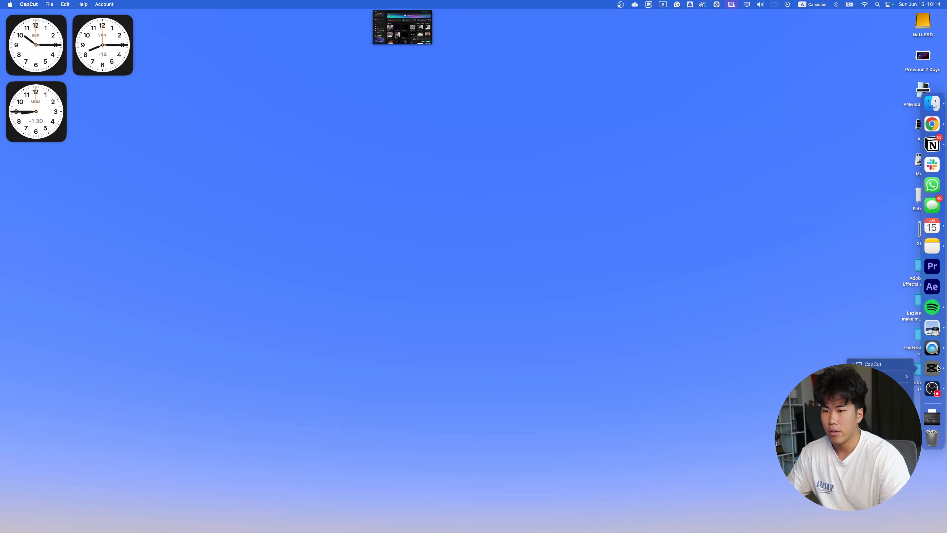
pyautogui.click(873, 405)
pyautogui.hotkey('ctrl', 'Right')
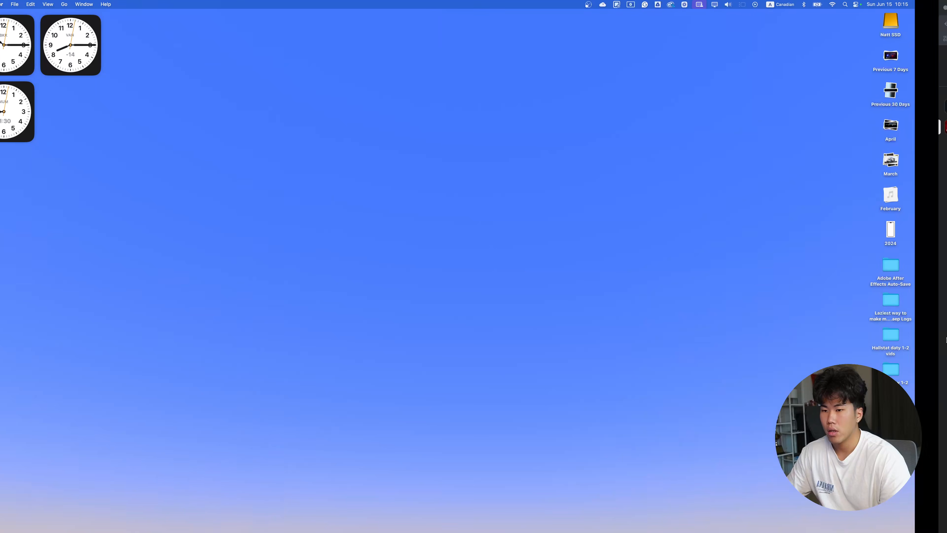
pyautogui.hotkey('ctrl', 'Left')
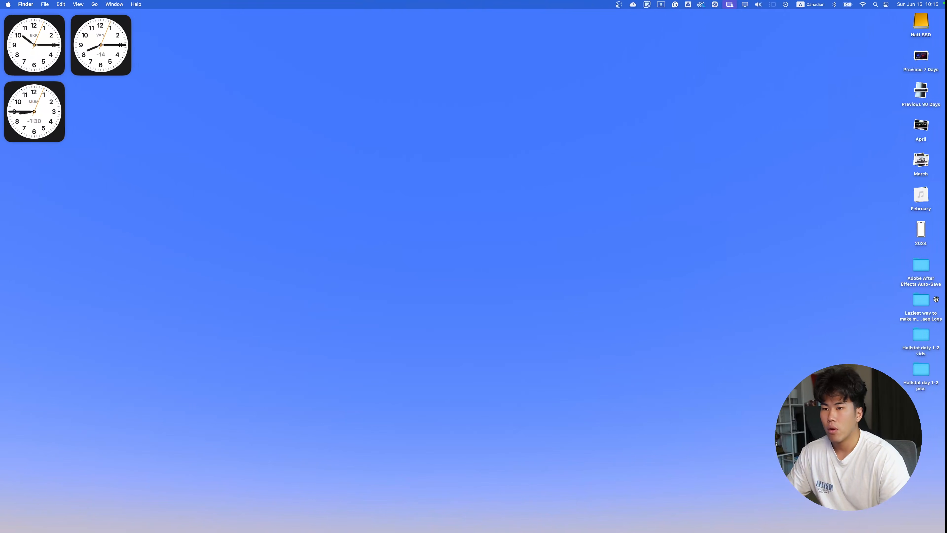
pyautogui.moveTo(944, 297)
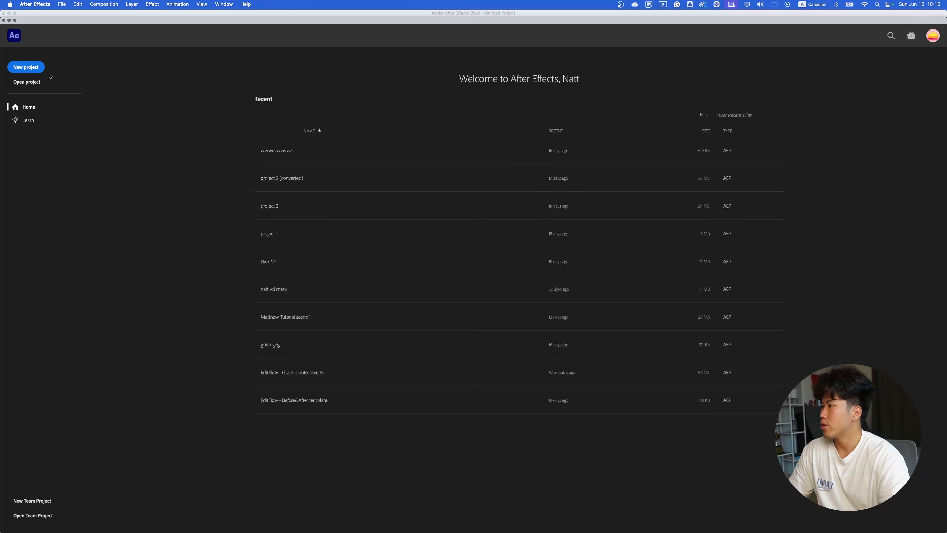
# - Start a new project and create a composition named Main Comp using the HD 1920x1080 29.97 fps preset
pyautogui.click(39, 66)
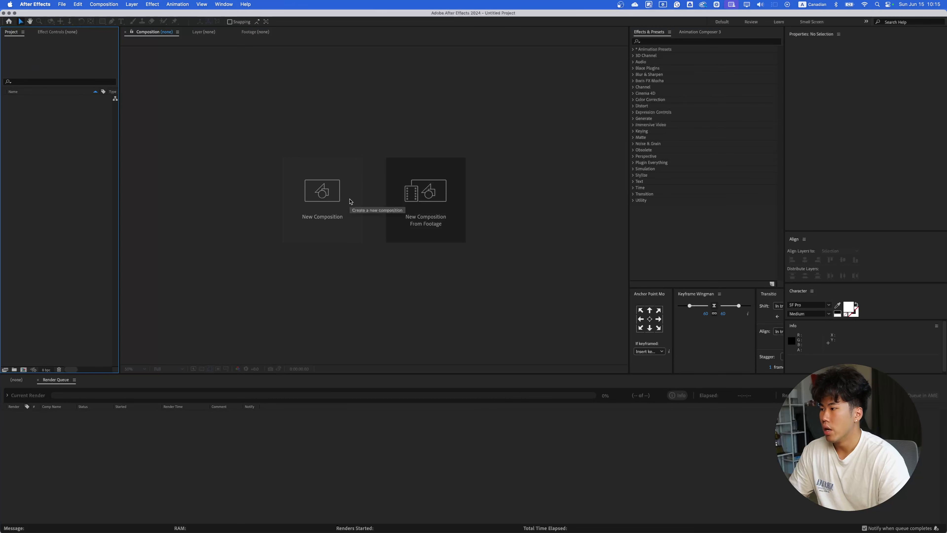
pyautogui.click(350, 202)
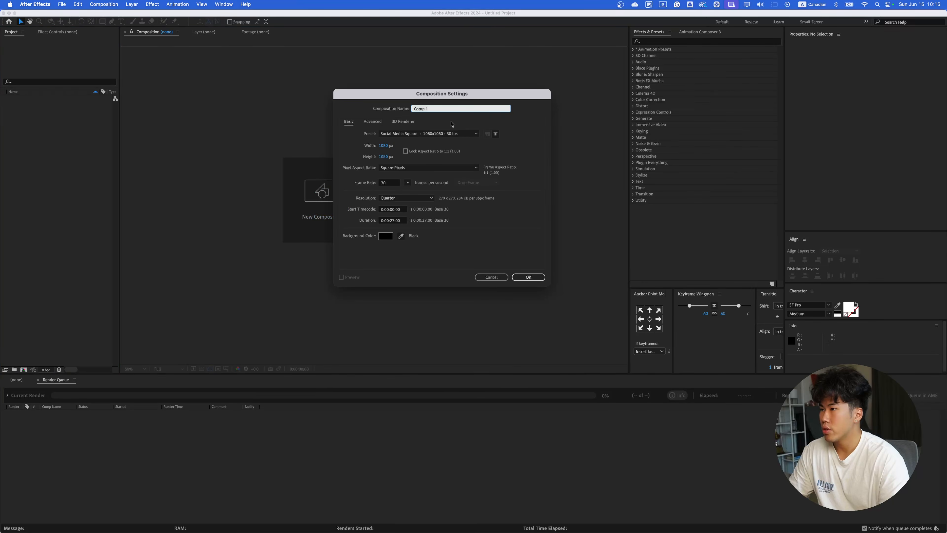
pyautogui.write('Main')
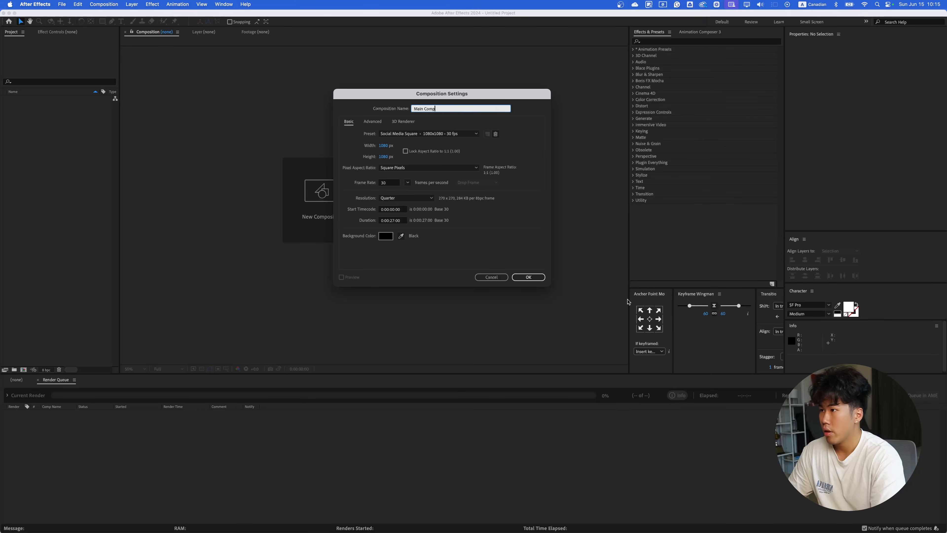
pyautogui.click(466, 134)
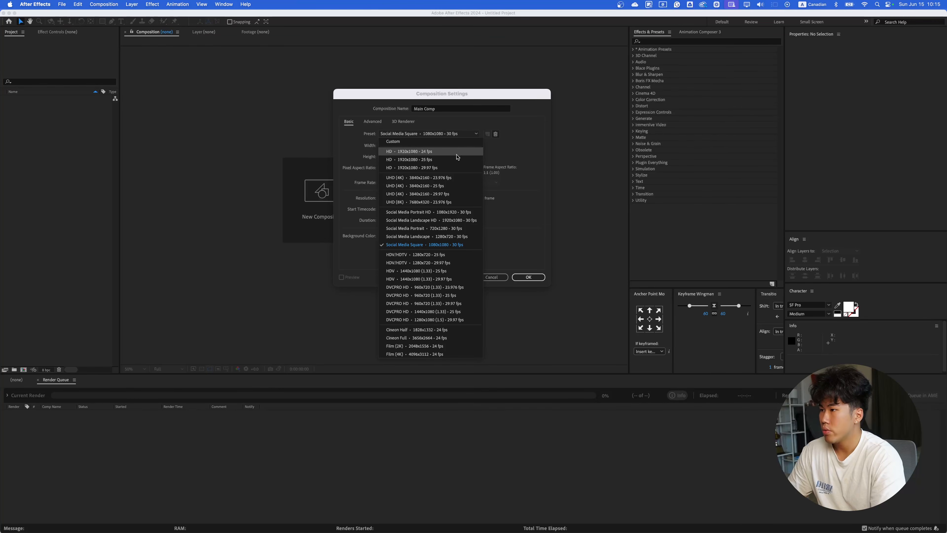
pyautogui.click(458, 168)
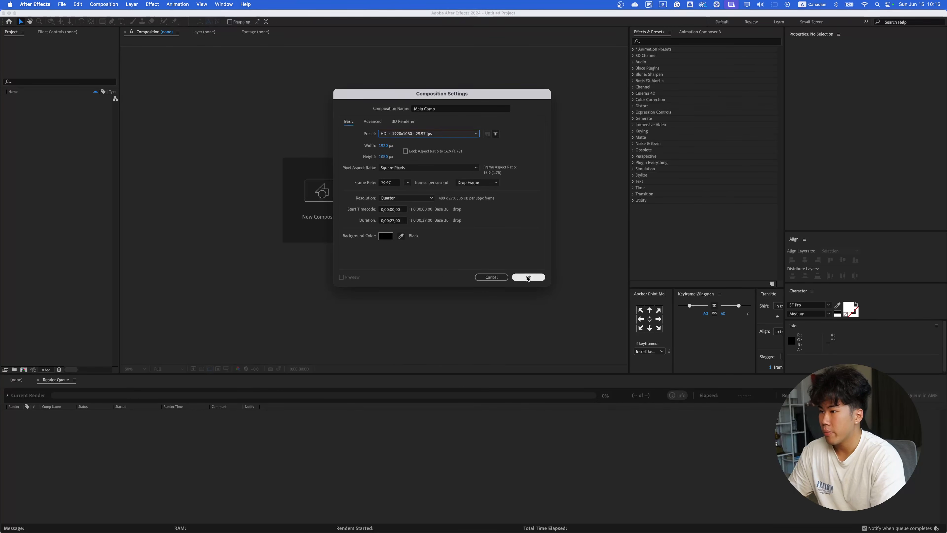
pyautogui.click(528, 277)
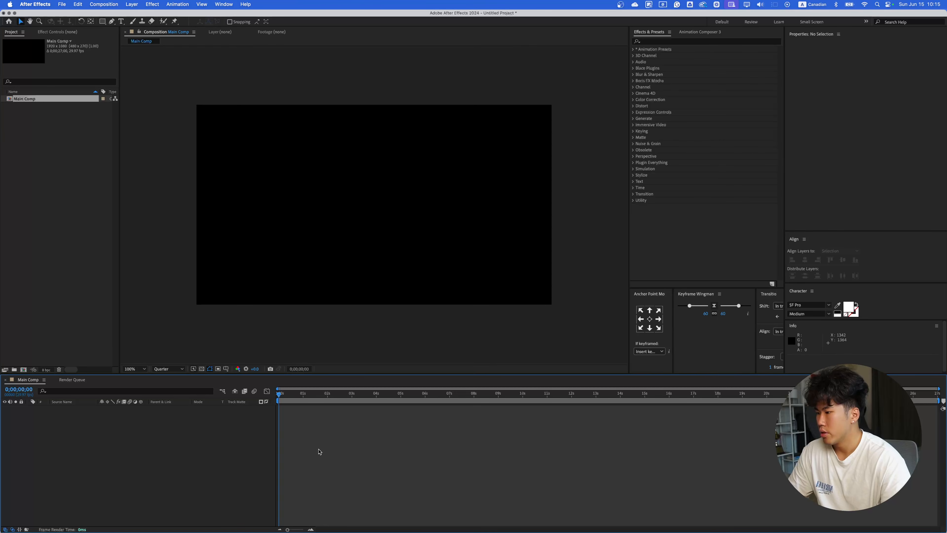
# - Save the project in the Downloads folder as "Vox reedit - Ju 15 25.aep"
pyautogui.press('super+s')
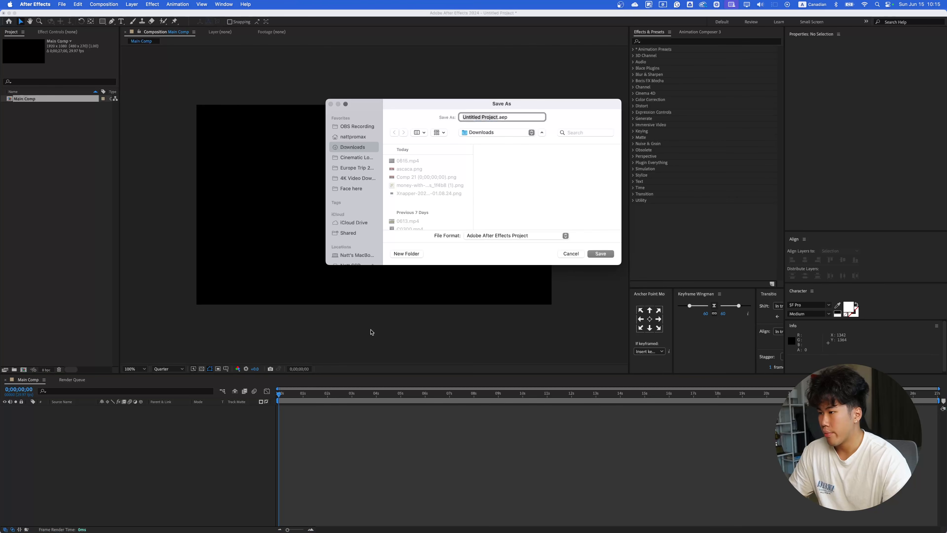
pyautogui.write('Vox ')
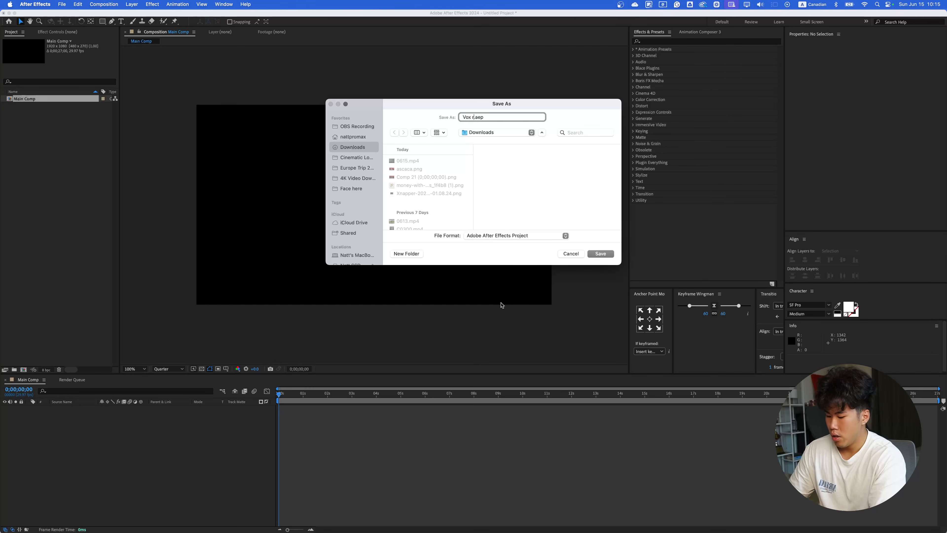
pyautogui.write('reedi')
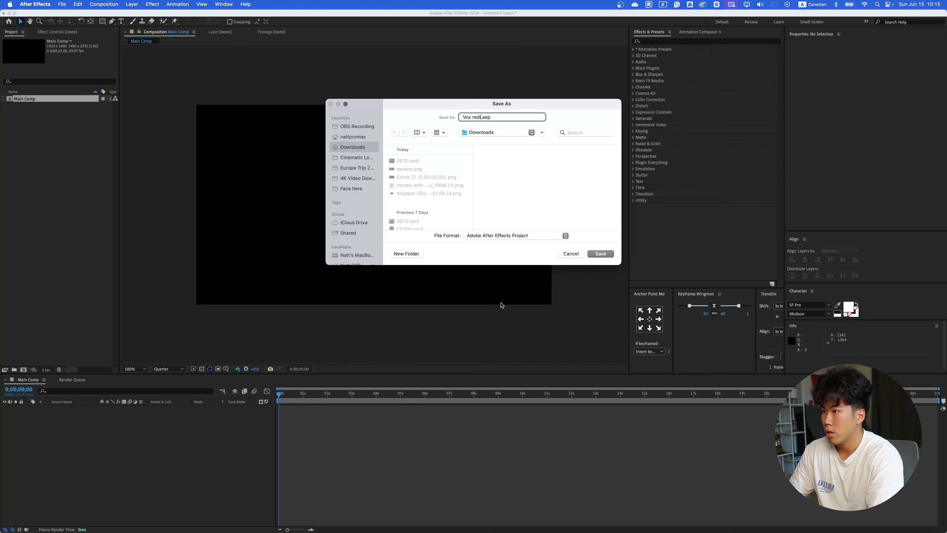
pyautogui.press('BackSpace')
pyautogui.press('BackSpace')
pyautogui.press('BackSpace')
pyautogui.write('eedit ')
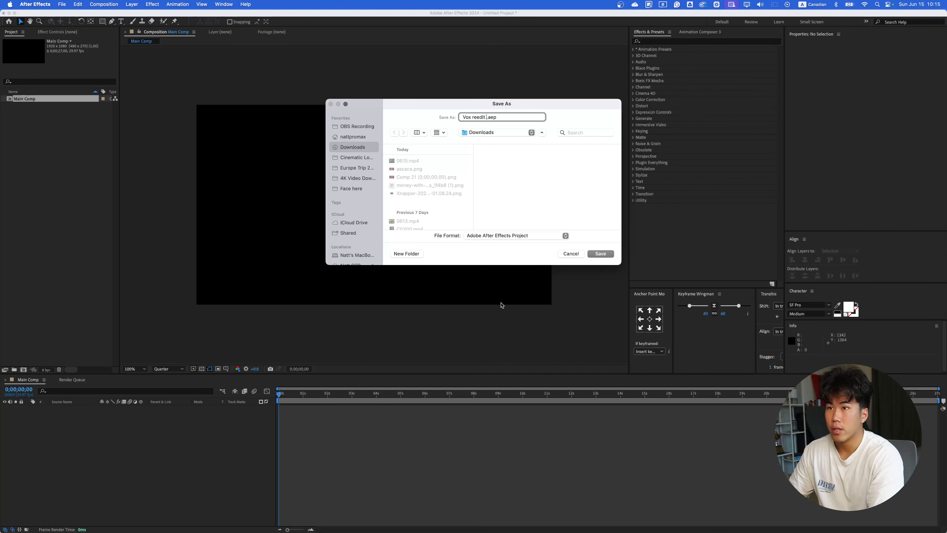
pyautogui.write('- Ju ')
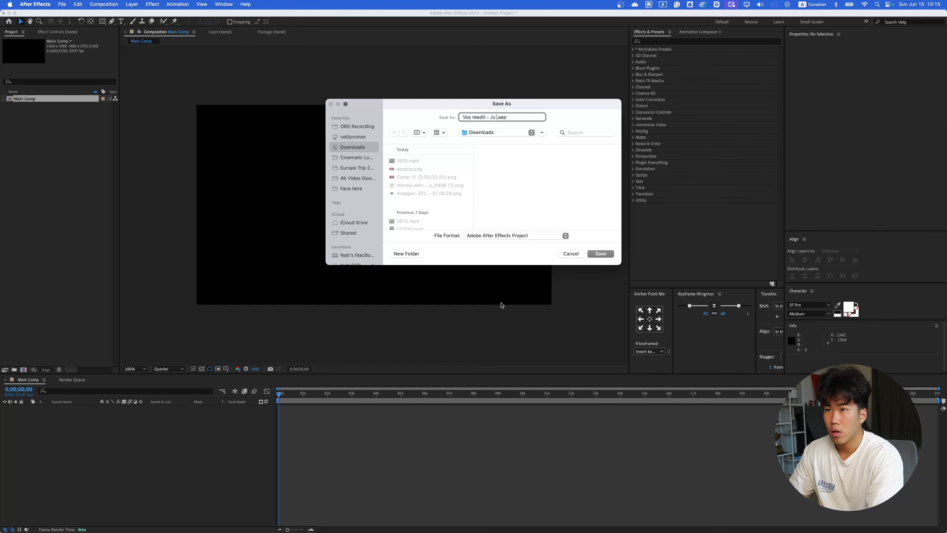
pyautogui.write('13')
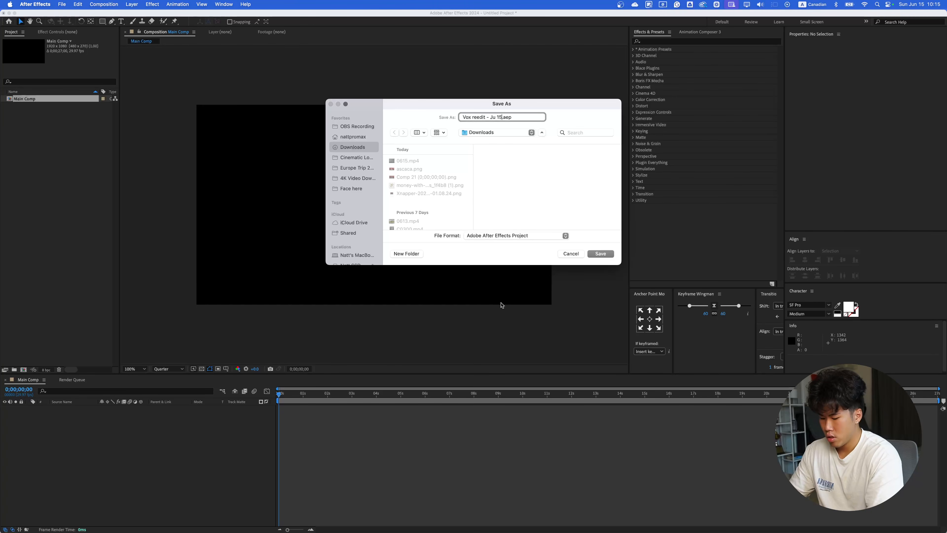
pyautogui.write(' 25')
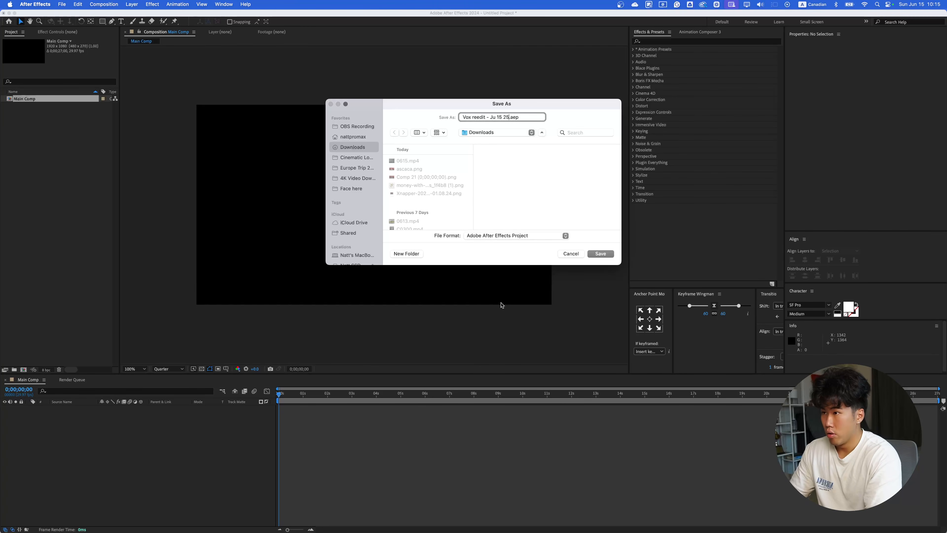
pyautogui.click(607, 253)
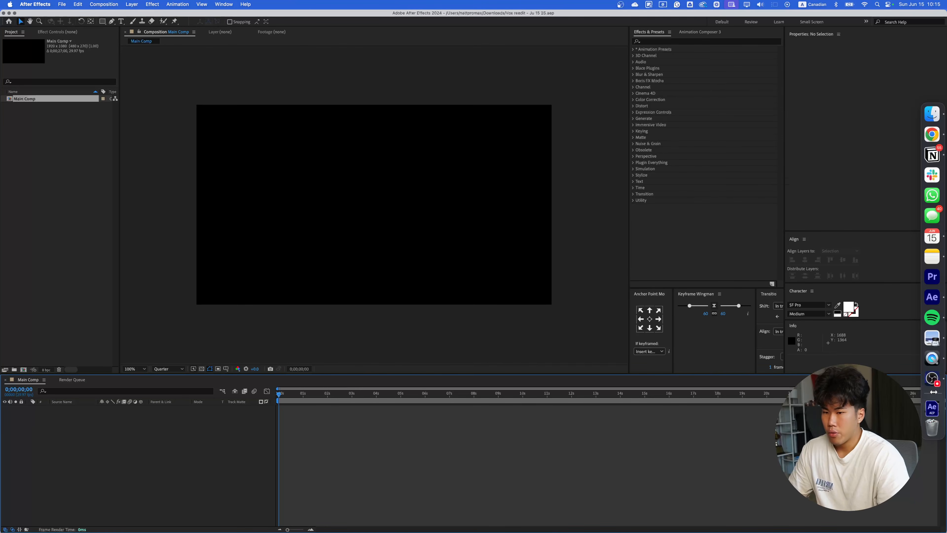
# - Import 0615.mp4 from the Downloads folder and add it as a layer in Main Comp
pyautogui.click(932, 408)
pyautogui.moveTo(467, 120); pyautogui.dragTo(56, 158)
pyautogui.moveTo(24, 98); pyautogui.dragTo(100, 439)
# - Preview the start of the footage in the composition and set the preview resolution to Full
pyautogui.press('space')
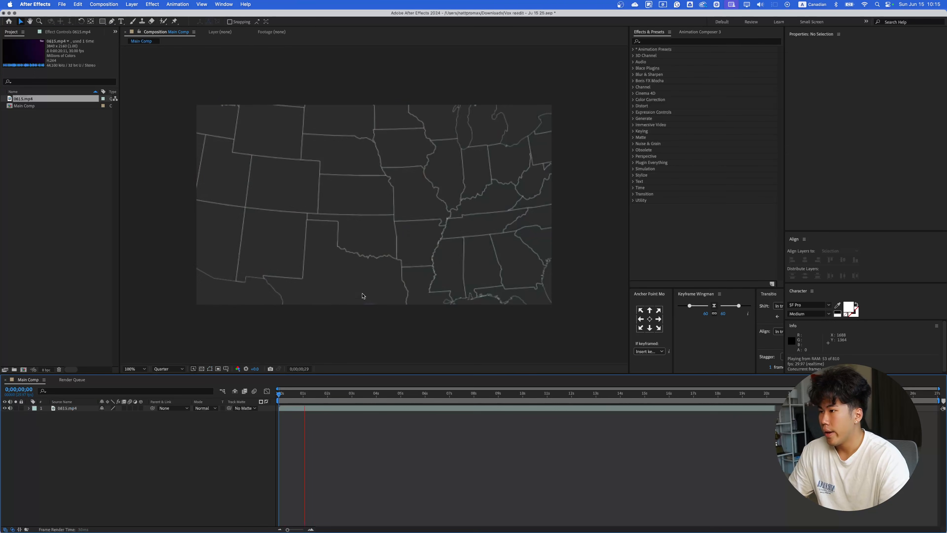
pyautogui.press('space')
pyautogui.click(181, 366)
pyautogui.click(180, 381)
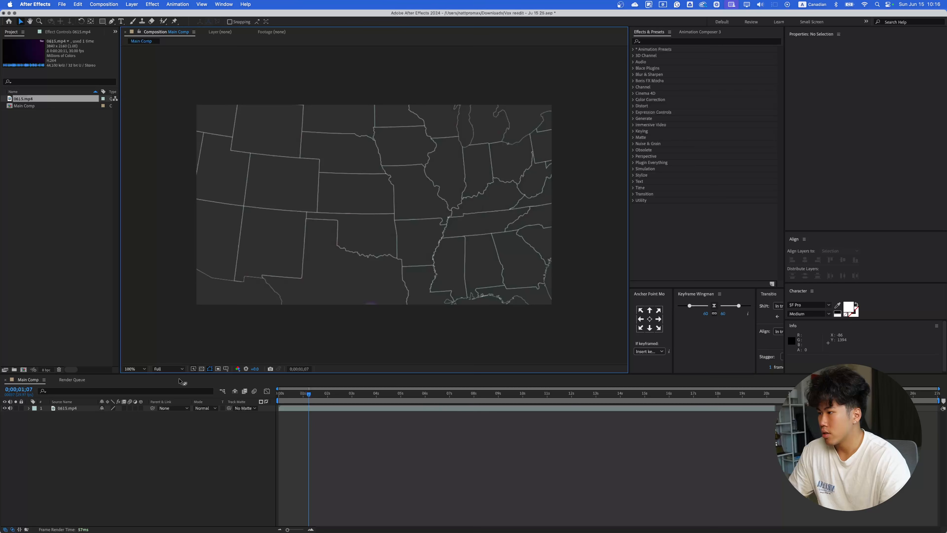
# - Scale the 0615.mp4 layer to 50% so the whole footage fits the composition frame
pyautogui.click(374, 219)
pyautogui.press(',')
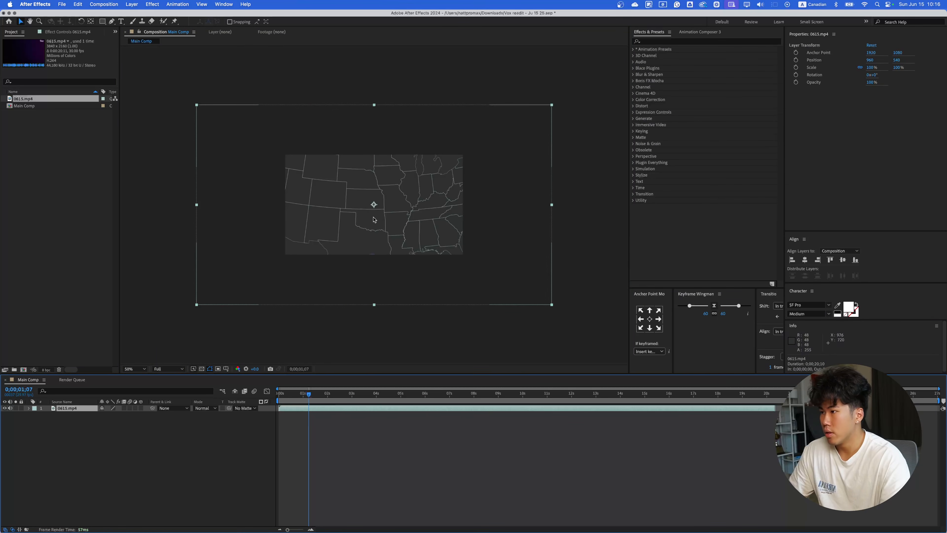
pyautogui.click(872, 67)
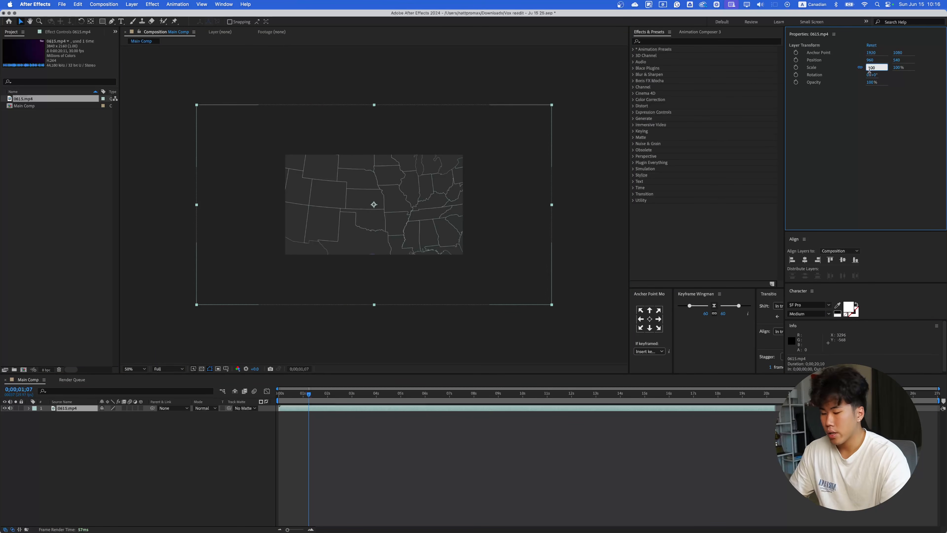
pyautogui.write('50')
pyautogui.press('Return')
pyautogui.click(388, 464)
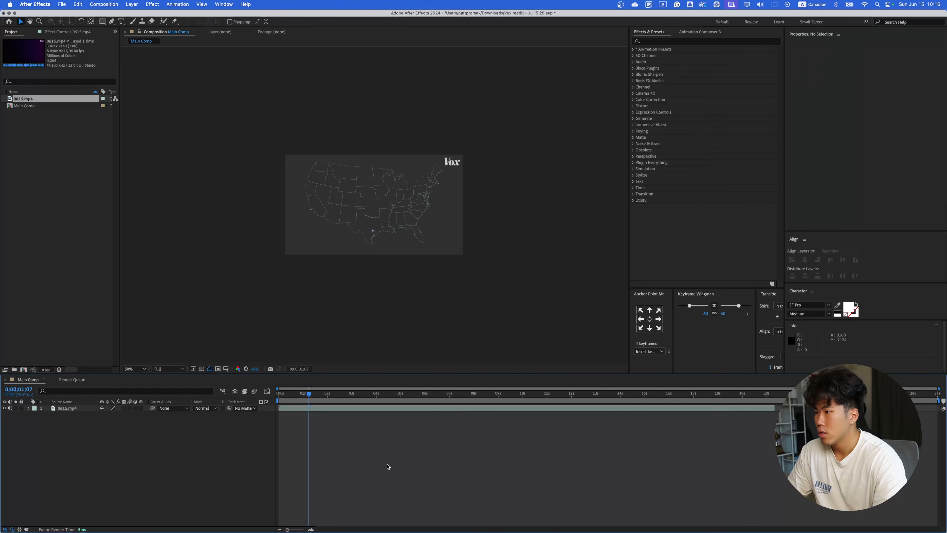
# - Play back the scaled footage, return to the start and scrub to 0;00;01;18 to examine the map animation
pyautogui.press('.')
pyautogui.press('space')
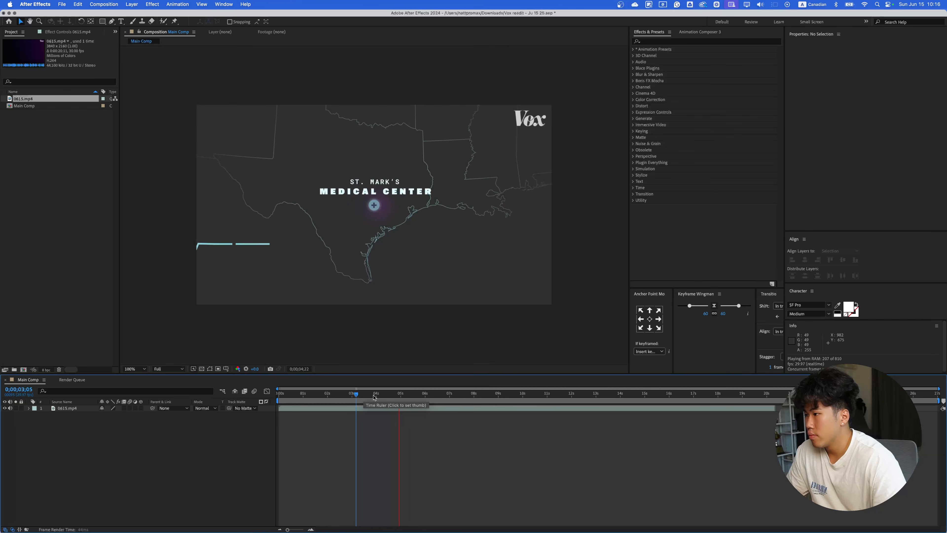
pyautogui.press('space')
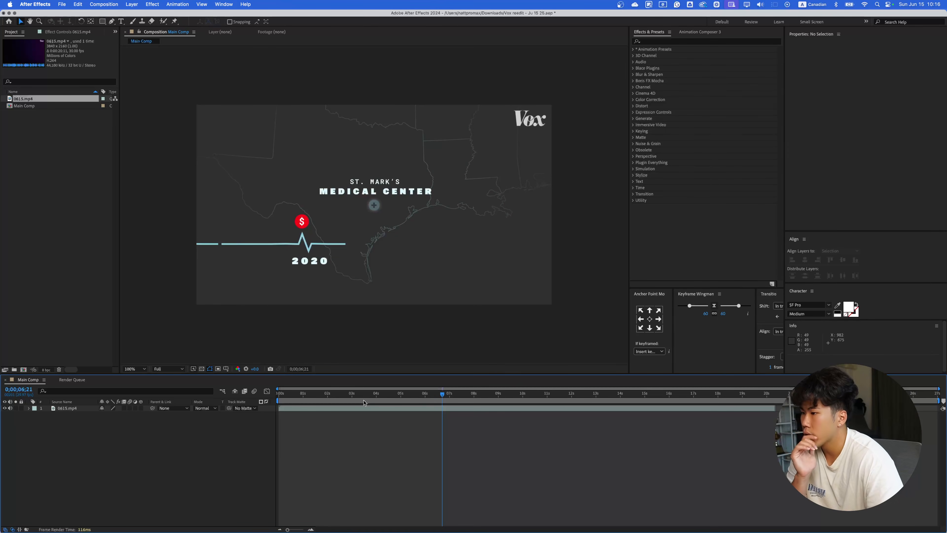
pyautogui.press('Home')
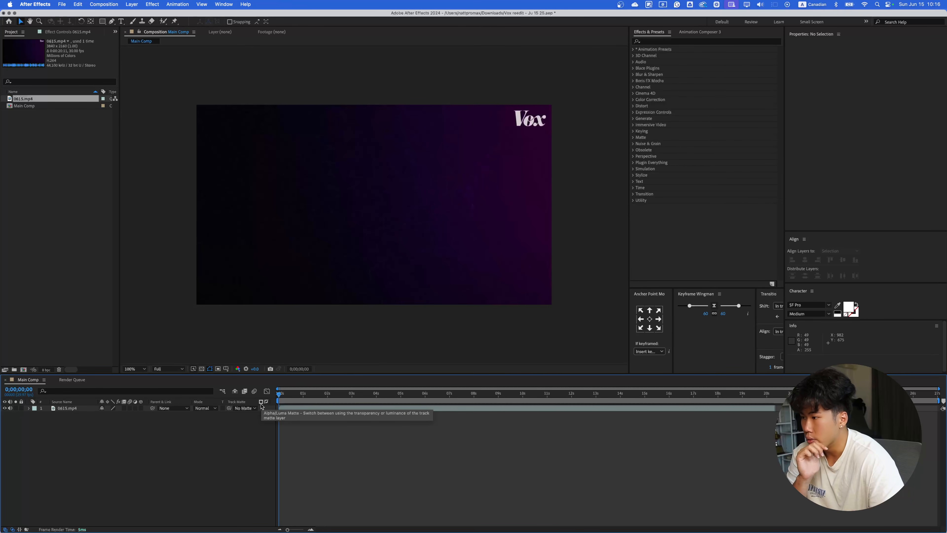
pyautogui.moveTo(284, 402); pyautogui.dragTo(318, 407)
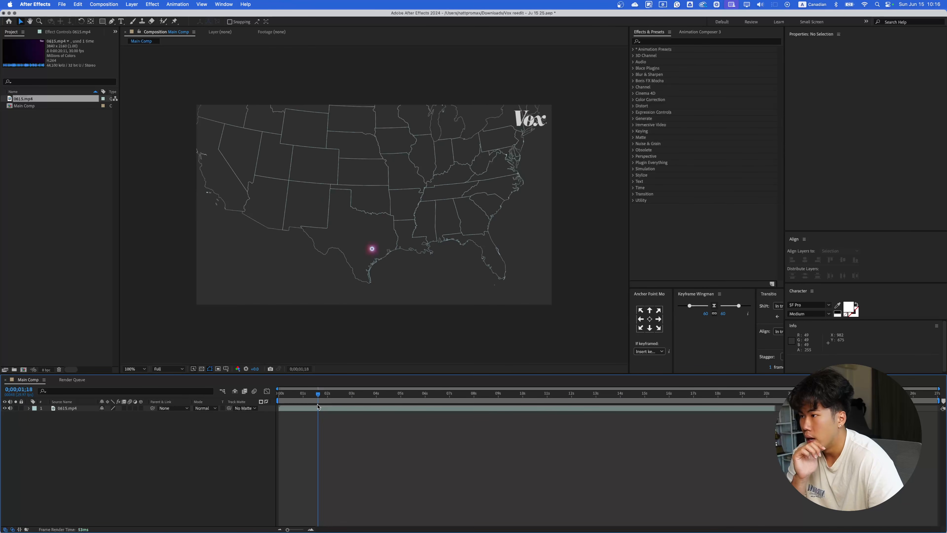
# - Find the purple US map PNG in the Downloads folder and add it as a layer above 0615.mp4 in Main Comp
pyautogui.click(932, 338)
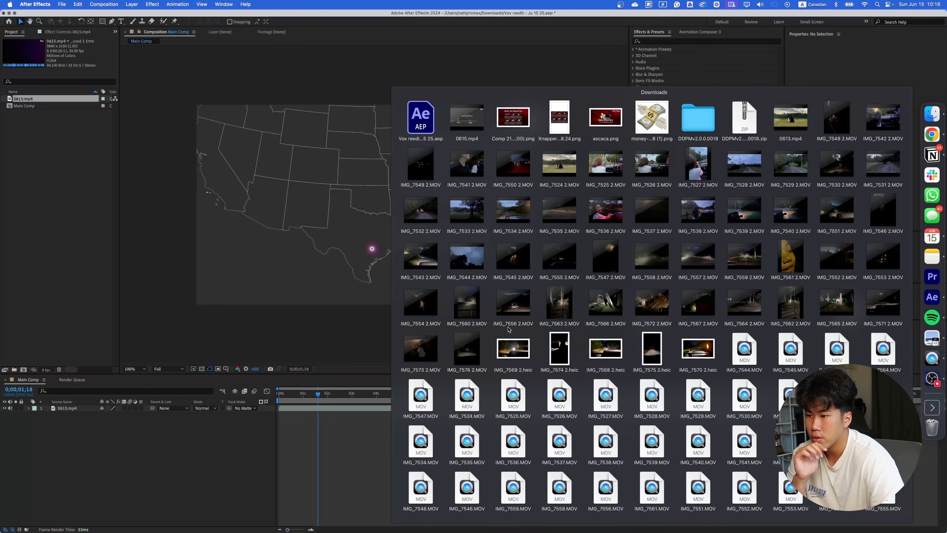
pyautogui.scroll(-2, 504, 320)
pyautogui.scroll(-10, 504, 319)
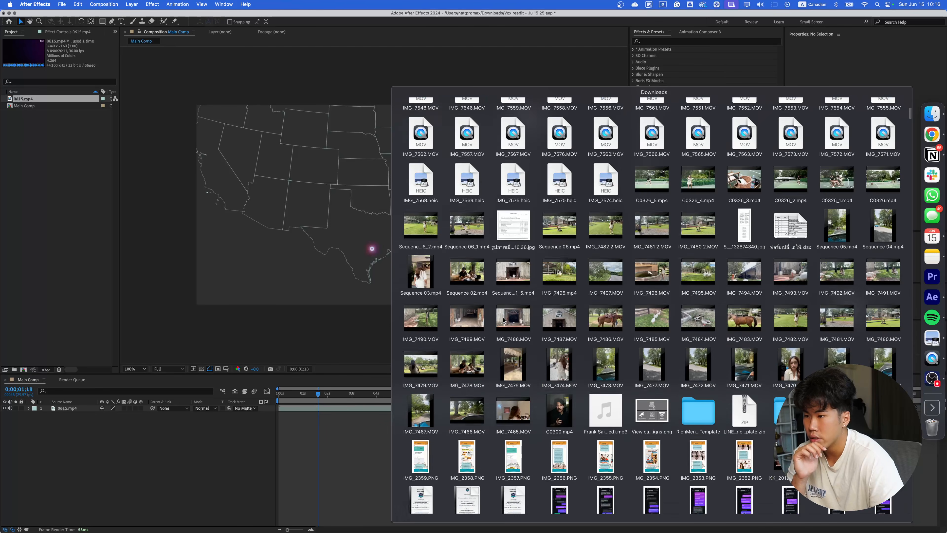
pyautogui.scroll(-4, 503, 320)
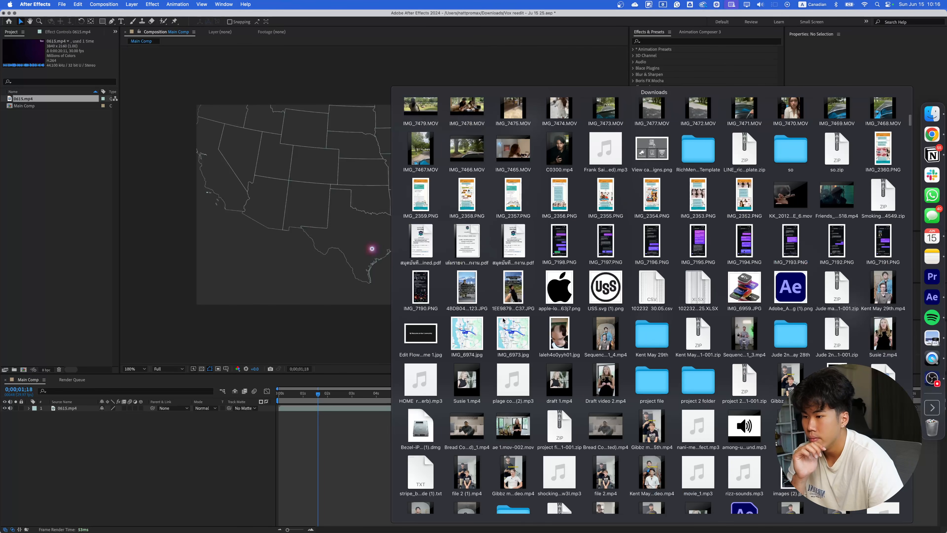
pyautogui.scroll(-3, 503, 320)
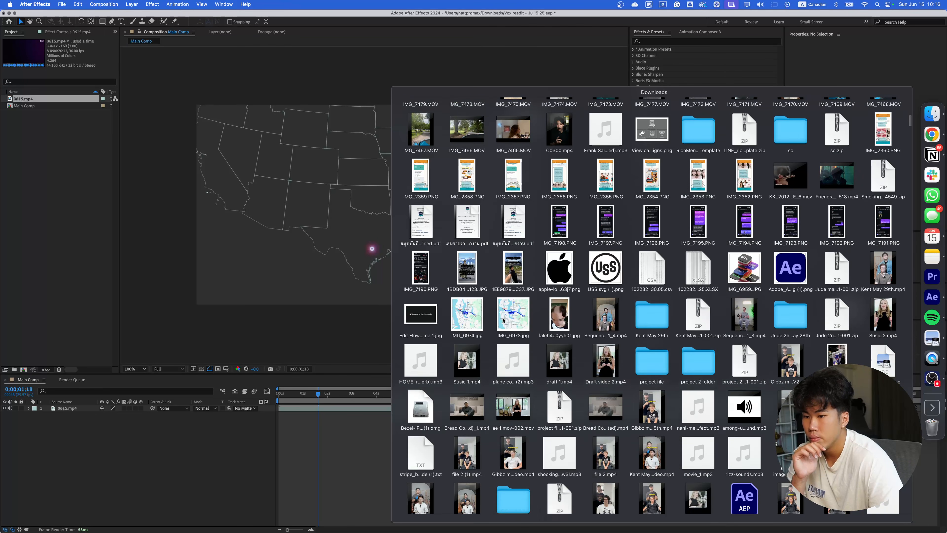
pyautogui.scroll(-1, 503, 320)
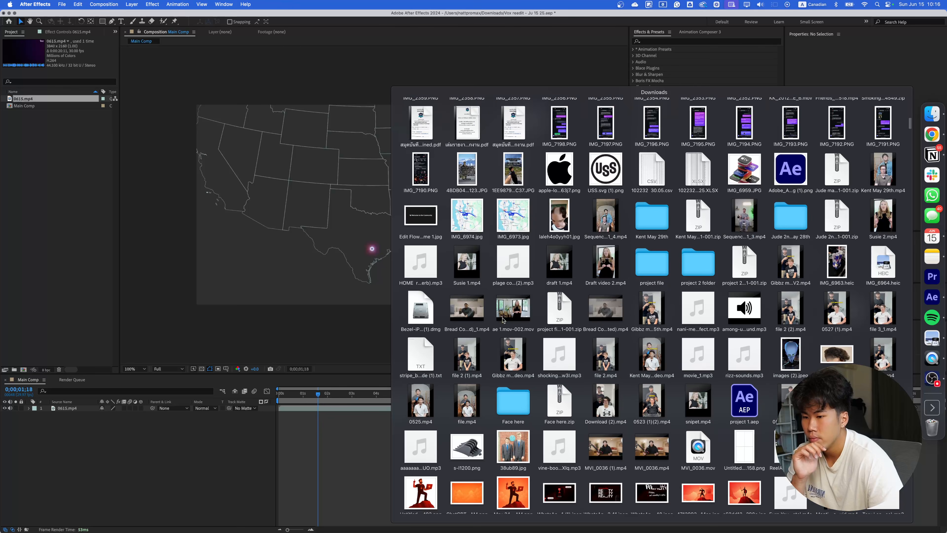
pyautogui.scroll(-6, 503, 320)
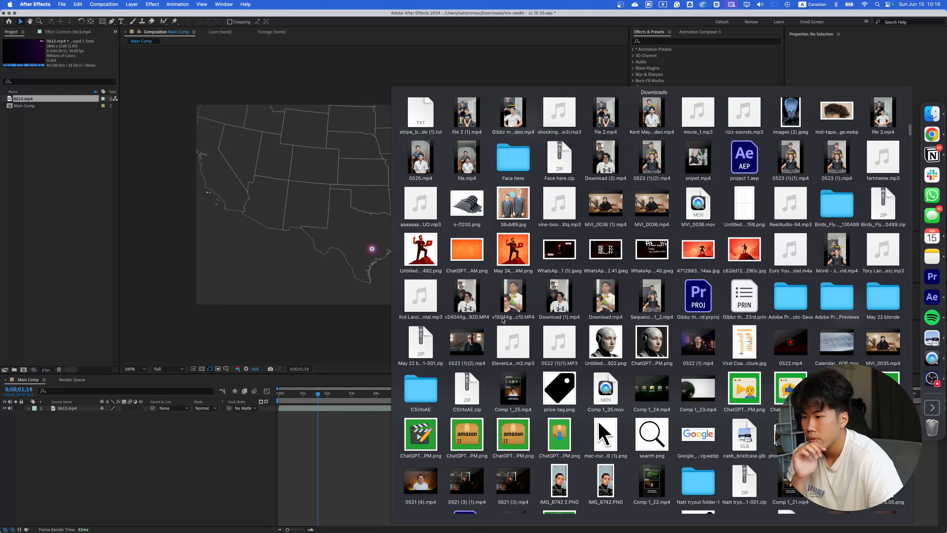
pyautogui.scroll(-2, 503, 318)
pyautogui.scroll(-2, 503, 317)
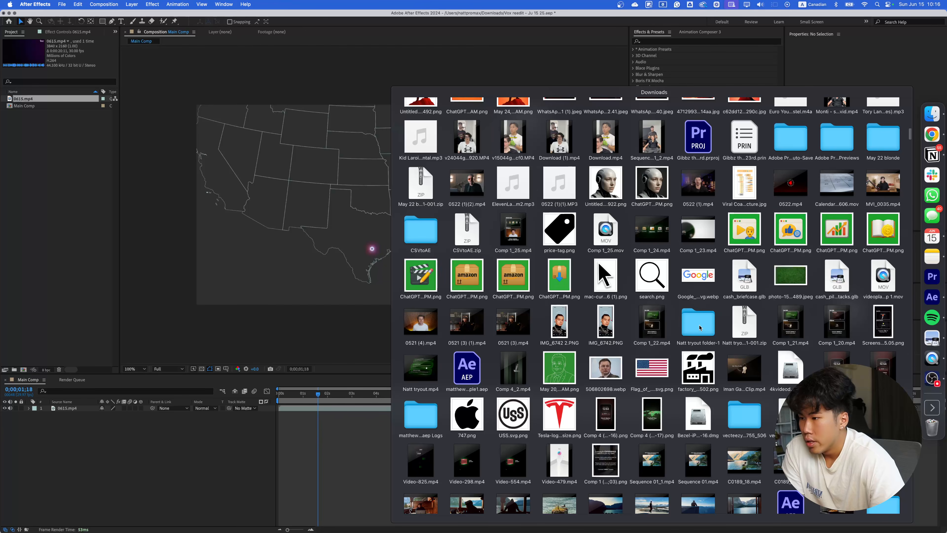
pyautogui.scroll(-1, 700, 327)
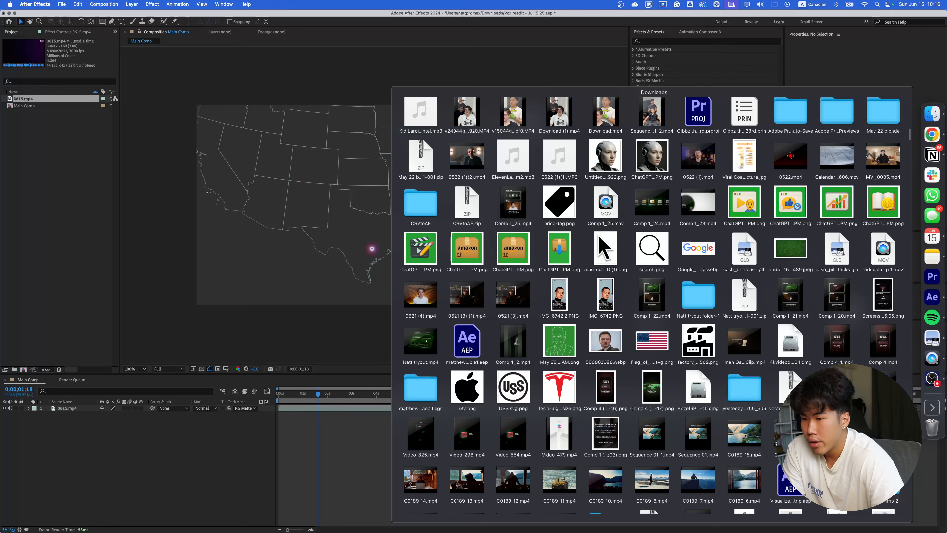
pyautogui.scroll(-5, 609, 399)
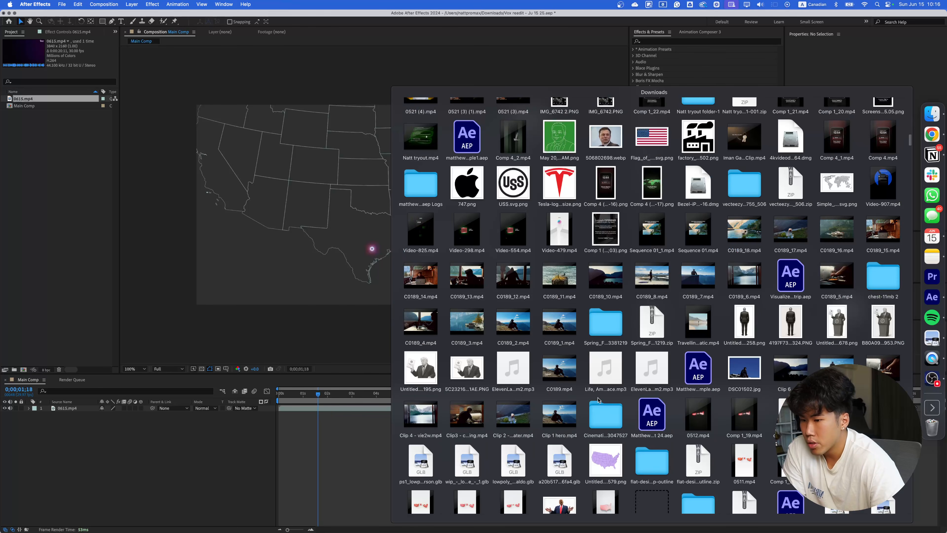
pyautogui.moveTo(605, 460); pyautogui.dragTo(126, 455)
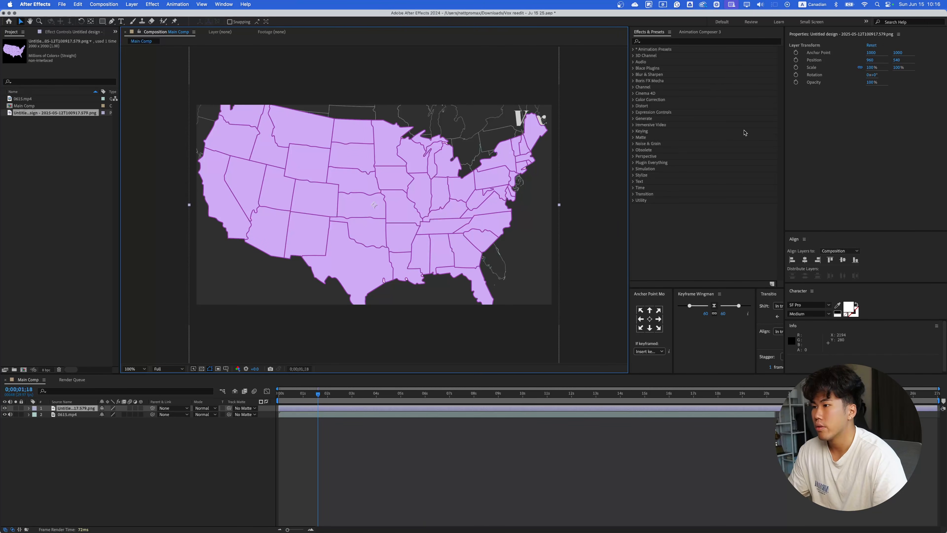
# - Try the US map layer at 70% scale, remove it from the composition and lock the 0615.mp4 layer
pyautogui.moveTo(873, 68); pyautogui.dragTo(863, 75)
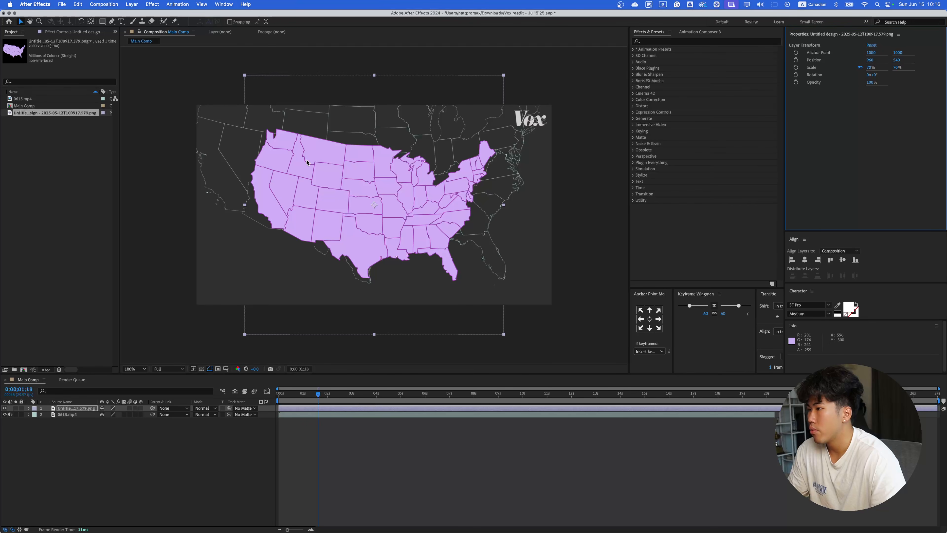
pyautogui.press('Delete')
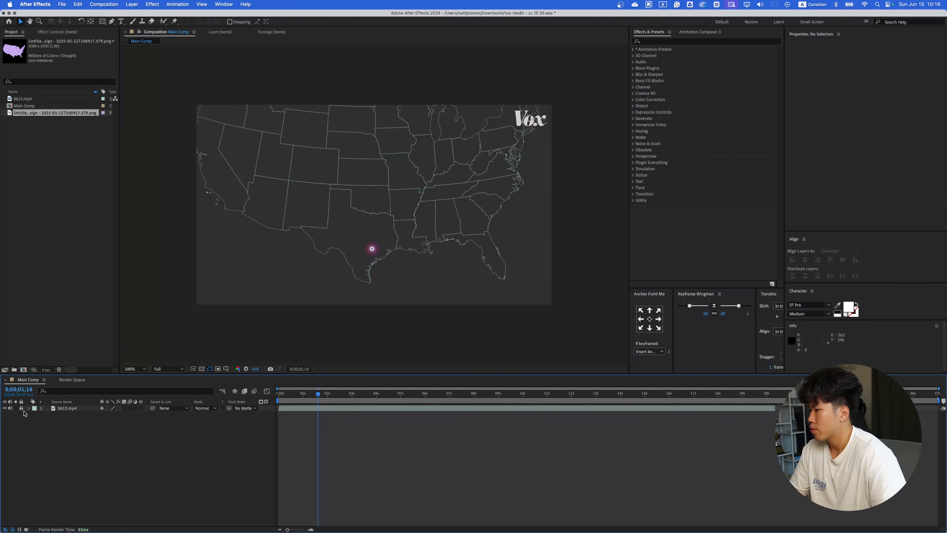
pyautogui.click(5, 408)
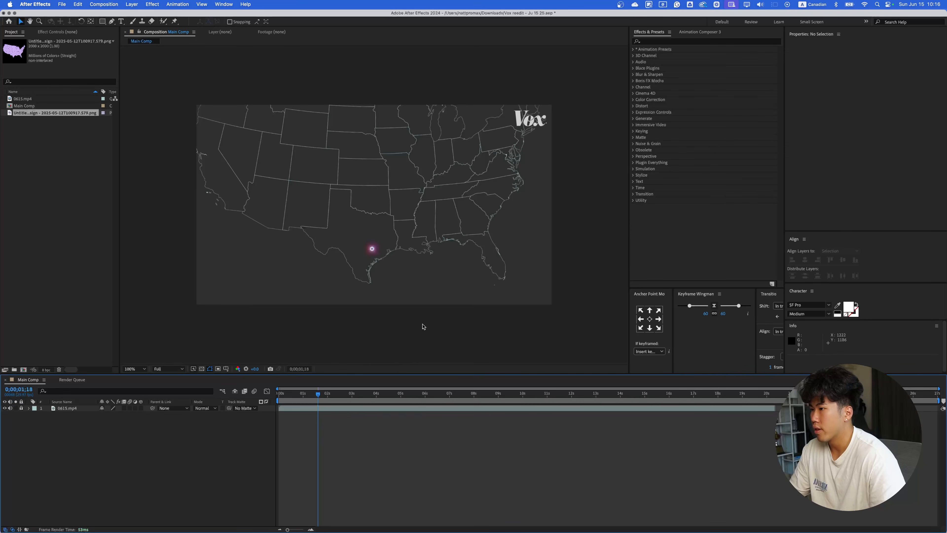
# - Play the reference footage from the start to 0;00;03;12 and fit the preview to the viewer to examine the map and title
pyautogui.press('space')
pyautogui.moveTo(318, 394); pyautogui.dragTo(199, 393)
pyautogui.press('space')
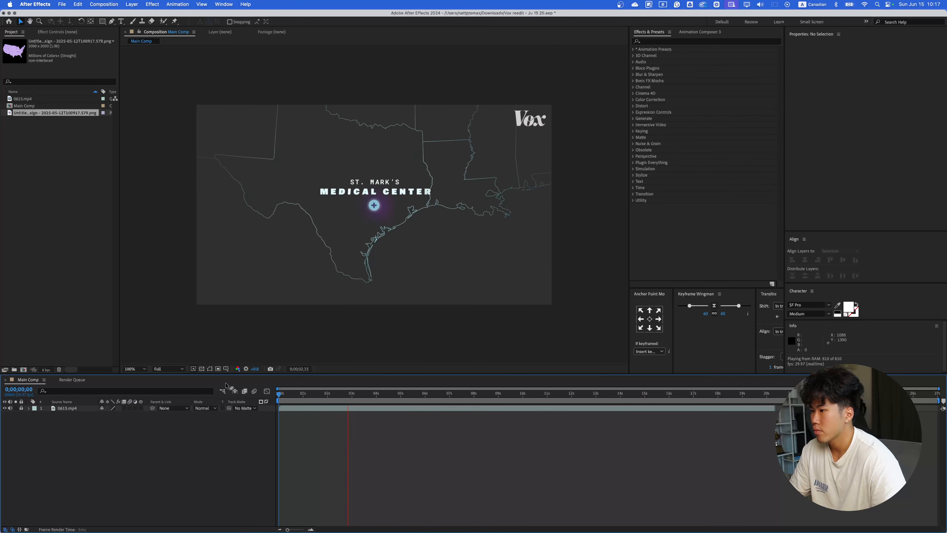
pyautogui.press('space')
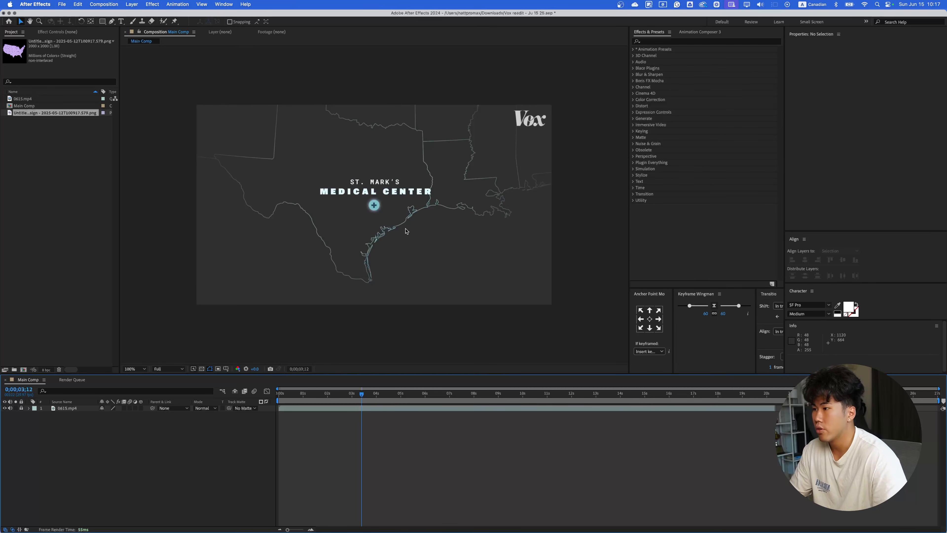
pyautogui.click(135, 369)
pyautogui.click(142, 386)
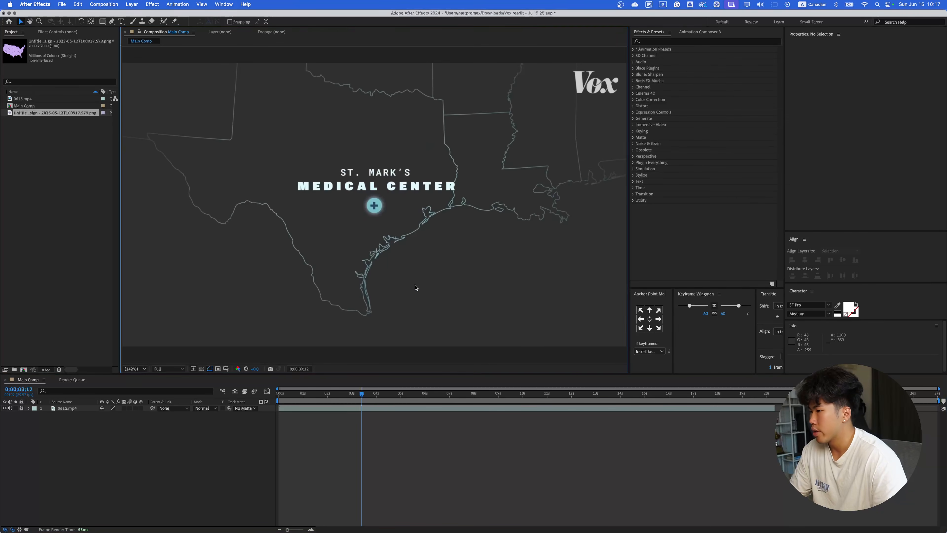
# - Hide the 0615.mp4 layer and create a 1920 x 1080 px black solid beneath it, starting at the beginning of the composition
pyautogui.press('Home')
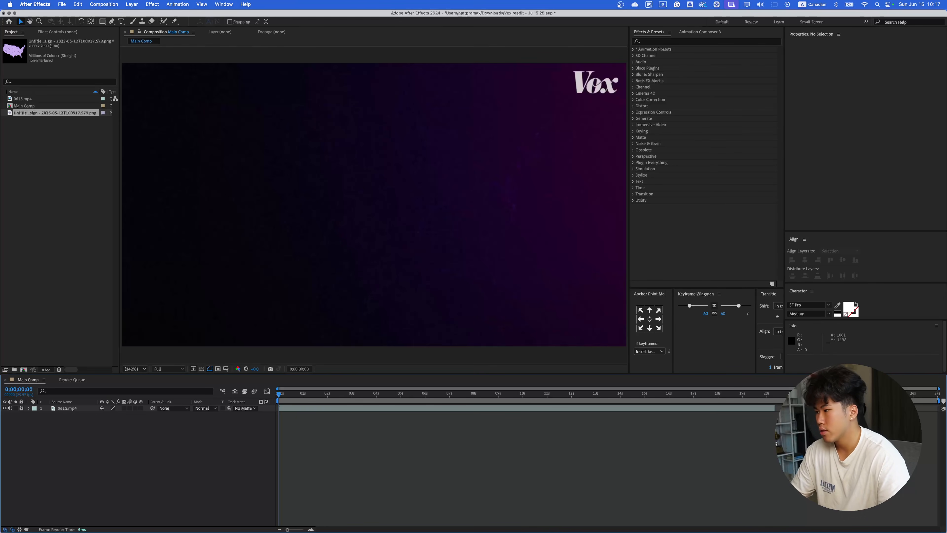
pyautogui.click(6, 409)
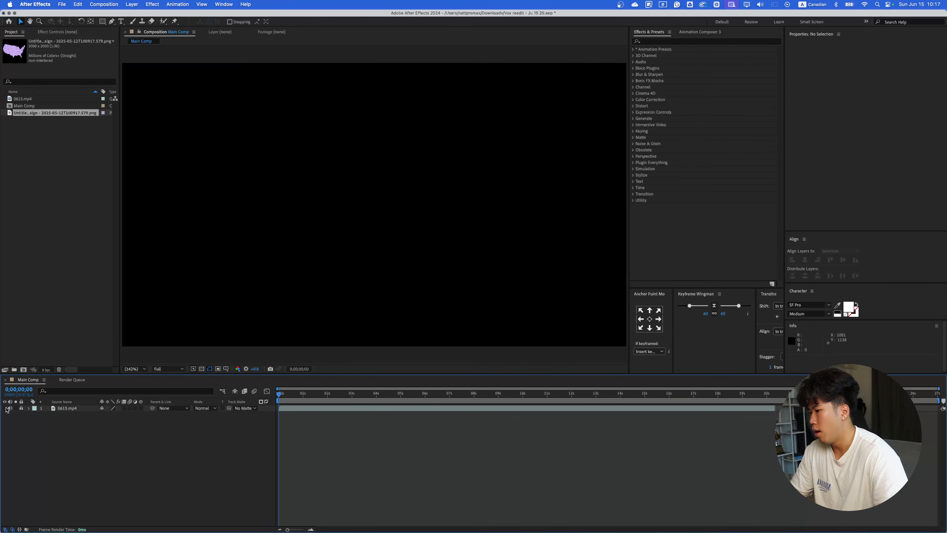
pyautogui.rightClick(142, 449)
pyautogui.moveTo(160, 436)
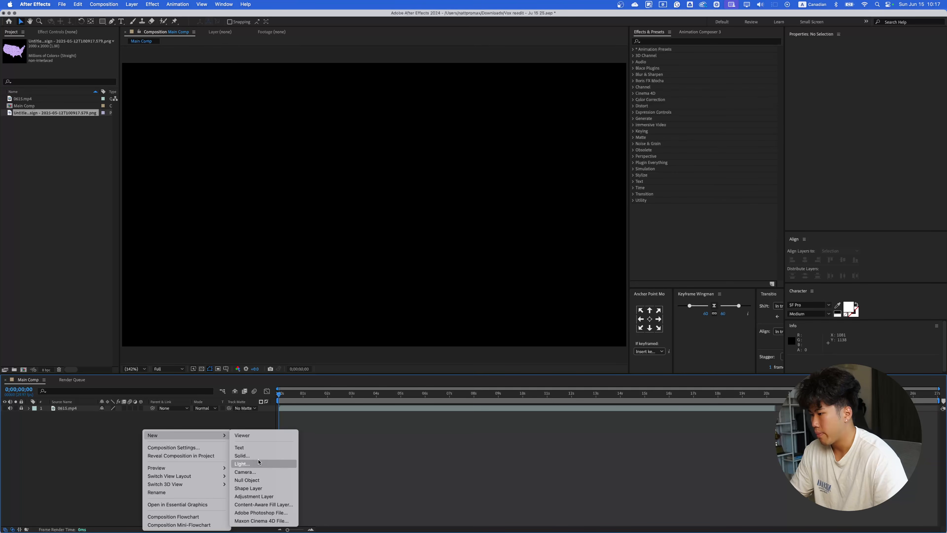
pyautogui.rightClick(103, 452)
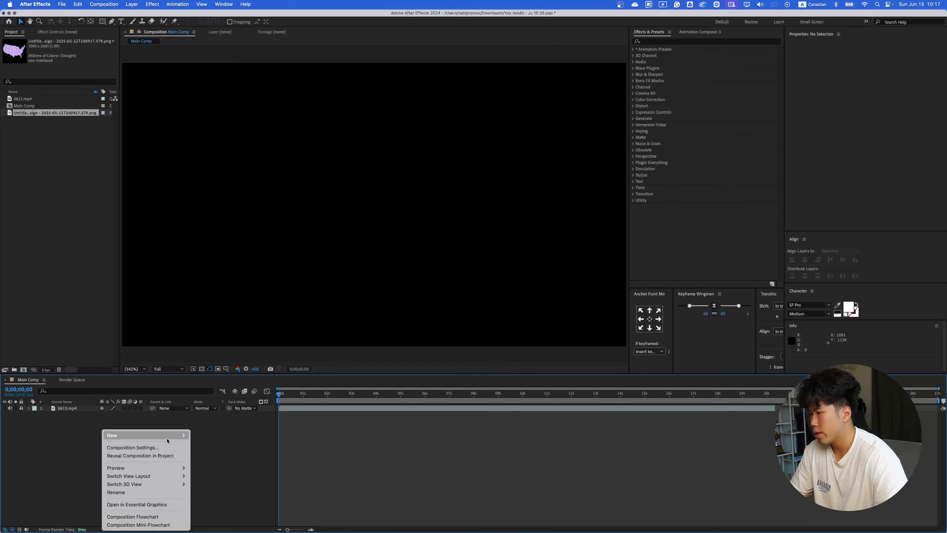
pyautogui.moveTo(169, 441)
pyautogui.click(209, 455)
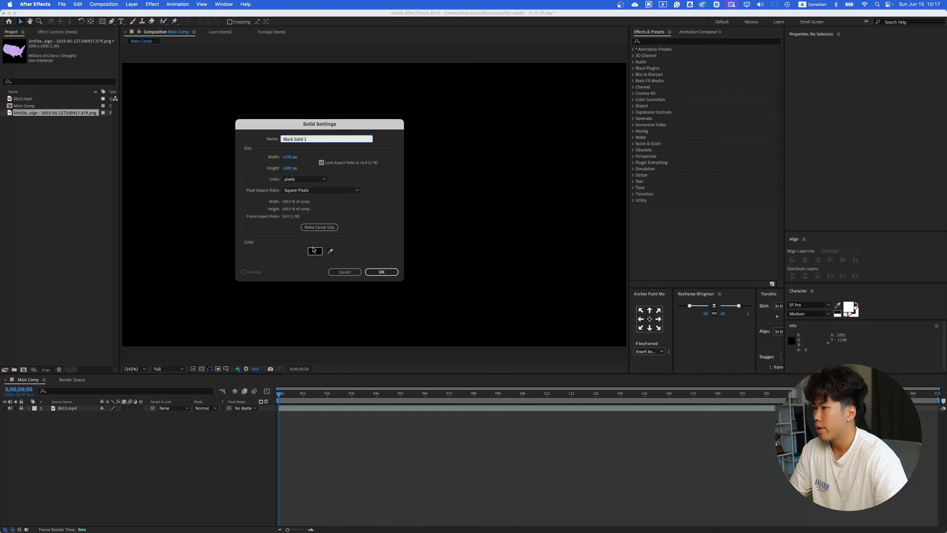
pyautogui.click(316, 251)
pyautogui.click(409, 54)
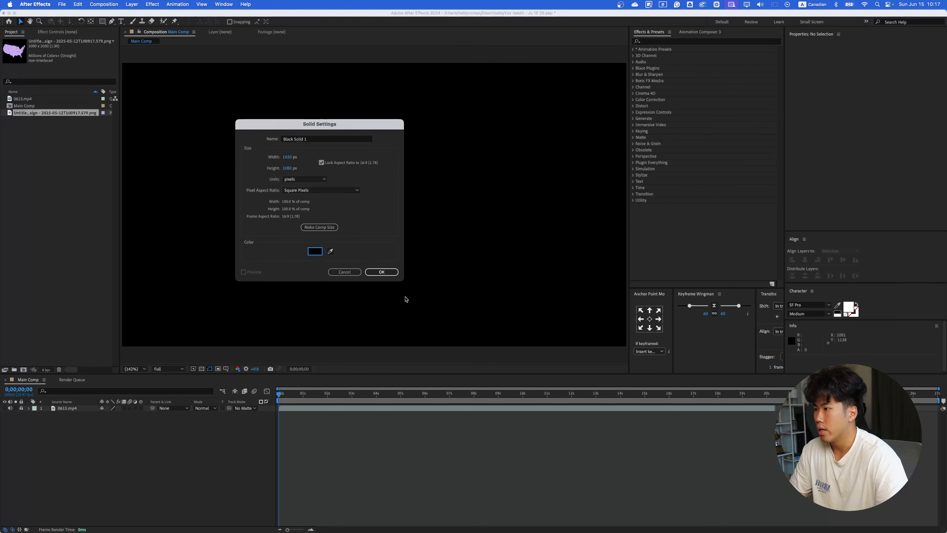
pyautogui.click(382, 272)
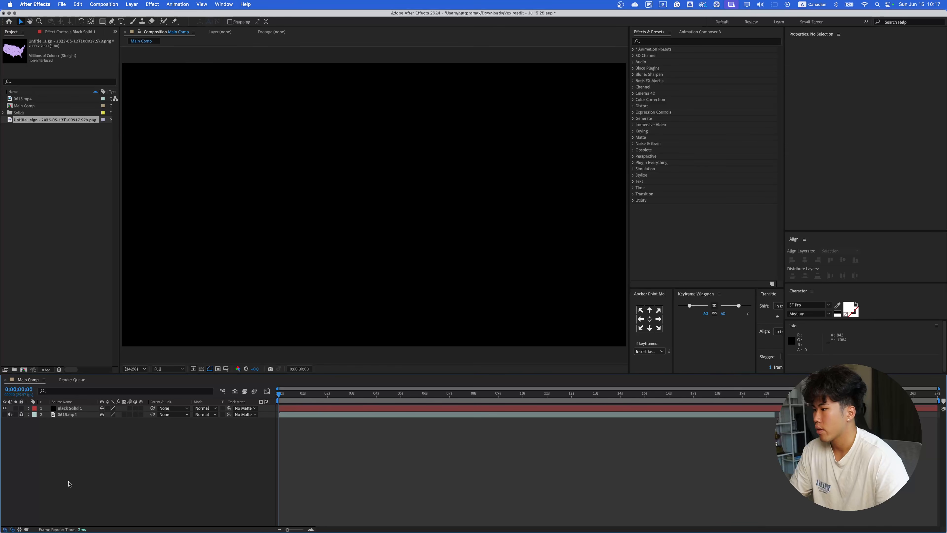
pyautogui.moveTo(70, 408); pyautogui.dragTo(70, 421)
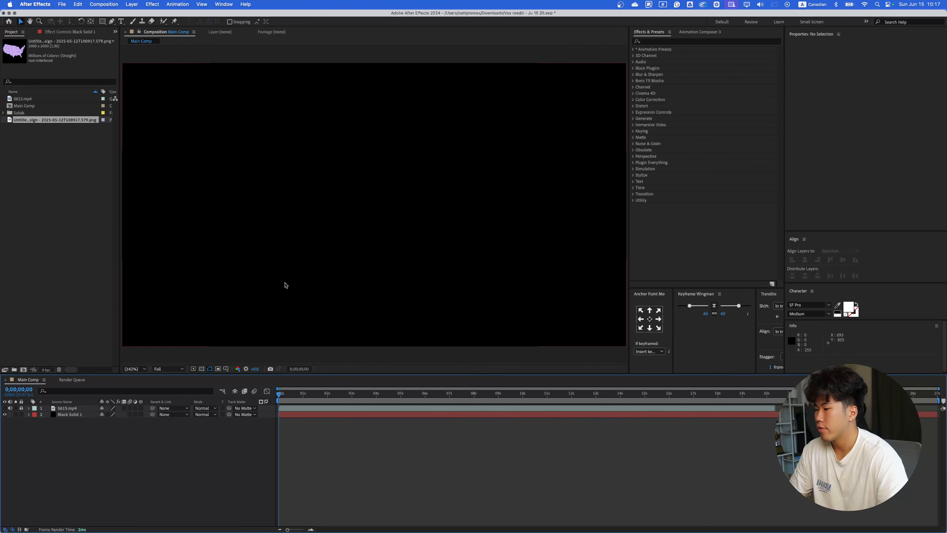
# - Add the US map image between the 0615.mp4 and black solid layers and scale it to 74%
pyautogui.press('/')
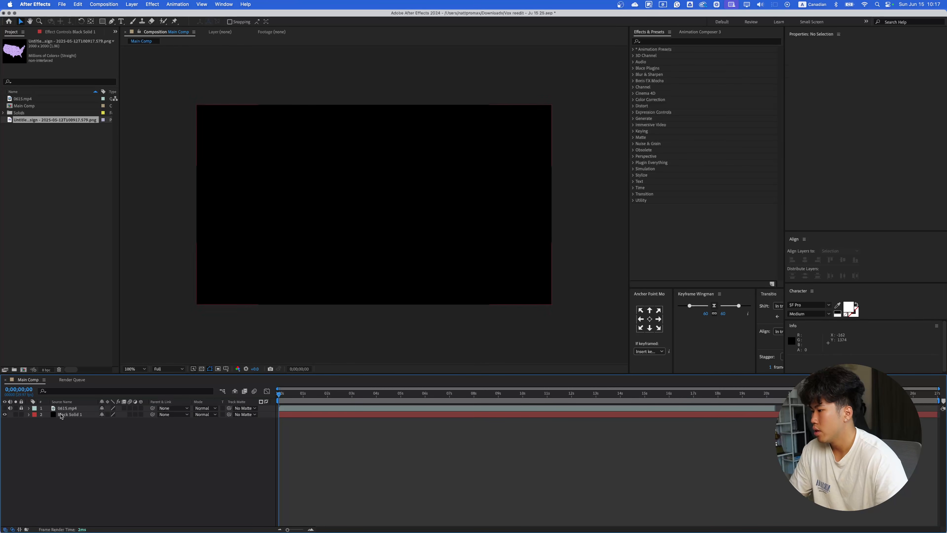
pyautogui.moveTo(35, 119); pyautogui.dragTo(95, 418)
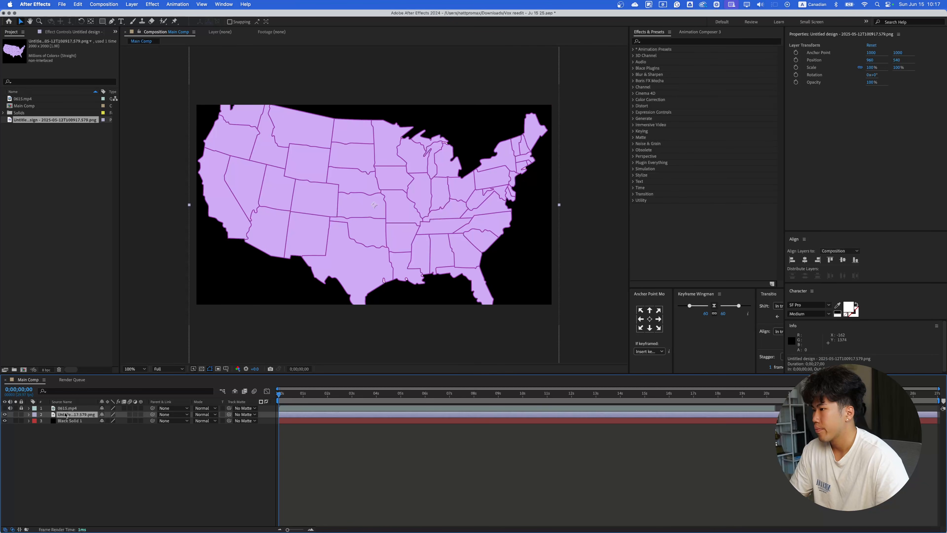
pyautogui.moveTo(879, 70); pyautogui.dragTo(867, 71)
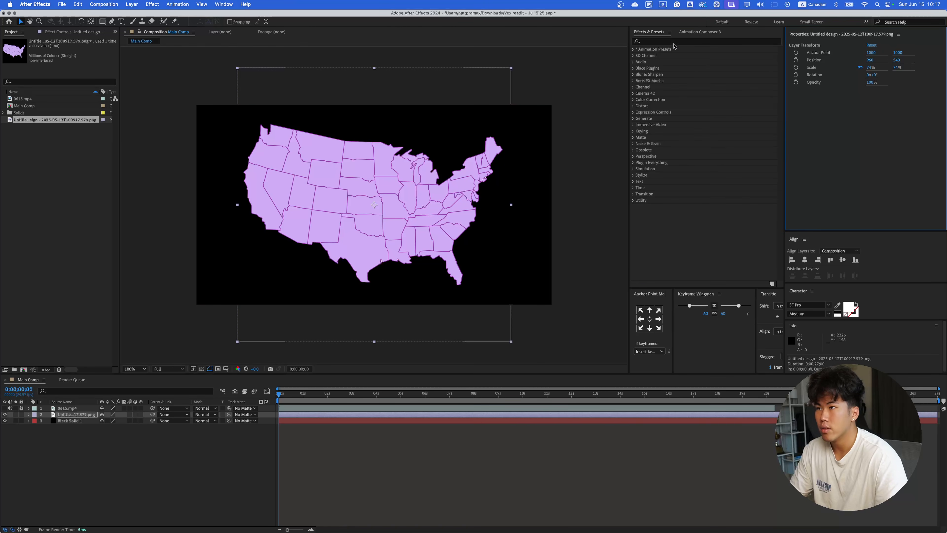
# - Try recolouring the US map layer with CC Toner using orange and green midtones, and remove the effect
pyautogui.click(674, 42)
pyautogui.write('ton')
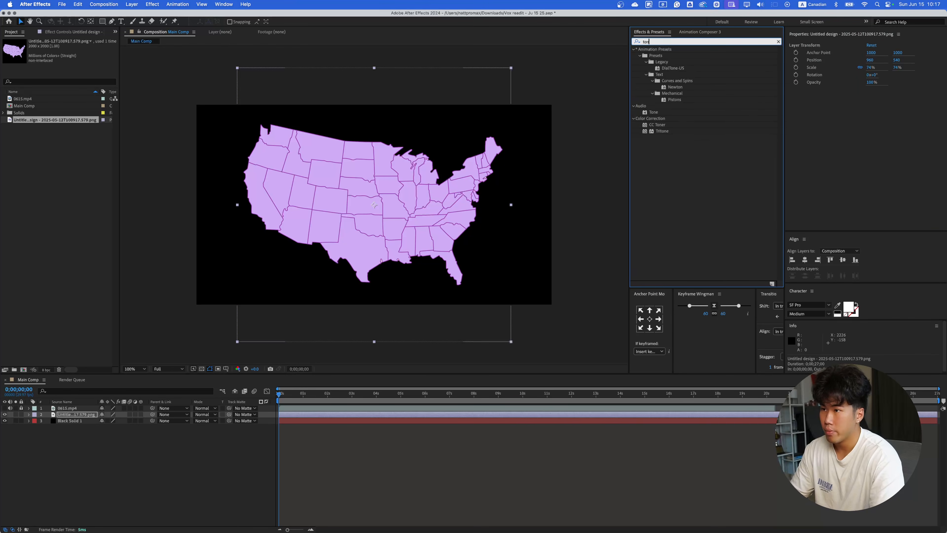
pyautogui.doubleClick(667, 126)
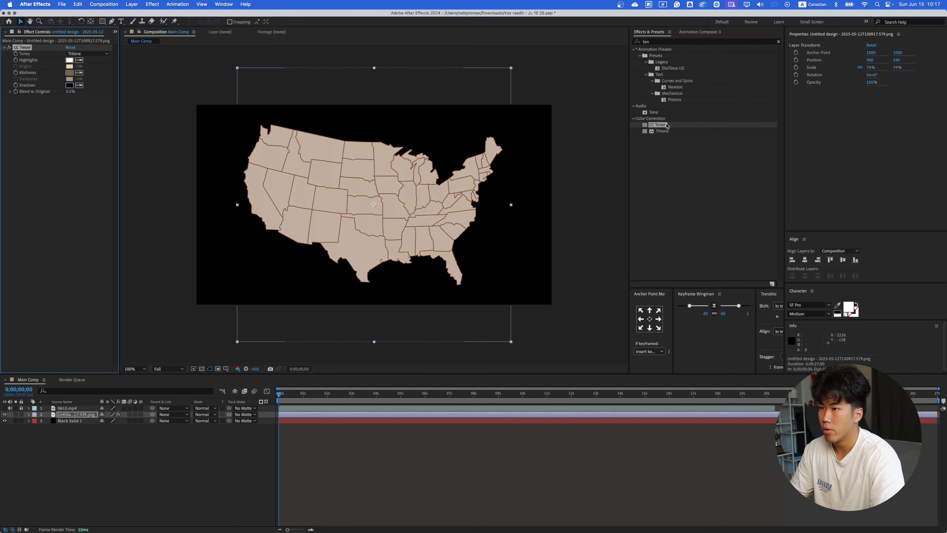
pyautogui.click(69, 72)
pyautogui.moveTo(300, 94); pyautogui.dragTo(359, 57)
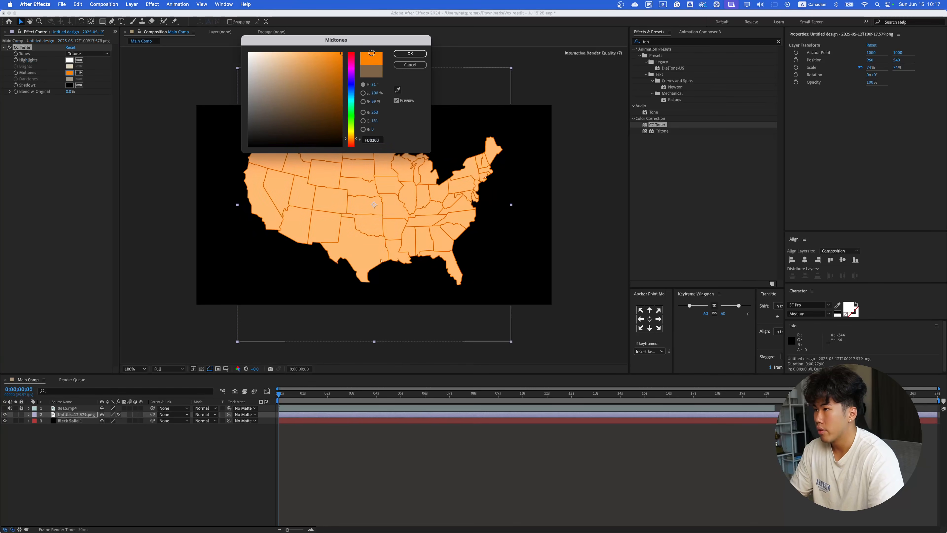
pyautogui.moveTo(352, 94); pyautogui.dragTo(354, 113)
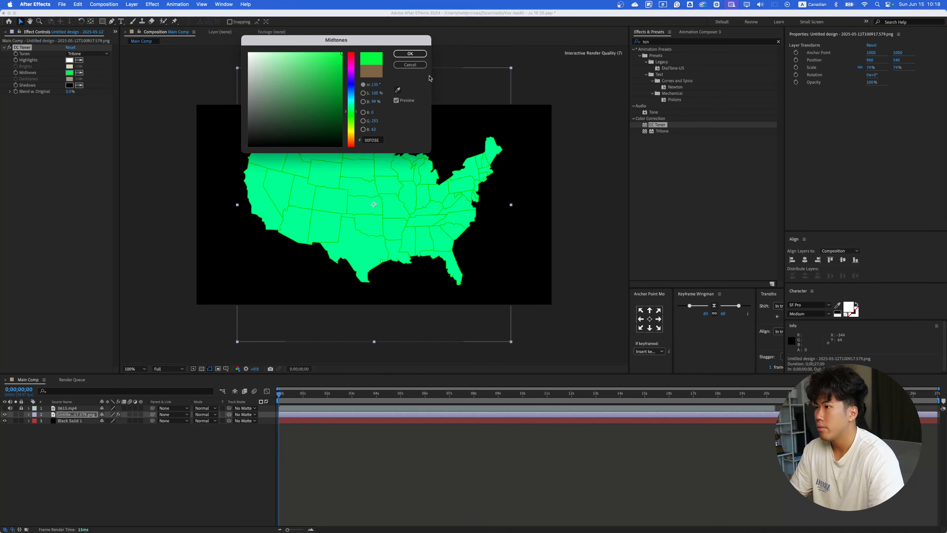
pyautogui.click(410, 64)
pyautogui.press('Delete')
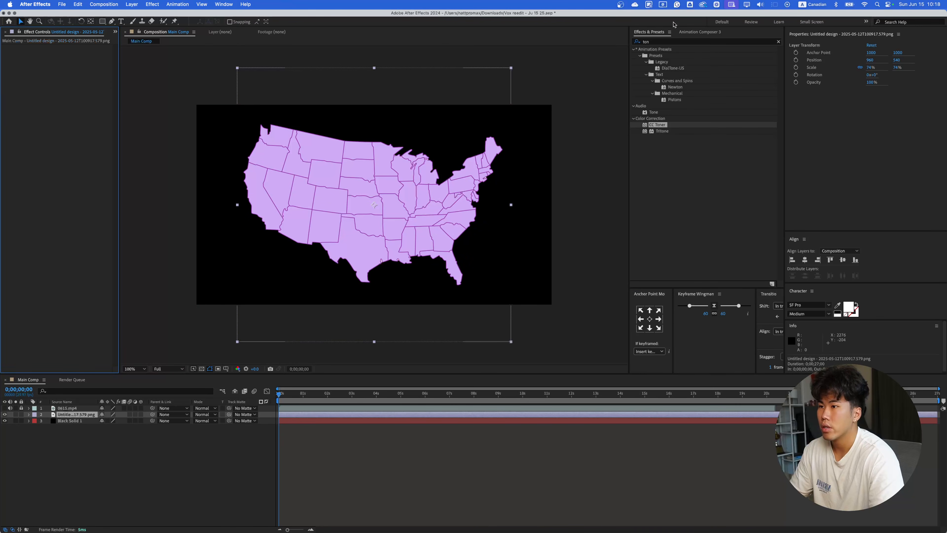
# - Apply the Tint effect to the US map layer
pyautogui.click(662, 43)
pyautogui.press('BackSpace')
pyautogui.press('BackSpace')
pyautogui.write('in')
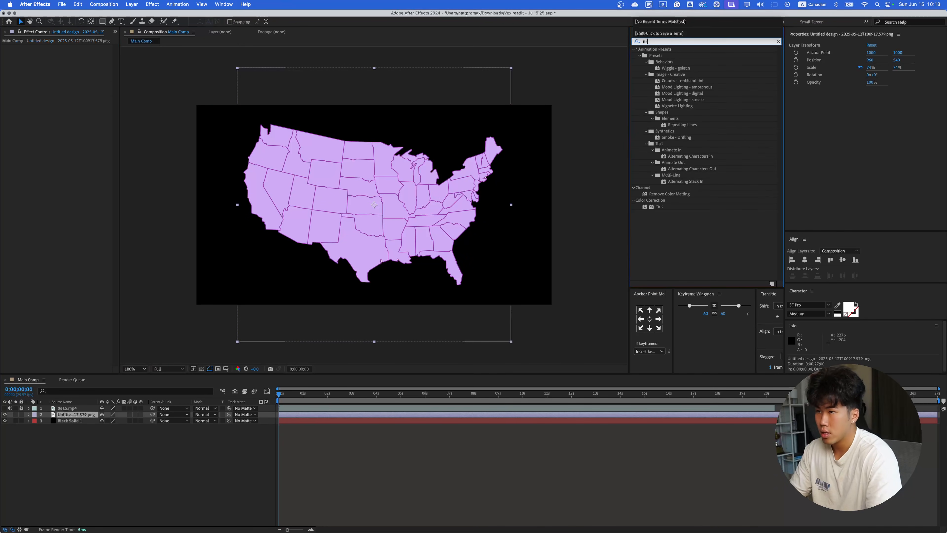
pyautogui.moveTo(659, 206); pyautogui.dragTo(75, 415)
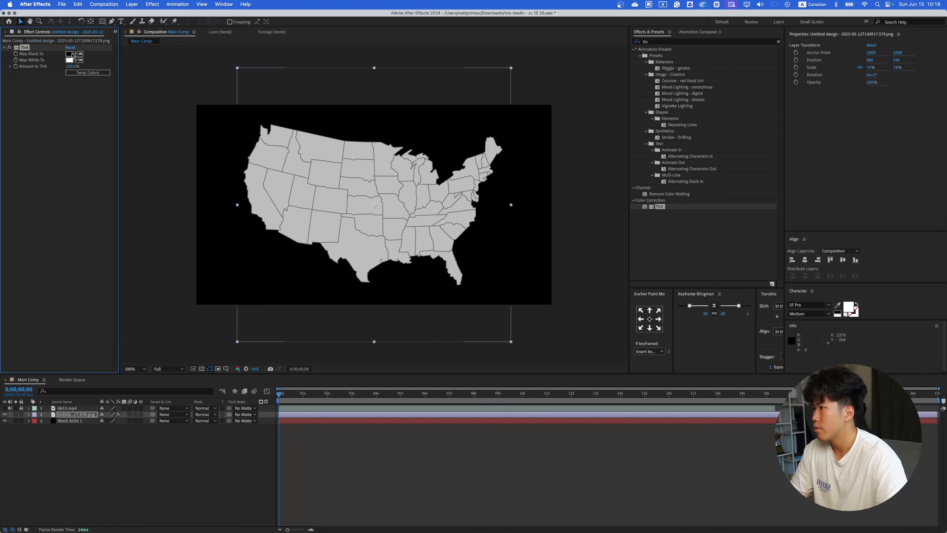
pyautogui.click(69, 54)
pyautogui.moveTo(351, 115); pyautogui.dragTo(351, 146)
pyautogui.click(409, 54)
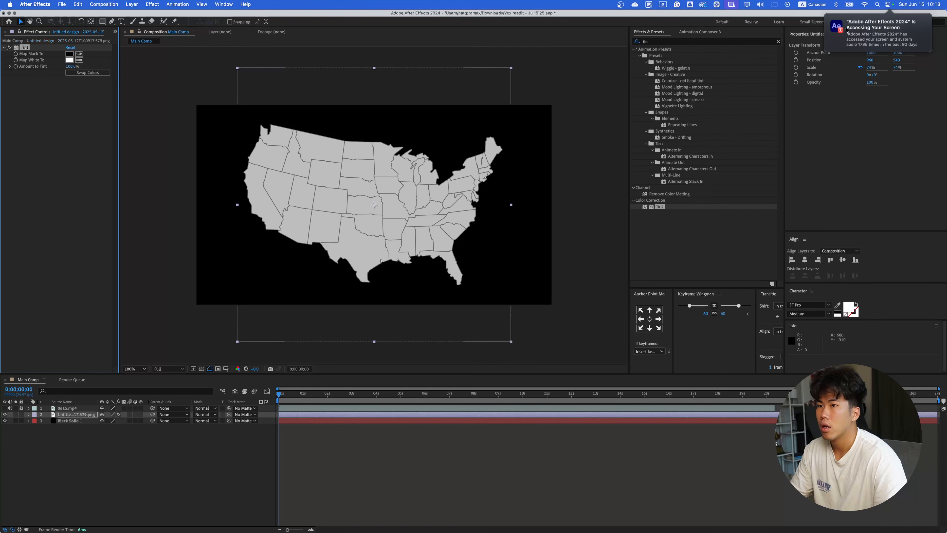
# - Set the Tint effect's Map White To colour to salmon red, FF757A, and check the recoloured US map up close
pyautogui.click(70, 61)
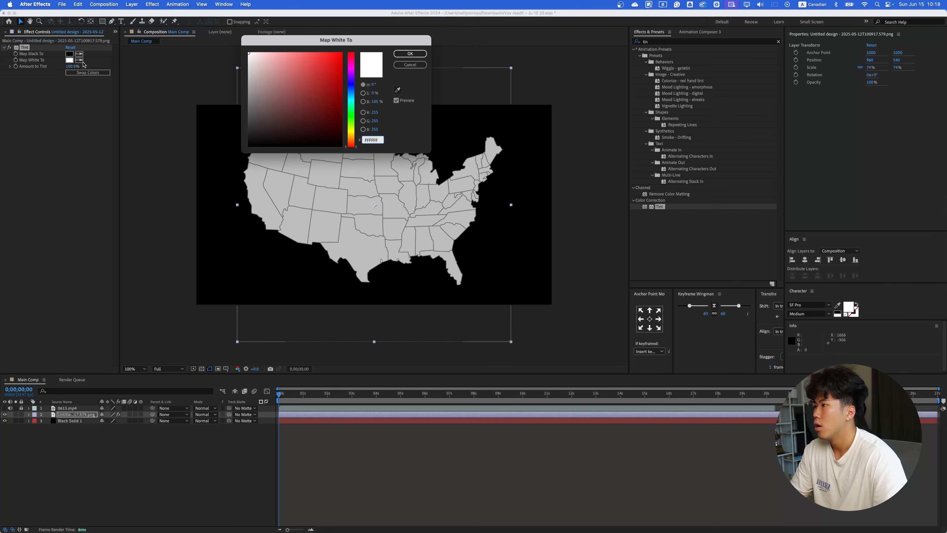
pyautogui.click(351, 110)
pyautogui.moveTo(328, 93); pyautogui.dragTo(375, 37)
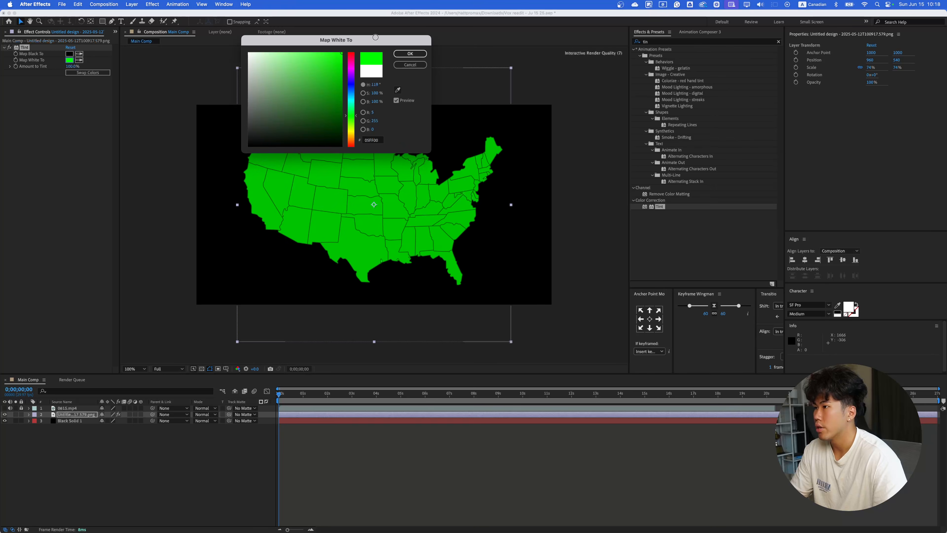
pyautogui.moveTo(351, 108)
pyautogui.mouseDown()
pyautogui.moveTo(351, 130)
pyautogui.moveTo(359, 67)
pyautogui.moveTo(290, 43)
pyautogui.mouseUp()
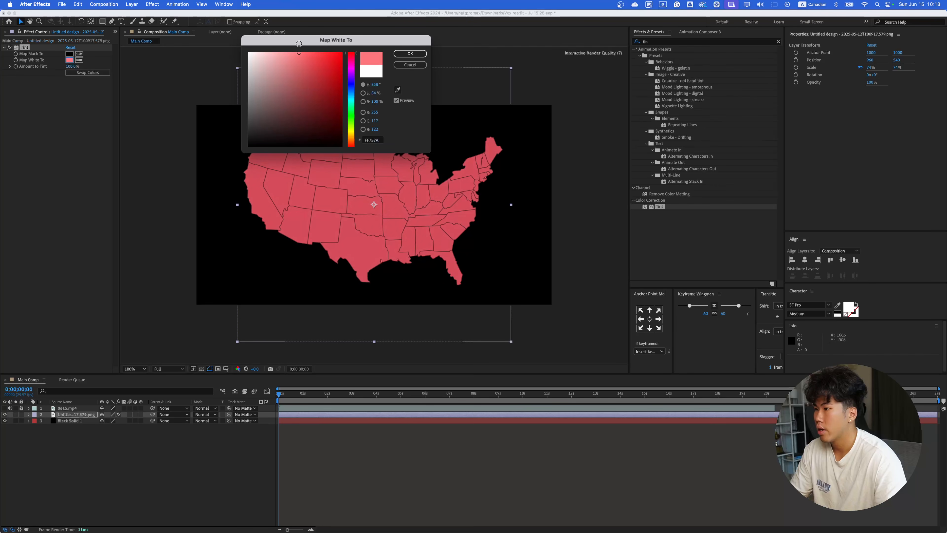
pyautogui.click(410, 53)
pyautogui.press('.')
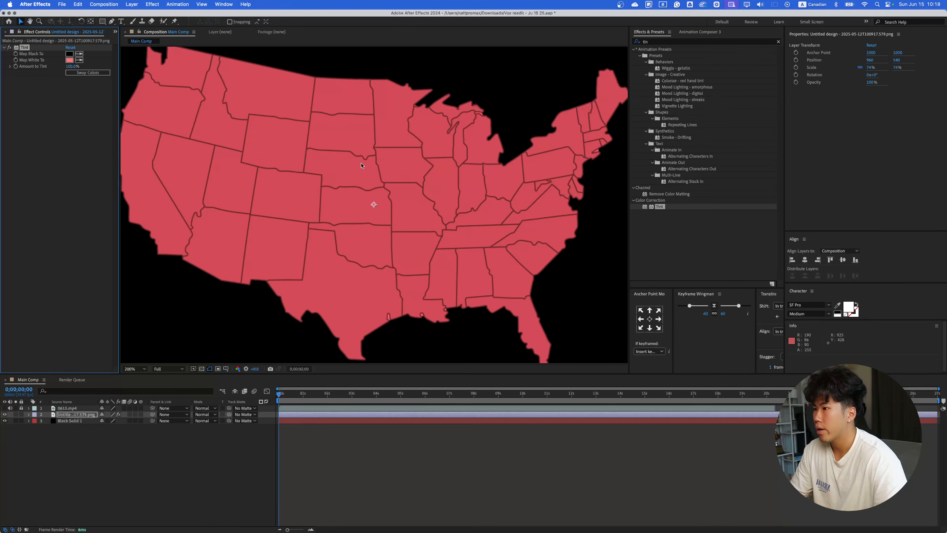
pyautogui.press(',')
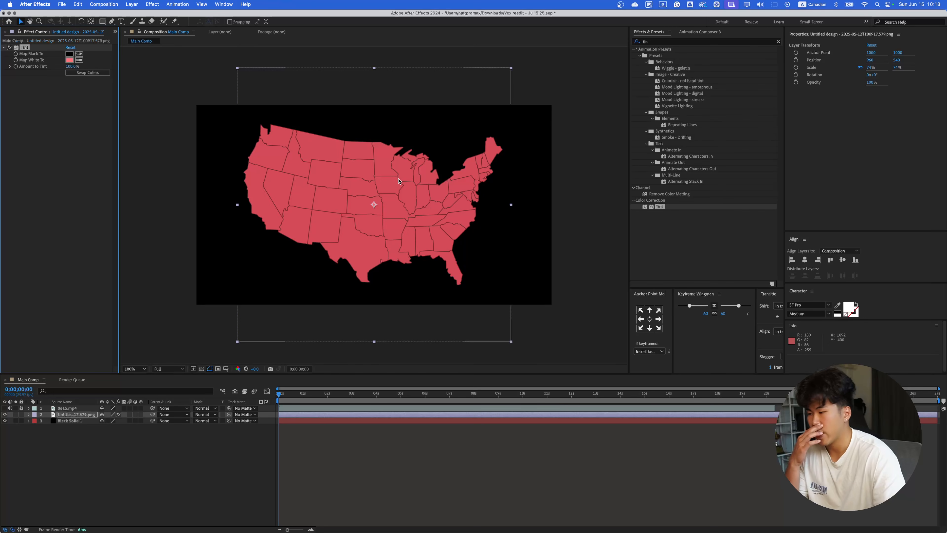
pyautogui.press('.')
pyautogui.press(',')
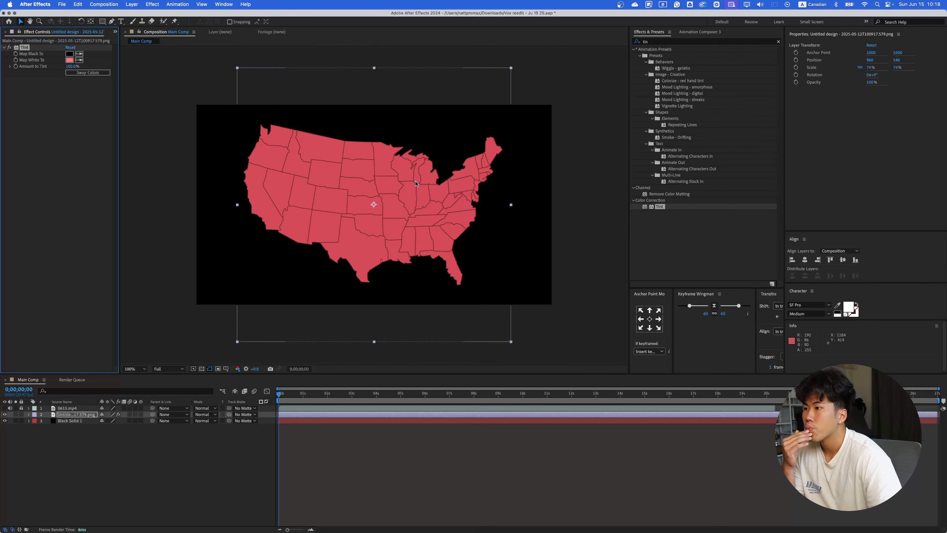
# - Apply the saved "Glow + turbulence + Low fps" preset to the US map layer
pyautogui.doubleClick(672, 40)
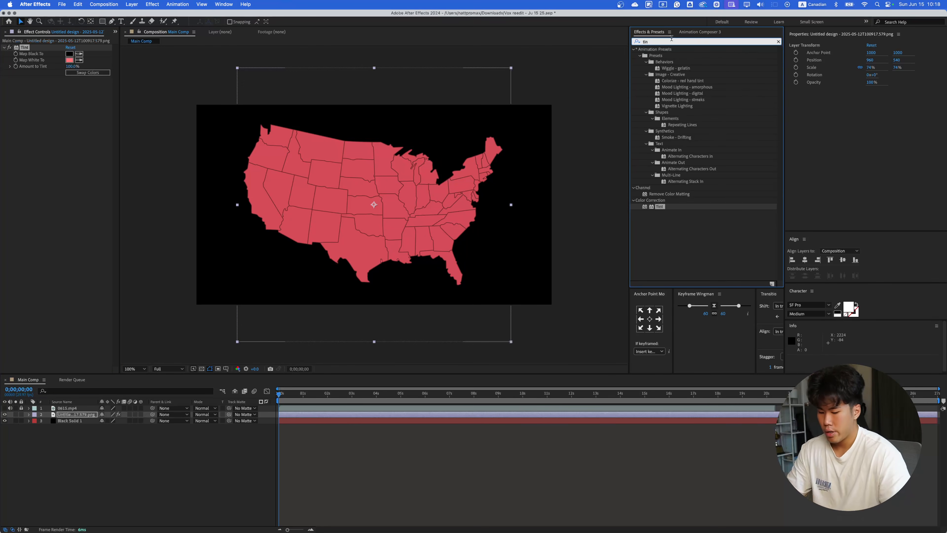
pyautogui.press('BackSpace')
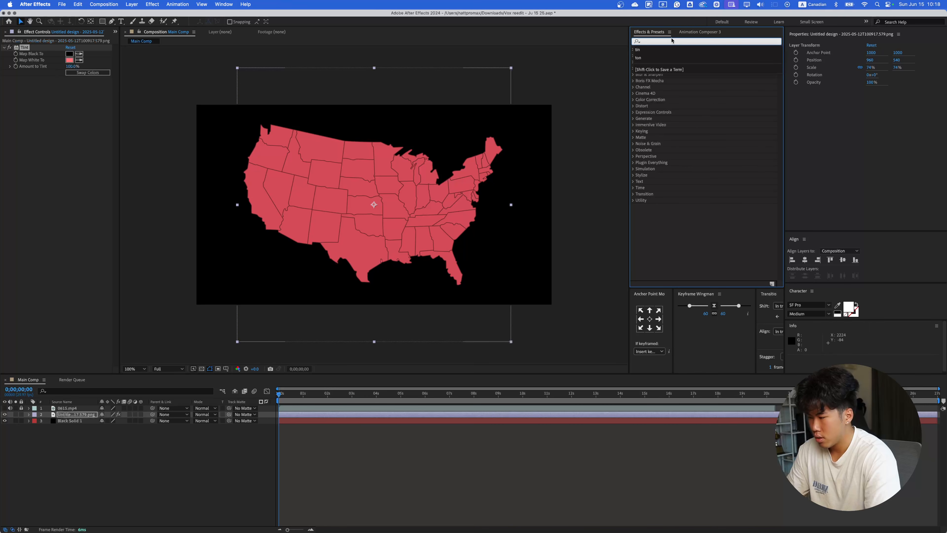
pyautogui.write('tu')
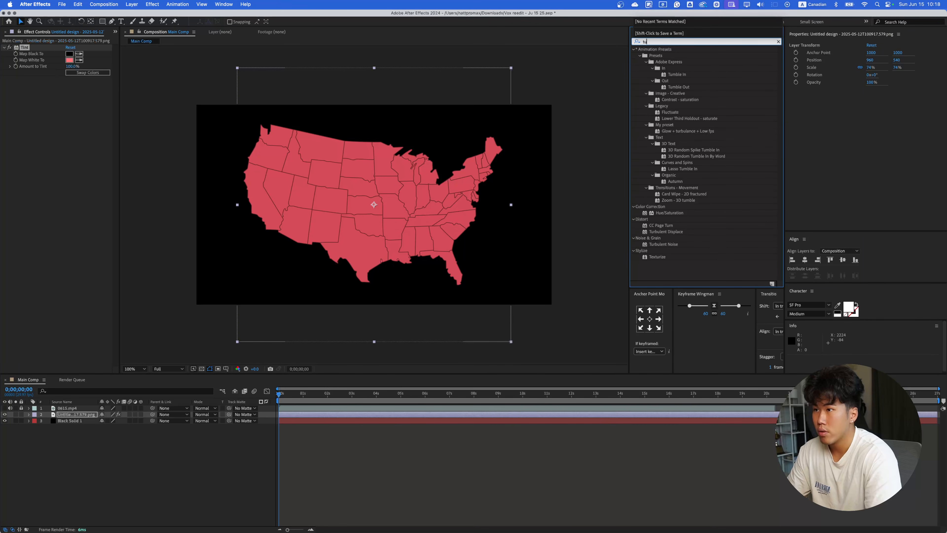
pyautogui.write('rb')
pyautogui.click(706, 70)
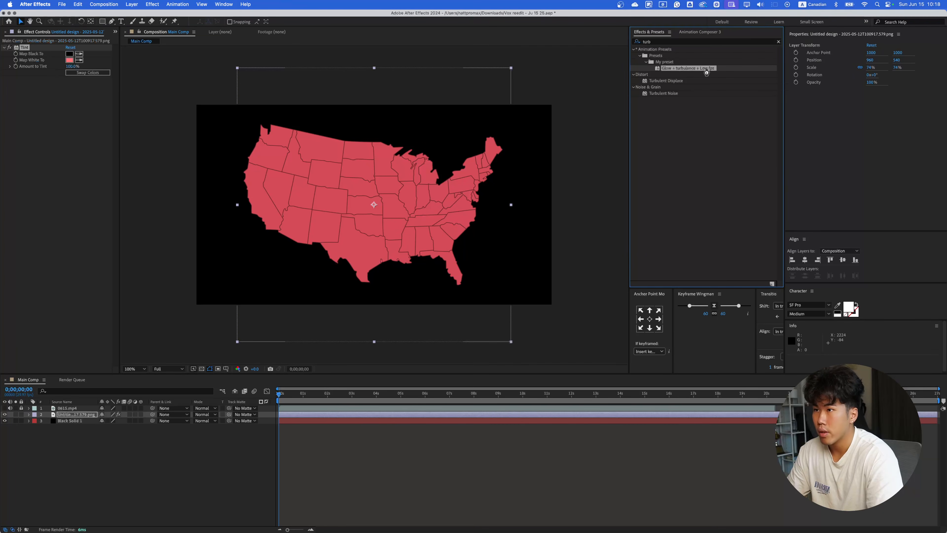
pyautogui.doubleClick(707, 70)
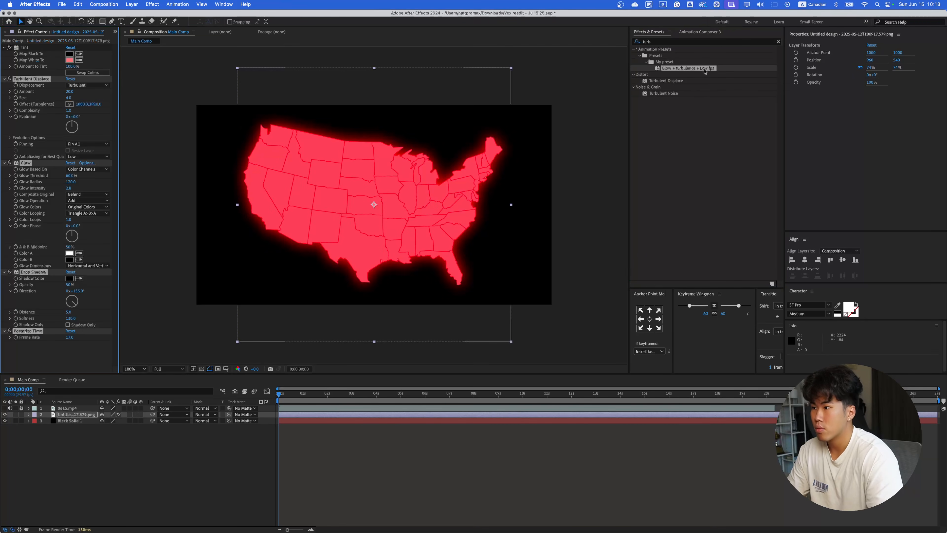
# - Remove the Glow, Drop Shadow and Posterize Time effects from the US map layer, keeping Tint and Turbulent Displace
pyautogui.click(238, 436)
pyautogui.click(25, 163)
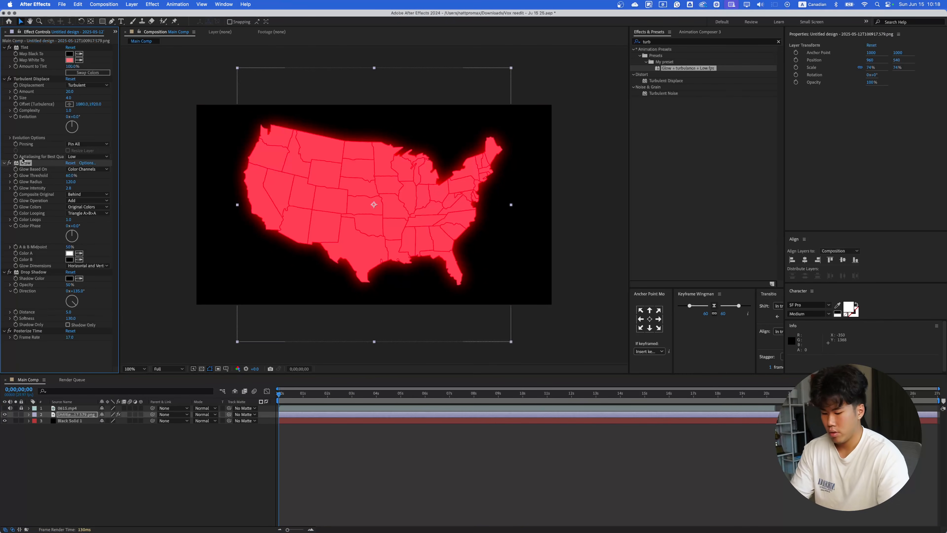
pyautogui.press('Delete')
pyautogui.press('Delete')
pyautogui.click(33, 163)
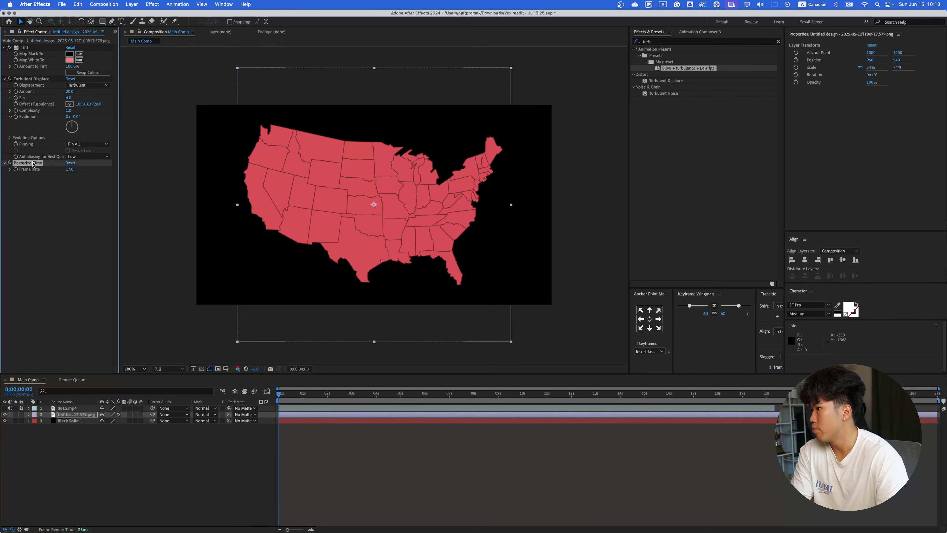
pyautogui.press('Delete')
# - Preview the displaced map's borders in playback and compare the look with Tint switched off and with the 0615.mp4 reference
pyautogui.scroll(4, 373, 203)
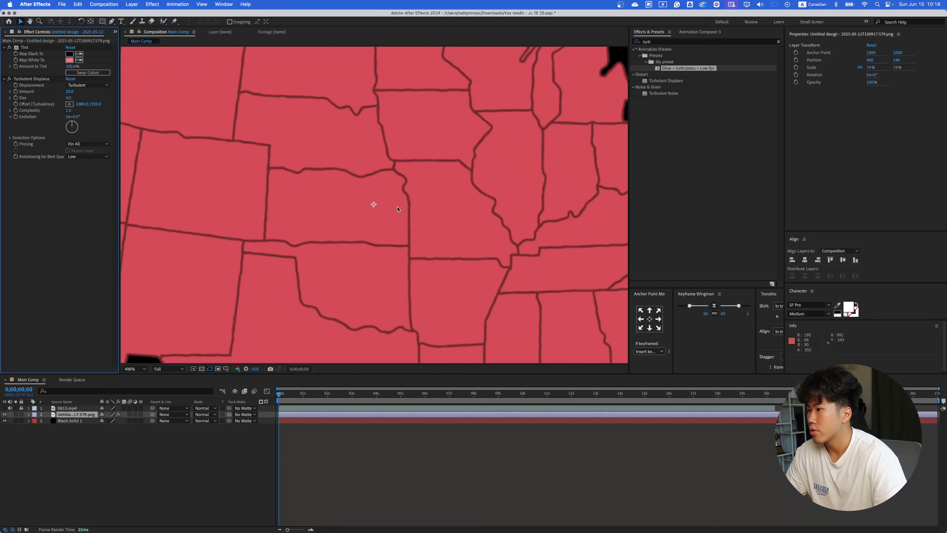
pyautogui.press('space')
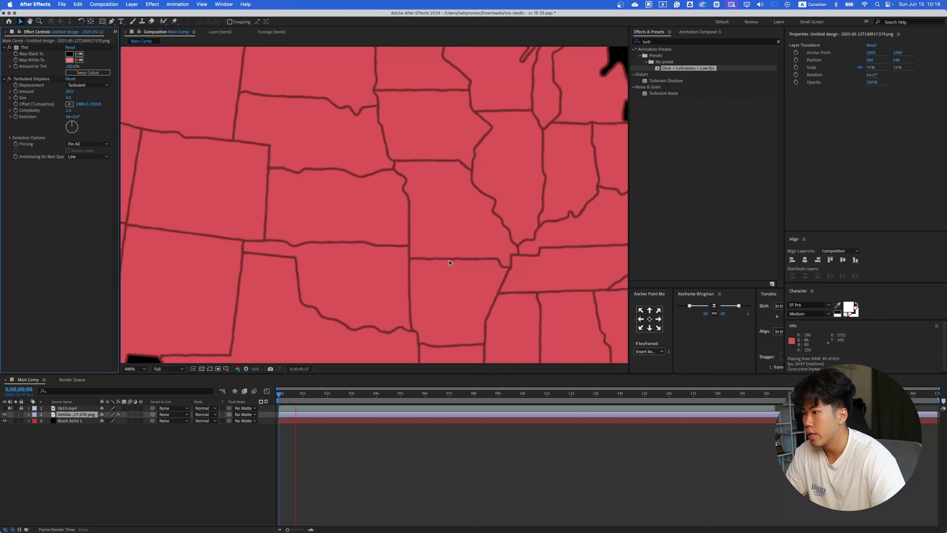
pyautogui.scroll(-2, 440, 298)
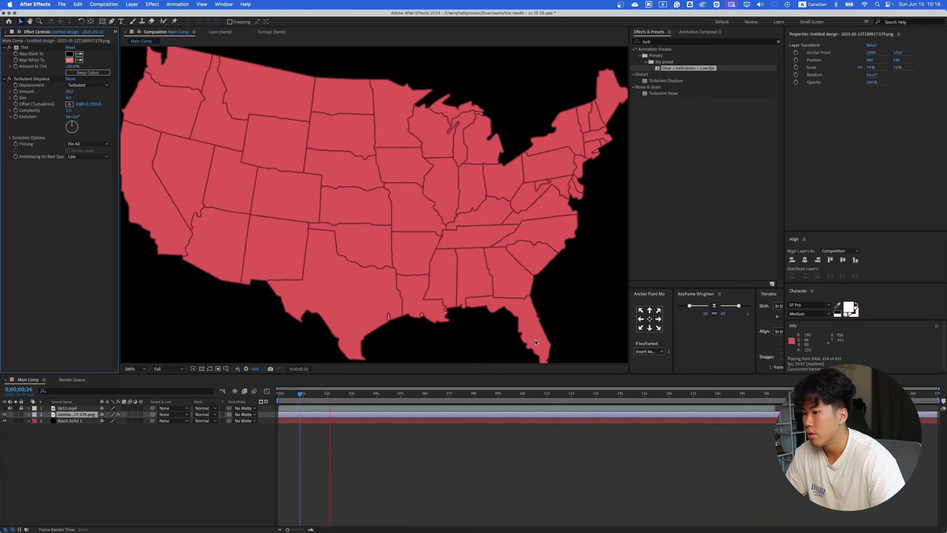
pyautogui.press('space')
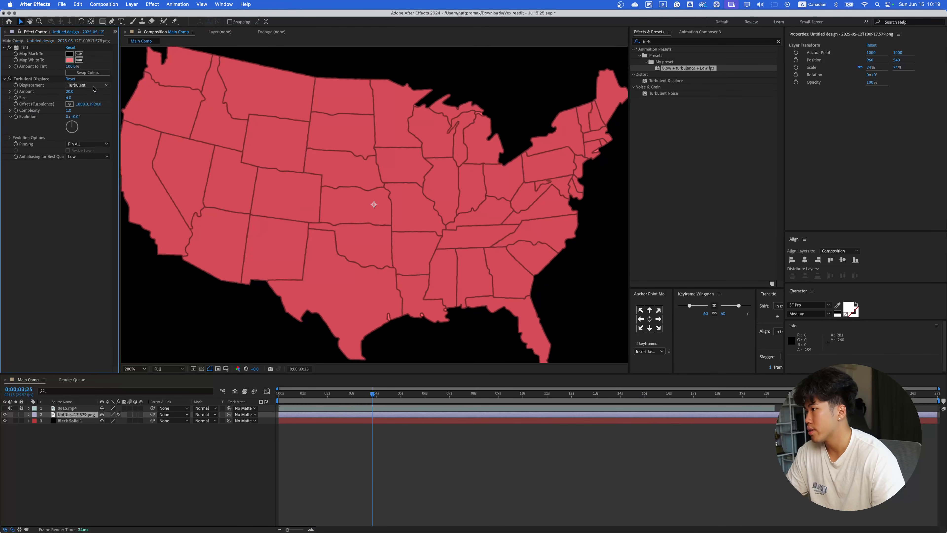
pyautogui.click(69, 91)
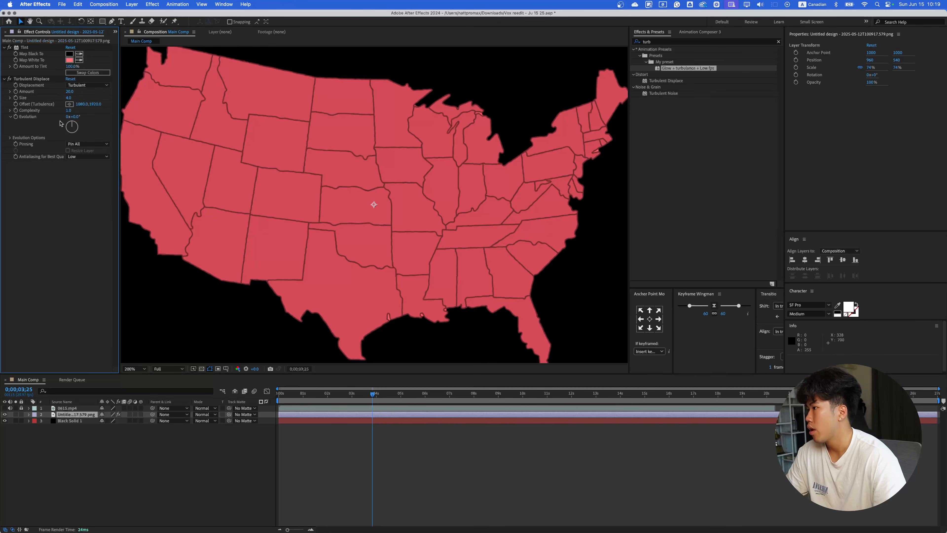
pyautogui.press('space')
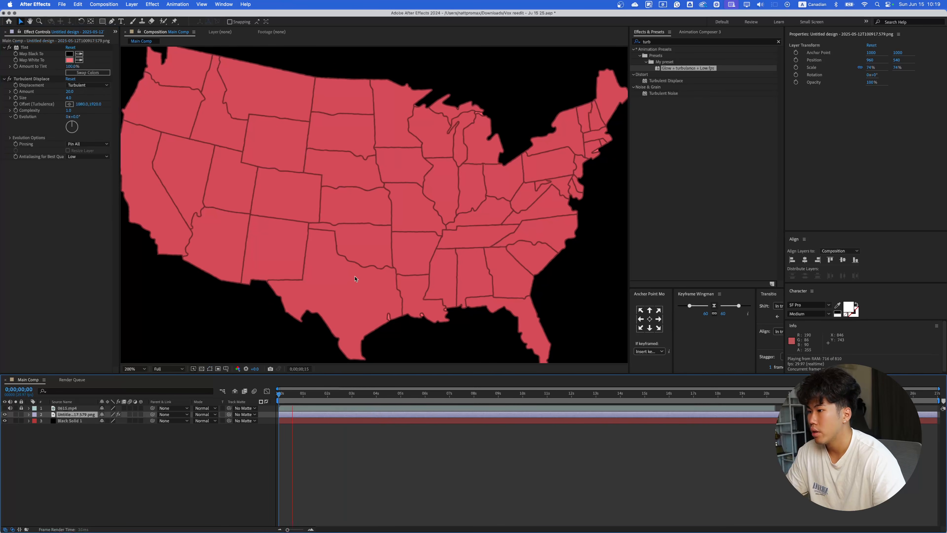
pyautogui.press(',')
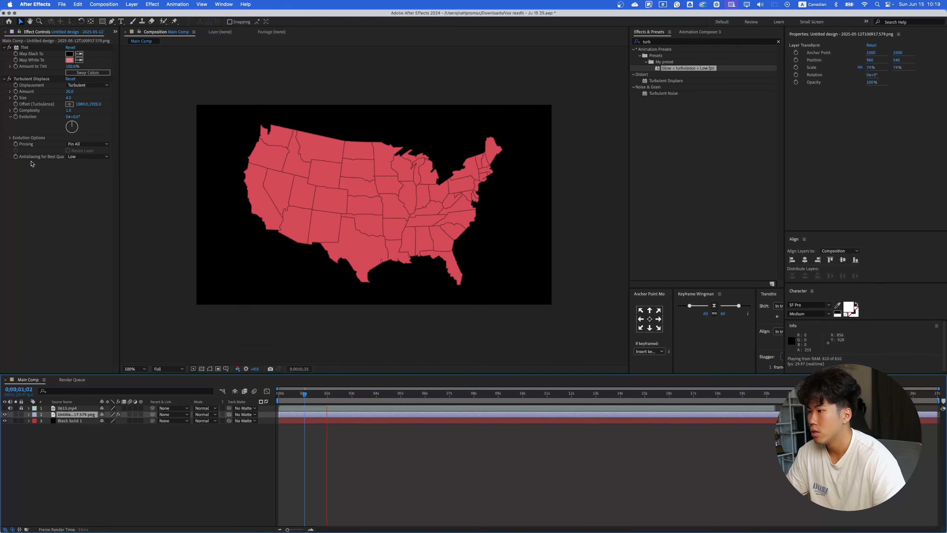
pyautogui.press('space')
pyautogui.click(9, 48)
pyautogui.click(10, 48)
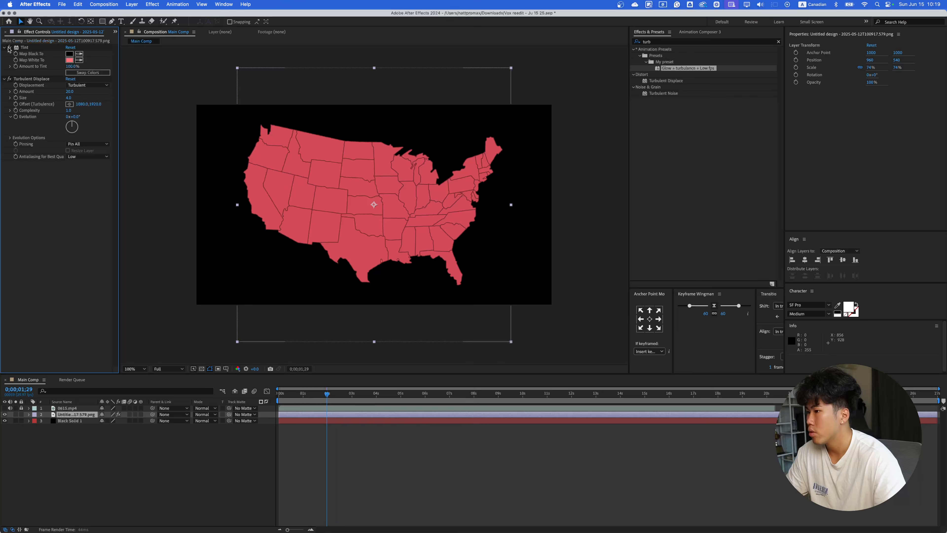
pyautogui.press('space')
pyautogui.press('space')
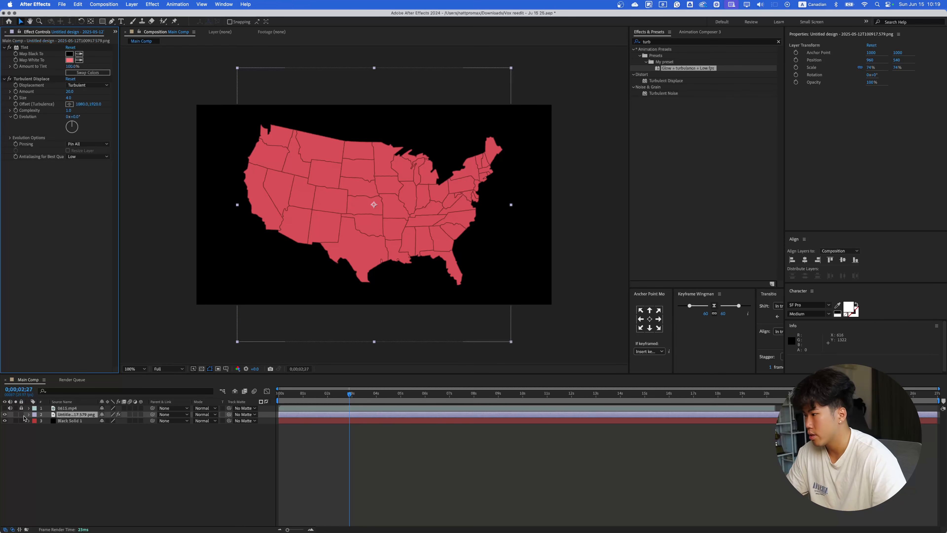
pyautogui.click(5, 409)
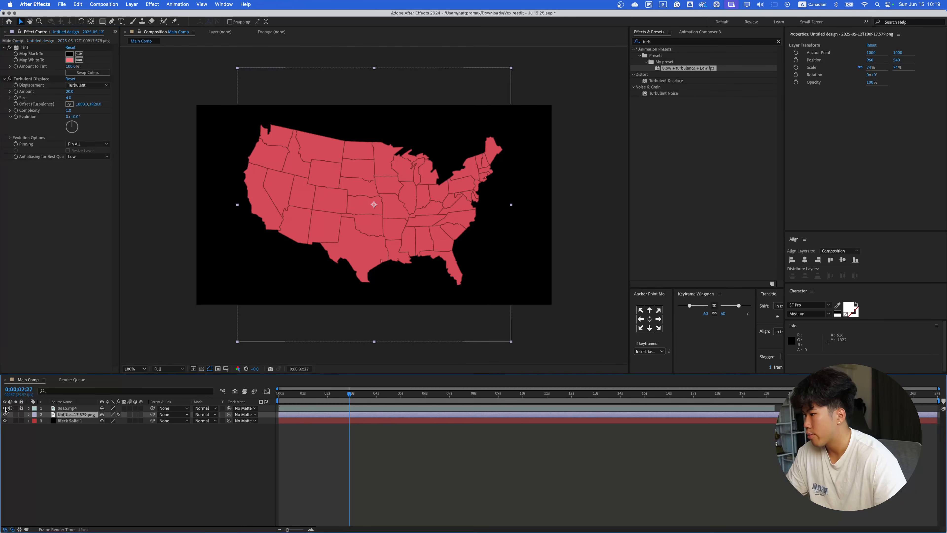
pyautogui.click(5, 409)
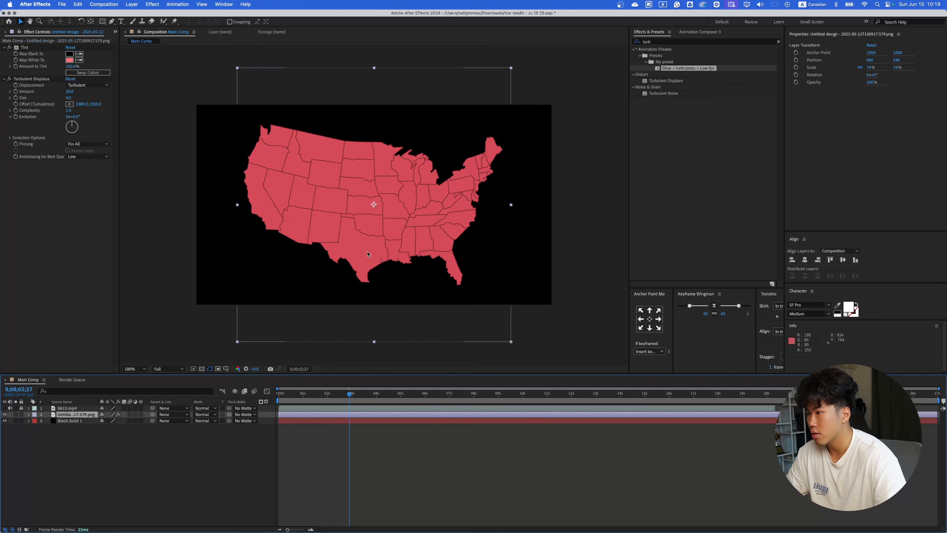
# - Make the US map layer 3D and lay it flat by rotating its X orientation to 270°
pyautogui.click(112, 491)
pyautogui.click(65, 416)
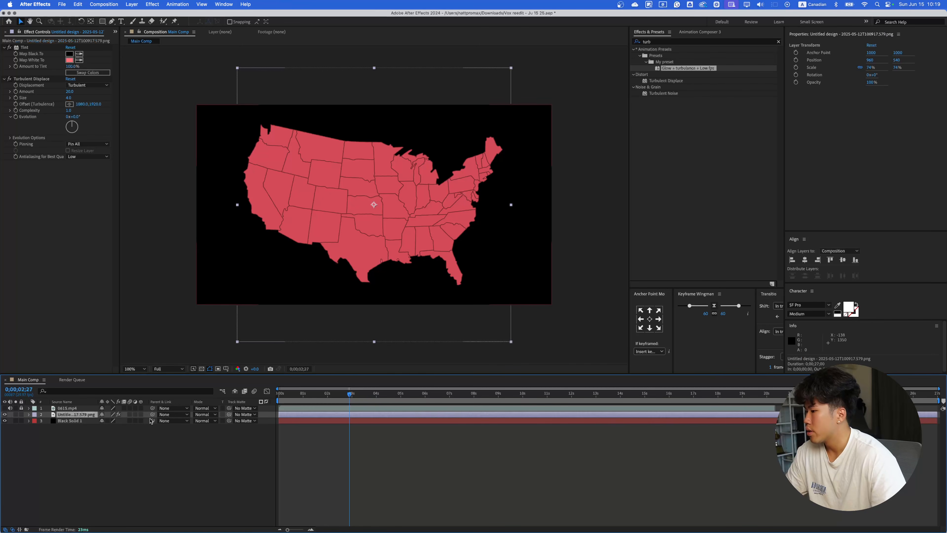
pyautogui.click(142, 414)
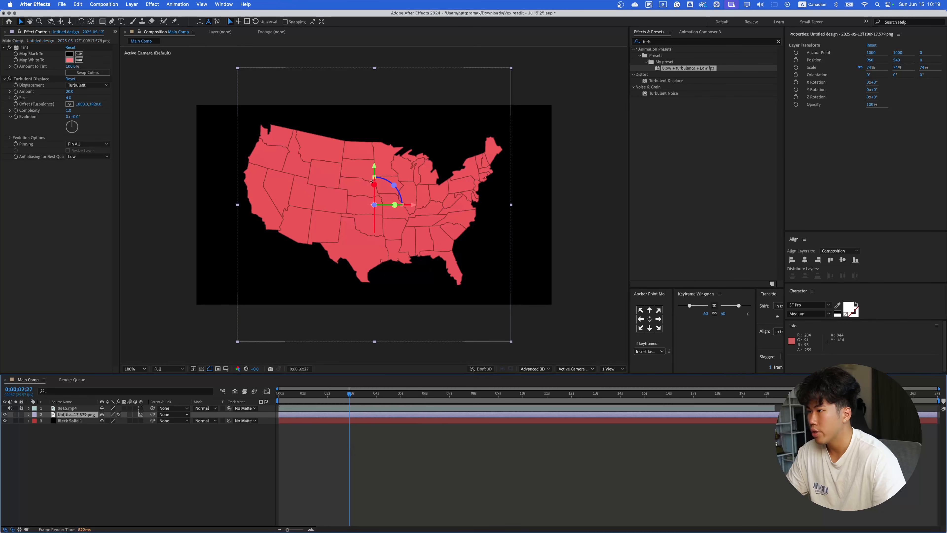
pyautogui.moveTo(374, 186); pyautogui.dragTo(374, 205)
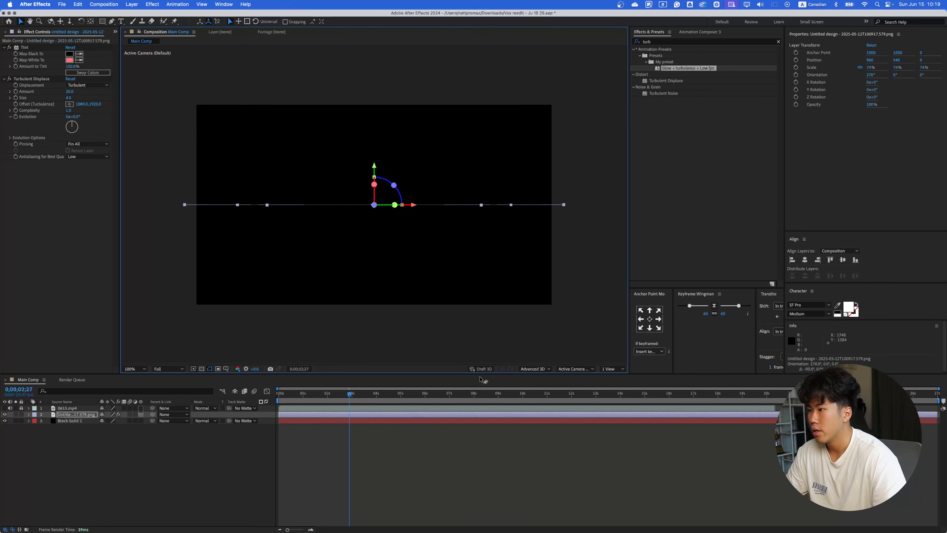
# - Create a two-node camera with the 50mm preset and switch the composition's renderer to Classic 3D
pyautogui.click(435, 449)
pyautogui.rightClick(123, 432)
pyautogui.moveTo(193, 436)
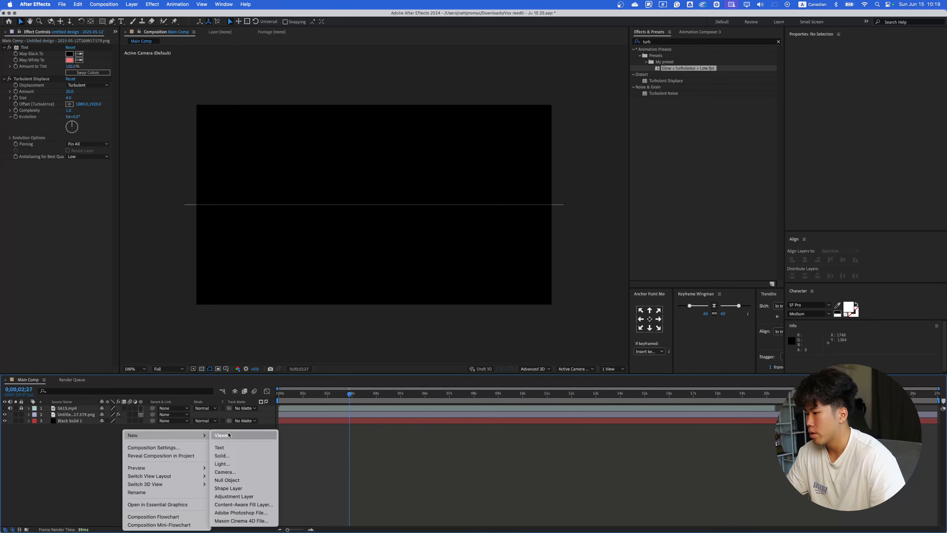
pyautogui.click(241, 472)
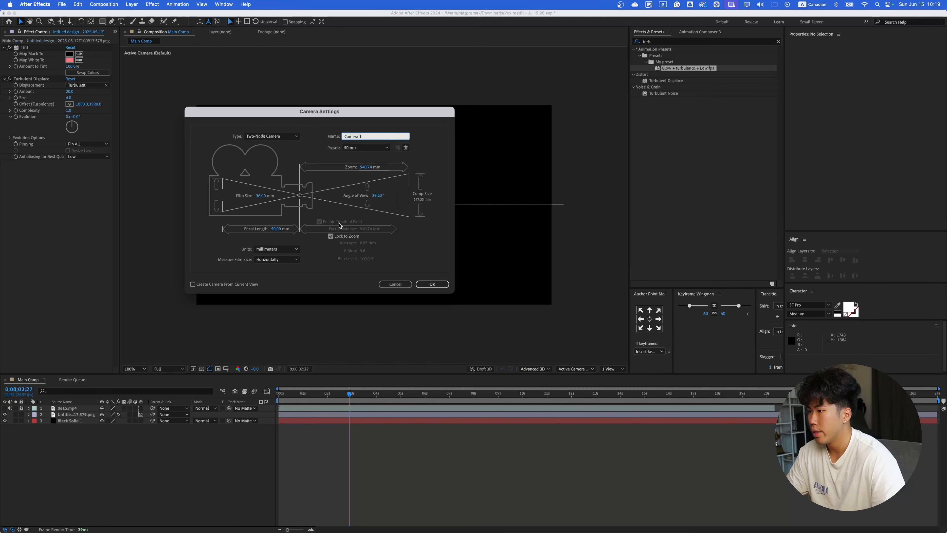
pyautogui.click(432, 284)
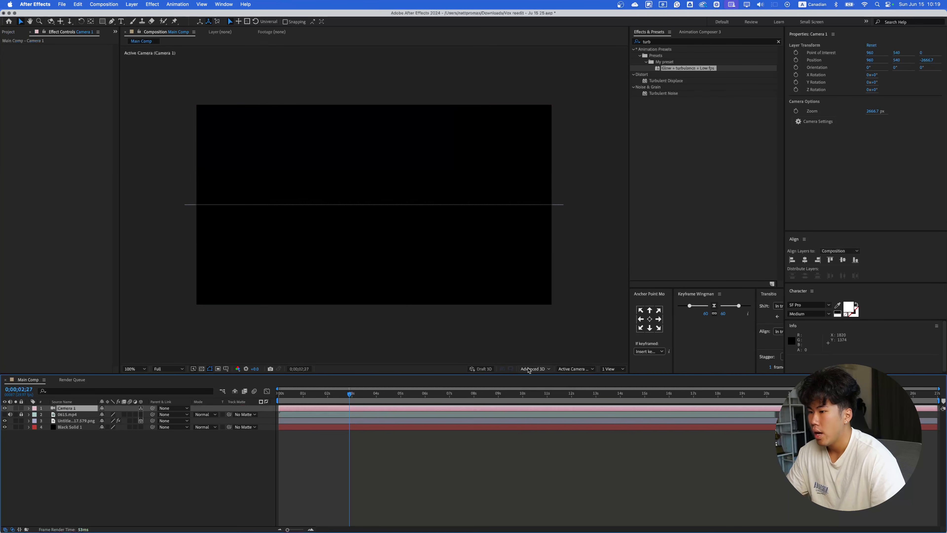
pyautogui.click(534, 369)
pyautogui.click(535, 376)
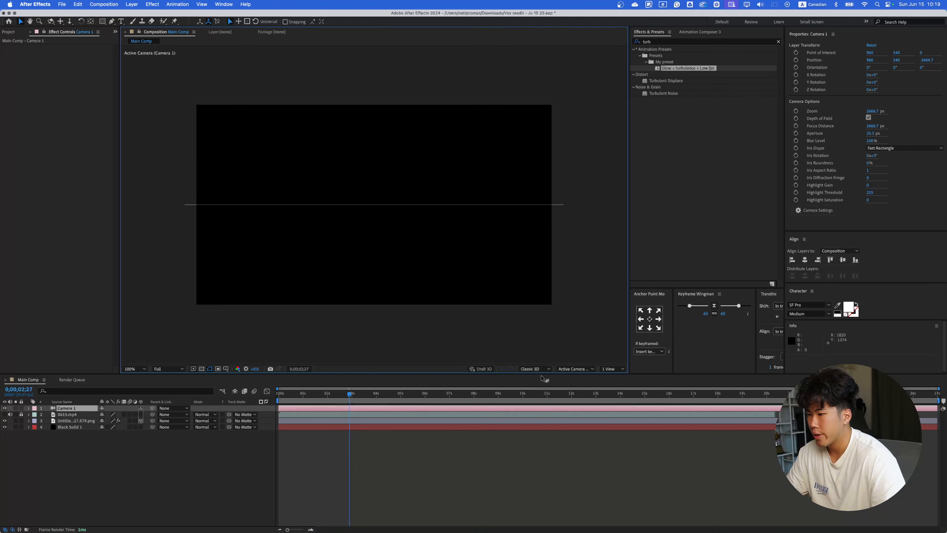
# - Pan the camera vertically to about Y 264 so that it looks at the flat map from slightly above
pyautogui.click(328, 447)
pyautogui.click(67, 407)
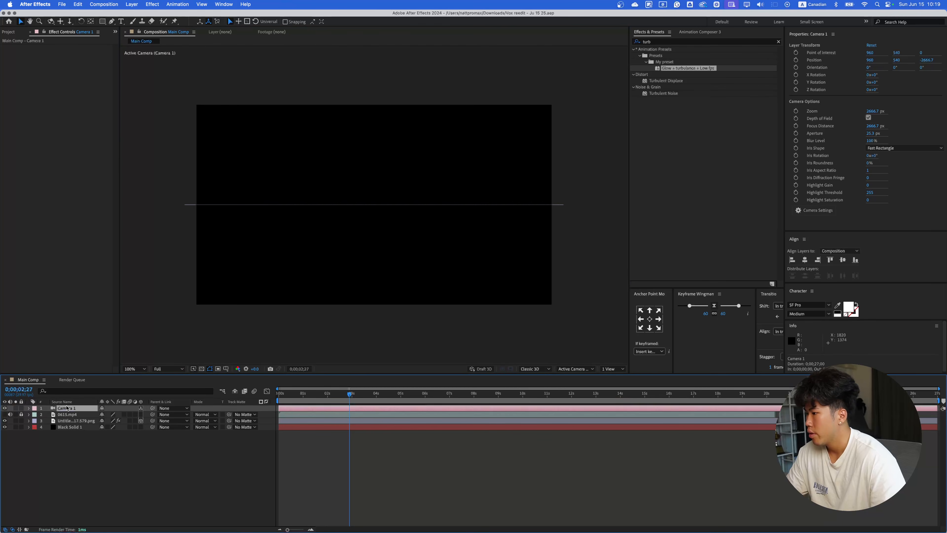
pyautogui.click(60, 21)
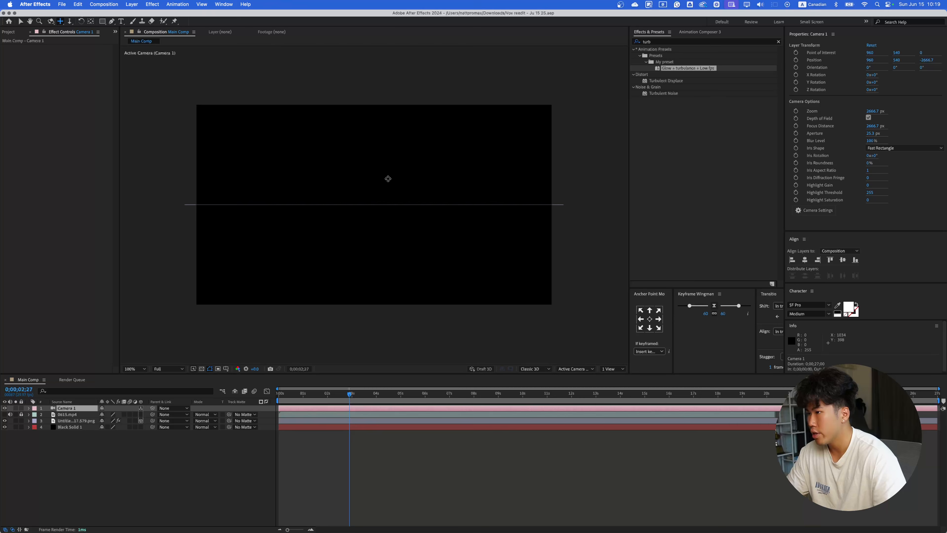
pyautogui.moveTo(384, 175); pyautogui.dragTo(387, 220)
# - Orbit the camera higher above the map for a tilted perspective and pan it to centre the map in the frame
pyautogui.click(50, 23)
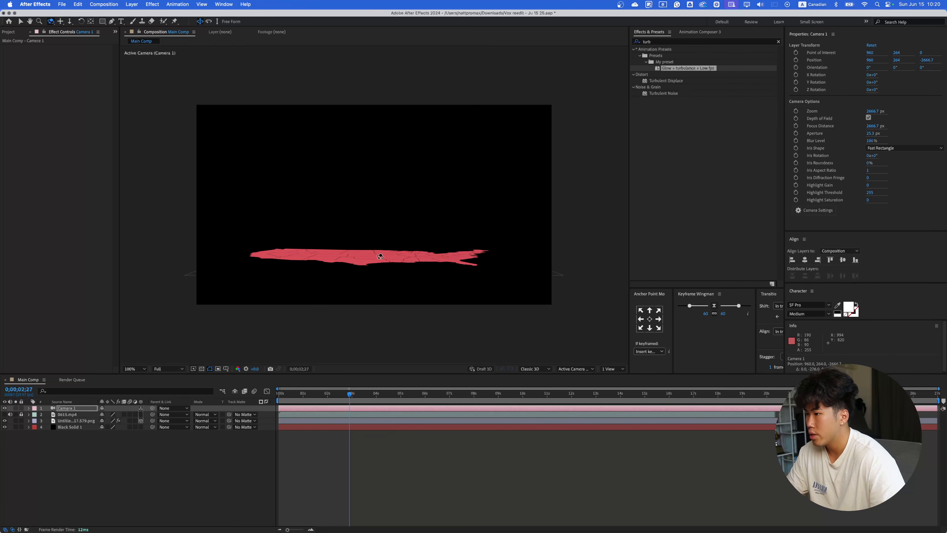
pyautogui.moveTo(378, 254); pyautogui.dragTo(364, 231)
pyautogui.click(60, 21)
pyautogui.moveTo(364, 232); pyautogui.dragTo(374, 237)
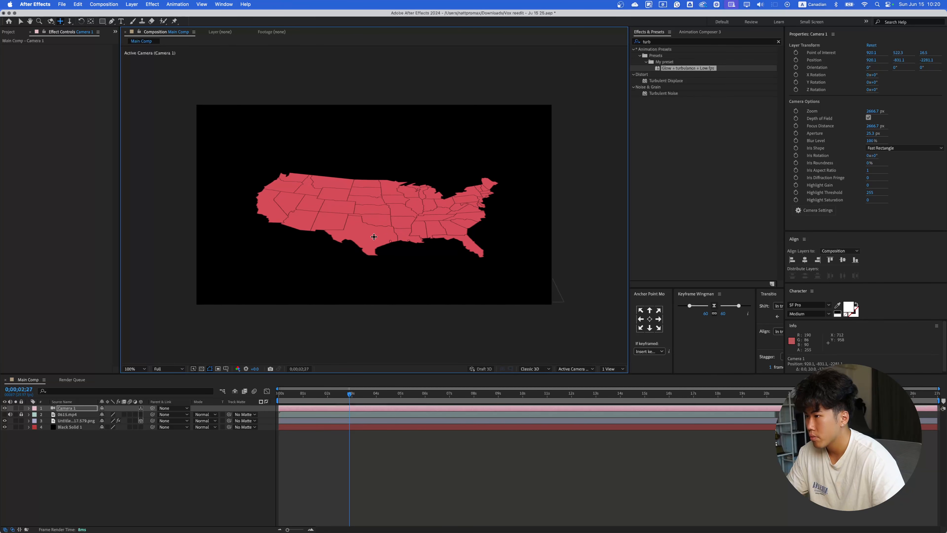
# - Try shifting the camera's X position to see the map from the side, and undo the change
pyautogui.click(445, 508)
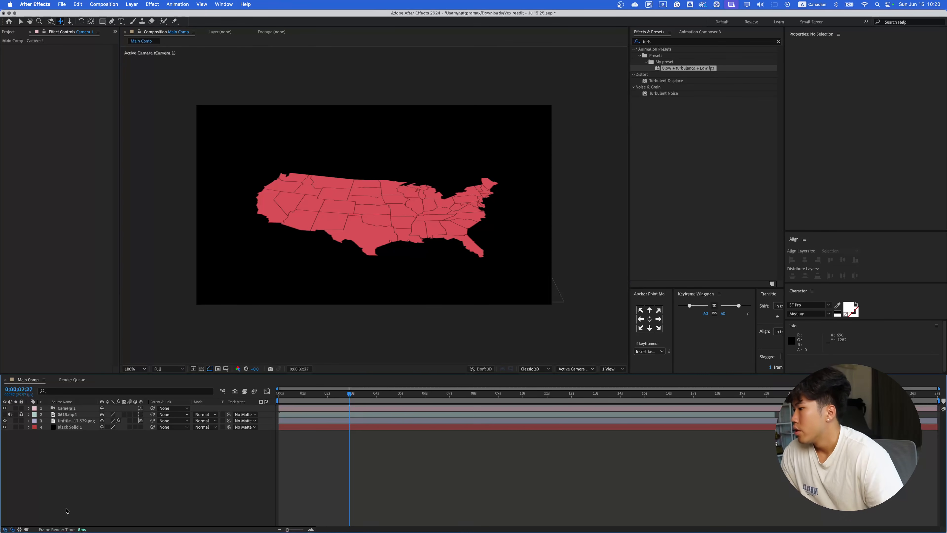
pyautogui.click(73, 408)
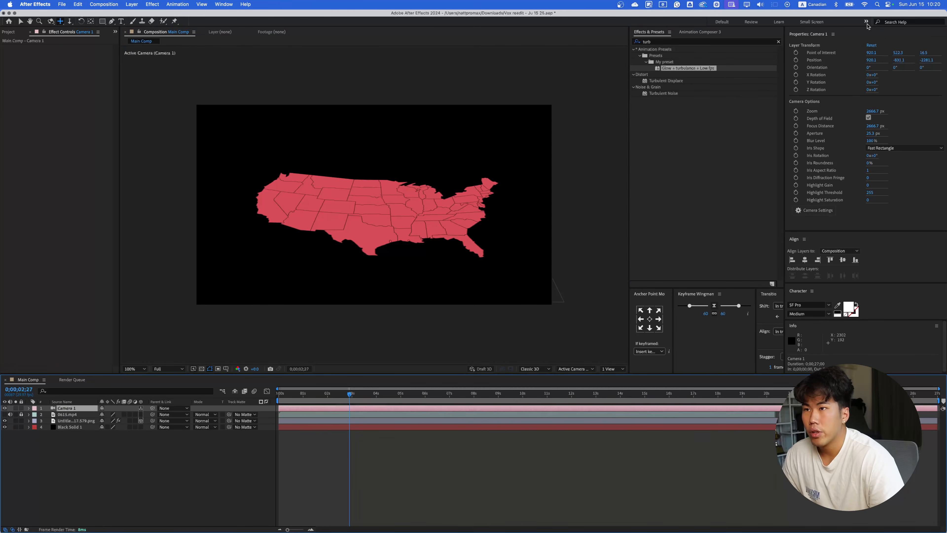
pyautogui.moveTo(872, 60)
pyautogui.mouseDown()
pyautogui.moveTo(862, 61)
pyautogui.moveTo(895, 62)
pyautogui.moveTo(867, 64)
pyautogui.moveTo(873, 71)
pyautogui.mouseUp()
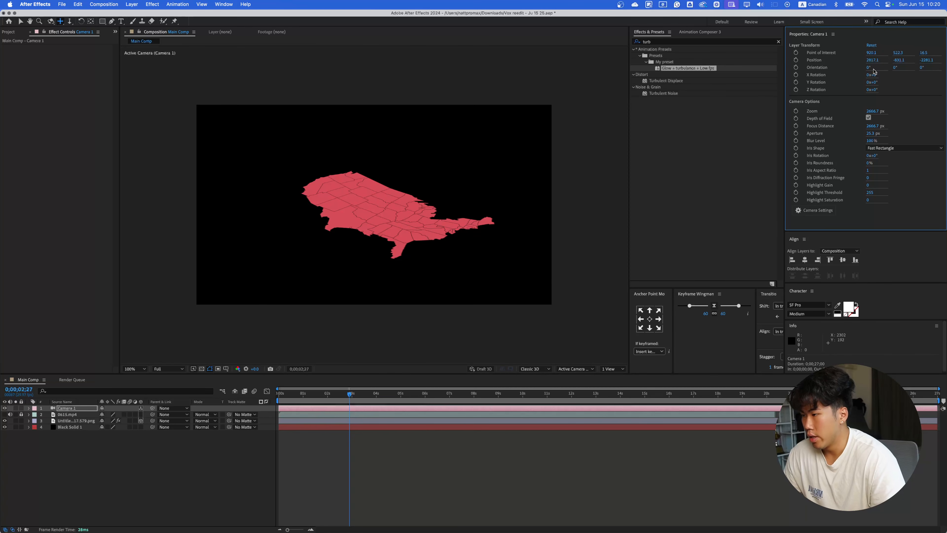
pyautogui.press('super+z')
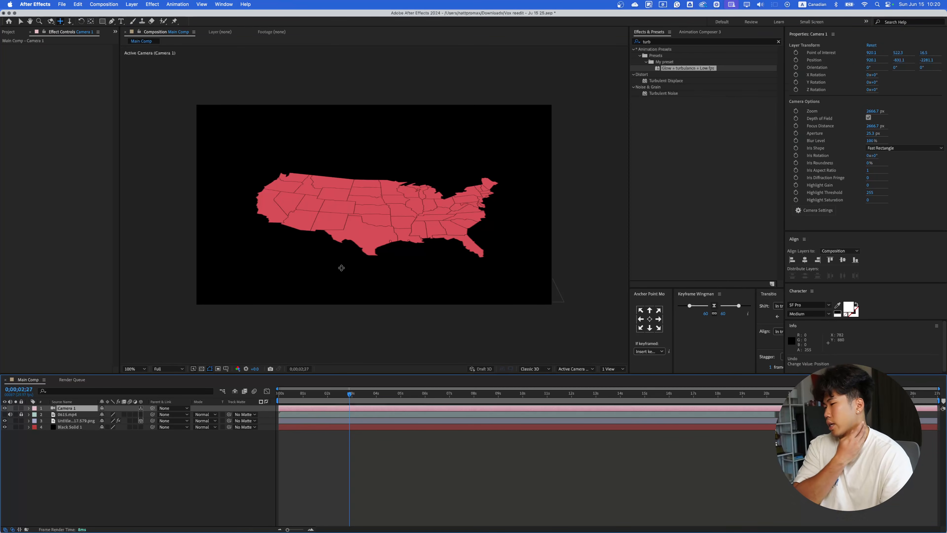
pyautogui.click(270, 500)
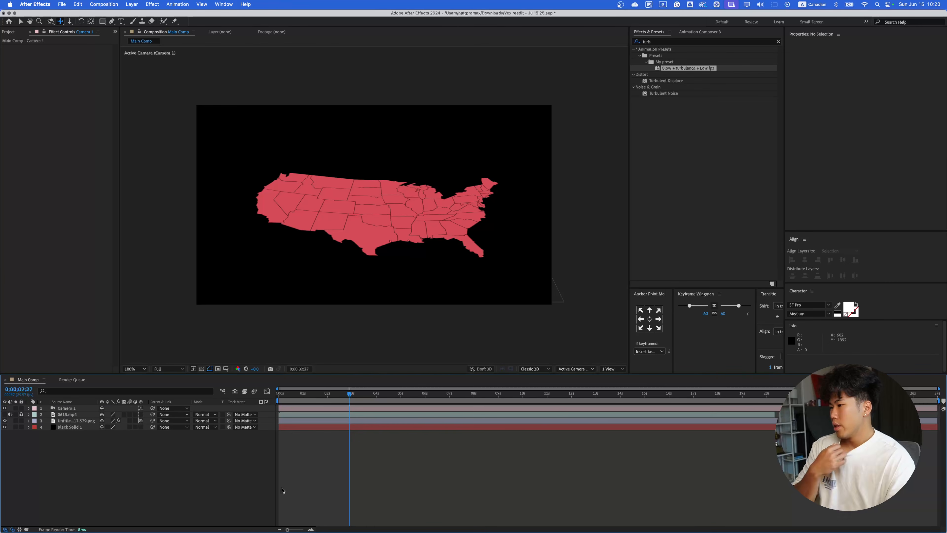
# - Select the US map layer to inspect it up close and show the 0615.mp4 reference footage over it
pyautogui.press('v')
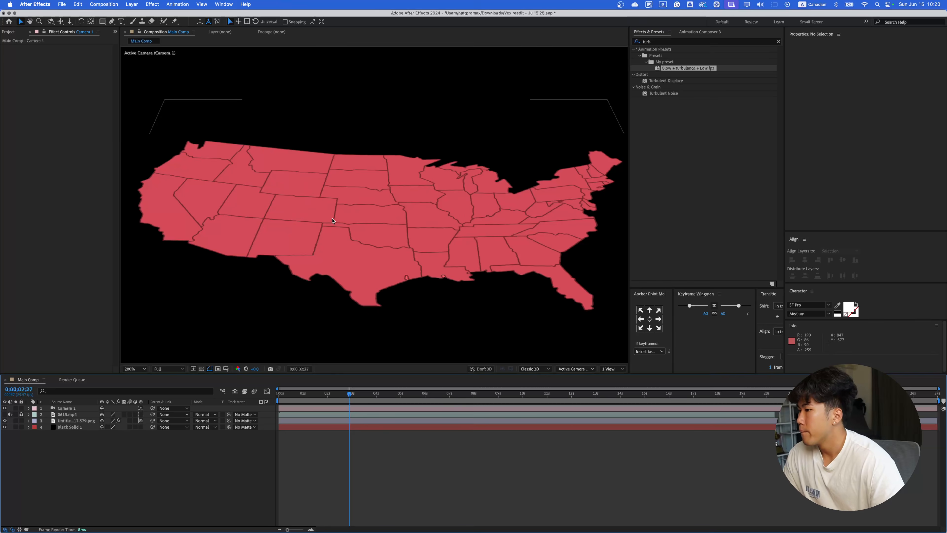
pyautogui.click(333, 222)
pyautogui.click(248, 206)
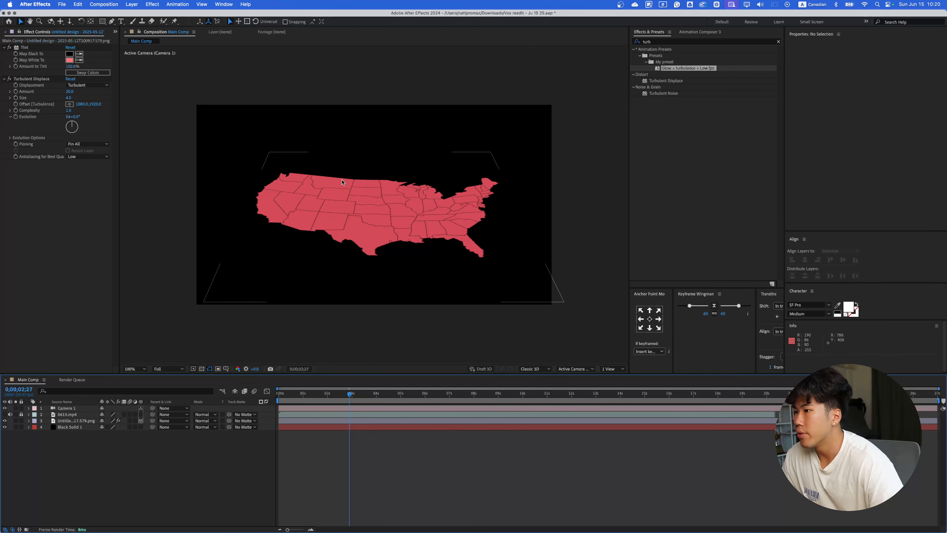
pyautogui.click(345, 193)
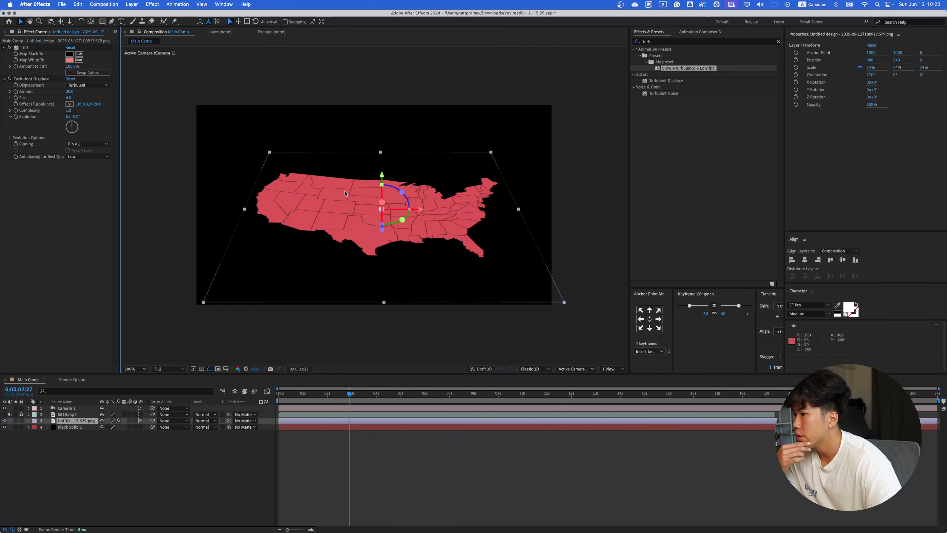
pyautogui.press('.')
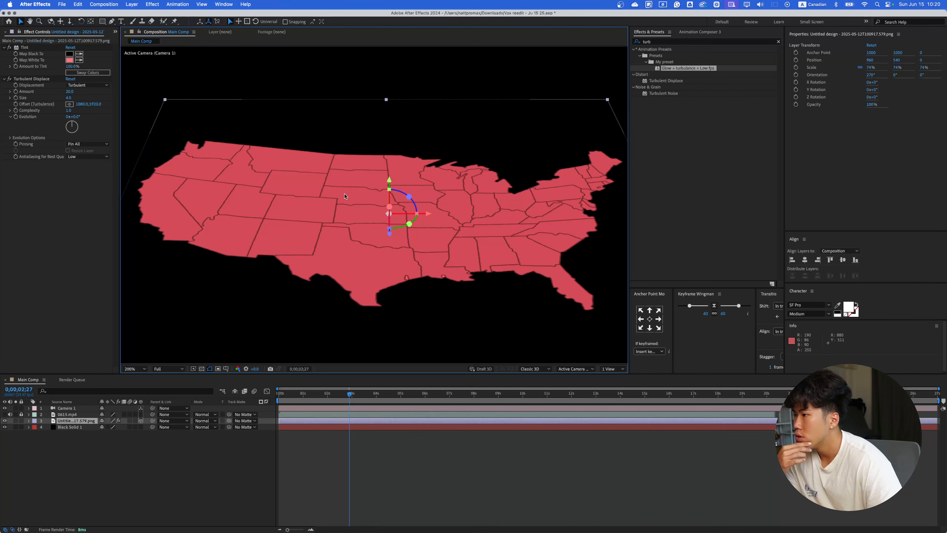
pyautogui.press(',')
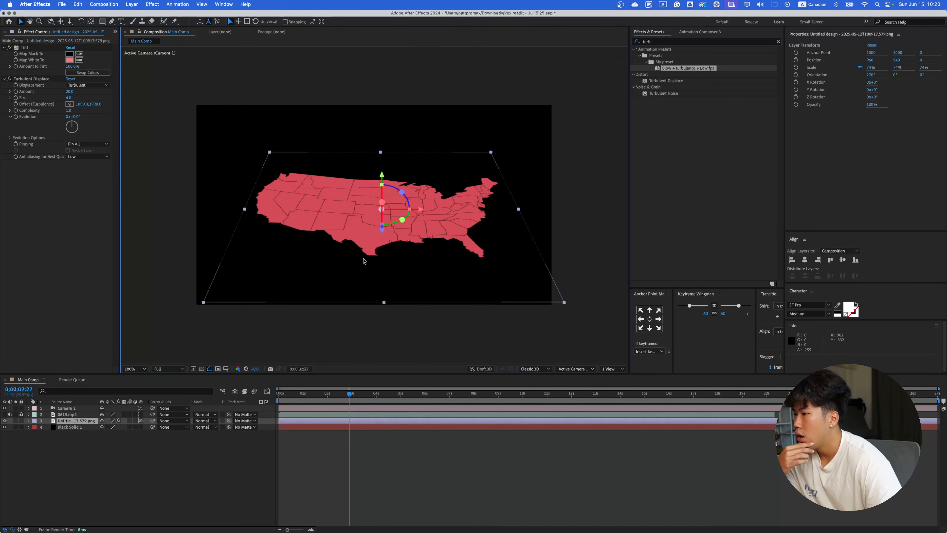
pyautogui.click(97, 451)
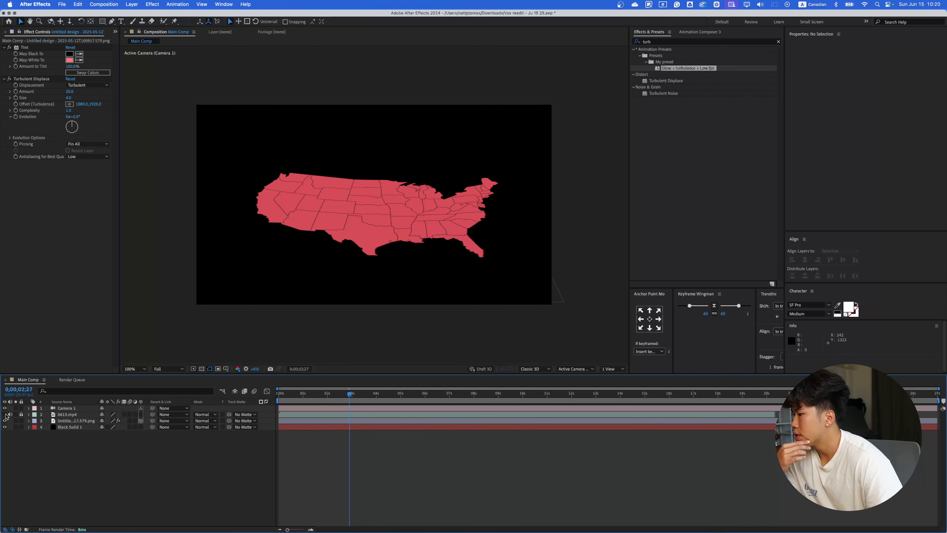
pyautogui.click(5, 414)
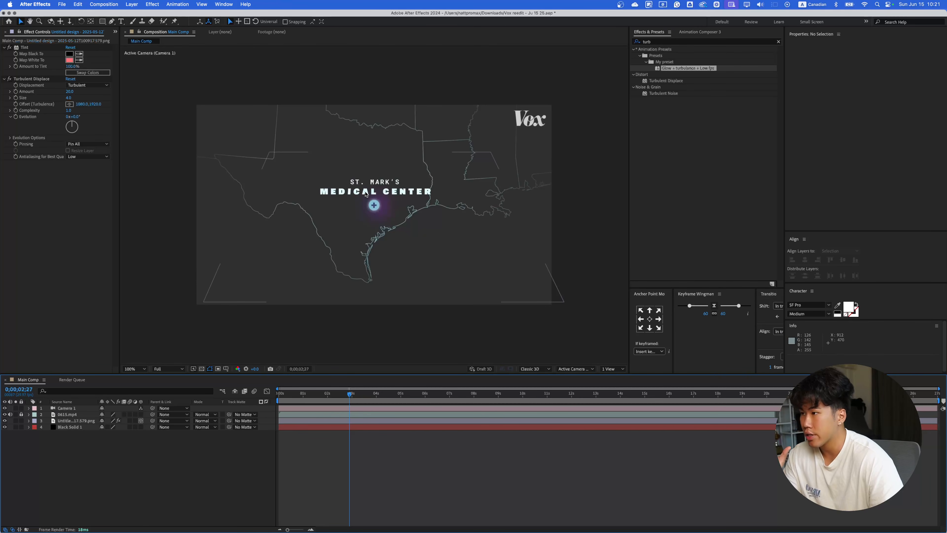
# - Switch to Chrome, search Google Images for "Hospital cutout" in a new tab, and look through the results
pyautogui.hotkey('ctrl', 'Right')
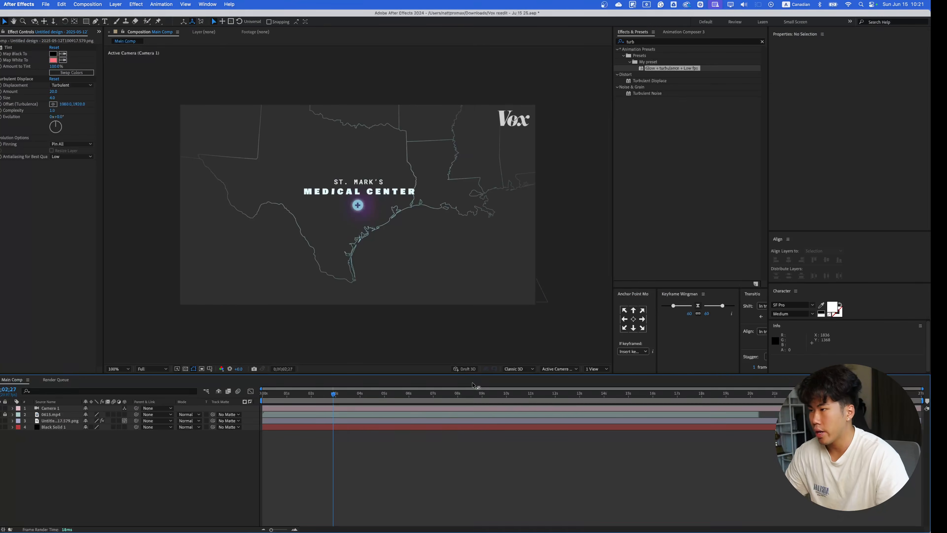
pyautogui.click(156, 7)
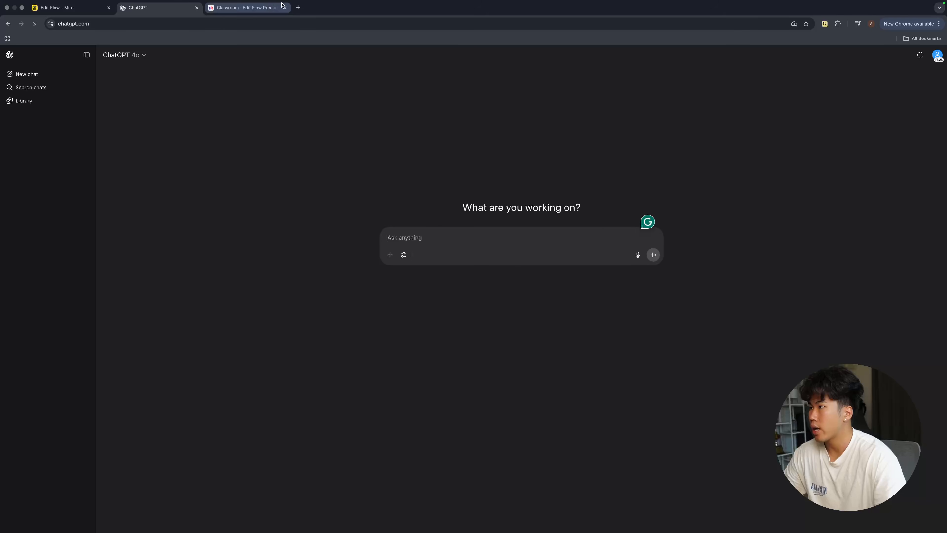
pyautogui.click(298, 7)
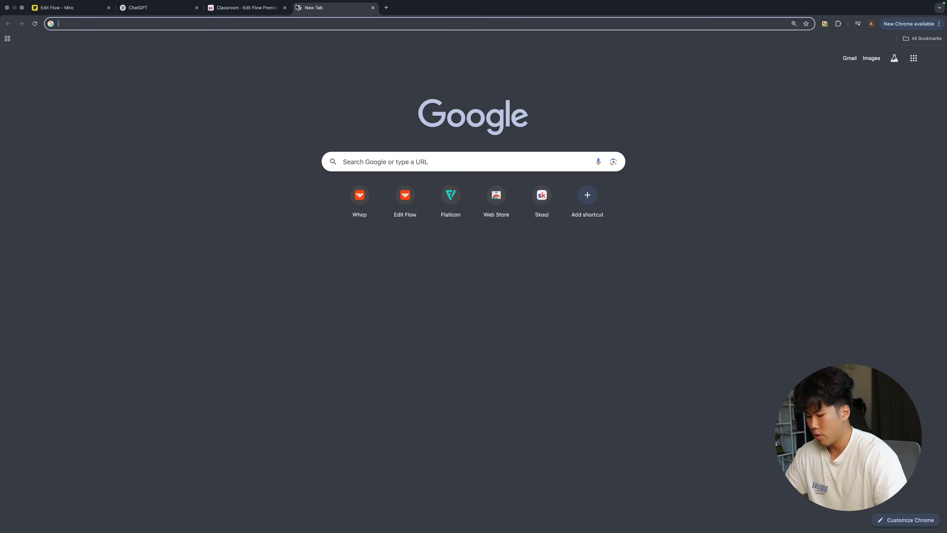
pyautogui.write('Hospt')
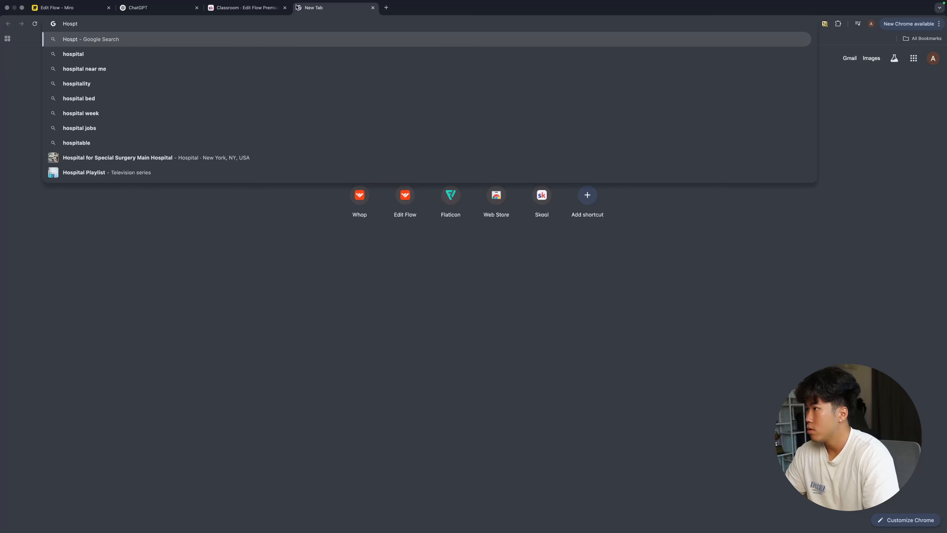
pyautogui.press('BackSpace')
pyautogui.press('BackSpace')
pyautogui.write('pita')
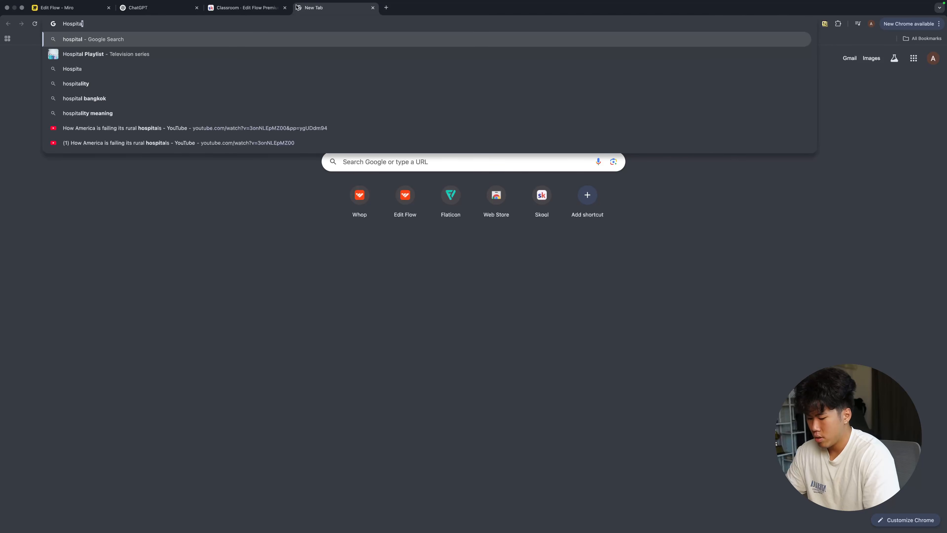
pyautogui.write('l cutout')
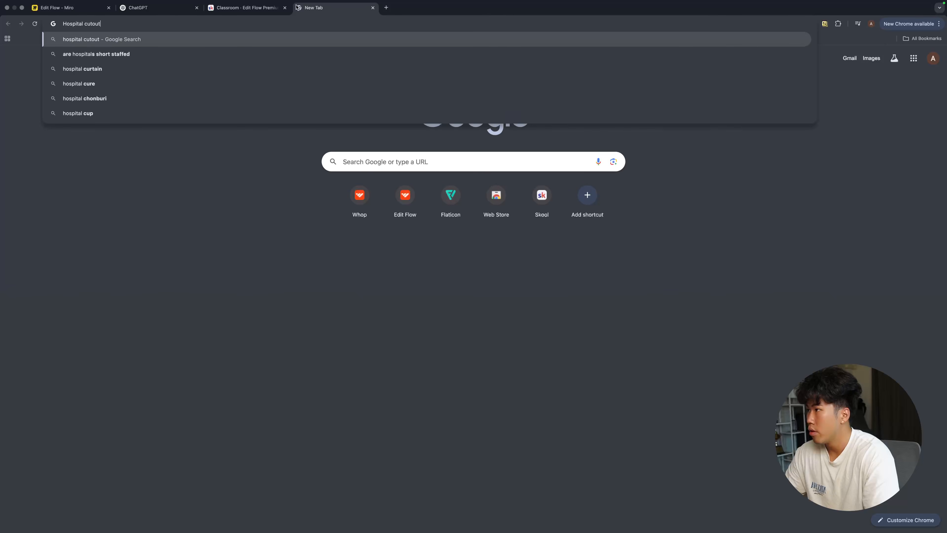
pyautogui.press('Return')
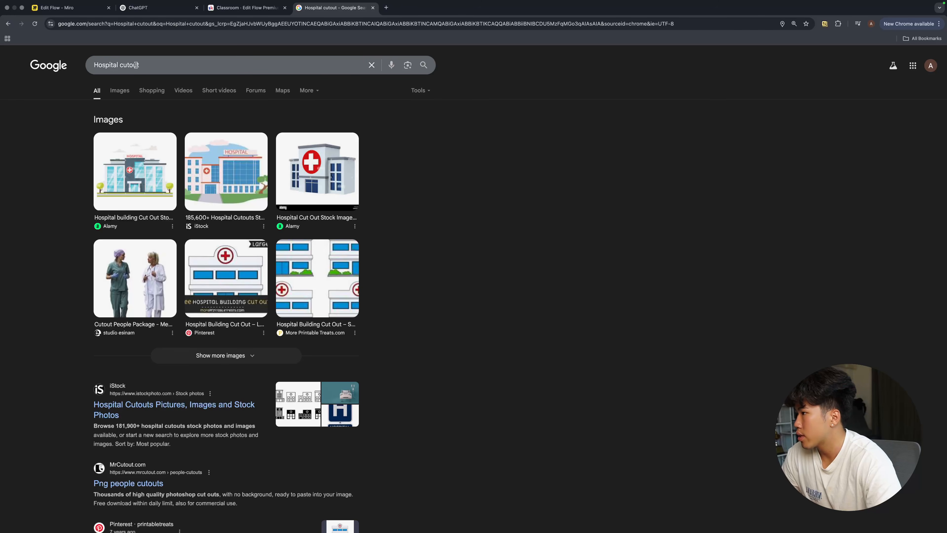
pyautogui.click(123, 90)
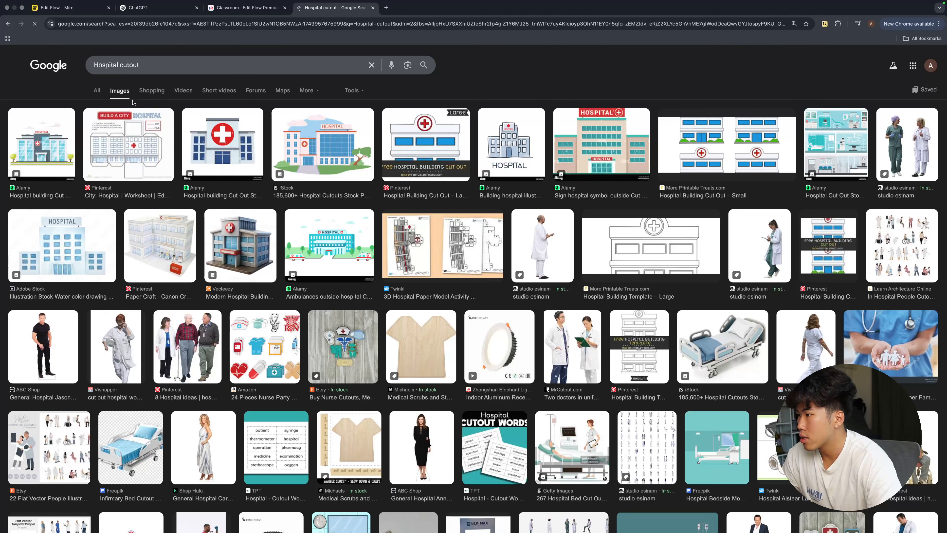
pyautogui.scroll(-12, 152, 169)
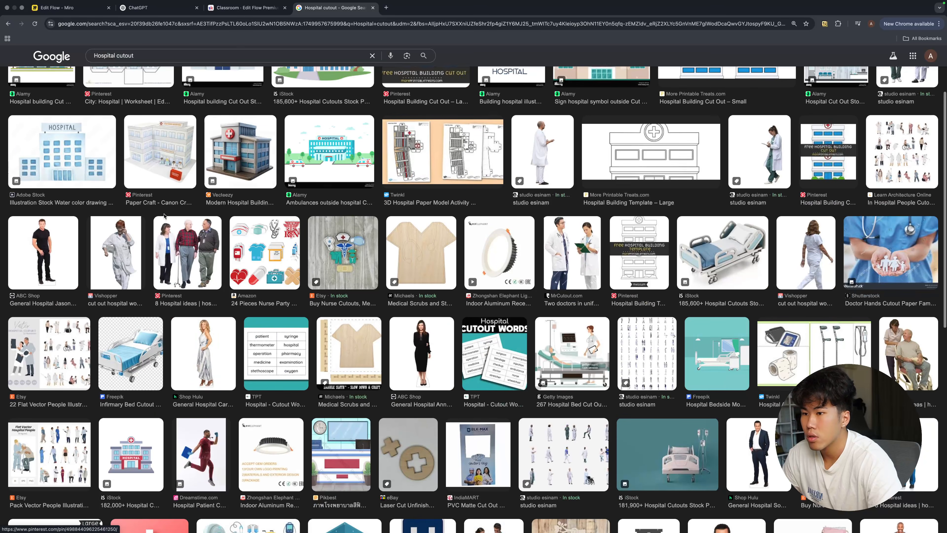
pyautogui.scroll(-7, 164, 217)
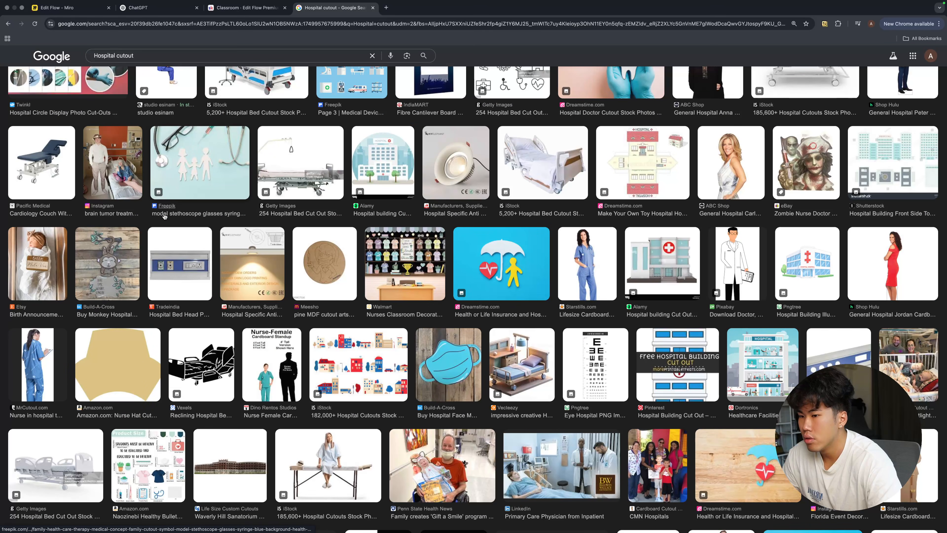
pyautogui.scroll(-2, 164, 216)
pyautogui.scroll(20, 163, 149)
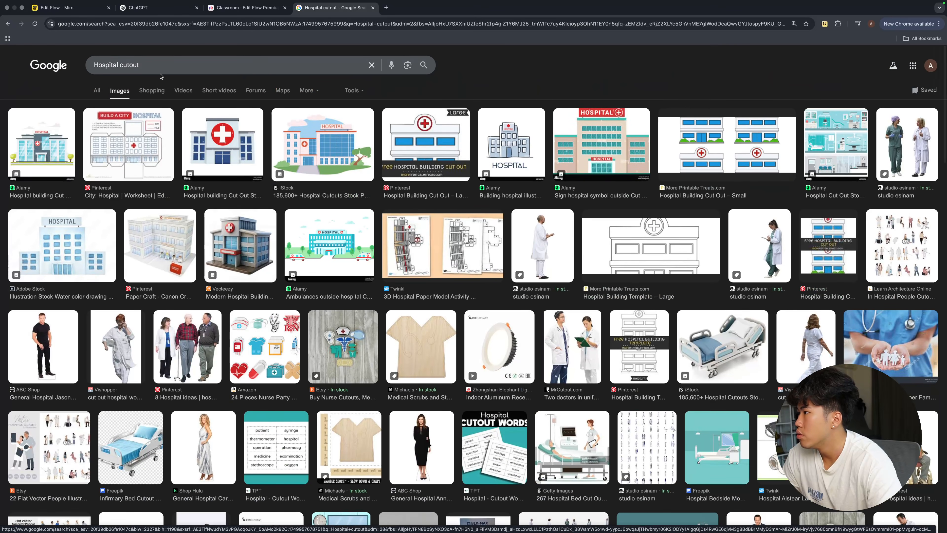
# - Change the image search to "Hospital png"
pyautogui.click(161, 74)
pyautogui.press('BackSpace')
pyautogui.press('BackSpace')
pyautogui.press('BackSpace')
pyautogui.press('BackSpace')
pyautogui.press('BackSpace')
pyautogui.press('BackSpace')
pyautogui.press('BackSpace')
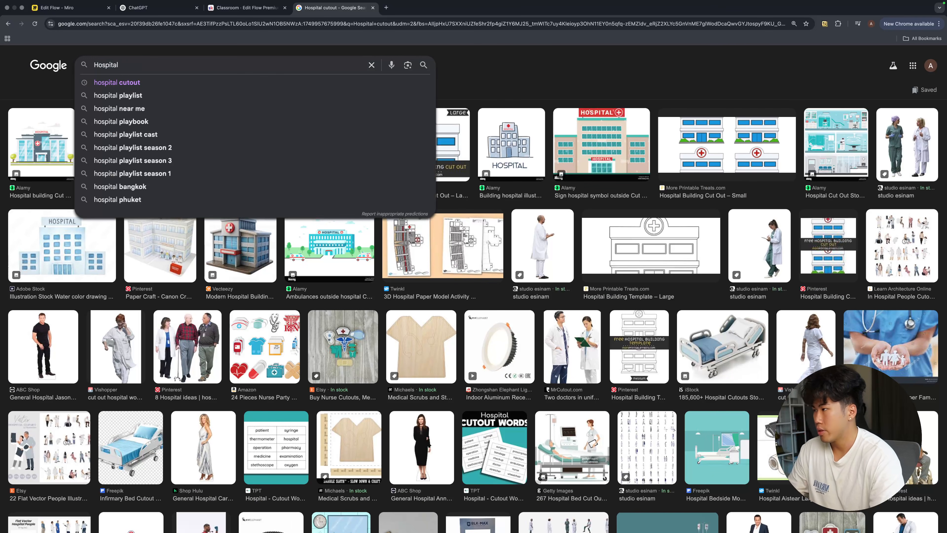
pyautogui.write('png')
pyautogui.press('Return')
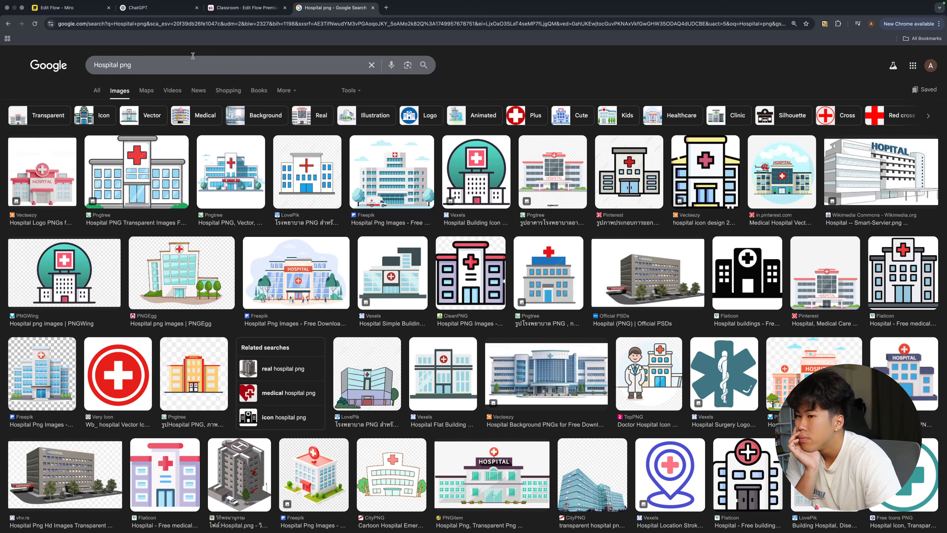
# - Look through the "Hospital png" image results for a hospital building suitable for the map animation
pyautogui.scroll(-3, 158, 386)
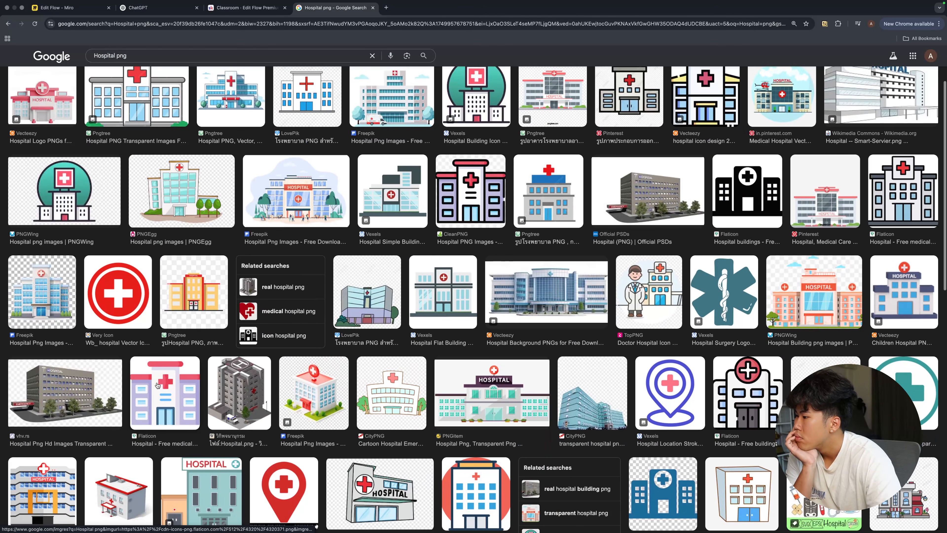
pyautogui.scroll(-6, 157, 385)
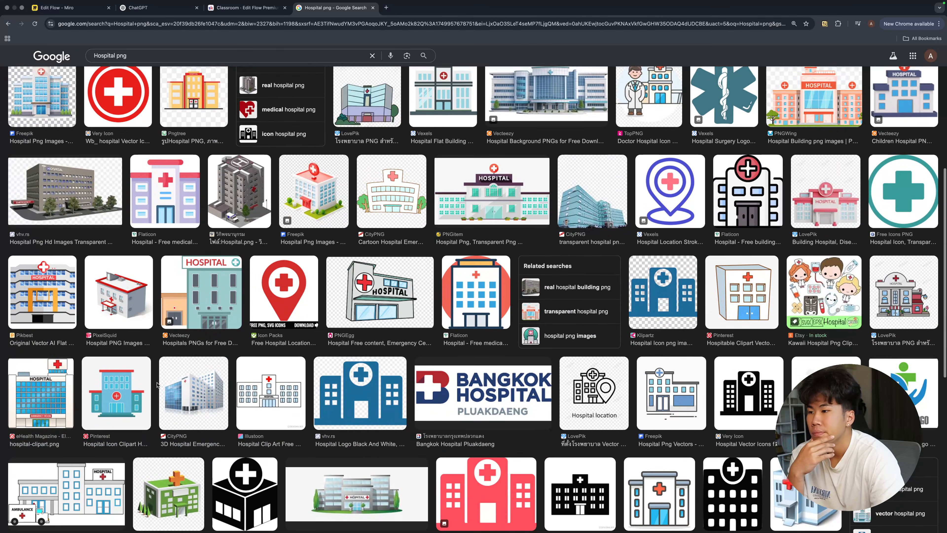
pyautogui.scroll(-5, 158, 386)
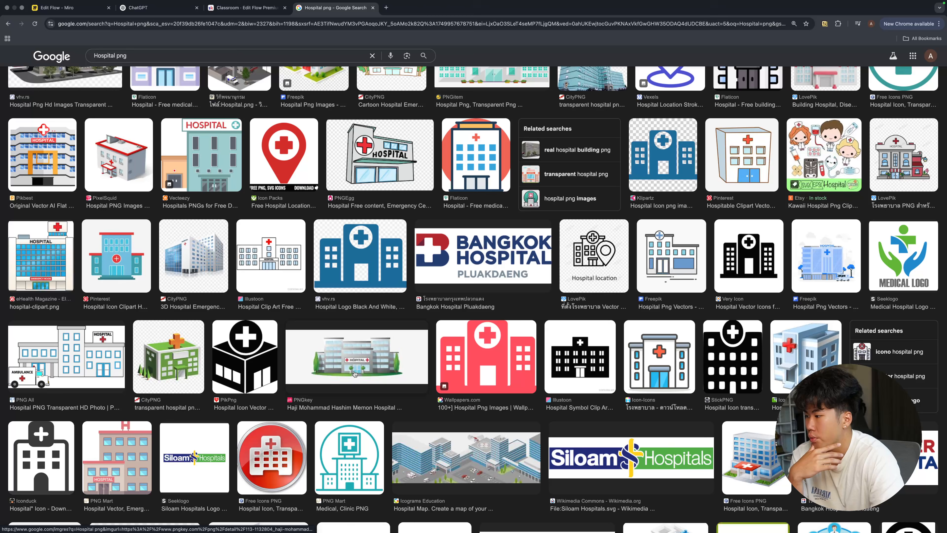
pyautogui.scroll(-7, 355, 374)
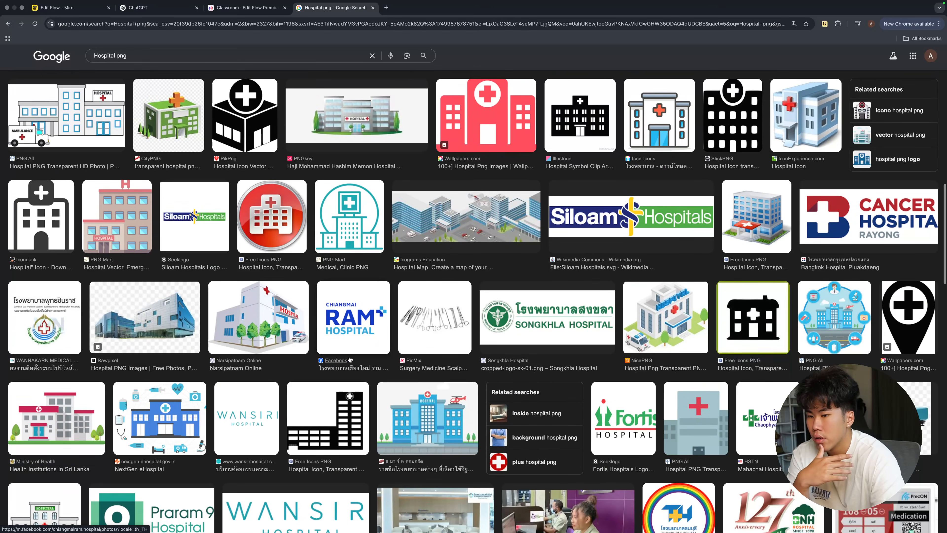
pyautogui.scroll(-10, 349, 360)
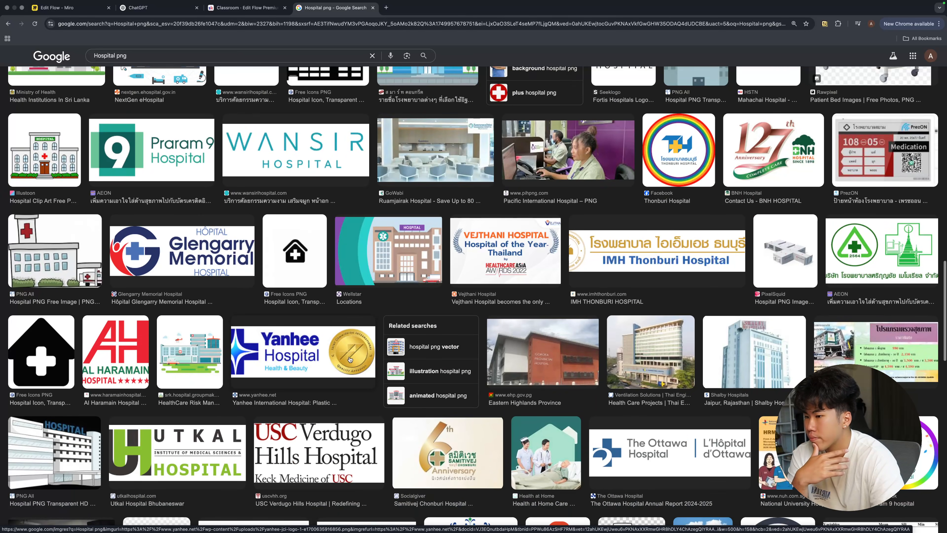
pyautogui.scroll(-9, 349, 359)
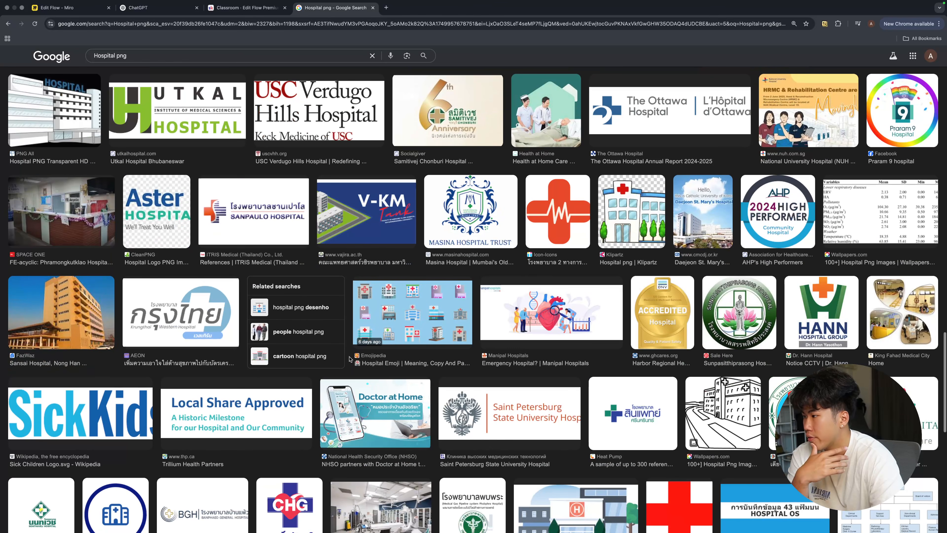
pyautogui.scroll(-5, 350, 360)
pyautogui.scroll(20, 350, 360)
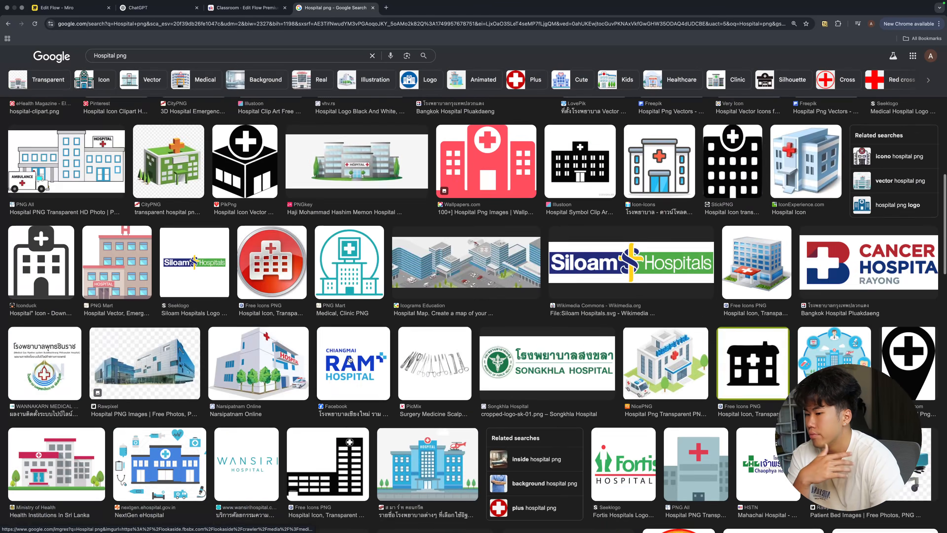
pyautogui.scroll(15, 350, 359)
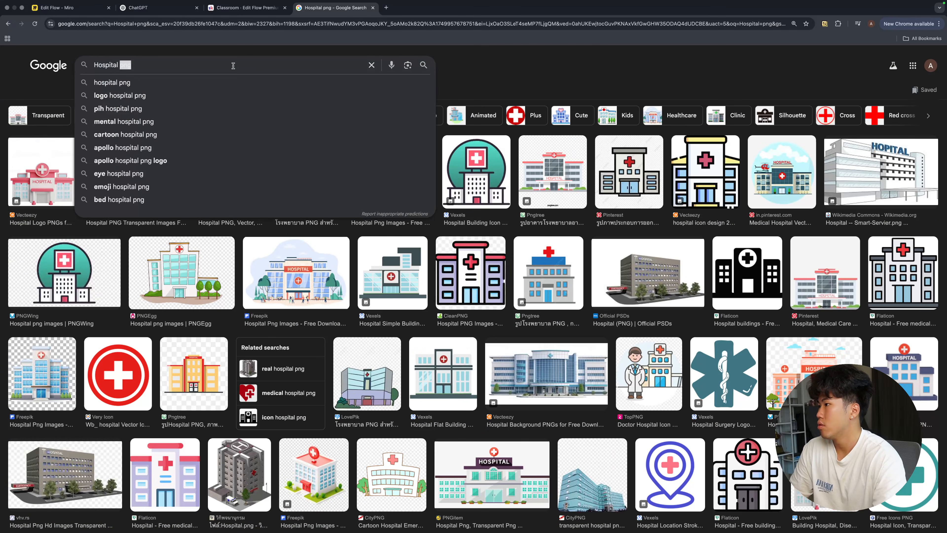
# - Broaden the image search to just "Hospital" and look through the pictures
pyautogui.press('BackSpace')
pyautogui.press('Return')
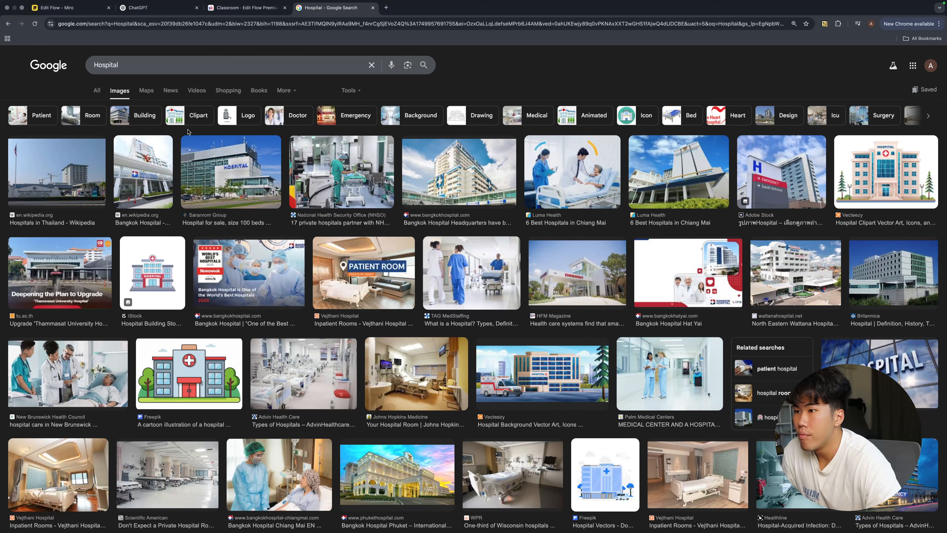
pyautogui.scroll(-3, 249, 236)
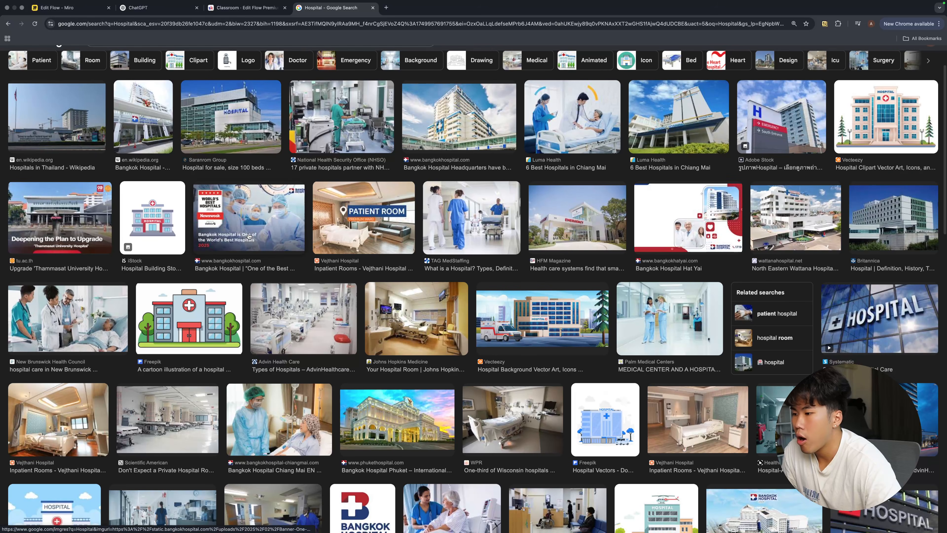
# - Look further down the "Hospital" image results for an exterior photo of a hospital building that suits the map animation
pyautogui.scroll(-7, 249, 236)
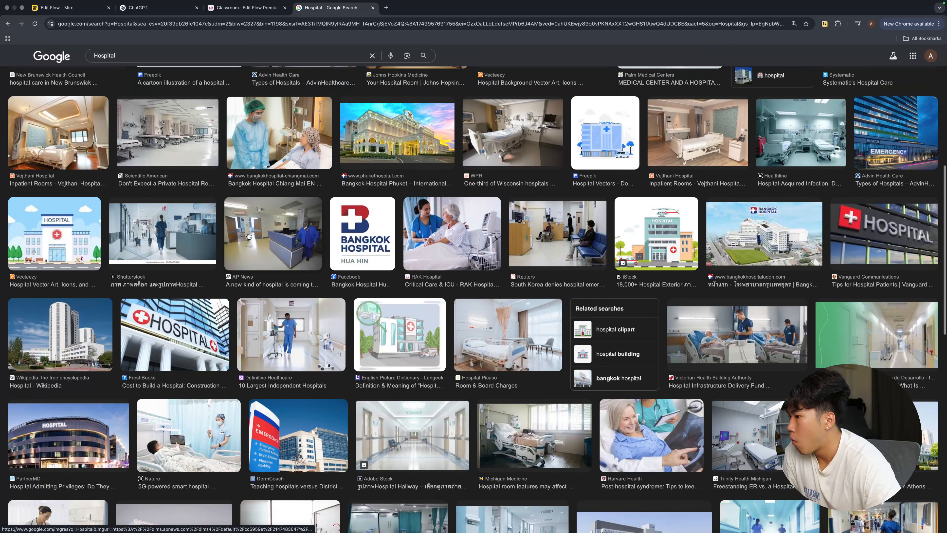
pyautogui.scroll(-7, 249, 236)
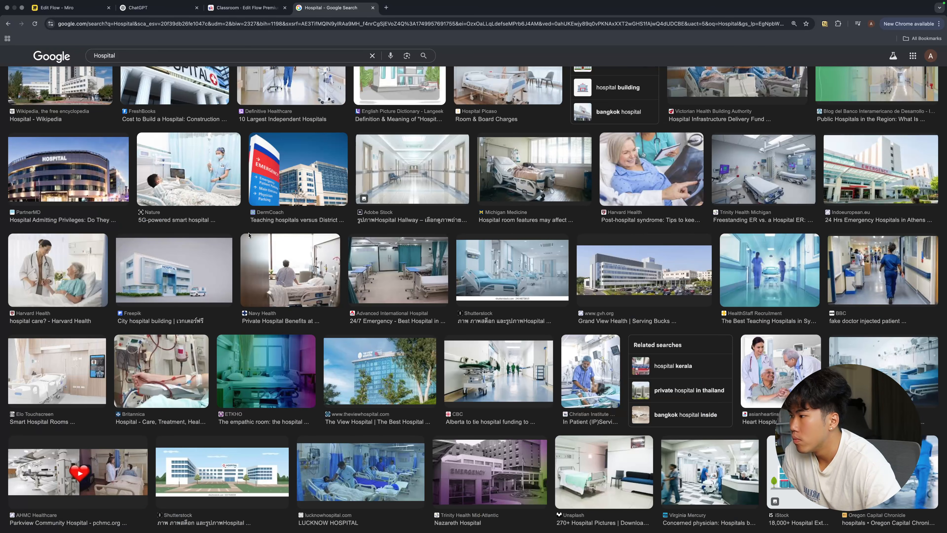
pyautogui.scroll(-5, 249, 235)
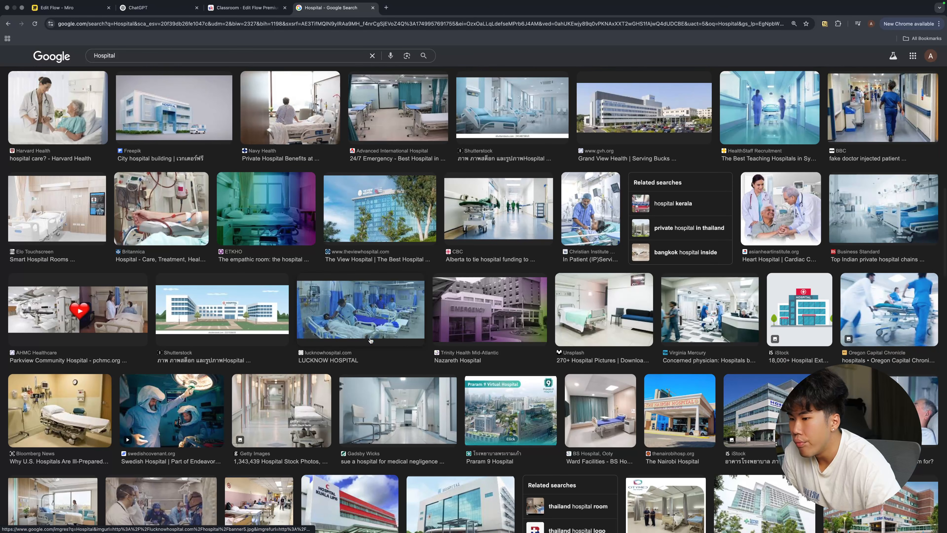
pyautogui.scroll(-4, 370, 340)
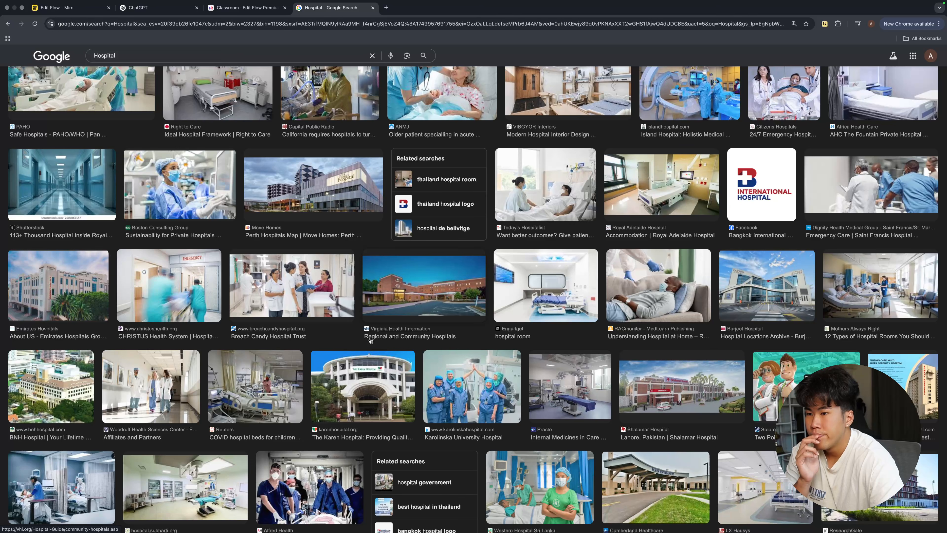
pyautogui.scroll(5, 752, 268)
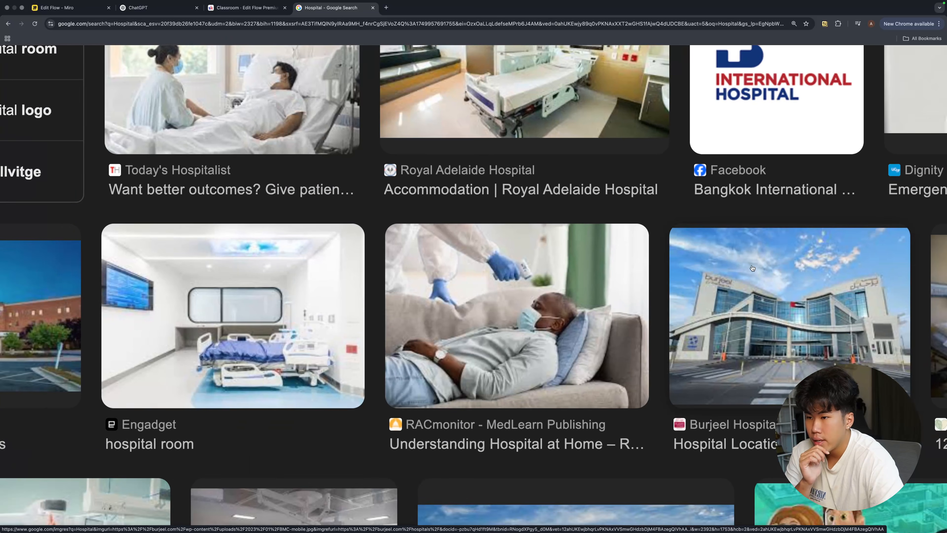
pyautogui.scroll(-5, 754, 367)
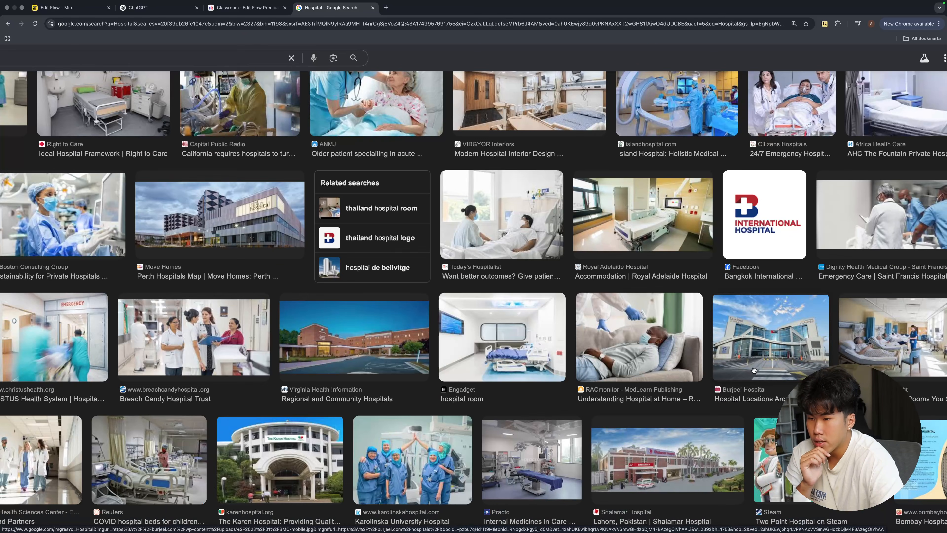
pyautogui.scroll(-5, 758, 361)
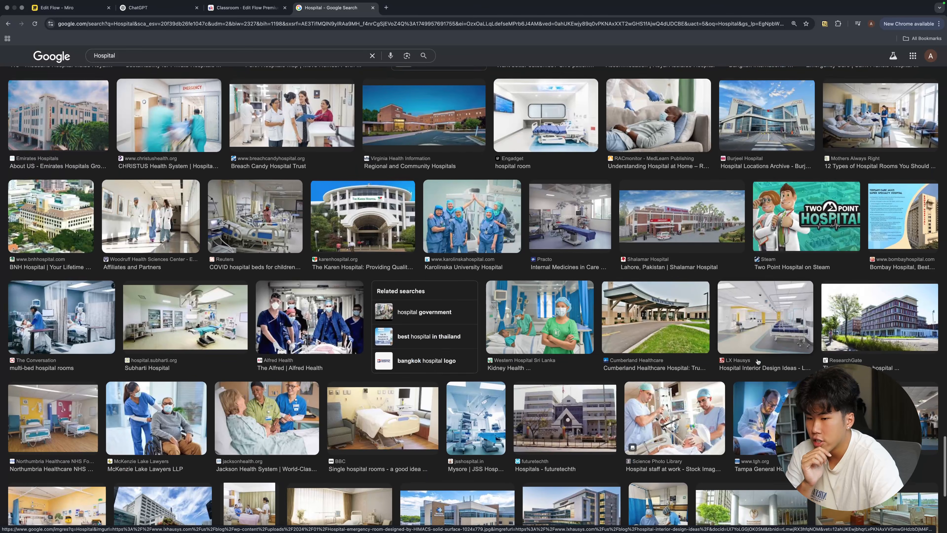
pyautogui.scroll(-5, 758, 361)
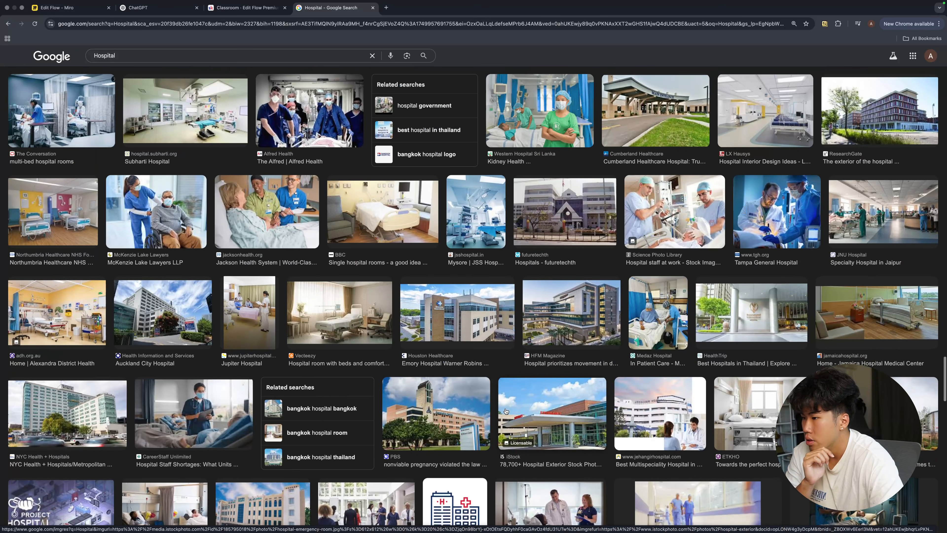
pyautogui.scroll(-3, 506, 411)
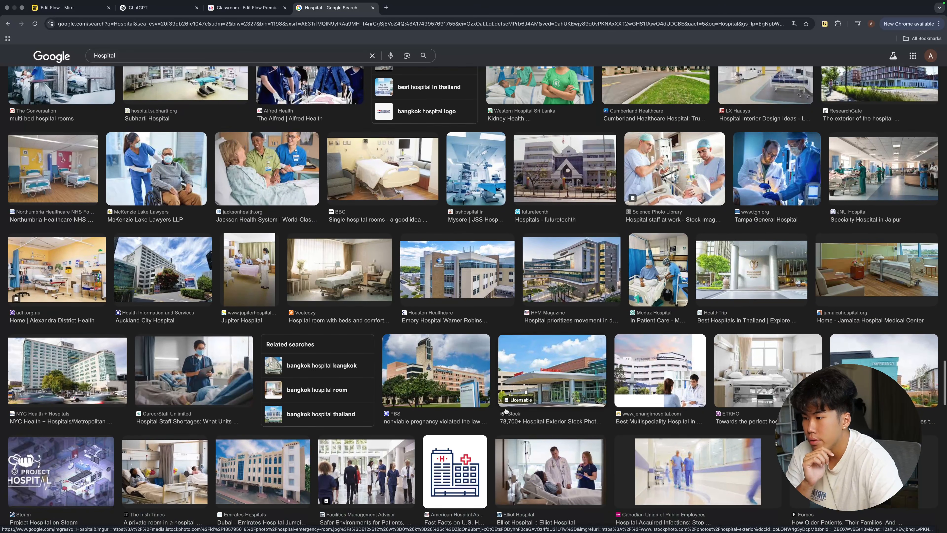
pyautogui.scroll(-1, 505, 411)
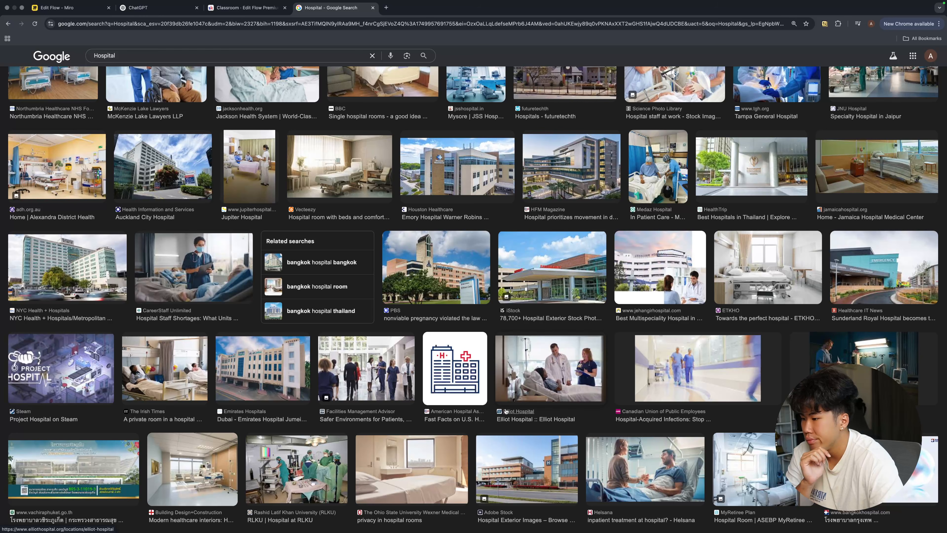
pyautogui.scroll(-5, 505, 411)
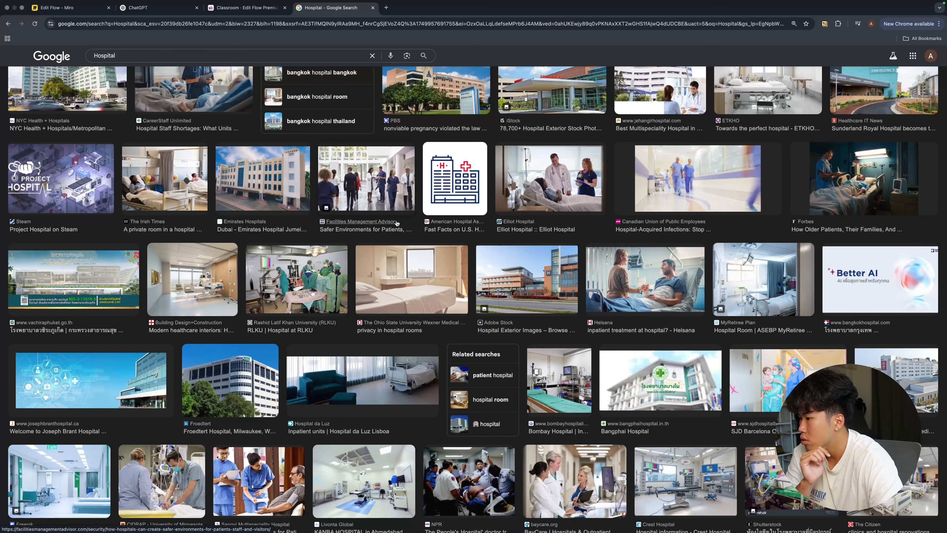
# - Change the image search to "usa Hospital" and look through the results for a hospital building
pyautogui.scroll(15, 397, 223)
pyautogui.click(116, 56)
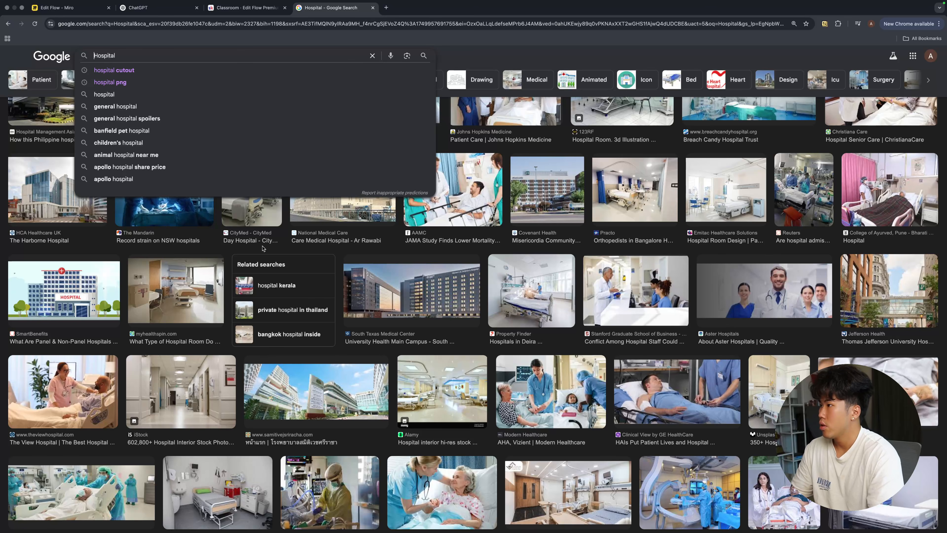
pyautogui.write('usa')
pyautogui.press('Return')
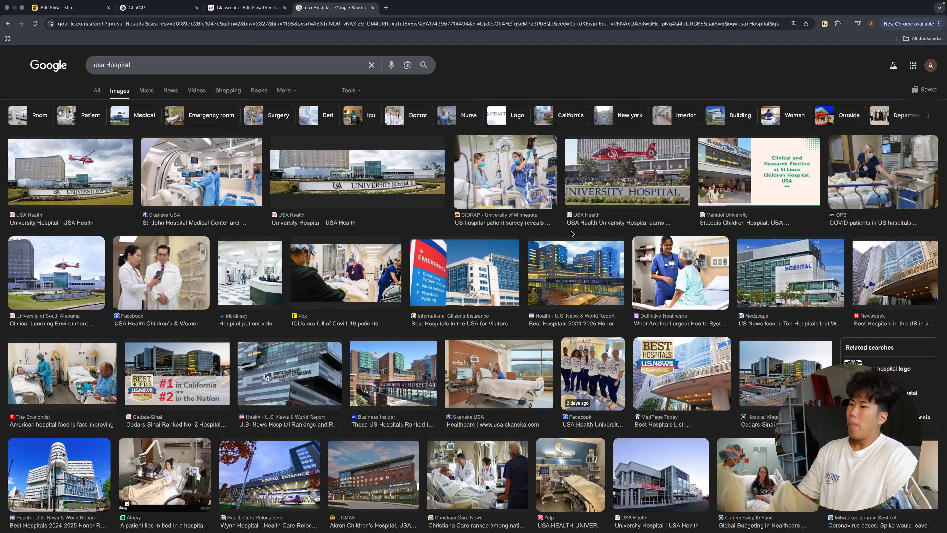
pyautogui.scroll(-3, 576, 239)
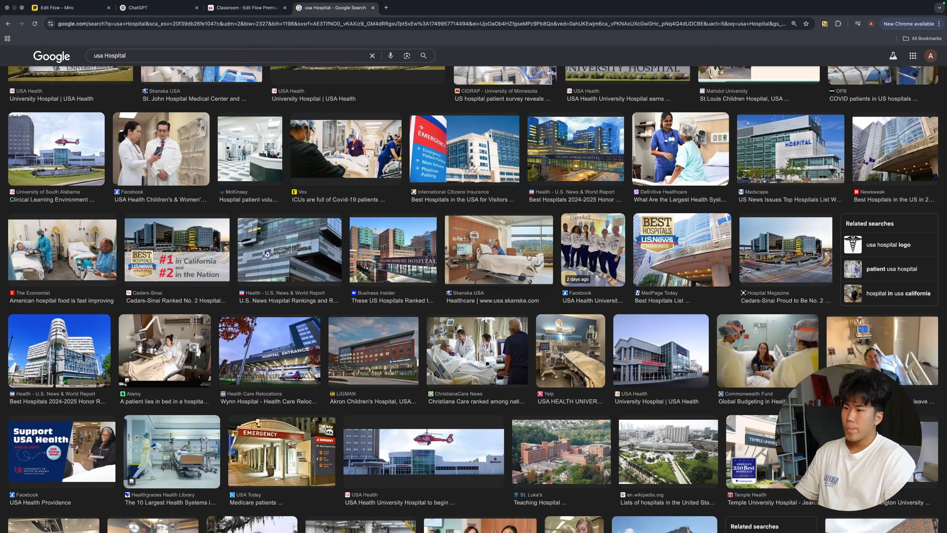
pyautogui.scroll(-2, 108, 220)
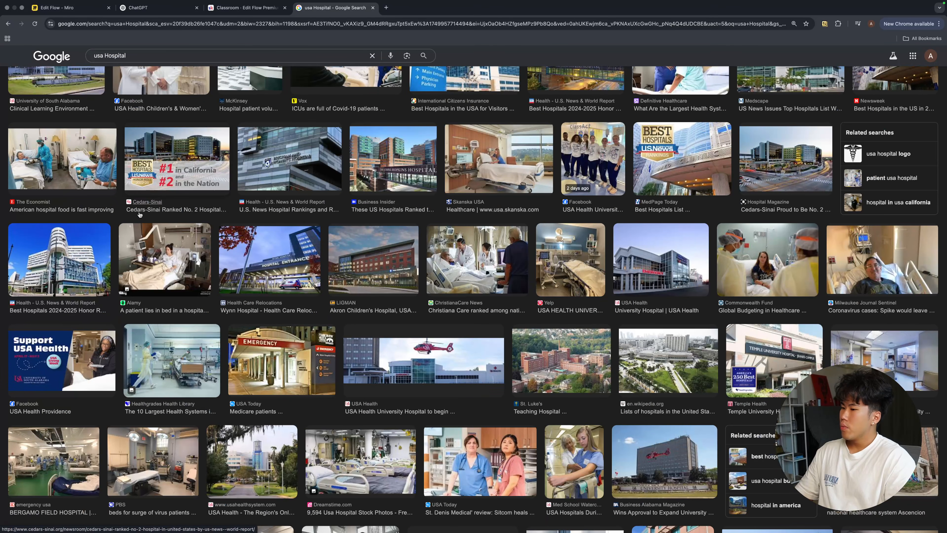
pyautogui.scroll(-3, 138, 214)
pyautogui.scroll(-8, 138, 215)
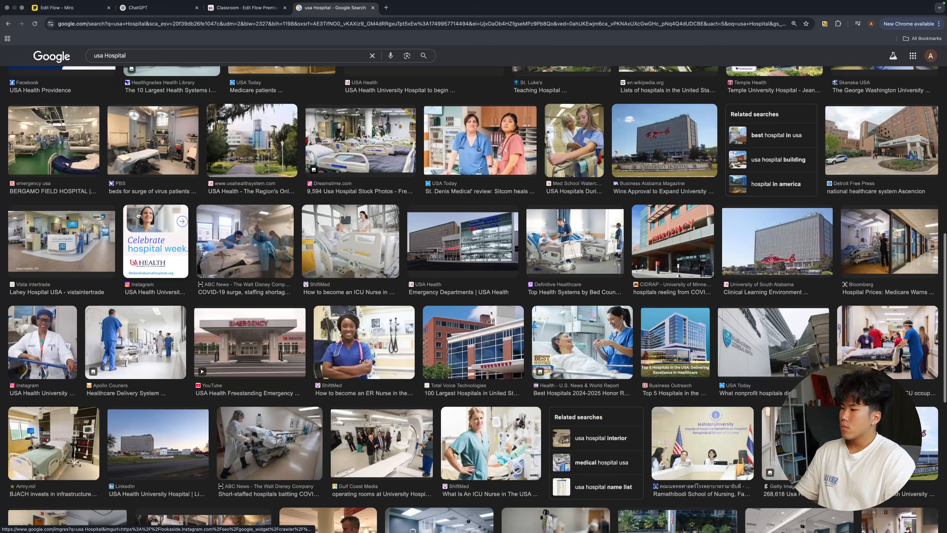
pyautogui.scroll(-3, 138, 215)
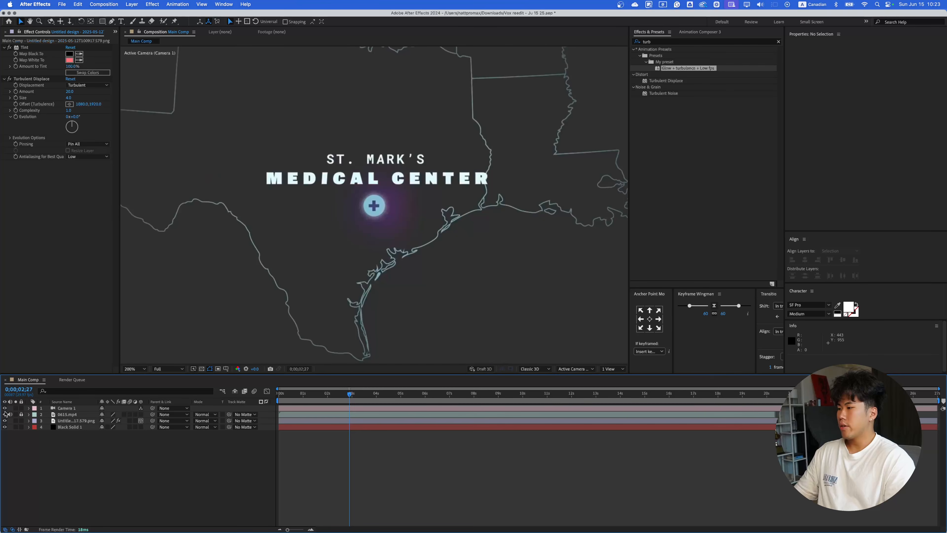
# - Switch to After Effects and hide the 0615.mp4 reference layer so the red US map shows
pyautogui.click(5, 414)
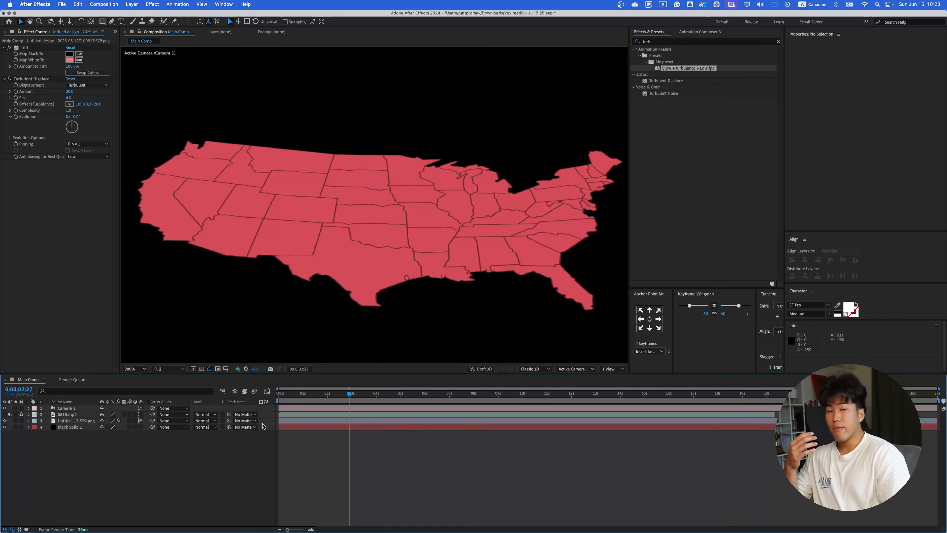
pyautogui.click(244, 426)
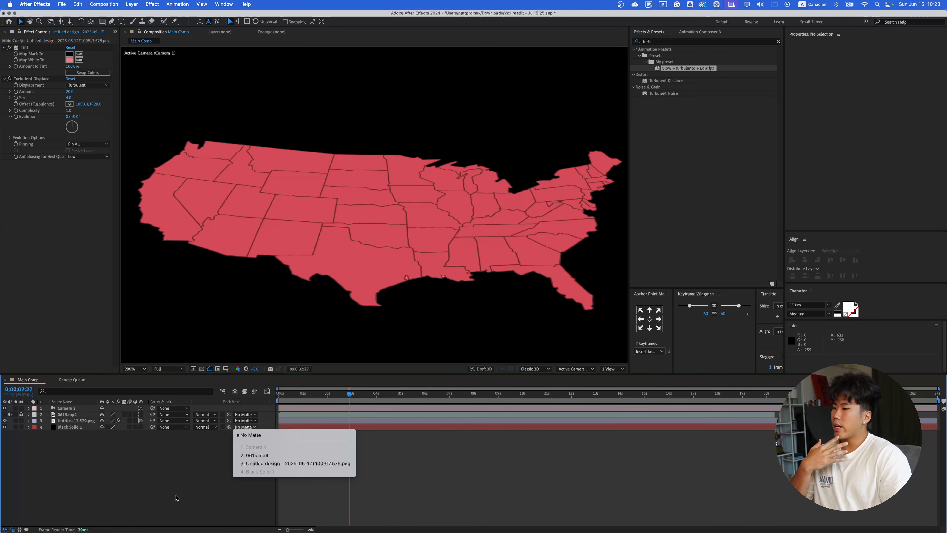
pyautogui.click(178, 499)
# - Draw a green circle about 82 px wide over the map, centre its anchor point and align it to the composition's centre
pyautogui.click(102, 23)
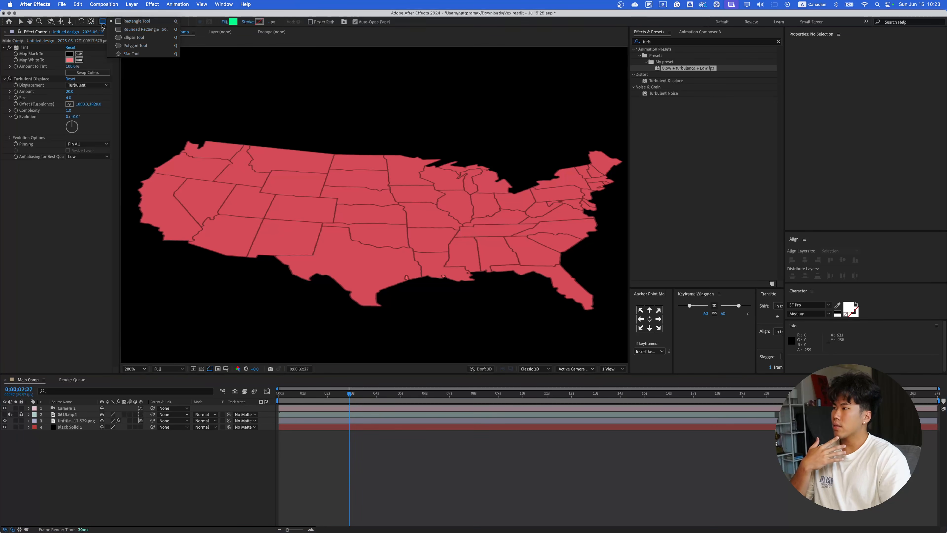
pyautogui.click(123, 38)
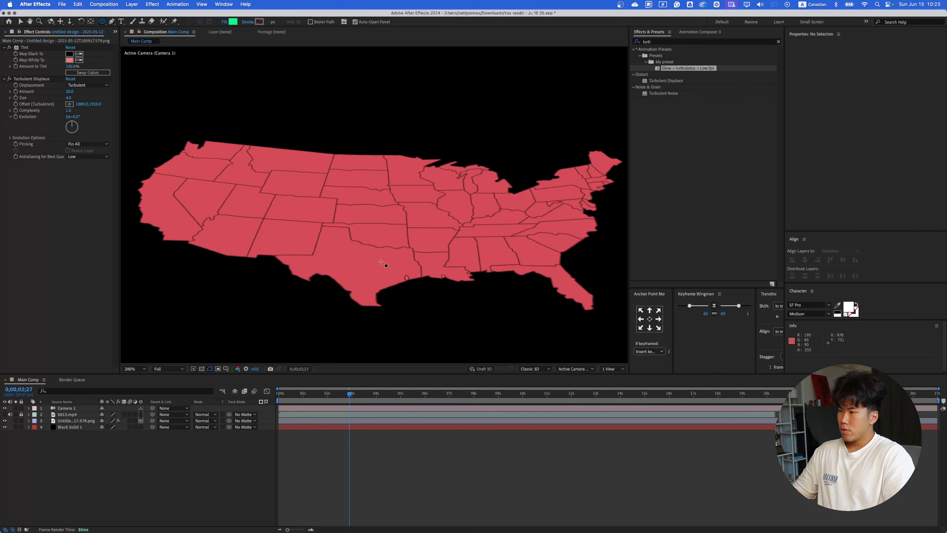
pyautogui.moveTo(374, 234); pyautogui.dragTo(405, 255)
pyautogui.click(650, 320)
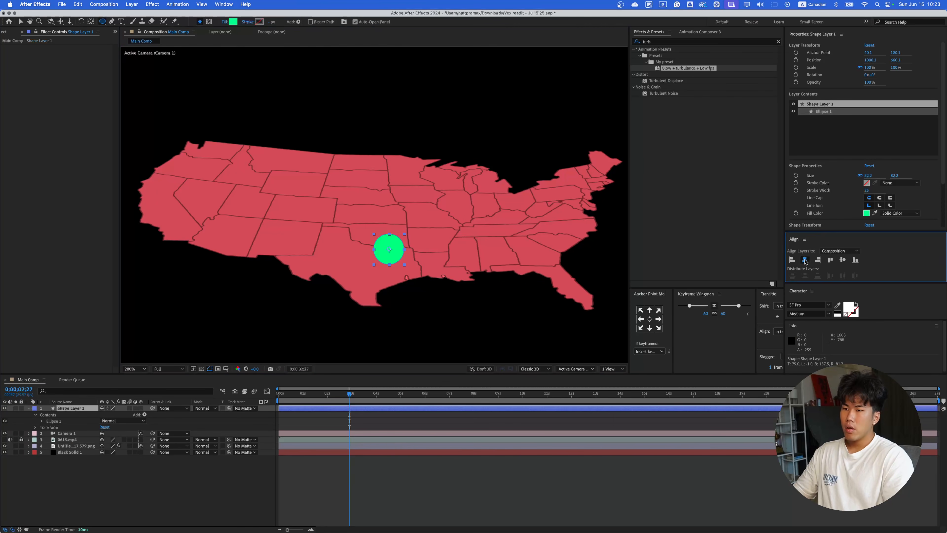
# - Move the circle's shape layer directly above the US map layer and make it a 3D layer
pyautogui.press('v')
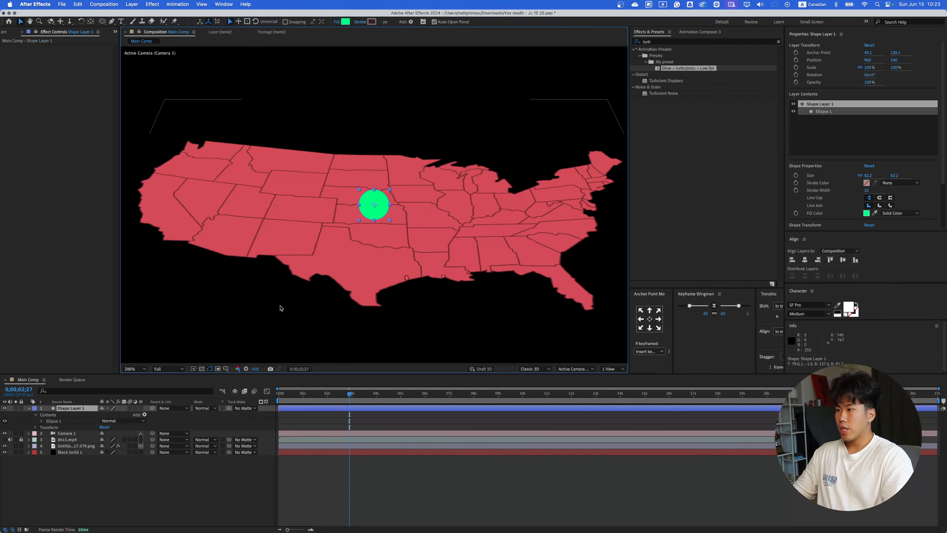
pyautogui.moveTo(71, 409); pyautogui.dragTo(78, 442)
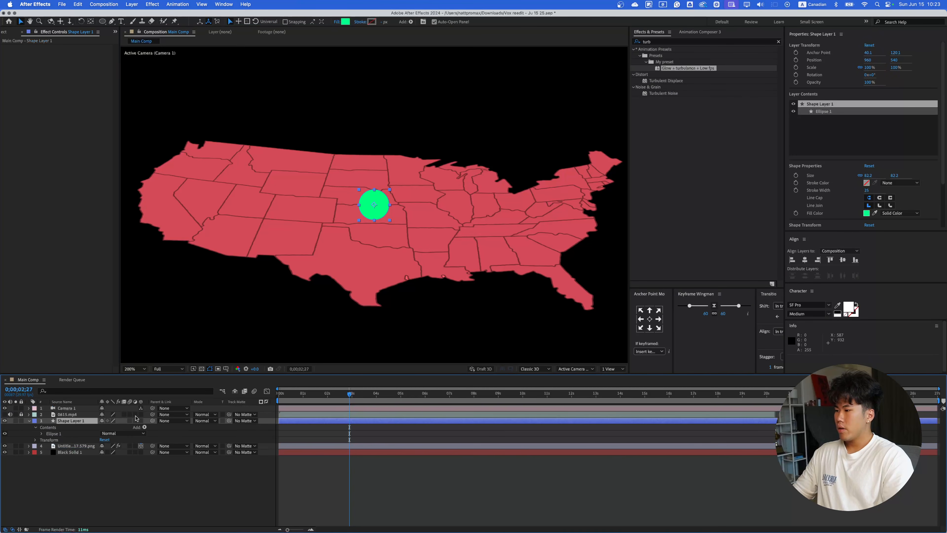
pyautogui.click(141, 420)
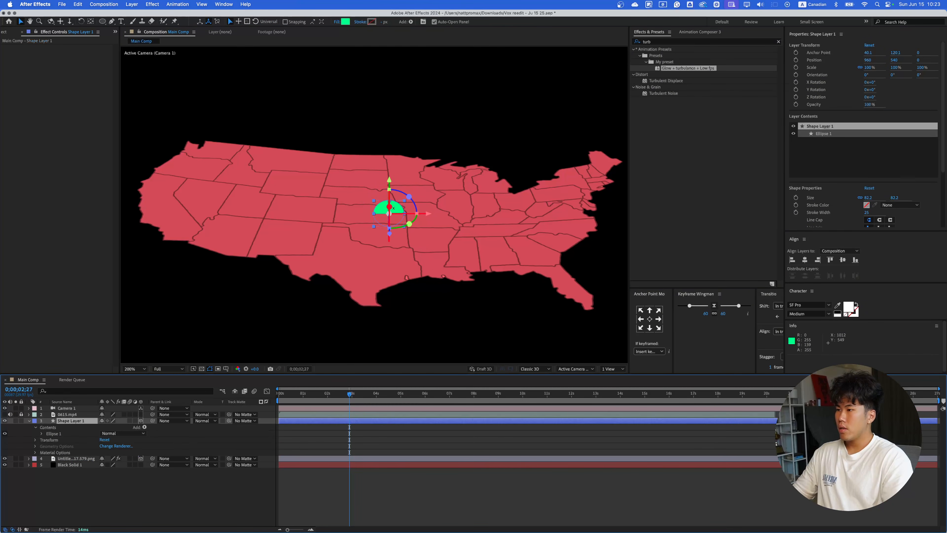
# - Lay the circle flat on the map with an X orientation of 270° and set its Y position to 533
pyautogui.moveTo(390, 208); pyautogui.dragTo(393, 182)
pyautogui.click(869, 75)
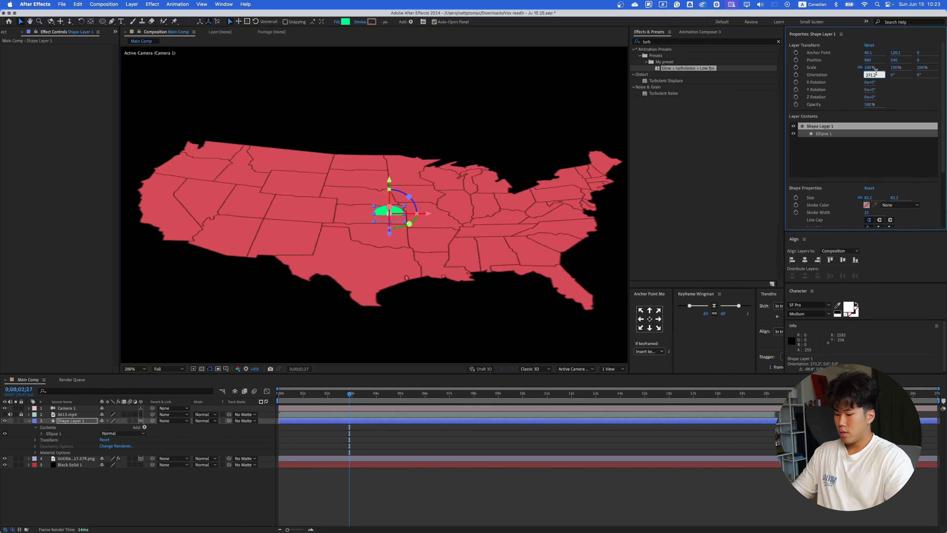
pyautogui.write('270')
pyautogui.press('Return')
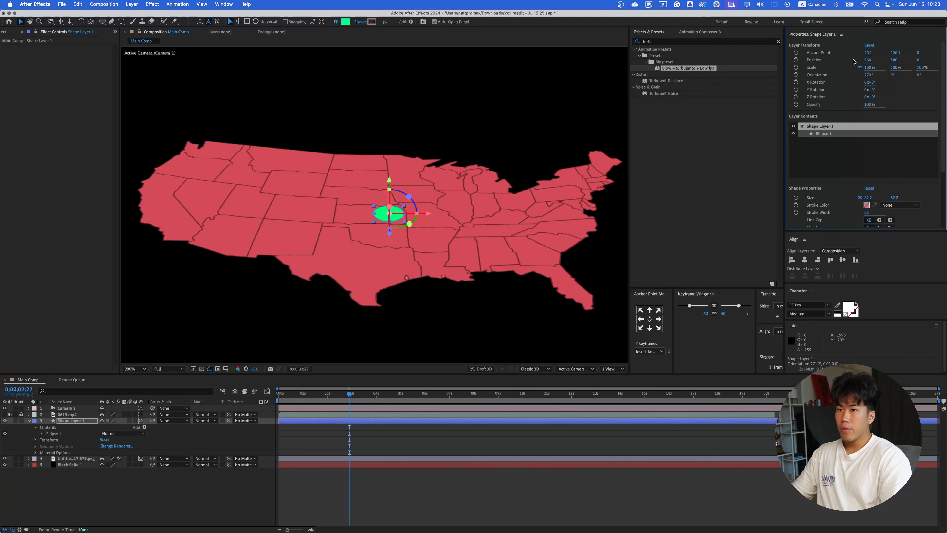
pyautogui.moveTo(894, 60); pyautogui.dragTo(890, 62)
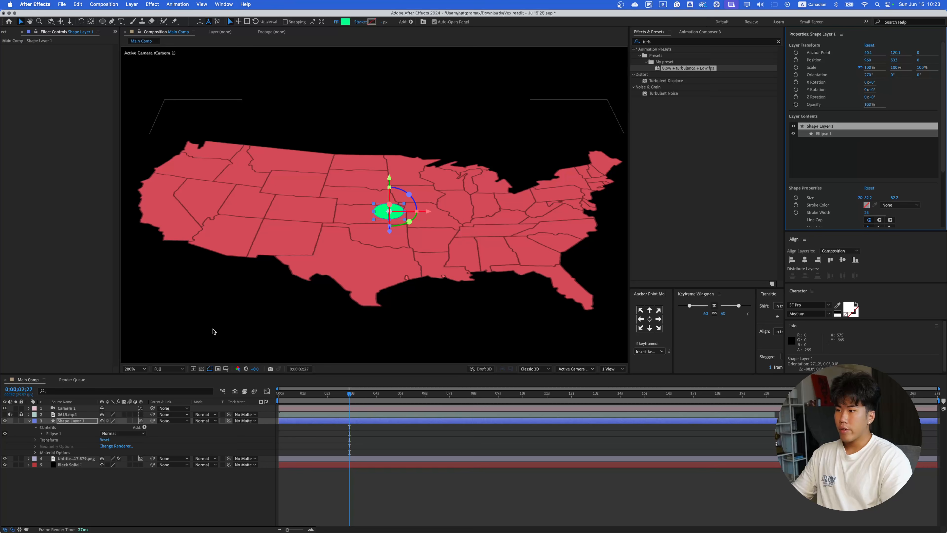
# - Split the composition viewer into two views, showing the front view beside the active camera view
pyautogui.click(612, 368)
pyautogui.click(615, 385)
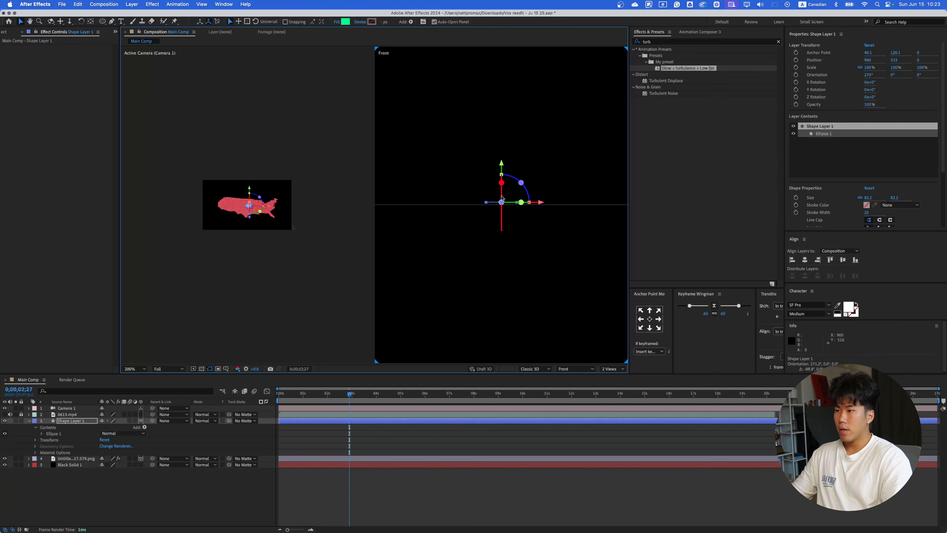
pyautogui.scroll(5, 503, 194)
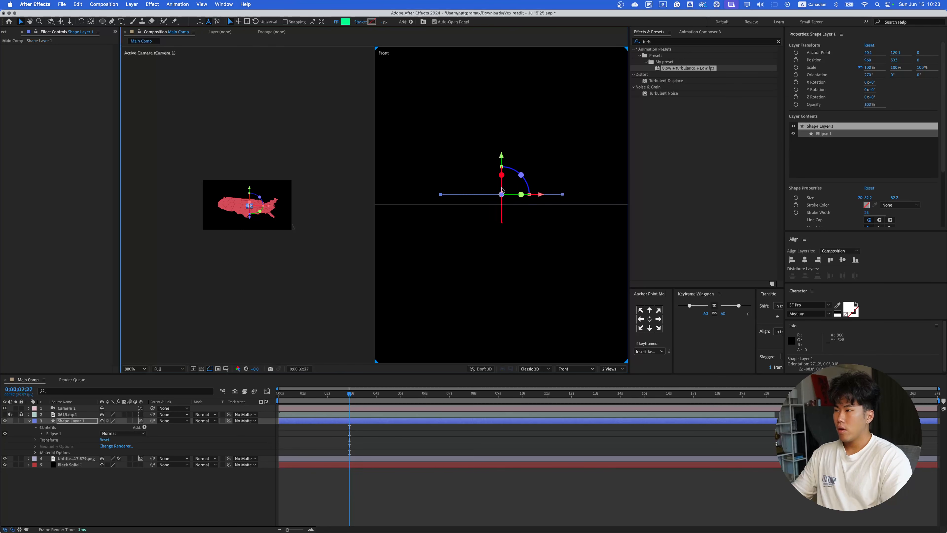
pyautogui.scroll(-5, 502, 189)
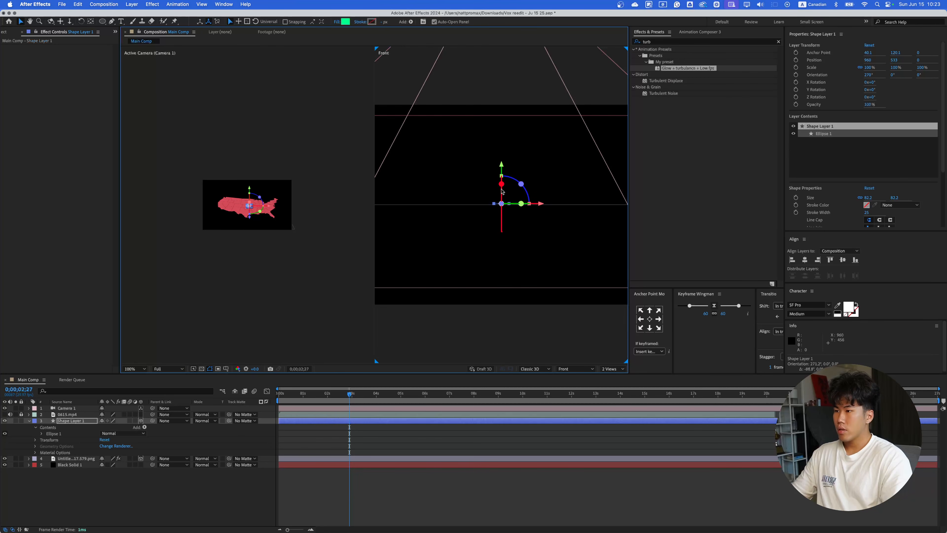
pyautogui.scroll(1, 502, 191)
pyautogui.scroll(-1, 502, 191)
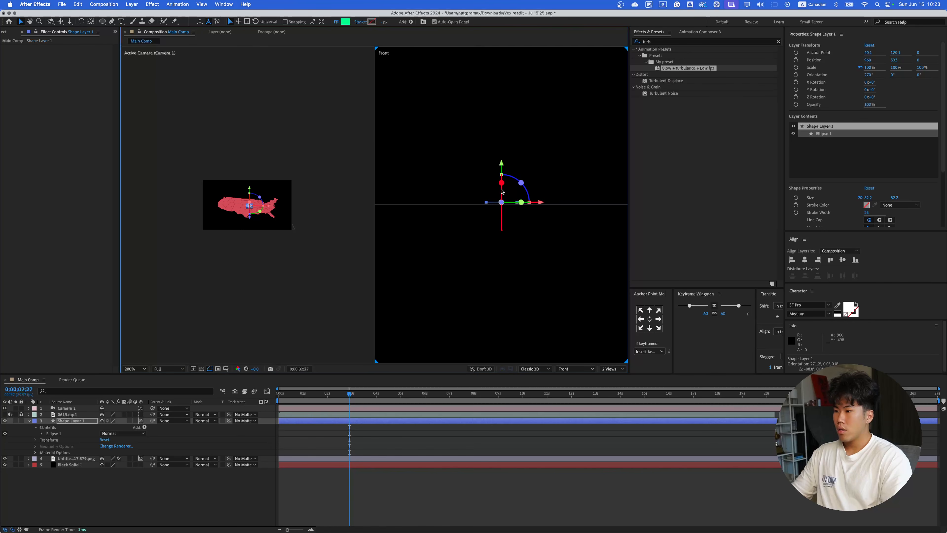
# - Examine the green circle, the map plane and the camera's placement in the front view
pyautogui.scroll(-3, 501, 189)
pyautogui.scroll(-5, 502, 236)
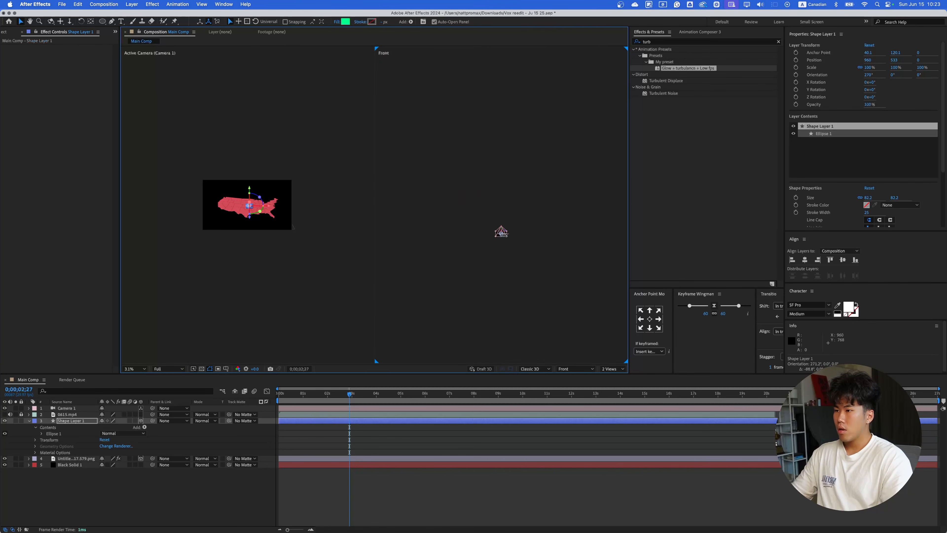
pyautogui.scroll(1, 502, 242)
pyautogui.scroll(1, 502, 312)
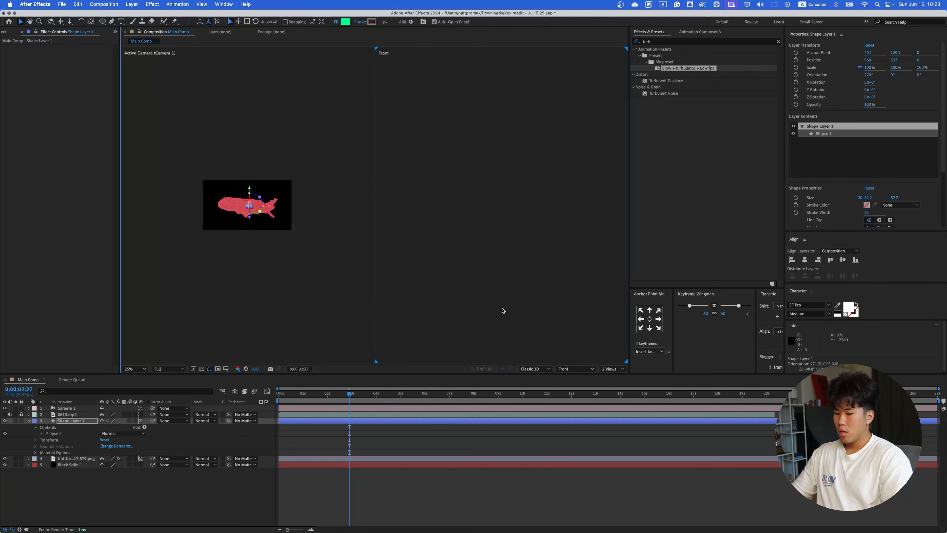
pyautogui.press('space')
pyautogui.moveTo(504, 288); pyautogui.dragTo(488, 162)
pyautogui.scroll(6, 496, 243)
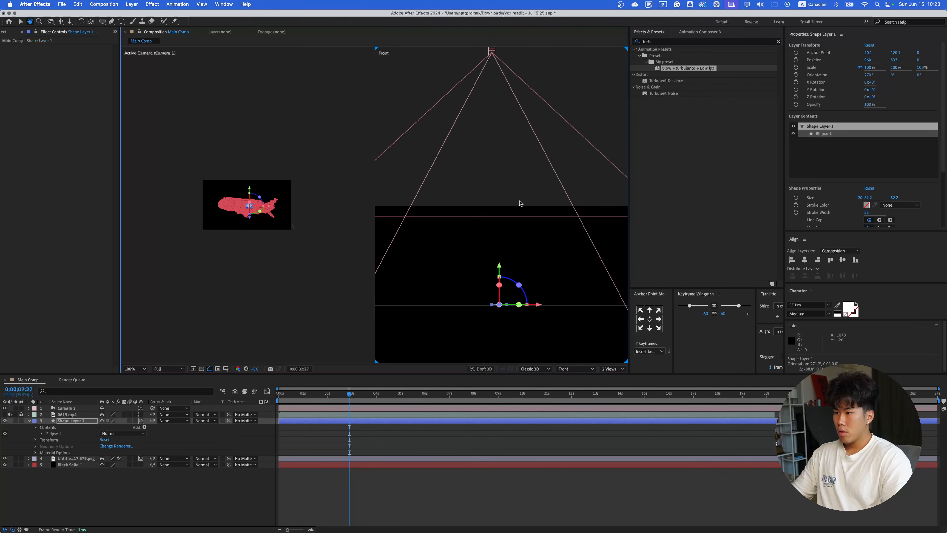
pyautogui.click(498, 284)
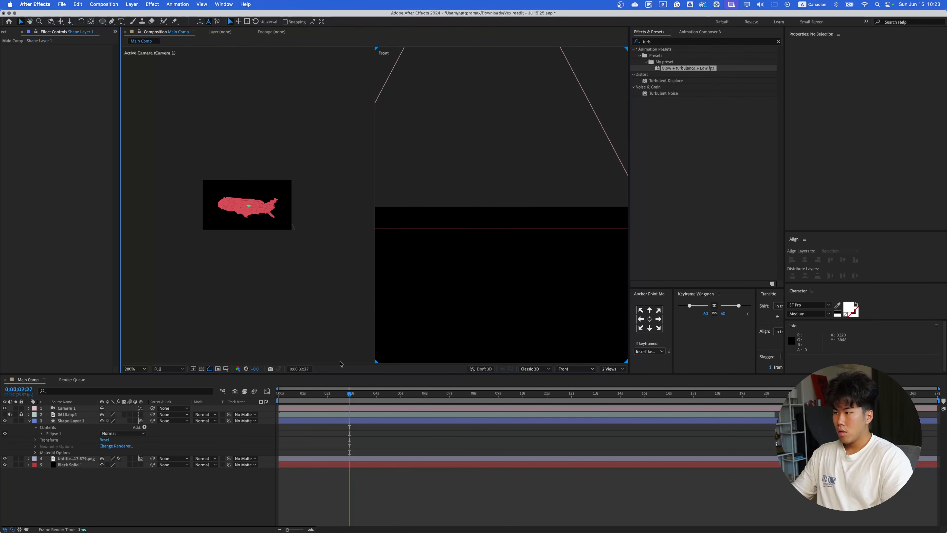
pyautogui.click(373, 422)
pyautogui.scroll(1, 303, 283)
pyautogui.scroll(-1, 534, 279)
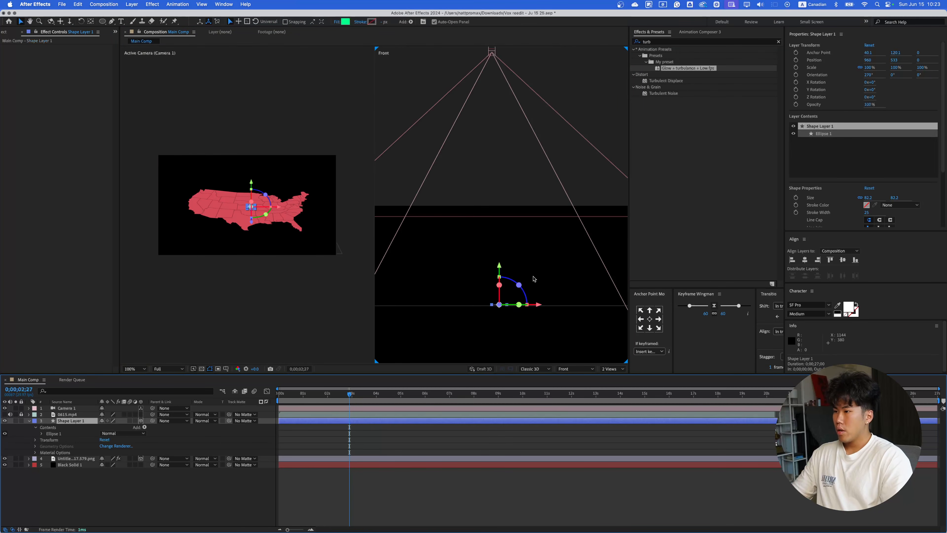
# - Change the second view from front to top so the map and circle show from above
pyautogui.click(597, 138)
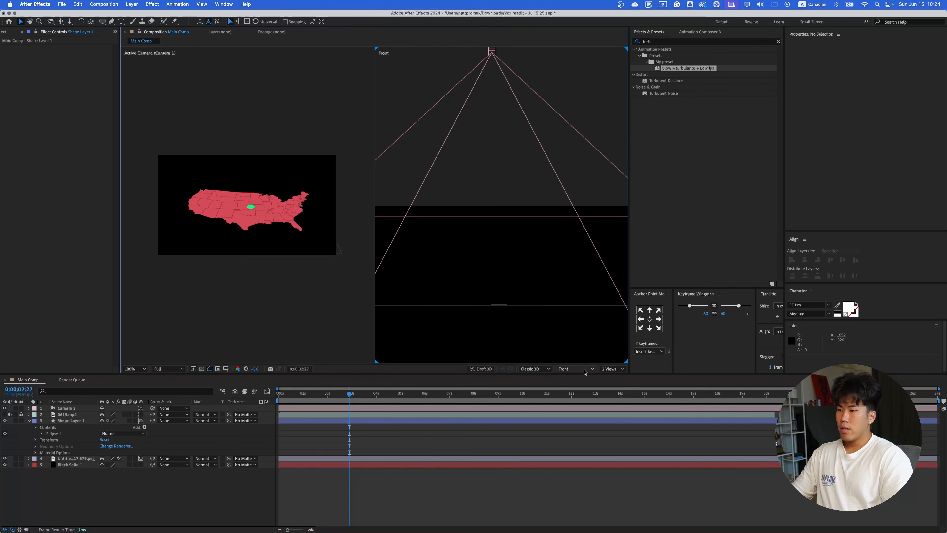
pyautogui.click(583, 369)
pyautogui.click(577, 424)
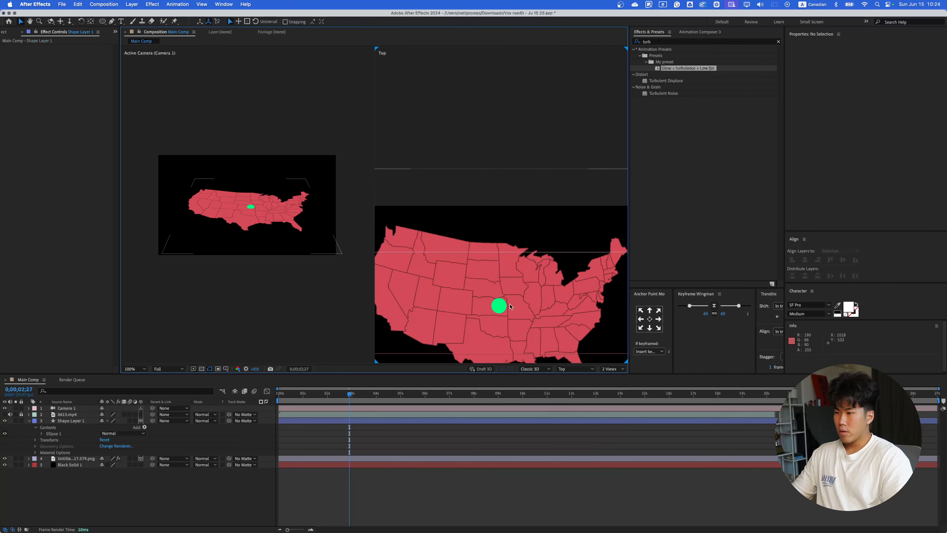
# - Move the green circle south onto Texas at a Z position of -234 and scale it to 75%
pyautogui.click(504, 306)
pyautogui.moveTo(502, 343); pyautogui.dragTo(507, 285)
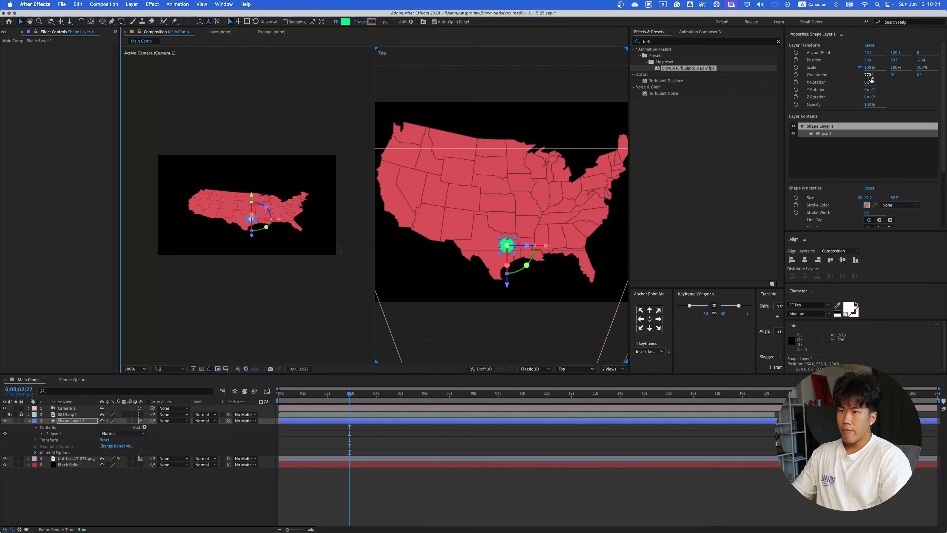
pyautogui.moveTo(869, 67); pyautogui.dragTo(859, 67)
# - Shift the green circle within Texas to an X position of 916 and a Z position of -266
pyautogui.scroll(1, 533, 245)
pyautogui.moveTo(549, 287); pyautogui.dragTo(538, 287)
pyautogui.moveTo(502, 325); pyautogui.dragTo(502, 344)
pyautogui.moveTo(546, 308); pyautogui.dragTo(540, 306)
pyautogui.click(371, 500)
pyautogui.scroll(1, 231, 248)
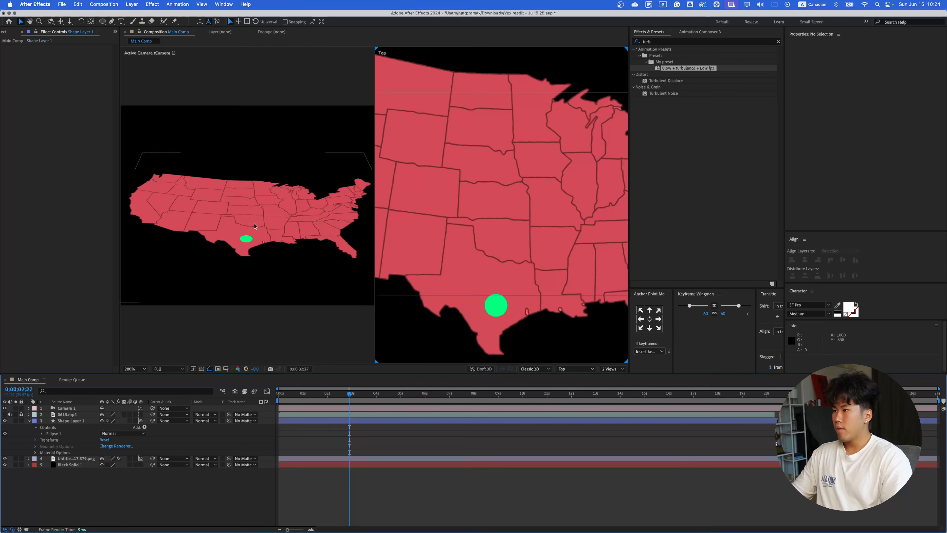
# - Compare the circle with the 0615.mp4 reference and reposition it to X 933 and Z -260
pyautogui.click(247, 239)
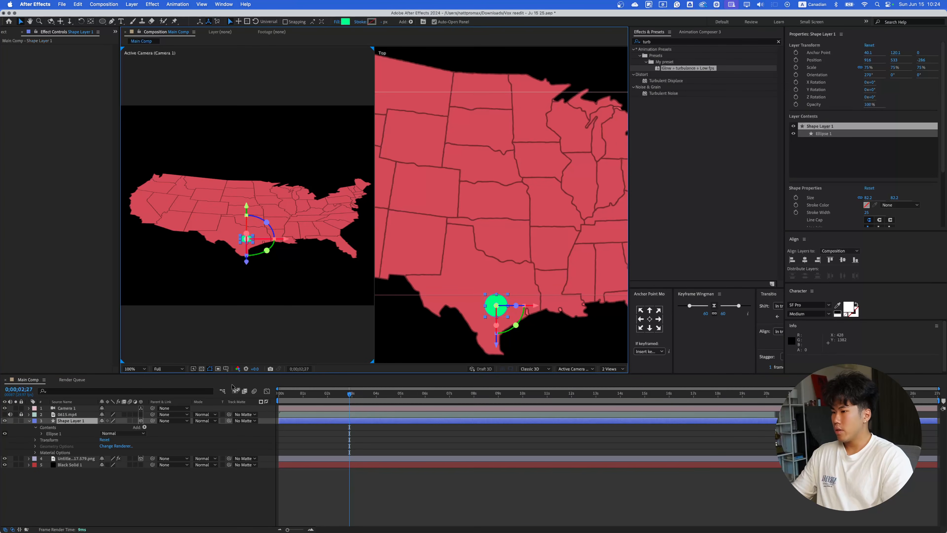
pyautogui.click(5, 414)
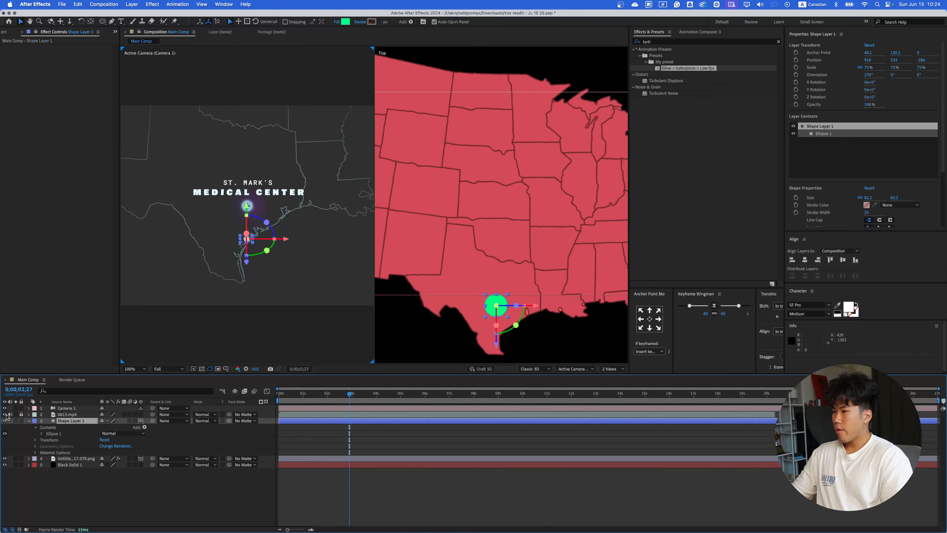
pyautogui.click(5, 414)
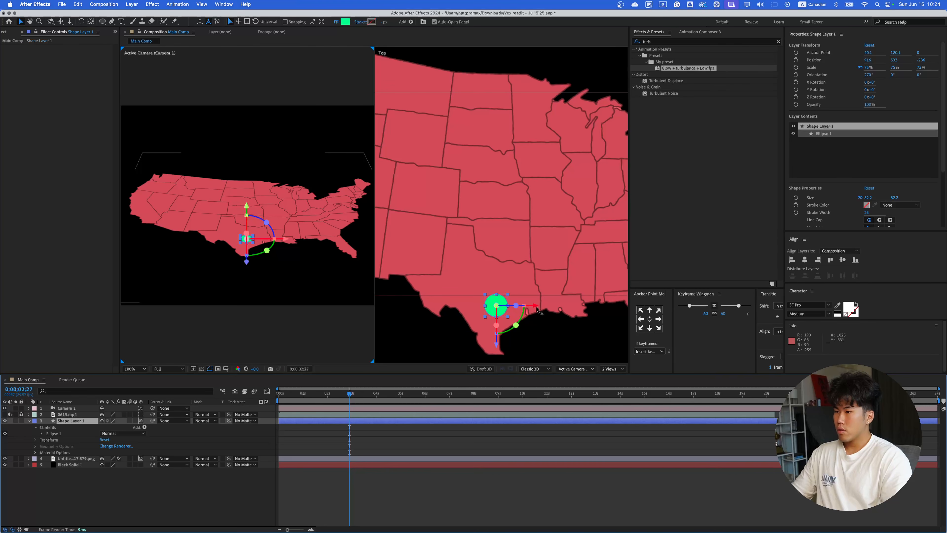
pyautogui.moveTo(535, 305); pyautogui.dragTo(545, 307)
pyautogui.moveTo(502, 346); pyautogui.dragTo(503, 344)
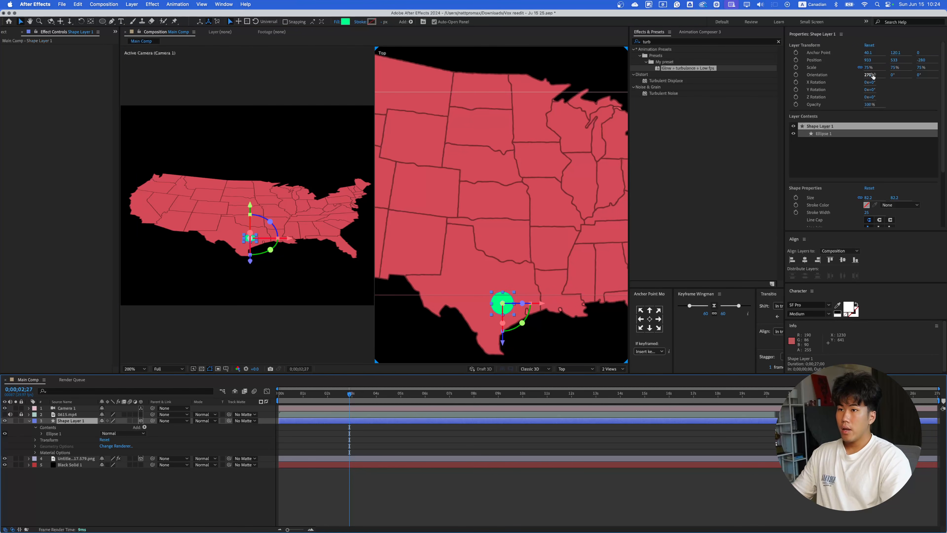
# - Find the Drop Shadow effect and apply it to the circle's shape layer
pyautogui.click(436, 440)
pyautogui.click(457, 420)
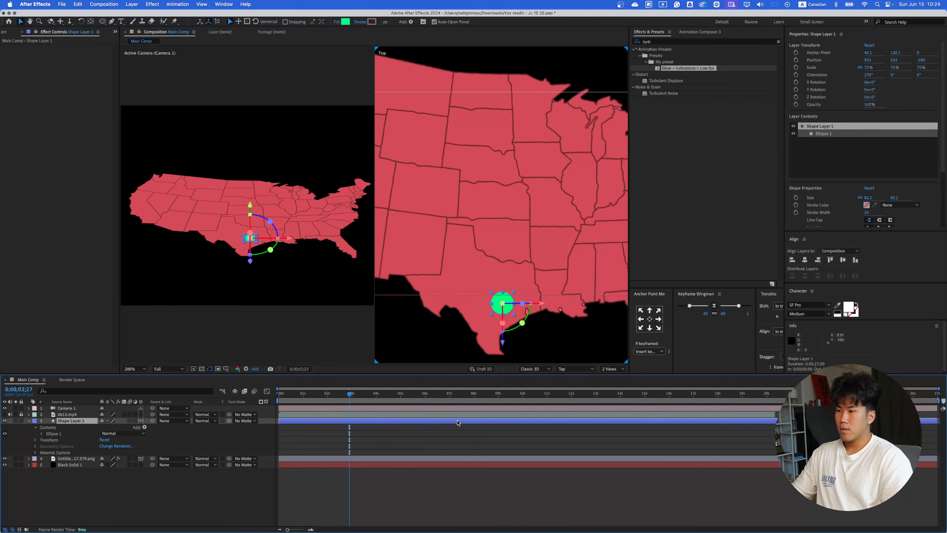
pyautogui.click(681, 42)
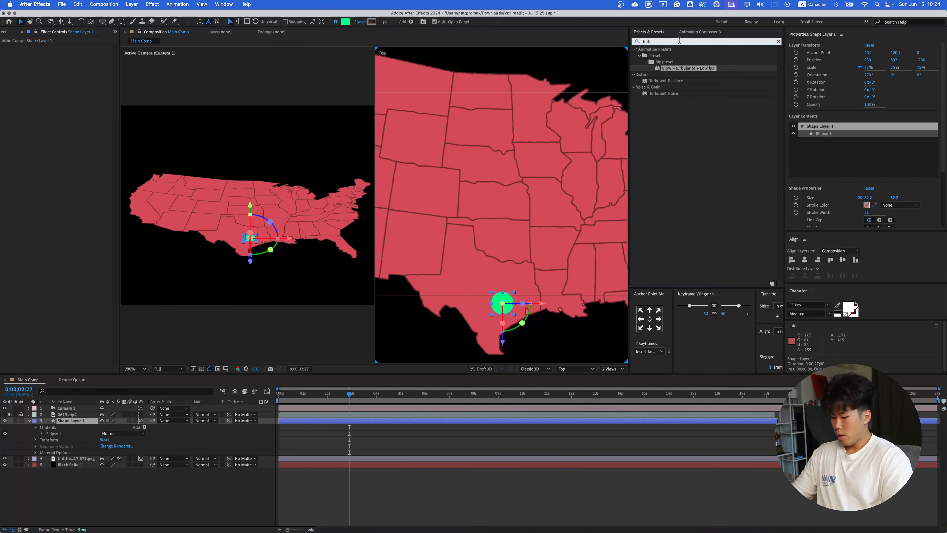
pyautogui.write('drop')
pyautogui.moveTo(668, 150); pyautogui.dragTo(375, 424)
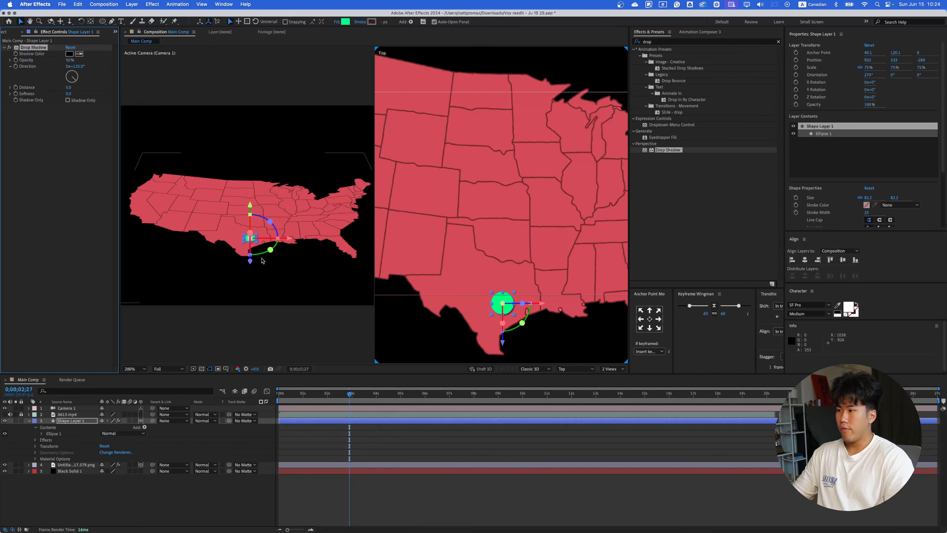
pyautogui.click(277, 330)
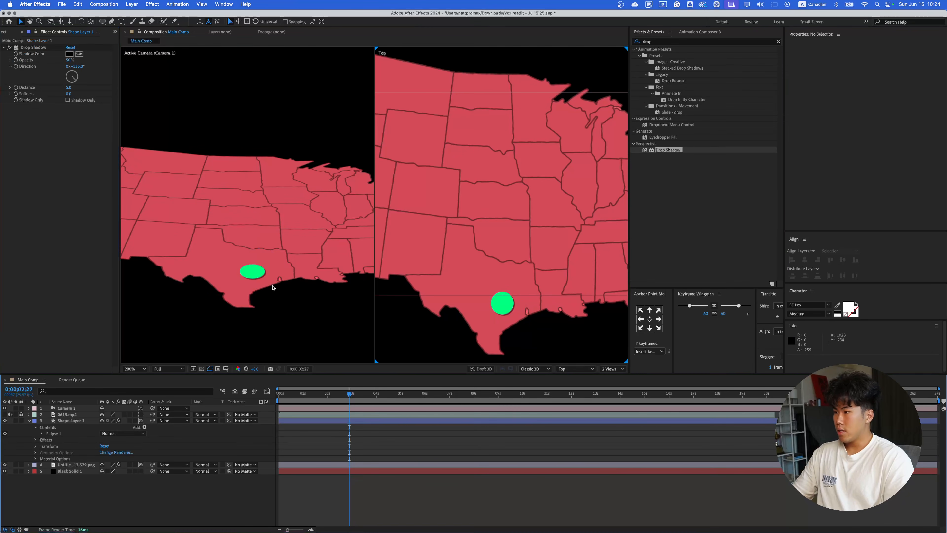
# - Set the circle's drop shadow to a direction of 154°, a distance of 7 and a softness of 20
pyautogui.click(73, 421)
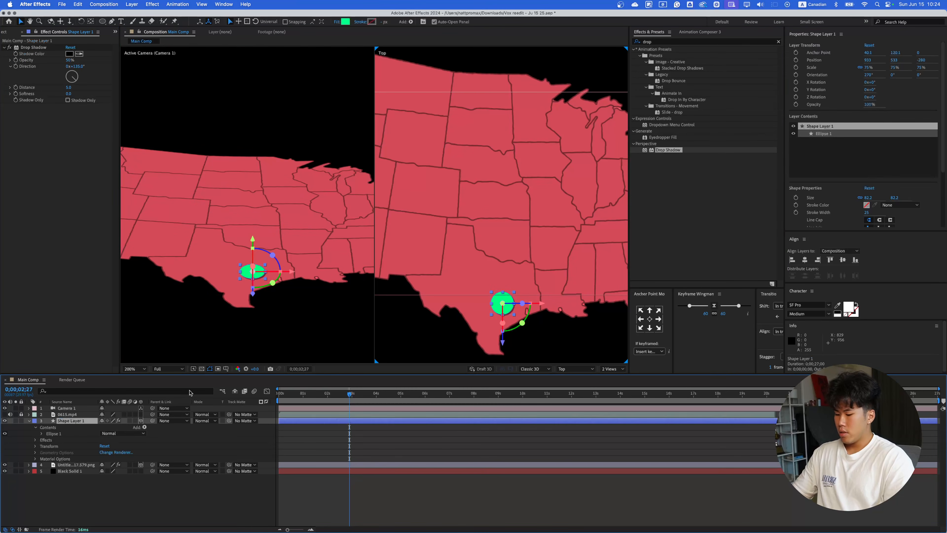
pyautogui.click(287, 289)
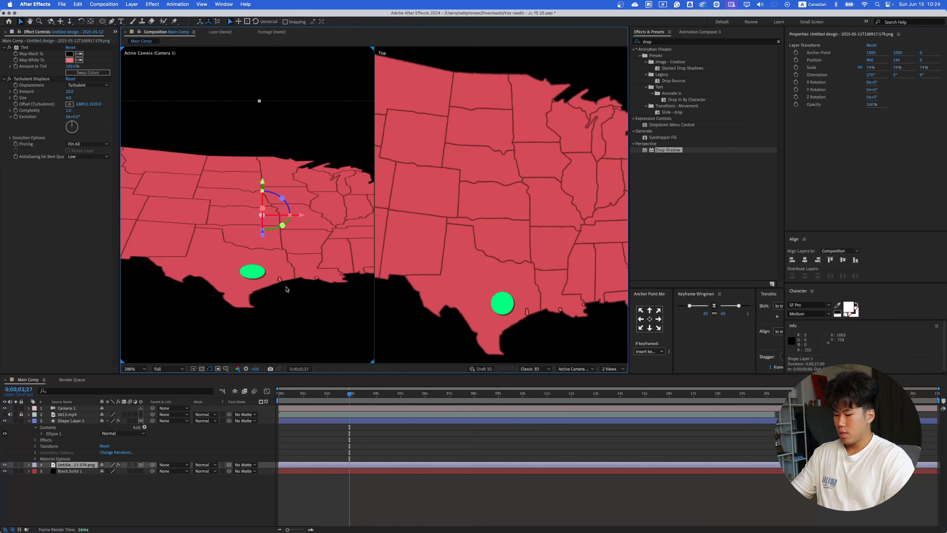
pyautogui.click(489, 258)
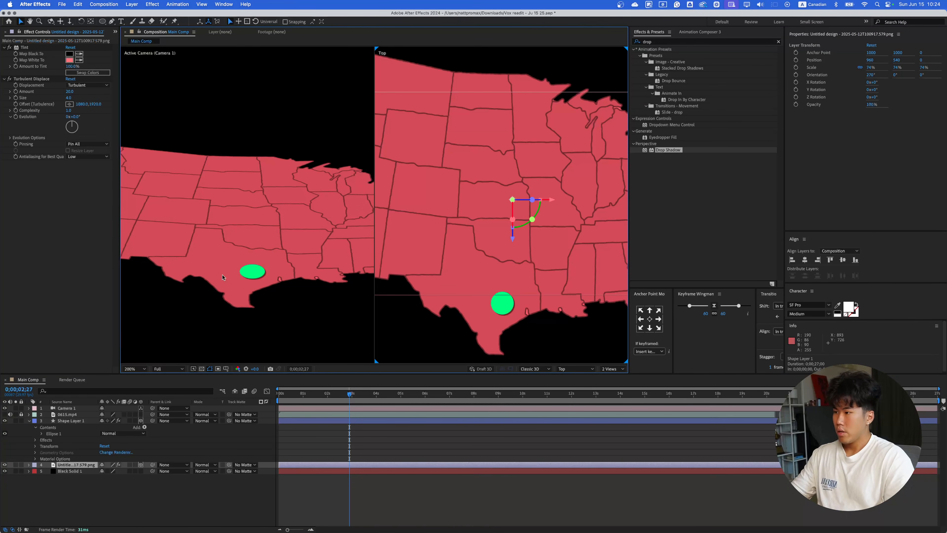
pyautogui.click(77, 420)
pyautogui.scroll(1, 218, 293)
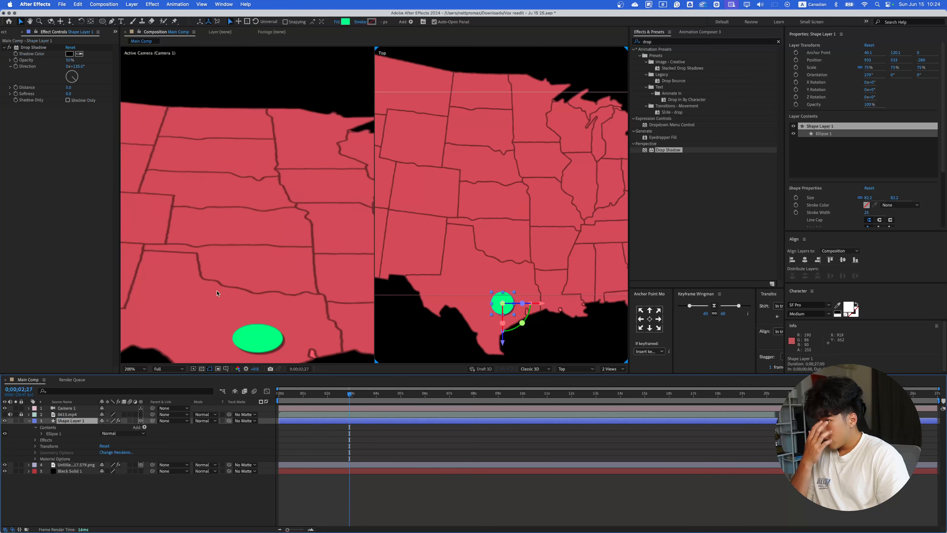
pyautogui.moveTo(255, 272); pyautogui.dragTo(269, 201)
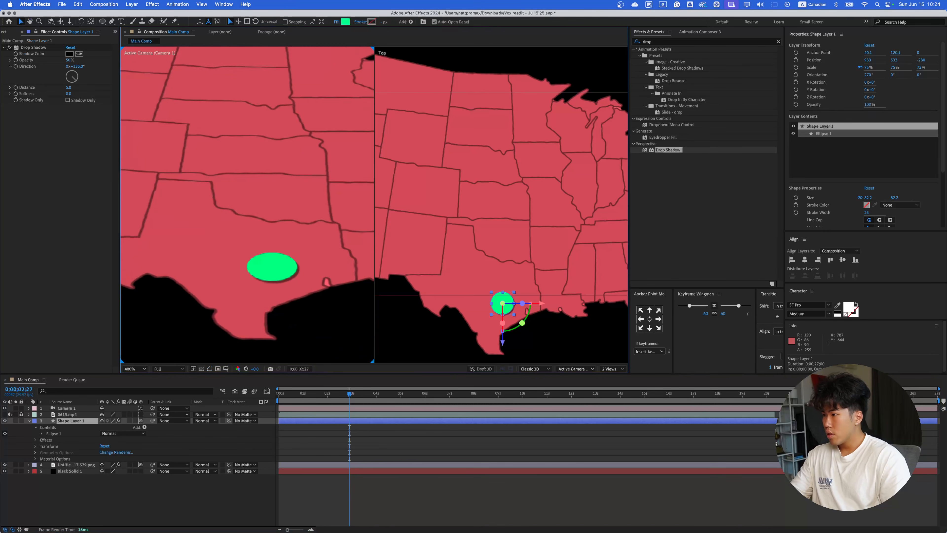
pyautogui.click(66, 95)
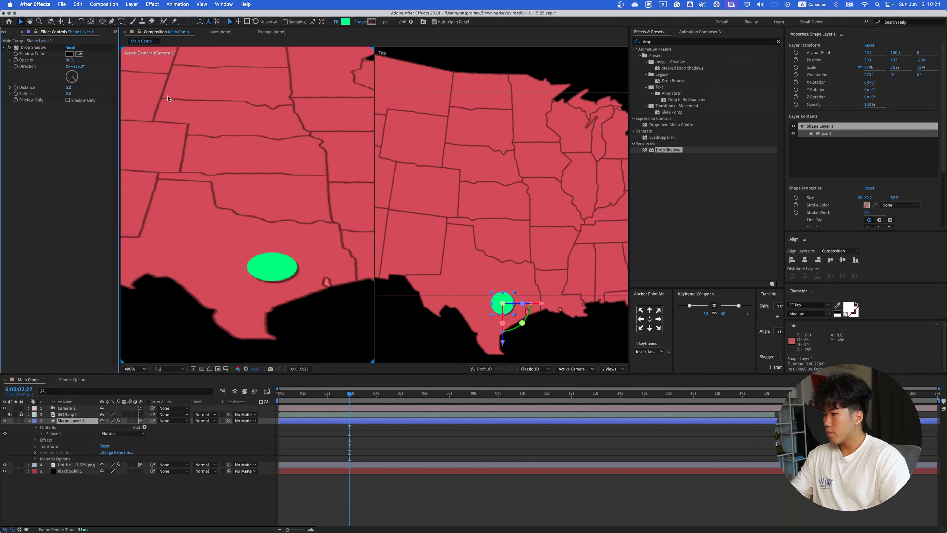
pyautogui.moveTo(67, 94); pyautogui.dragTo(81, 94)
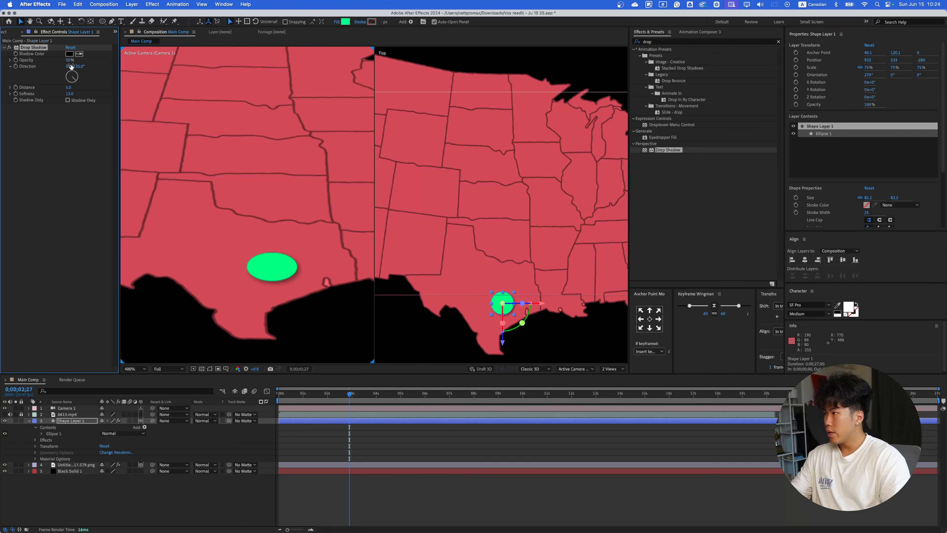
pyautogui.moveTo(69, 86); pyautogui.dragTo(70, 83)
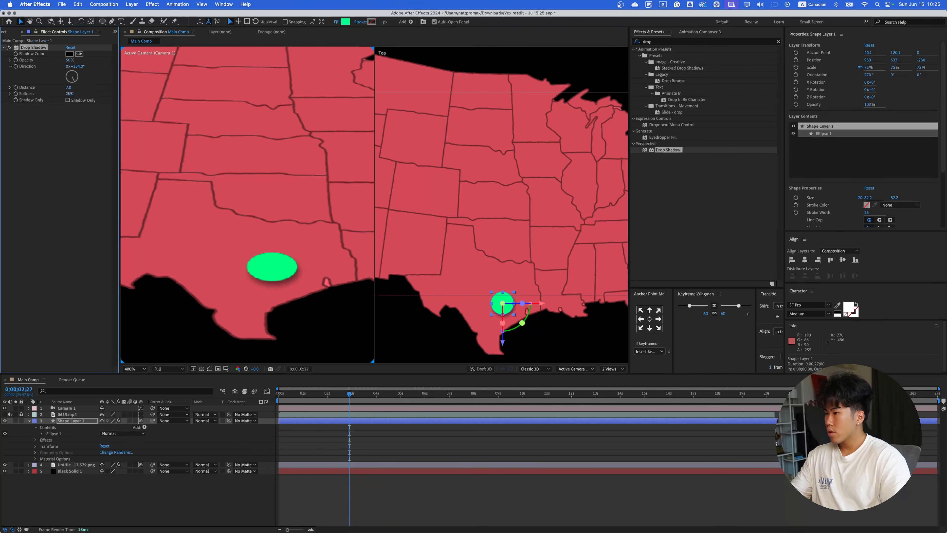
pyautogui.scroll(-2, 257, 238)
pyautogui.scroll(-1, 269, 249)
pyautogui.scroll(1, 270, 249)
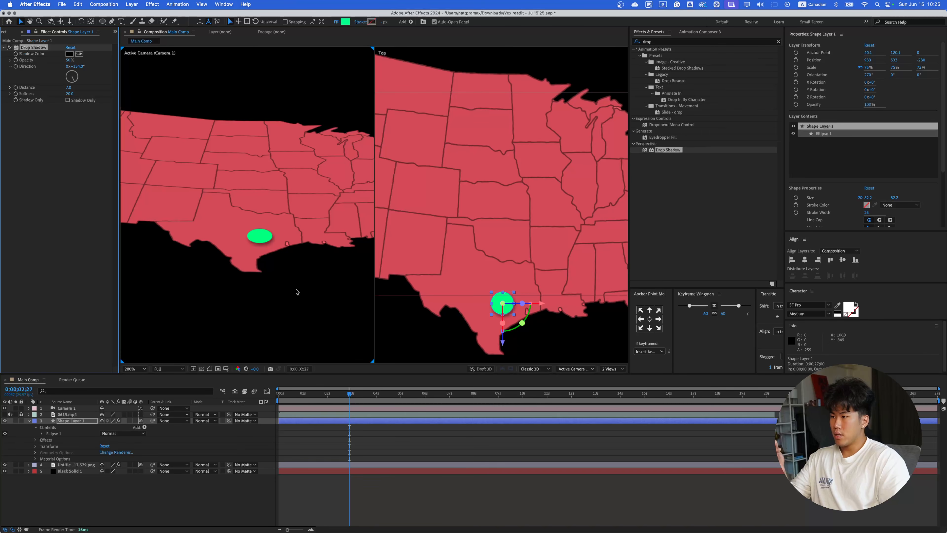
# - Set the fill colour of the circle's shape layer to off-white F1F1F1 and check it on the map
pyautogui.click(29, 421)
pyautogui.click(68, 422)
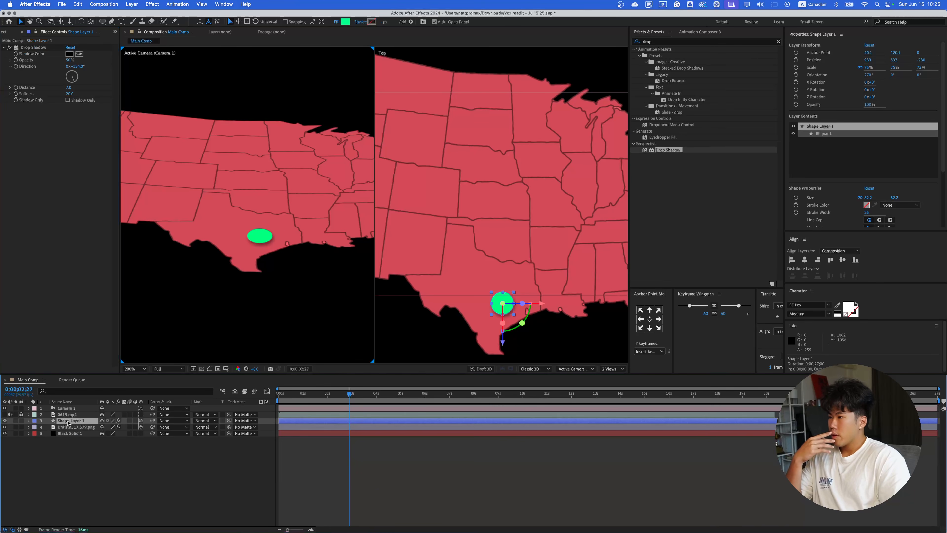
pyautogui.scroll(-4, 880, 167)
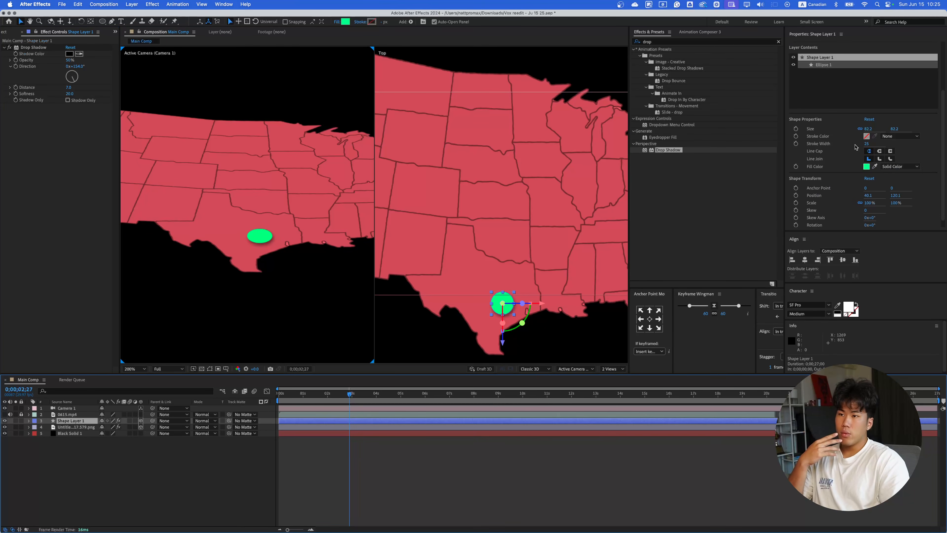
pyautogui.click(875, 166)
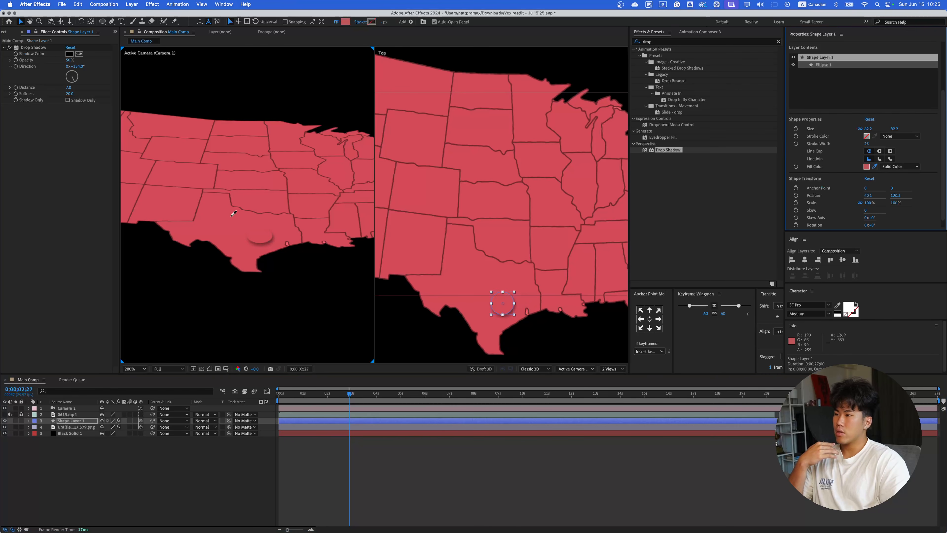
pyautogui.click(253, 223)
pyautogui.click(866, 166)
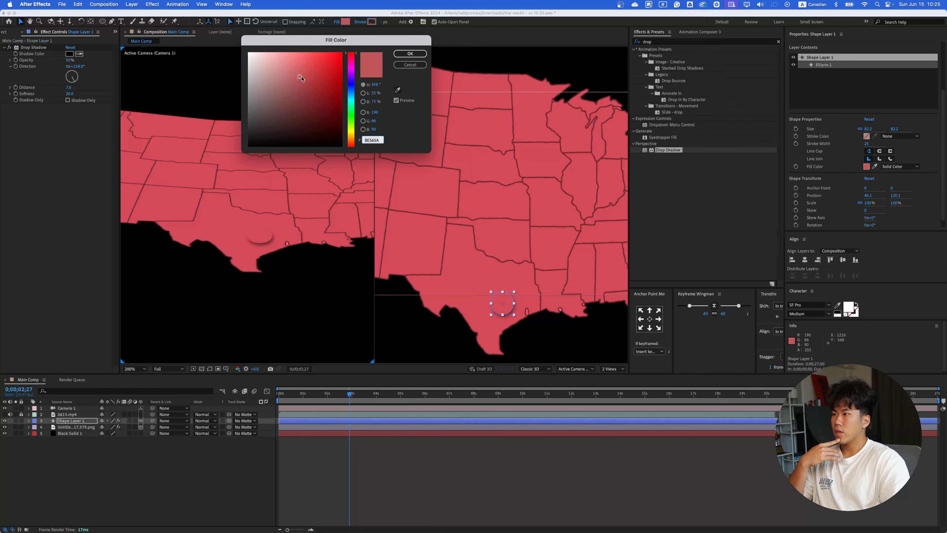
pyautogui.moveTo(300, 77)
pyautogui.mouseDown()
pyautogui.moveTo(361, 108)
pyautogui.moveTo(296, 30)
pyautogui.moveTo(243, 14)
pyautogui.moveTo(256, 13)
pyautogui.moveTo(221, 22)
pyautogui.mouseUp()
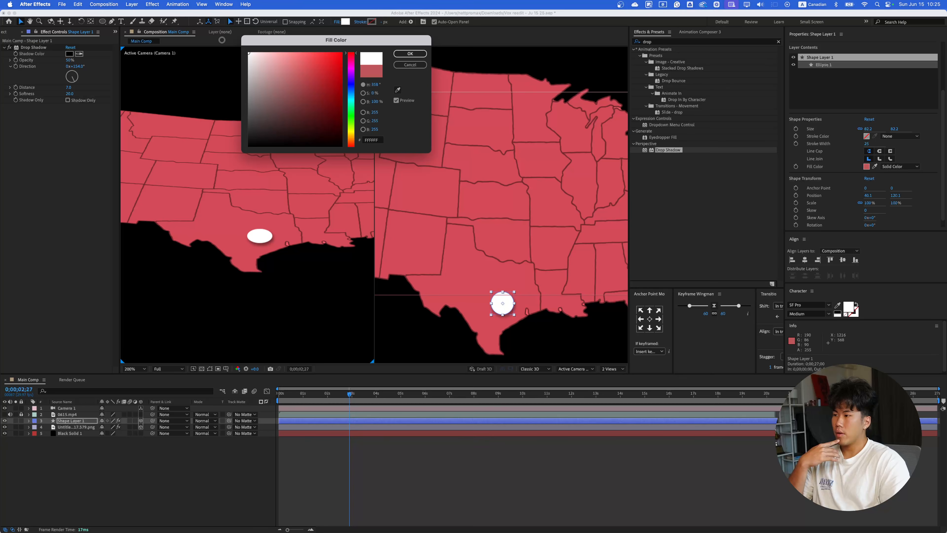
pyautogui.moveTo(223, 47)
pyautogui.mouseDown()
pyautogui.moveTo(254, 62)
pyautogui.moveTo(236, 54)
pyautogui.mouseUp()
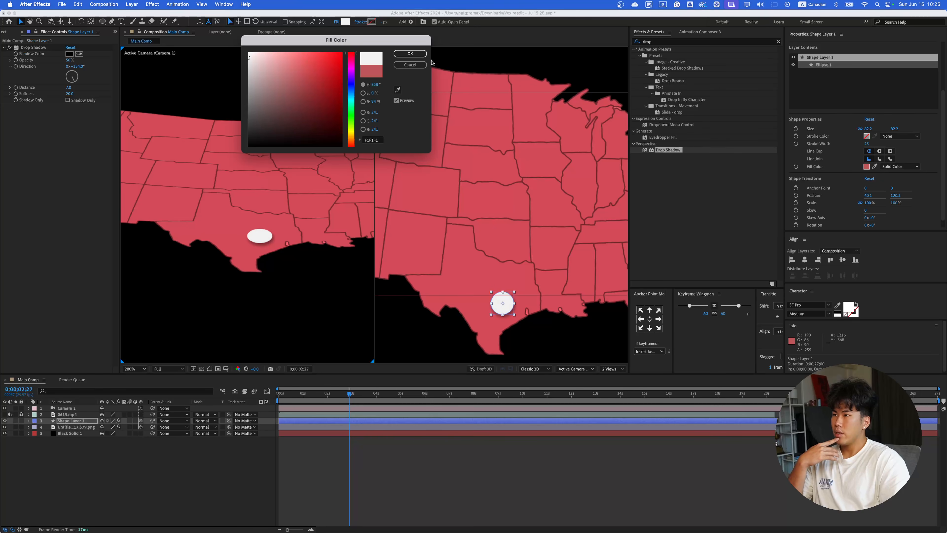
pyautogui.click(410, 54)
pyautogui.scroll(-4, 247, 205)
pyautogui.click(247, 205)
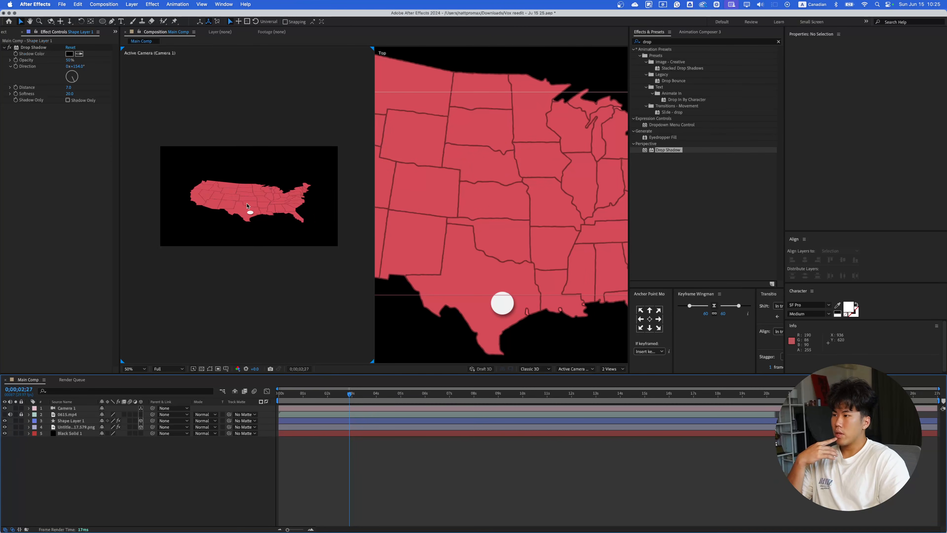
pyautogui.scroll(5, 247, 206)
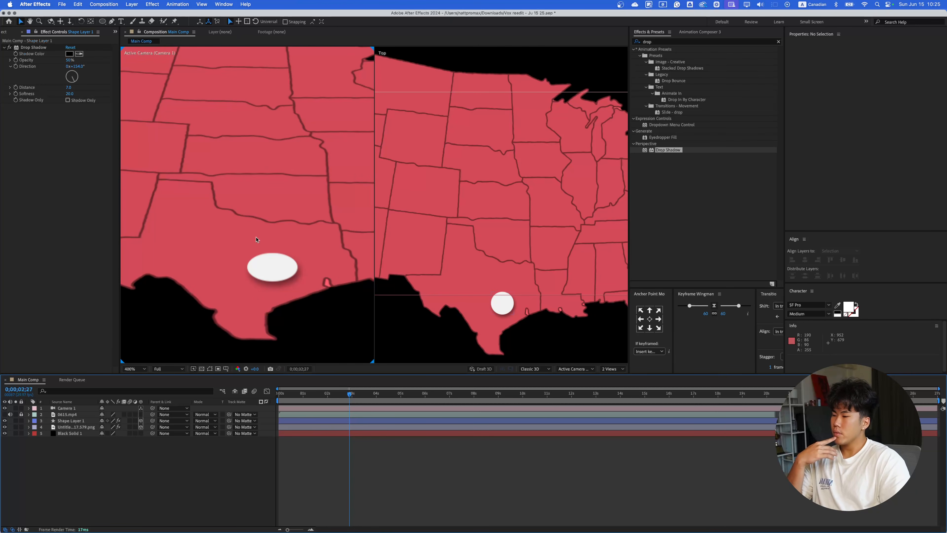
pyautogui.scroll(-2, 248, 204)
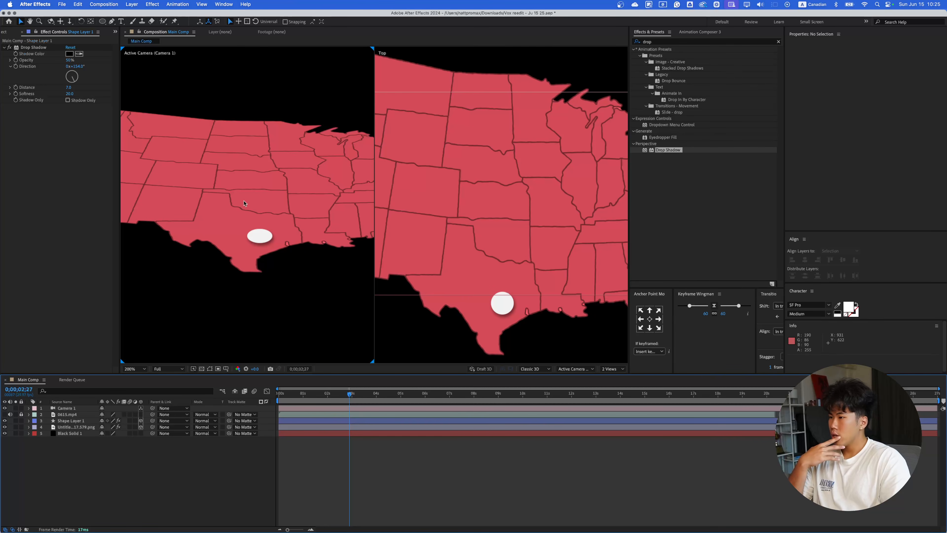
# - Copy the Turbulent Displace effect from the map image layer onto the circle's shape layer and preview the result
pyautogui.click(77, 427)
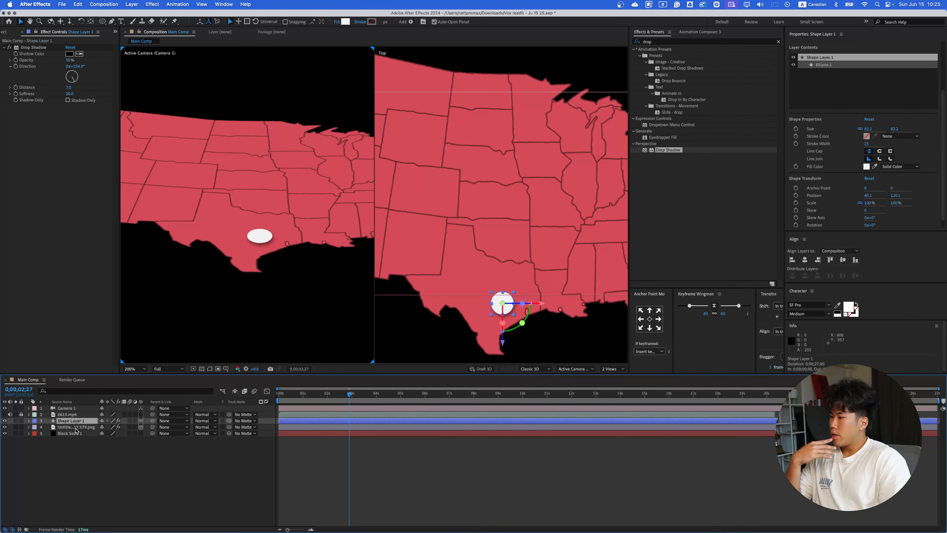
pyautogui.click(29, 79)
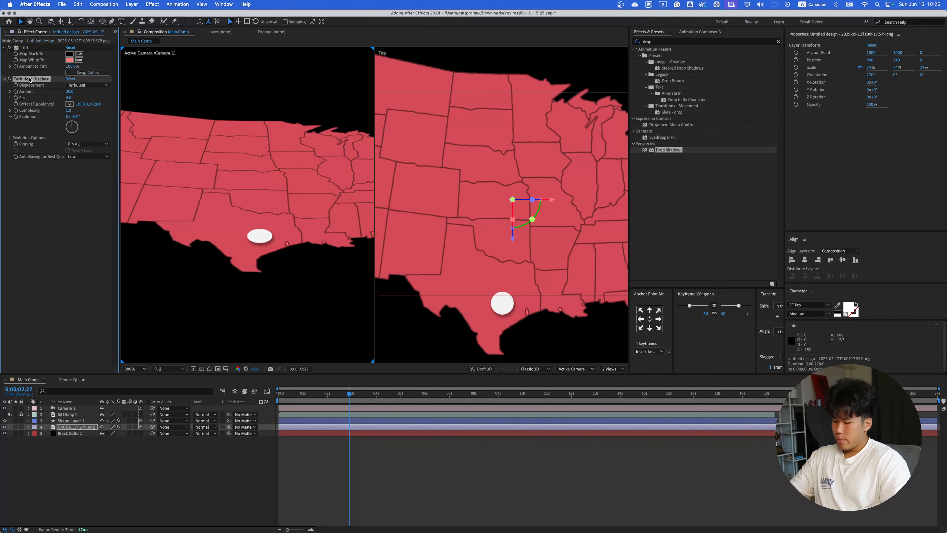
pyautogui.click(69, 421)
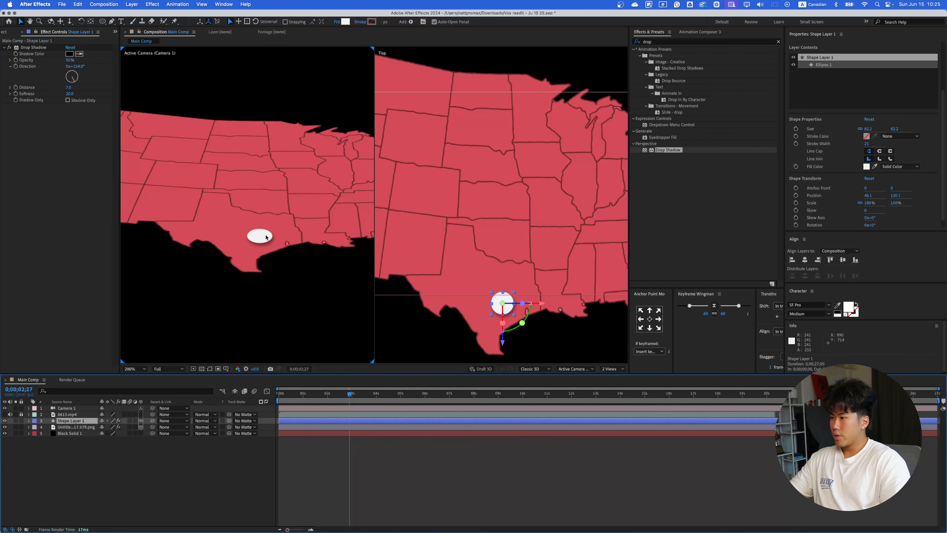
pyautogui.hotkey('ctrl', 'v')
pyautogui.press('.')
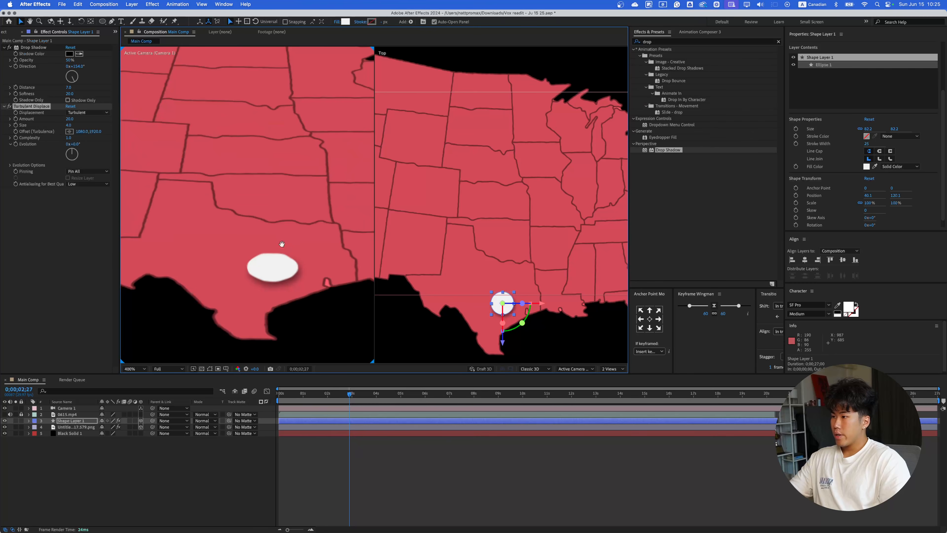
pyautogui.press('space')
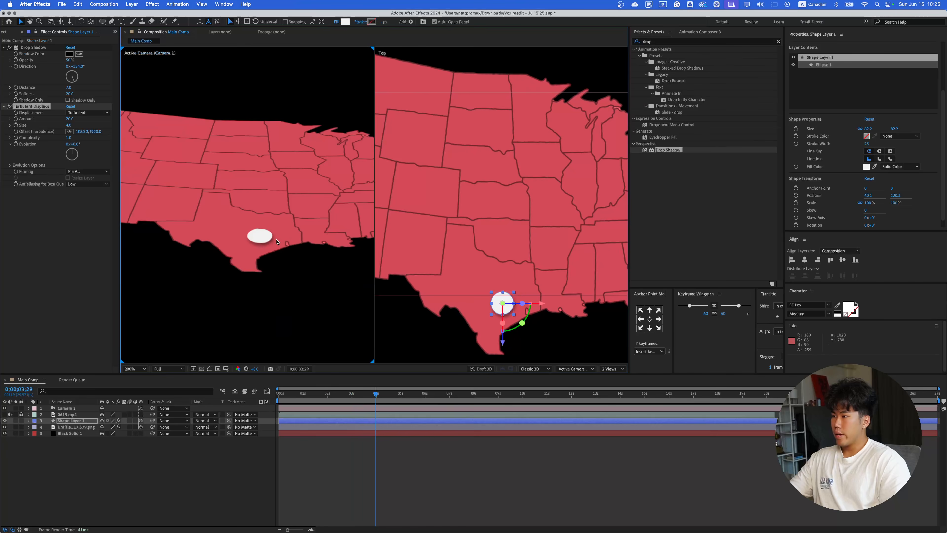
pyautogui.press('/')
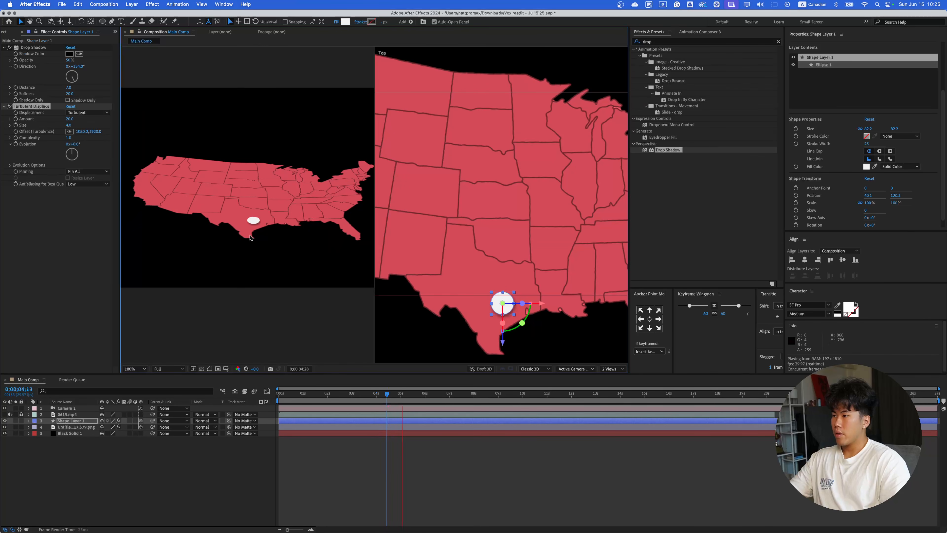
pyautogui.press('space')
pyautogui.press('Home')
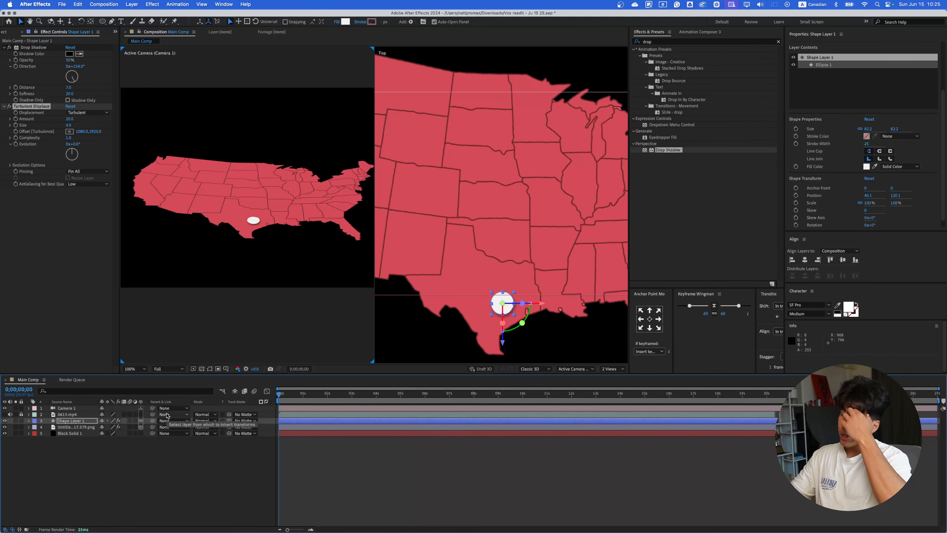
pyautogui.press('.')
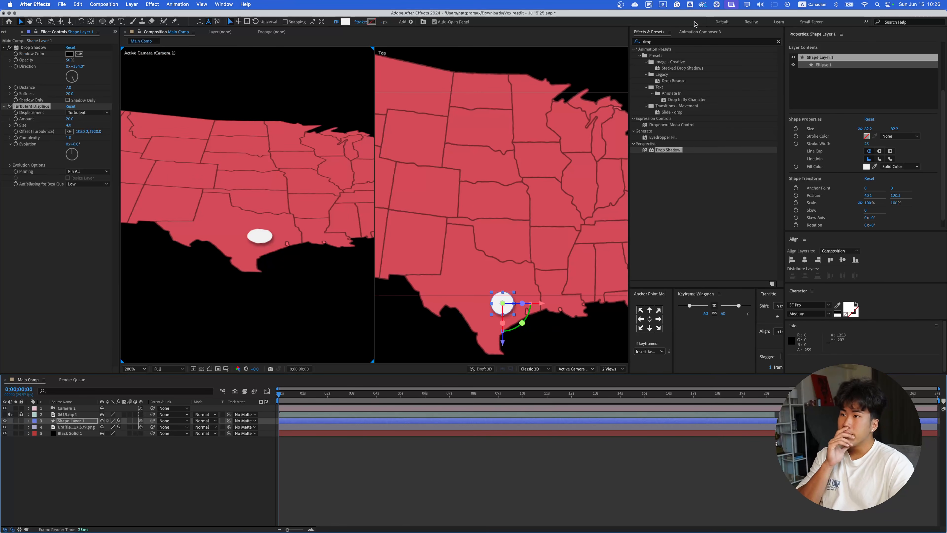
# - Search Animation Composer for "hospital" and add the Hospital icon precomp from Icons > Buildings to the composition
pyautogui.click(708, 32)
pyautogui.click(659, 79)
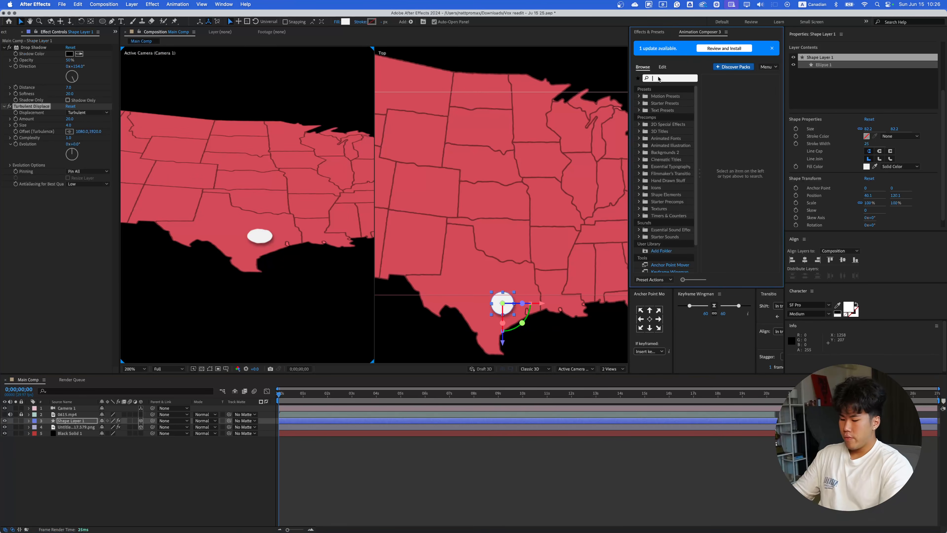
pyautogui.write('hospital')
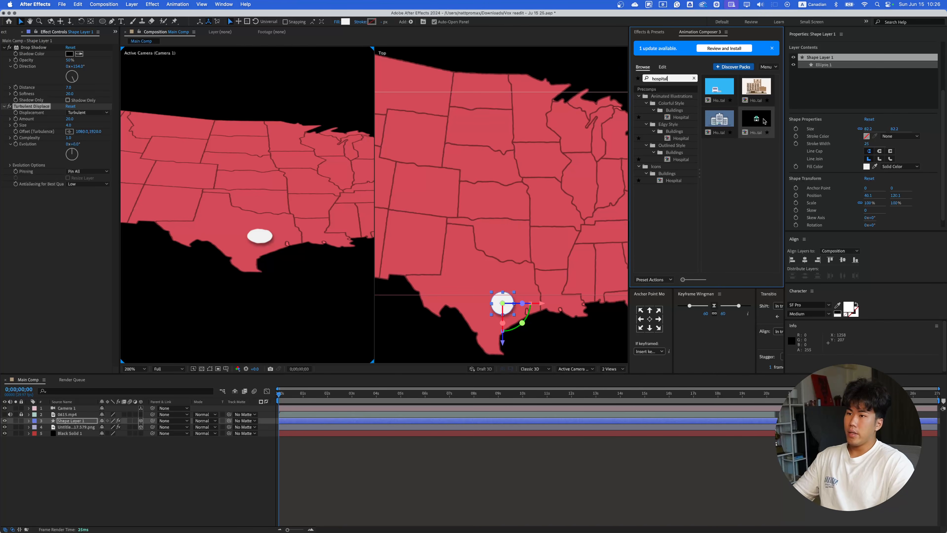
pyautogui.click(762, 121)
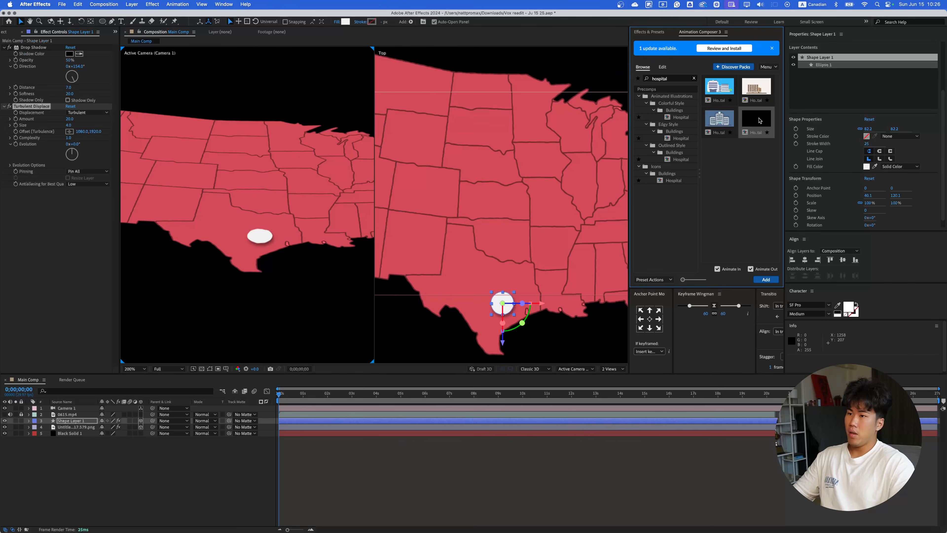
pyautogui.click(766, 280)
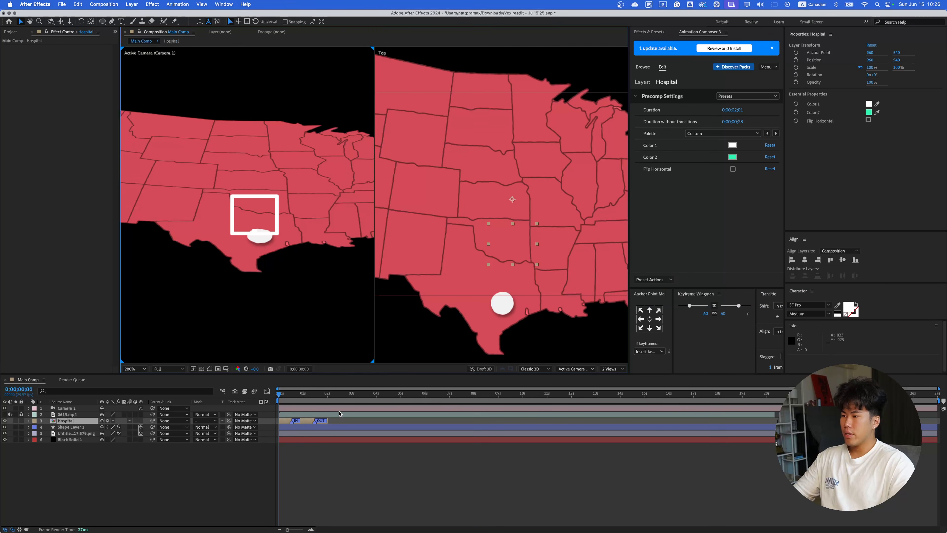
# - Extend the Hospital layer to about 20 seconds, move its Out marker to the layer's end and play the animation
pyautogui.moveTo(283, 399)
pyautogui.mouseDown()
pyautogui.moveTo(310, 399)
pyautogui.moveTo(281, 399)
pyautogui.mouseUp()
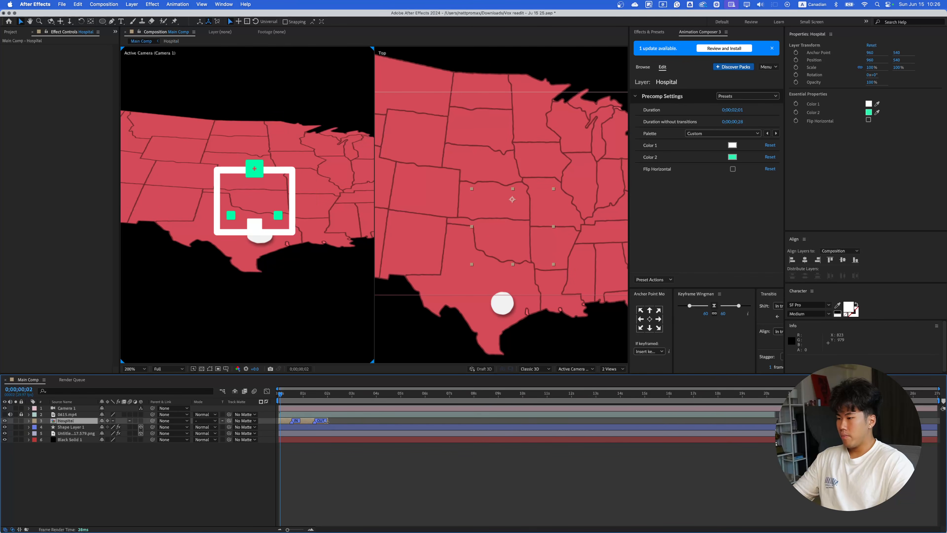
pyautogui.moveTo(328, 421); pyautogui.dragTo(770, 421)
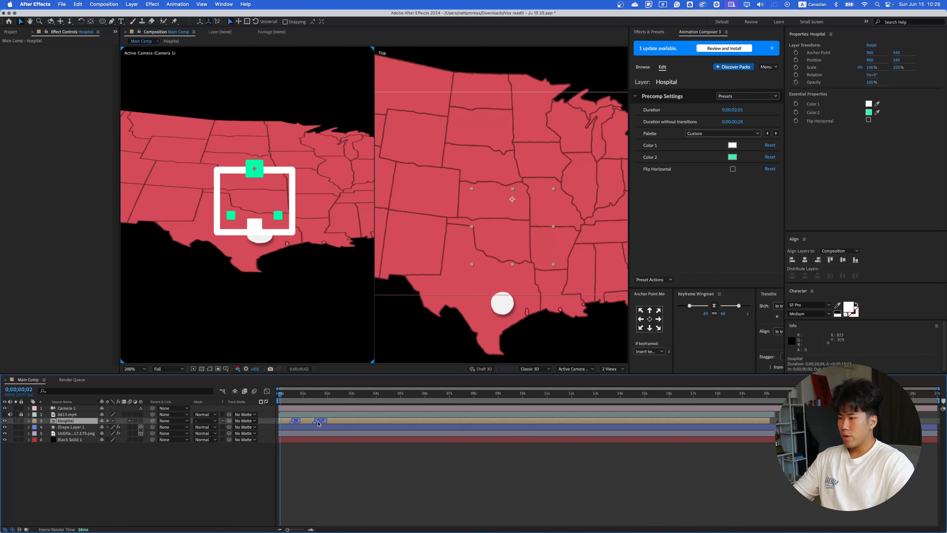
pyautogui.moveTo(319, 423); pyautogui.dragTo(778, 421)
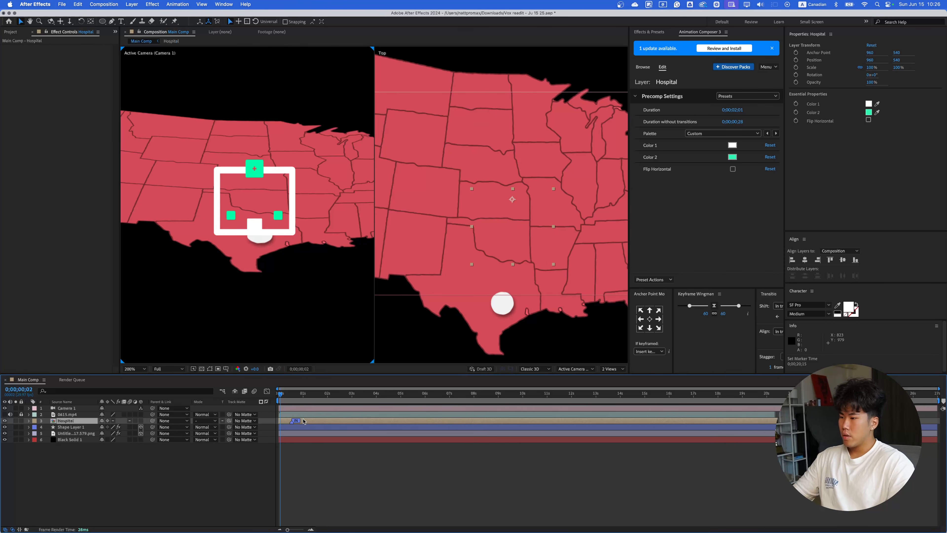
pyautogui.press('space')
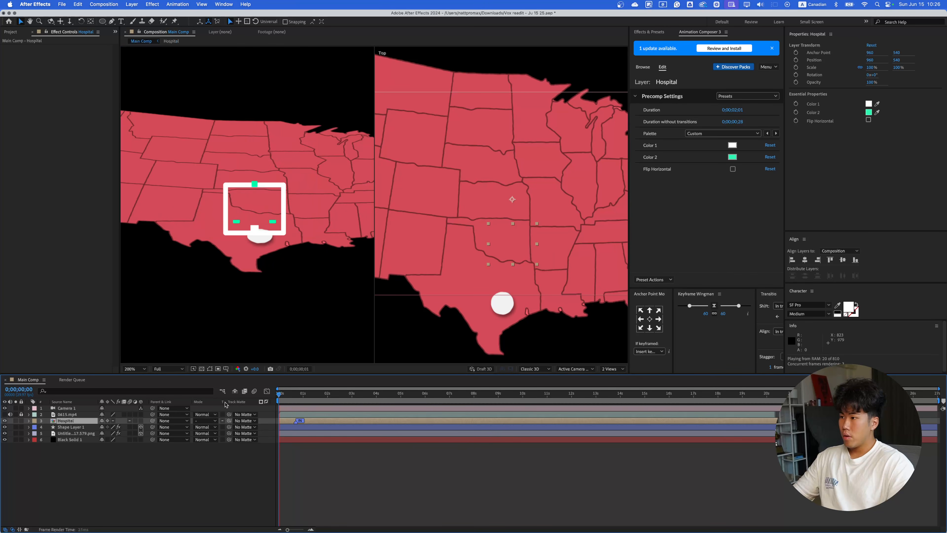
# - Try delaying the Hospital layer's start to 0;00;00;17, preview it, and return the layer to the composition's start
pyautogui.moveTo(277, 420)
pyautogui.mouseDown()
pyautogui.moveTo(297, 421)
pyautogui.moveTo(288, 398)
pyautogui.moveTo(293, 406)
pyautogui.mouseUp()
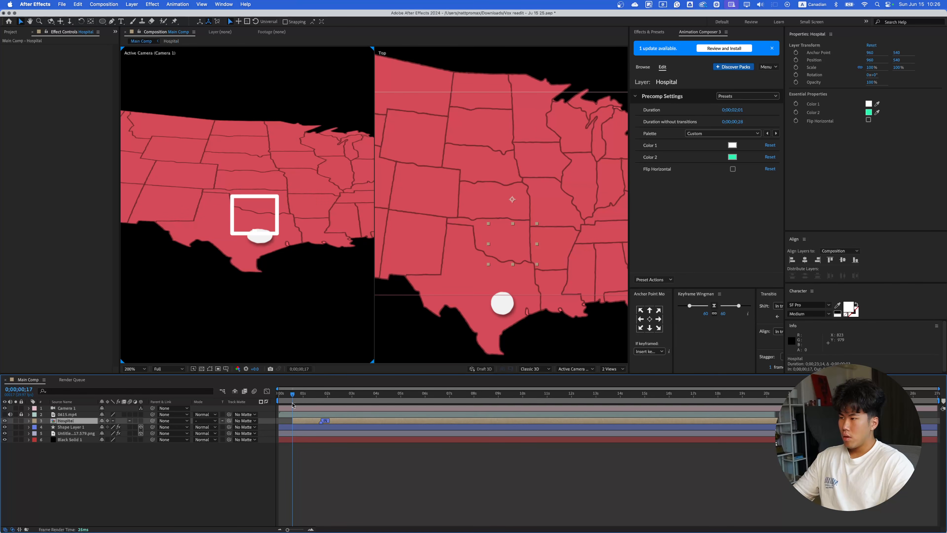
pyautogui.press('space')
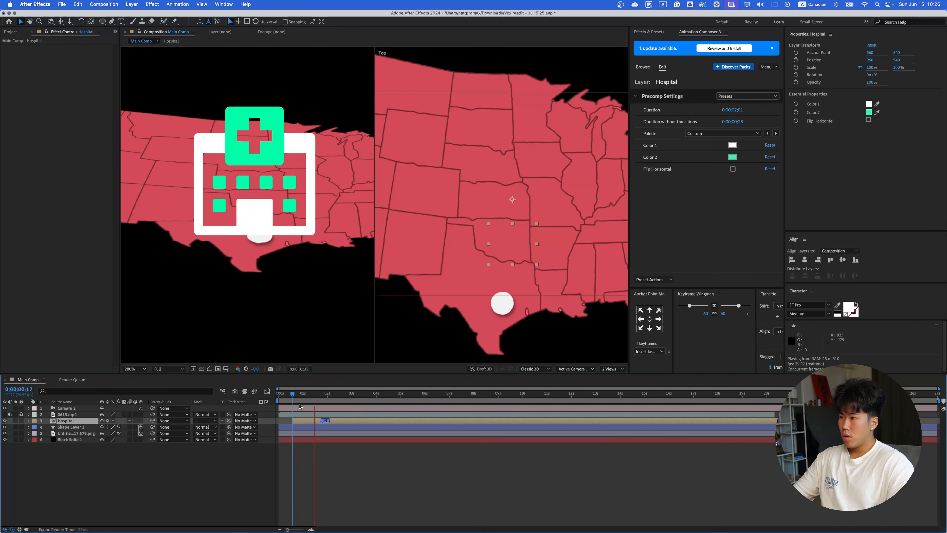
pyautogui.click(346, 467)
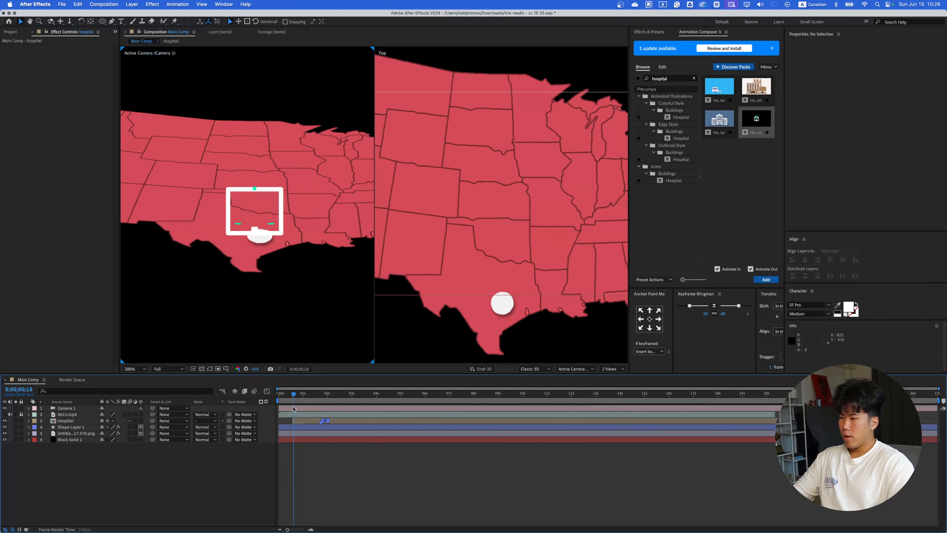
pyautogui.rightClick(336, 423)
pyautogui.click(324, 423)
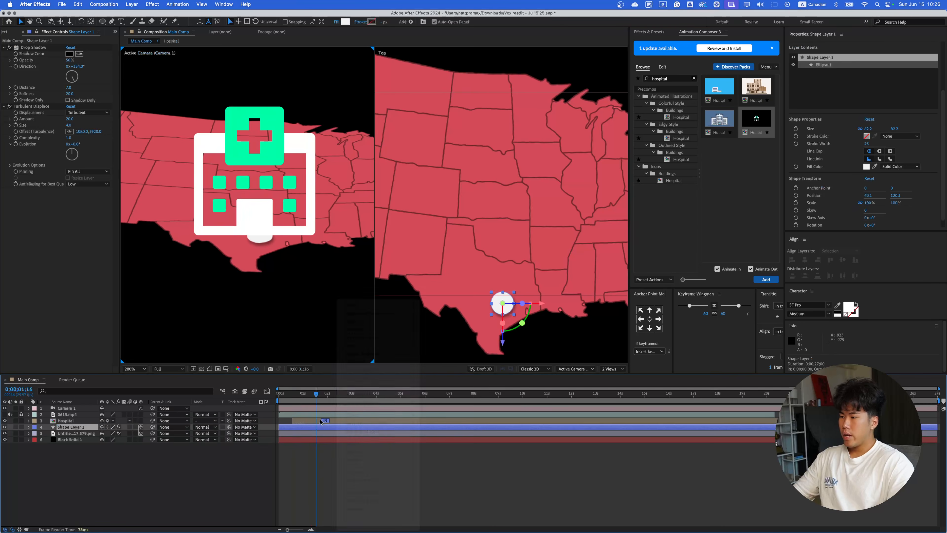
pyautogui.moveTo(303, 422); pyautogui.dragTo(292, 422)
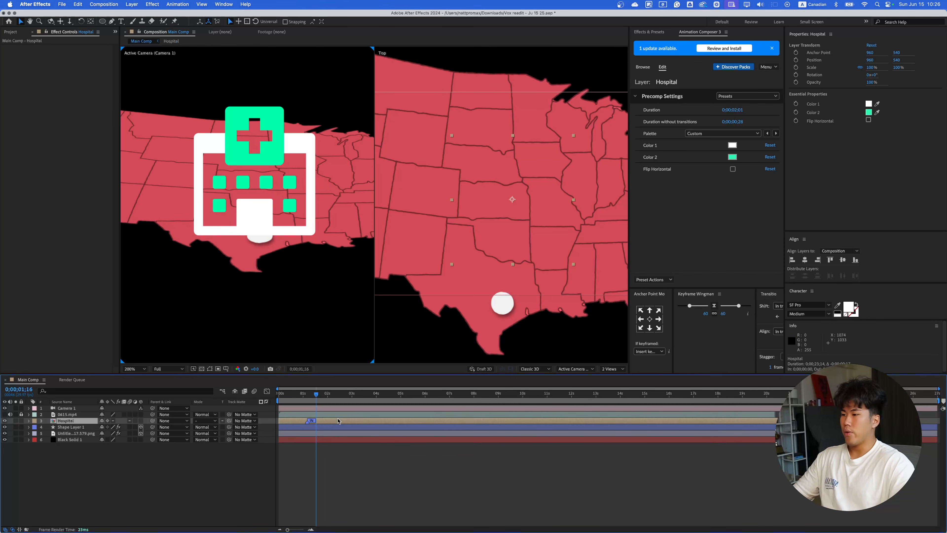
# - Pre-compose the Hospital layer as Hospital Comp 1, moving all attributes into the new composition
pyautogui.rightClick(338, 421)
pyautogui.moveTo(344, 416)
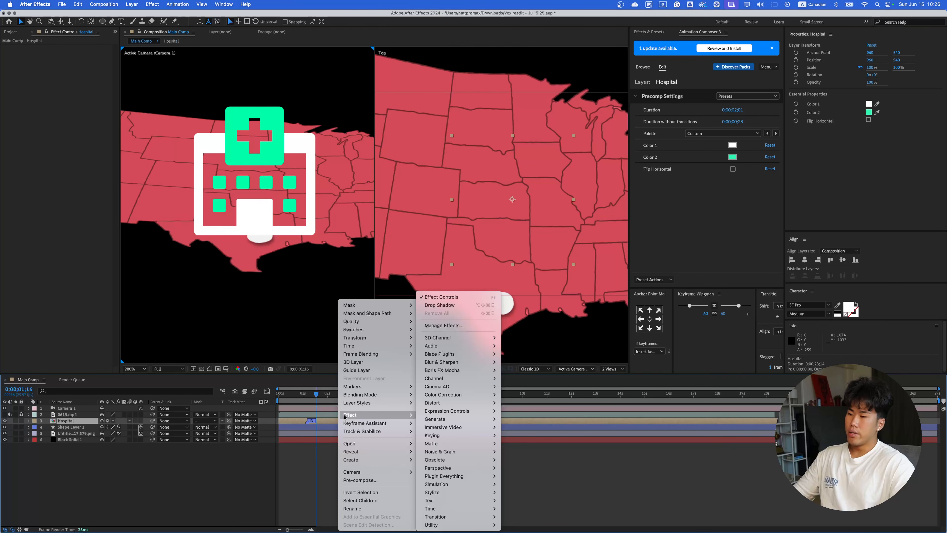
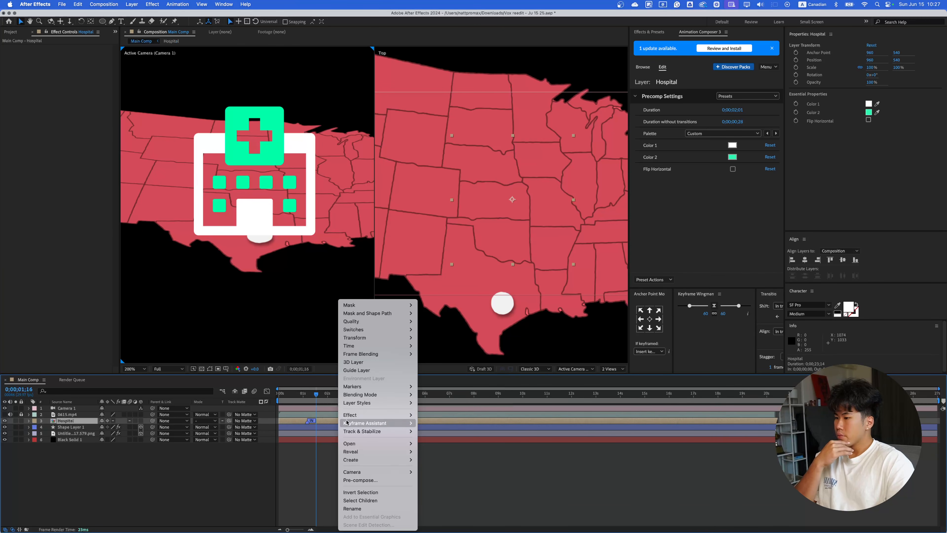
pyautogui.click(368, 480)
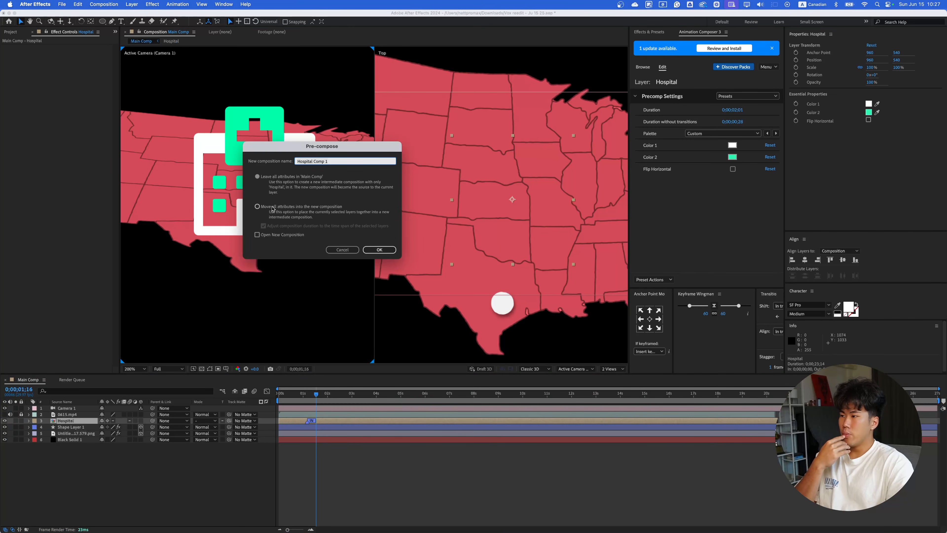
pyautogui.click(274, 208)
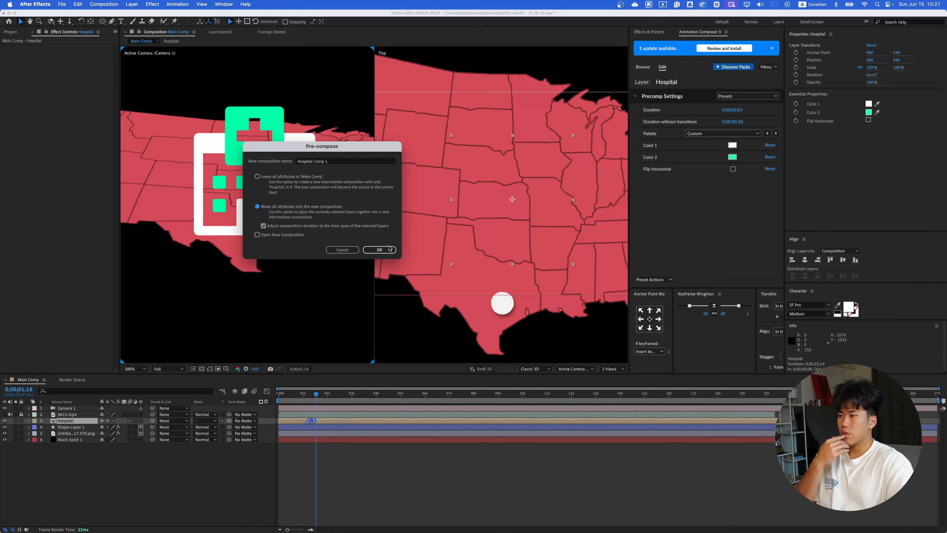
pyautogui.click(389, 248)
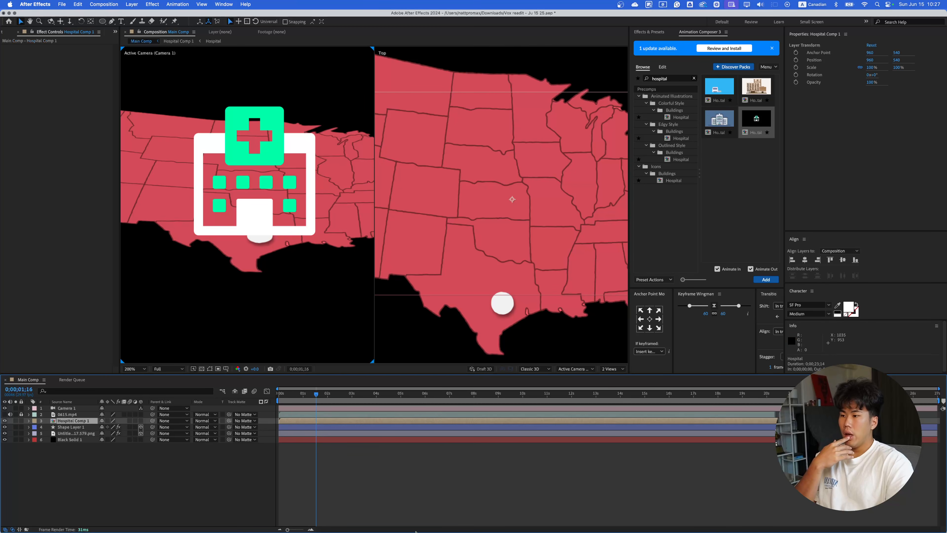
# - Check inside Hospital Comp 1, close the Render Queue and return to Main Comp
pyautogui.doubleClick(426, 420)
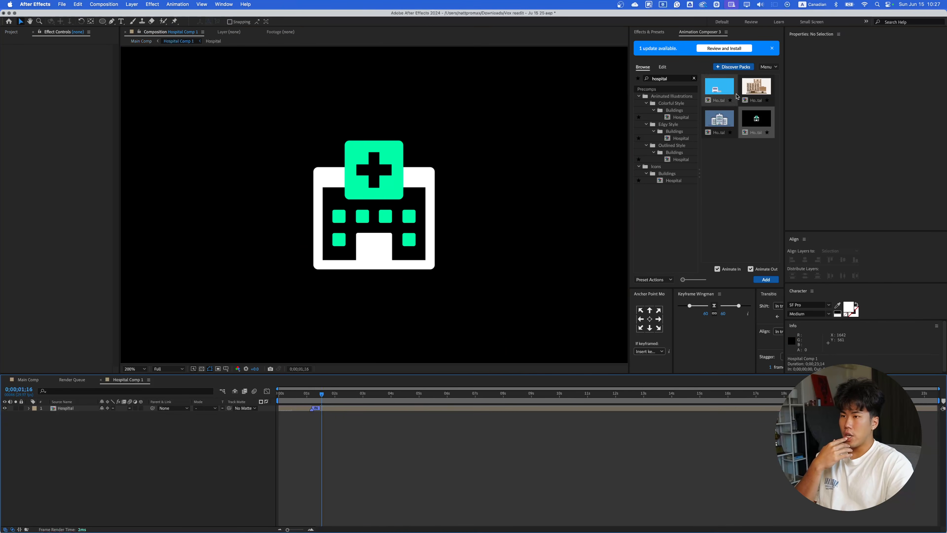
pyautogui.click(661, 34)
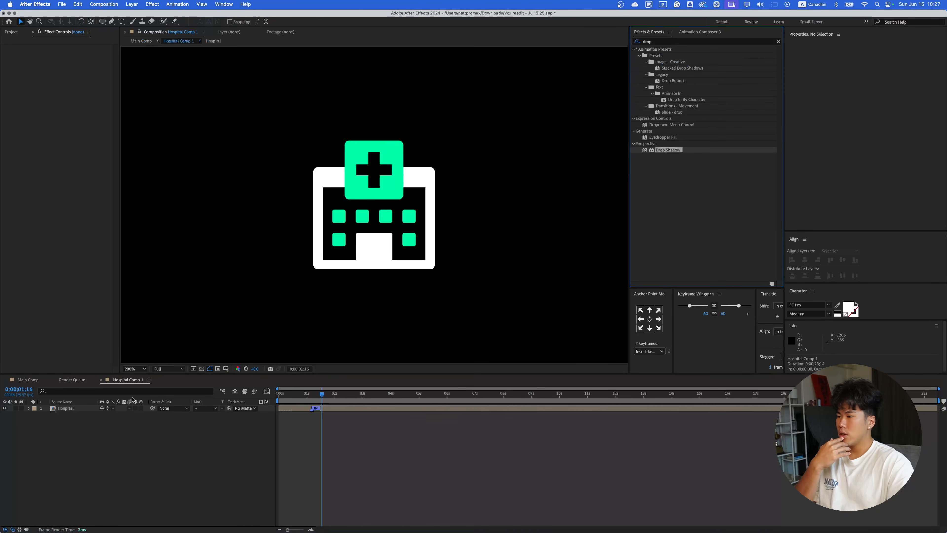
pyautogui.click(66, 381)
pyautogui.click(27, 381)
pyautogui.click(66, 380)
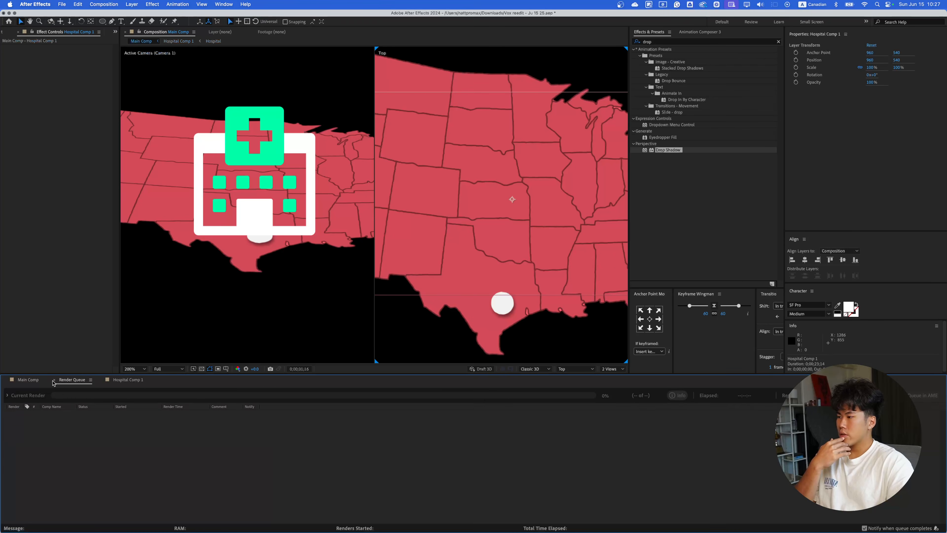
pyautogui.click(53, 380)
pyautogui.click(42, 383)
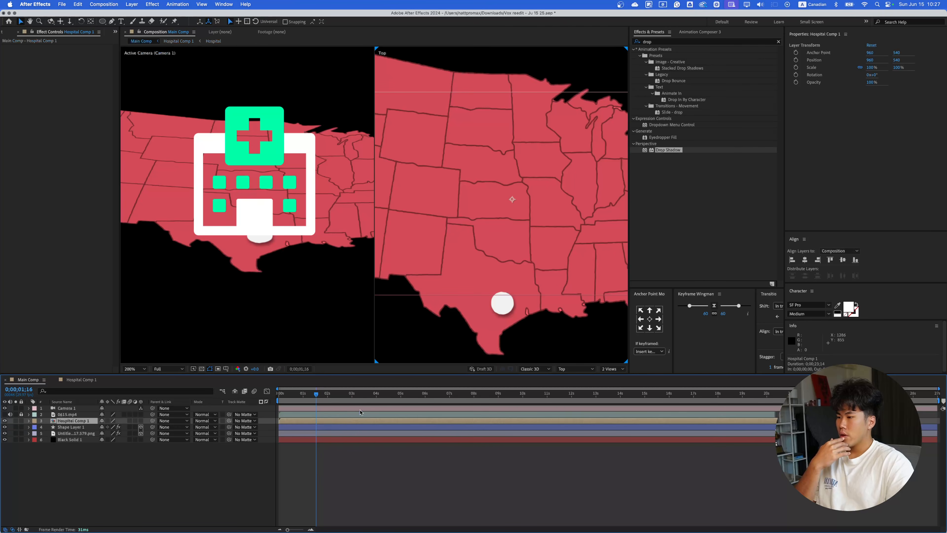
# - Find the Fill effect by searching "fill" and apply it to Hospital Comp 1
pyautogui.click(666, 43)
pyautogui.write('fill')
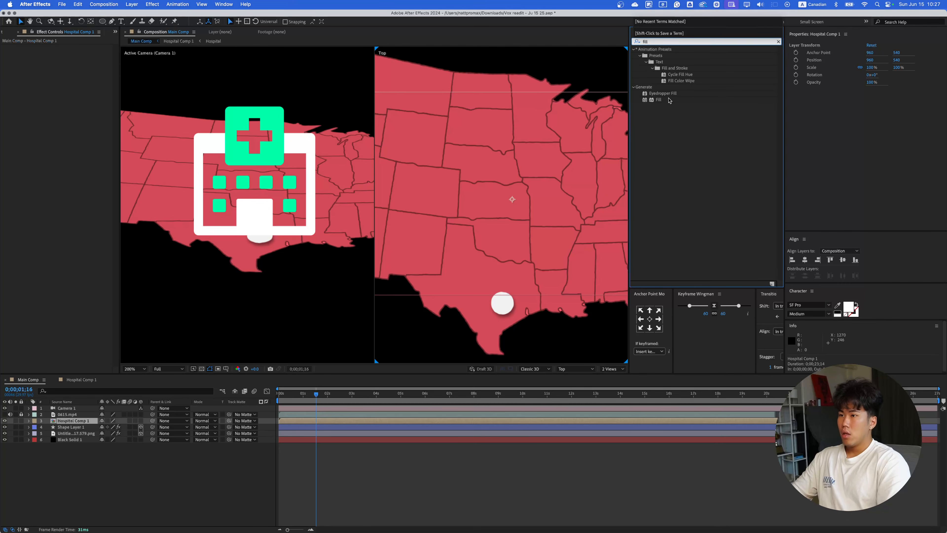
pyautogui.doubleClick(659, 100)
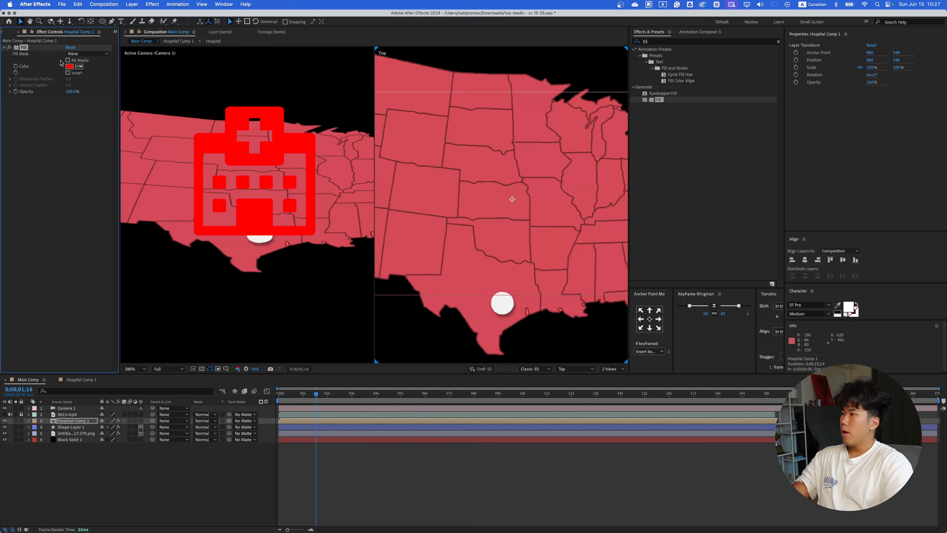
# - Set the hospital's Fill color to dark red 90090E, starting from the map's red sampled with the eyedropper
pyautogui.click(68, 67)
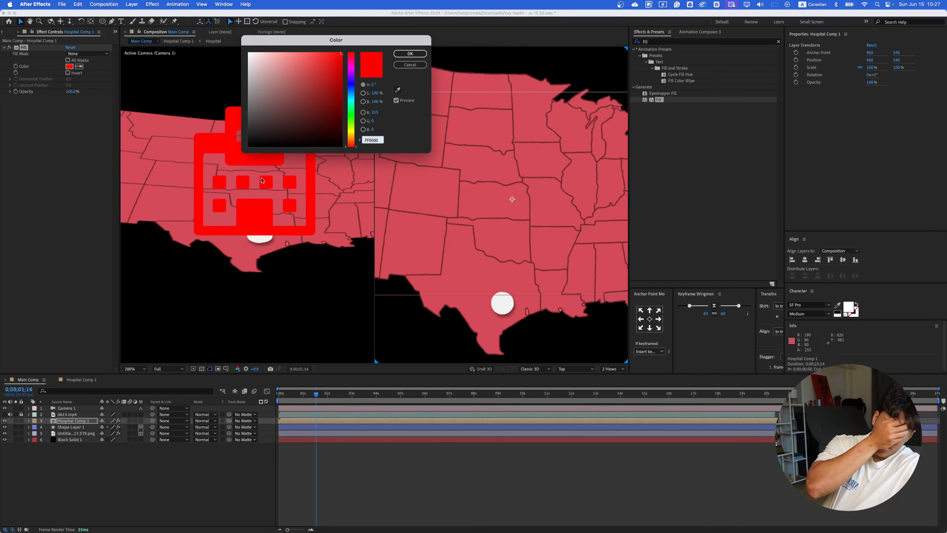
pyautogui.moveTo(291, 93)
pyautogui.mouseDown()
pyautogui.moveTo(199, 43)
pyautogui.moveTo(264, 63)
pyautogui.moveTo(243, 55)
pyautogui.moveTo(350, 73)
pyautogui.mouseUp()
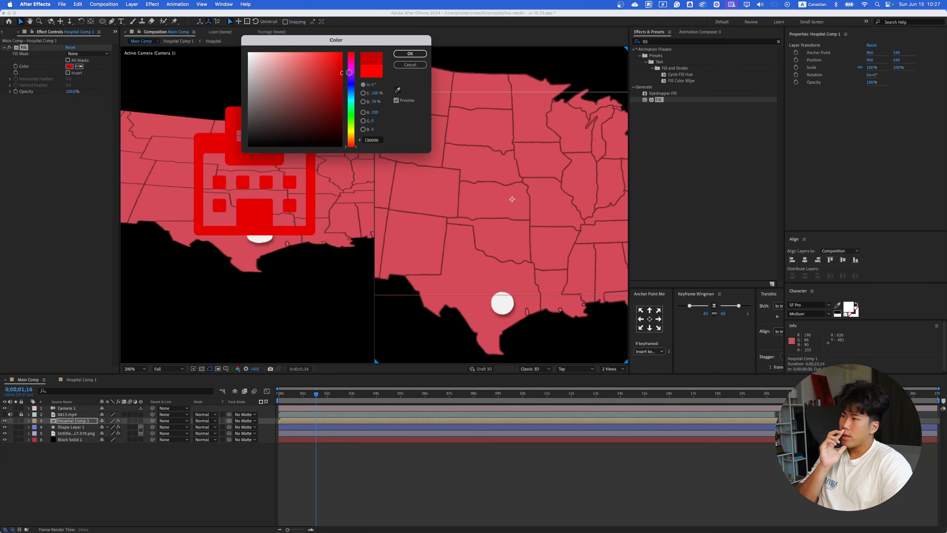
pyautogui.click(398, 89)
pyautogui.click(183, 189)
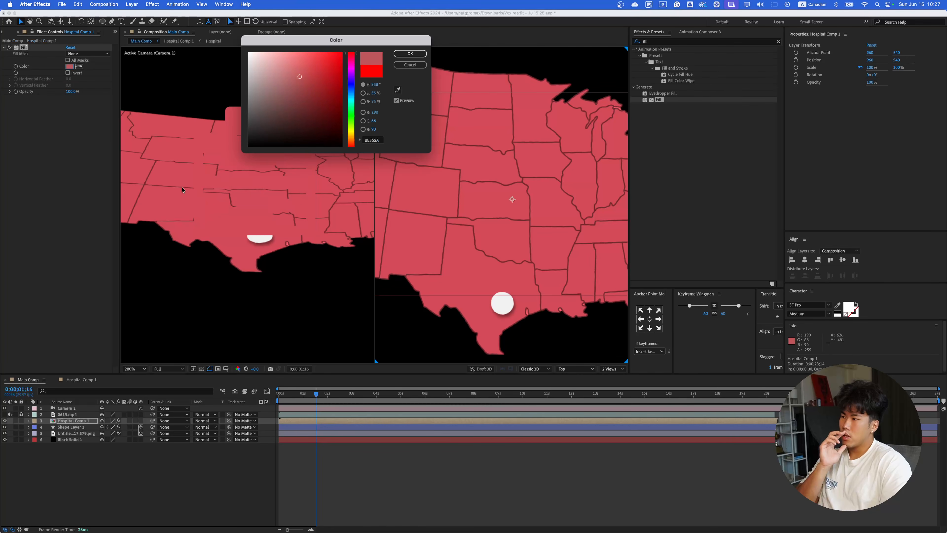
pyautogui.moveTo(302, 78); pyautogui.dragTo(331, 78)
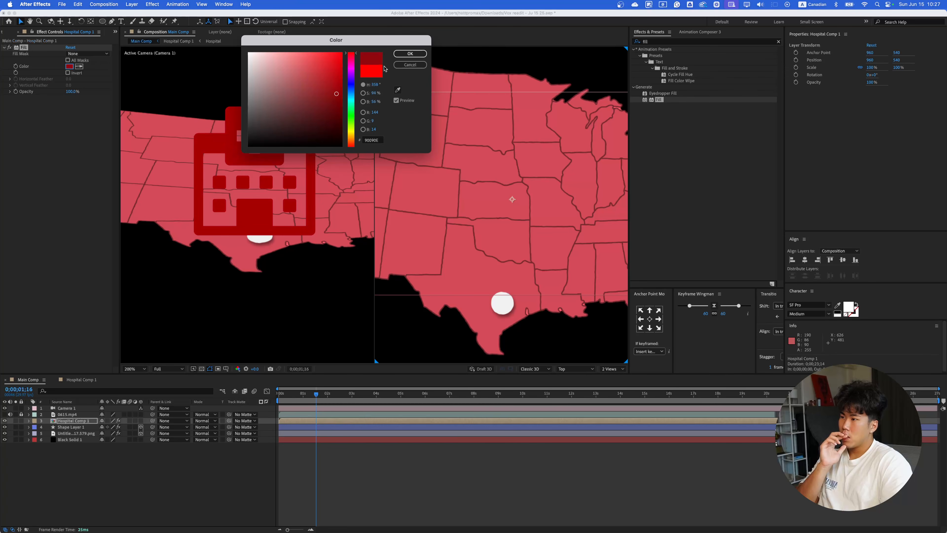
pyautogui.click(410, 53)
pyautogui.click(239, 490)
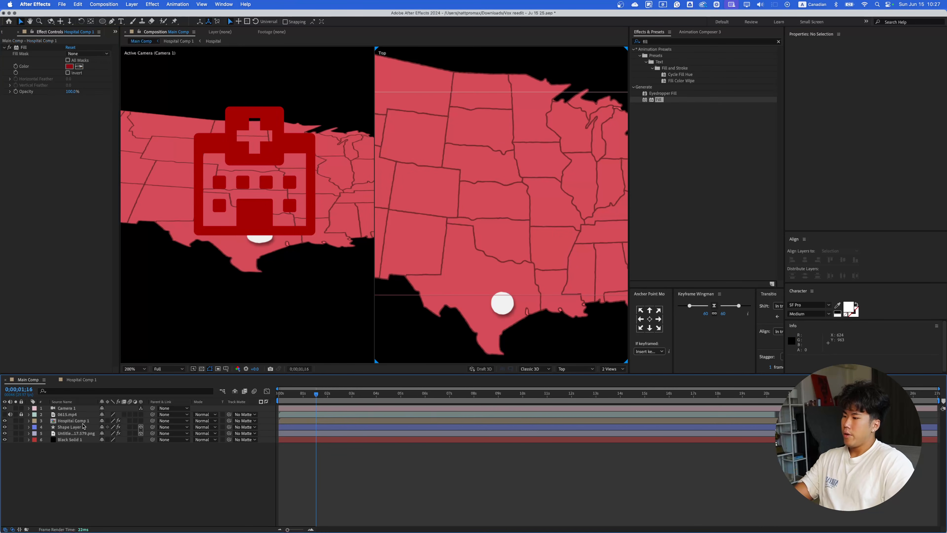
# - Make Hospital Comp 1 a 3D layer and scale it down to 21%
pyautogui.click(75, 421)
pyautogui.click(141, 420)
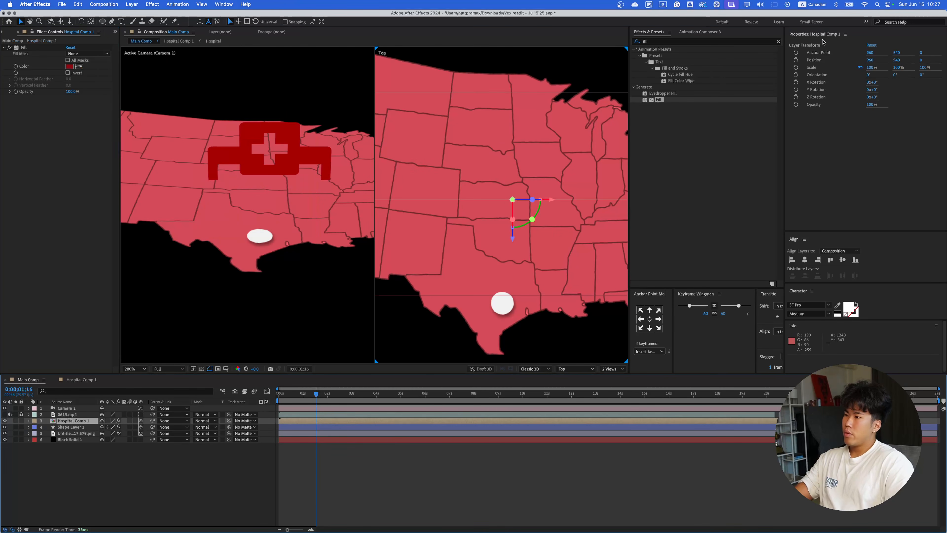
pyautogui.moveTo(871, 67); pyautogui.dragTo(856, 83)
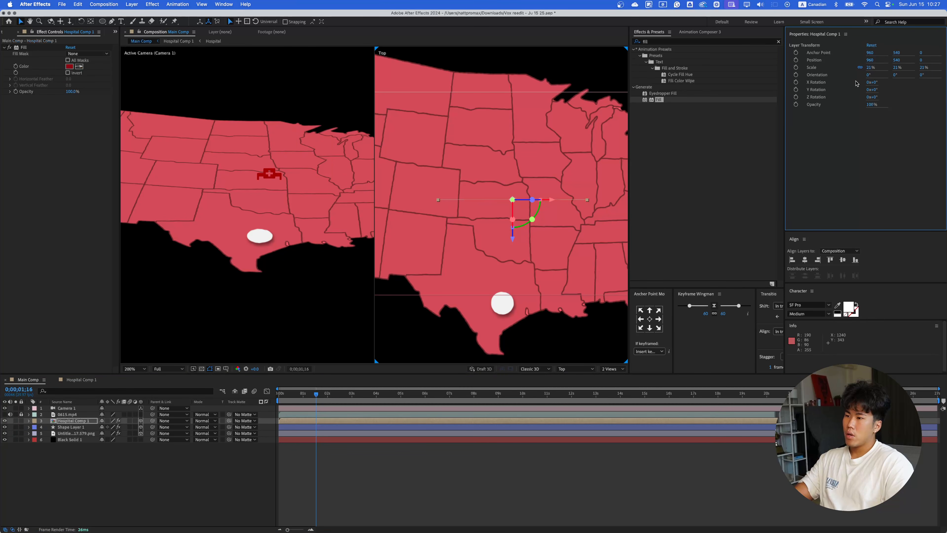
# - Switch the Top view to Front and raise Hospital Comp 1 to a Y position of 492
pyautogui.click(607, 344)
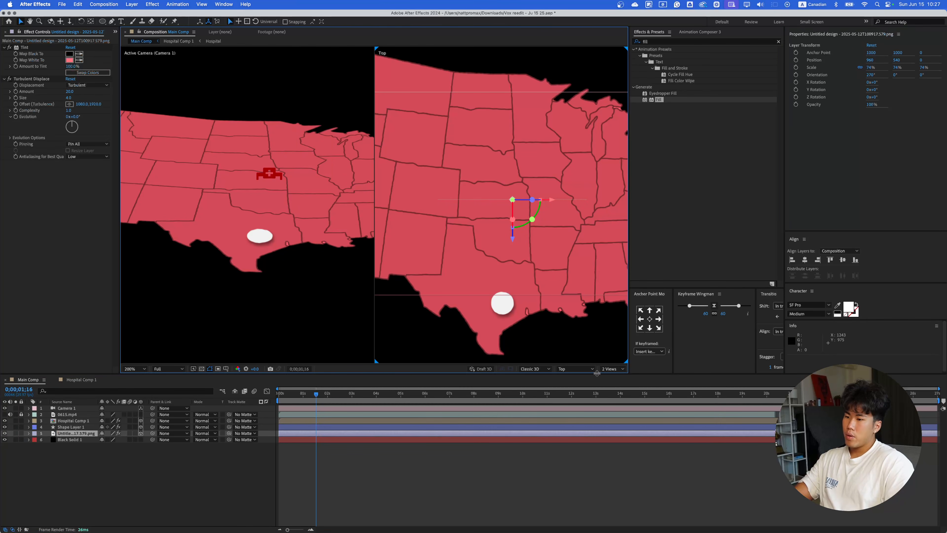
pyautogui.click(580, 369)
pyautogui.click(589, 410)
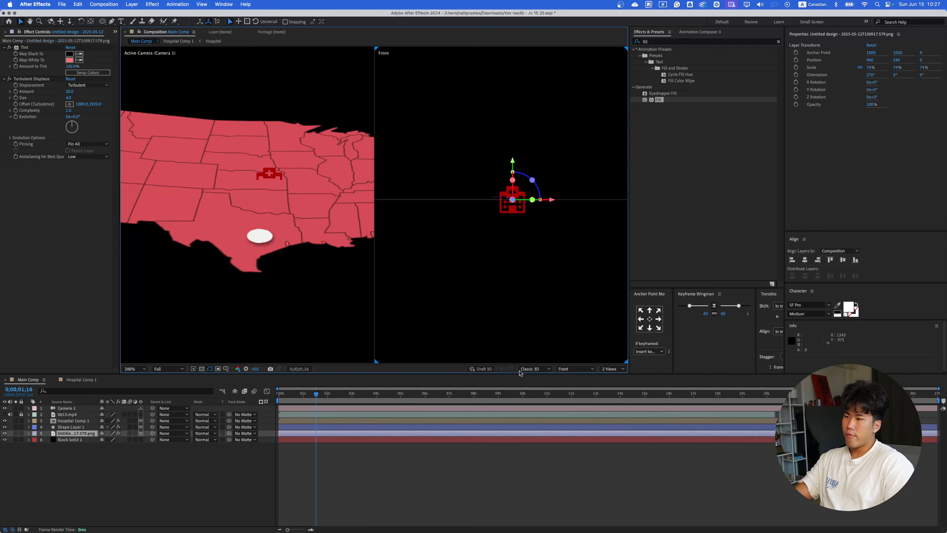
pyautogui.press('.')
pyautogui.moveTo(527, 156); pyautogui.dragTo(526, 127)
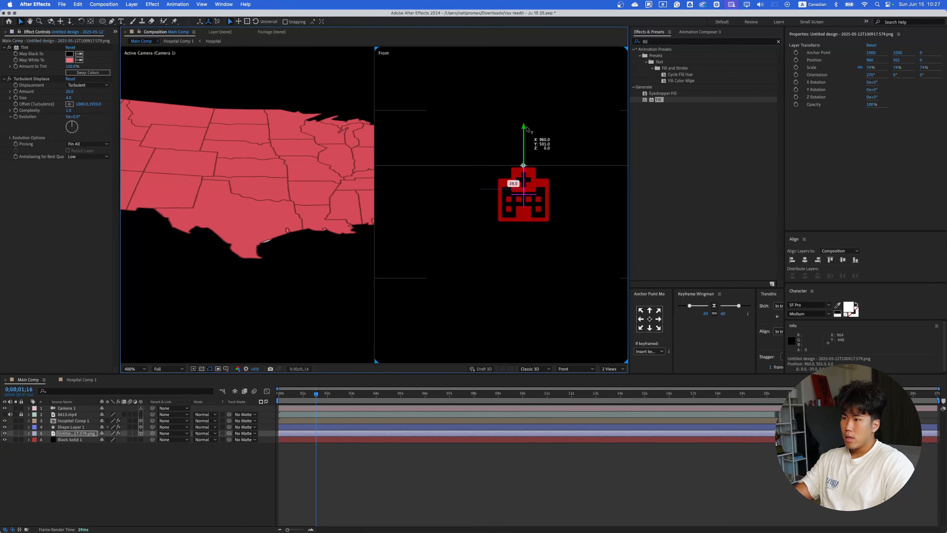
pyautogui.press('super+z')
pyautogui.click(71, 421)
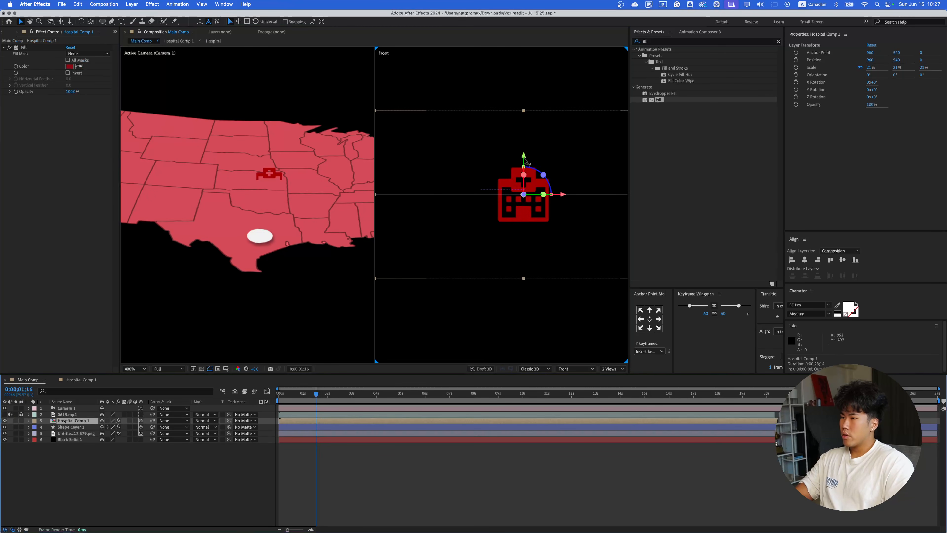
pyautogui.moveTo(524, 156); pyautogui.dragTo(524, 121)
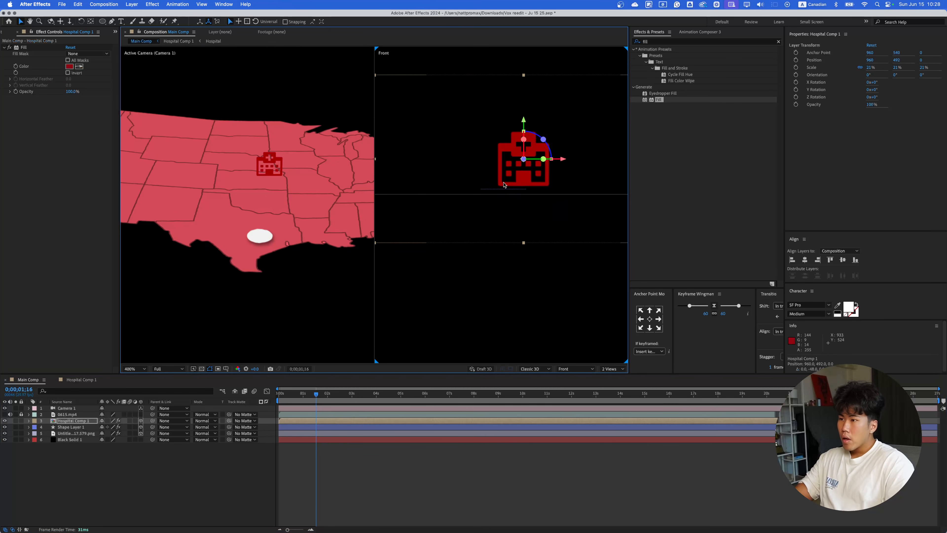
# - Shift Hospital Comp 1 horizontally in the Front view to an X position of 933, centering it over the circle
pyautogui.press('.')
pyautogui.press('.')
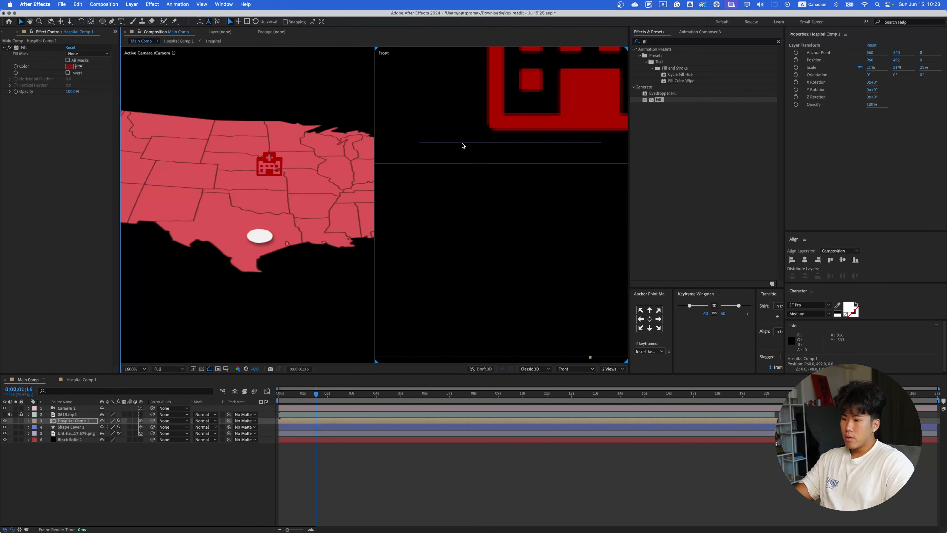
pyautogui.moveTo(570, 113); pyautogui.dragTo(522, 167)
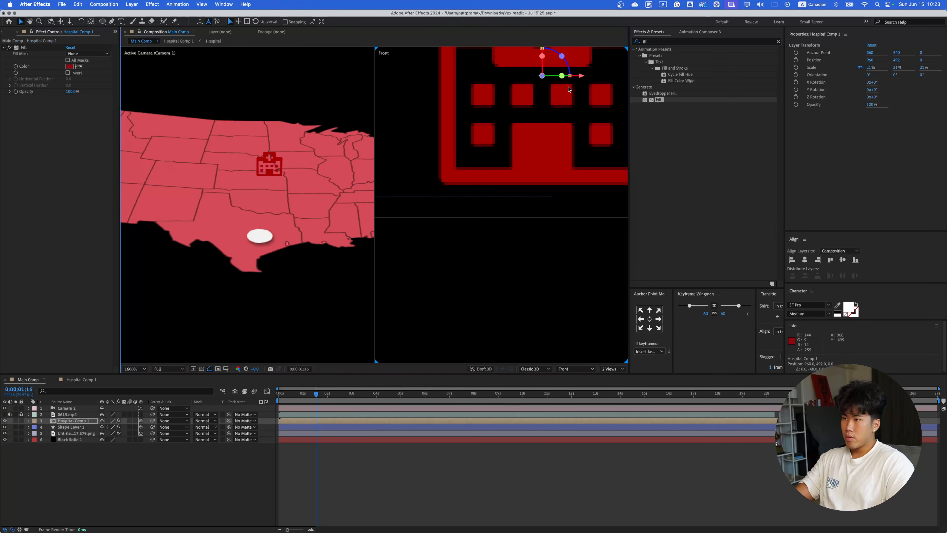
pyautogui.moveTo(579, 77); pyautogui.dragTo(489, 90)
pyautogui.scroll(-1, 490, 164)
pyautogui.press('space')
pyautogui.scroll(1, 494, 161)
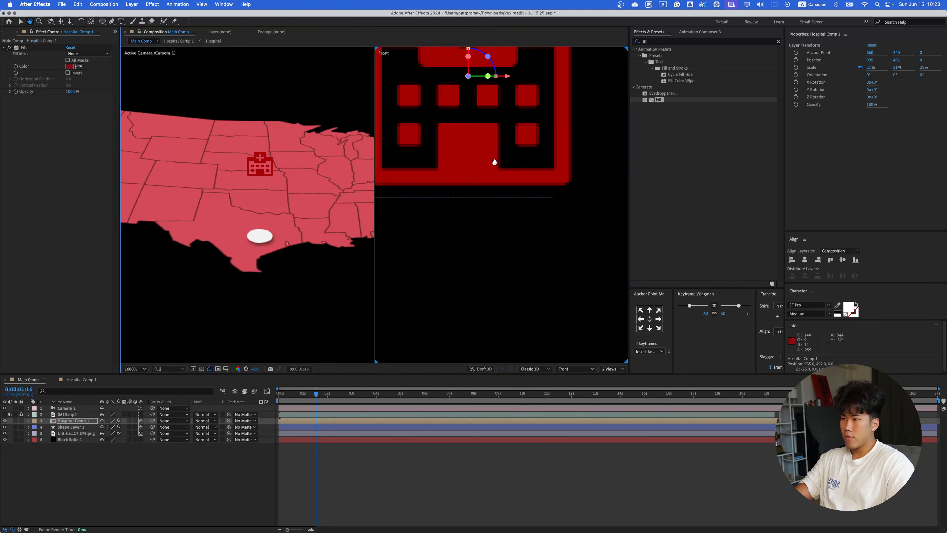
pyautogui.scroll(-1, 507, 139)
pyautogui.scroll(1, 508, 138)
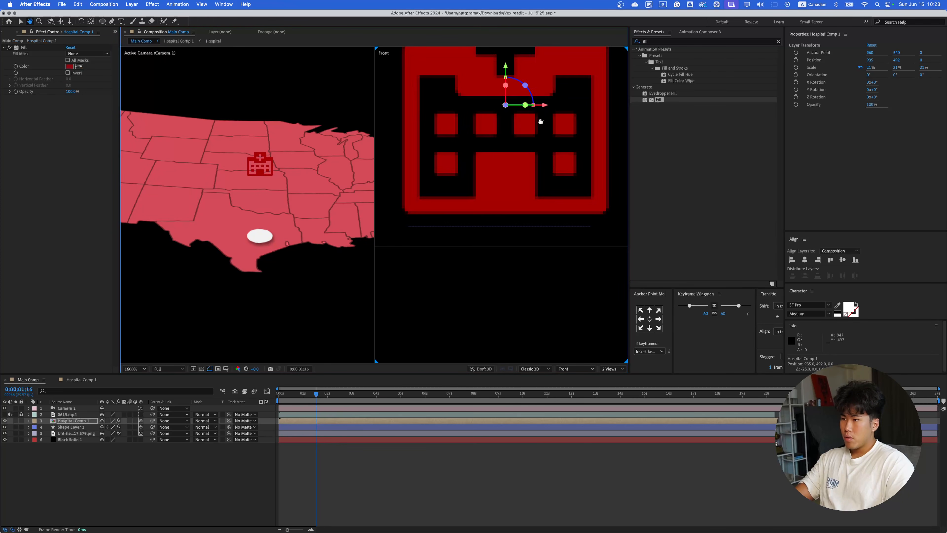
pyautogui.moveTo(545, 108); pyautogui.dragTo(536, 109)
# - Scale Hospital Comp 1 to 13% and lower it to Y position 509 so its base meets the circle's plane
pyautogui.press('v')
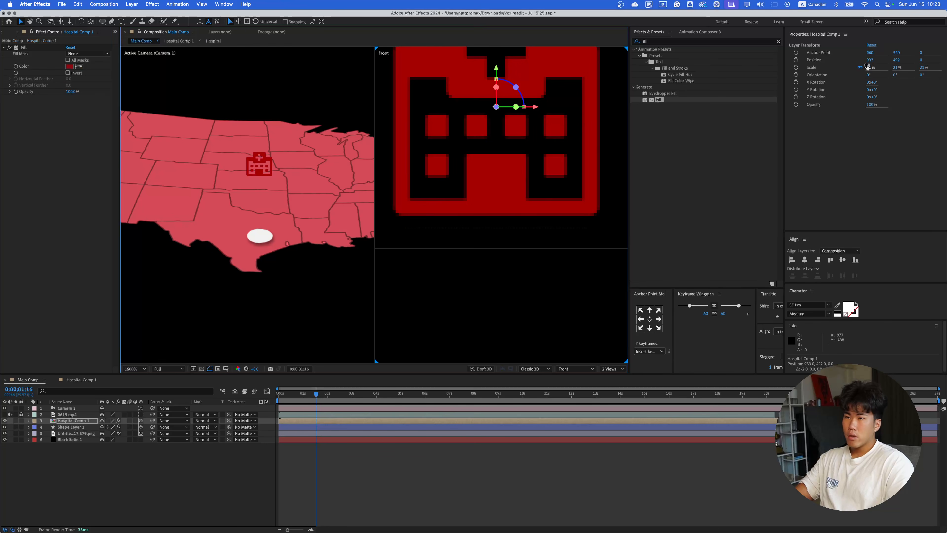
pyautogui.moveTo(869, 69); pyautogui.dragTo(866, 69)
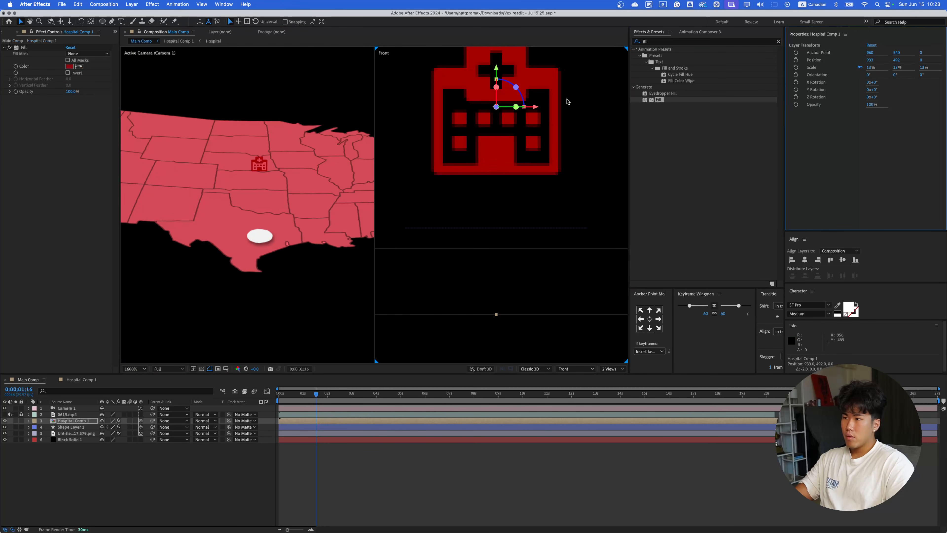
pyautogui.moveTo(498, 68); pyautogui.dragTo(498, 122)
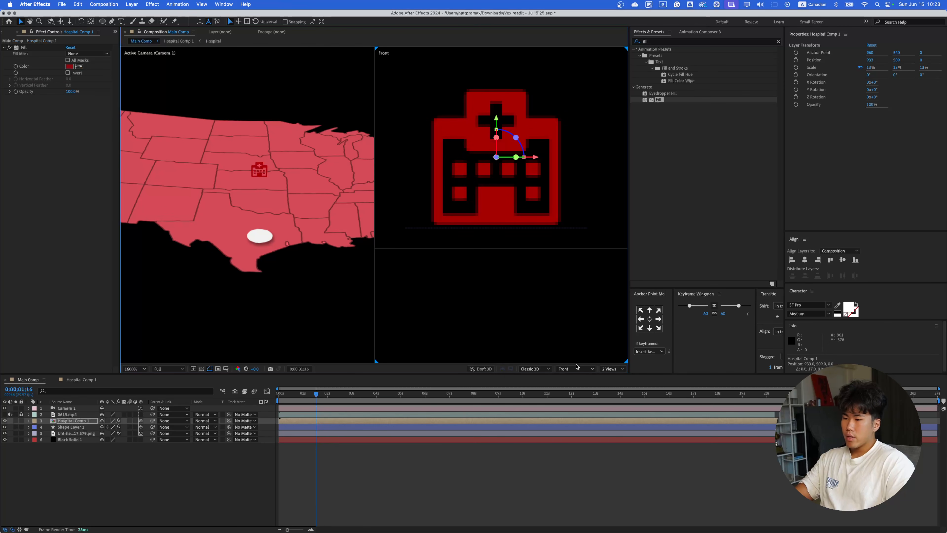
# - Switch the Front view to Top and move Hospital Comp 1 to Z position -281, onto the white circle
pyautogui.click(576, 368)
pyautogui.click(570, 421)
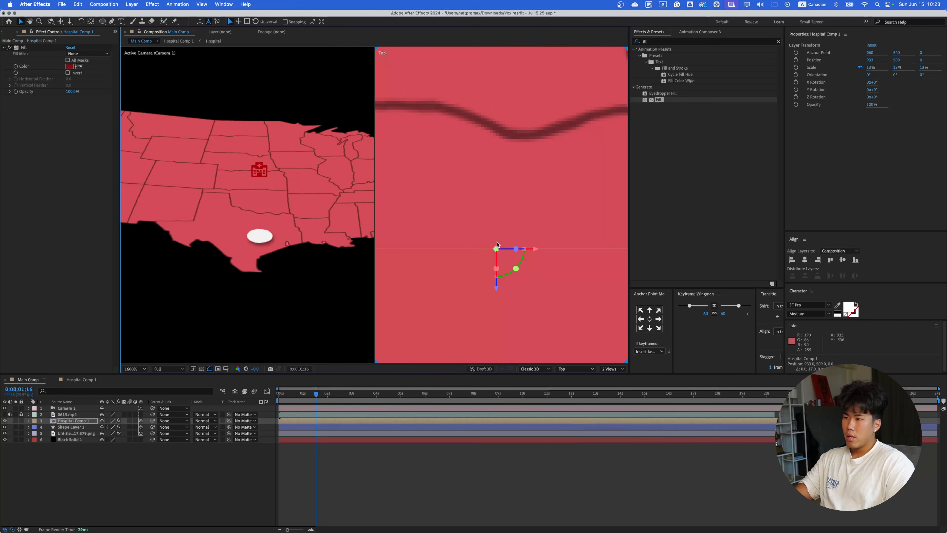
pyautogui.scroll(-4, 497, 244)
pyautogui.moveTo(501, 228); pyautogui.dragTo(496, 339)
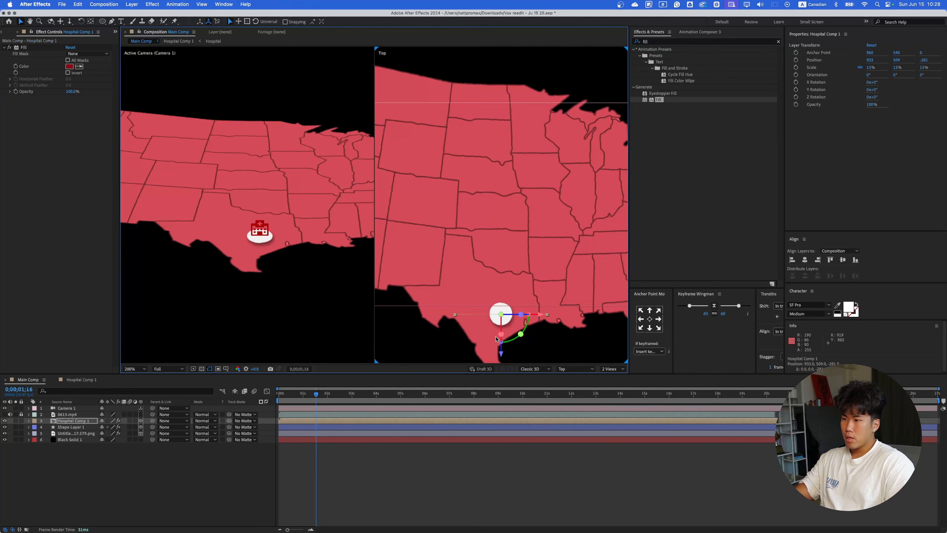
pyautogui.scroll(1, 496, 339)
pyautogui.press('space')
pyautogui.moveTo(509, 303); pyautogui.dragTo(487, 135)
pyautogui.scroll(1, 483, 267)
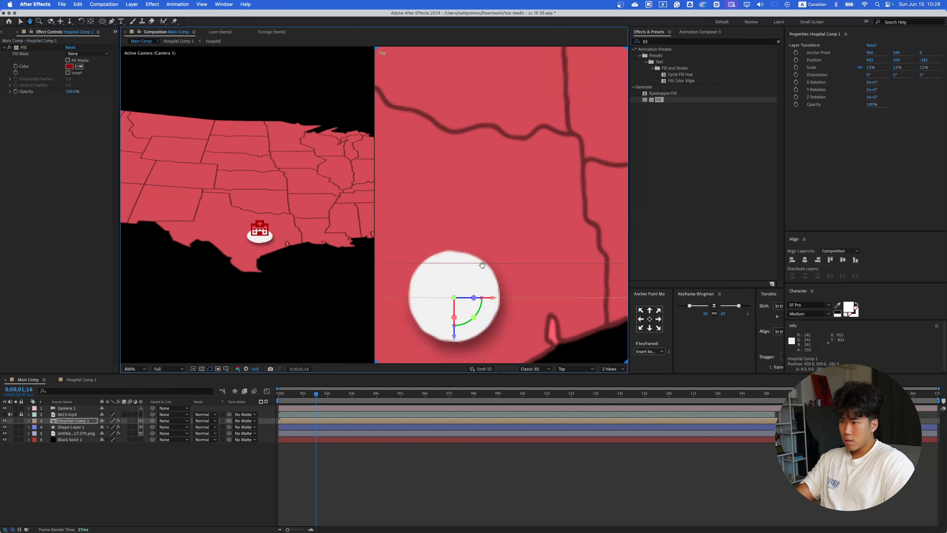
pyautogui.moveTo(483, 265); pyautogui.dragTo(508, 189)
pyautogui.moveTo(480, 260); pyautogui.dragTo(481, 261)
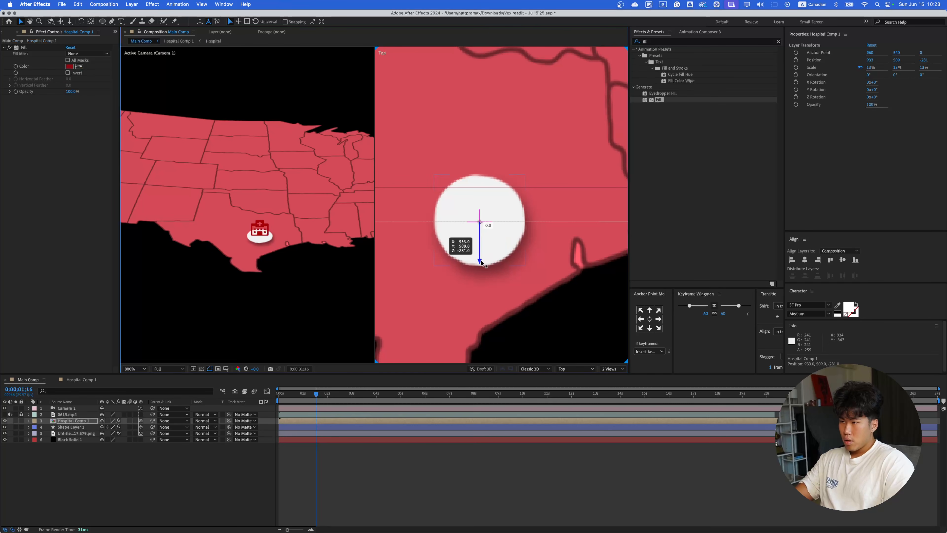
pyautogui.click(434, 466)
pyautogui.scroll(1, 260, 235)
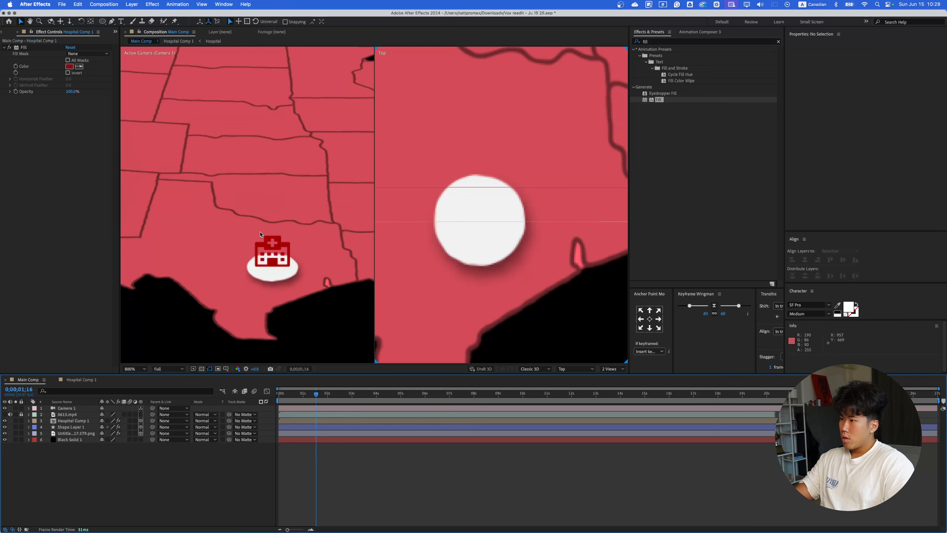
# - Copy the Turbulent Displace effect from Shape Layer 1 to Hospital Comp 1
pyautogui.click(274, 255)
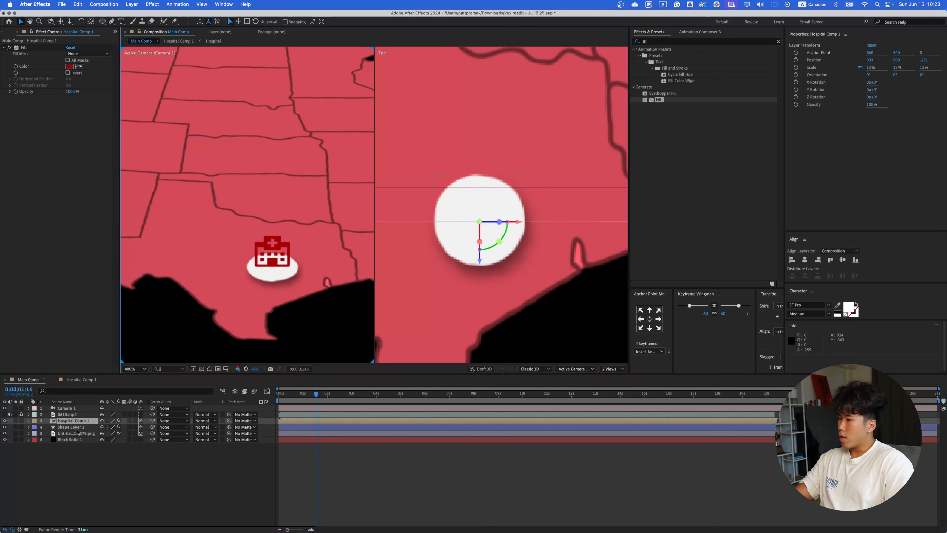
pyautogui.click(75, 427)
pyautogui.click(33, 106)
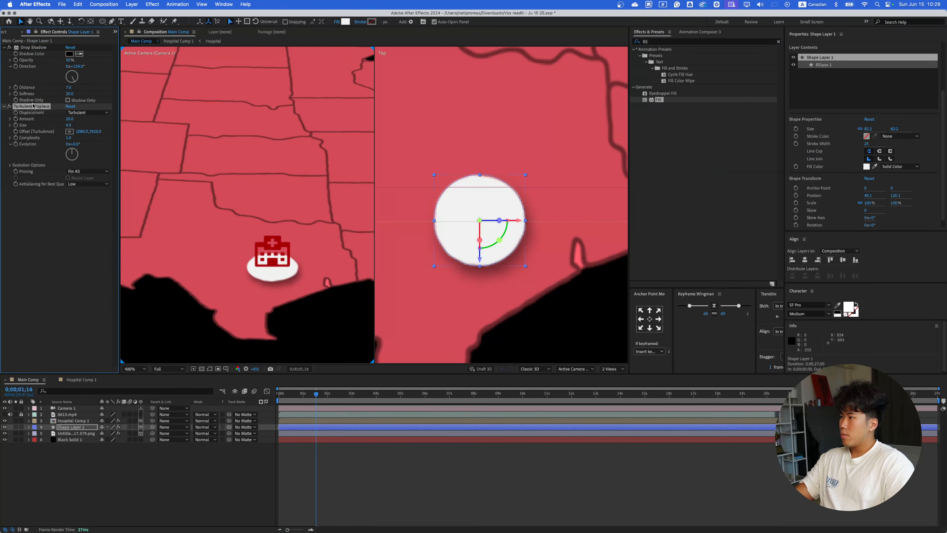
pyautogui.click(85, 421)
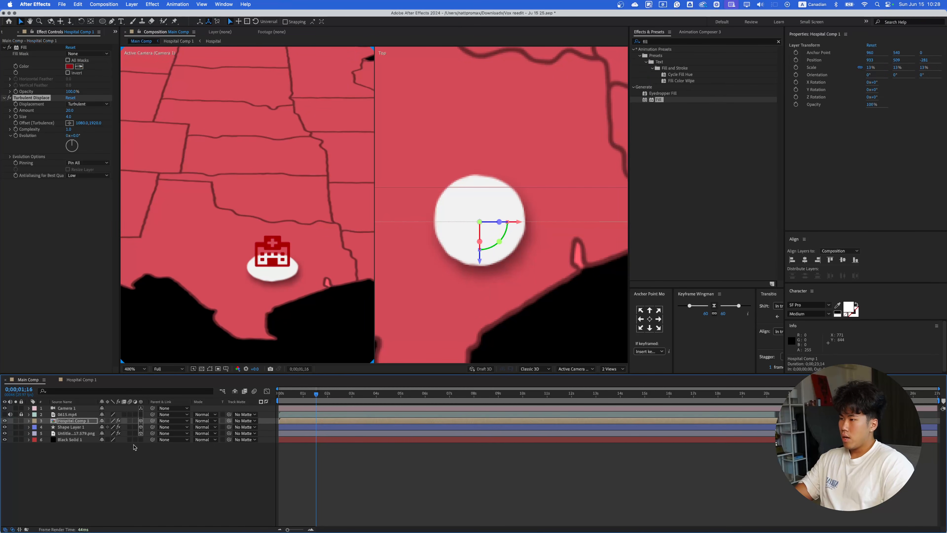
pyautogui.click(162, 458)
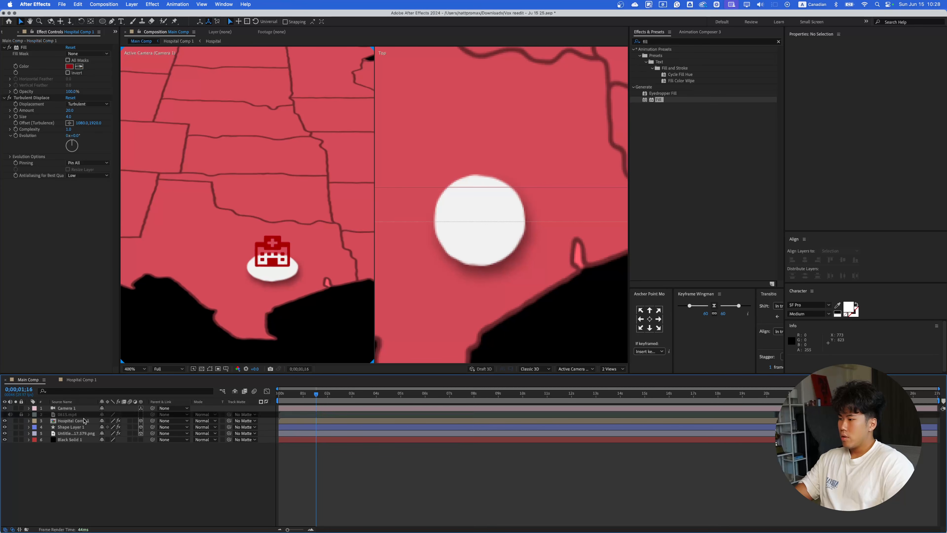
pyautogui.click(85, 422)
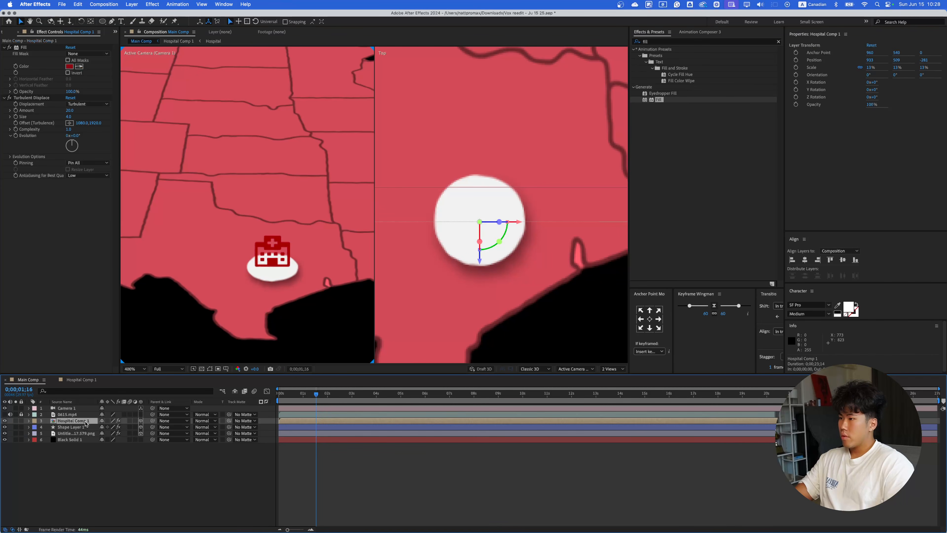
# - Preview the hospital icon on the location circle in motion and from closer and farther zoom levels
pyautogui.press('space')
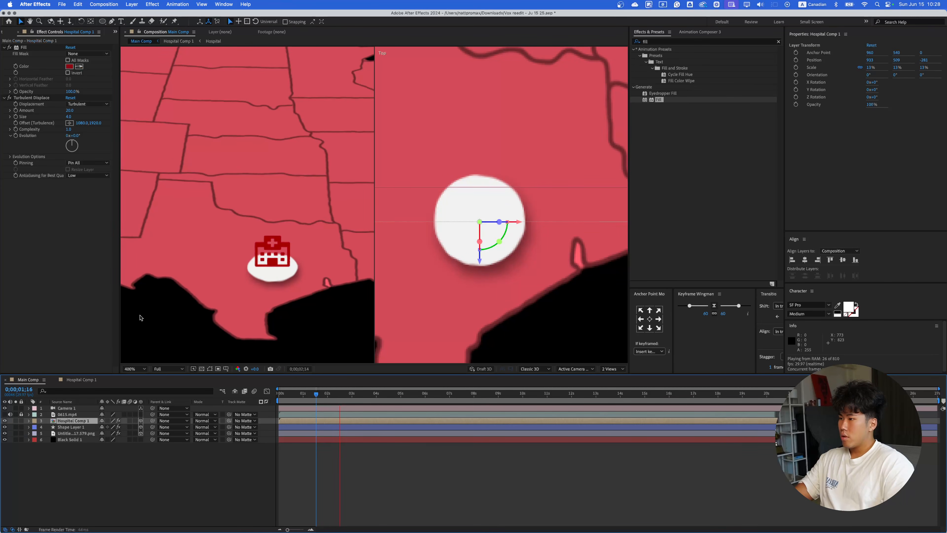
pyautogui.click(271, 243)
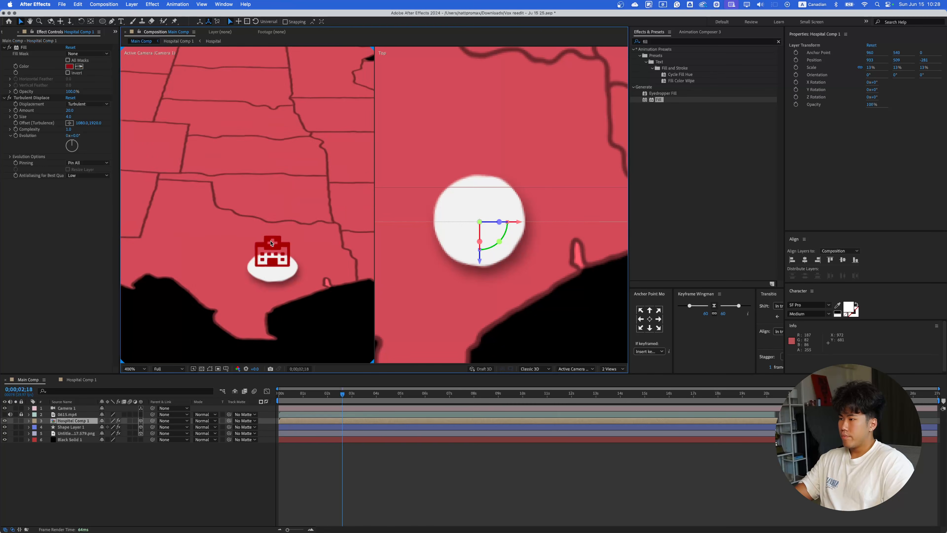
pyautogui.press(',')
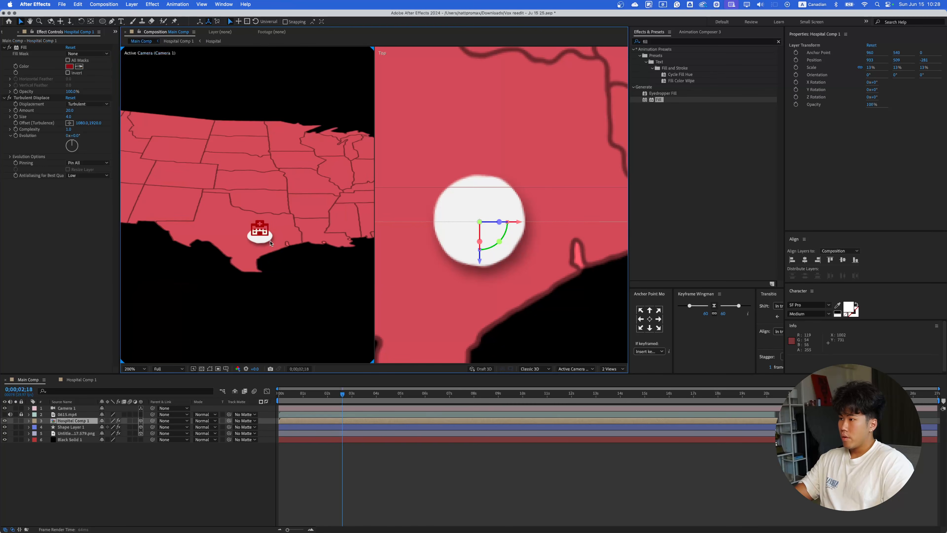
pyautogui.press('space')
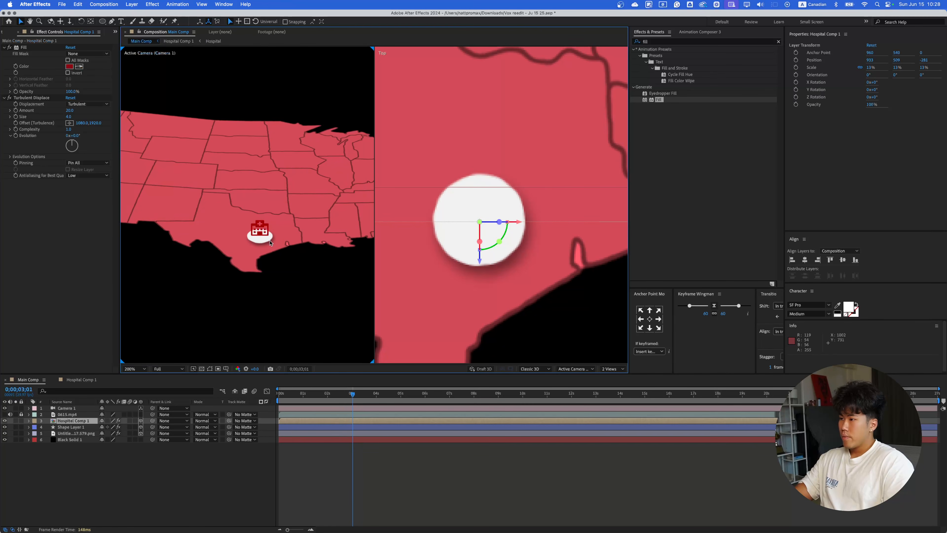
pyautogui.press(',')
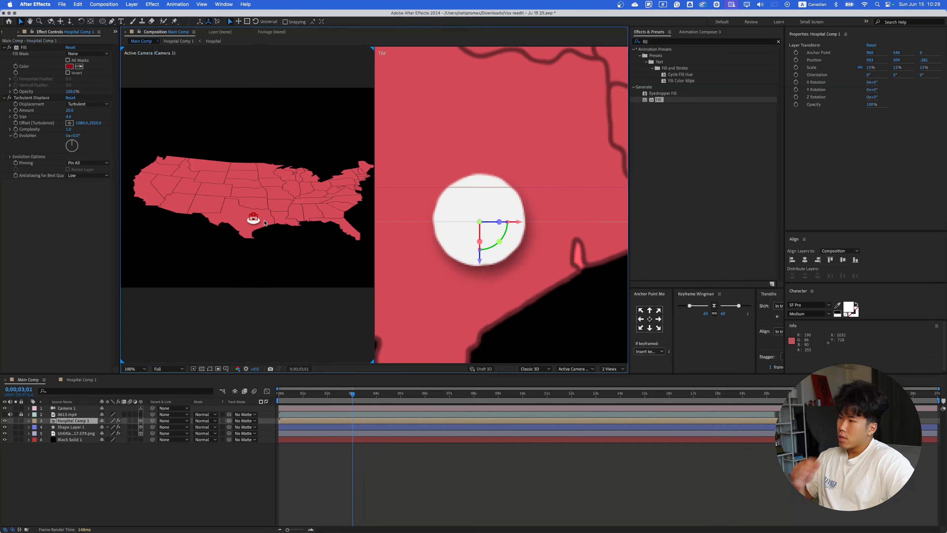
pyautogui.press('.')
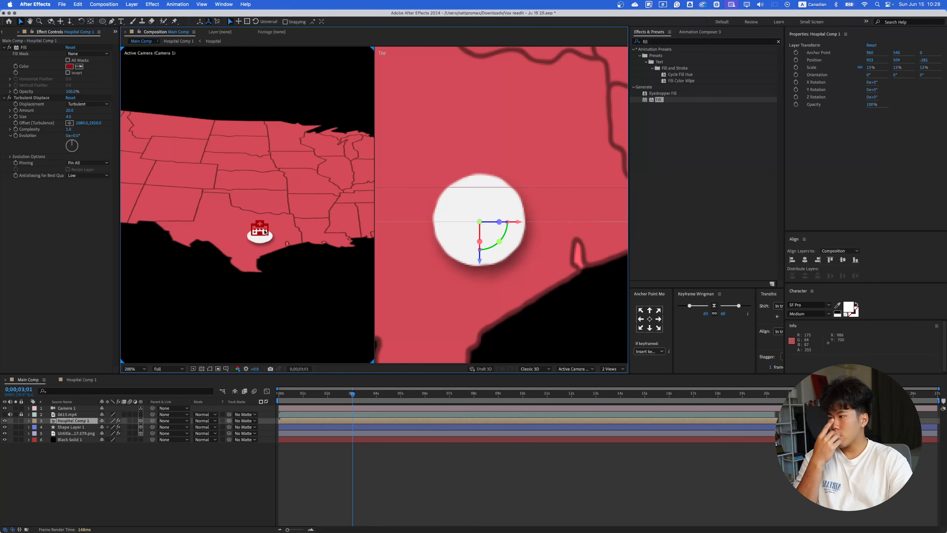
# - Delete Hospital Comp 1 and create a text layer containing "+" over the map in its place
pyautogui.click(69, 421)
pyautogui.press('Delete')
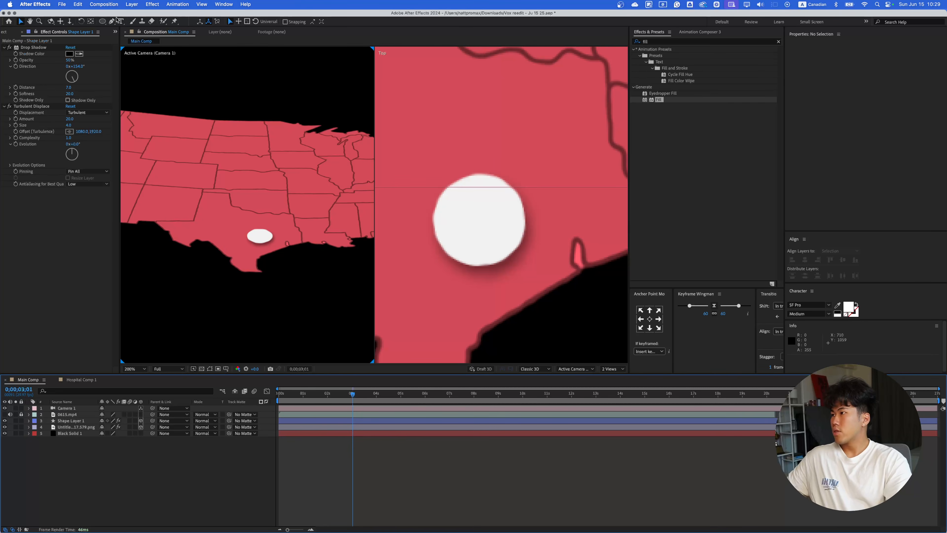
pyautogui.click(121, 21)
pyautogui.click(205, 183)
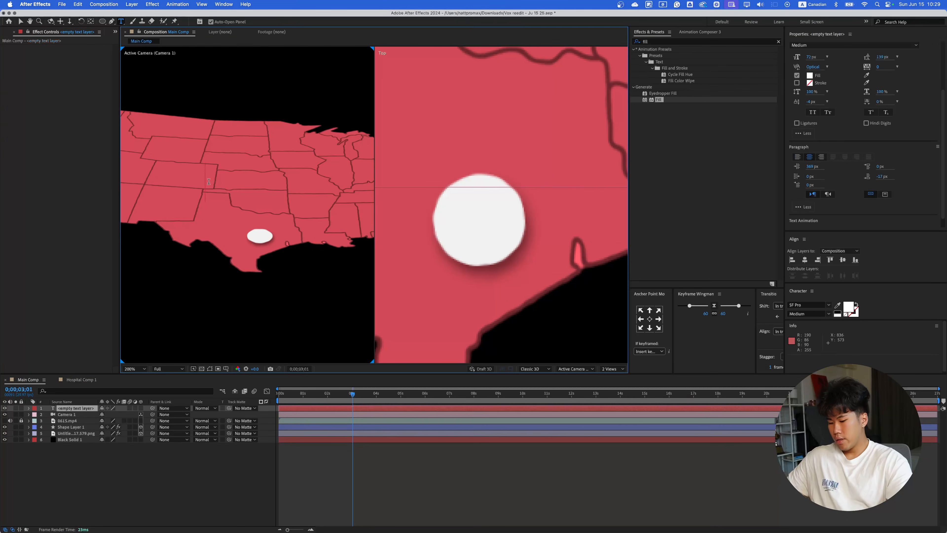
pyautogui.write('+')
pyautogui.click(74, 453)
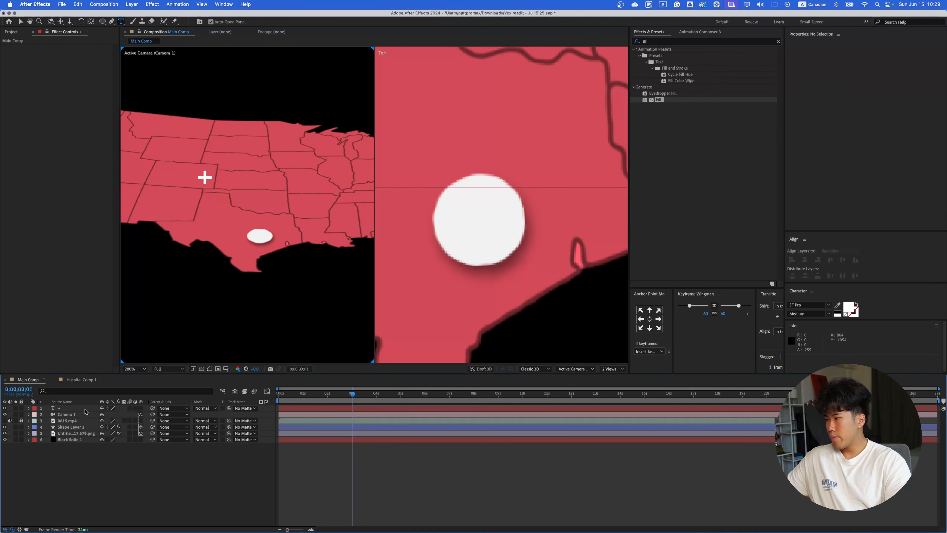
# - Set the plus text layer's SF Pro font style to Bold
pyautogui.click(85, 409)
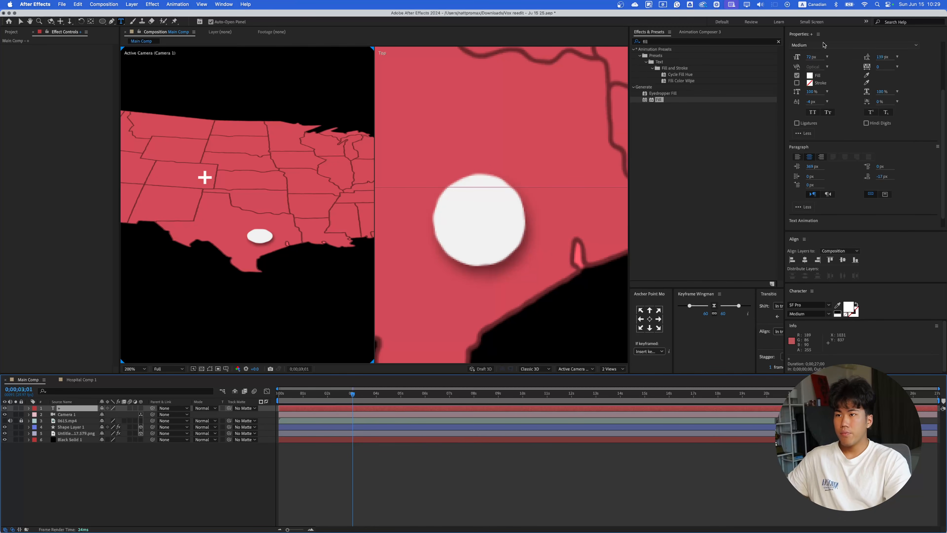
pyautogui.scroll(3, 837, 77)
pyautogui.click(821, 113)
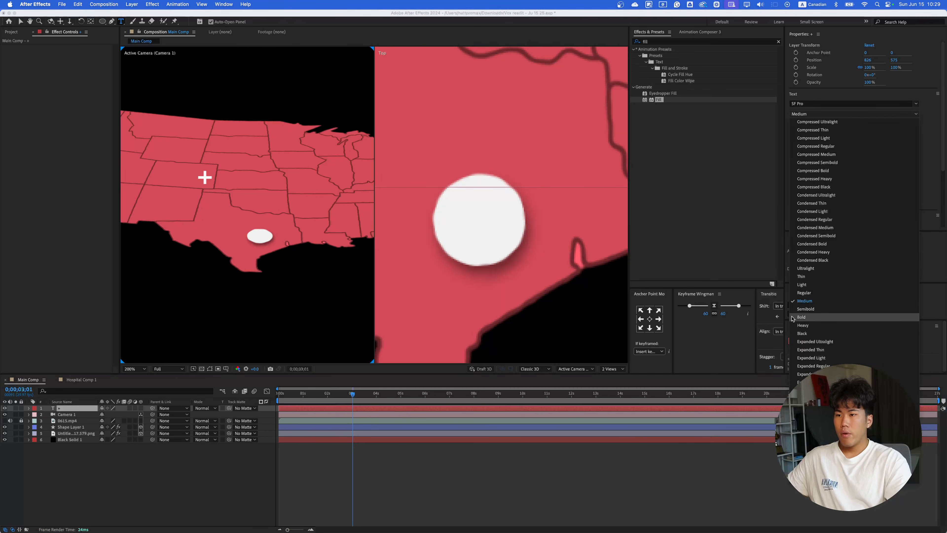
pyautogui.click(816, 320)
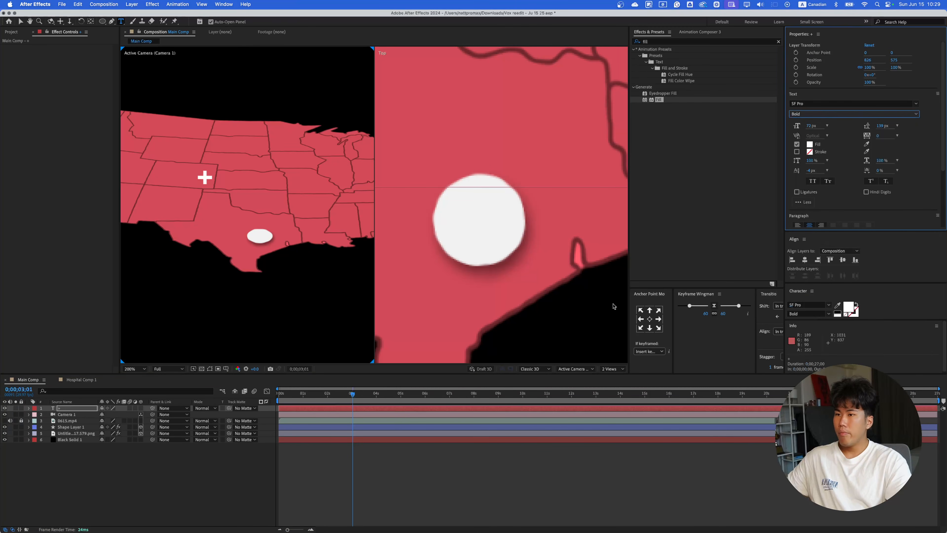
# - Change the plus text's fill to dark red 693032, sampled from the map's border lines
pyautogui.click(276, 500)
pyautogui.click(315, 409)
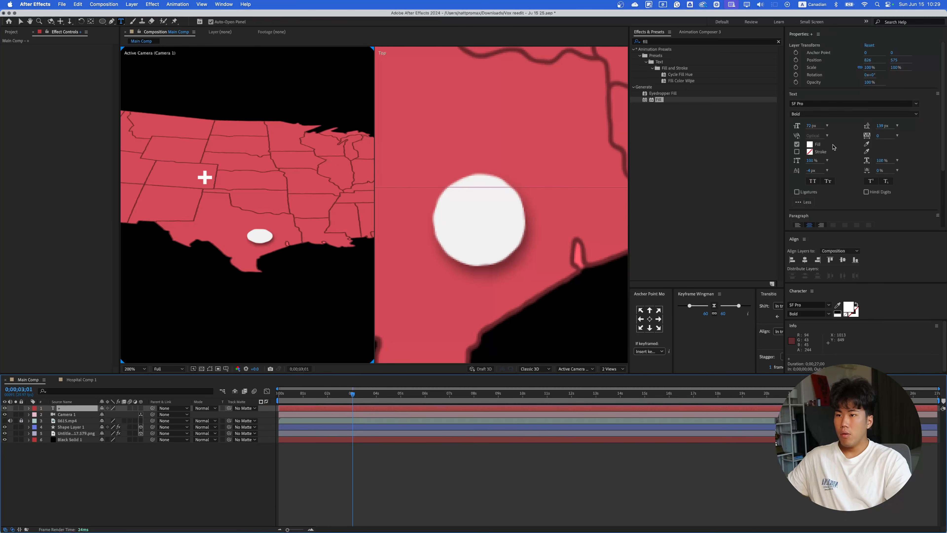
pyautogui.click(810, 145)
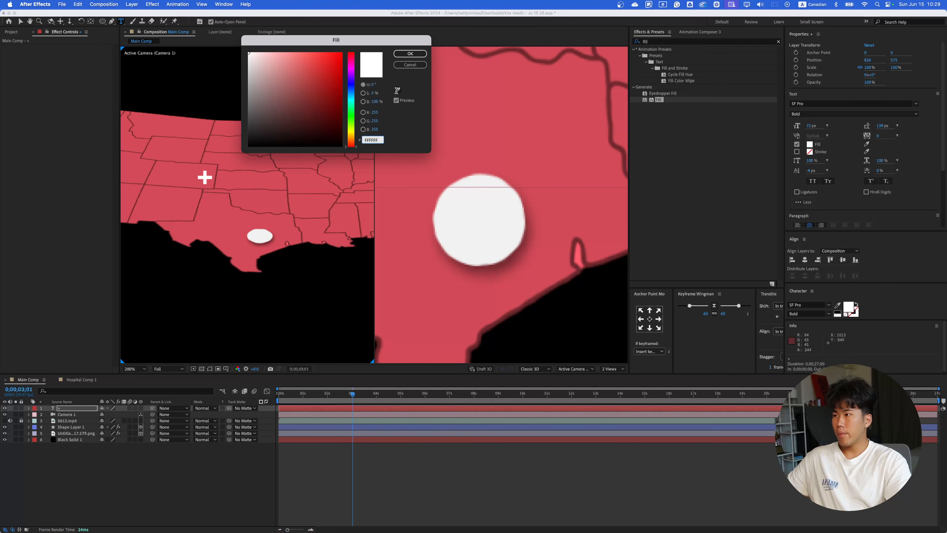
pyautogui.click(397, 91)
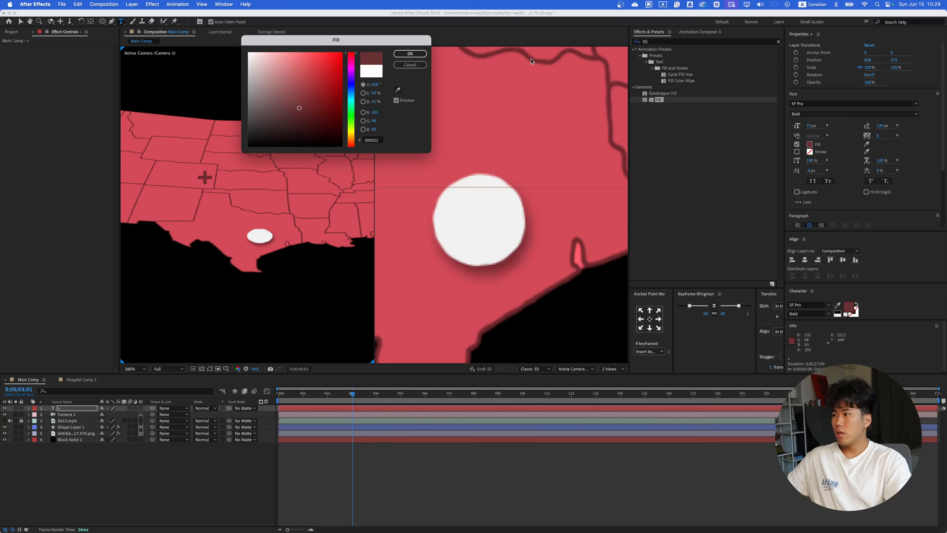
pyautogui.click(400, 56)
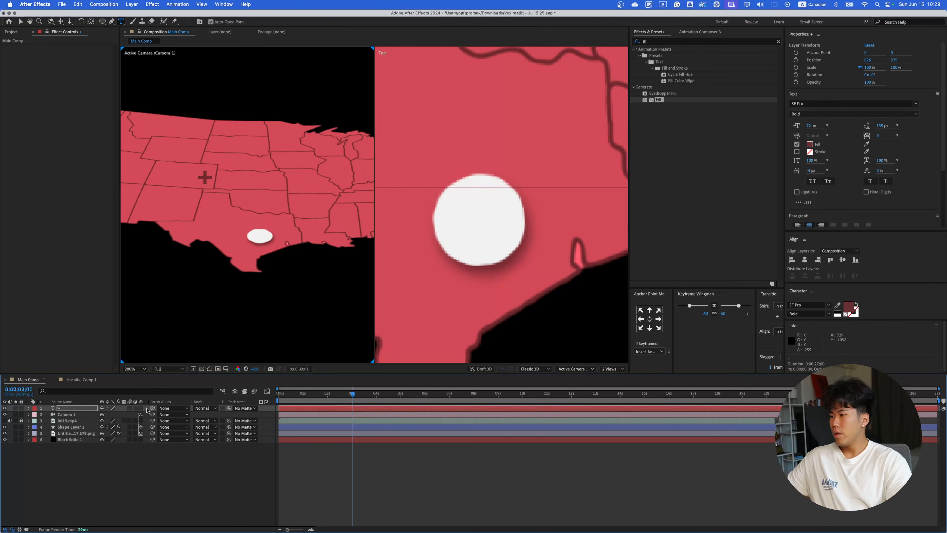
# - Center the plus layer's anchor point on the glyph and align the layer to the composition's center
pyautogui.click(651, 326)
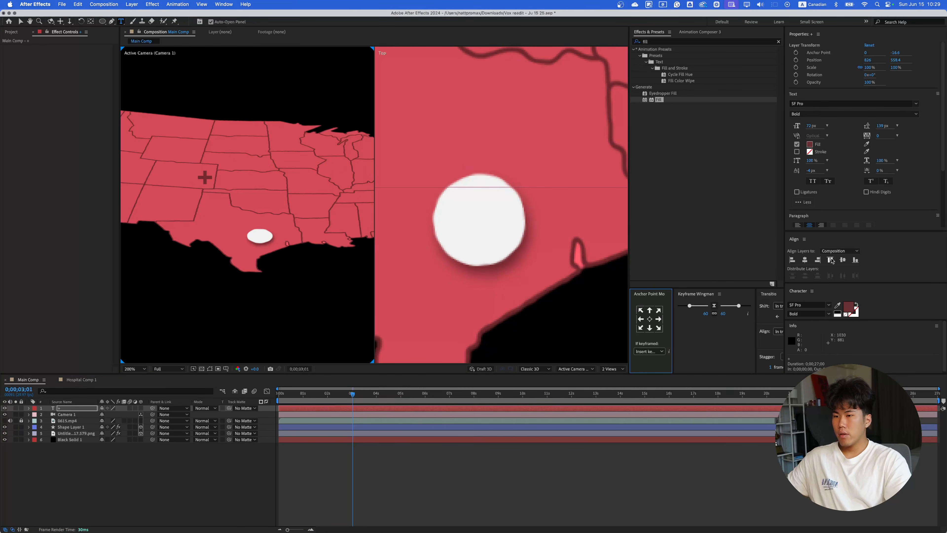
pyautogui.click(804, 260)
pyautogui.click(843, 260)
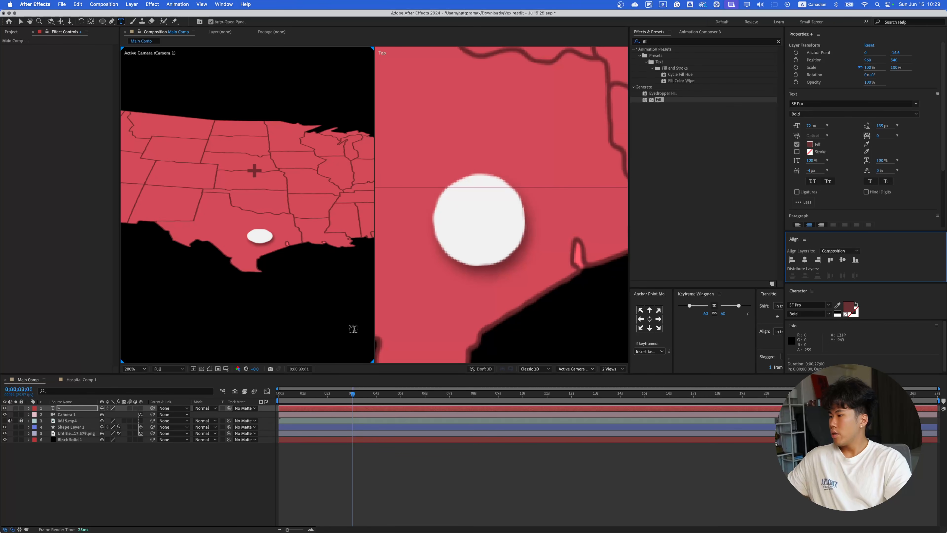
# - Make the plus text a 3D layer and set its X orientation to 270° so it lies flat on the map
pyautogui.click(141, 408)
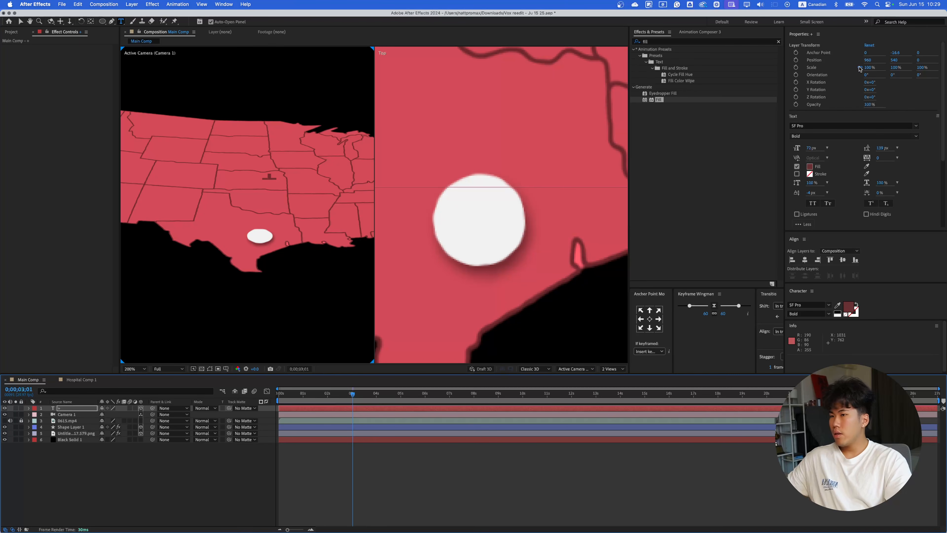
pyautogui.click(875, 75)
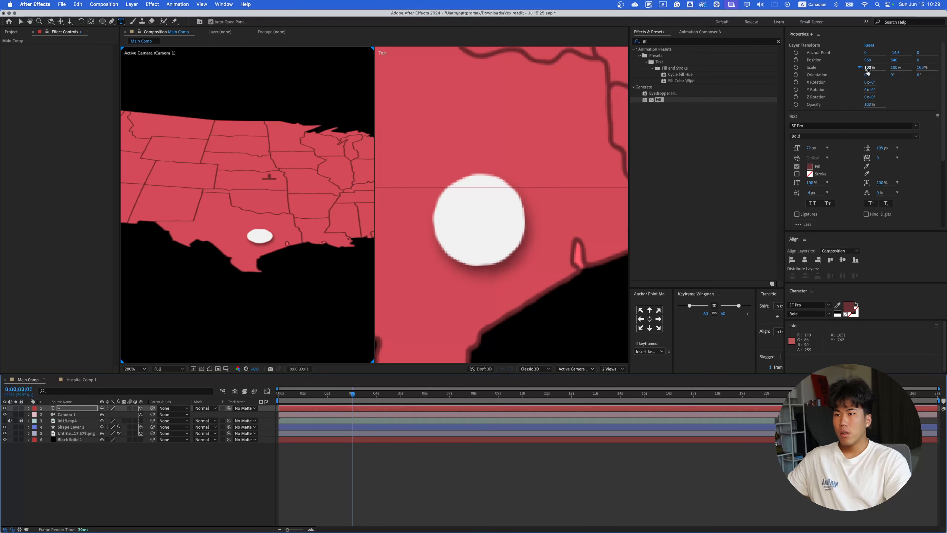
pyautogui.write('270')
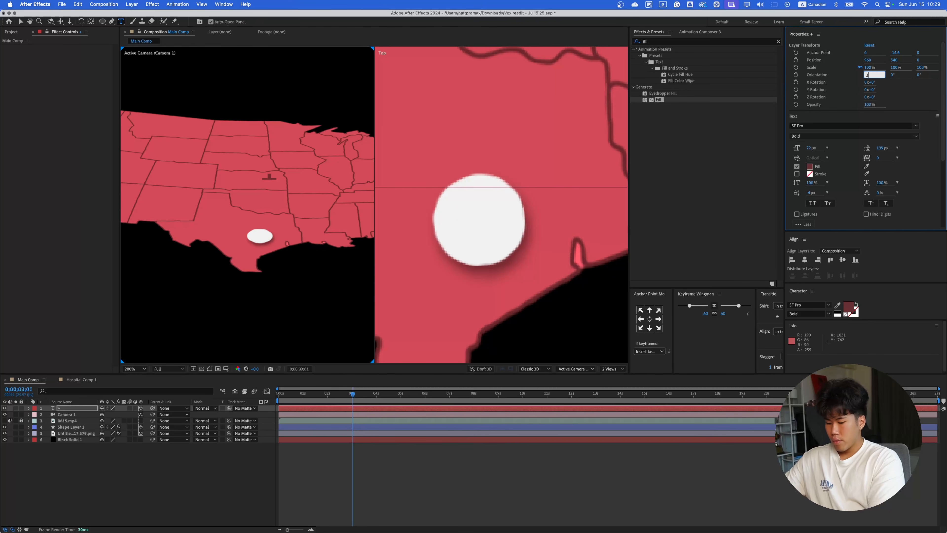
pyautogui.press('Return')
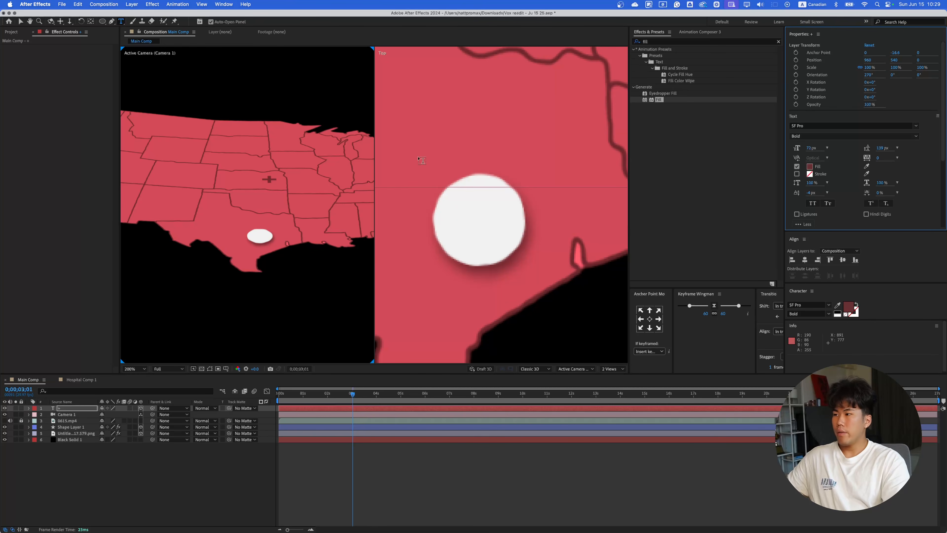
# - Switch the composition viewer to four views, keeping the map layer at its original position
pyautogui.scroll(-5, 506, 181)
pyautogui.press('v')
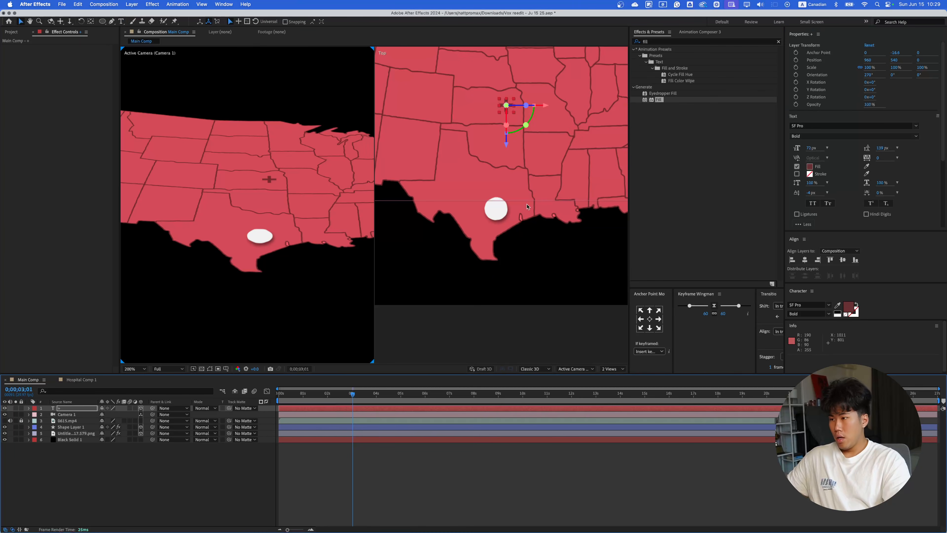
pyautogui.click(610, 345)
pyautogui.click(623, 368)
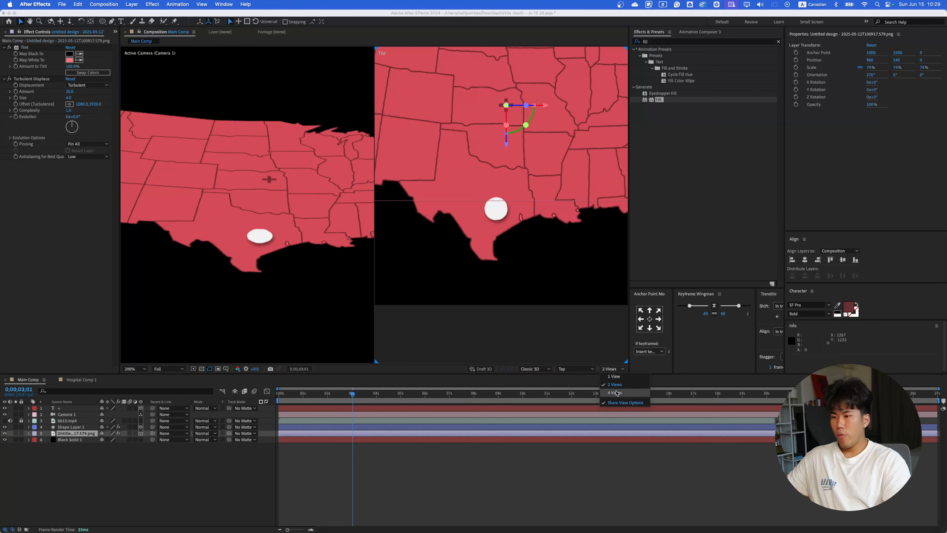
pyautogui.click(615, 392)
pyautogui.scroll(4, 250, 265)
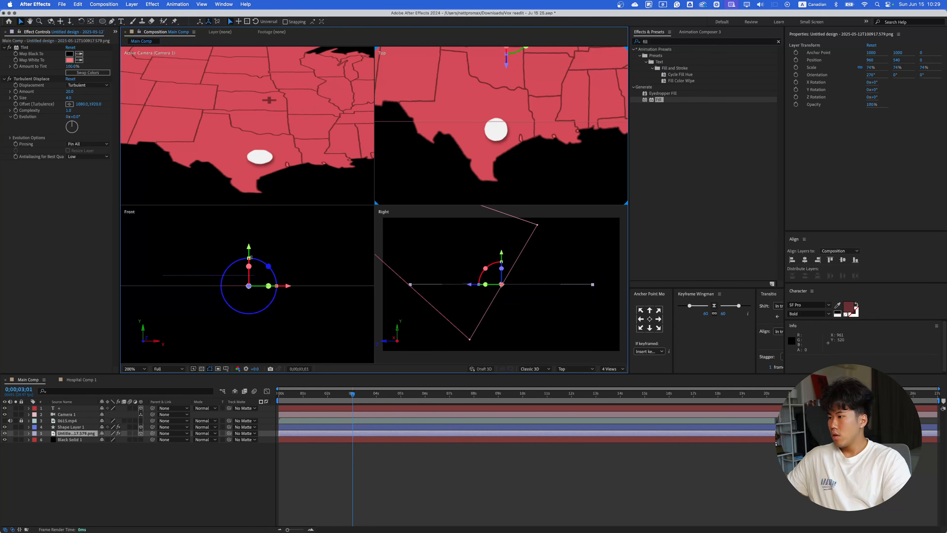
pyautogui.moveTo(249, 248); pyautogui.dragTo(249, 235)
pyautogui.press('super+z')
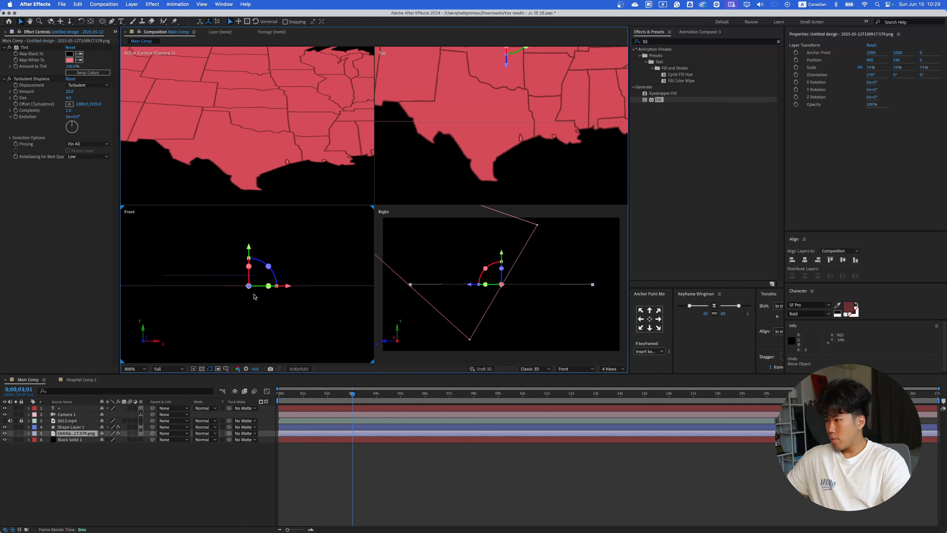
# - Reorder the plus text layer to sit directly above Shape Layer 1 and below 0615.mp4
pyautogui.click(77, 427)
pyautogui.click(75, 421)
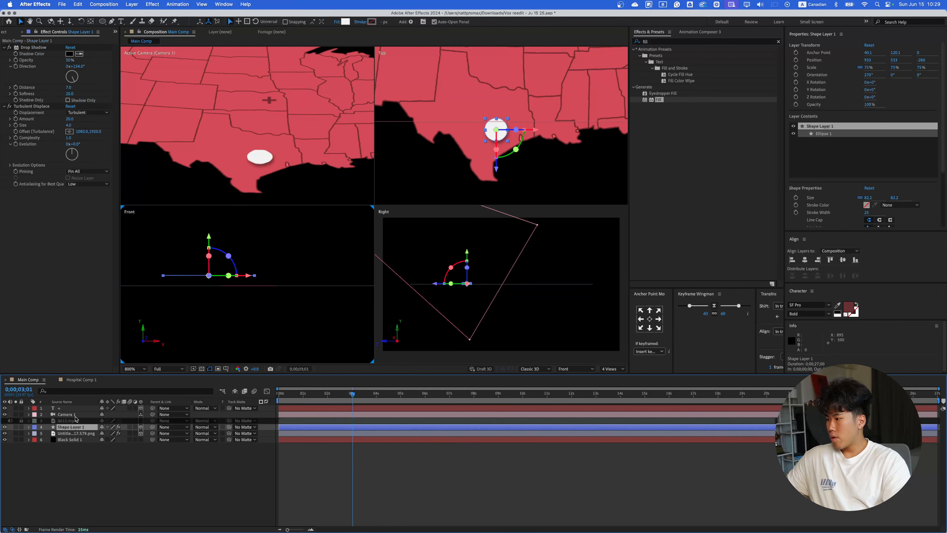
pyautogui.click(75, 414)
pyautogui.moveTo(75, 408); pyautogui.dragTo(76, 425)
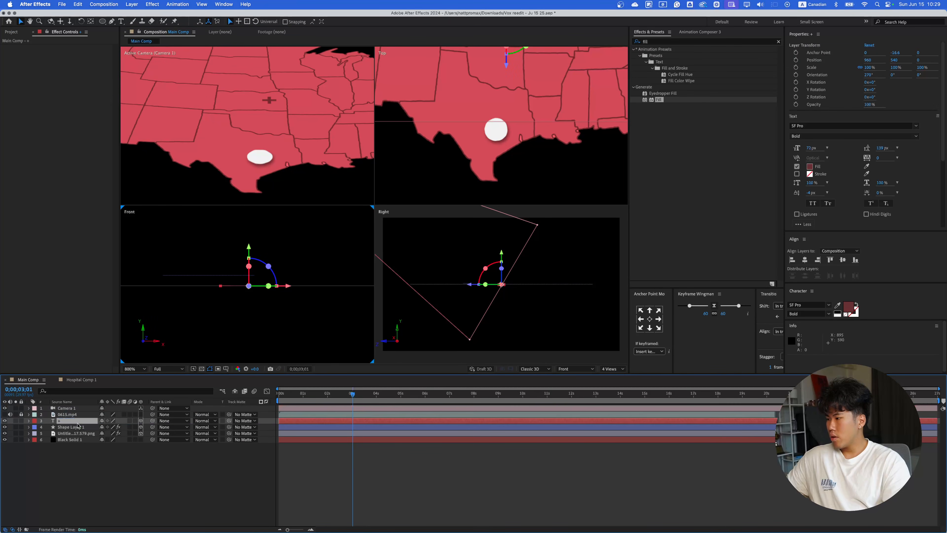
# - Raise the plus to Y position 532 and move it onto the white circle at X 937, Z -278
pyautogui.moveTo(249, 247); pyautogui.dragTo(246, 237)
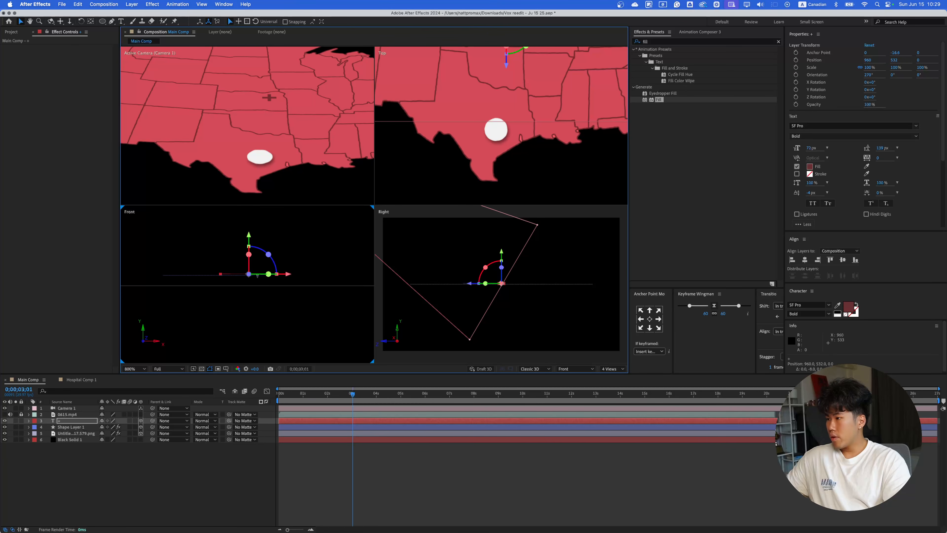
pyautogui.moveTo(285, 275); pyautogui.dragTo(252, 276)
pyautogui.moveTo(498, 71); pyautogui.dragTo(498, 134)
pyautogui.scroll(2, 504, 149)
pyautogui.scroll(2, 504, 149)
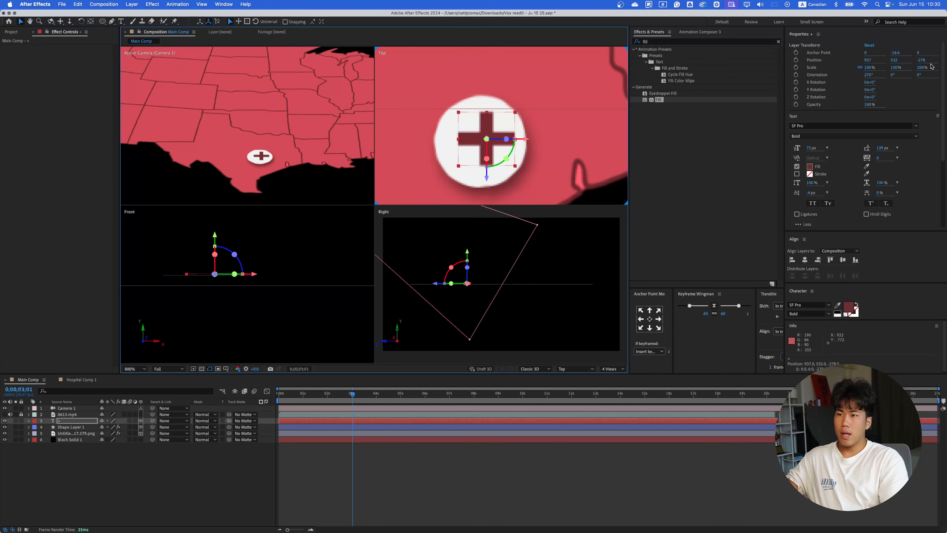
# - Match the plus layer's X position to Shape Layer 1 by setting it to 933
pyautogui.click(443, 138)
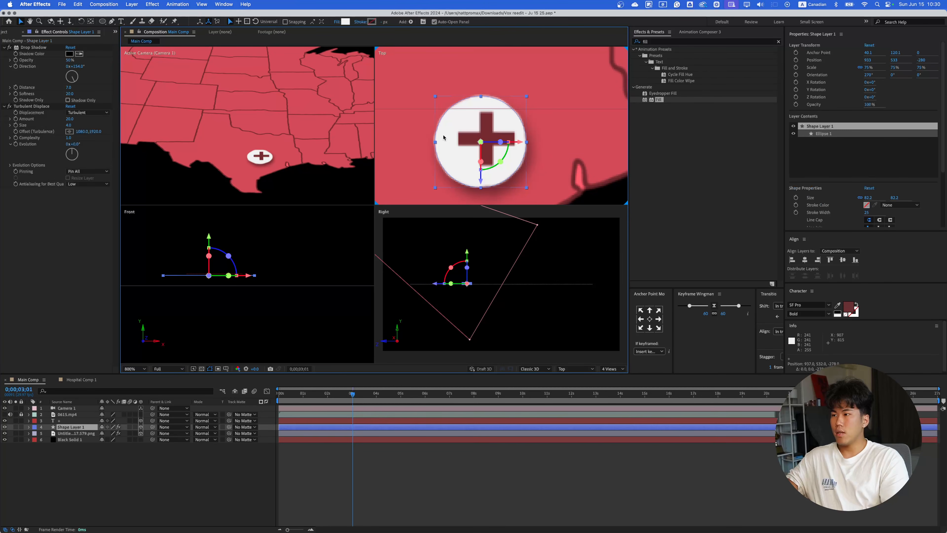
pyautogui.click(873, 61)
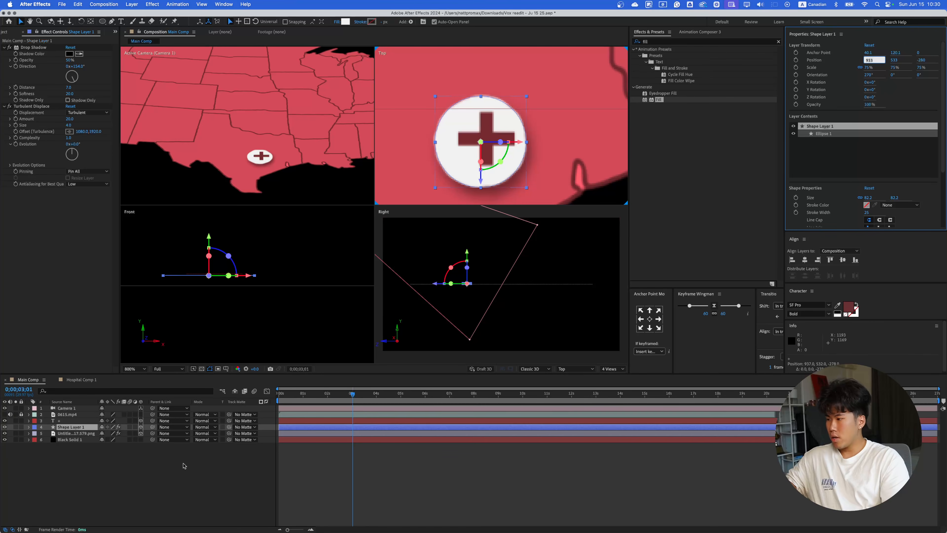
pyautogui.click(77, 421)
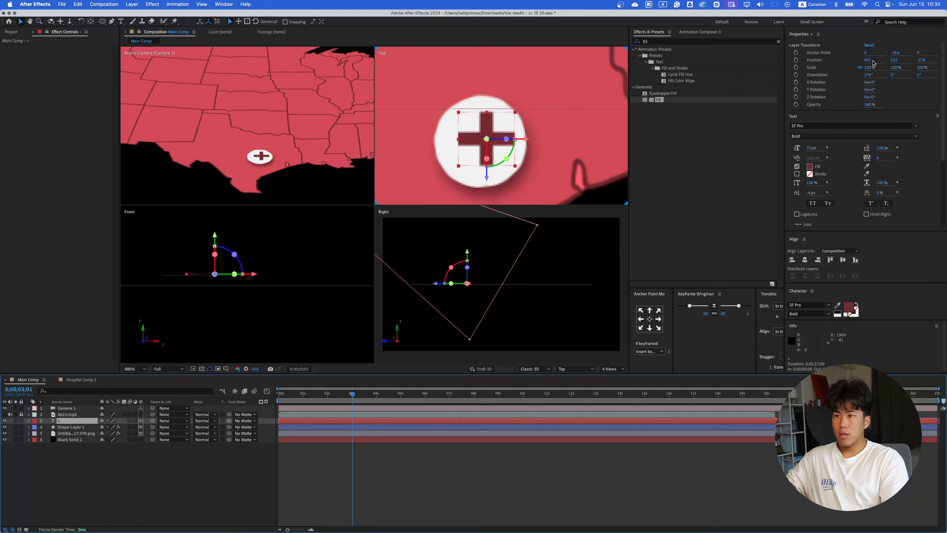
pyautogui.moveTo(869, 60); pyautogui.dragTo(868, 61)
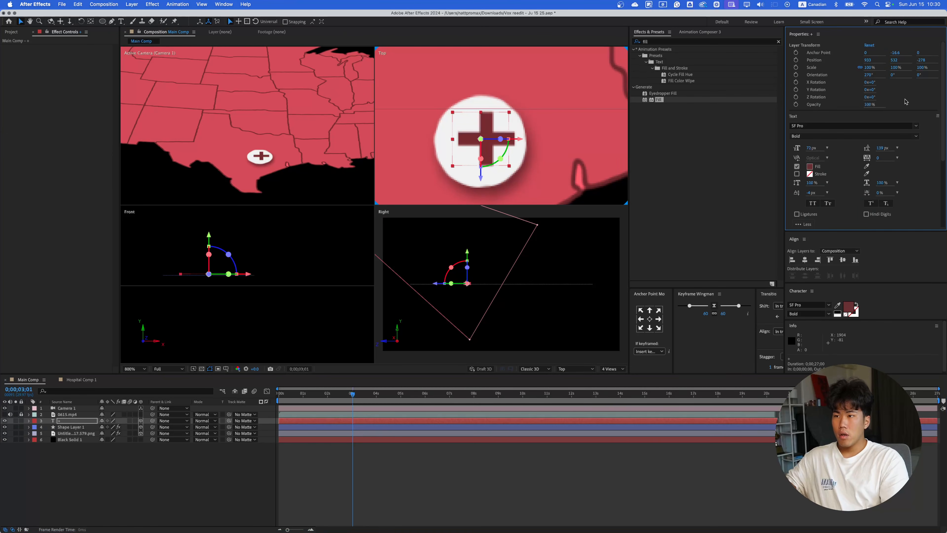
# - Match the plus layer's Z position to Shape Layer 1 by setting it to -280
pyautogui.click(72, 427)
pyautogui.click(928, 59)
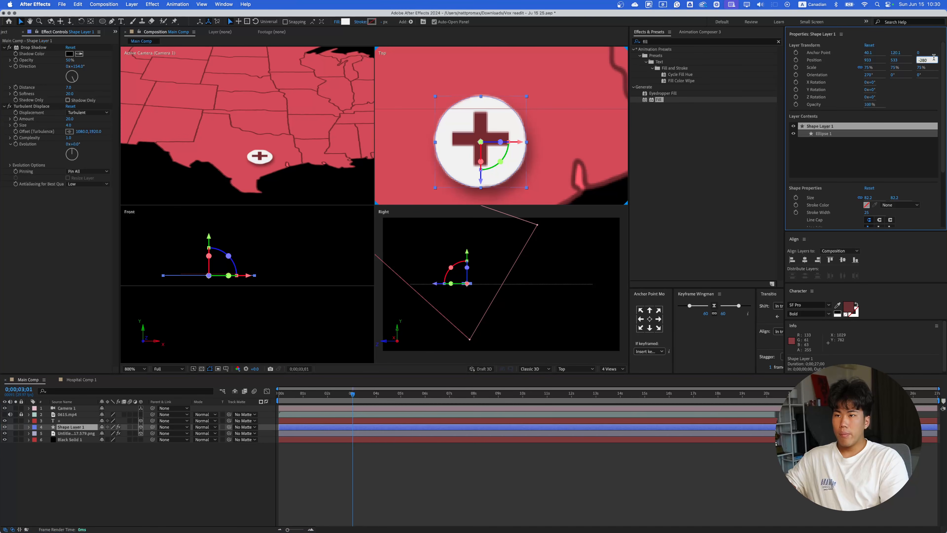
pyautogui.click(60, 421)
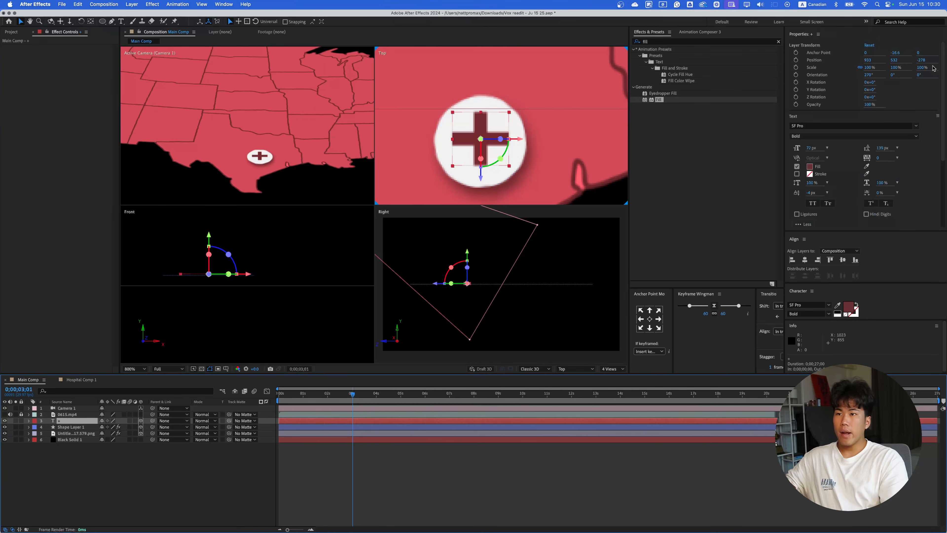
pyautogui.click(926, 61)
pyautogui.write('-280')
pyautogui.press('Return')
pyautogui.click(486, 239)
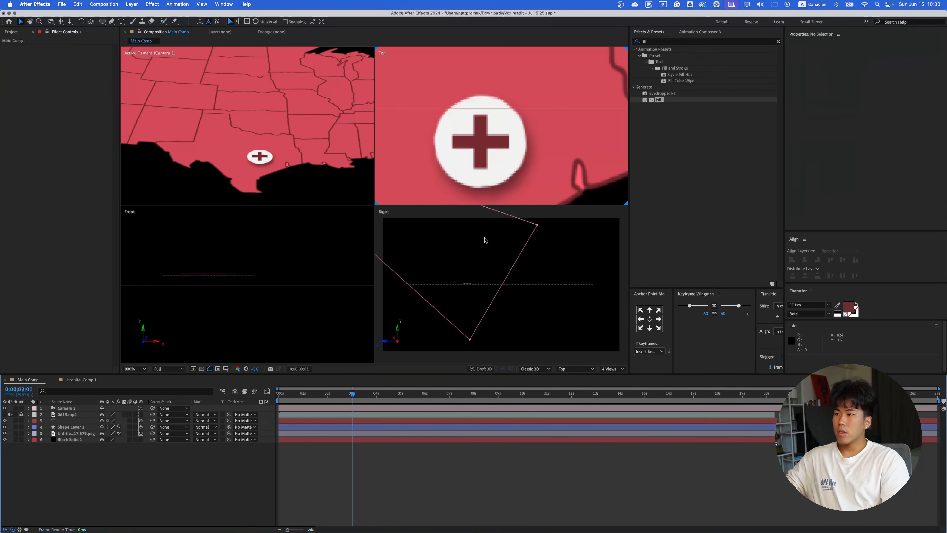
# - Copy the Turbulent Displace effect from Shape Layer 1 and paste it onto the plus text layer
pyautogui.scroll(-4, 258, 176)
pyautogui.scroll(1, 500, 126)
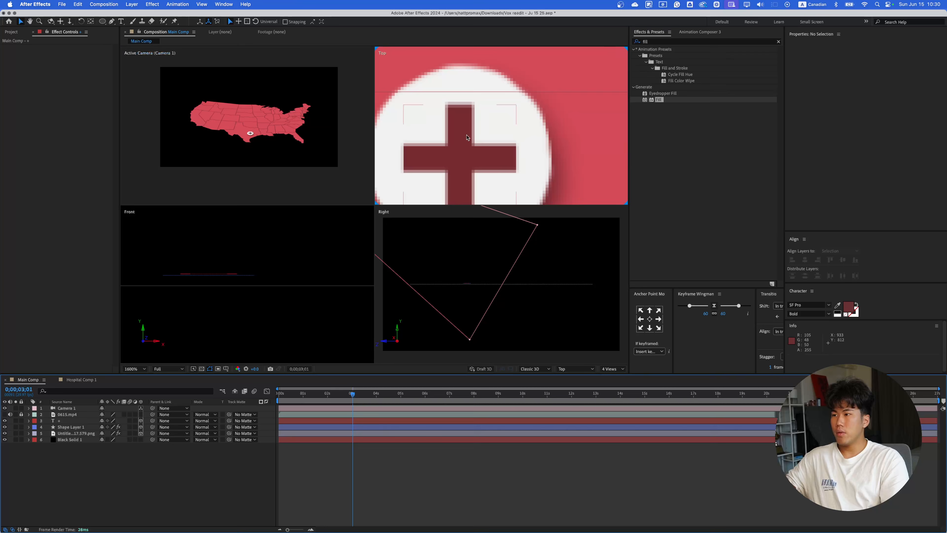
pyautogui.click(466, 153)
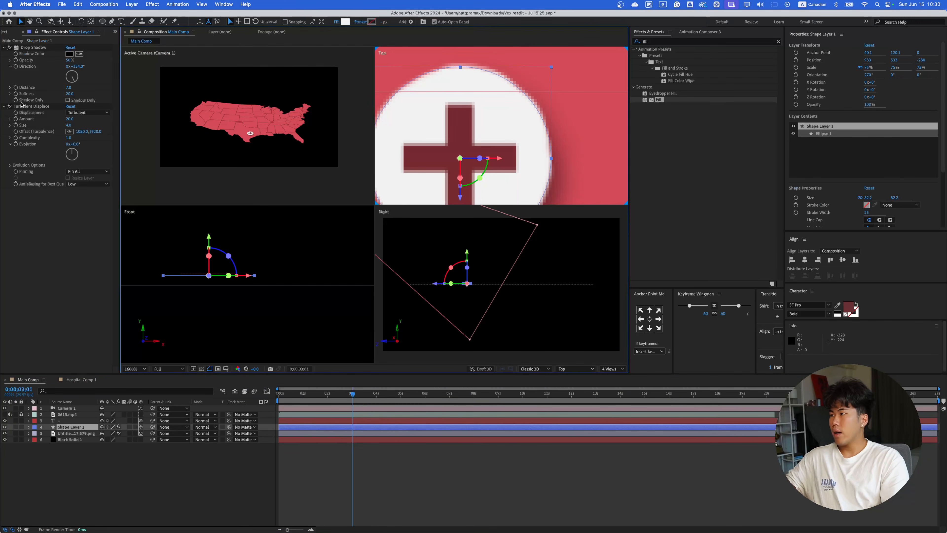
pyautogui.click(27, 107)
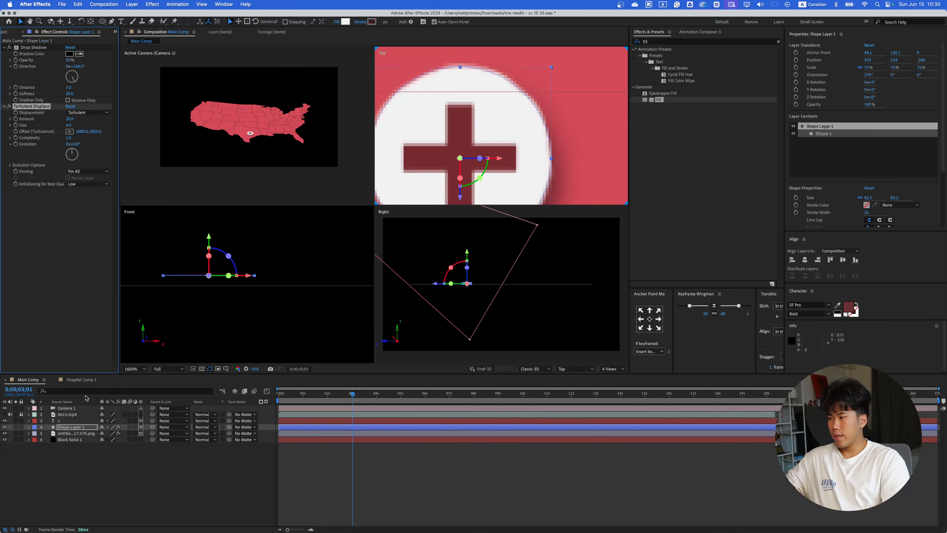
pyautogui.click(78, 421)
pyautogui.press('super+v')
pyautogui.scroll(-1, 482, 150)
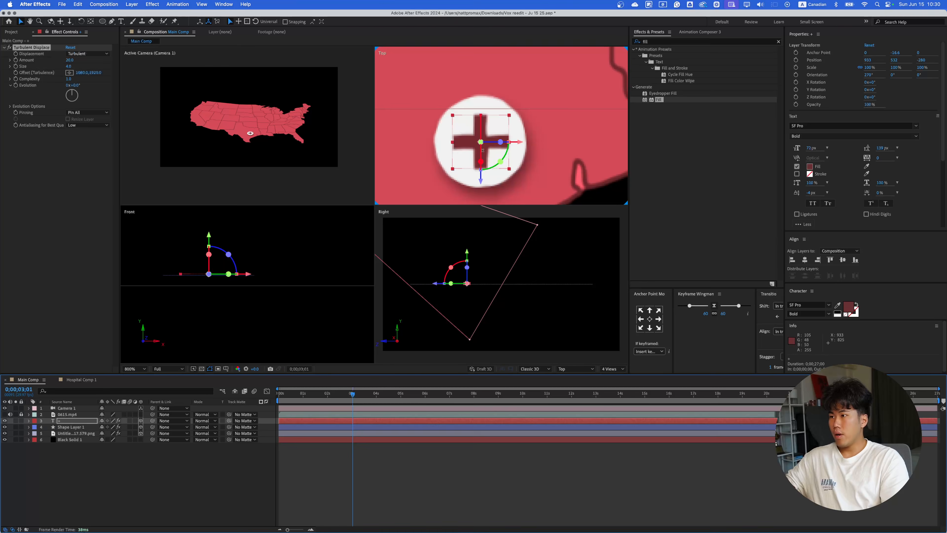
# - Preview the displaced plus on the map from the start, with the whole active camera view fitted in its pane
pyautogui.press('space')
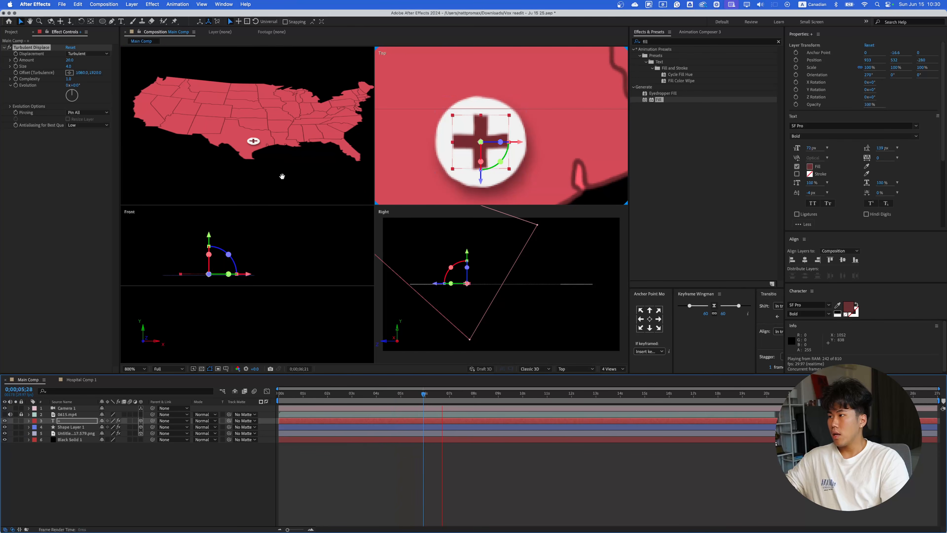
pyautogui.press('space')
pyautogui.moveTo(334, 394); pyautogui.dragTo(277, 395)
pyautogui.scroll(-3, 293, 171)
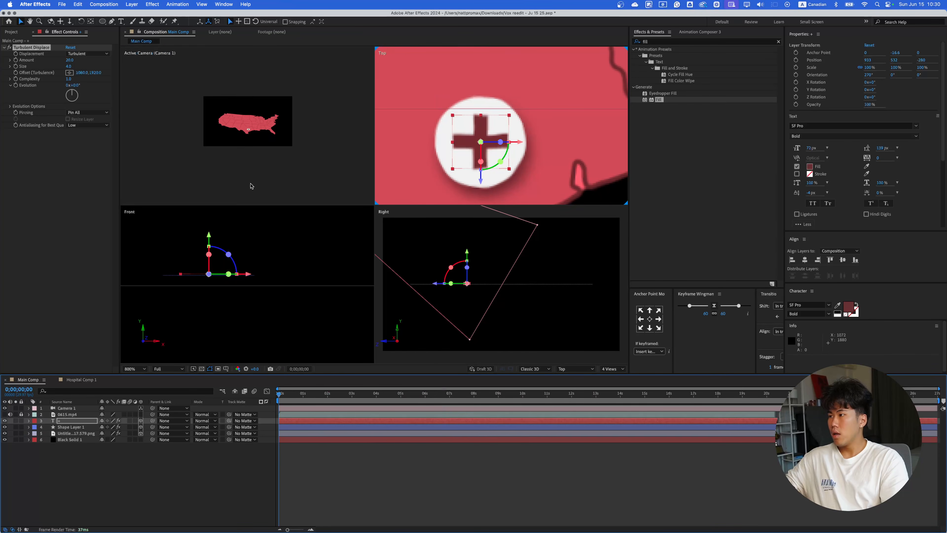
pyautogui.click(252, 185)
pyautogui.click(130, 368)
pyautogui.click(140, 391)
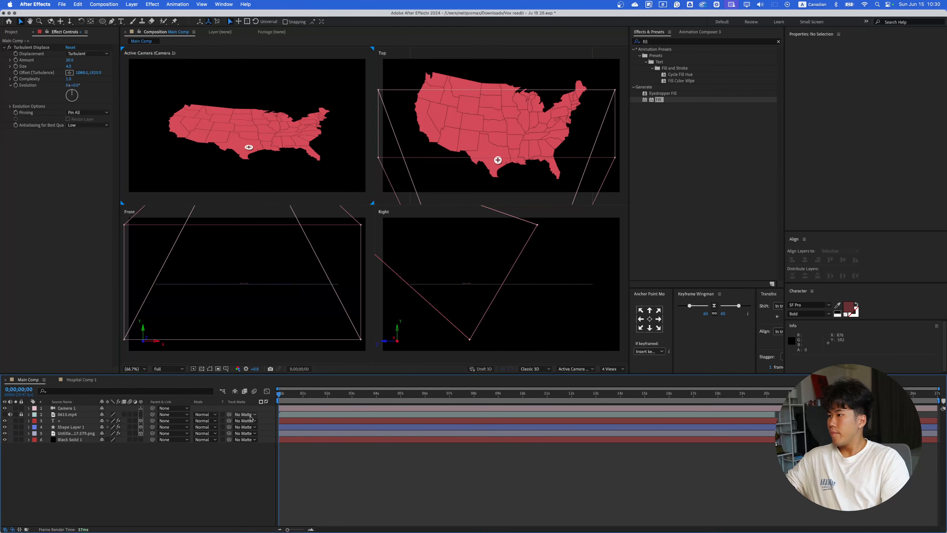
pyautogui.press('space')
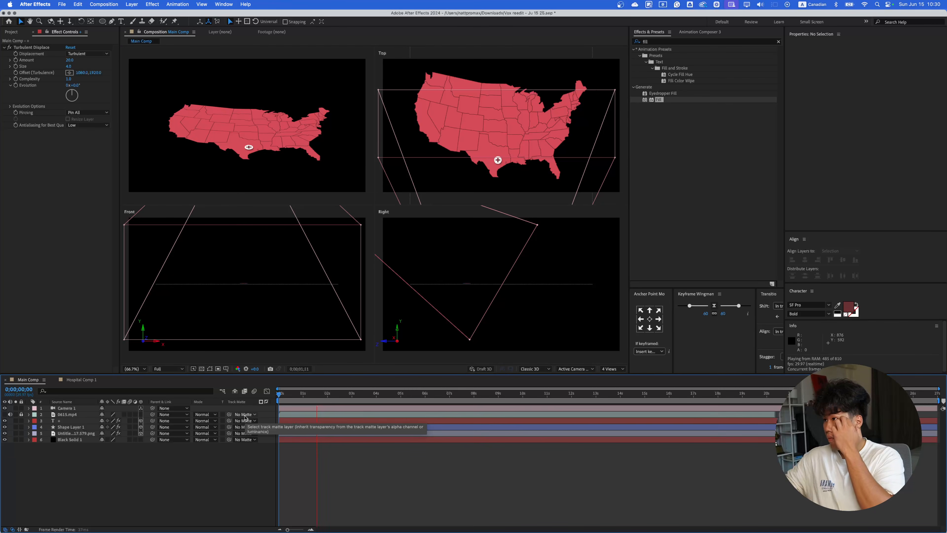
pyautogui.press('space')
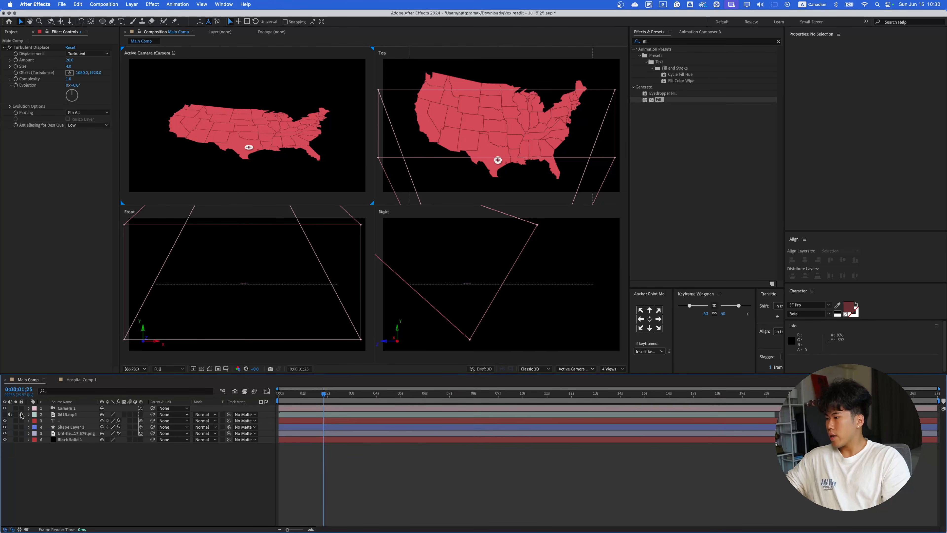
# - Move Camera 1 below 0615.mp4, show the reference video and advance to its medical center title at 0;00;03;12
pyautogui.moveTo(66, 408); pyautogui.dragTo(64, 418)
pyautogui.click(5, 409)
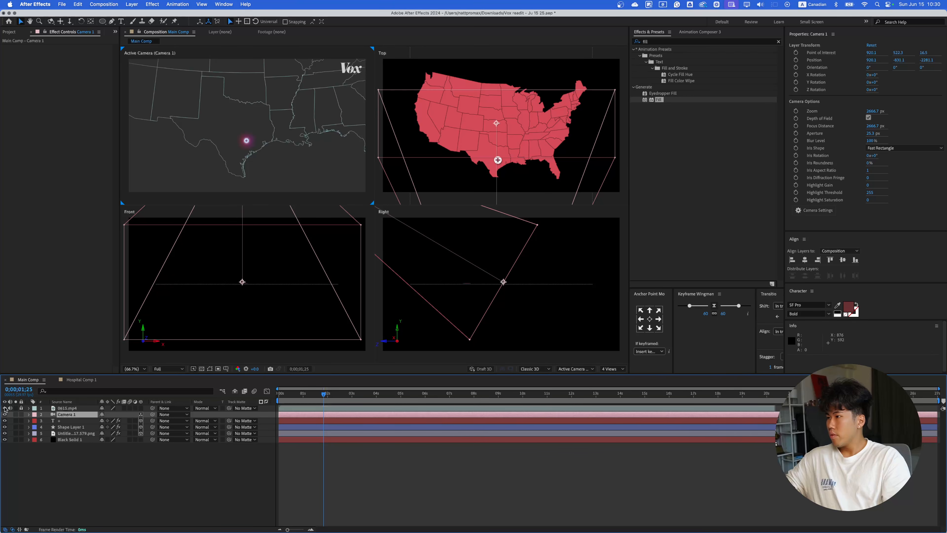
pyautogui.press('space')
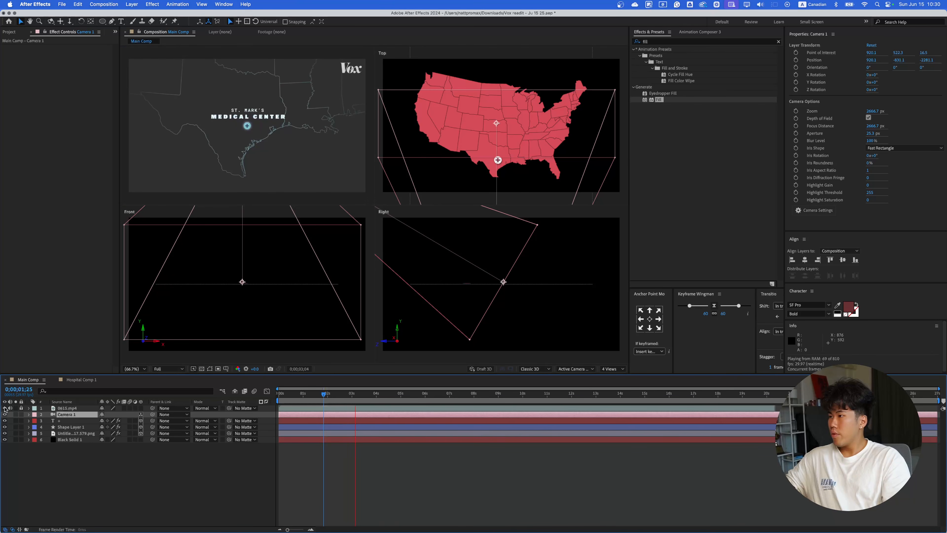
pyautogui.press('.')
pyautogui.press('.')
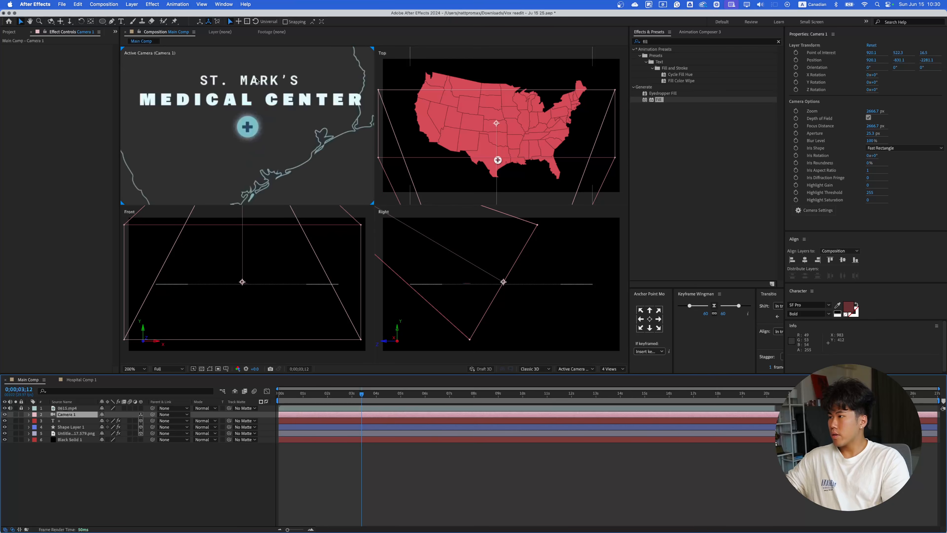
pyautogui.press(',')
pyautogui.press(',')
pyautogui.press(',')
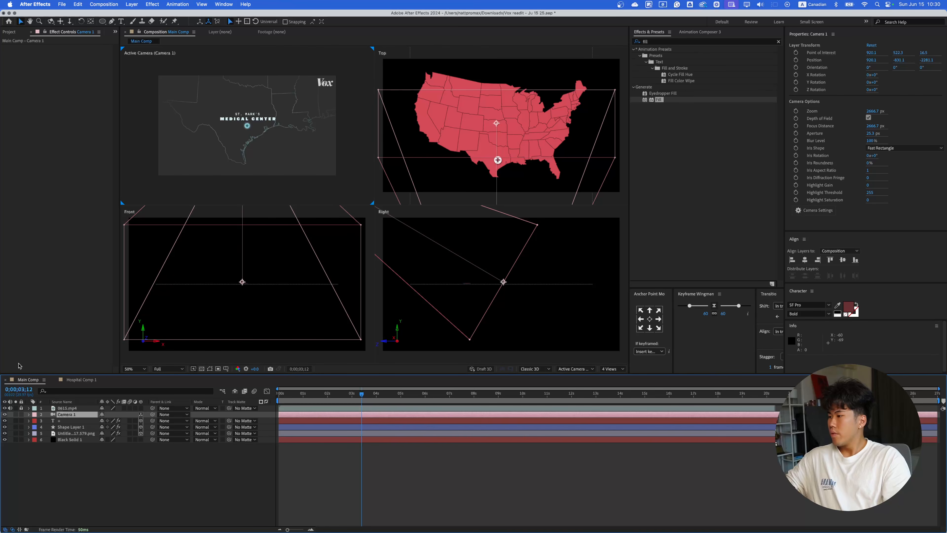
# - Hide 0615.mp4 and create a text layer reading "ST.Mark" over the middle of the map in the active camera view
pyautogui.click(5, 408)
pyautogui.press('F2')
pyautogui.press('.')
pyautogui.press('.')
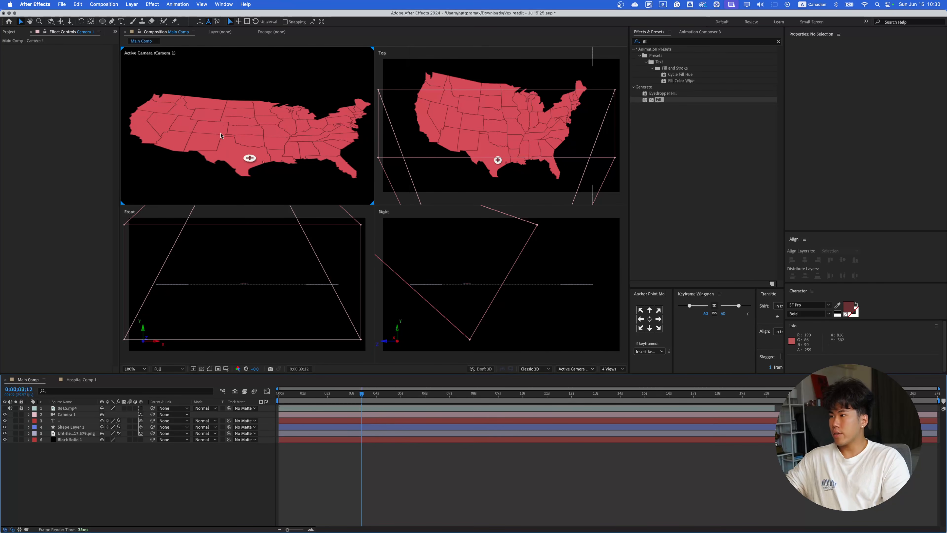
pyautogui.press('super+t')
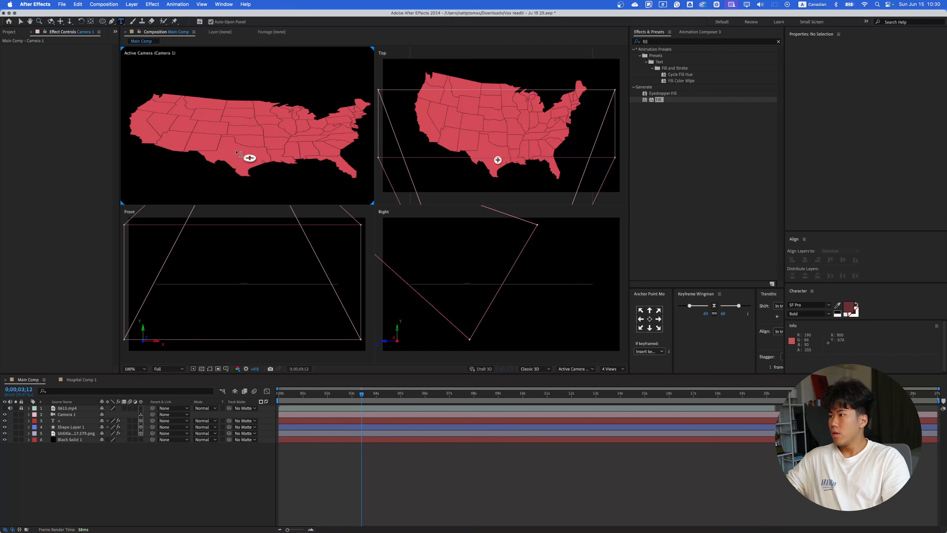
pyautogui.click(235, 127)
pyautogui.write('ST')
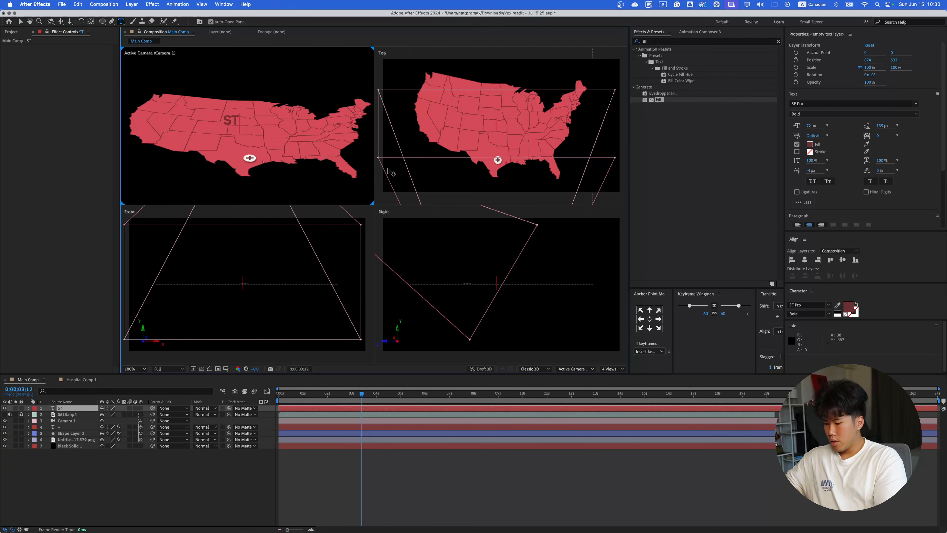
pyautogui.write('.Mark')
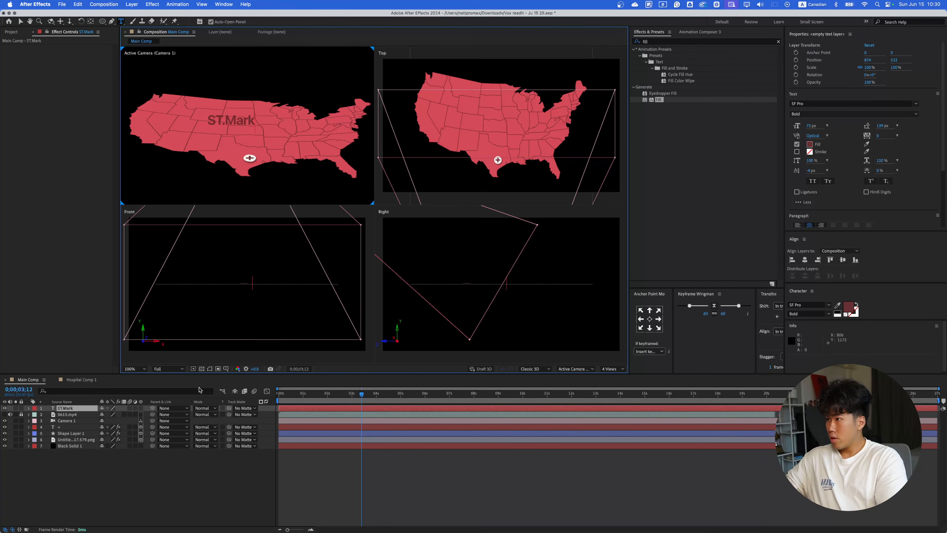
# - Correct the new text to "ST. MARK'S", comparing it with the reference title in 0615.mp4
pyautogui.click(5, 414)
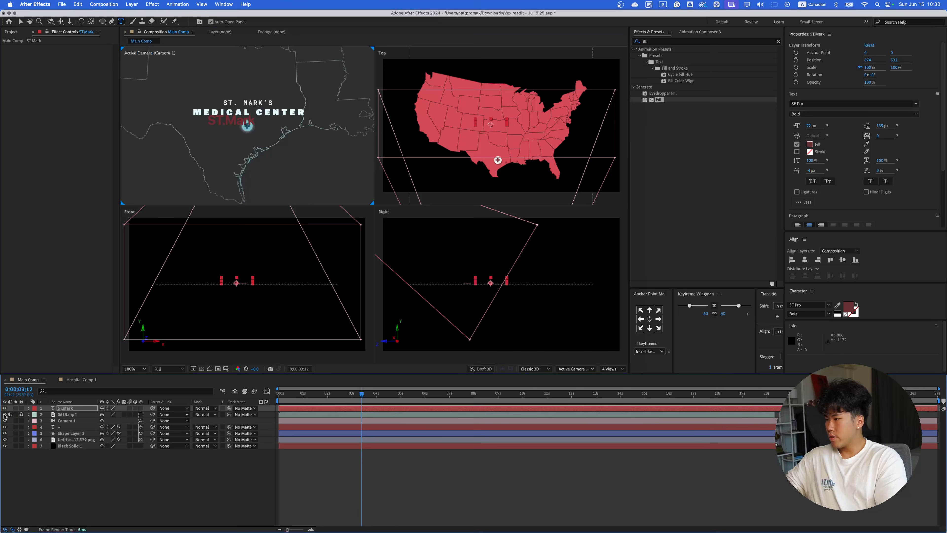
pyautogui.click(4, 415)
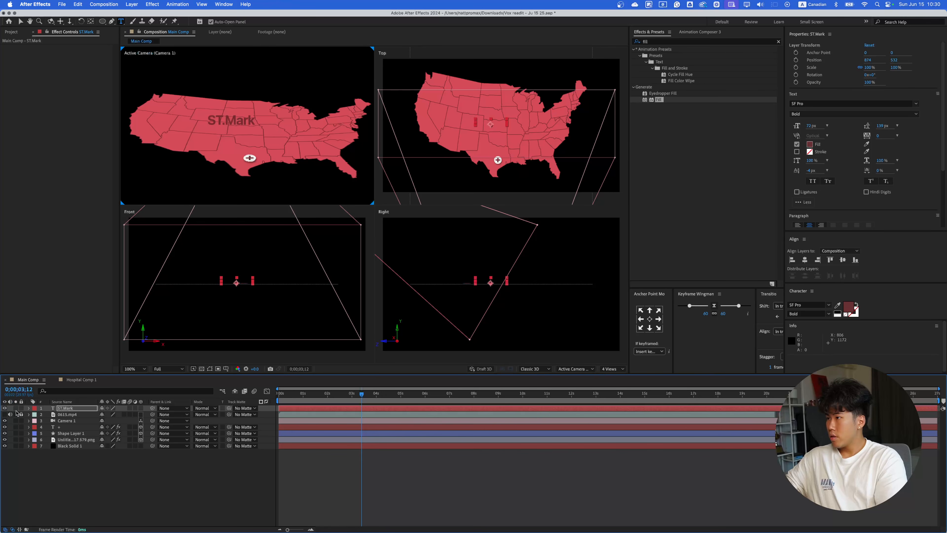
pyautogui.click(58, 409)
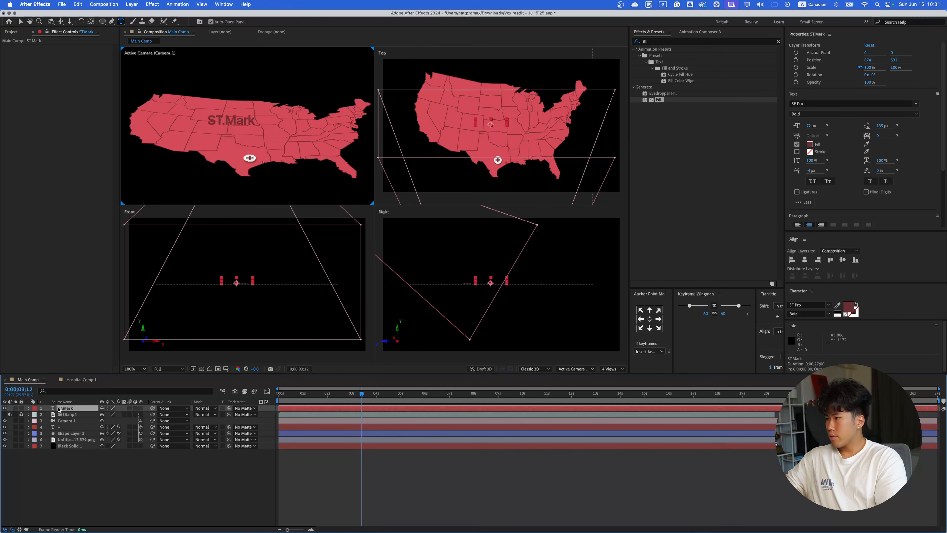
pyautogui.click(4, 414)
pyautogui.click(4, 415)
pyautogui.click(225, 120)
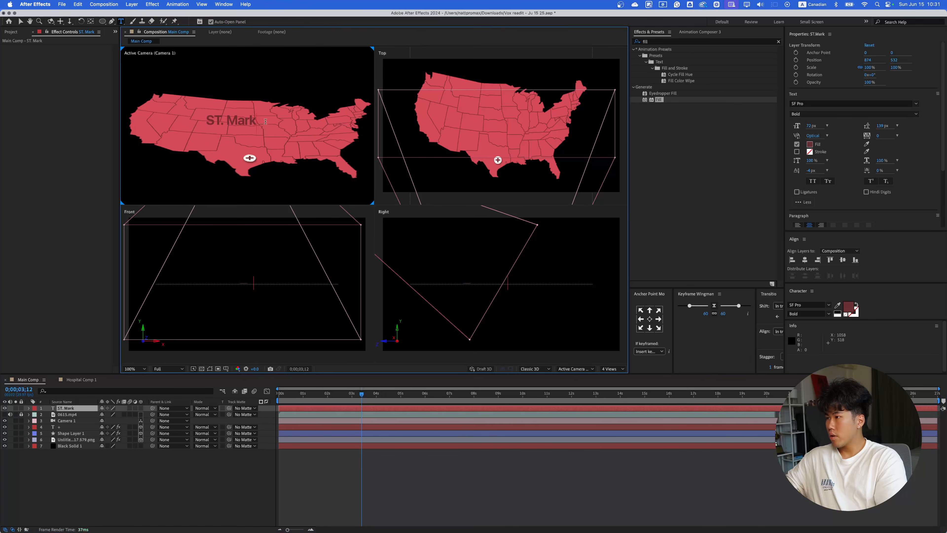
pyautogui.press('BackSpace')
pyautogui.press('BackSpace')
pyautogui.press('BackSpace')
pyautogui.write('AR')
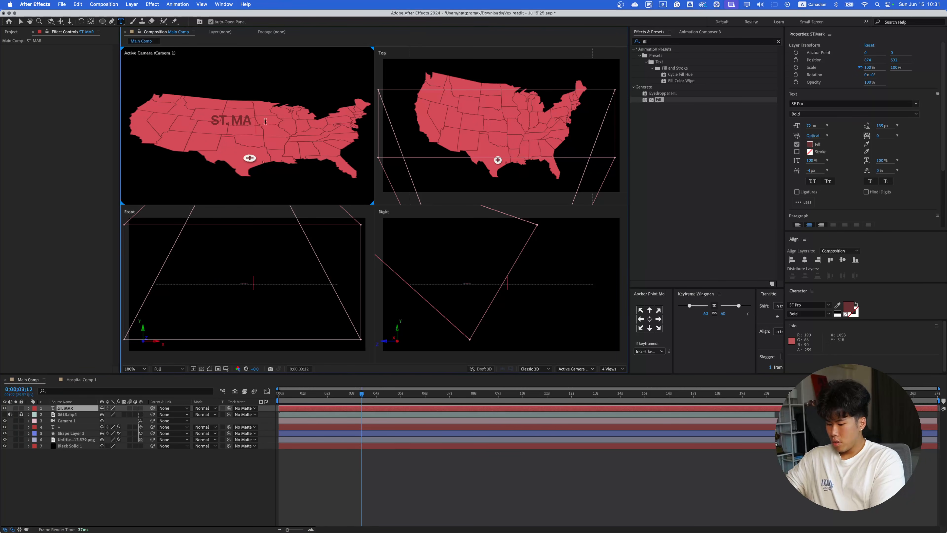
pyautogui.write("K's")
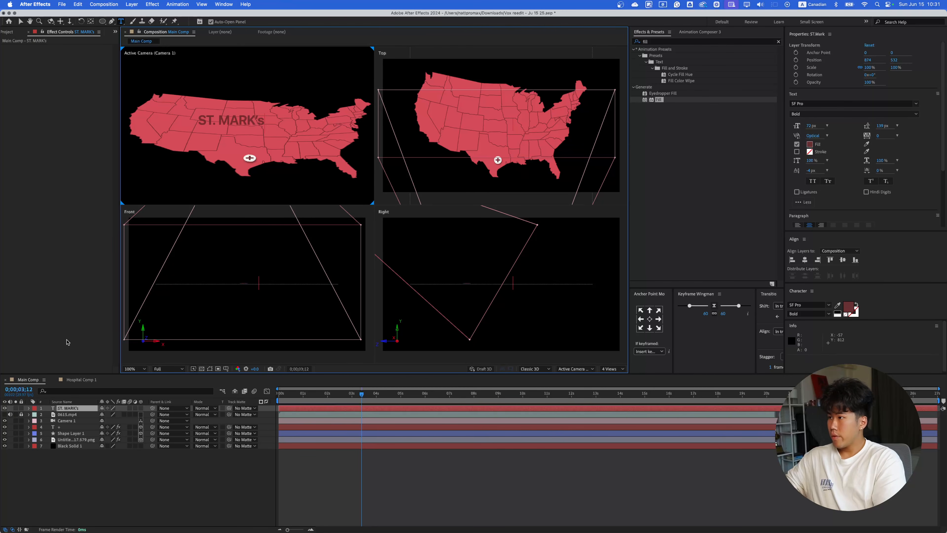
pyautogui.press('BackSpace')
pyautogui.write('S')
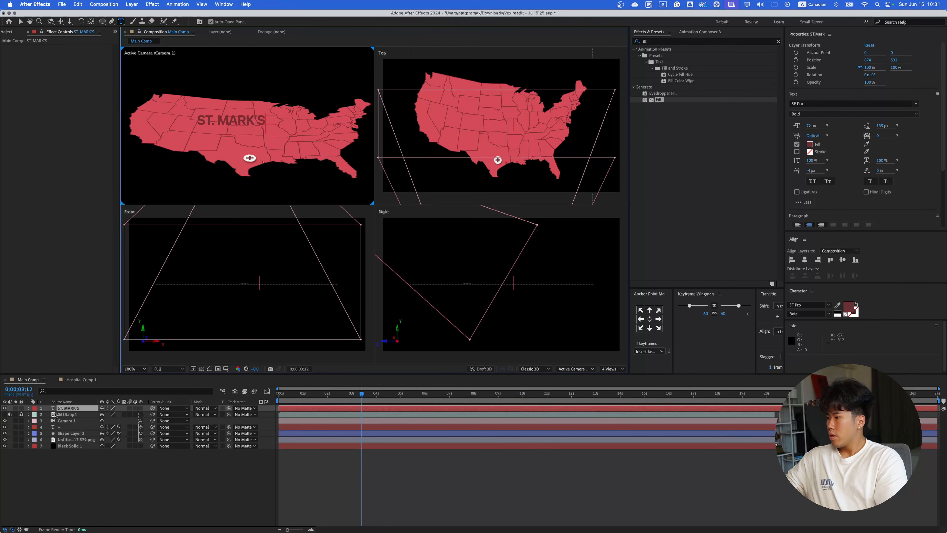
pyautogui.click(5, 414)
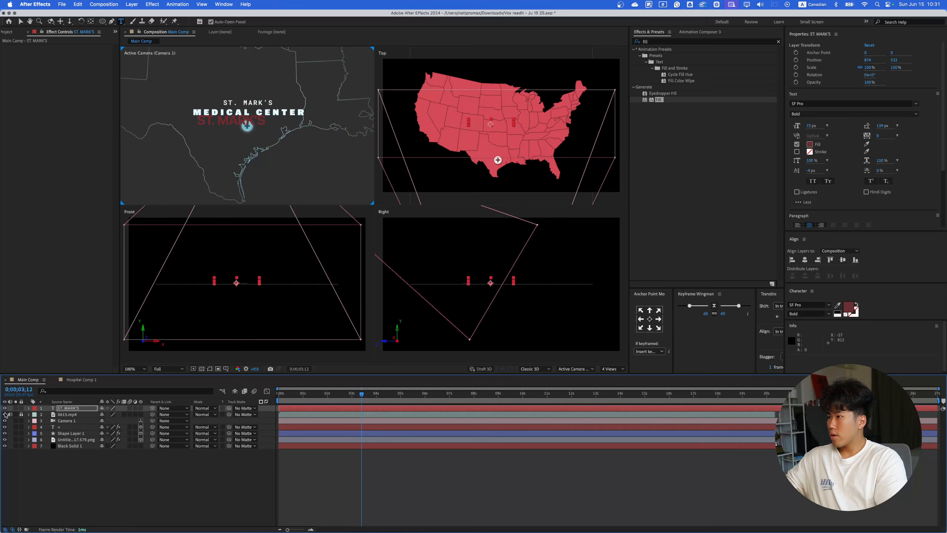
pyautogui.click(5, 414)
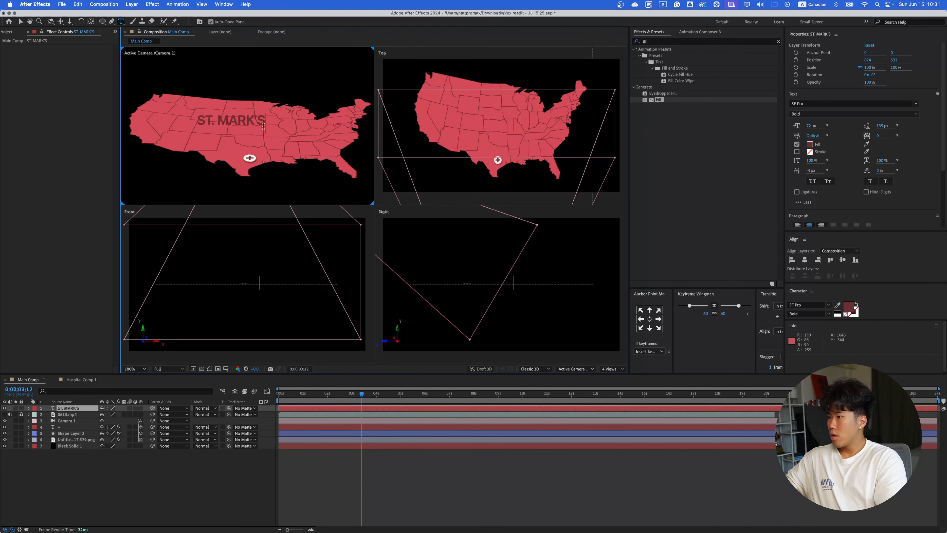
# - Center the ST. MARK'S layer's anchor point and align the layer horizontally and vertically to the composition's center
pyautogui.click(76, 409)
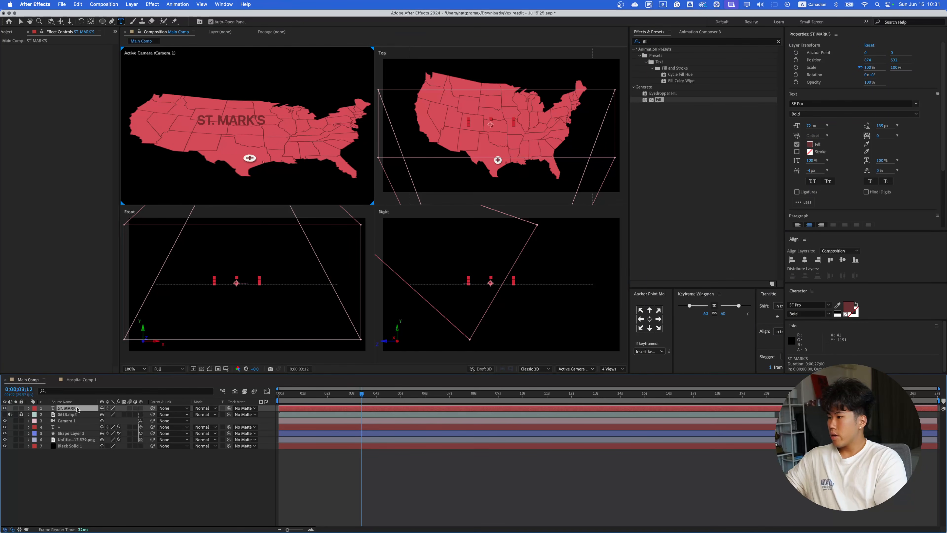
pyautogui.click(651, 328)
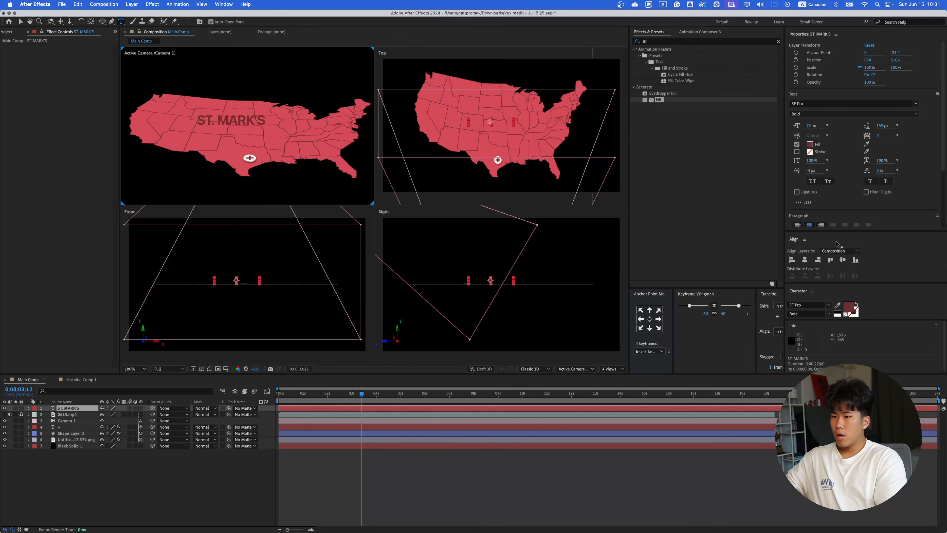
pyautogui.click(805, 260)
pyautogui.click(843, 259)
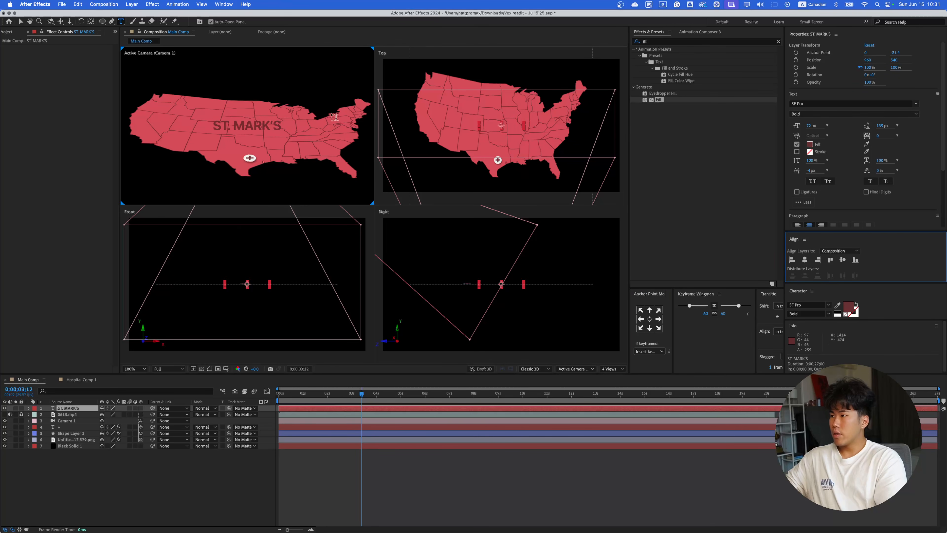
# - Add a second line reading "MEDICAL CENTRE" beneath ST. MARK'S in the same text layer
pyautogui.click(280, 126)
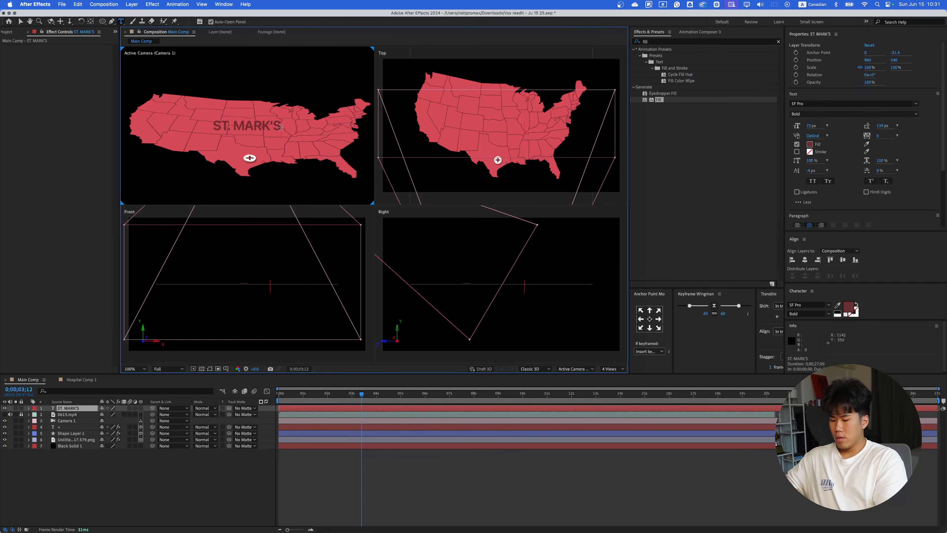
pyautogui.press('Return')
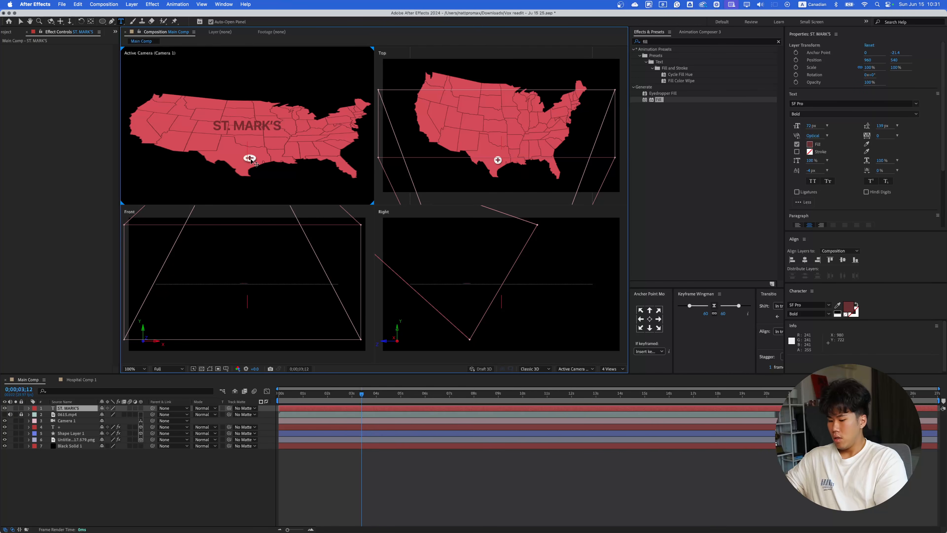
pyautogui.write('MEDICAL CEN')
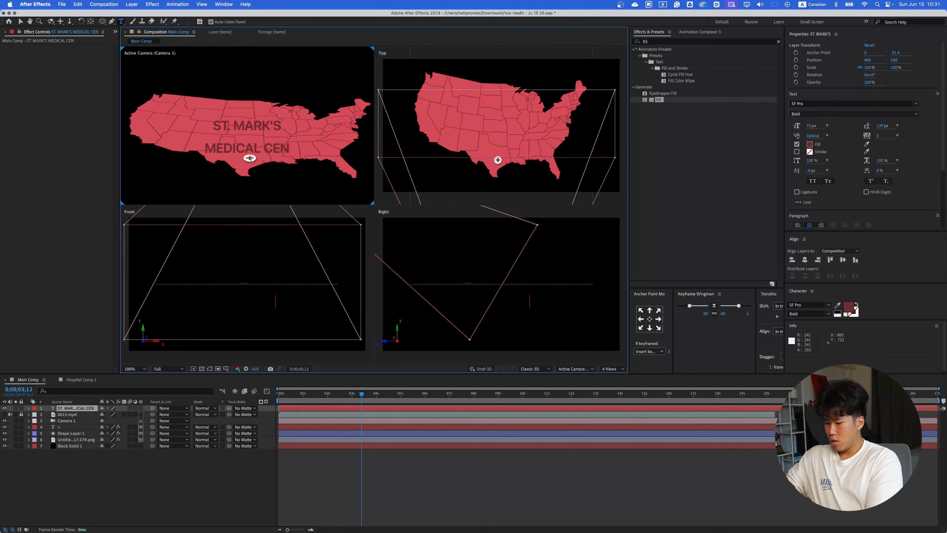
pyautogui.write('TRE')
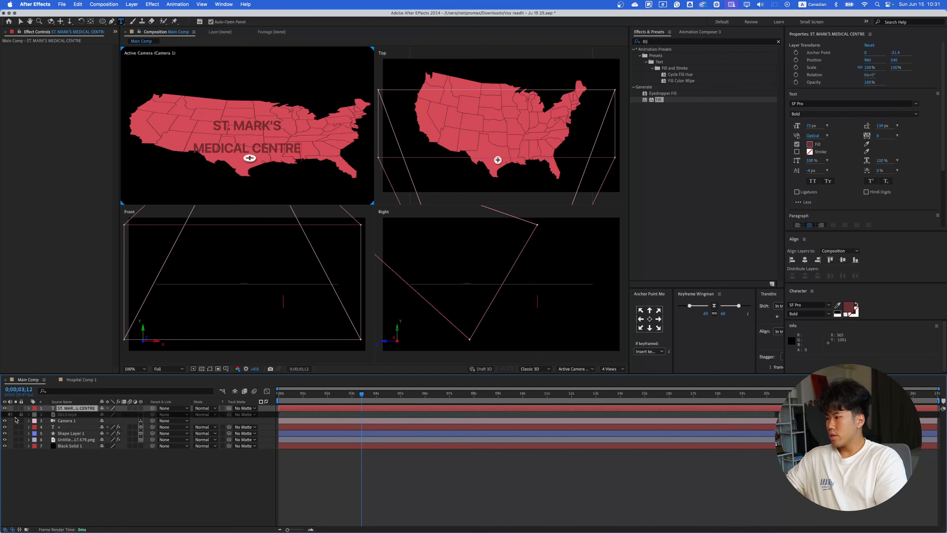
# - Correct the second line's last word to "CENTER", briefly showing 0615.mp4 to compare the spelling with the reference title
pyautogui.click(4, 415)
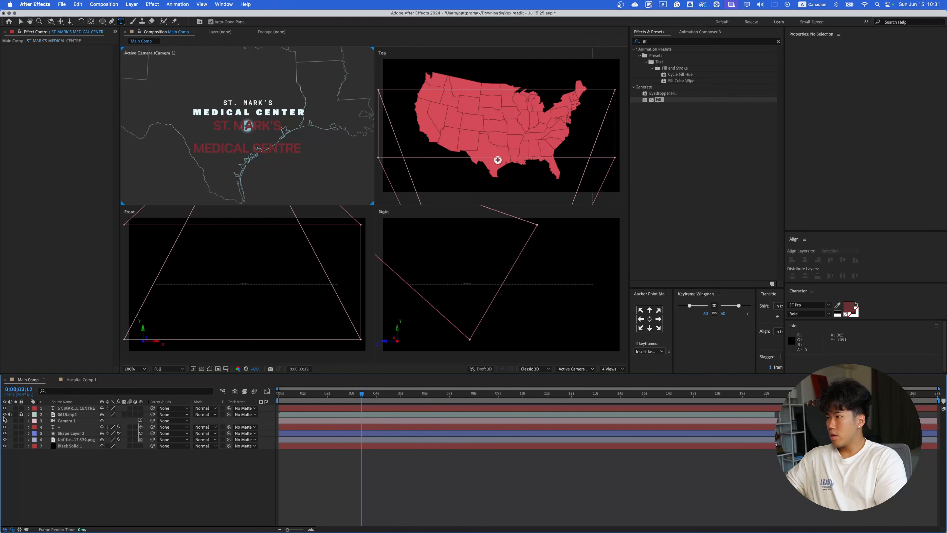
pyautogui.click(5, 415)
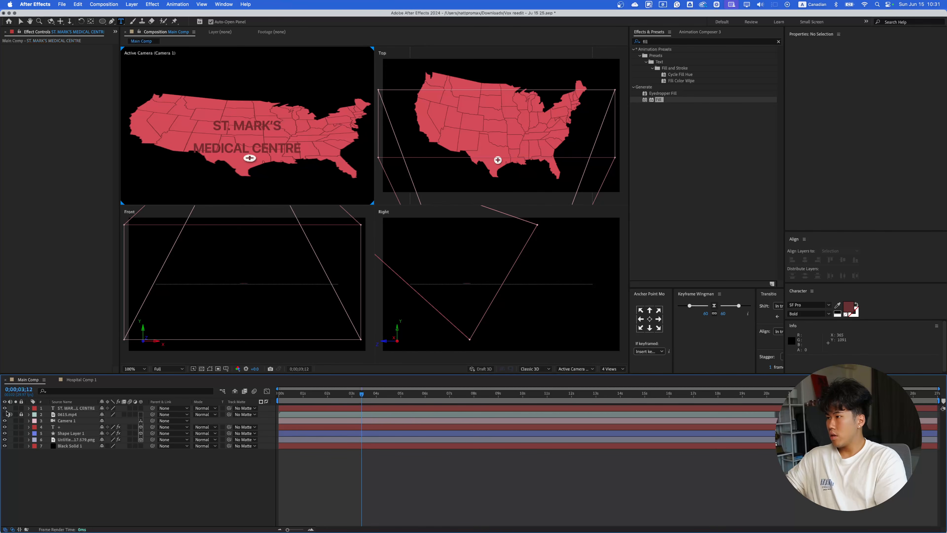
pyautogui.click(298, 150)
pyautogui.press('BackSpace')
pyautogui.press('BackSpace')
pyautogui.write('ER')
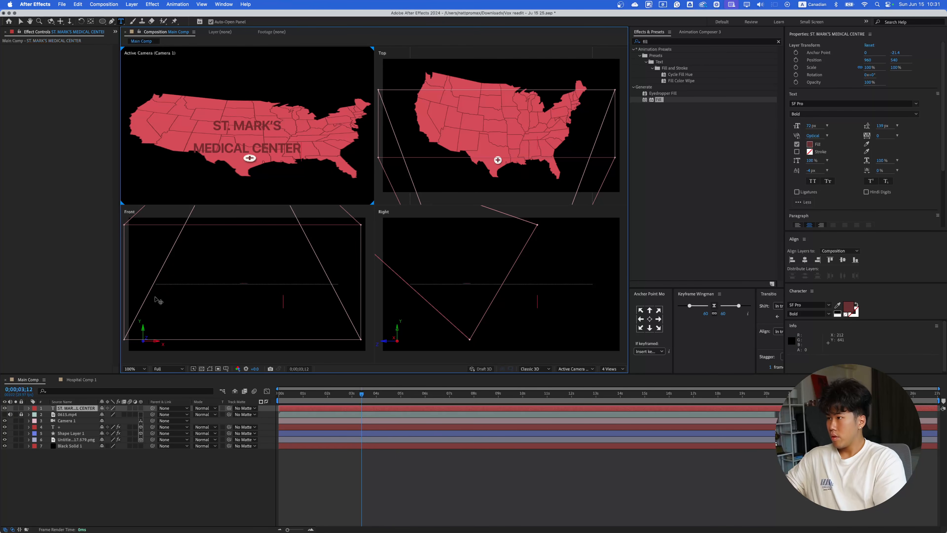
pyautogui.click(4, 415)
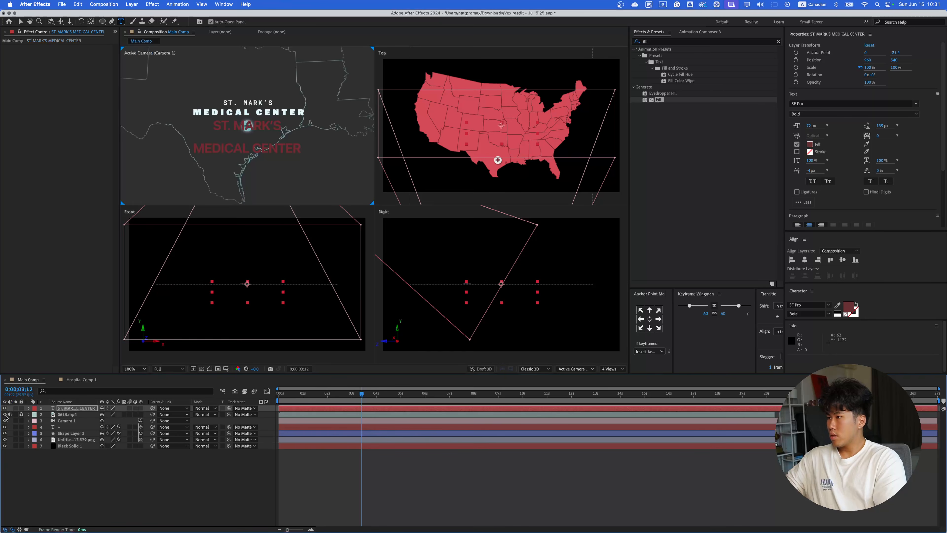
pyautogui.click(5, 414)
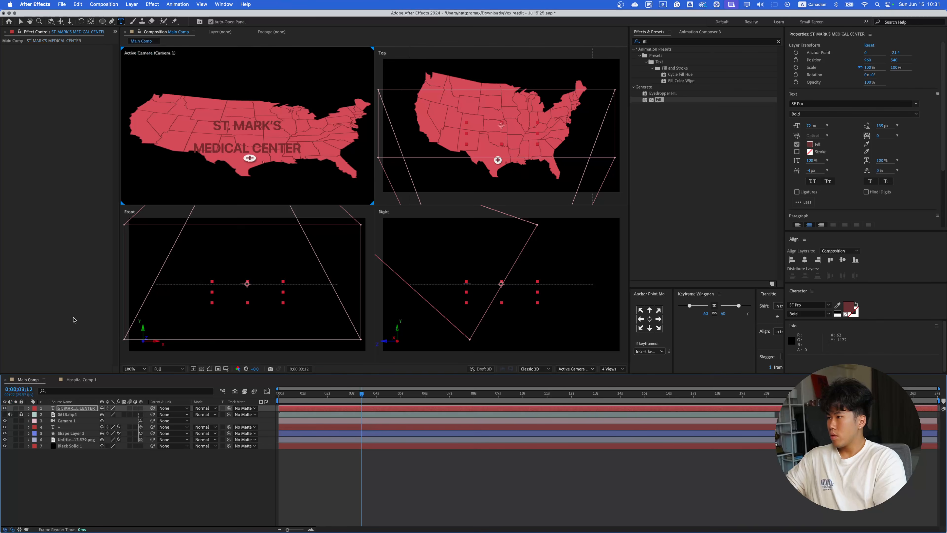
# - Center the two-line title's anchor point and realign the layer horizontally and vertically to the composition's center
pyautogui.click(650, 319)
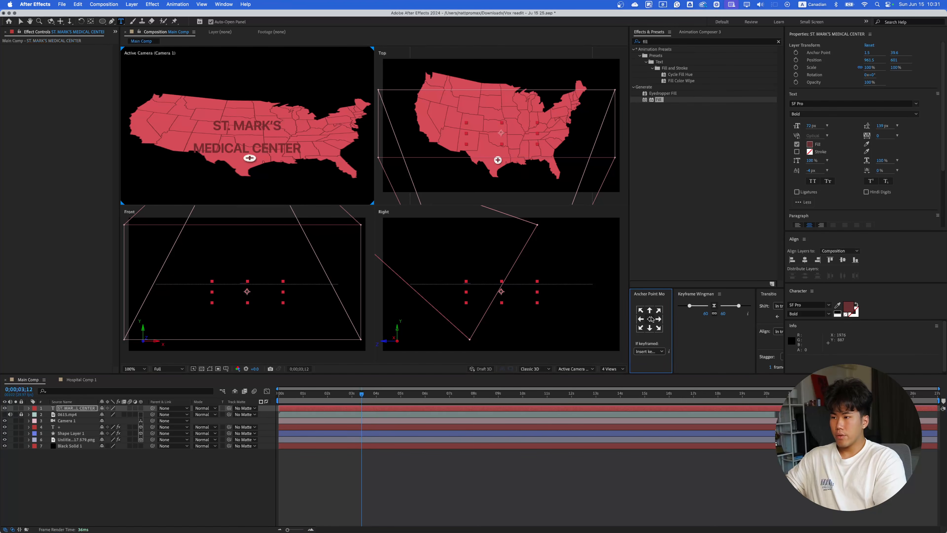
pyautogui.click(805, 260)
pyautogui.click(843, 260)
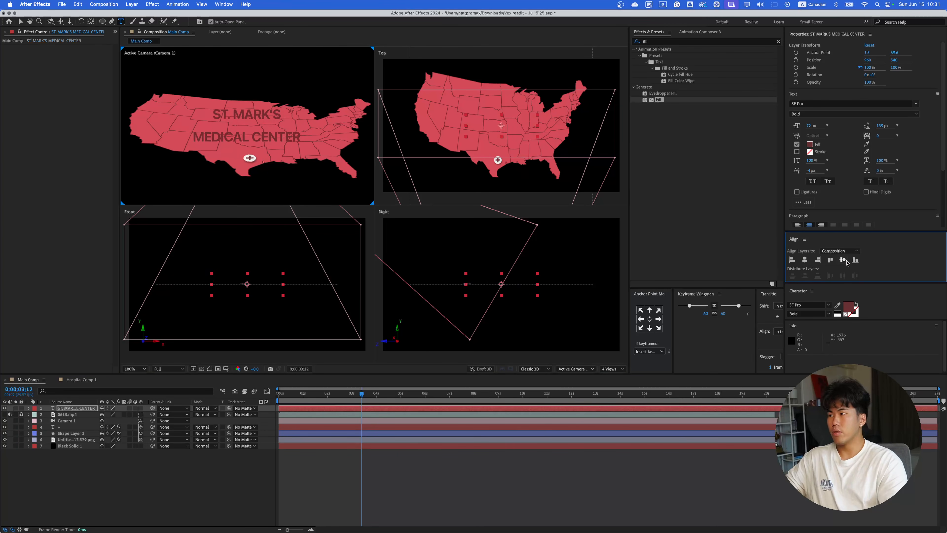
# - Set the font weight of the "ST. MARK'S" line to Medium
pyautogui.press('v')
pyautogui.doubleClick(277, 113)
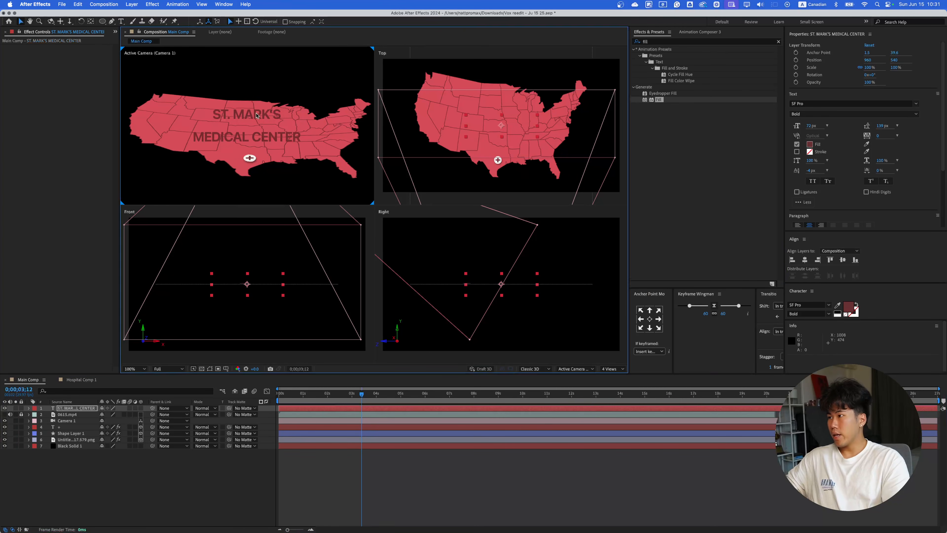
pyautogui.moveTo(280, 112); pyautogui.dragTo(212, 113)
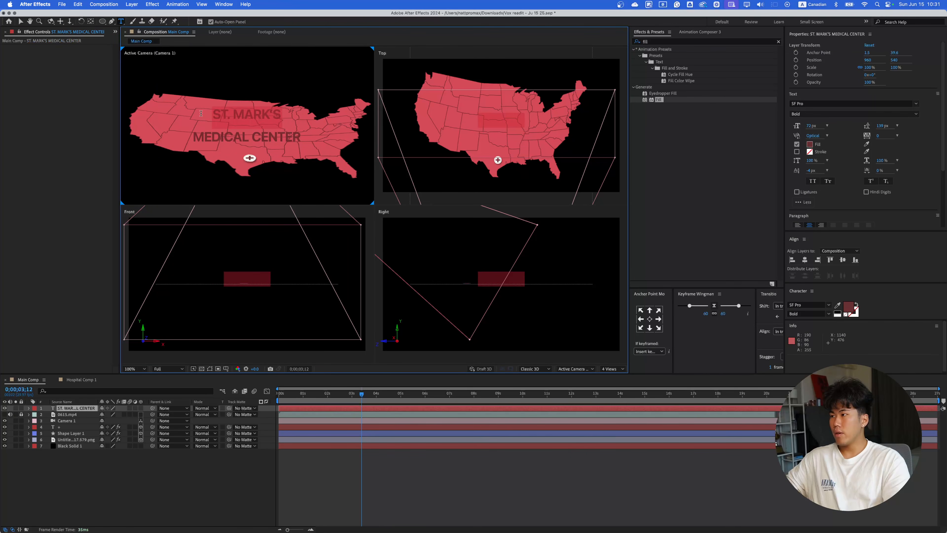
pyautogui.click(794, 114)
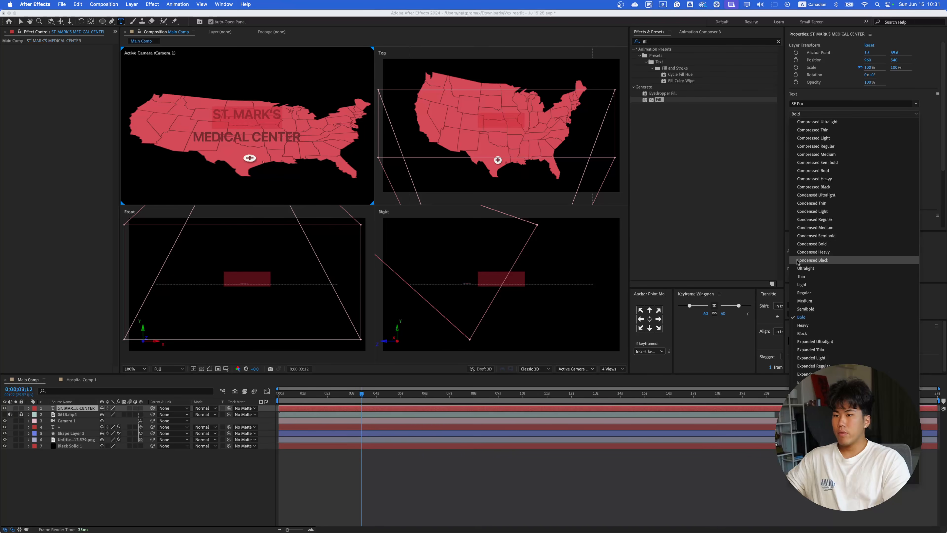
pyautogui.click(806, 301)
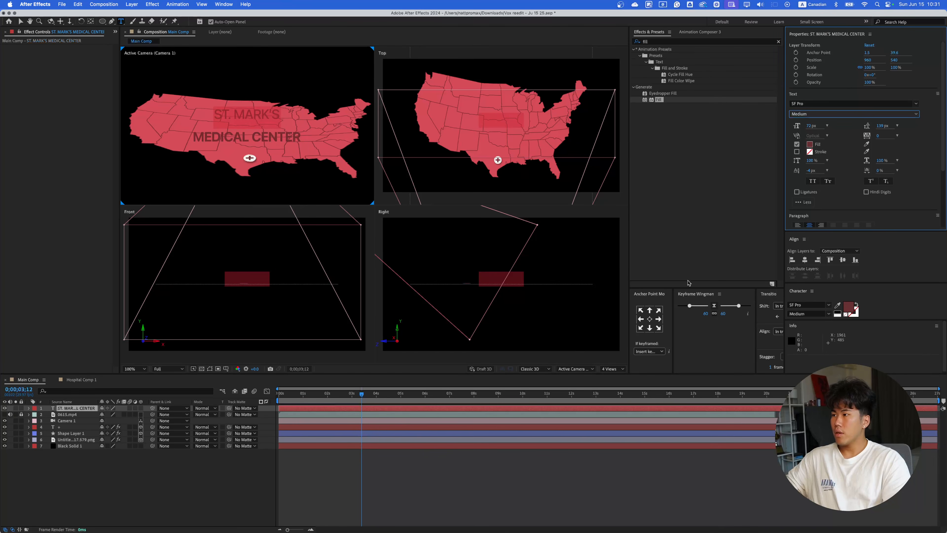
# - Set the font weight of the "MEDICAL CENTER" line to Heavy
pyautogui.moveTo(293, 135); pyautogui.dragTo(194, 136)
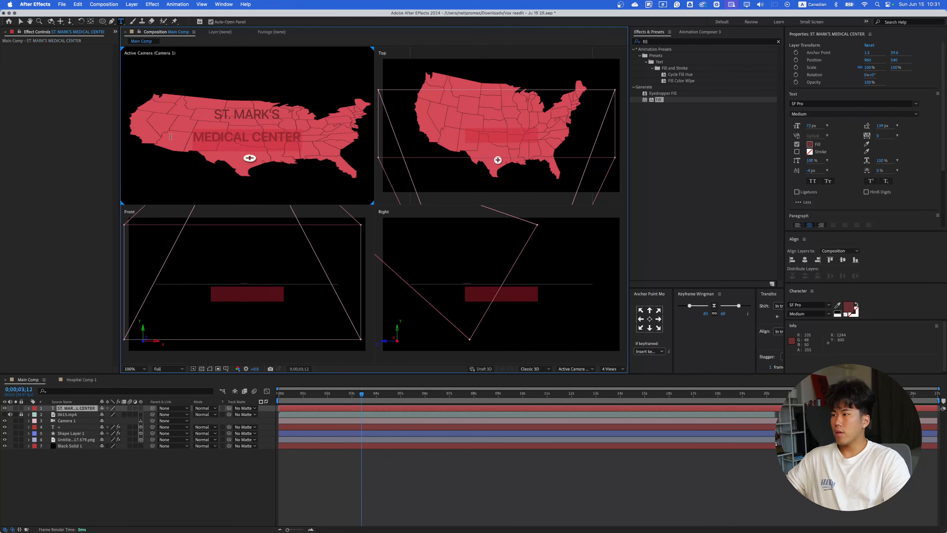
pyautogui.click(831, 114)
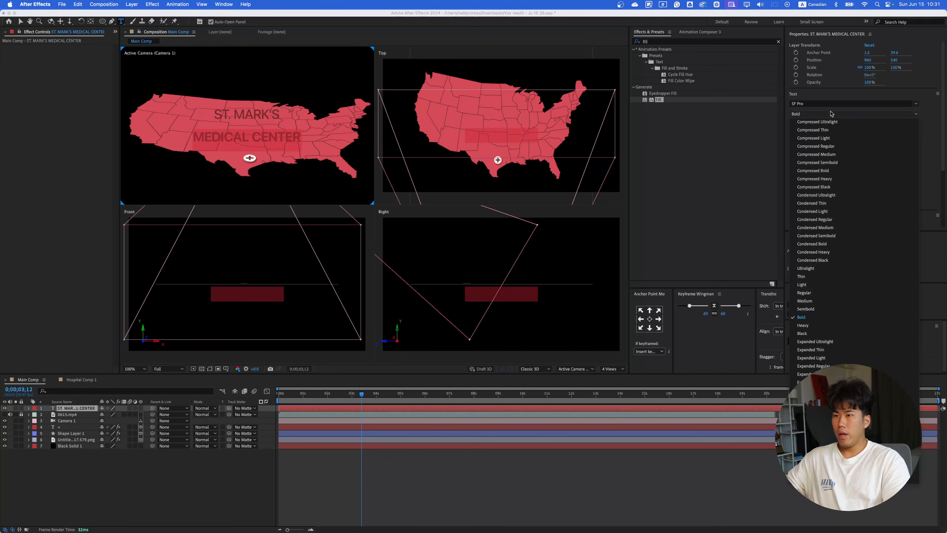
pyautogui.click(812, 325)
pyautogui.press('Escape')
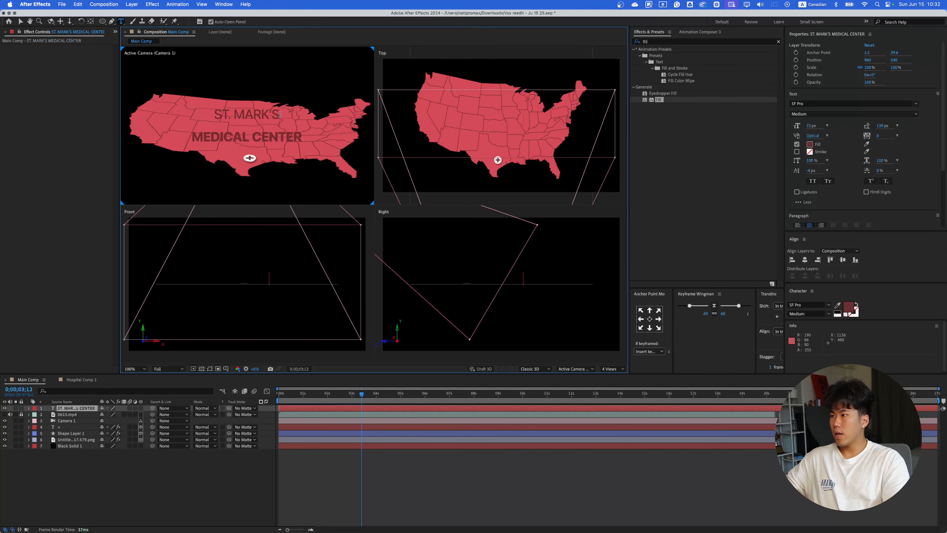
# - Move the ST. MARK'S MEDICAL CENTER layer below Camera 1 and set its text fill to off-white EDEDED
pyautogui.moveTo(77, 410); pyautogui.dragTo(78, 424)
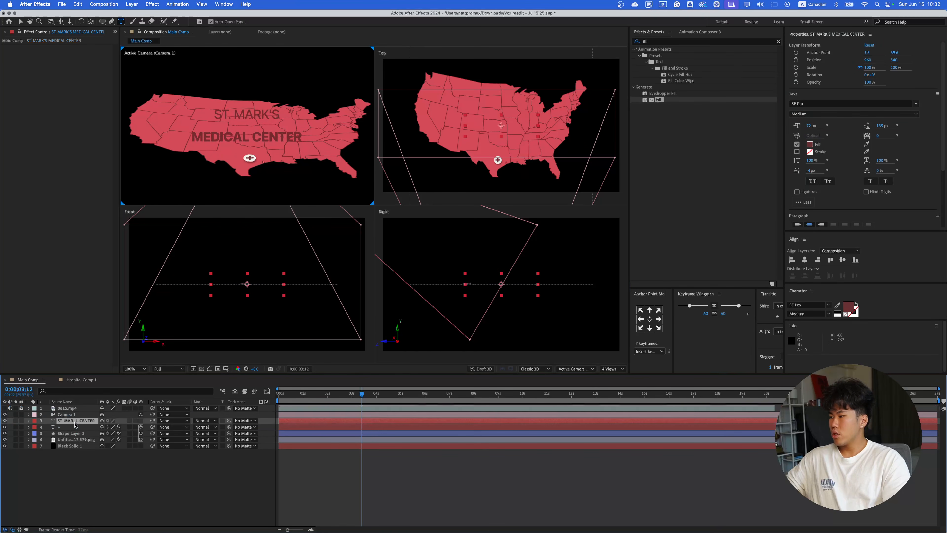
pyautogui.click(810, 145)
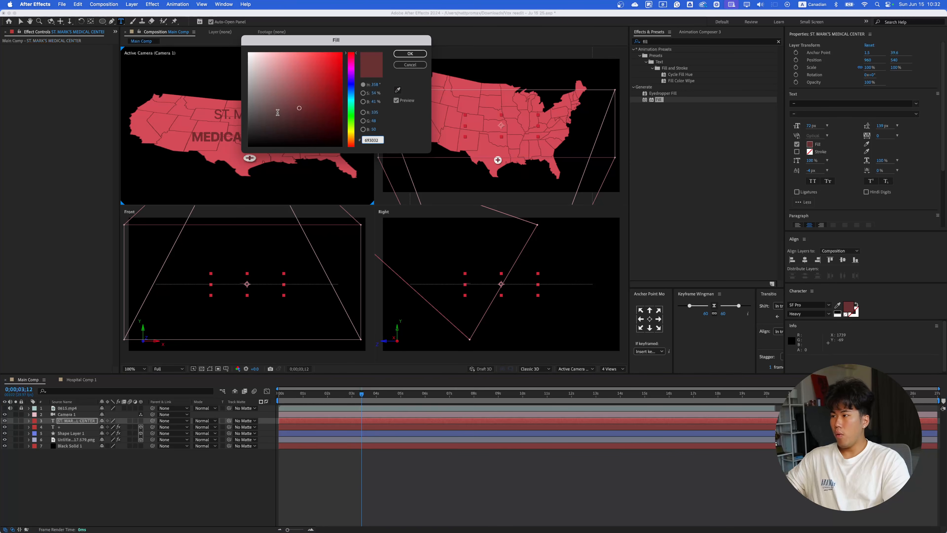
pyautogui.moveTo(250, 55); pyautogui.dragTo(232, 53)
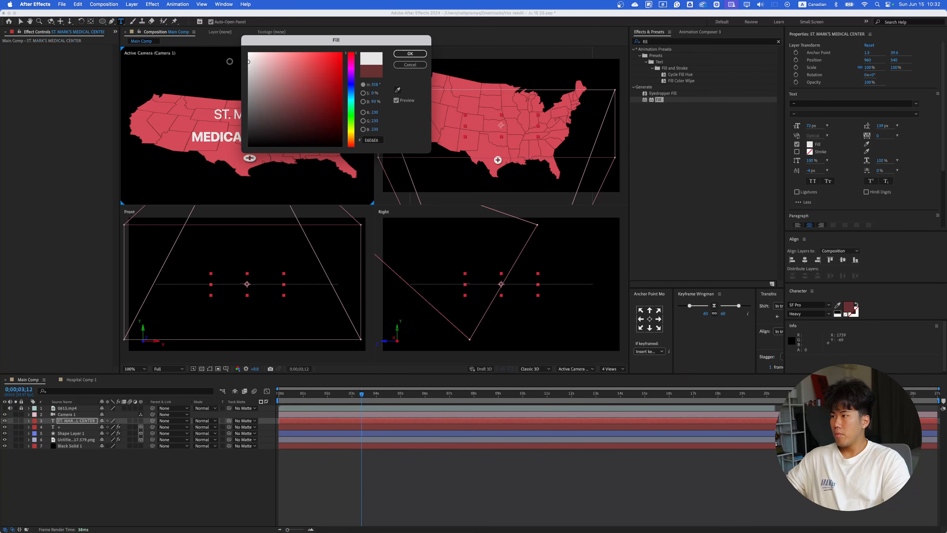
pyautogui.click(410, 53)
pyautogui.press('.')
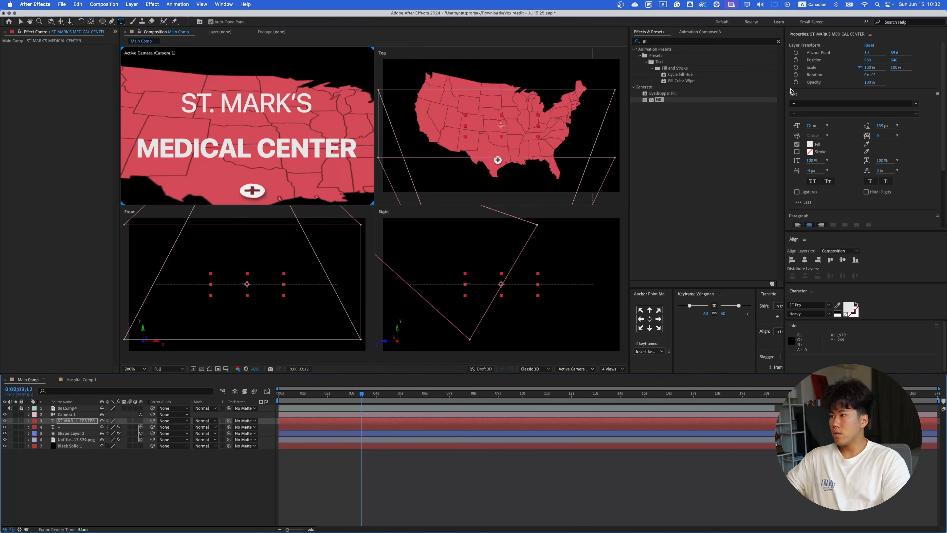
pyautogui.click(811, 144)
pyautogui.click(248, 63)
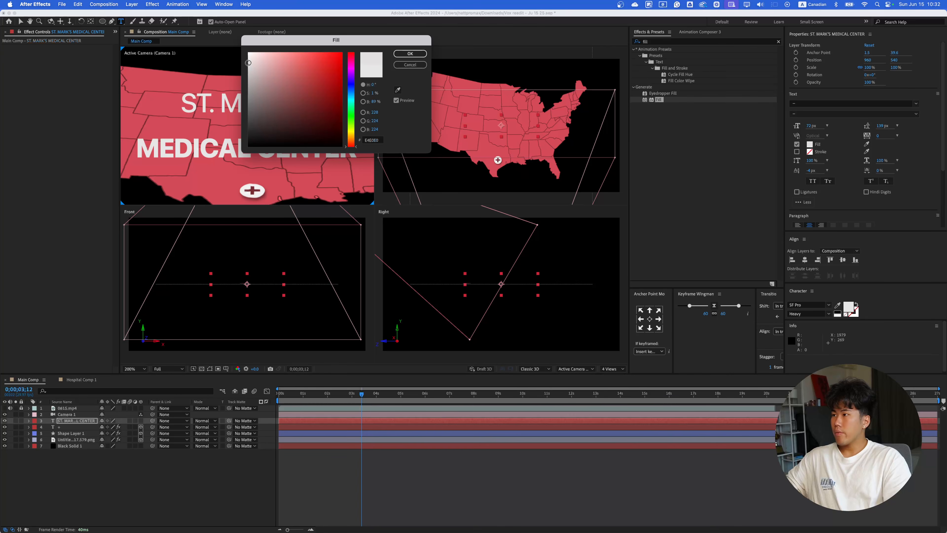
pyautogui.moveTo(247, 68); pyautogui.dragTo(245, 60)
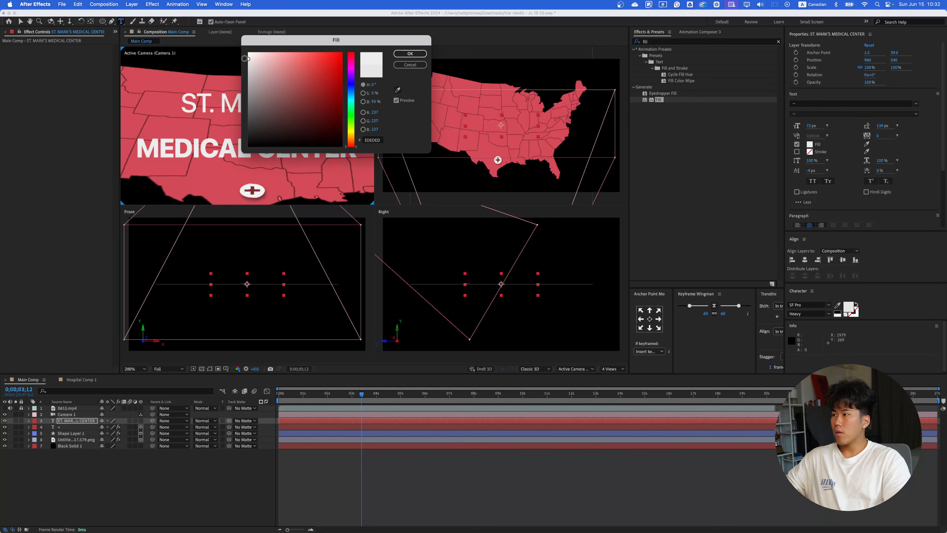
pyautogui.click(409, 53)
pyautogui.scroll(-2, 260, 131)
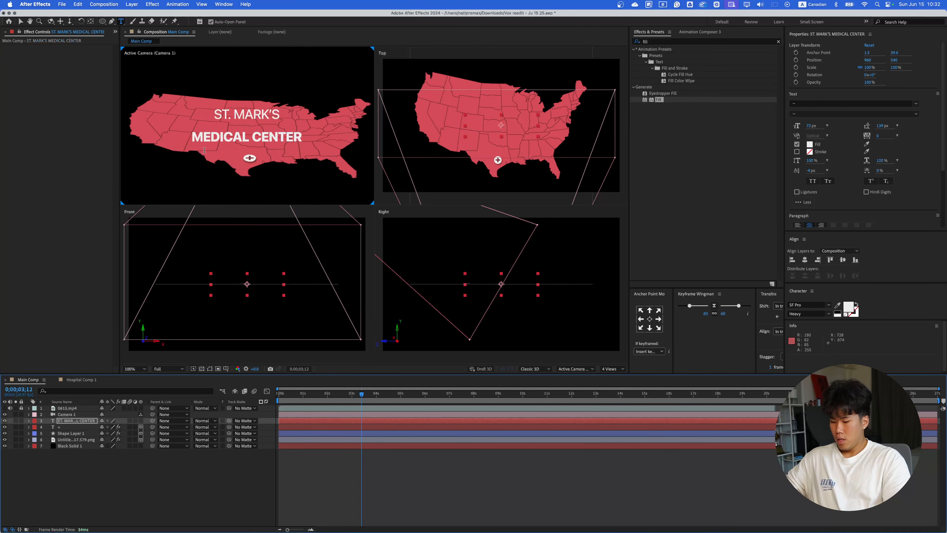
# - Tighten the leading of the ST. MARK'S MEDICAL CENTER text to 85 px
pyautogui.press('v')
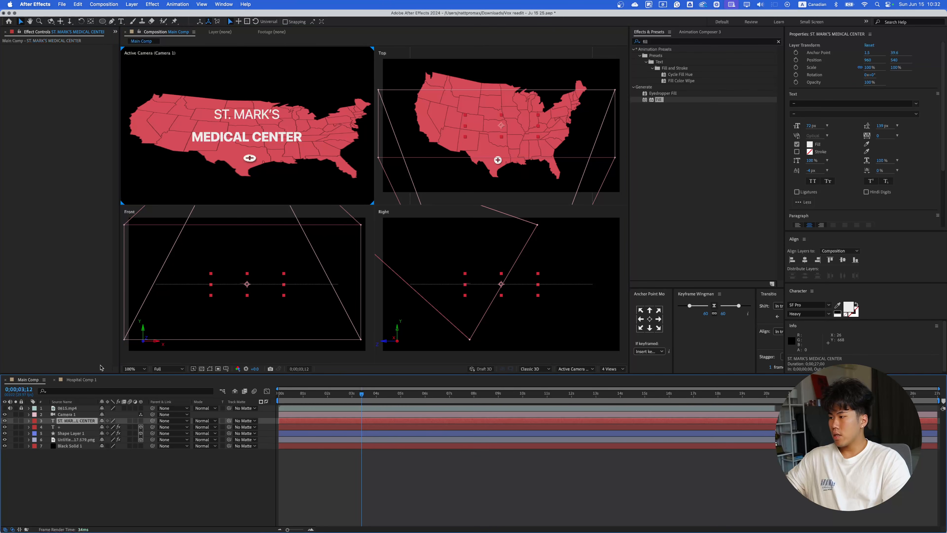
pyautogui.click(261, 166)
pyautogui.click(254, 137)
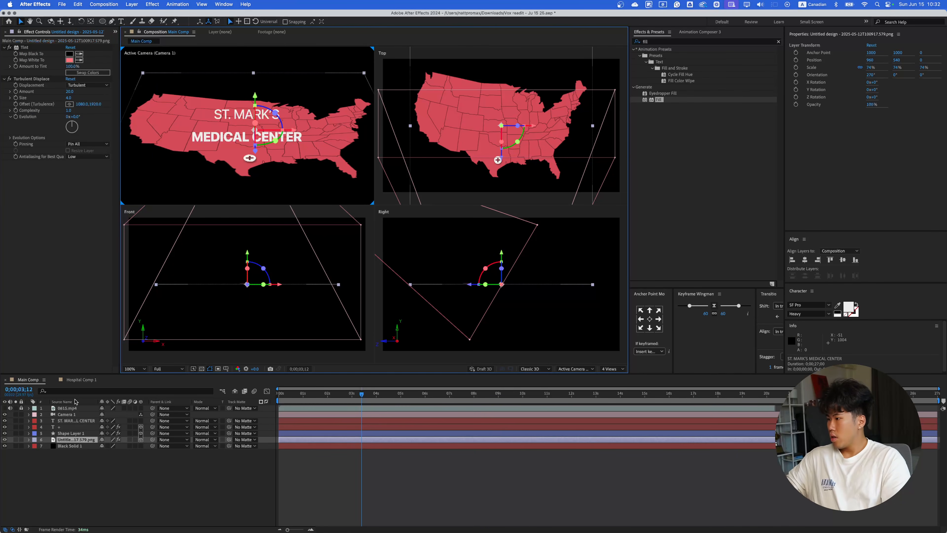
pyautogui.click(74, 421)
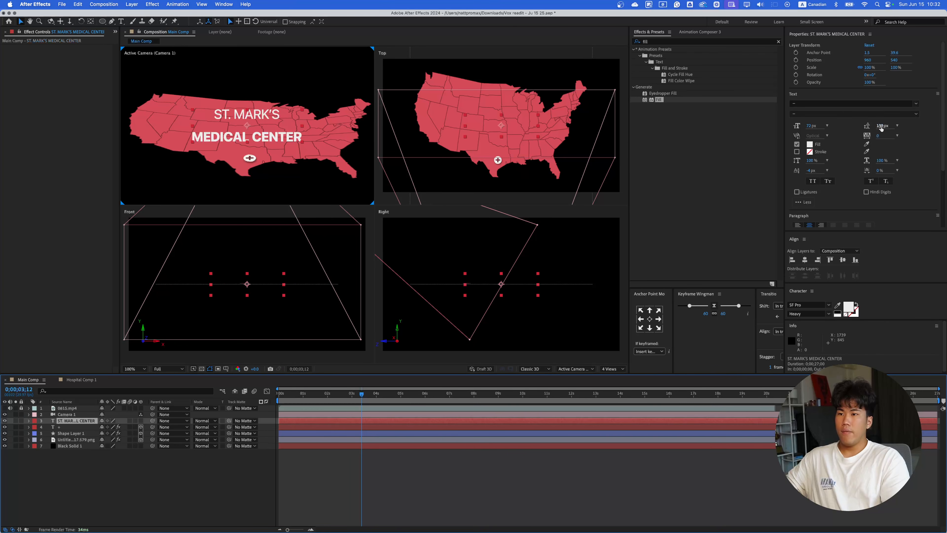
pyautogui.moveTo(881, 128); pyautogui.dragTo(865, 131)
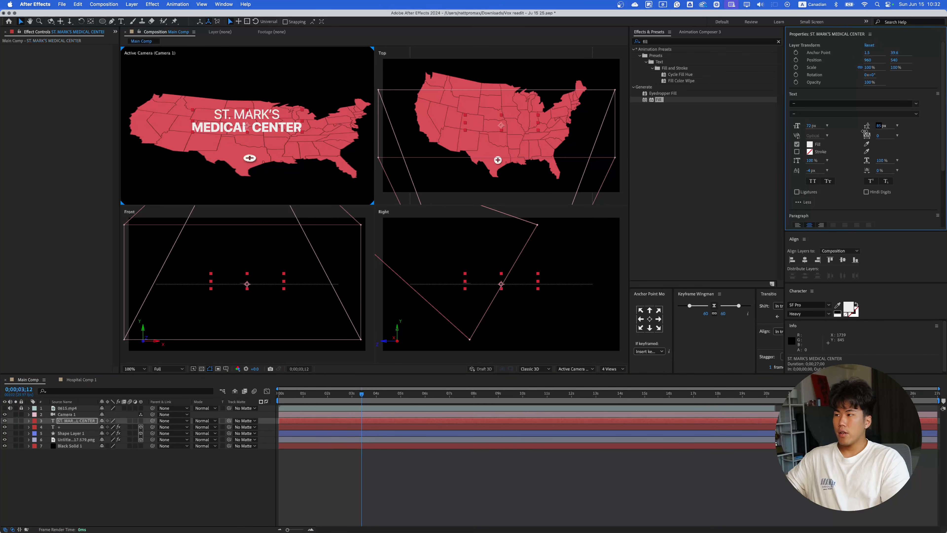
# - Set the "ST. MARK'S" line to a 55 px font size and the whole title's leading to 90 px
pyautogui.click(277, 117)
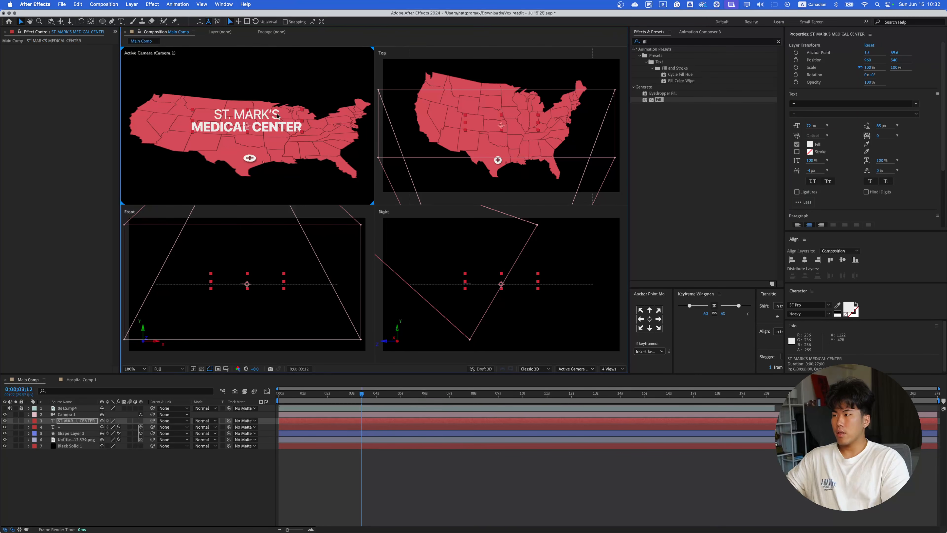
pyautogui.doubleClick(278, 115)
pyautogui.moveTo(280, 115); pyautogui.dragTo(212, 113)
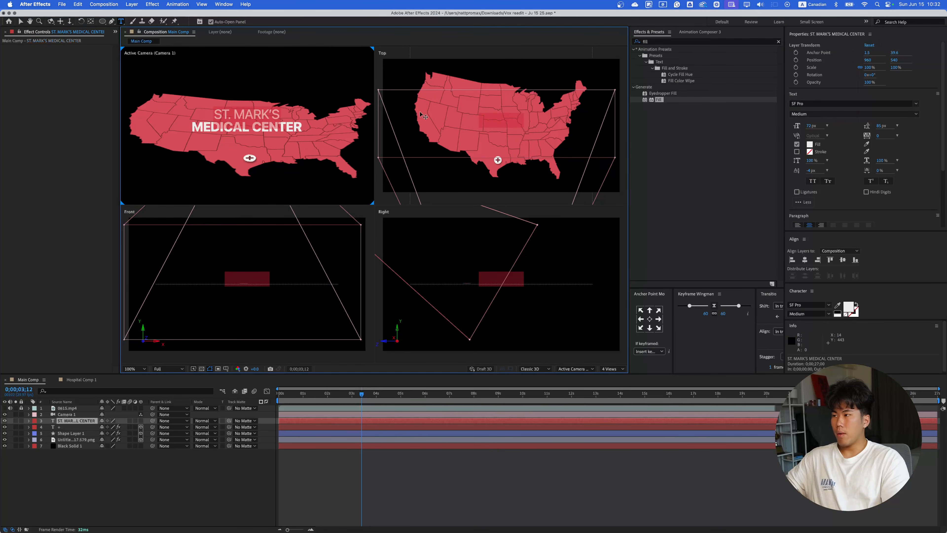
pyautogui.moveTo(804, 126); pyautogui.dragTo(804, 128)
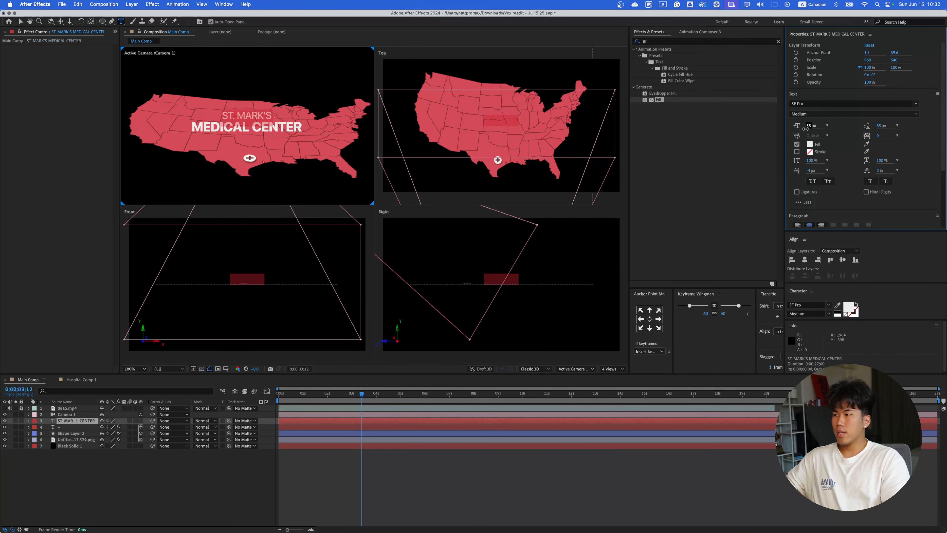
pyautogui.click(288, 424)
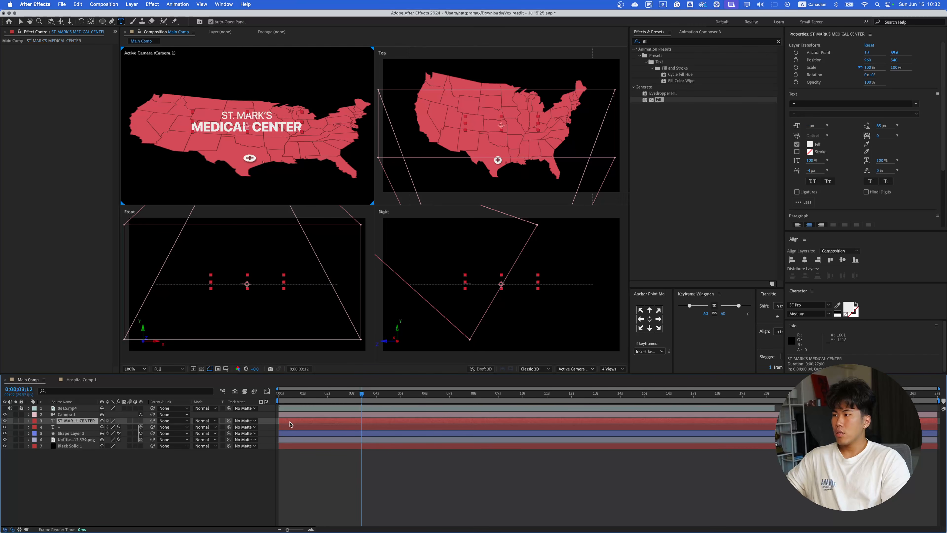
pyautogui.moveTo(882, 125); pyautogui.dragTo(887, 126)
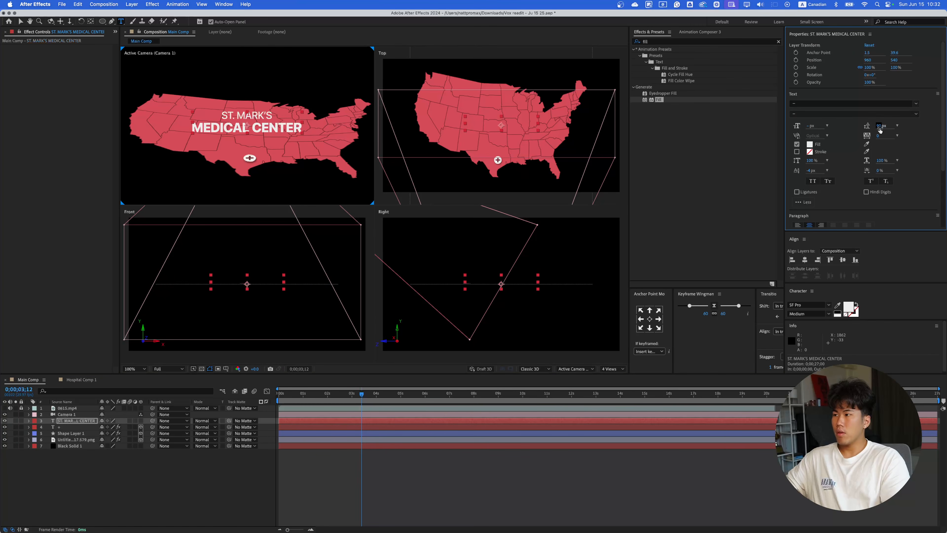
# - Enlarge the "MEDICAL CENTER" line to 87 px and set the title's leading to 106 px
pyautogui.moveTo(301, 128); pyautogui.dragTo(191, 128)
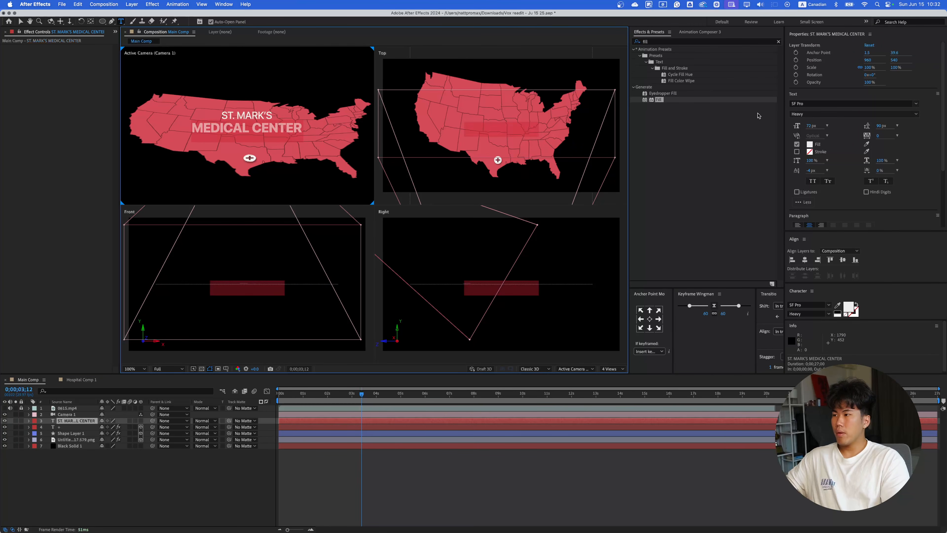
pyautogui.moveTo(813, 128); pyautogui.dragTo(815, 125)
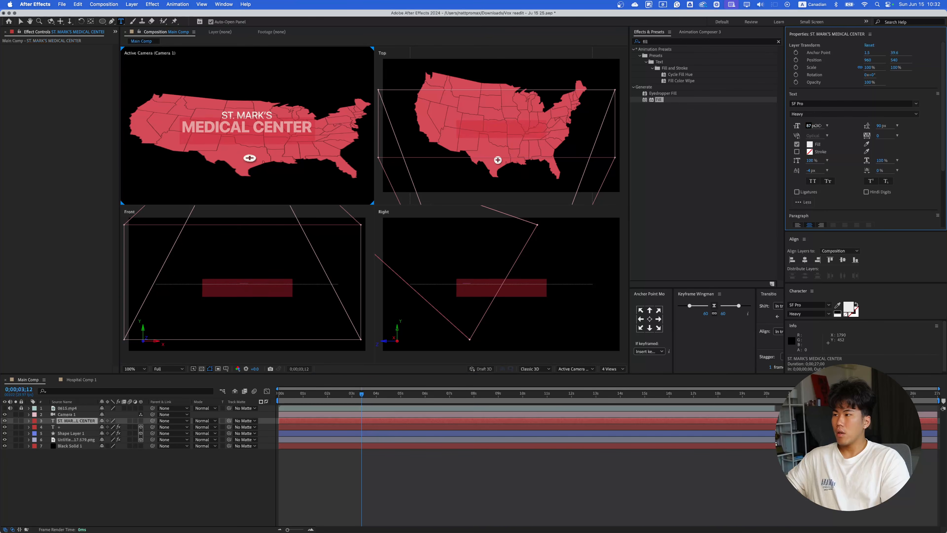
pyautogui.click(407, 421)
pyautogui.moveTo(881, 126); pyautogui.dragTo(888, 126)
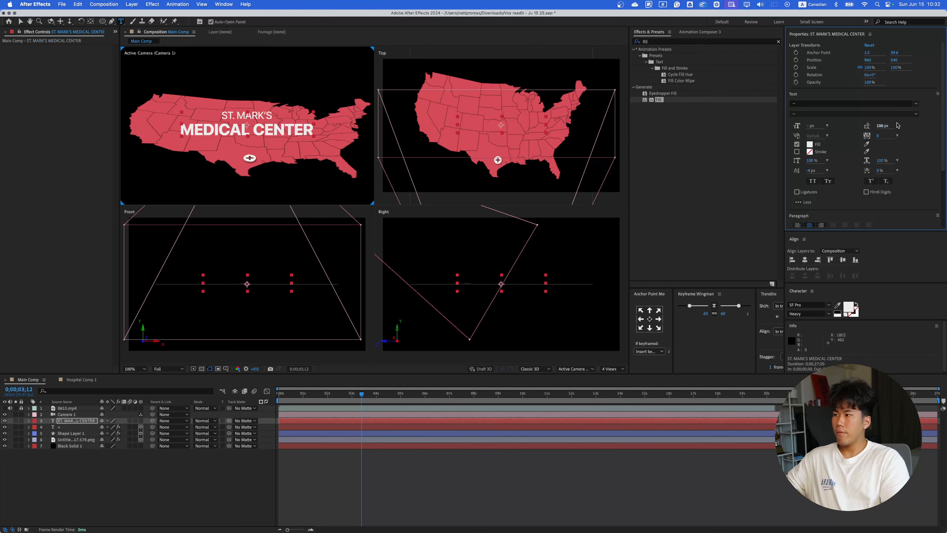
pyautogui.click(416, 470)
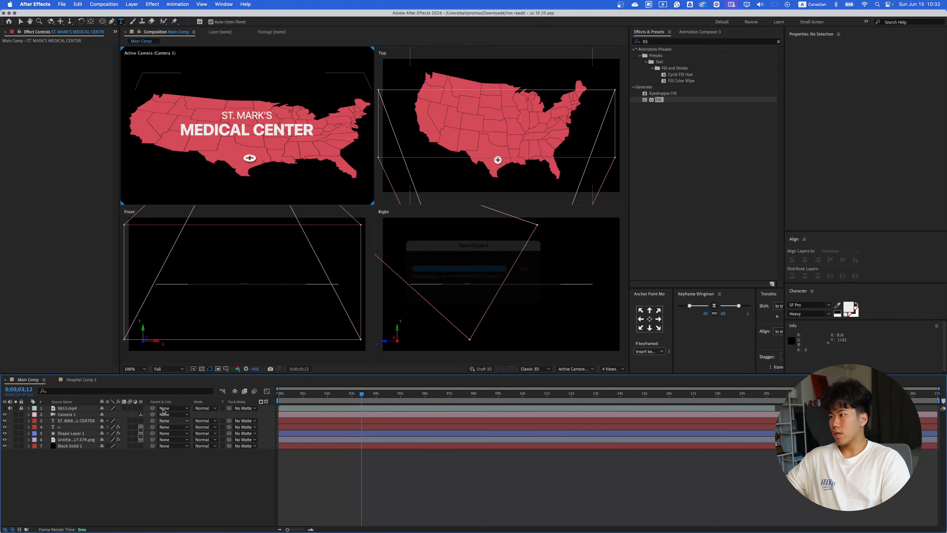
# - Copy the Turbulent Displace effect from the plus-sign text layer onto the ST. MARK'S MEDICAL CENTER layer
pyautogui.press('v')
pyautogui.click(251, 132)
pyautogui.click(75, 427)
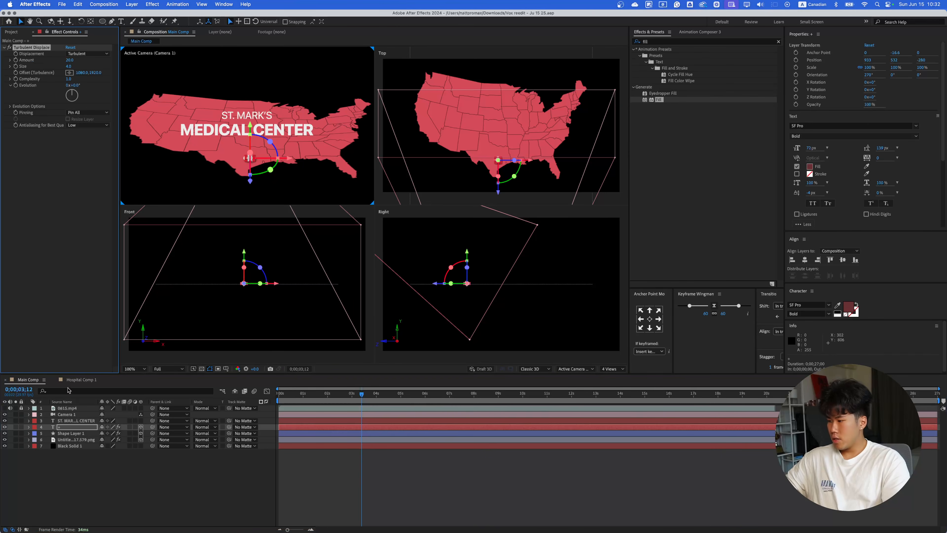
pyautogui.click(65, 420)
pyautogui.press('super+v')
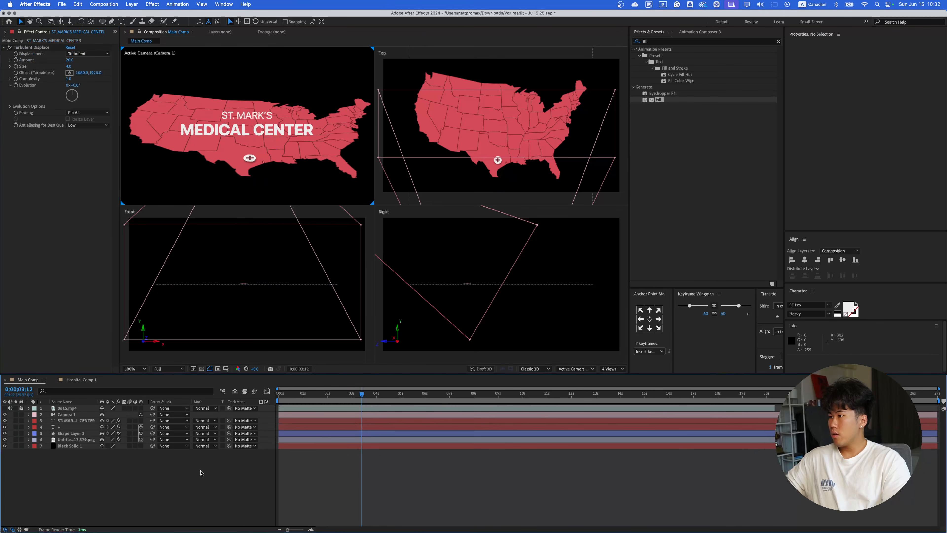
pyautogui.press('.')
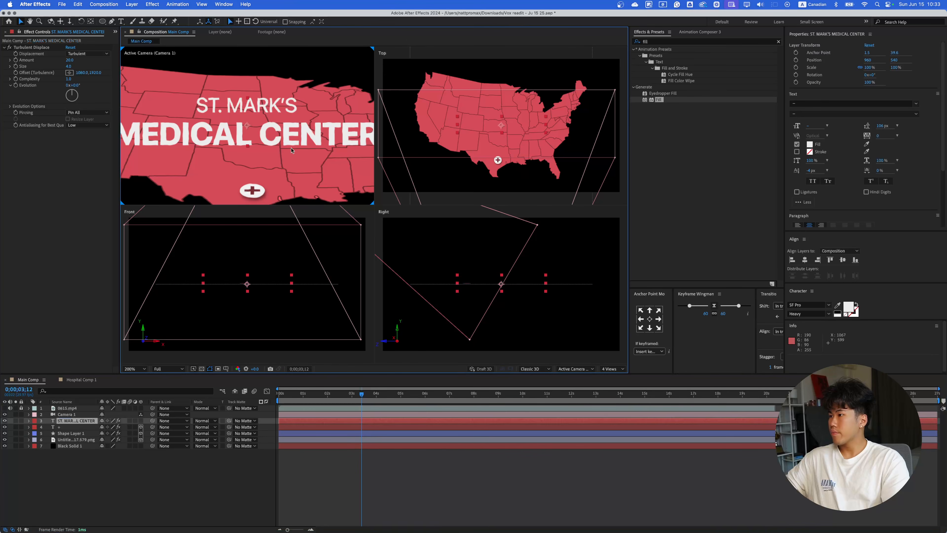
pyautogui.press(',')
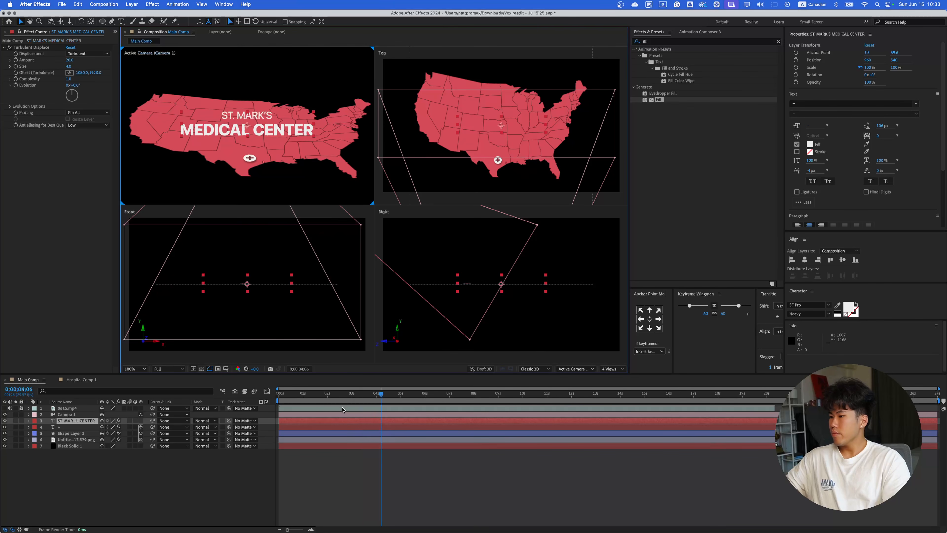
# - Return to the start of the composition and make the ST. MARK'S MEDICAL CENTER layer 3D
pyautogui.click(180, 399)
pyautogui.press('Home')
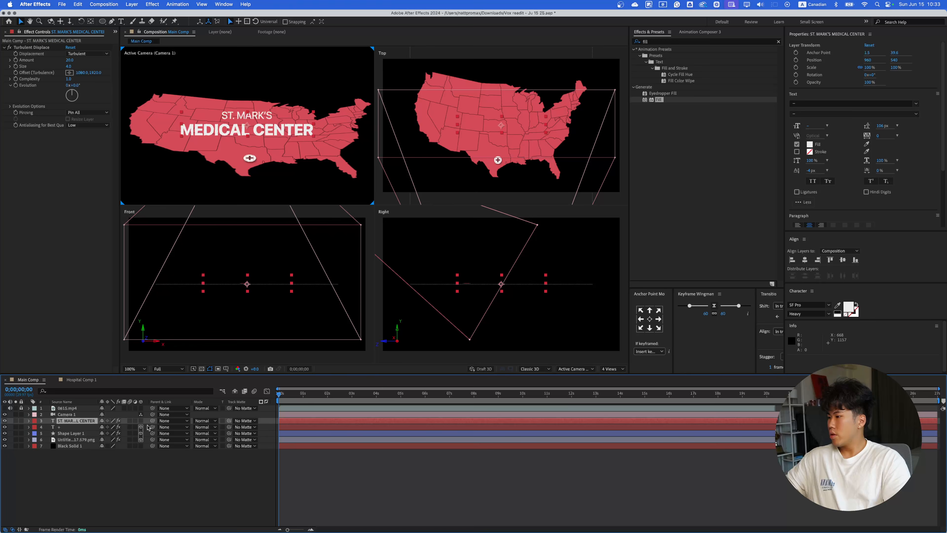
pyautogui.click(141, 421)
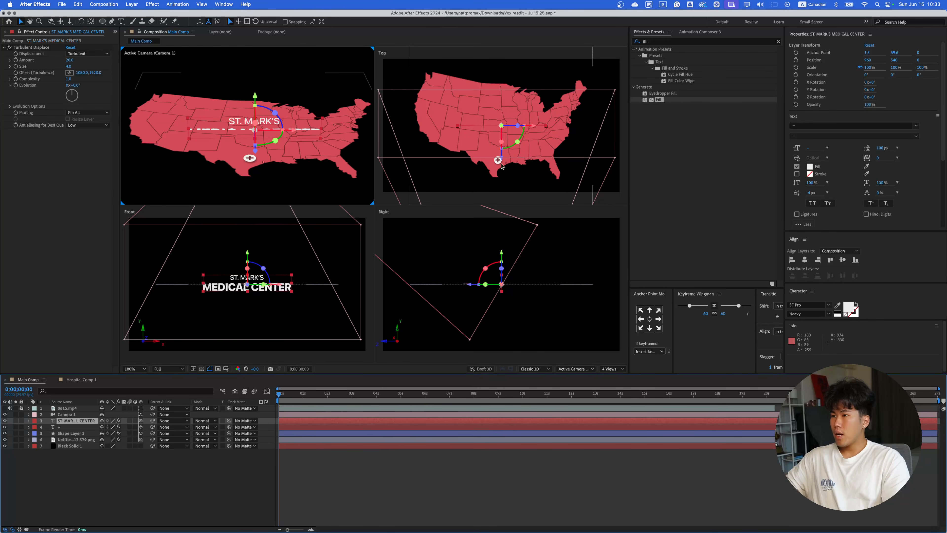
pyautogui.scroll(3, 530, 129)
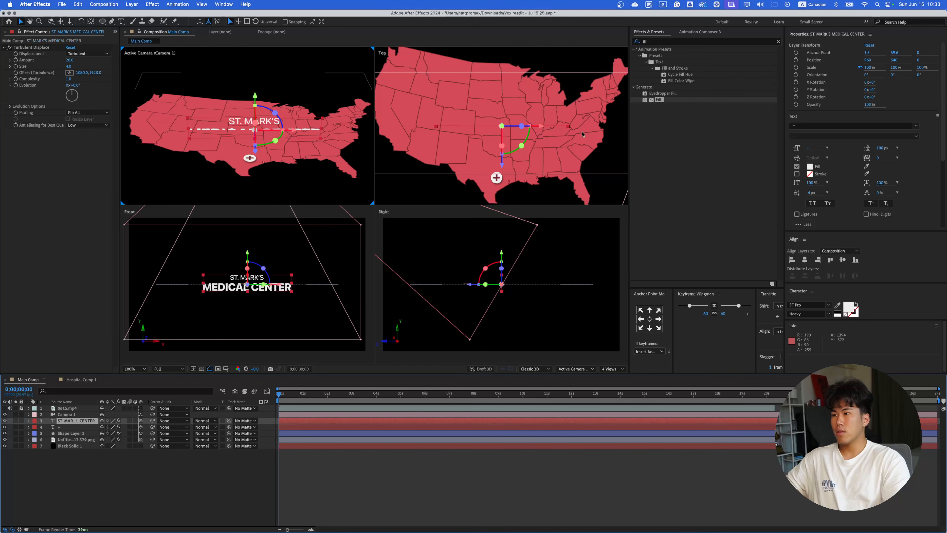
pyautogui.click(542, 128)
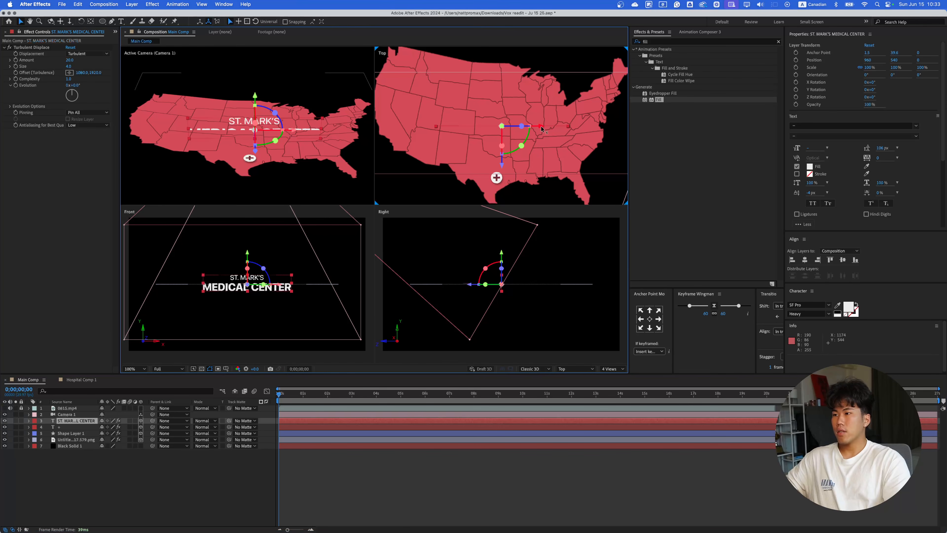
# - Set the ST. MARK'S MEDICAL CENTER layer's X position to 933, matching the circle marker's shape layer
pyautogui.moveTo(542, 128); pyautogui.dragTo(537, 129)
pyautogui.click(496, 178)
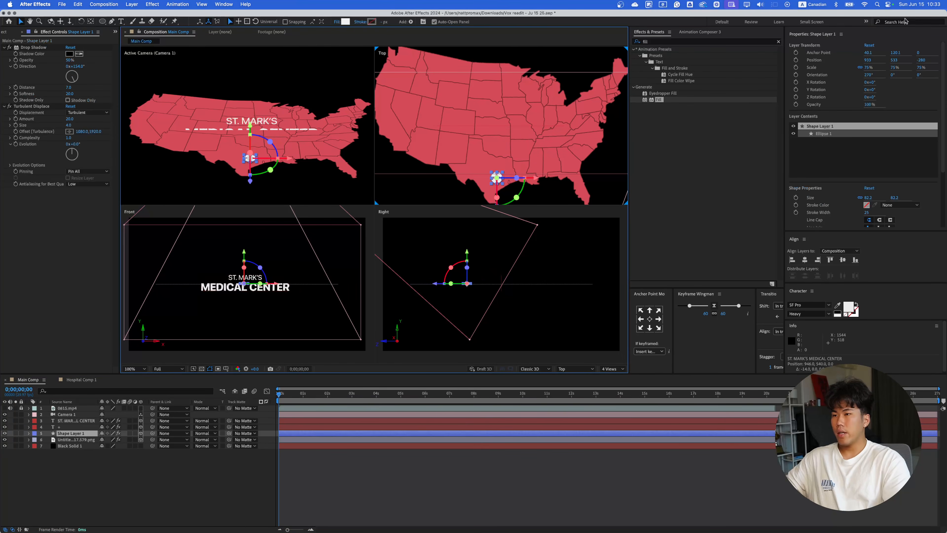
pyautogui.click(873, 61)
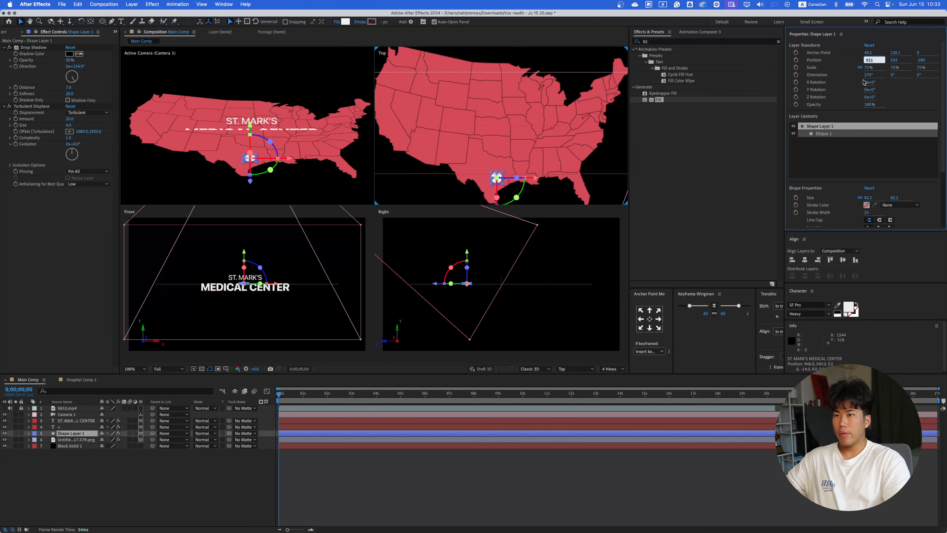
pyautogui.click(222, 119)
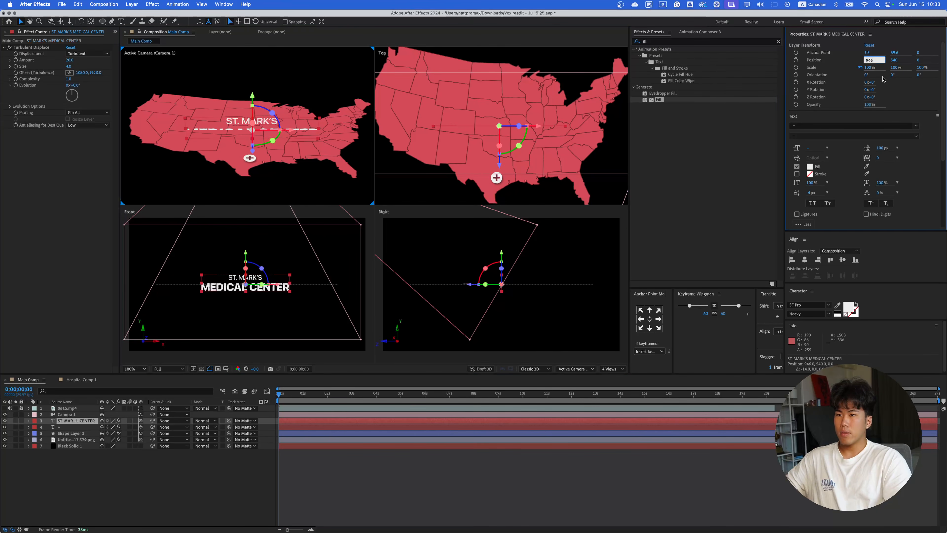
pyautogui.press('Return')
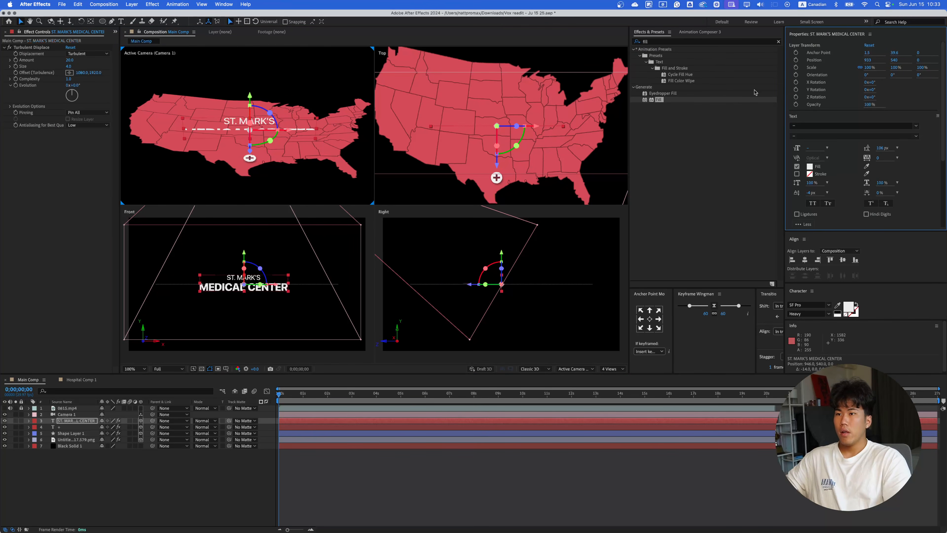
# - Move the title over the marker to Y 445.8 and Z -208, with its anchor point at the text's bottom centre
pyautogui.moveTo(502, 163); pyautogui.dragTo(507, 204)
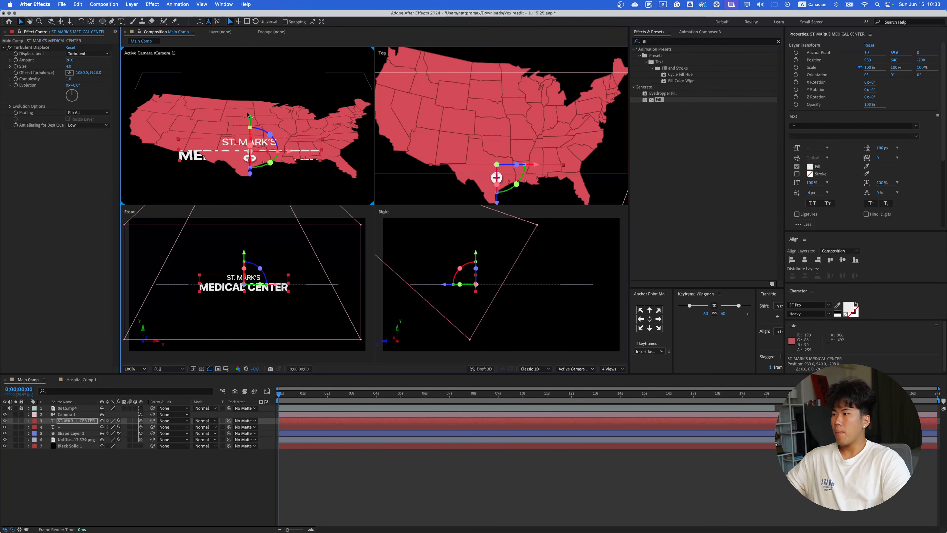
pyautogui.moveTo(248, 112); pyautogui.dragTo(245, 95)
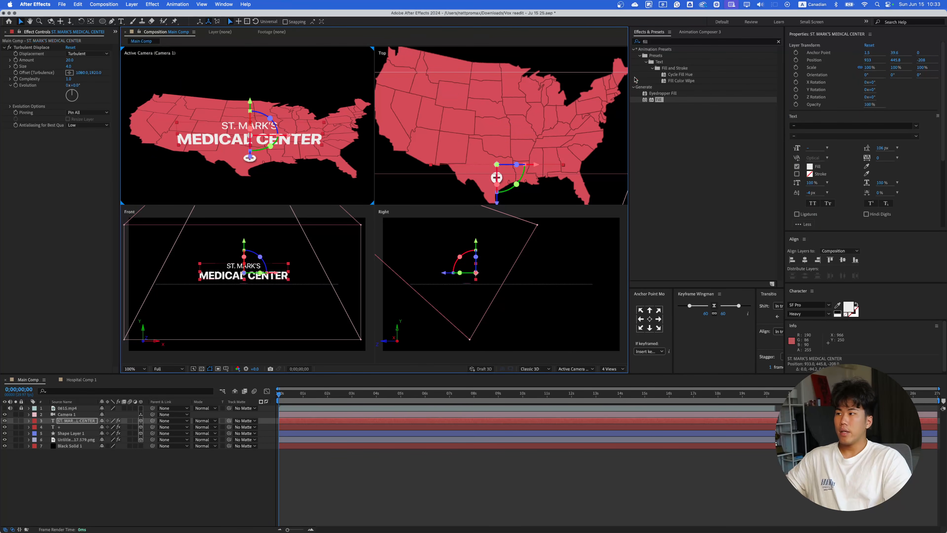
pyautogui.click(657, 329)
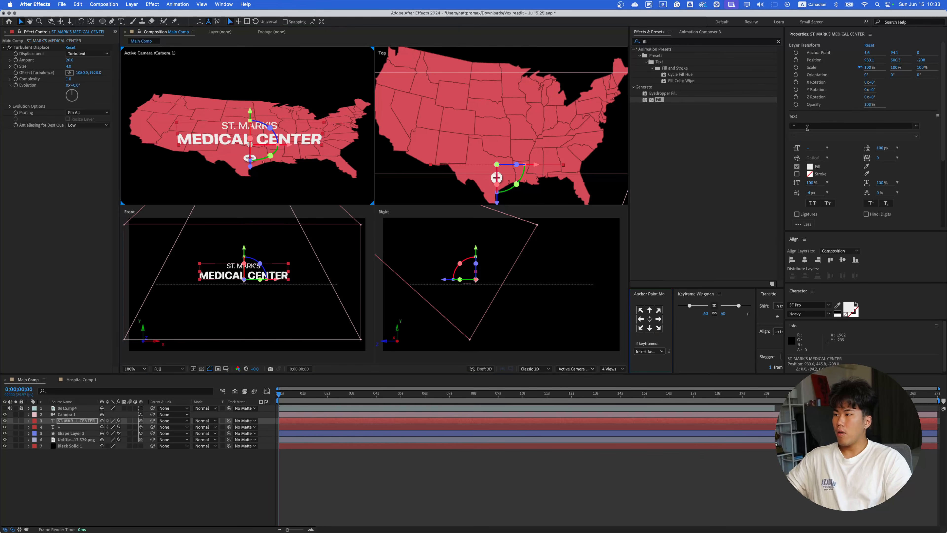
# - Scale the title layer to 66% and move it along Z to -240, just above the circle marker
pyautogui.moveTo(867, 68); pyautogui.dragTo(242, 58)
pyautogui.press('.')
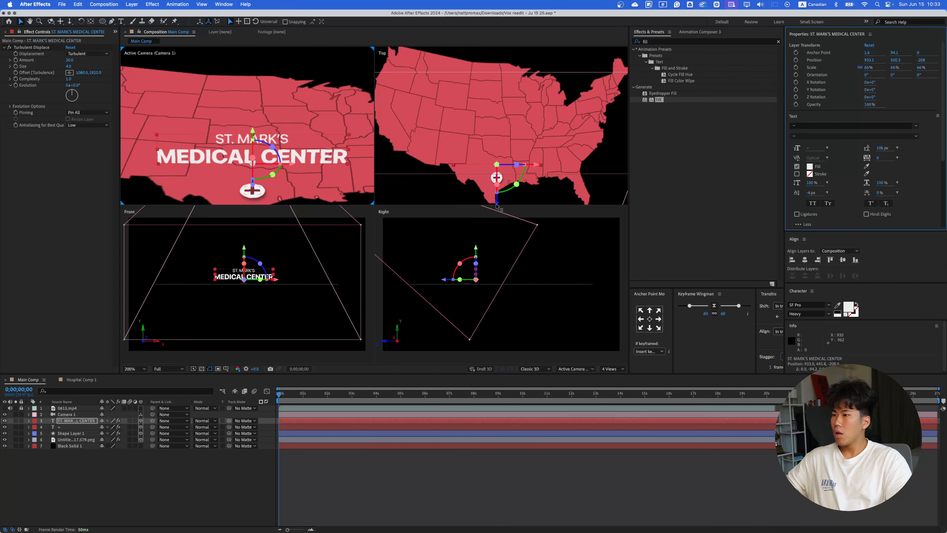
pyautogui.moveTo(497, 204); pyautogui.dragTo(497, 210)
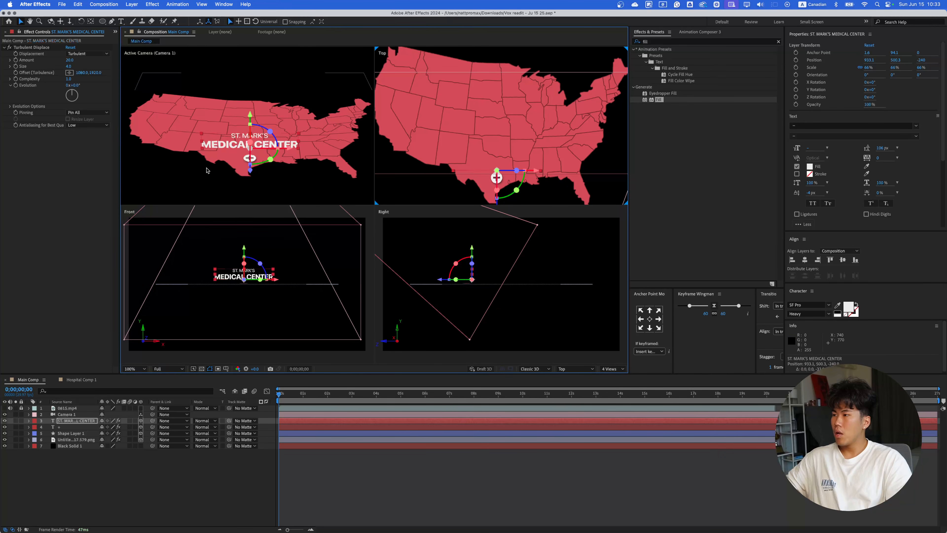
pyautogui.click(265, 150)
pyautogui.scroll(-3, 265, 150)
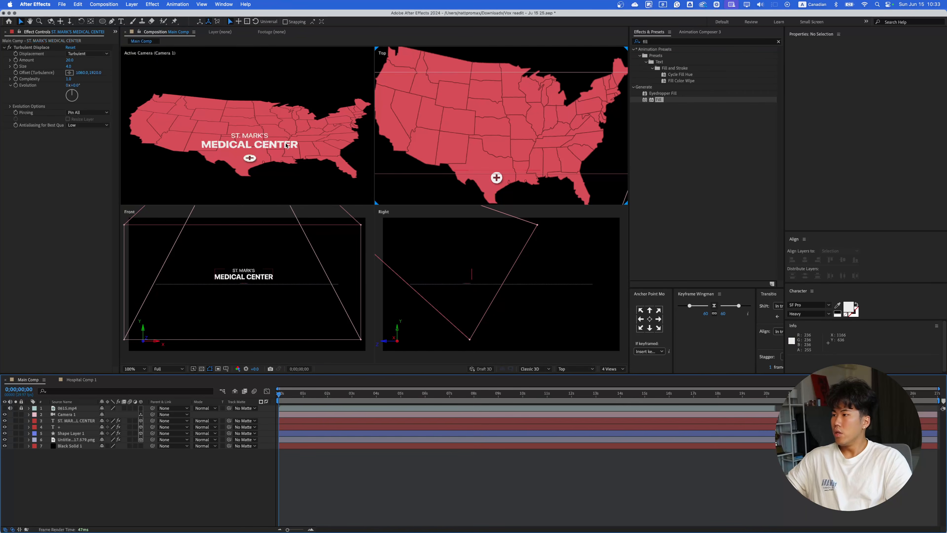
# - Try shifting Camera 1's X position to about 2300 to check the title's 3D placement, and undo the shift
pyautogui.click(143, 369)
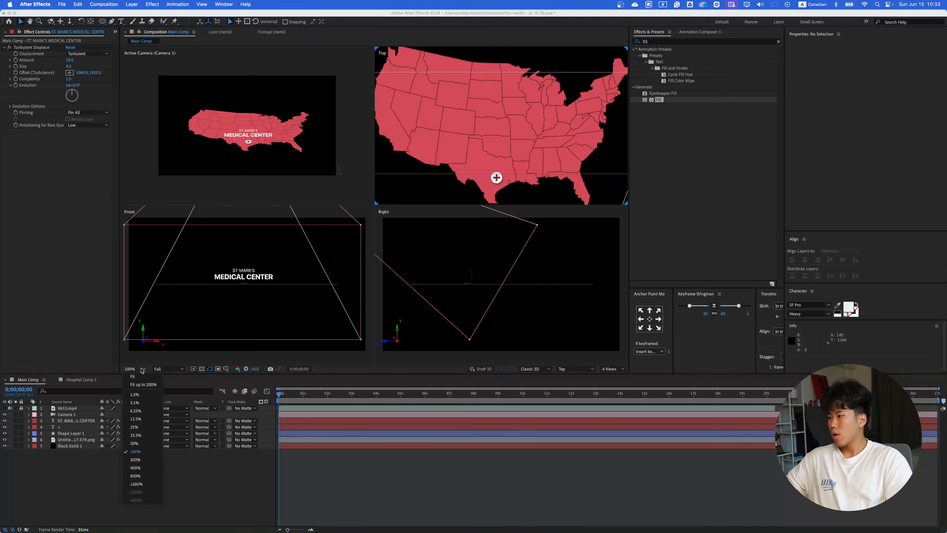
pyautogui.click(135, 376)
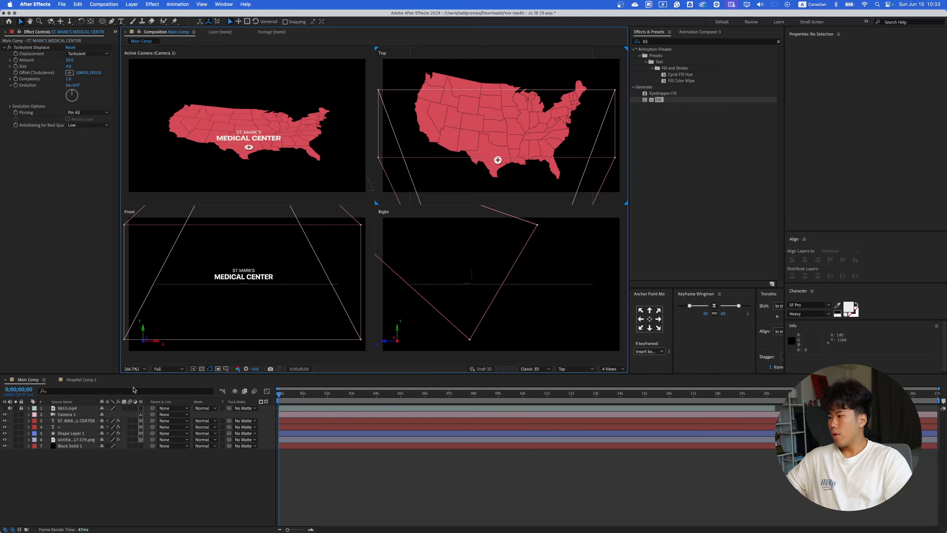
pyautogui.click(62, 415)
pyautogui.click(869, 60)
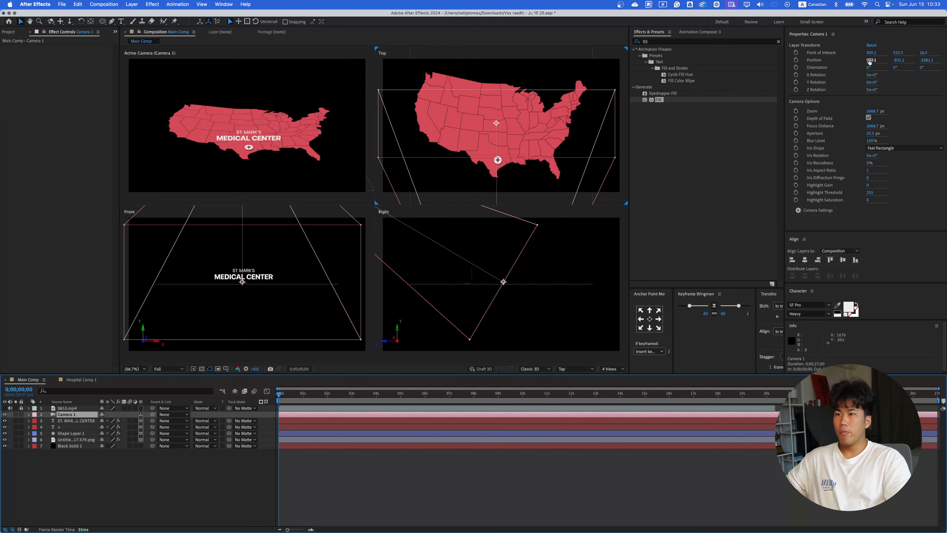
pyautogui.moveTo(864, 62); pyautogui.dragTo(740, 58)
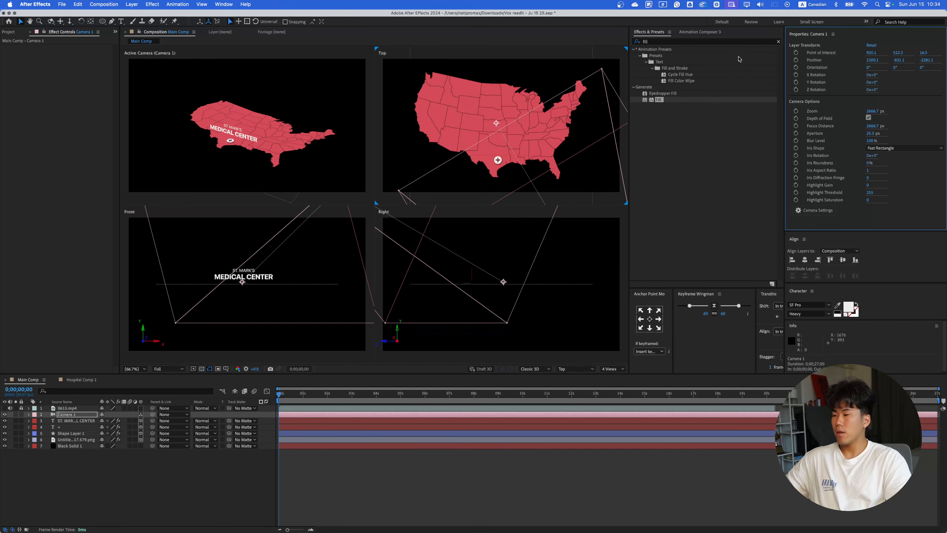
pyautogui.press('super+z')
pyautogui.scroll(3, 168, 146)
pyautogui.rightClick(254, 154)
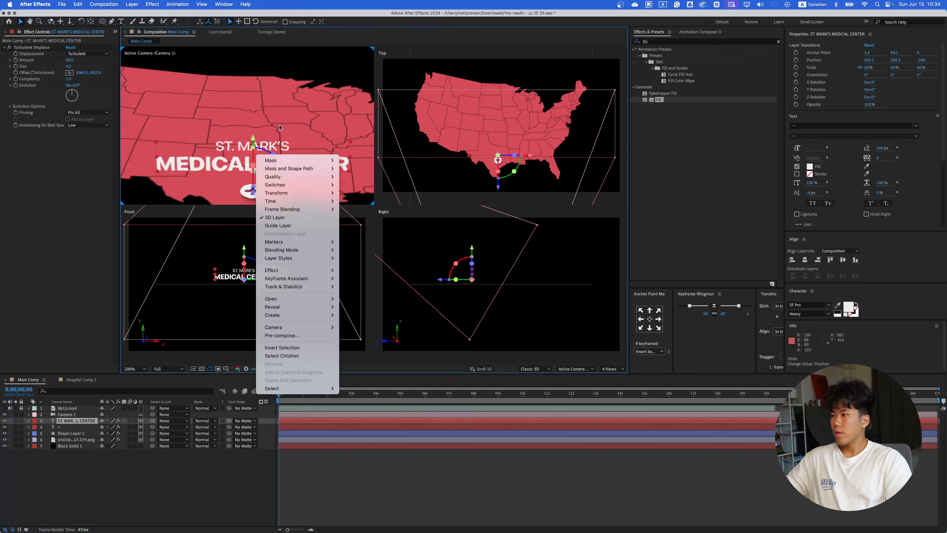
pyautogui.click(287, 380)
pyautogui.click(285, 471)
pyautogui.scroll(-1, 257, 153)
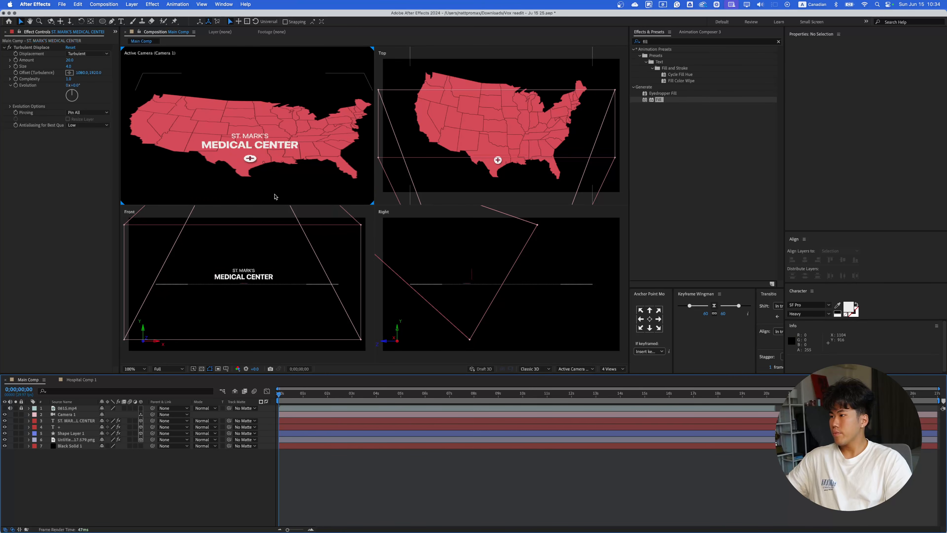
# - Set the Drop Shadow opacity on the circle marker's shape layer to 25% and save the project
pyautogui.scroll(1, 275, 196)
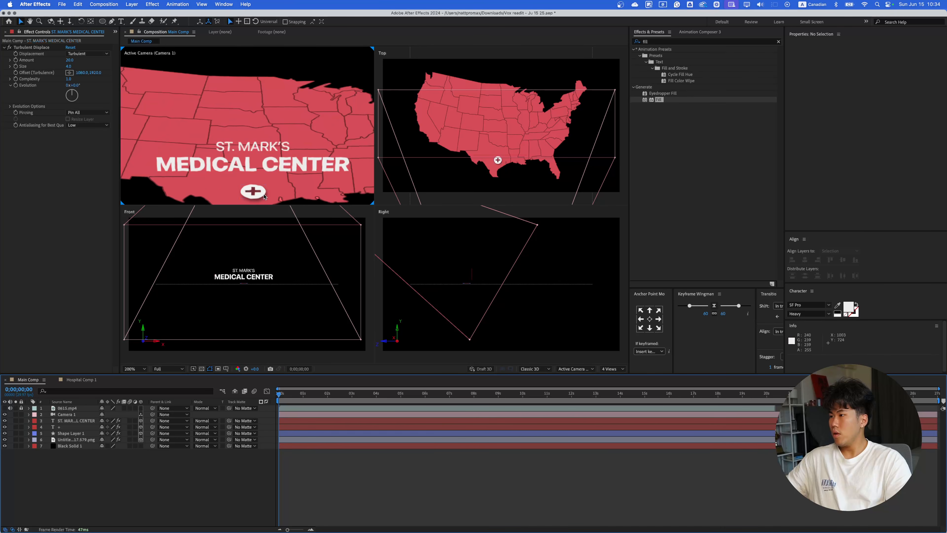
pyautogui.click(264, 196)
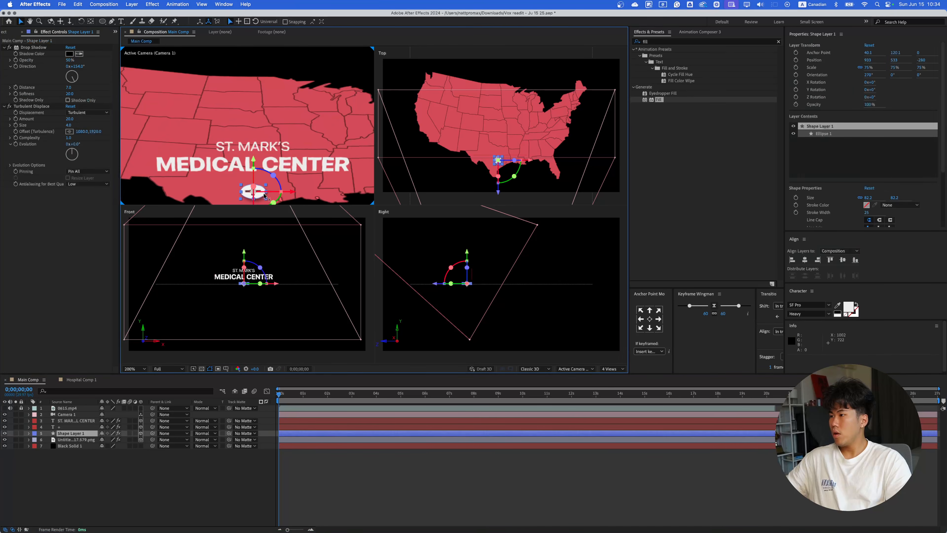
pyautogui.click(18, 47)
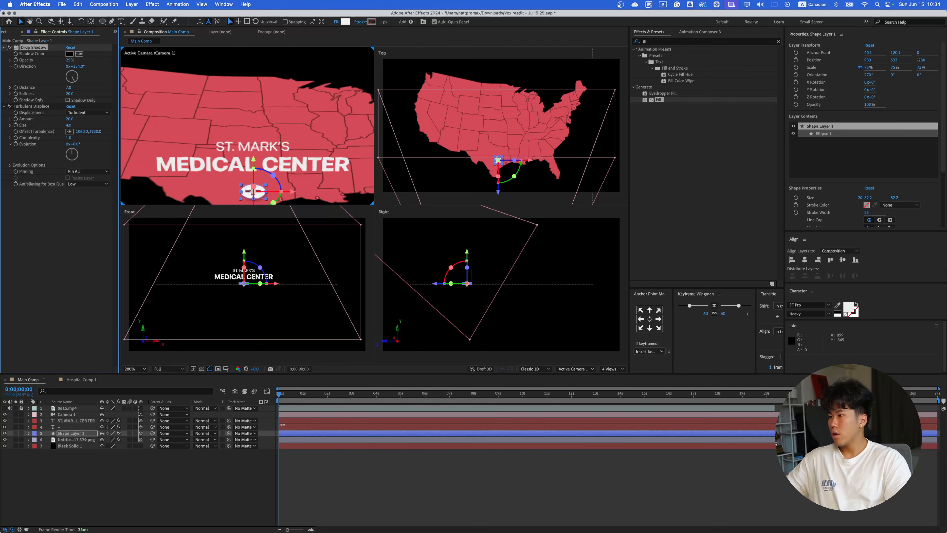
pyautogui.click(301, 471)
pyautogui.scroll(-1, 306, 197)
pyautogui.press('super+s')
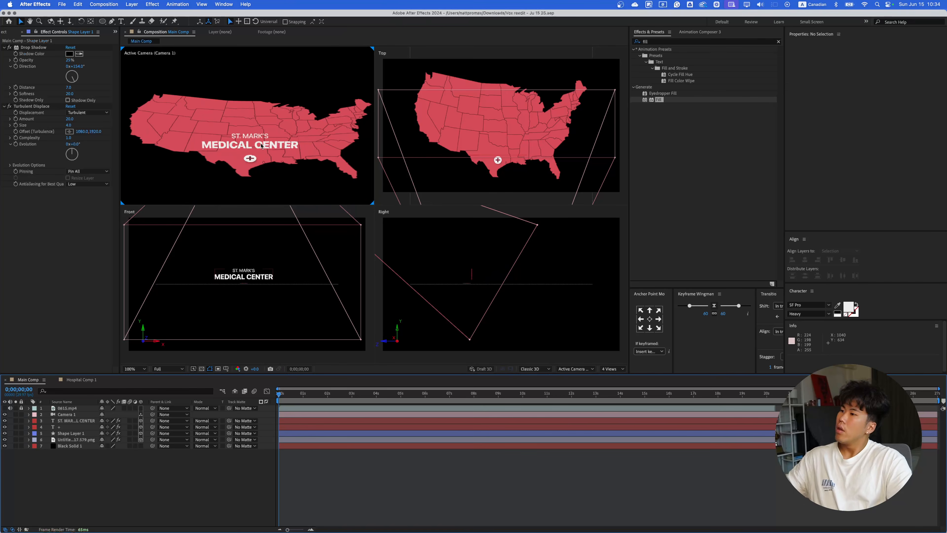
# - Duplicate the Black Solid 1 layer and apply the Grid effect to the upper copy
pyautogui.scroll(1, 260, 164)
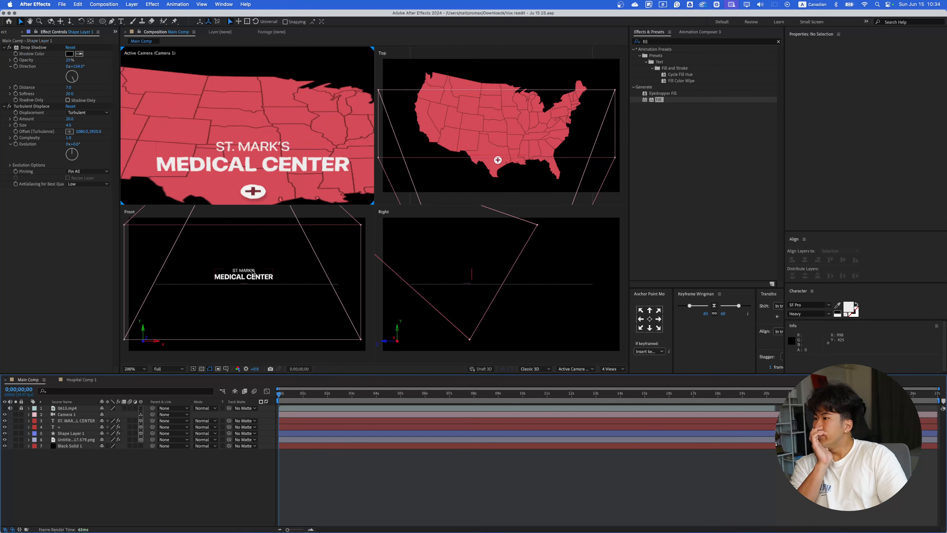
pyautogui.click(135, 369)
pyautogui.click(135, 401)
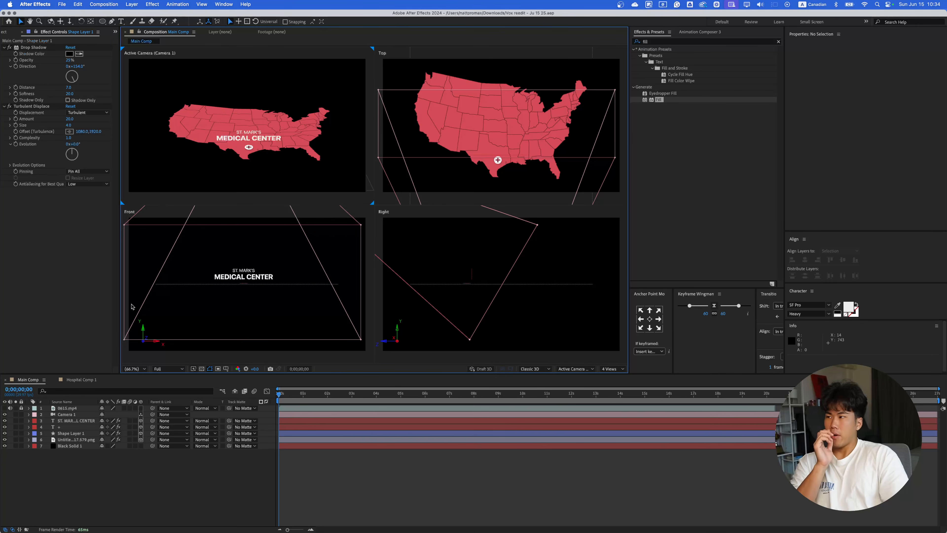
pyautogui.click(77, 446)
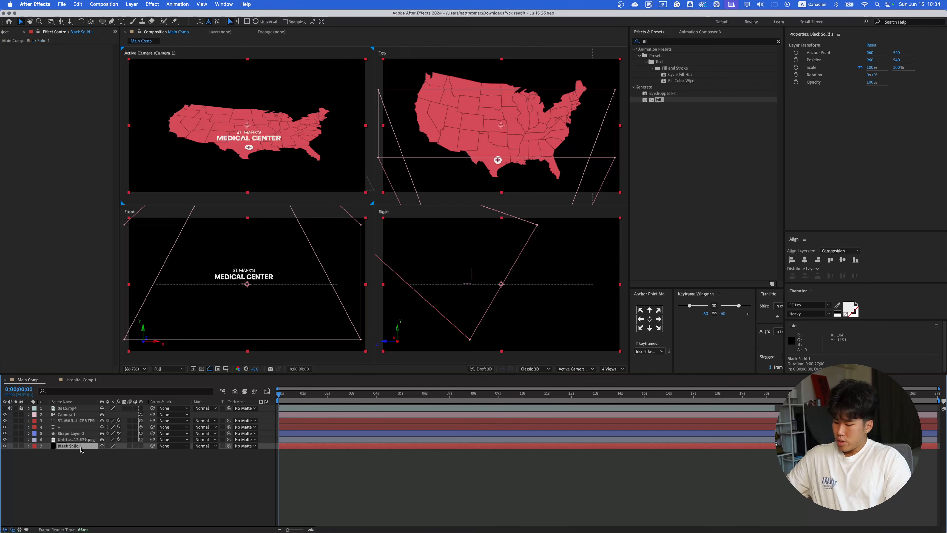
pyautogui.press('super+d')
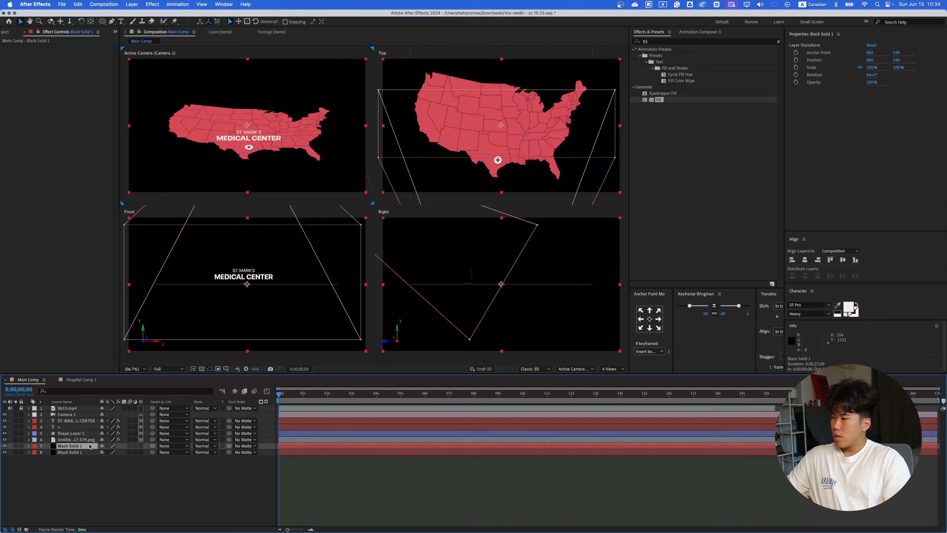
pyautogui.click(670, 41)
pyautogui.write('grid')
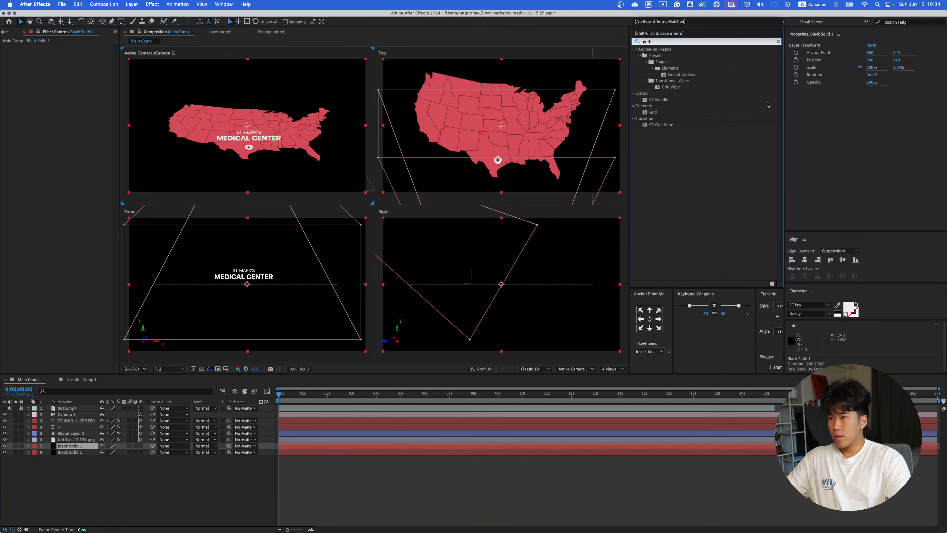
pyautogui.click(658, 114)
pyautogui.moveTo(658, 117); pyautogui.dragTo(67, 446)
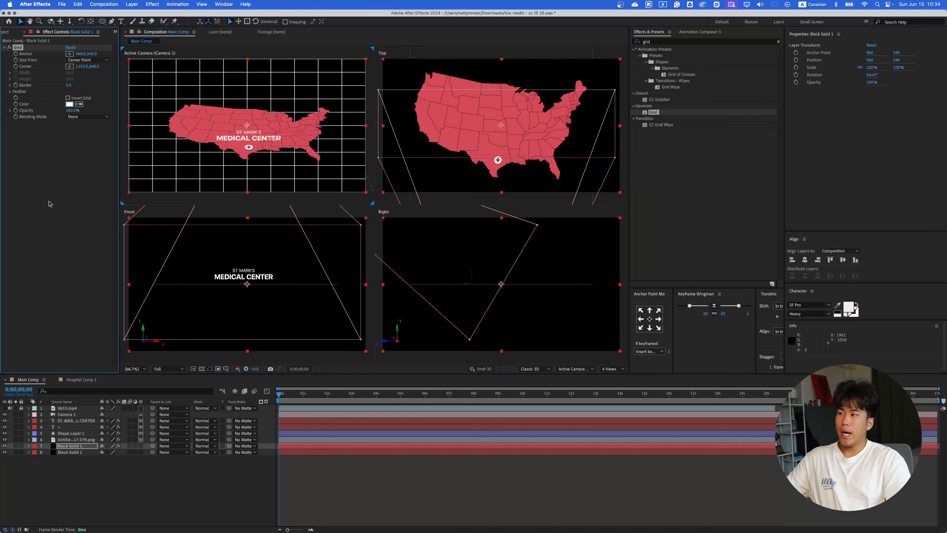
# - Size the grid from the Width Slider, with a width of about 68 and a border of 1
pyautogui.click(88, 60)
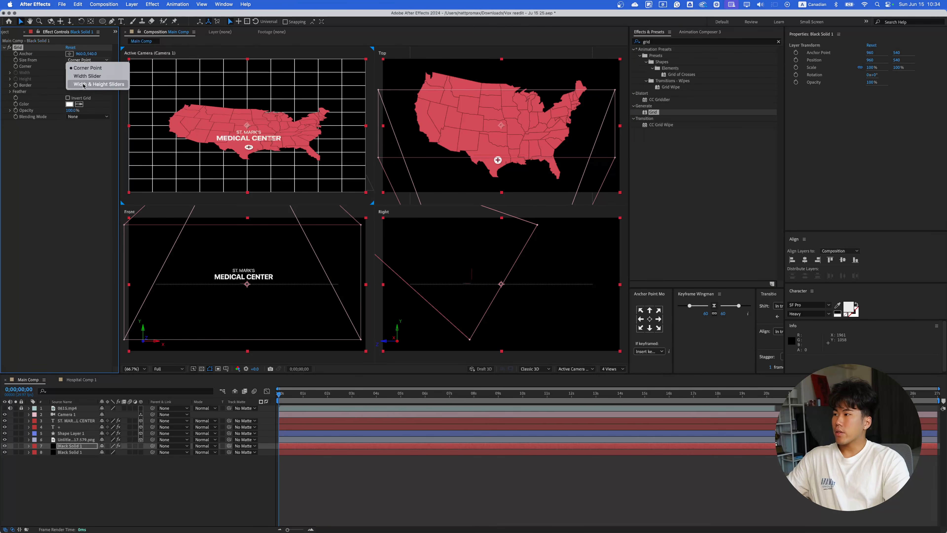
pyautogui.click(84, 67)
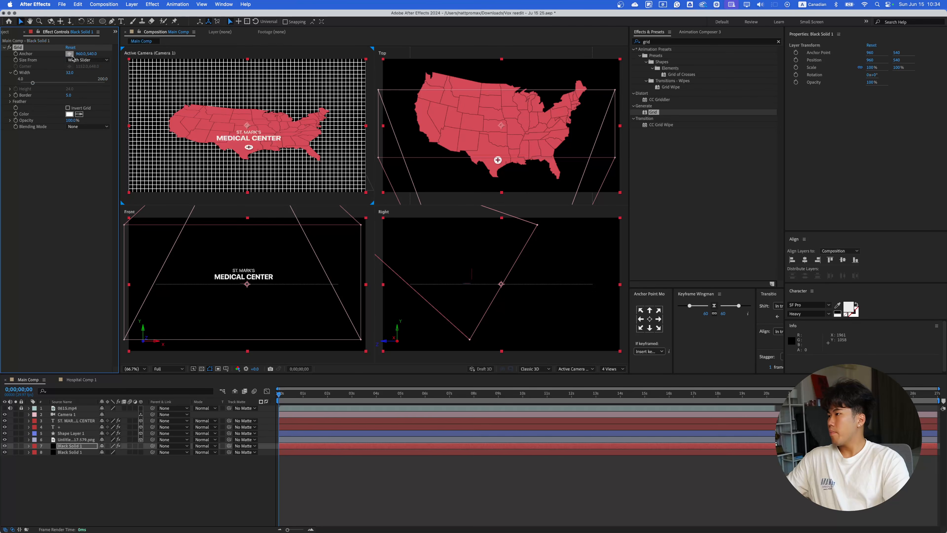
pyautogui.moveTo(34, 83); pyautogui.dragTo(64, 96)
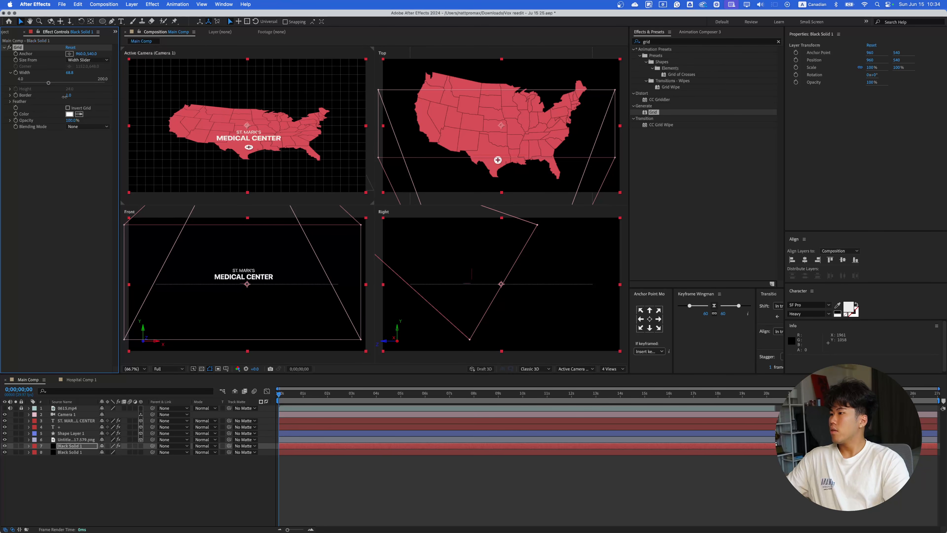
pyautogui.scroll(2, 228, 84)
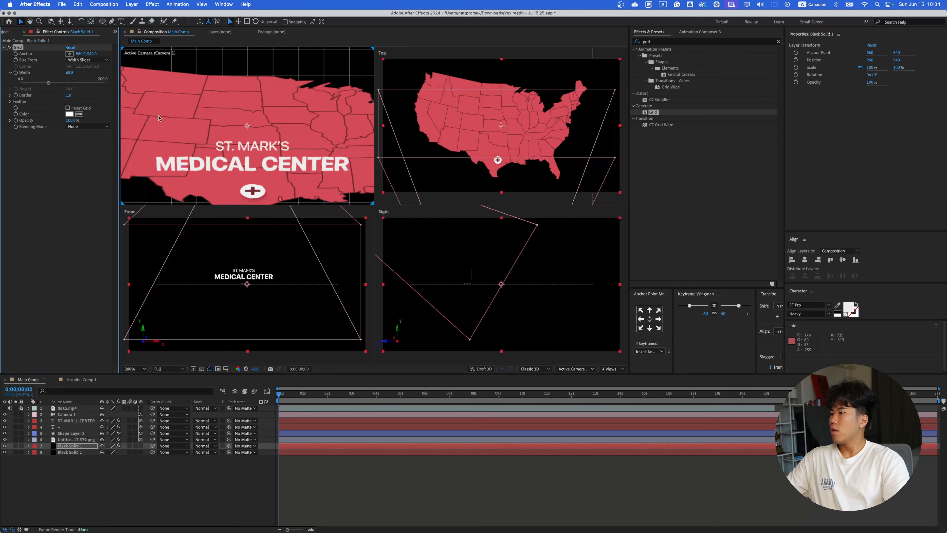
pyautogui.scroll(-1, 158, 118)
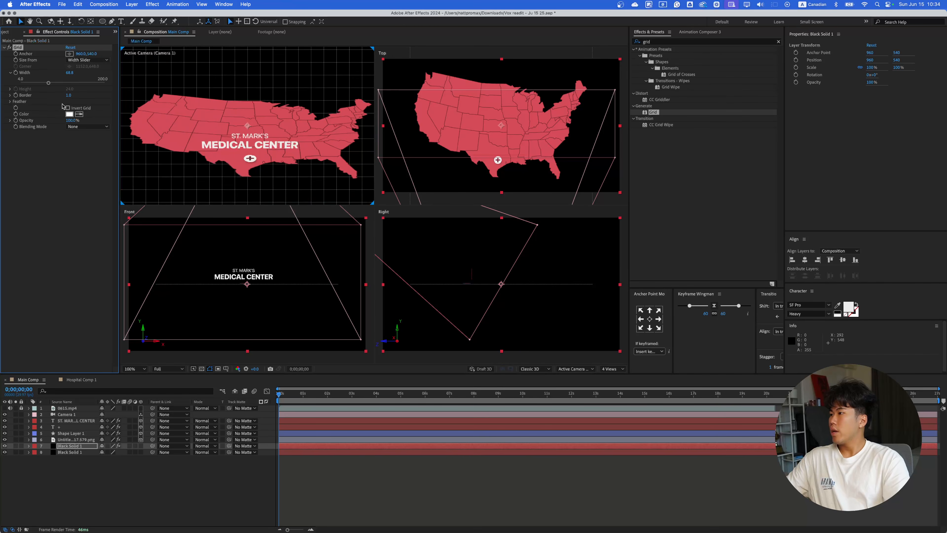
# - Change the grid line color to dark grey 4C4C4C
pyautogui.click(69, 114)
pyautogui.moveTo(318, 82); pyautogui.dragTo(194, 118)
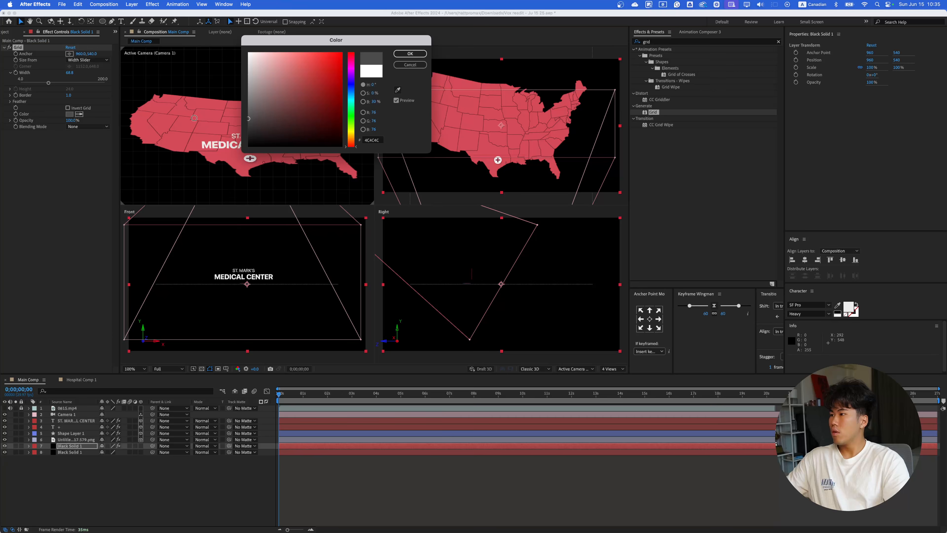
pyautogui.click(409, 54)
# - Show the composition in a single Active Camera view and deselect all layers
pyautogui.press('w')
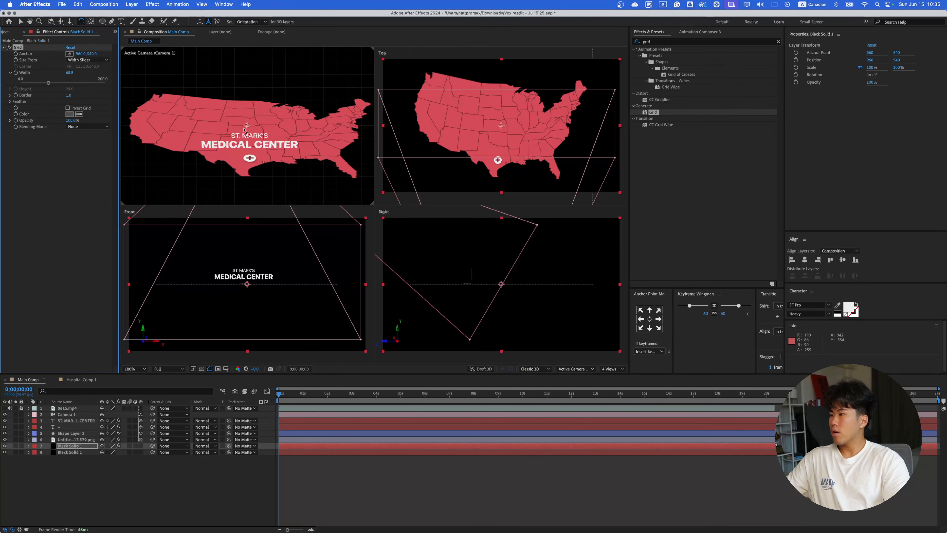
pyautogui.scroll(-1, 244, 129)
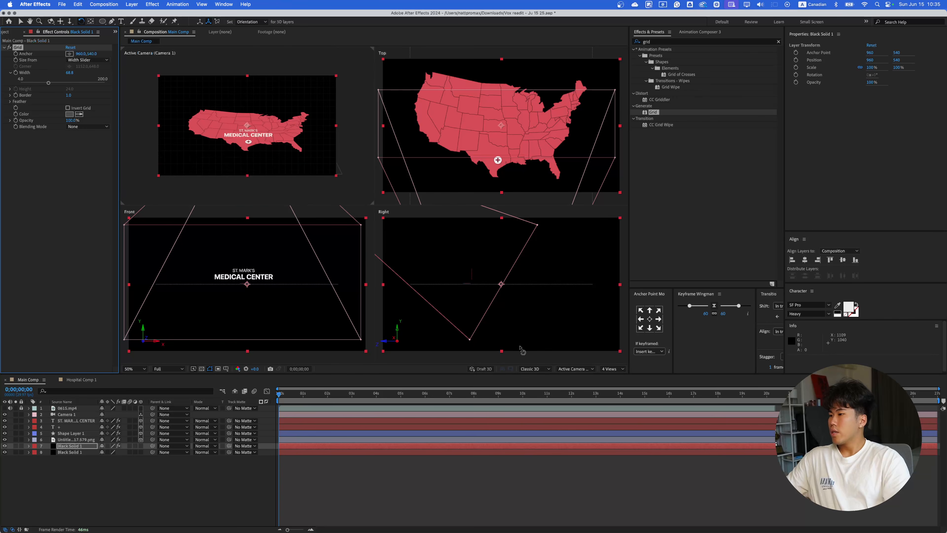
pyautogui.click(612, 369)
pyautogui.click(614, 377)
pyautogui.click(338, 481)
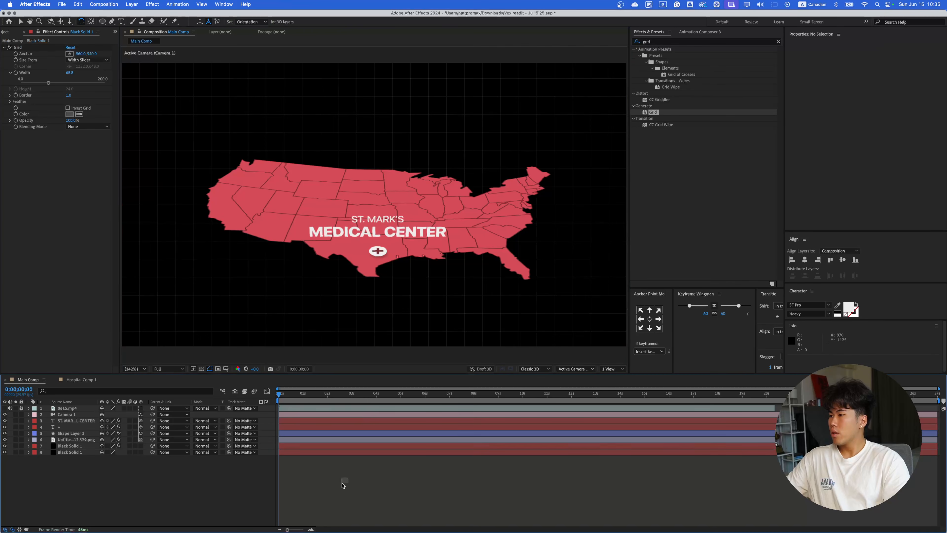
# - Preview the composition and try shifting Camera 1 along its X position, undoing the move
pyautogui.press('space')
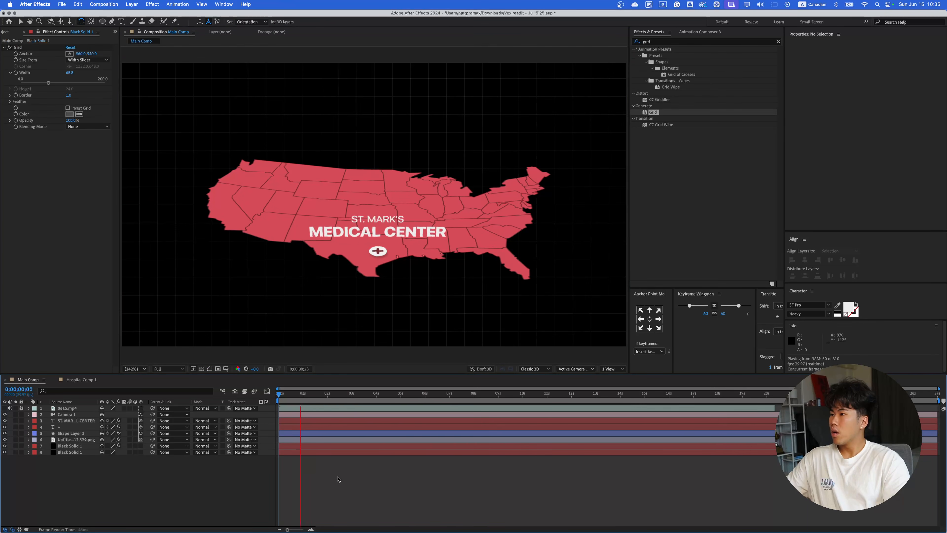
pyautogui.press('space')
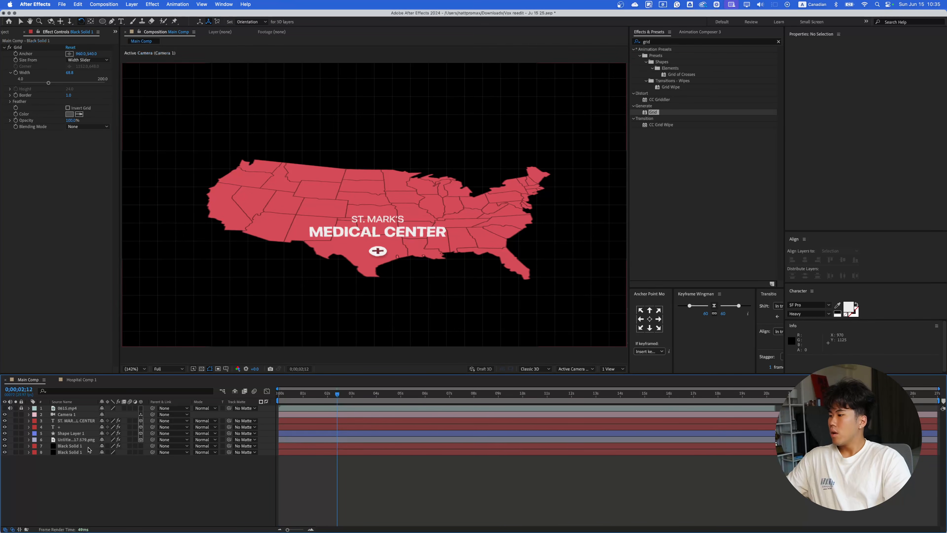
pyautogui.click(72, 414)
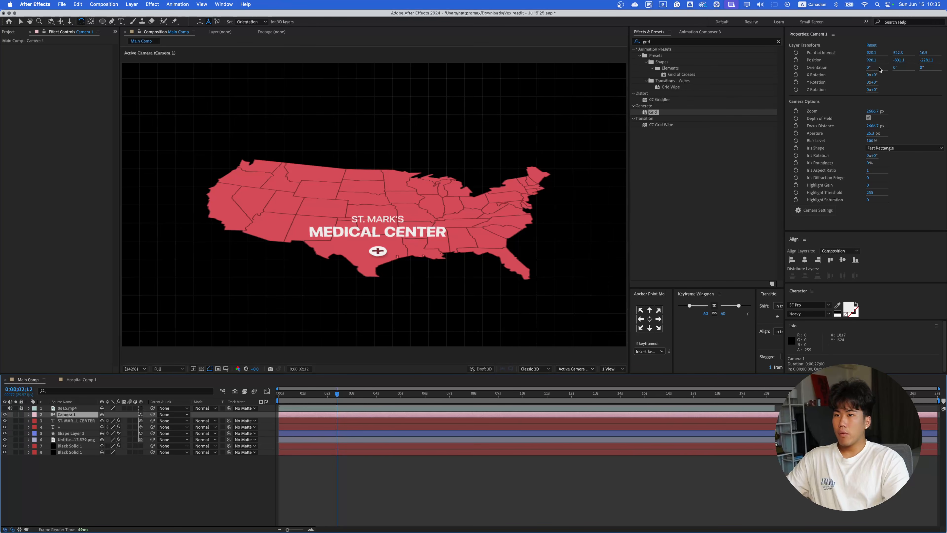
pyautogui.moveTo(868, 62); pyautogui.dragTo(892, 71)
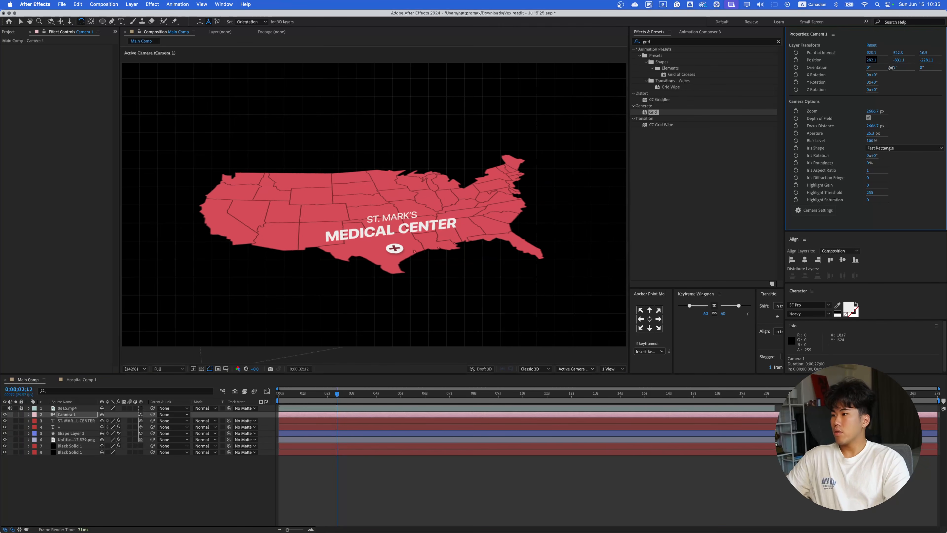
pyautogui.press('super+z')
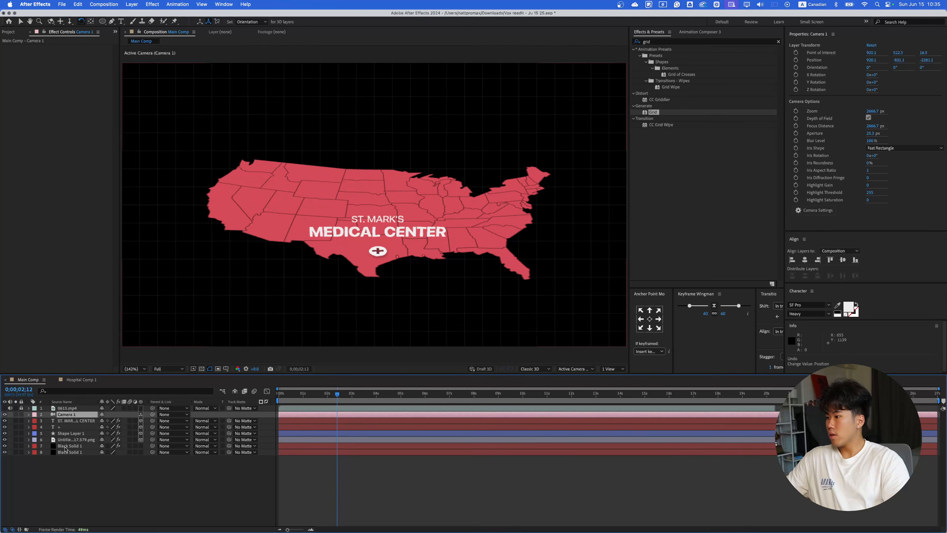
# - Lighten the grid line color on the upper Black Solid 1 layer to grey 5C5C5C
pyautogui.click(71, 447)
pyautogui.click(69, 113)
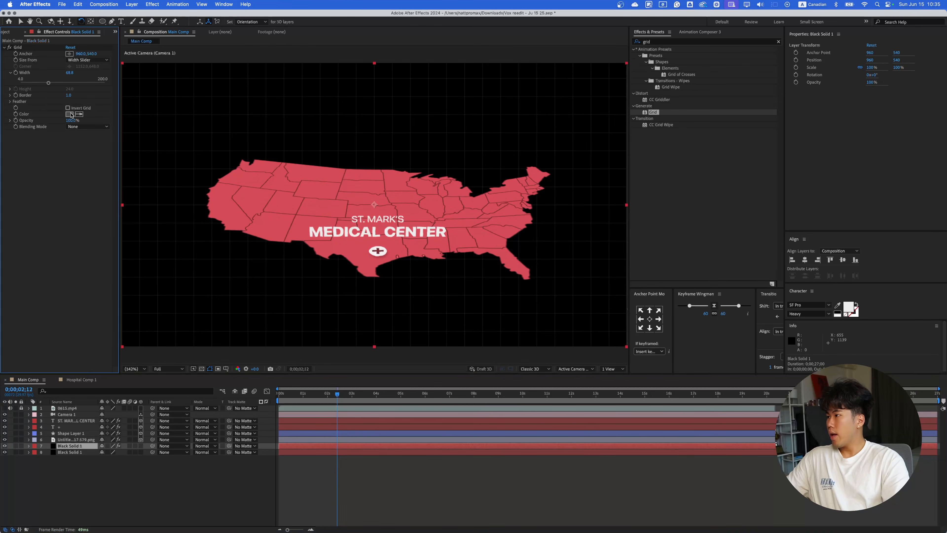
pyautogui.click(249, 117)
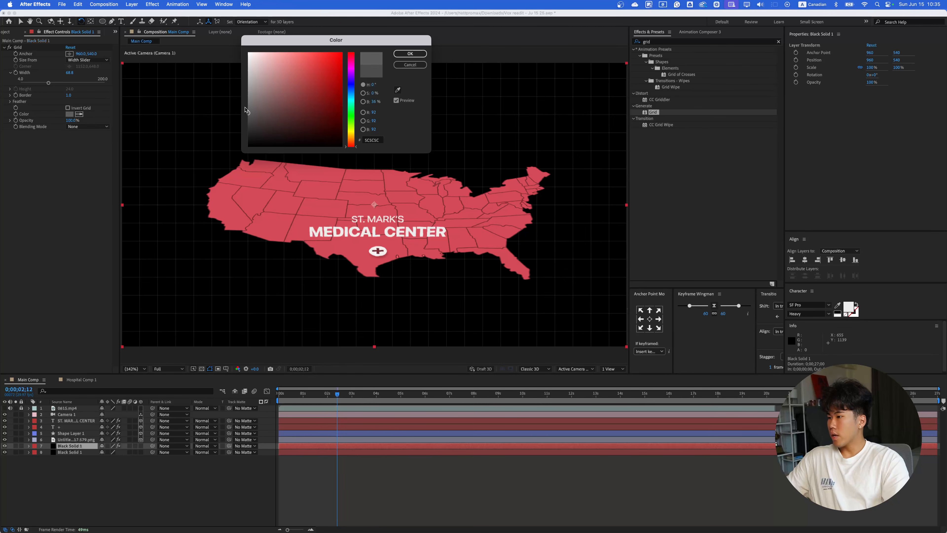
pyautogui.click(410, 53)
# - Inspect the thickness and brightness of the grid lines behind the map at several magnifications
pyautogui.press('.')
pyautogui.press('.')
pyautogui.press('.')
pyautogui.press('.')
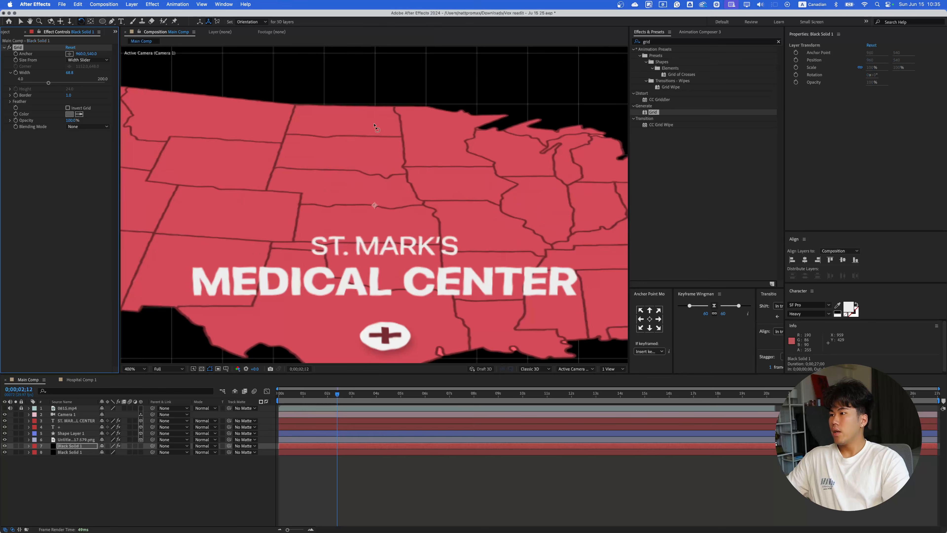
pyautogui.press(',')
pyautogui.press(',')
pyautogui.press(',')
pyautogui.press(',')
pyautogui.press('.')
pyautogui.press('.')
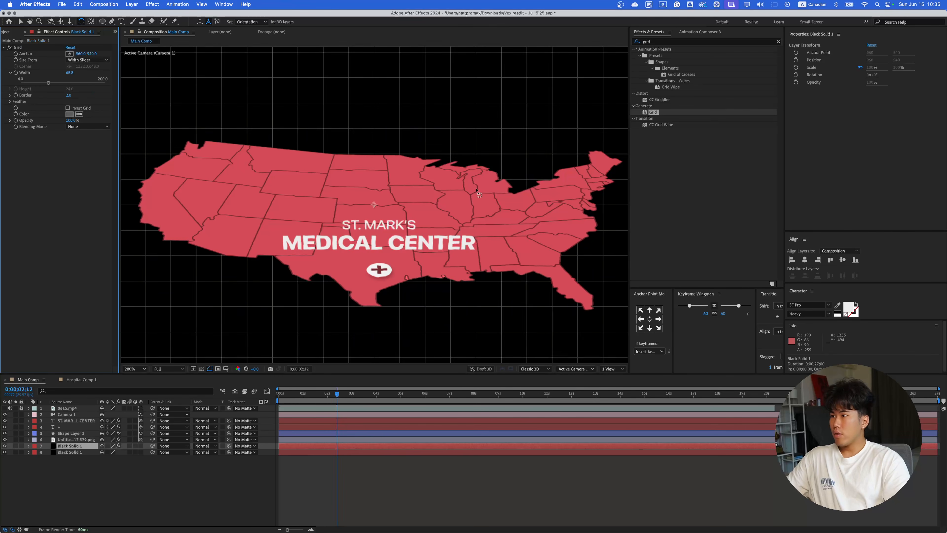
pyautogui.press('.')
pyautogui.press('.')
pyautogui.press(',')
pyautogui.press(',')
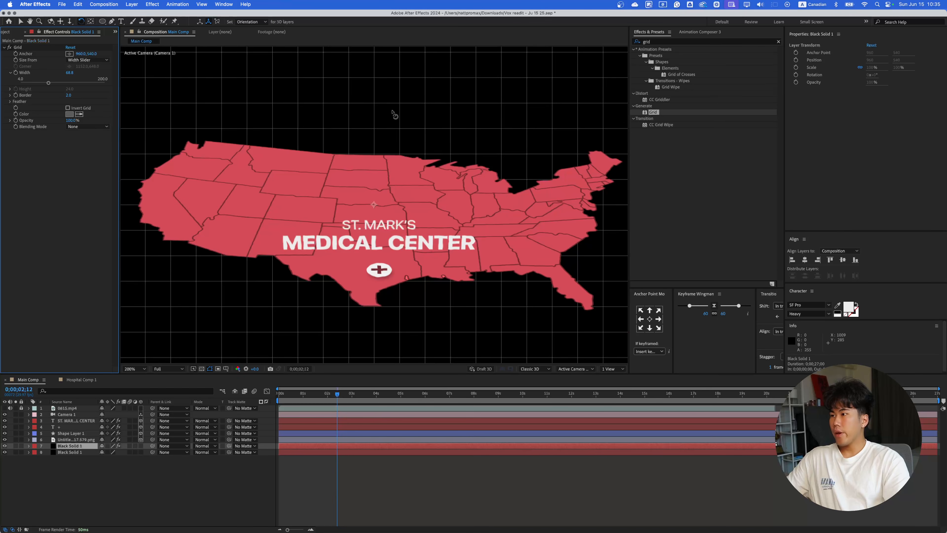
pyautogui.press('.')
pyautogui.press('.')
pyautogui.press(',')
pyautogui.press(',')
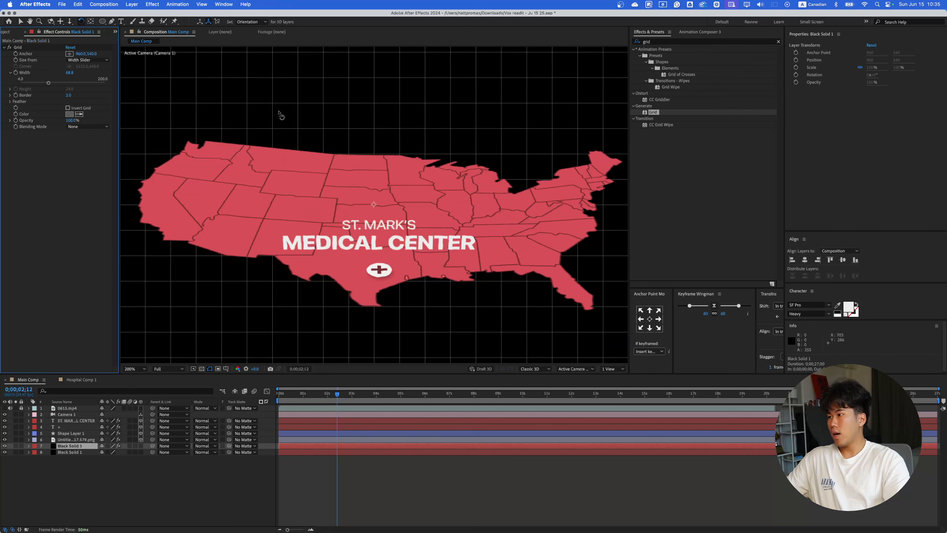
pyautogui.press(',')
pyautogui.press(',')
pyautogui.press('.')
pyautogui.press('.')
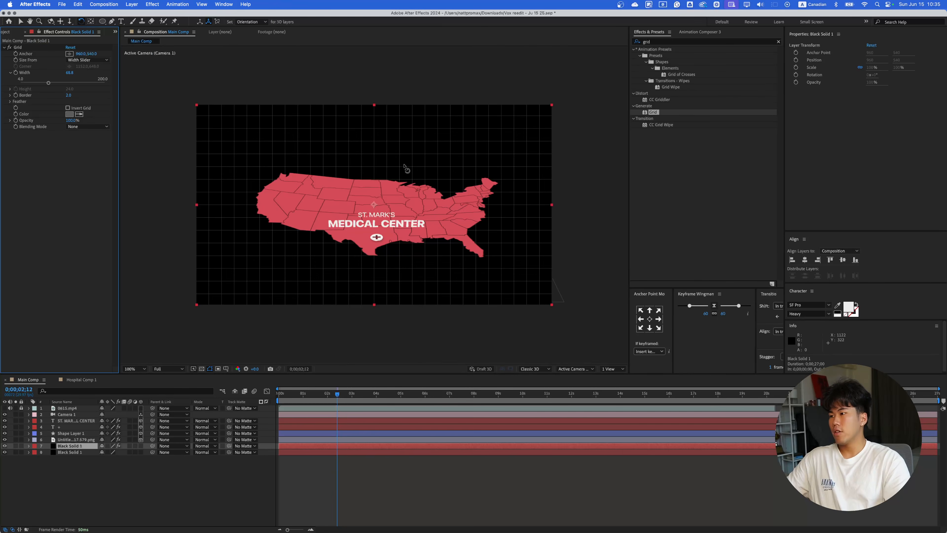
pyautogui.press(',')
pyautogui.press(',')
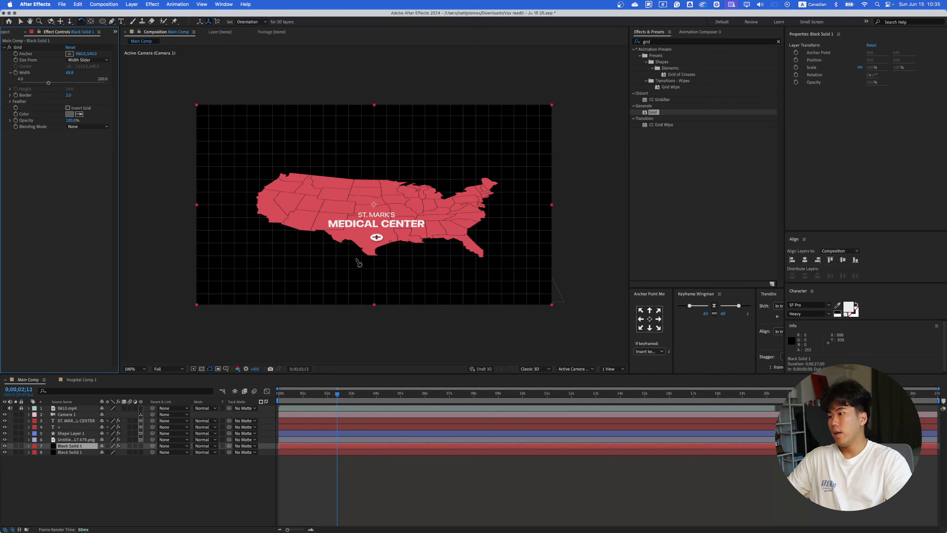
# - Set the border of the Grid effect to 1.5
pyautogui.press('.')
pyautogui.press('.')
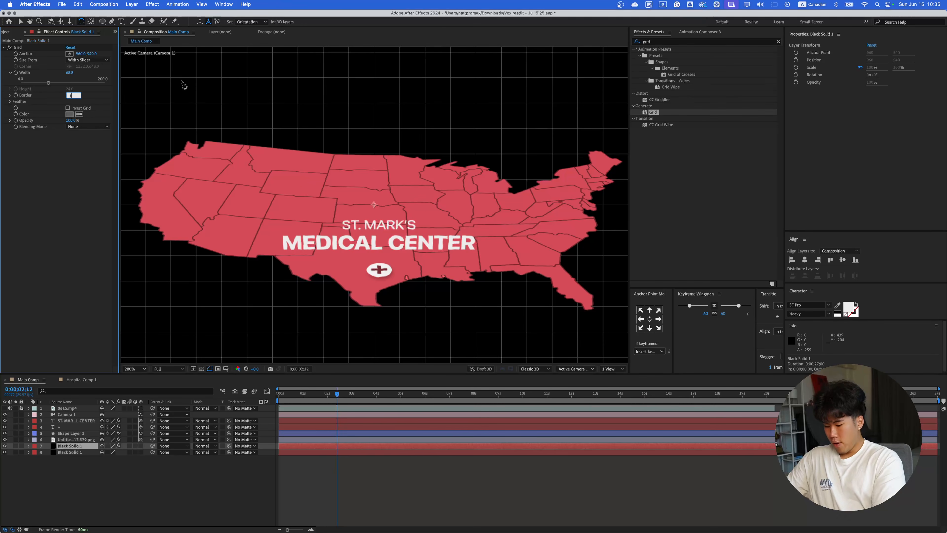
pyautogui.write('1.5')
pyautogui.press('Return')
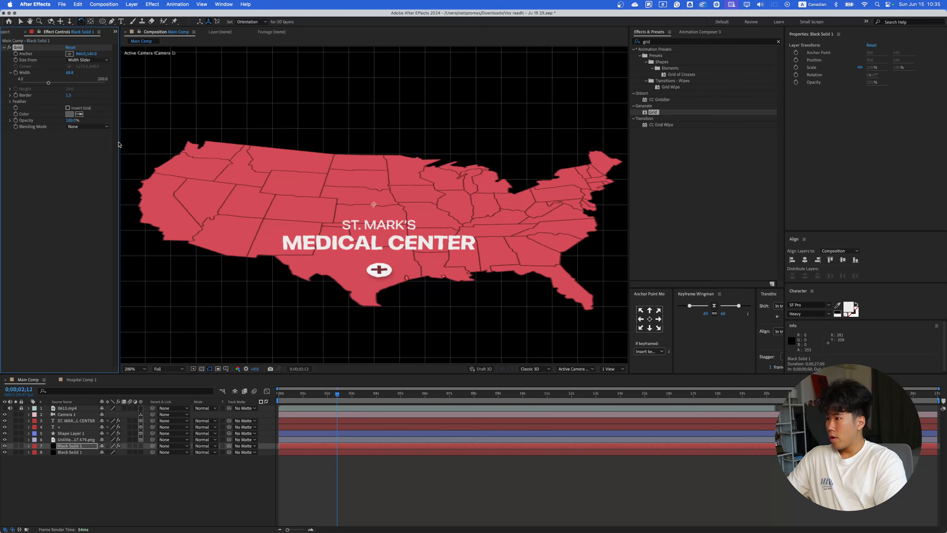
pyautogui.click(79, 173)
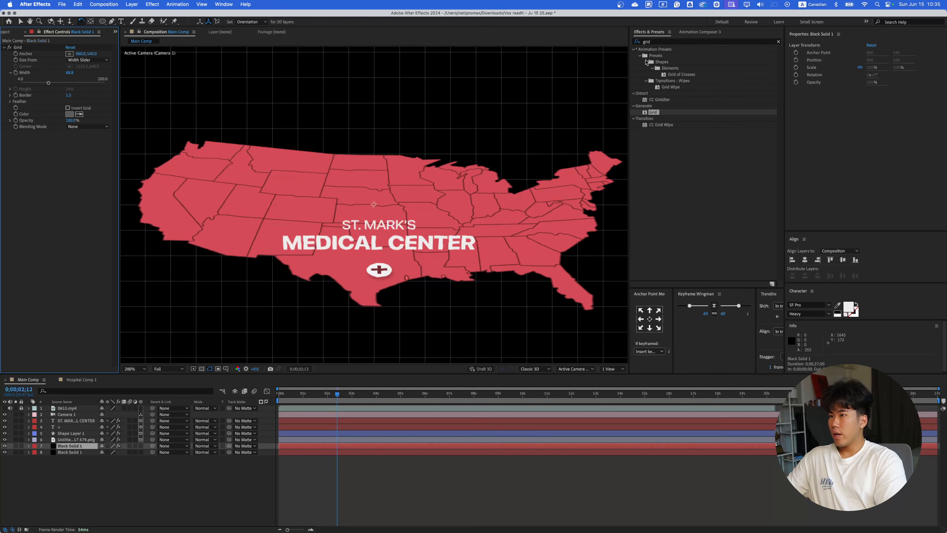
# - Copy the Turbulent Displace effect from the map image layer onto the gridded Black Solid 1 layer and preview the animation
pyautogui.click(81, 439)
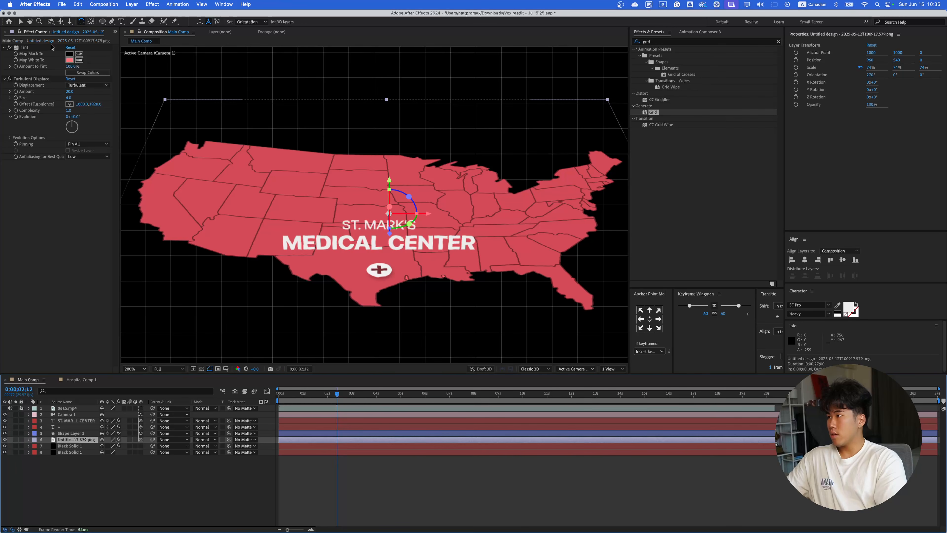
pyautogui.click(31, 79)
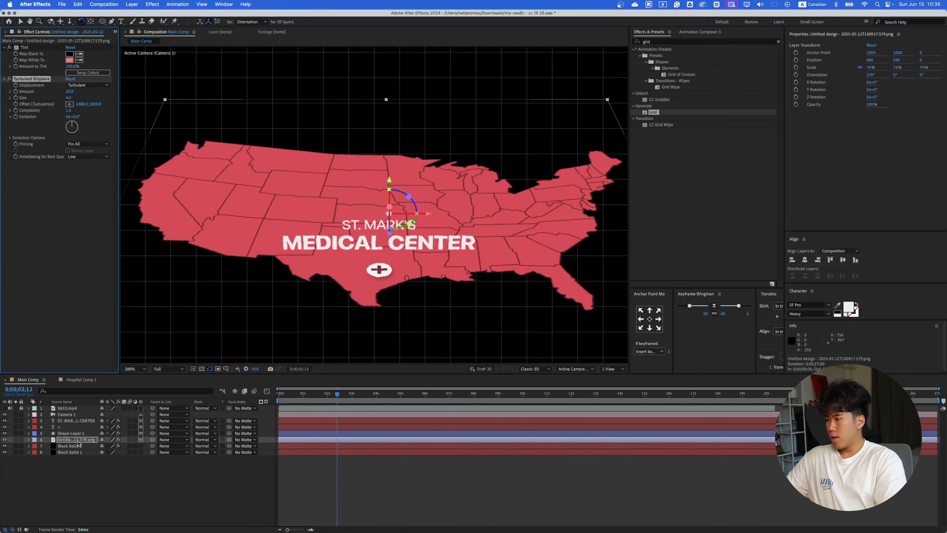
pyautogui.click(78, 446)
pyautogui.press('super+v')
pyautogui.scroll(-1, 339, 150)
pyautogui.press('space')
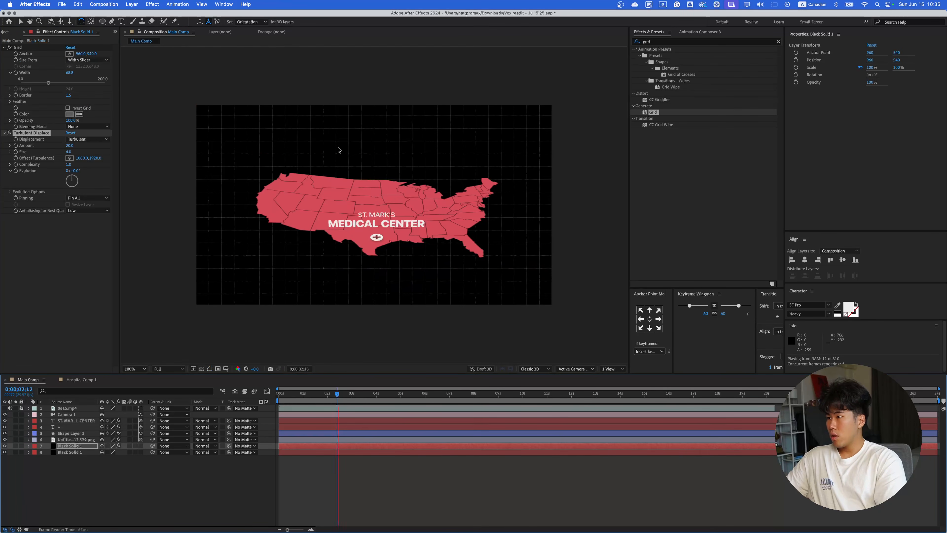
pyautogui.scroll(1, 339, 150)
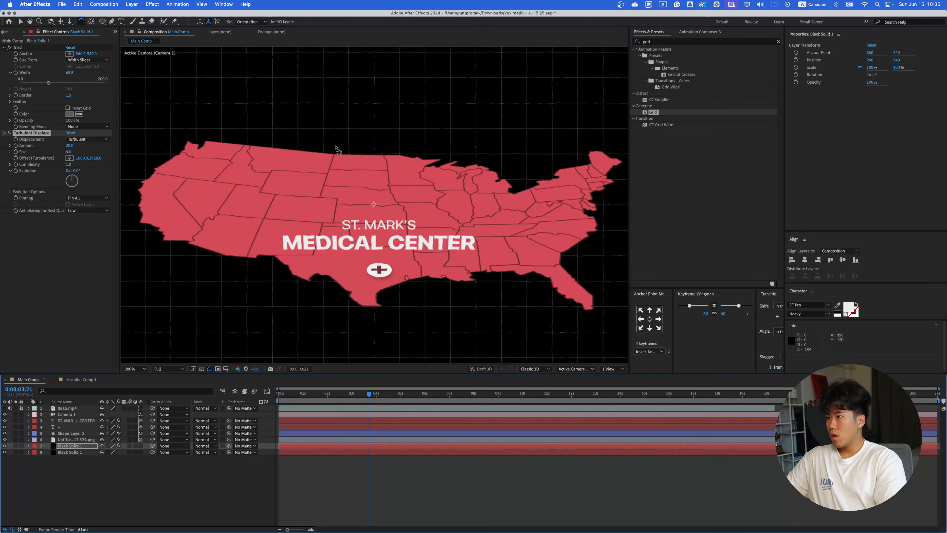
pyautogui.press('space')
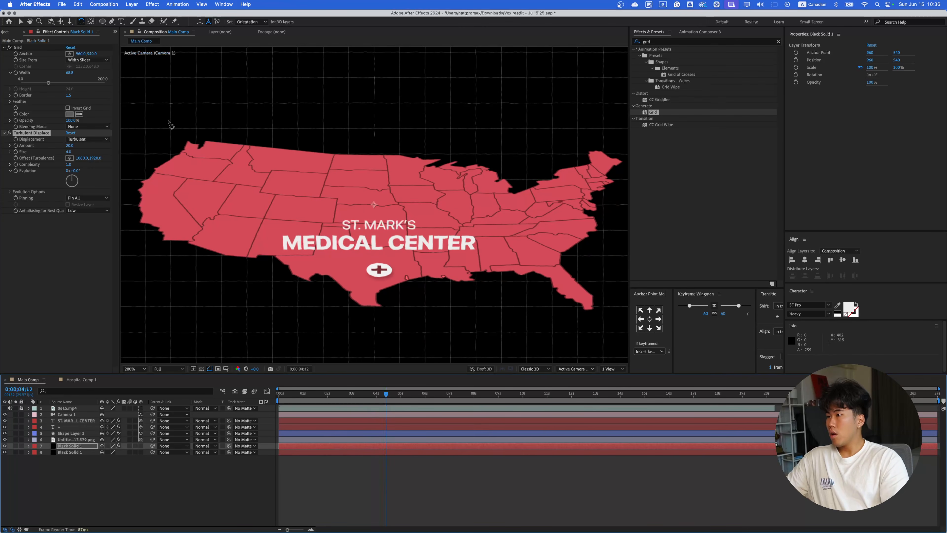
# - Darken the grid line color to 323232 and preview the result
pyautogui.click(39, 42)
pyautogui.click(19, 48)
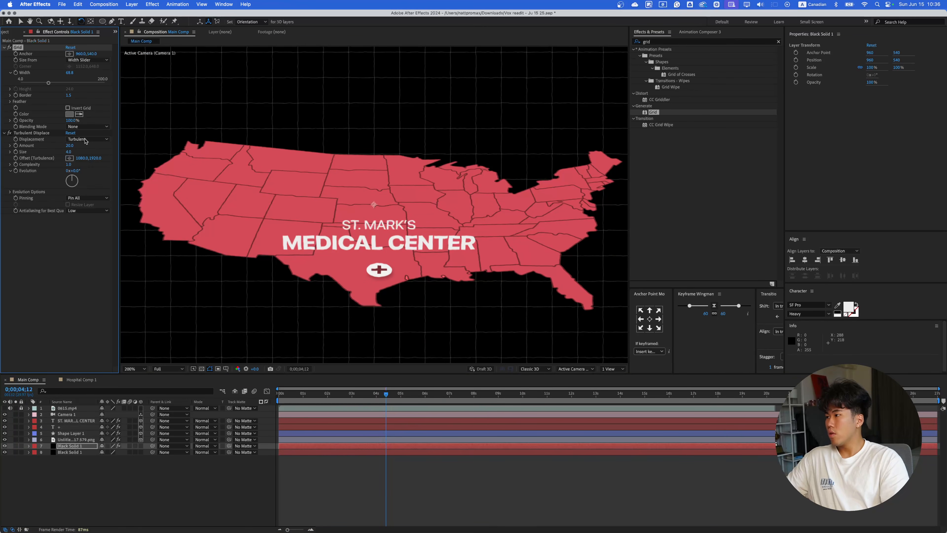
pyautogui.click(69, 114)
pyautogui.moveTo(250, 126); pyautogui.dragTo(238, 125)
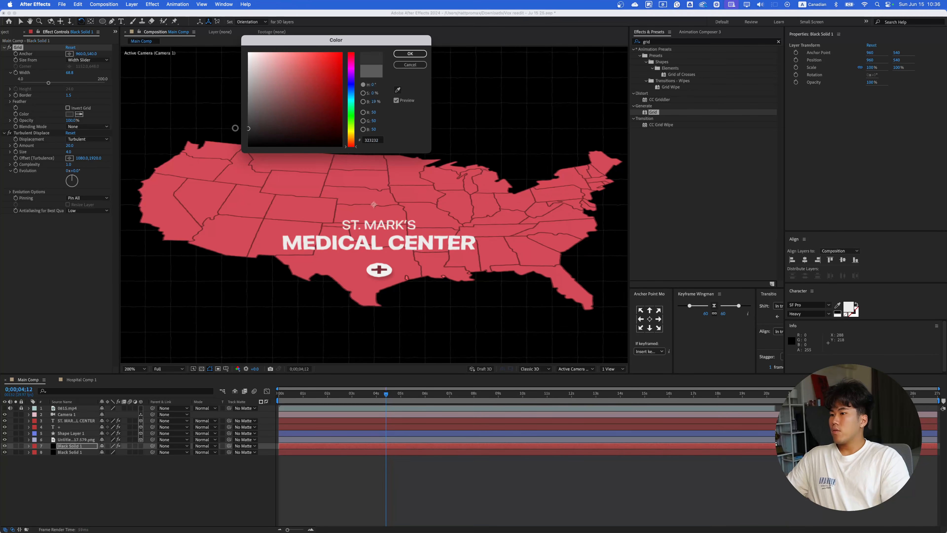
pyautogui.click(410, 54)
pyautogui.press(',')
pyautogui.press('space')
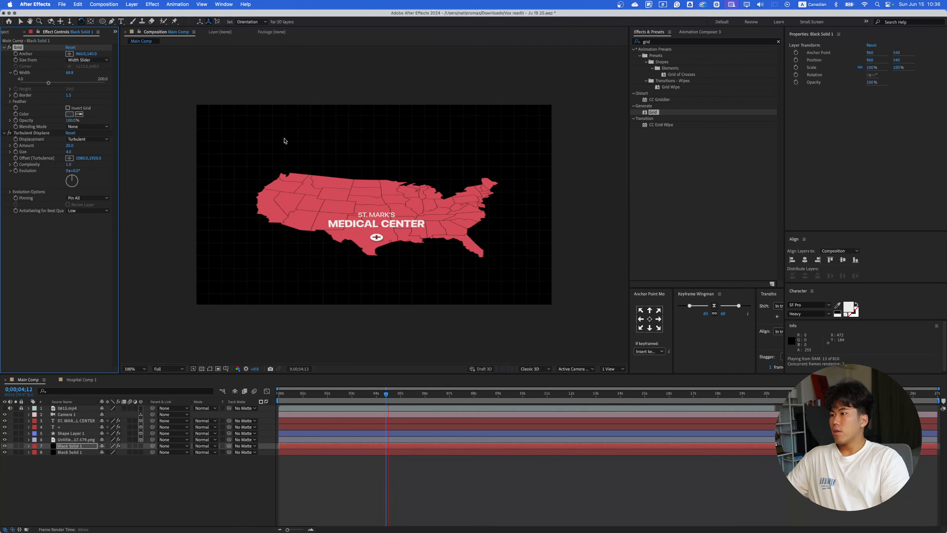
pyautogui.press('space')
# - Set the grid line color to dark grey 3D3D3D and preview the result
pyautogui.click(70, 115)
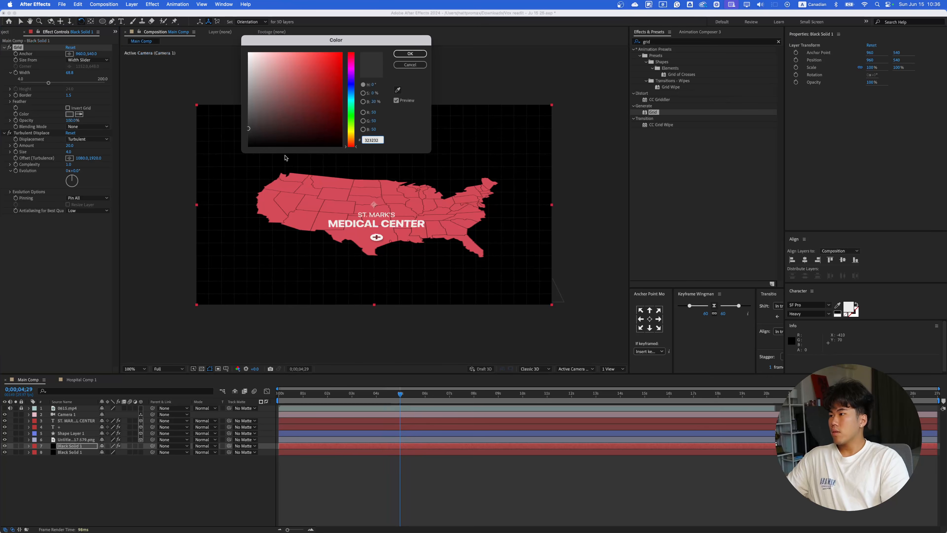
pyautogui.click(250, 129)
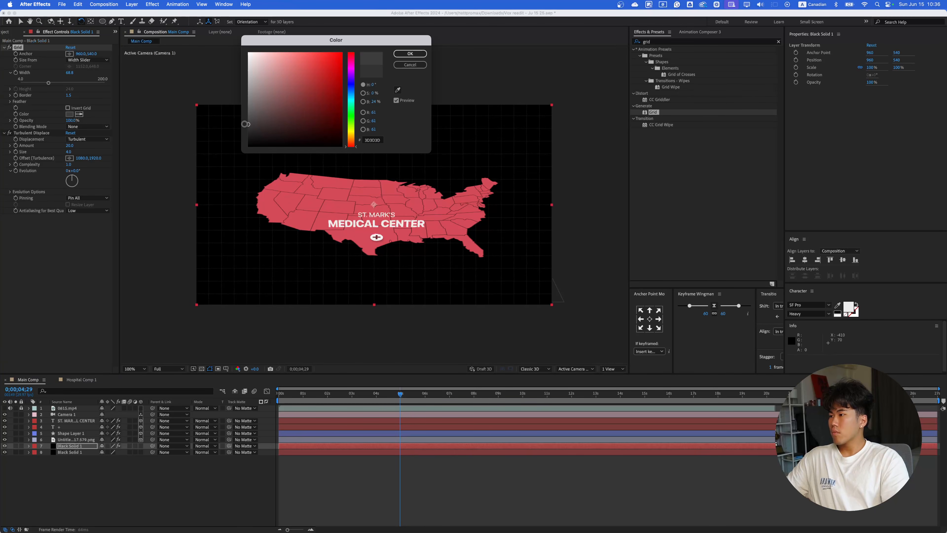
pyautogui.click(410, 53)
pyautogui.press('.')
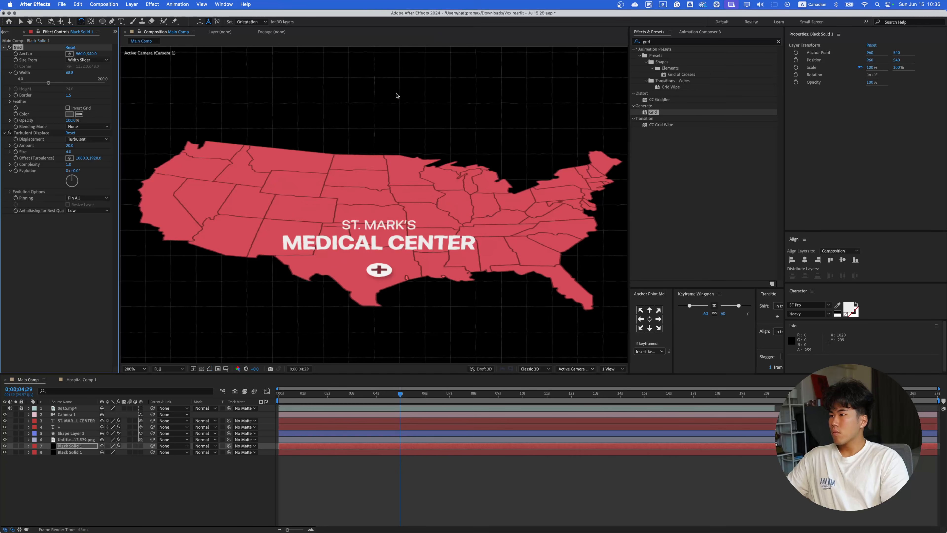
pyautogui.press('space')
pyautogui.press('space')
pyautogui.press(',')
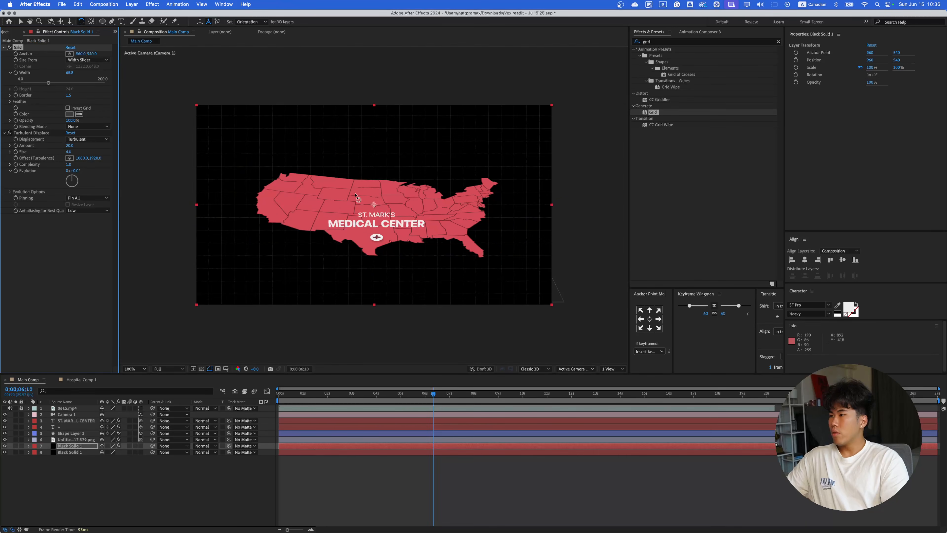
# - Play back the composition fitted to the viewer and at 100% with all layers deselected to check the wobbling grid
pyautogui.click(135, 368)
pyautogui.click(138, 397)
pyautogui.press('space')
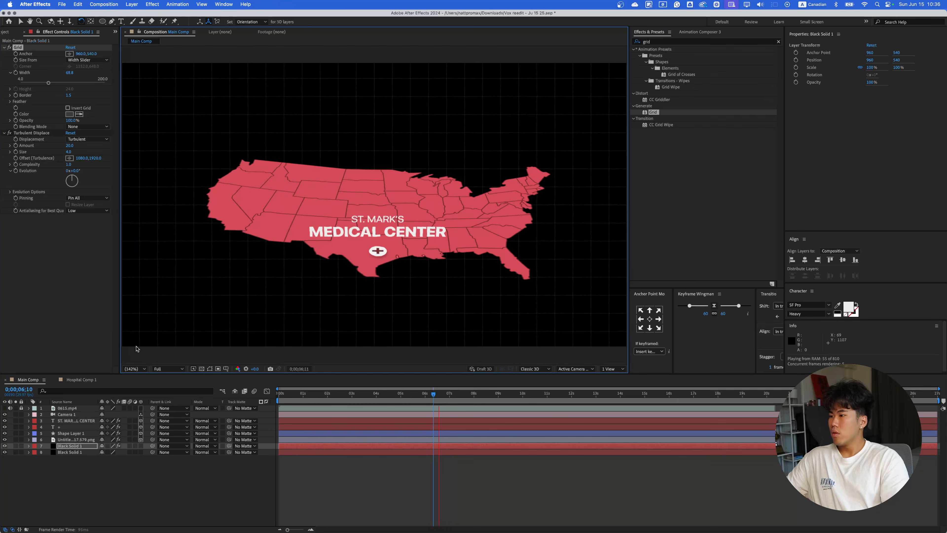
pyautogui.press('space')
pyautogui.press(',')
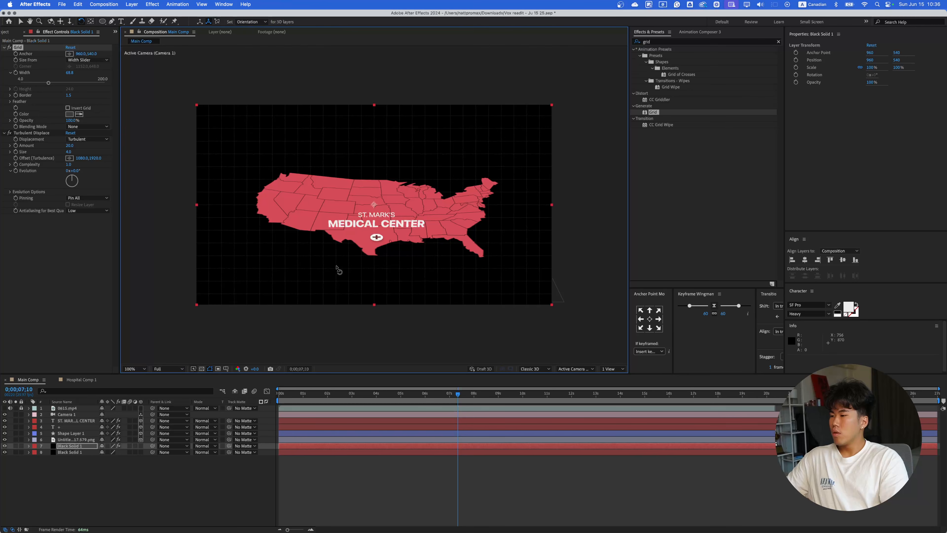
pyautogui.press('space')
pyautogui.click(62, 479)
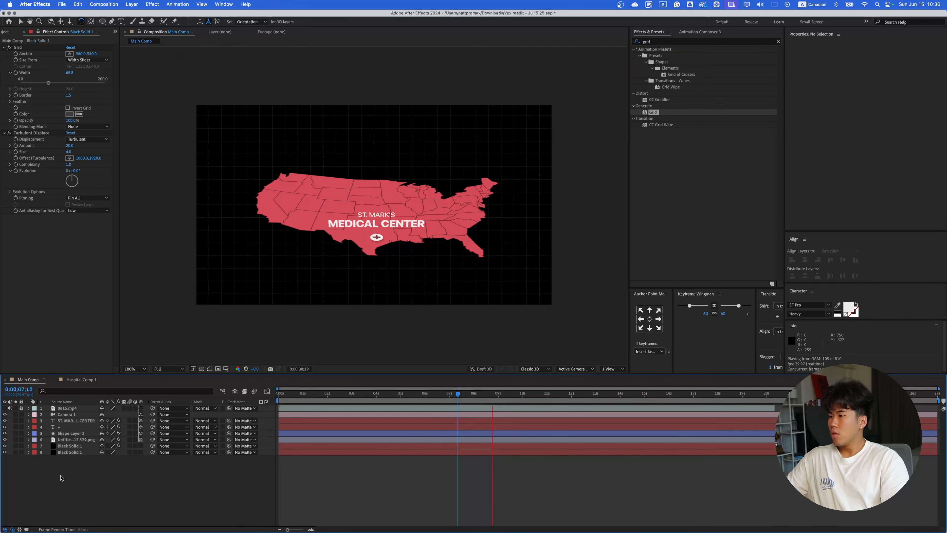
pyautogui.press('space')
# - Make the 0615.mp4 reference layer visible and play it from the first frame
pyautogui.press('Home')
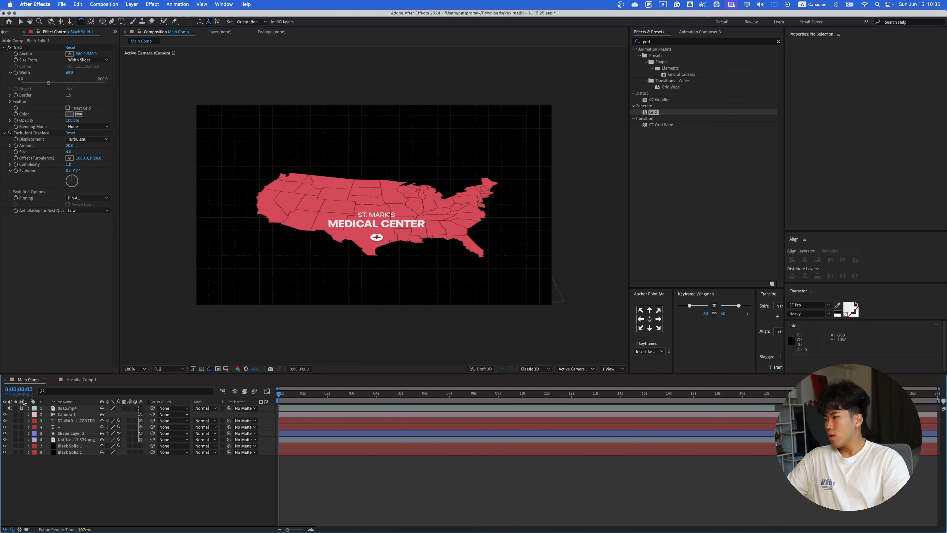
pyautogui.click(5, 409)
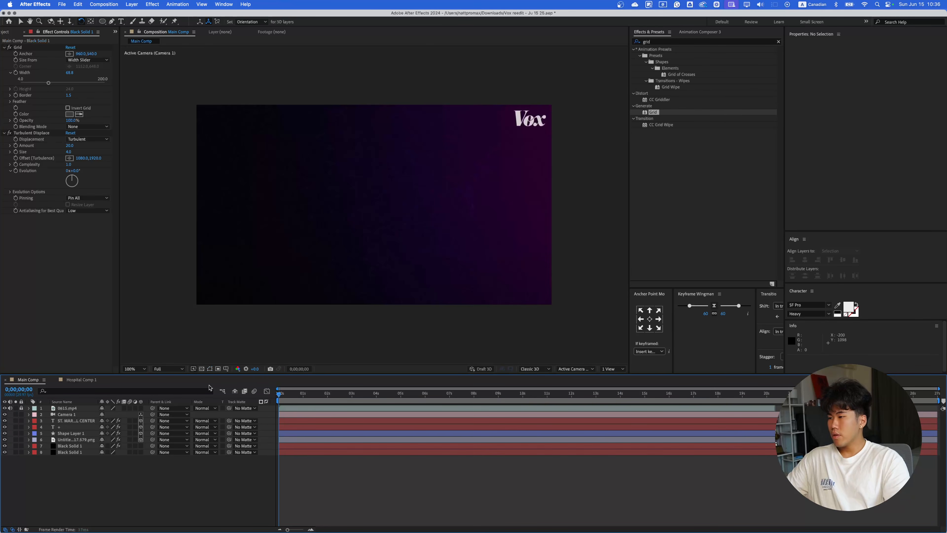
pyautogui.click(287, 394)
pyautogui.moveTo(287, 394); pyautogui.dragTo(240, 397)
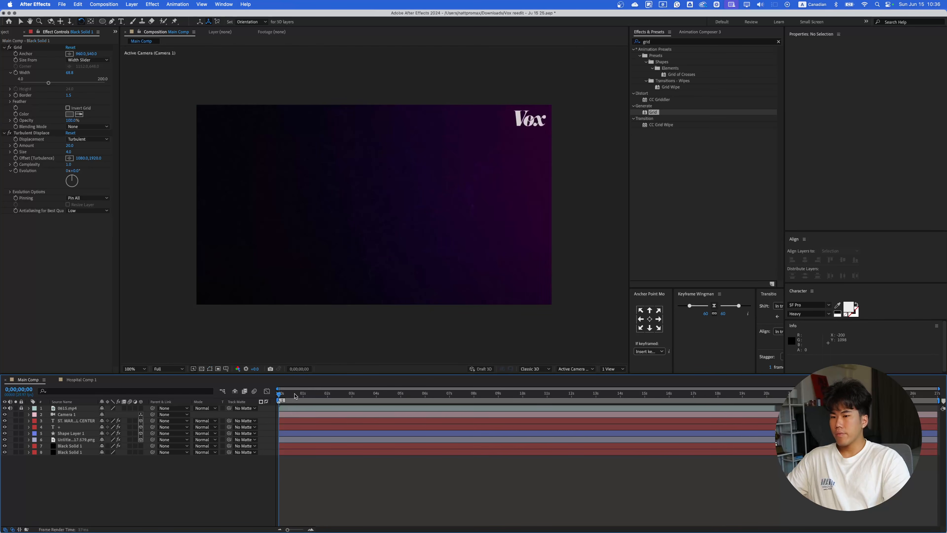
pyautogui.press('space')
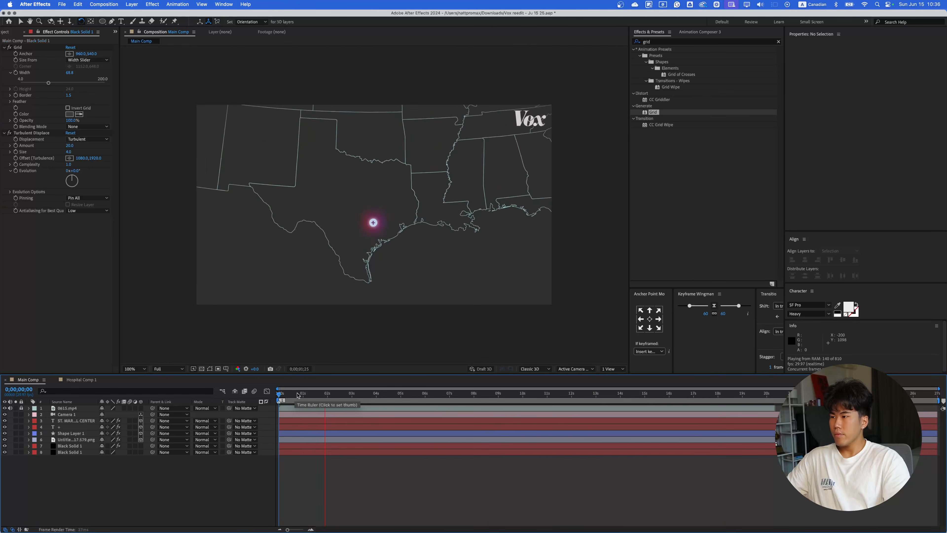
# - Stop the reference playback, mark 0;00;03;28 with a composition marker, and hide the 0615.mp4 layer
pyautogui.press('space')
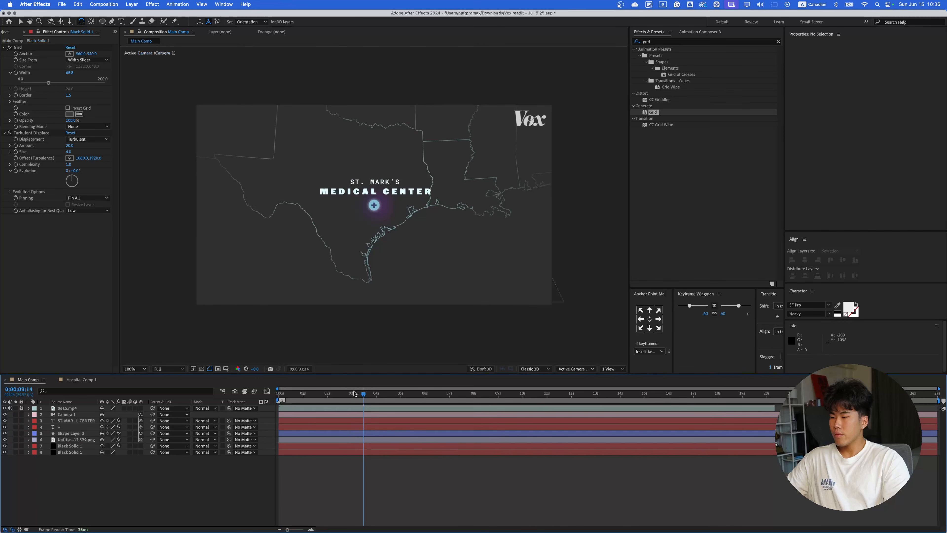
pyautogui.moveTo(364, 396)
pyautogui.mouseDown()
pyautogui.moveTo(393, 397)
pyautogui.moveTo(375, 397)
pyautogui.mouseUp()
pyautogui.click(943, 408)
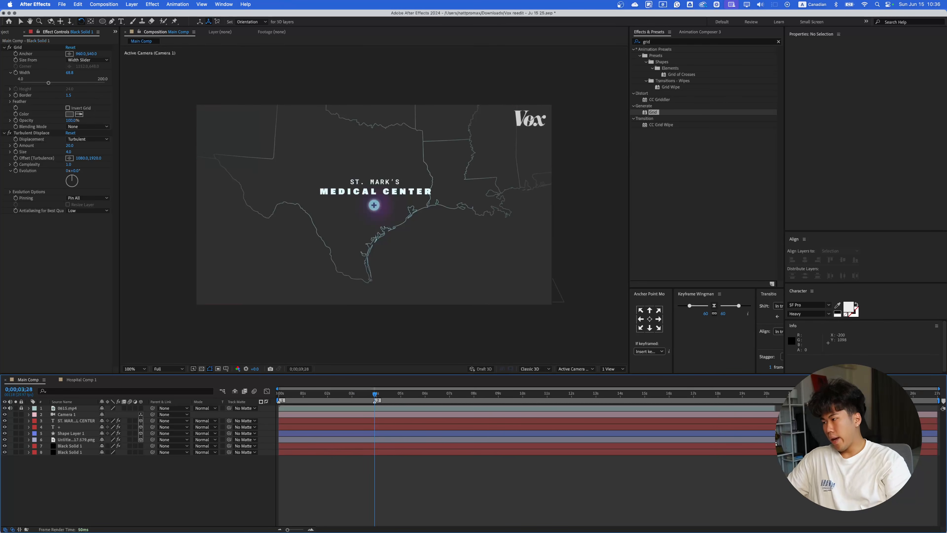
pyautogui.click(4, 409)
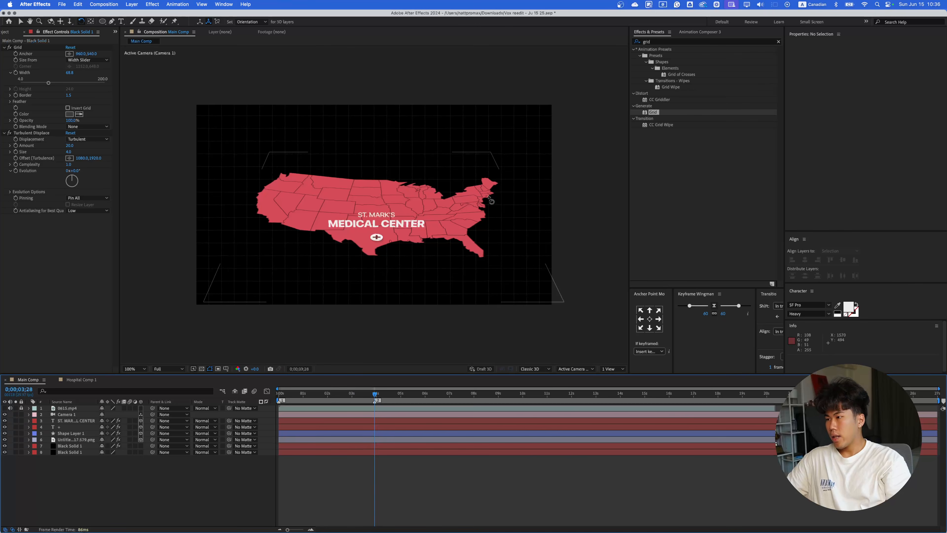
# - Dolly and pan Camera 1 closer to the title over Texas, to position 932.3, -177.7, -1413.9
pyautogui.click(355, 415)
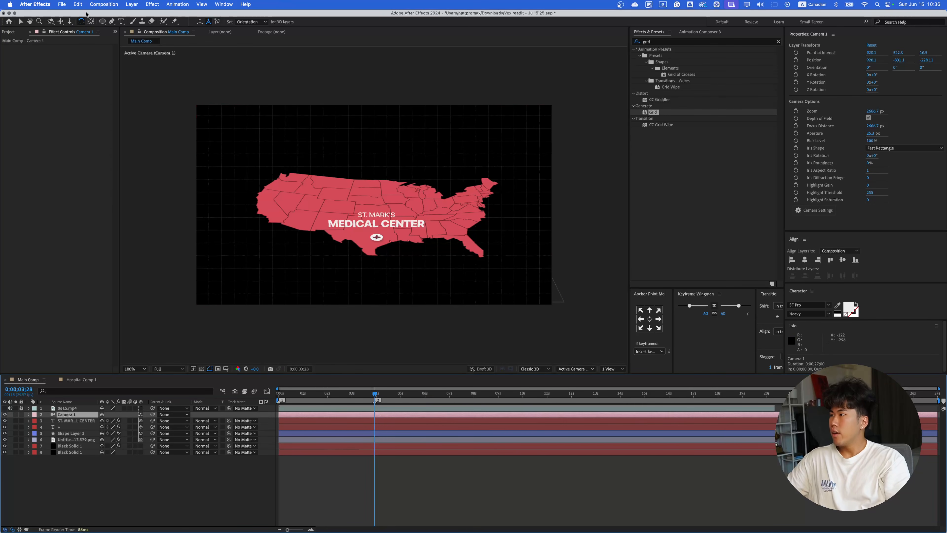
pyautogui.click(70, 22)
pyautogui.moveTo(377, 249); pyautogui.dragTo(390, 215)
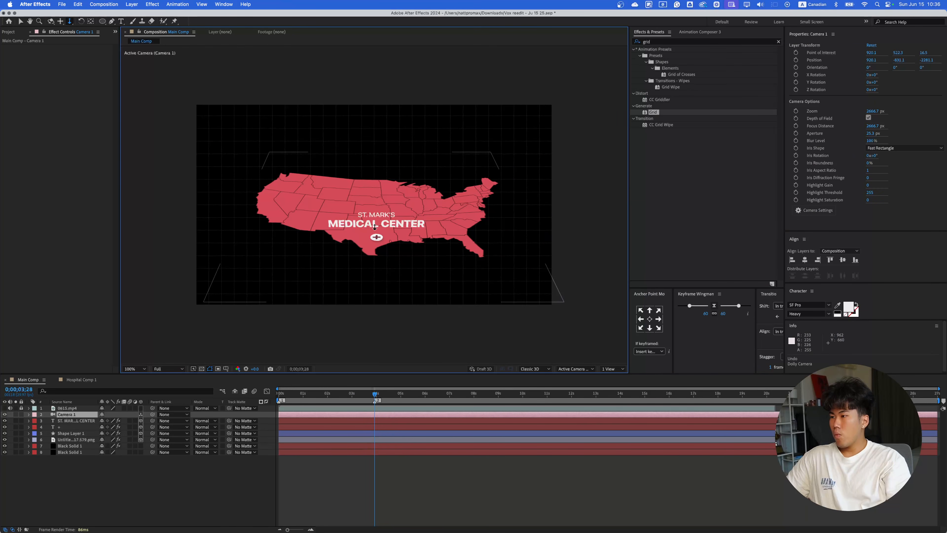
pyautogui.moveTo(377, 228); pyautogui.dragTo(431, 212)
pyautogui.click(61, 21)
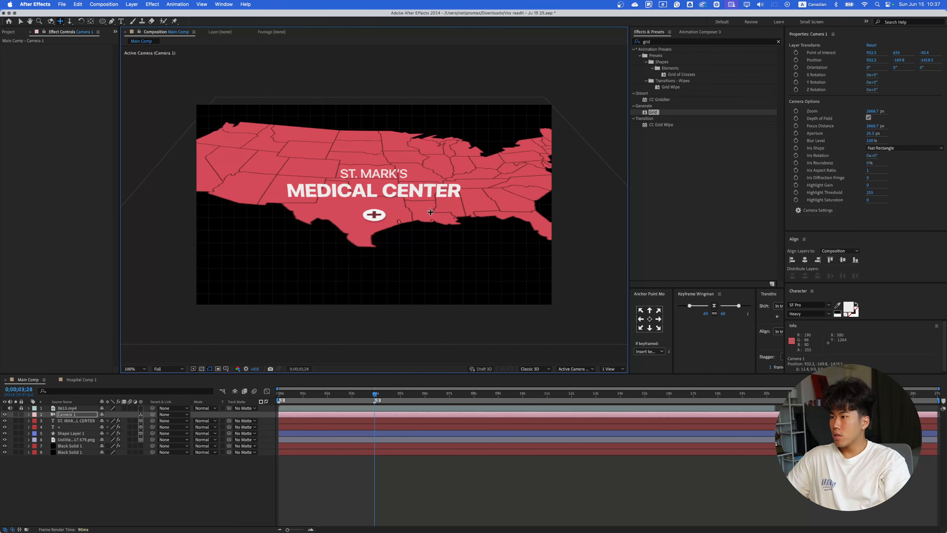
pyautogui.click(52, 22)
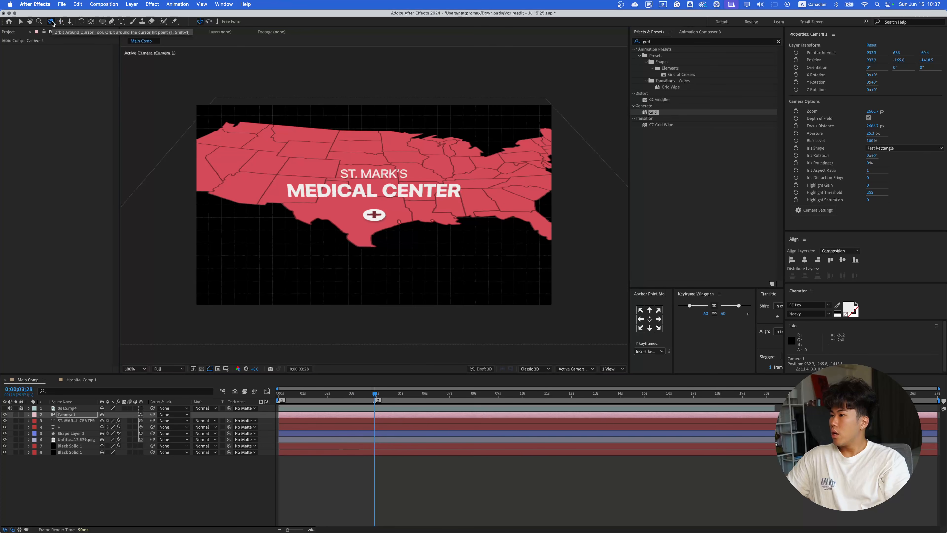
pyautogui.click(60, 22)
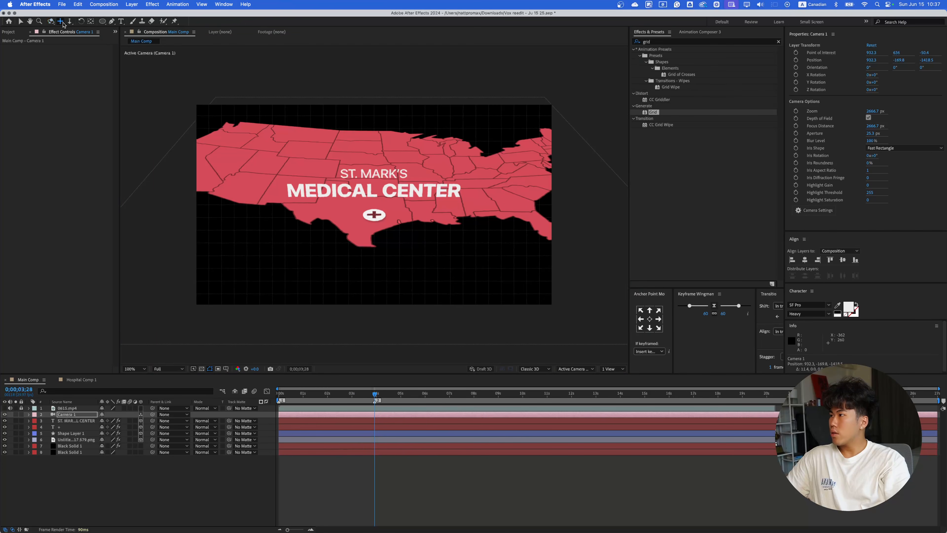
pyautogui.moveTo(365, 151); pyautogui.dragTo(365, 153)
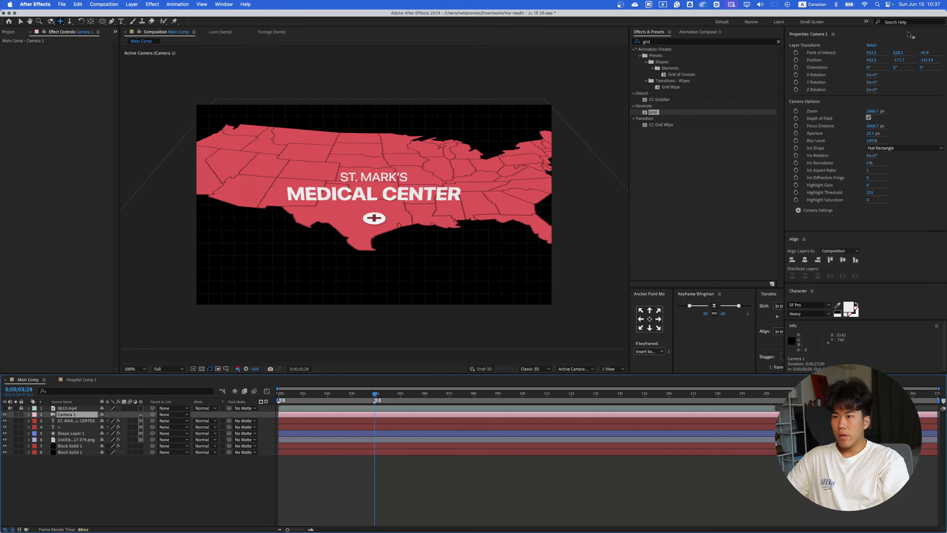
# - Set Camera 1's iris shape to Hexagon and display the composition in two views, zoomed out in the viewer
pyautogui.click(895, 148)
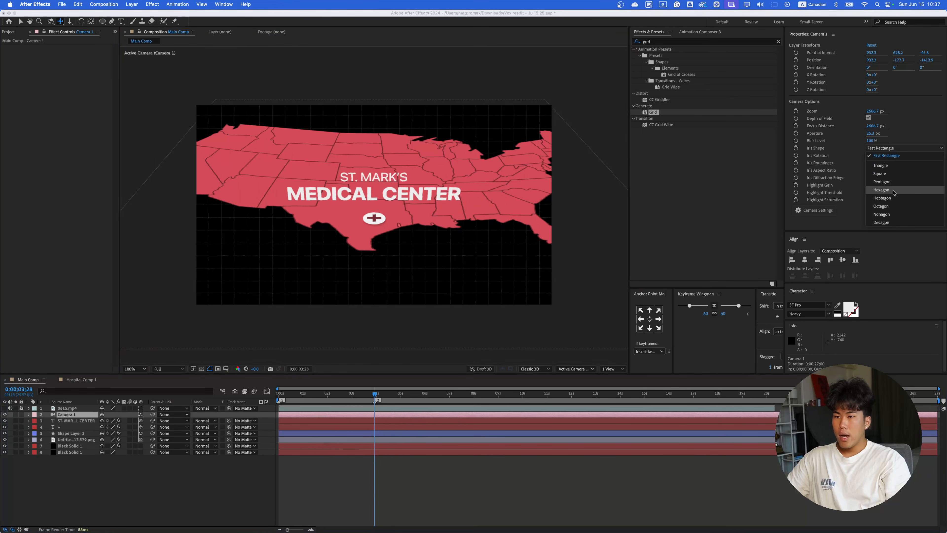
pyautogui.click(901, 190)
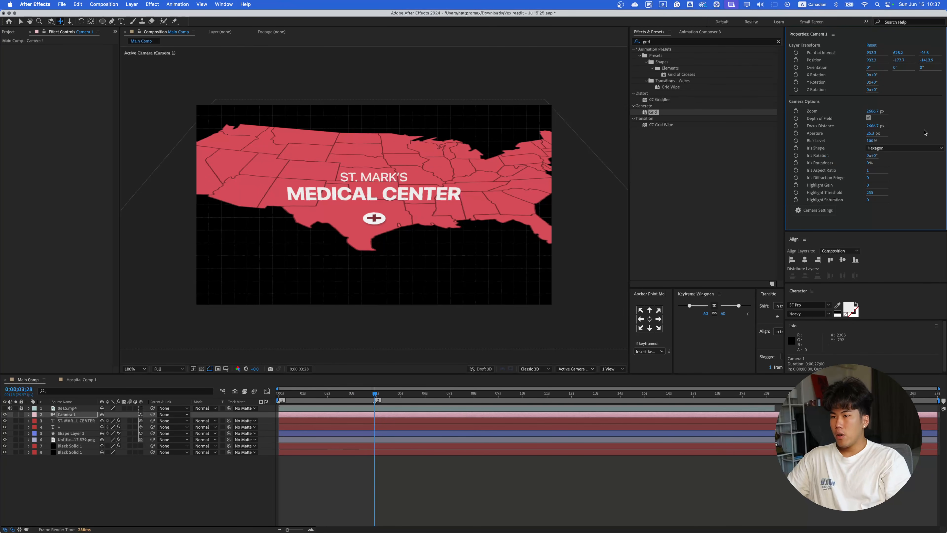
pyautogui.click(613, 368)
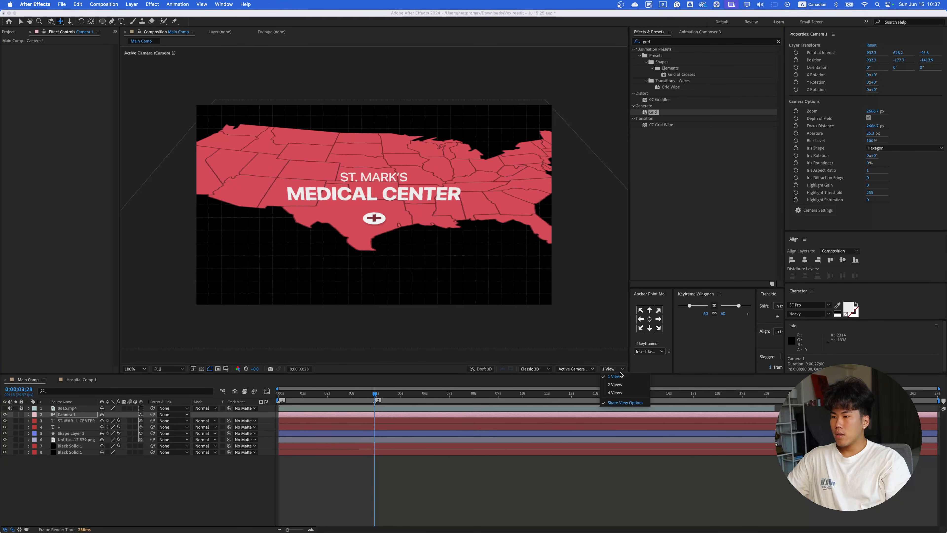
pyautogui.click(619, 383)
pyautogui.press(',')
pyautogui.press(',')
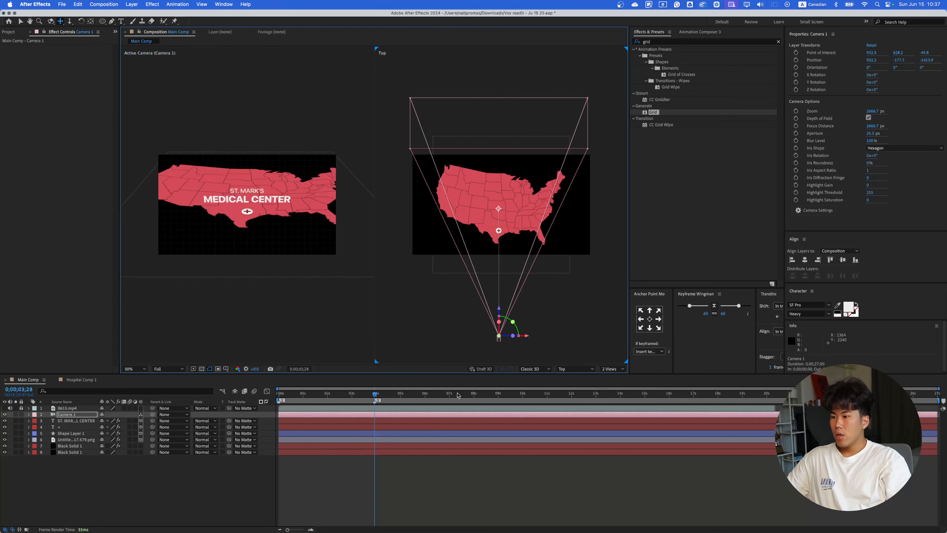
# - Reduce the camera's focus distance to 1296.7 px and raise its blur level to 410%
pyautogui.moveTo(883, 125); pyautogui.dragTo(834, 134)
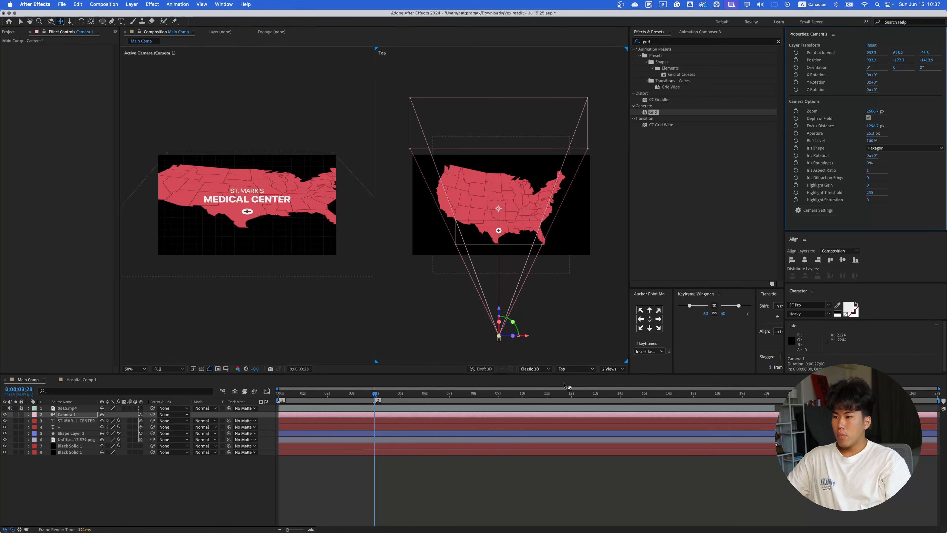
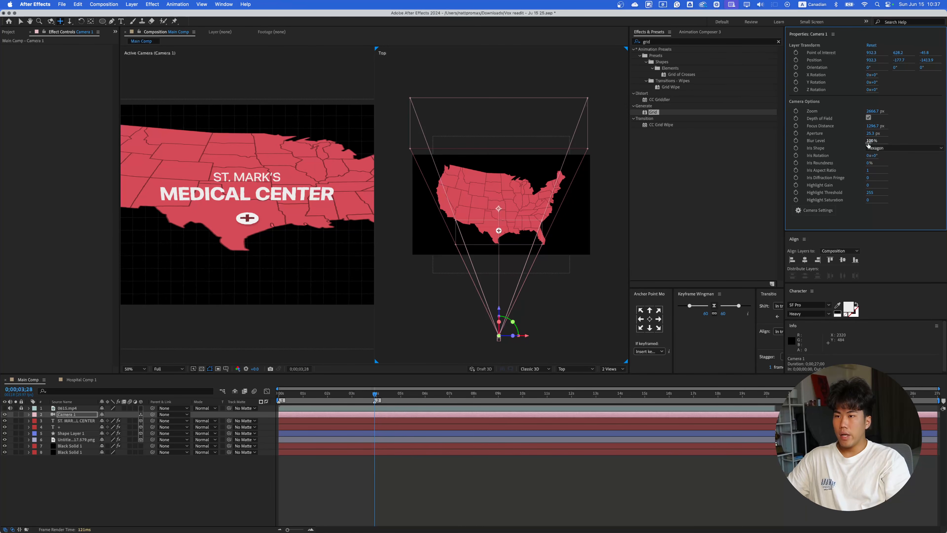
pyautogui.moveTo(870, 141); pyautogui.dragTo(884, 144)
pyautogui.moveTo(876, 141); pyautogui.dragTo(877, 142)
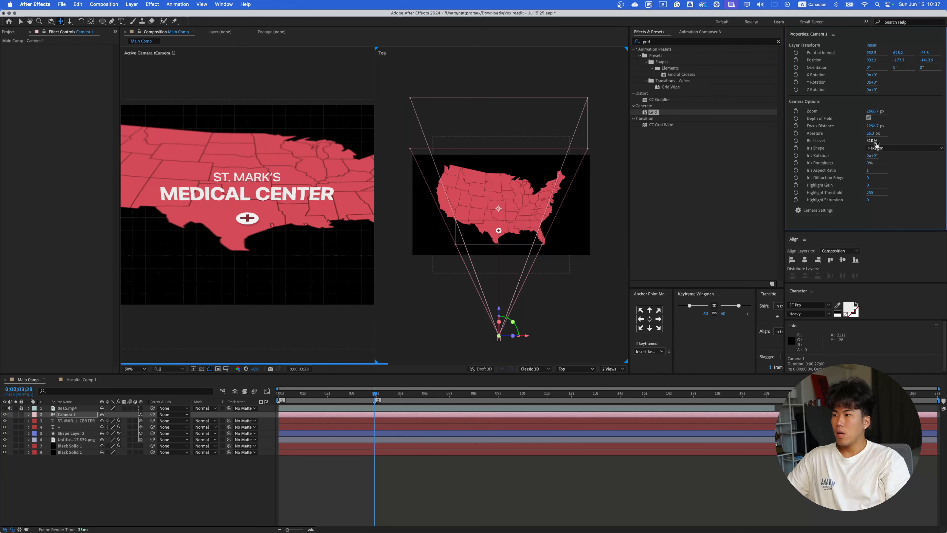
pyautogui.rightClick(876, 143)
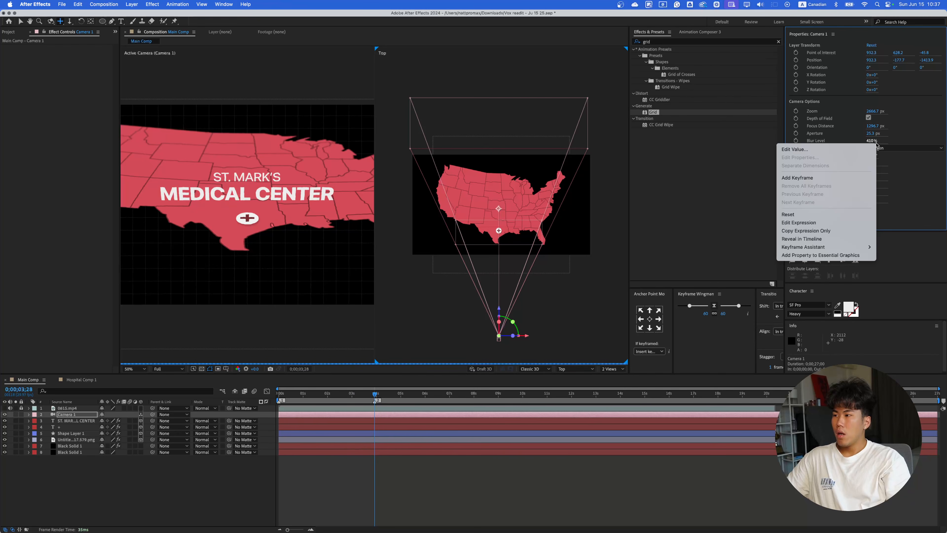
pyautogui.click(916, 135)
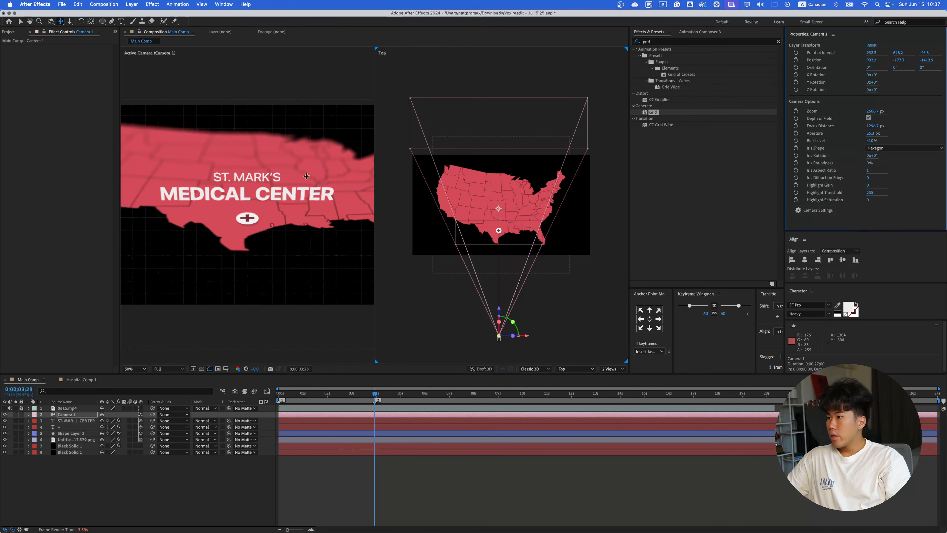
pyautogui.scroll(-1, 245, 185)
pyautogui.scroll(1, 245, 185)
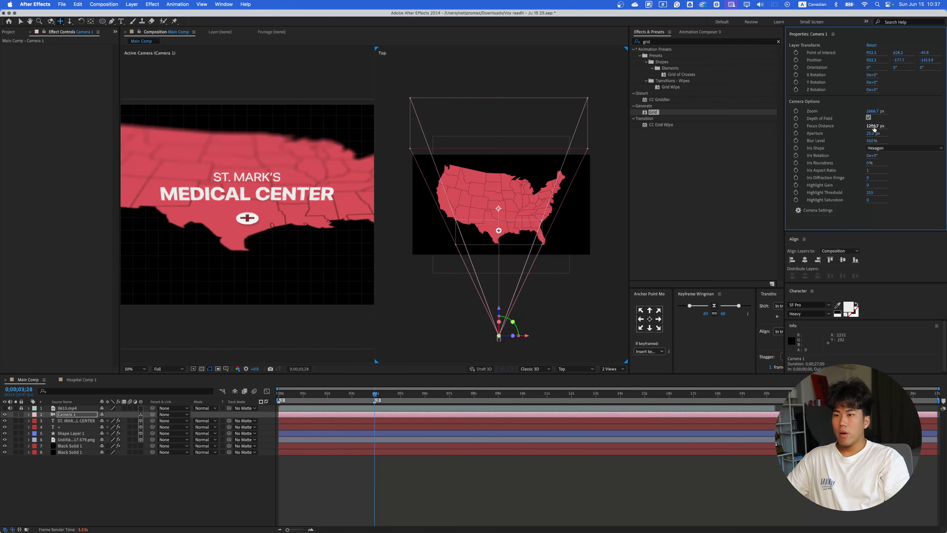
# - Fine-tune the camera's focus distance to 1335.7 px, using four views at quarter resolution to judge the focal plane
pyautogui.moveTo(873, 129); pyautogui.dragTo(885, 129)
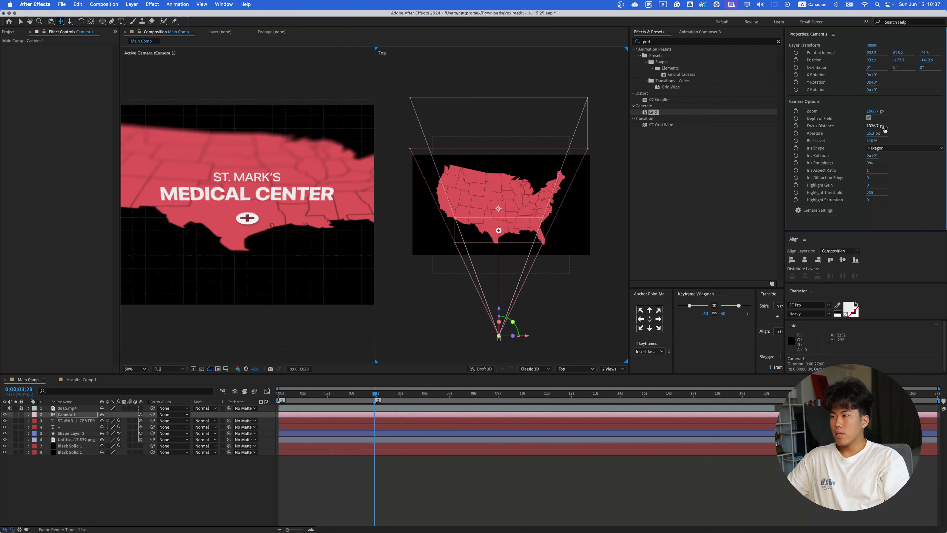
pyautogui.click(612, 369)
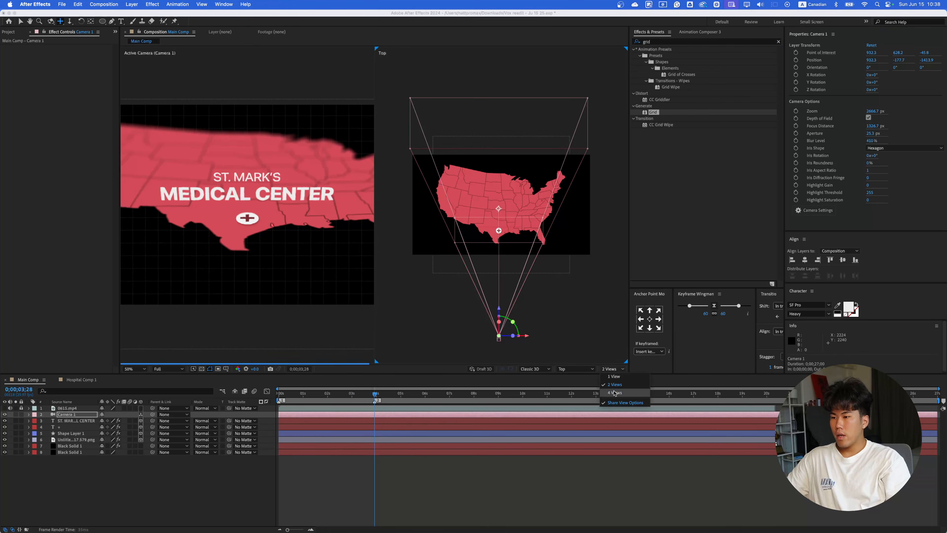
pyautogui.click(616, 393)
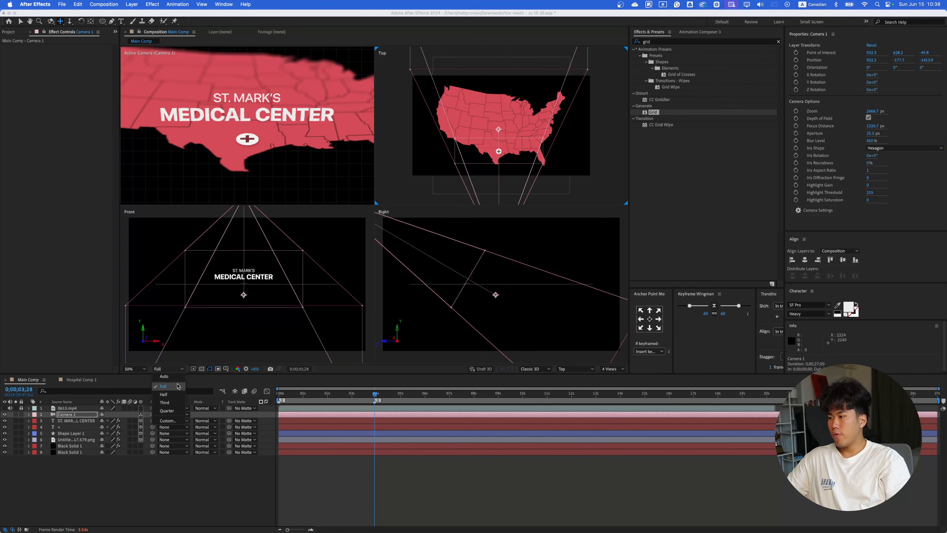
pyautogui.click(173, 369)
pyautogui.click(167, 393)
pyautogui.scroll(2, 445, 287)
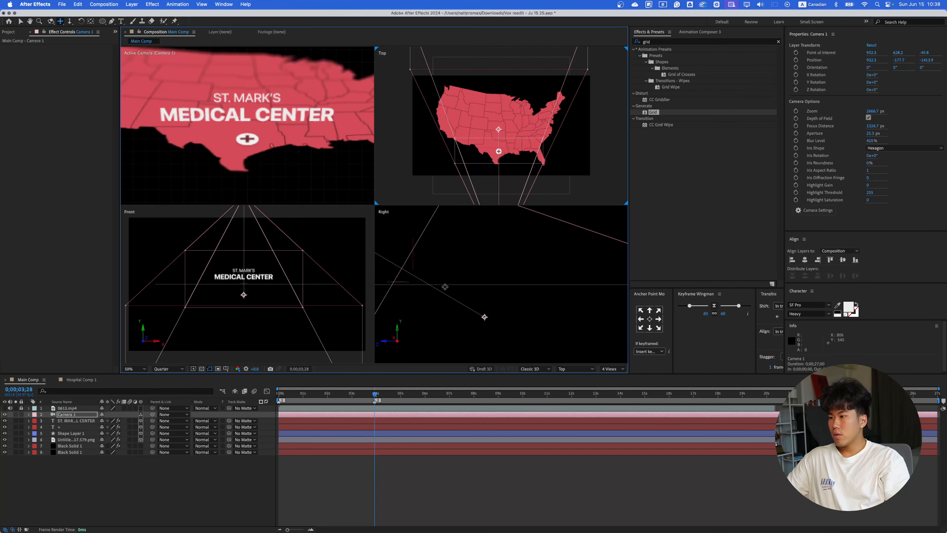
pyautogui.scroll(6, 432, 295)
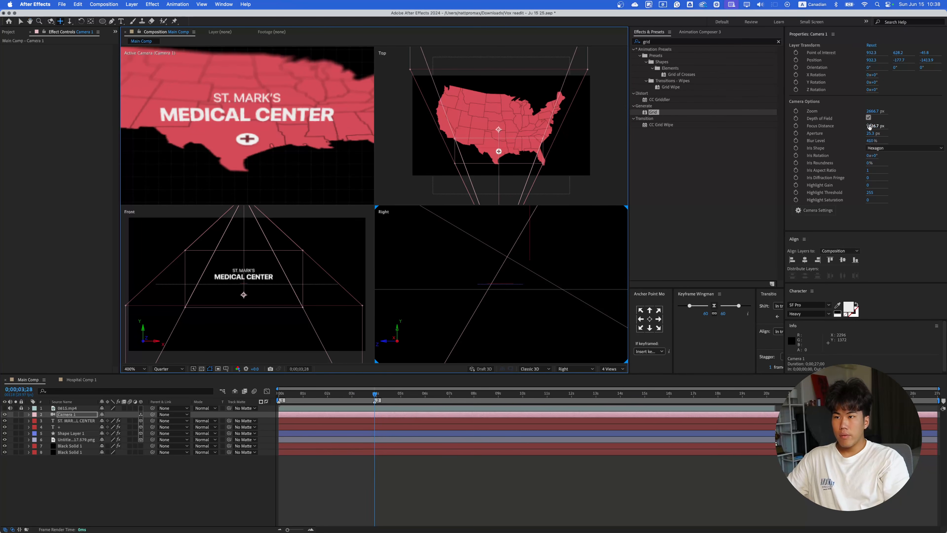
pyautogui.moveTo(872, 126); pyautogui.dragTo(876, 126)
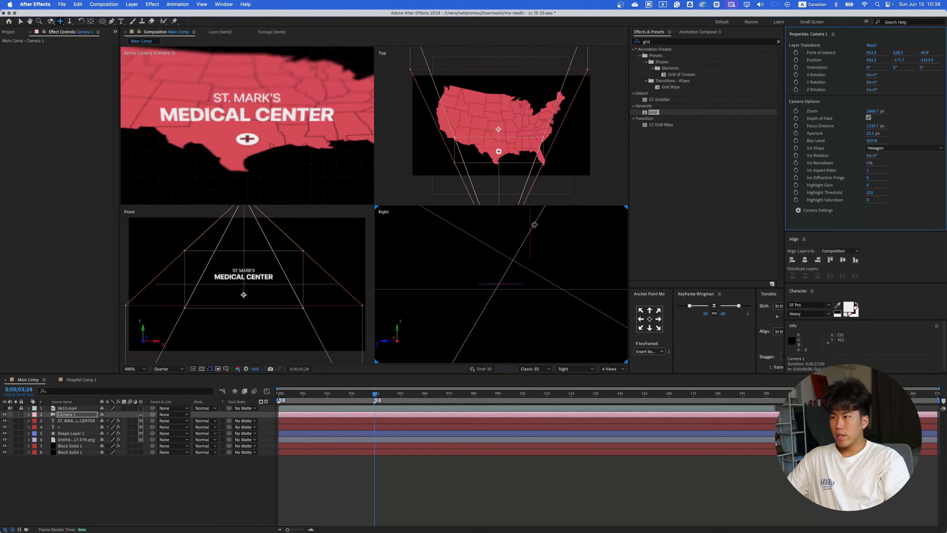
# - Set the camera's blur level to 200% and strongly increase its aperture
pyautogui.click(872, 141)
pyautogui.write('200')
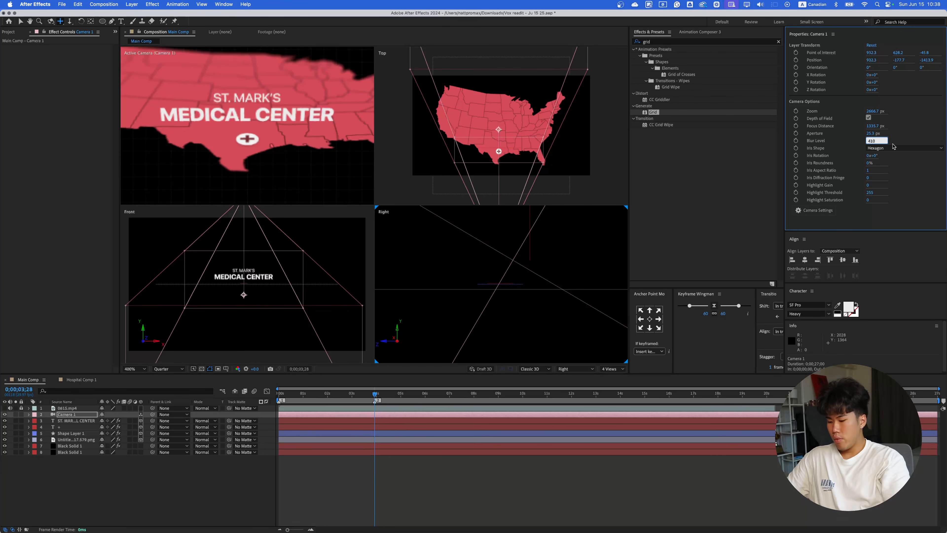
pyautogui.press('Return')
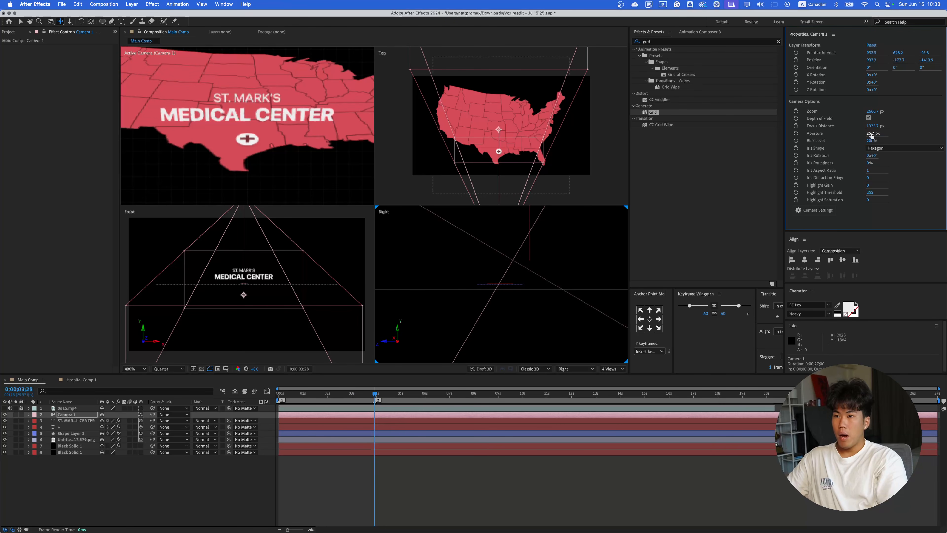
pyautogui.moveTo(872, 133); pyautogui.dragTo(885, 135)
pyautogui.scroll(-2, 239, 156)
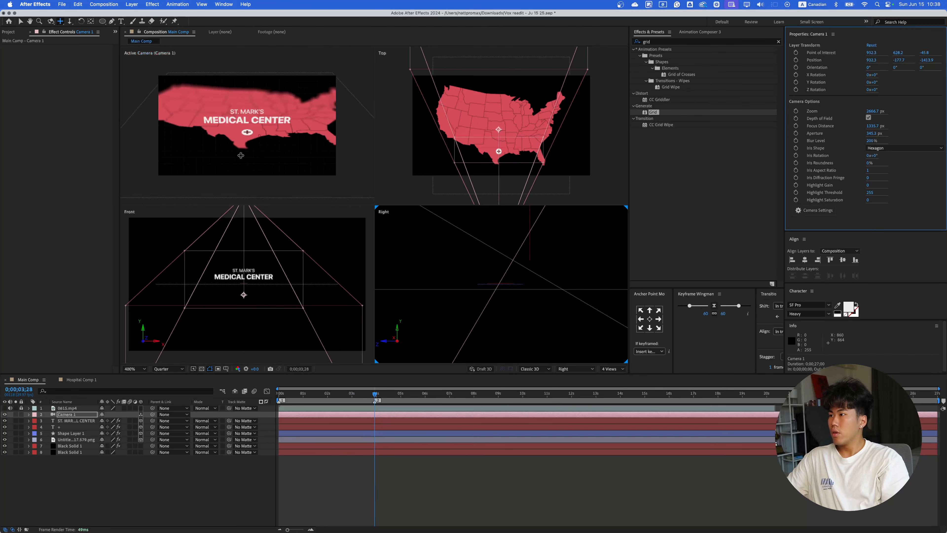
# - Restore full preview resolution and return the composition to the two-view layout
pyautogui.click(169, 368)
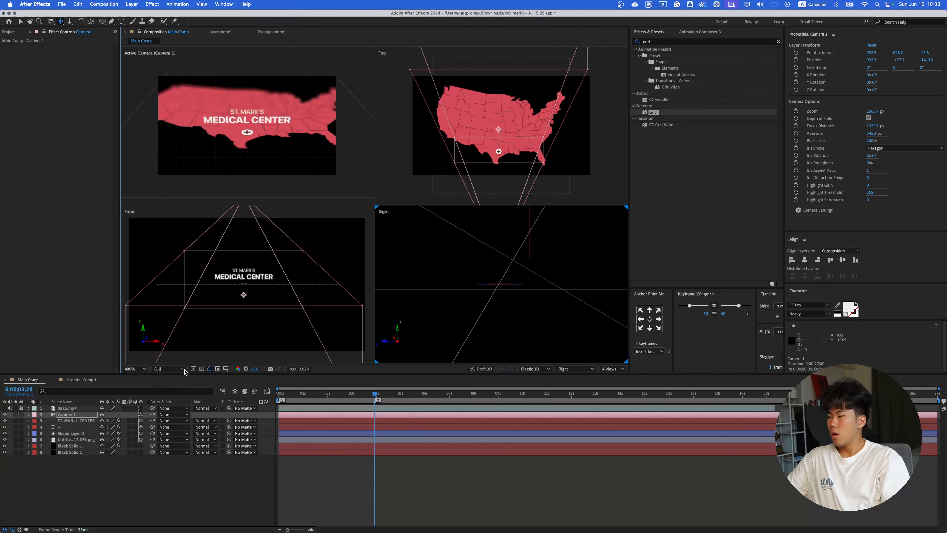
pyautogui.click(180, 387)
pyautogui.click(611, 368)
pyautogui.click(613, 382)
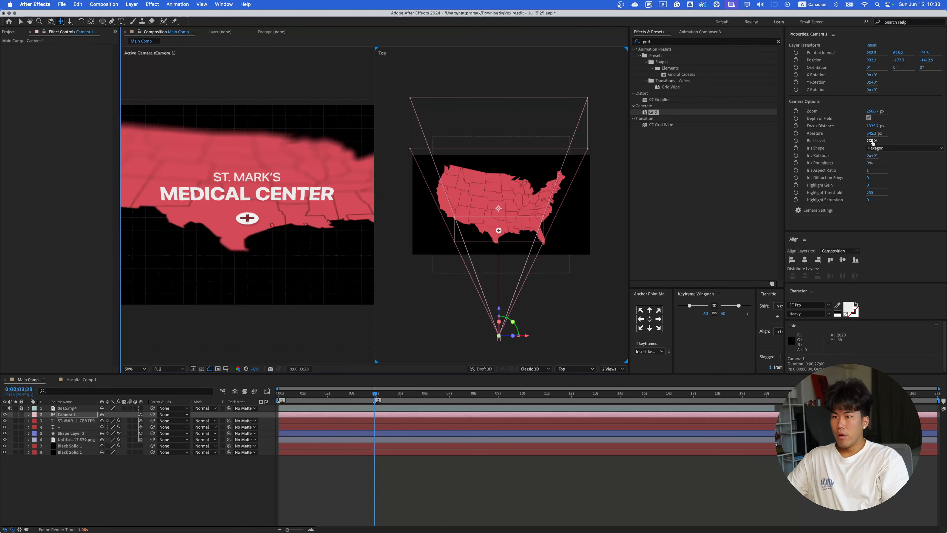
# - Set the camera's aperture to 100 px and check the map's depth blur in the active camera view
pyautogui.click(875, 133)
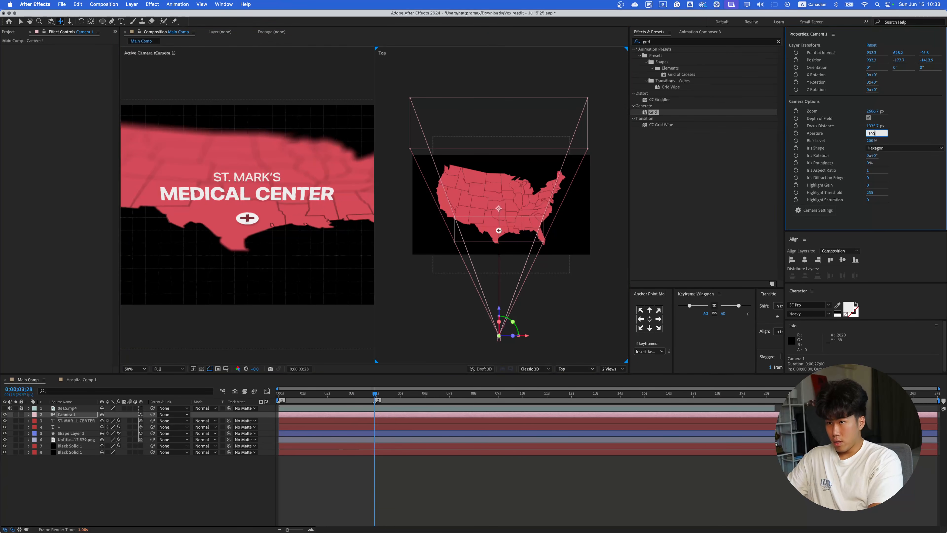
pyautogui.press('Return')
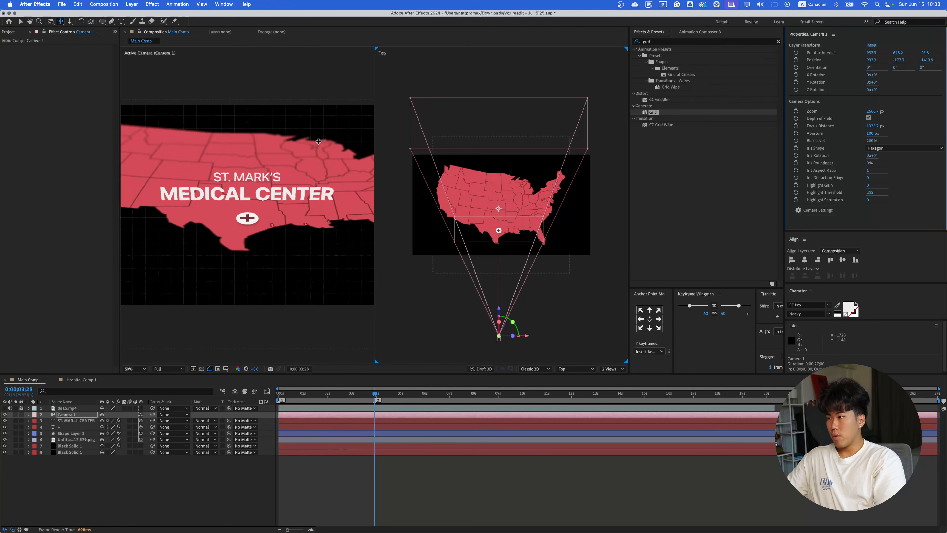
pyautogui.scroll(-1, 305, 168)
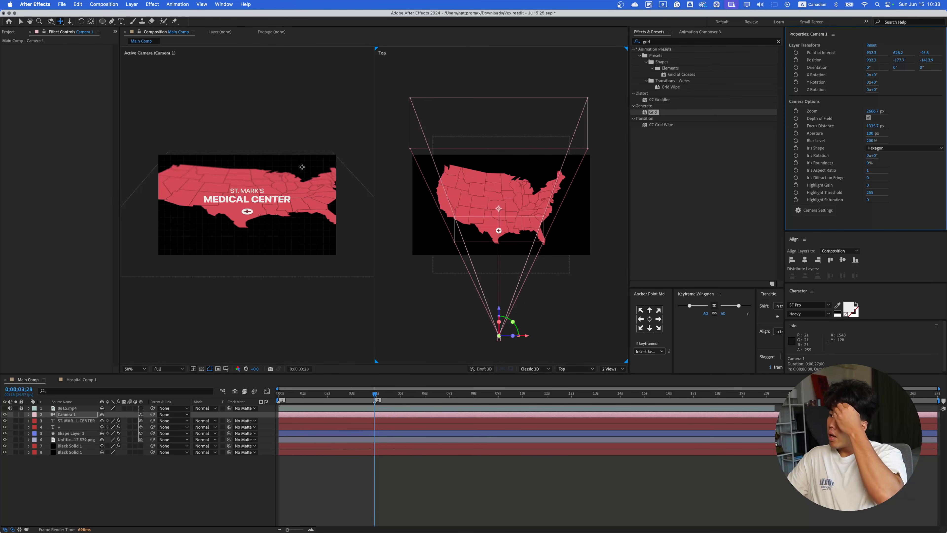
pyautogui.scroll(1, 255, 189)
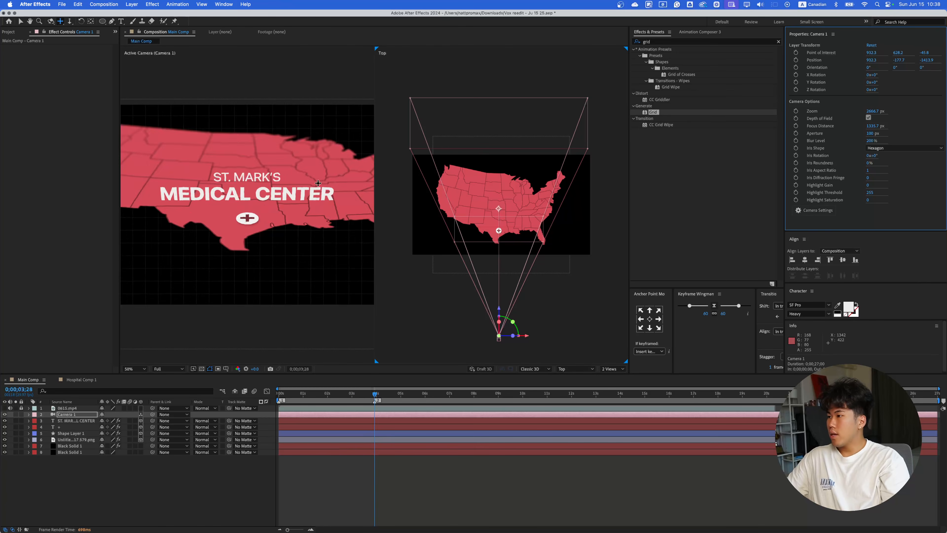
pyautogui.scroll(-1, 317, 183)
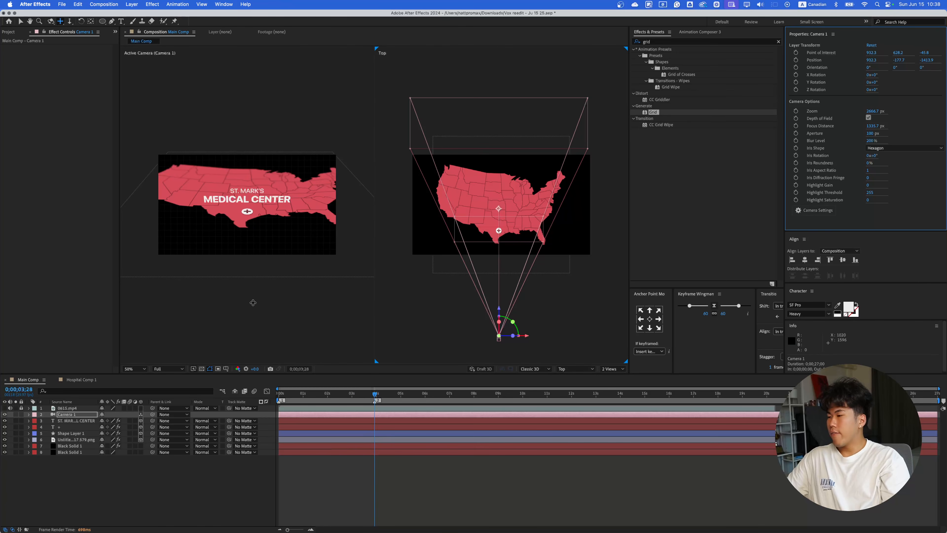
# - Add an adjustment layer to Main Comp and place it directly below the 0615.mp4 reference layer
pyautogui.click(158, 481)
pyautogui.rightClick(108, 474)
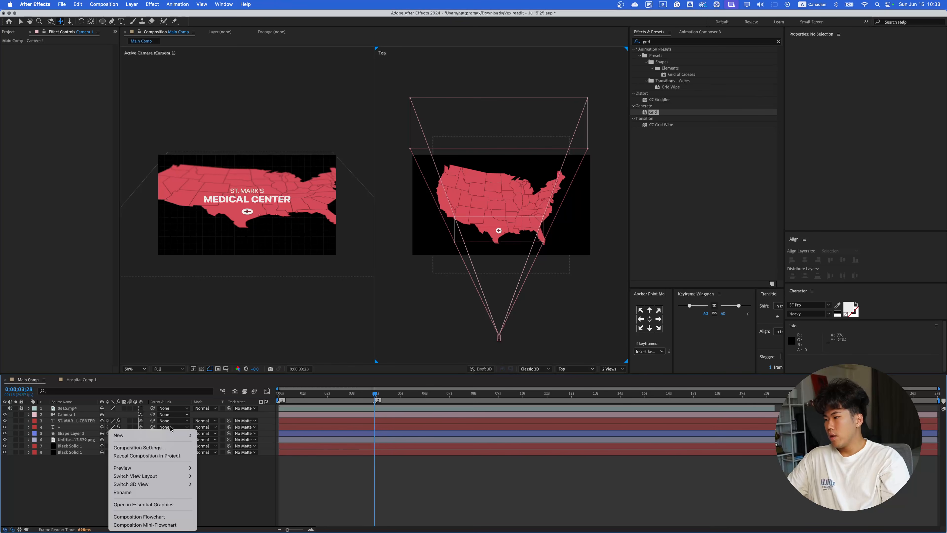
pyautogui.moveTo(172, 435)
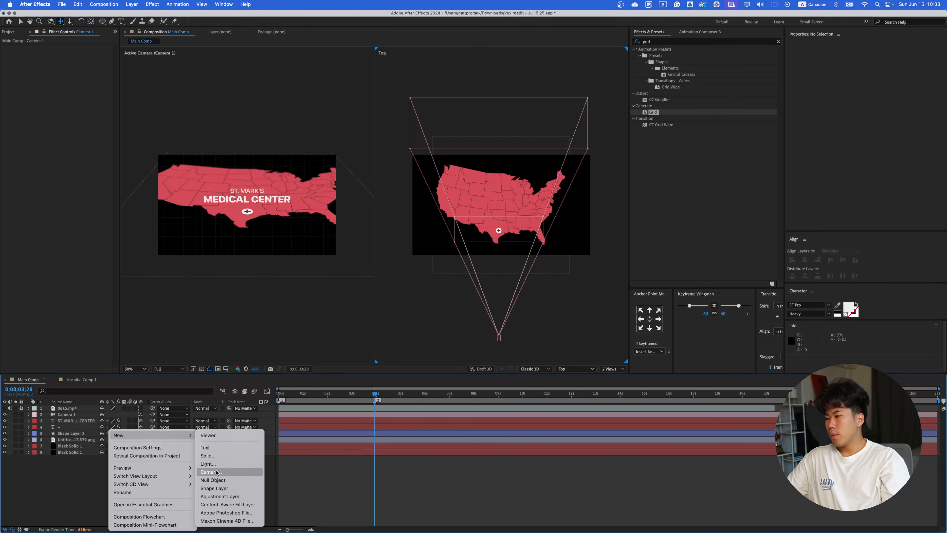
pyautogui.click(220, 496)
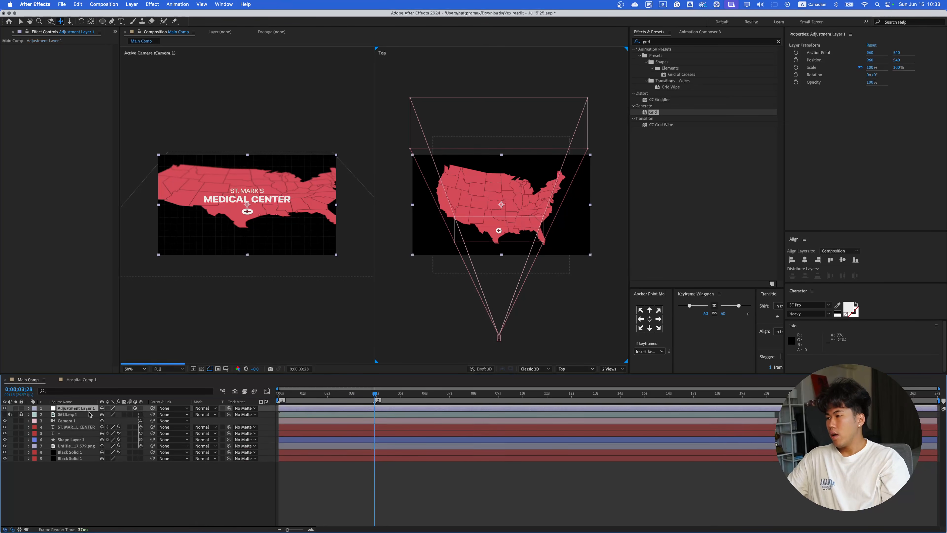
pyautogui.moveTo(86, 408); pyautogui.dragTo(85, 418)
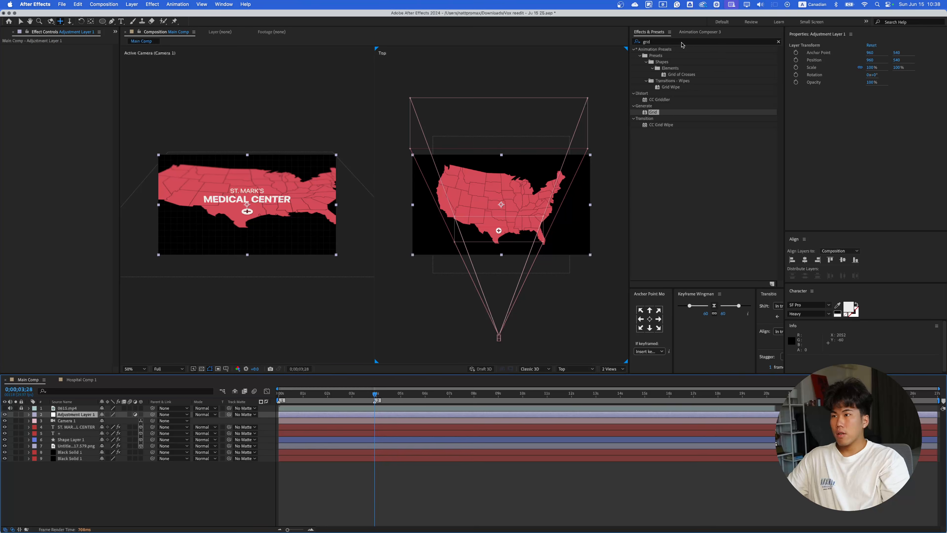
# - Find the CC Vignette effect and apply it to the adjustment layer
pyautogui.click(705, 42)
pyautogui.write('cc')
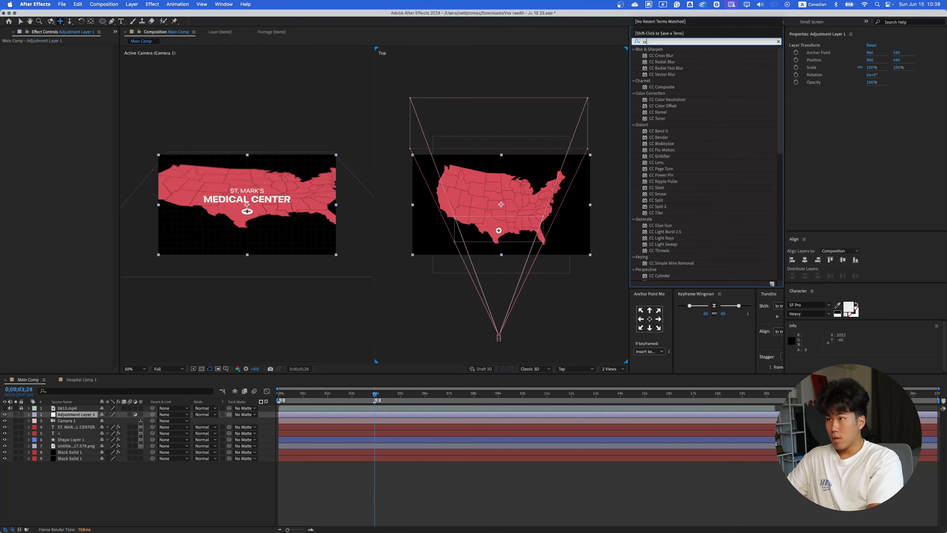
pyautogui.write(' vi')
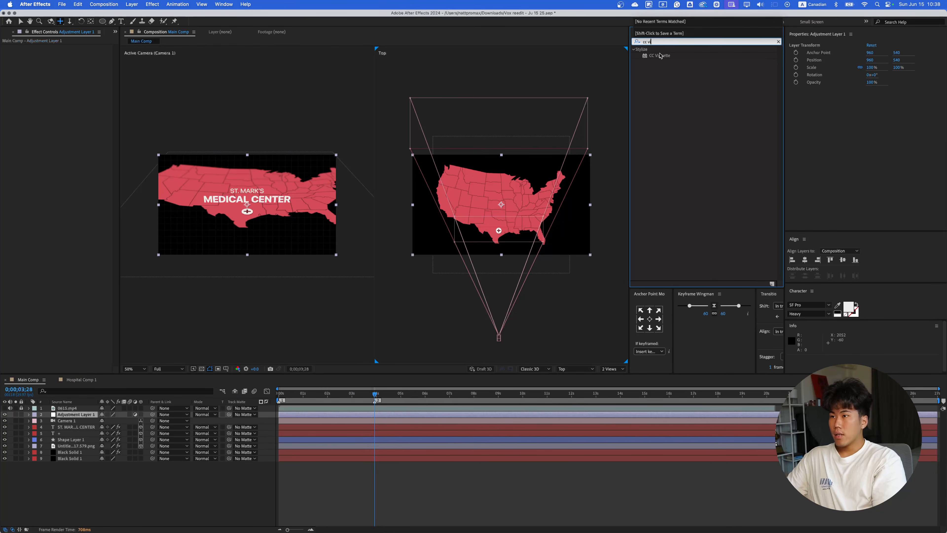
pyautogui.moveTo(660, 55); pyautogui.dragTo(42, 314)
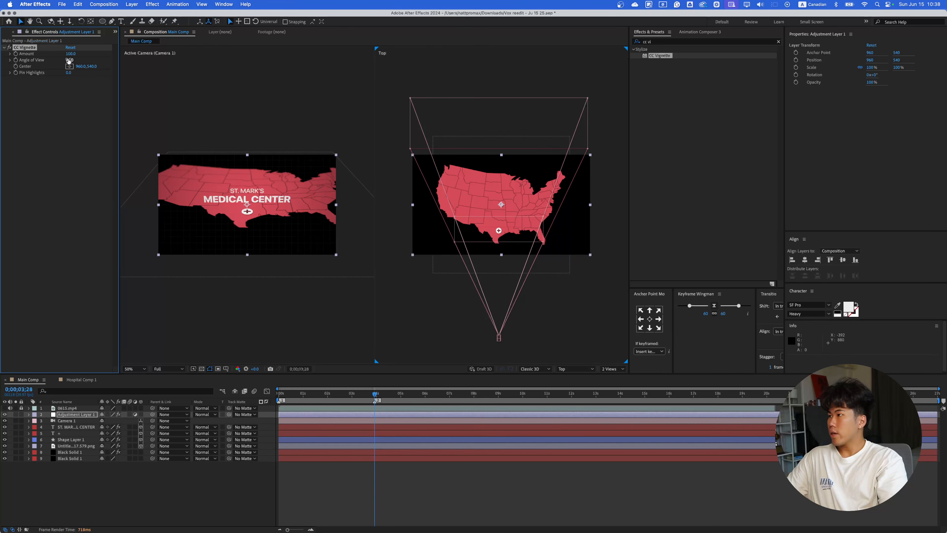
# - Set the vignette's amount to 120 and its angle of view to 60
pyautogui.moveTo(74, 53); pyautogui.dragTo(81, 54)
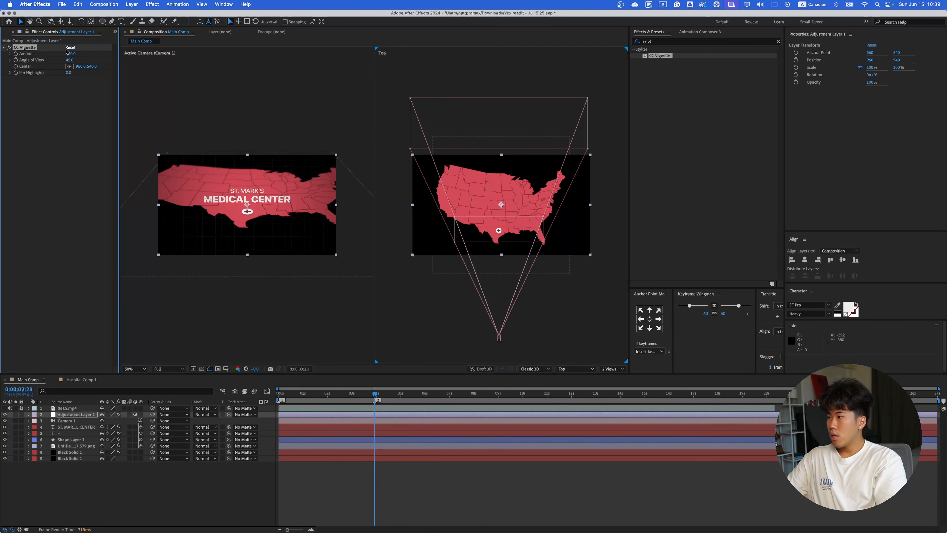
pyautogui.moveTo(79, 60); pyautogui.dragTo(83, 60)
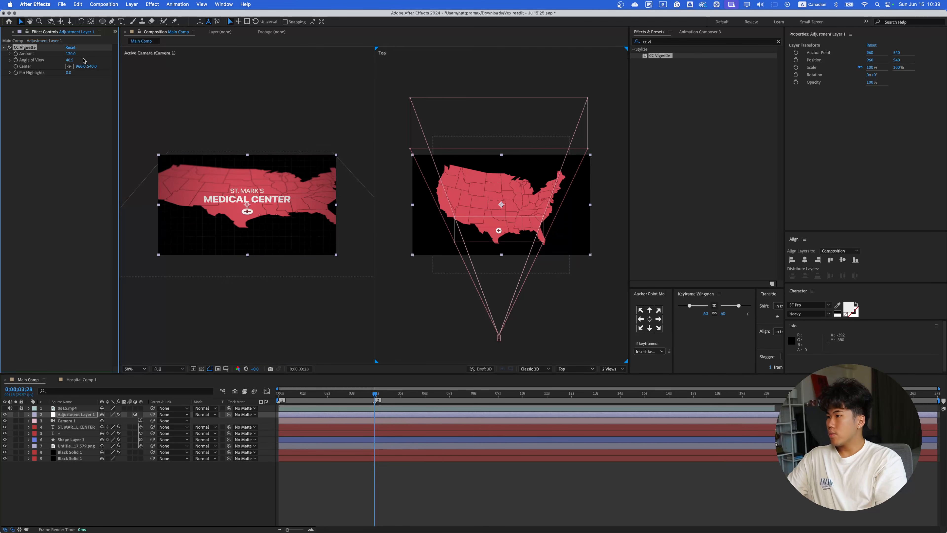
pyautogui.click(70, 61)
pyautogui.write('60')
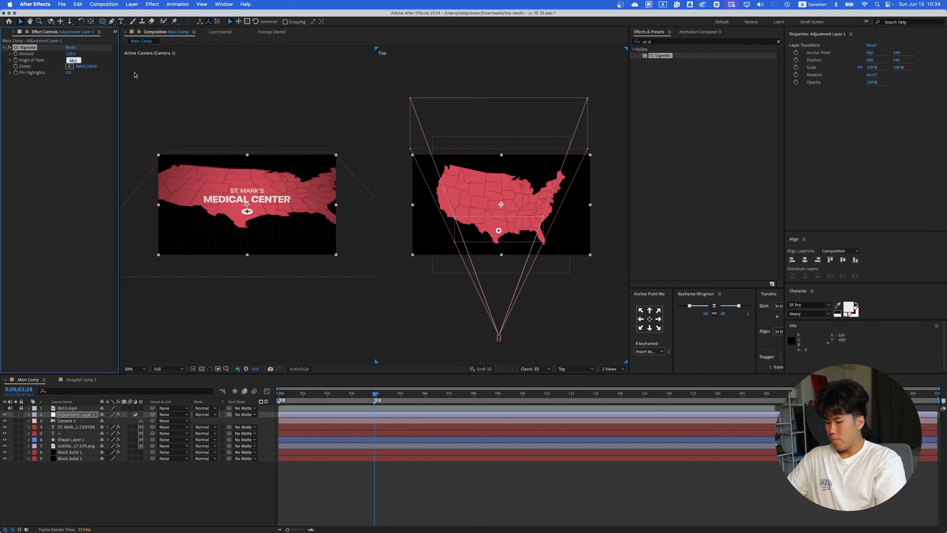
pyautogui.press('Return')
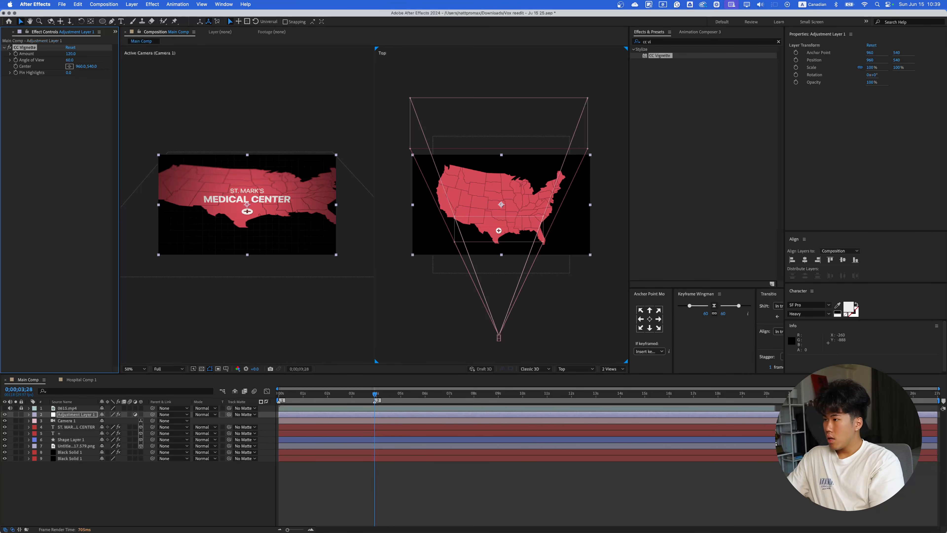
# - Raise the vignette's pin highlights to 100 and set its angle of view to 40
pyautogui.moveTo(69, 73); pyautogui.dragTo(83, 74)
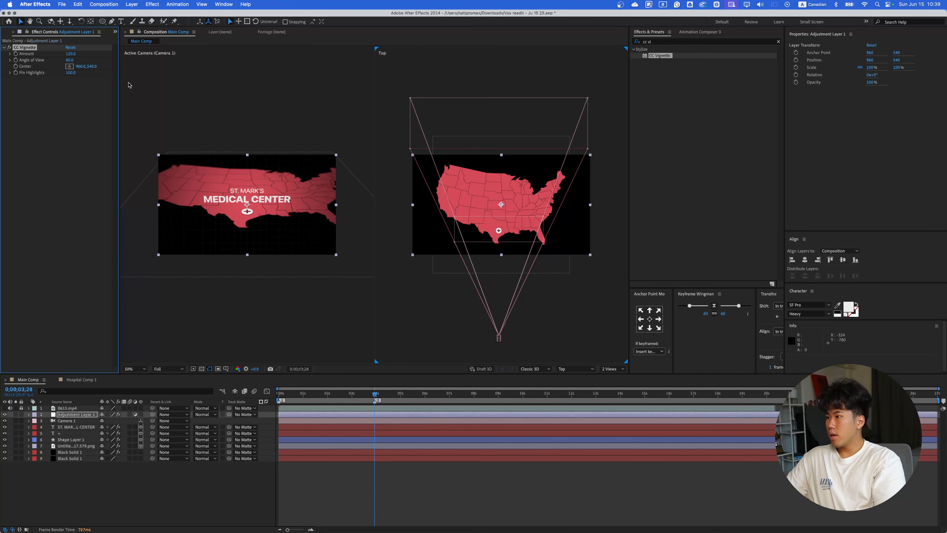
pyautogui.scroll(2, 218, 198)
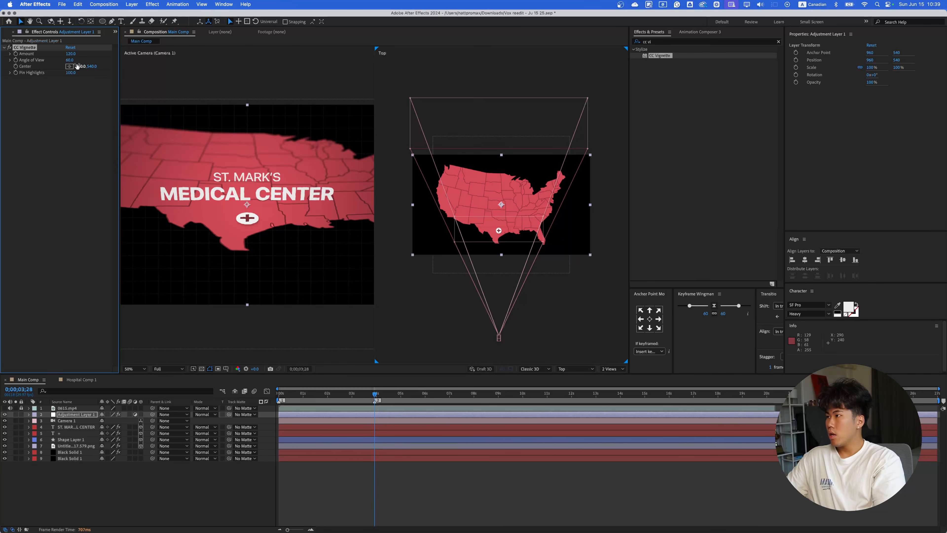
pyautogui.click(70, 59)
pyautogui.write('40')
pyautogui.press('Return')
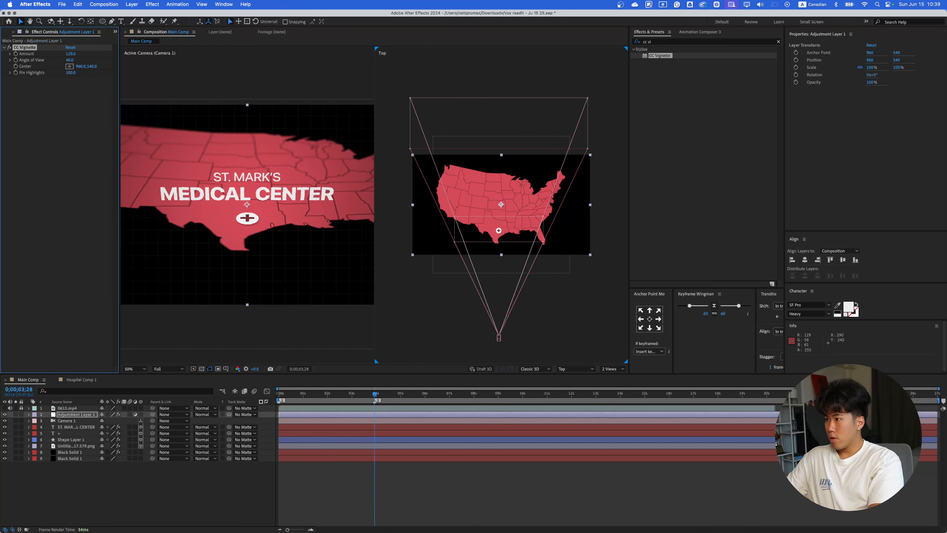
# - Set the vignette's amount to 130 and check the darkening over the map in the camera view
pyautogui.scroll(-2, 187, 152)
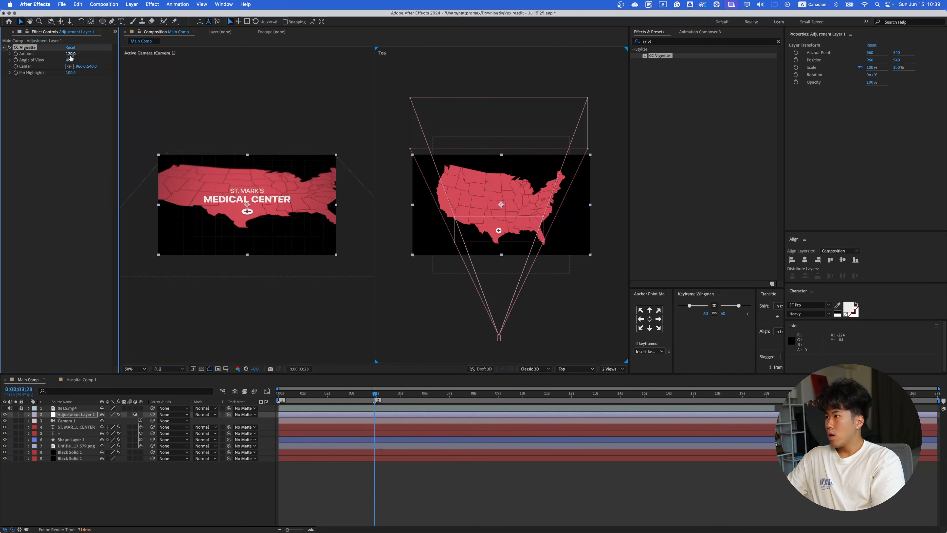
pyautogui.write('130')
pyautogui.press('Return')
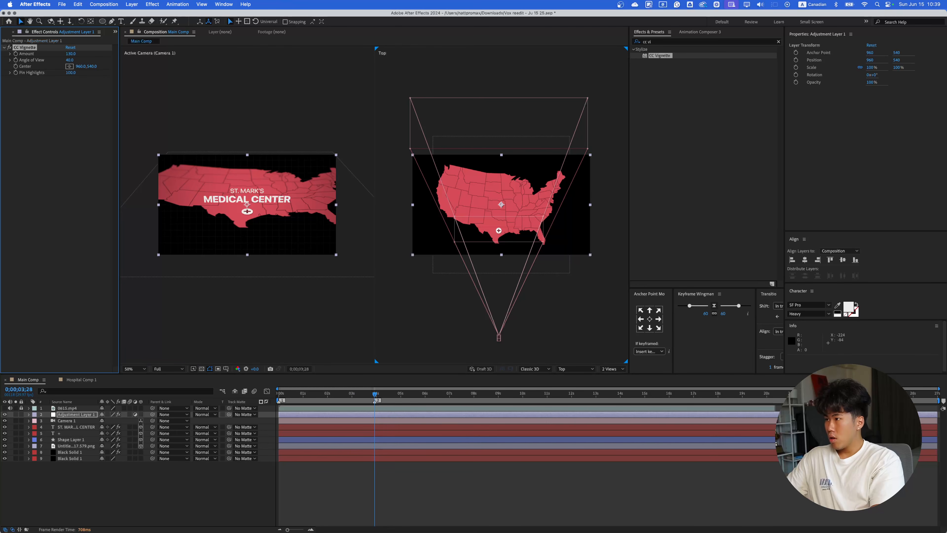
pyautogui.scroll(1, 197, 194)
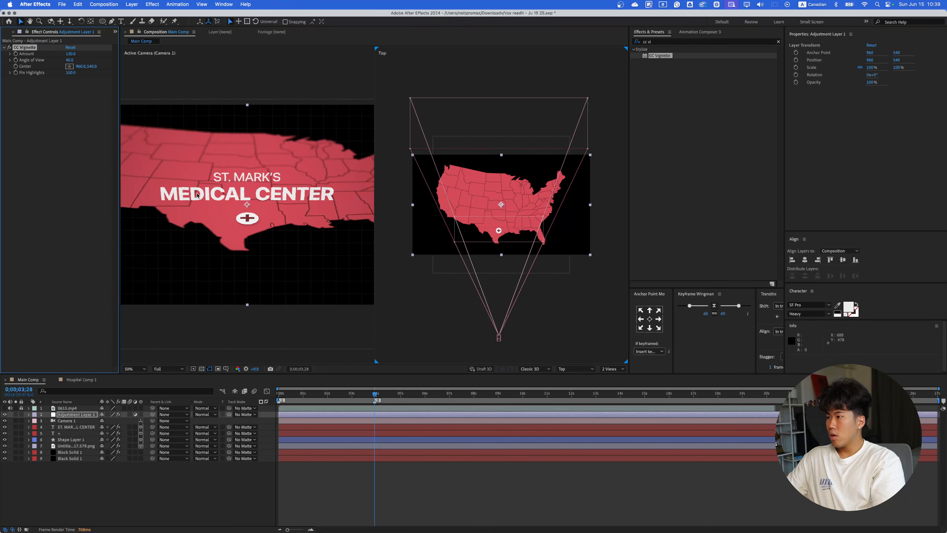
pyautogui.scroll(-1, 202, 219)
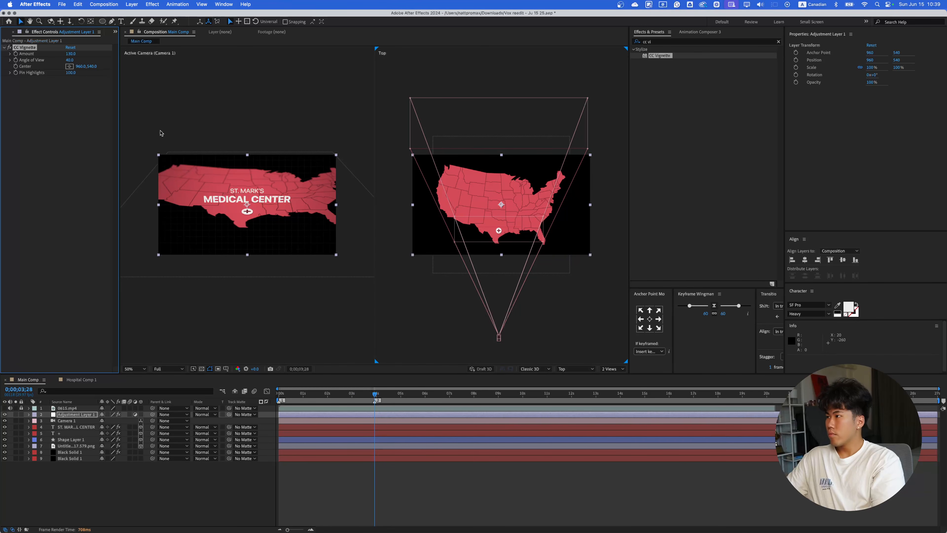
# - Set the vignette's pin highlights to 0
pyautogui.click(75, 81)
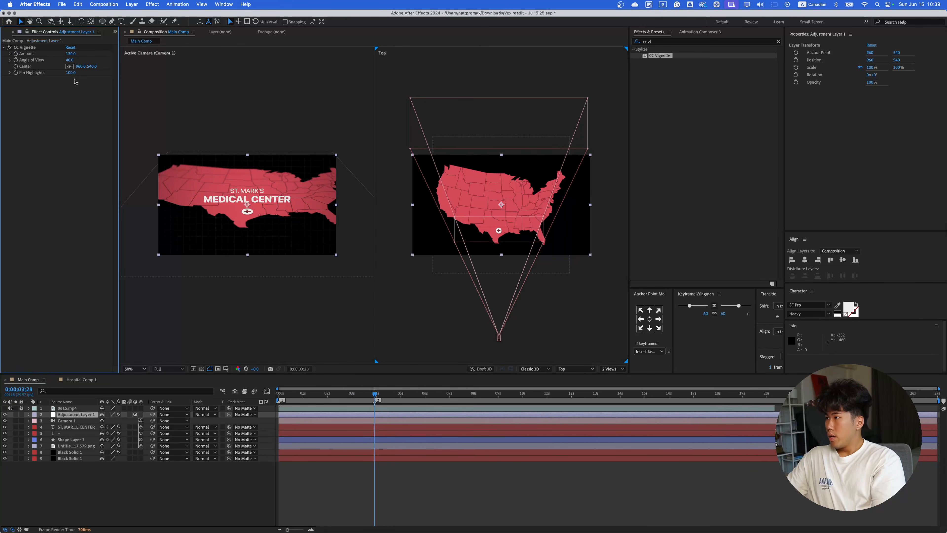
pyautogui.click(73, 73)
pyautogui.write('0')
pyautogui.press('Return')
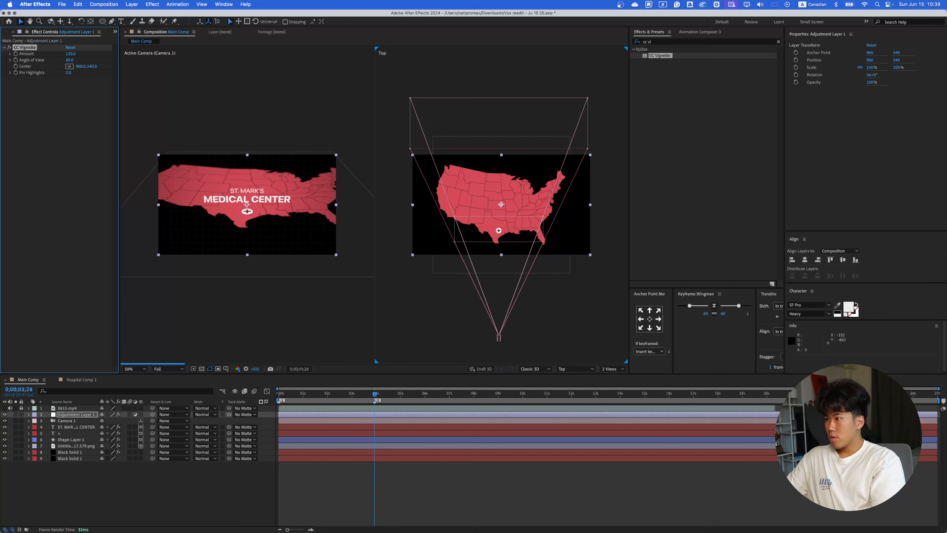
# - Set the vignette's amount to 150 and its angle of view to 30
pyautogui.click(71, 54)
pyautogui.write('150')
pyautogui.press('Return')
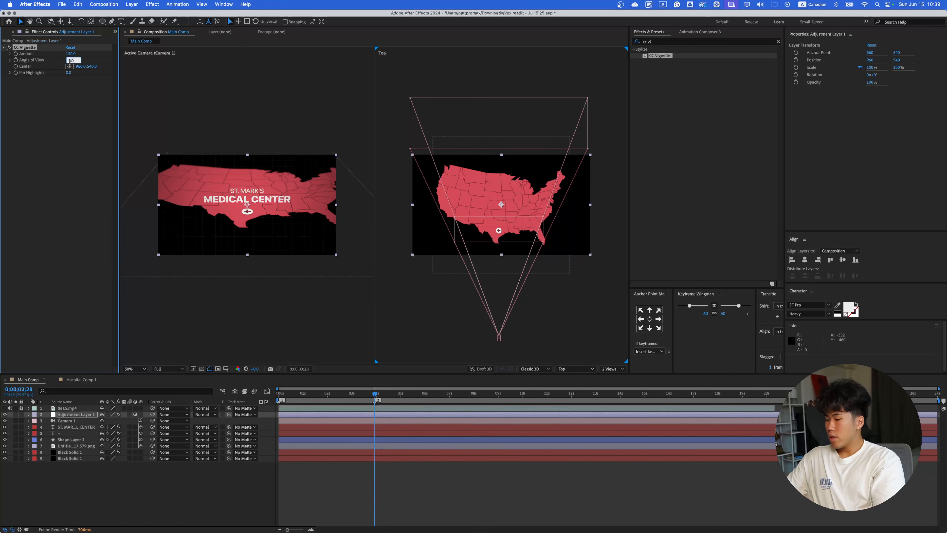
pyautogui.press('Return')
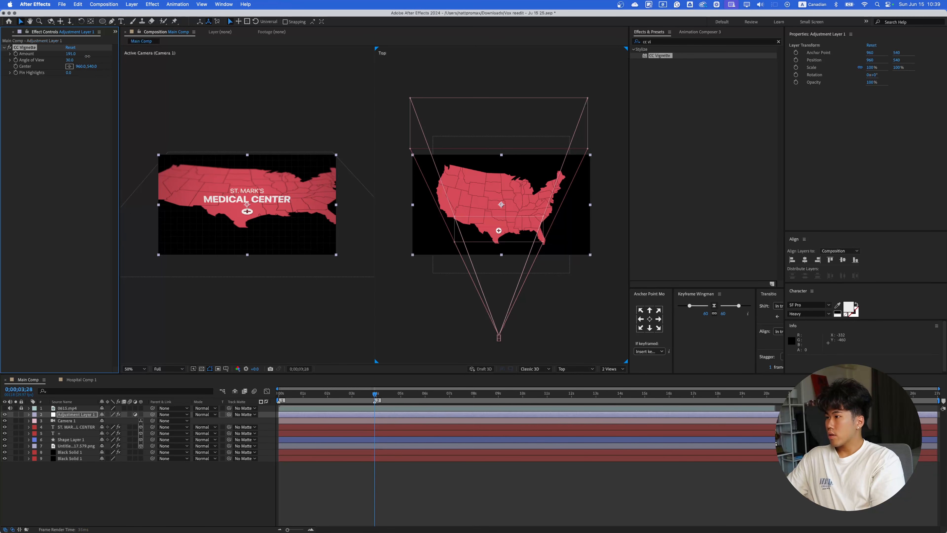
# - Increase the vignette's amount to 300
pyautogui.moveTo(88, 56); pyautogui.dragTo(94, 59)
pyautogui.click(70, 53)
pyautogui.write('300')
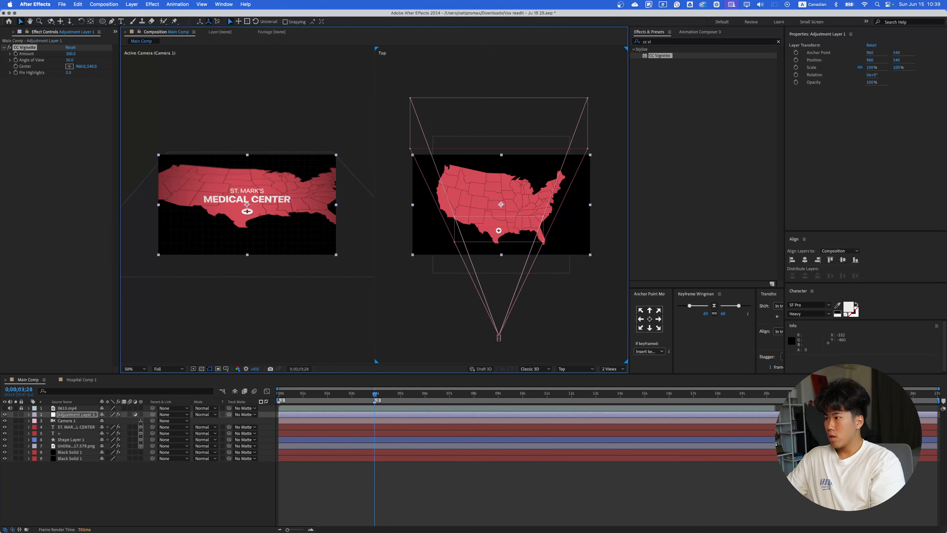
# - Adjust the vignette's angle of view to 35, judging the falloff in the active camera view
pyautogui.moveTo(70, 60); pyautogui.dragTo(77, 64)
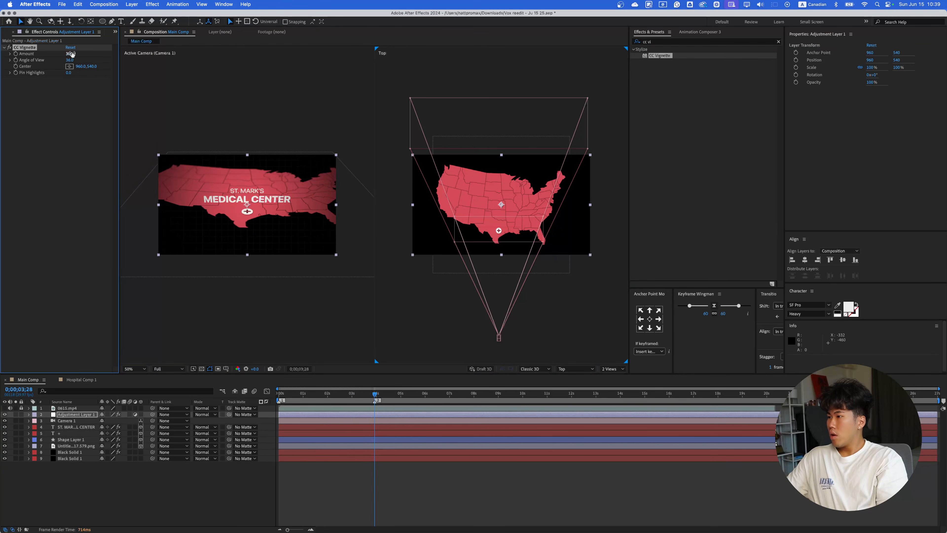
pyautogui.click(70, 60)
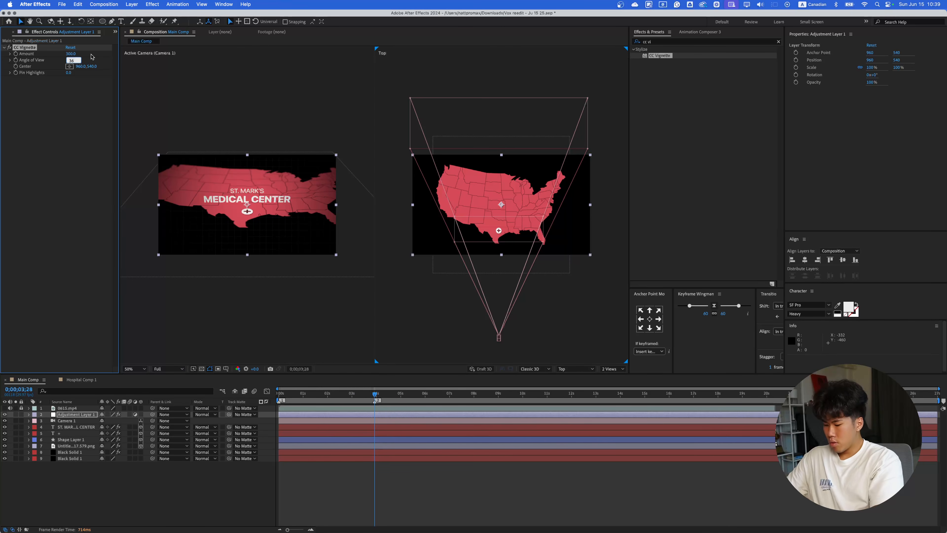
pyautogui.write('356')
pyautogui.press('Return')
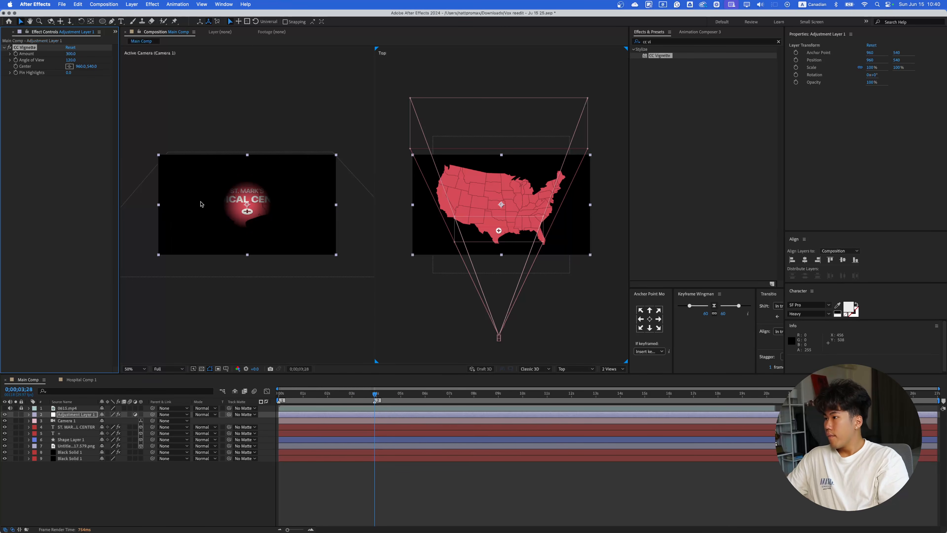
pyautogui.click(71, 64)
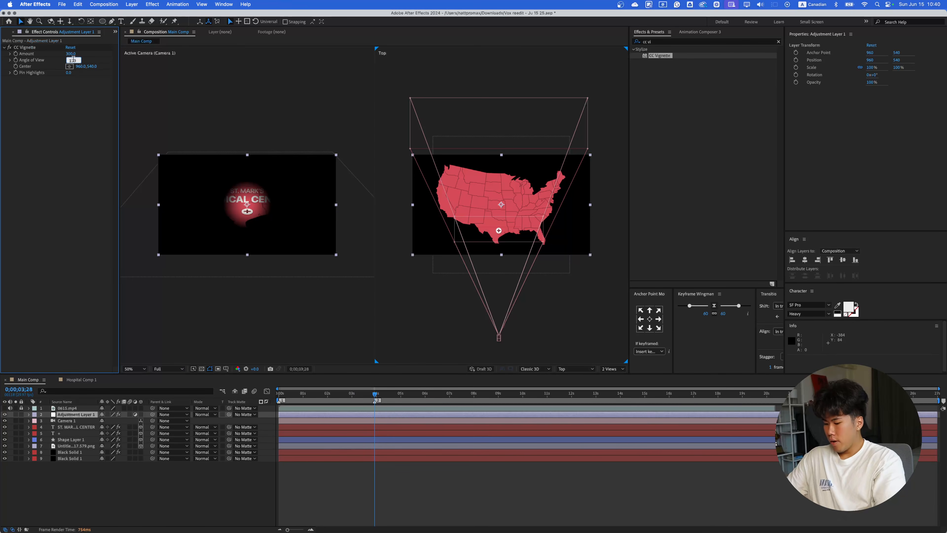
pyautogui.write('35')
pyautogui.press('Return')
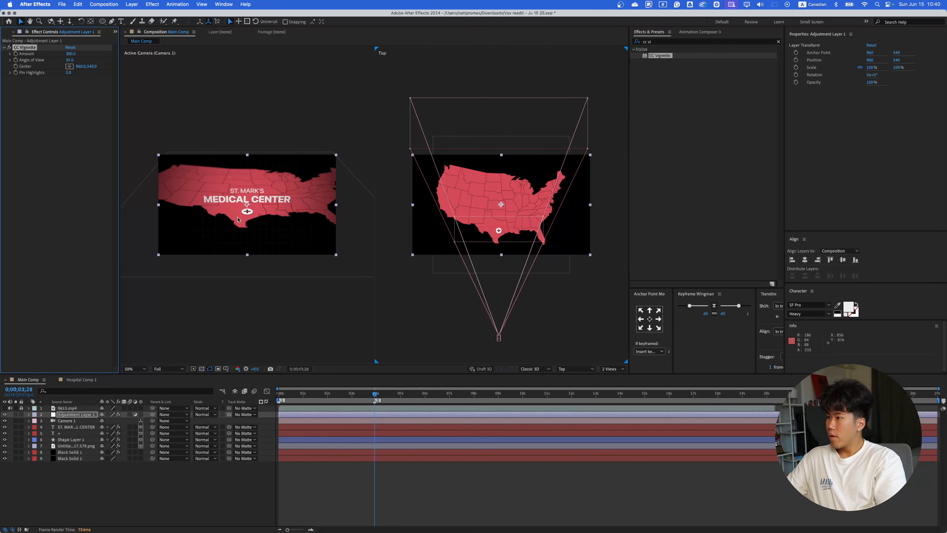
# - Set the vignette's pin highlights to 100
pyautogui.scroll(2, 238, 220)
pyautogui.moveTo(68, 74); pyautogui.dragTo(89, 74)
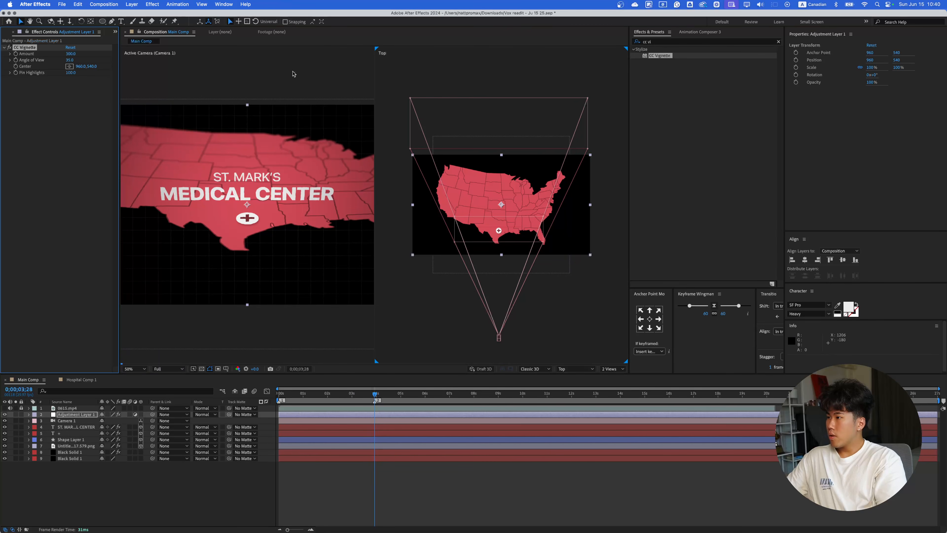
pyautogui.scroll(-2, 205, 206)
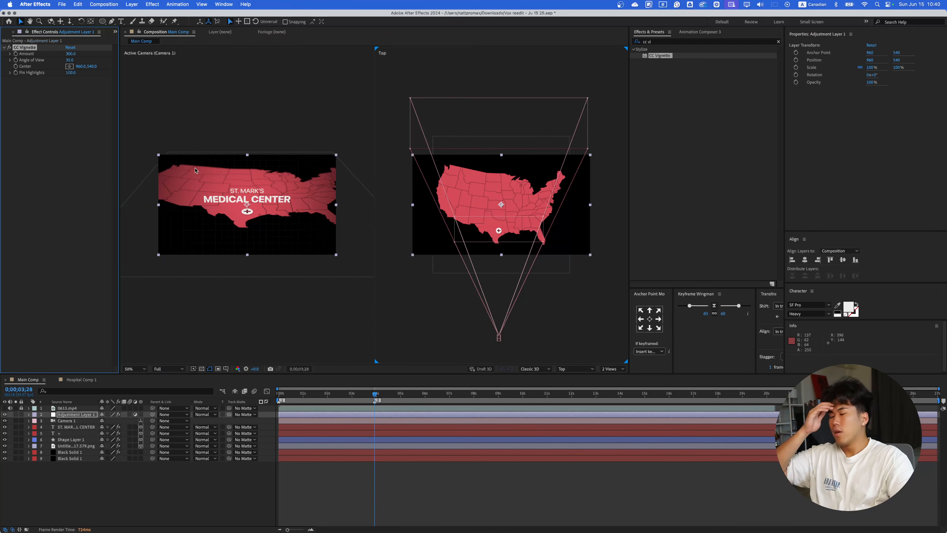
# - Examine the vignette and depth blur around the title and hospital marker in the active camera view
pyautogui.scroll(2, 248, 225)
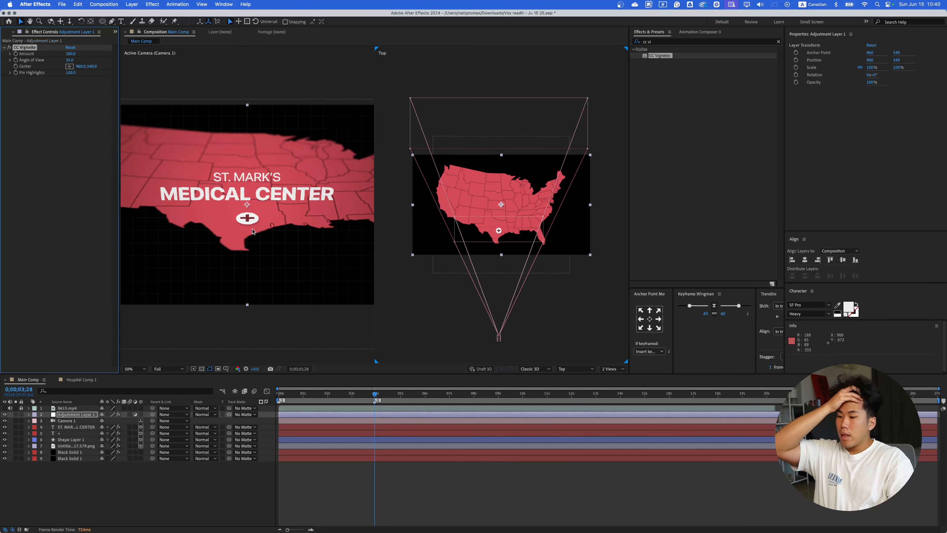
pyautogui.scroll(-1, 191, 190)
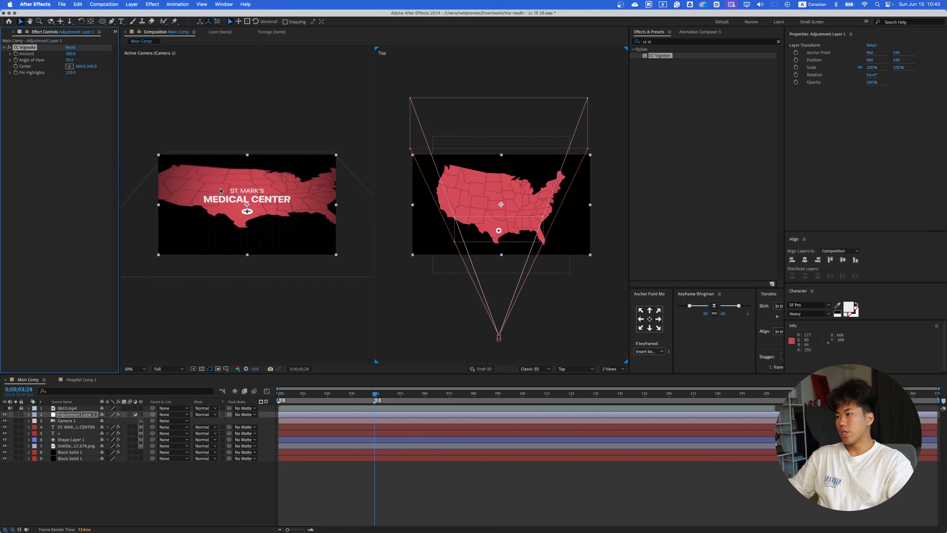
pyautogui.scroll(1, 222, 191)
pyautogui.scroll(-1, 285, 172)
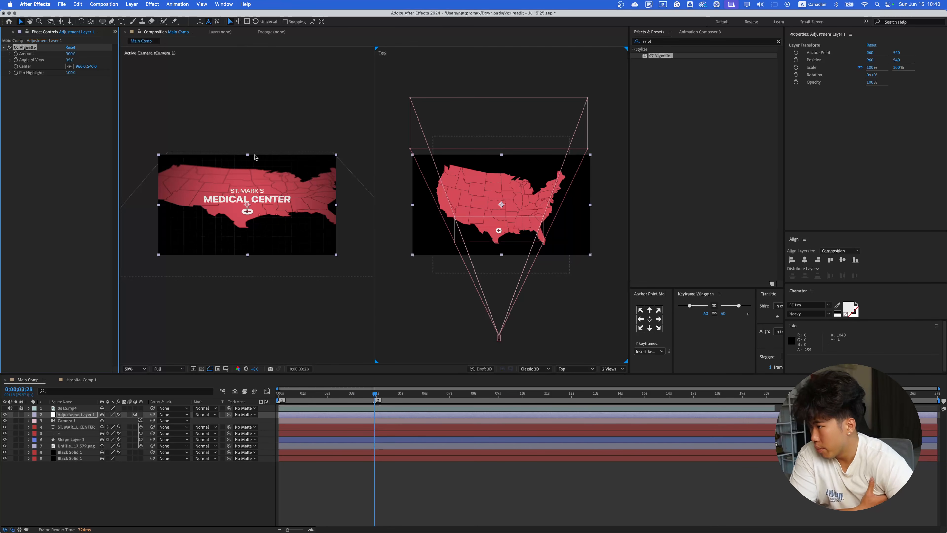
pyautogui.scroll(1, 226, 200)
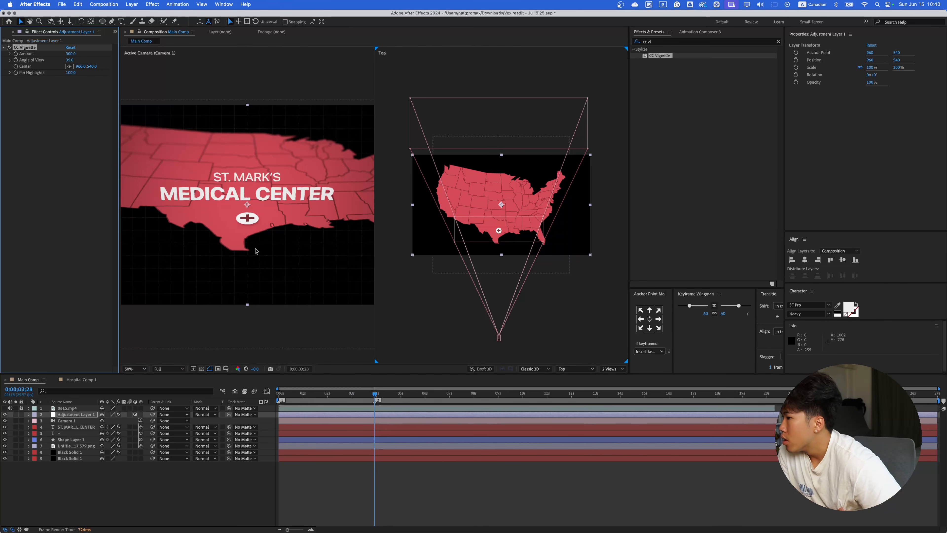
pyautogui.scroll(1, 261, 238)
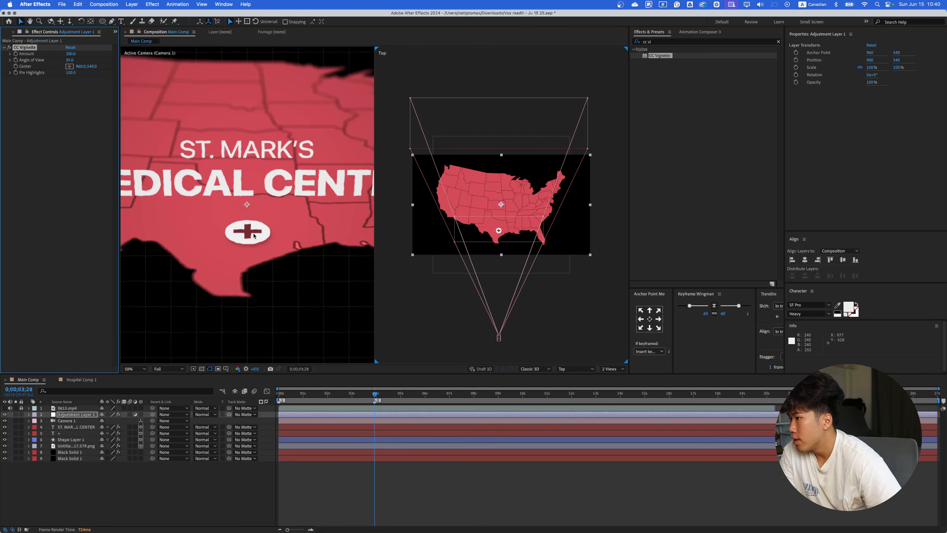
# - Apply the favourited Ease Fade & Position text preset to the ST. MARK'S MEDICAL CENTER title as an In animation
pyautogui.scroll(-1, 251, 235)
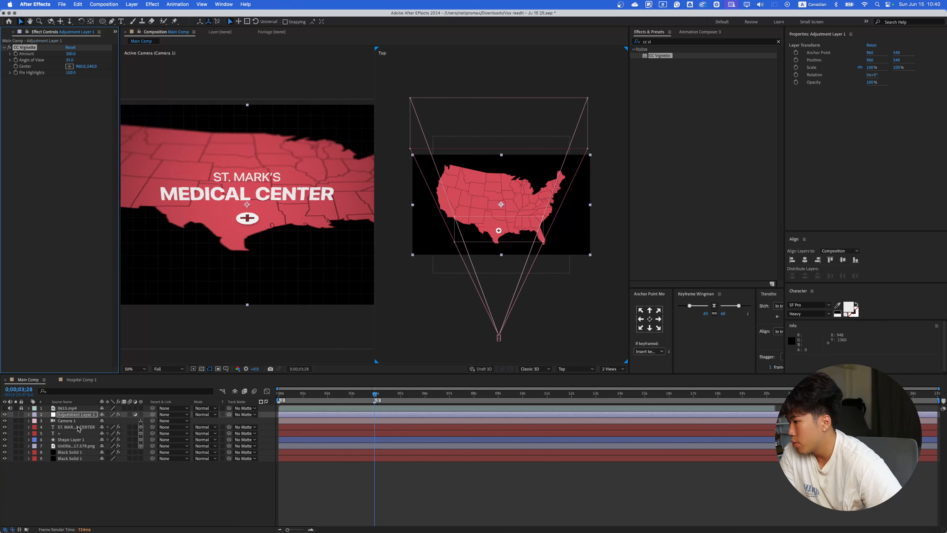
pyautogui.click(72, 427)
pyautogui.click(691, 32)
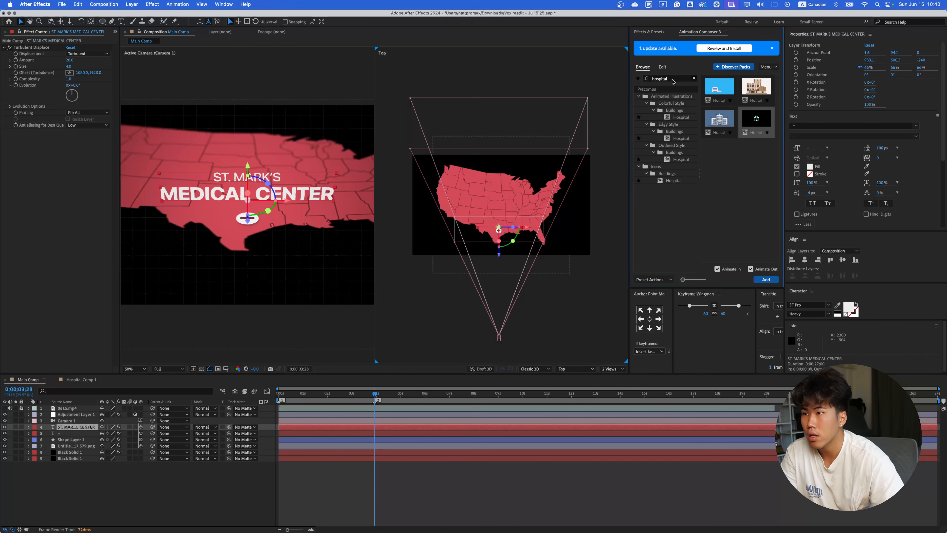
pyautogui.click(692, 78)
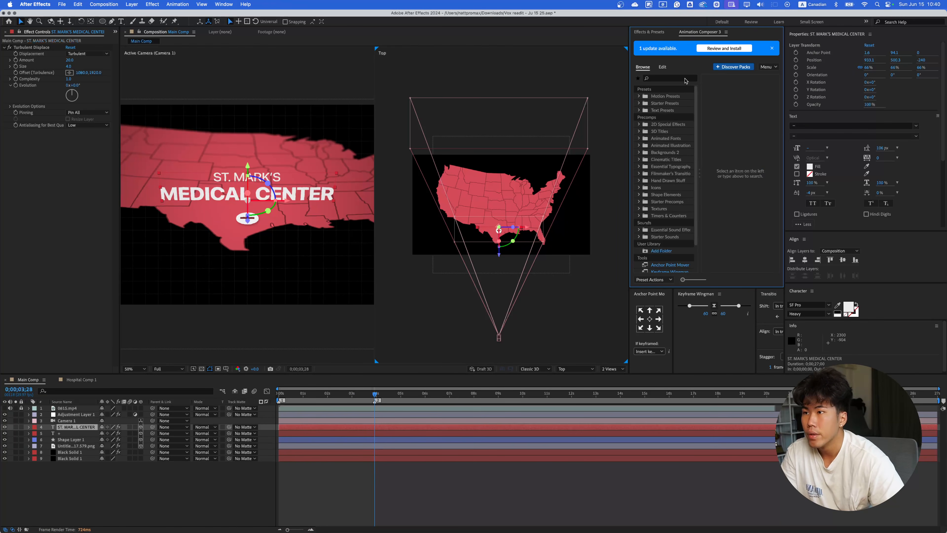
pyautogui.click(639, 78)
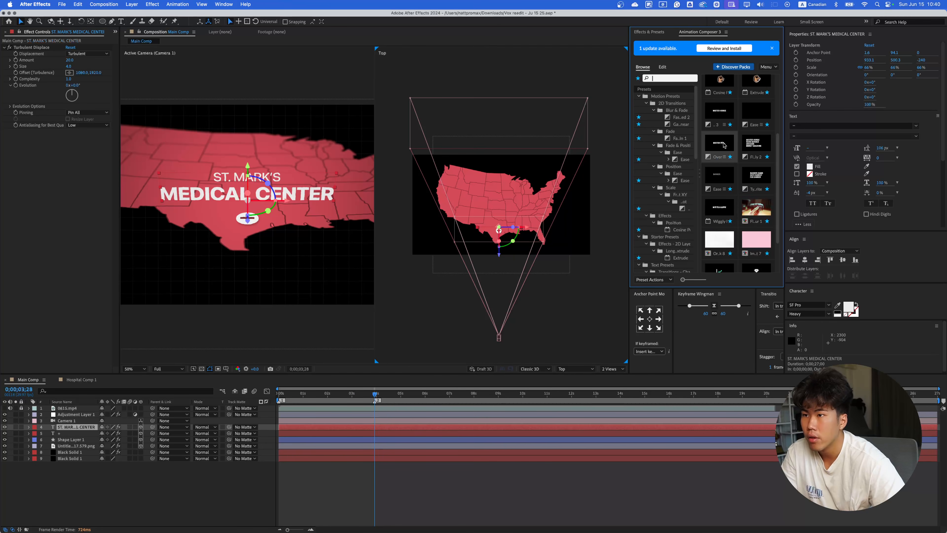
pyautogui.click(757, 111)
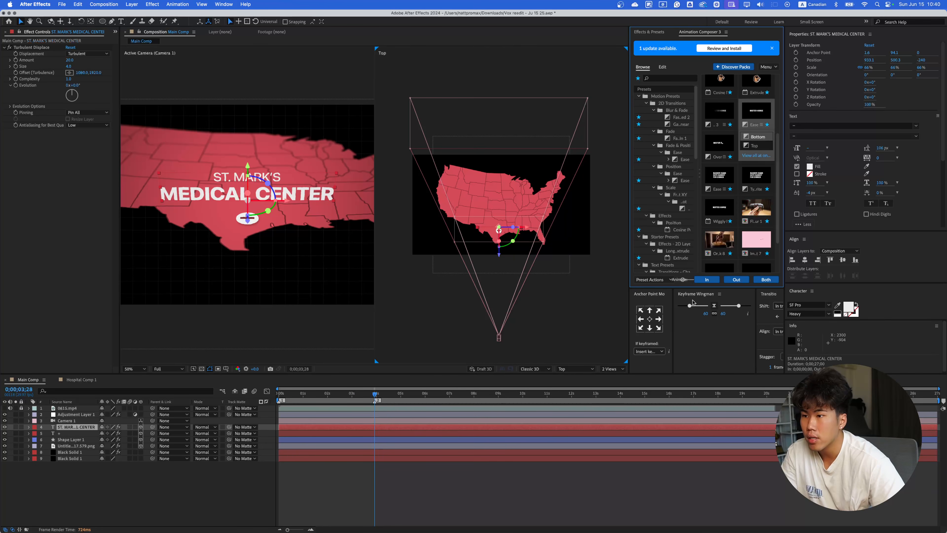
pyautogui.click(706, 280)
# - Set the preview resolution to Quarter and shift the title layer so its entrance animation finishes around 0:00:03:28
pyautogui.click(167, 369)
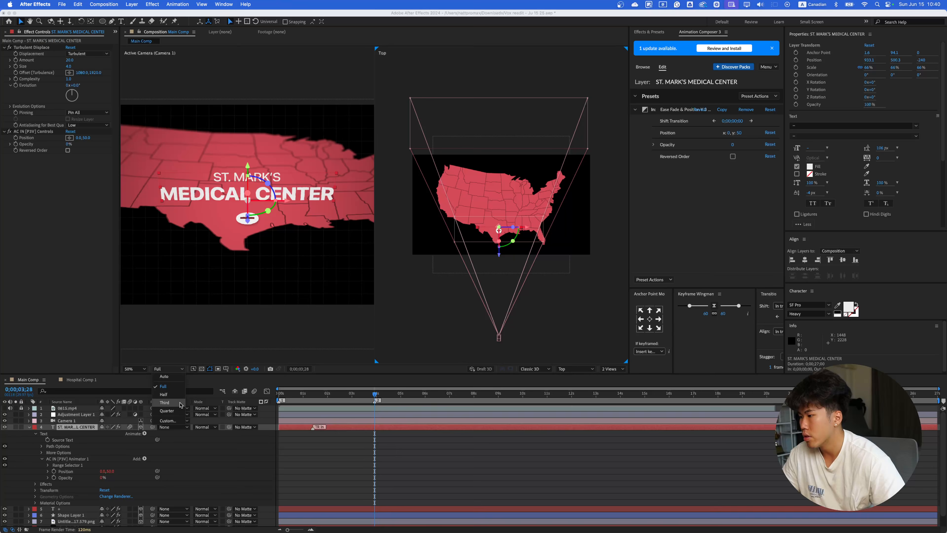
pyautogui.click(167, 411)
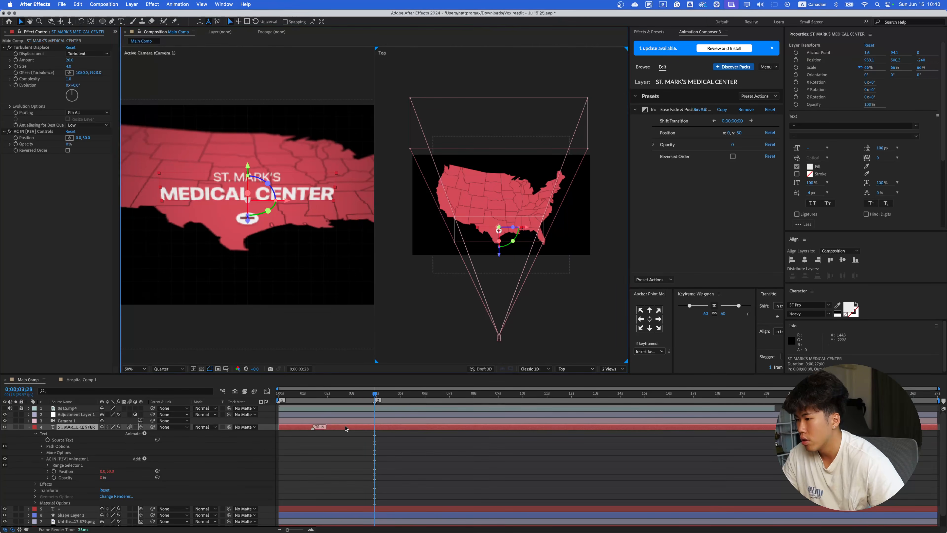
pyautogui.moveTo(346, 428); pyautogui.dragTo(398, 427)
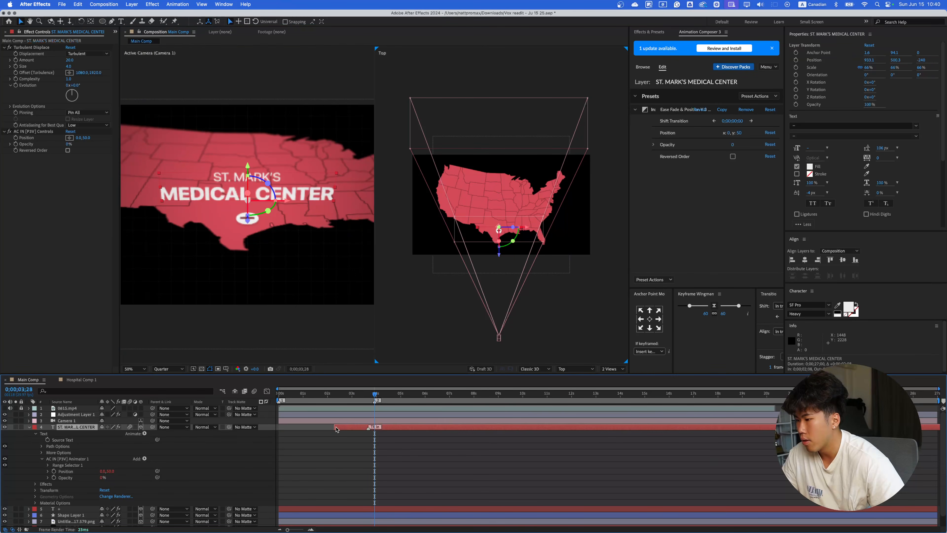
# - Preview the title's entrance animation from about one second up to 0:00:03:19
pyautogui.click(303, 394)
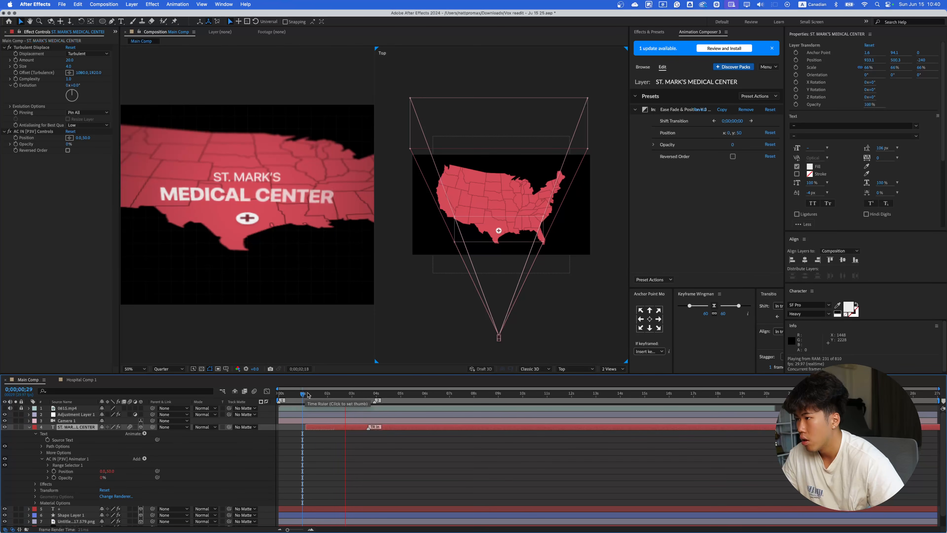
pyautogui.press('space')
pyautogui.moveTo(328, 395); pyautogui.dragTo(310, 397)
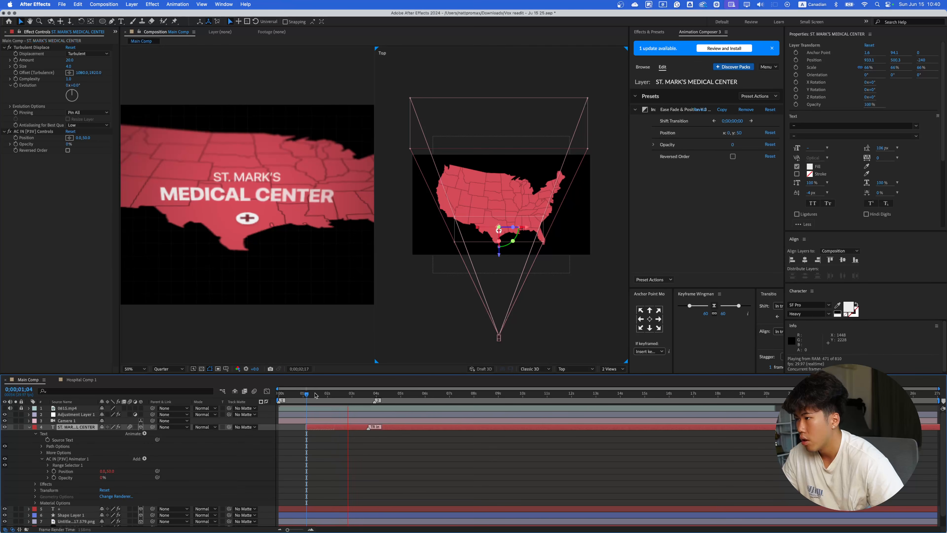
pyautogui.press('space')
pyautogui.moveTo(365, 398)
pyautogui.mouseDown()
pyautogui.moveTo(352, 397)
pyautogui.moveTo(368, 397)
pyautogui.mouseUp()
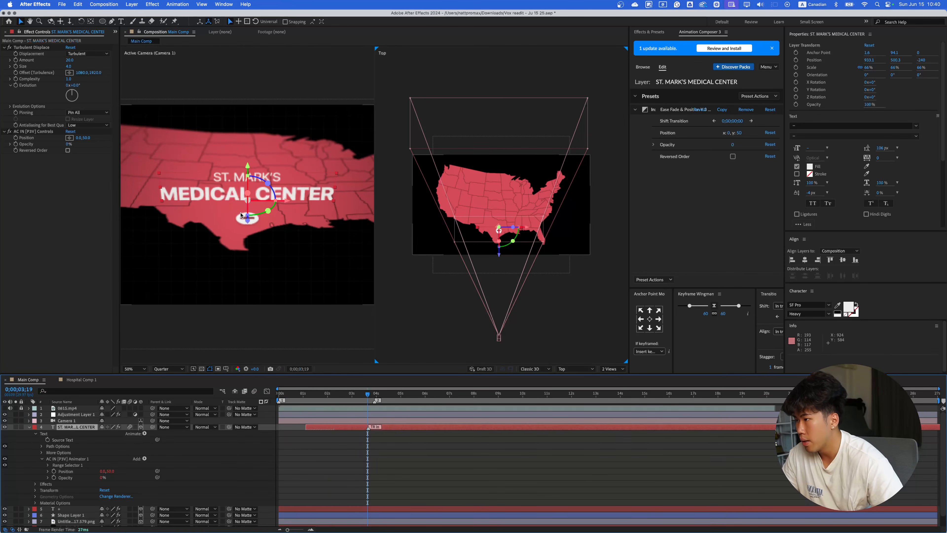
# - Collapse the title layer's properties and parent the plus-sign text layer to Shape Layer 1
pyautogui.click(30, 429)
pyautogui.click(71, 434)
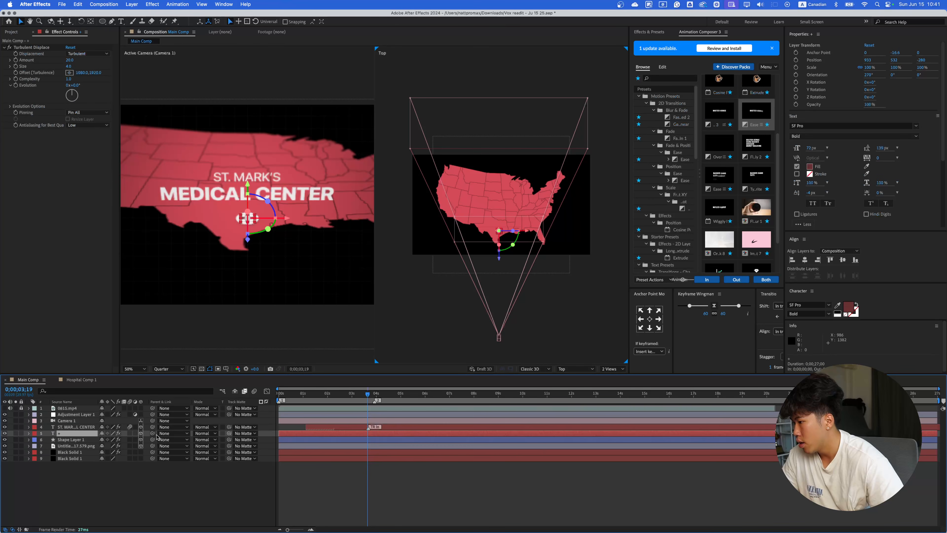
pyautogui.moveTo(151, 433); pyautogui.dragTo(82, 441)
# - Keyframe Shape Layer 1's scale at 75% at 0:00:03:20 and 0% at 0:00:01:04
pyautogui.click(82, 440)
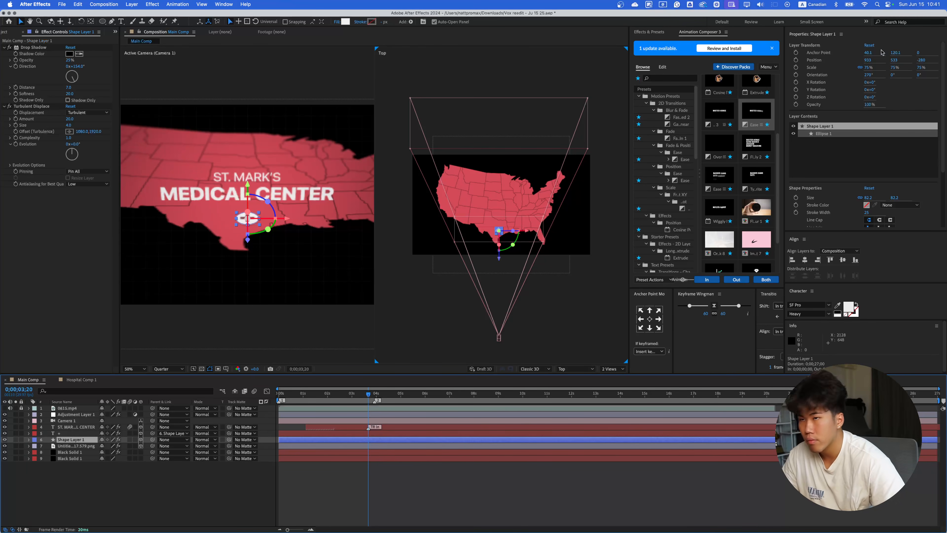
pyautogui.click(795, 68)
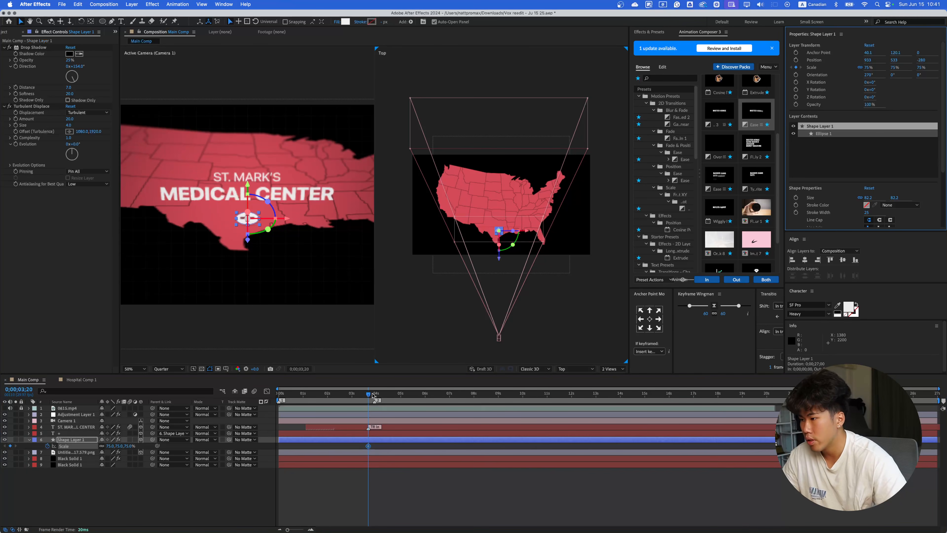
pyautogui.moveTo(373, 396); pyautogui.dragTo(307, 406)
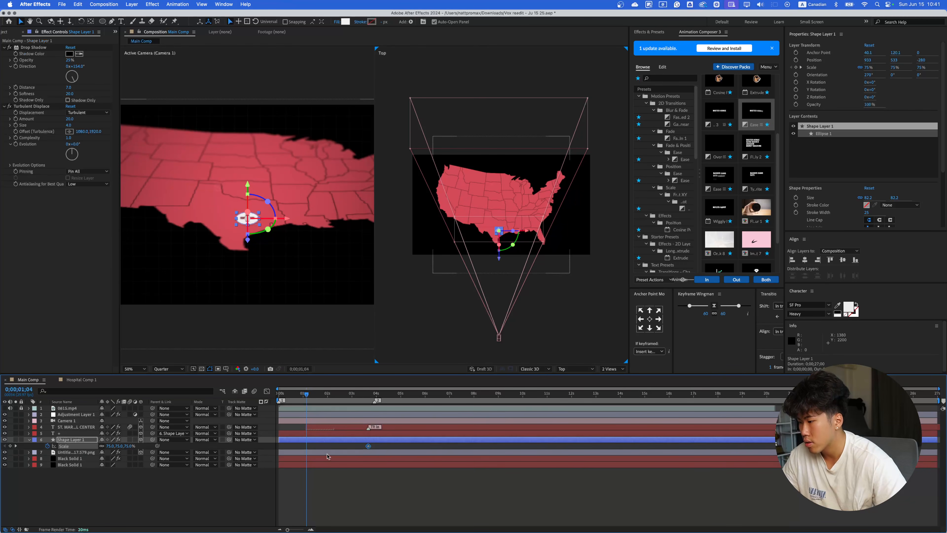
pyautogui.click(324, 440)
pyautogui.click(869, 67)
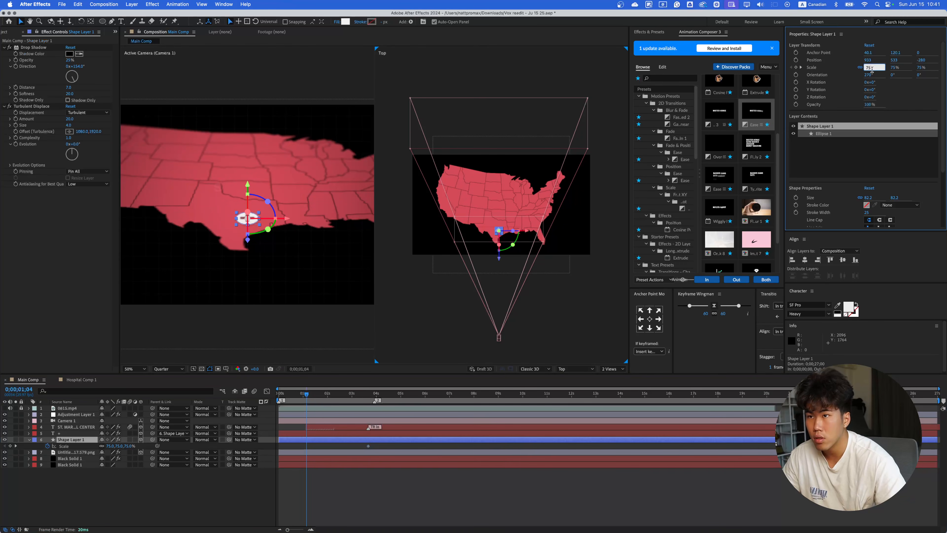
pyautogui.write('0')
pyautogui.press('Return')
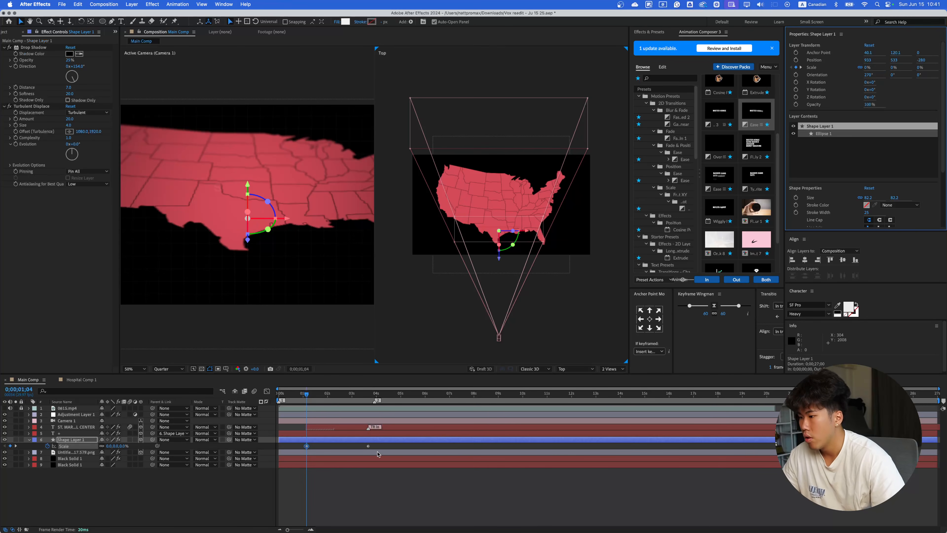
# - Easy-ease the marker's scale keyframes, shape the value curve into a fast start with a long slow settle, and preview it
pyautogui.moveTo(380, 448); pyautogui.dragTo(302, 444)
pyautogui.press('F9')
pyautogui.click(267, 392)
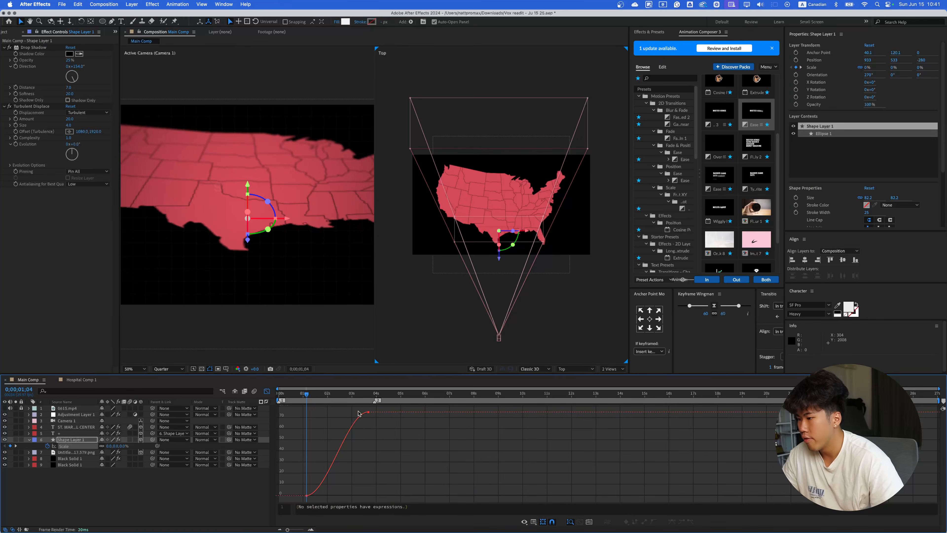
pyautogui.click(361, 420)
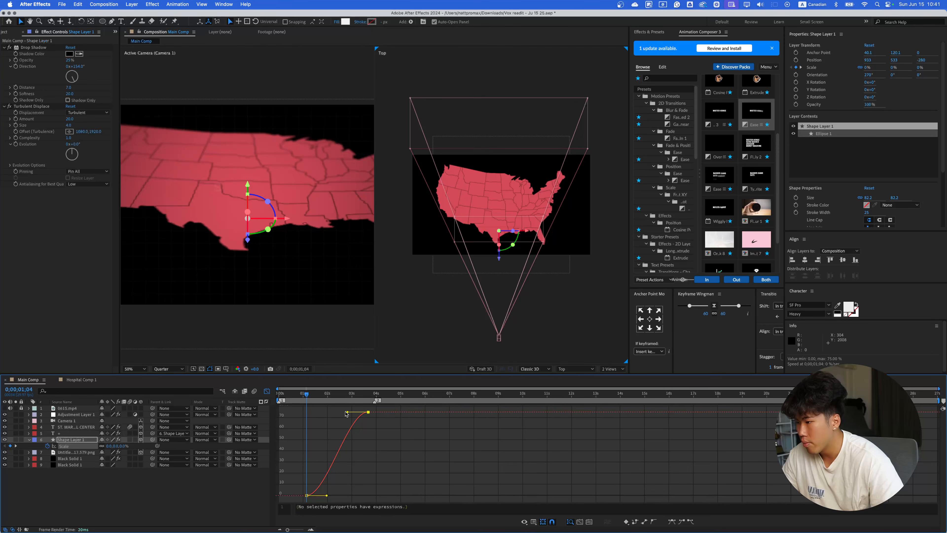
pyautogui.moveTo(345, 412); pyautogui.dragTo(297, 412)
pyautogui.moveTo(382, 426)
pyautogui.mouseDown()
pyautogui.moveTo(356, 408)
pyautogui.moveTo(304, 413)
pyautogui.mouseUp()
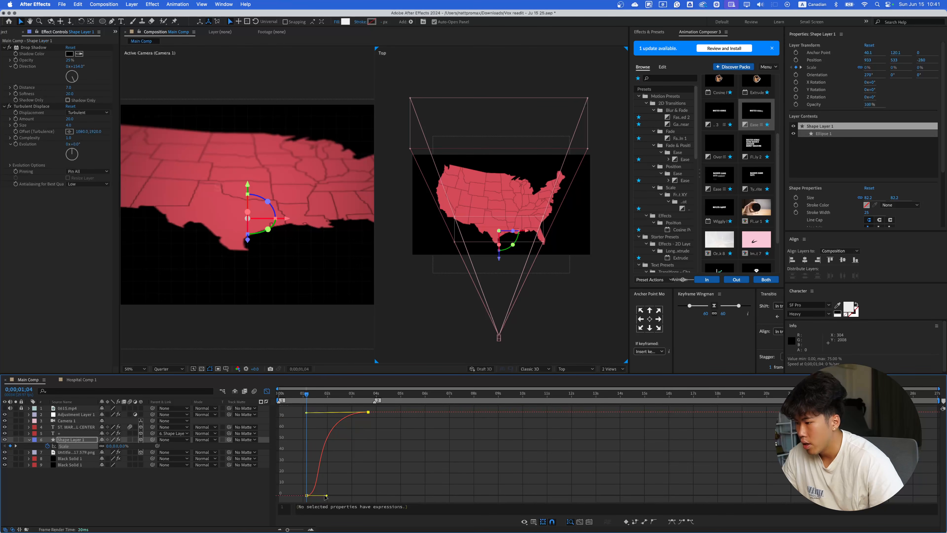
pyautogui.moveTo(325, 495); pyautogui.dragTo(318, 496)
pyautogui.press('space')
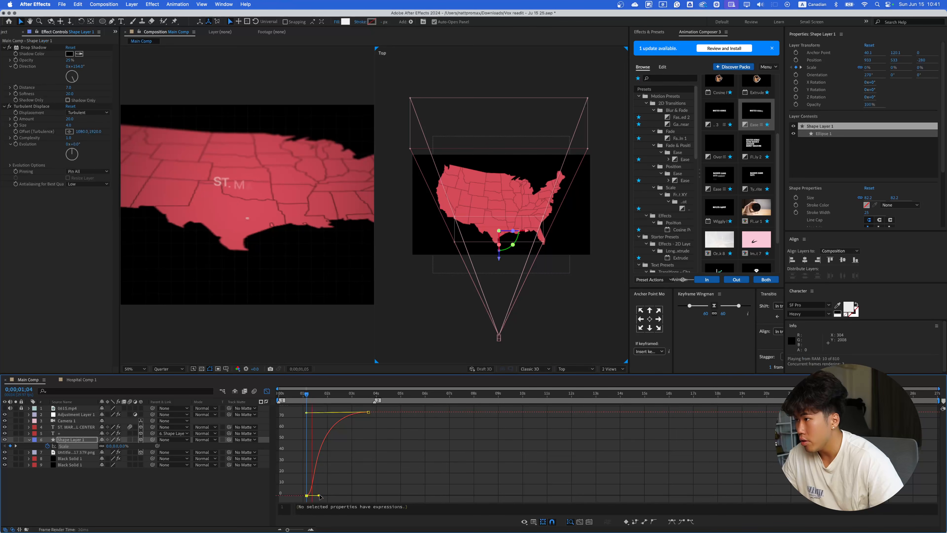
pyautogui.press('space')
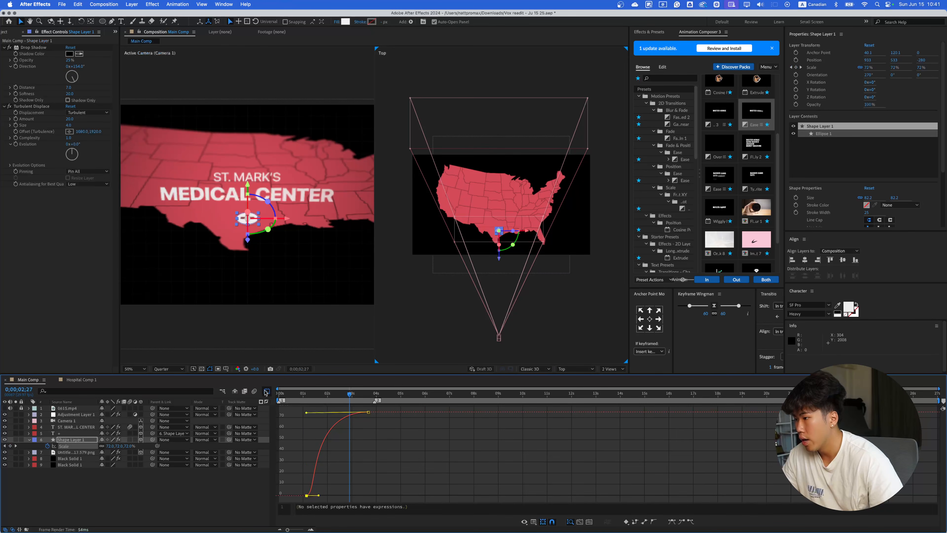
pyautogui.click(267, 391)
# - Split the plus-sign and circle layers at 0:00:01:04 and delete the parts before that time
pyautogui.moveTo(336, 402); pyautogui.dragTo(307, 406)
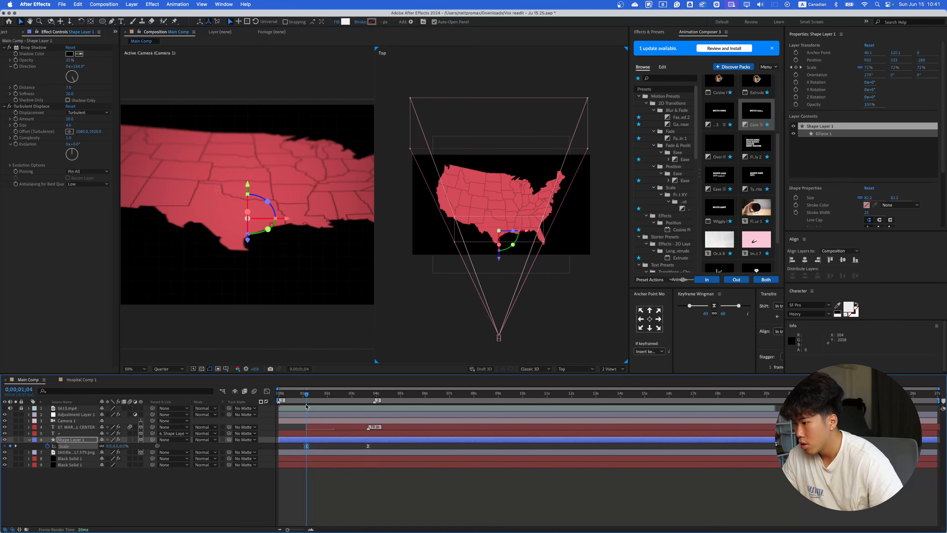
pyautogui.keyDown('shift'); pyautogui.click(312, 434); pyautogui.keyUp('shift')
pyautogui.press('super+shift+d')
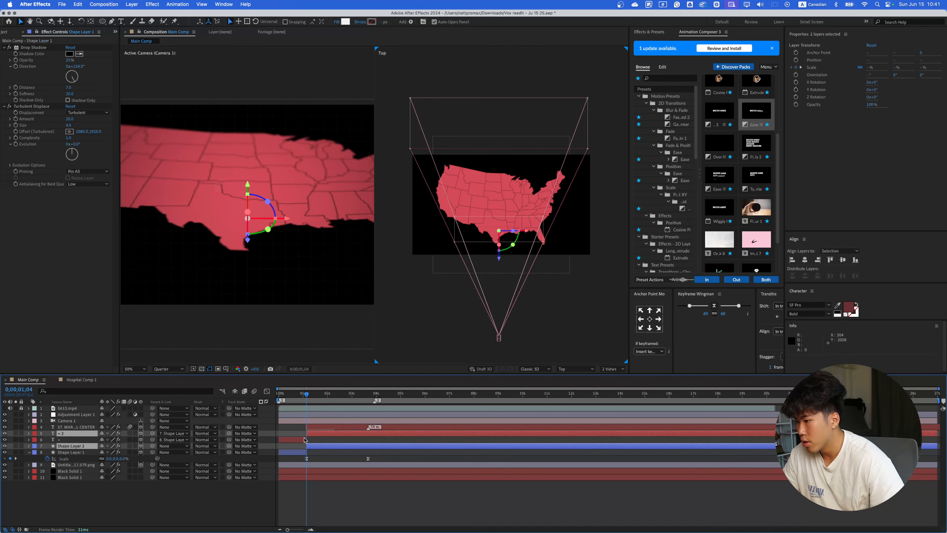
pyautogui.click(302, 441)
pyautogui.press('Delete')
pyautogui.click(298, 446)
pyautogui.press('Delete')
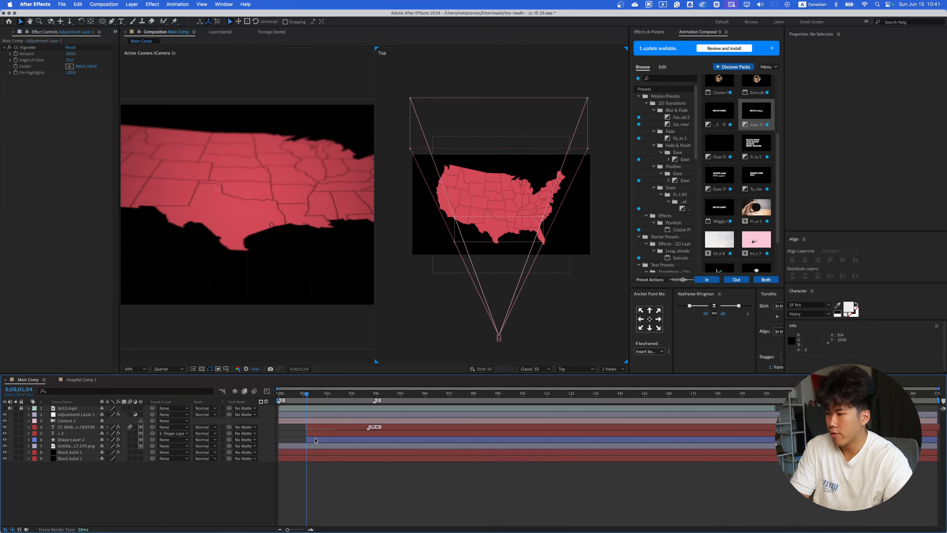
# - Play back the marker and title animation and examine the framing in the active camera view
pyautogui.press('space')
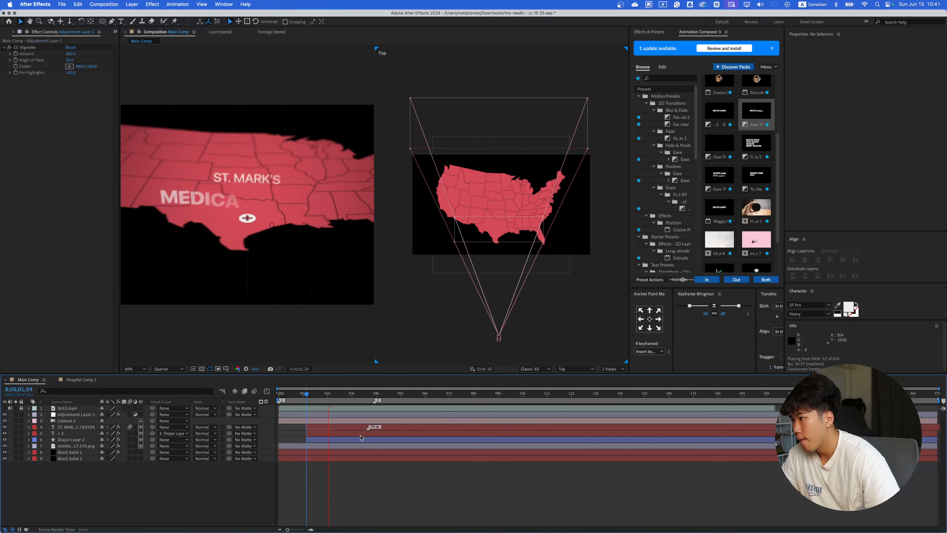
pyautogui.press('space')
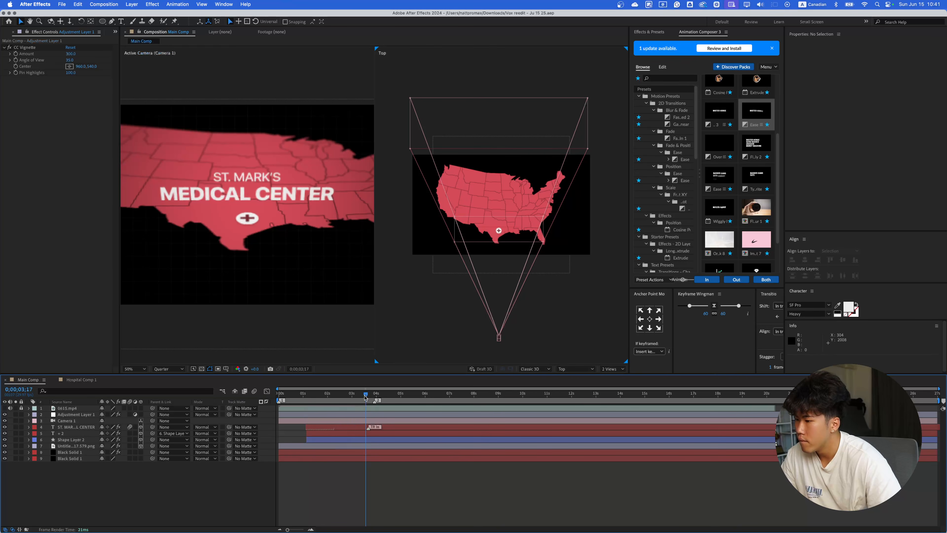
pyautogui.moveTo(341, 394); pyautogui.dragTo(276, 391)
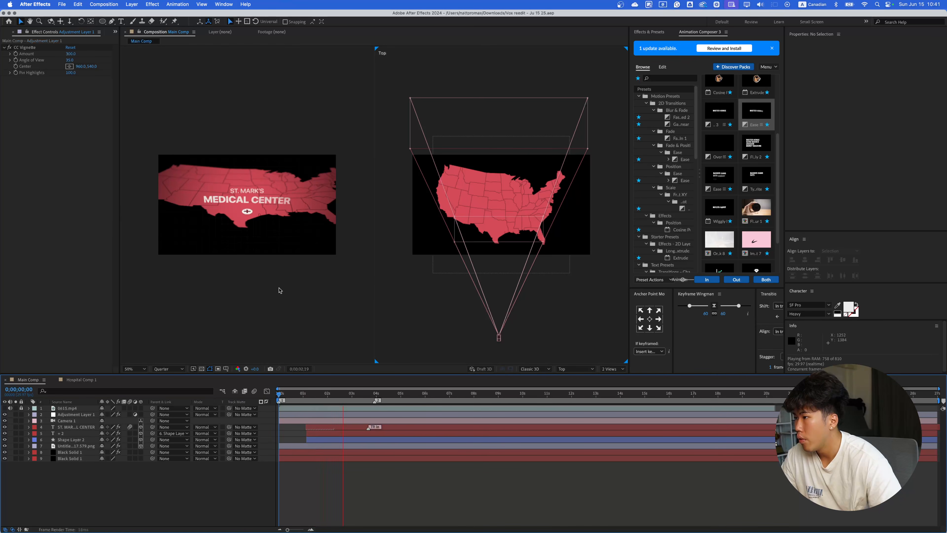
pyautogui.press('space')
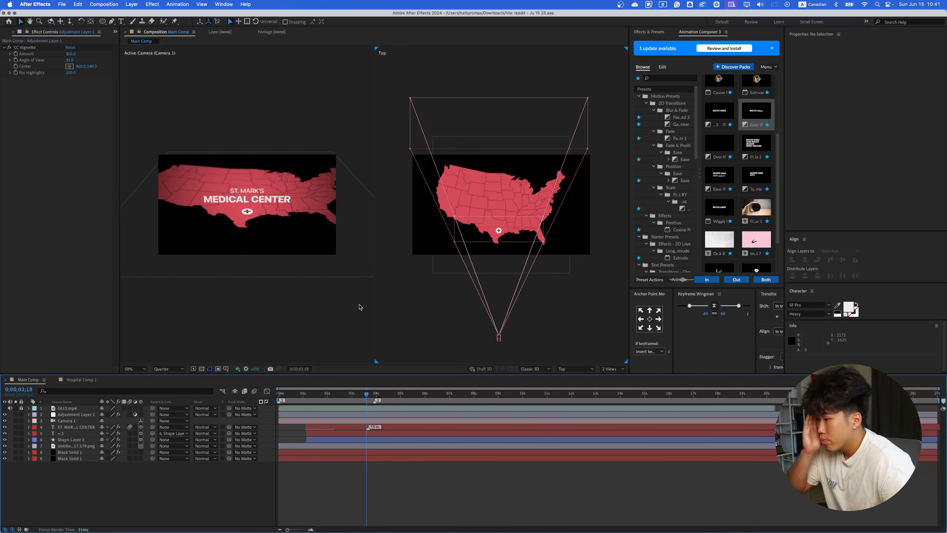
pyautogui.scroll(2, 261, 239)
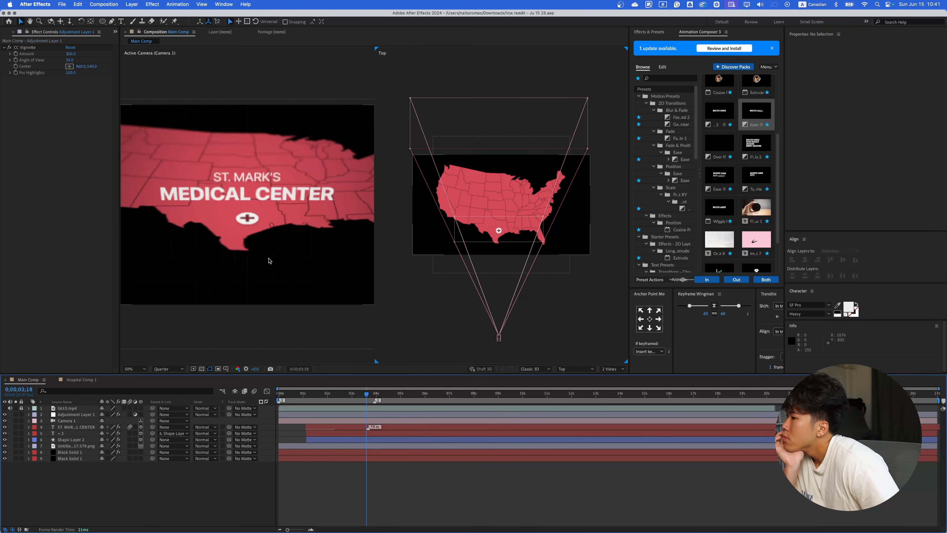
pyautogui.scroll(-2, 270, 261)
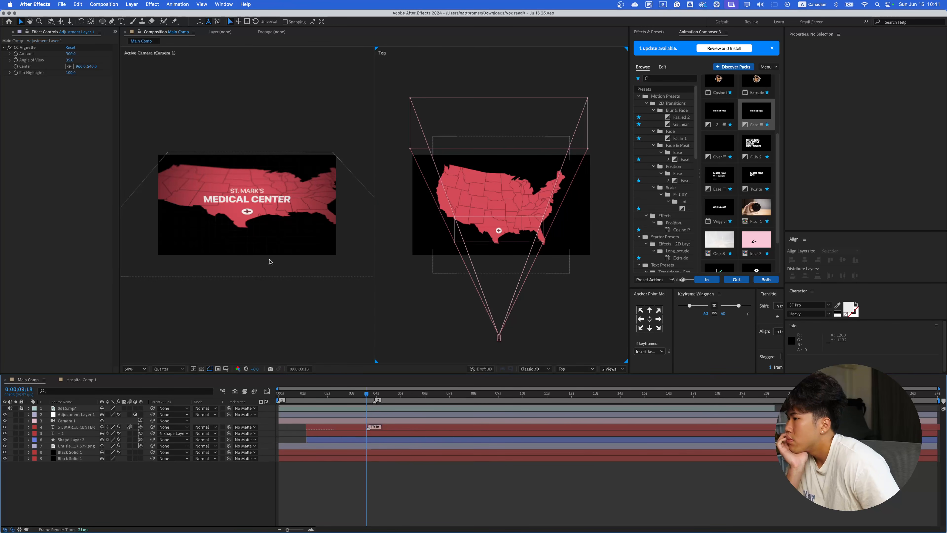
pyautogui.scroll(2, 249, 233)
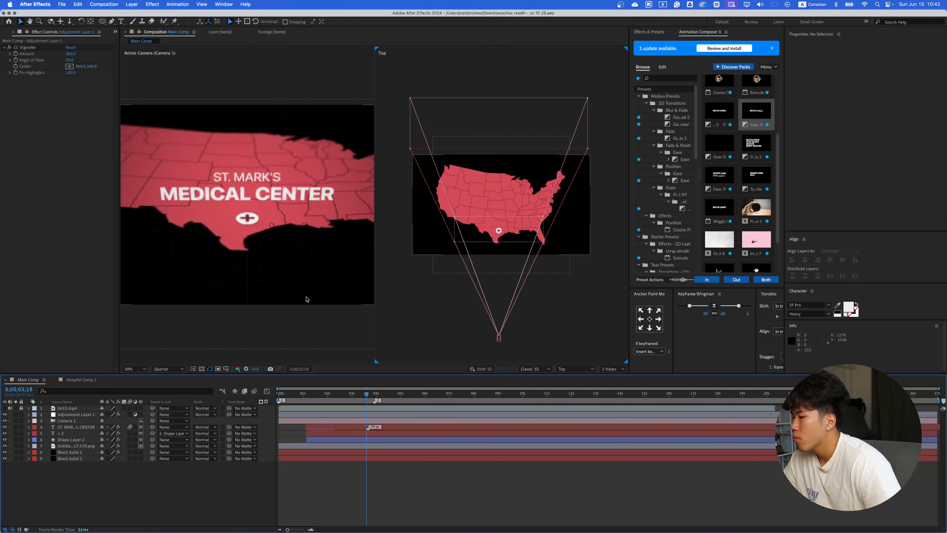
# - Set the preview to full resolution and keyframe Camera 1's position and point of interest at 0:00:03:28
pyautogui.click(165, 369)
pyautogui.click(165, 387)
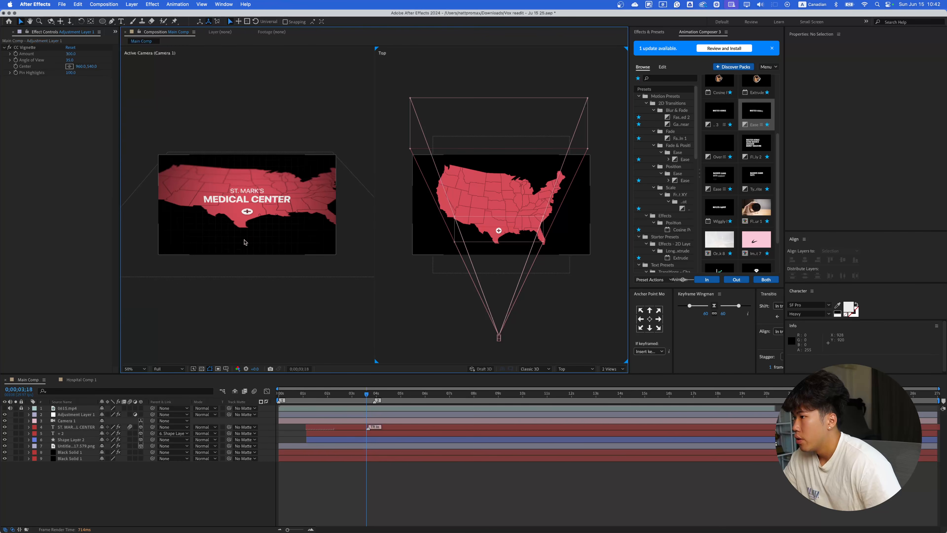
pyautogui.moveTo(367, 393); pyautogui.dragTo(375, 394)
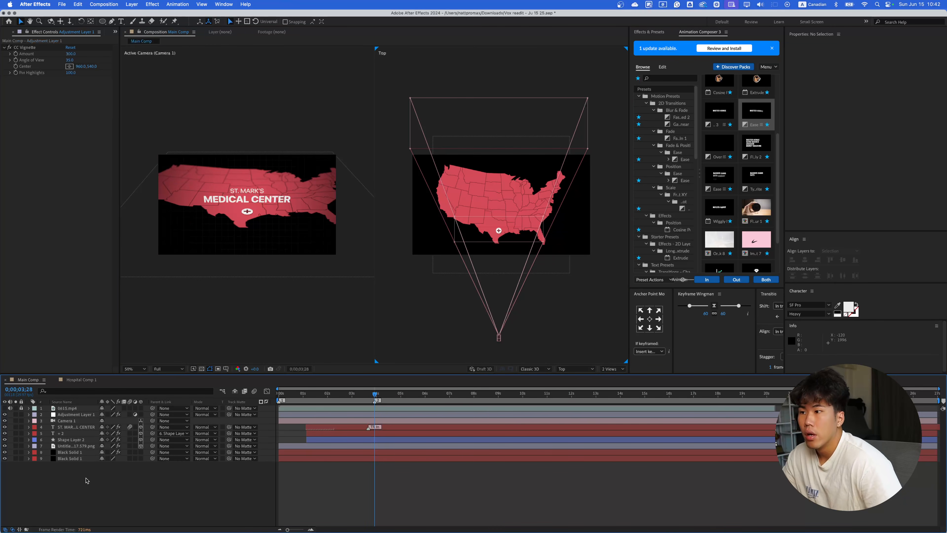
pyautogui.click(253, 421)
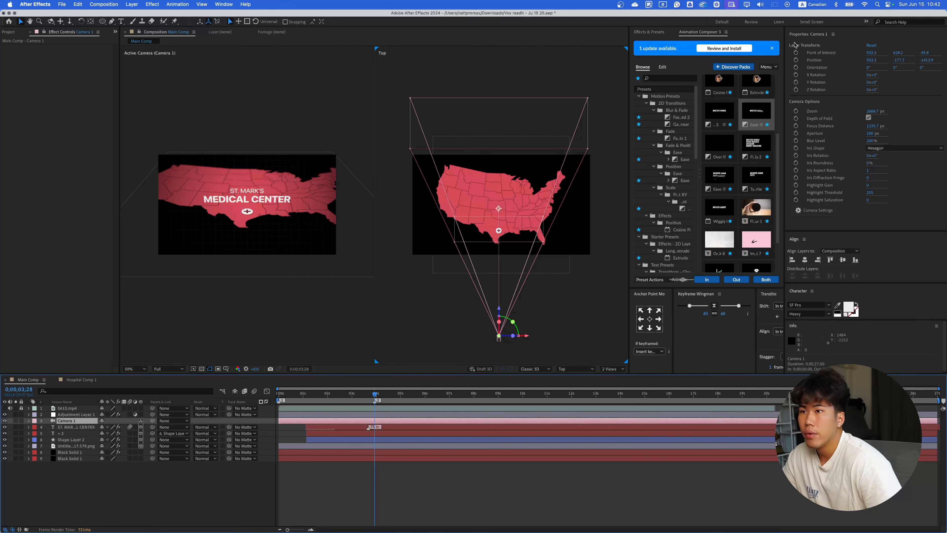
pyautogui.click(796, 60)
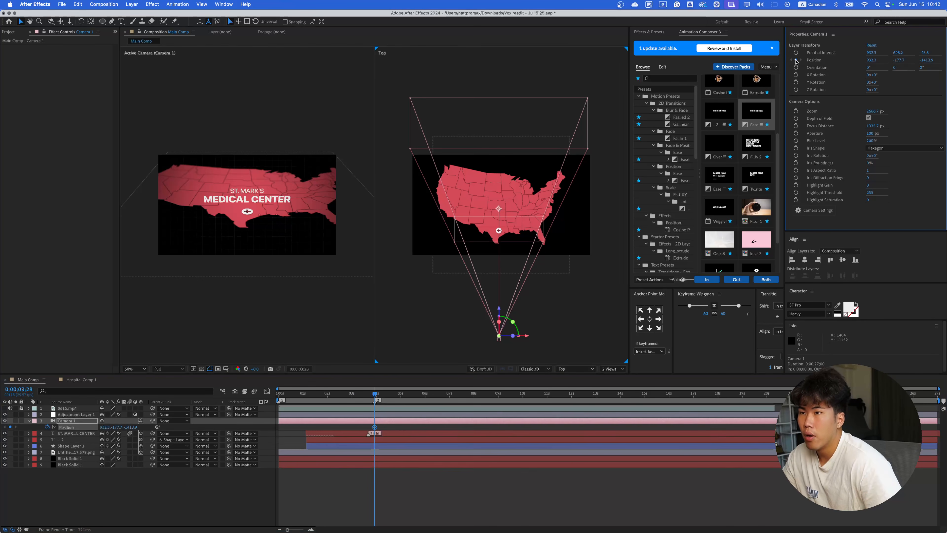
pyautogui.click(796, 53)
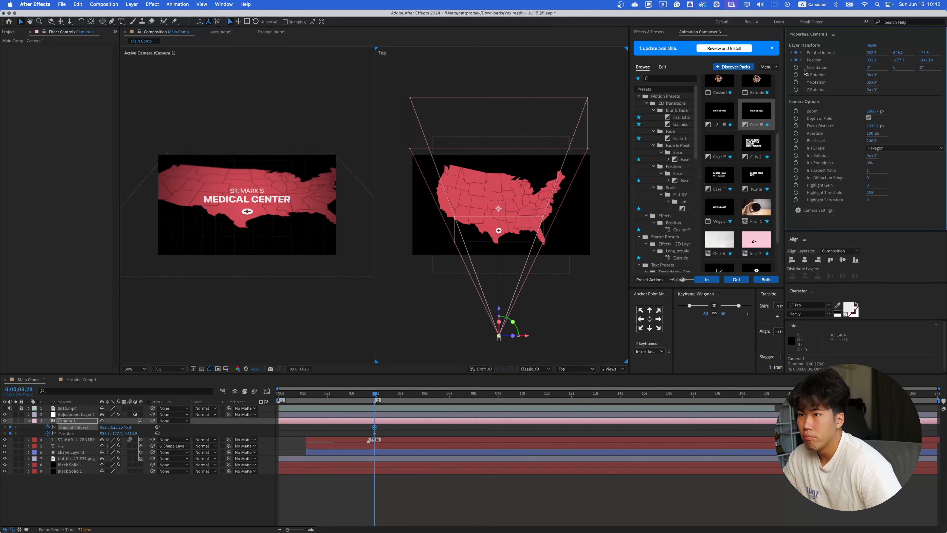
# - Dolly the camera back at 0:00:00:00 until the whole US map sits small in the centre of the frame
pyautogui.click(374, 393)
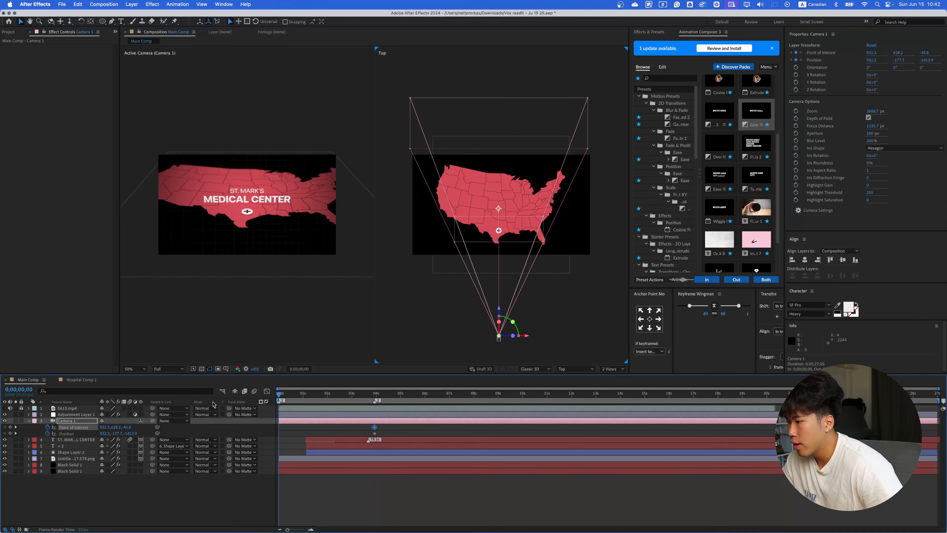
pyautogui.press('Home')
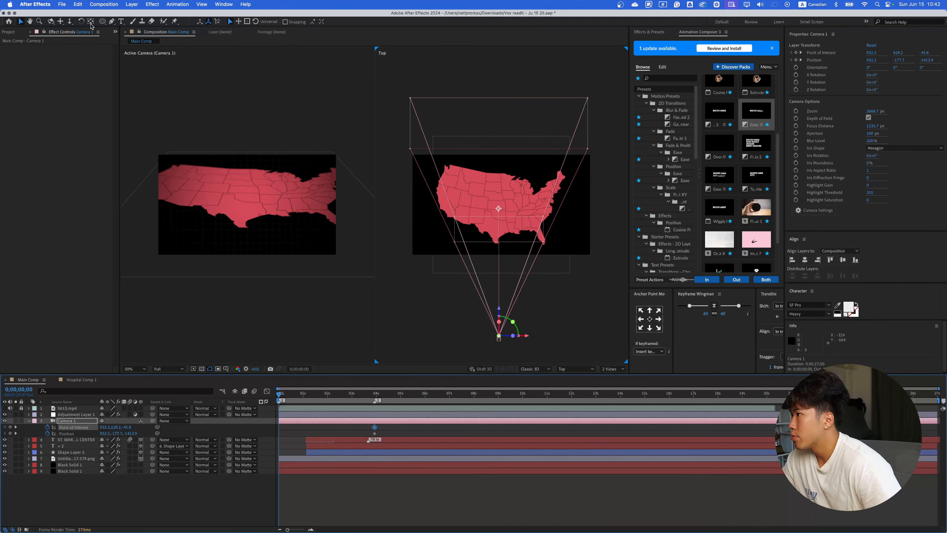
pyautogui.press('c')
pyautogui.moveTo(254, 208); pyautogui.dragTo(258, 224)
pyautogui.click(375, 397)
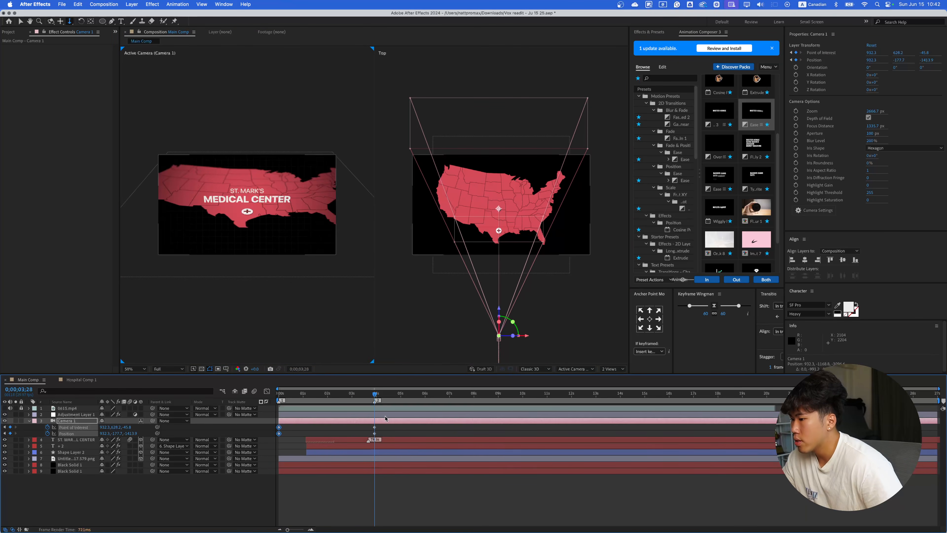
pyautogui.moveTo(387, 420); pyautogui.dragTo(390, 422)
pyautogui.press('super+z')
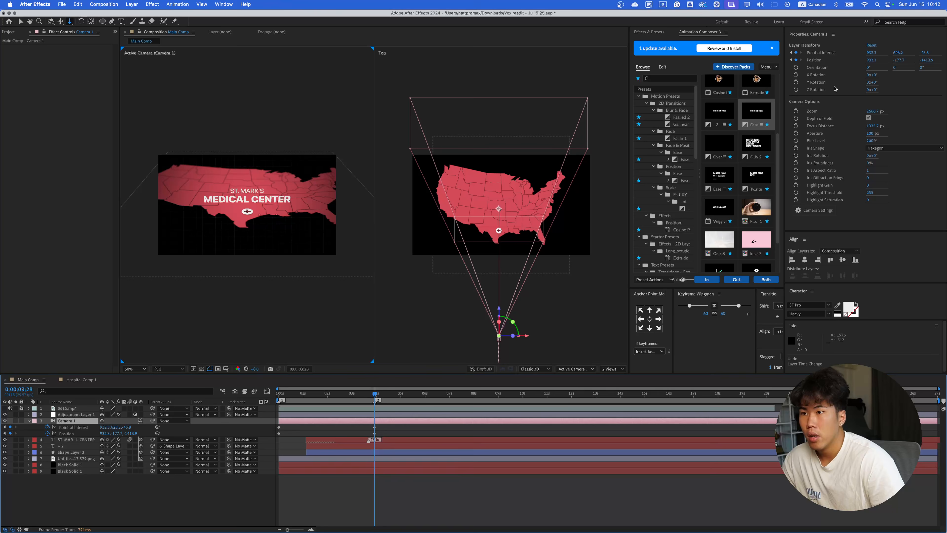
# - Keyframe the camera's focus distance at 0:00:03:28 and raise it to about 3726 px at 0:00:00:00
pyautogui.click(796, 126)
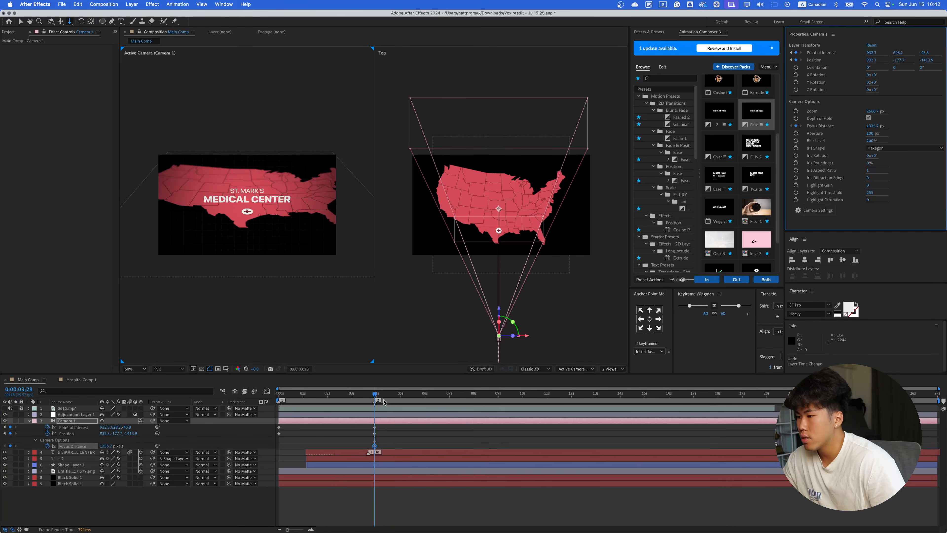
pyautogui.click(315, 382)
pyautogui.press('Home')
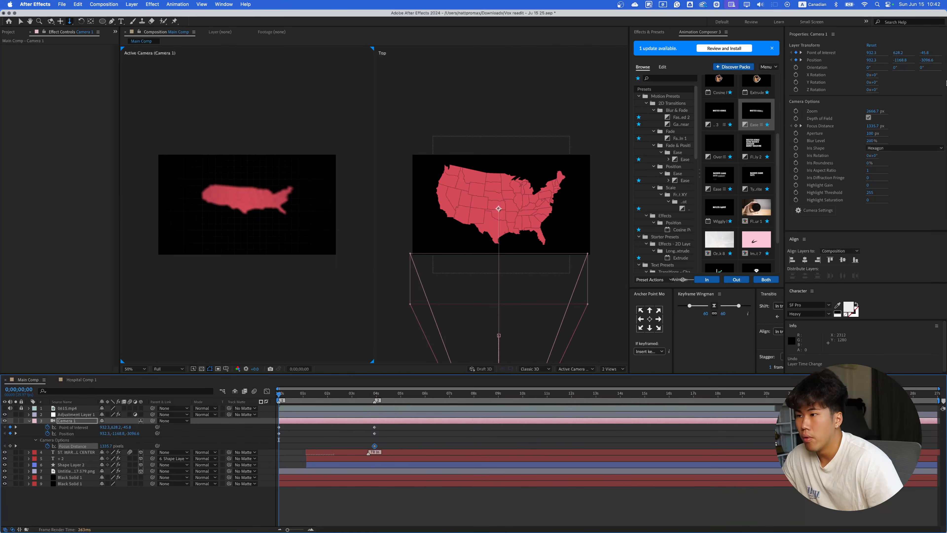
pyautogui.moveTo(872, 127); pyautogui.dragTo(946, 115)
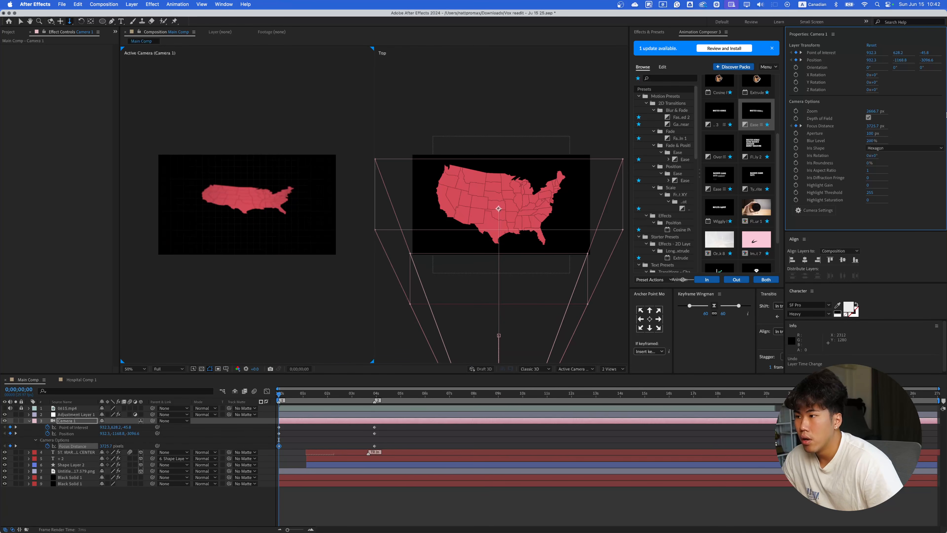
# - Show four views and refine the camera's focus distance at 0:00:00:00 to about 3261 px, checking the focus plane against the map
pyautogui.click(622, 369)
pyautogui.click(611, 385)
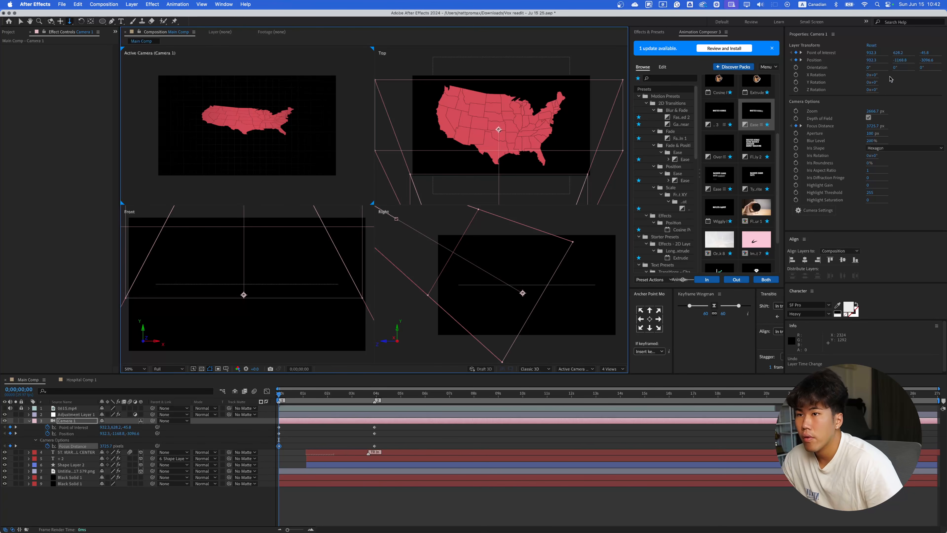
pyautogui.moveTo(872, 127); pyautogui.dragTo(820, 131)
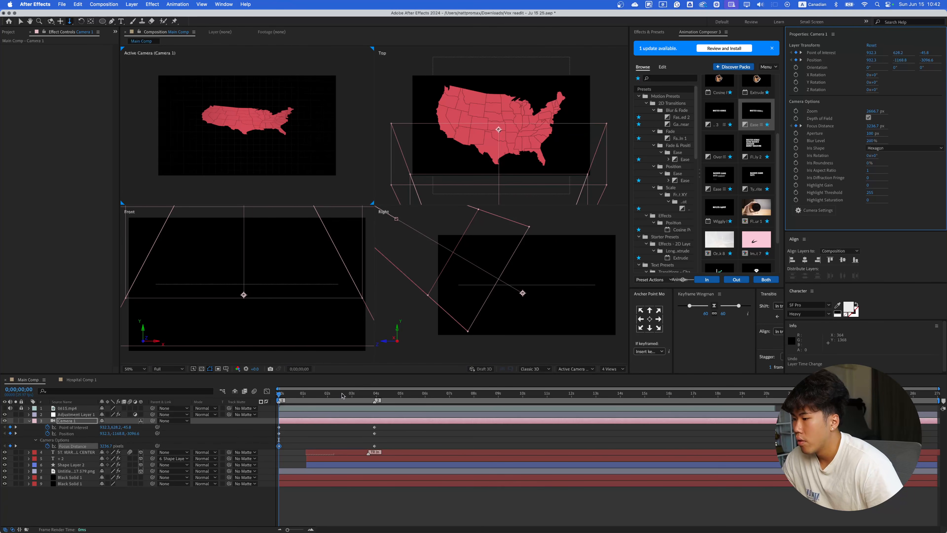
pyautogui.click(290, 400)
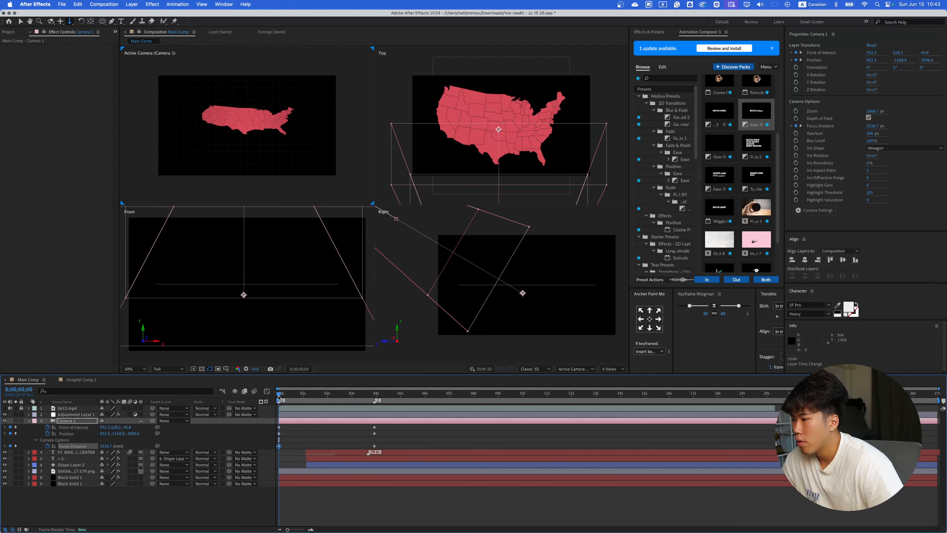
pyautogui.moveTo(289, 400)
pyautogui.mouseDown()
pyautogui.moveTo(366, 400)
pyautogui.moveTo(277, 400)
pyautogui.mouseUp()
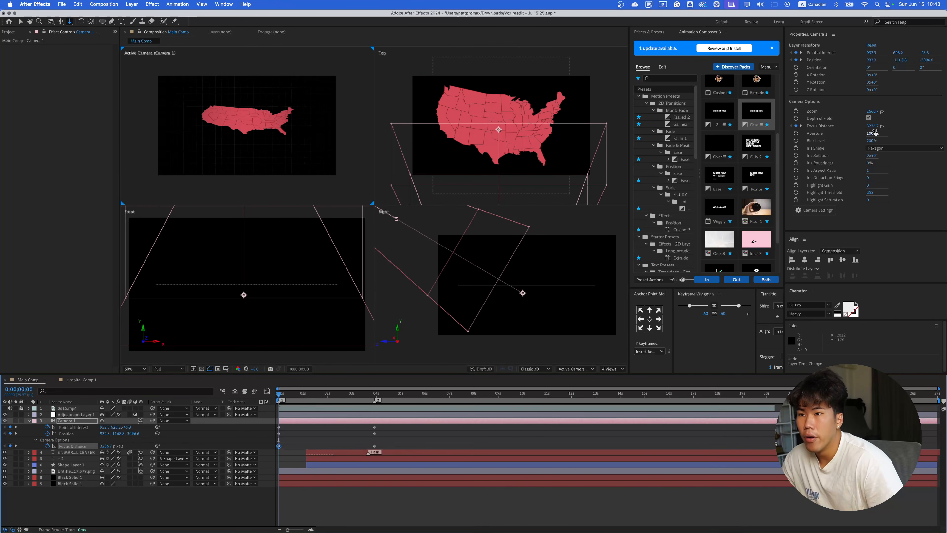
pyautogui.moveTo(873, 127); pyautogui.dragTo(884, 127)
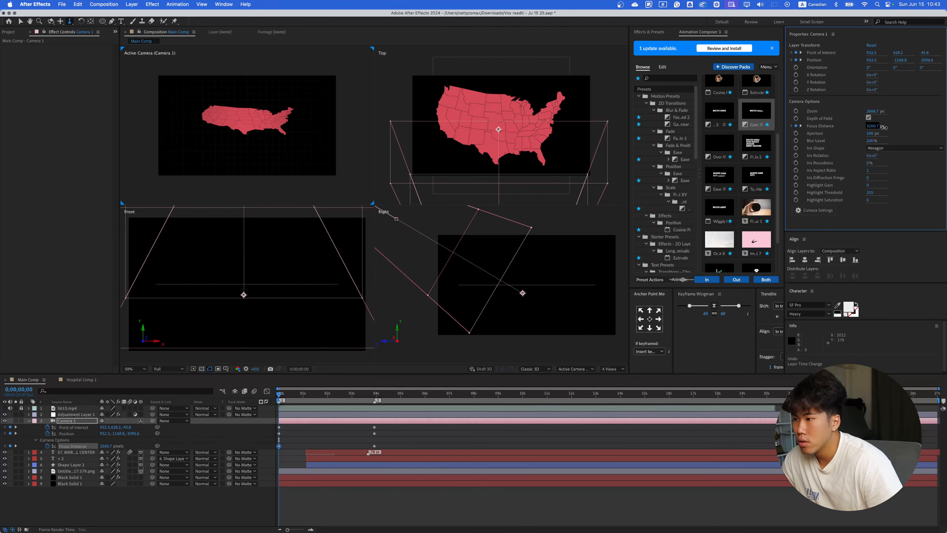
pyautogui.click(309, 396)
pyautogui.press('space')
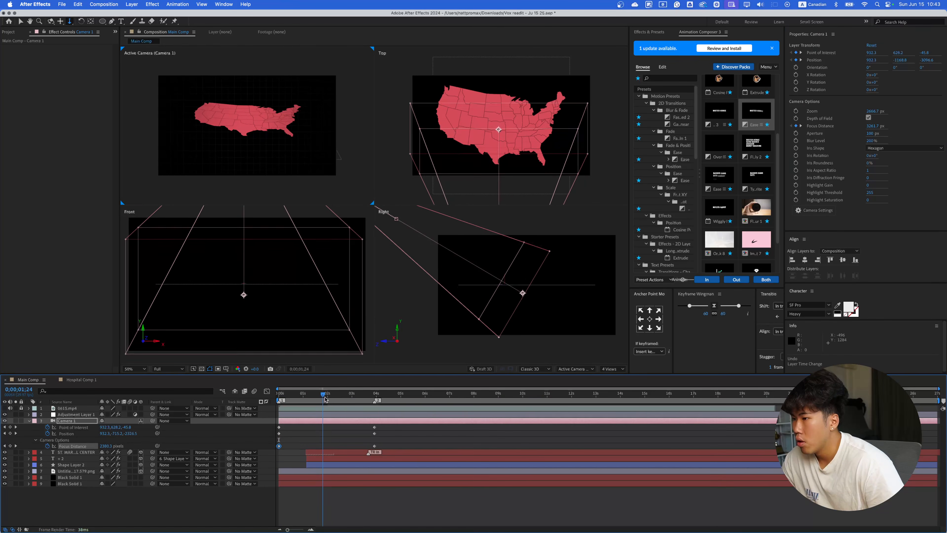
pyautogui.moveTo(323, 398); pyautogui.dragTo(277, 397)
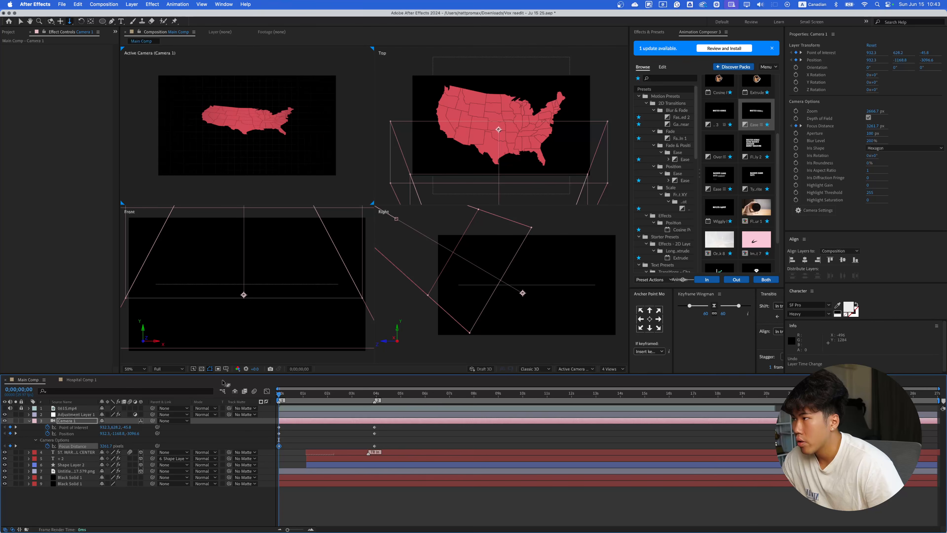
# - Lower the preview to quarter resolution, easy-ease all the camera's keyframes, and play back the camera move
pyautogui.click(169, 369)
pyautogui.click(168, 412)
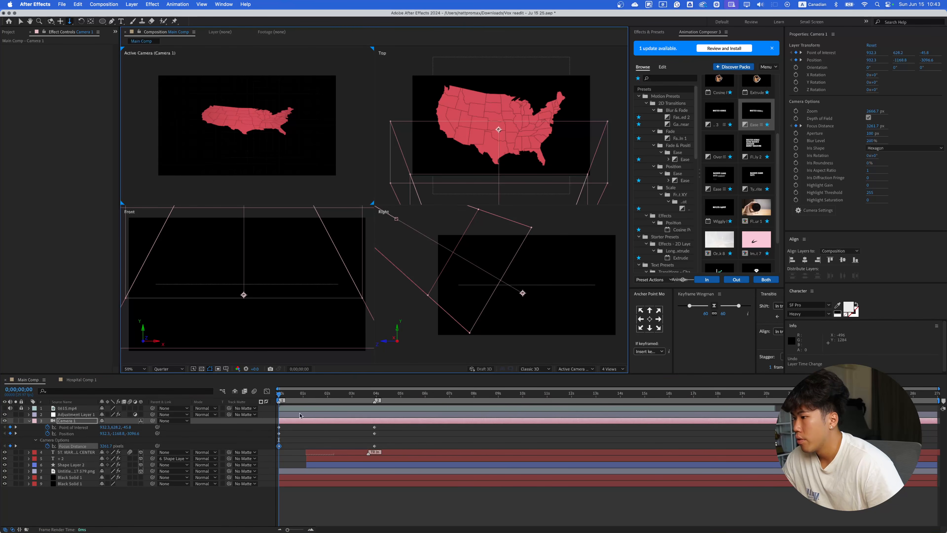
pyautogui.moveTo(388, 447); pyautogui.dragTo(257, 422)
pyautogui.press('F9')
pyautogui.press('space')
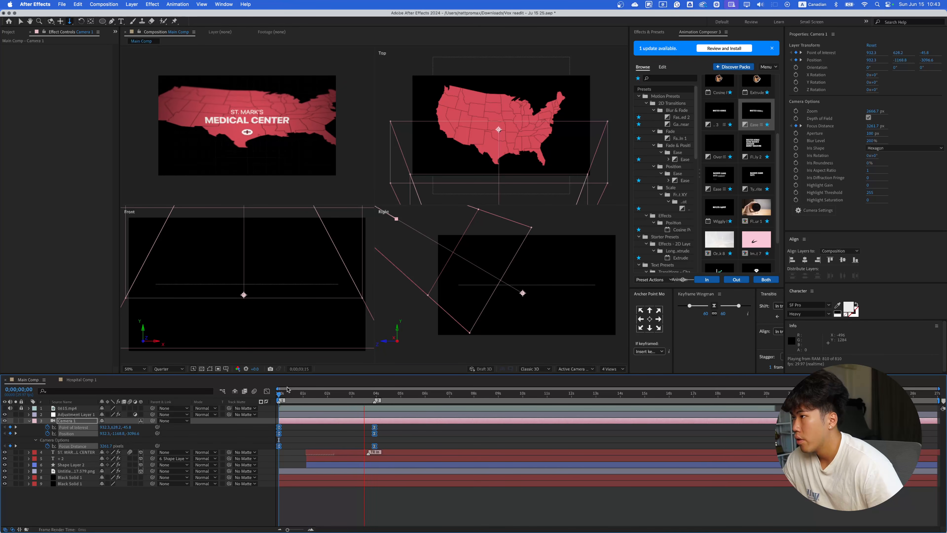
pyautogui.press('space')
# - Try a fast-start, slow-settle curve on the camera keyframes using Keyframe Wingman influences of 100 and 0, and preview it
pyautogui.click(267, 392)
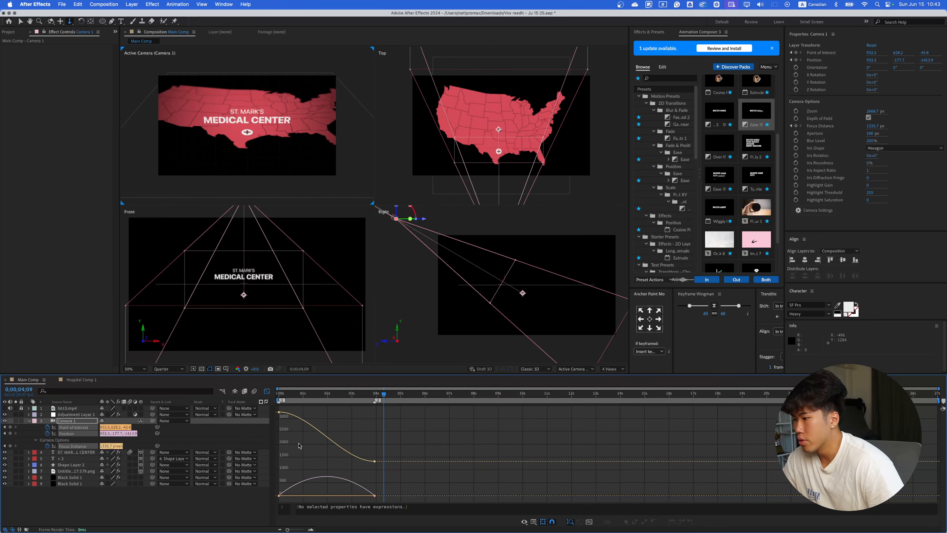
pyautogui.moveTo(385, 502); pyautogui.dragTo(276, 405)
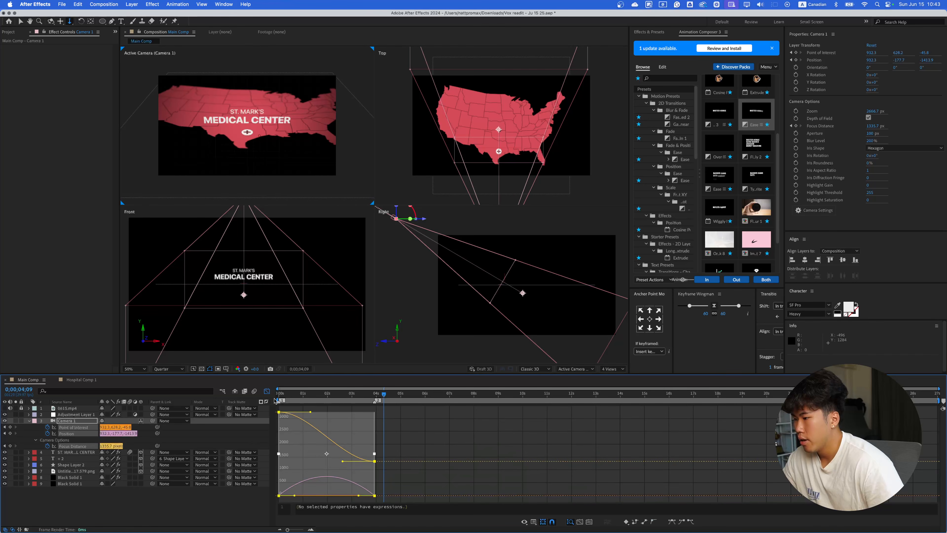
pyautogui.click(715, 315)
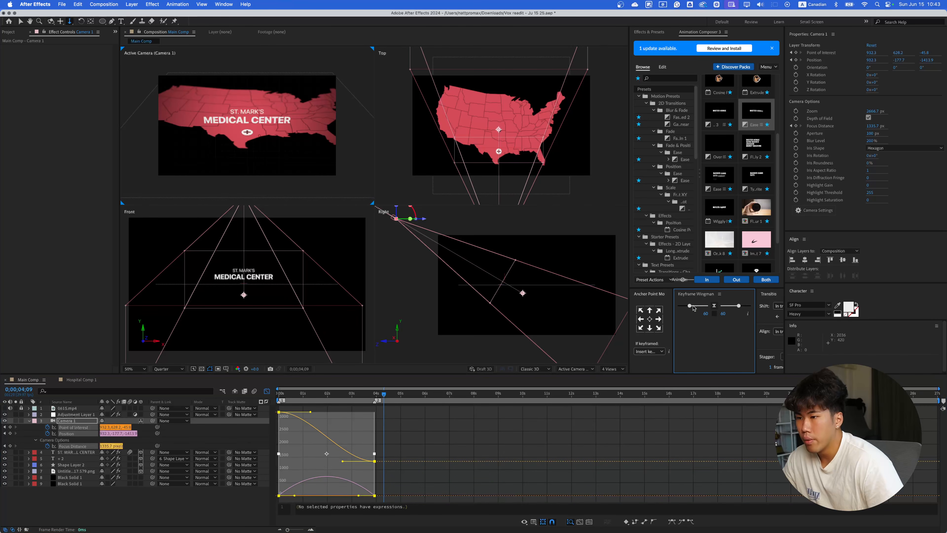
pyautogui.moveTo(692, 306); pyautogui.dragTo(670, 309)
pyautogui.moveTo(733, 306); pyautogui.dragTo(722, 310)
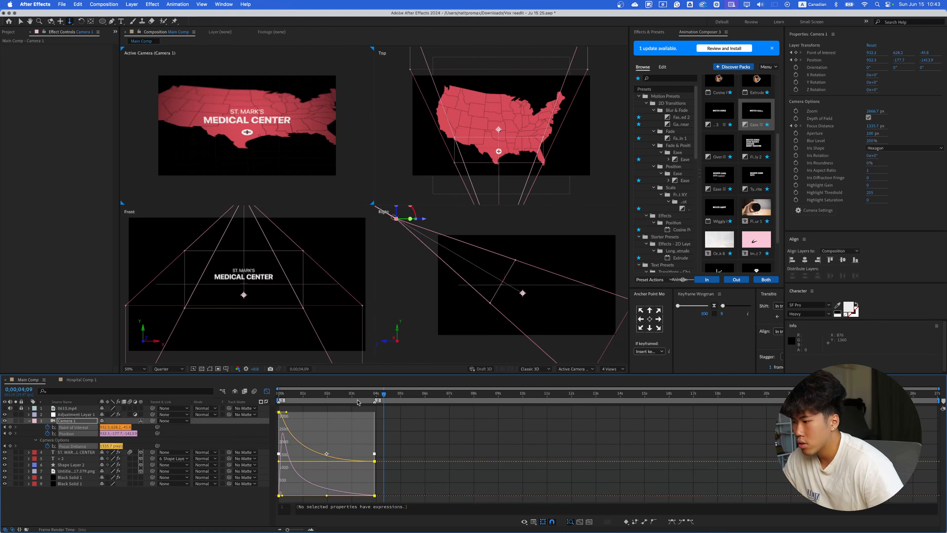
pyautogui.press('Home')
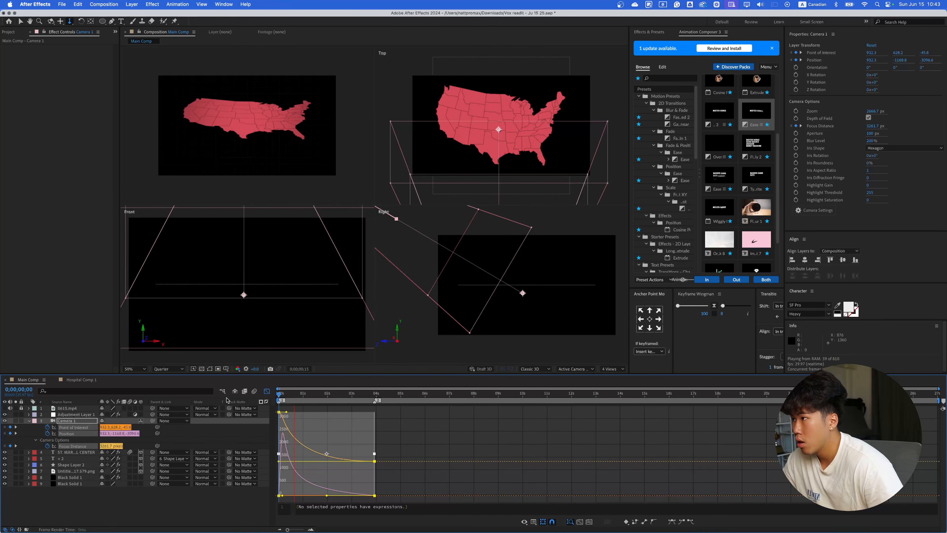
pyautogui.press('space')
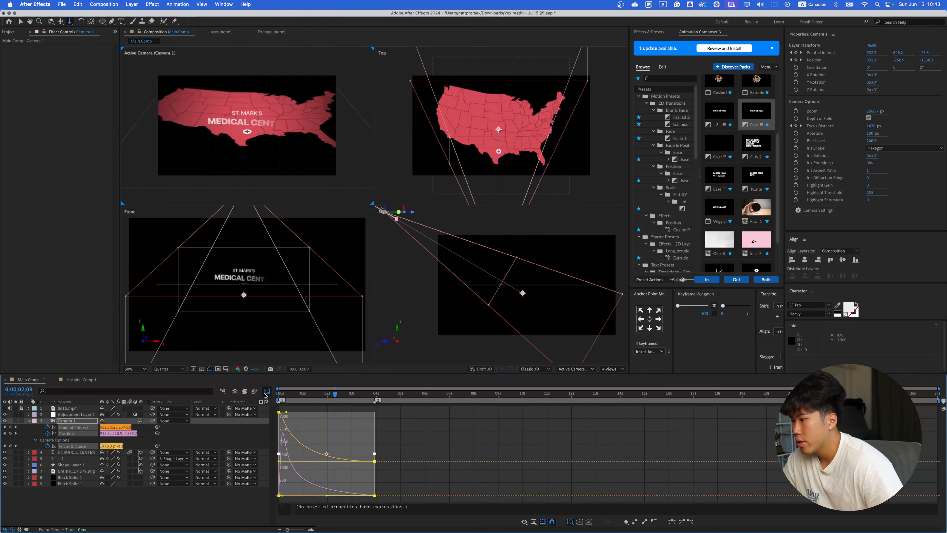
# - Reapply easy ease to the camera keyframes with a linked influence of 70 on both sides, and preview the smoother move
pyautogui.press('F9')
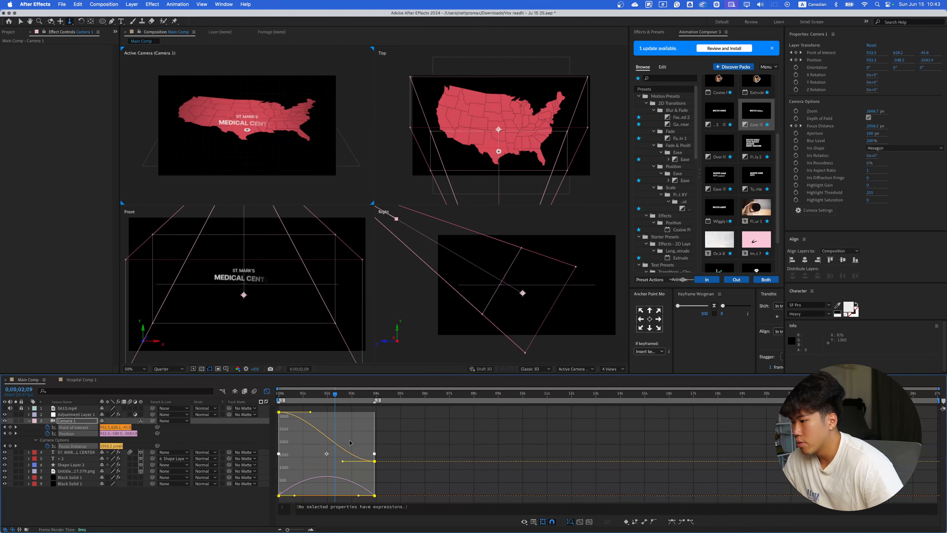
pyautogui.click(716, 308)
pyautogui.click(683, 305)
pyautogui.click(706, 314)
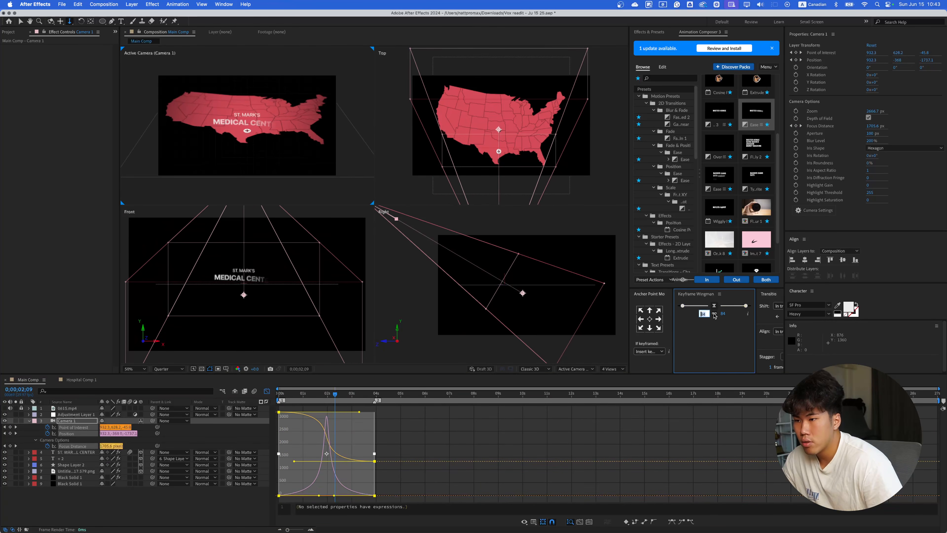
pyautogui.write('70')
pyautogui.press('Return')
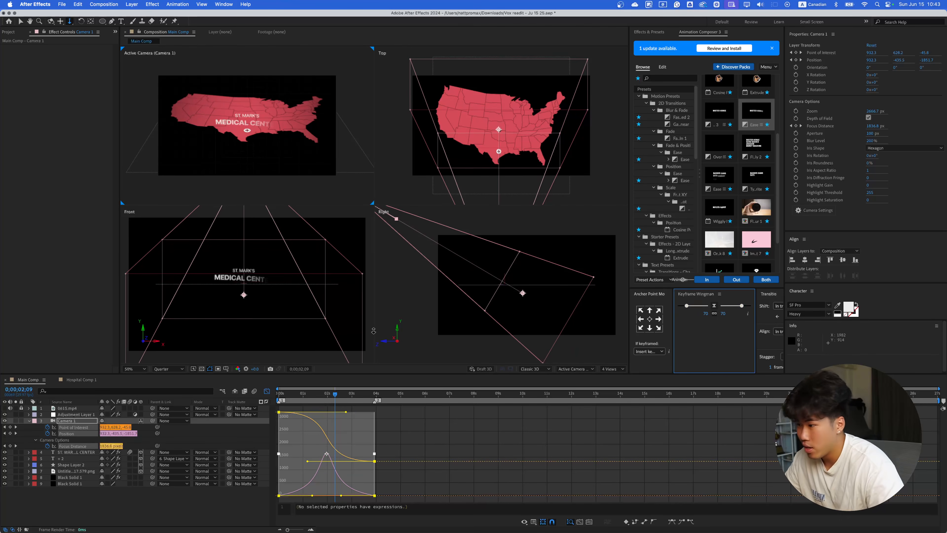
pyautogui.moveTo(338, 399); pyautogui.dragTo(194, 399)
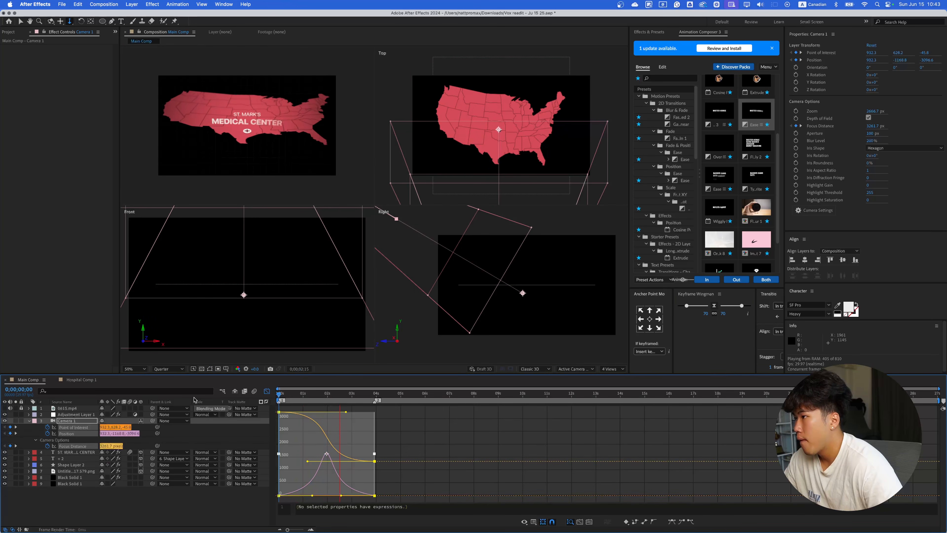
pyautogui.press('space')
pyautogui.click(266, 391)
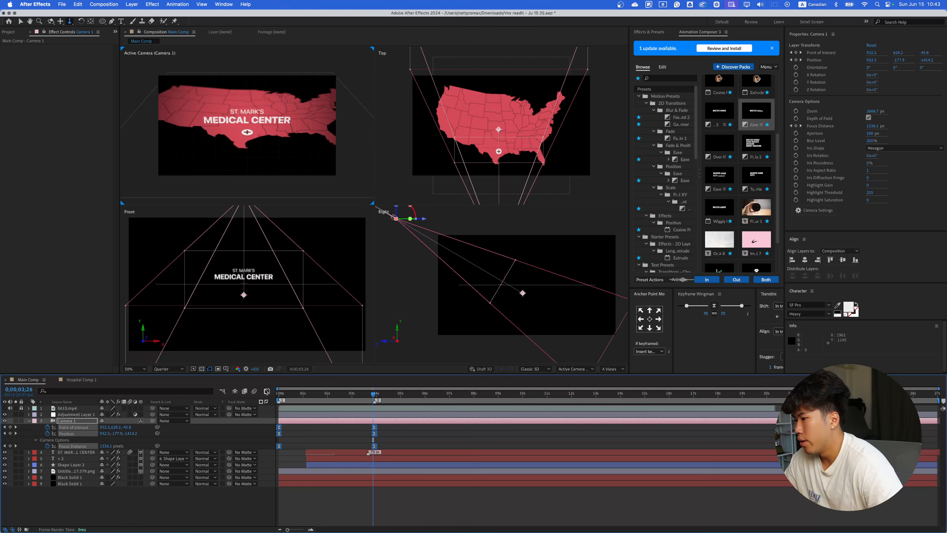
# - Fit the four composition views to the viewer and collapse Camera 1's properties, returning to the Selection tool
pyautogui.click(137, 369)
pyautogui.click(148, 426)
pyautogui.click(29, 421)
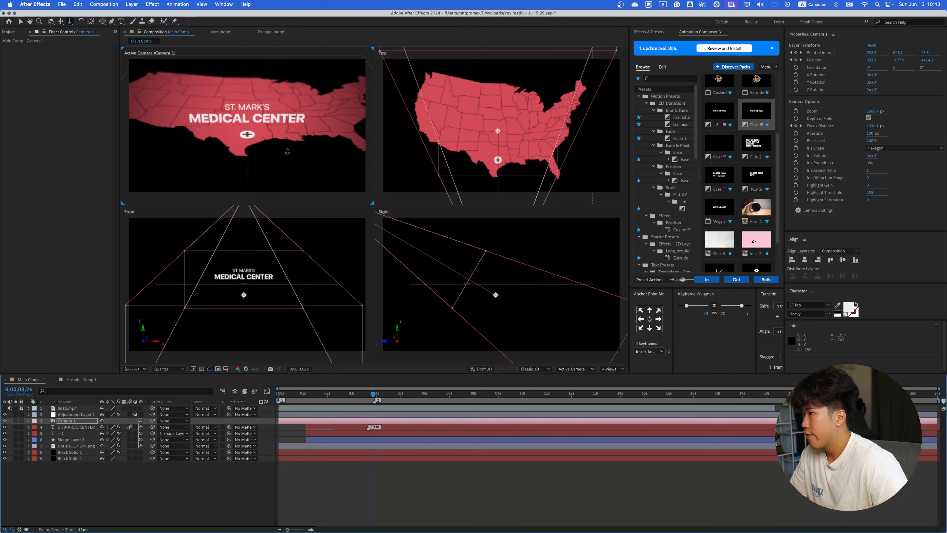
pyautogui.press(',')
pyautogui.press(',')
pyautogui.click(138, 370)
pyautogui.click(148, 426)
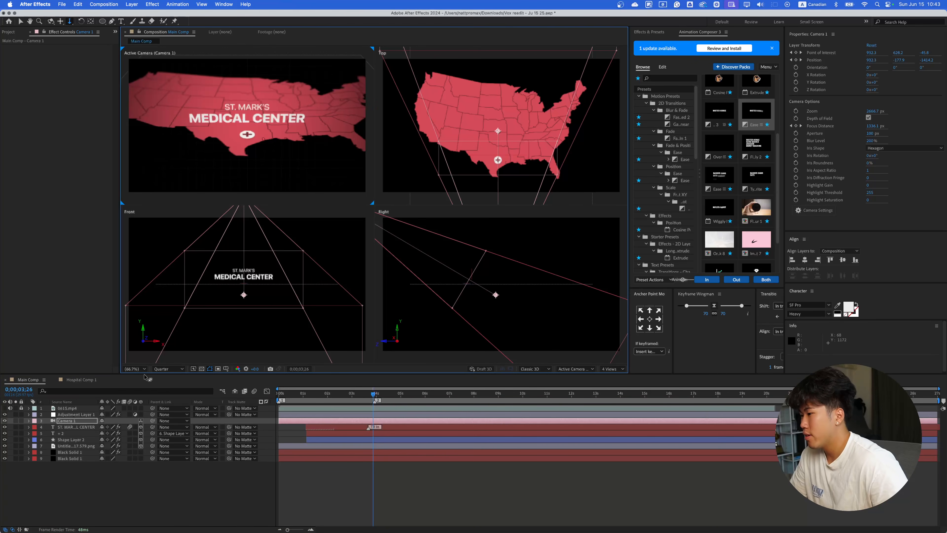
pyautogui.press('v')
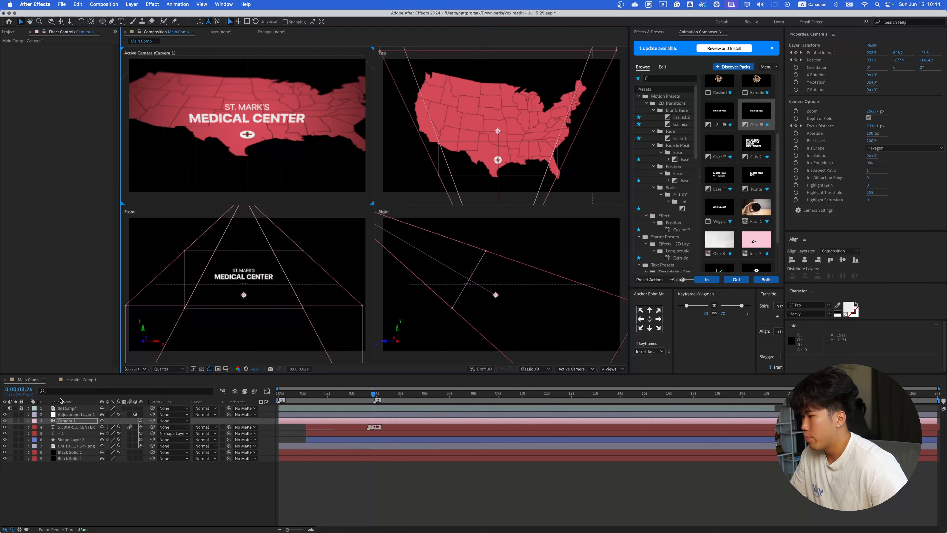
# - Find the Posterize Time effect and apply it to Adjustment Layer 1
pyautogui.click(75, 415)
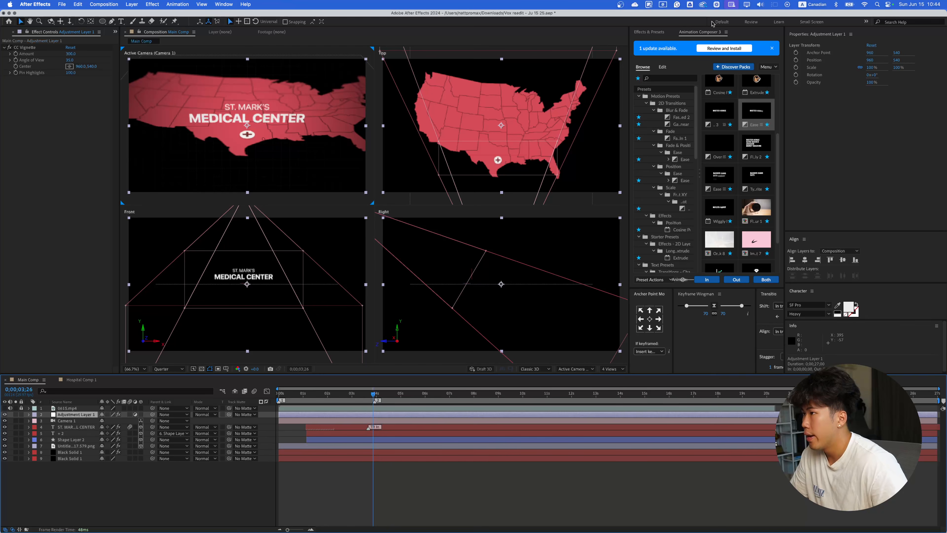
pyautogui.click(661, 31)
pyautogui.click(661, 44)
pyautogui.press('BackSpace')
pyautogui.press('BackSpace')
pyautogui.write('poster')
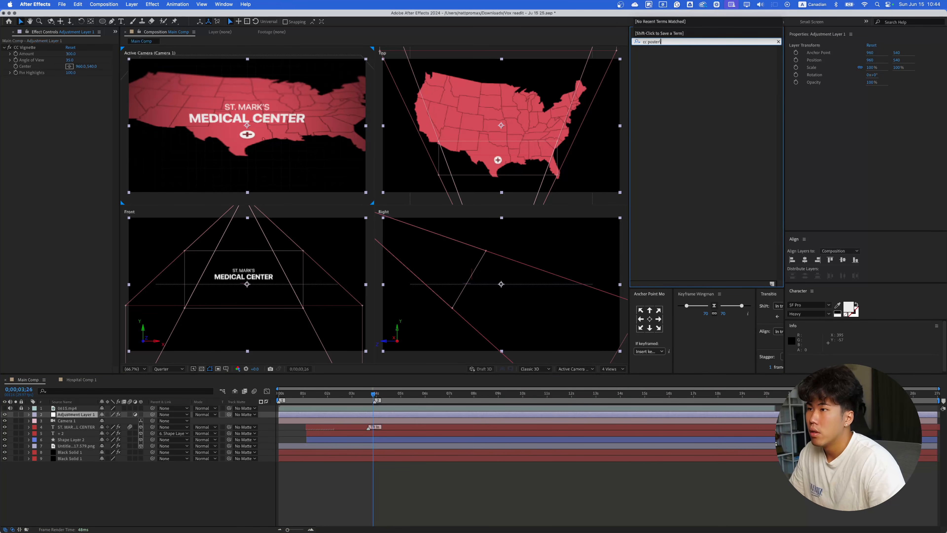
pyautogui.press('BackSpace')
pyautogui.press('BackSpace')
pyautogui.press('BackSpace')
pyautogui.press('BackSpace')
pyautogui.press('BackSpace')
pyautogui.press('BackSpace')
pyautogui.press('BackSpace')
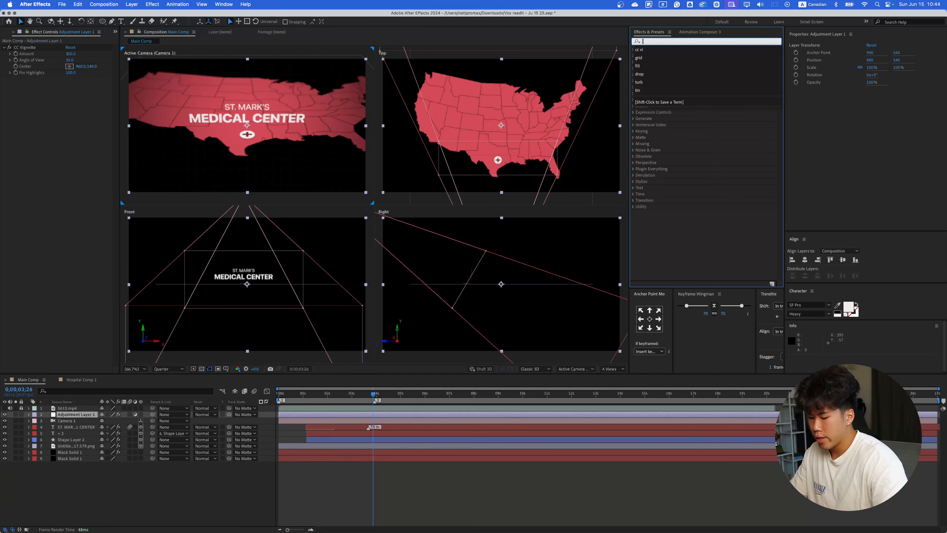
pyautogui.write('poster')
pyautogui.moveTo(666, 72); pyautogui.dragTo(76, 105)
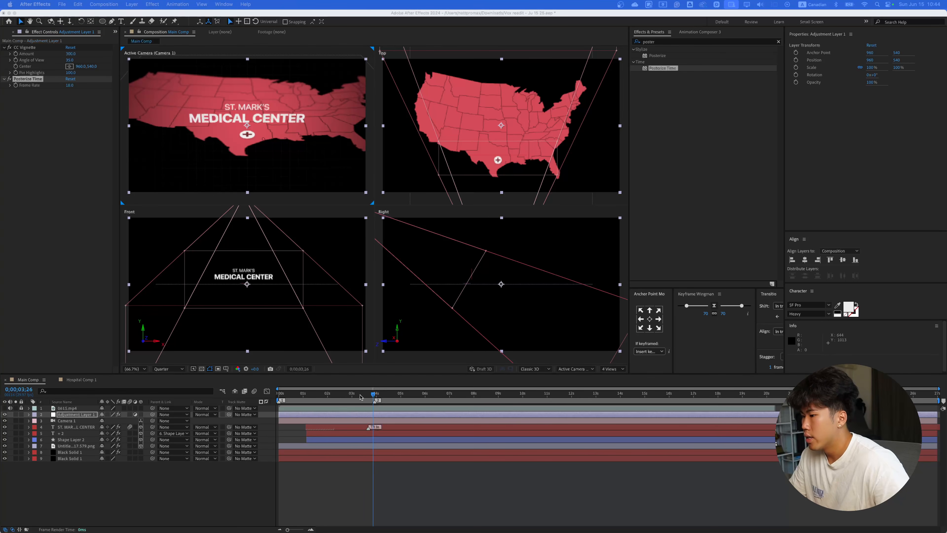
# - Switch the composition viewer to one view, fit it, and play back the posterized animation from the start
pyautogui.click(360, 397)
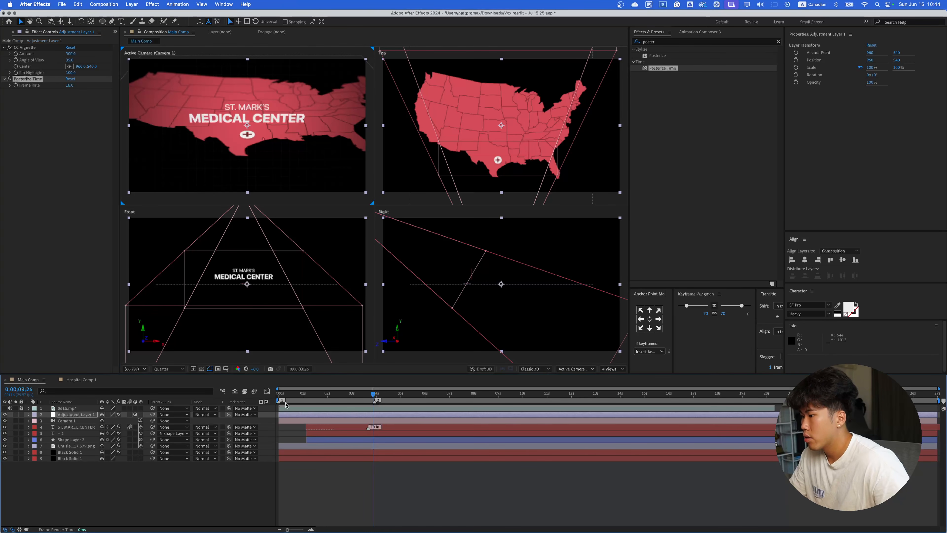
pyautogui.press('Home')
pyautogui.click(613, 369)
pyautogui.click(614, 379)
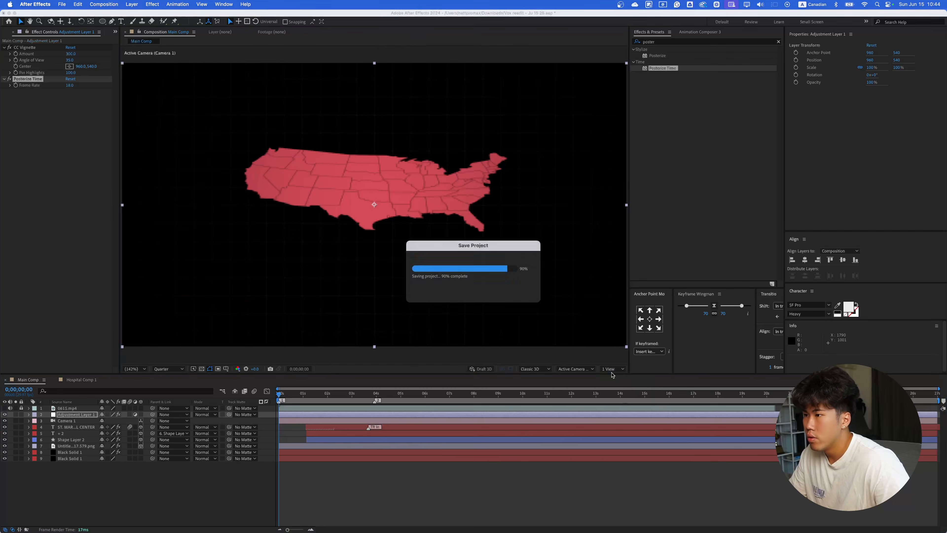
pyautogui.click(135, 368)
pyautogui.click(140, 377)
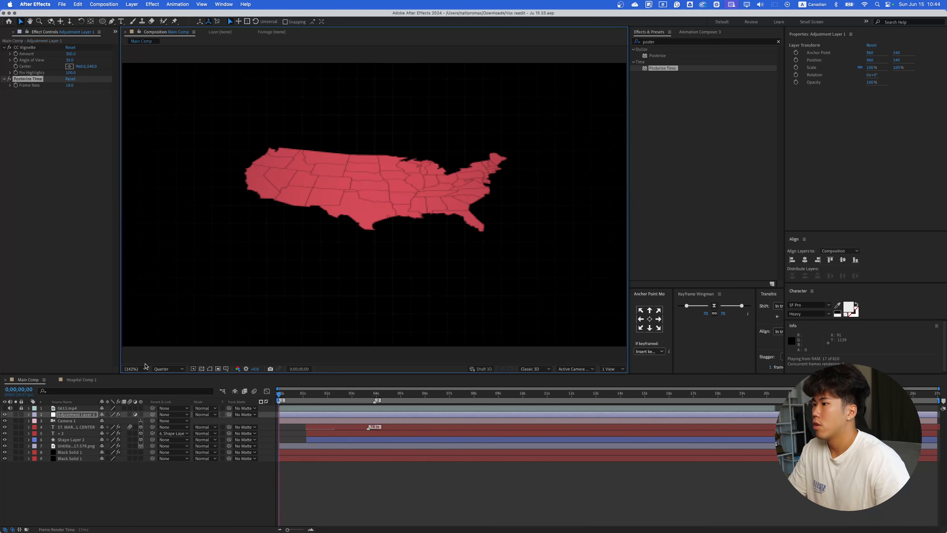
pyautogui.press('space')
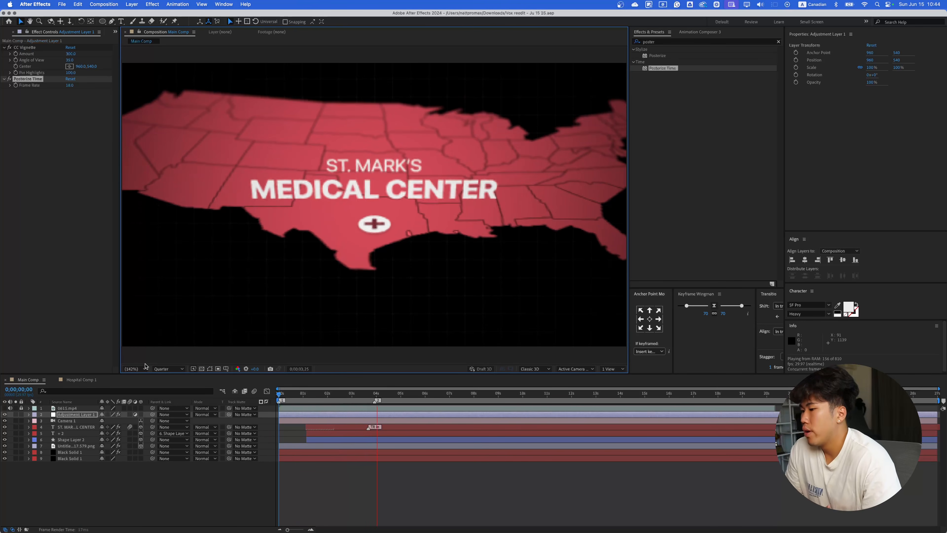
pyautogui.press('space')
# - Set Posterize Time's frame rate to 15 and preview the animation from the start
pyautogui.click(69, 85)
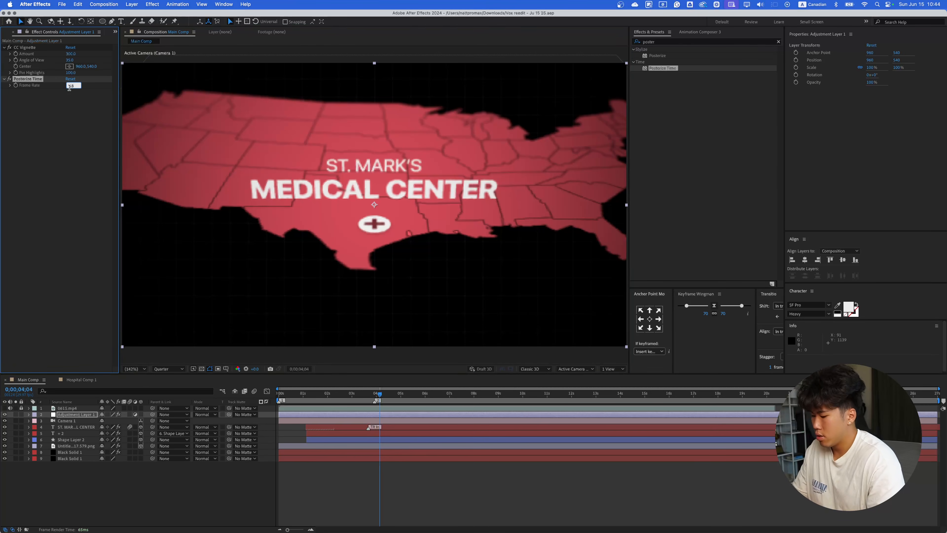
pyautogui.write('15')
pyautogui.press('Return')
pyautogui.click(119, 404)
pyautogui.press('Home')
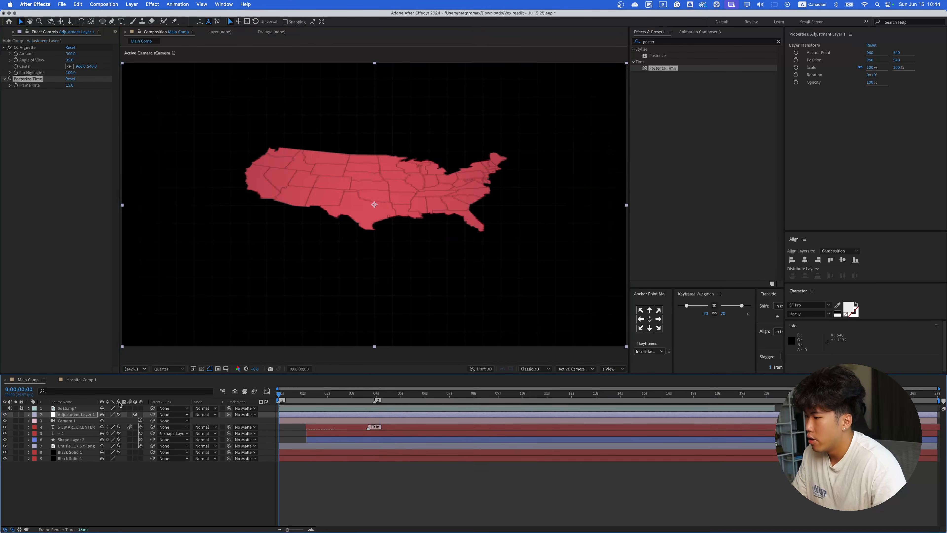
pyautogui.press('space')
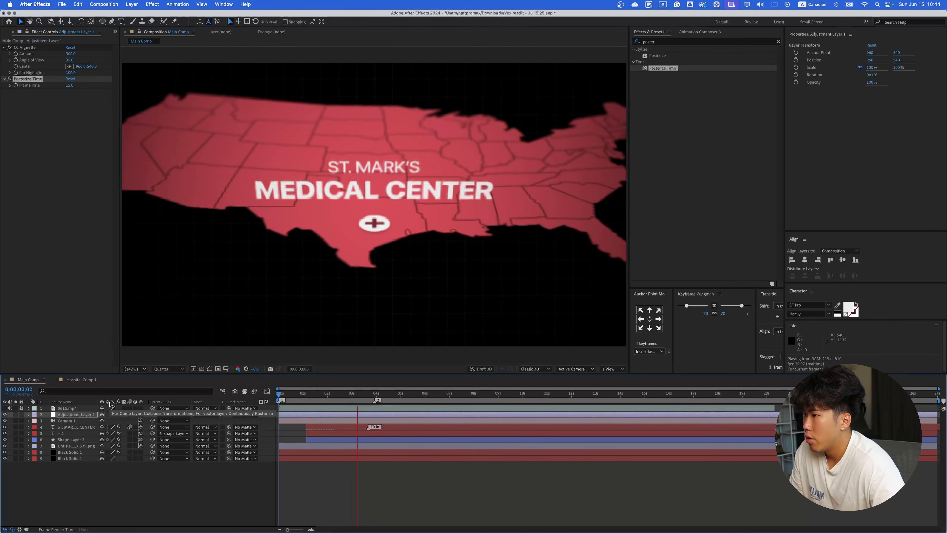
pyautogui.press('space')
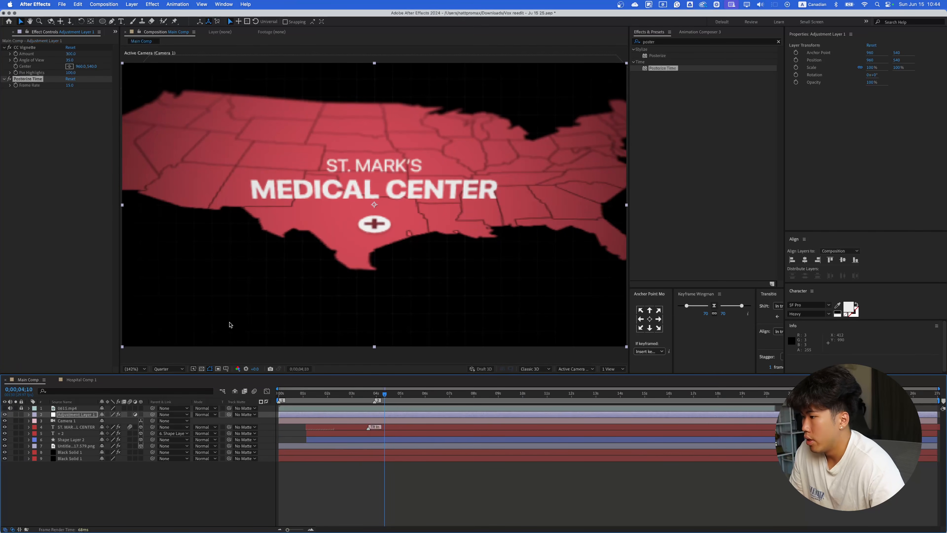
# - Set the preview to full resolution and delete the grid layer, the upper Black Solid 1
pyautogui.click(161, 373)
pyautogui.click(162, 384)
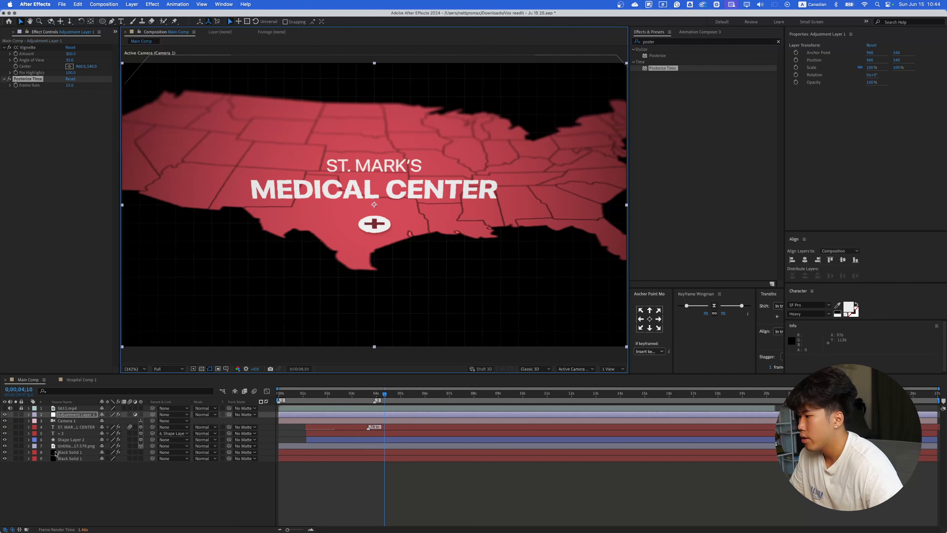
pyautogui.click(5, 452)
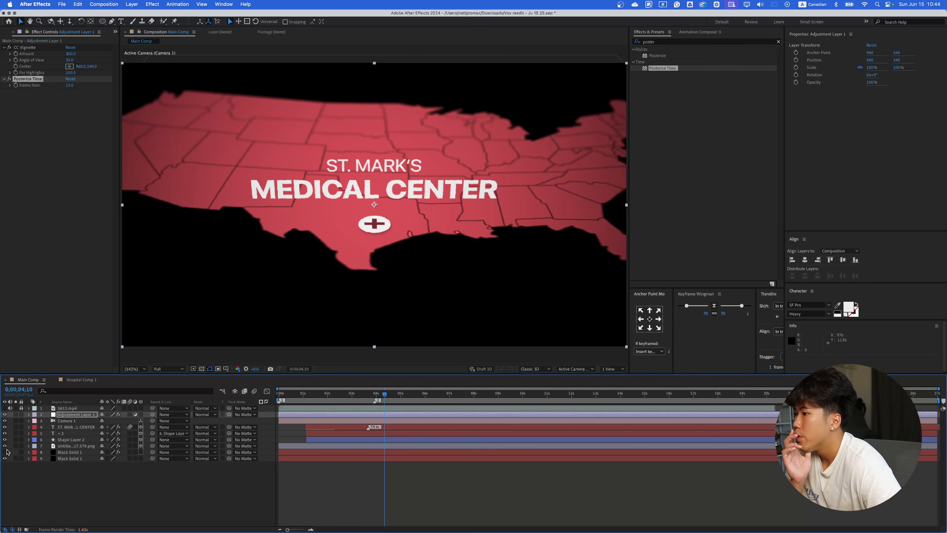
pyautogui.click(71, 459)
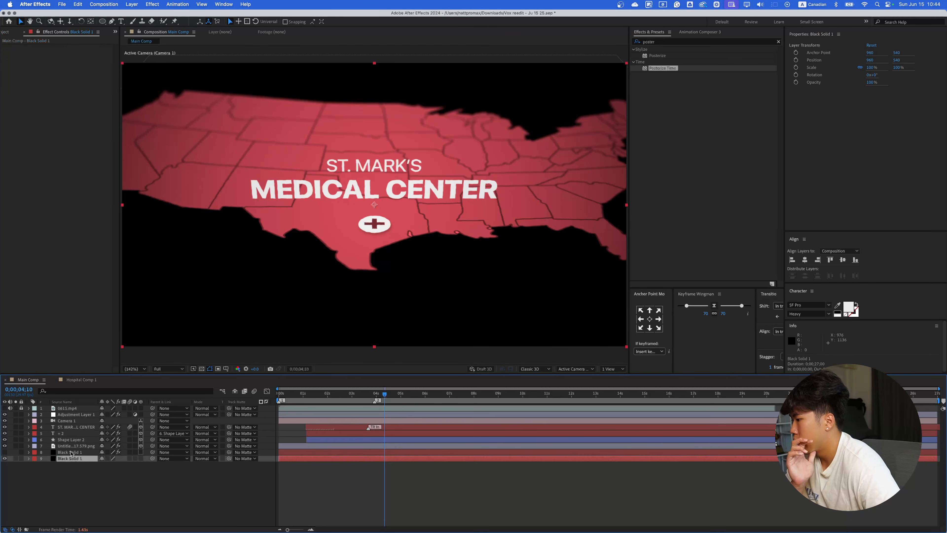
pyautogui.click(71, 452)
pyautogui.press('Delete')
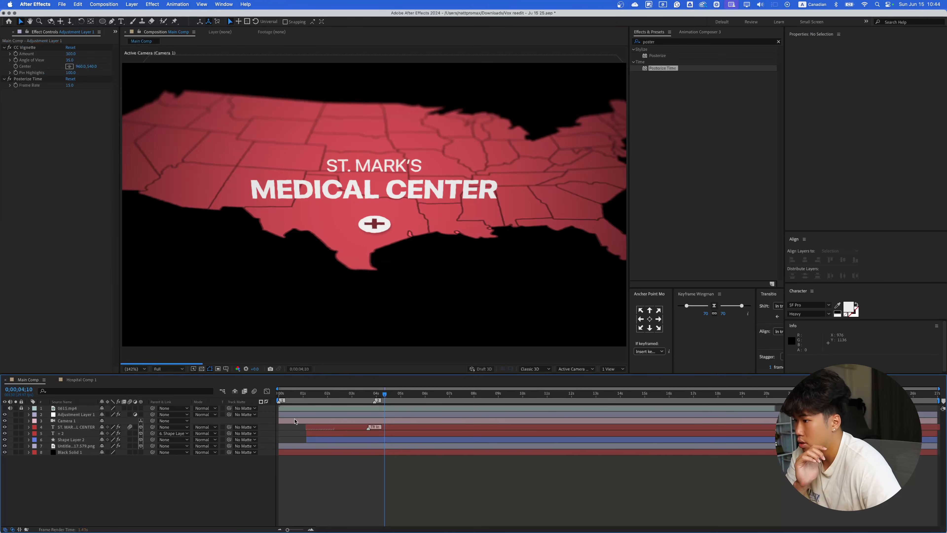
# - Play back the full-resolution camera move from the start, also with the viewer zoomed out to 100%
pyautogui.press('Home')
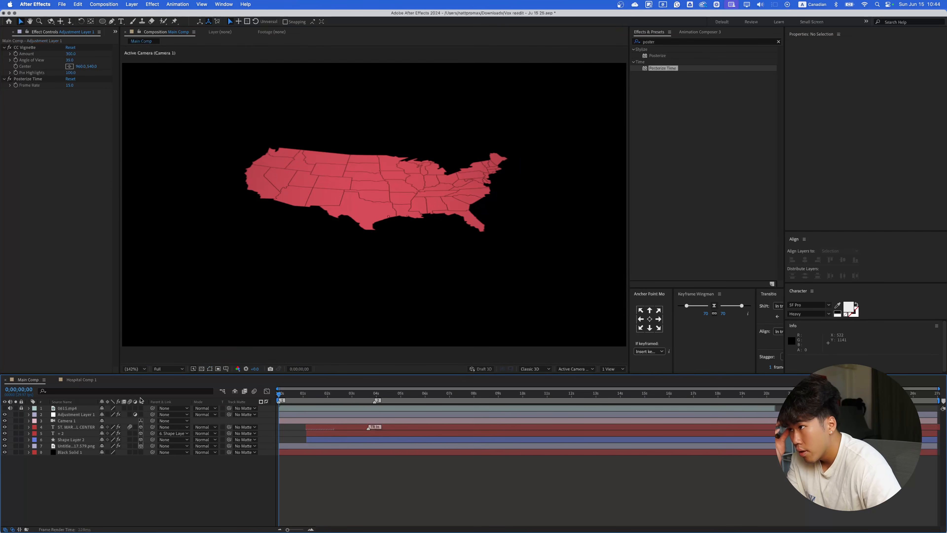
pyautogui.press('space')
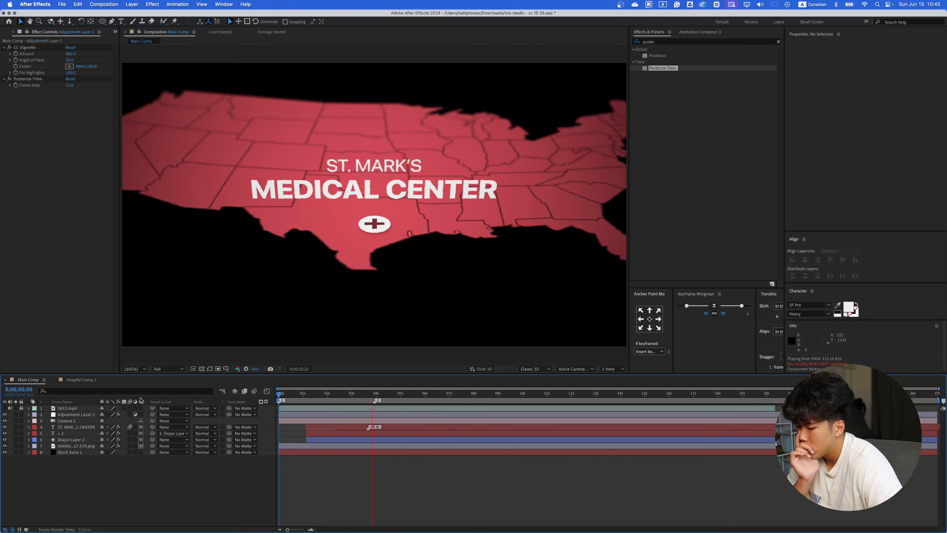
pyautogui.press('space')
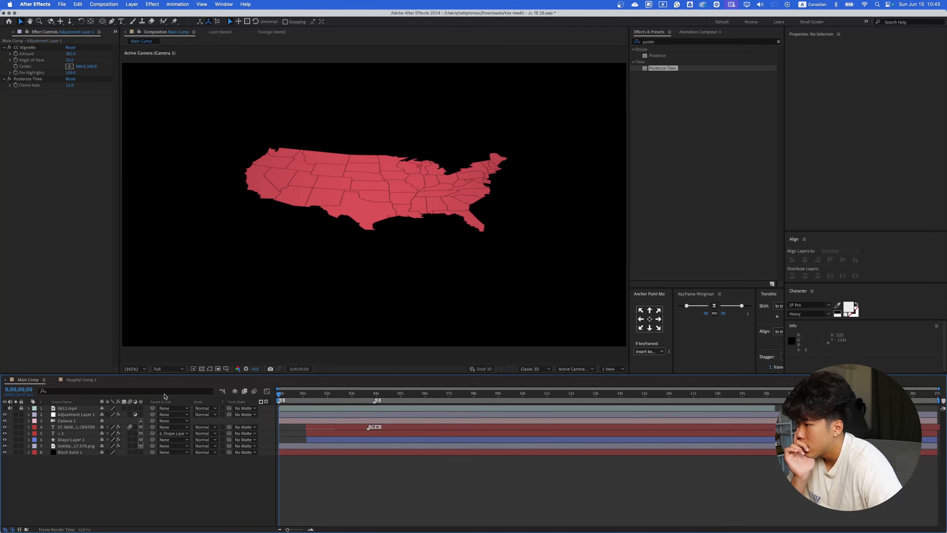
pyautogui.press('space')
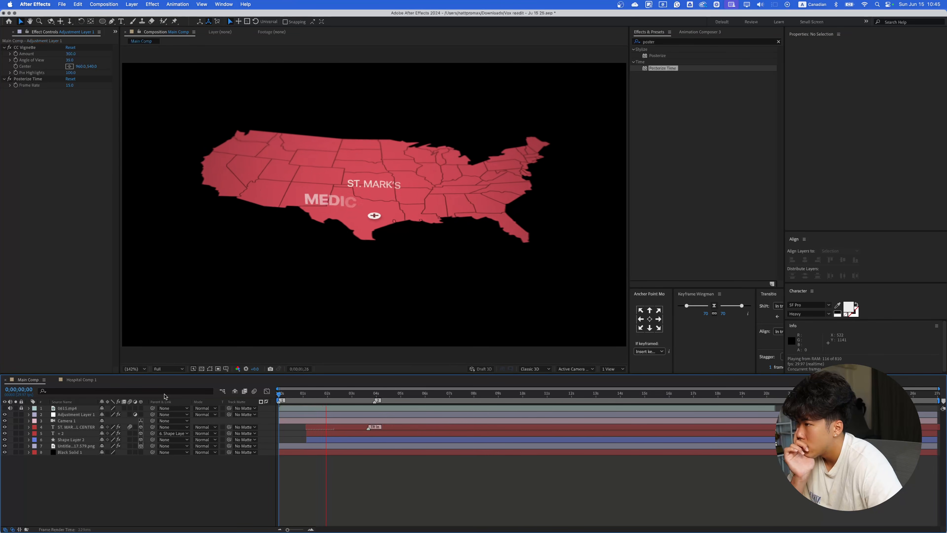
pyautogui.press('space')
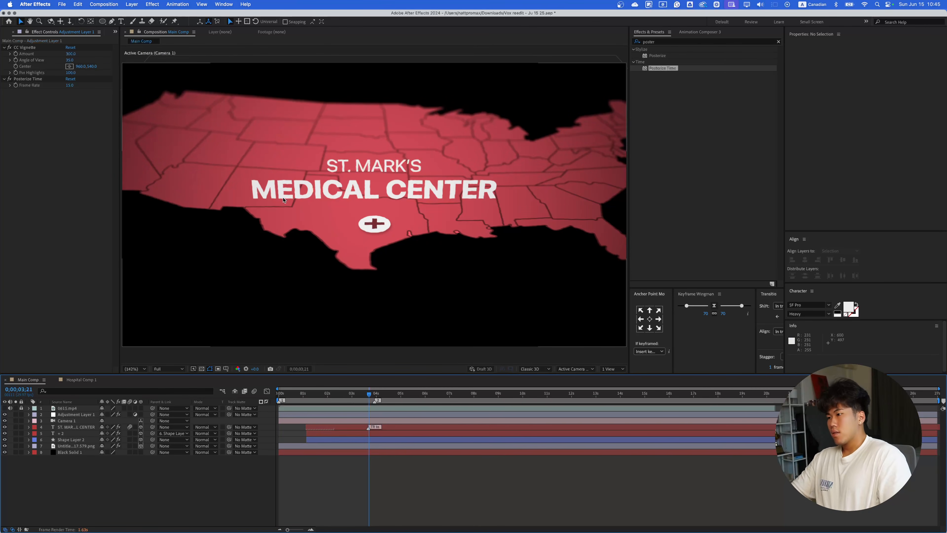
pyautogui.scroll(1, 284, 199)
pyautogui.scroll(-1, 339, 229)
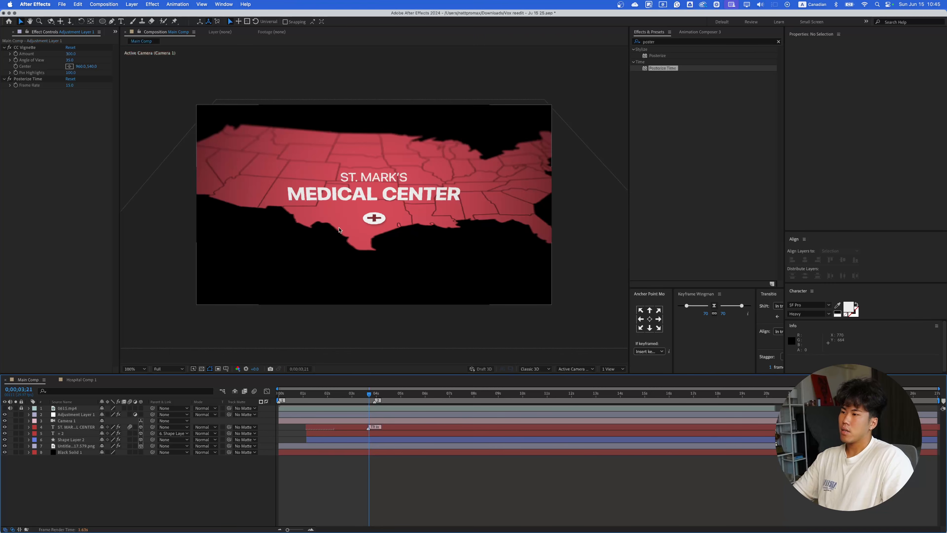
pyautogui.press('space')
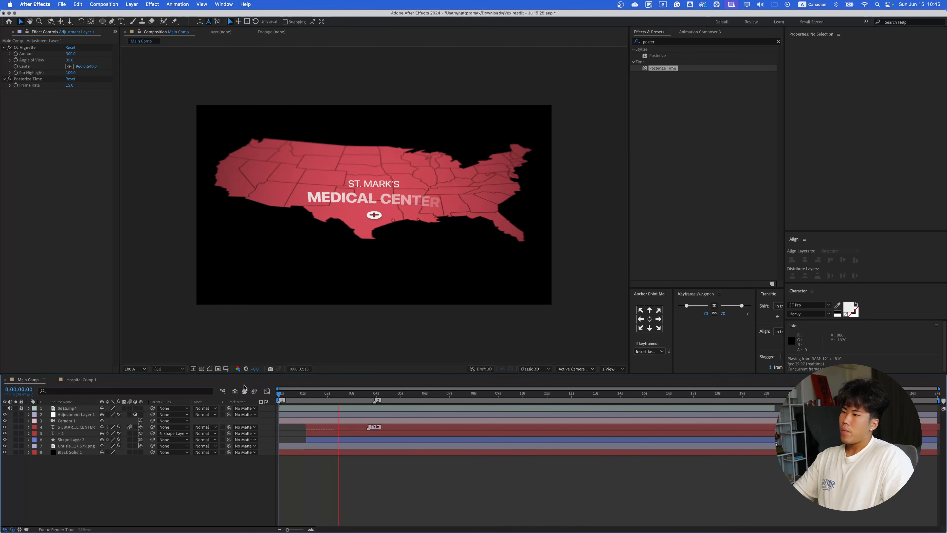
pyautogui.press('space')
# - Browse all of Animation Composer's Filmmaker's Transitions and add Organic Light Leak 2 to the composition
pyautogui.click(699, 33)
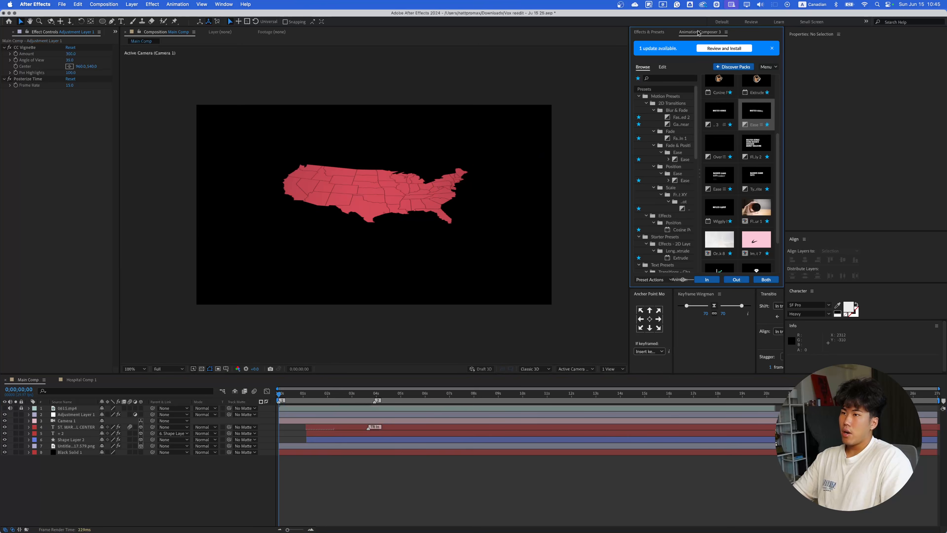
pyautogui.click(638, 78)
pyautogui.scroll(-2, 670, 168)
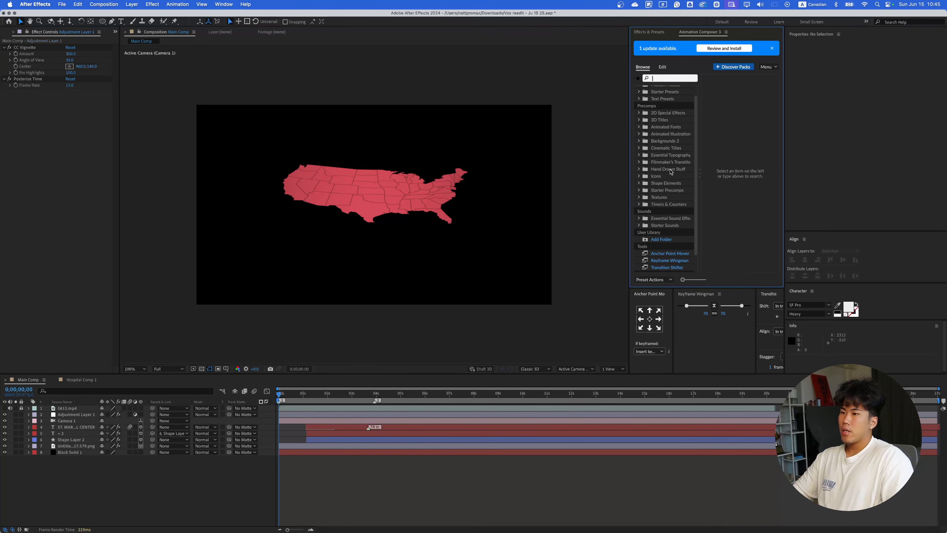
pyautogui.click(684, 162)
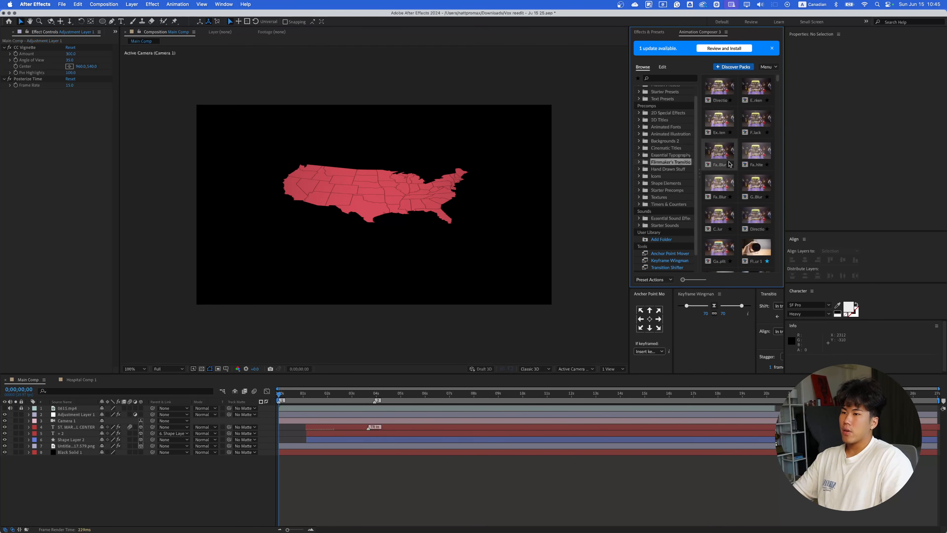
pyautogui.scroll(-5, 746, 112)
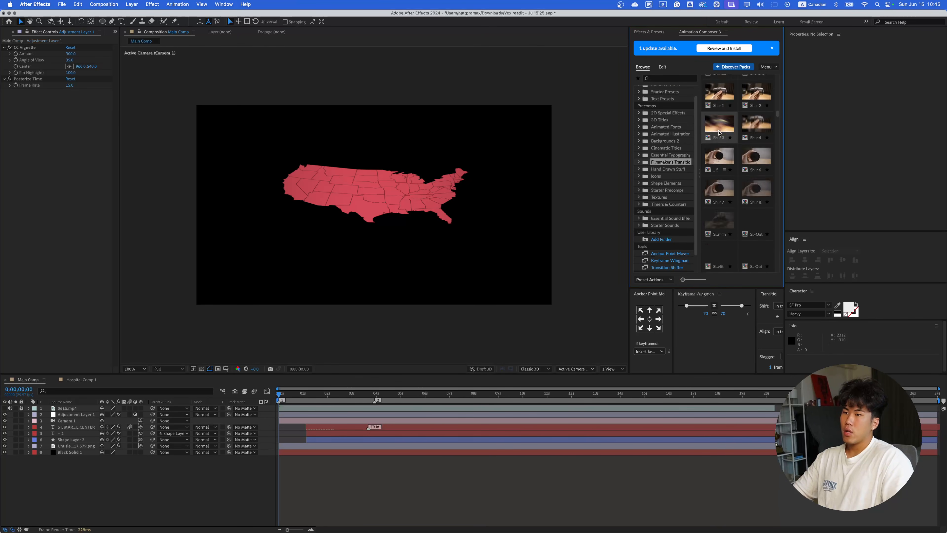
pyautogui.scroll(-2, 719, 132)
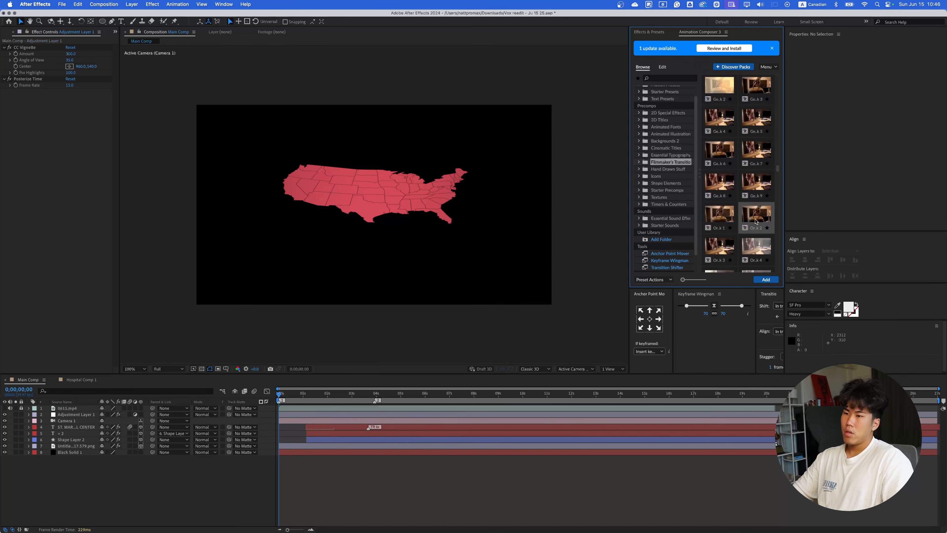
pyautogui.scroll(-2, 755, 221)
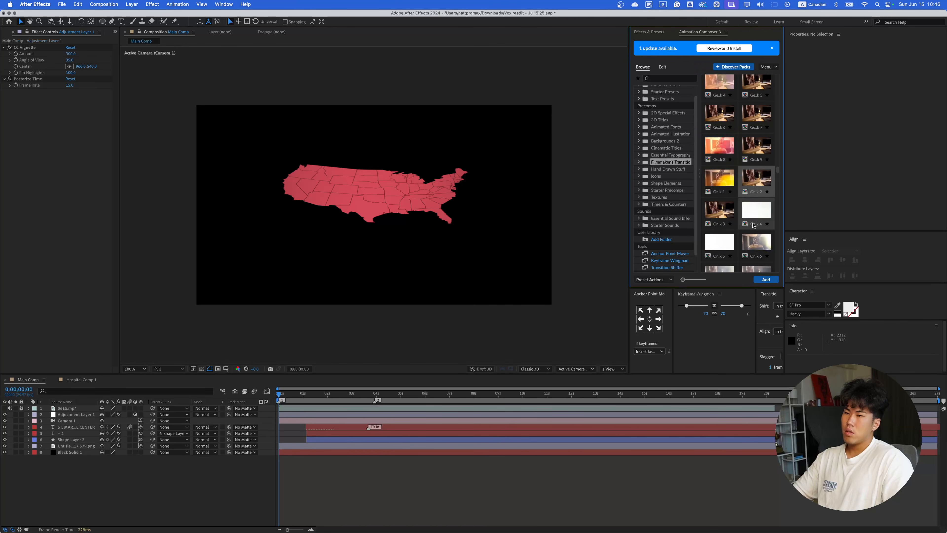
pyautogui.doubleClick(754, 224)
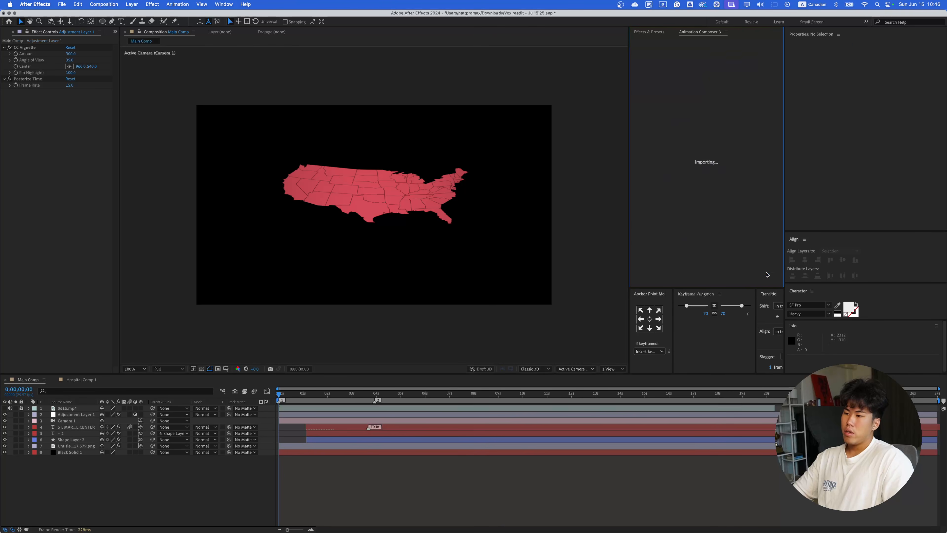
# - Shift Organic Light Leak 2 earlier to open the composition, preview it, and adjust its timing slightly later
pyautogui.moveTo(296, 408); pyautogui.dragTo(268, 413)
pyautogui.press('space')
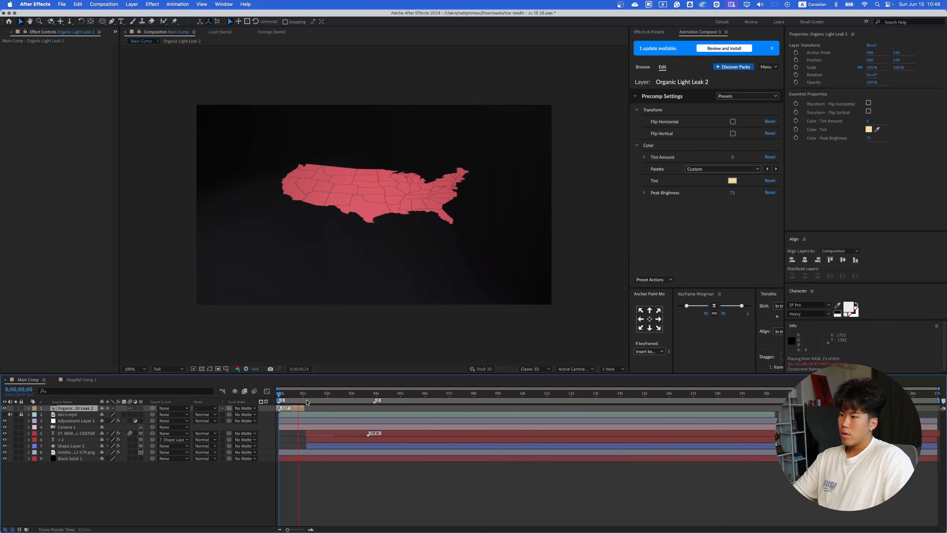
pyautogui.press('space')
pyautogui.moveTo(305, 410); pyautogui.dragTo(318, 410)
pyautogui.press('Home')
pyautogui.press('F2')
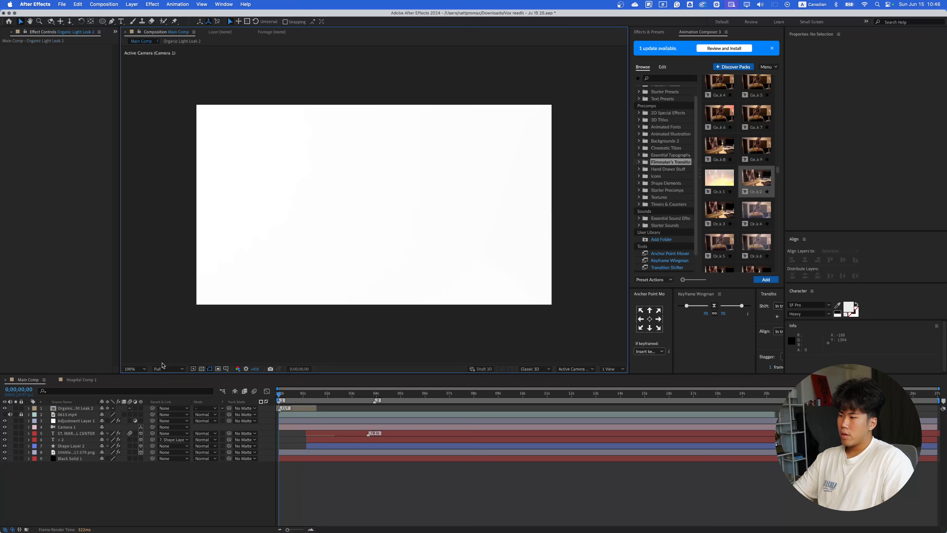
# - Preview the light leak opening at quarter resolution and select Camera 1
pyautogui.click(167, 369)
pyautogui.click(173, 412)
pyautogui.press('space')
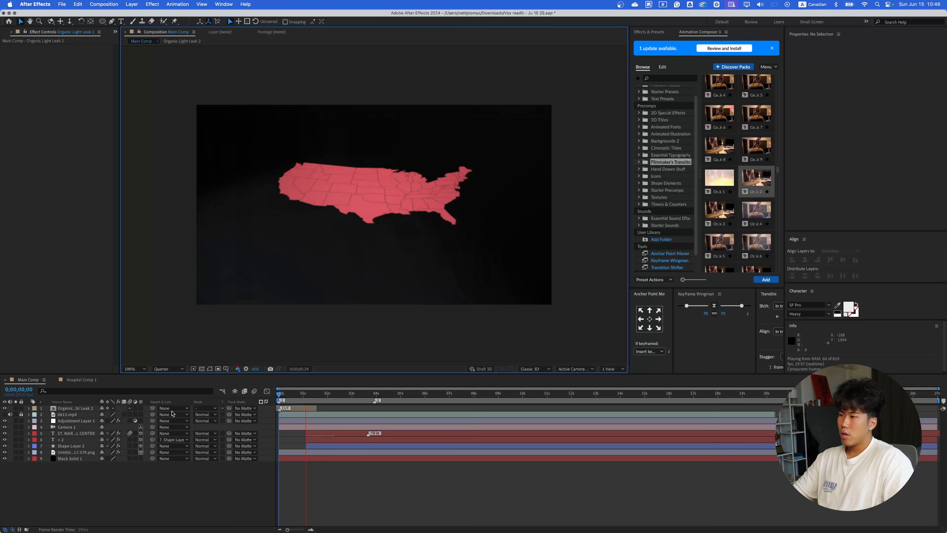
pyautogui.press('space')
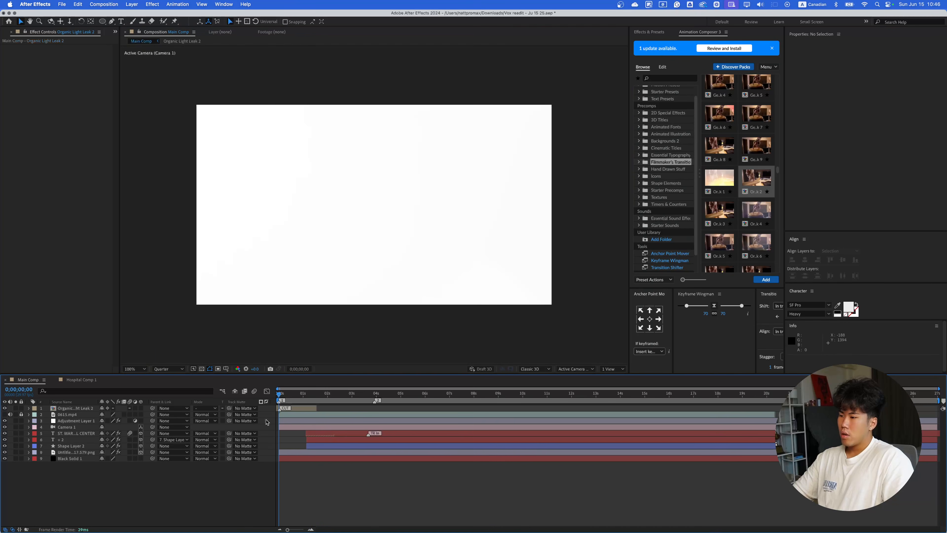
pyautogui.click(295, 427)
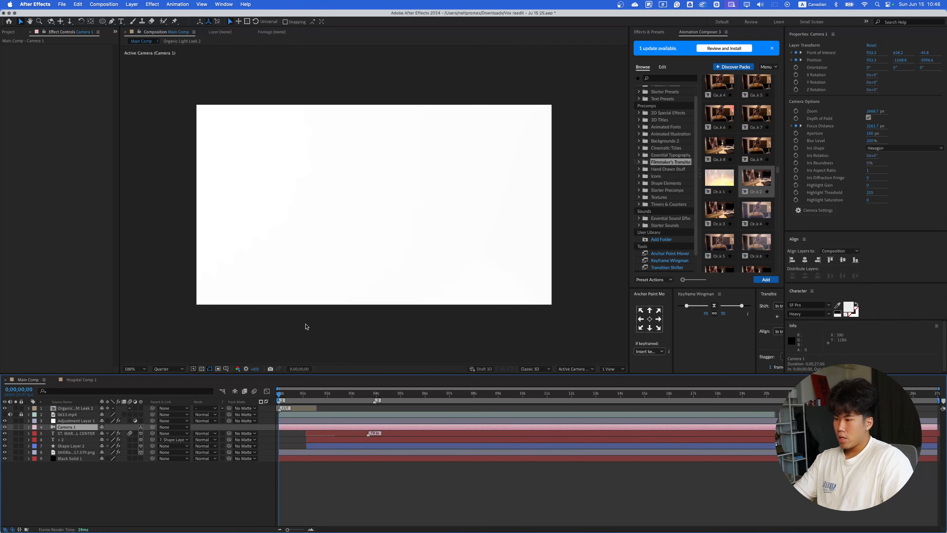
# - Move Camera 1's ending Point of Interest, Position and Focus Distance keyframes earlier to 0;00;02;27, previewing the timing between adjustments
pyautogui.press('u')
pyautogui.moveTo(381, 453); pyautogui.dragTo(263, 451)
pyautogui.press('space')
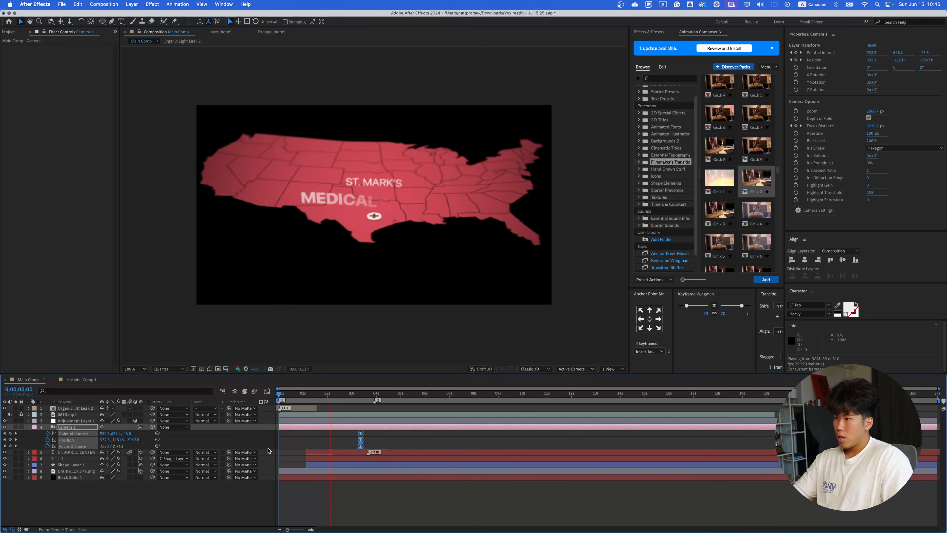
pyautogui.moveTo(361, 450); pyautogui.dragTo(359, 449)
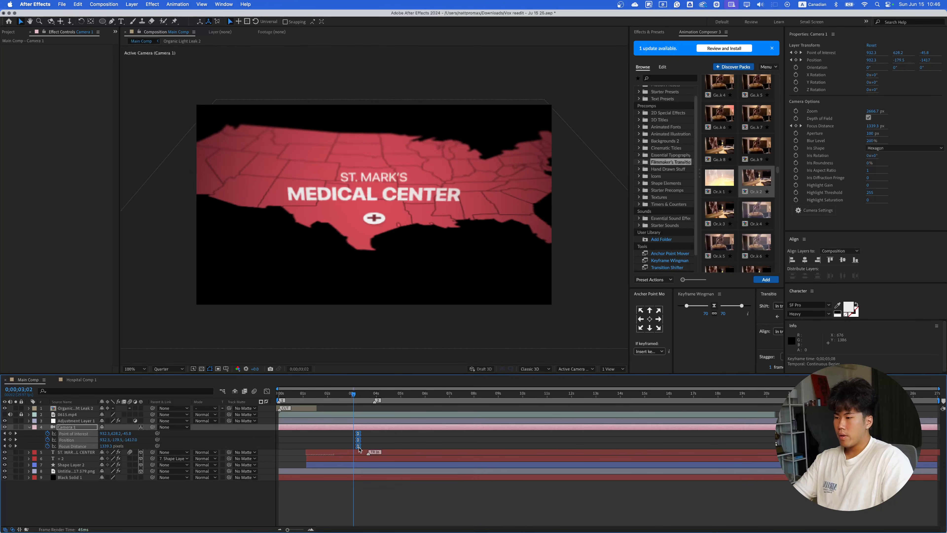
pyautogui.press('space')
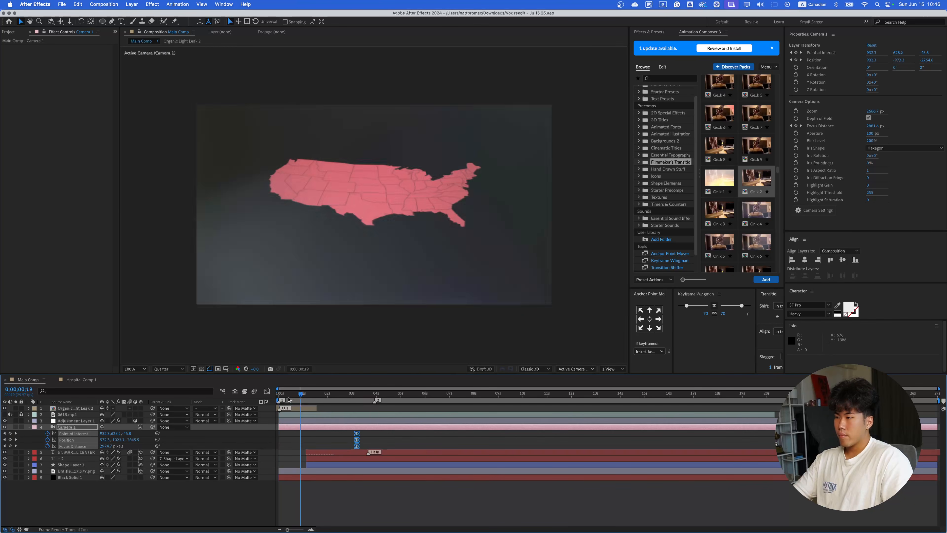
pyautogui.press('space')
pyautogui.press('space')
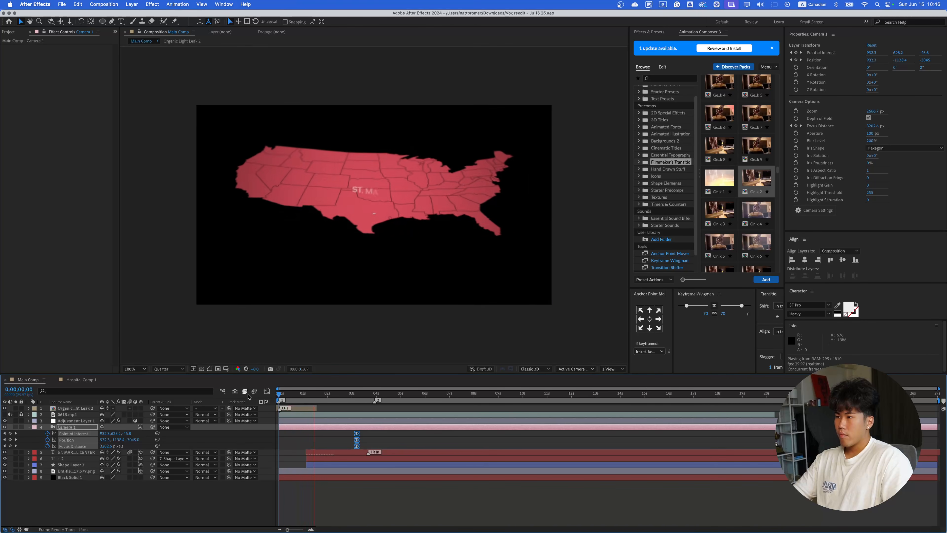
pyautogui.moveTo(357, 439); pyautogui.dragTo(350, 440)
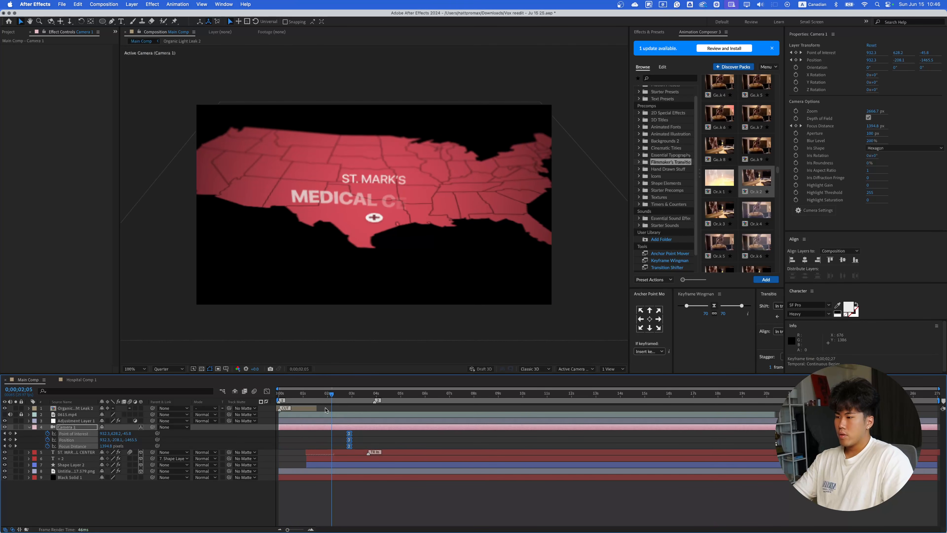
pyautogui.press('space')
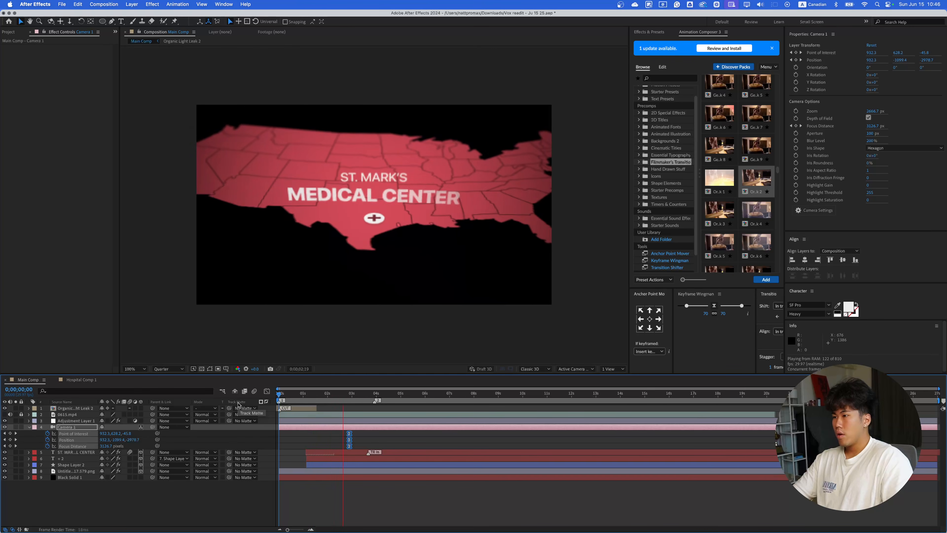
pyautogui.press('space')
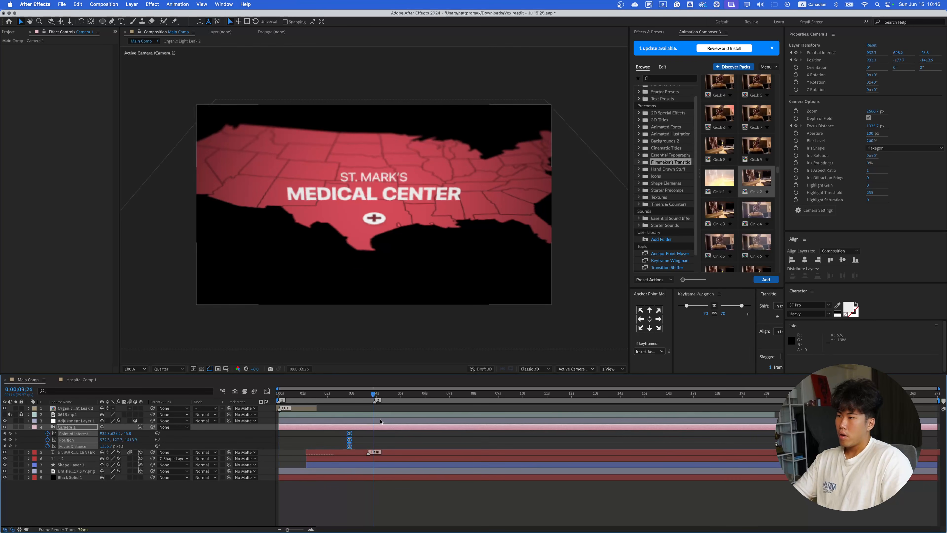
# - Show the 0615.mp4 reference and play it at full resolution from 0;00;03;26, then hide it and return the preview to Quarter
pyautogui.click(183, 369)
pyautogui.click(175, 385)
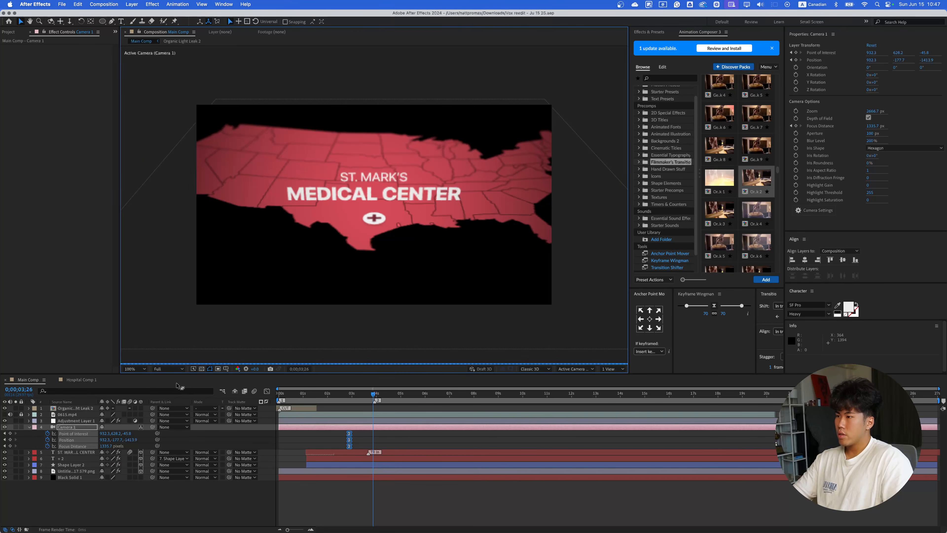
pyautogui.click(29, 427)
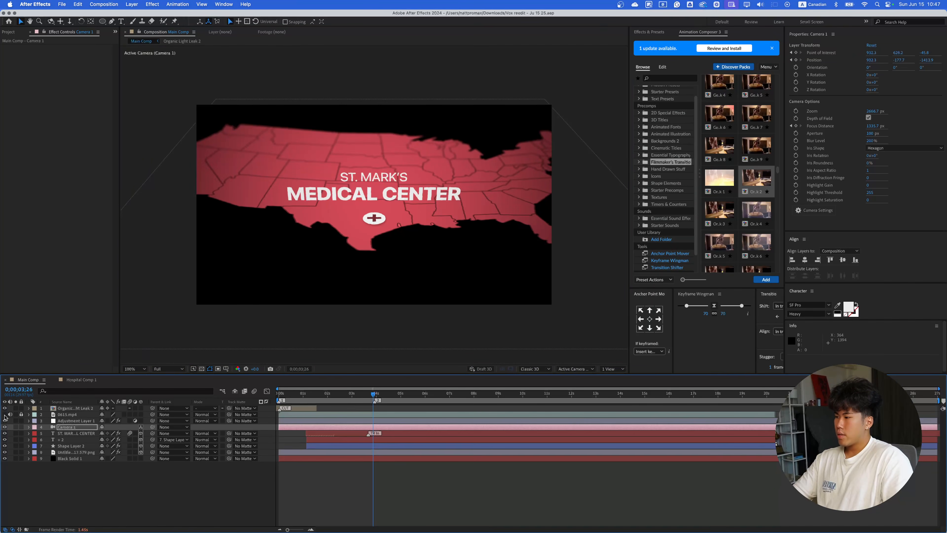
pyautogui.click(5, 414)
pyautogui.press('space')
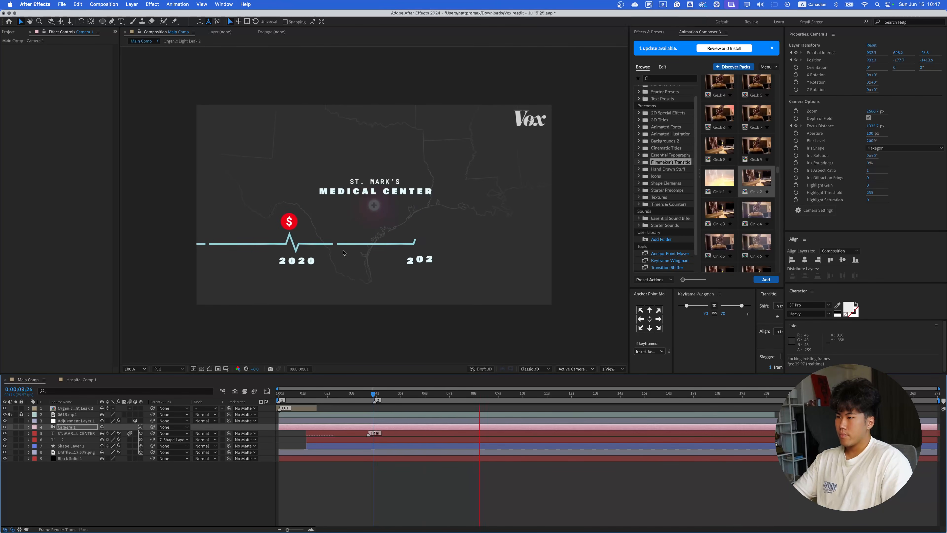
pyautogui.press('space')
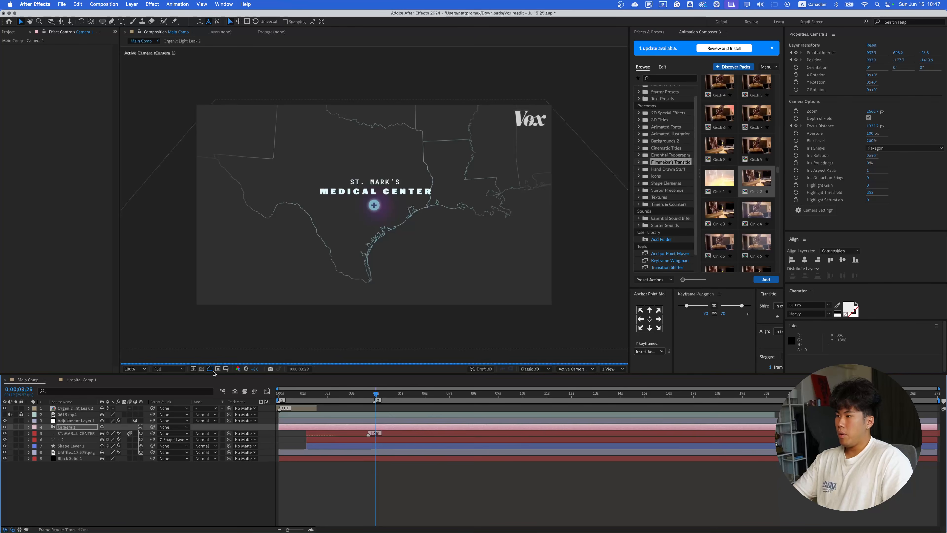
pyautogui.click(168, 368)
pyautogui.click(166, 403)
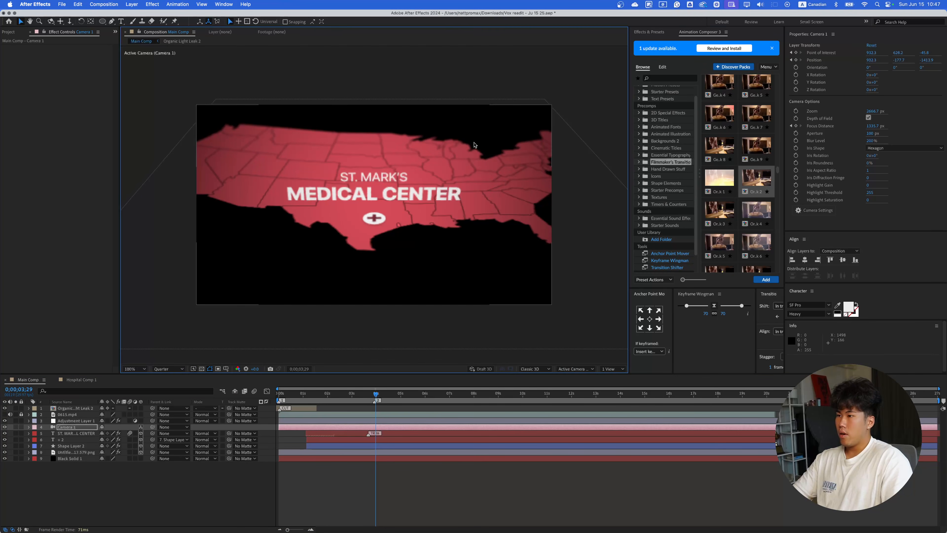
pyautogui.click(383, 427)
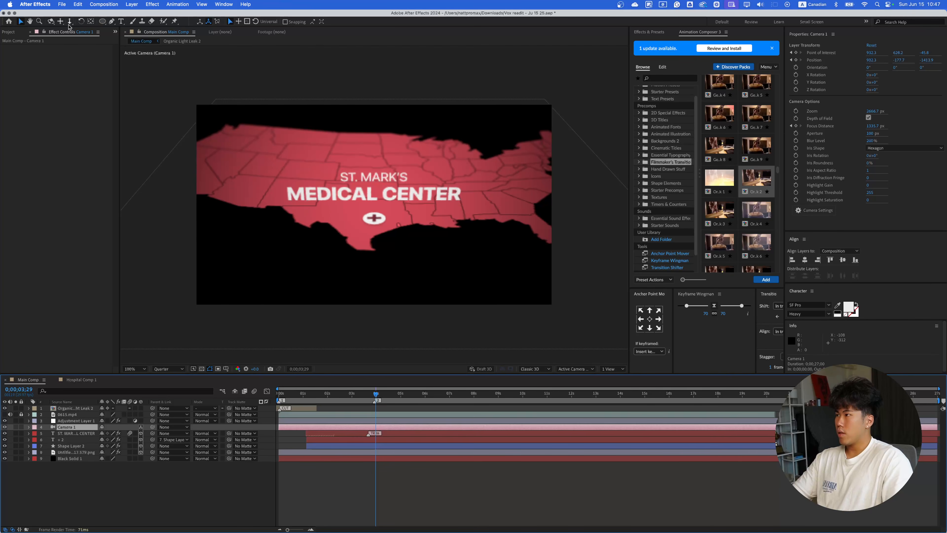
pyautogui.click(60, 22)
pyautogui.moveTo(397, 217); pyautogui.dragTo(348, 217)
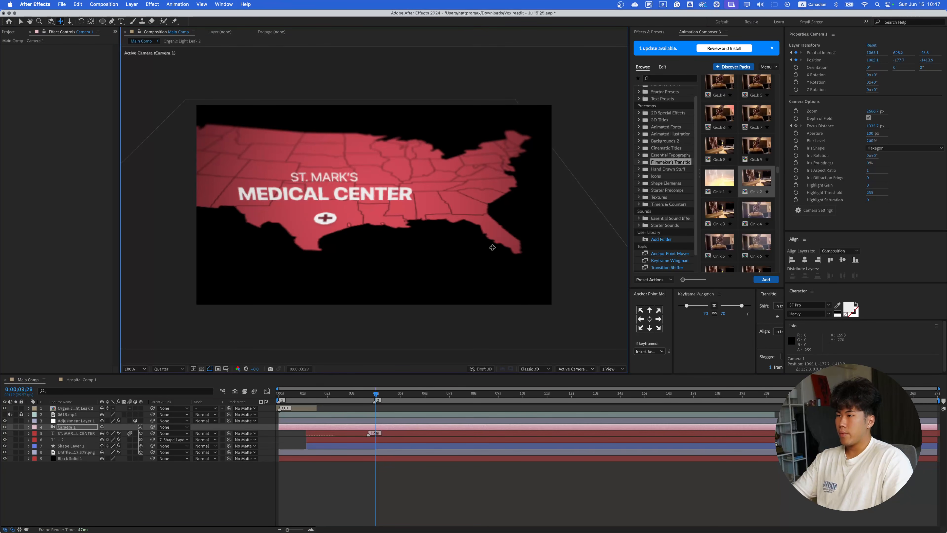
pyautogui.press('super+z')
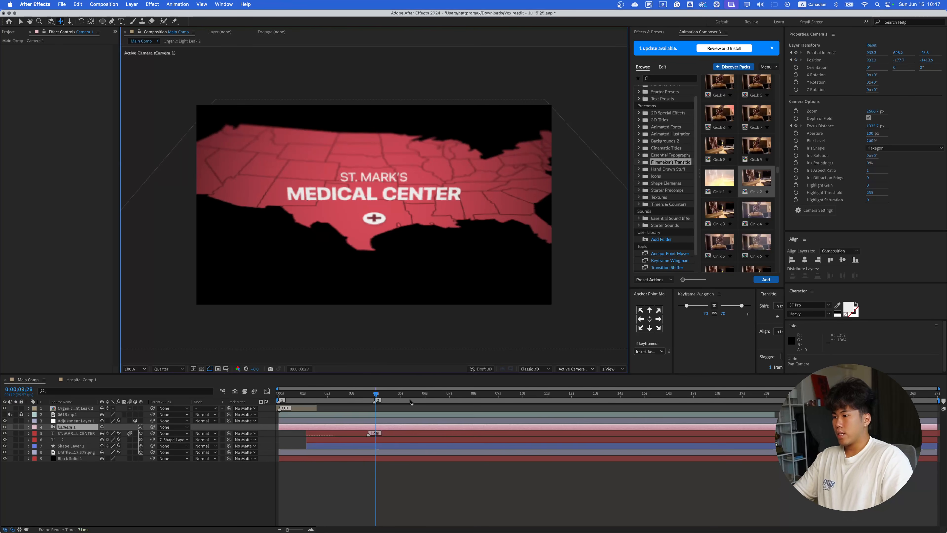
# - Save the project
pyautogui.press('super+s')
pyautogui.press('super+Tab')
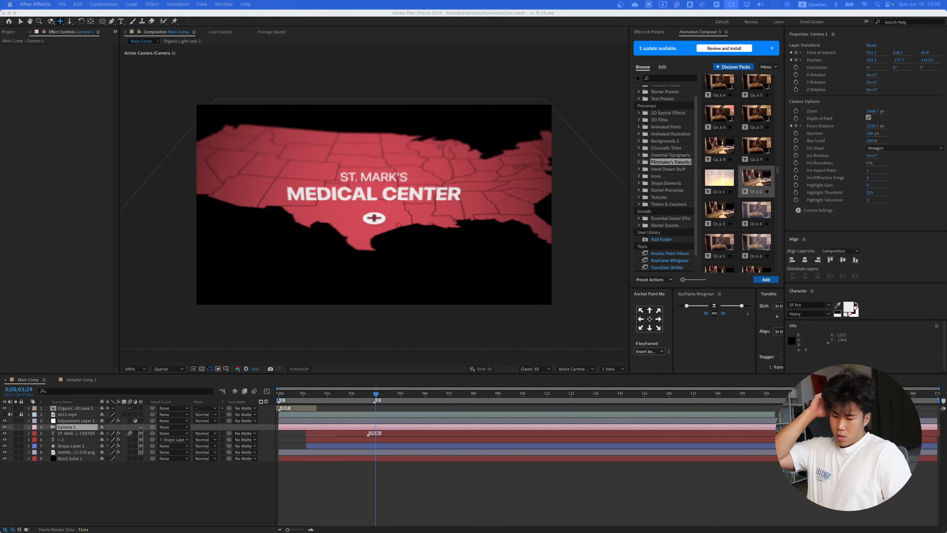
pyautogui.moveTo(532, 295); pyautogui.dragTo(426, 207)
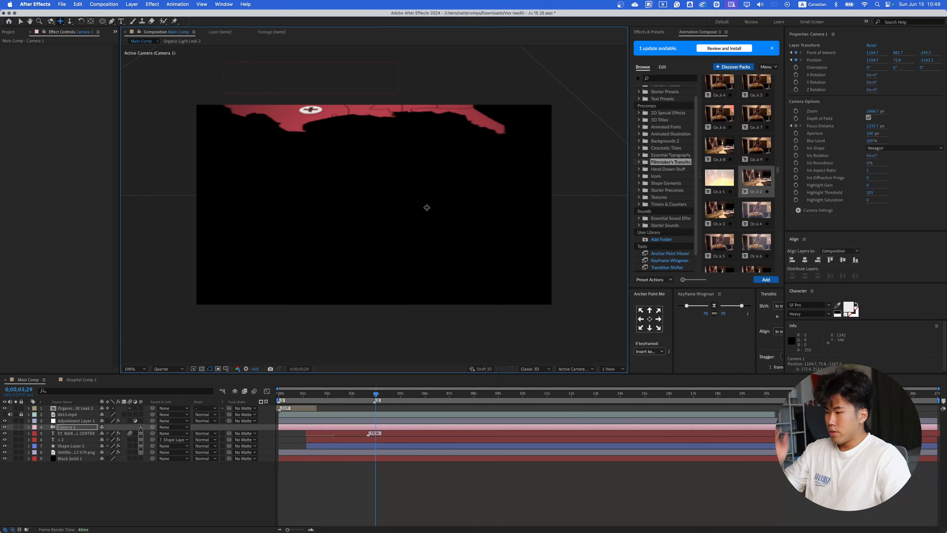
pyautogui.press('super+z')
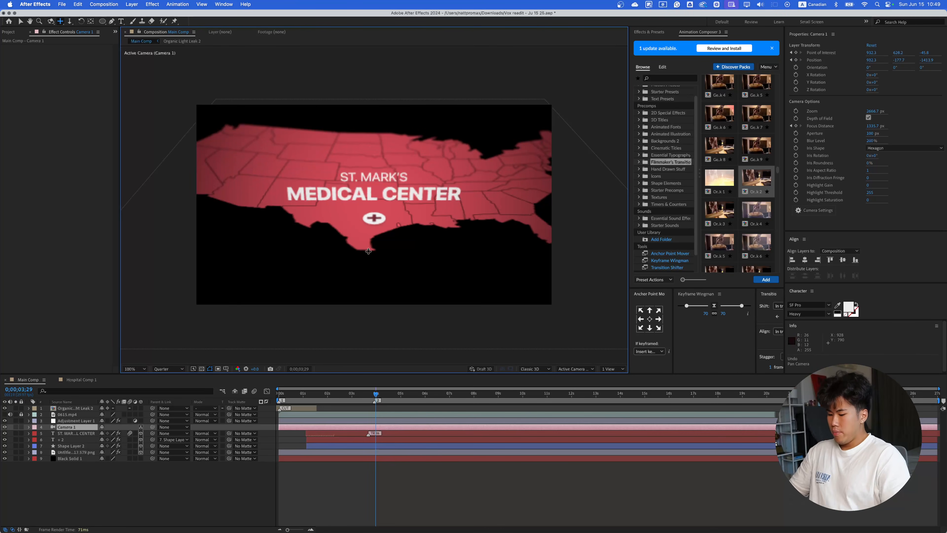
pyautogui.press('v')
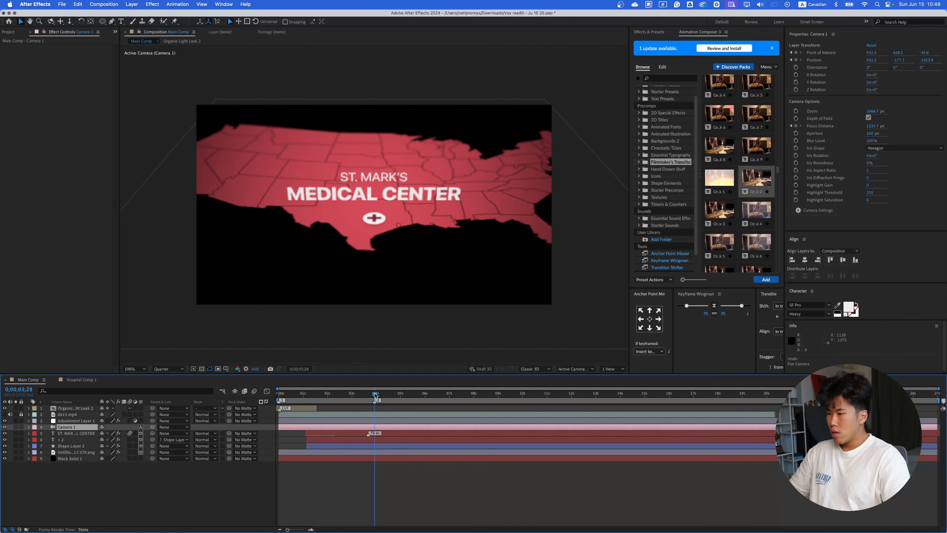
# - Enable keyframing for the CC Vignette's Center on Adjustment Layer 1 at 0;00;03;28
pyautogui.click(71, 421)
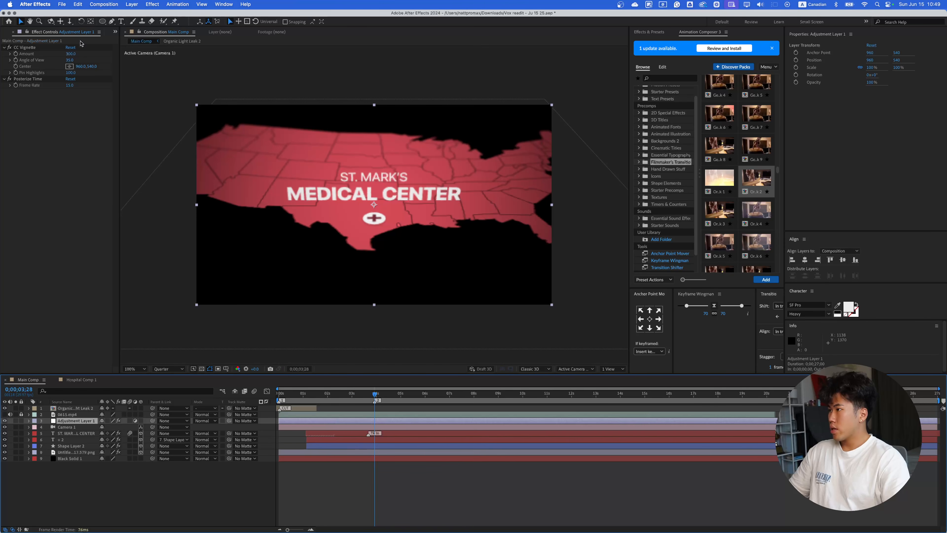
pyautogui.click(15, 68)
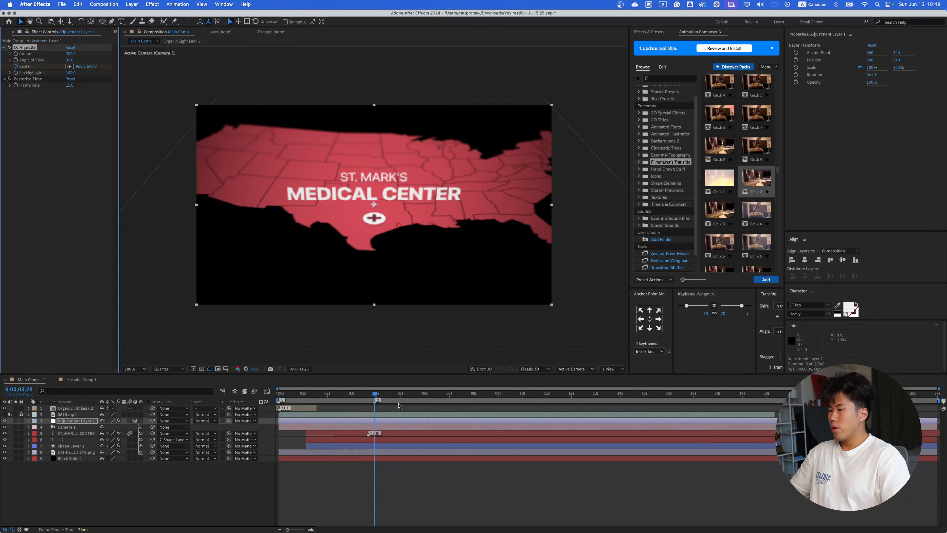
# - Copy Camera 1's three keyframes at 0;00;02;27 and paste them at 0;00;03;28, using the 0615.mp4 reference to match the timing
pyautogui.click(385, 427)
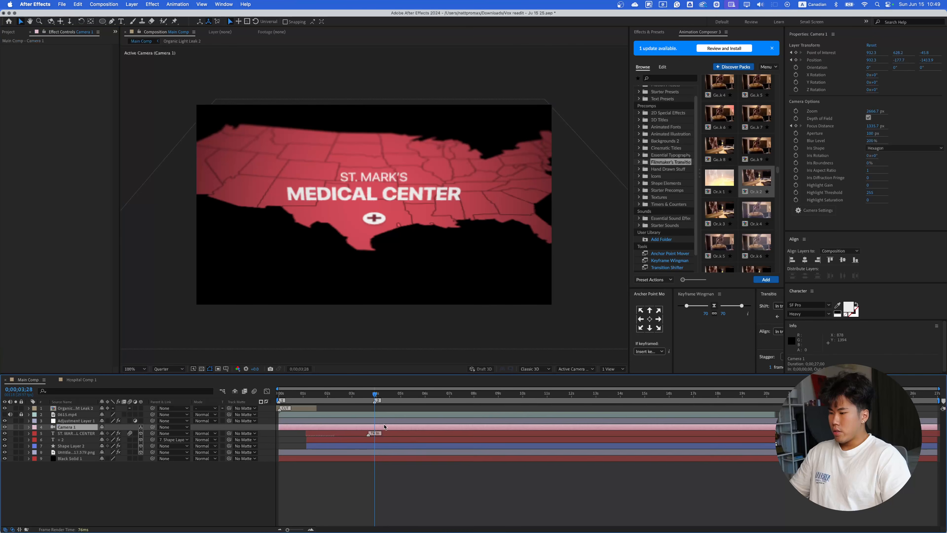
pyautogui.press('u')
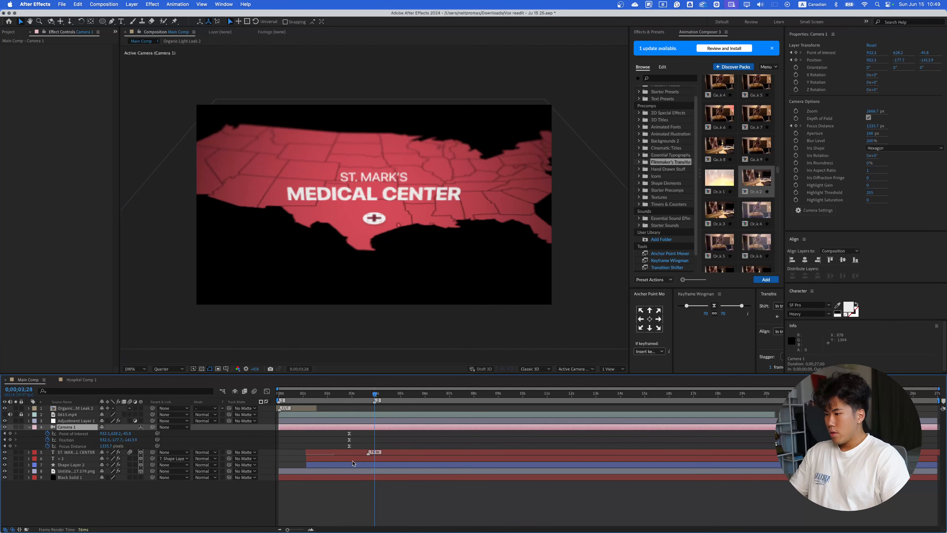
pyautogui.moveTo(354, 434); pyautogui.dragTo(346, 447)
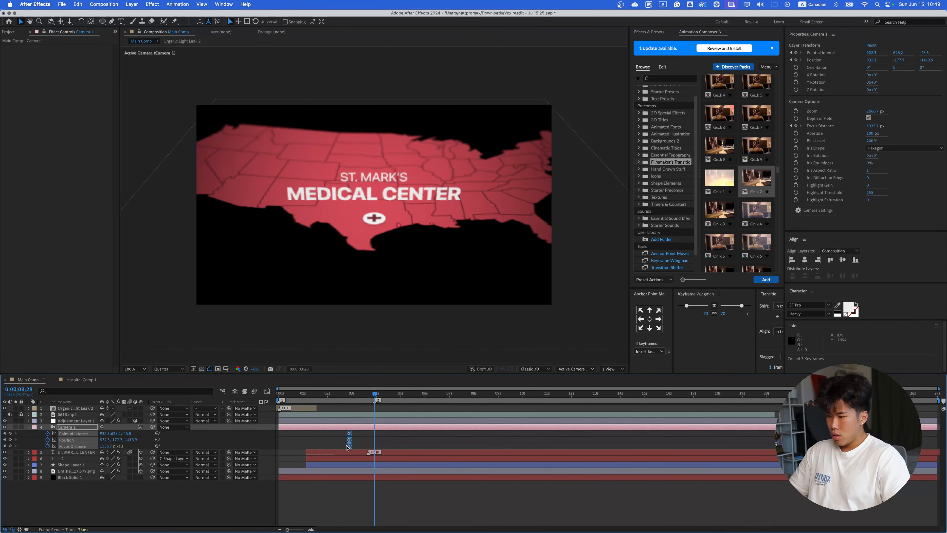
pyautogui.click(4, 415)
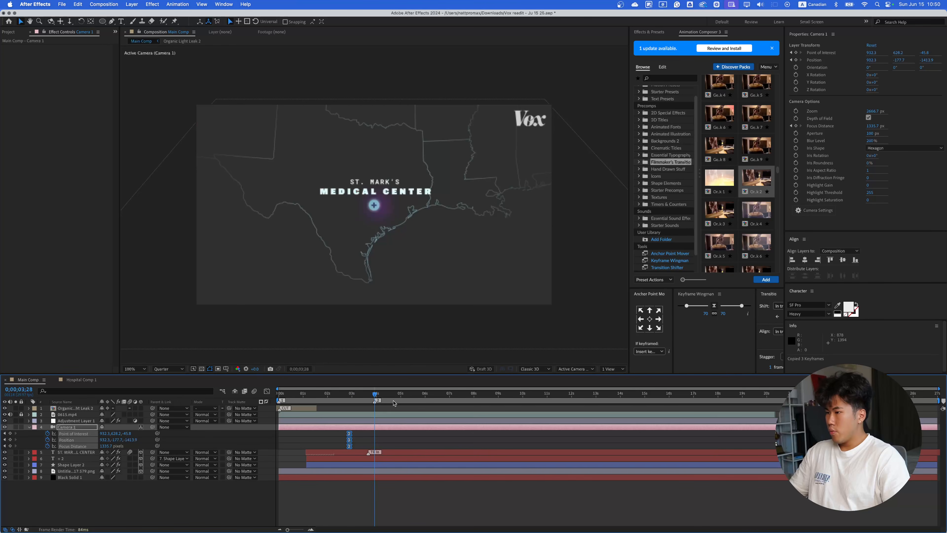
pyautogui.moveTo(375, 395)
pyautogui.mouseDown()
pyautogui.moveTo(431, 396)
pyautogui.moveTo(375, 404)
pyautogui.mouseUp()
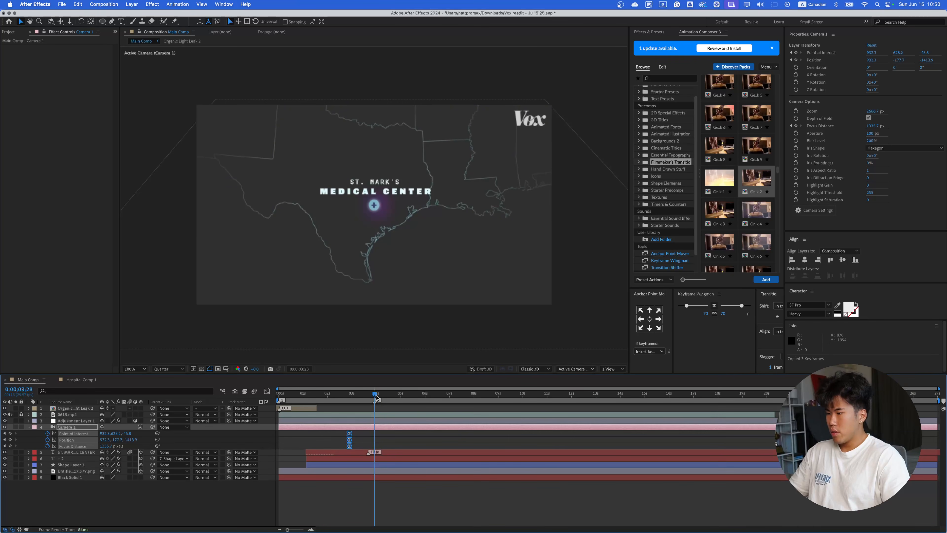
pyautogui.press('super+v')
# - Find the end of the reference's second camera move and add a composition marker at 0;00;05;21
pyautogui.moveTo(376, 398); pyautogui.dragTo(417, 397)
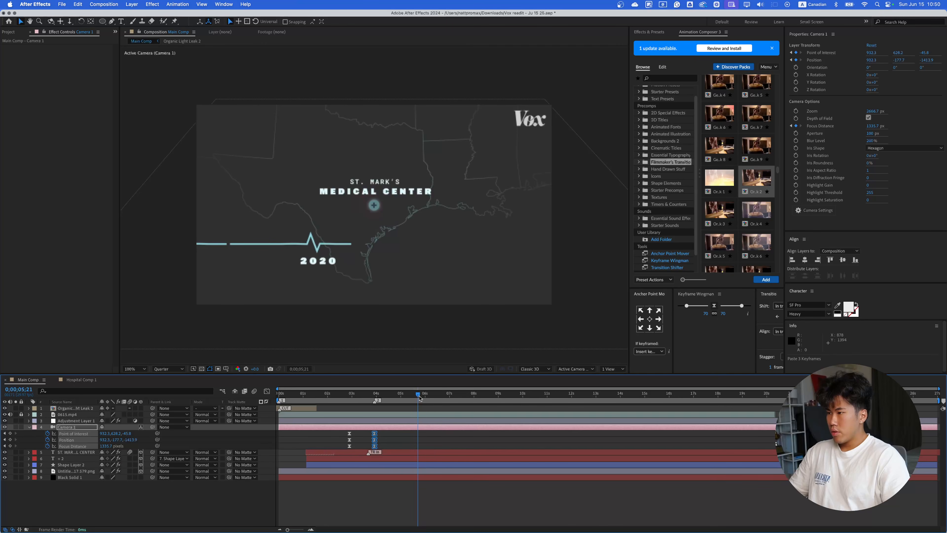
pyautogui.click(417, 441)
pyautogui.click(417, 427)
pyautogui.click(944, 401)
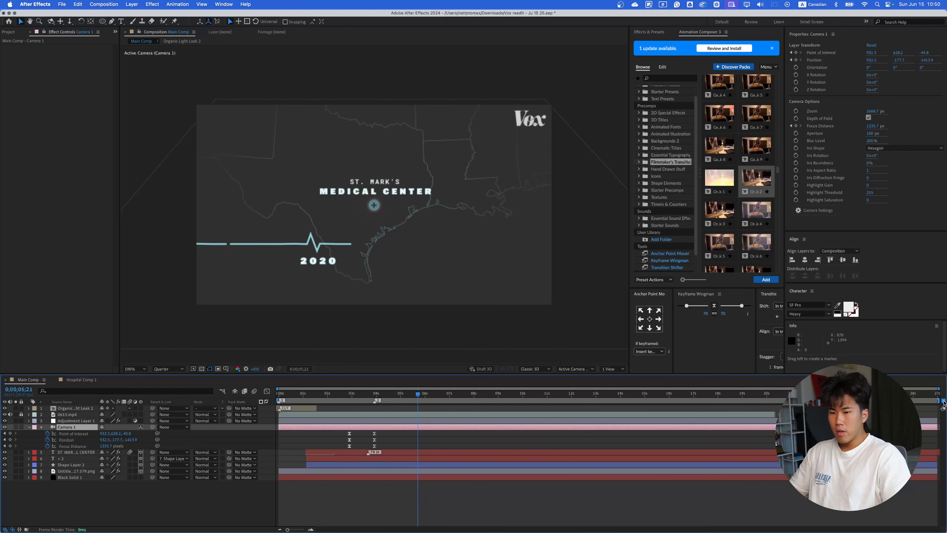
# - Hide the reference and pan Camera 1 horizontally to about X 1102 at 0;00;05;21 with the Pan Camera tool, shifting the map left
pyautogui.moveTo(390, 397); pyautogui.dragTo(380, 397)
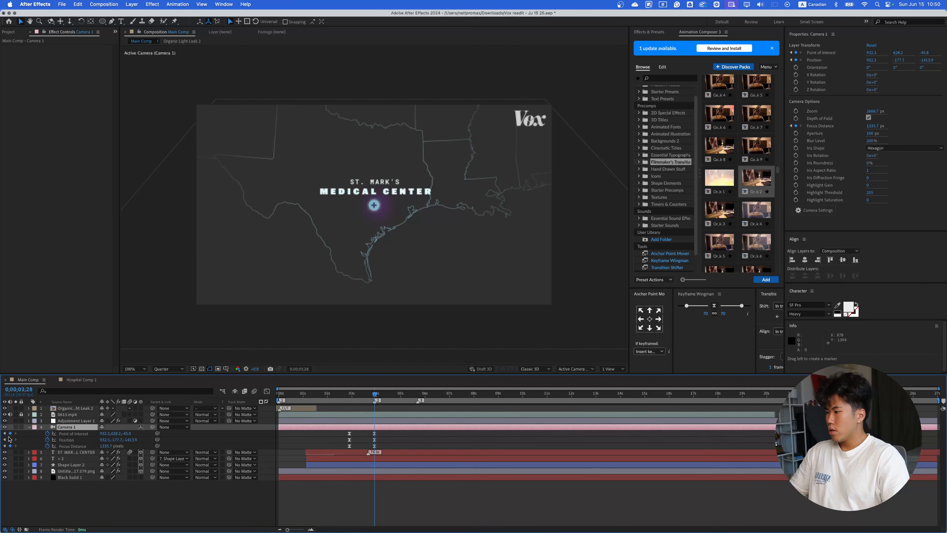
pyautogui.click(4, 414)
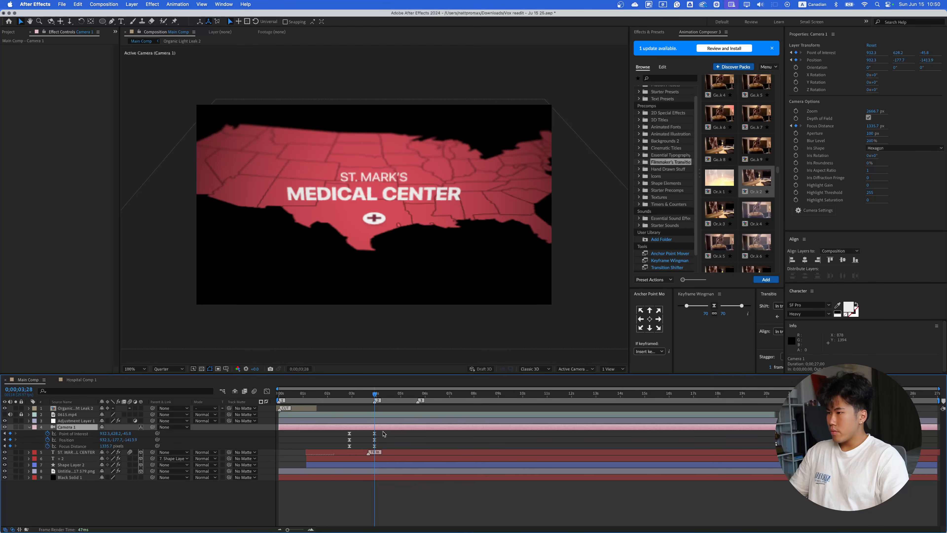
pyautogui.click(60, 21)
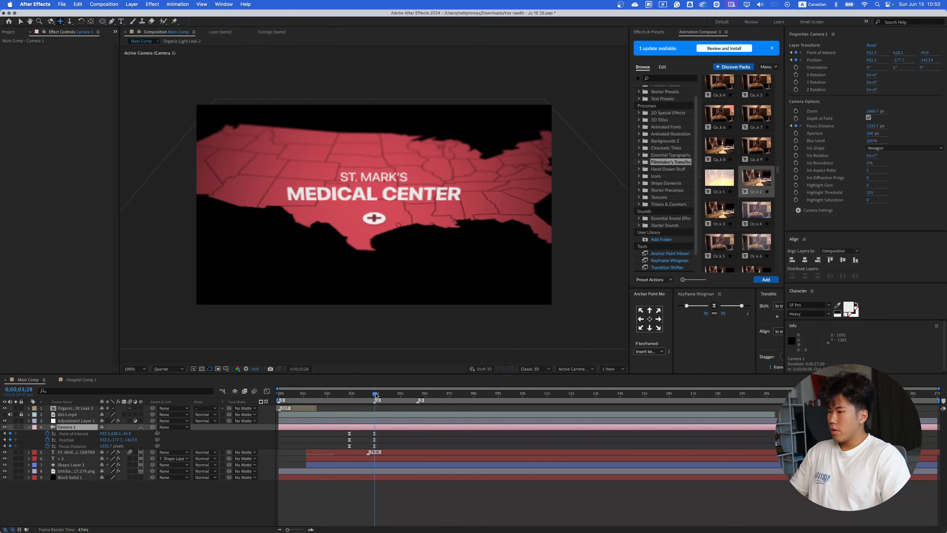
pyautogui.moveTo(375, 394); pyautogui.dragTo(419, 395)
pyautogui.moveTo(452, 210); pyautogui.dragTo(393, 220)
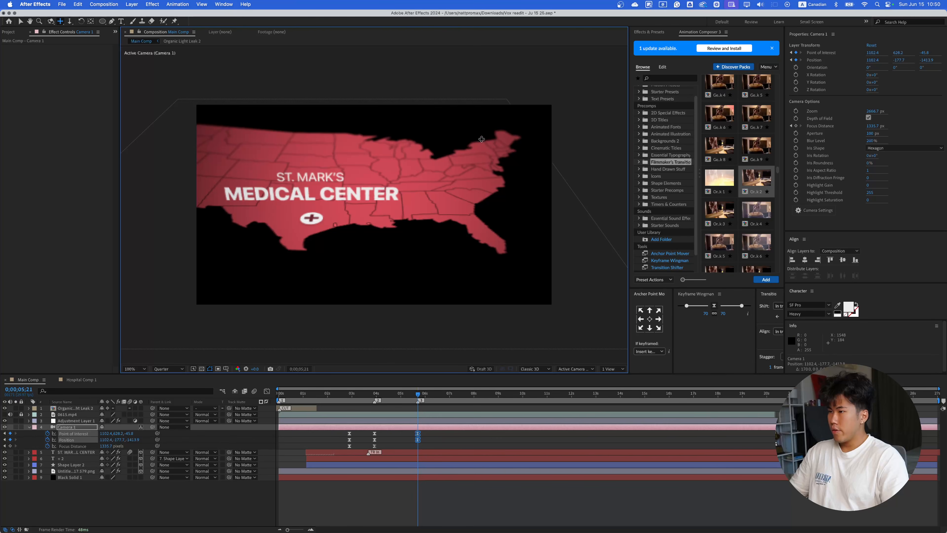
# - Paste a Focus Distance keyframe at 0;00;05;21 on Camera 1 and select all its keyframes at 0;00;03;28 and 0;00;05;21
pyautogui.click(427, 429)
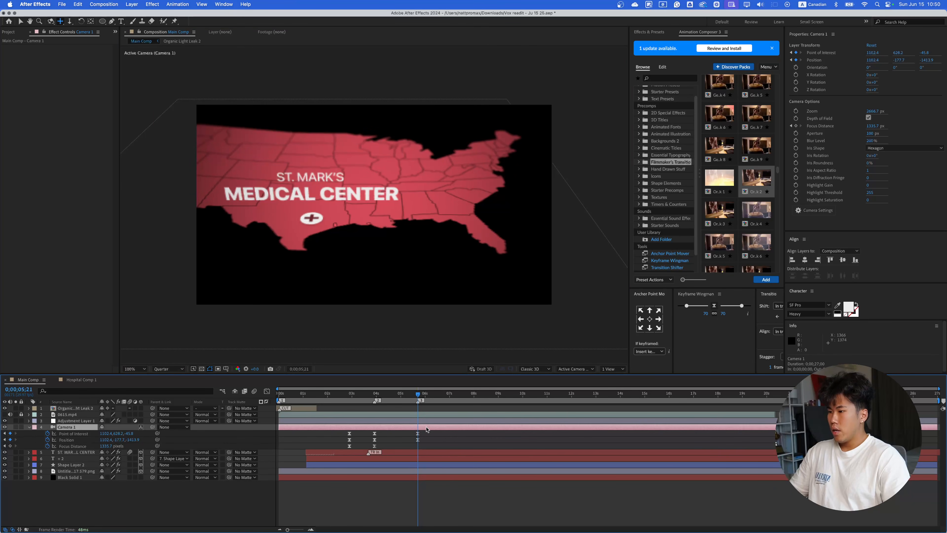
pyautogui.click(420, 432)
pyautogui.click(429, 427)
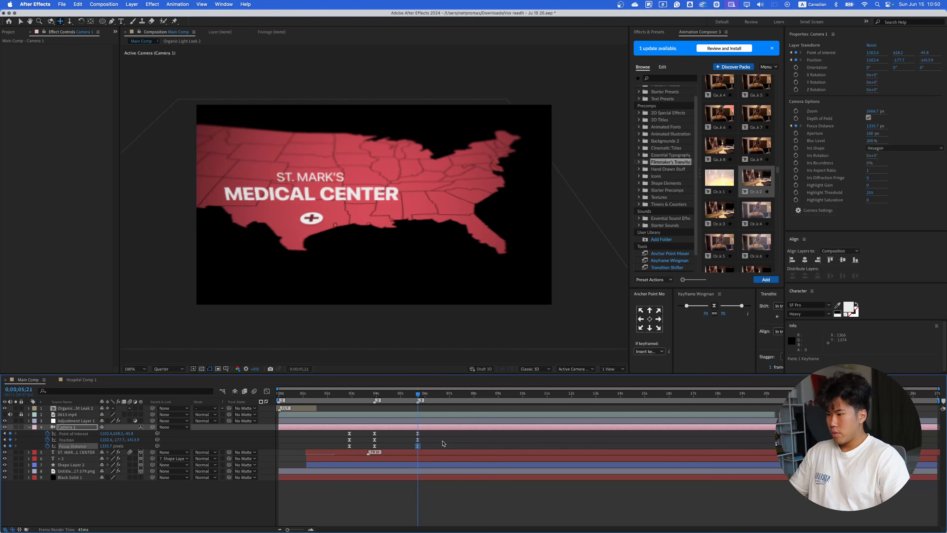
pyautogui.click(438, 429)
pyautogui.moveTo(433, 433); pyautogui.dragTo(367, 452)
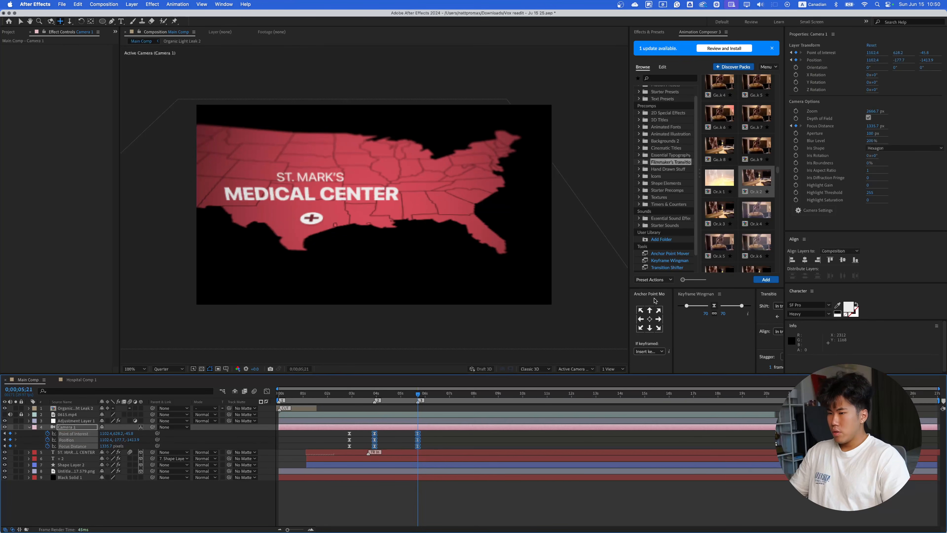
# - Ease Camera 1's selected keyframes and animate Adjustment Layer 1's CC Vignette Center to 622, 540 at 0;00;05;21 with the same easing
pyautogui.click(714, 305)
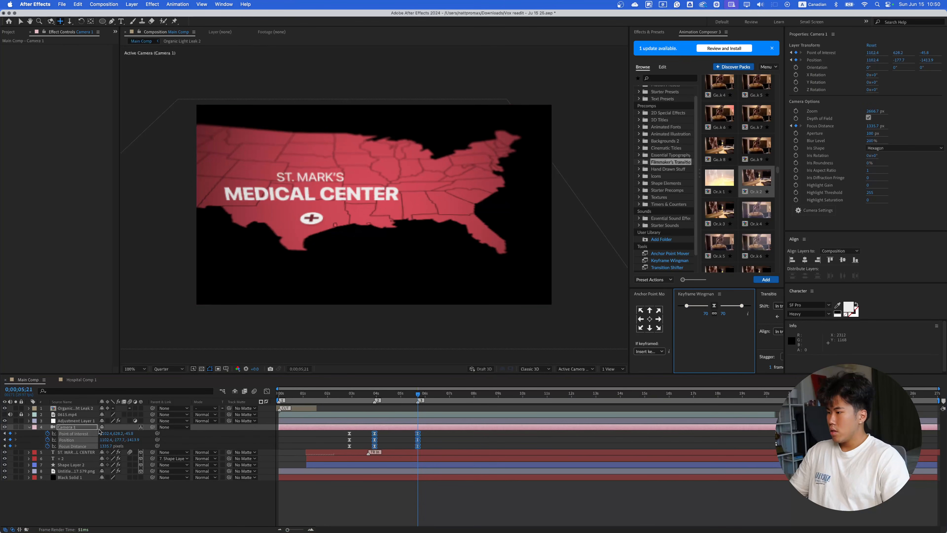
pyautogui.click(77, 420)
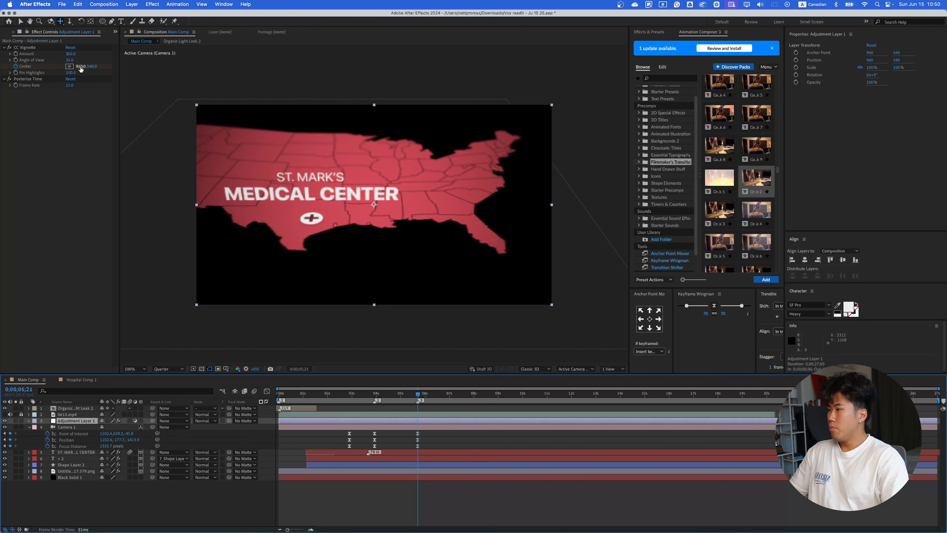
pyautogui.click(35, 49)
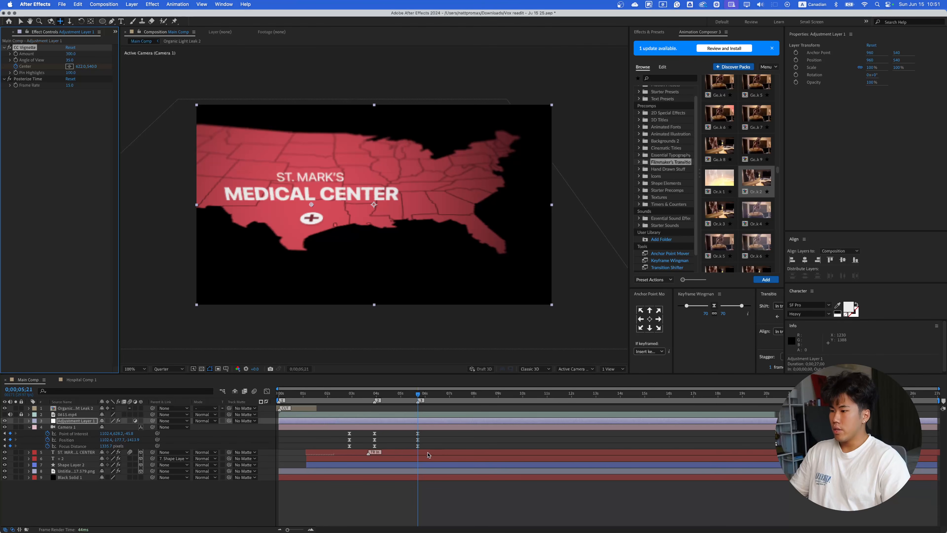
pyautogui.press('super+s')
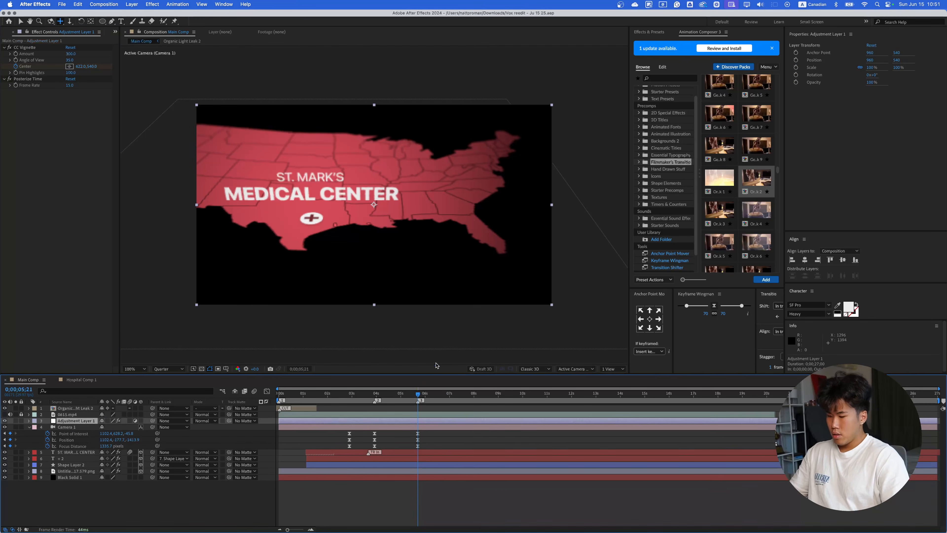
pyautogui.press('u')
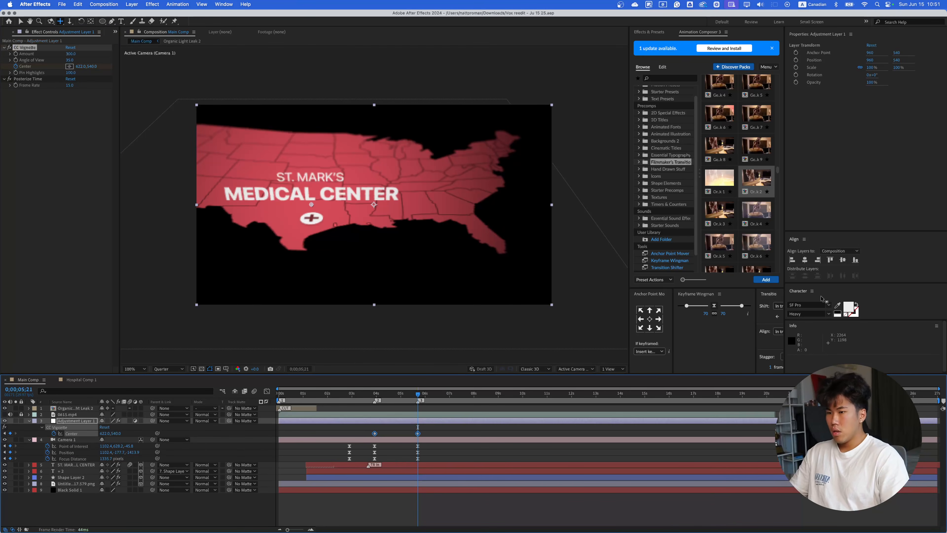
pyautogui.click(714, 305)
# - Play back the second camera pan several times to check the vignette movement, and save the project
pyautogui.moveTo(411, 400); pyautogui.dragTo(327, 401)
pyautogui.press('space')
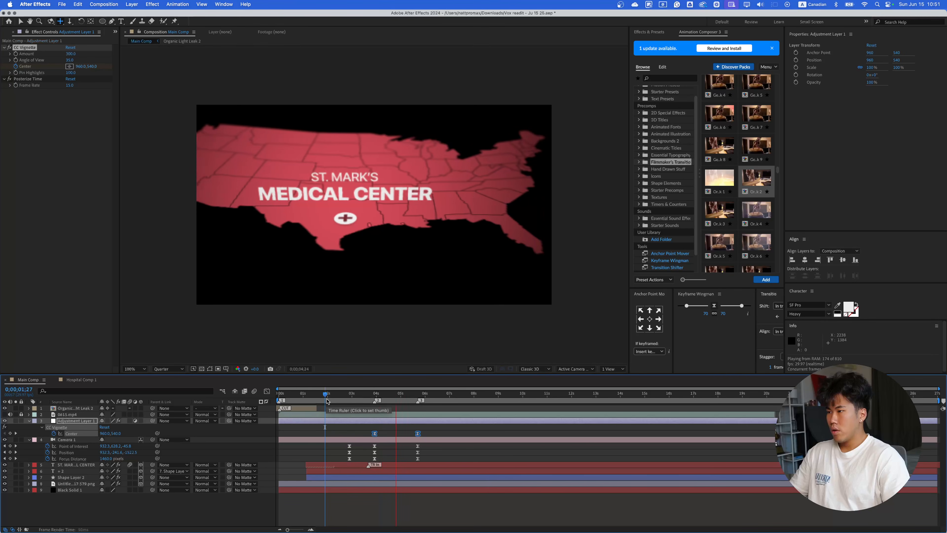
pyautogui.press('space')
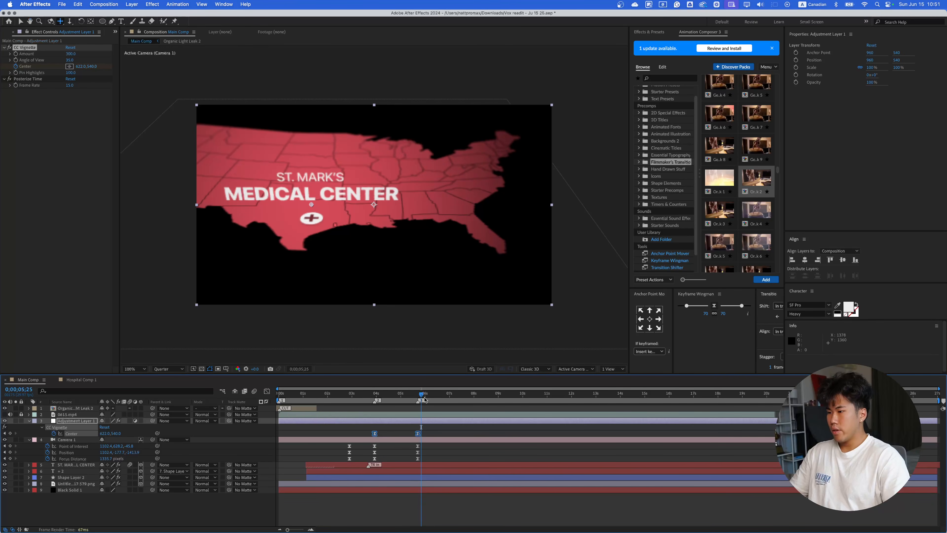
pyautogui.click(375, 401)
pyautogui.press('space')
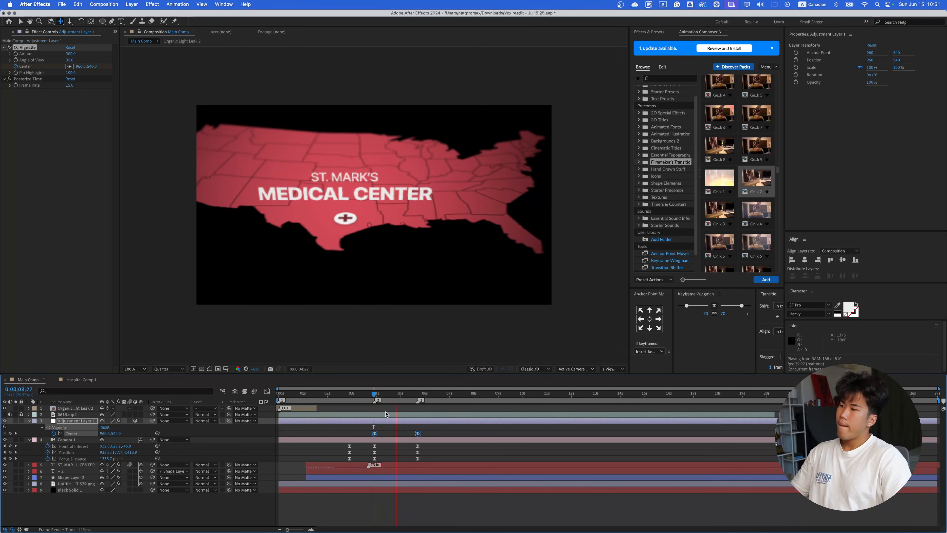
pyautogui.press('cmd+s')
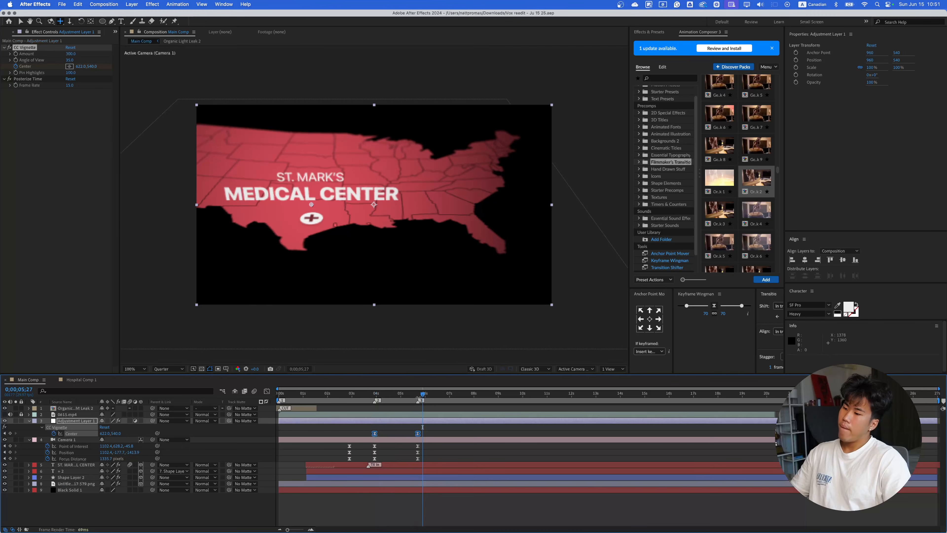
pyautogui.press('space')
pyautogui.moveTo(374, 394); pyautogui.dragTo(413, 394)
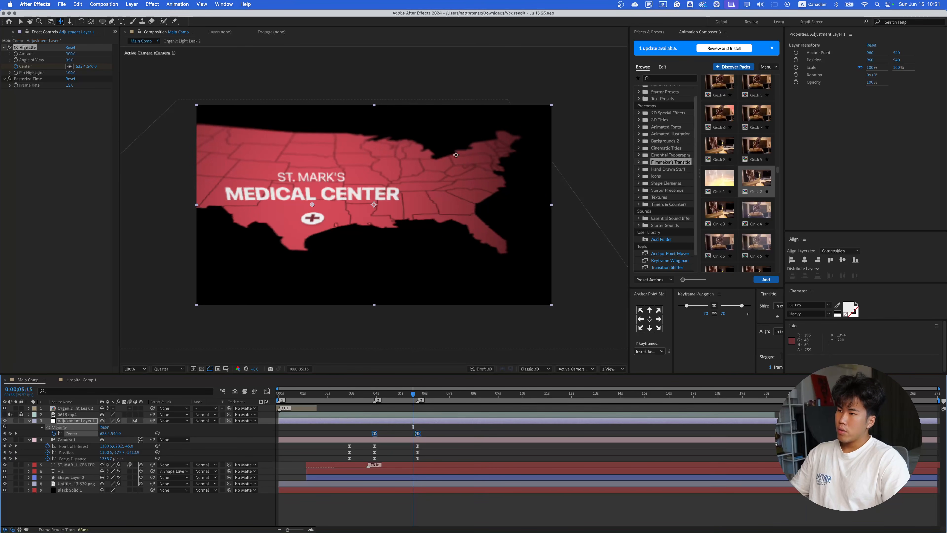
pyautogui.press('space')
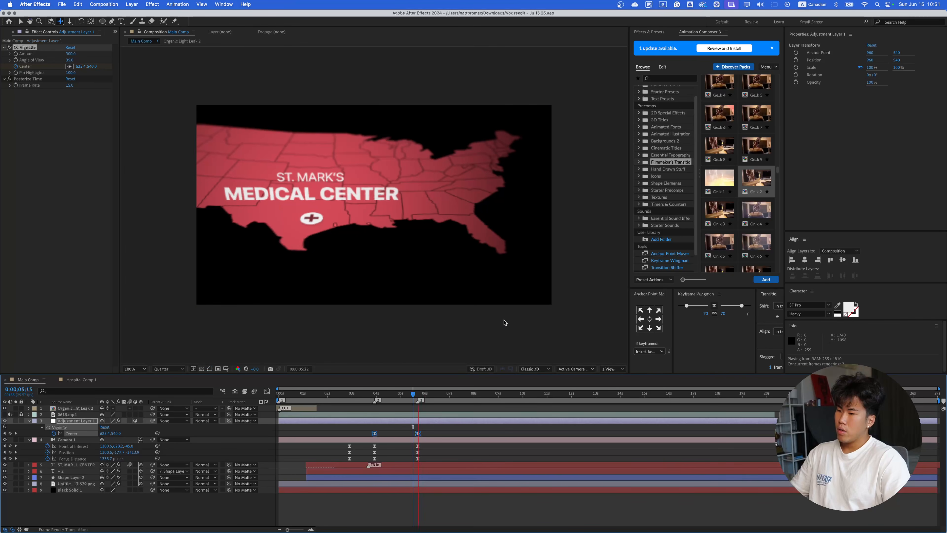
pyautogui.press('space')
# - Show the 0615.mp4 reference, play its section from 0;00;07;09 to study the medical center timeline graphic, and hide it again
pyautogui.click(4, 415)
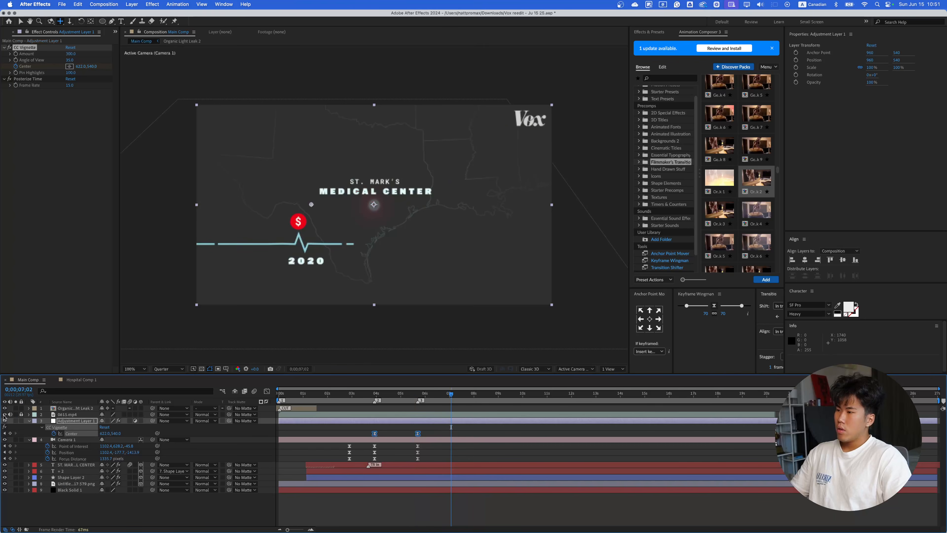
pyautogui.click(5, 415)
pyautogui.click(5, 415)
pyautogui.press('space')
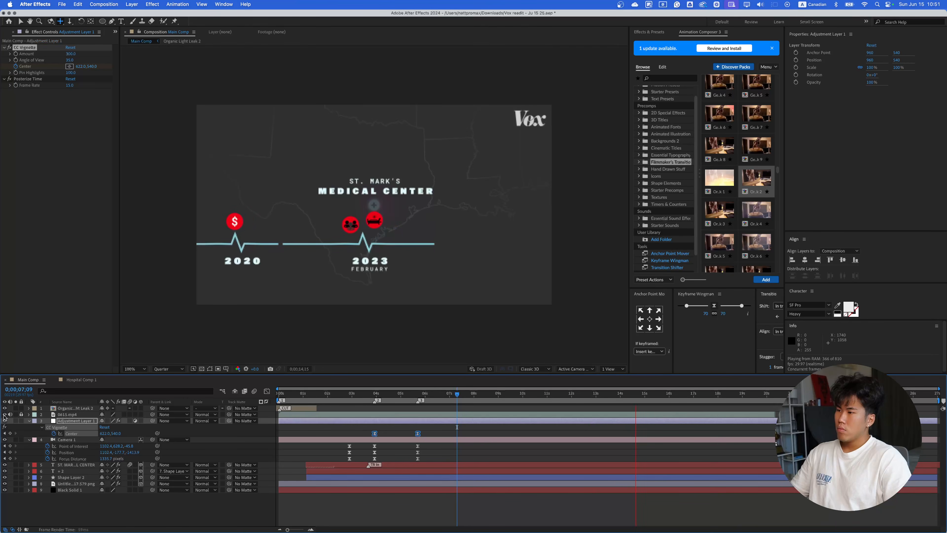
pyautogui.press('space')
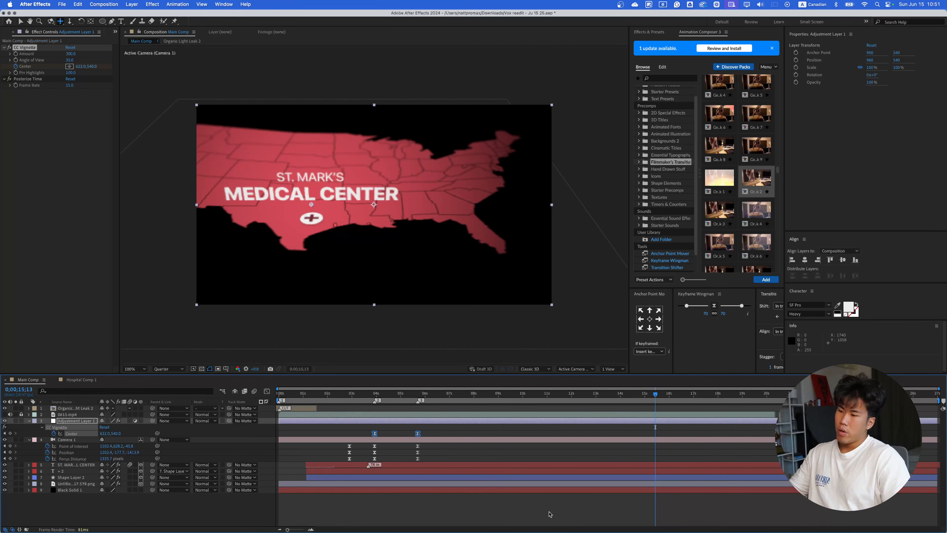
pyautogui.click(497, 466)
pyautogui.click(475, 526)
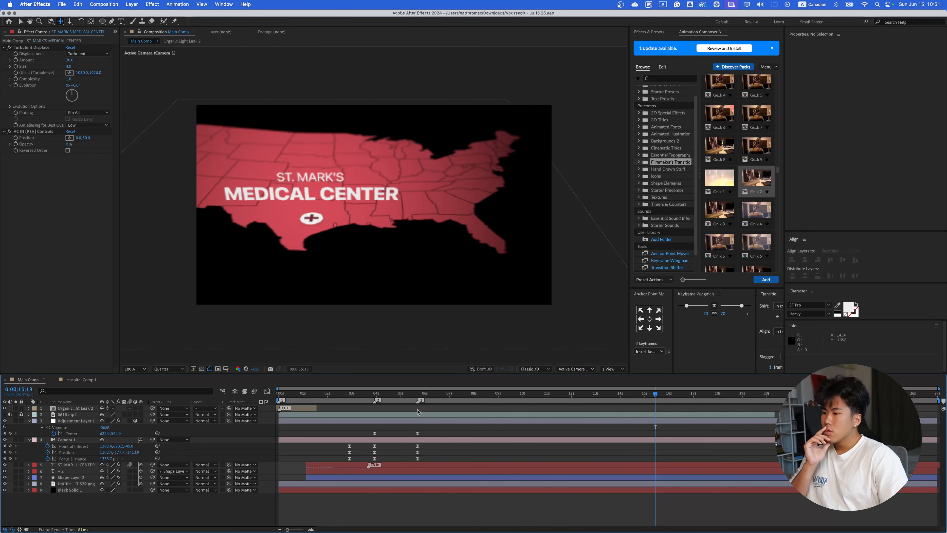
# - At 0;00;05;21, dolly Camera 1 back to about Z -1619 and pan it horizontally to about X 1123
pyautogui.click(384, 402)
pyautogui.moveTo(385, 403); pyautogui.dragTo(418, 403)
pyautogui.click(435, 440)
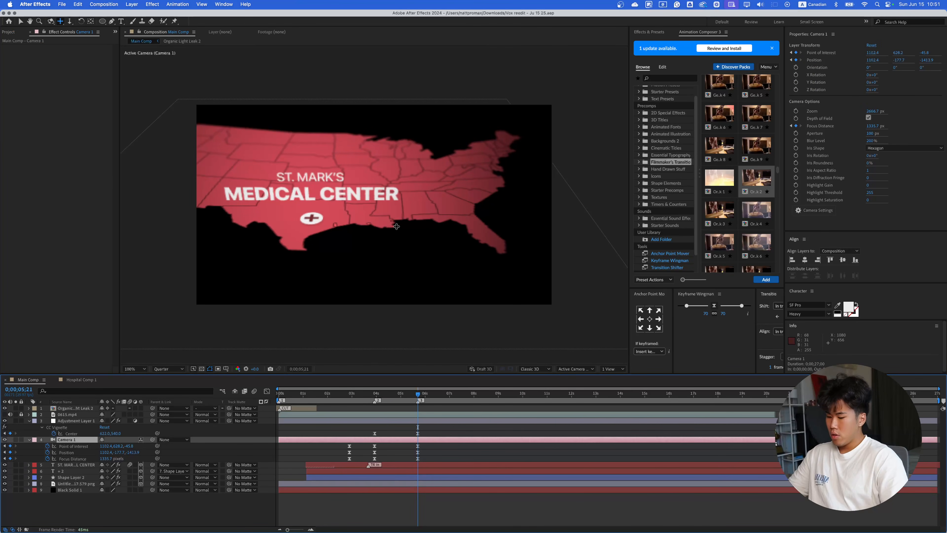
pyautogui.press('v')
pyautogui.click(70, 21)
pyautogui.moveTo(345, 252); pyautogui.dragTo(349, 252)
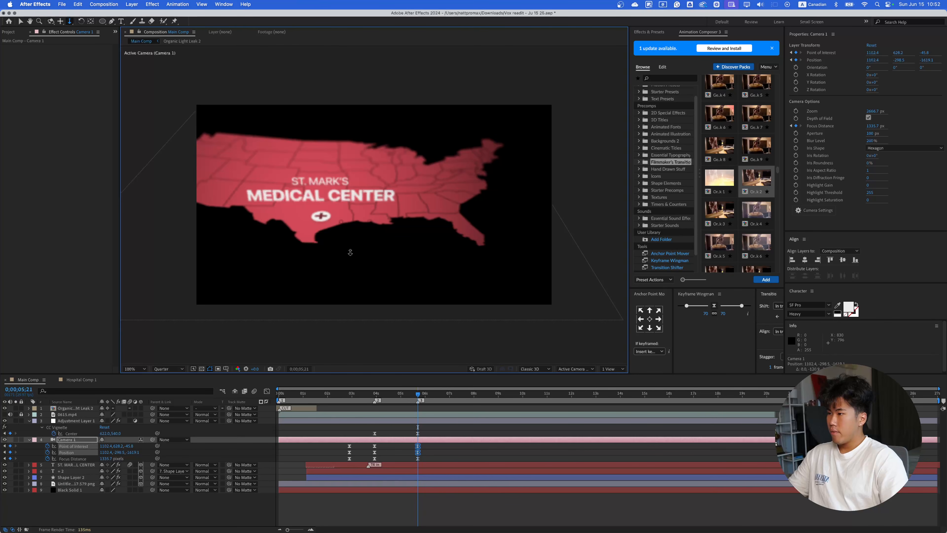
pyautogui.click(61, 21)
pyautogui.moveTo(299, 219); pyautogui.dragTo(295, 196)
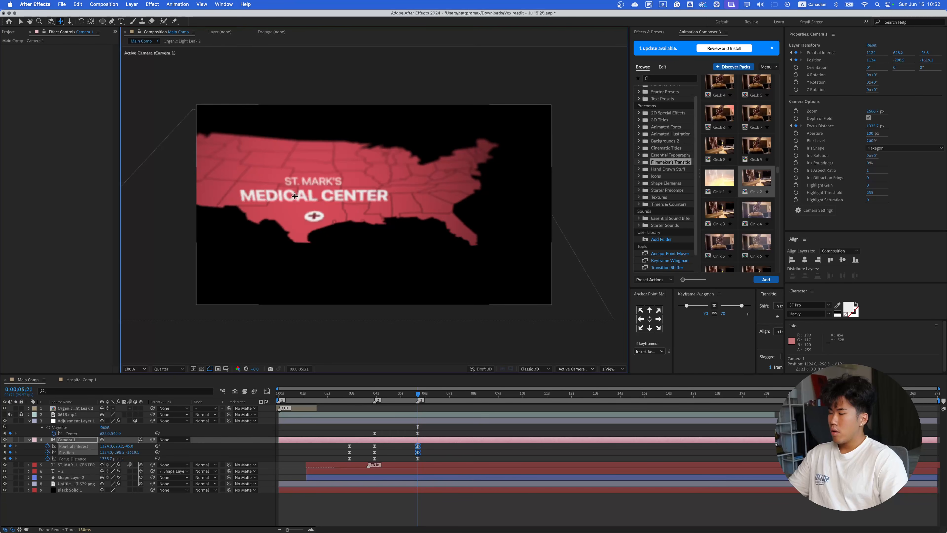
pyautogui.click(433, 443)
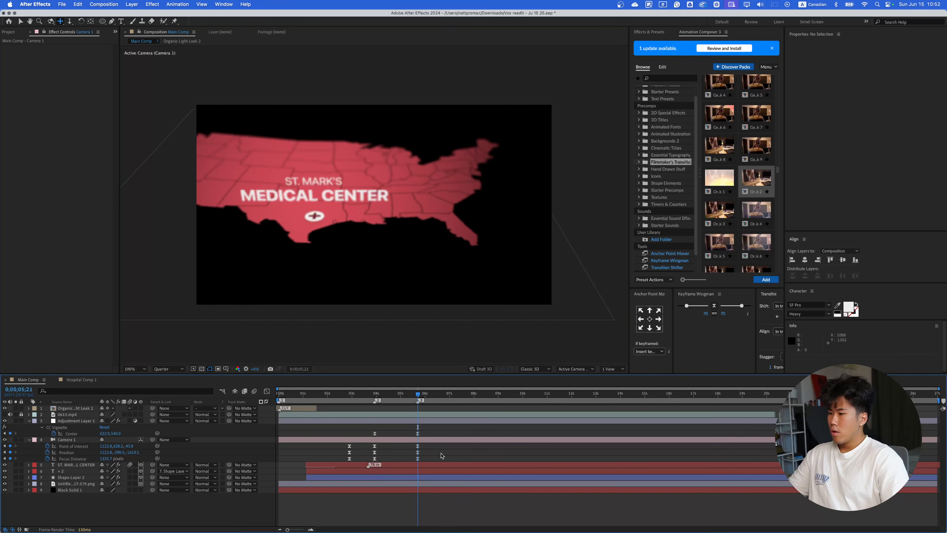
# - Switch the viewer to 4 Views and raise Camera 1's Focus Distance to about 1570 px at 0;00;05;21
pyautogui.click(433, 443)
pyautogui.click(611, 369)
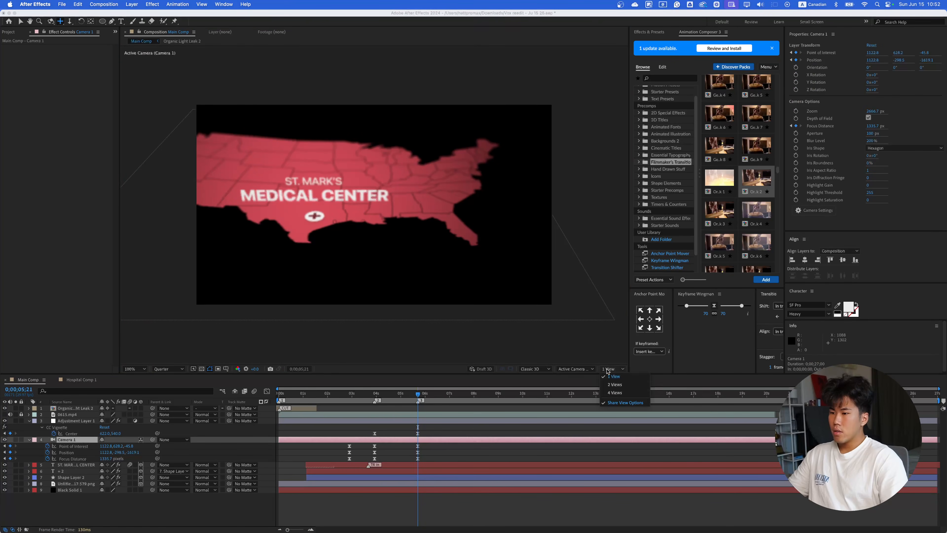
pyautogui.click(612, 392)
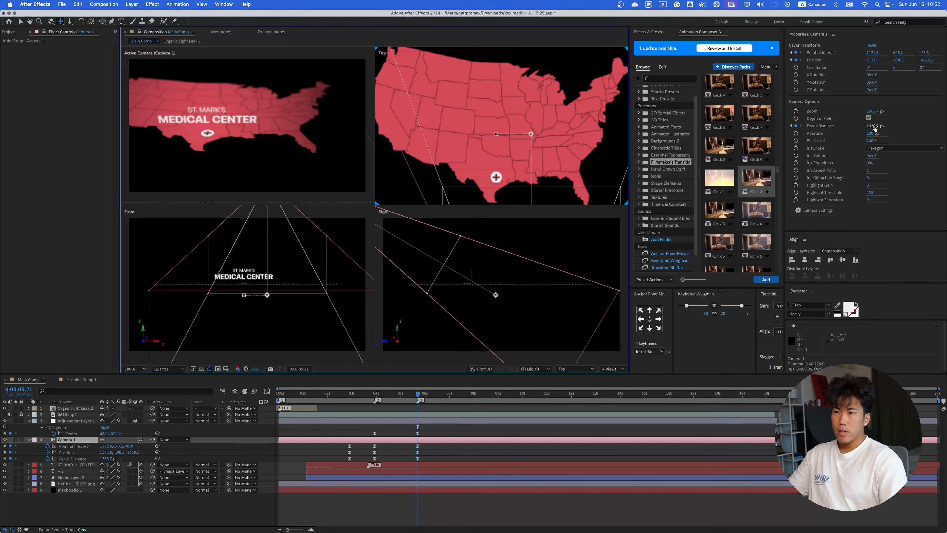
pyautogui.moveTo(872, 126); pyautogui.dragTo(894, 128)
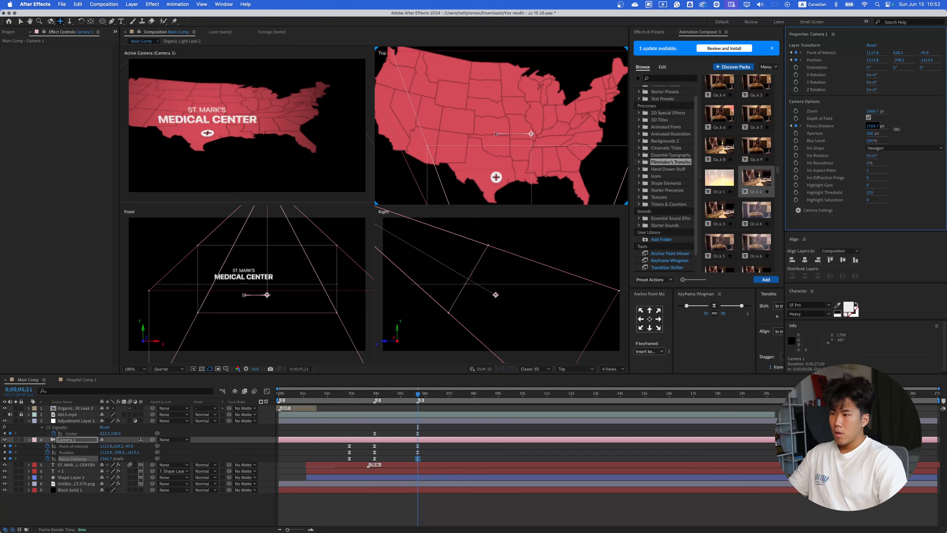
pyautogui.moveTo(898, 129); pyautogui.dragTo(901, 130)
pyautogui.click(447, 448)
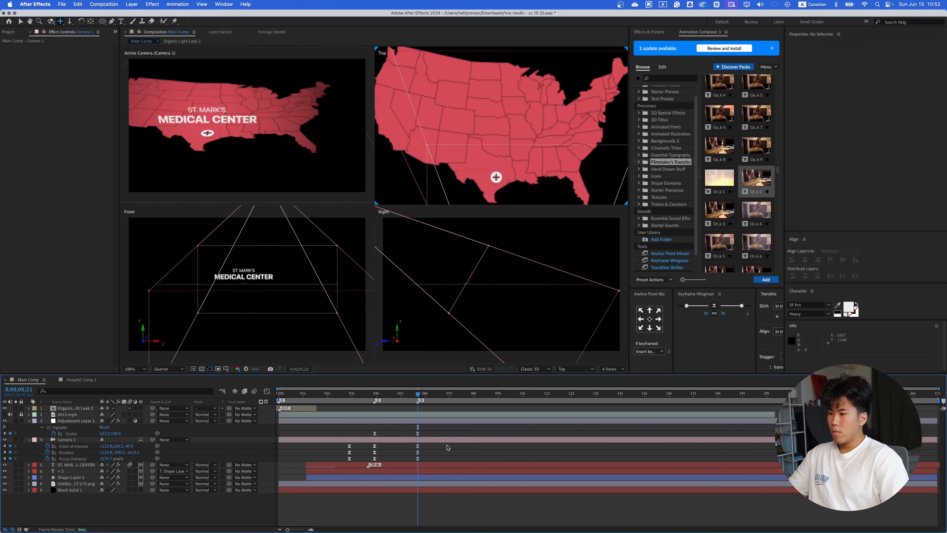
# - Select Camera 1's keyframes at 0;00;03;28 and 0;00;05;21, ease them with Keyframe Wingman, and preview the move
pyautogui.moveTo(370, 444); pyautogui.dragTo(446, 469)
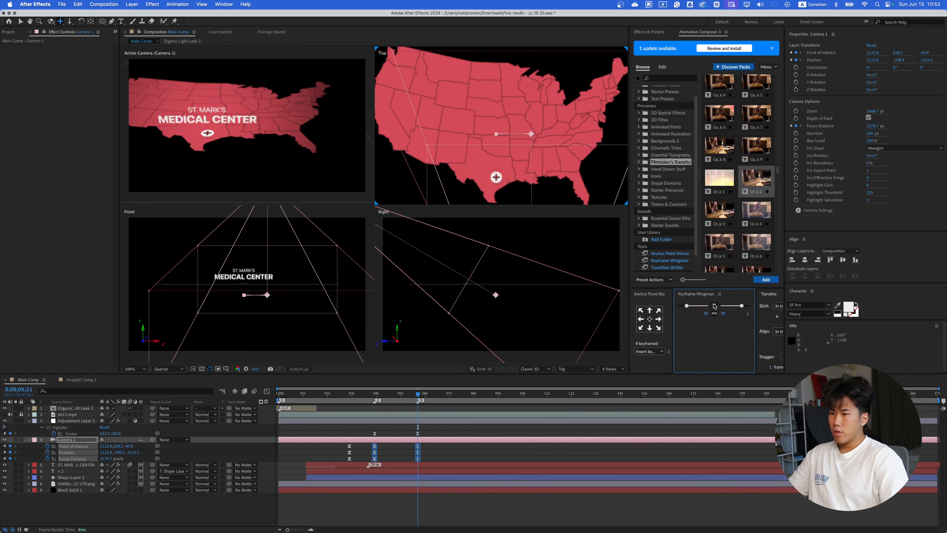
pyautogui.click(375, 395)
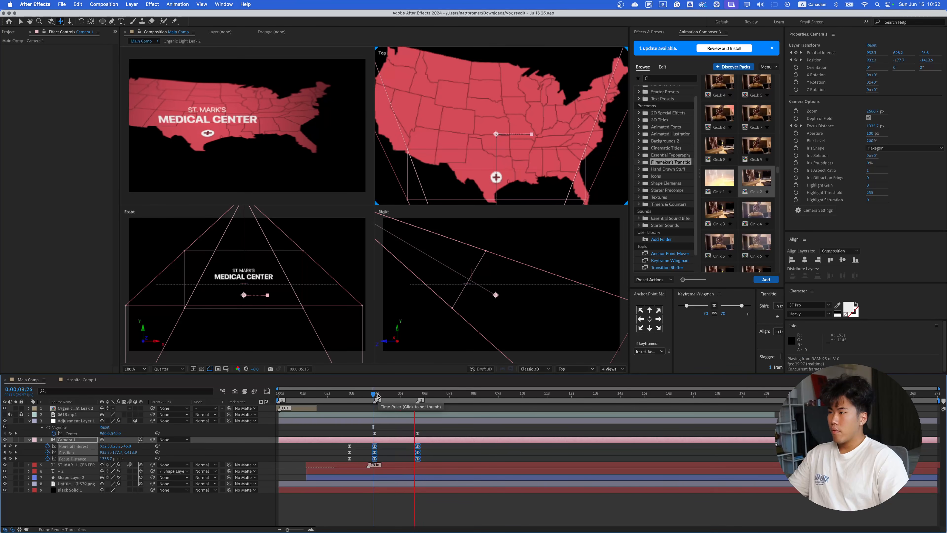
pyautogui.press('space')
pyautogui.press('space')
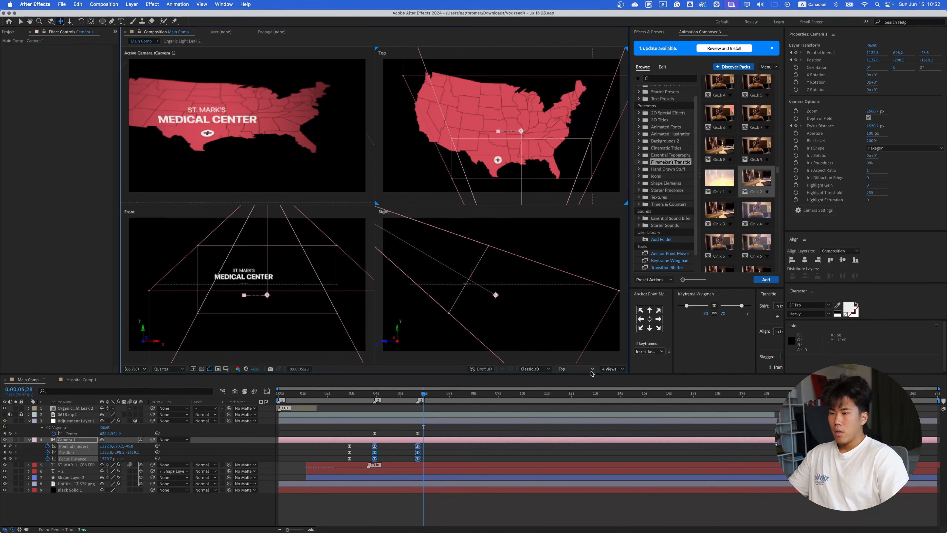
# - Return the composition viewer to 1 View at 100% magnification
pyautogui.click(611, 368)
pyautogui.click(619, 376)
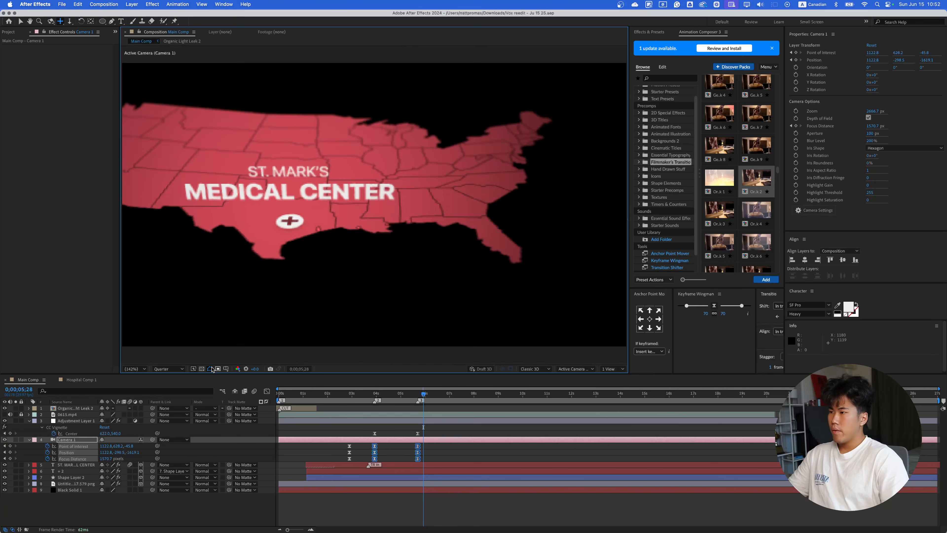
pyautogui.click(134, 369)
pyautogui.click(140, 458)
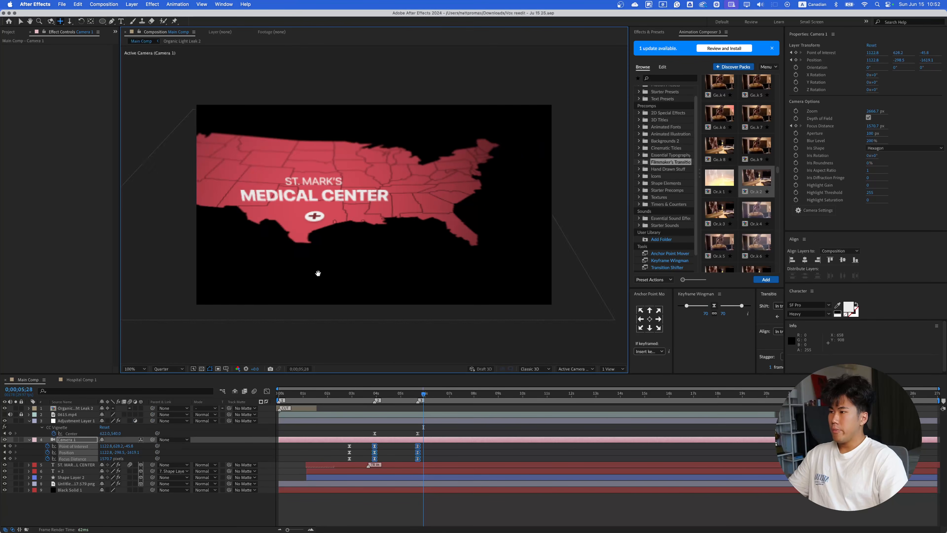
# - Play back the camera animation from about 0;00;02;10 through the second pan
pyautogui.press('space')
pyautogui.moveTo(396, 401); pyautogui.dragTo(337, 403)
pyautogui.press('space')
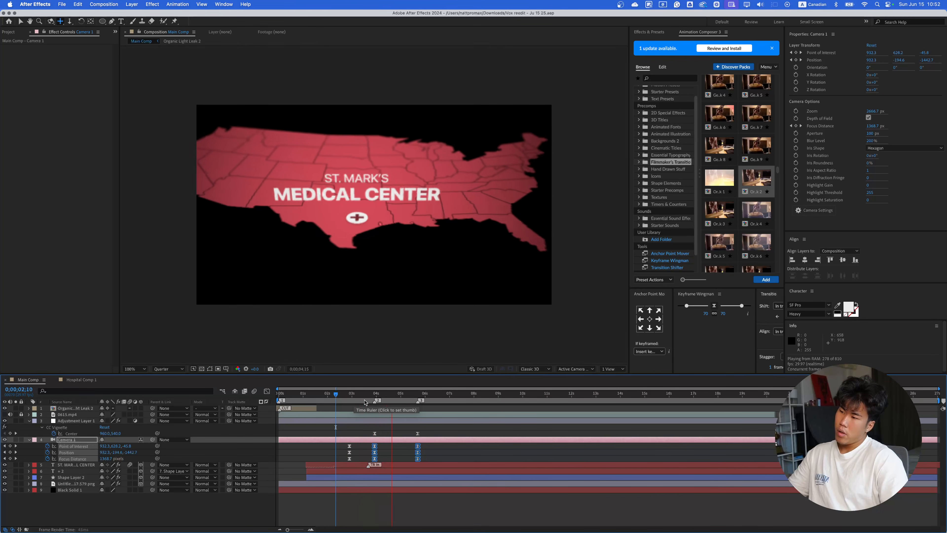
pyautogui.press('space')
# - Move the playhead to 0;00;00;00 and start creating a new layer in Main Comp
pyautogui.moveTo(402, 395); pyautogui.dragTo(241, 423)
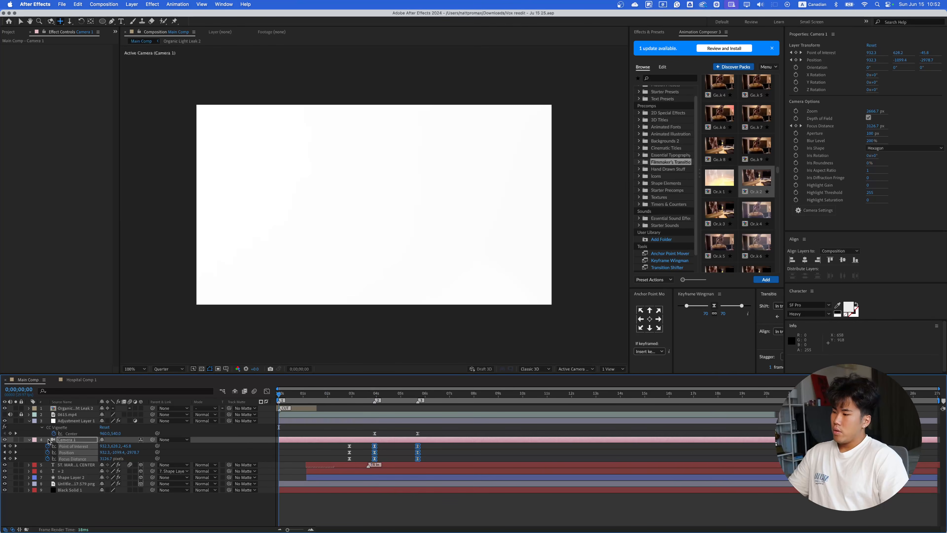
pyautogui.rightClick(106, 503)
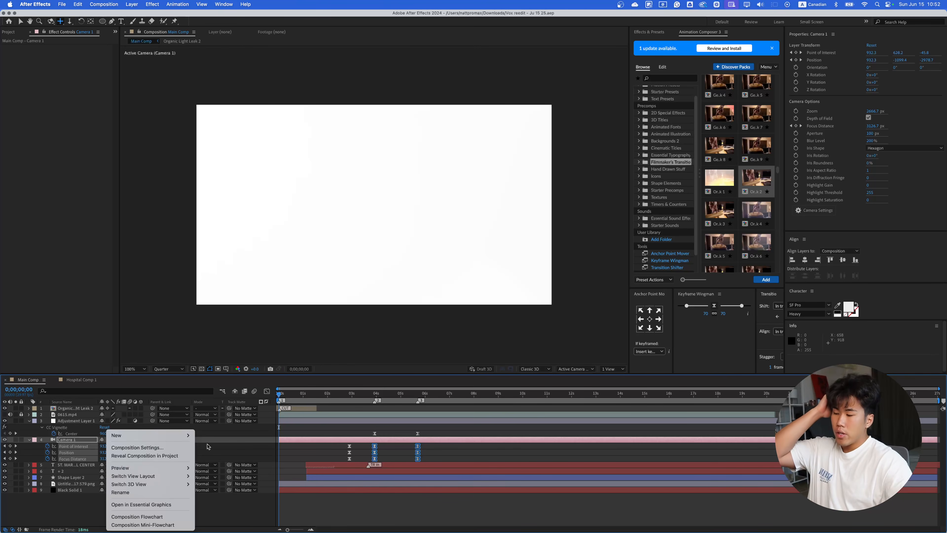
pyautogui.moveTo(146, 435)
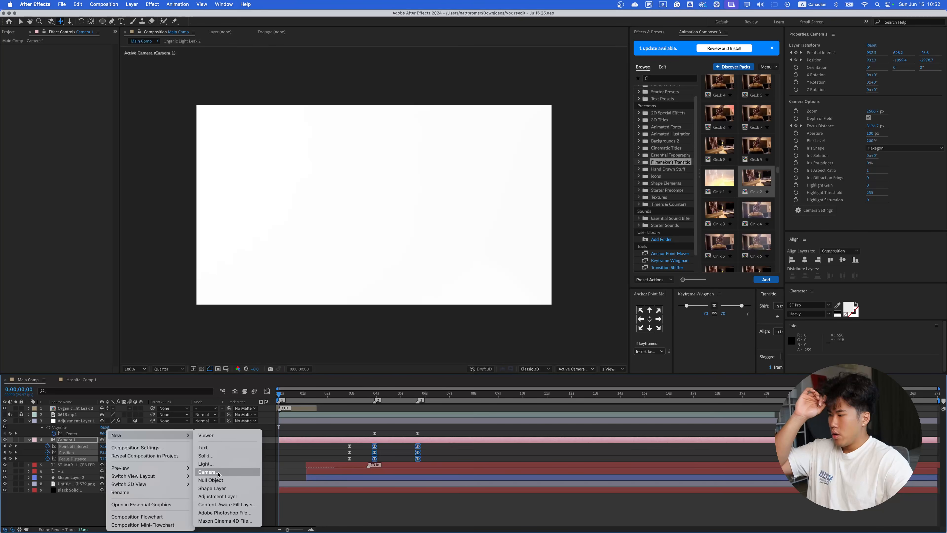
# - Add a null object to the Main Comp and dismiss the Animation Composer update notice
pyautogui.click(211, 480)
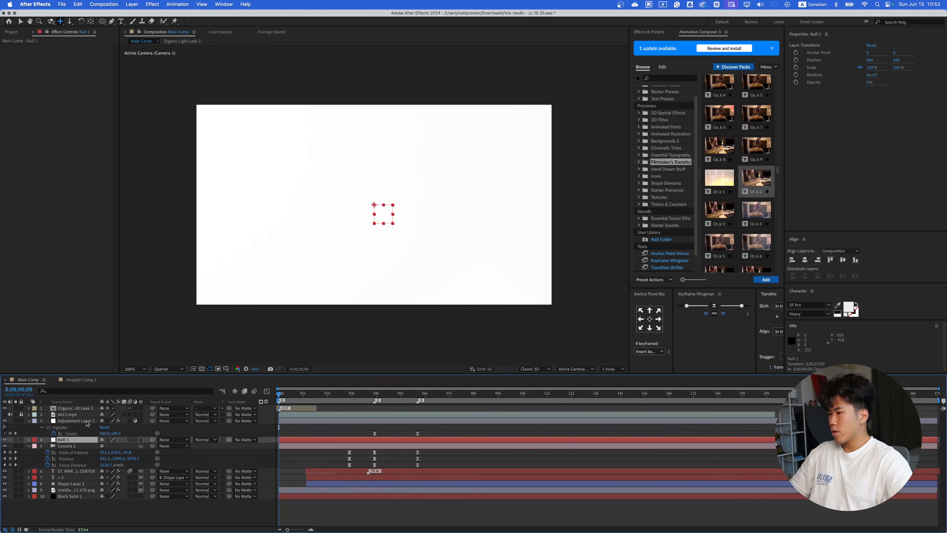
pyautogui.click(658, 33)
pyautogui.click(698, 33)
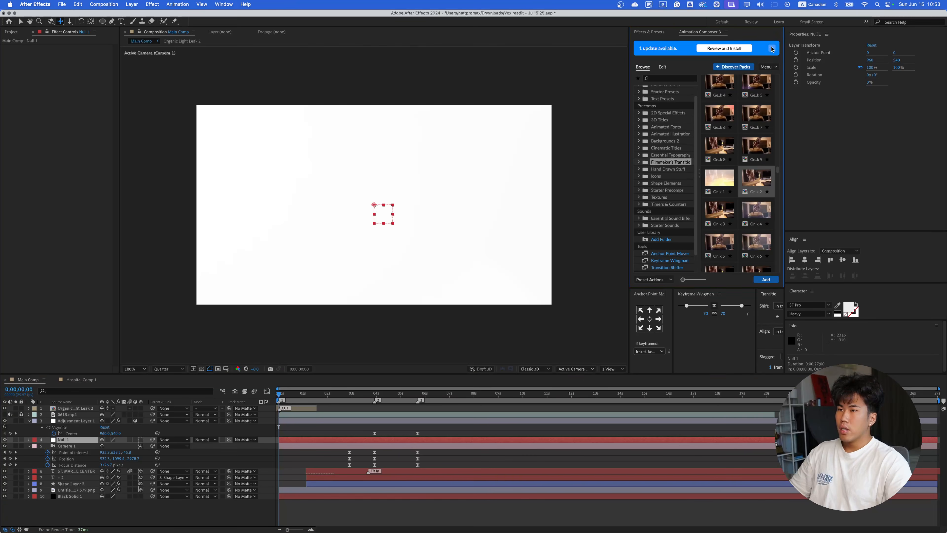
pyautogui.click(772, 49)
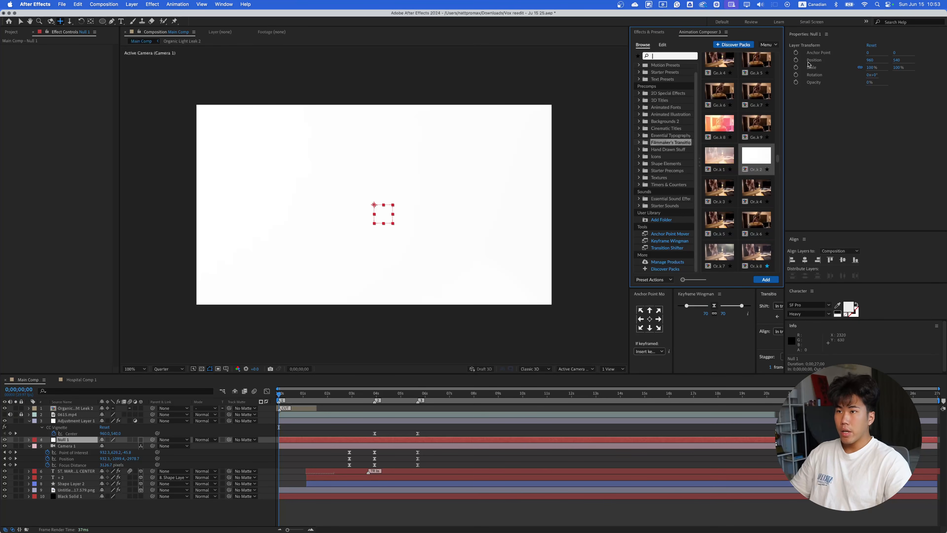
pyautogui.keyDown('alt'); pyautogui.click(797, 61); pyautogui.keyUp('alt')
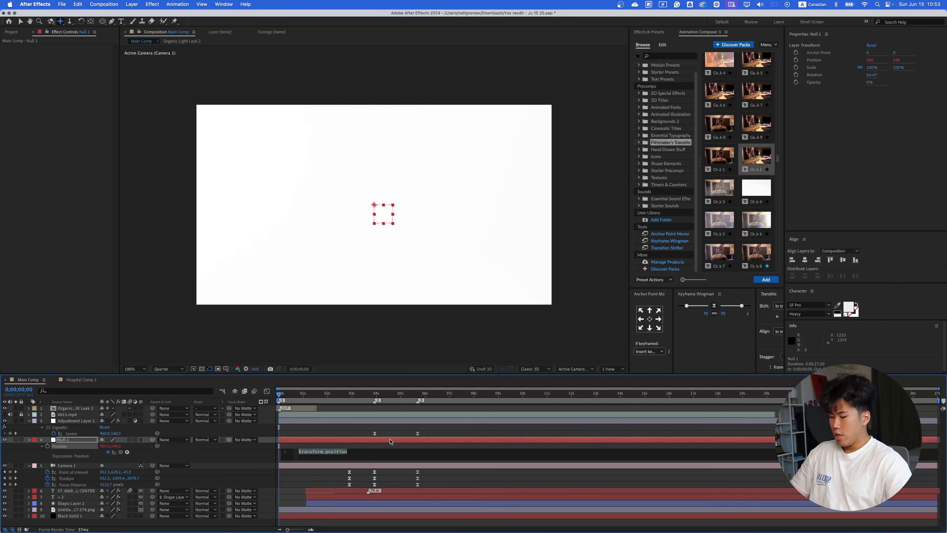
pyautogui.click(54, 452)
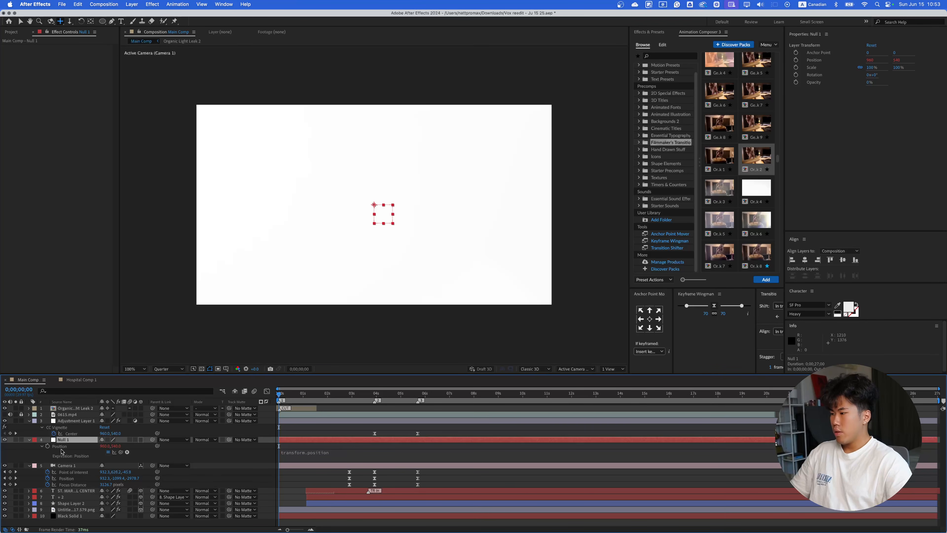
pyautogui.keyDown('alt'); pyautogui.click(48, 446); pyautogui.keyUp('alt')
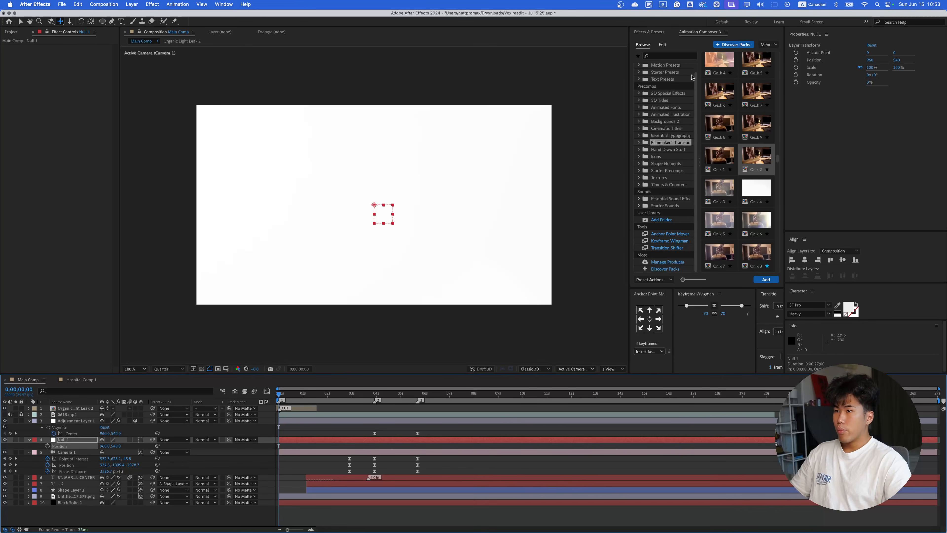
# - Apply the favourited Cosine Position preset to Null 1 and set its intensity to 10
pyautogui.click(638, 56)
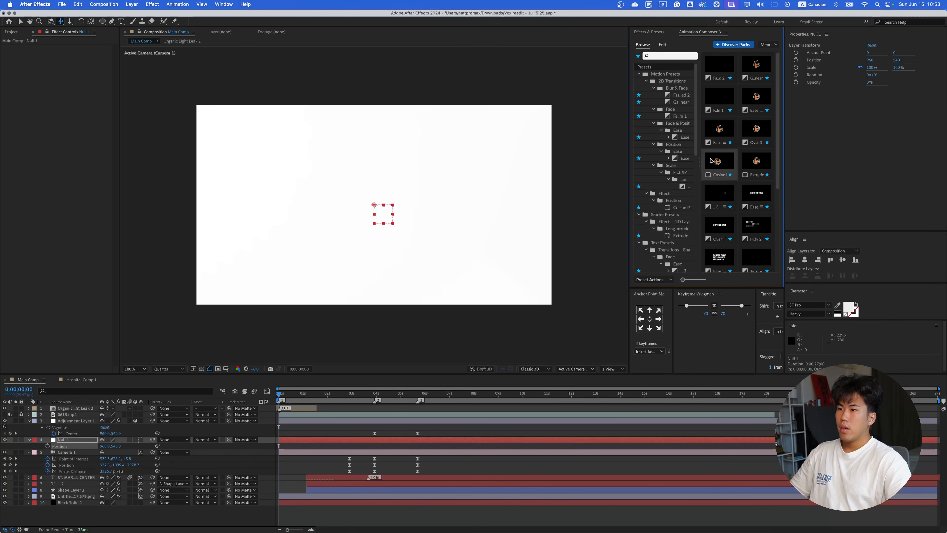
pyautogui.click(719, 160)
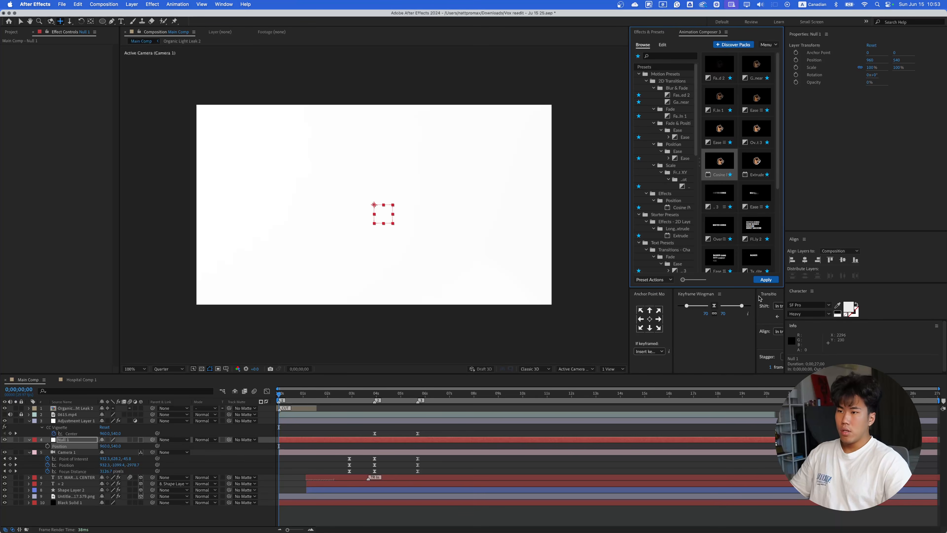
pyautogui.click(765, 280)
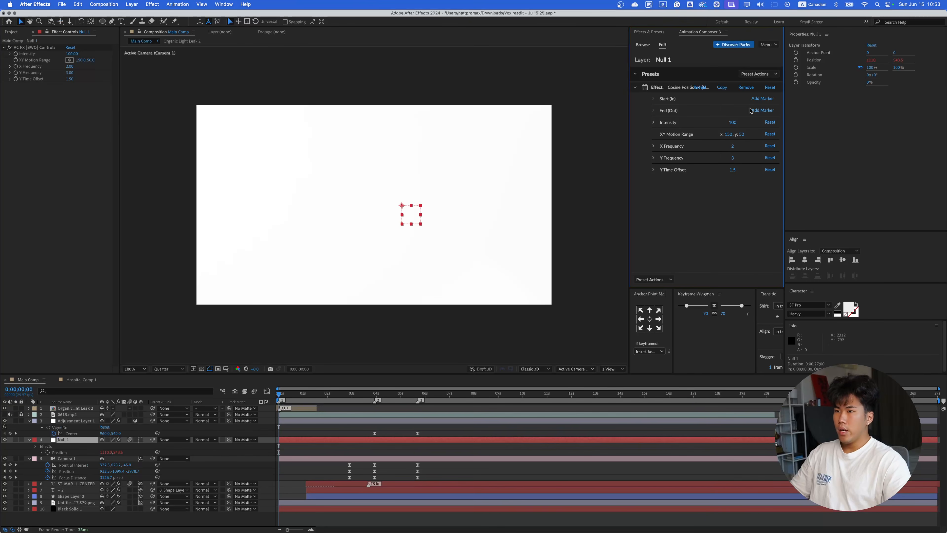
pyautogui.click(733, 122)
pyautogui.write('10')
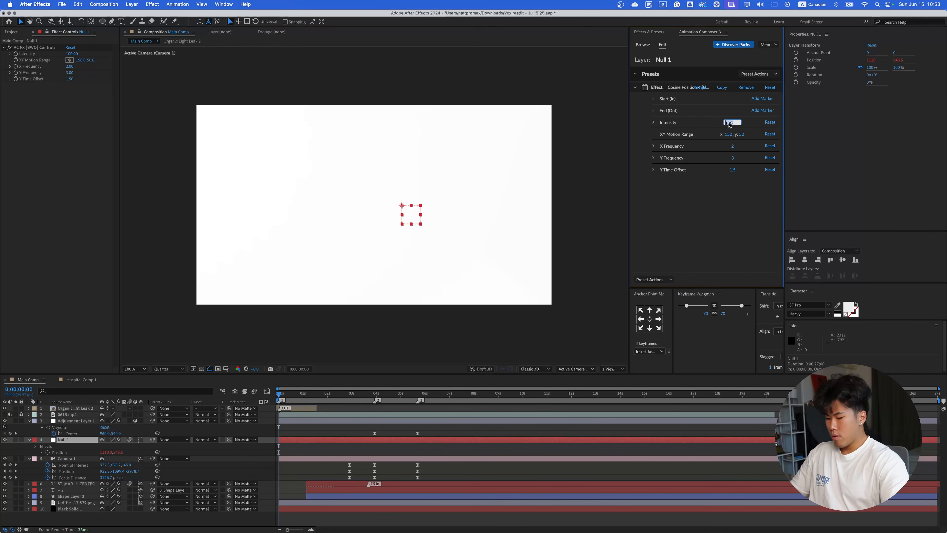
pyautogui.press('Return')
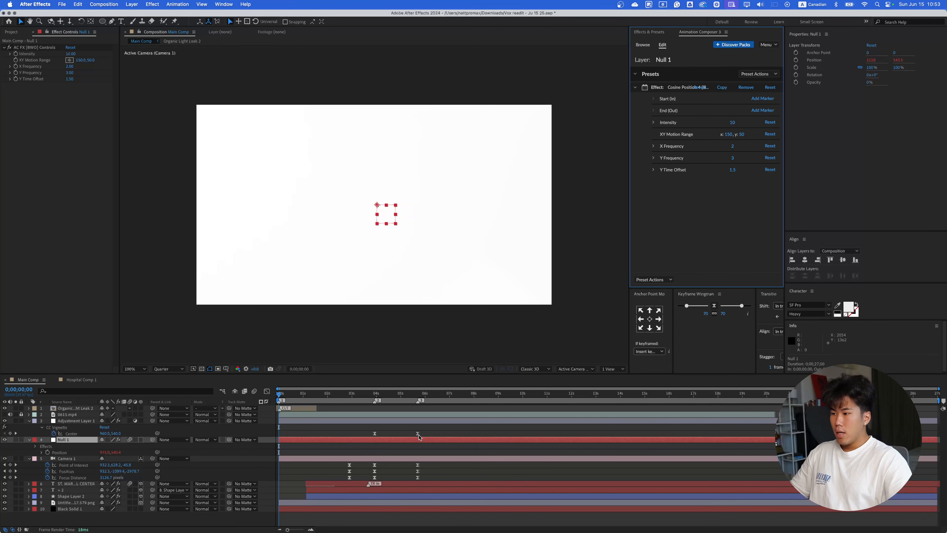
# - Parent Camera 1 to Null 1 and preview the resulting camera drift
pyautogui.click(71, 459)
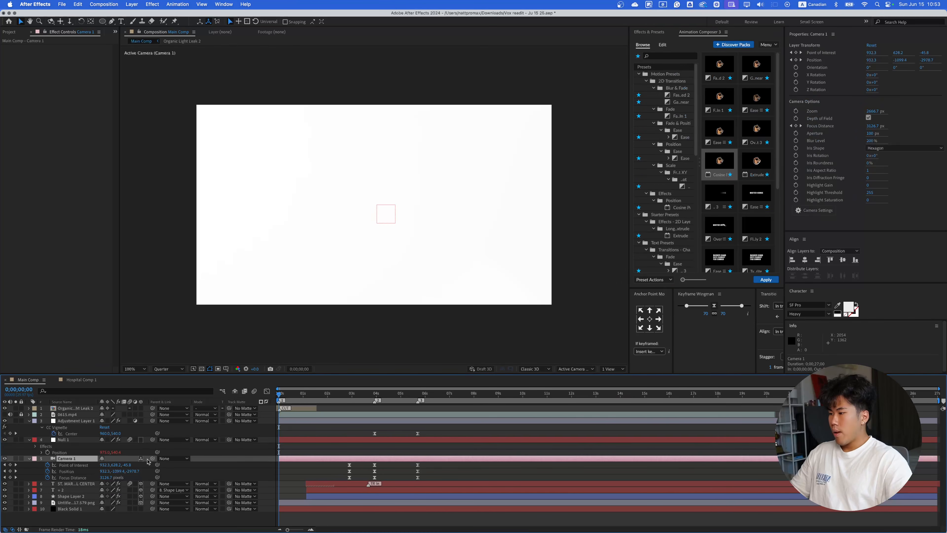
pyautogui.moveTo(153, 458); pyautogui.dragTo(75, 444)
pyautogui.click(74, 440)
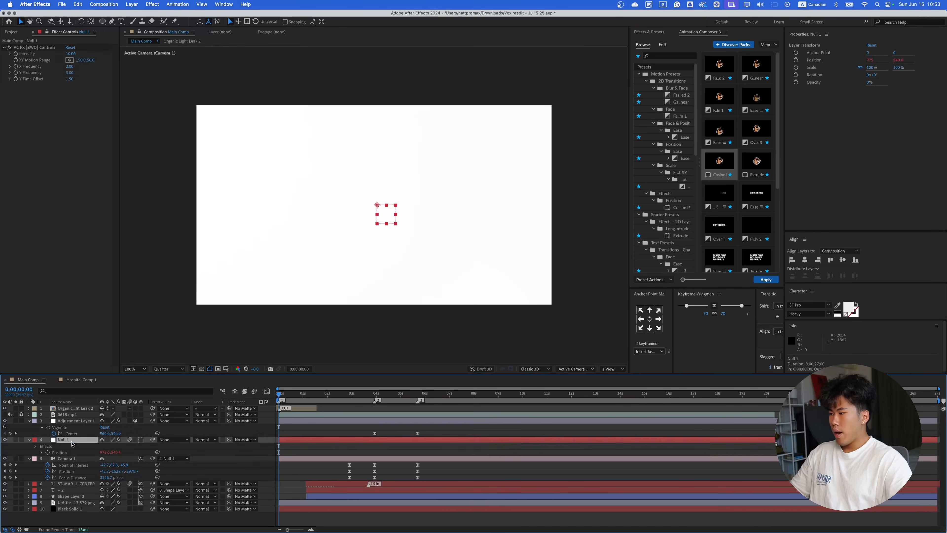
pyautogui.press('space')
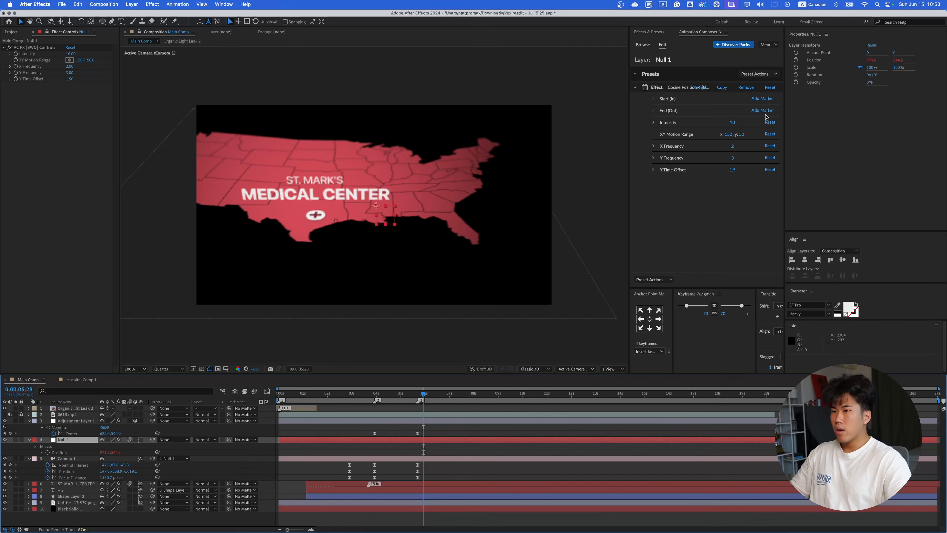
# - Try an intensity of 5 for Null 1's Cosine Position effect and preview the comp from the start
pyautogui.click(732, 123)
pyautogui.write('5')
pyautogui.press('Return')
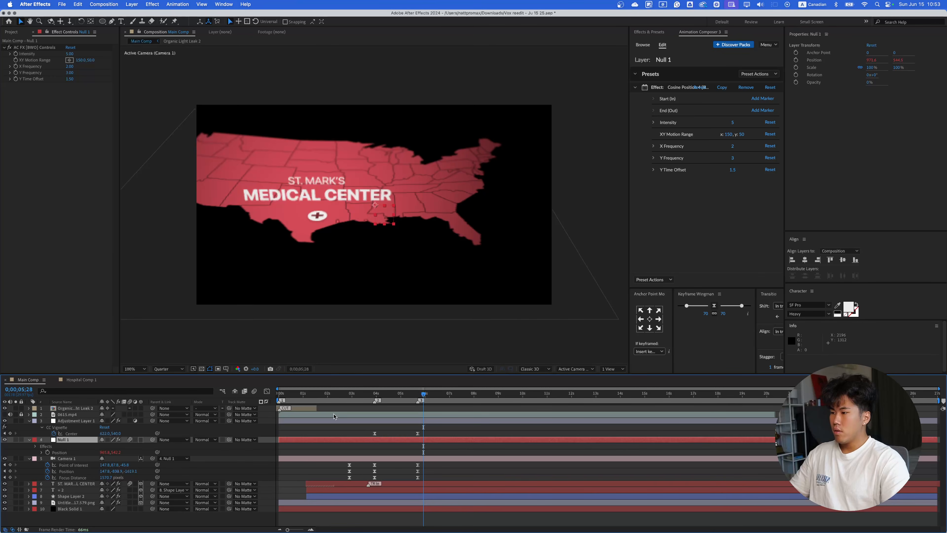
pyautogui.press('Home')
pyautogui.press('space')
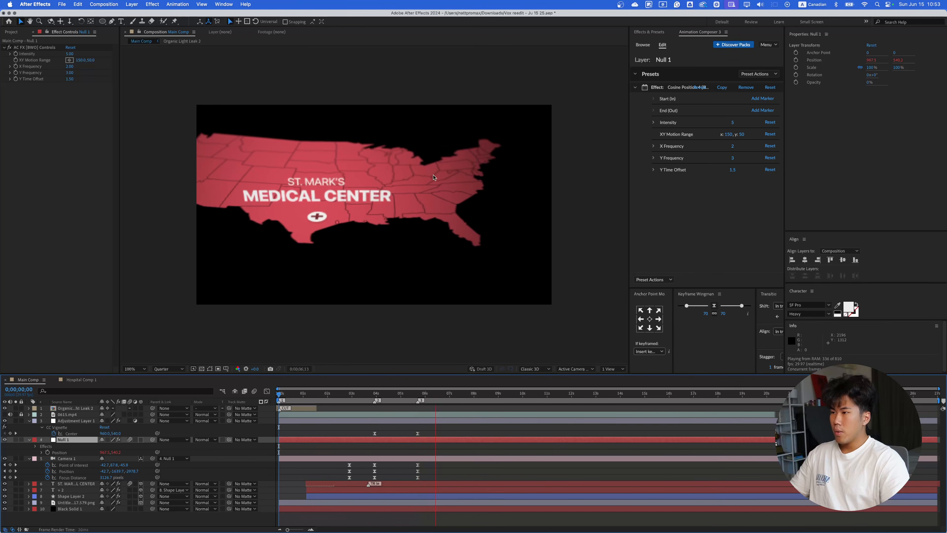
pyautogui.press('space')
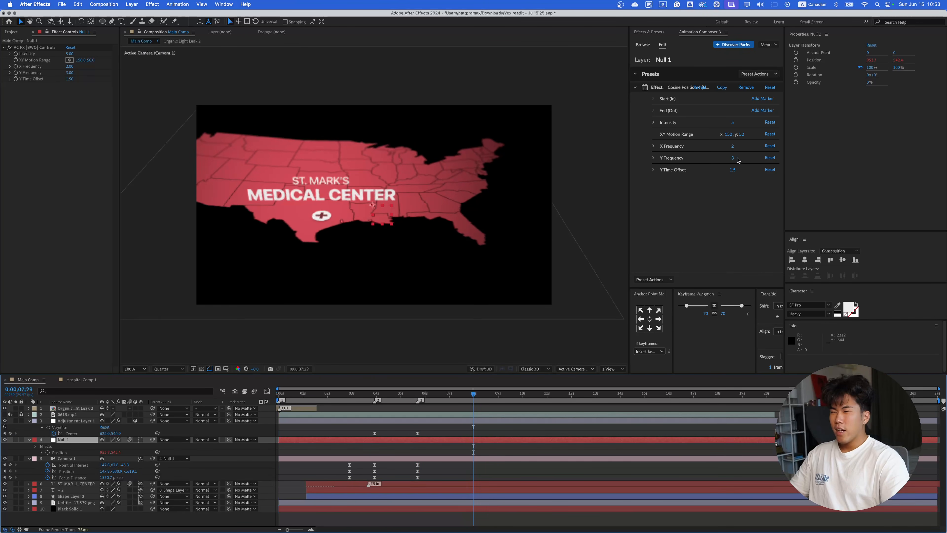
# - Set the intensity of Null 1's Cosine Position effect to 3 and preview the comp from the start
pyautogui.click(733, 123)
pyautogui.write('3')
pyautogui.press('Return')
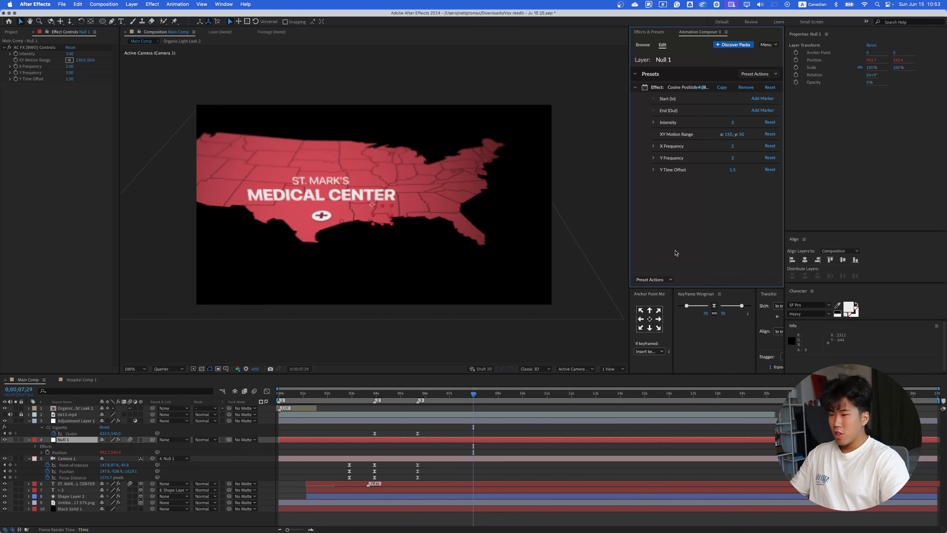
pyautogui.click(213, 399)
pyautogui.press('Home')
pyautogui.press('space')
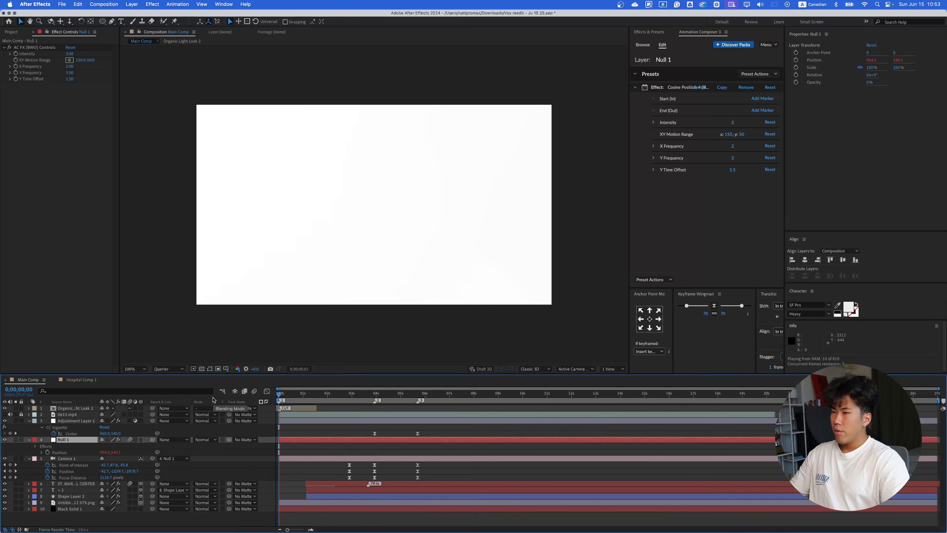
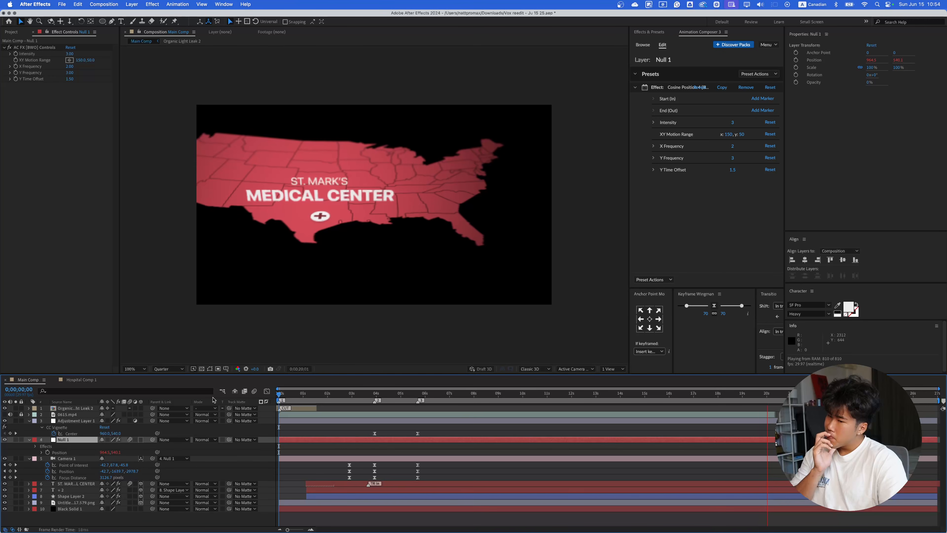
pyautogui.press('space')
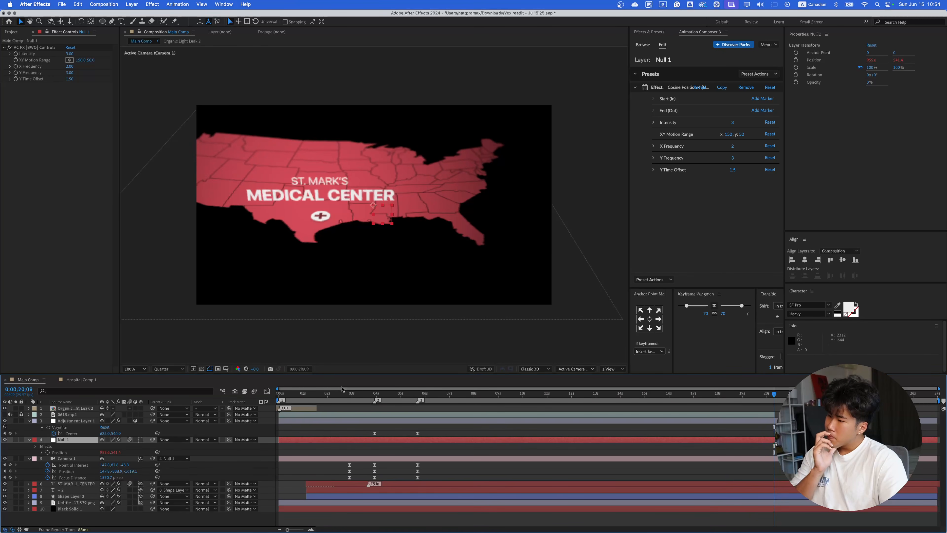
# - Show the 0615.mp4 reference layer over the map and play it to examine its timeline graphic and camera motion
pyautogui.click(399, 394)
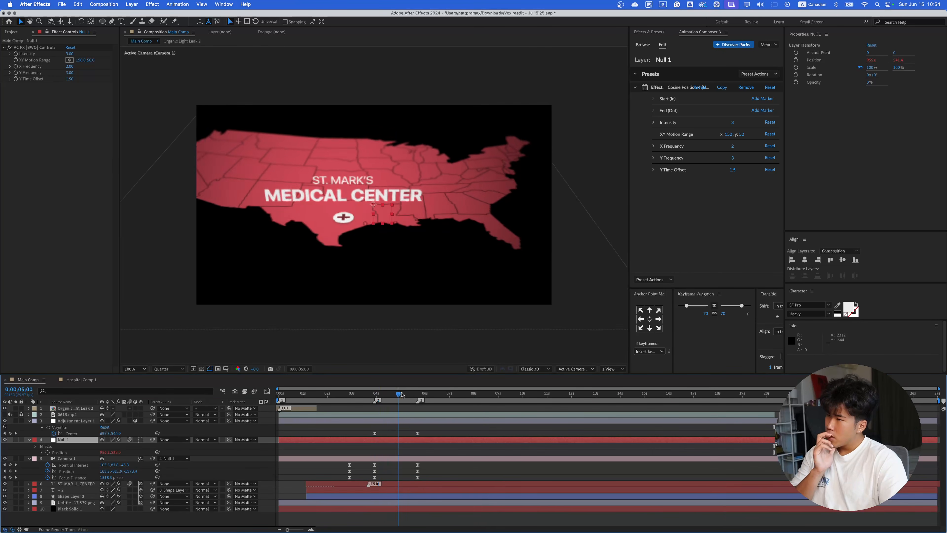
pyautogui.moveTo(402, 394); pyautogui.dragTo(414, 395)
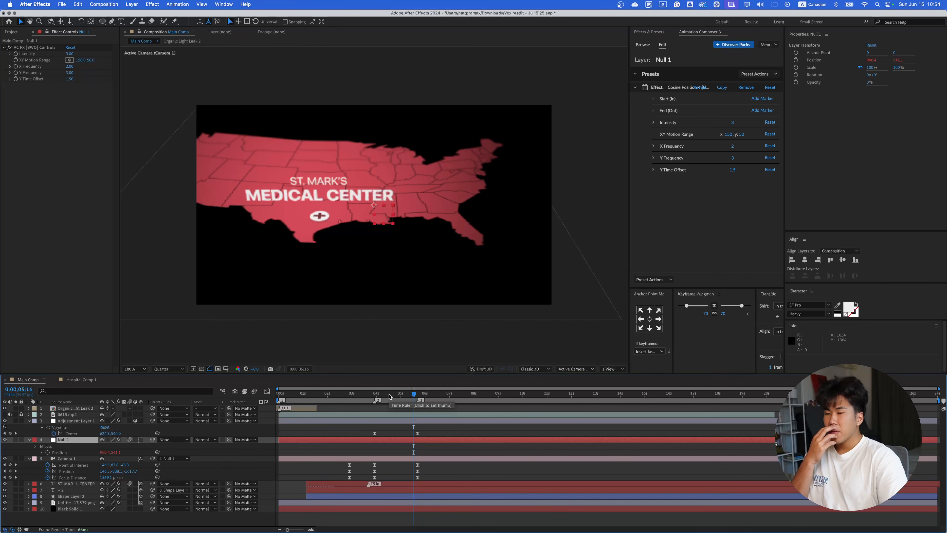
pyautogui.moveTo(389, 394); pyautogui.dragTo(375, 395)
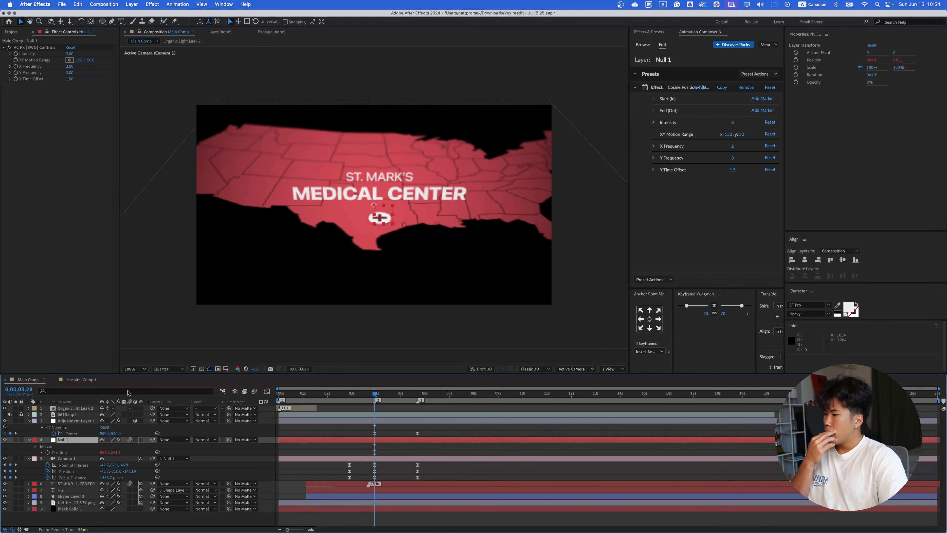
pyautogui.click(4, 417)
pyautogui.click(5, 414)
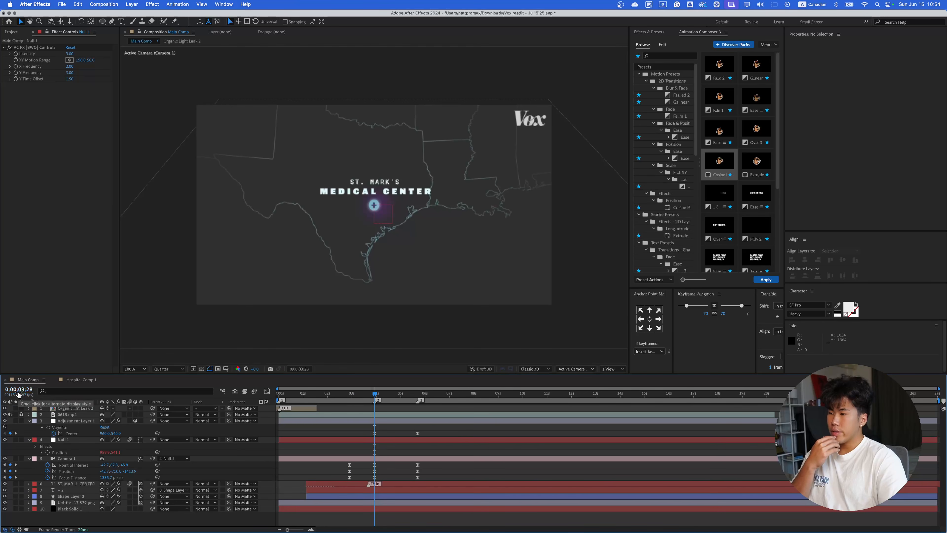
pyautogui.press('space')
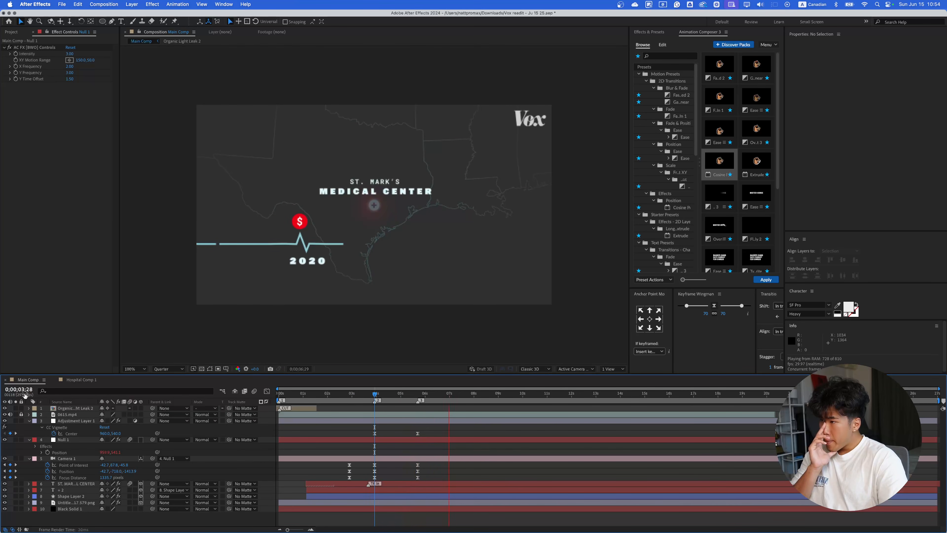
pyautogui.press('space')
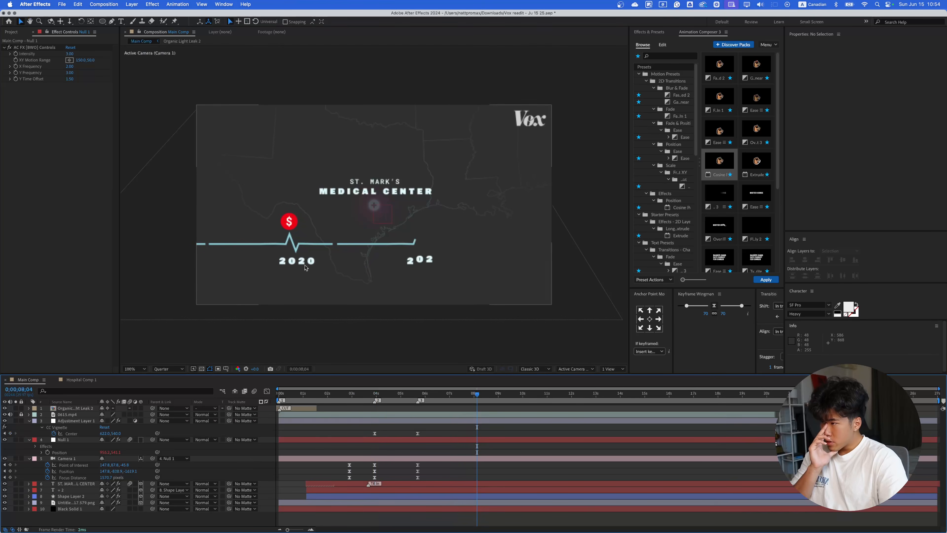
pyautogui.press('space')
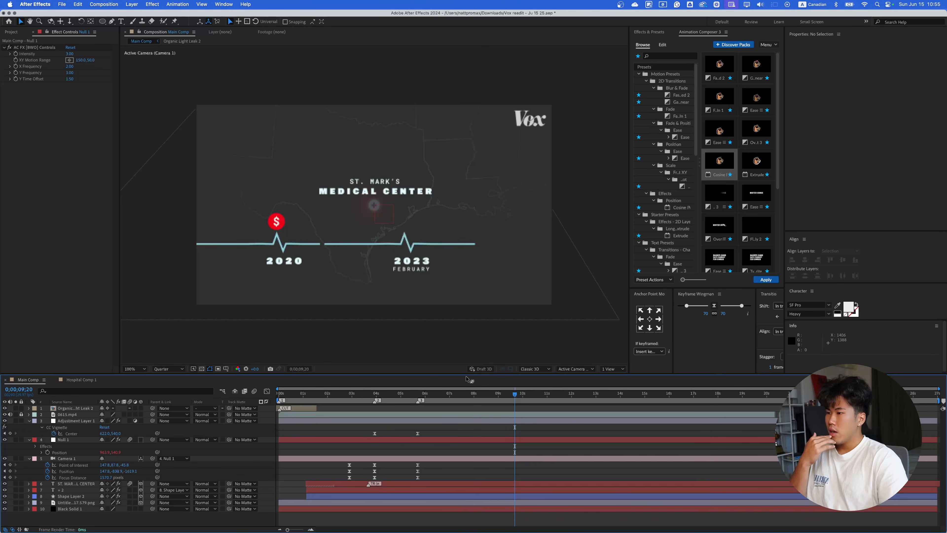
pyautogui.press('space')
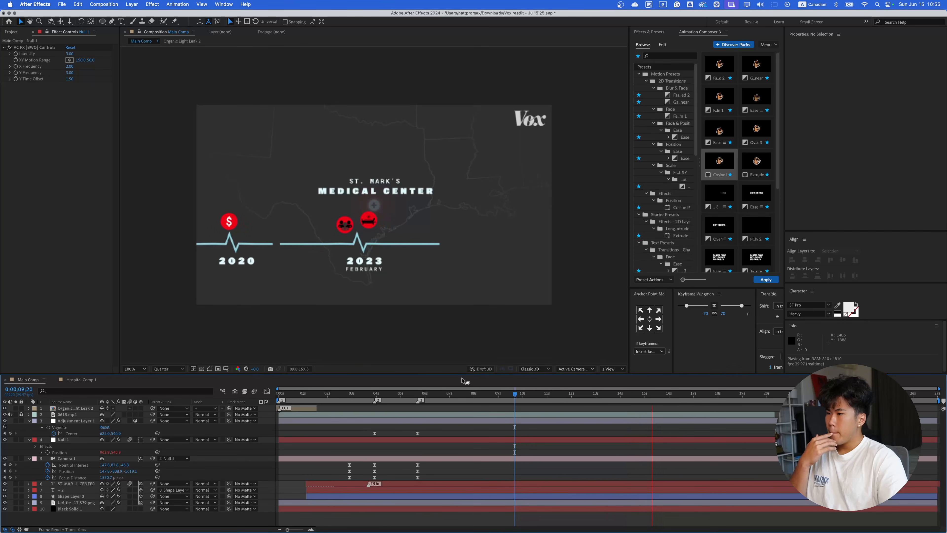
pyautogui.press('space')
# - Hide the 0615.mp4 reference layer and play back the map animation from about 2 seconds to compare its camera motion
pyautogui.click(403, 395)
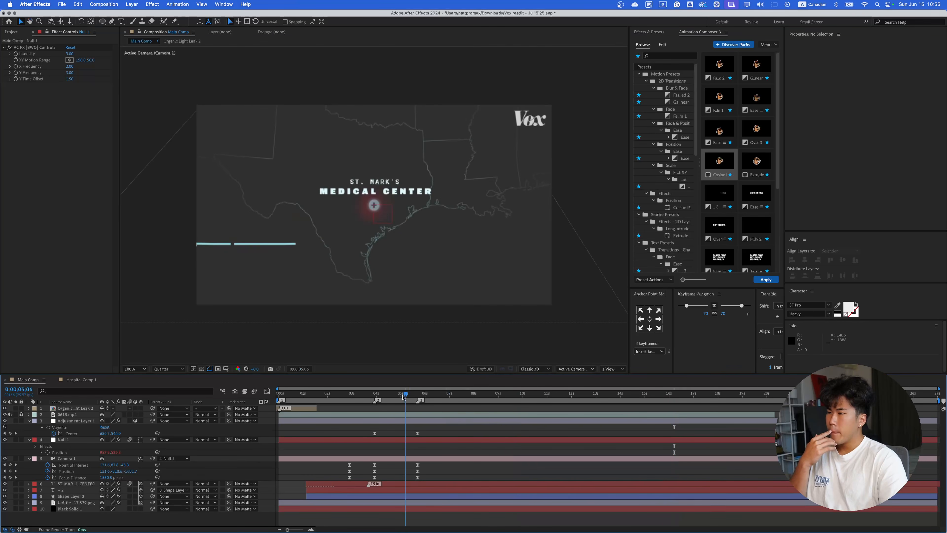
pyautogui.moveTo(404, 396); pyautogui.dragTo(333, 398)
pyautogui.click(4, 414)
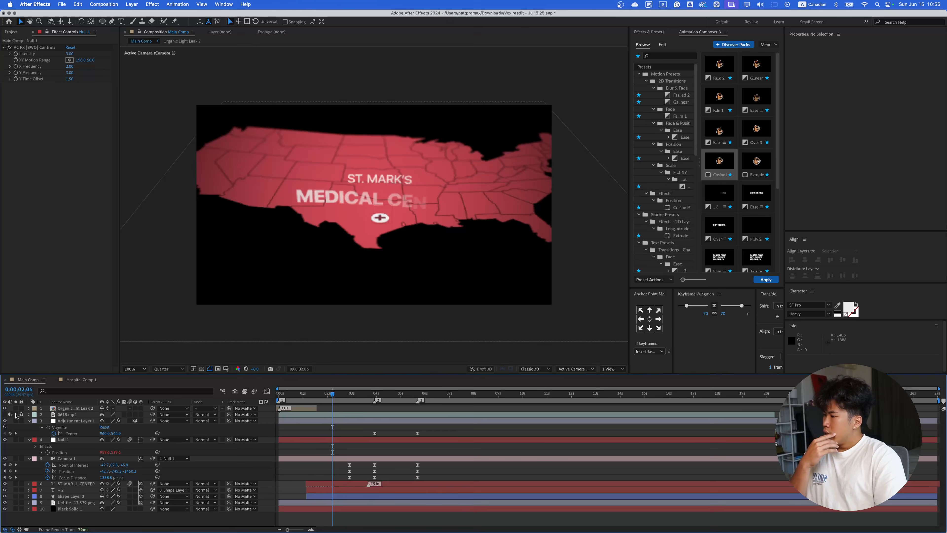
pyautogui.press('space')
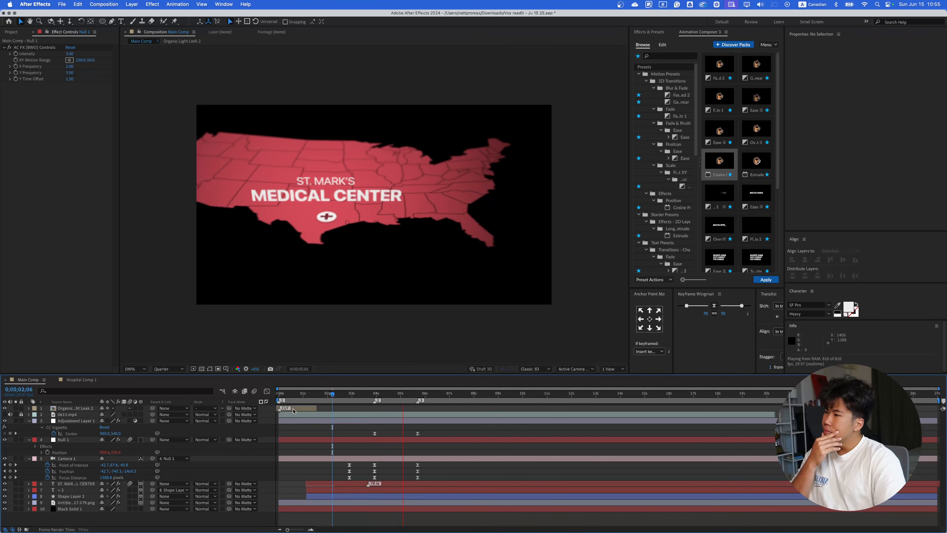
pyautogui.press('space')
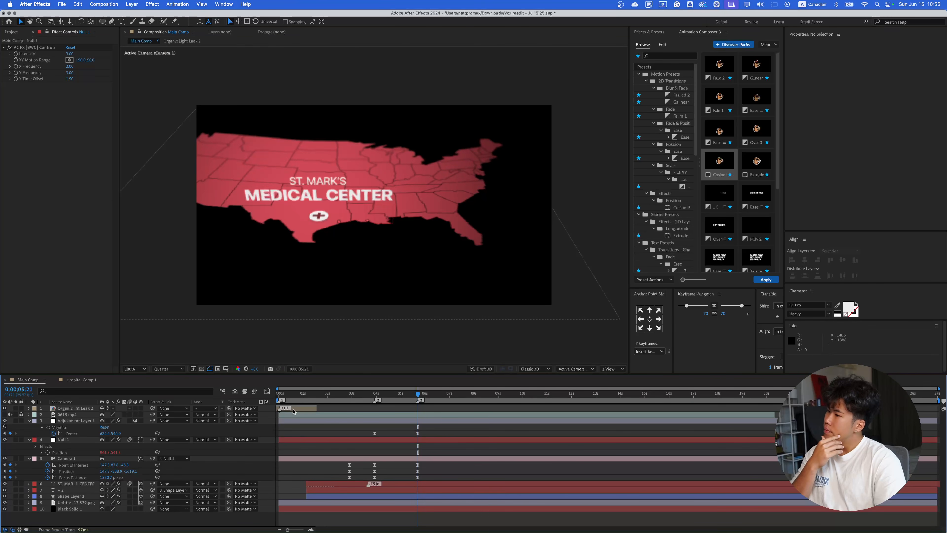
pyautogui.press('space')
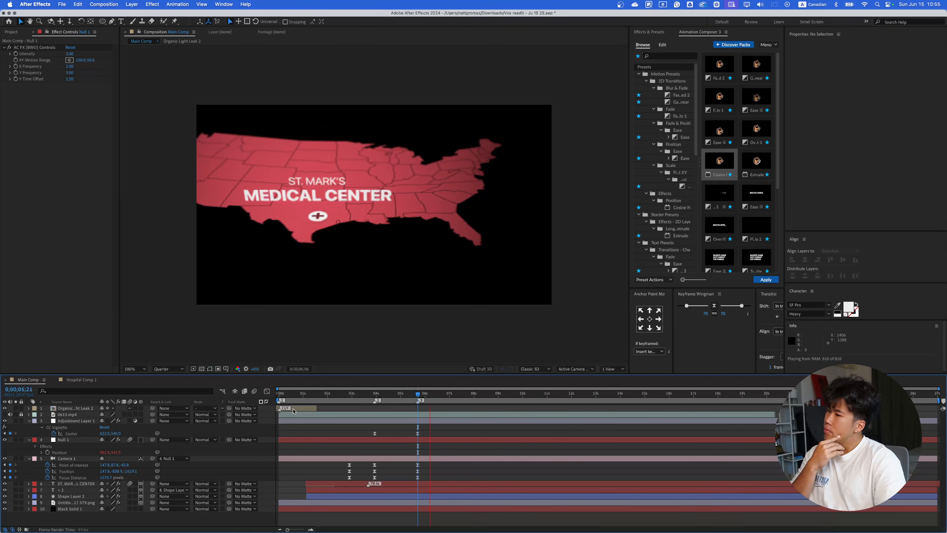
pyautogui.click(418, 400)
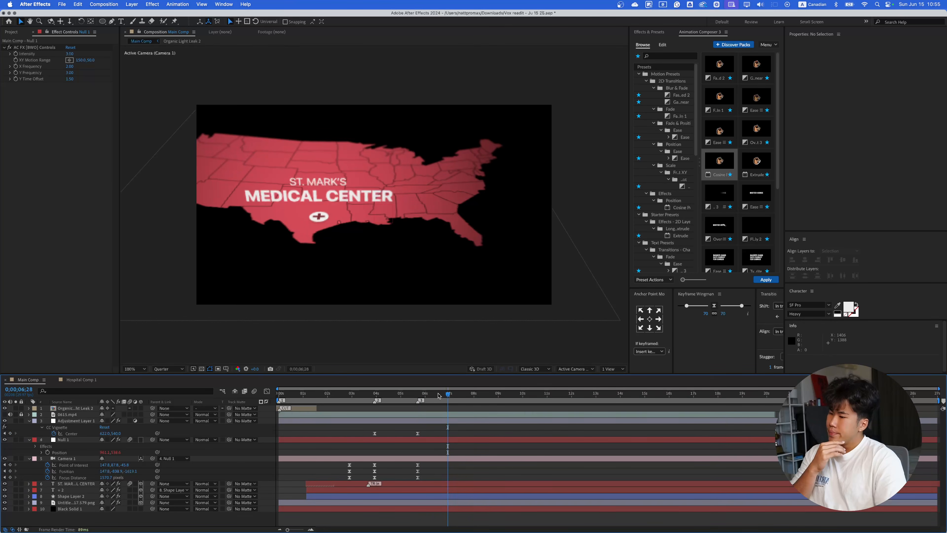
# - Add a white 2020 text layer over the map's northeast, with the playhead at 0;00;05;21
pyautogui.moveTo(418, 400); pyautogui.dragTo(419, 401)
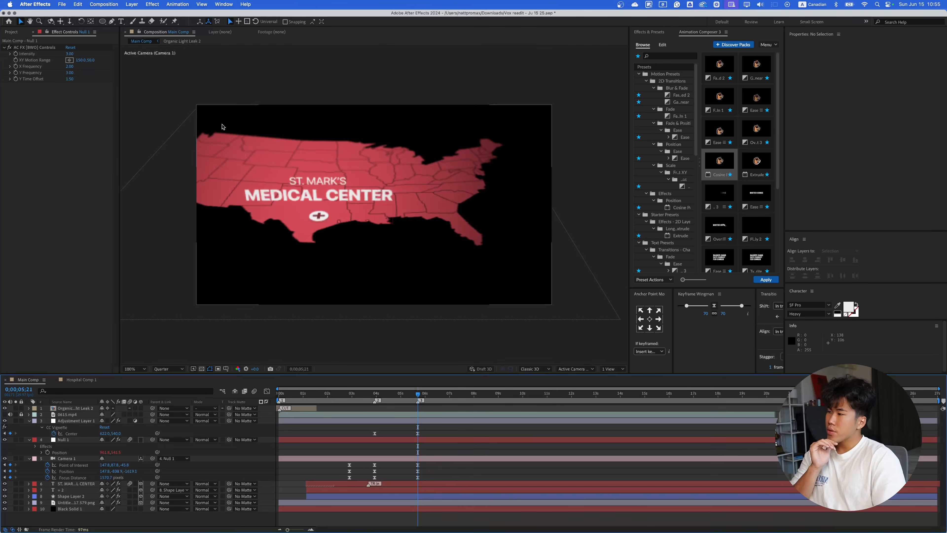
pyautogui.press('super+t')
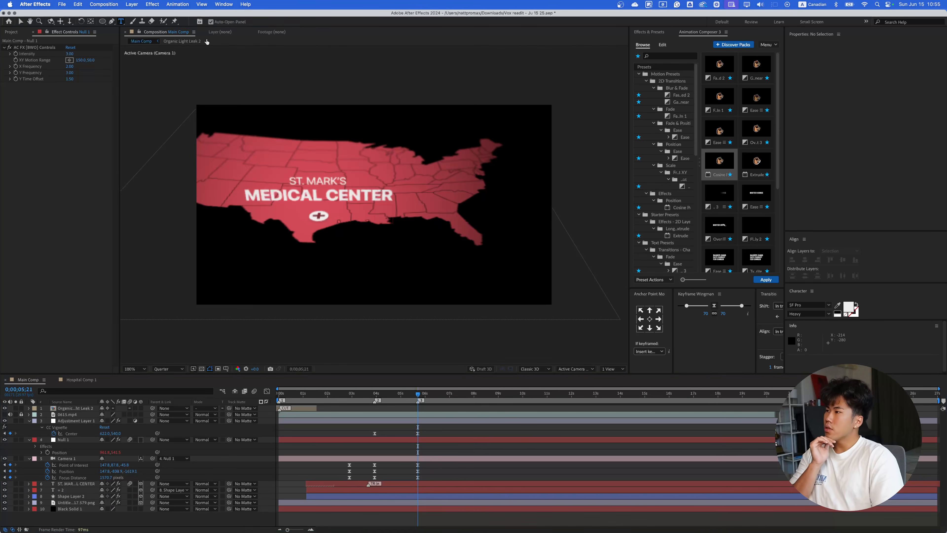
pyautogui.click(459, 167)
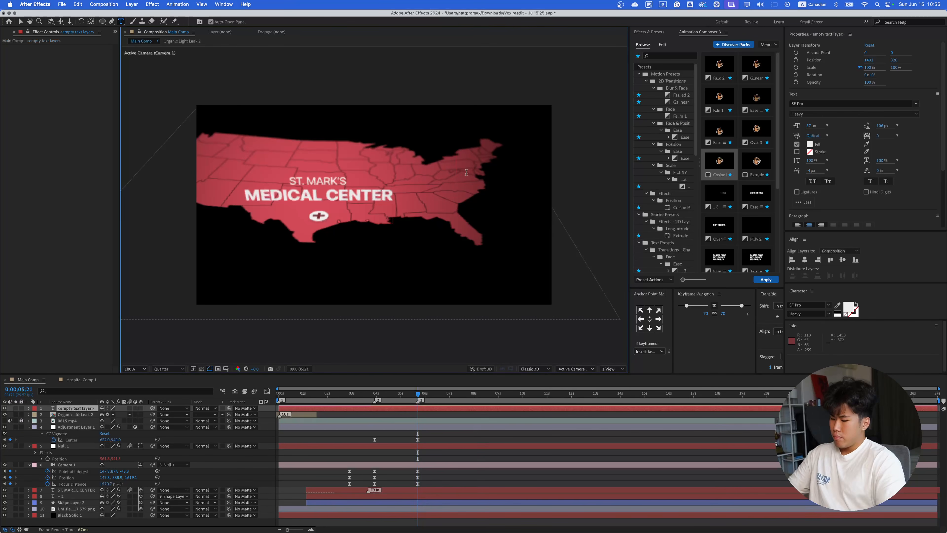
pyautogui.write('2023')
pyautogui.press('BackSpace')
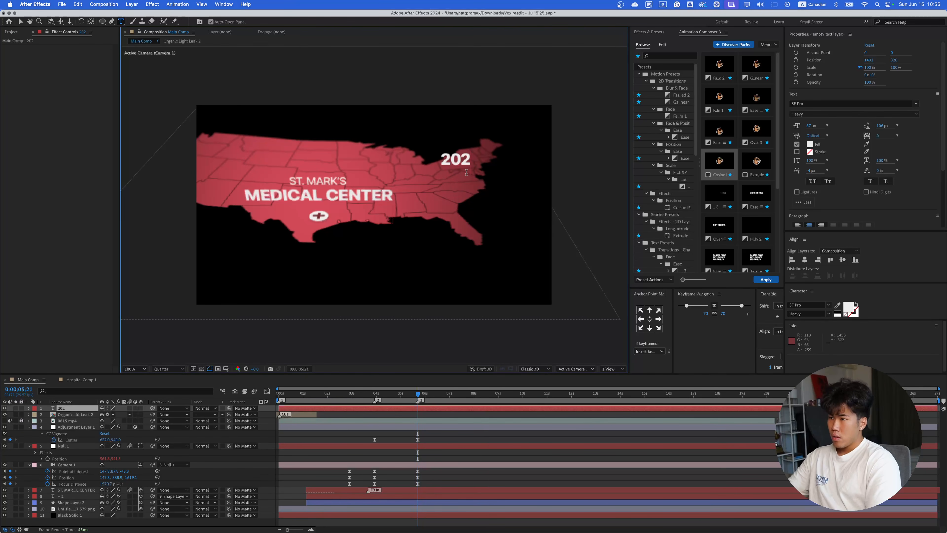
pyautogui.write('0')
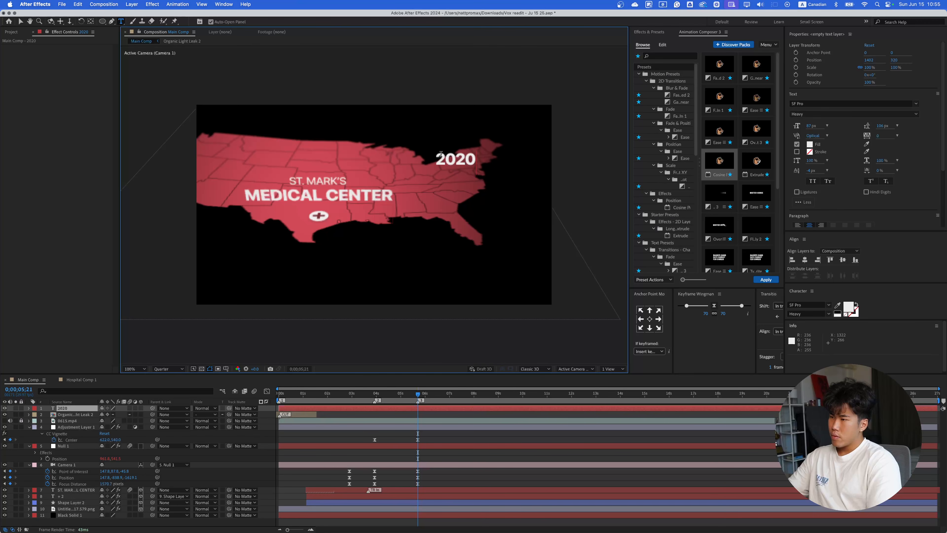
# - Place the 2020 layer directly below Camera 1 and Organic Light Leak 2 directly above Null 1, and preview the comp from the start
pyautogui.click(82, 413)
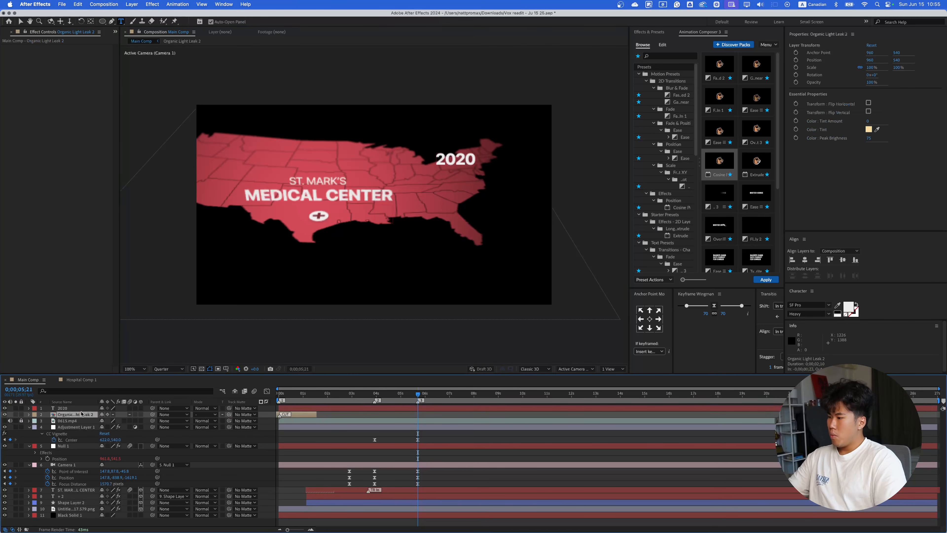
pyautogui.moveTo(80, 409); pyautogui.dragTo(82, 477)
pyautogui.moveTo(70, 409); pyautogui.dragTo(74, 478)
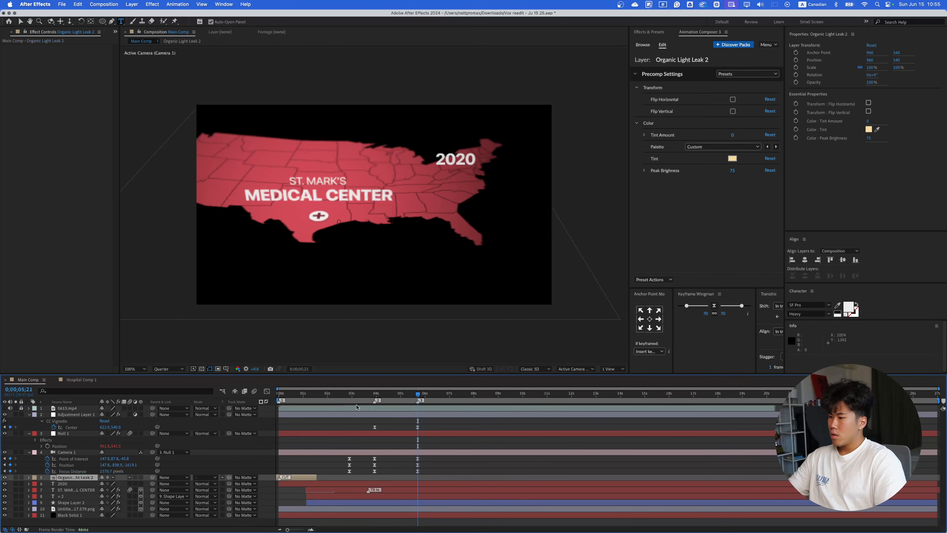
pyautogui.press('Home')
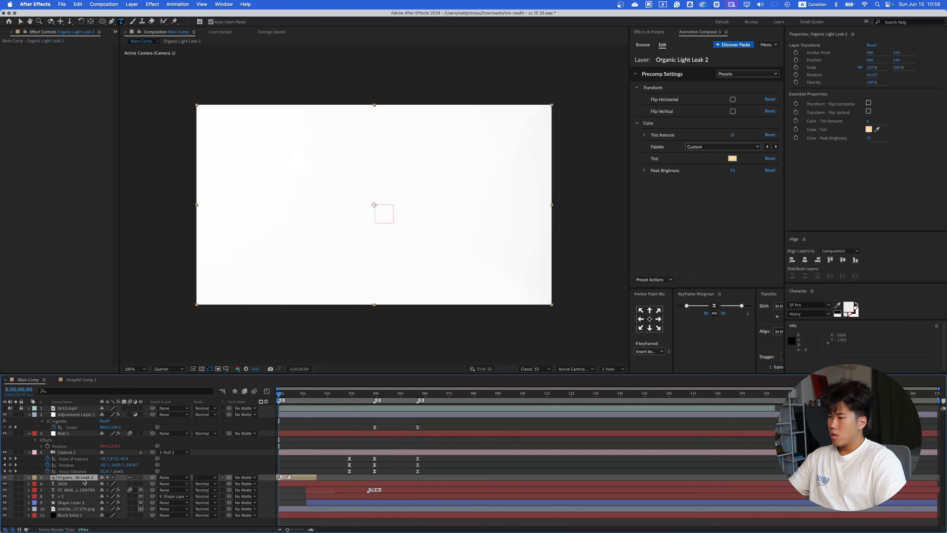
pyautogui.moveTo(84, 481); pyautogui.dragTo(97, 425)
pyautogui.press('space')
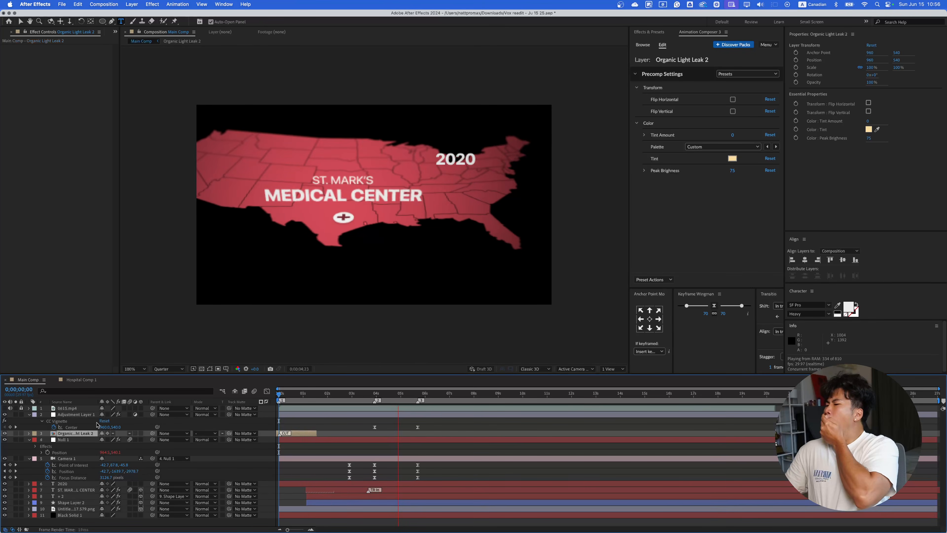
pyautogui.press('space')
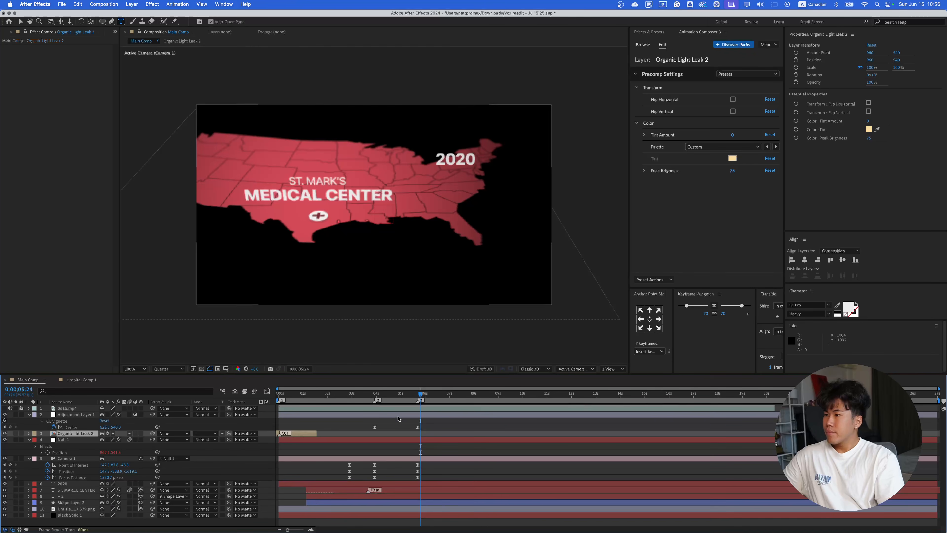
# - Make the 2020 text a 3D layer, with the playhead at 0;00;05;20
pyautogui.moveTo(421, 394)
pyautogui.mouseDown()
pyautogui.moveTo(376, 403)
pyautogui.moveTo(417, 405)
pyautogui.mouseUp()
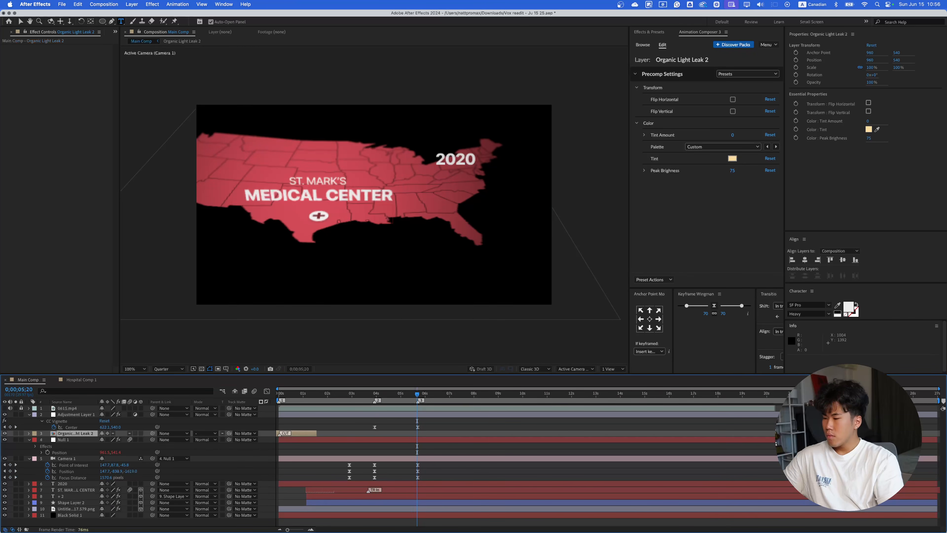
pyautogui.click(67, 484)
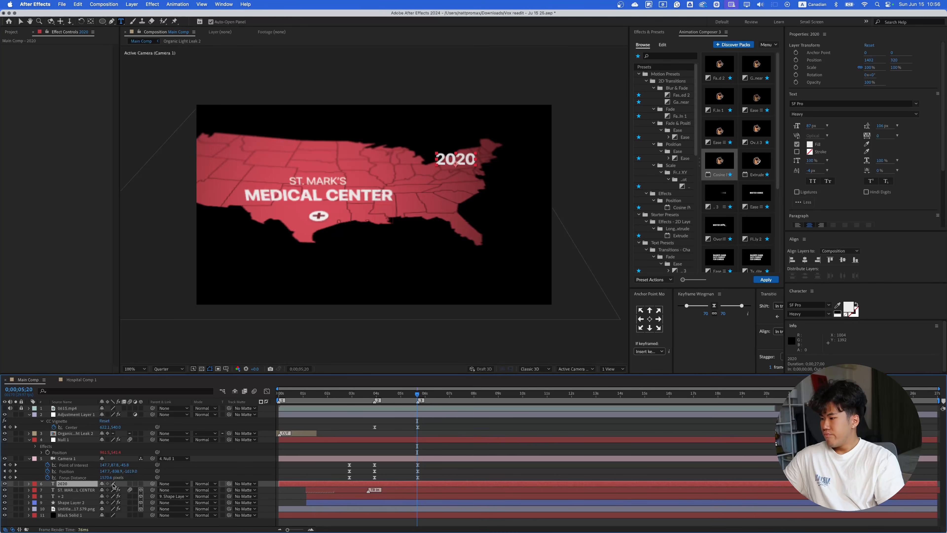
pyautogui.click(141, 484)
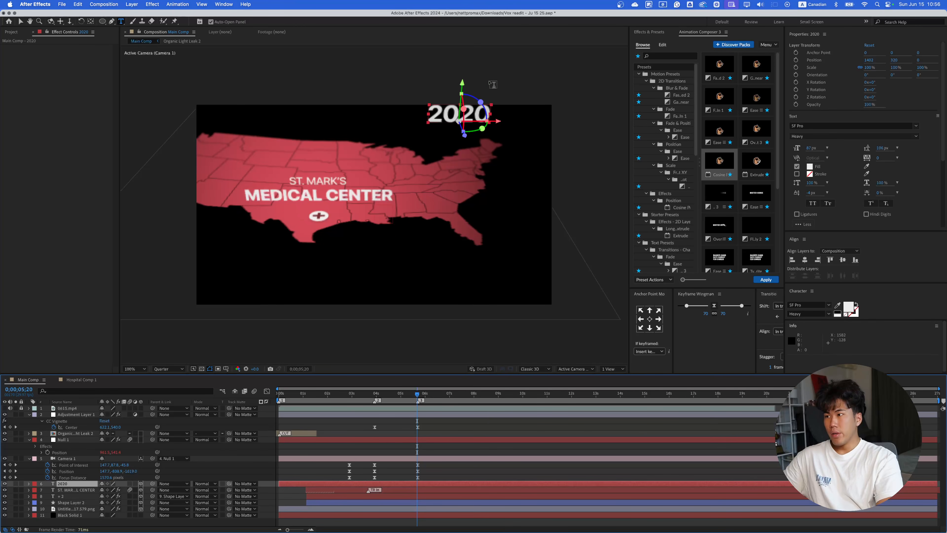
# - Try moving the 2020 text down and across to the map's northern centre, and undo the moves
pyautogui.press('v')
pyautogui.moveTo(468, 85); pyautogui.dragTo(465, 111)
pyautogui.moveTo(502, 150); pyautogui.dragTo(425, 148)
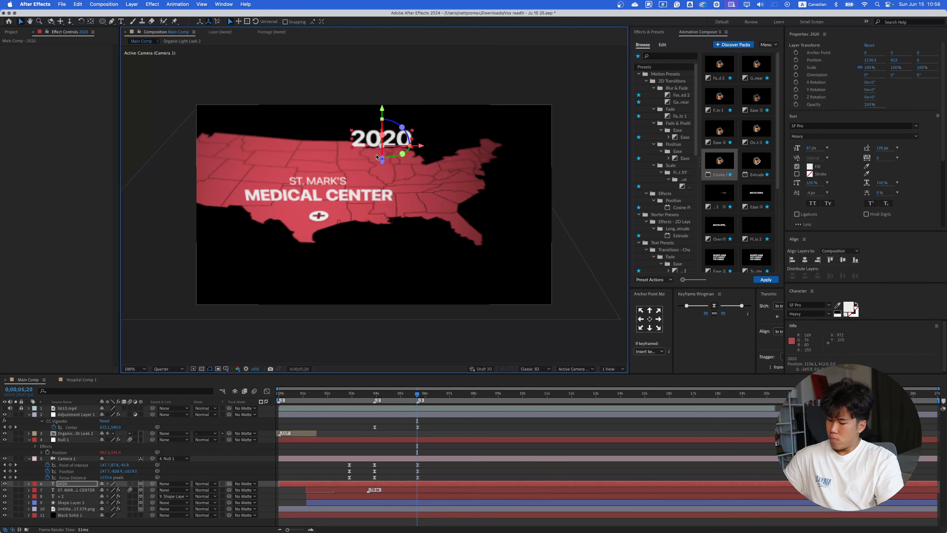
pyautogui.press('super+z')
pyautogui.press('super+z')
pyautogui.press('super+z')
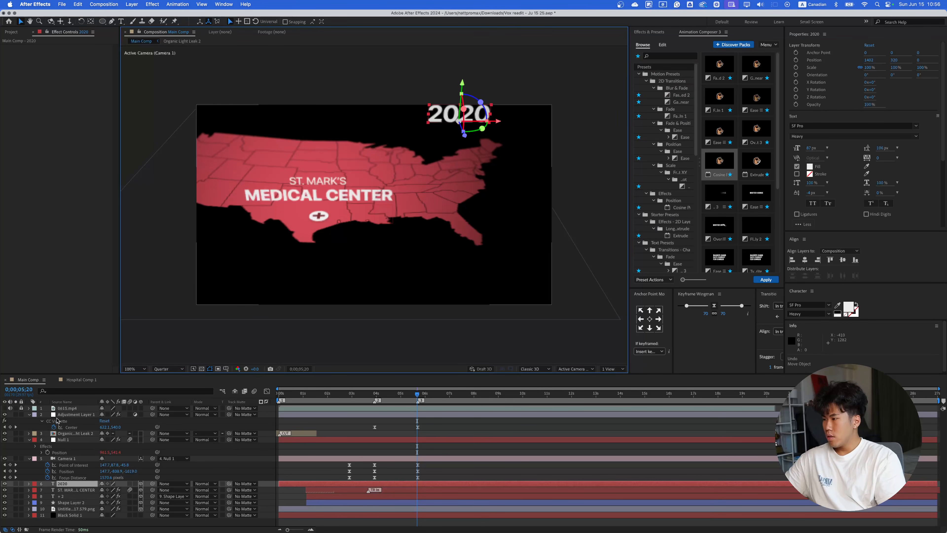
# - Show the 0615.mp4 reference layer, play it from 0;00;05;20 to examine where its 2020 label sits, and hide it again
pyautogui.click(5, 408)
pyautogui.press('space')
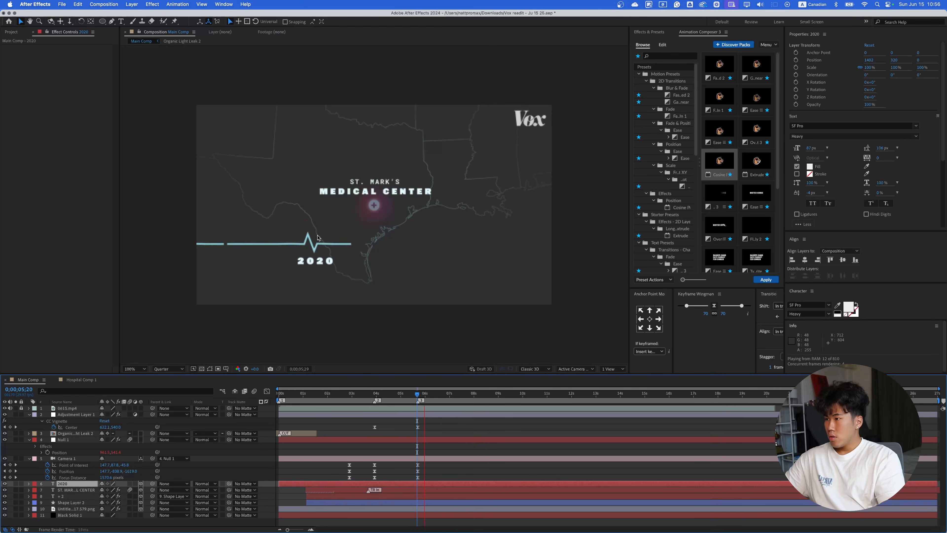
pyautogui.press('space')
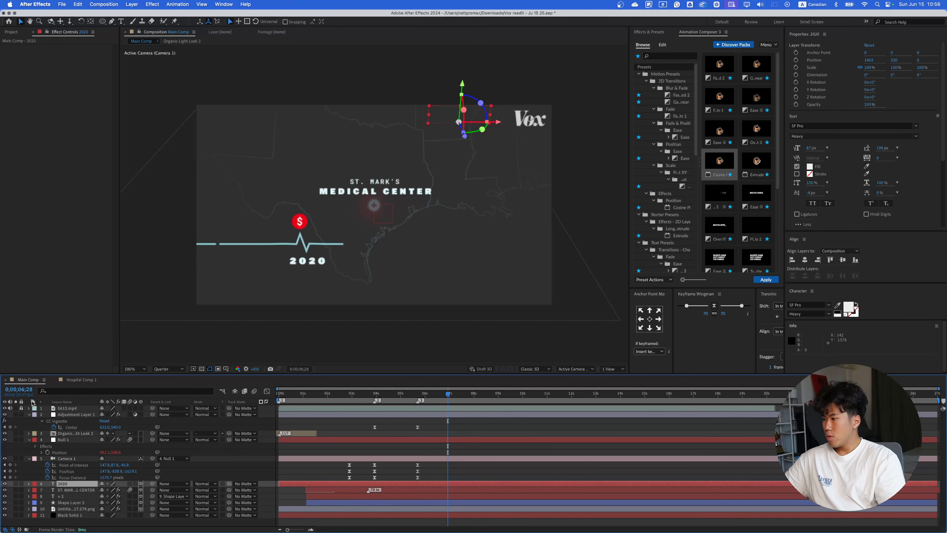
pyautogui.click(5, 408)
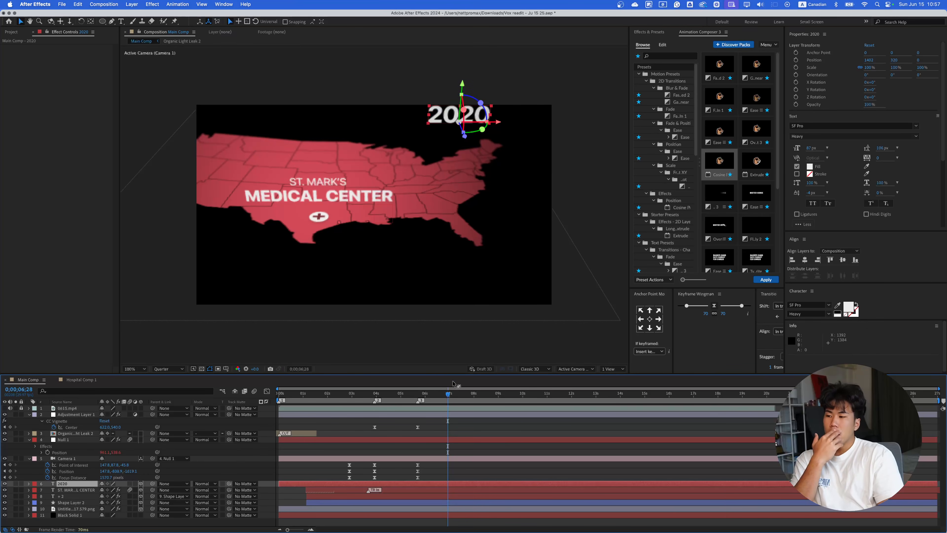
# - Set the comp viewer to 4 Views at 0;00;05;21 and fit the whole map in the Top view
pyautogui.moveTo(448, 395); pyautogui.dragTo(418, 395)
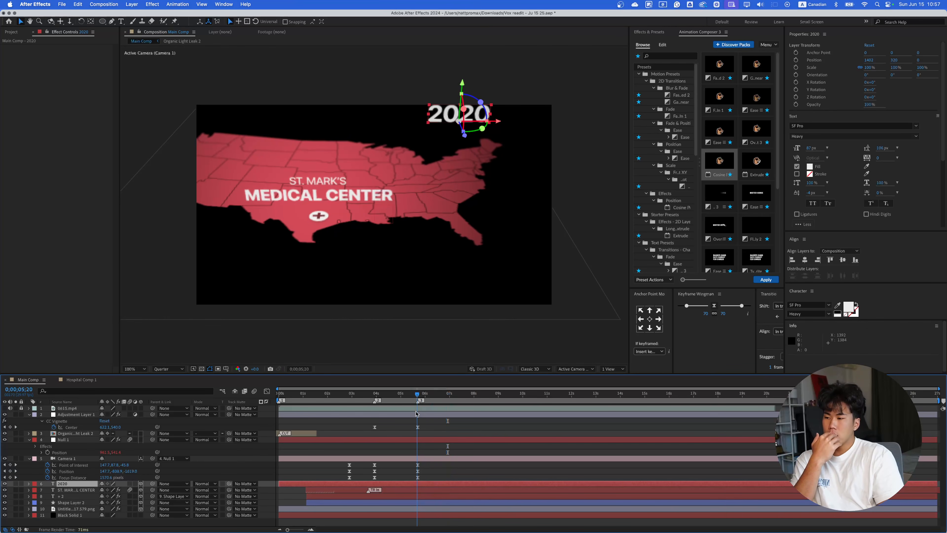
pyautogui.press('pageup')
pyautogui.press('pagedown')
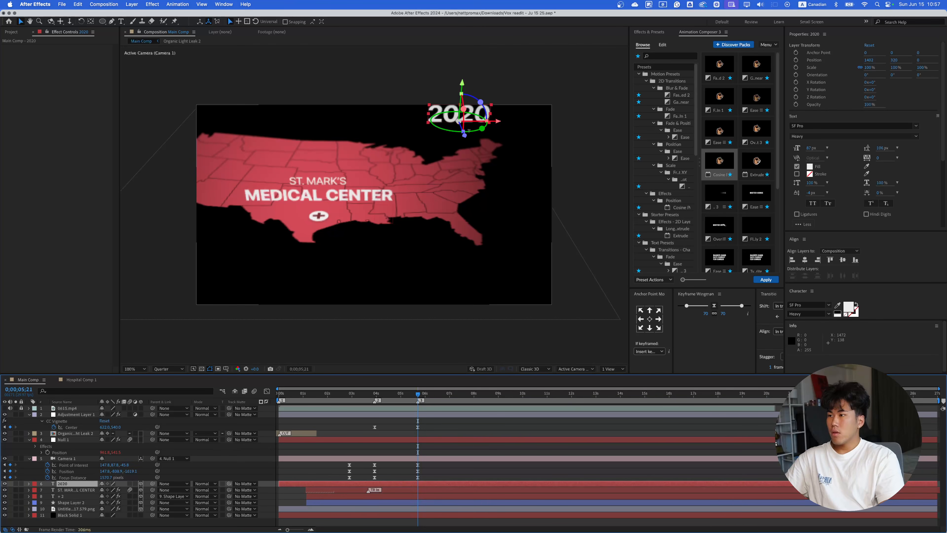
pyautogui.click(612, 369)
pyautogui.click(603, 391)
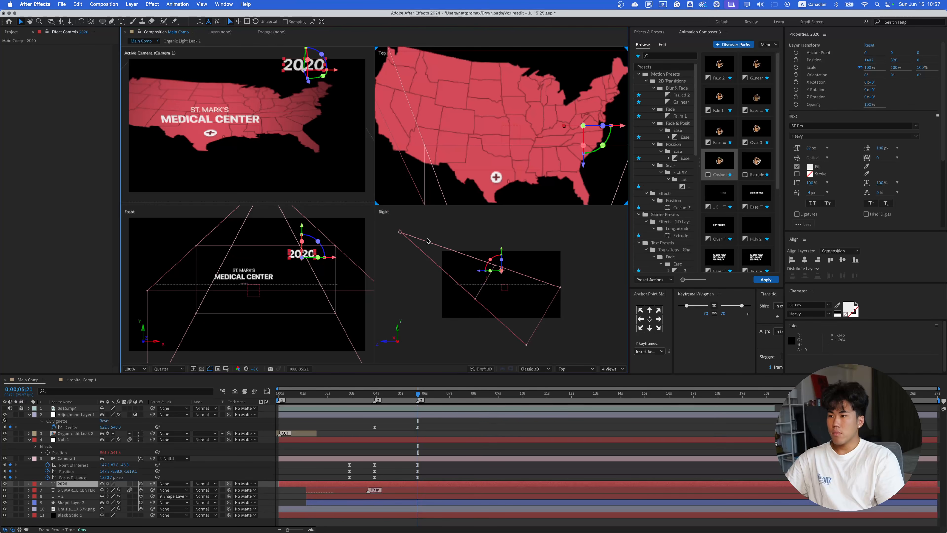
pyautogui.scroll(-1, 530, 179)
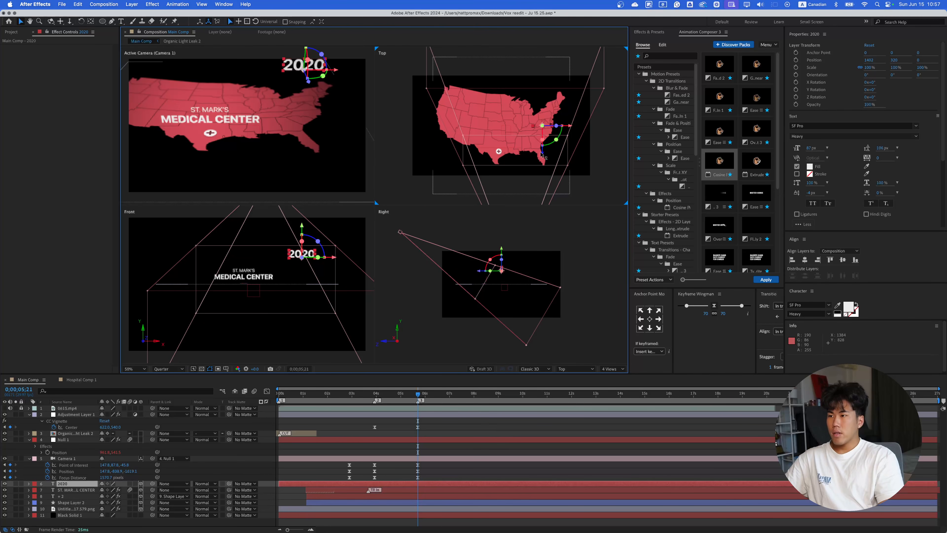
# - Move the 2020 text southwest of the map and in front of it, to a position of about 651, 416, -716
pyautogui.moveTo(543, 155); pyautogui.dragTo(478, 179)
pyautogui.moveTo(216, 228); pyautogui.dragTo(217, 239)
pyautogui.moveTo(246, 271); pyautogui.dragTo(241, 271)
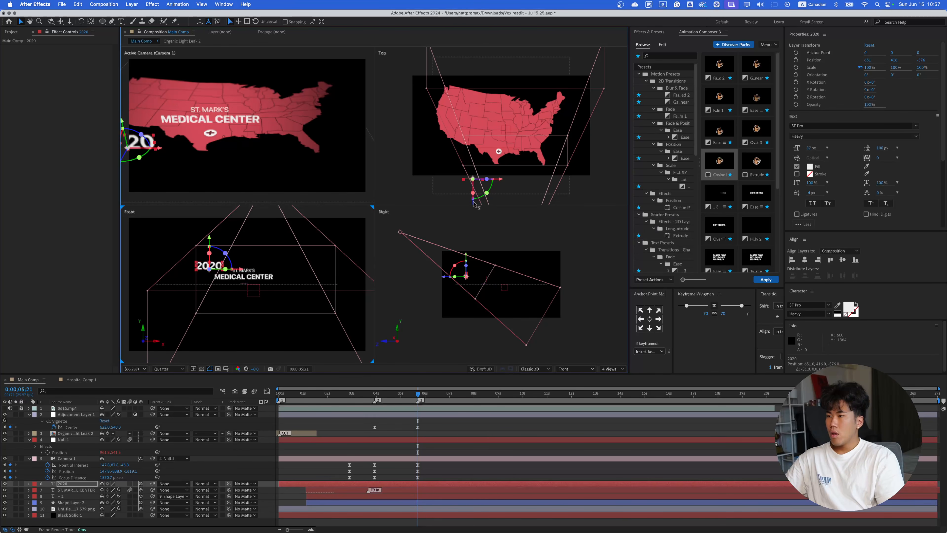
pyautogui.moveTo(475, 203); pyautogui.dragTo(476, 216)
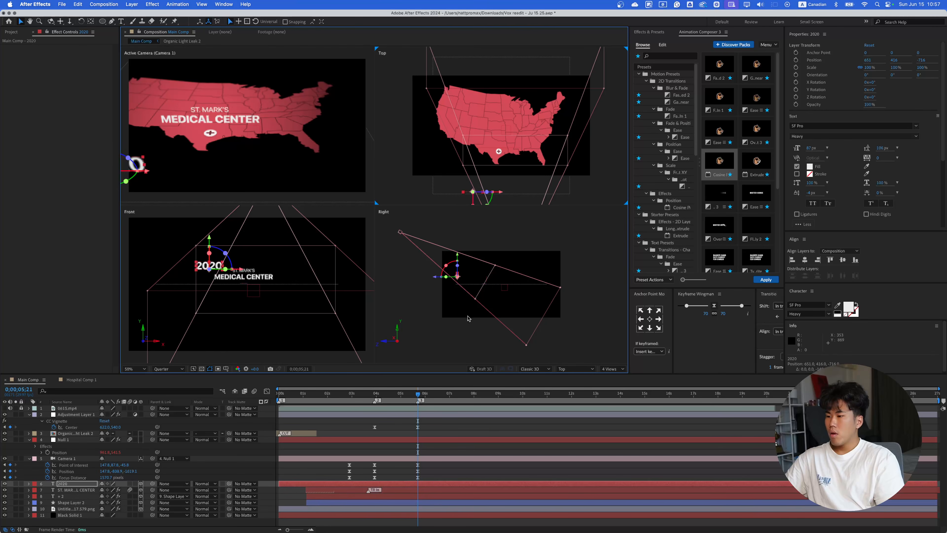
# - Dolly Camera 1 back at 0;00;05;21 to a position of about 147.8, -1255.9, -2327.3 so the map and 2020 text are in frame
pyautogui.click(65, 458)
pyautogui.scroll(-2, 246, 163)
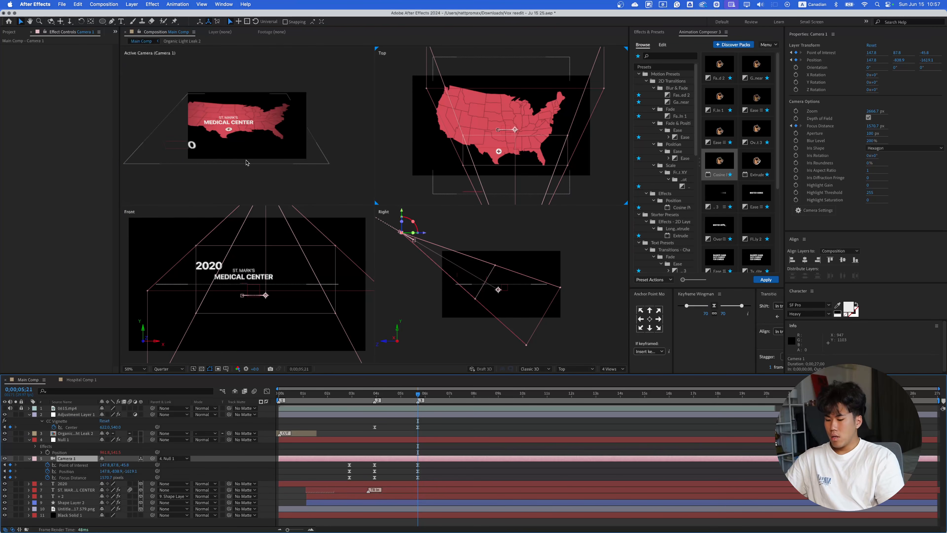
pyautogui.press('h')
pyautogui.moveTo(246, 163); pyautogui.dragTo(275, 127)
pyautogui.press('c')
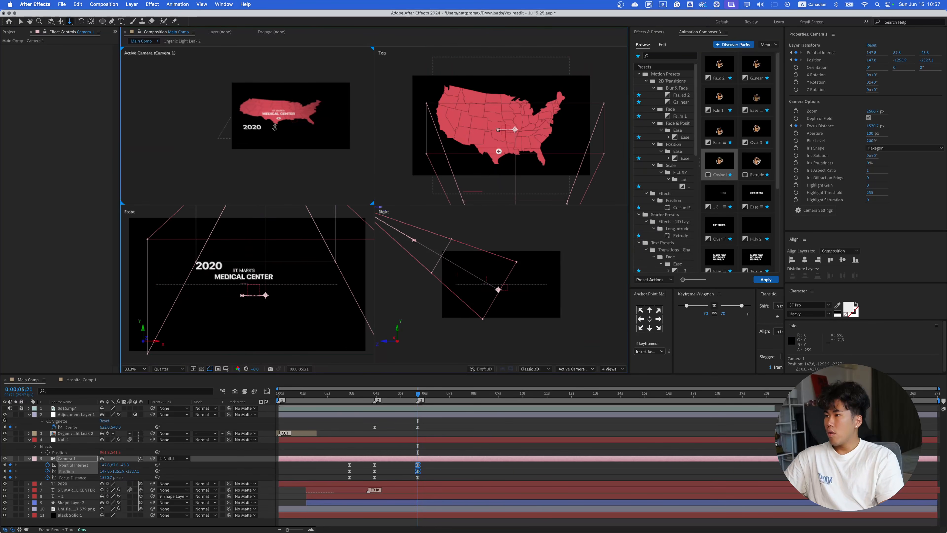
pyautogui.press('c')
pyautogui.press('c')
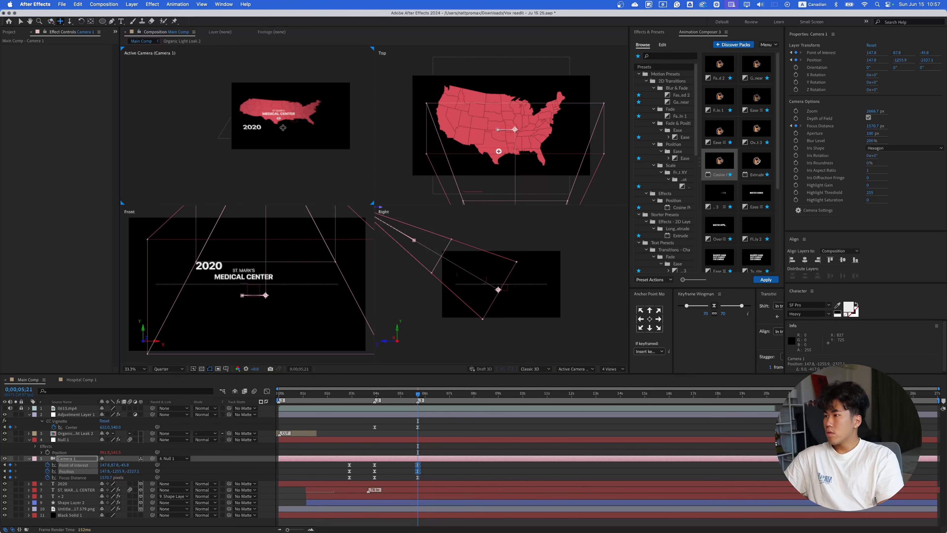
# - Pan Camera 1 toward the 2020 text, to a position of about -337.2, -1127.2, -2402.9
pyautogui.moveTo(272, 125); pyautogui.dragTo(292, 82)
pyautogui.moveTo(291, 113); pyautogui.dragTo(266, 117)
pyautogui.press('.')
pyautogui.press('.')
pyautogui.press('space')
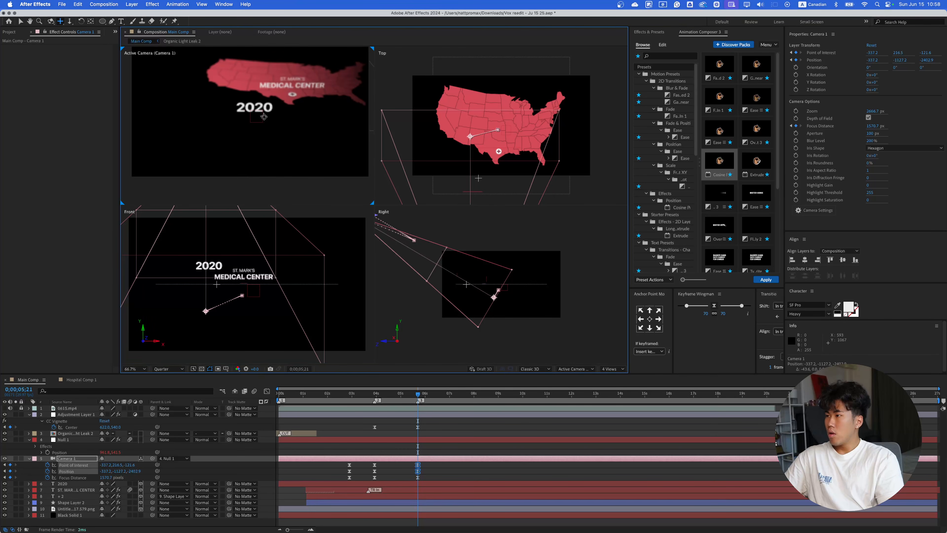
# - Orbit Camera 1 down to a low, nearly level angle on the map and recentre the framing on the 2020 text
pyautogui.press('c')
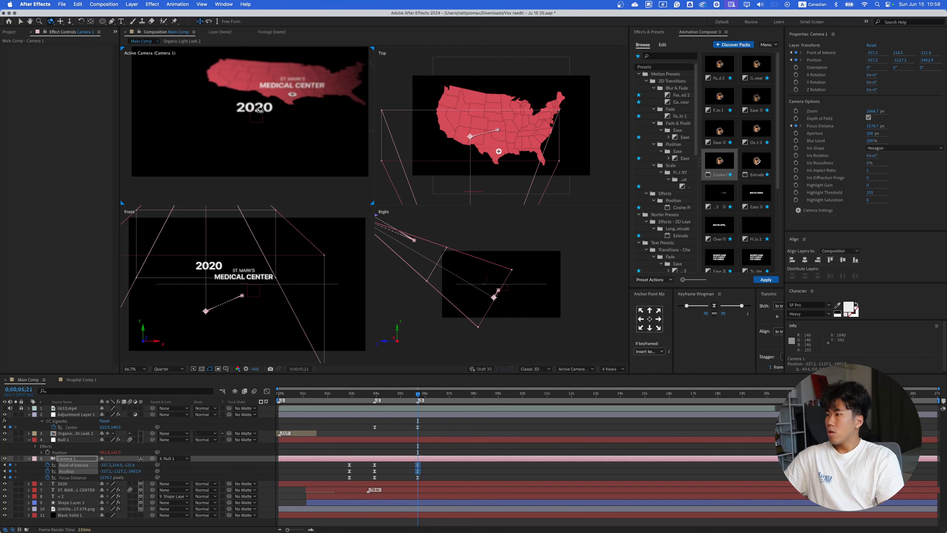
pyautogui.moveTo(260, 111); pyautogui.dragTo(263, 102)
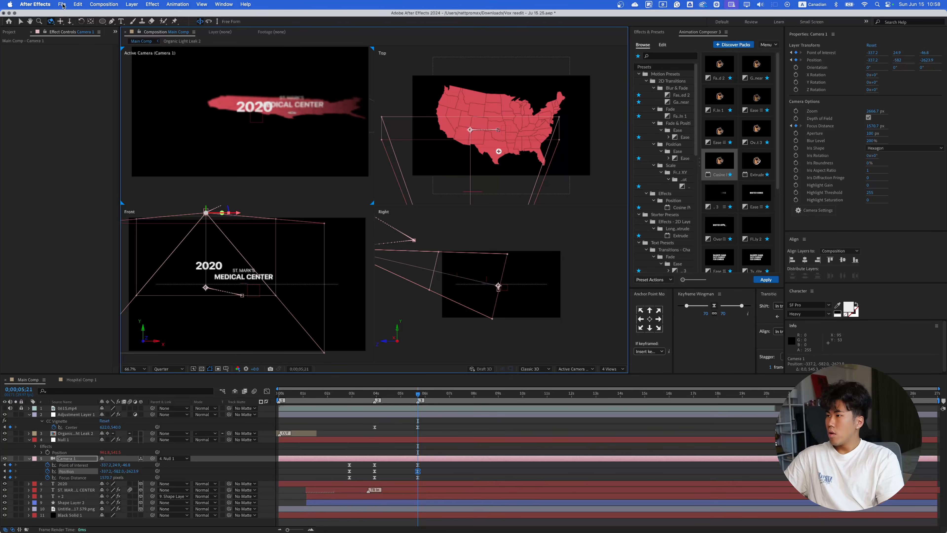
pyautogui.click(60, 21)
pyautogui.moveTo(245, 101); pyautogui.dragTo(260, 122)
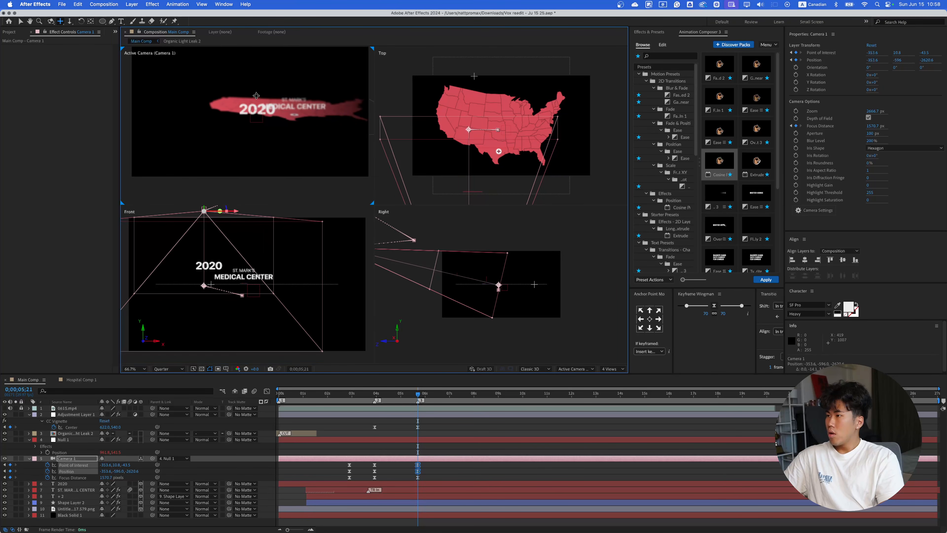
# - Dolly Camera 1 in toward the 2020 text and pan to reframe it, at a position of about -337.2, -380.7, -1774.3
pyautogui.scroll(-2, 296, 103)
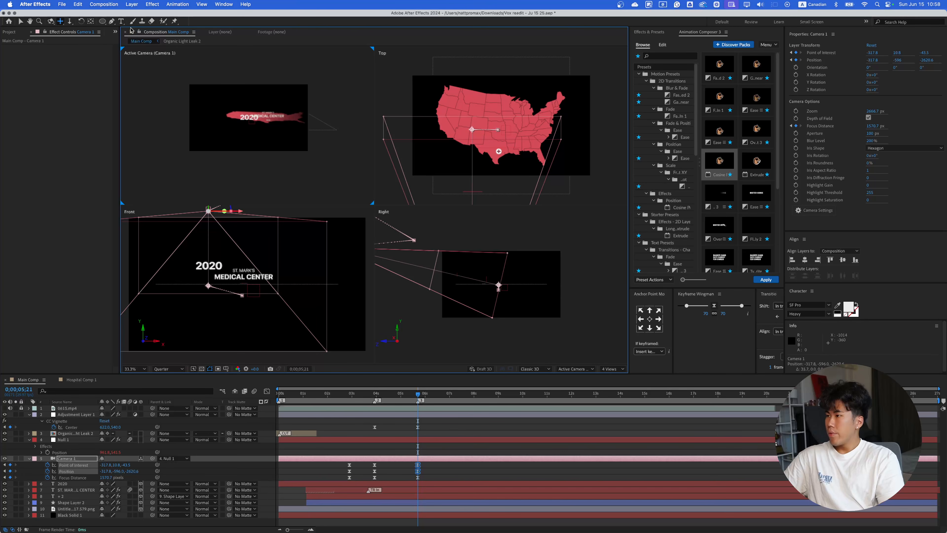
pyautogui.click(70, 22)
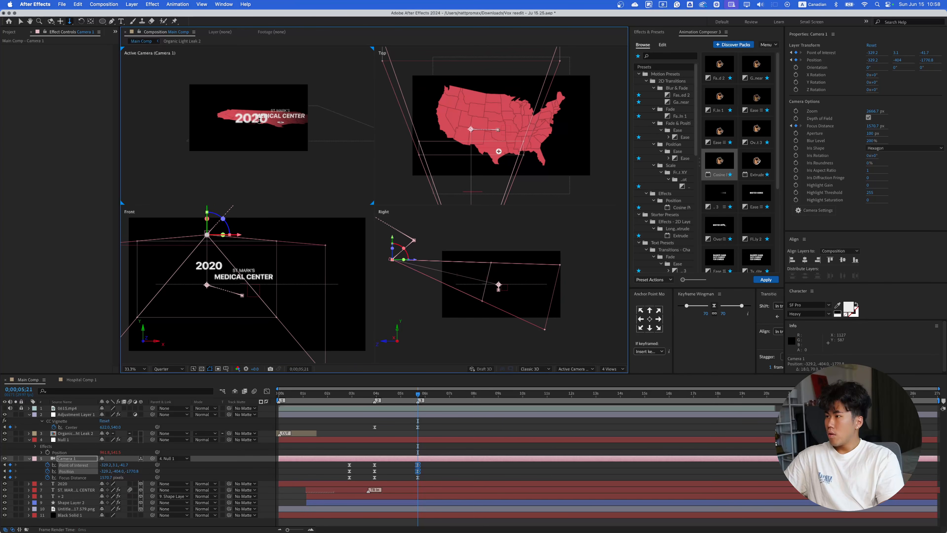
pyautogui.click(61, 22)
pyautogui.moveTo(234, 86); pyautogui.dragTo(243, 95)
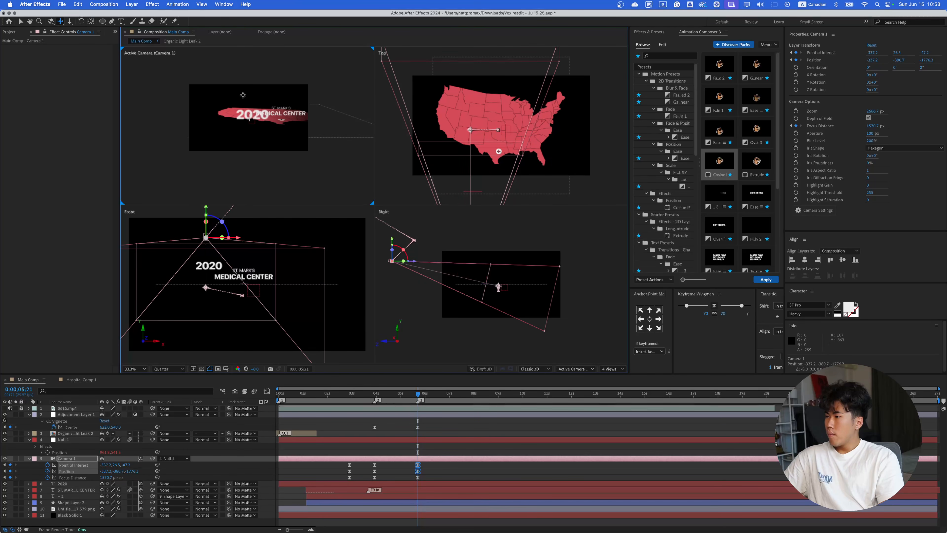
pyautogui.click(451, 458)
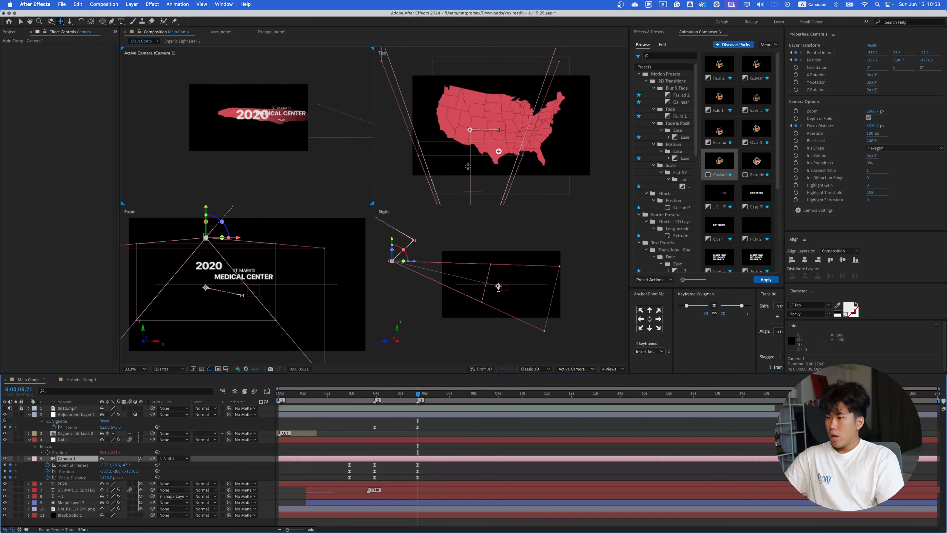
# - Set Camera 1's focus distance at 0;00;05;21 to about 1084.7 px to bring the 2020 text into focus
pyautogui.scroll(2, 453, 270)
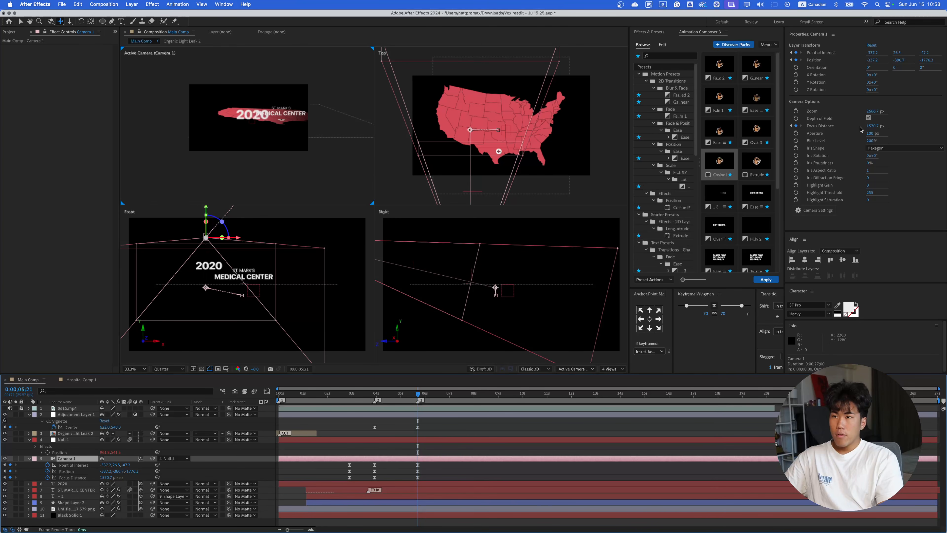
pyautogui.moveTo(872, 128); pyautogui.dragTo(712, 149)
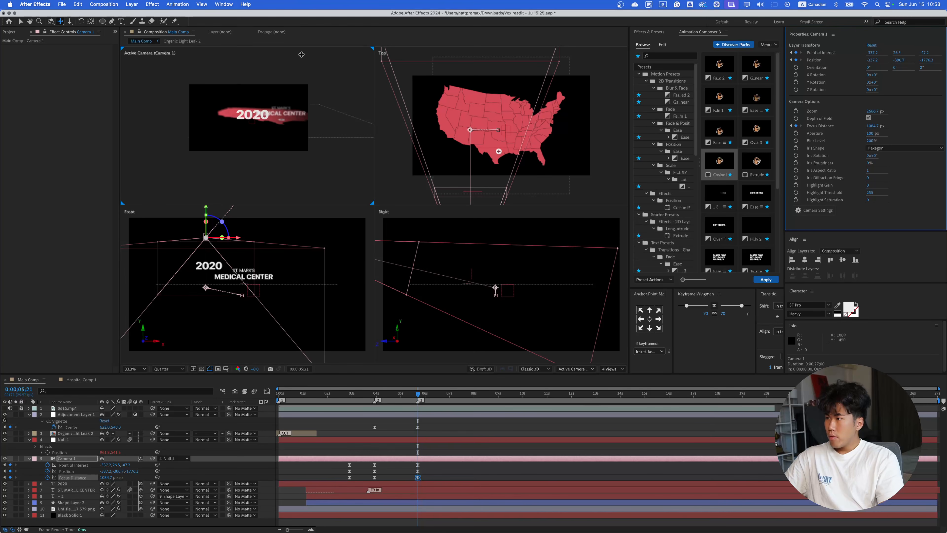
pyautogui.scroll(2, 257, 114)
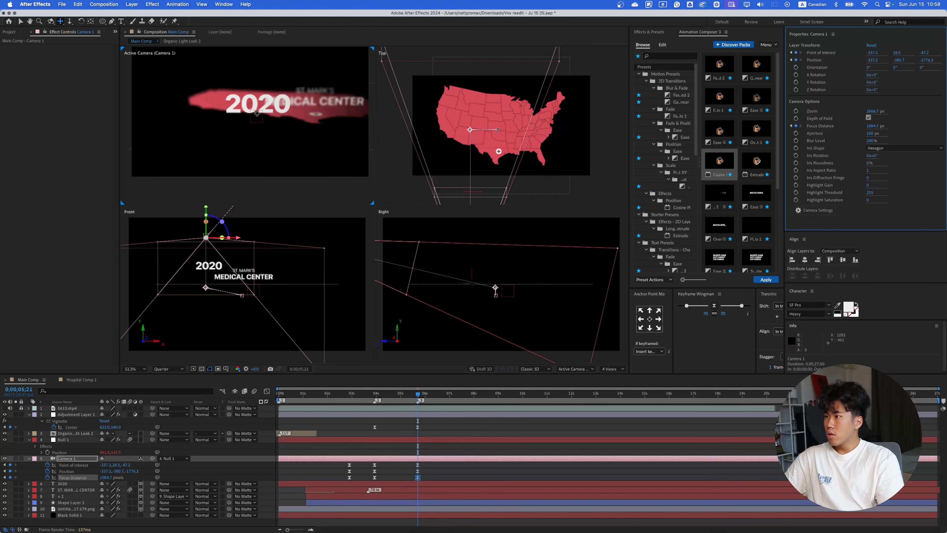
pyautogui.scroll(-2, 257, 114)
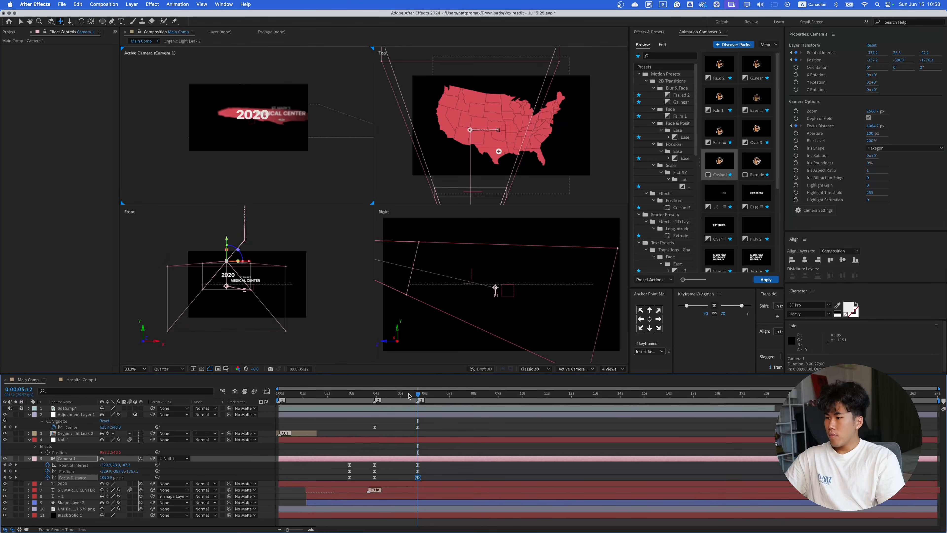
# - Play back the camera move from the map to the 2020 text and check its timing and focus
pyautogui.moveTo(418, 395); pyautogui.dragTo(315, 398)
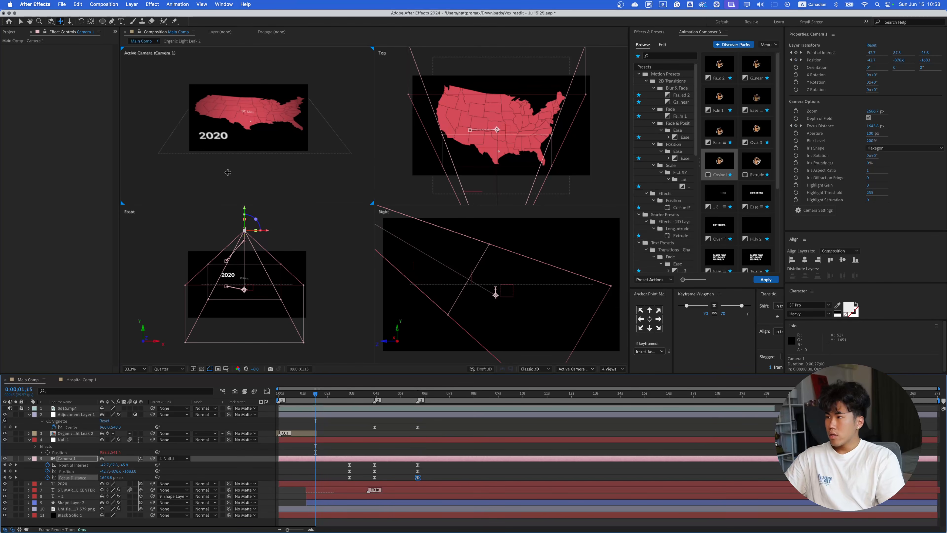
pyautogui.press('space')
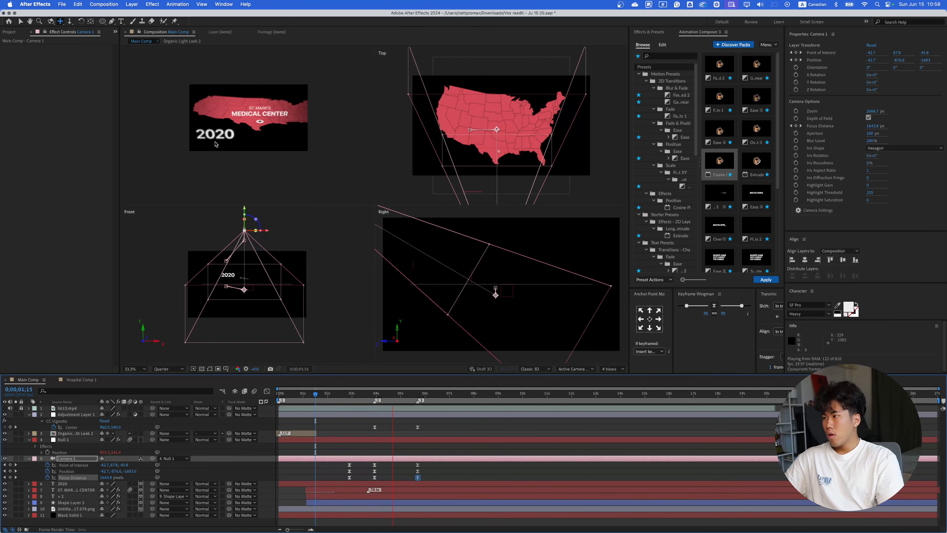
pyautogui.press('space')
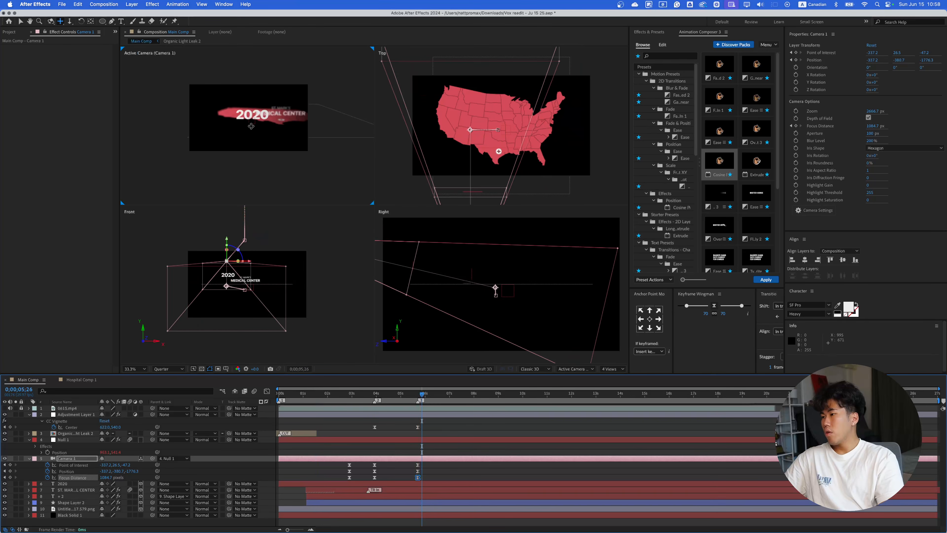
pyautogui.scroll(2, 251, 126)
pyautogui.scroll(-2, 245, 131)
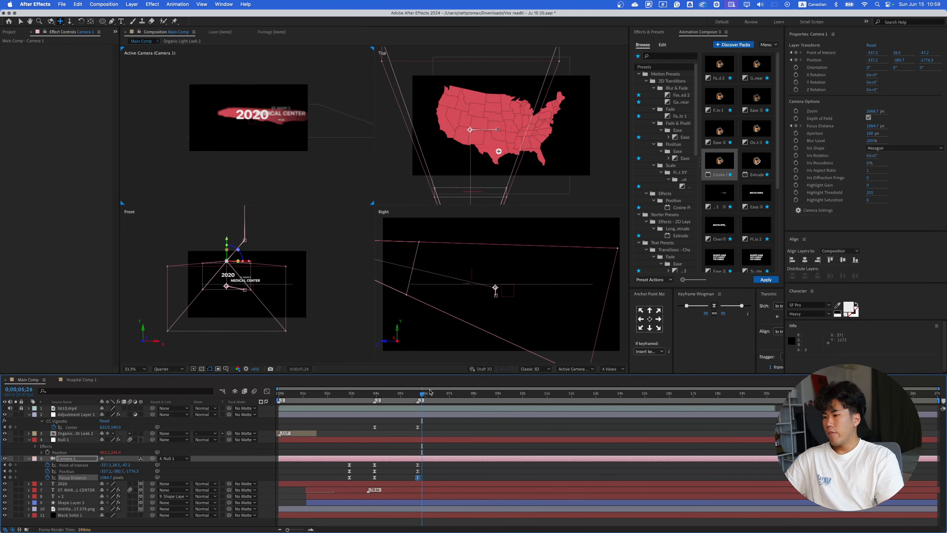
pyautogui.moveTo(420, 394); pyautogui.dragTo(388, 396)
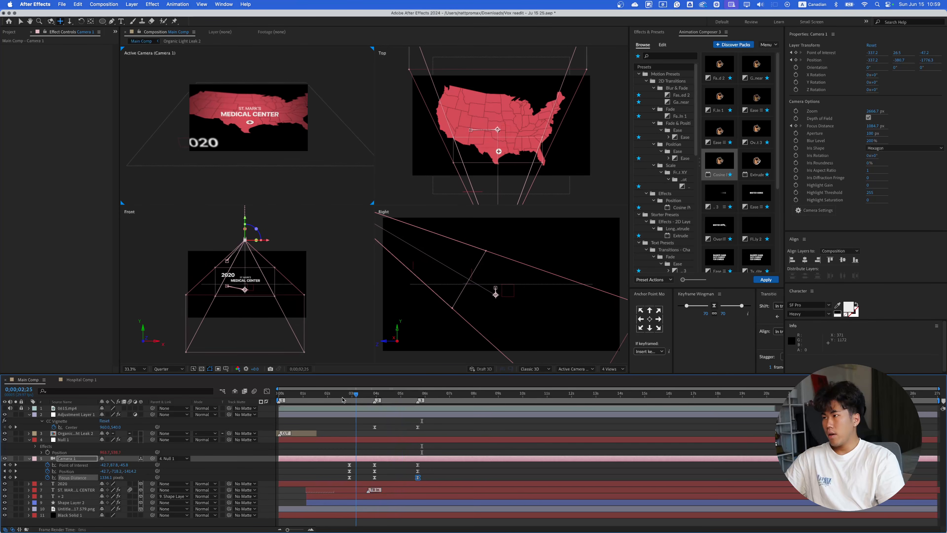
pyautogui.moveTo(368, 397); pyautogui.dragTo(335, 397)
pyautogui.press('space')
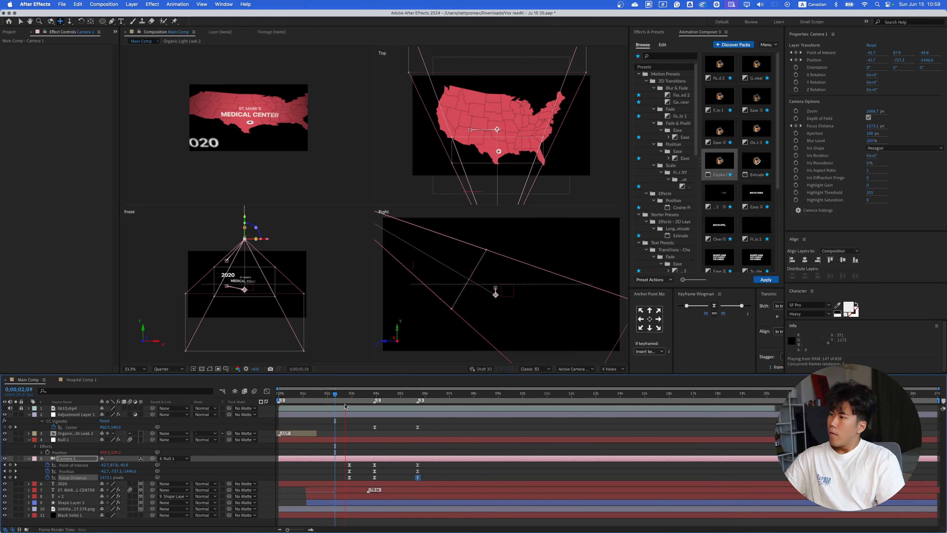
pyautogui.press('space')
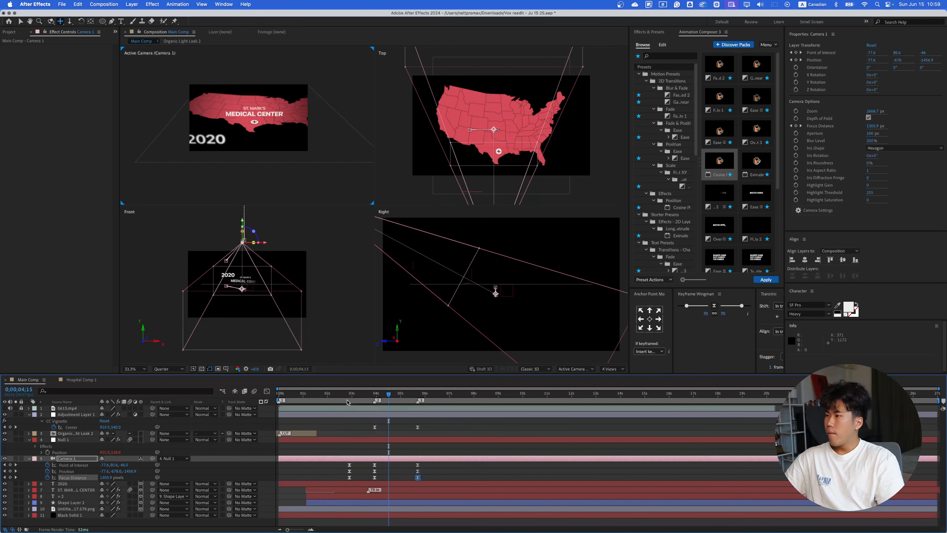
# - Split the 2020 text layer at 0;00;04;00 and delete the part before the cut
pyautogui.click(73, 483)
pyautogui.moveTo(391, 395); pyautogui.dragTo(377, 401)
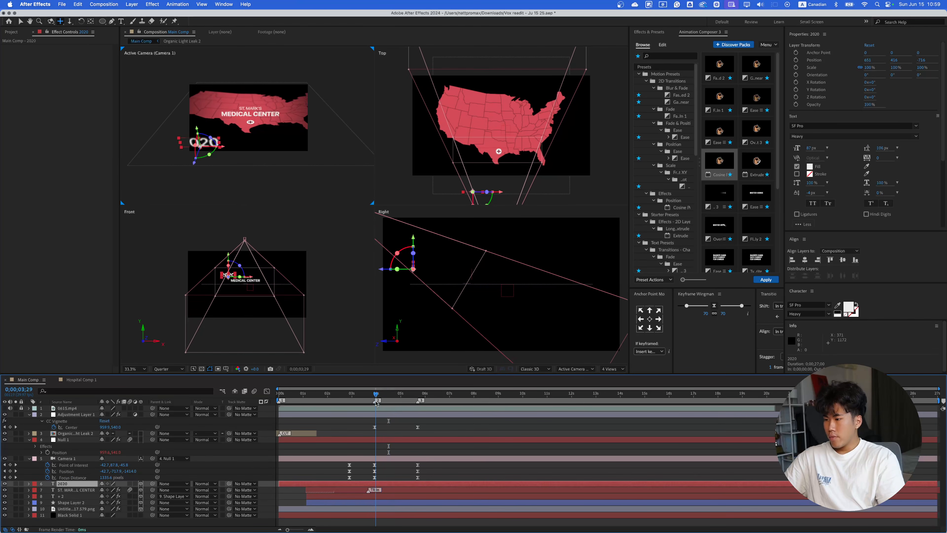
pyautogui.press('shift+super+d')
pyautogui.click(367, 491)
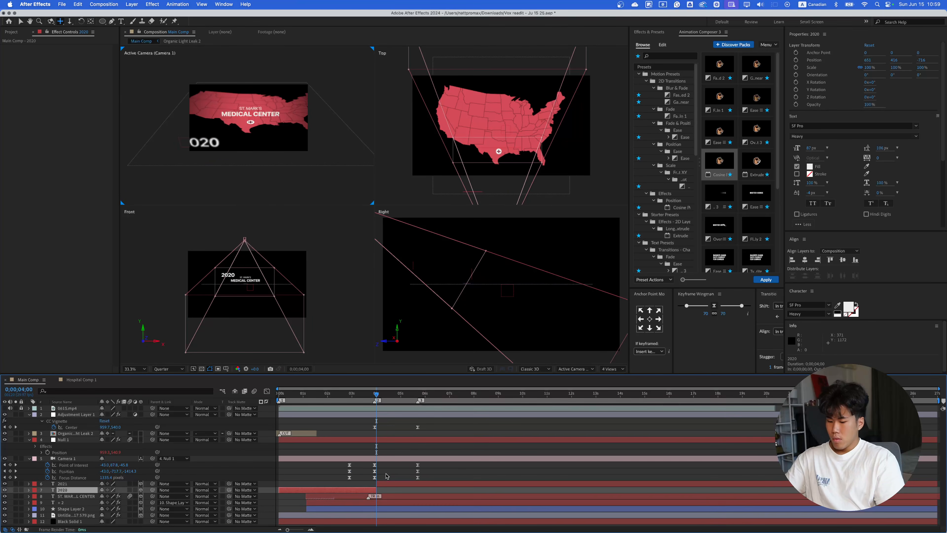
pyautogui.press('Delete')
# - Apply the Ease Fade & Position text preset as an In transition to the remaining 2020 layer and preview it
pyautogui.click(411, 485)
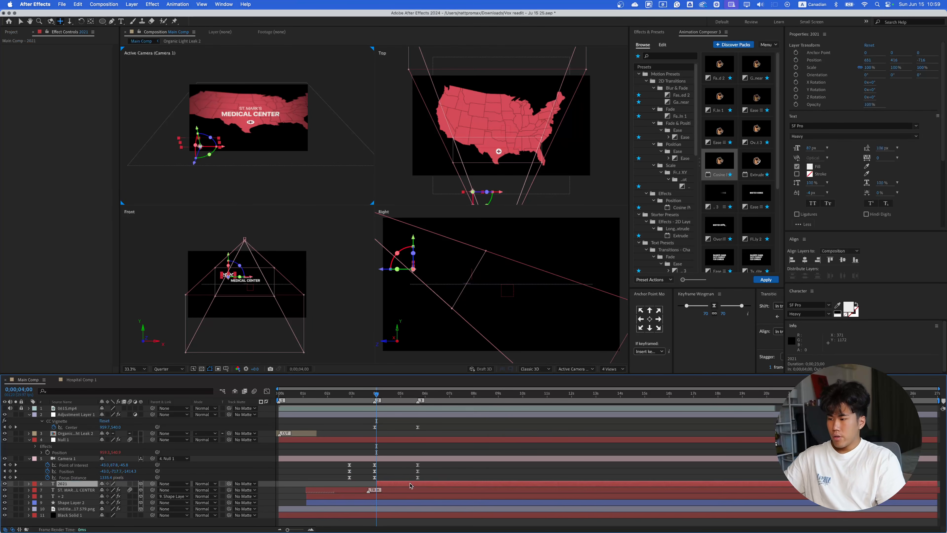
pyautogui.click(657, 56)
pyautogui.scroll(-5, 733, 125)
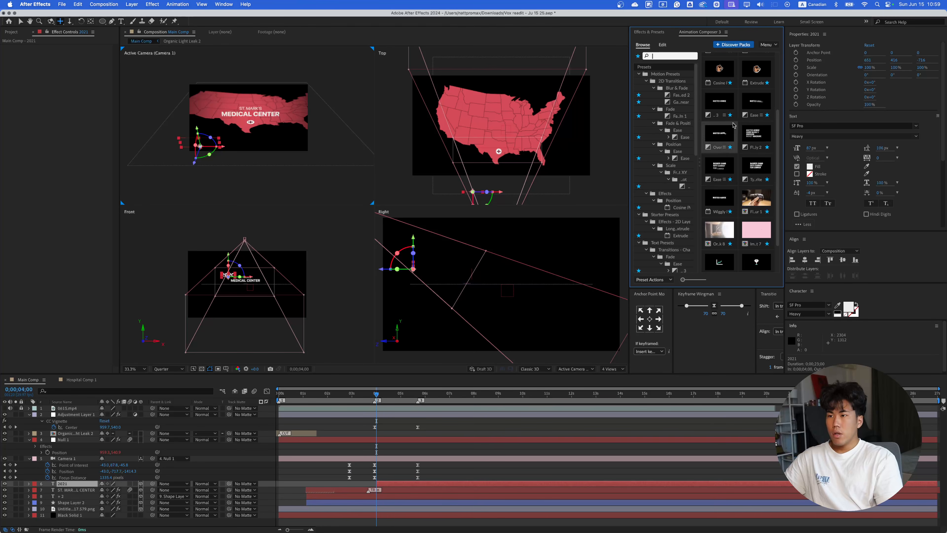
pyautogui.click(762, 114)
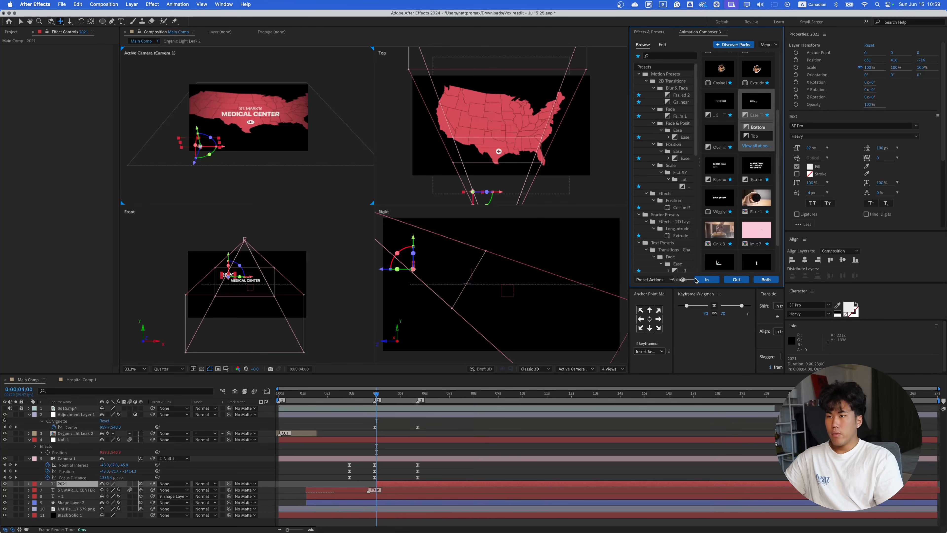
pyautogui.click(704, 279)
pyautogui.press('space')
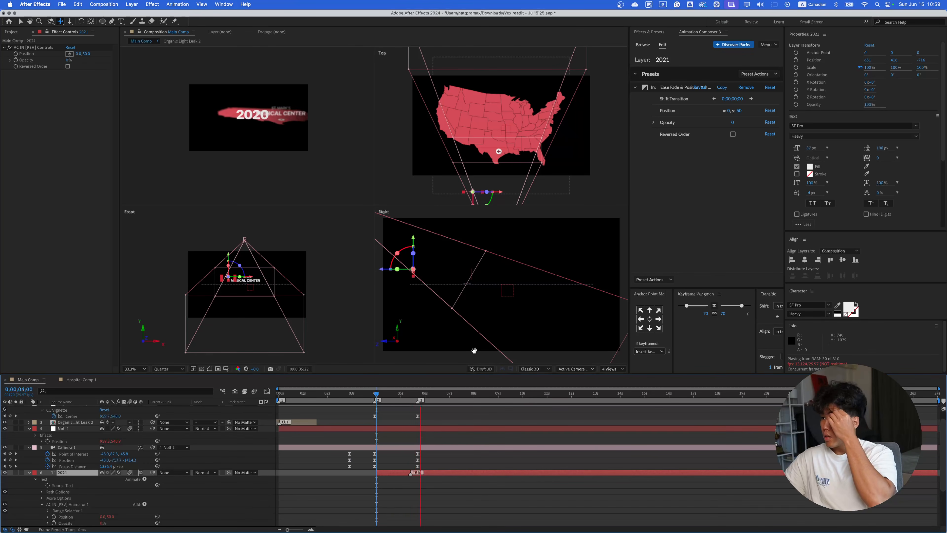
pyautogui.press('space')
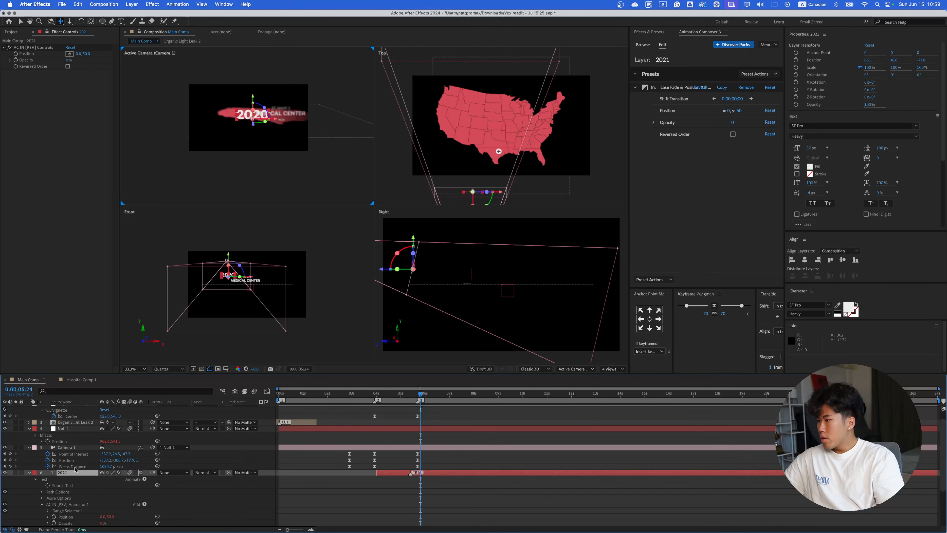
# - Delete the CC Vignette Center keyframe at 0;00;05;21 on Adjustment Layer 1
pyautogui.scroll(1, 70, 423)
pyautogui.click(76, 415)
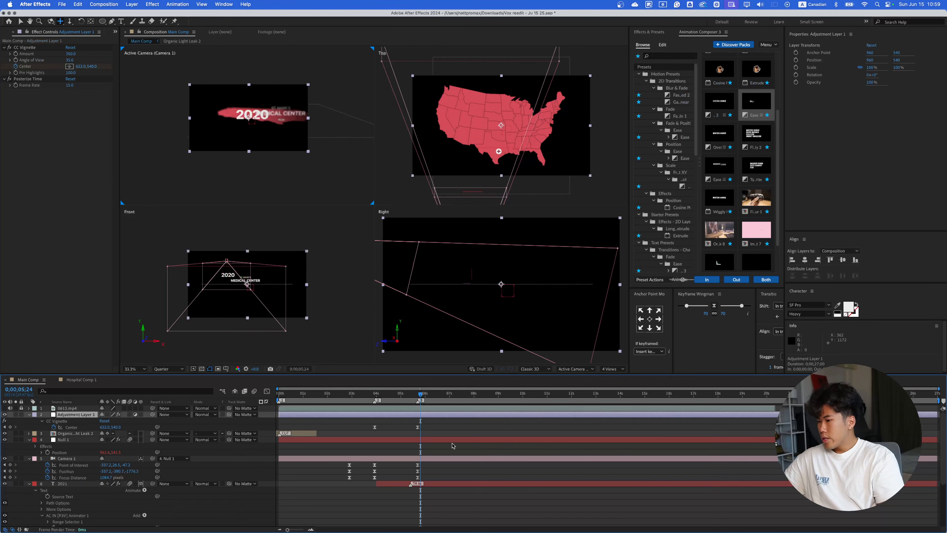
pyautogui.click(417, 426)
pyautogui.press('Delete')
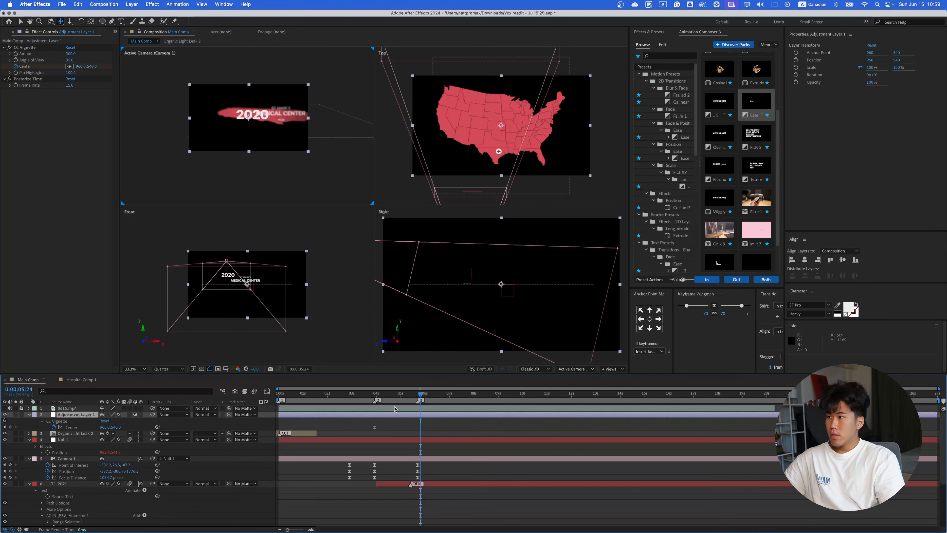
# - Move the playhead to 0;00;03;28 and collapse the properties of the 2020 text, Camera 1, Null 1 and Adjustment Layer 1
pyautogui.moveTo(401, 395); pyautogui.dragTo(377, 421)
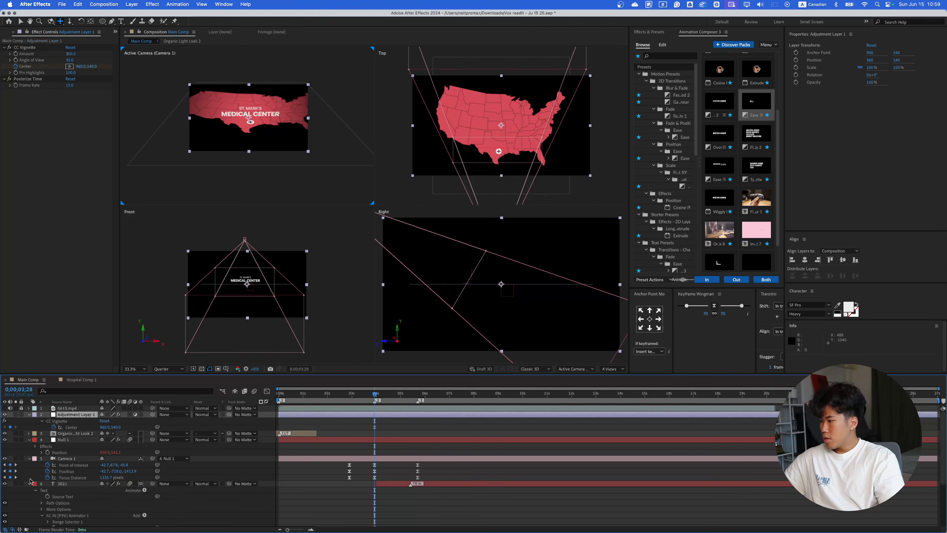
pyautogui.click(30, 483)
pyautogui.click(28, 458)
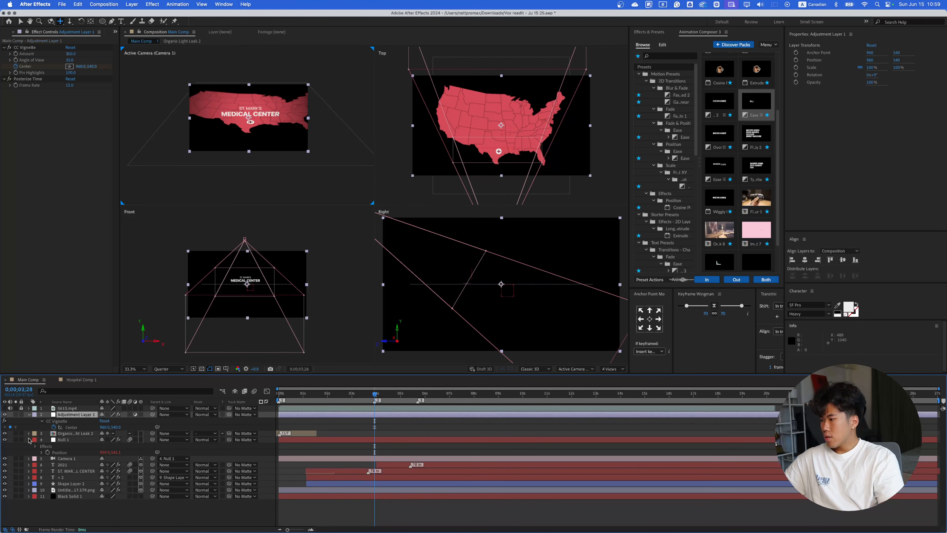
pyautogui.click(29, 440)
pyautogui.click(29, 415)
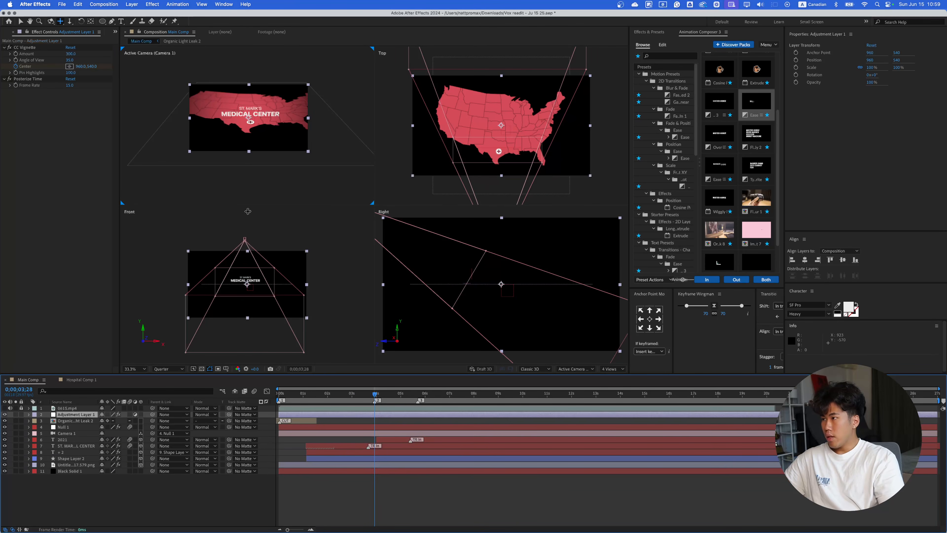
# - Create a composition-sized black solid and place it directly below the 2020 text layer, above the ST. MARK'S MEDICAL CENTER text
pyautogui.rightClick(224, 528)
pyautogui.moveTo(261, 435)
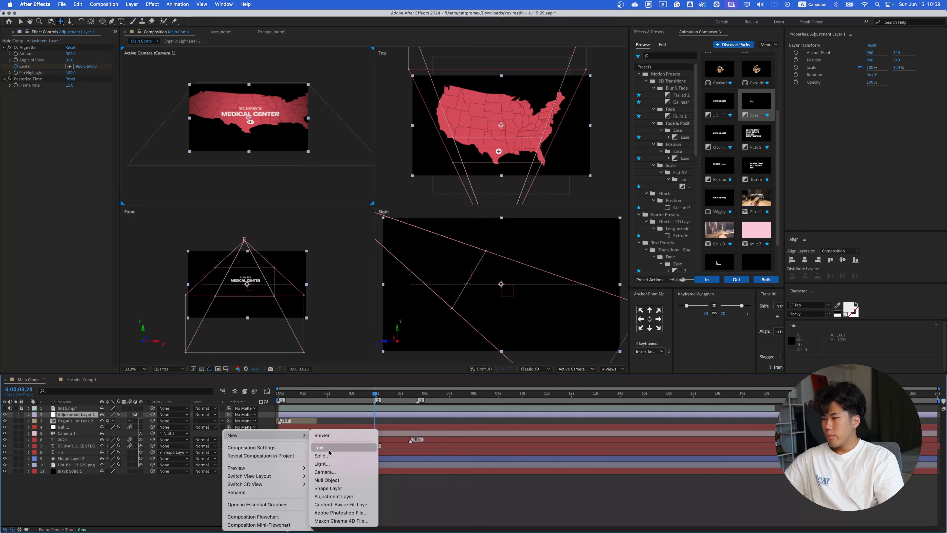
pyautogui.click(322, 456)
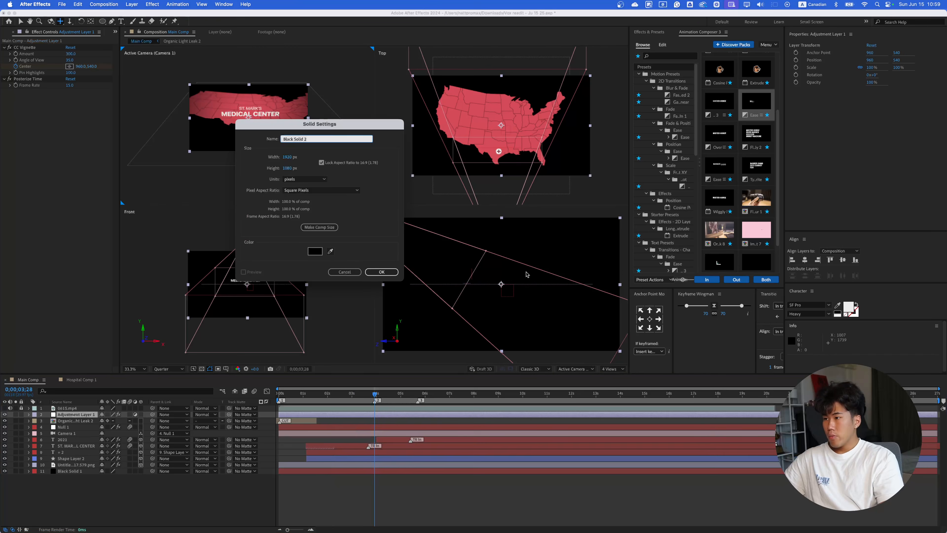
pyautogui.click(384, 276)
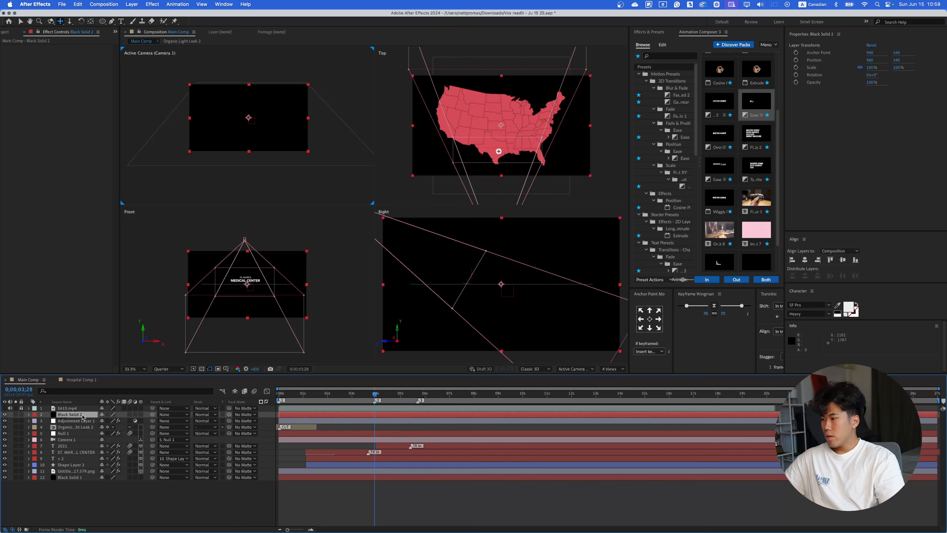
pyautogui.moveTo(71, 414); pyautogui.dragTo(79, 449)
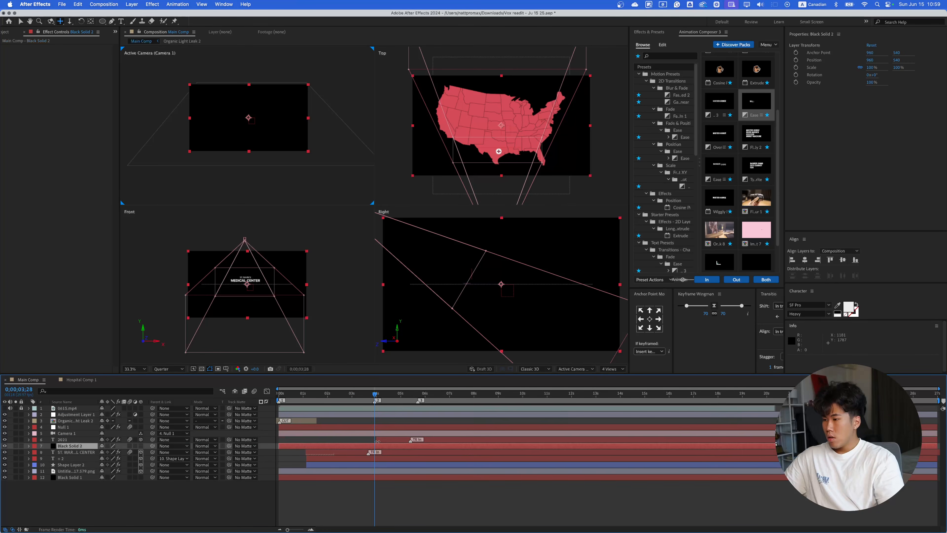
# - Split the new black solid at 0;00;03;28 and delete the part before the cut
pyautogui.press('super+shift+d')
pyautogui.click(367, 451)
pyautogui.press('Delete')
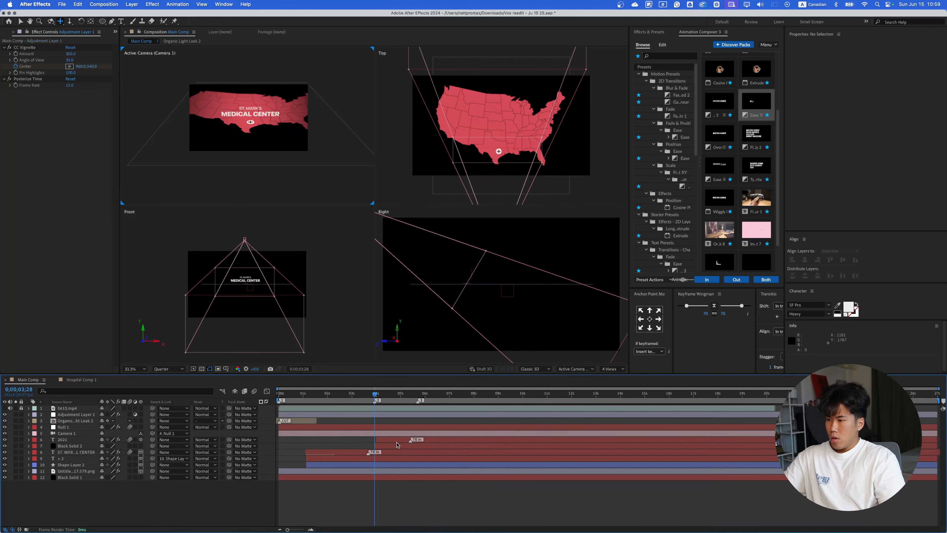
# - Keyframe the black solid's opacity from 0% at 0;00;03;28 to 40% at 0;00;05;21 and ease both keyframes
pyautogui.click(397, 446)
pyautogui.click(796, 82)
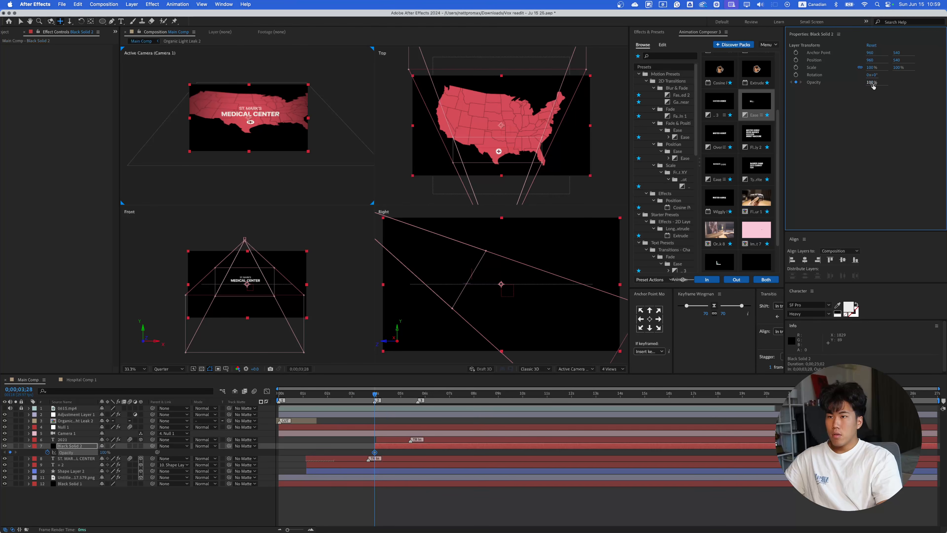
pyautogui.moveTo(377, 396); pyautogui.dragTo(417, 396)
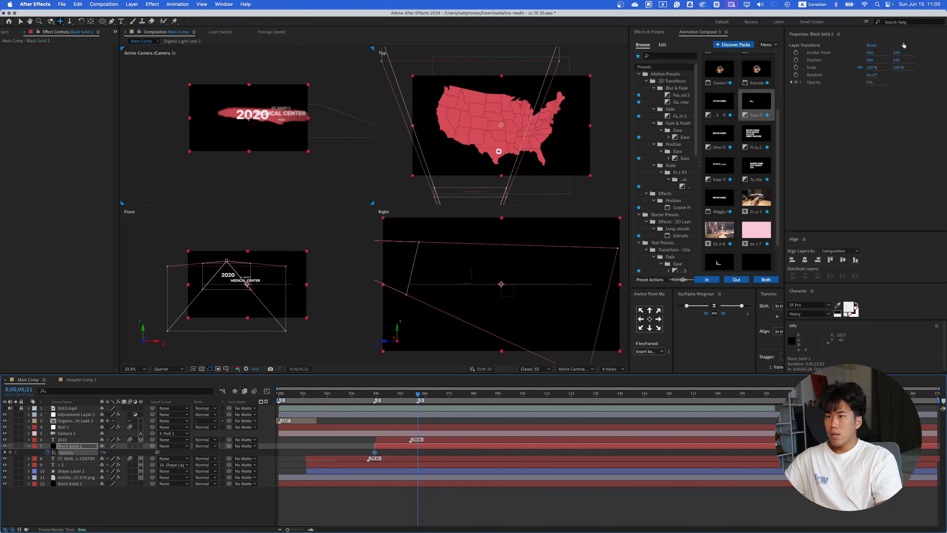
pyautogui.moveTo(869, 82); pyautogui.dragTo(887, 80)
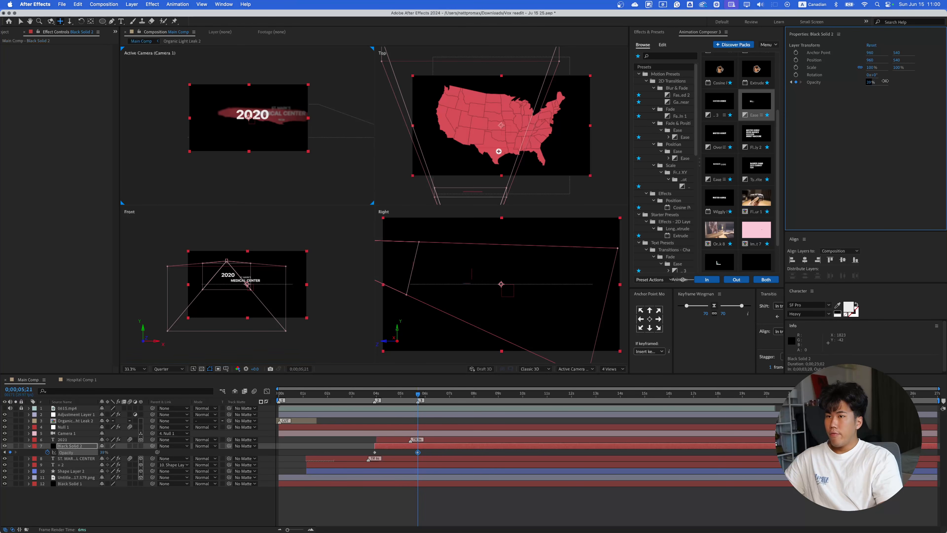
pyautogui.moveTo(455, 451); pyautogui.dragTo(311, 461)
pyautogui.click(715, 310)
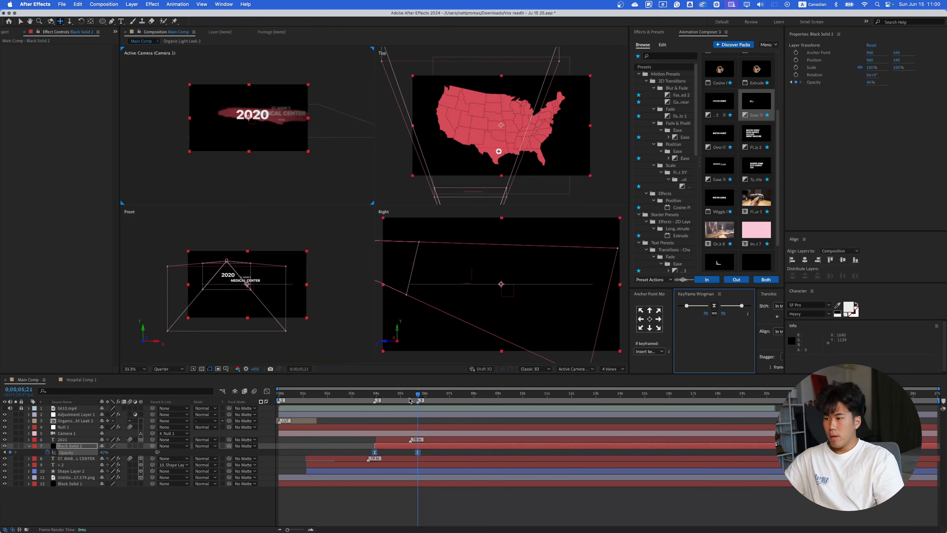
# - Play back the black solid's fade over the map during the camera move to the 2020 text
pyautogui.moveTo(407, 396); pyautogui.dragTo(368, 401)
pyautogui.press('space')
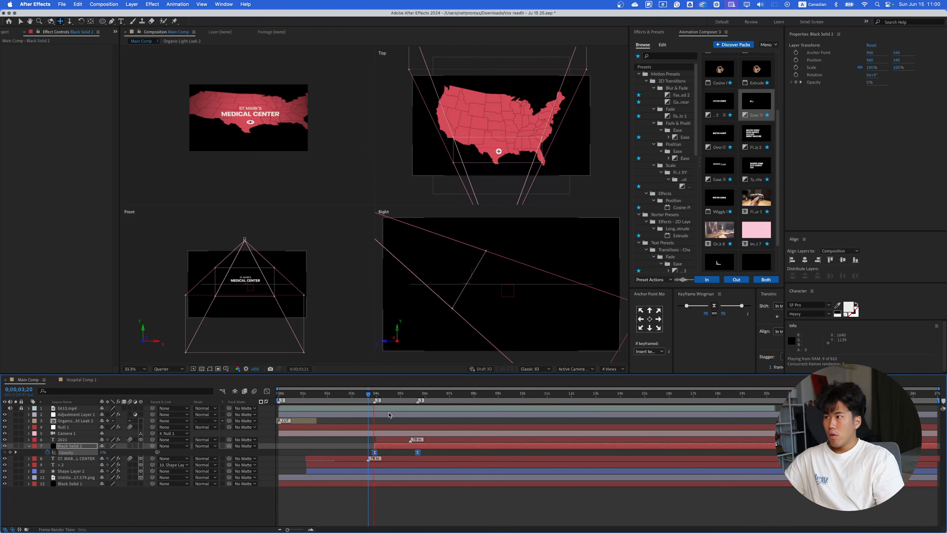
pyautogui.click(415, 402)
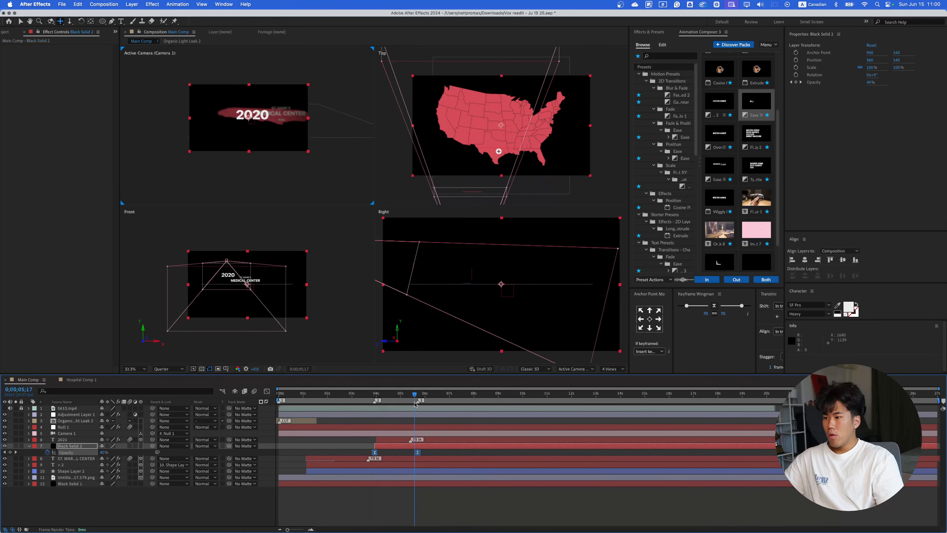
pyautogui.moveTo(415, 403); pyautogui.dragTo(374, 407)
pyautogui.press('space')
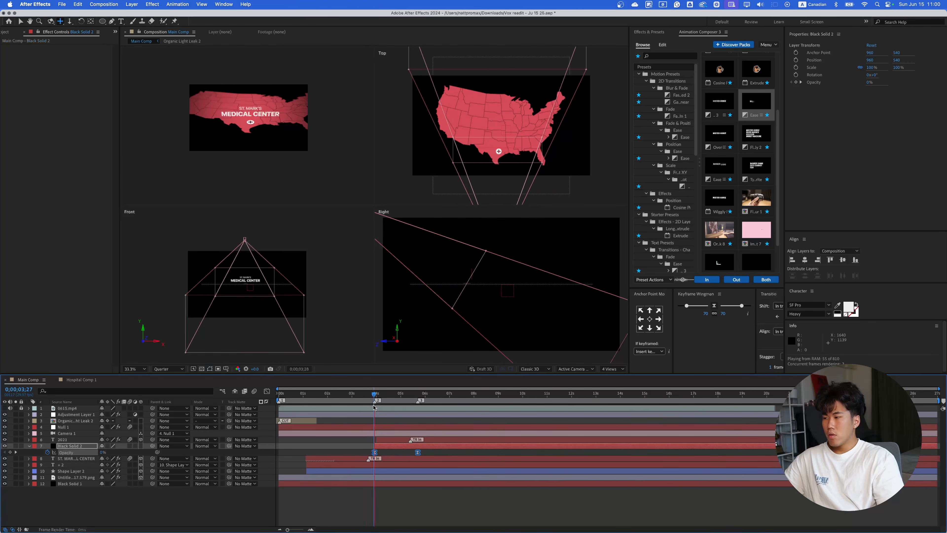
# - Move the camera's last keyframes and the black solid's 40% opacity keyframe together to 0;00;06;02
pyautogui.press('space')
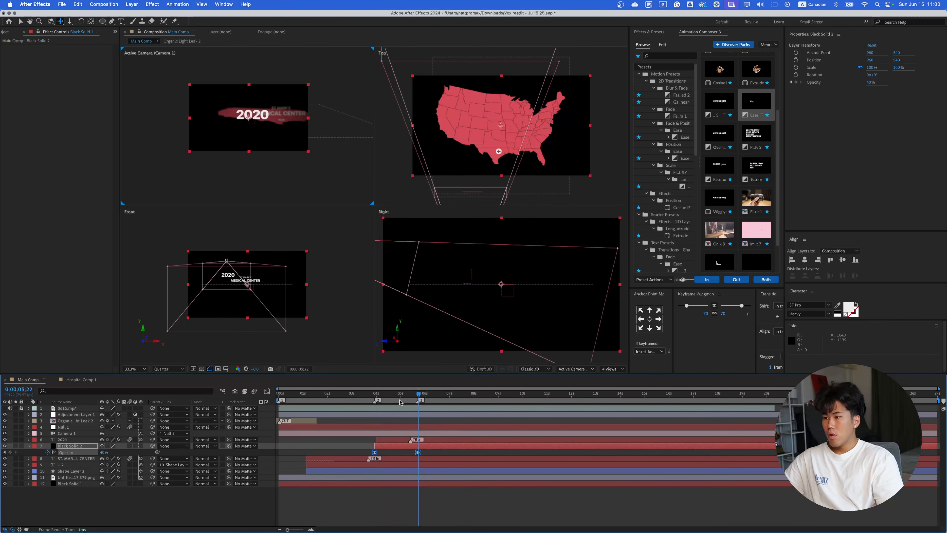
pyautogui.click(192, 433)
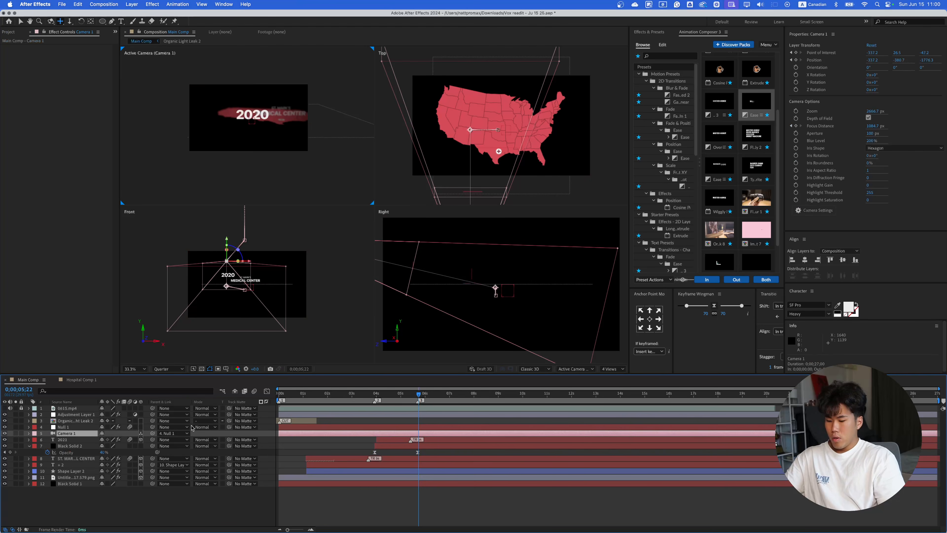
pyautogui.press('u')
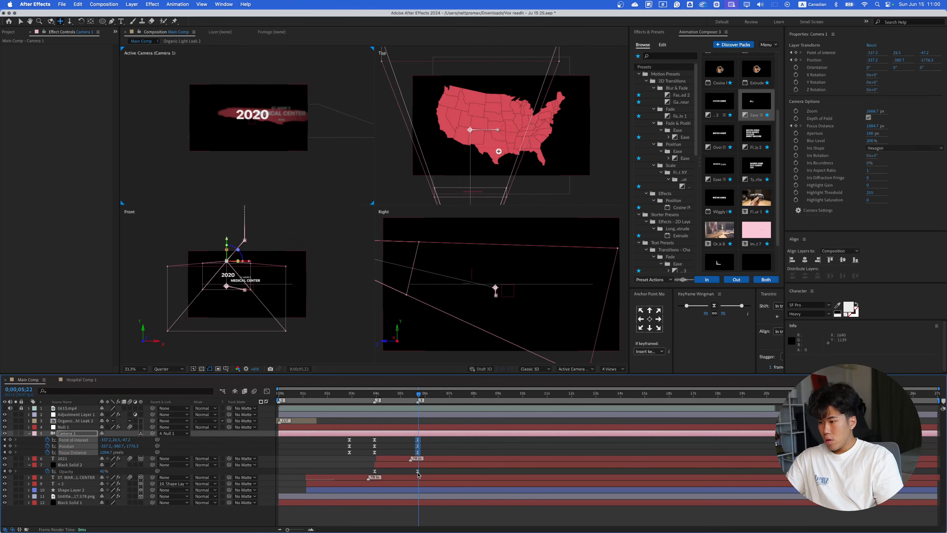
pyautogui.click(418, 471)
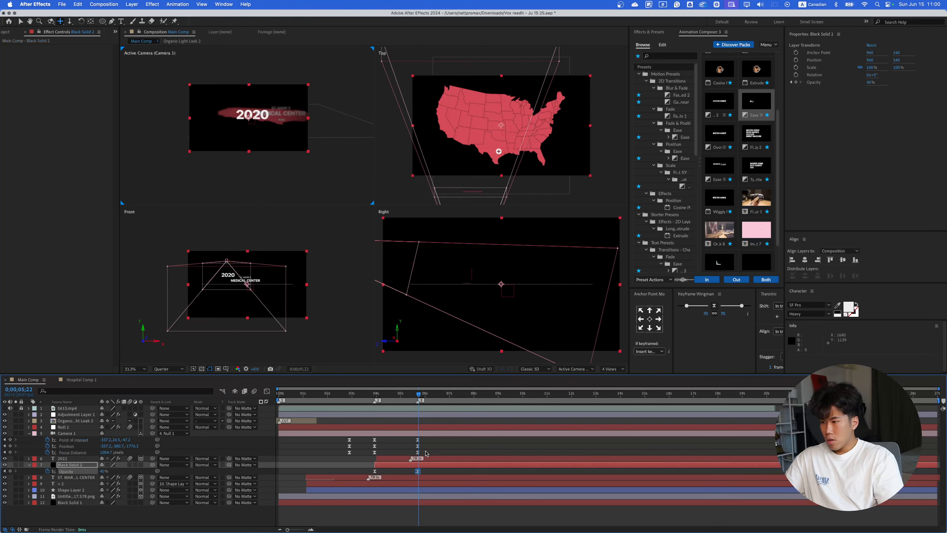
pyautogui.moveTo(426, 451)
pyautogui.mouseDown()
pyautogui.moveTo(416, 439)
pyautogui.moveTo(423, 456)
pyautogui.mouseUp()
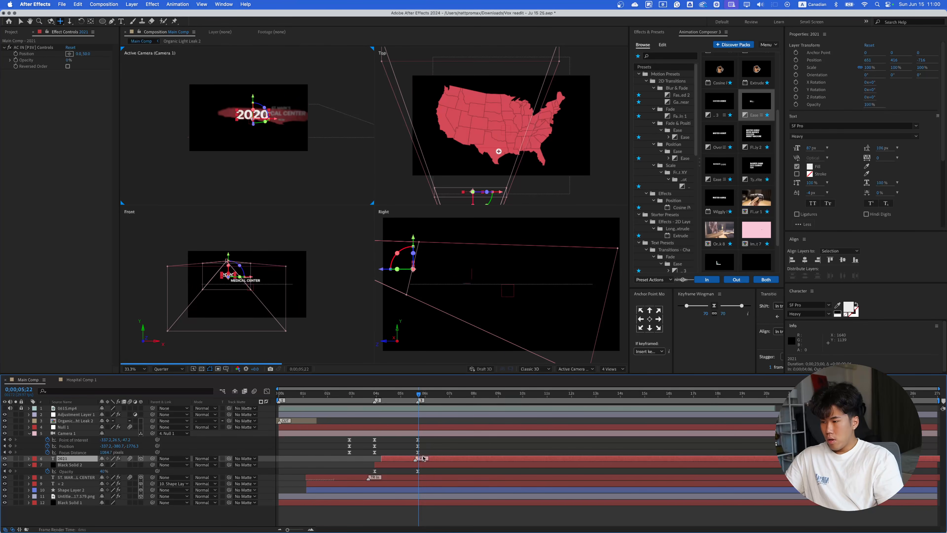
pyautogui.press('super+z')
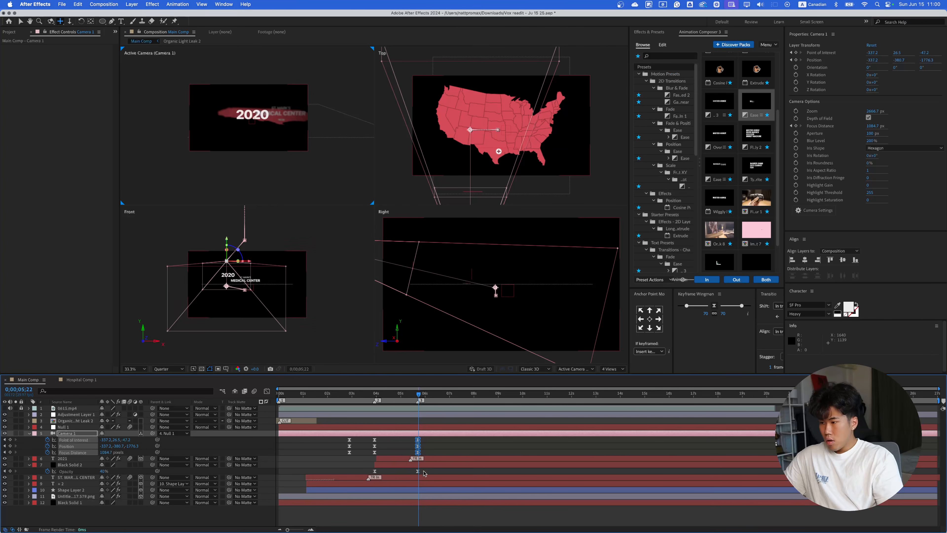
pyautogui.keyDown('shift'); pyautogui.click(417, 471); pyautogui.keyUp('shift')
pyautogui.moveTo(419, 472); pyautogui.dragTo(427, 472)
# - Play back the retimed camera move from 0;00;03;28 and inspect the 2020 text's framing up close
pyautogui.click(375, 397)
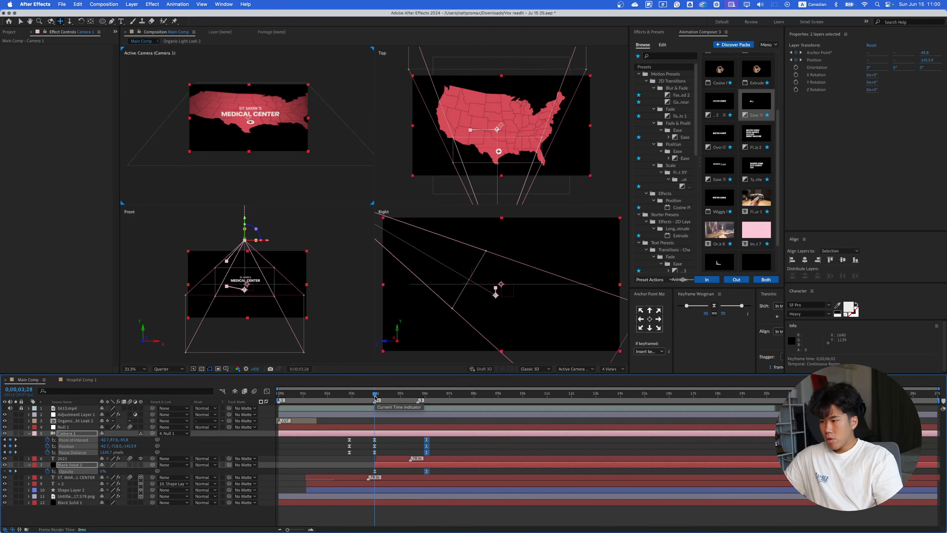
pyautogui.press('space')
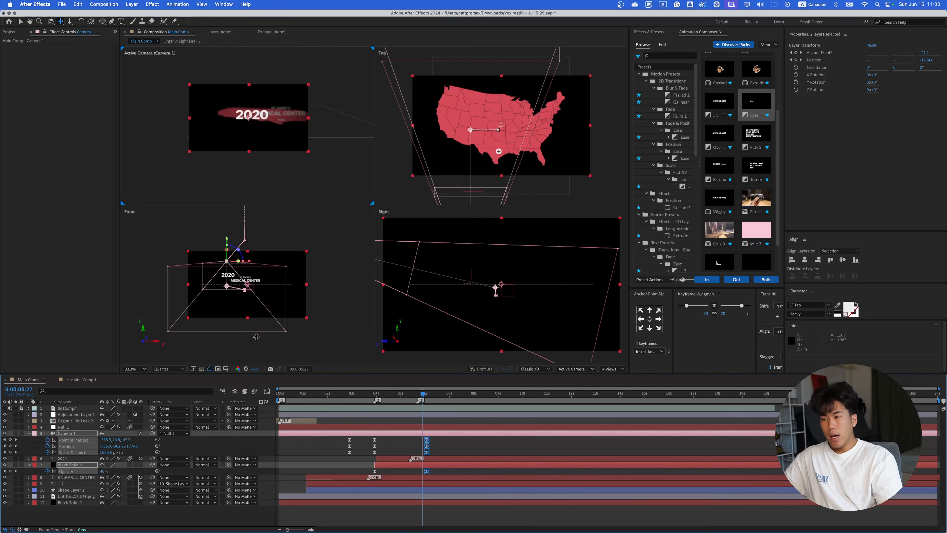
pyautogui.click(251, 131)
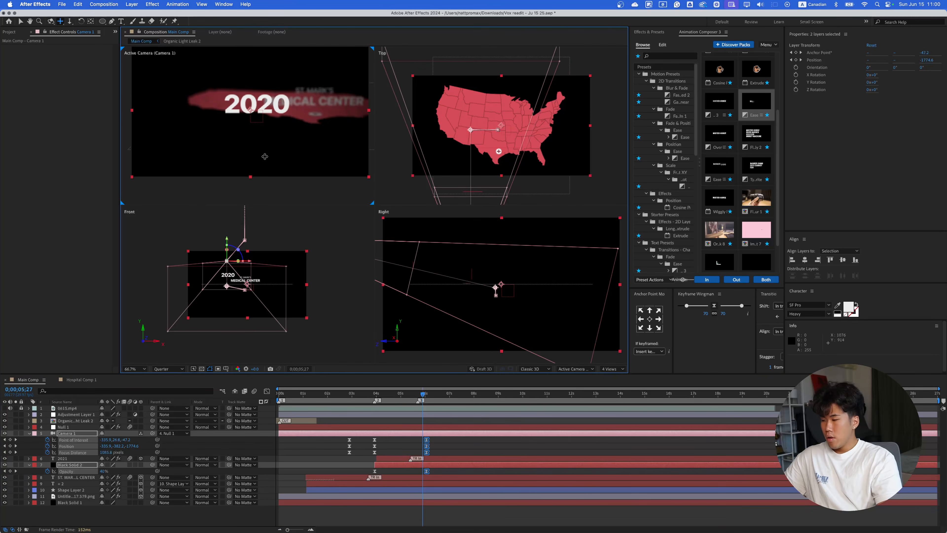
pyautogui.press('v')
pyautogui.press(',')
pyautogui.press(',')
pyautogui.press('.')
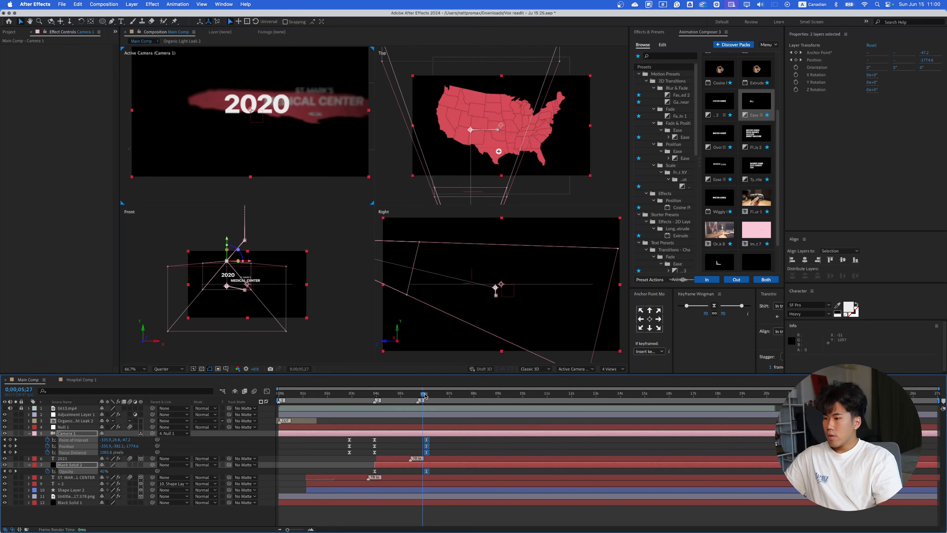
# - Pan the camera at its 0;00;06;02 keyframes so the 2020 text sits centred in the frame
pyautogui.moveTo(425, 395); pyautogui.dragTo(430, 398)
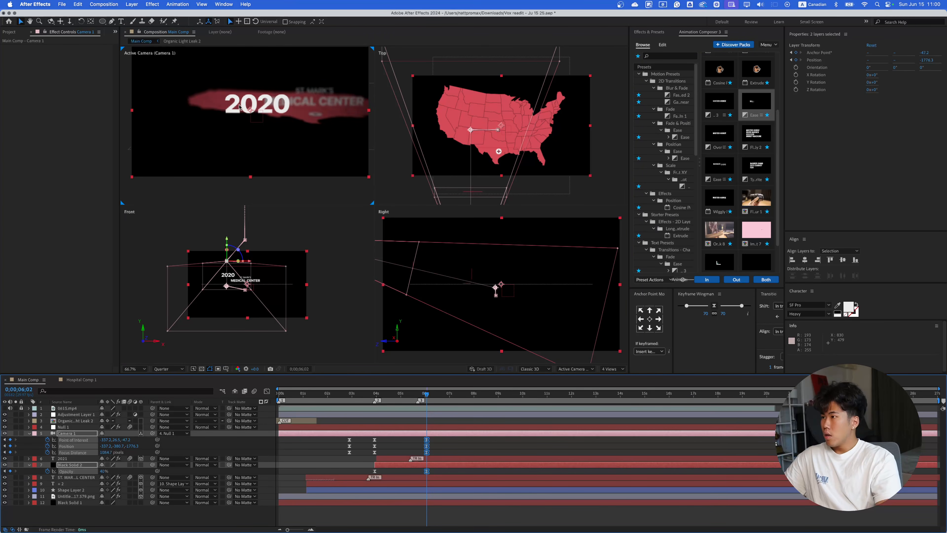
pyautogui.click(435, 434)
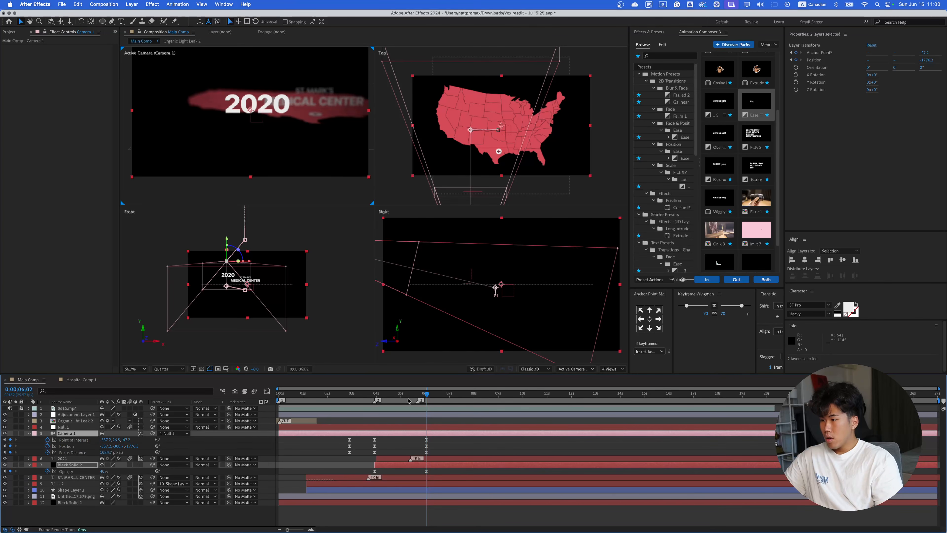
pyautogui.click(60, 22)
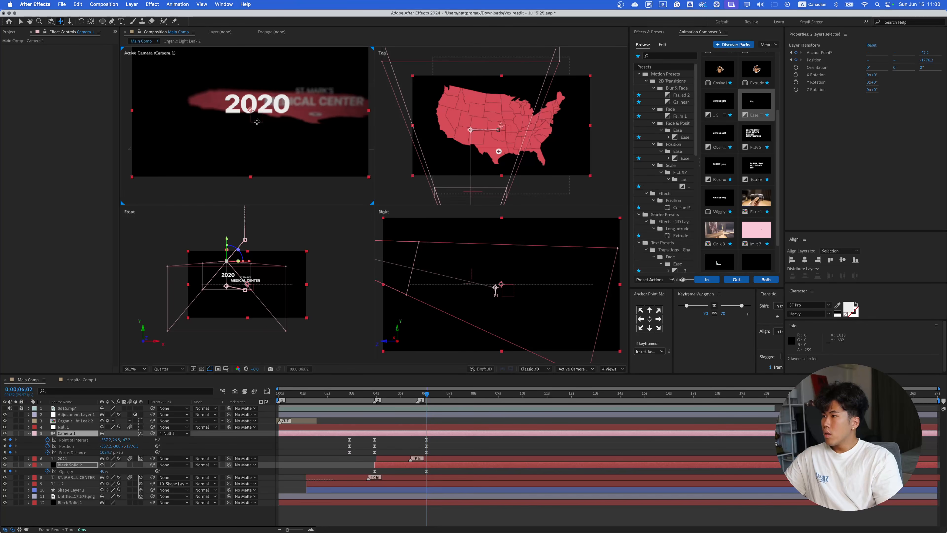
pyautogui.moveTo(257, 122); pyautogui.dragTo(252, 122)
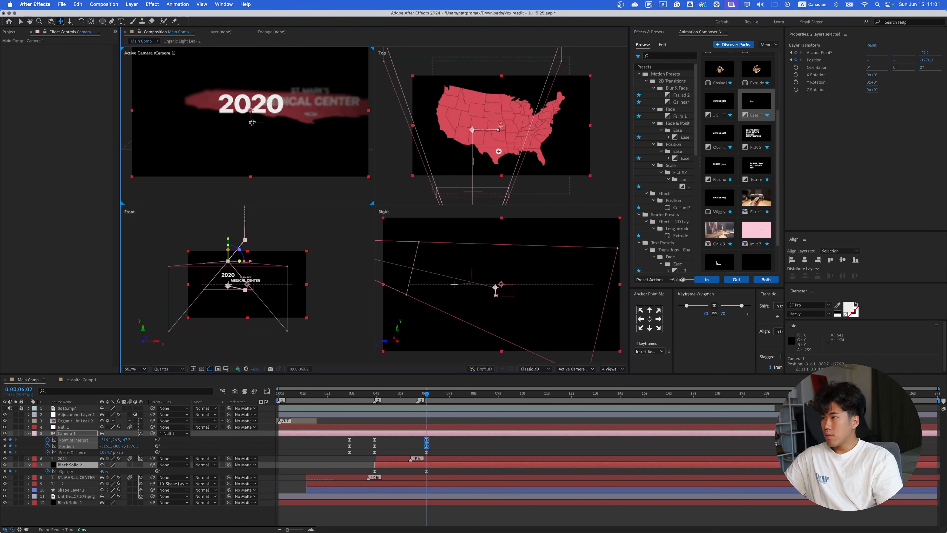
pyautogui.moveTo(253, 122); pyautogui.dragTo(254, 122)
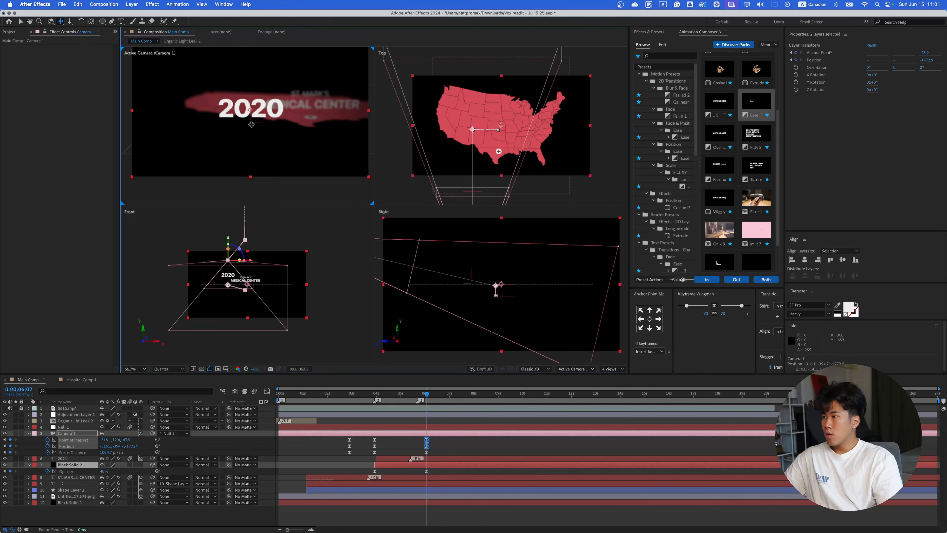
pyautogui.scroll(-2, 251, 125)
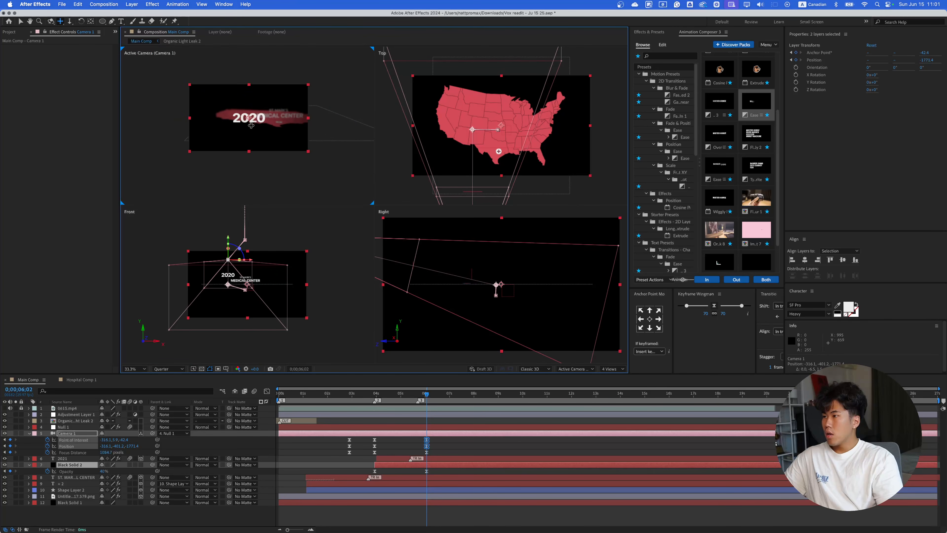
pyautogui.scroll(2, 251, 125)
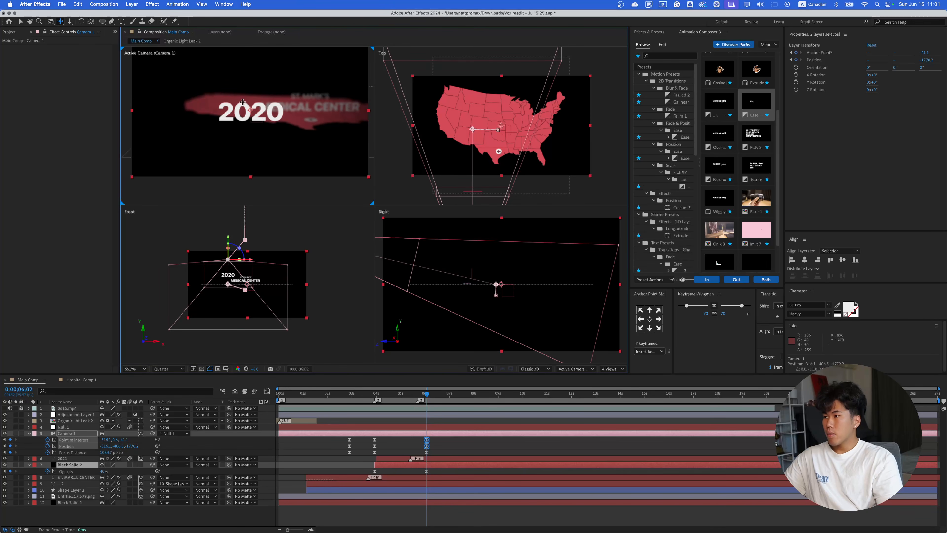
pyautogui.scroll(-2, 252, 118)
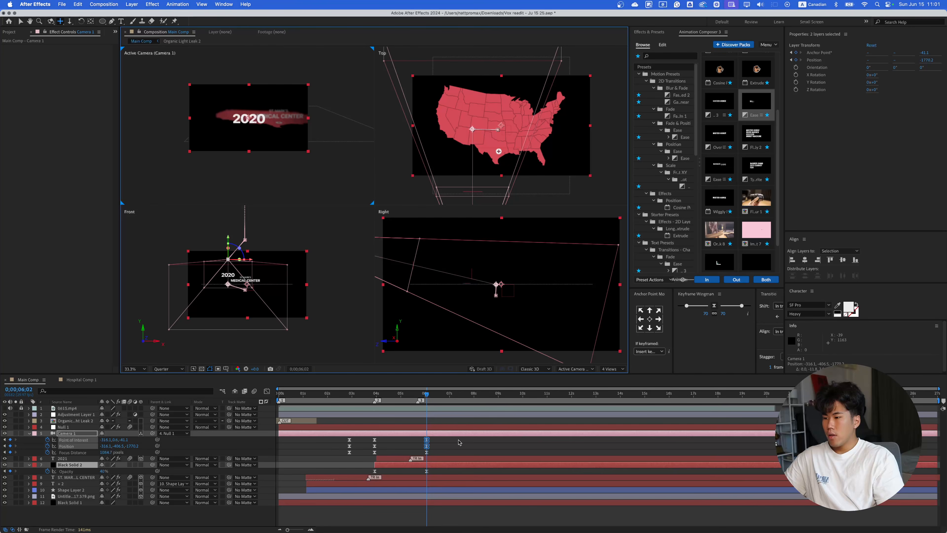
# - Play back the recentred camera move from 0;00;02;18 and fit the composition to its view
pyautogui.click(365, 394)
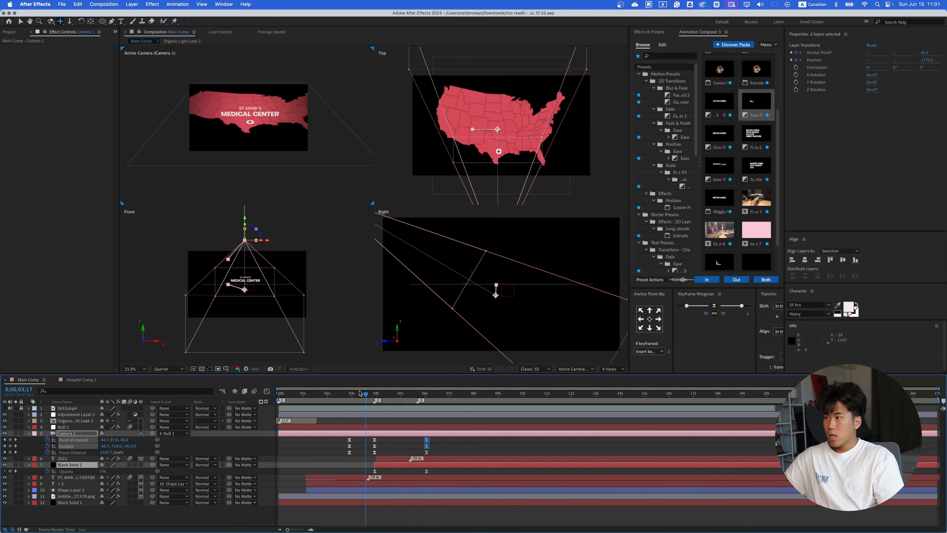
pyautogui.click(342, 393)
pyautogui.press('space')
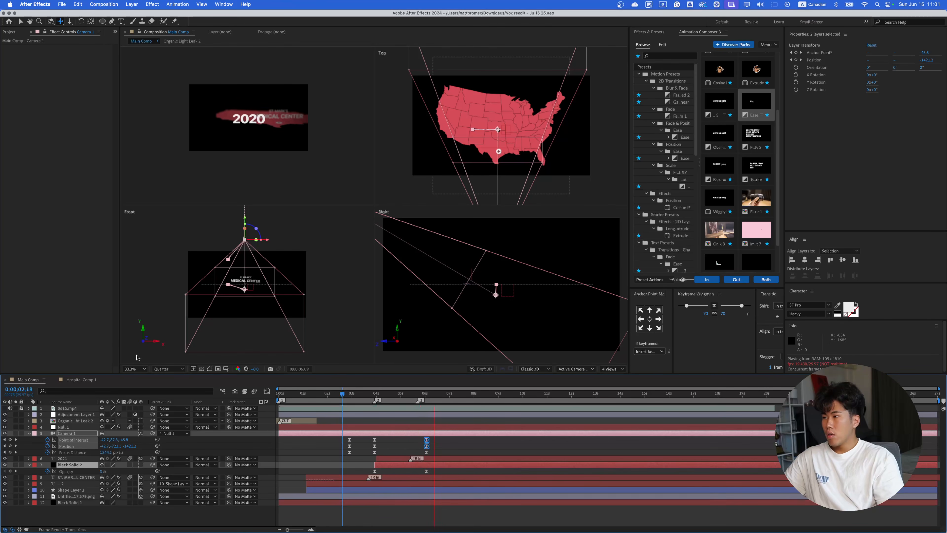
pyautogui.press('space')
pyautogui.click(135, 368)
pyautogui.click(138, 377)
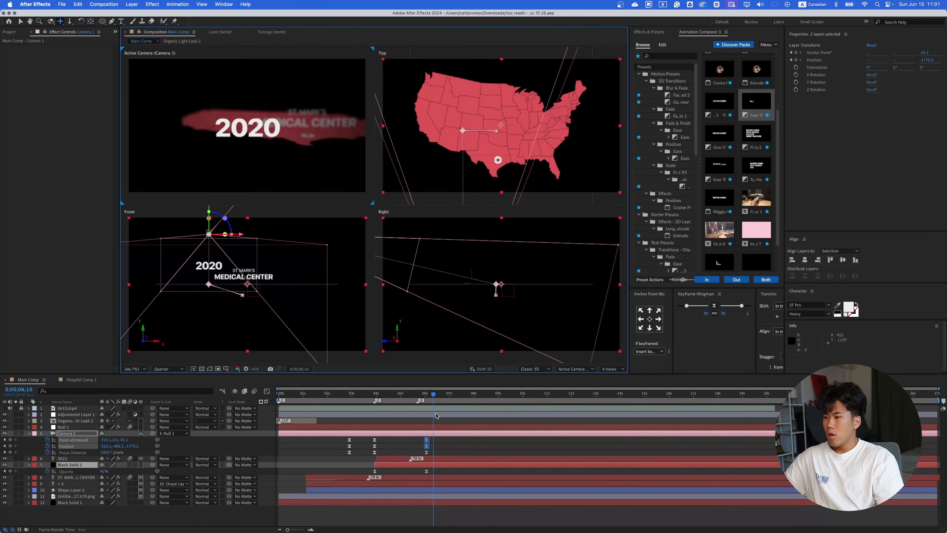
# - Play back the shot from 0;00;03;17 through the hold on the 2020 text to check its centring
pyautogui.moveTo(433, 394); pyautogui.dragTo(367, 397)
pyautogui.press('space')
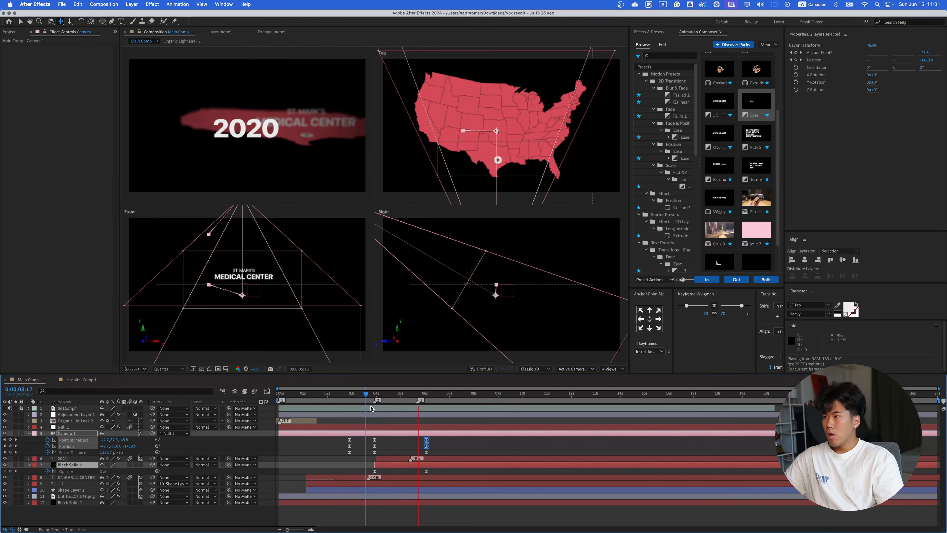
pyautogui.press('space')
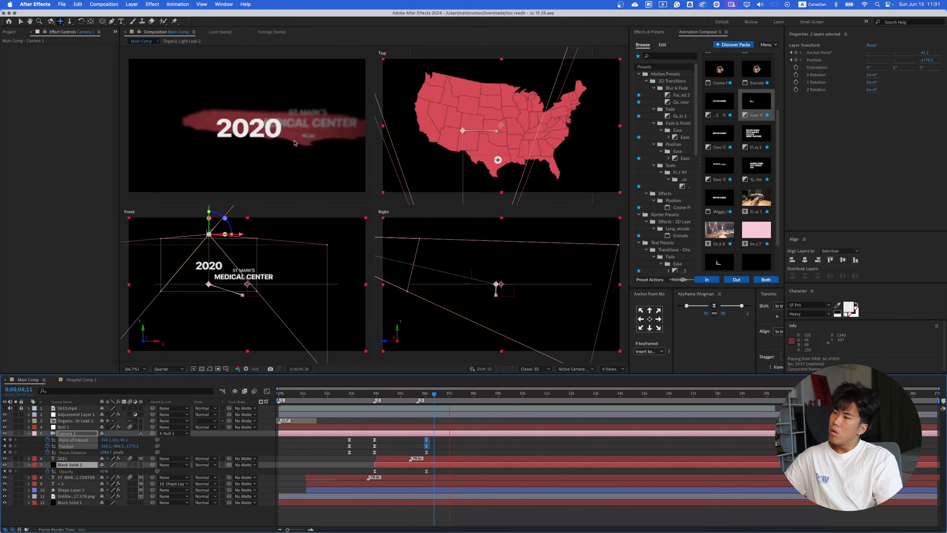
pyautogui.press('space')
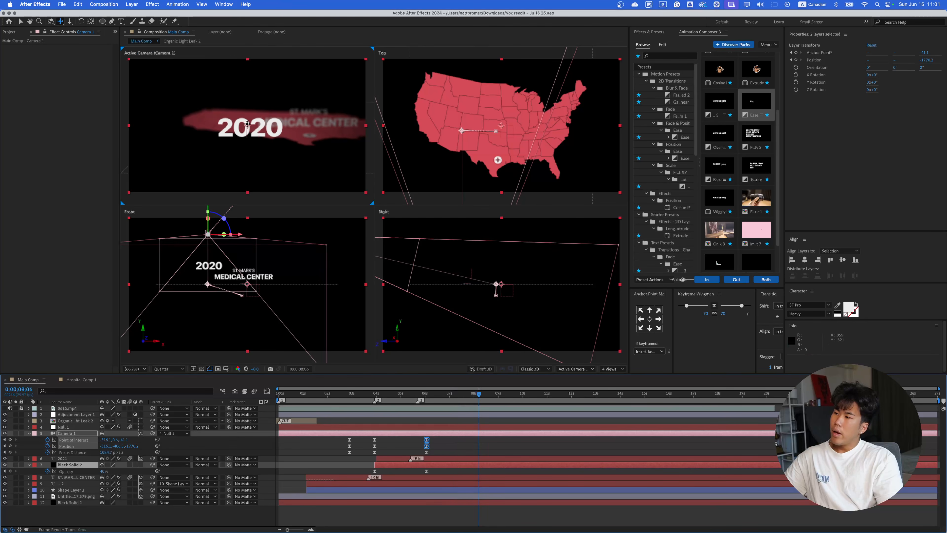
pyautogui.click(217, 84)
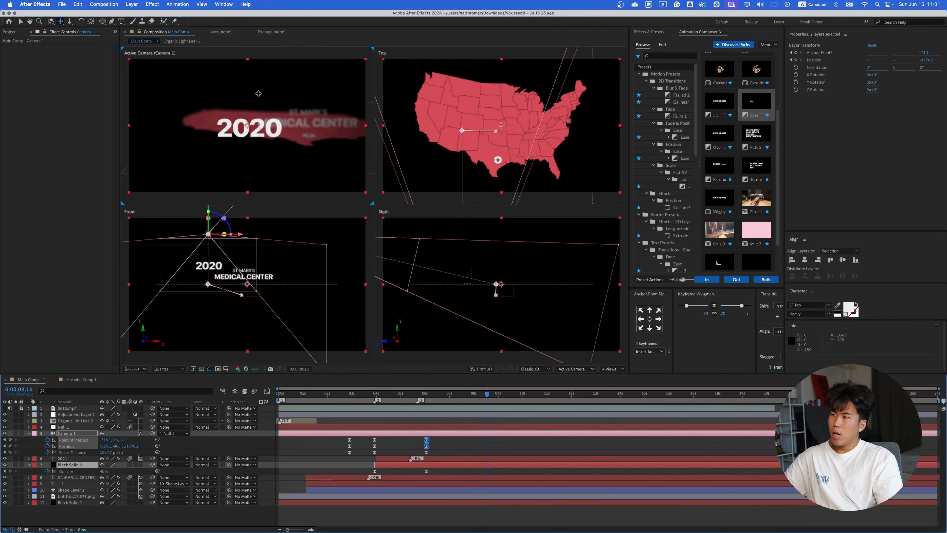
pyautogui.press('space')
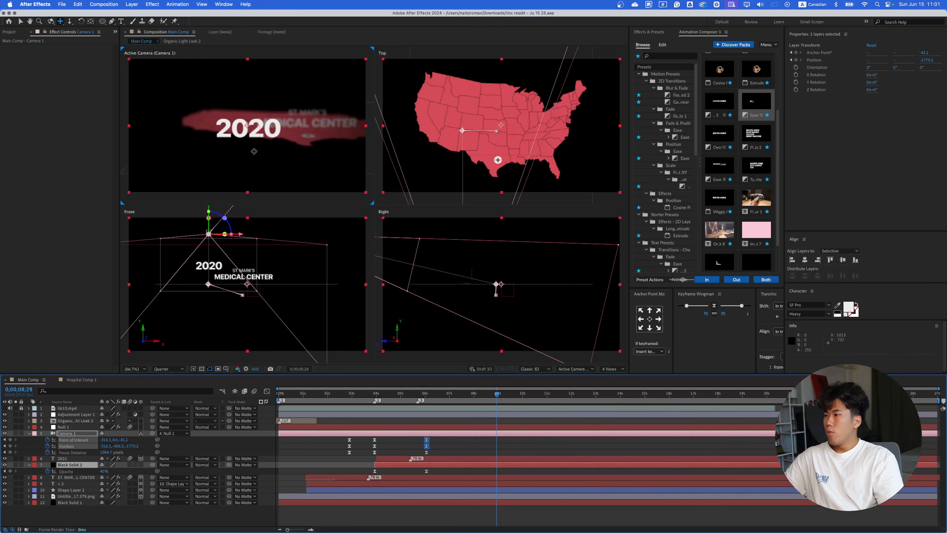
pyautogui.press('space')
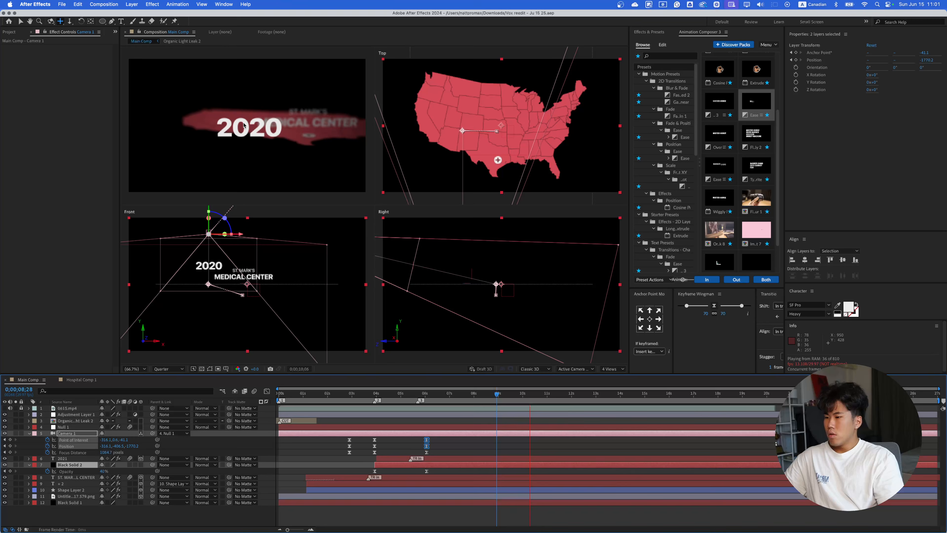
pyautogui.press('space')
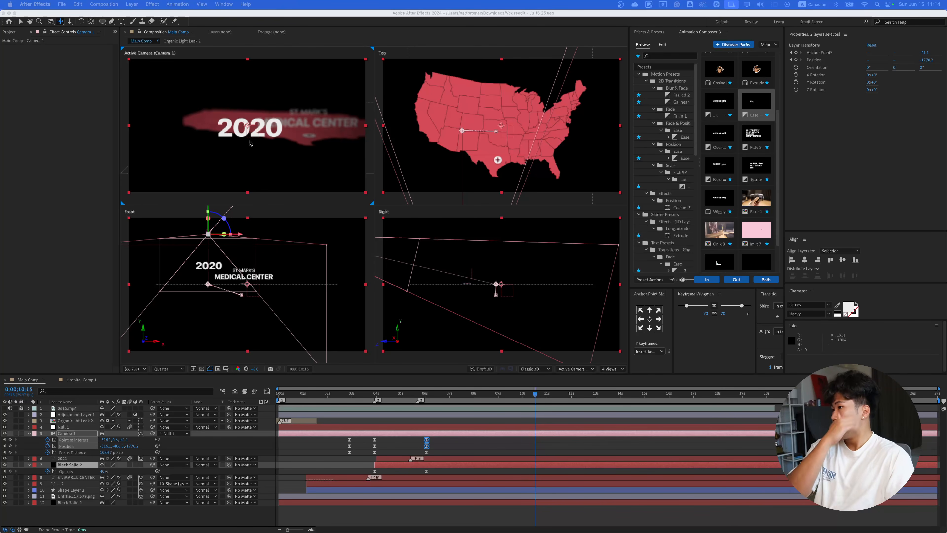
# - Set the preview resolution to Full and zoom in on the 2020 text in the camera view
pyautogui.click(79, 422)
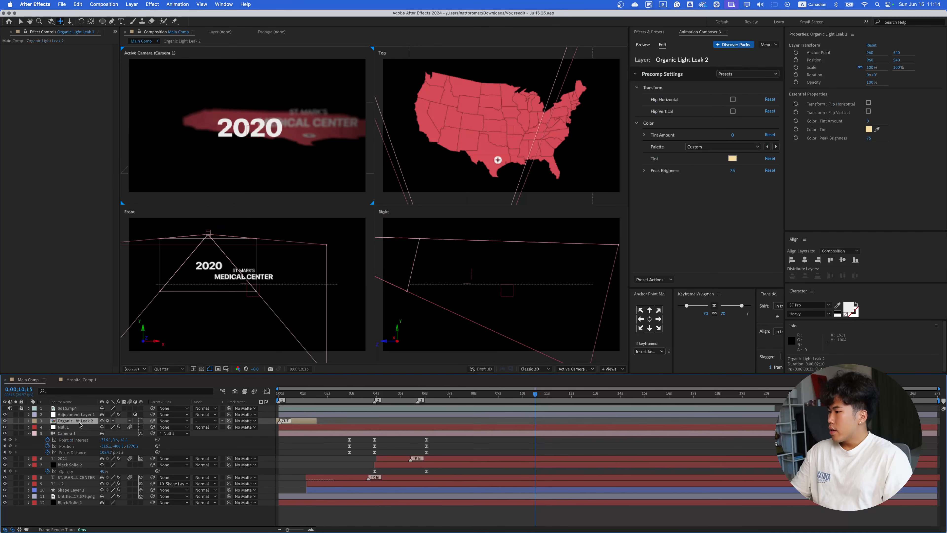
pyautogui.click(79, 427)
pyautogui.click(168, 369)
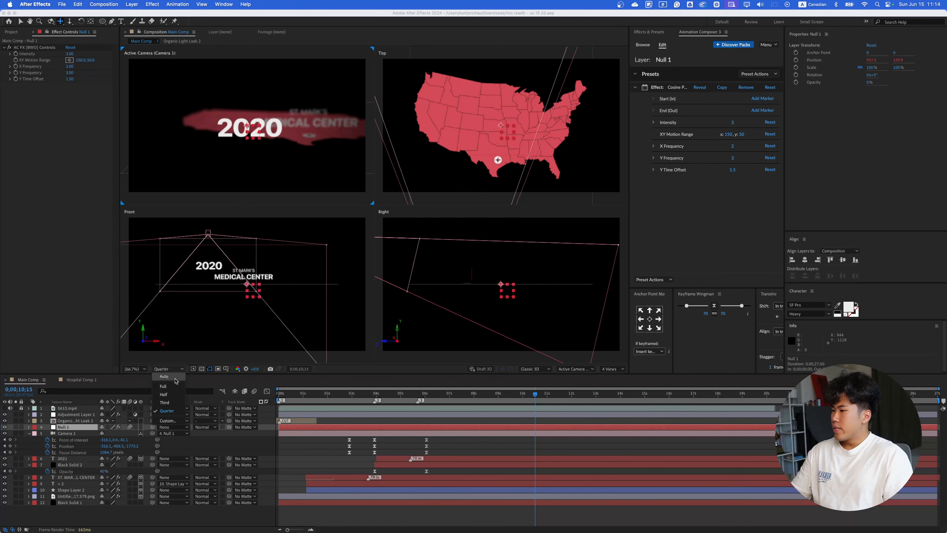
pyautogui.click(169, 387)
pyautogui.scroll(2, 269, 118)
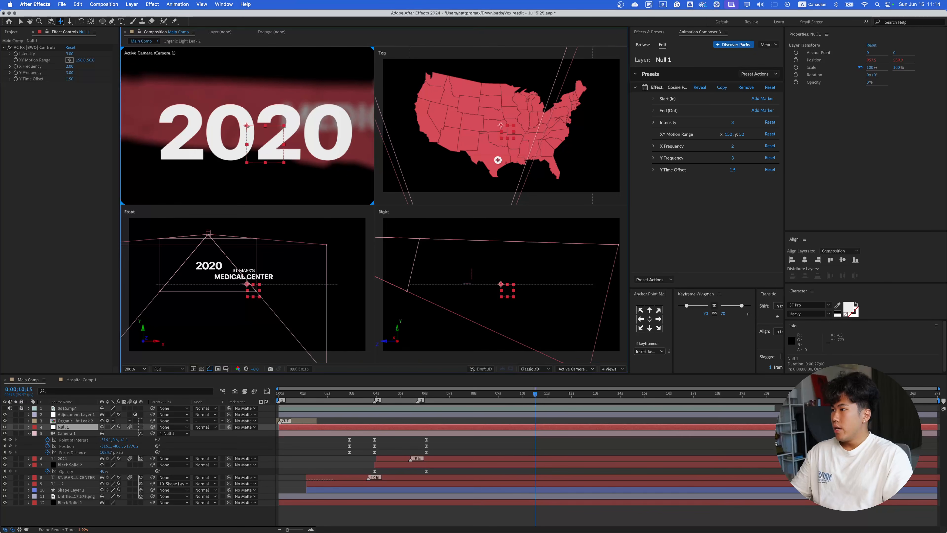
# - Copy the Turbulent Displace effect from the ST. MARK'S MEDICAL CENTER text onto the 2020 text layer
pyautogui.click(69, 478)
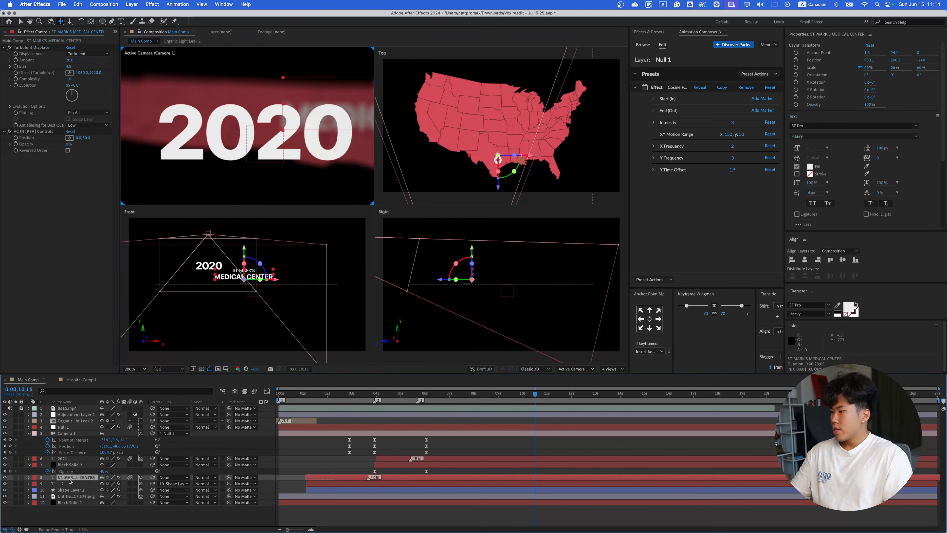
pyautogui.click(34, 49)
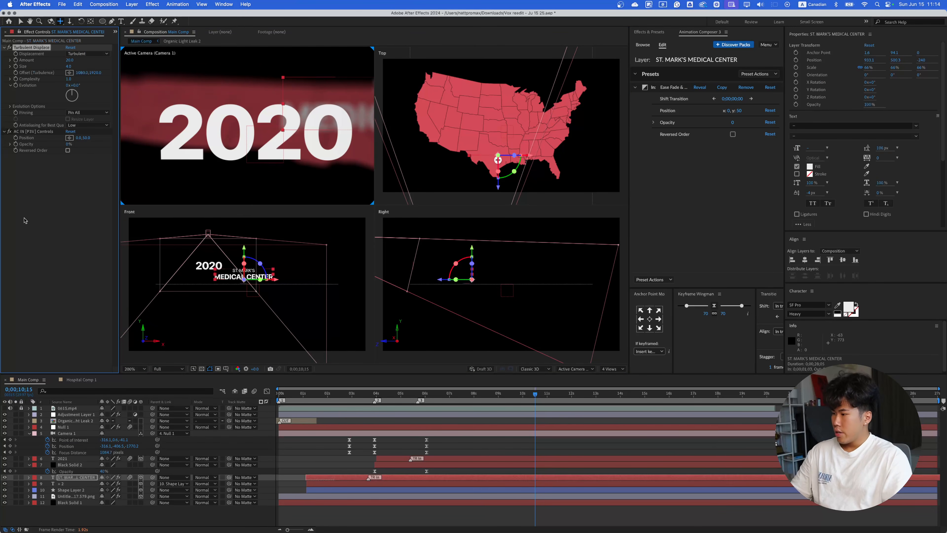
pyautogui.click(85, 460)
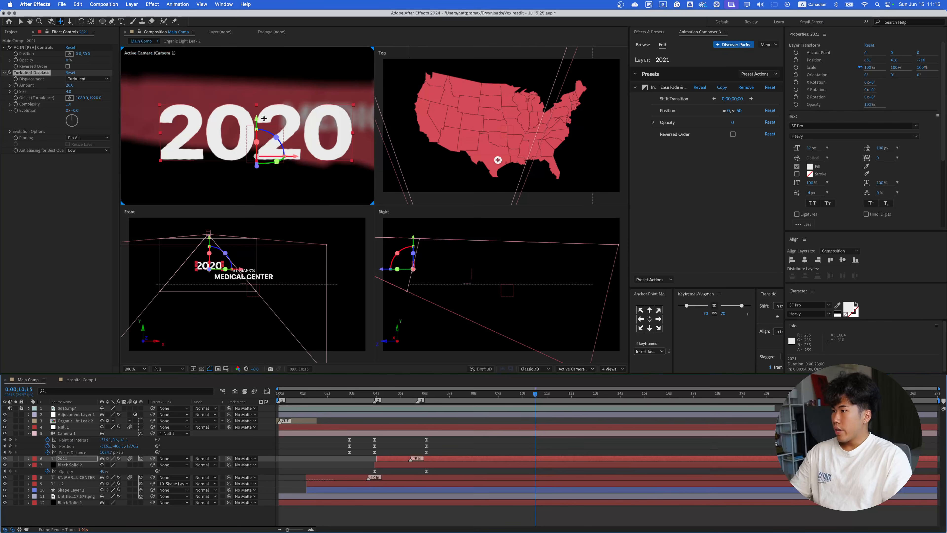
pyautogui.press('/')
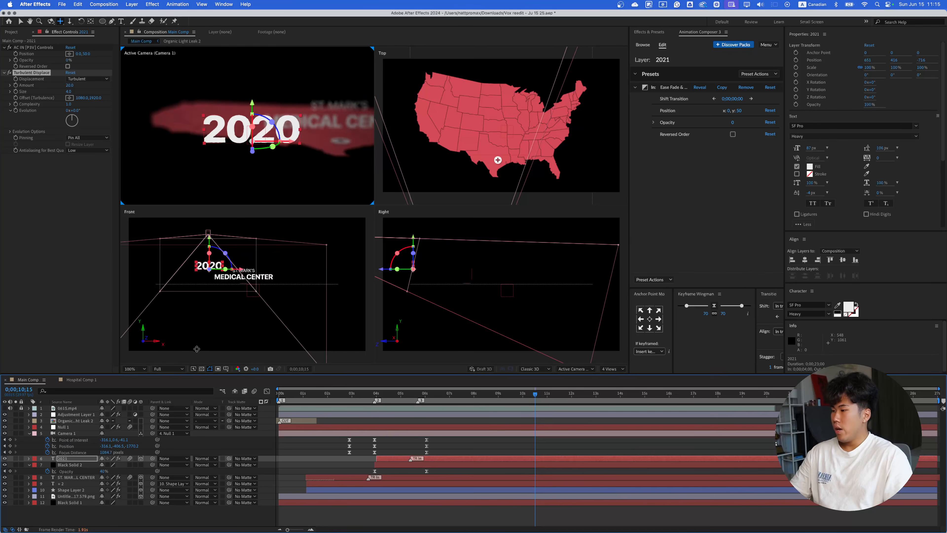
# - Fit the composition in the viewer and switch the layout from four views to two
pyautogui.hotkey('shift', '/')
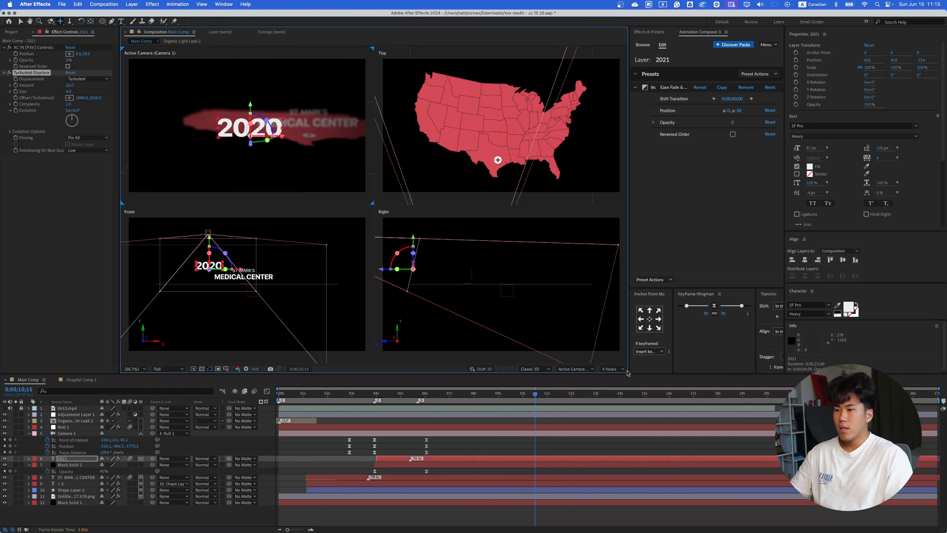
pyautogui.click(612, 368)
pyautogui.click(611, 382)
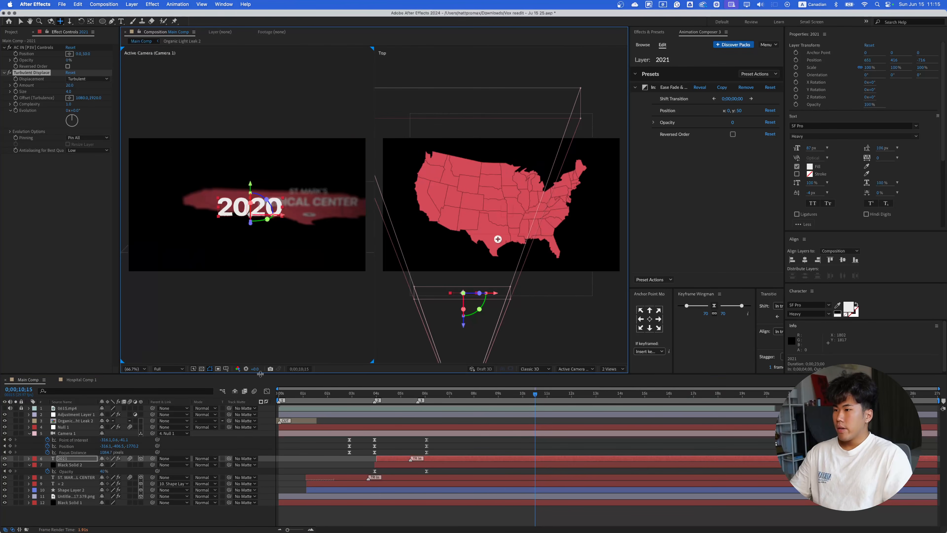
pyautogui.press('v')
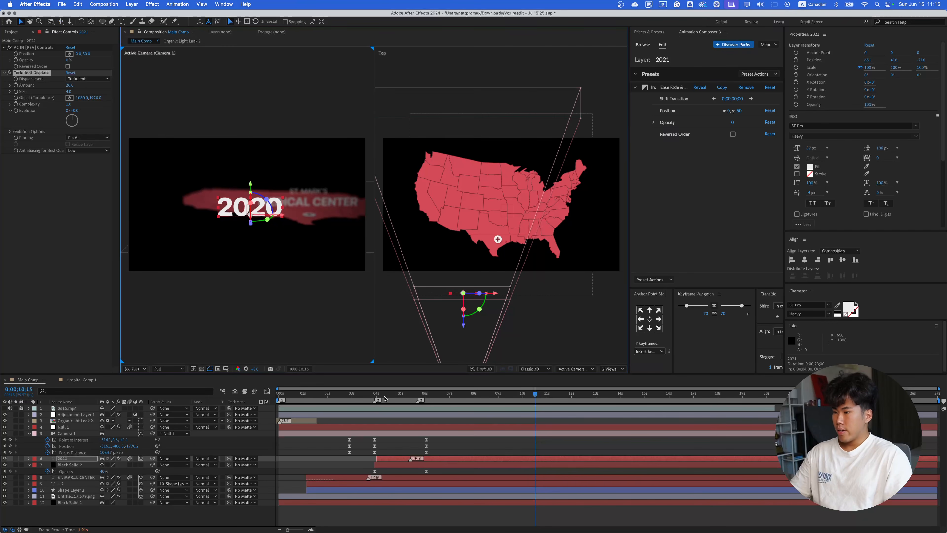
# - Set the preview resolution to Quarter and play back the camera move from 0;00;03;28
pyautogui.moveTo(380, 394)
pyautogui.mouseDown()
pyautogui.moveTo(398, 395)
pyautogui.moveTo(378, 402)
pyautogui.moveTo(431, 407)
pyautogui.moveTo(375, 404)
pyautogui.mouseUp()
pyautogui.click(176, 369)
pyautogui.click(167, 411)
pyautogui.press('space')
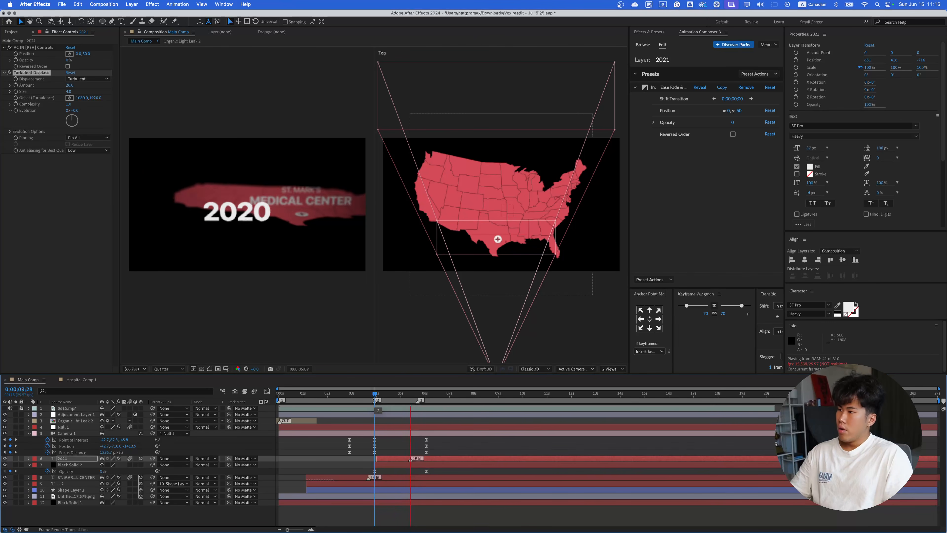
pyautogui.press('space')
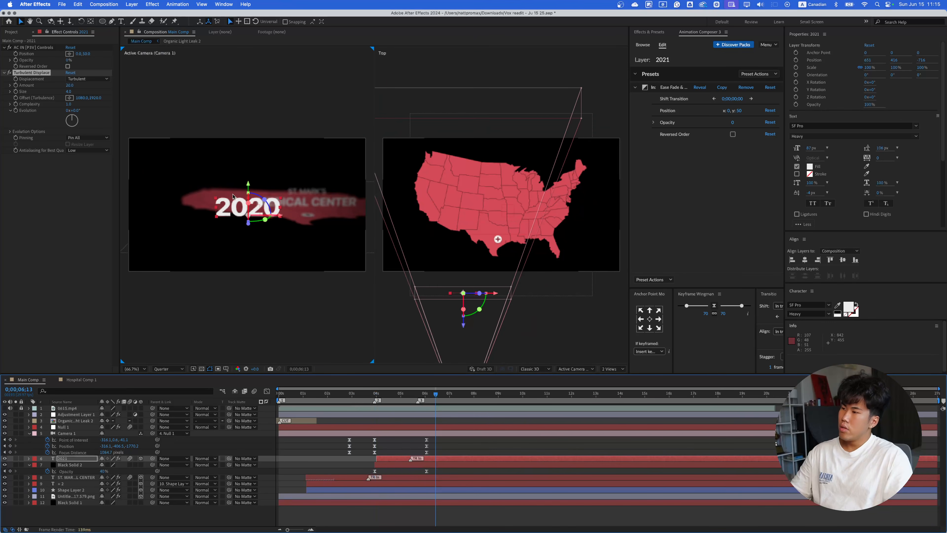
# - At 0;00;06;02, reframe Camera 1 with the Pan Camera tool so the 2020 text sits slightly lower in the shot
pyautogui.moveTo(435, 397); pyautogui.dragTo(428, 400)
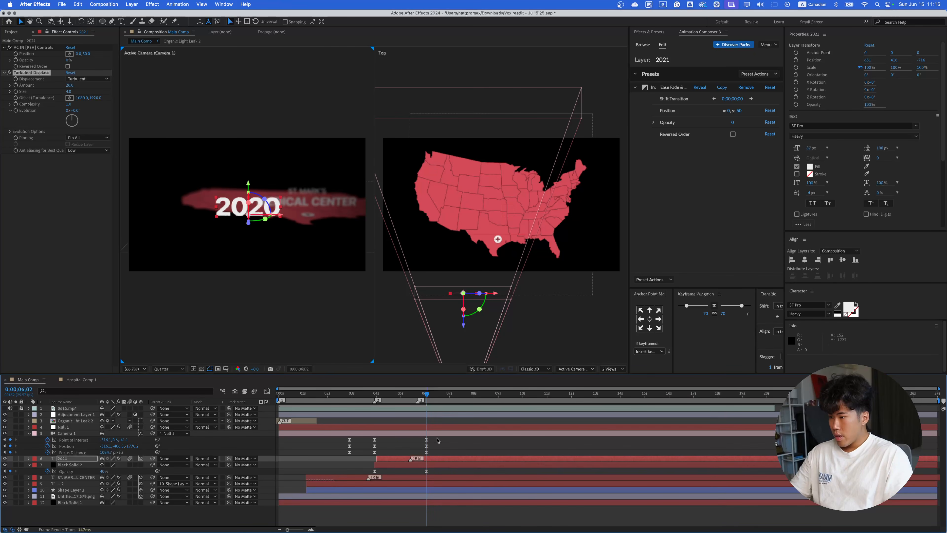
pyautogui.click(437, 434)
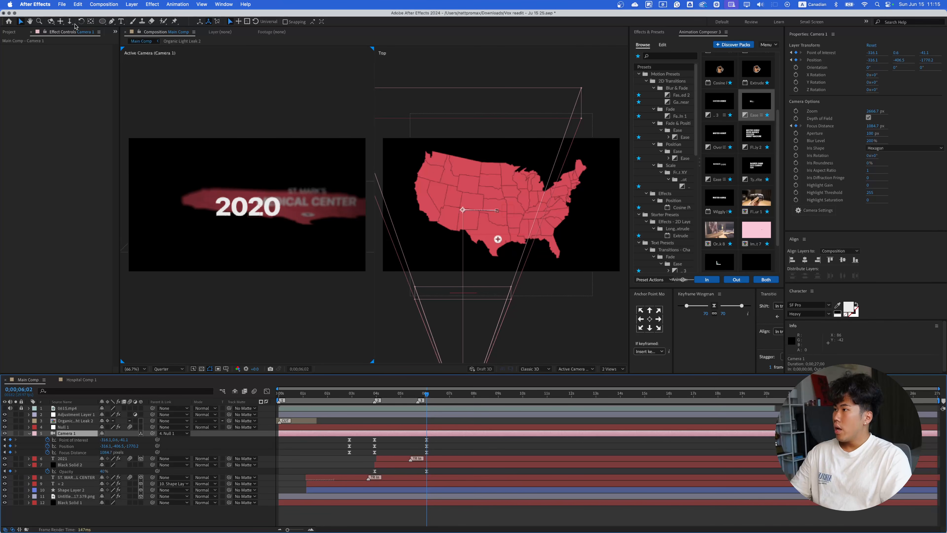
pyautogui.click(61, 22)
pyautogui.moveTo(227, 193); pyautogui.dragTo(239, 197)
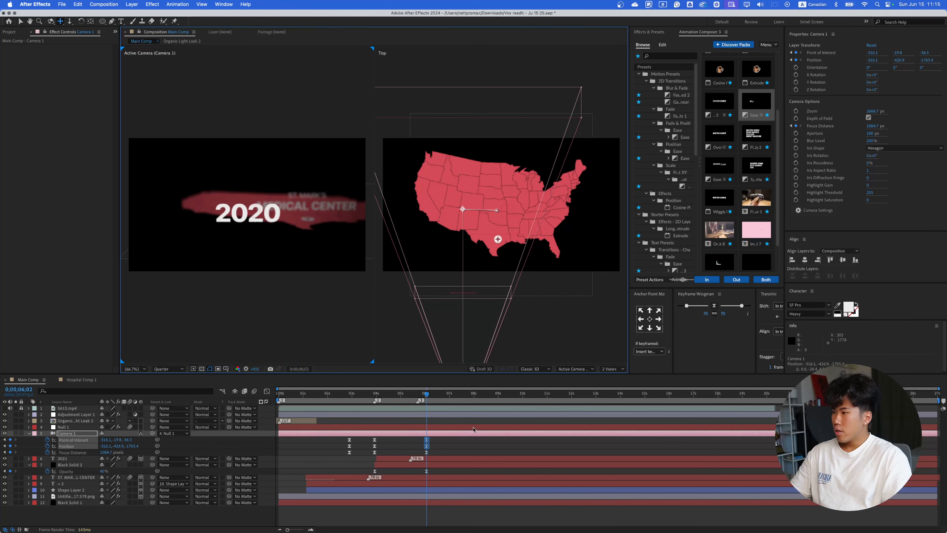
pyautogui.press('v')
# - With no layer selected, draw a white circle about 558 px wide and centre its anchor point and position in the composition
pyautogui.click(421, 464)
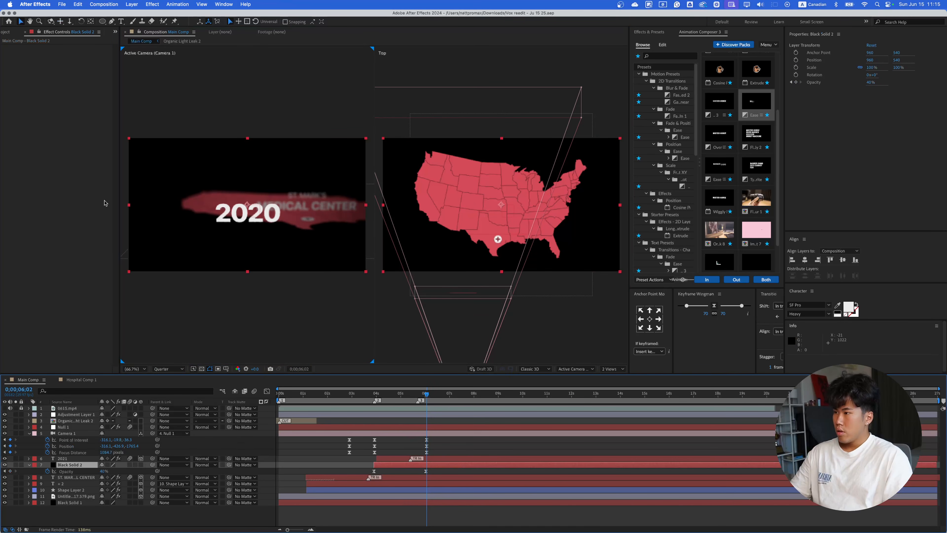
pyautogui.click(457, 458)
pyautogui.click(458, 443)
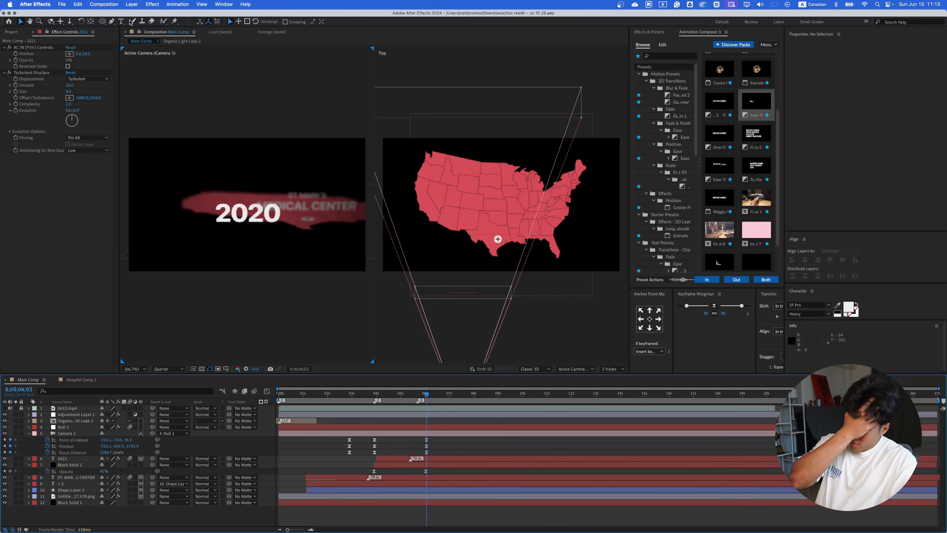
pyautogui.click(102, 22)
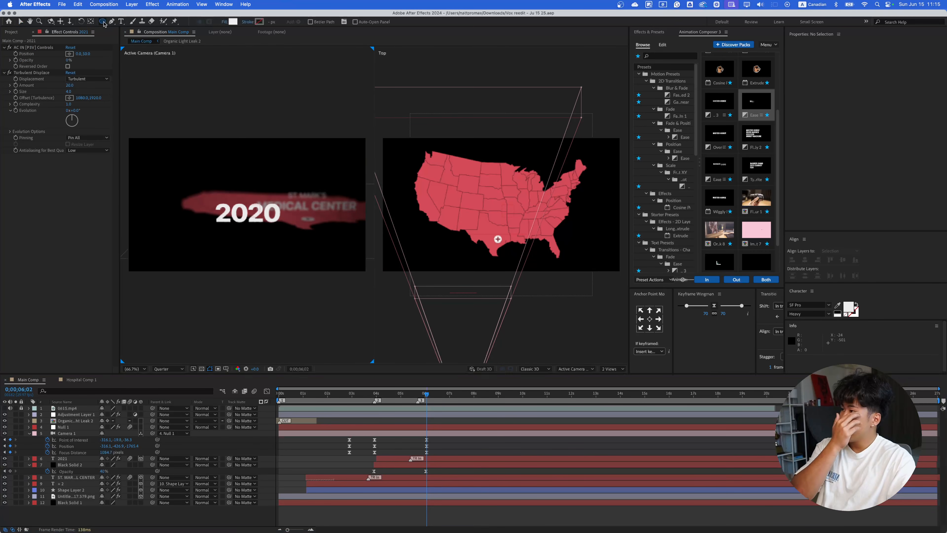
pyautogui.moveTo(228, 181)
pyautogui.mouseDown()
pyautogui.moveTo(284, 235)
pyautogui.moveTo(296, 242)
pyautogui.moveTo(297, 234)
pyautogui.mouseUp()
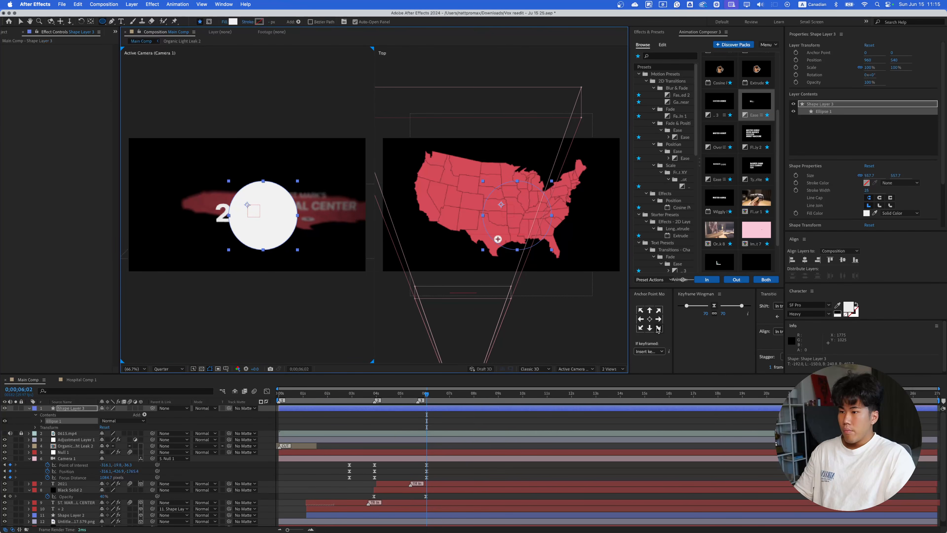
pyautogui.click(650, 319)
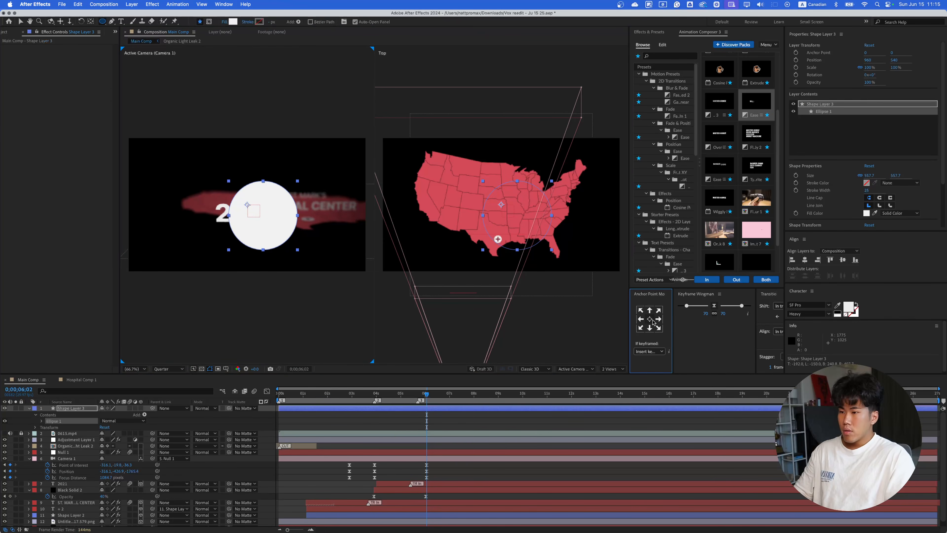
pyautogui.click(806, 260)
pyautogui.click(843, 260)
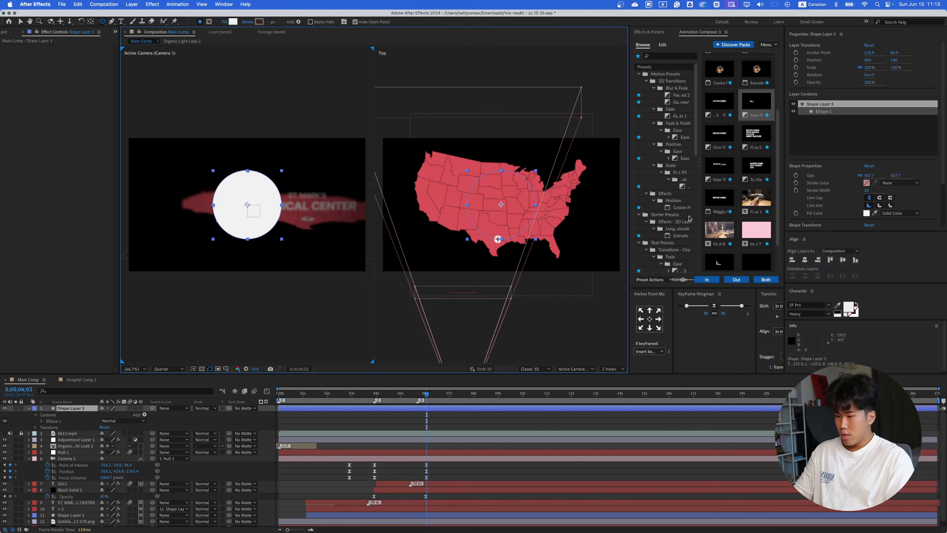
# - Set the circle's fill to the red sampled from the US map
pyautogui.press('v')
pyautogui.click(875, 213)
pyautogui.click(466, 214)
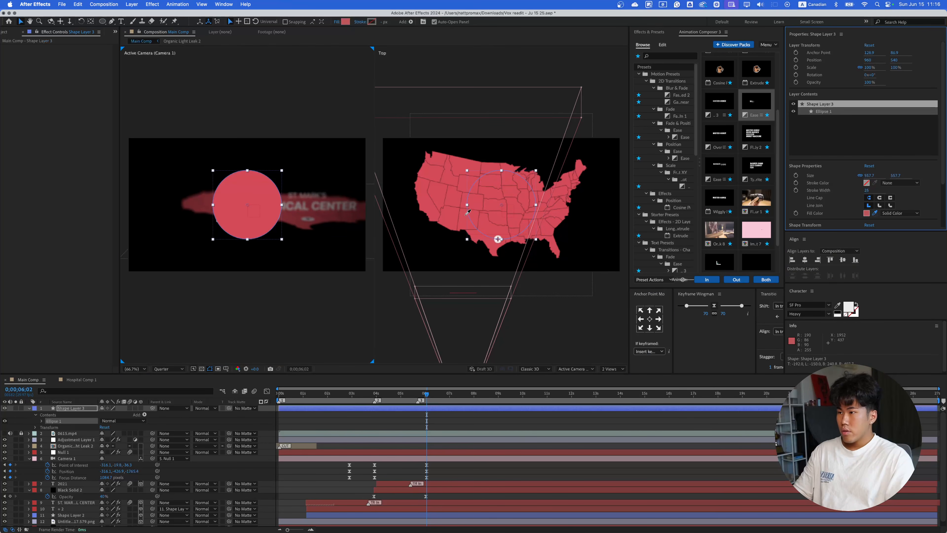
pyautogui.click(398, 409)
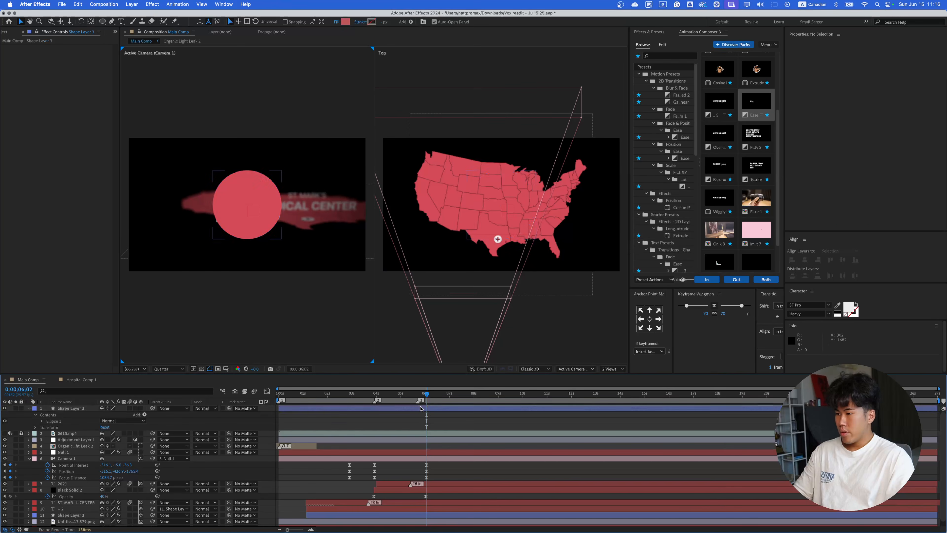
# - Pre-compose the circle layer as Shape Layer 3 Comp 1, moving all attributes into it
pyautogui.rightClick(293, 408)
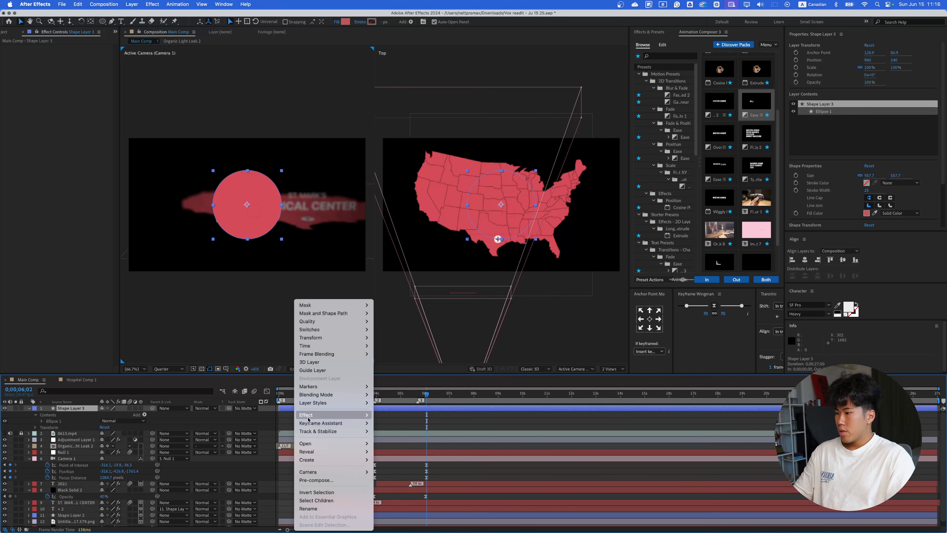
pyautogui.click(313, 479)
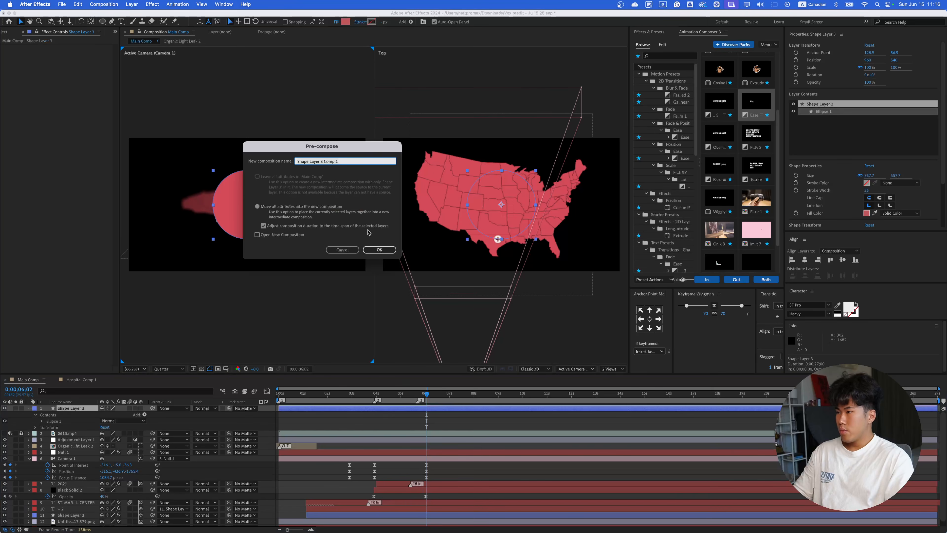
pyautogui.click(379, 250)
# - Place the circle precomp directly beneath the 2020 text layer and shift its start to about 0;00;03;27
pyautogui.moveTo(82, 408); pyautogui.dragTo(97, 456)
pyautogui.moveTo(298, 457); pyautogui.dragTo(414, 472)
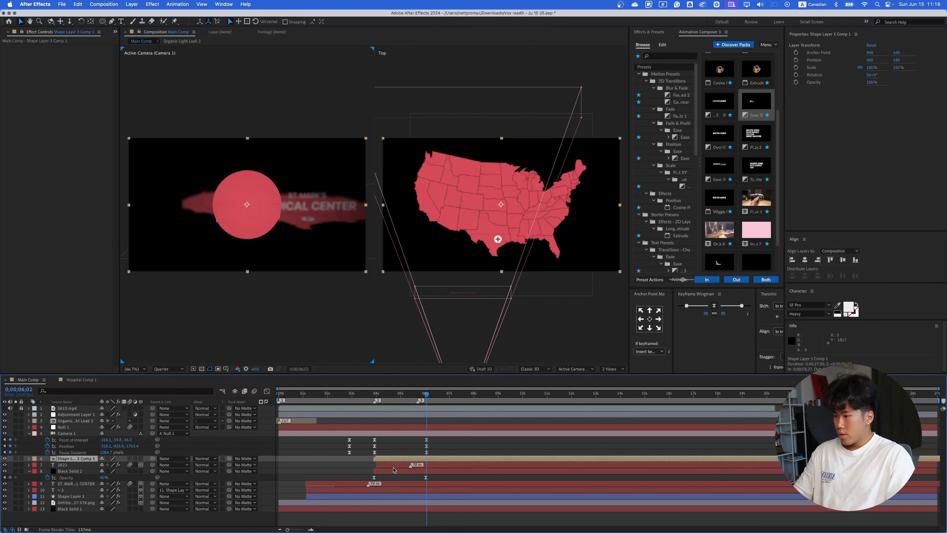
pyautogui.moveTo(65, 460); pyautogui.dragTo(69, 468)
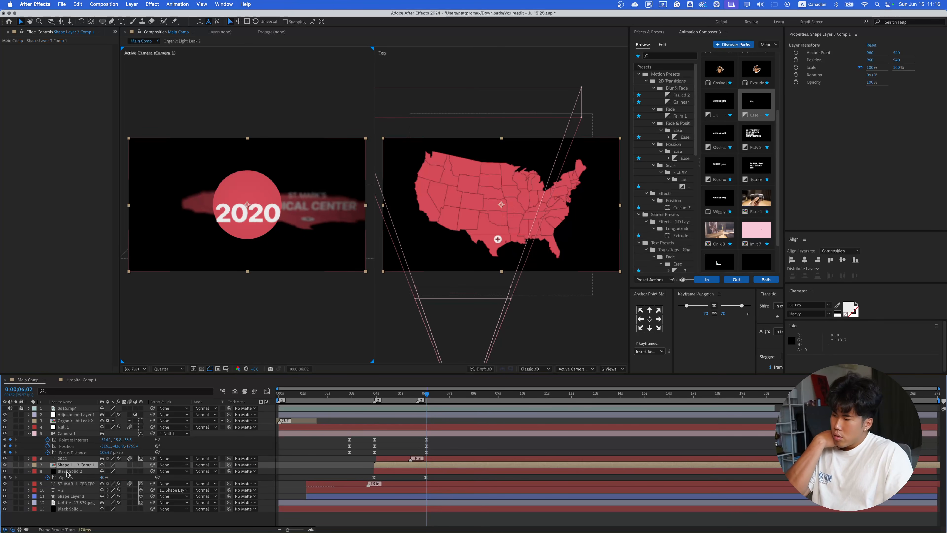
# - Set the label colour of the Black Solid 2 layer to Yellow
pyautogui.click(31, 471)
pyautogui.click(35, 471)
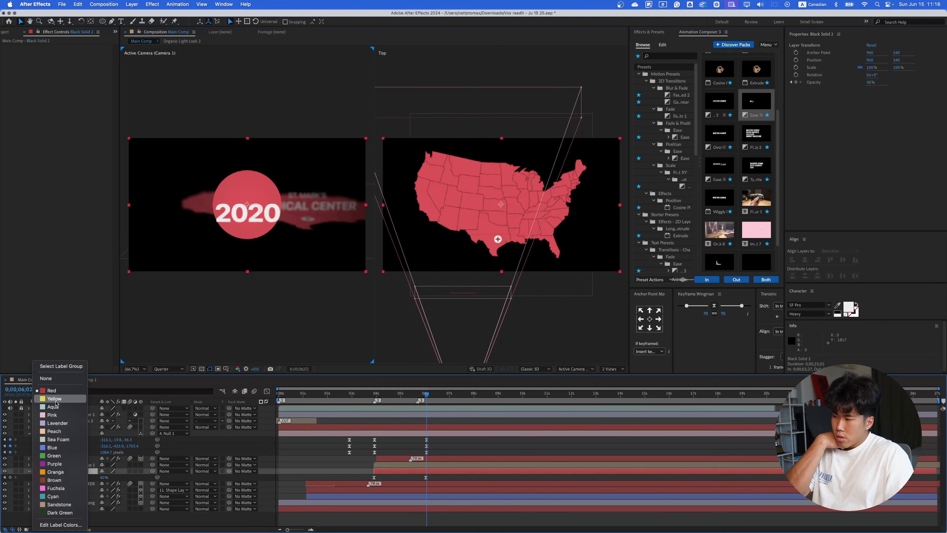
pyautogui.click(60, 401)
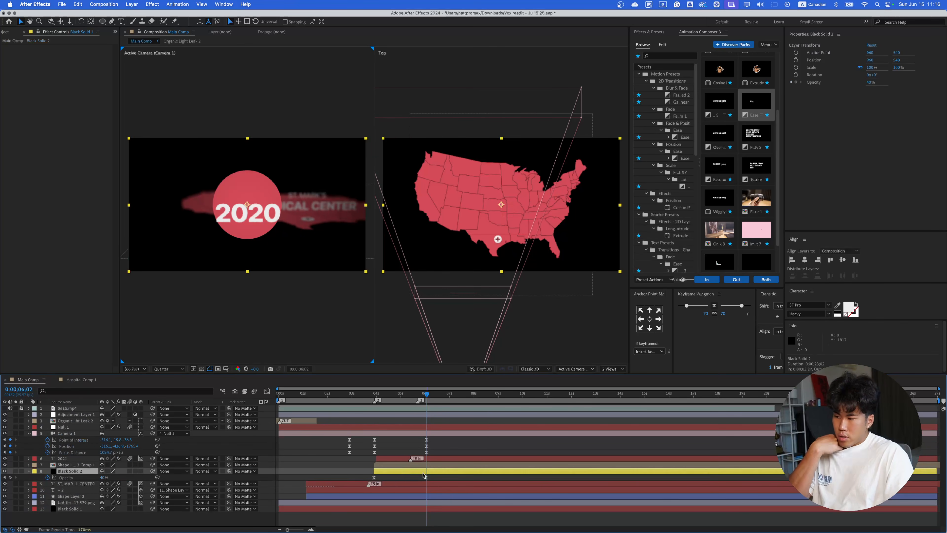
# - Open the circle's precomp and add a white "$" text over the circle
pyautogui.doubleClick(403, 465)
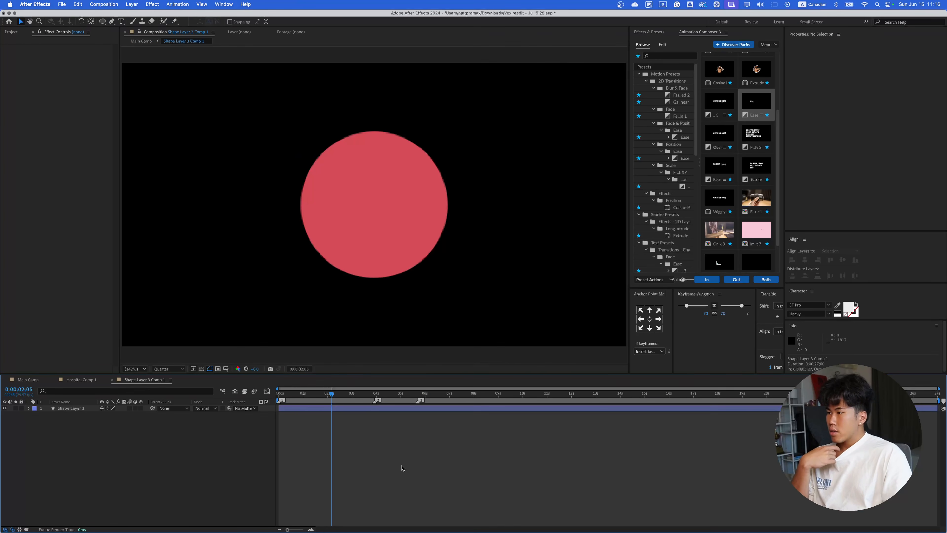
pyautogui.click(347, 176)
pyautogui.click(121, 21)
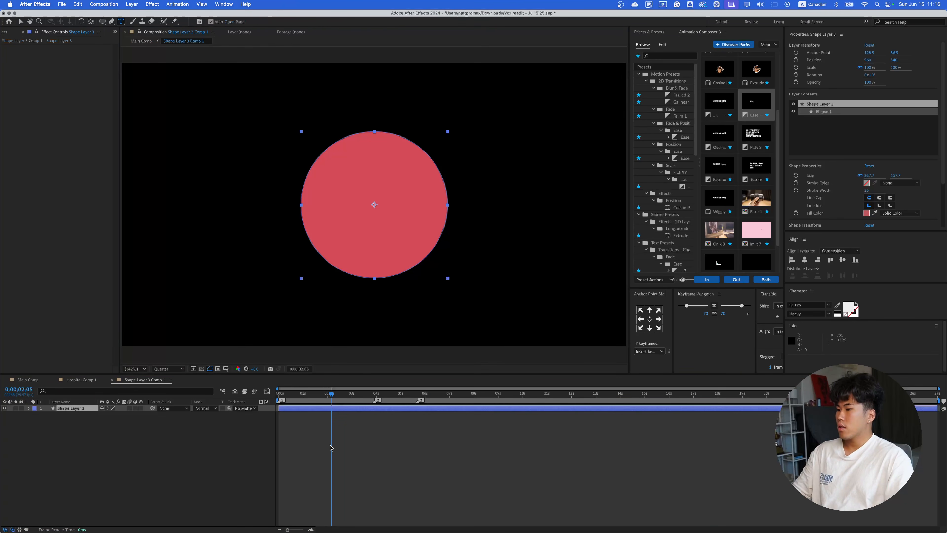
pyautogui.click(365, 213)
pyautogui.write('$')
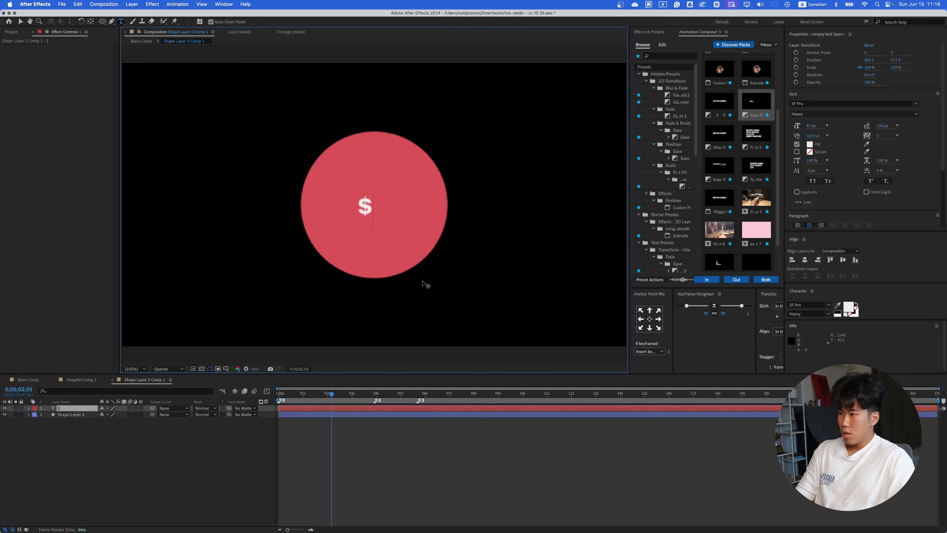
# - Centre the dollar sign's anchor point and position in the composition and scale it to 500%
pyautogui.click(85, 410)
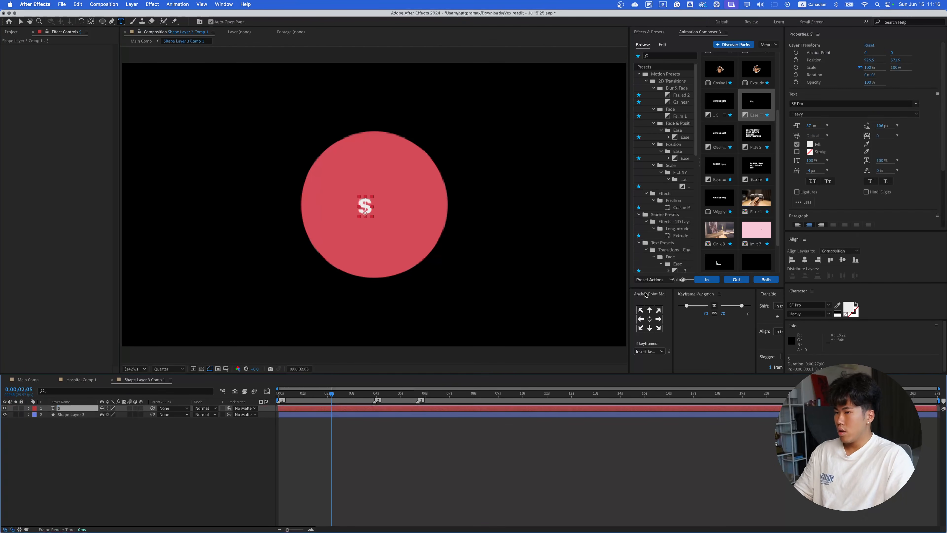
pyautogui.click(650, 319)
pyautogui.click(807, 261)
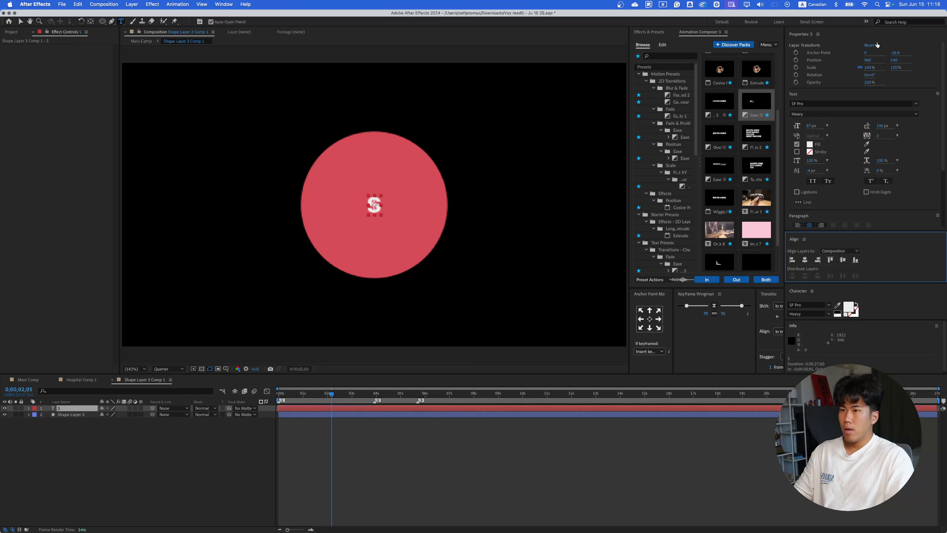
pyautogui.moveTo(868, 66)
pyautogui.mouseDown()
pyautogui.moveTo(903, 66)
pyautogui.moveTo(872, 62)
pyautogui.moveTo(883, 63)
pyautogui.mouseUp()
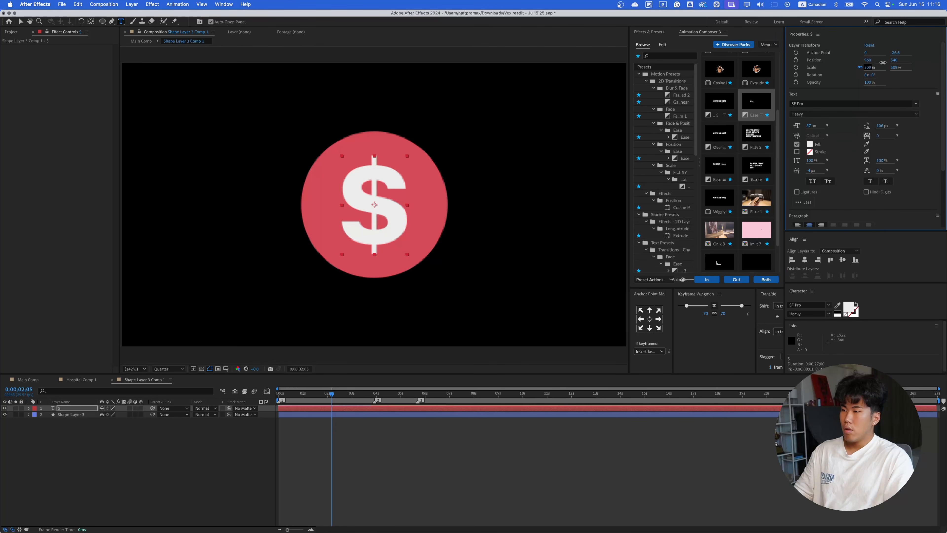
pyautogui.click(498, 443)
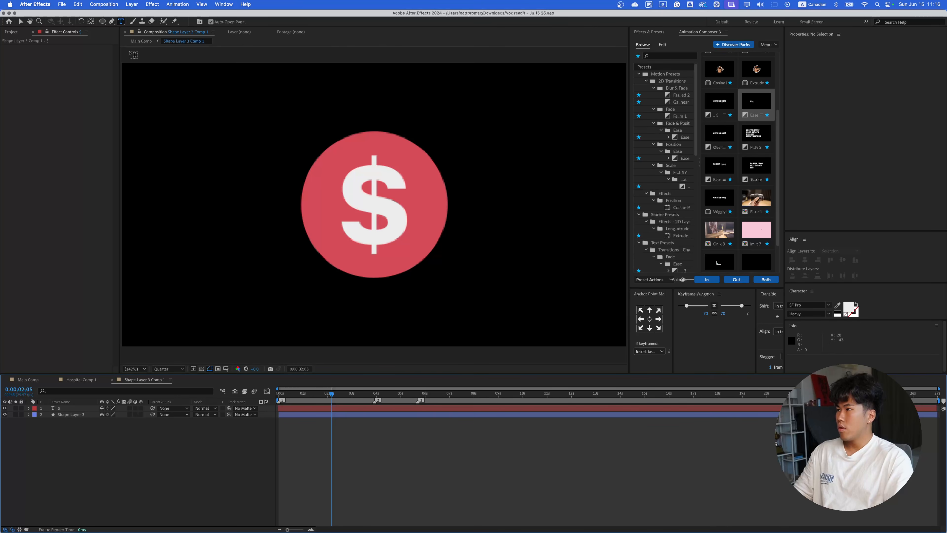
# - Return to Main Comp and apply the Overshoot XY Scale preset as an In animation to the dollar-sign precomp
pyautogui.click(137, 42)
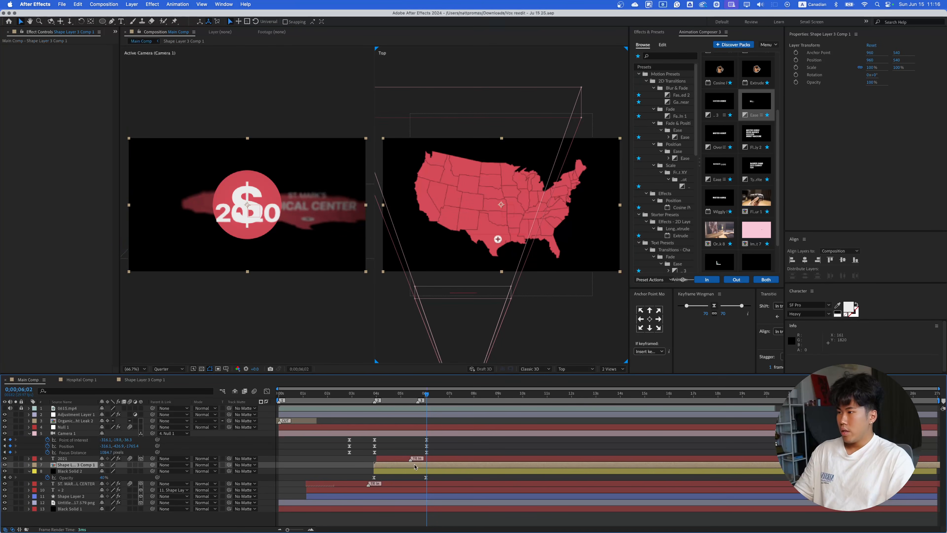
pyautogui.click(757, 80)
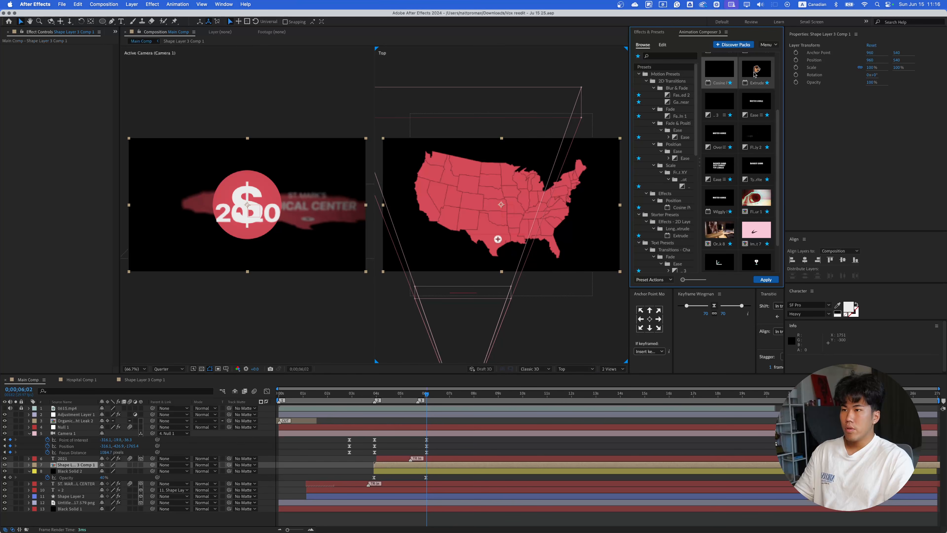
pyautogui.scroll(3, 757, 82)
pyautogui.scroll(1, 723, 105)
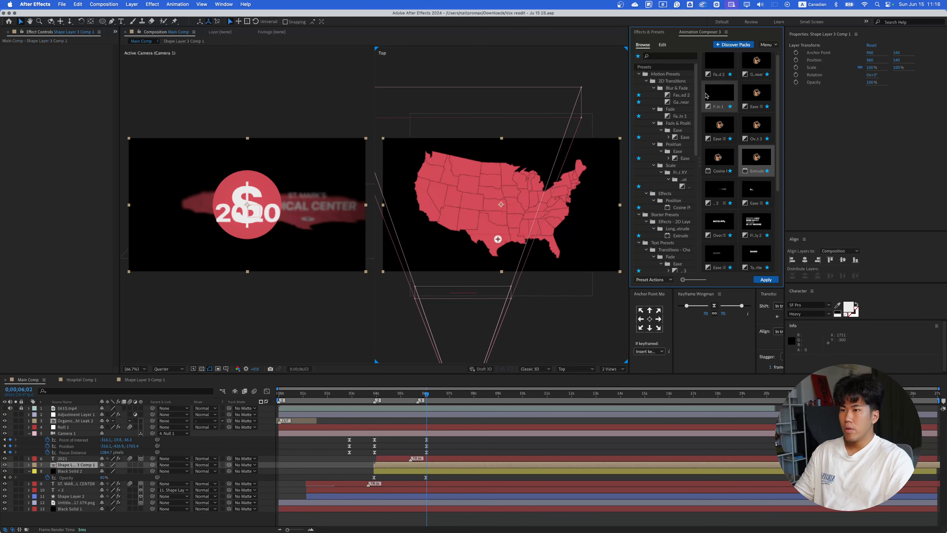
pyautogui.click(751, 123)
pyautogui.click(707, 279)
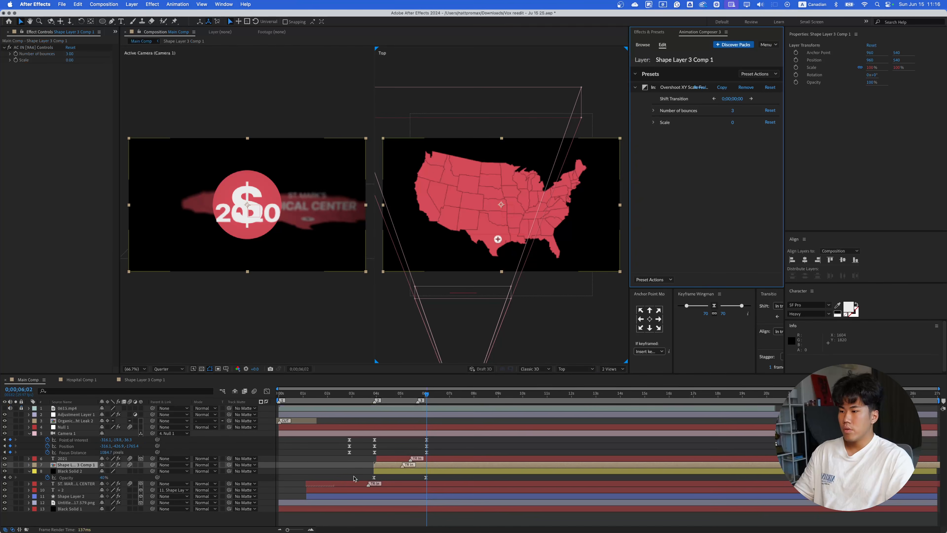
# - Make the dollar-sign precomp a 3D layer and copy the 2020 text layer's position onto it
pyautogui.click(141, 465)
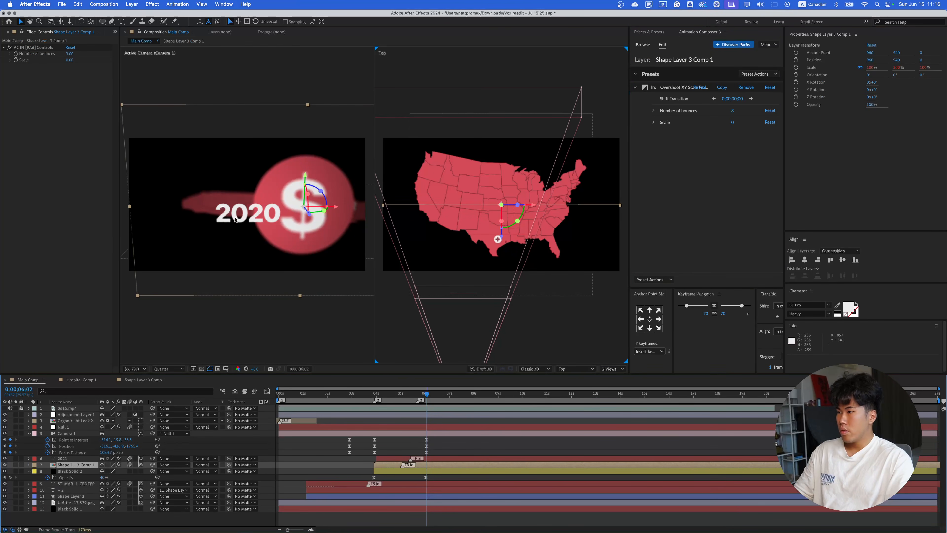
pyautogui.press('super+Up')
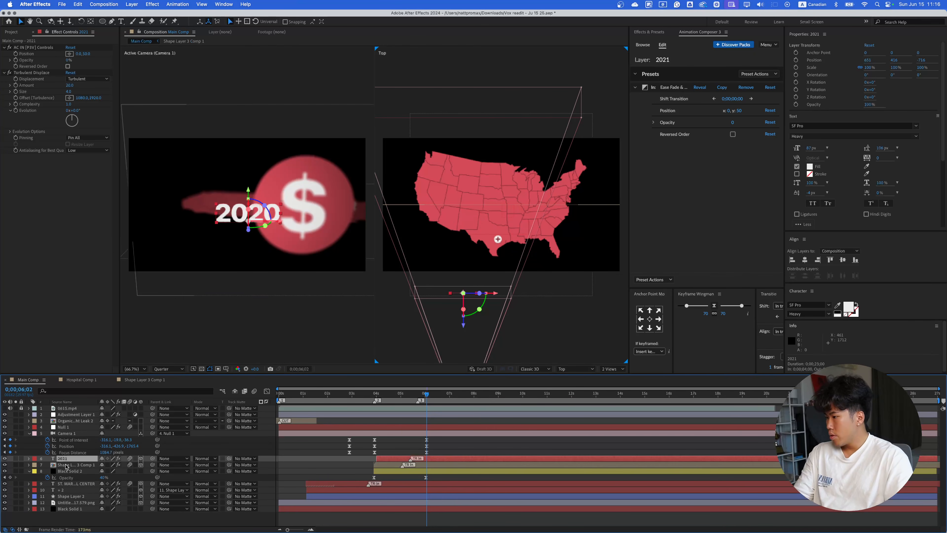
pyautogui.press('p')
pyautogui.press('super+Down')
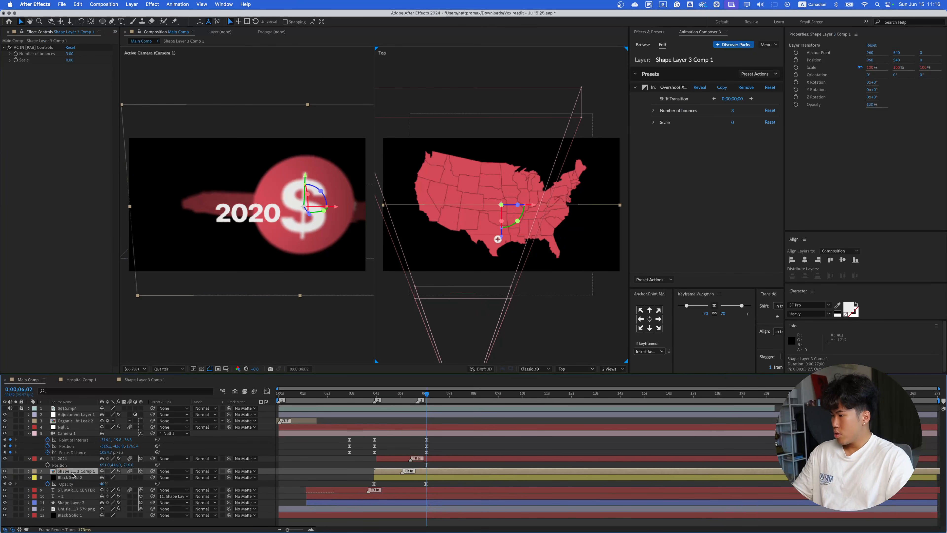
pyautogui.press('super+v')
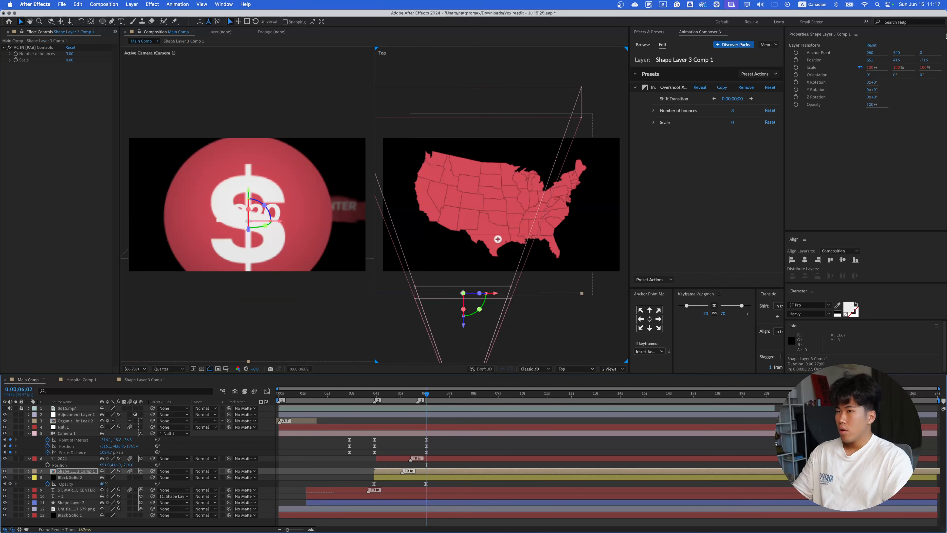
# - Scale the dollar-sign precomp down to 23% and place it above the 2020 text at a depth of about -710
pyautogui.moveTo(874, 66); pyautogui.dragTo(854, 77)
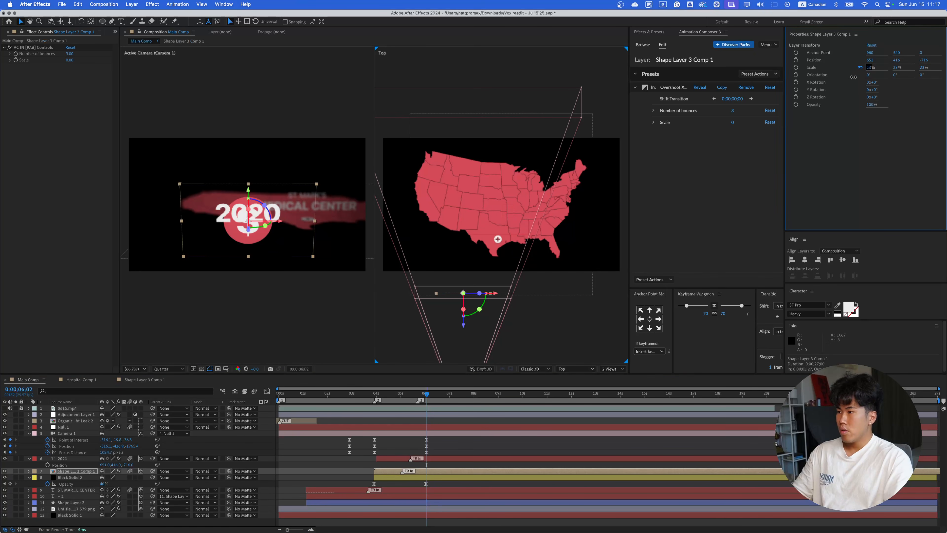
pyautogui.moveTo(466, 326); pyautogui.dragTo(466, 325)
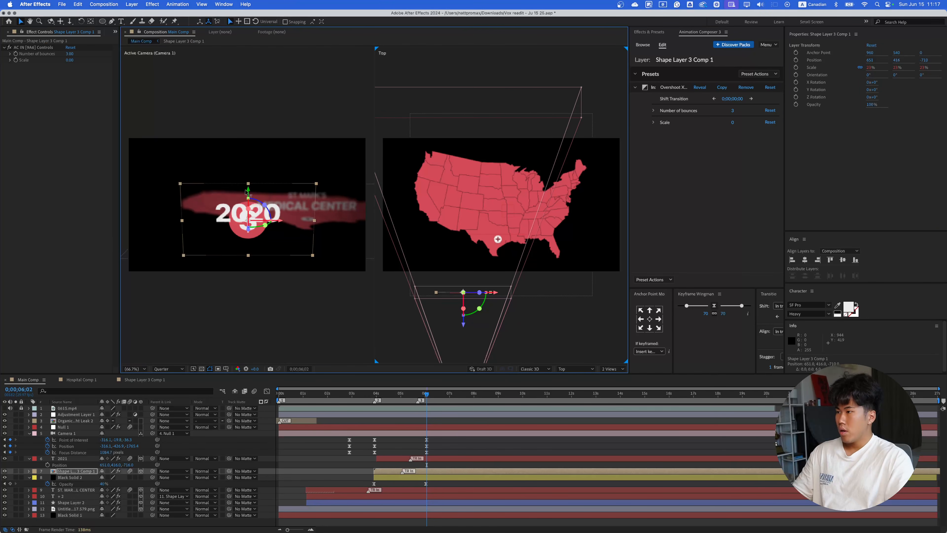
pyautogui.moveTo(248, 190); pyautogui.dragTo(247, 149)
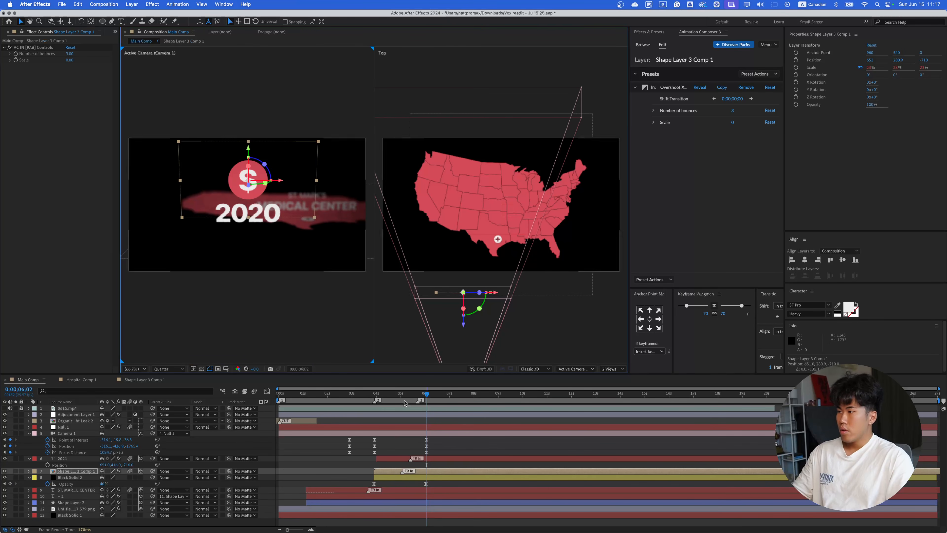
# - Pan the camera slightly at its last keyframe so the dollar sign and 2020 text sit lower in the frame
pyautogui.click(437, 434)
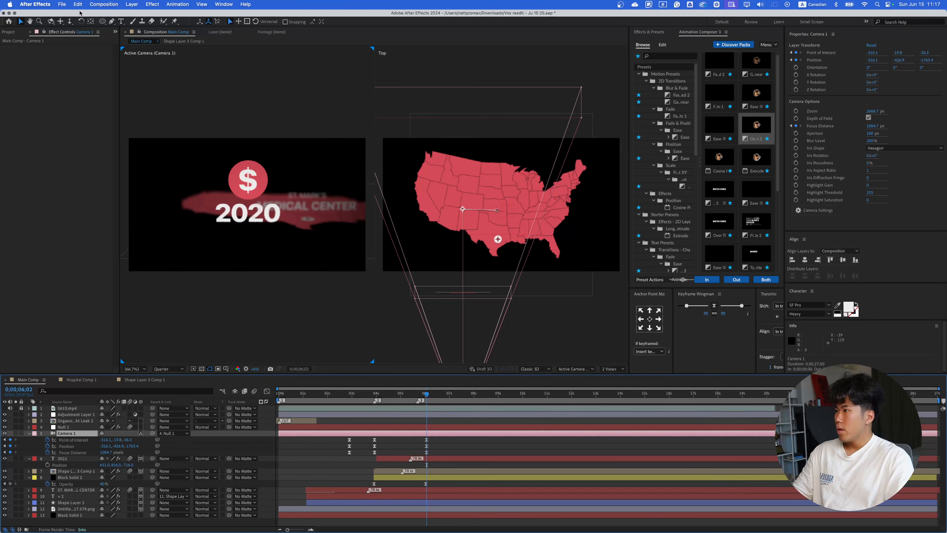
pyautogui.click(61, 22)
pyautogui.moveTo(240, 177); pyautogui.dragTo(241, 183)
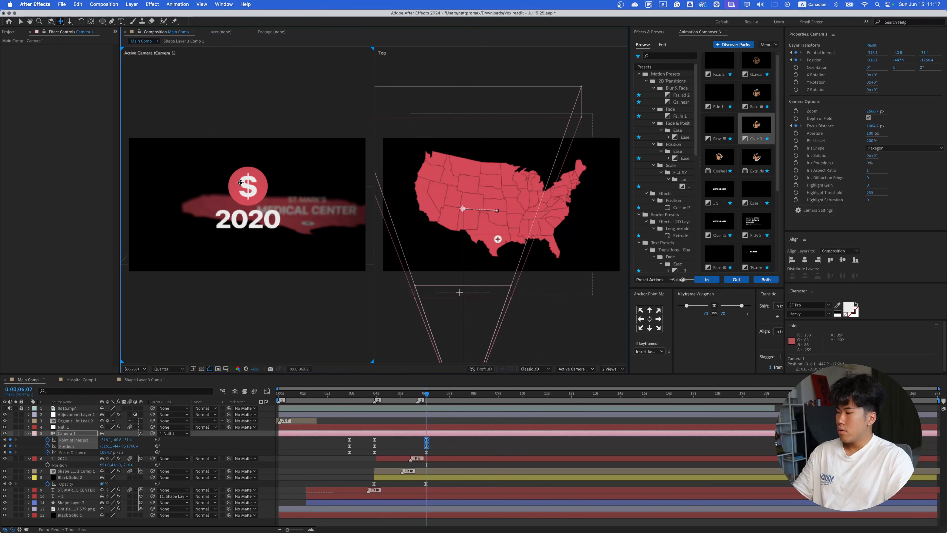
pyautogui.click(458, 451)
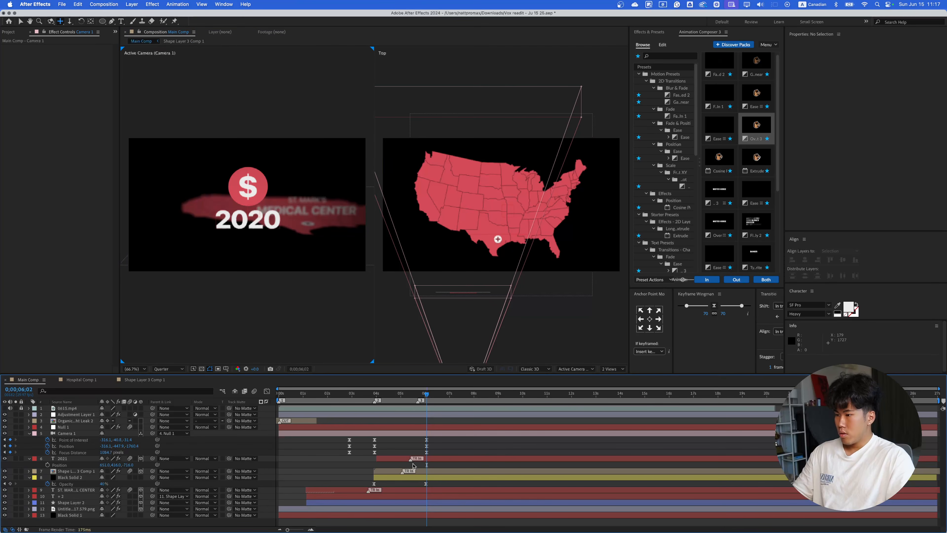
# - Set the Black Solid 2 layer's final opacity keyframe to 50%
pyautogui.click(422, 472)
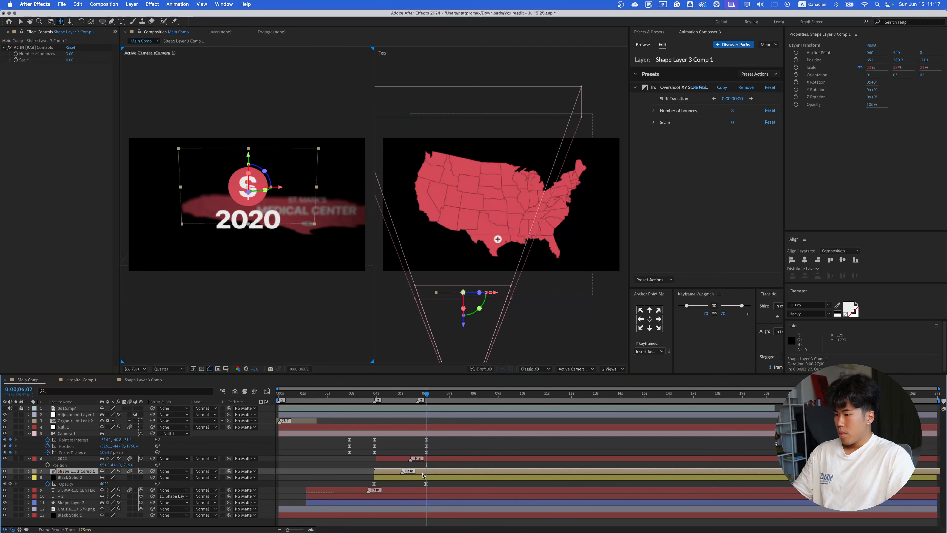
pyautogui.click(420, 484)
pyautogui.click(421, 480)
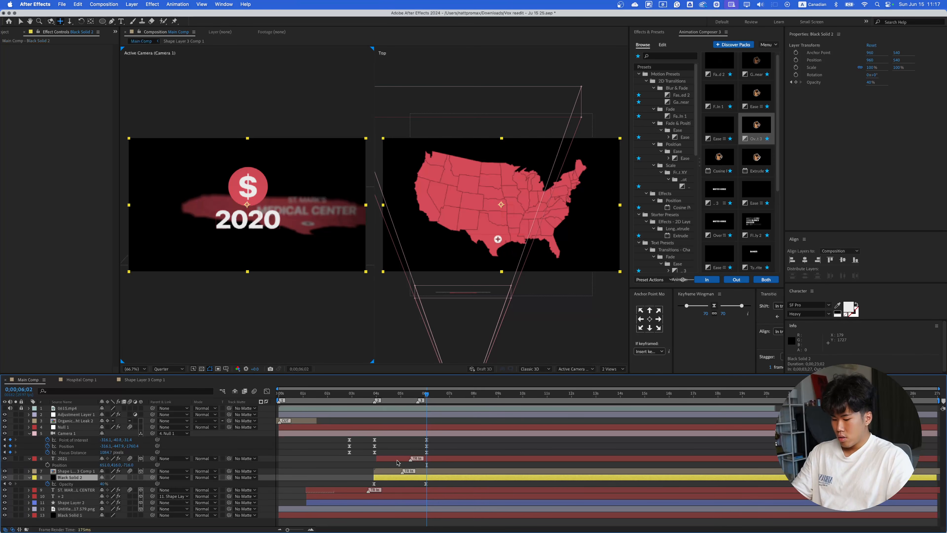
pyautogui.press('pageup')
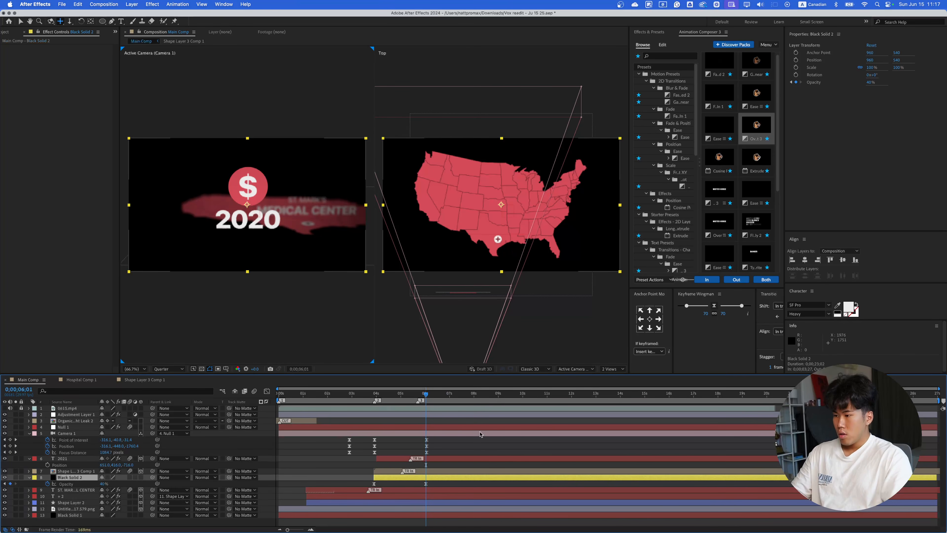
pyautogui.click(871, 82)
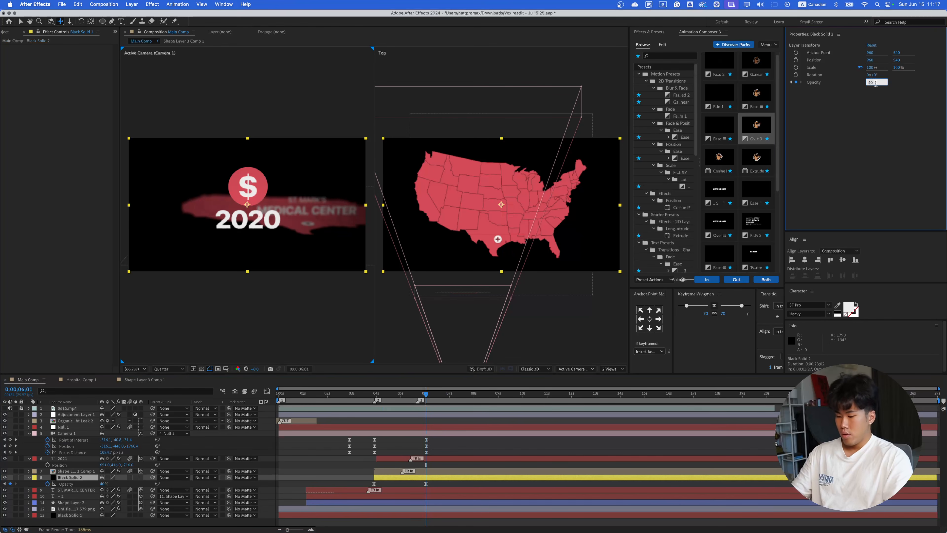
pyautogui.write('50')
pyautogui.press('Return')
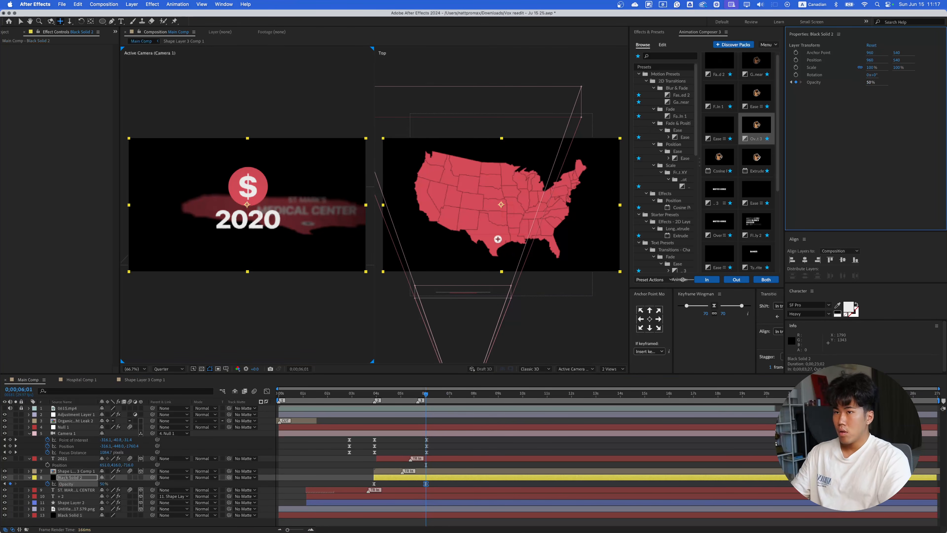
pyautogui.click(462, 453)
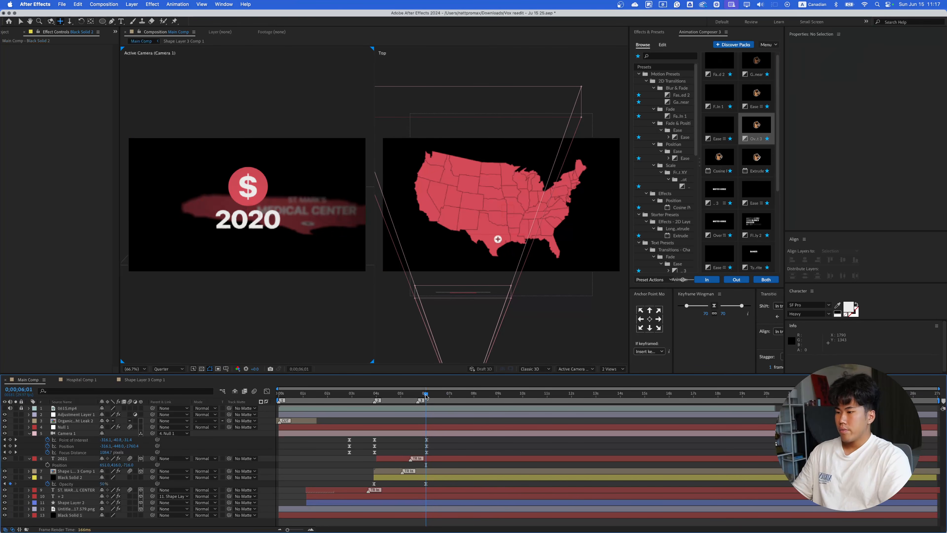
# - Preview the camera move and shift the dollar-sign precomp later in time so it starts at about 0;00;04;13
pyautogui.moveTo(427, 396); pyautogui.dragTo(381, 397)
pyautogui.click(177, 370)
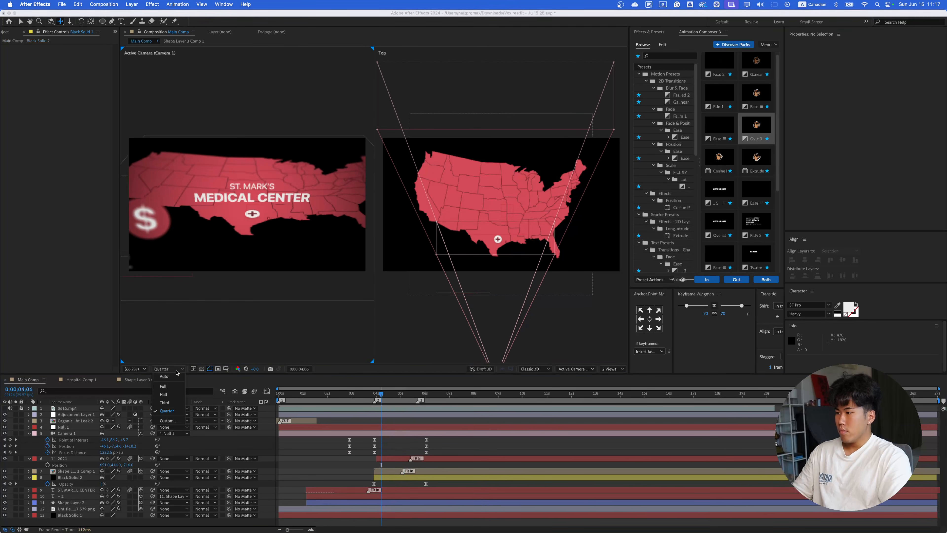
pyautogui.click(169, 411)
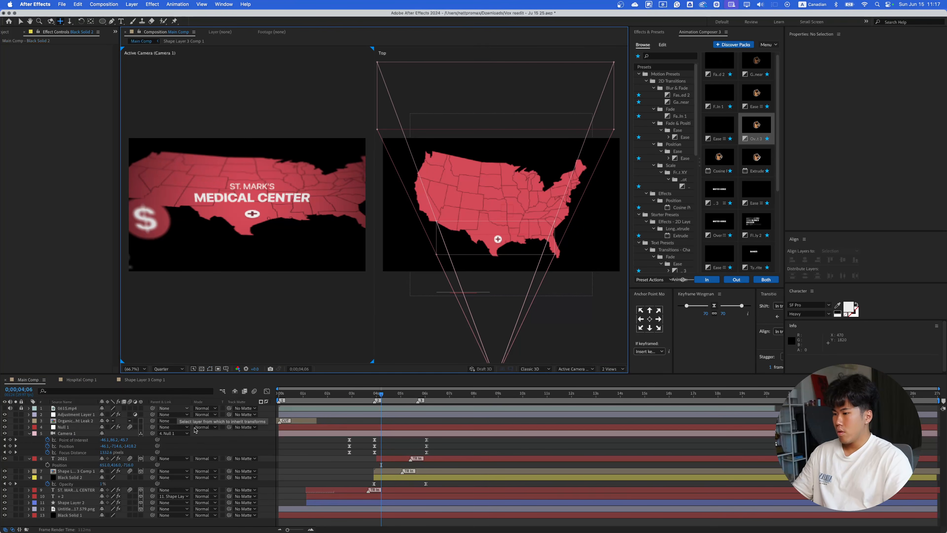
pyautogui.press('space')
pyautogui.press('space')
pyautogui.click(400, 472)
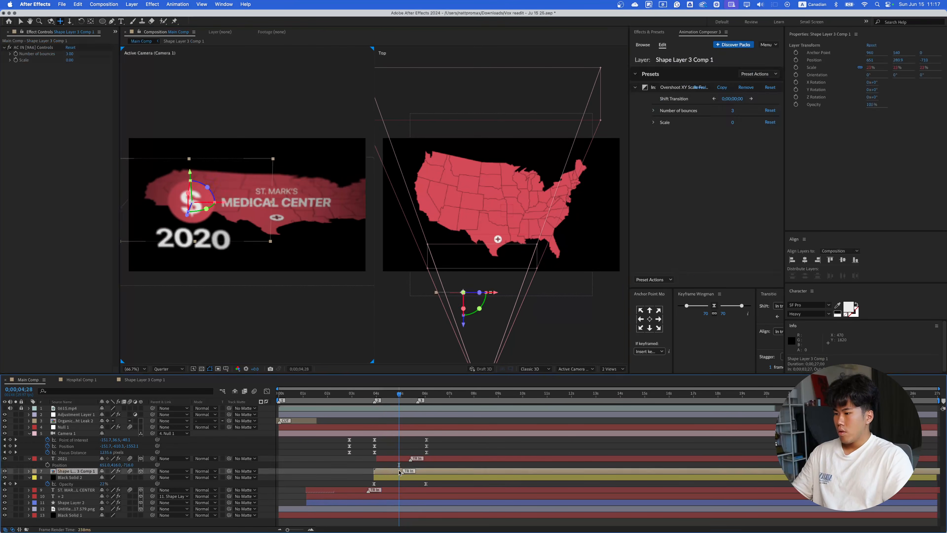
pyautogui.moveTo(413, 471); pyautogui.dragTo(428, 472)
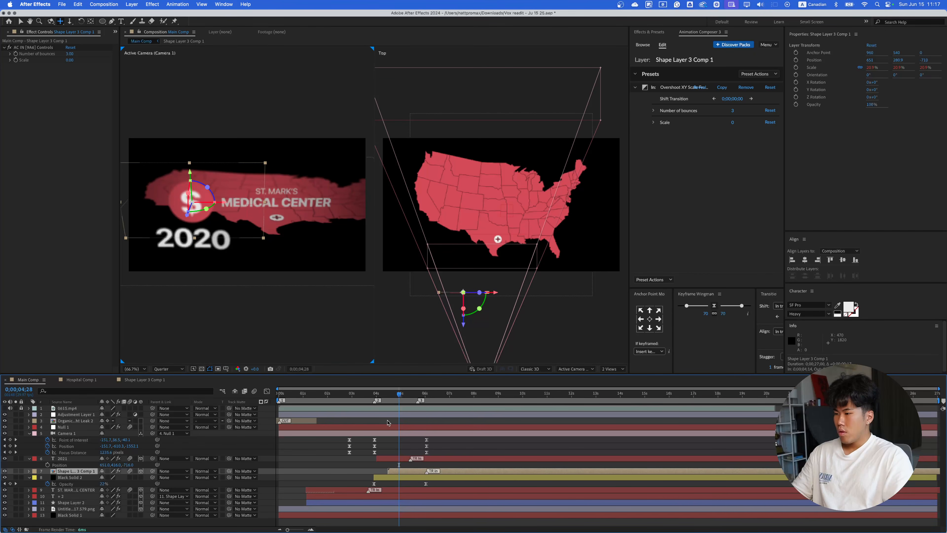
pyautogui.click(384, 396)
pyautogui.moveTo(384, 397); pyautogui.dragTo(390, 398)
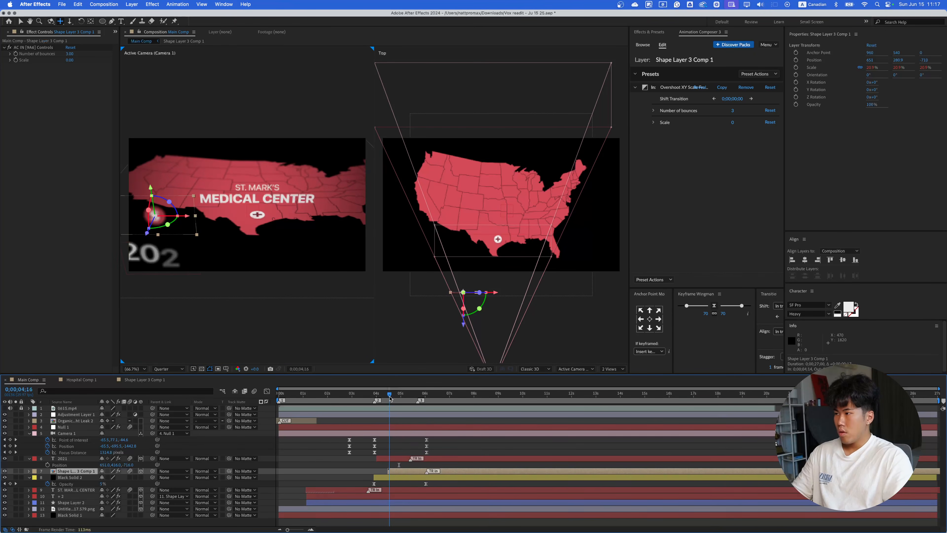
pyautogui.moveTo(404, 470); pyautogui.dragTo(398, 472)
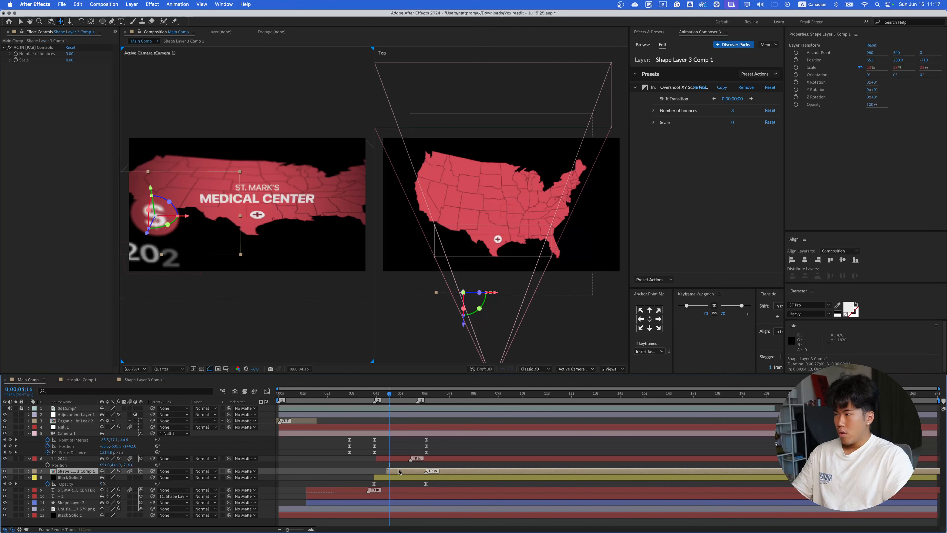
# - Preview the new timing and slightly reduce the font size of the 2020 text
pyautogui.click(377, 400)
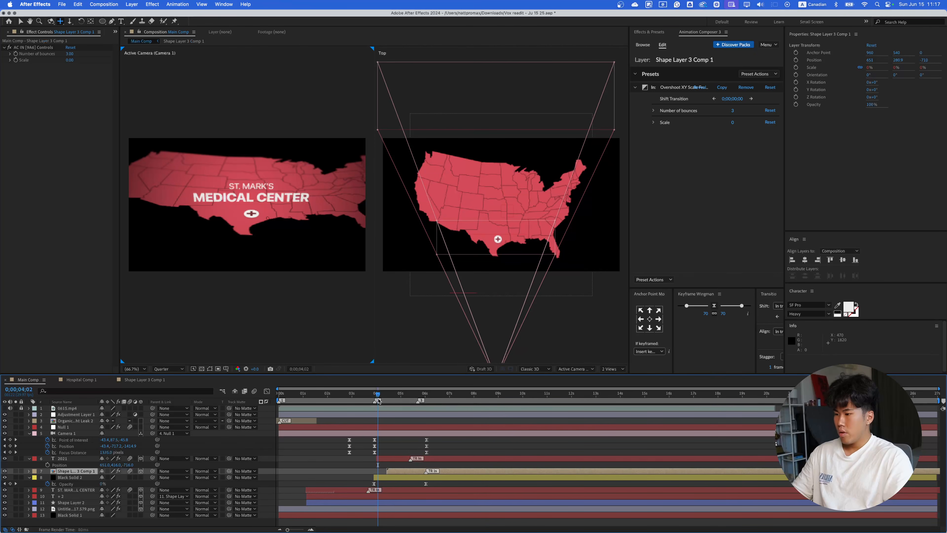
pyautogui.press('space')
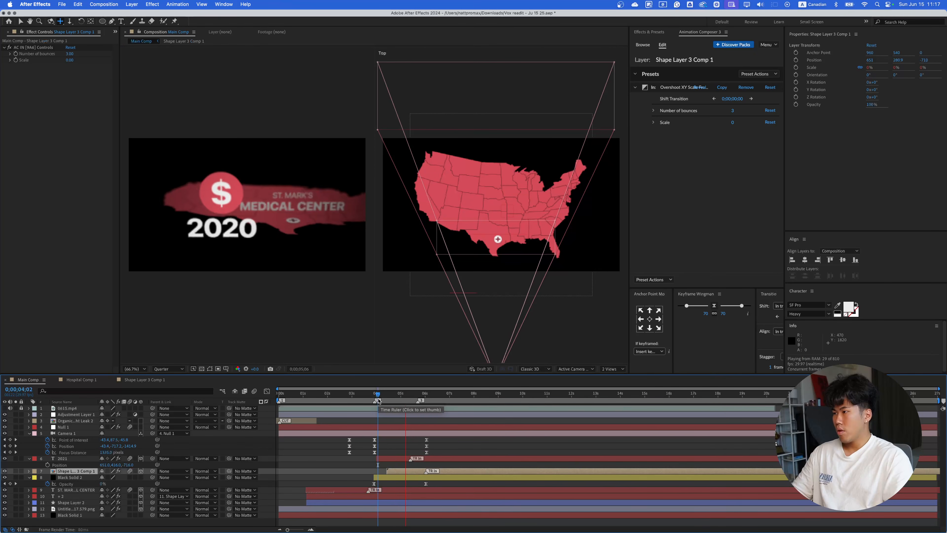
pyautogui.press('space')
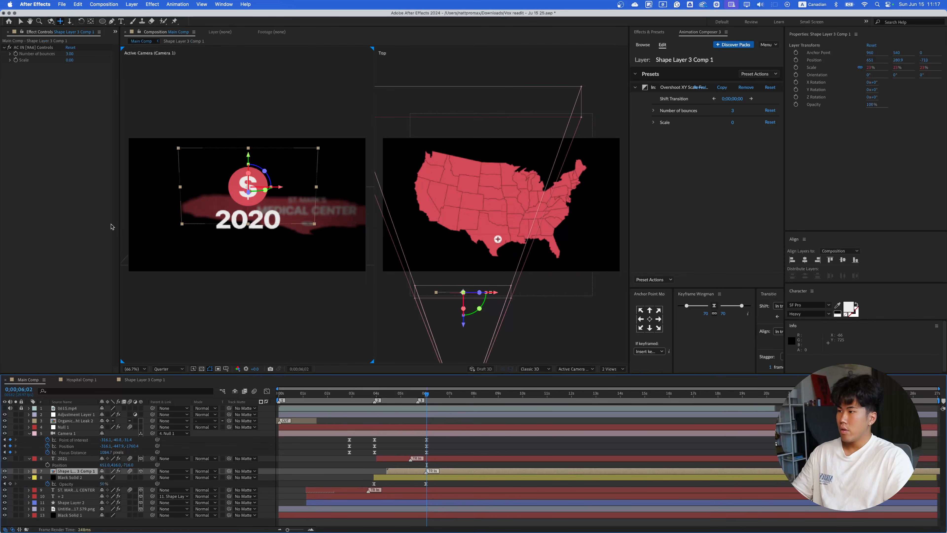
pyautogui.press('v')
pyautogui.click(257, 231)
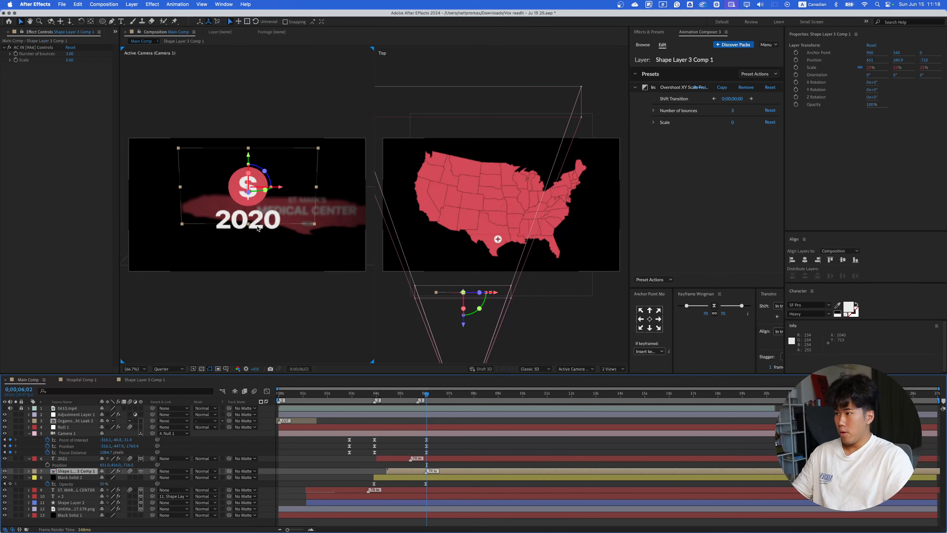
pyautogui.click(437, 463)
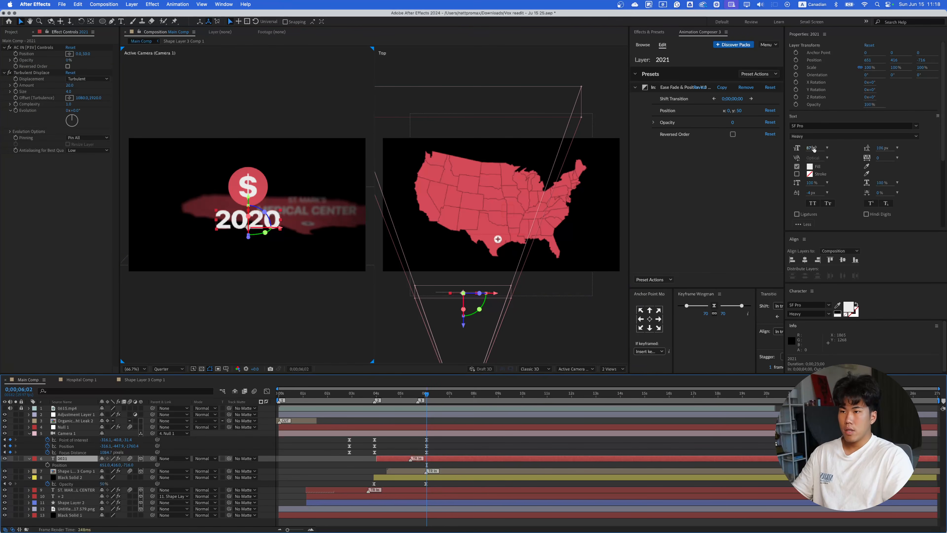
pyautogui.moveTo(814, 149); pyautogui.dragTo(812, 149)
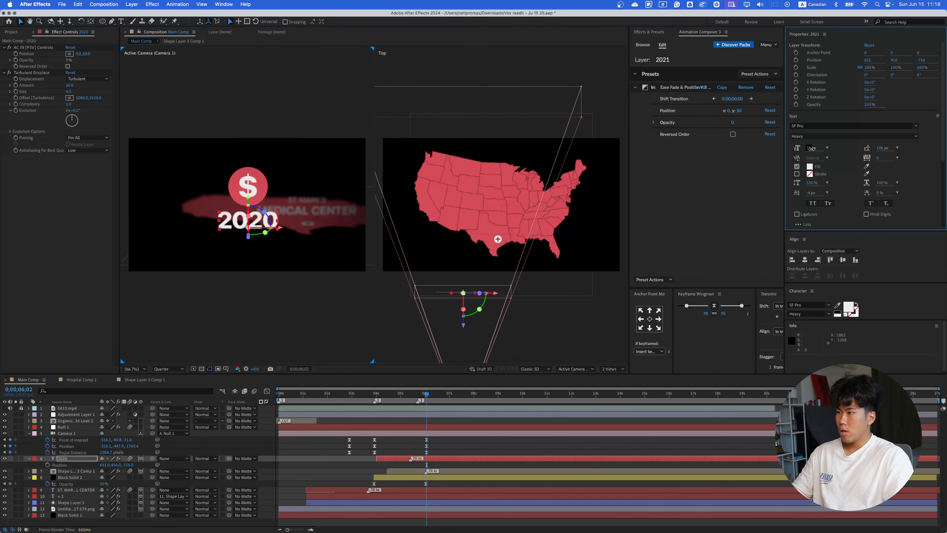
pyautogui.click(350, 474)
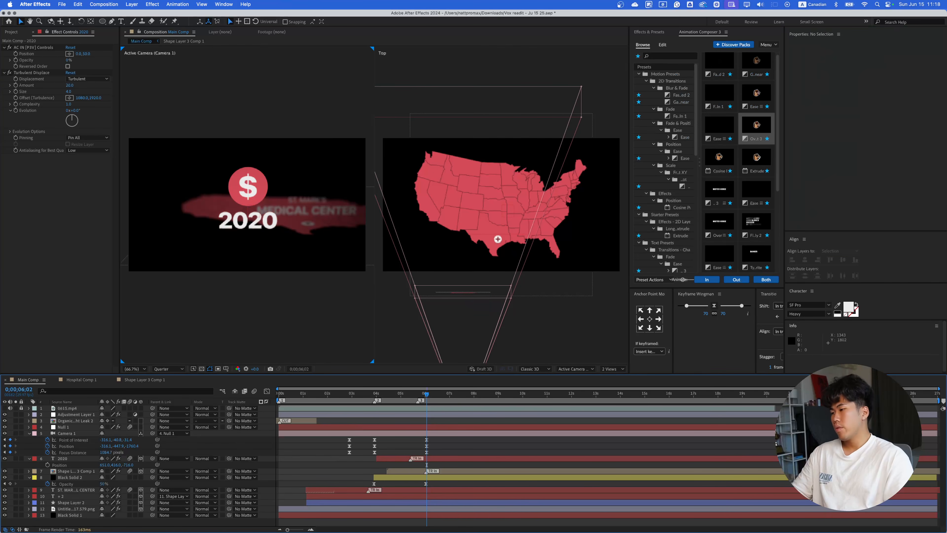
# - Set the number of bounces in the dollar-sign precomp's Overshoot XY Scale preset to 1 and preview the animation
pyautogui.moveTo(426, 399); pyautogui.dragTo(382, 407)
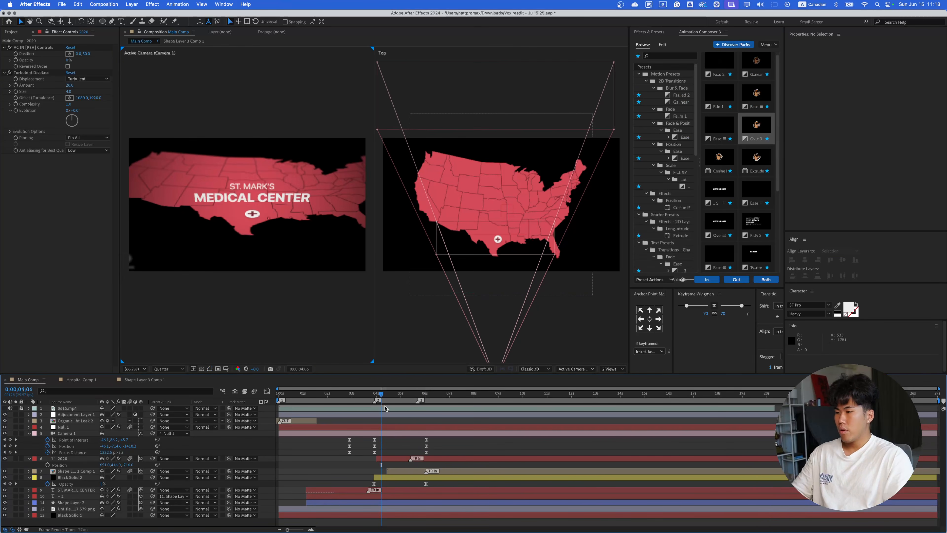
pyautogui.press('space')
pyautogui.press('space')
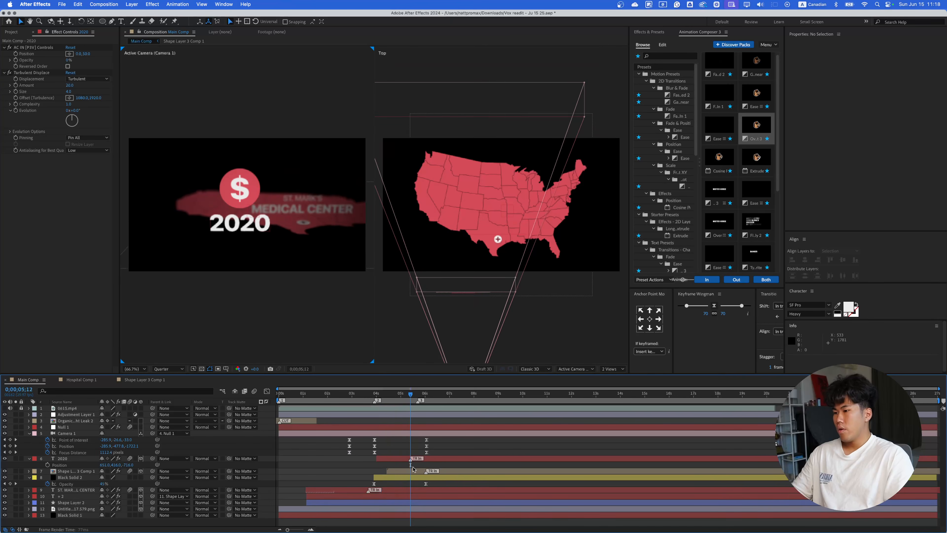
pyautogui.click(414, 469)
pyautogui.click(732, 111)
pyautogui.write('1')
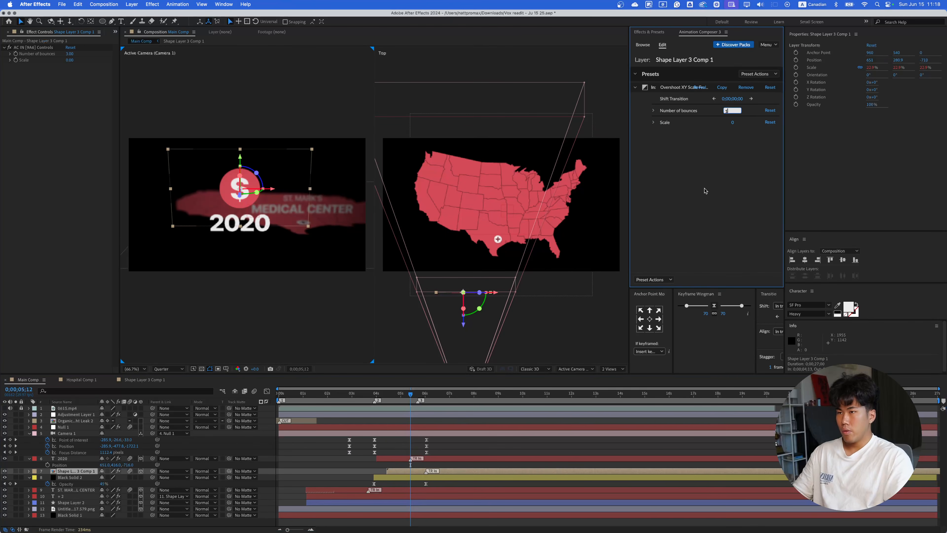
pyautogui.press('Return')
pyautogui.click(380, 400)
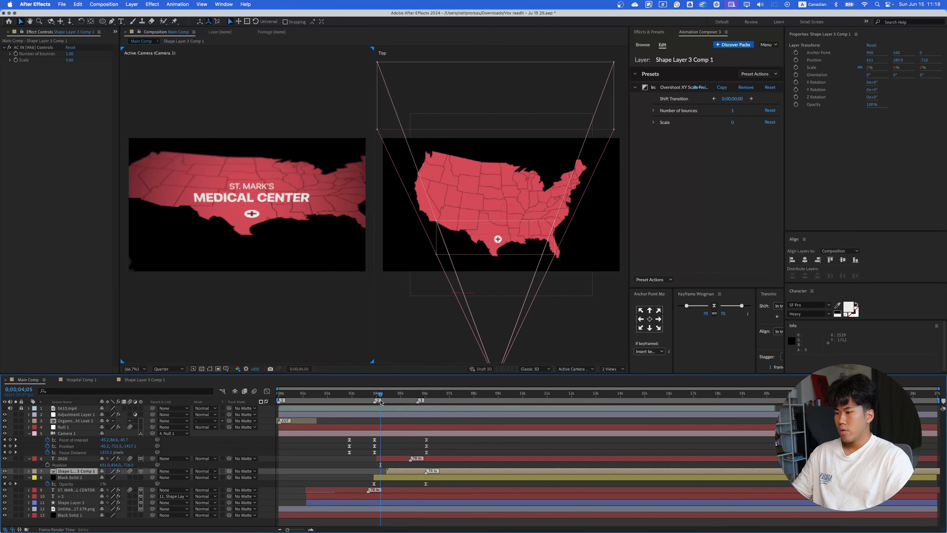
pyautogui.press('space')
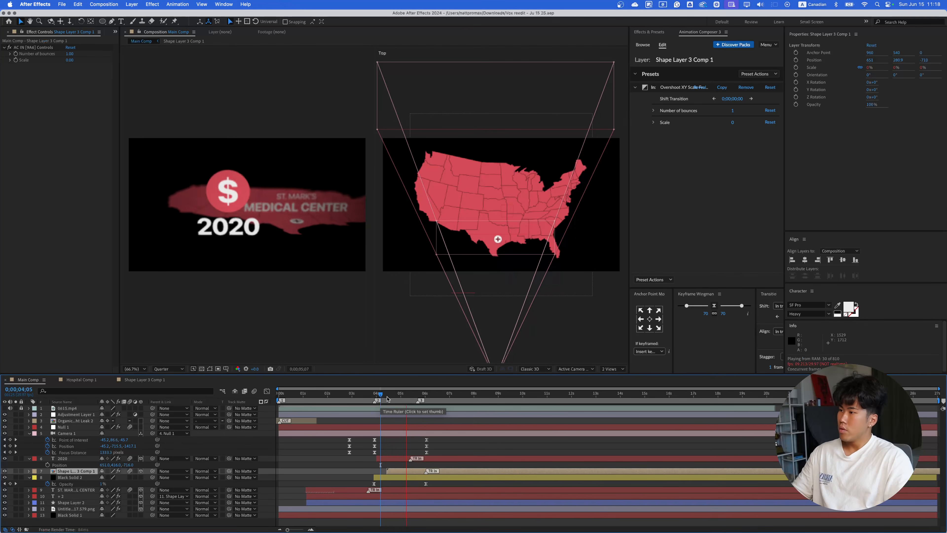
pyautogui.click(384, 400)
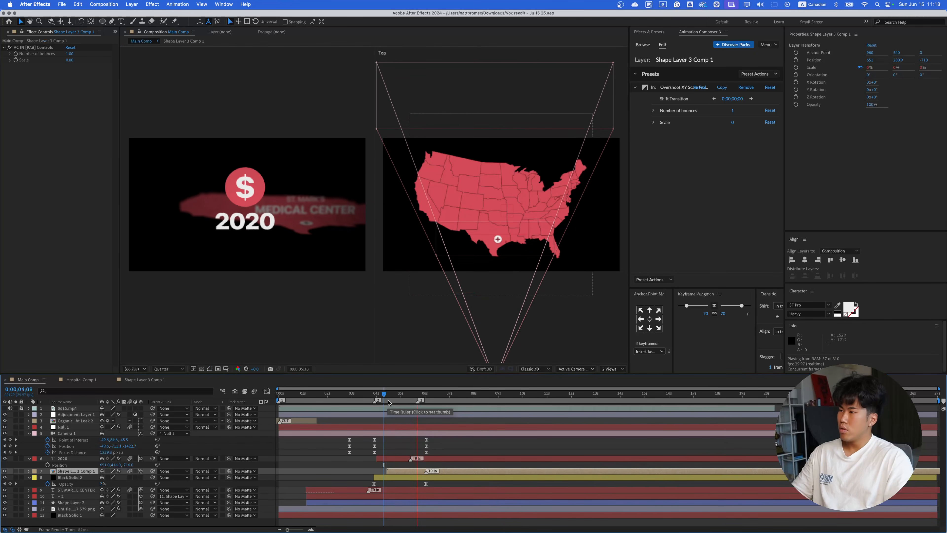
# - Preview the camera move and the dollar-sign and 2020 pop-in several times between about 4 and 7 seconds
pyautogui.click(371, 401)
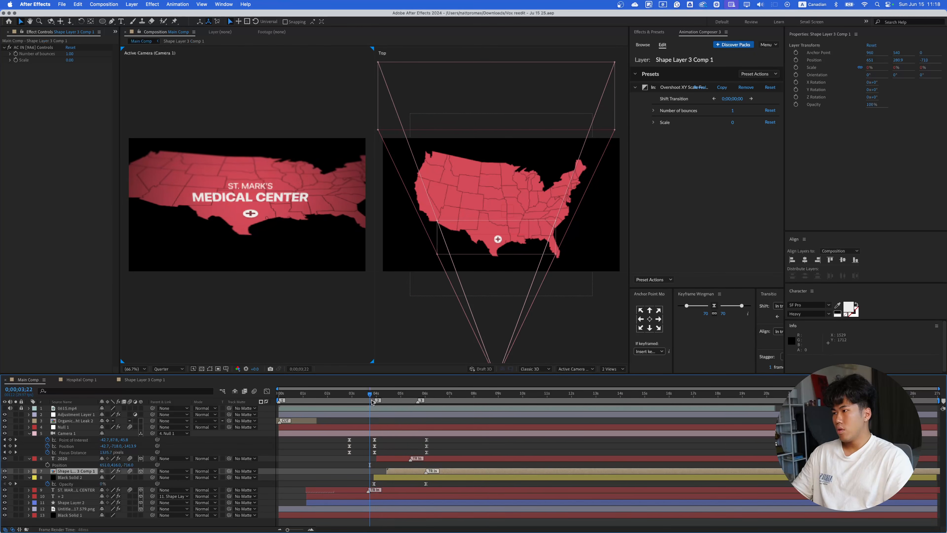
pyautogui.press('space')
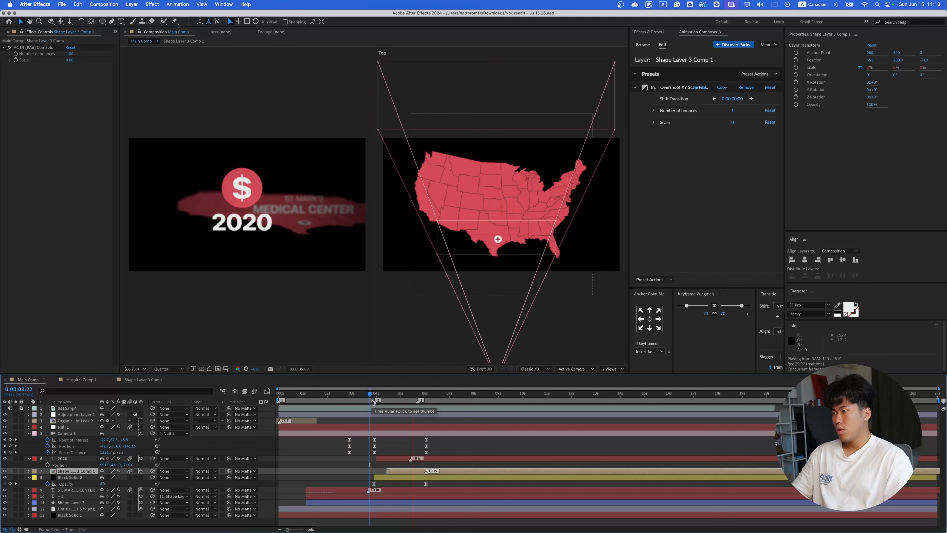
pyautogui.moveTo(419, 395)
pyautogui.mouseDown()
pyautogui.moveTo(376, 396)
pyautogui.moveTo(406, 397)
pyautogui.mouseUp()
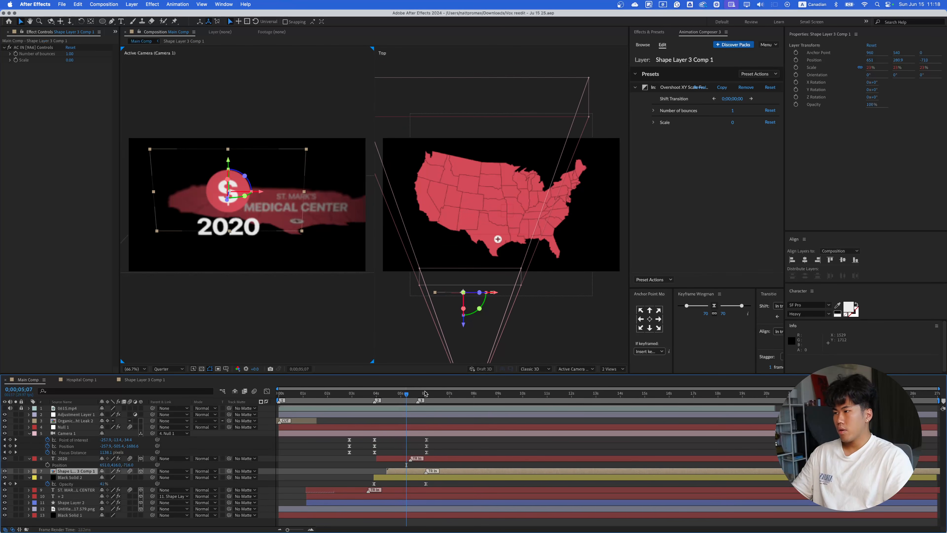
pyautogui.press('space')
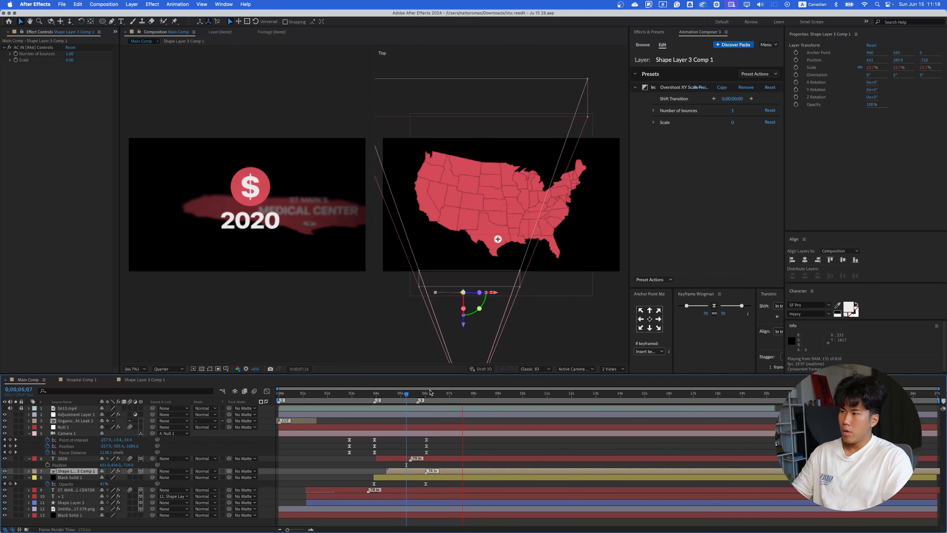
pyautogui.moveTo(449, 398); pyautogui.dragTo(386, 406)
pyautogui.press('space')
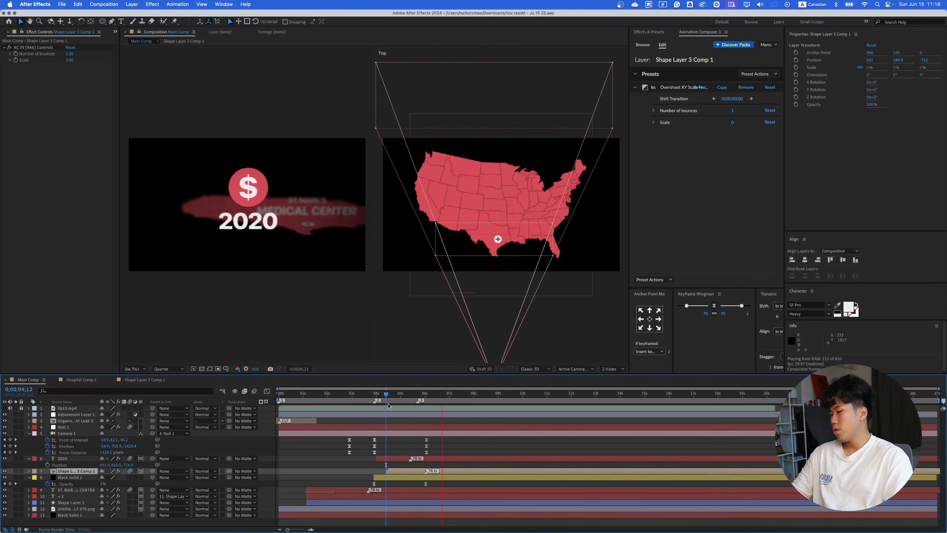
pyautogui.click(392, 401)
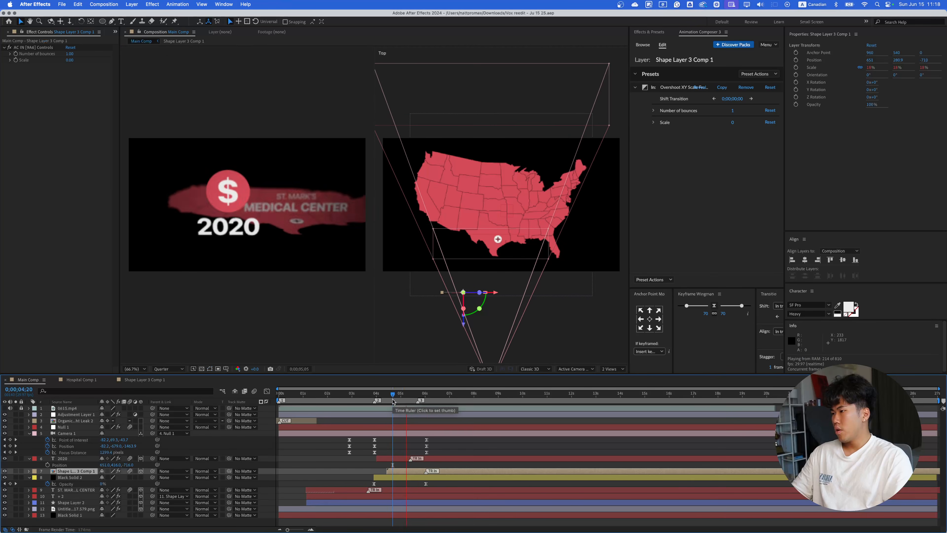
pyautogui.press('space')
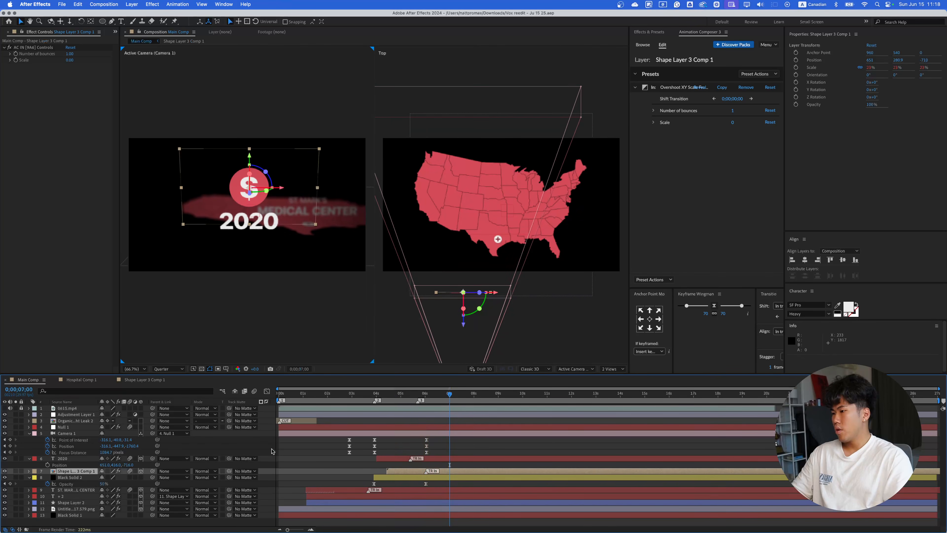
# - Collapse the open properties of the Camera 1, 2020 and Black Solid 2 layers in the timeline
pyautogui.click(29, 433)
pyautogui.click(29, 439)
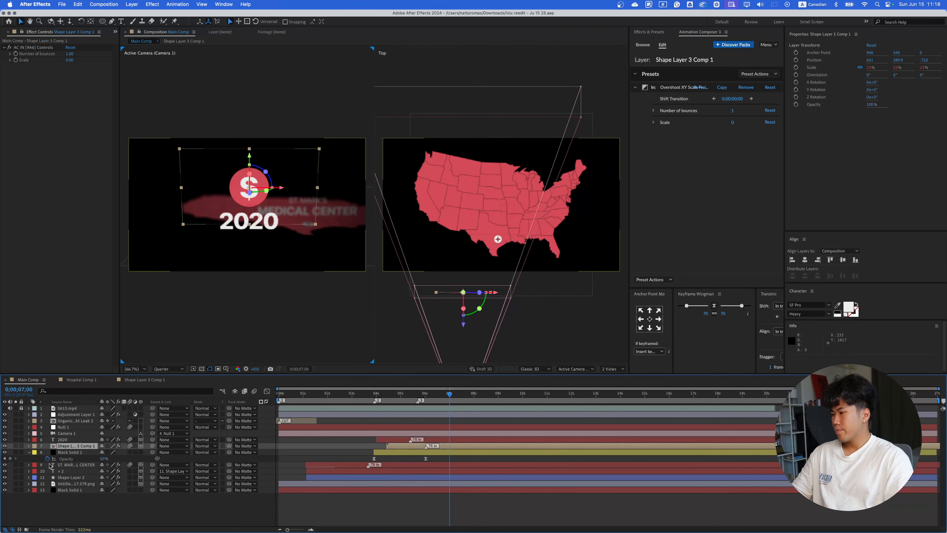
pyautogui.click(30, 452)
pyautogui.rightClick(220, 504)
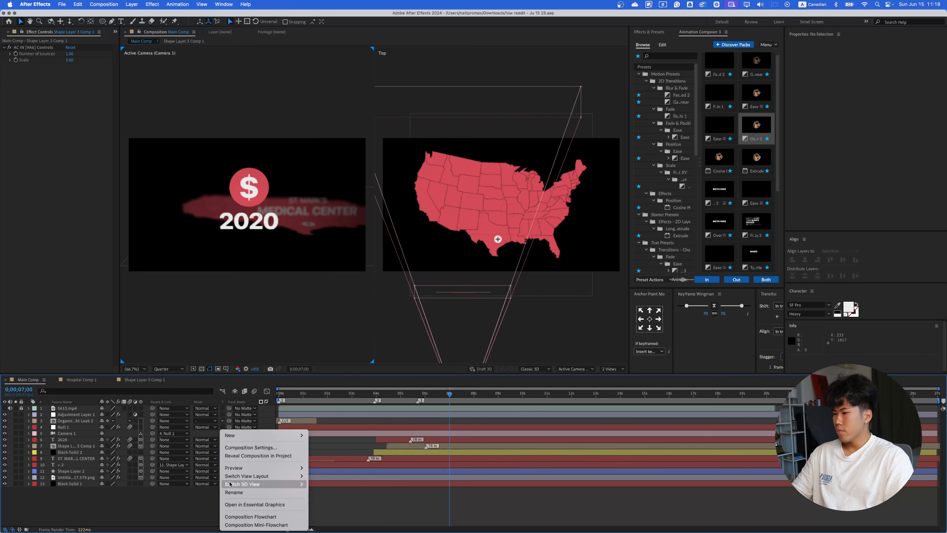
pyautogui.moveTo(269, 436)
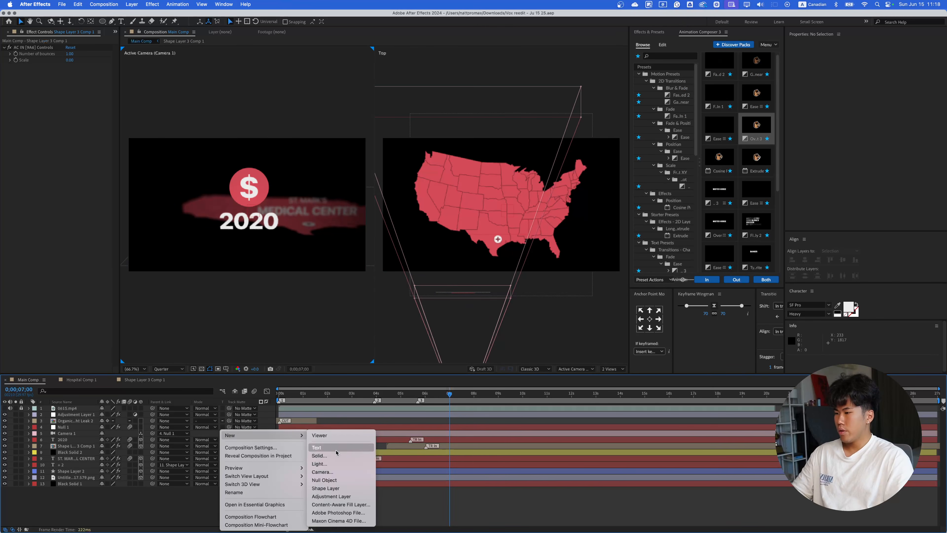
pyautogui.click(335, 445)
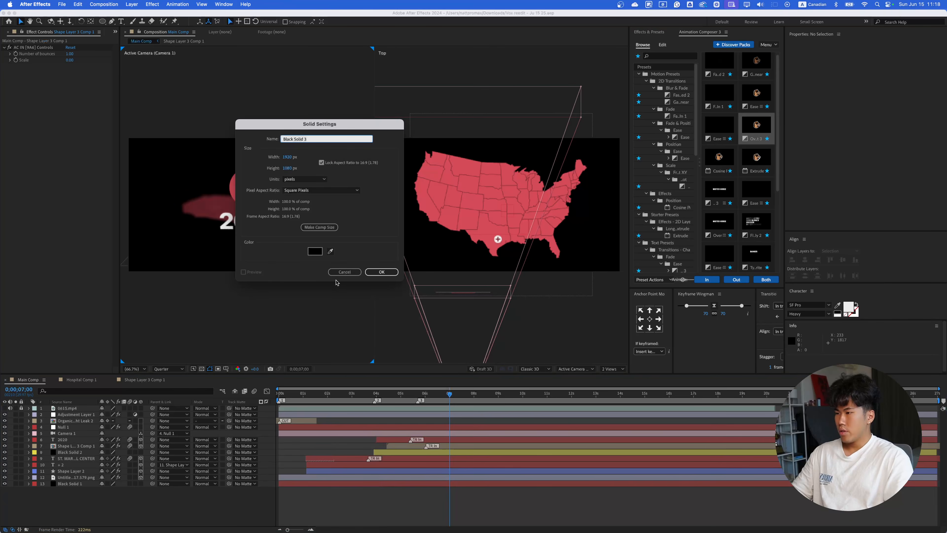
pyautogui.click(344, 272)
# - Create a new null object, place it directly below Camera 1 and give it a Pink label
pyautogui.rightClick(190, 431)
pyautogui.moveTo(269, 435)
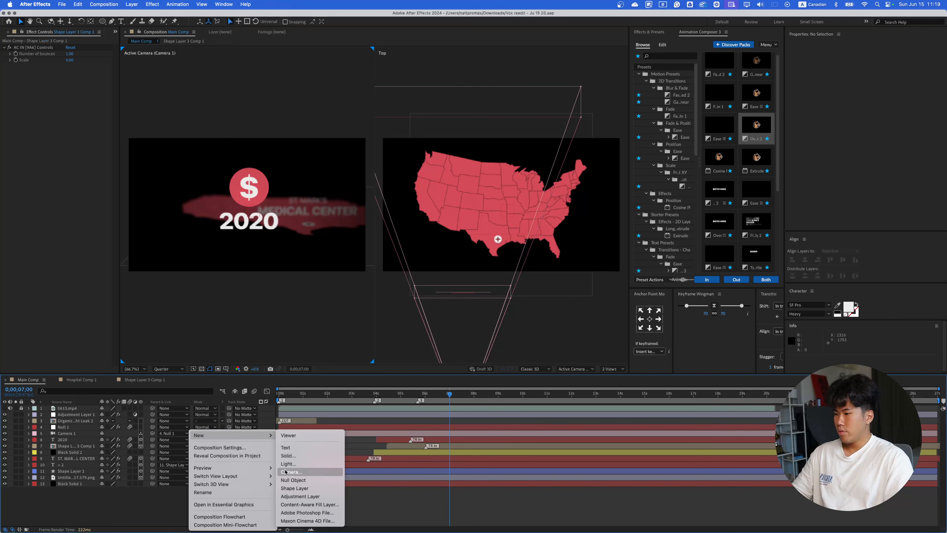
pyautogui.click(293, 480)
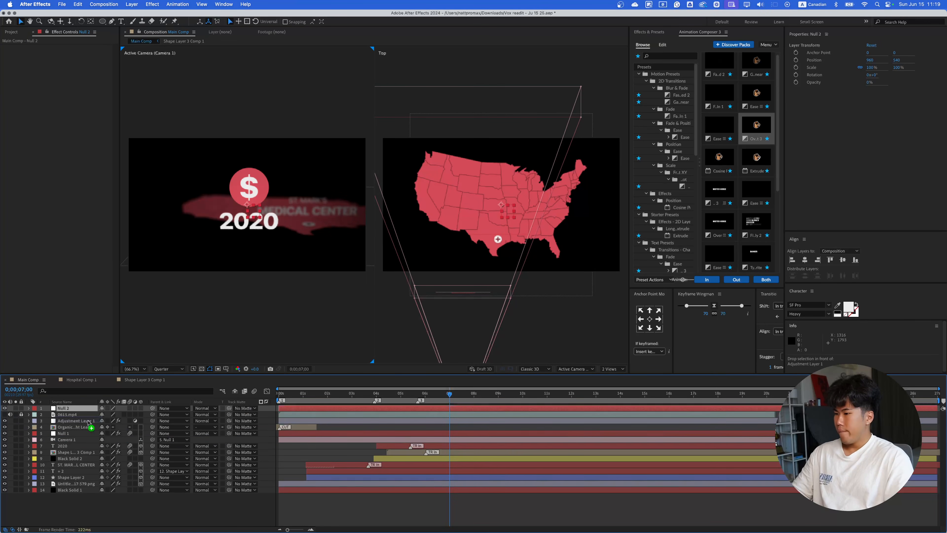
pyautogui.moveTo(88, 422); pyautogui.dragTo(90, 441)
pyautogui.click(34, 440)
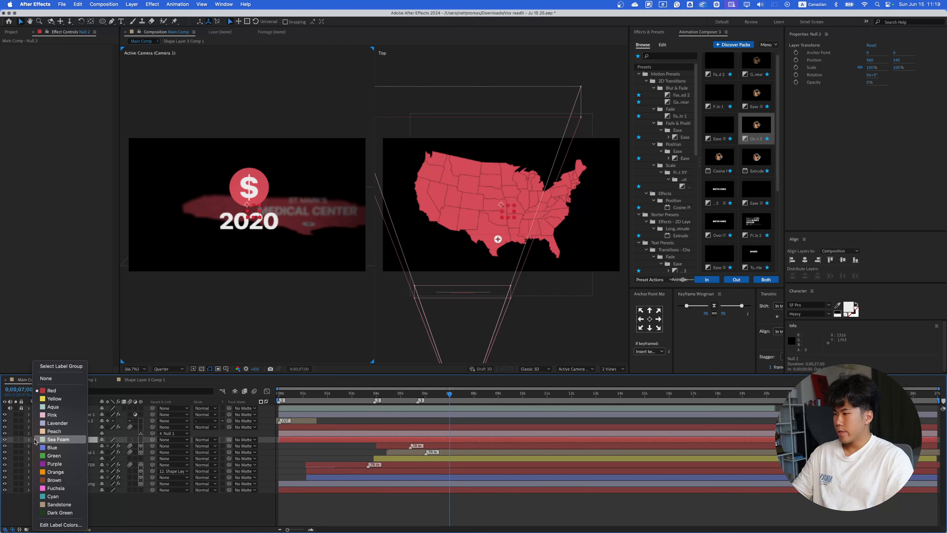
pyautogui.click(60, 412)
pyautogui.click(360, 500)
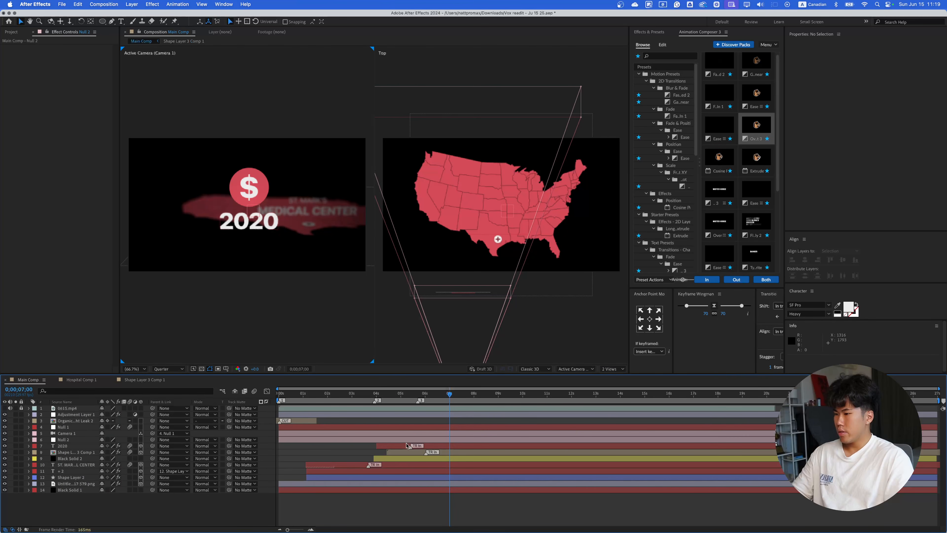
# - Parent the 2020 text and the dollar-sign precomp to Null 2 and test the link by briefly shifting the null's X position
pyautogui.click(396, 441)
pyautogui.click(68, 446)
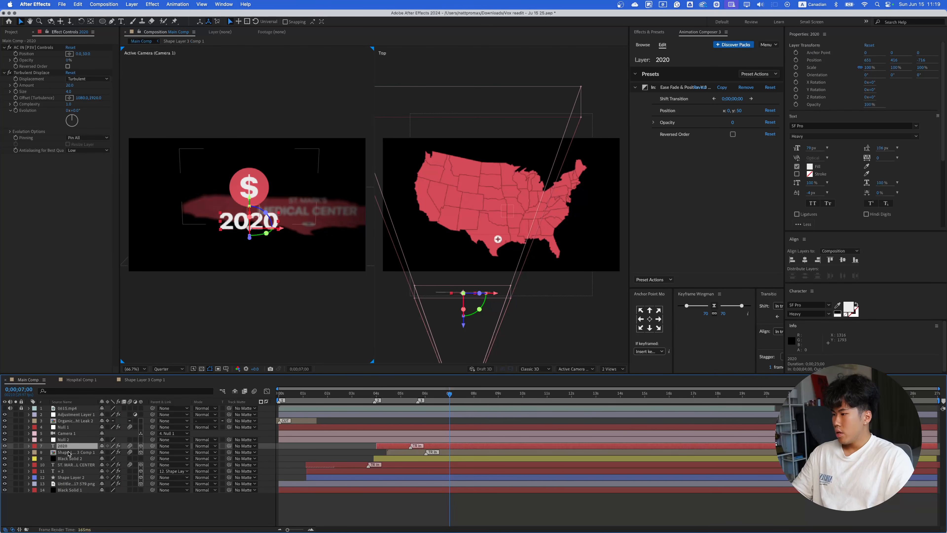
pyautogui.keyDown('ctrl'); pyautogui.click(65, 452); pyautogui.keyUp('ctrl')
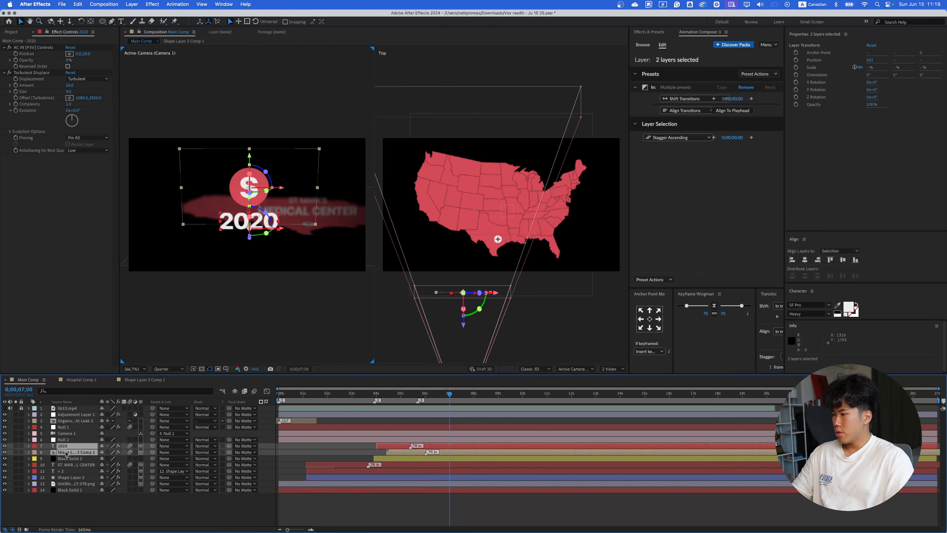
pyautogui.moveTo(151, 447); pyautogui.dragTo(63, 440)
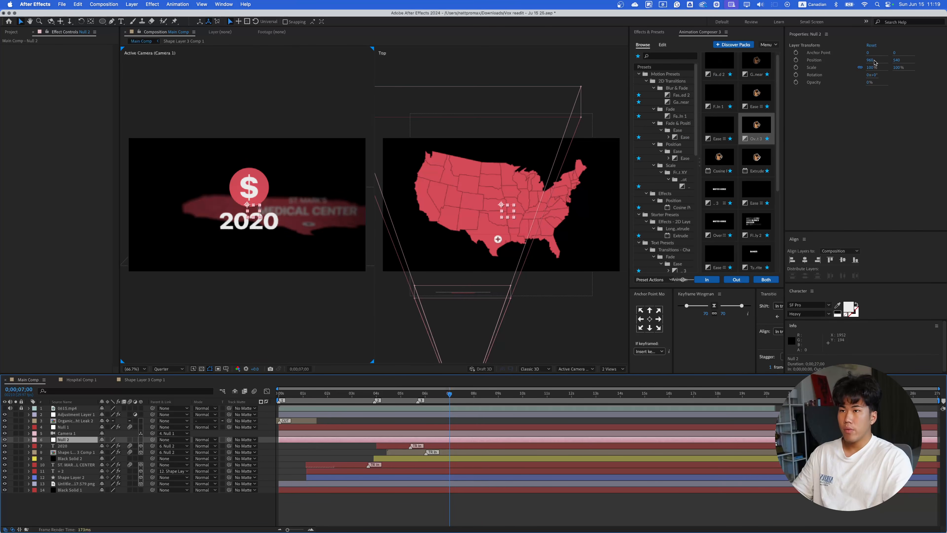
pyautogui.moveTo(874, 63); pyautogui.dragTo(861, 67)
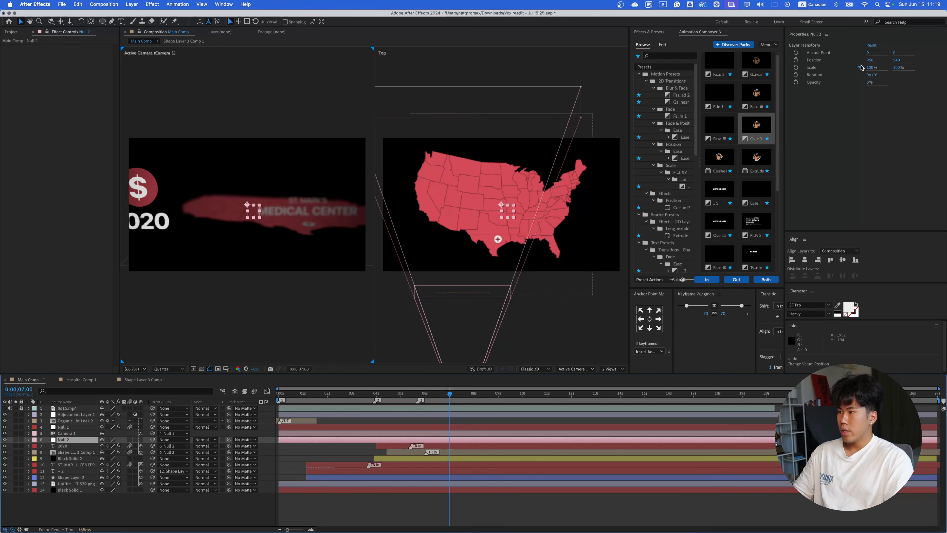
pyautogui.click(451, 517)
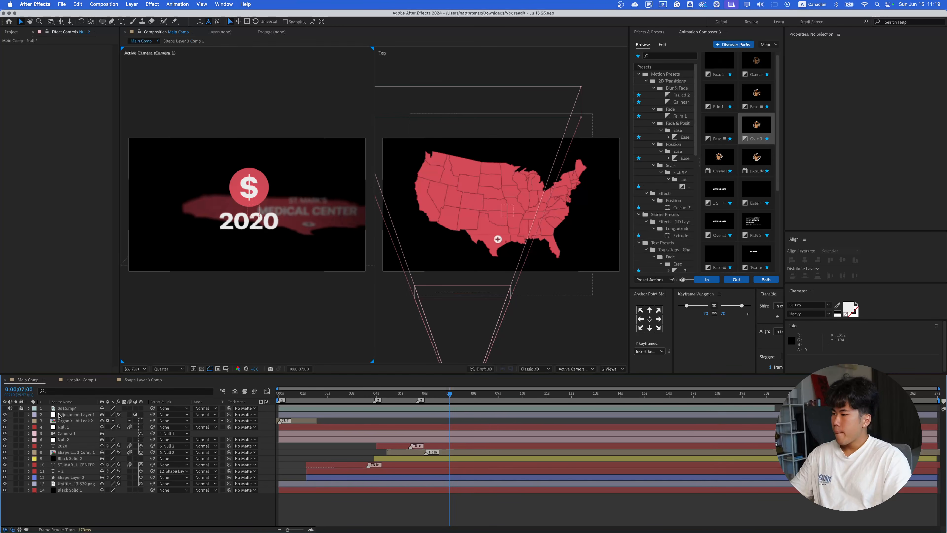
# - Review the 0615.mp4 reference video from about 4 seconds onward and place a composition marker at 0;00;09;02, showing the reference only meanwhile
pyautogui.click(5, 408)
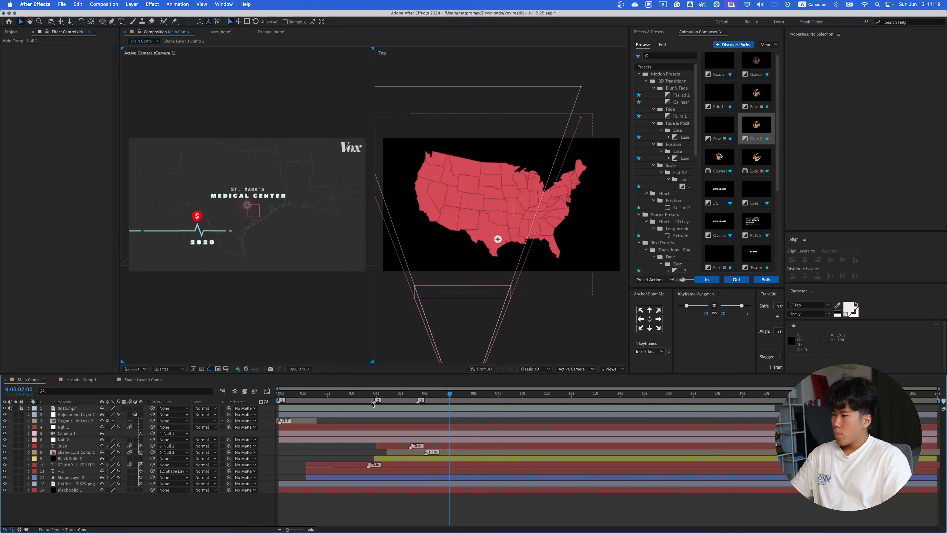
pyautogui.click(386, 397)
pyautogui.press('space')
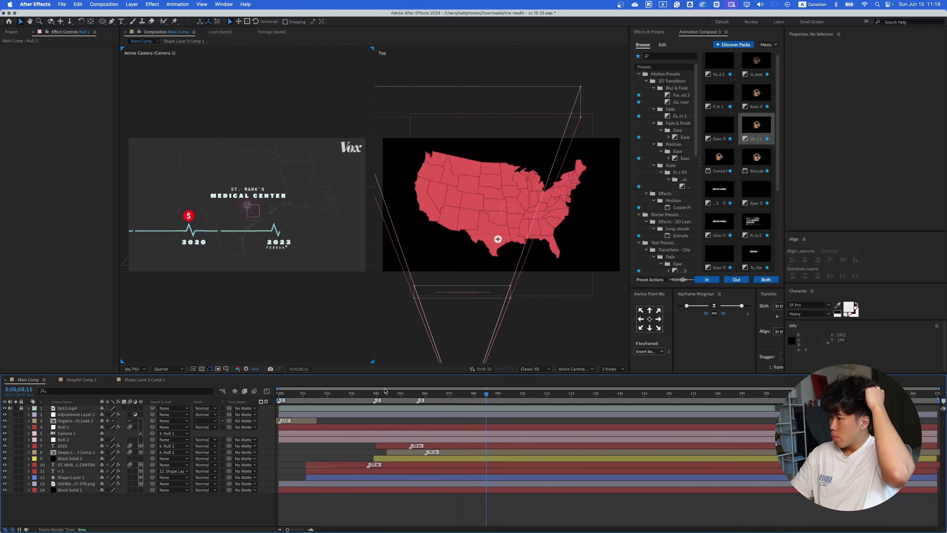
pyautogui.click(451, 394)
pyautogui.moveTo(444, 403); pyautogui.dragTo(500, 406)
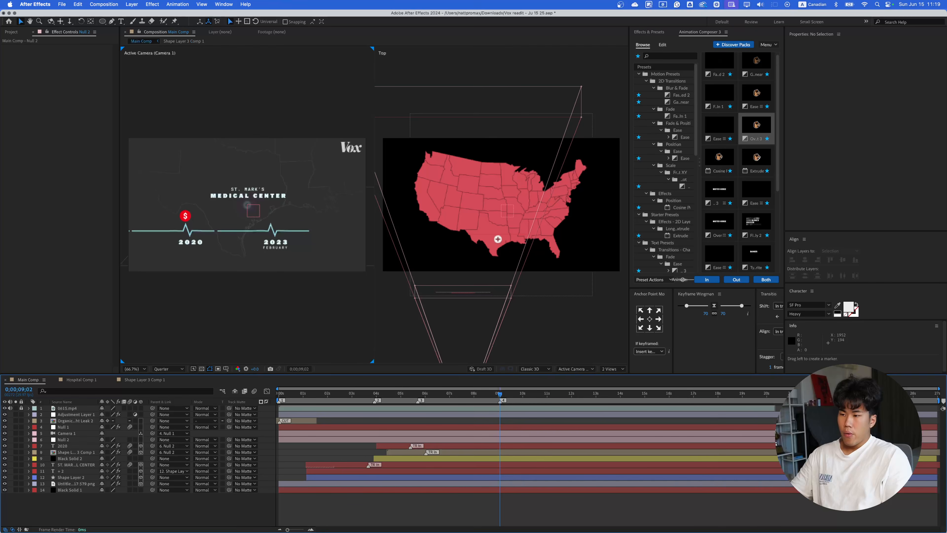
pyautogui.press('super+Tab')
pyautogui.click(5, 409)
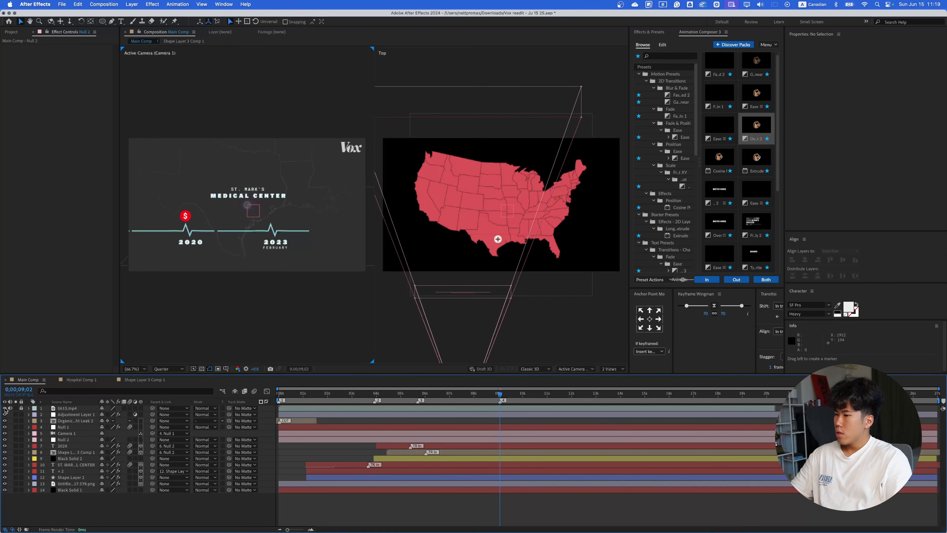
pyautogui.click(5, 408)
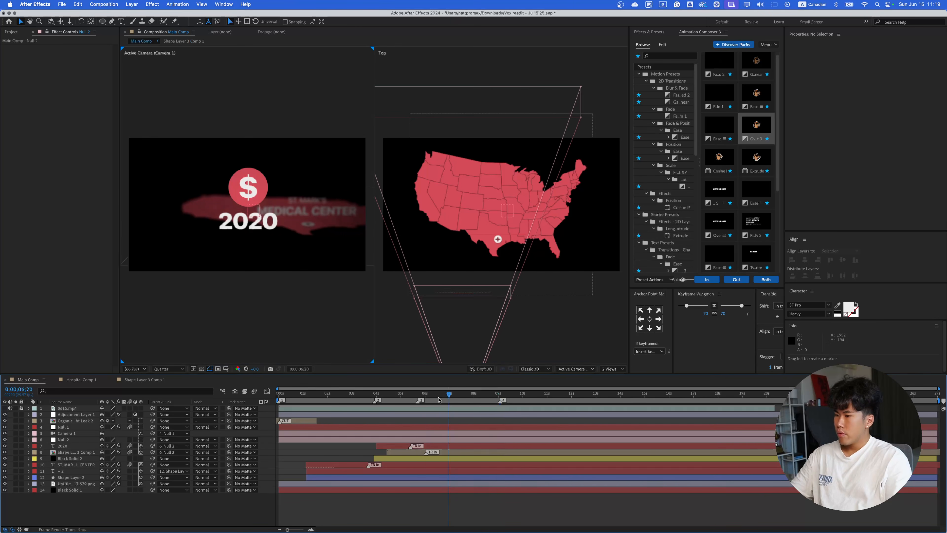
# - Change Null 2's label color to Green and start its Position keyframing at 0;00;05;21
pyautogui.press('Home')
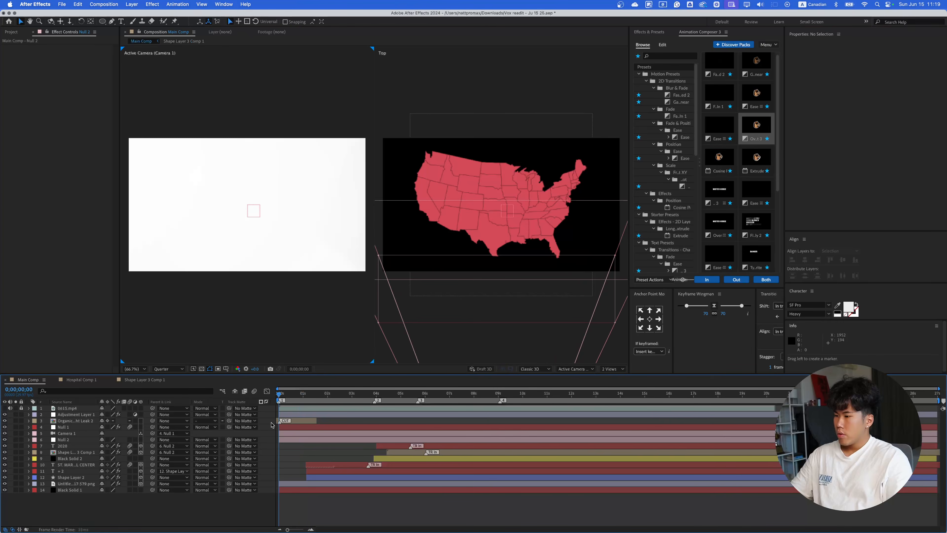
pyautogui.moveTo(279, 393); pyautogui.dragTo(417, 420)
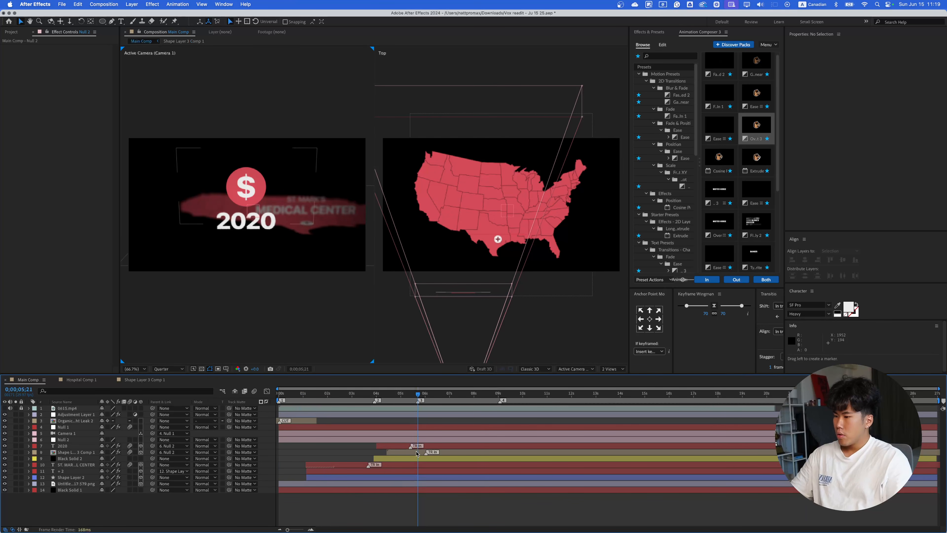
pyautogui.click(72, 441)
pyautogui.click(35, 441)
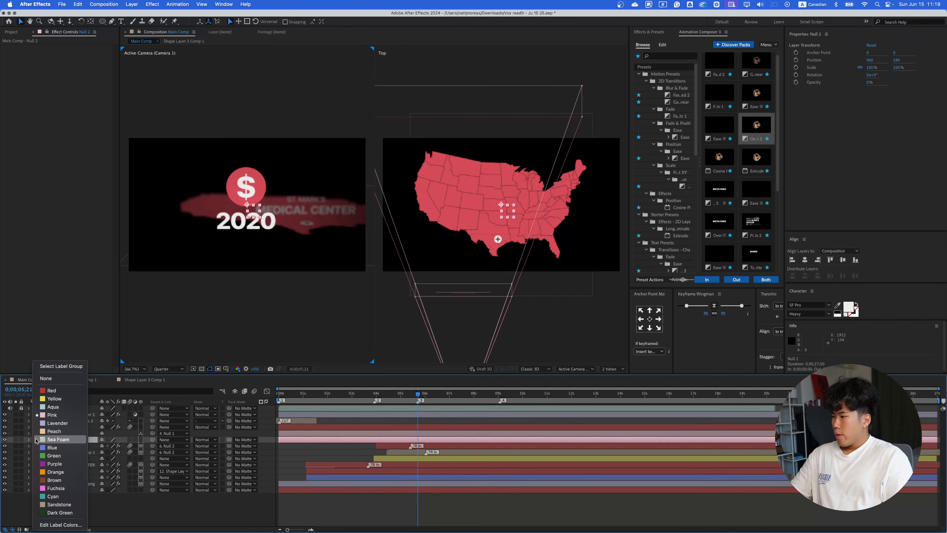
pyautogui.click(61, 460)
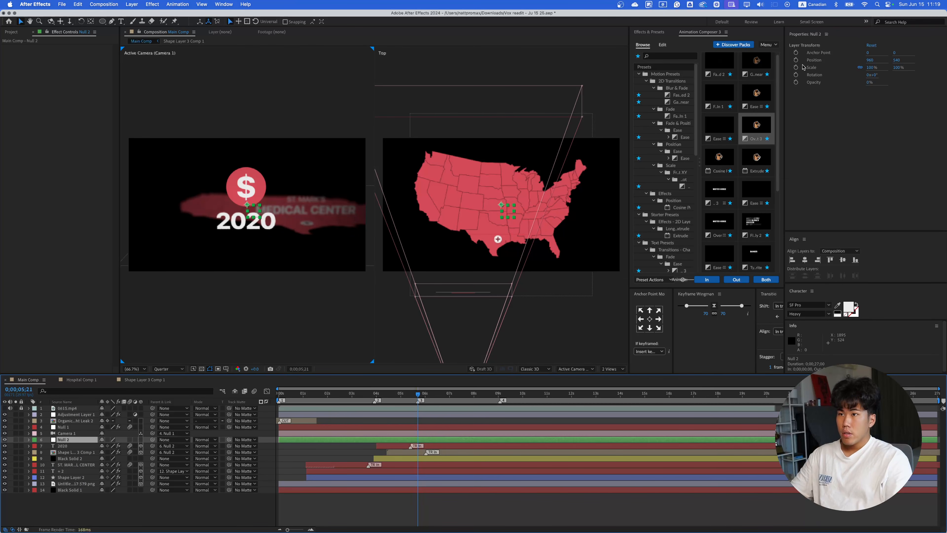
pyautogui.click(796, 59)
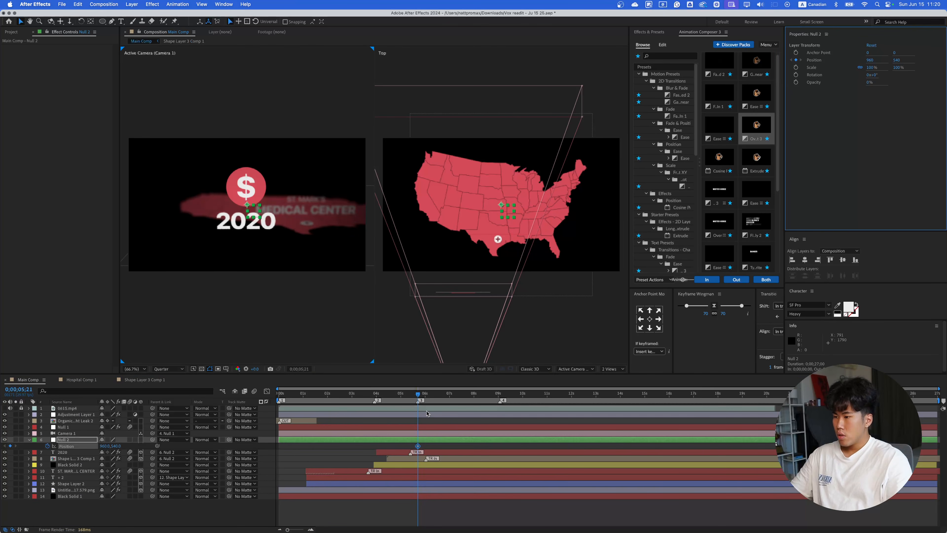
# - Add a second Position keyframe on Null 2 at 0;00;20;08 that moves it horizontally past the left edge of the frame
pyautogui.moveTo(420, 396); pyautogui.dragTo(501, 405)
pyautogui.press('space')
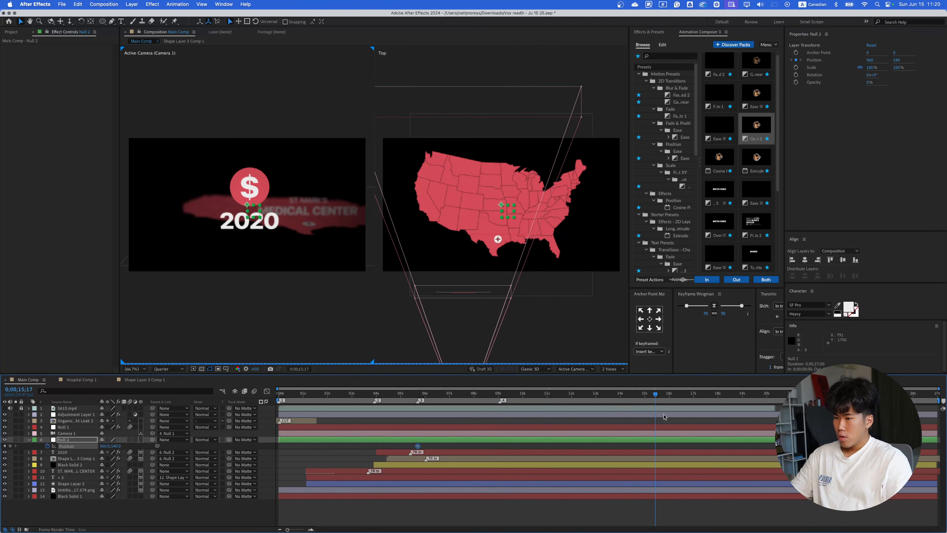
pyautogui.press('space')
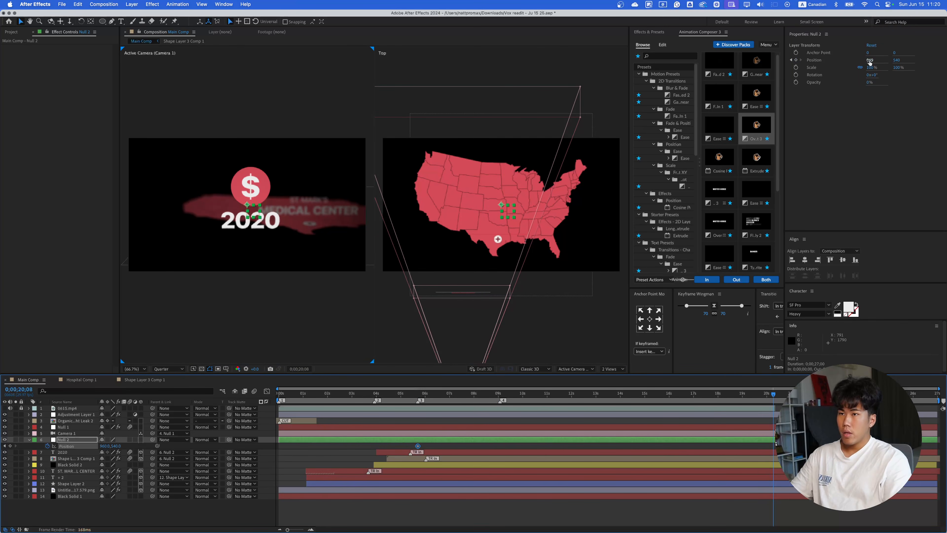
pyautogui.moveTo(869, 61); pyautogui.dragTo(810, 82)
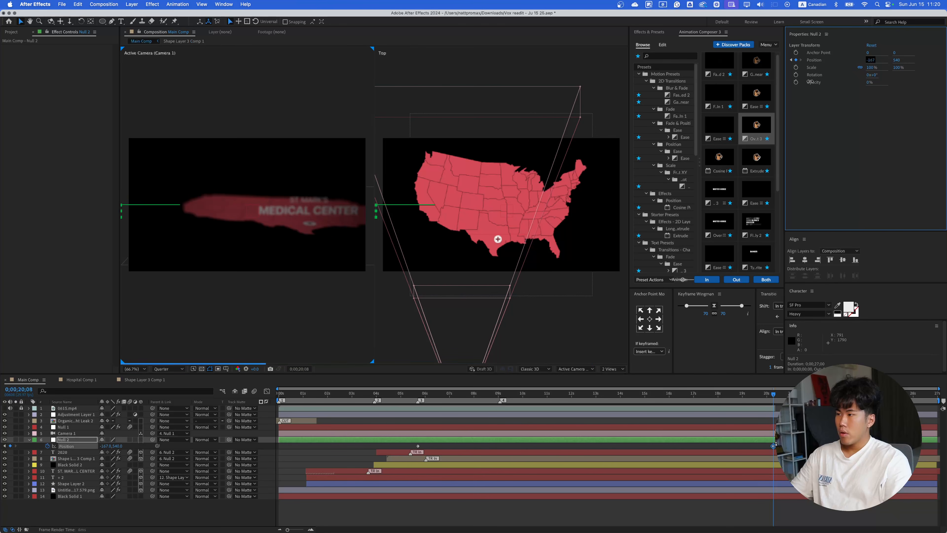
# - Move Null 2's first Position keyframe to 0;00;04;05 and preview the slide from 0;00;03;11
pyautogui.press('space')
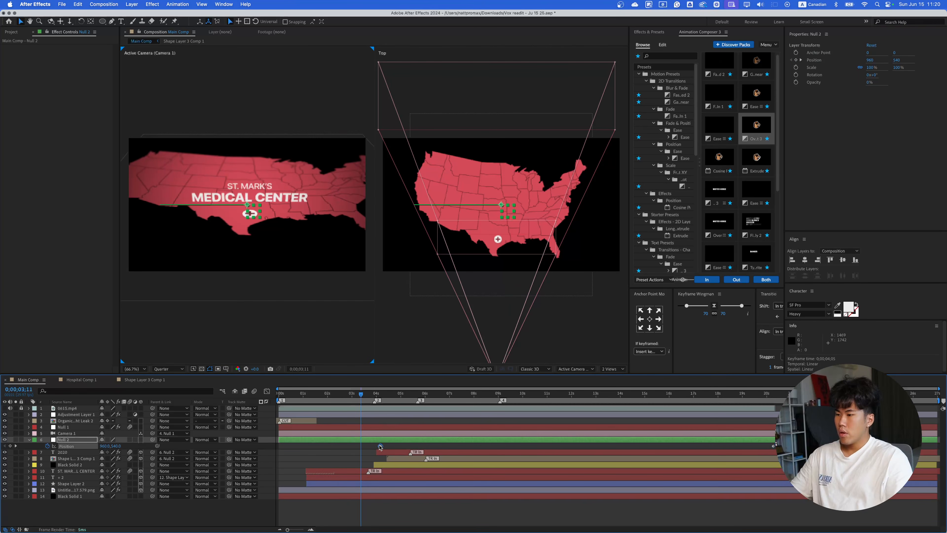
pyautogui.press('space')
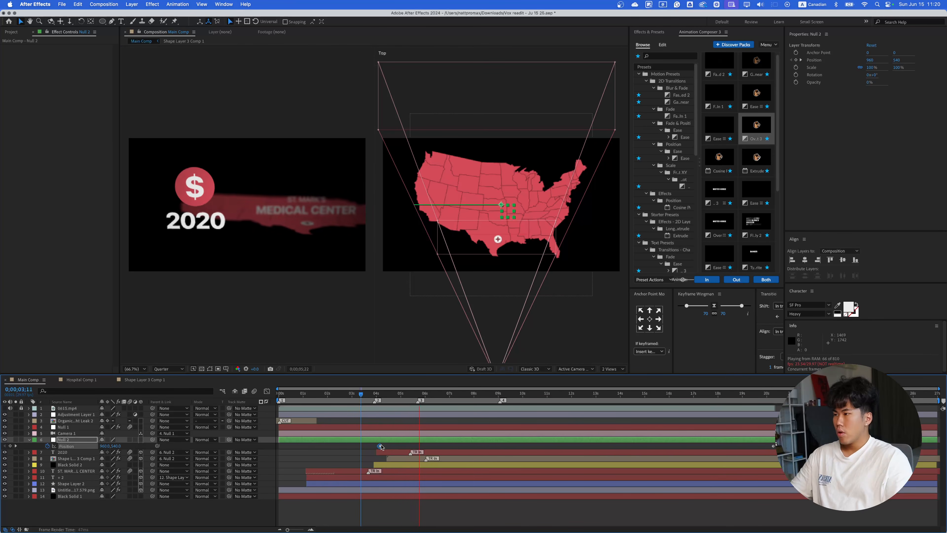
# - Try adding a Position keyframe on Null 2 at 0;00;05;21 with X at 974.2, and undo it
pyautogui.press('space')
pyautogui.moveTo(423, 398); pyautogui.dragTo(420, 399)
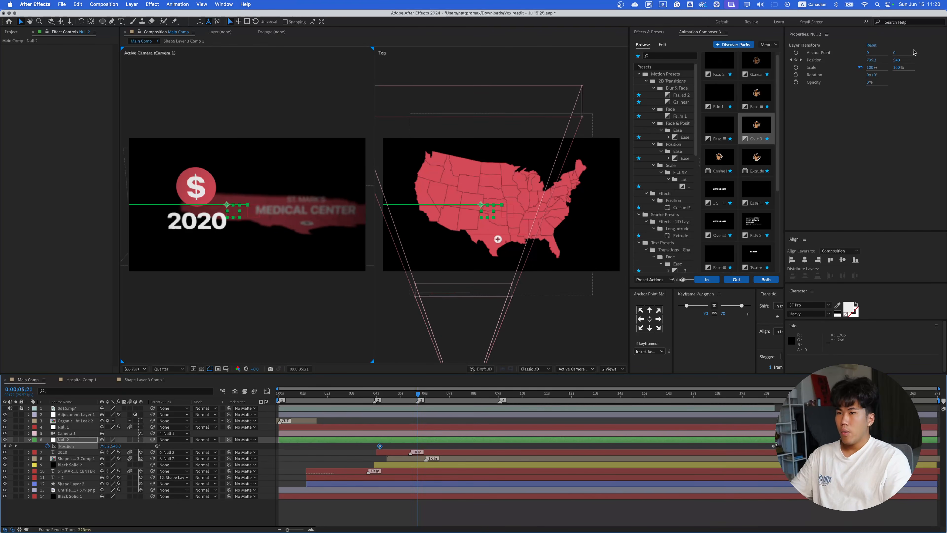
pyautogui.moveTo(872, 62); pyautogui.dragTo(878, 60)
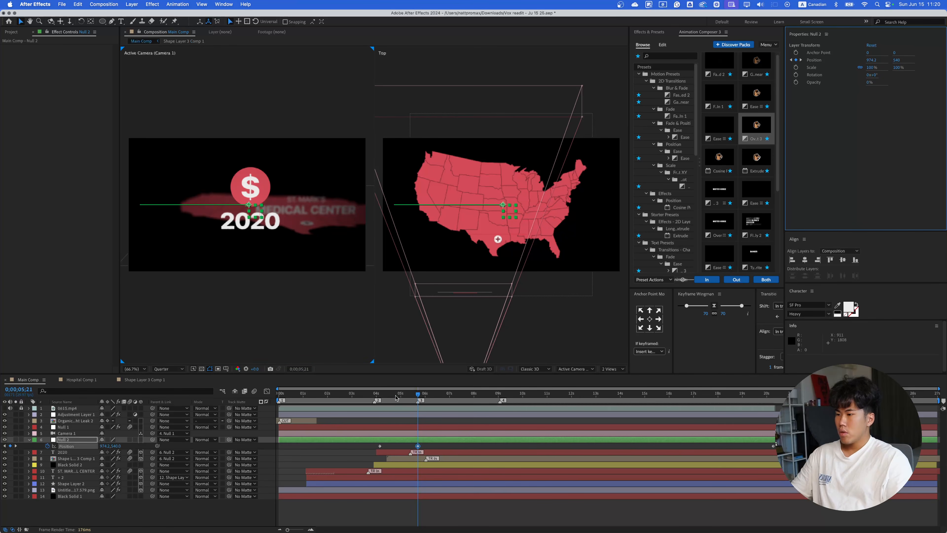
pyautogui.click(423, 404)
pyautogui.press('super+z')
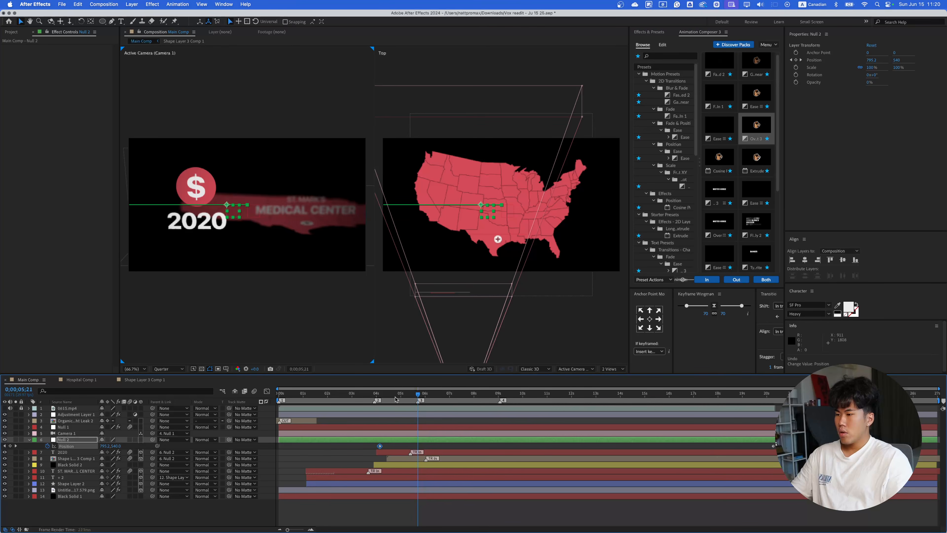
# - Set Null 2's Position X to 1472 at its first keyframe, 0;00;04;04, and preview the slide
pyautogui.click(380, 401)
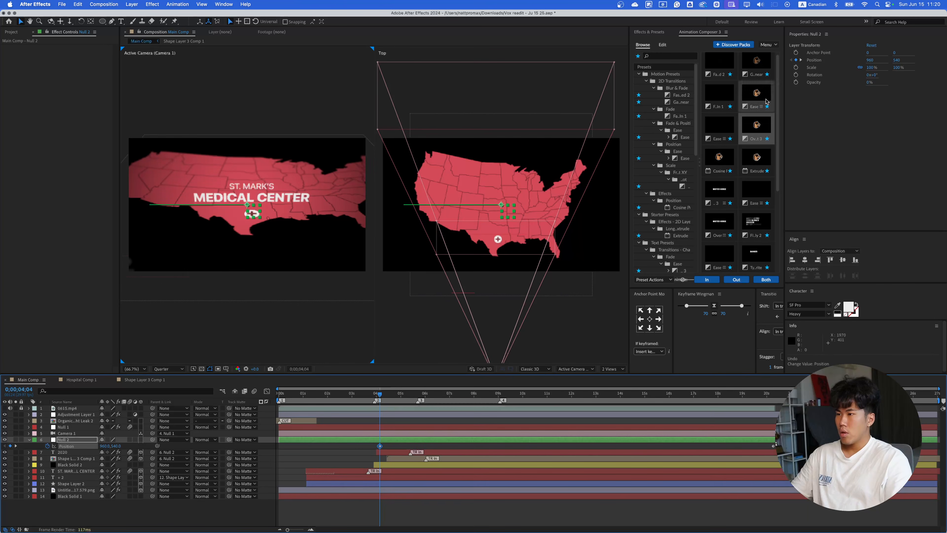
pyautogui.click(867, 61)
pyautogui.moveTo(865, 61); pyautogui.dragTo(900, 58)
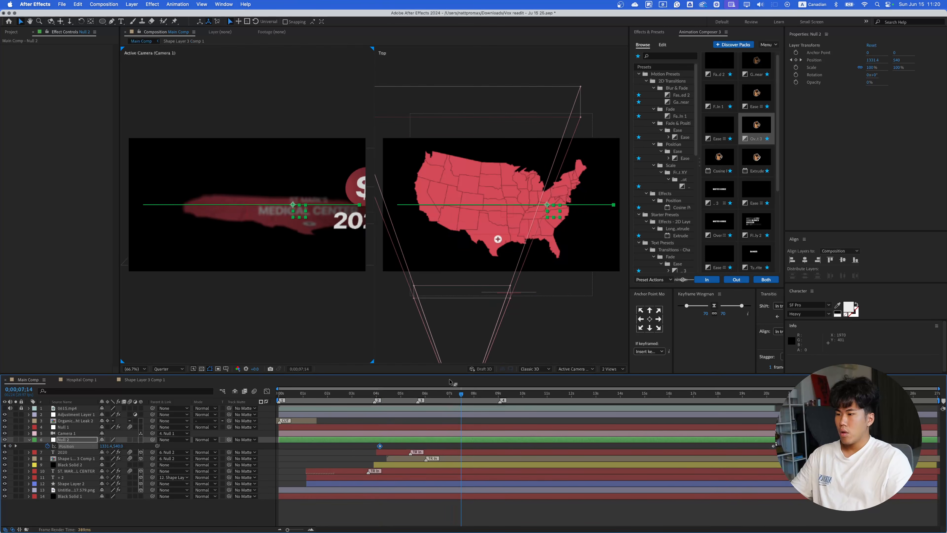
pyautogui.click(419, 397)
pyautogui.press('j')
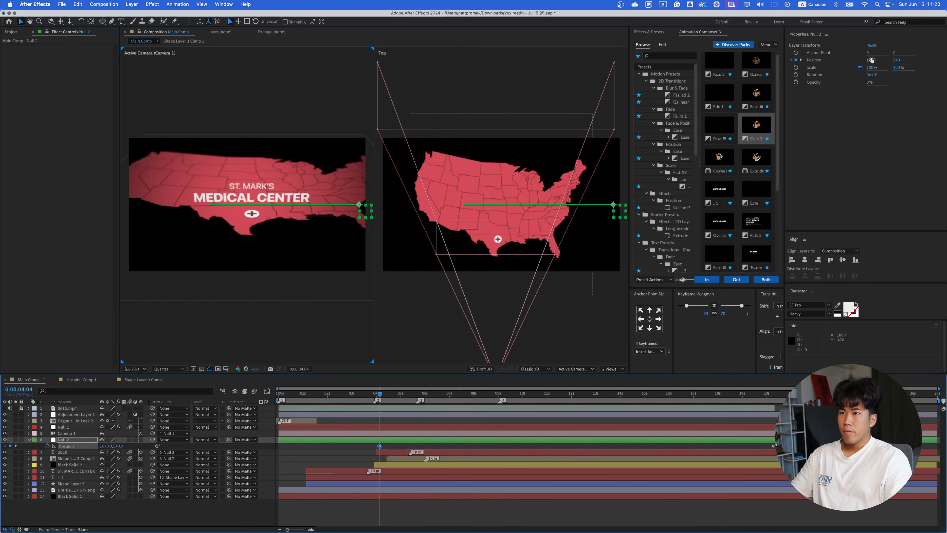
pyautogui.moveTo(872, 59); pyautogui.dragTo(785, 71)
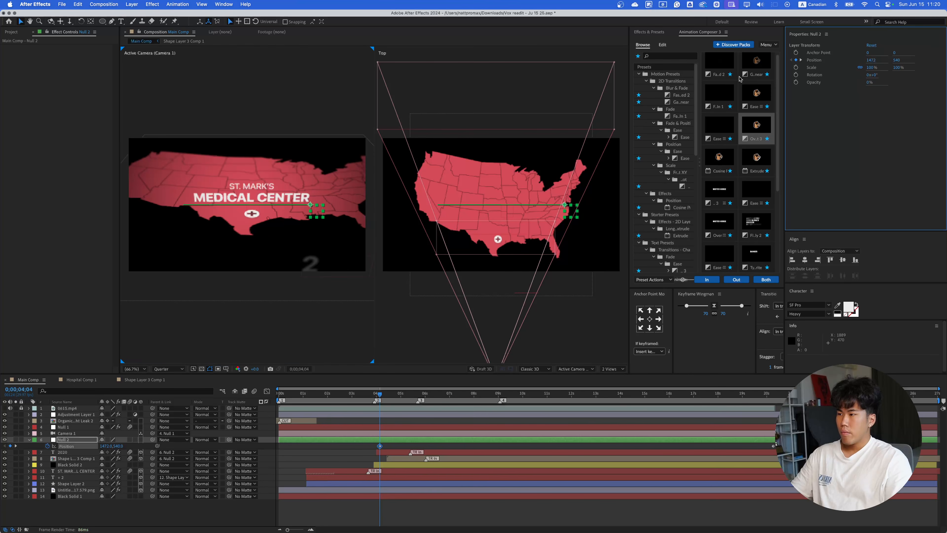
pyautogui.press('space')
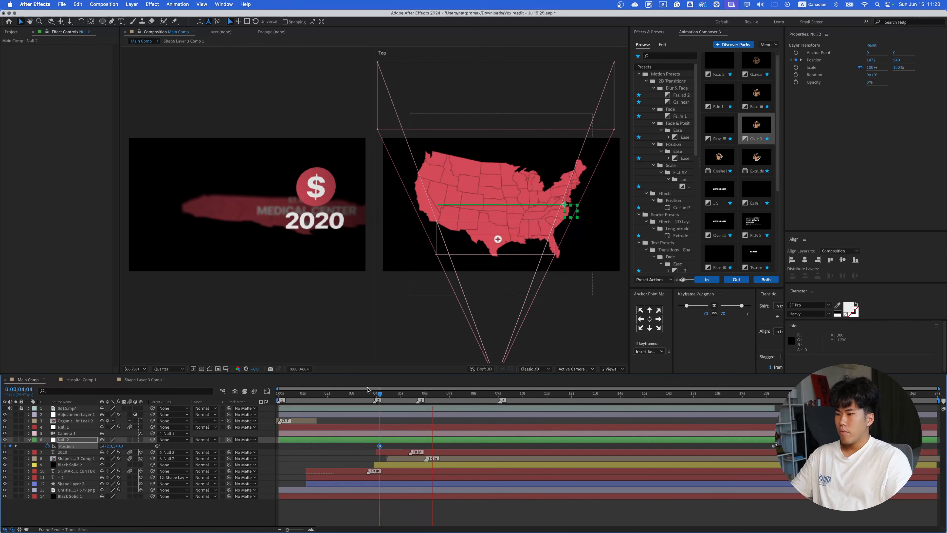
# - Lower the Position X of Null 2's first keyframe at 0;00;04;04 to 1293 and replay the slide
pyautogui.click(378, 396)
pyautogui.moveTo(378, 396); pyautogui.dragTo(379, 397)
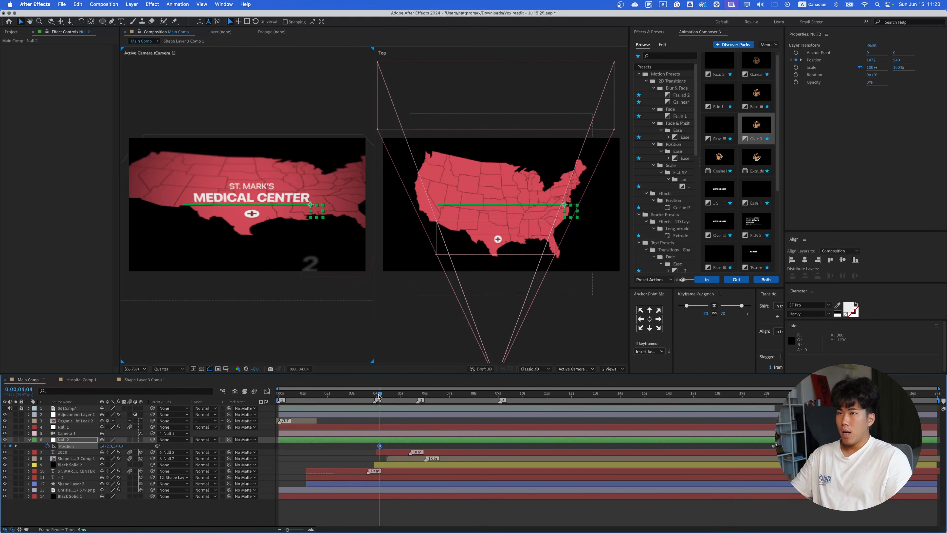
pyautogui.moveTo(865, 63); pyautogui.dragTo(813, 74)
pyautogui.press('space')
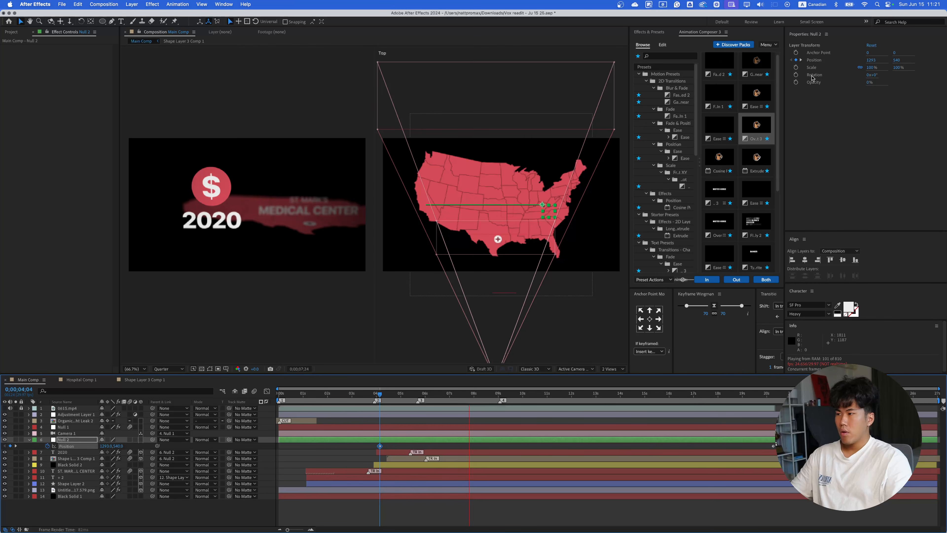
pyautogui.press('space')
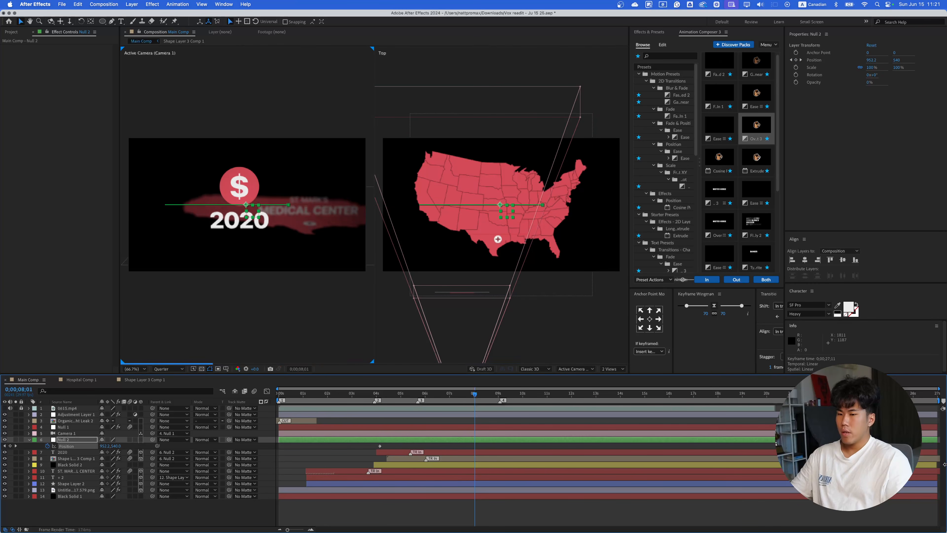
pyautogui.click(381, 395)
pyautogui.press('space')
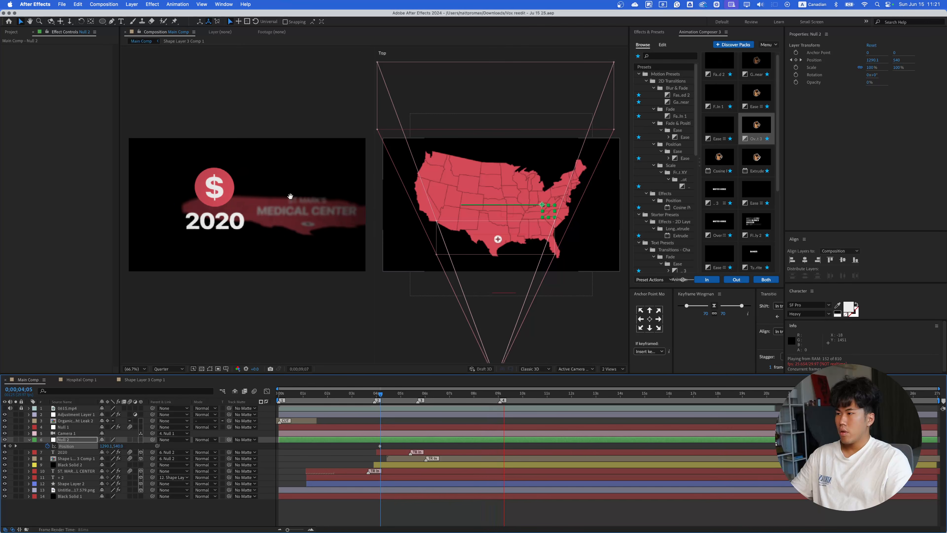
# - Review the drift of the 2020 label and dollar-sign circle from 0;00;09;11 and again from 0;00;04;11
pyautogui.press('space')
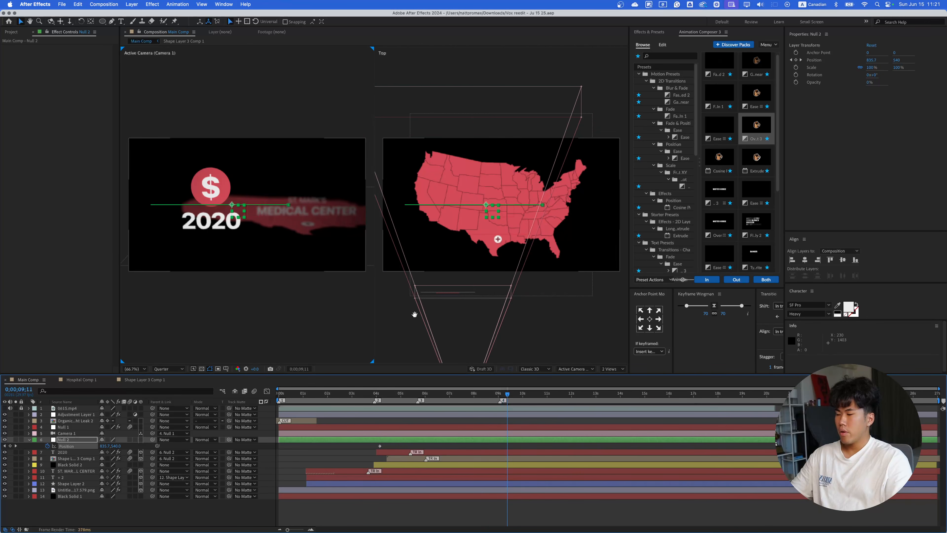
pyautogui.press('space')
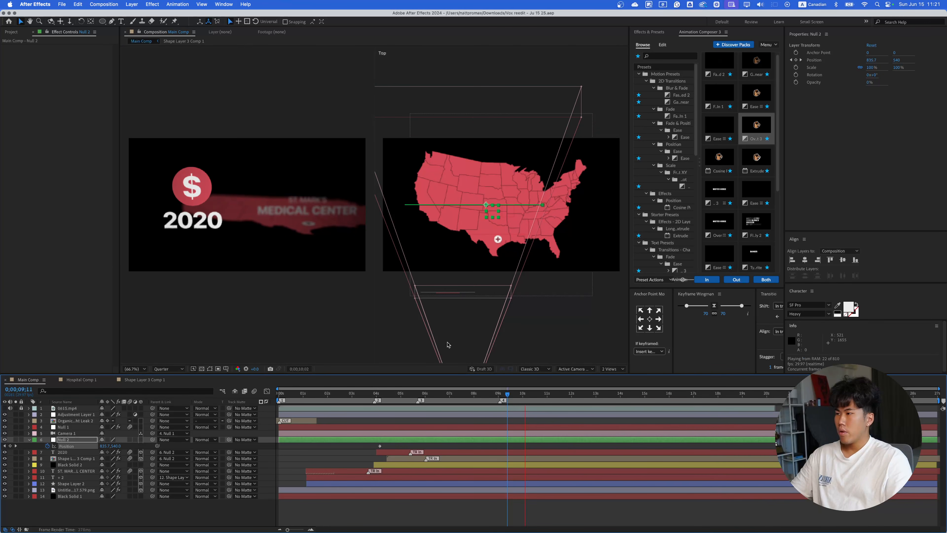
pyautogui.press('space')
pyautogui.click(385, 400)
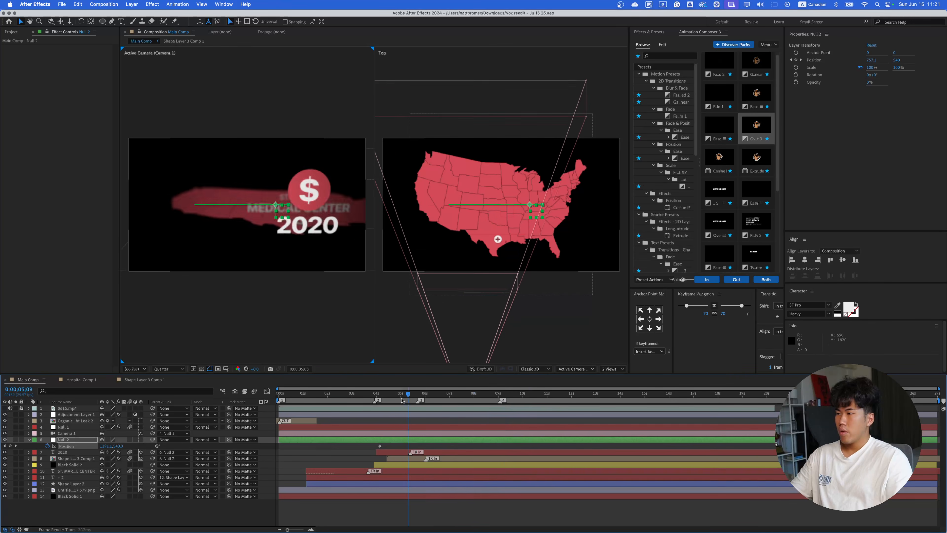
pyautogui.press('space')
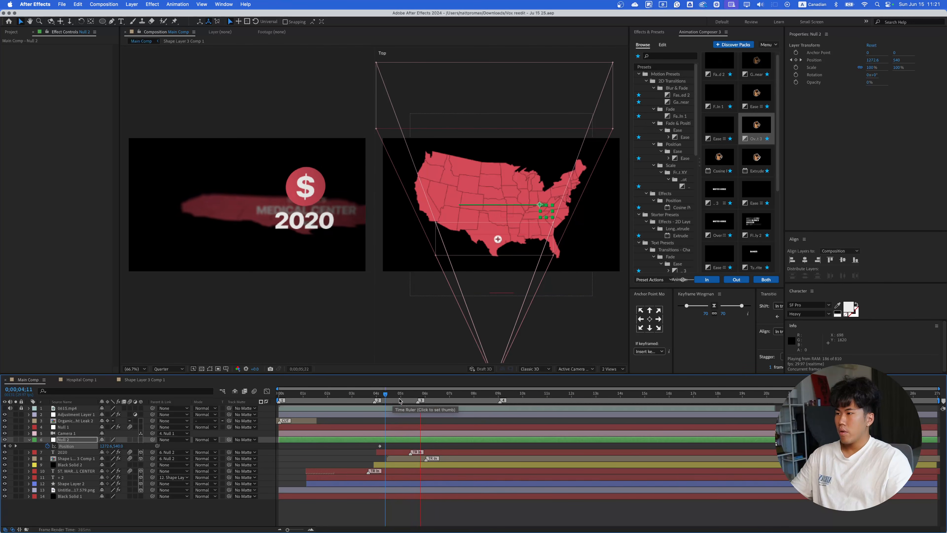
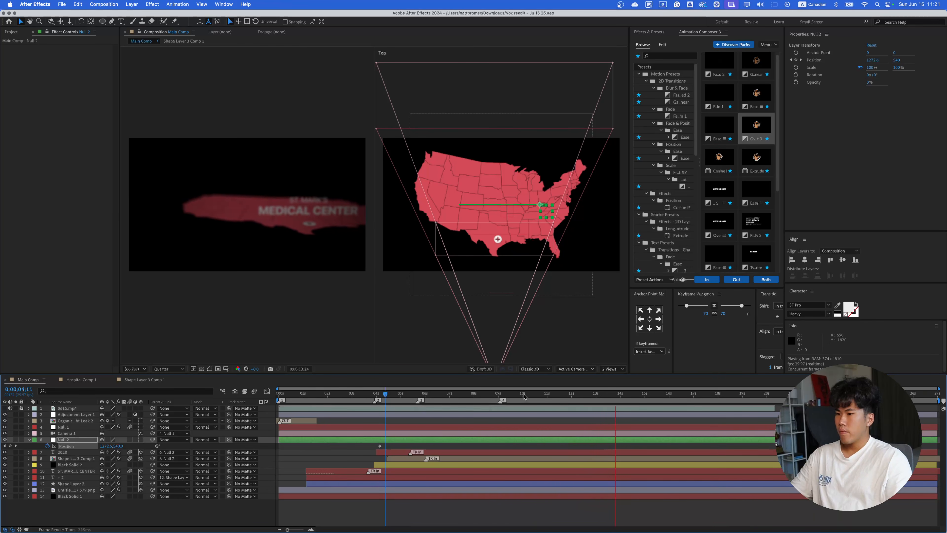
pyautogui.moveTo(524, 396); pyautogui.dragTo(430, 395)
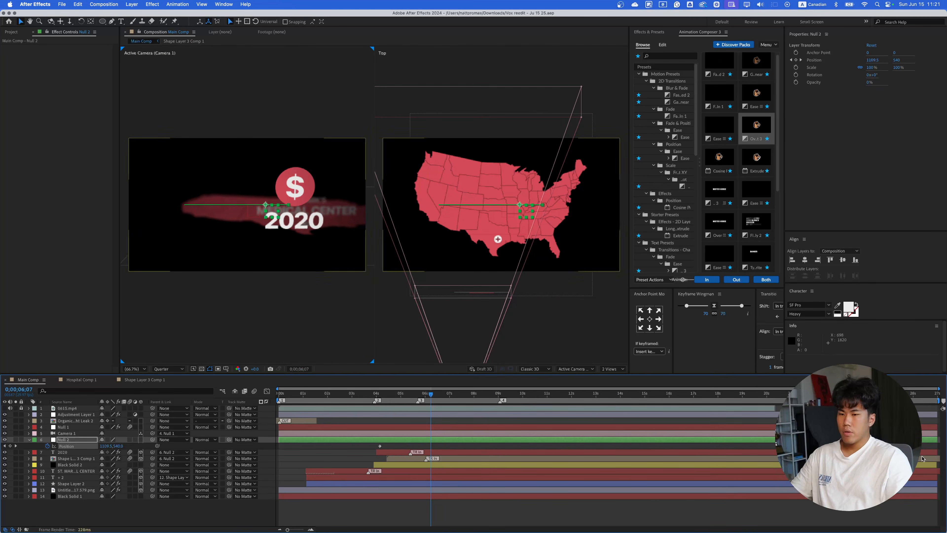
# - Undo the Position edits on Null 2 and remove the null so the 2020 label and circle are unparented
pyautogui.press('Delete')
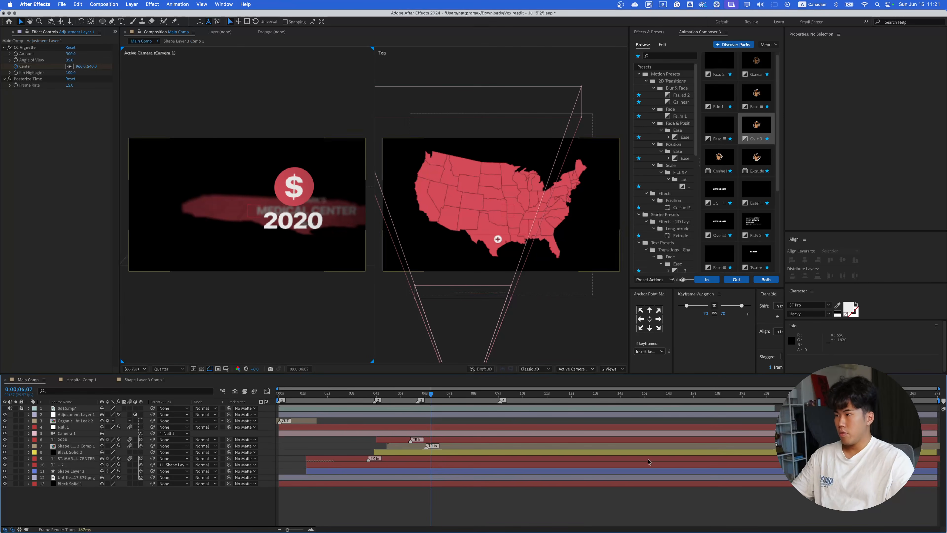
pyautogui.press('super+z')
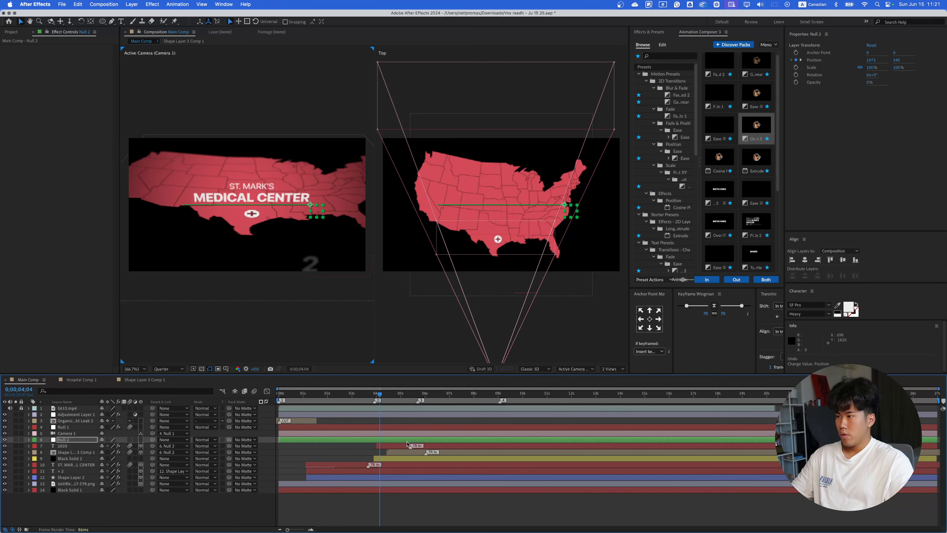
pyautogui.press('super+z')
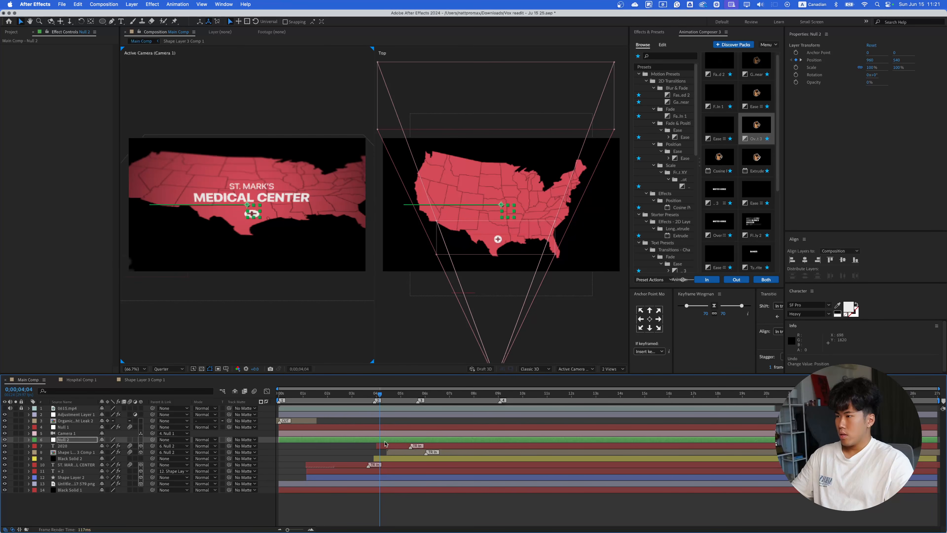
pyautogui.press('space')
pyautogui.press('super+z')
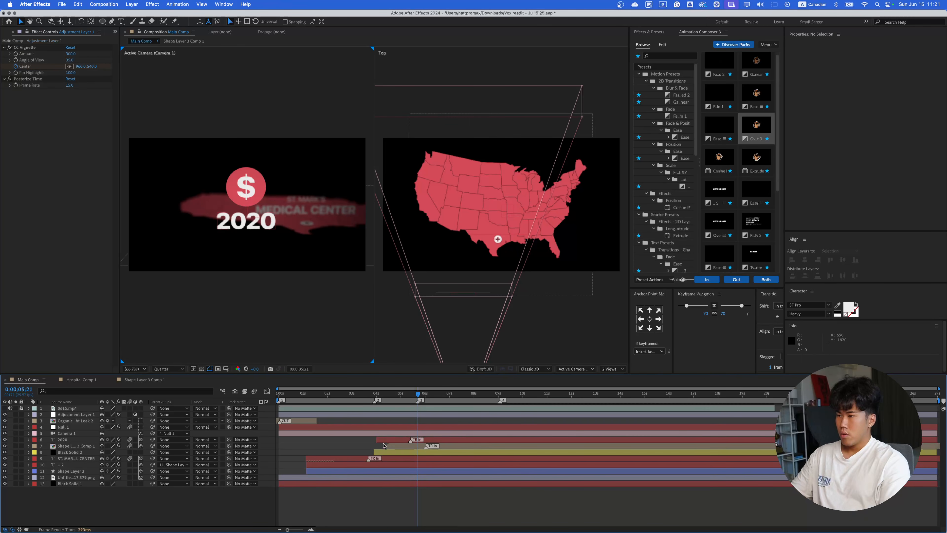
pyautogui.press('Delete')
# - Save the project and preview the 2020 label and dollar-sign circle without the null from 0;00;04;08
pyautogui.click(419, 394)
pyautogui.moveTo(418, 394); pyautogui.dragTo(367, 394)
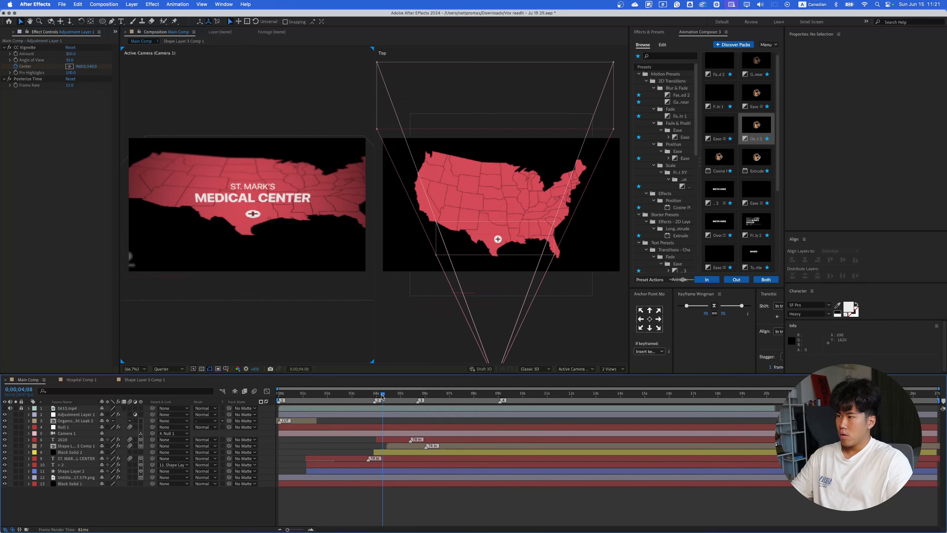
pyautogui.press('super+s')
pyautogui.press('space')
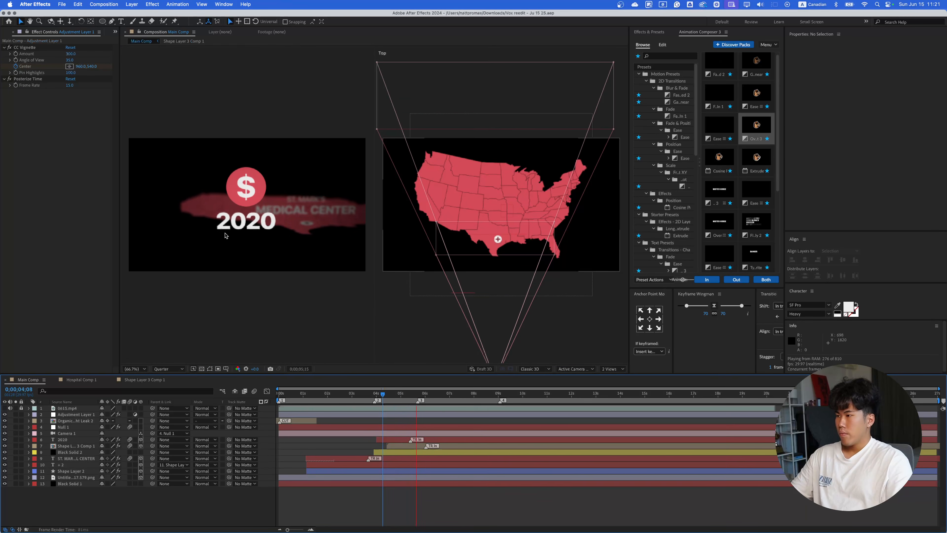
pyautogui.press('space')
pyautogui.moveTo(411, 394); pyautogui.dragTo(396, 395)
pyautogui.press('space')
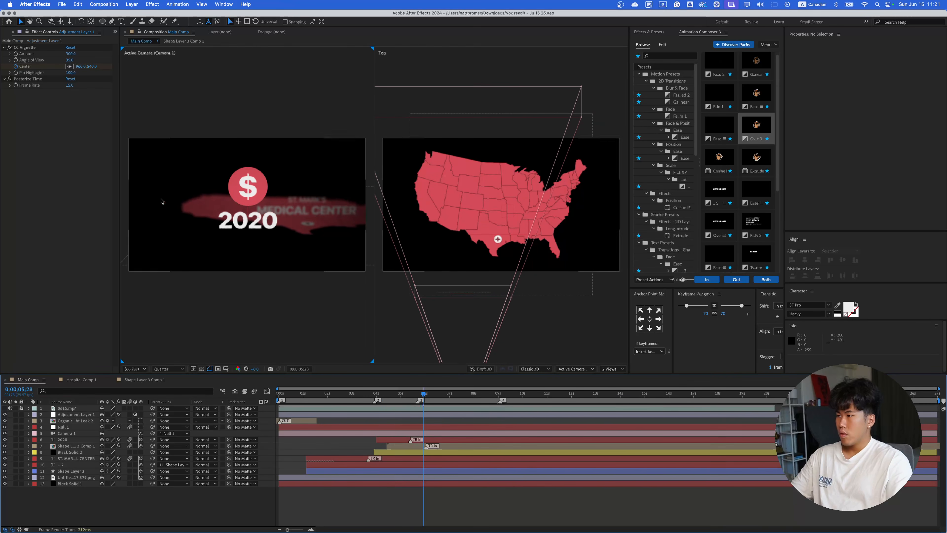
pyautogui.click(251, 223)
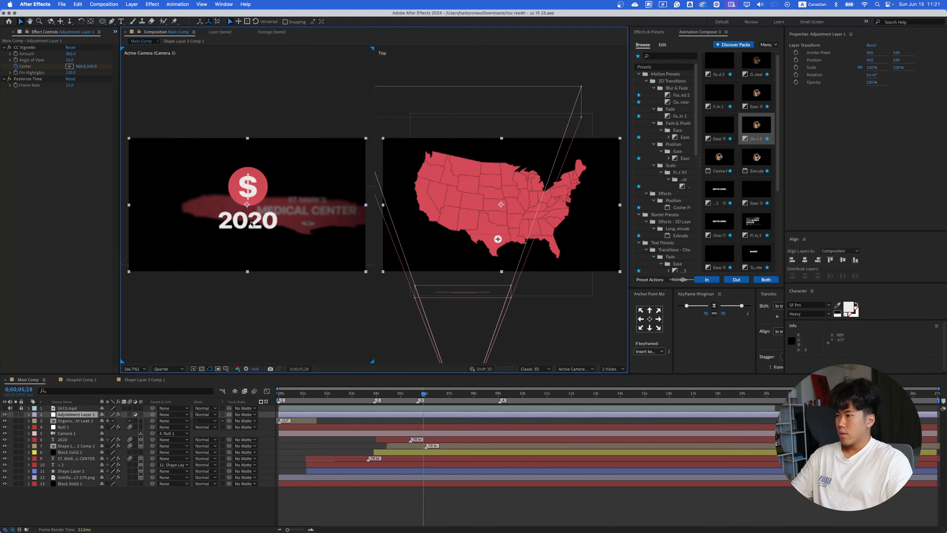
pyautogui.click(451, 494)
pyautogui.click(80, 439)
pyautogui.click(358, 491)
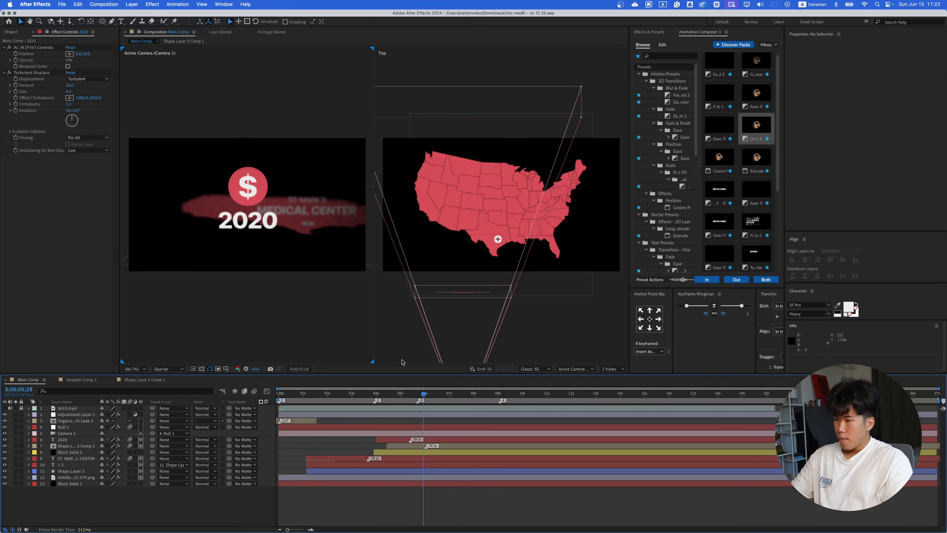
# - Place a composition marker at 0;00;07;04
pyautogui.click(454, 396)
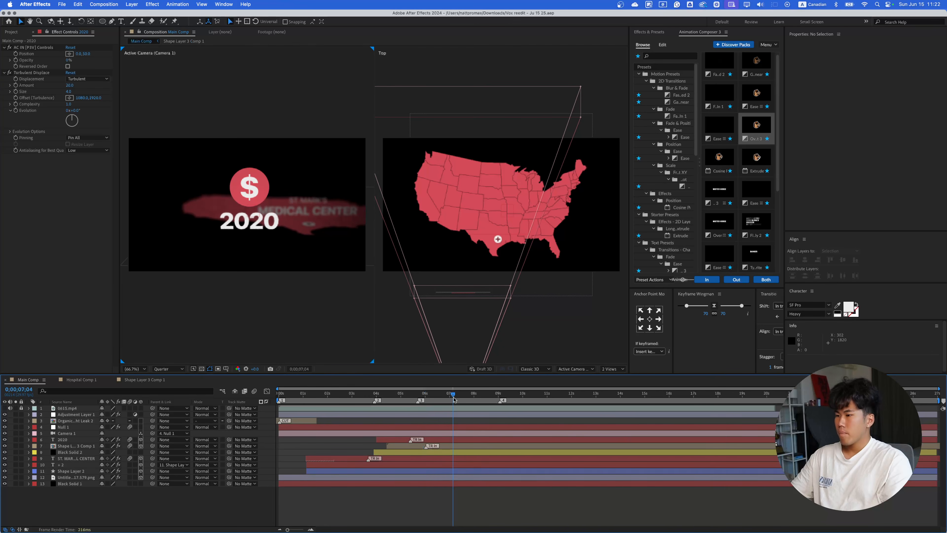
pyautogui.moveTo(943, 403); pyautogui.dragTo(455, 401)
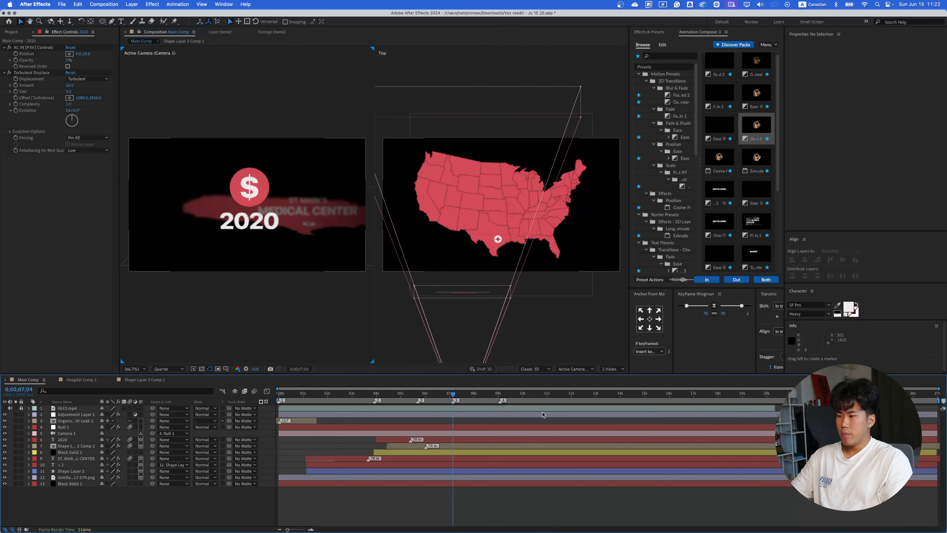
pyautogui.click(472, 434)
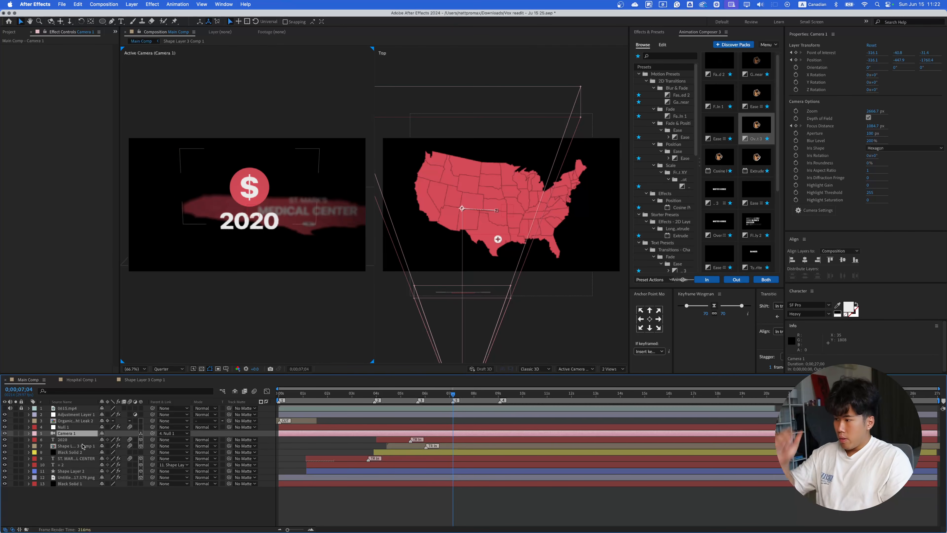
# - Duplicate the 2020 text layer and Shape Layer 3 Comp 1 and shift the copies about 2 seconds later in the timeline
pyautogui.click(83, 446)
pyautogui.keyDown('shift'); pyautogui.click(83, 440); pyautogui.keyUp('shift')
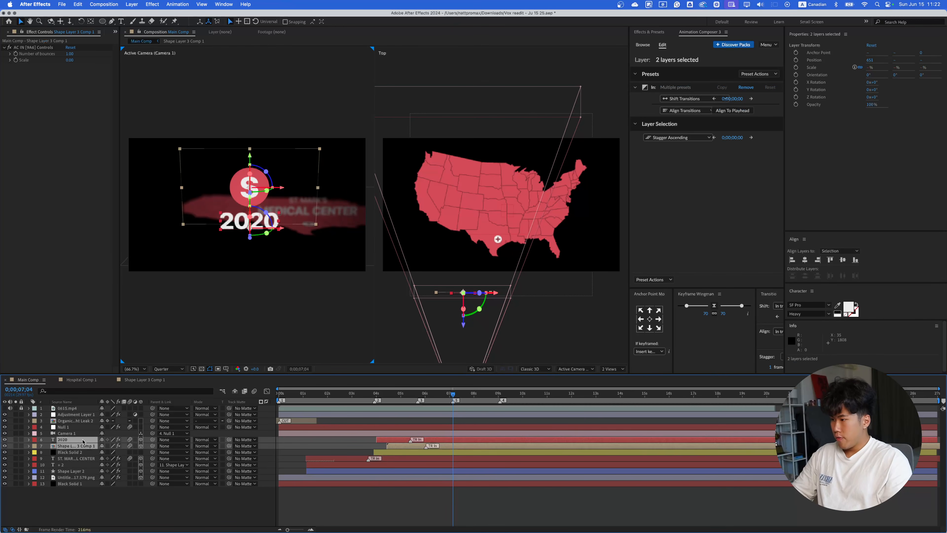
pyautogui.press('super+v')
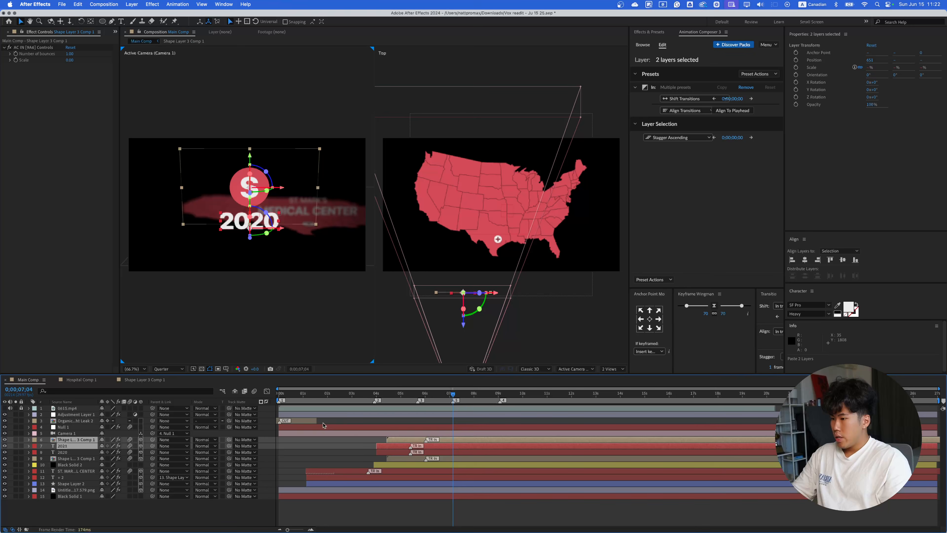
pyautogui.moveTo(449, 445); pyautogui.dragTo(498, 445)
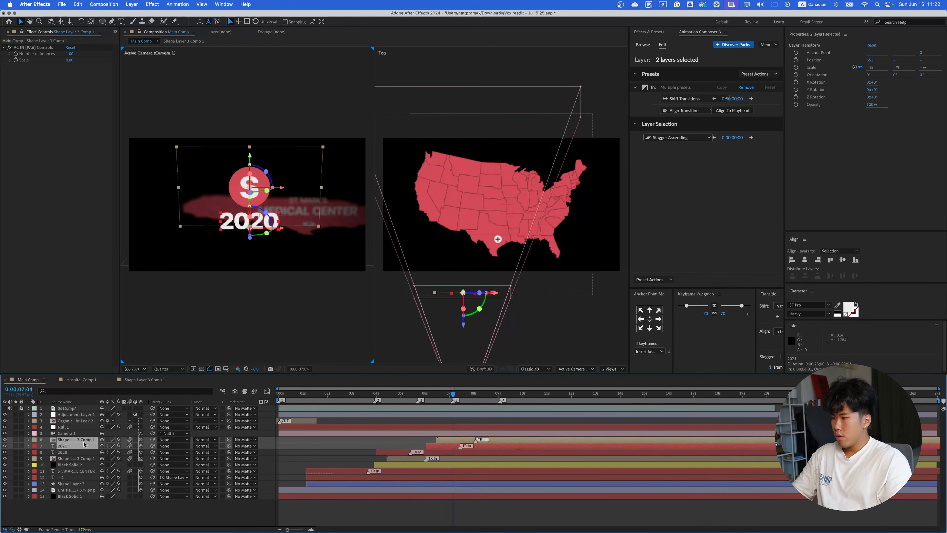
# - Stack the 2021 text copy above the copied Shape Layer 3 Comp 1 and select both copies
pyautogui.click(279, 442)
pyautogui.moveTo(89, 440); pyautogui.dragTo(87, 449)
pyautogui.click(87, 440)
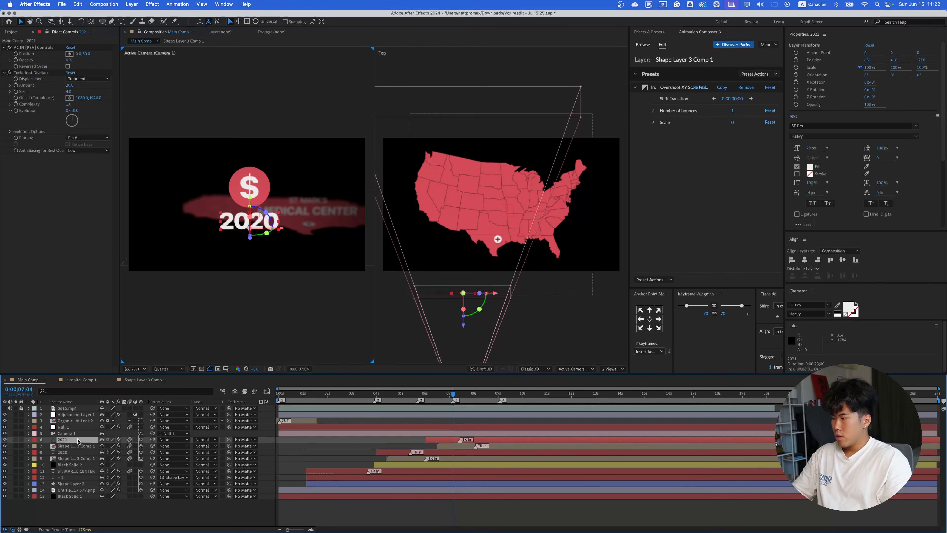
pyautogui.keyDown('shift'); pyautogui.click(454, 447); pyautogui.keyUp('shift')
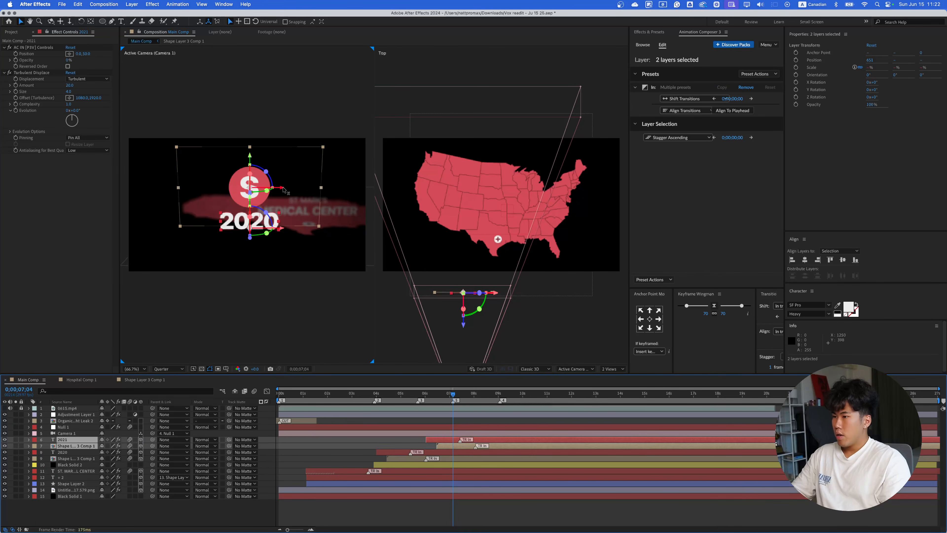
# - Move both copies along X to about 1023, beside the originals, save the project and preview from 0;00;03;15
pyautogui.moveTo(496, 293); pyautogui.dragTo(545, 297)
pyautogui.click(417, 445)
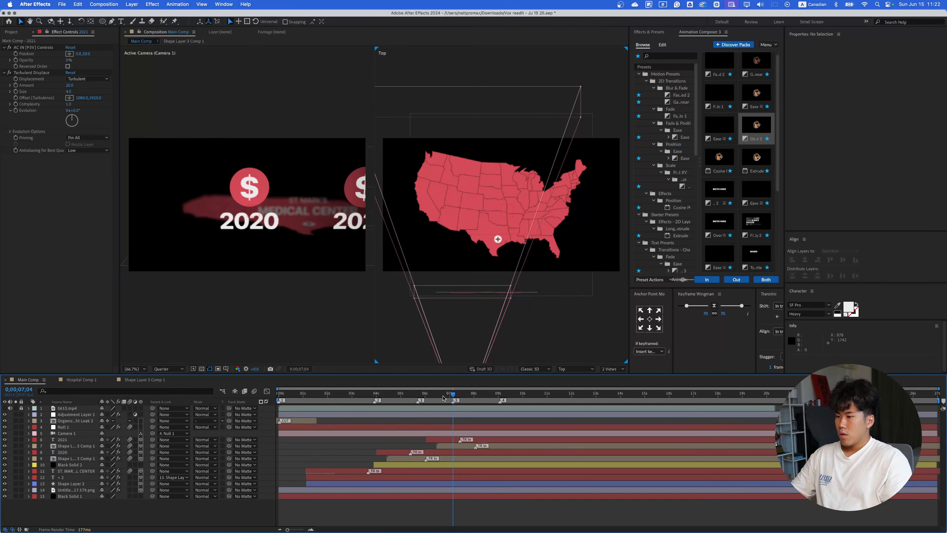
pyautogui.moveTo(443, 398); pyautogui.dragTo(364, 397)
pyautogui.press('super+s')
pyautogui.press('space')
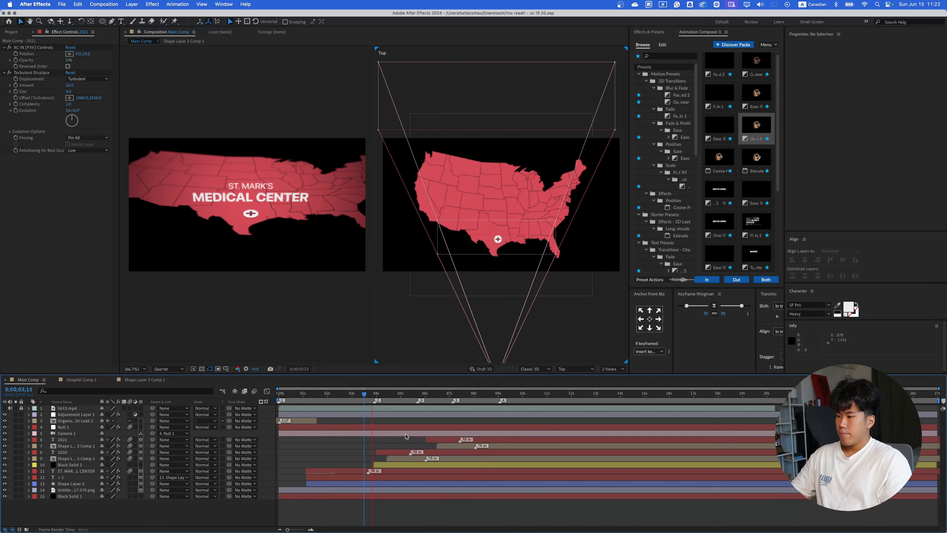
# - Shift the 2021 text and copied Shape Layer 3 Comp 1 about 1.5 seconds later in the timeline and preview the timing
pyautogui.click(448, 441)
pyautogui.keyDown('shift'); pyautogui.click(450, 446); pyautogui.keyUp('shift')
pyautogui.moveTo(449, 446); pyautogui.dragTo(485, 446)
pyautogui.press('space')
pyautogui.press('space')
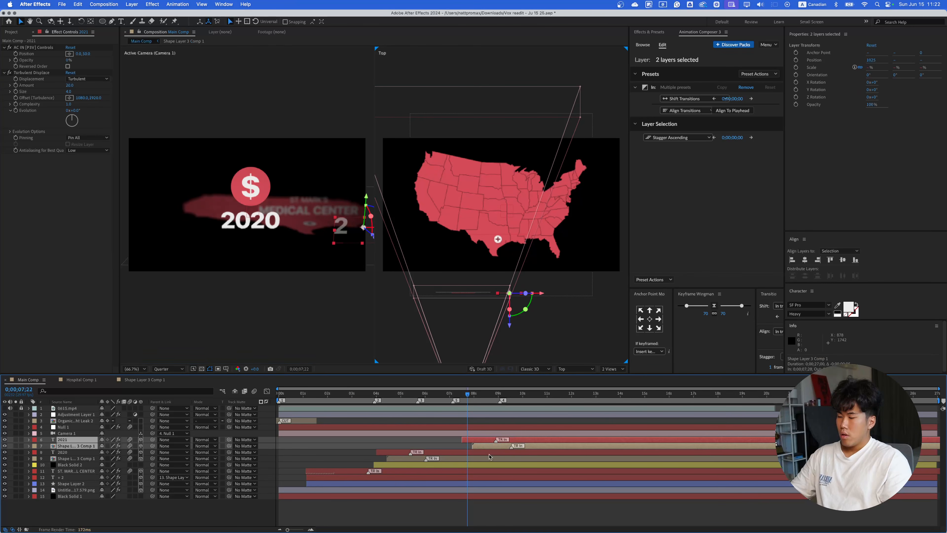
pyautogui.click(475, 510)
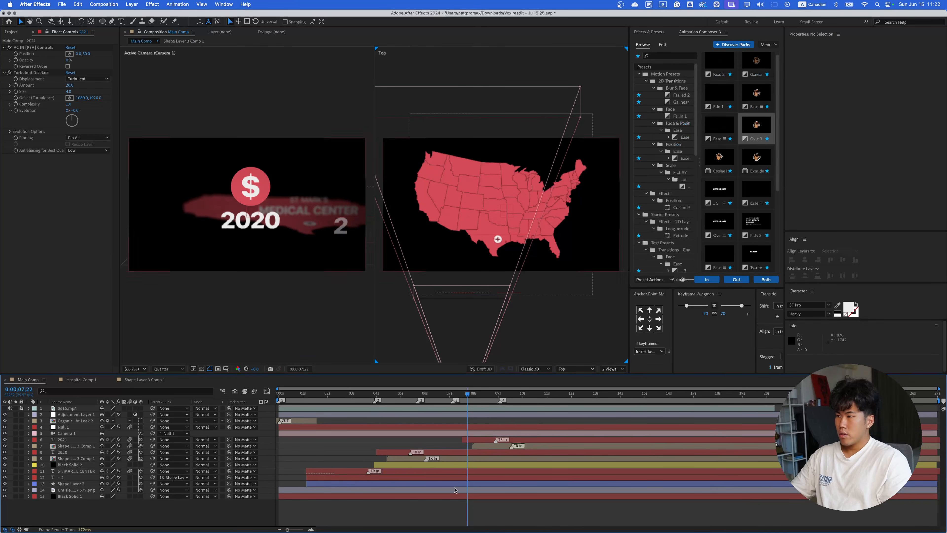
# - Copy Camera 1's latest Point of Interest, Position and Focus Distance keyframes and paste them at 0;00;07;04
pyautogui.click(455, 395)
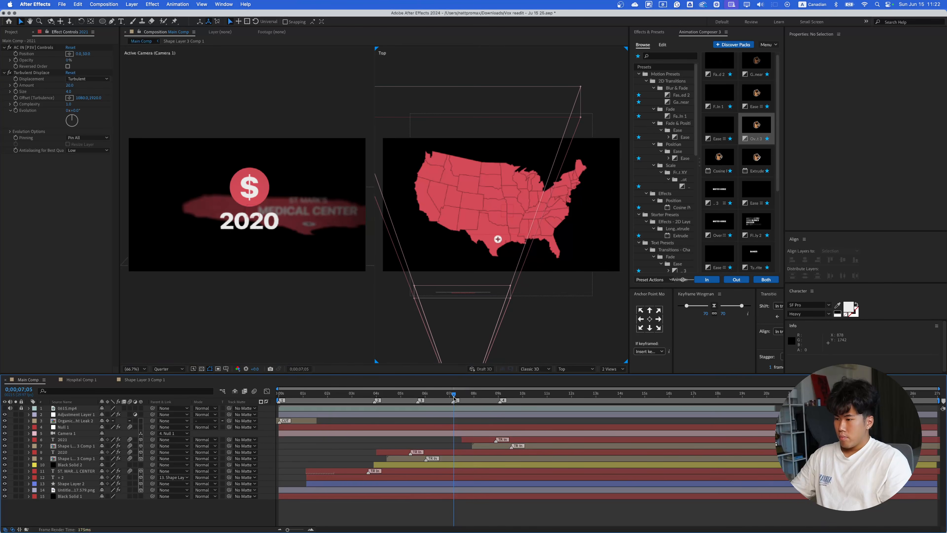
pyautogui.click(455, 434)
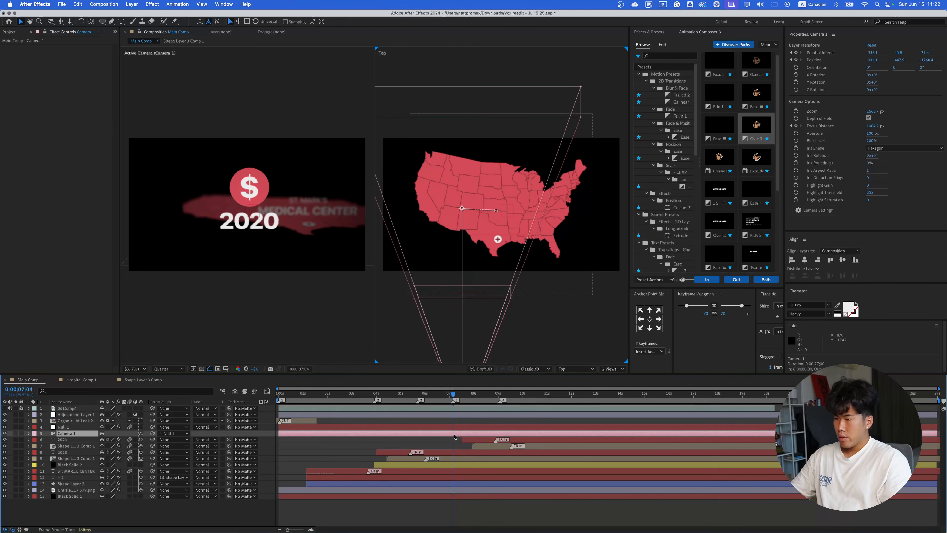
pyautogui.press('u')
pyautogui.moveTo(440, 437); pyautogui.dragTo(415, 457)
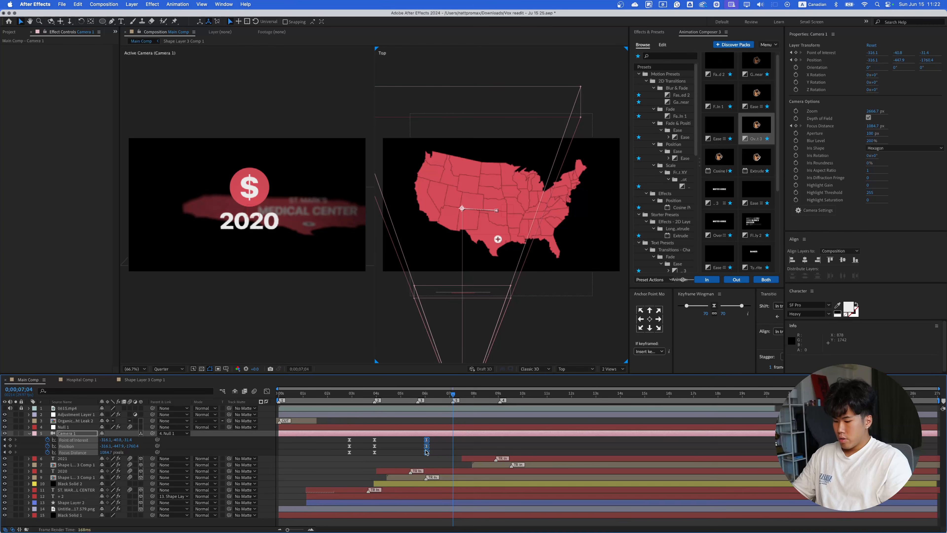
pyautogui.press('cmd+c')
pyautogui.press('cmd+v')
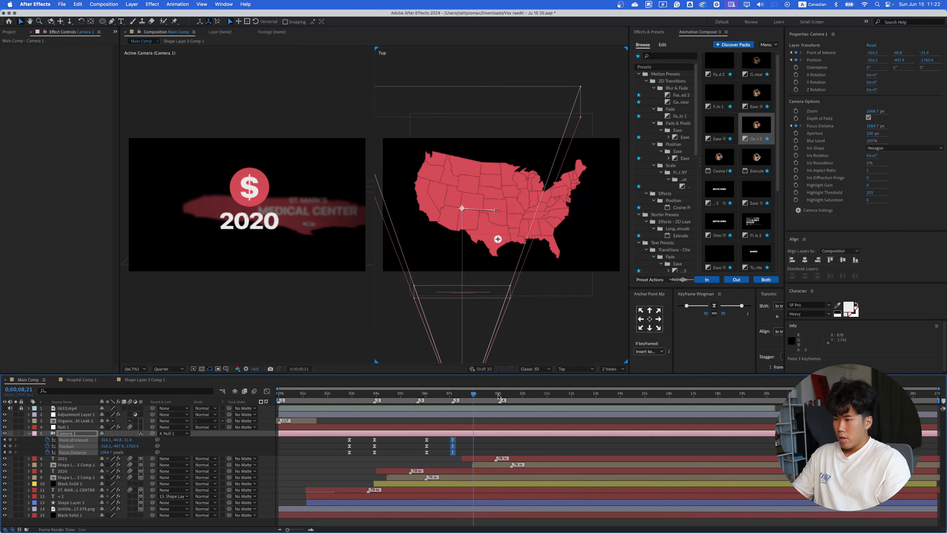
# - At 0;00;09;02, pan Camera 1 sideways to X 59.7 so the duplicated dollar-sign set is centred
pyautogui.click(502, 396)
pyautogui.moveTo(503, 396); pyautogui.dragTo(500, 396)
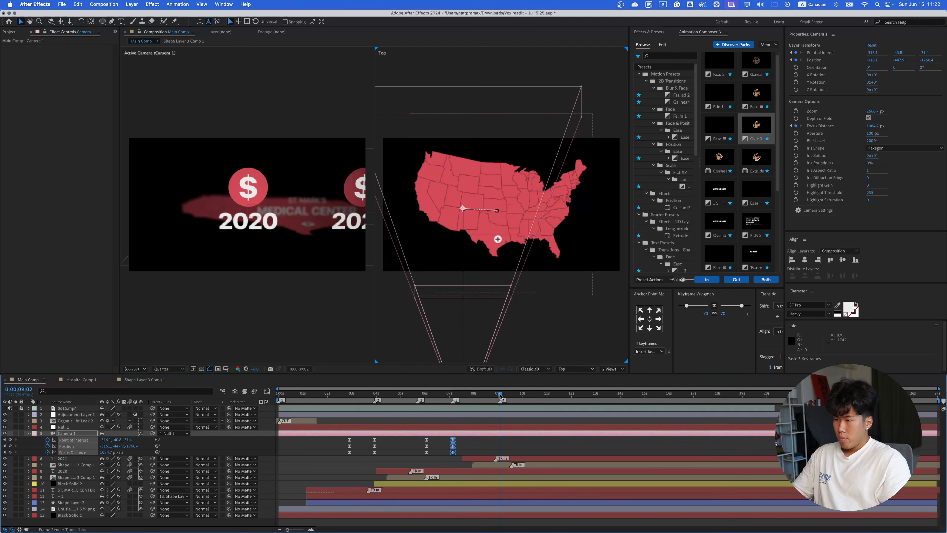
pyautogui.click(518, 435)
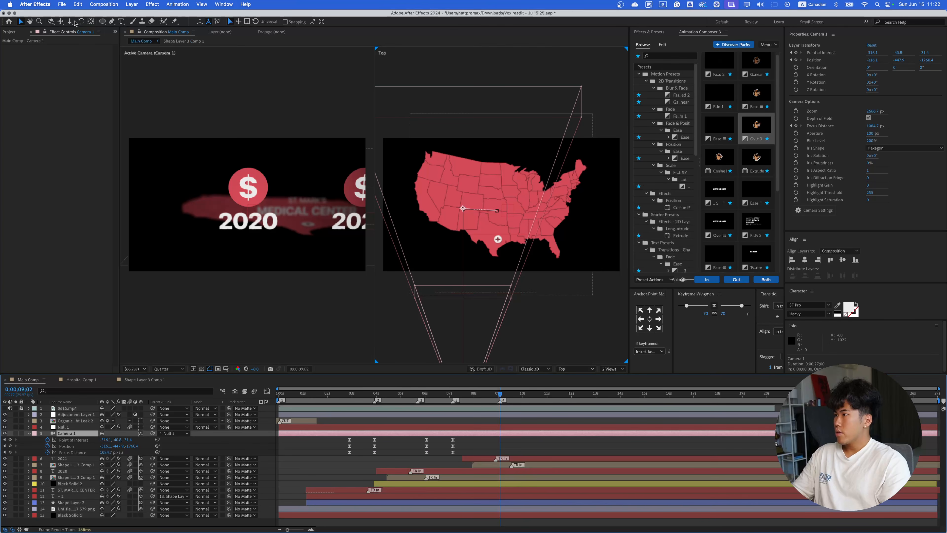
pyautogui.click(60, 21)
pyautogui.moveTo(276, 194); pyautogui.dragTo(178, 203)
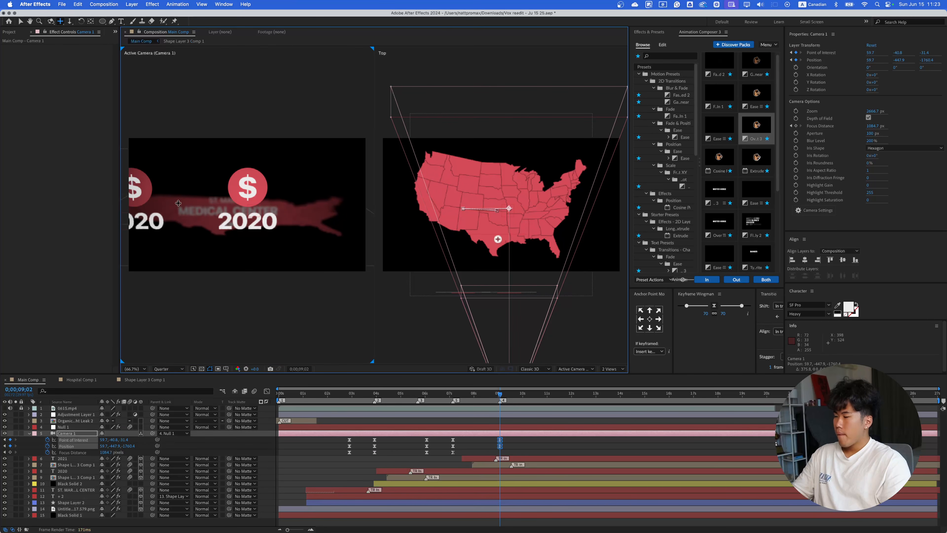
pyautogui.click(490, 447)
# - Apply Keyframe Wingman easing to Camera 1's last two Point of Interest and Position keyframes and preview the pan
pyautogui.click(443, 396)
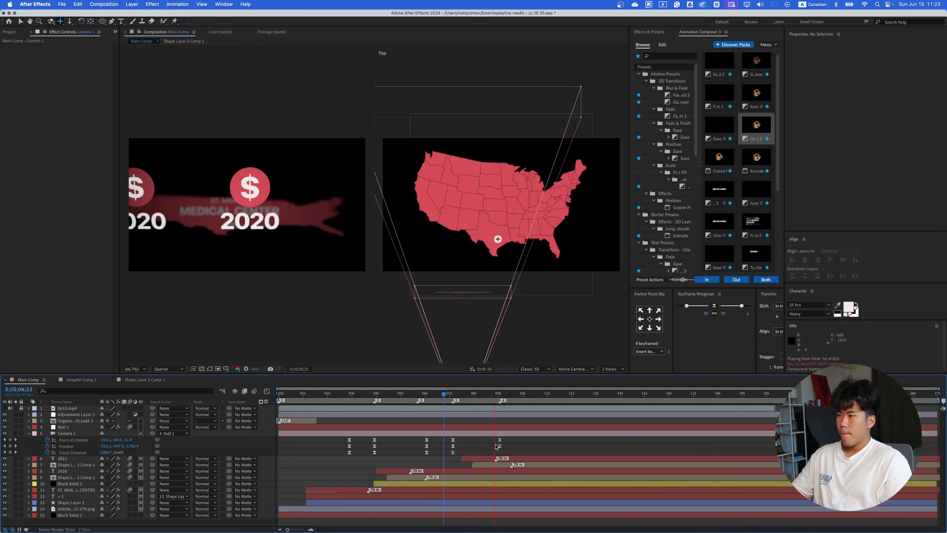
pyautogui.press('4')
pyautogui.moveTo(511, 448); pyautogui.dragTo(438, 437)
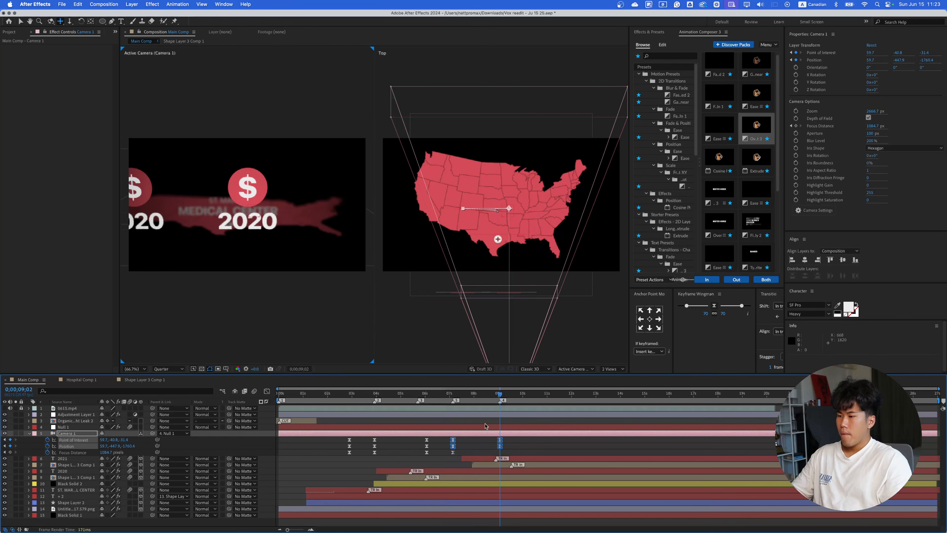
pyautogui.click(716, 306)
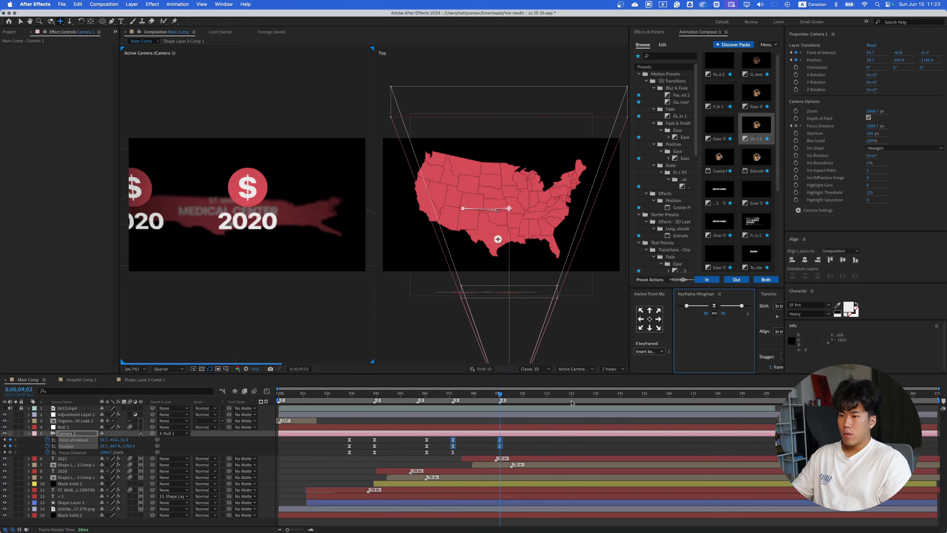
pyautogui.click(447, 401)
pyautogui.press('space')
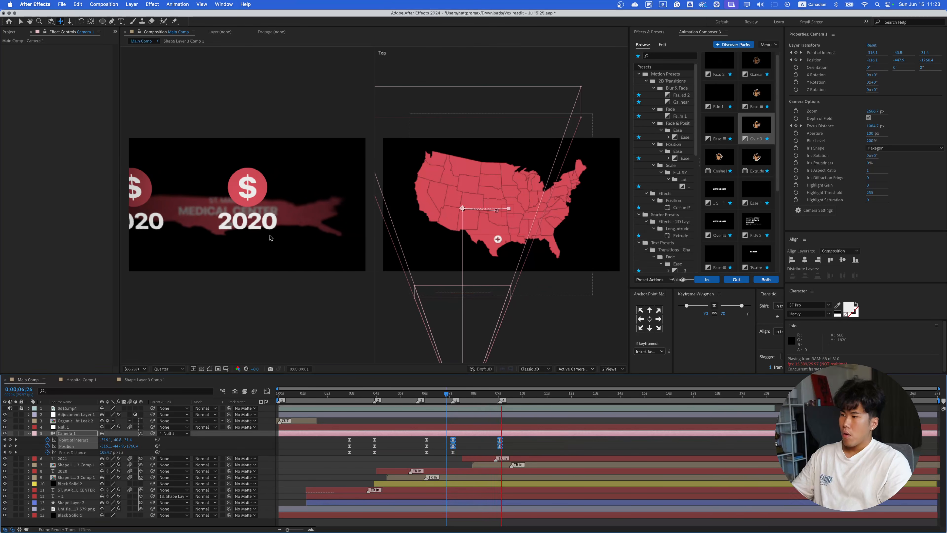
pyautogui.moveTo(269, 221); pyautogui.dragTo(267, 222)
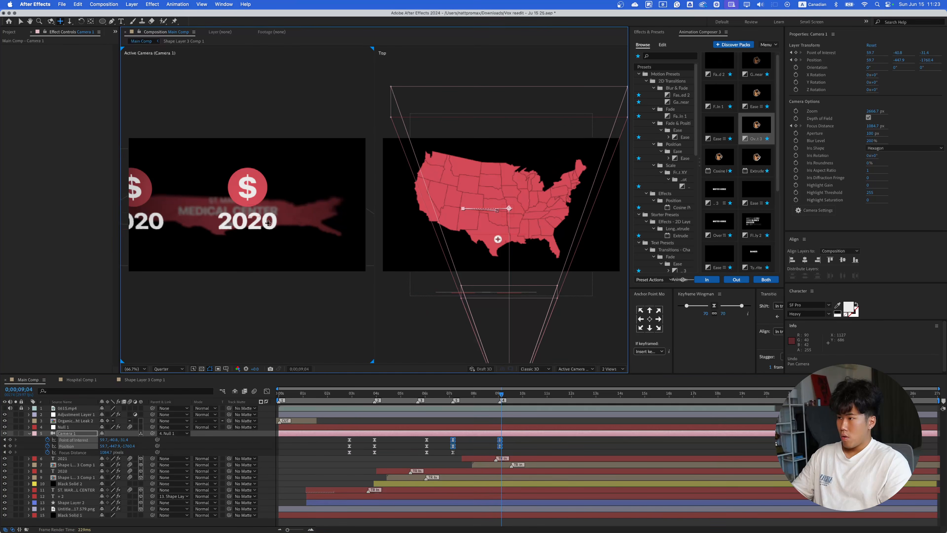
pyautogui.press('v')
pyautogui.doubleClick(267, 222)
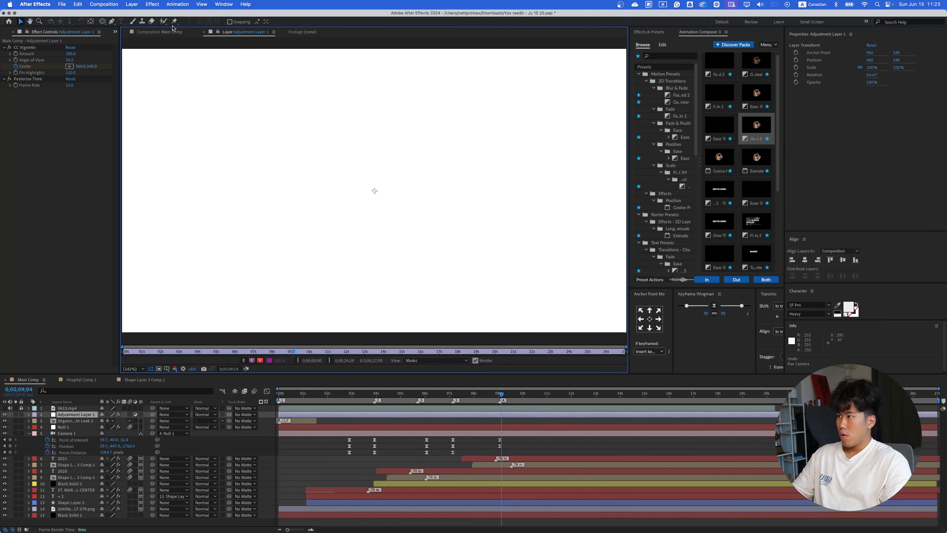
pyautogui.click(173, 30)
# - Change the duplicated year text to 2023 and preview it
pyautogui.click(264, 213)
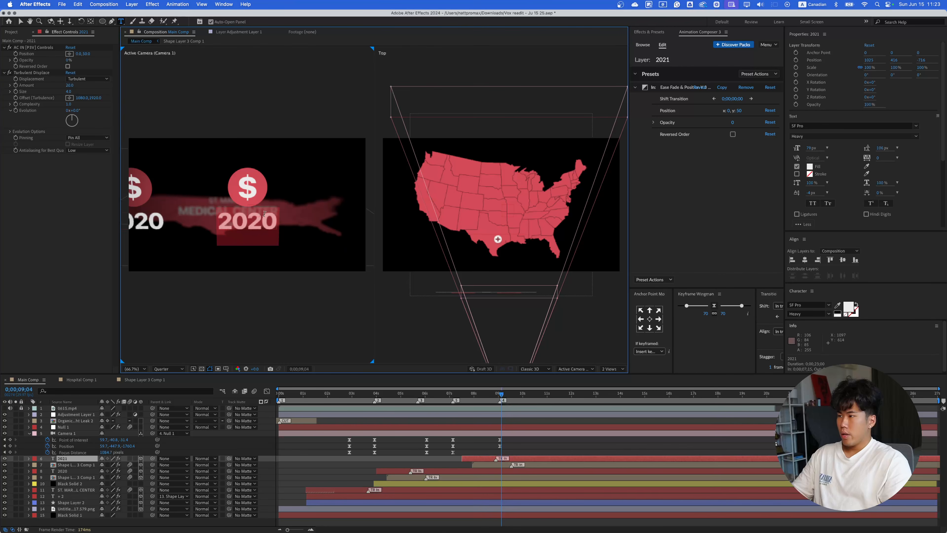
pyautogui.write('2023')
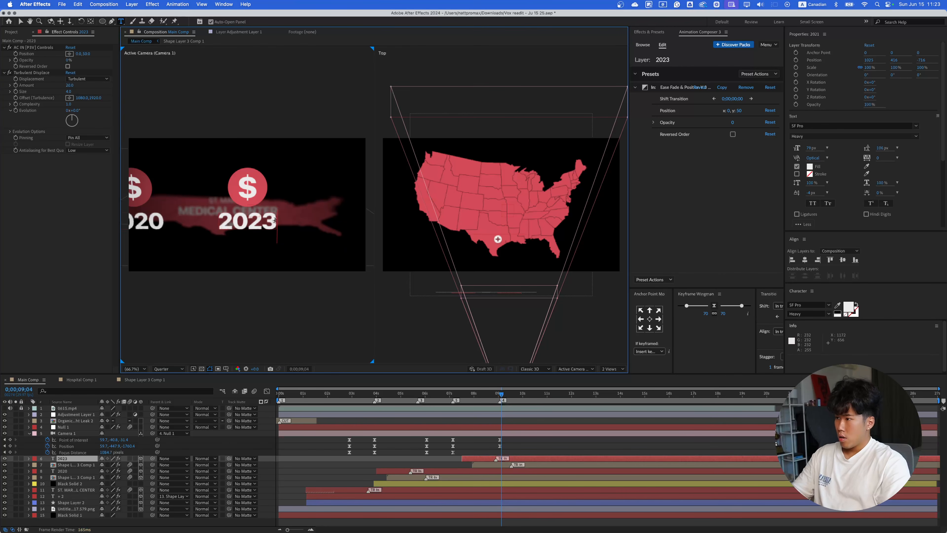
pyautogui.click(513, 461)
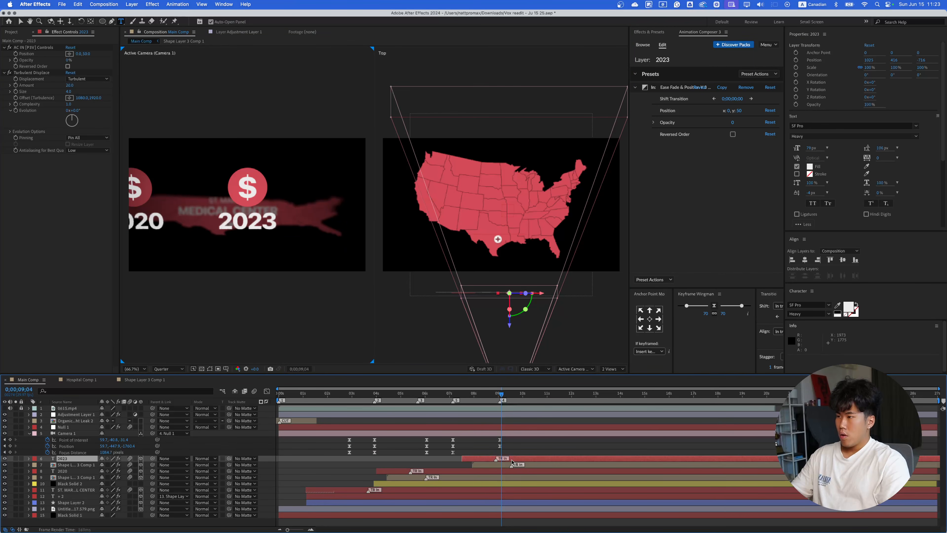
pyautogui.press('space')
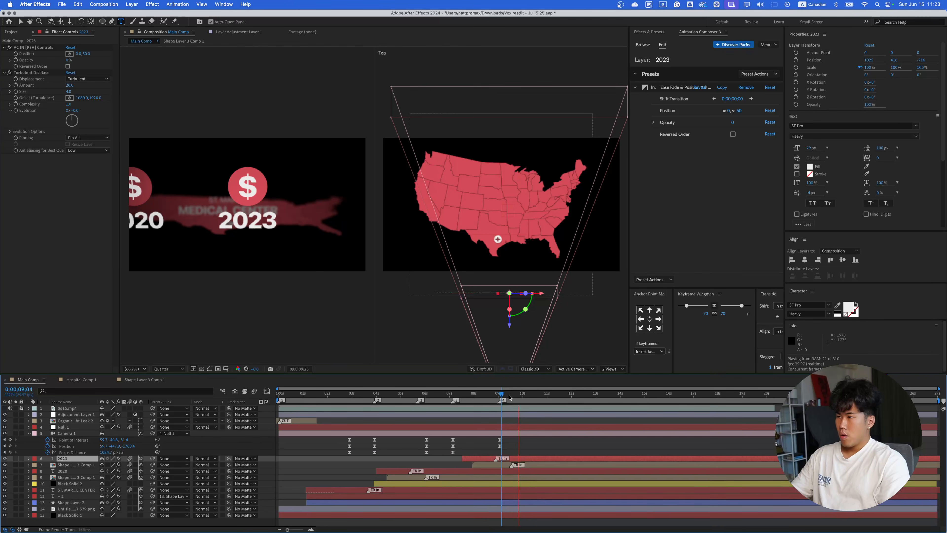
pyautogui.press('space')
# - Show the 0615.mp4 reference layer and play it to examine the icons that follow the 2023 label
pyautogui.click(5, 409)
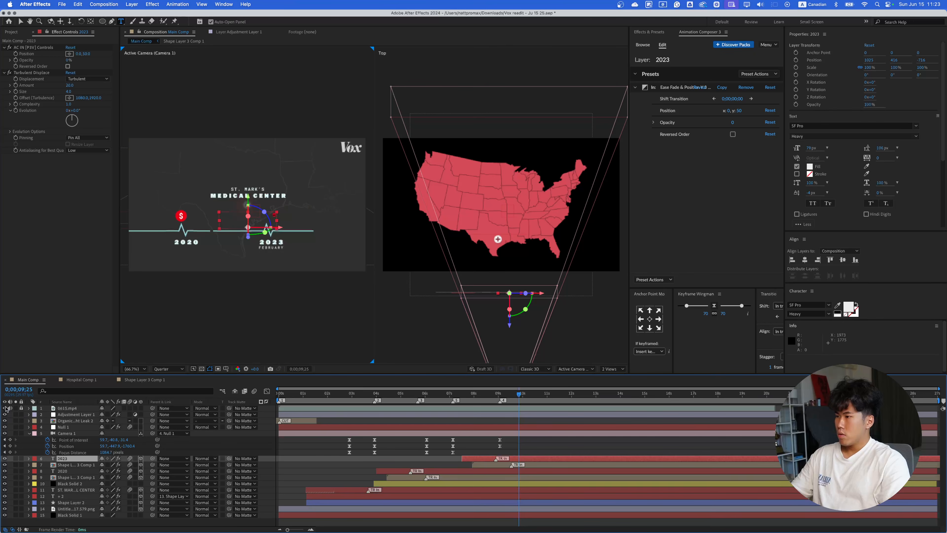
pyautogui.press('space')
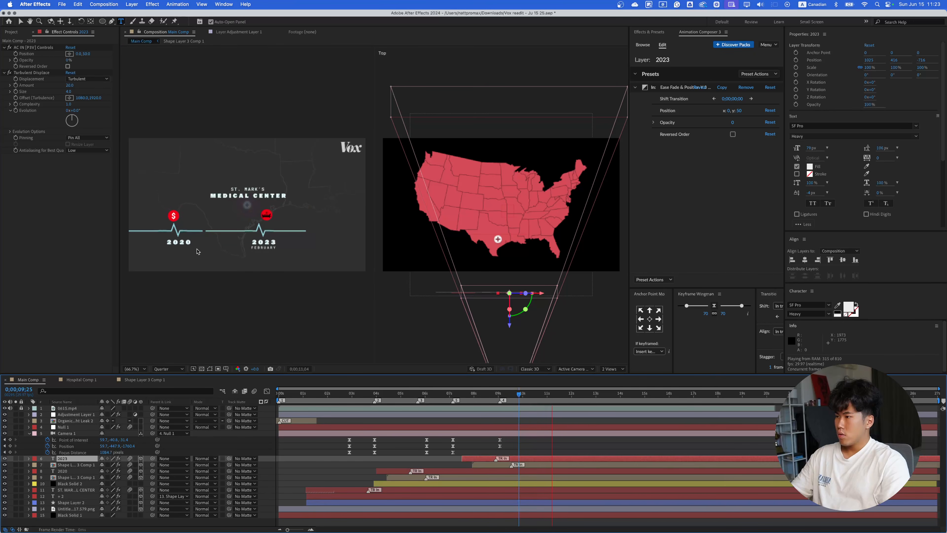
pyautogui.scroll(5, 249, 220)
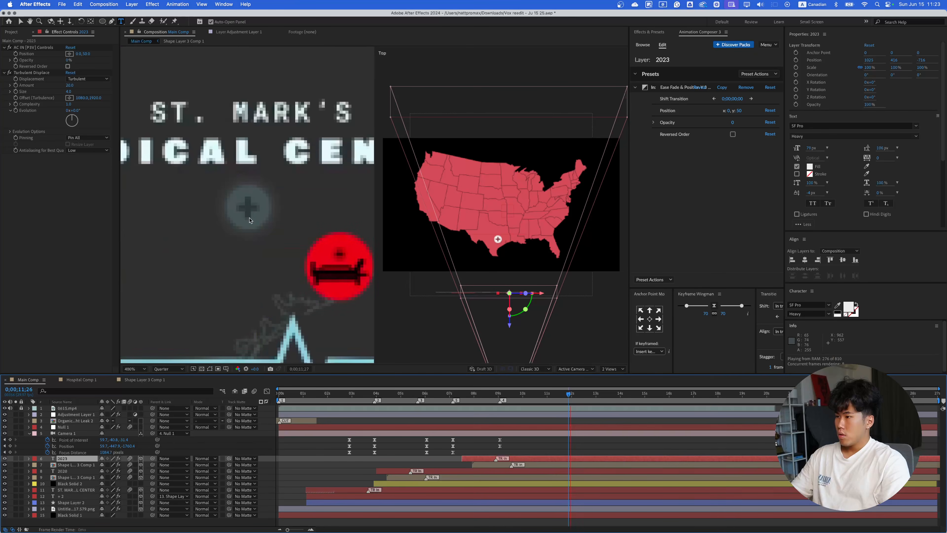
pyautogui.scroll(-3, 250, 220)
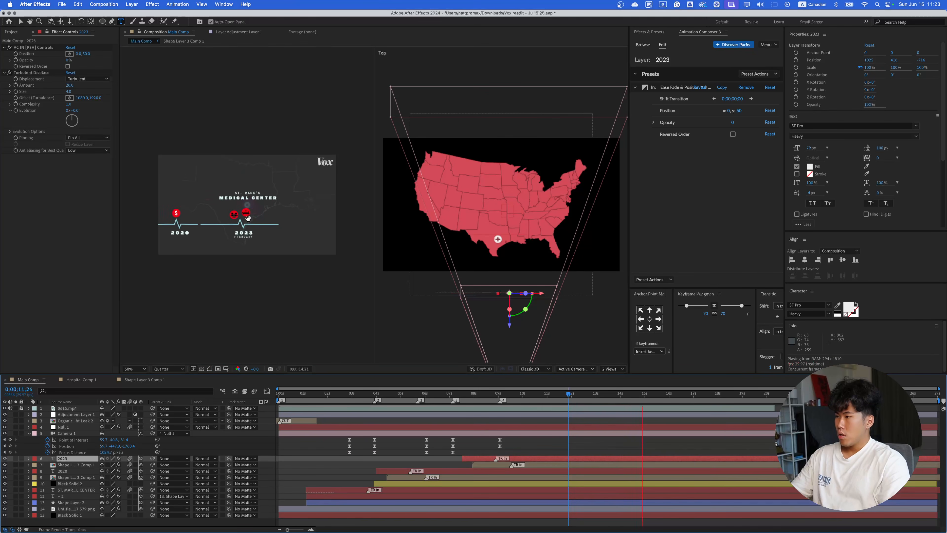
pyautogui.press('space')
pyautogui.scroll(2, 247, 207)
pyautogui.scroll(2, 244, 227)
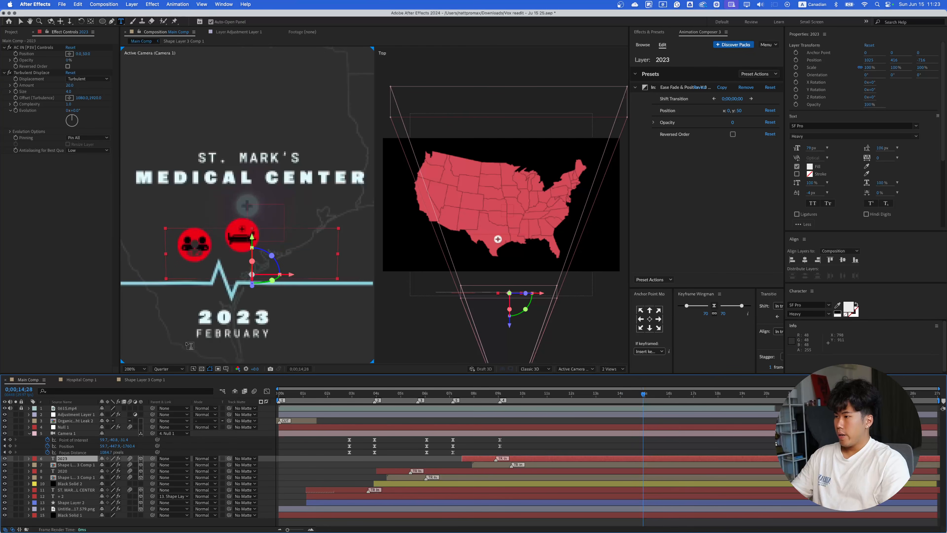
# - Raise the preview resolution to Full and examine the reference's hospital bed and people icons up close
pyautogui.click(176, 370)
pyautogui.click(173, 388)
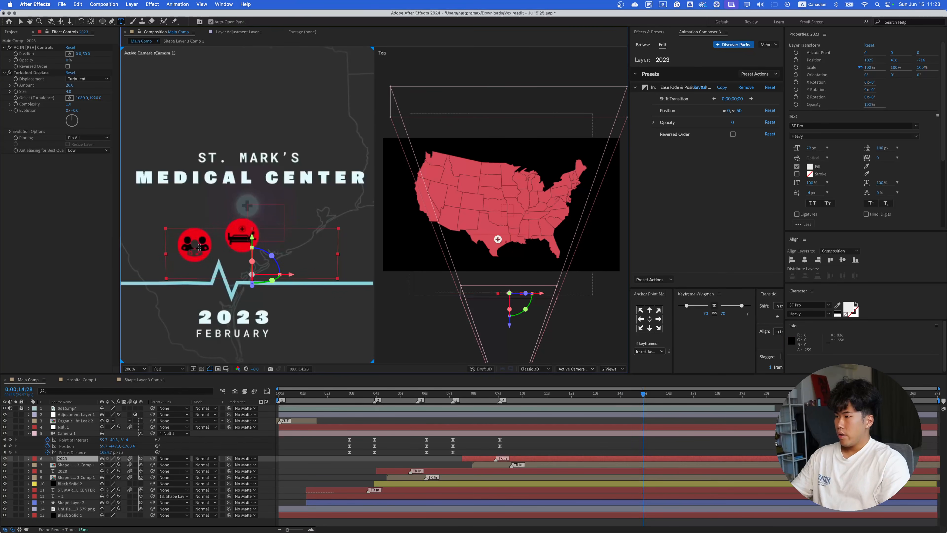
pyautogui.scroll(1, 242, 238)
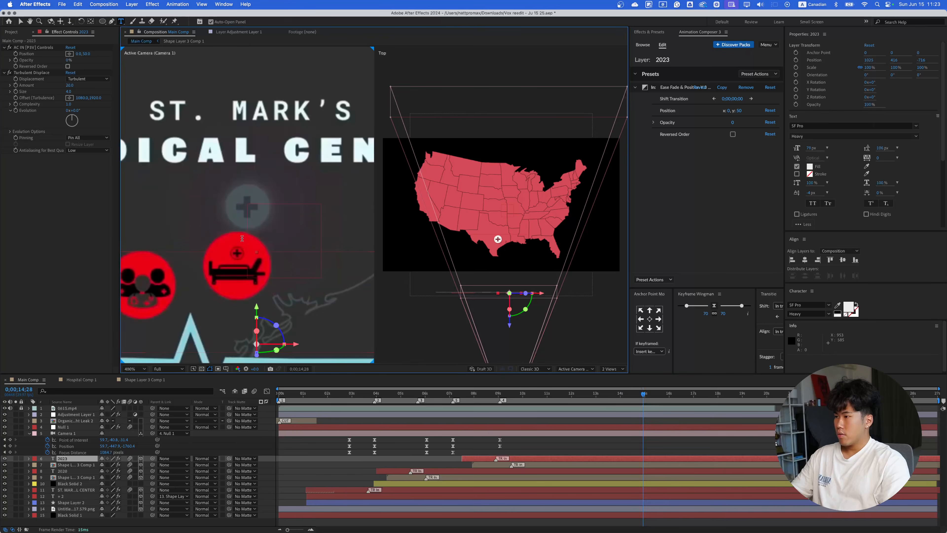
pyautogui.scroll(-1, 239, 242)
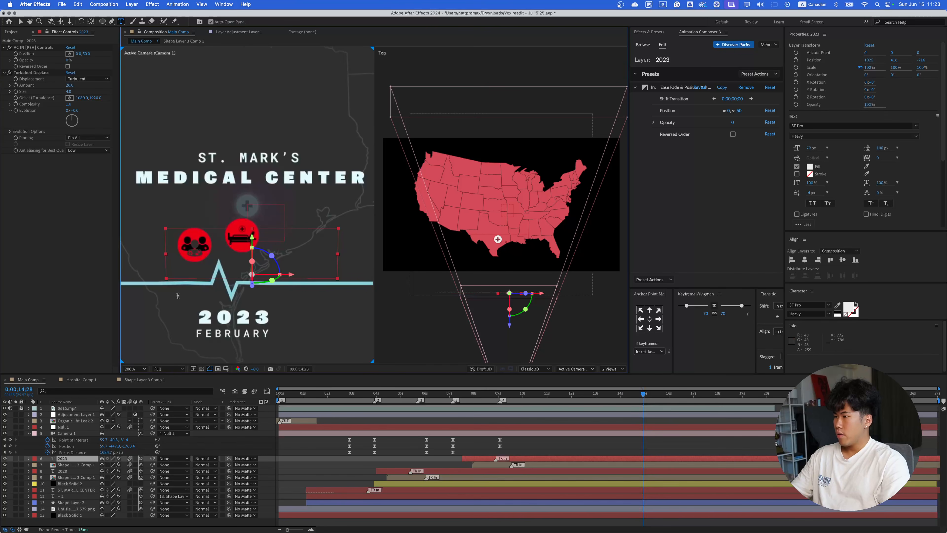
pyautogui.scroll(-1, 178, 295)
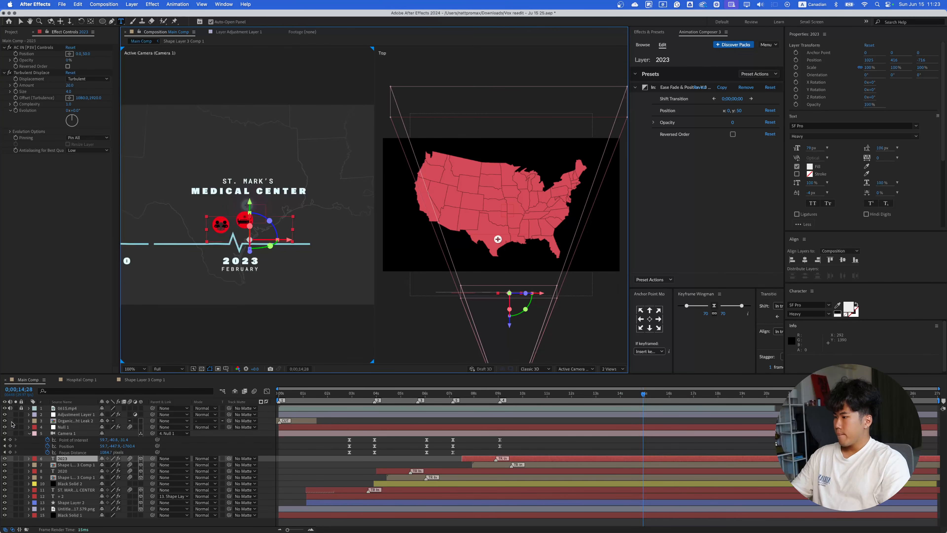
pyautogui.scroll(-1, 220, 272)
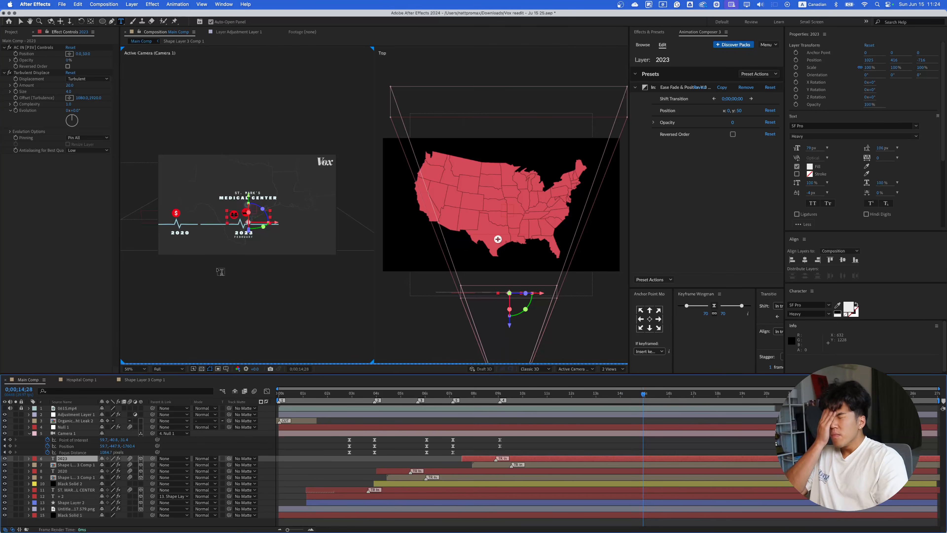
# - With the reference hidden, return the preview resolution to Quarter and preview the camera pan from 0;00;05;09
pyautogui.click(178, 367)
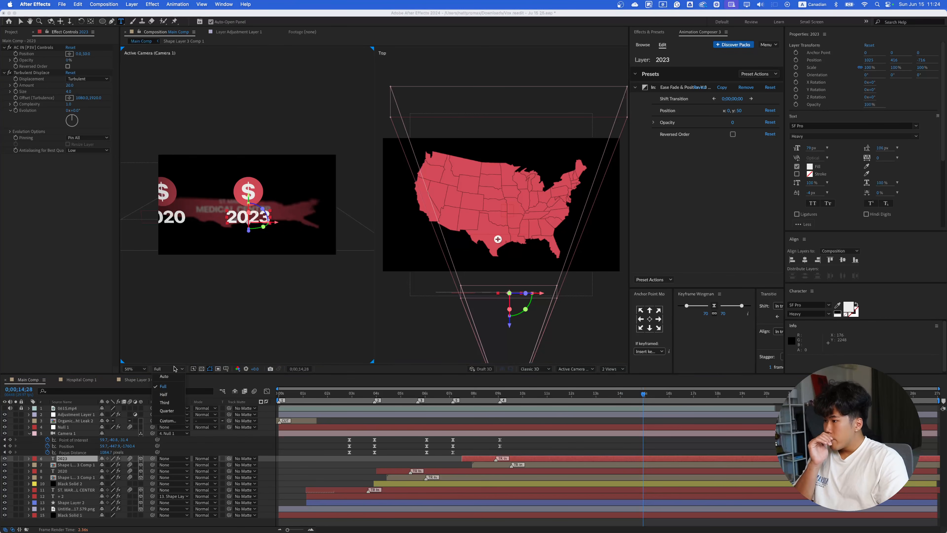
pyautogui.click(166, 410)
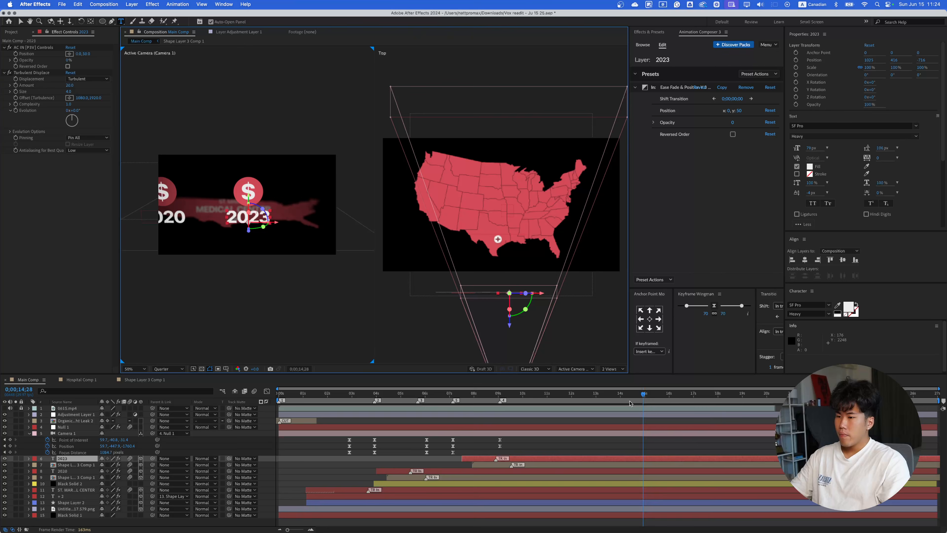
pyautogui.moveTo(613, 394); pyautogui.dragTo(408, 396)
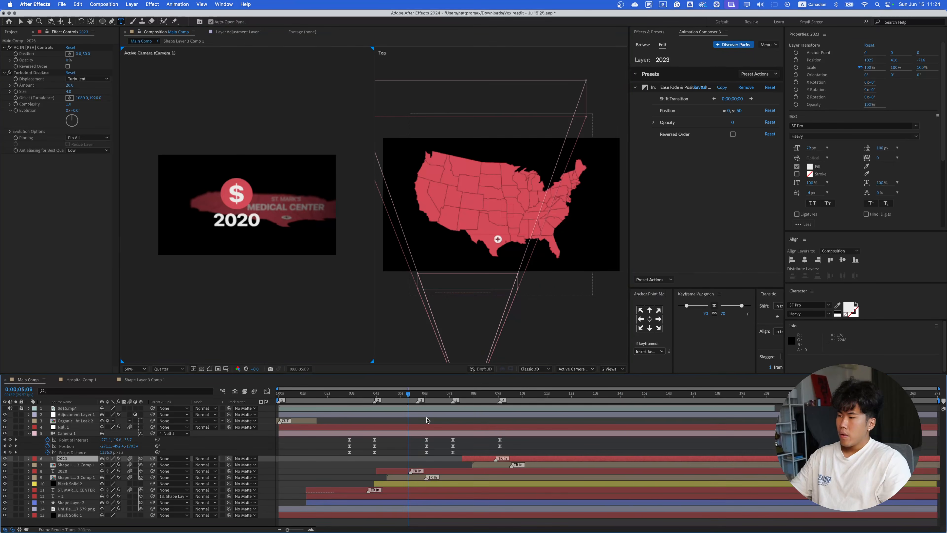
pyautogui.press('space')
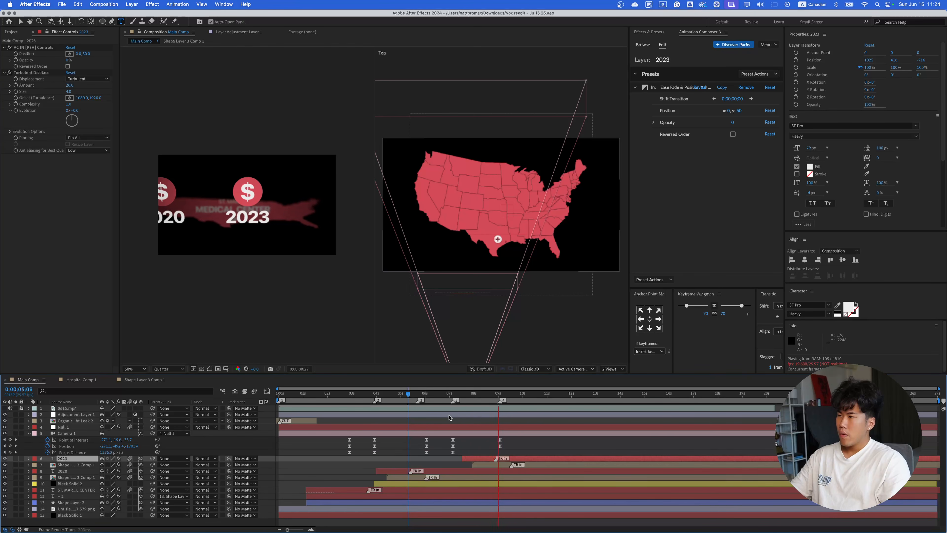
# - Preview the camera pan from the 2020 label to the 2023 label starting at 0;00;06;08
pyautogui.press('space')
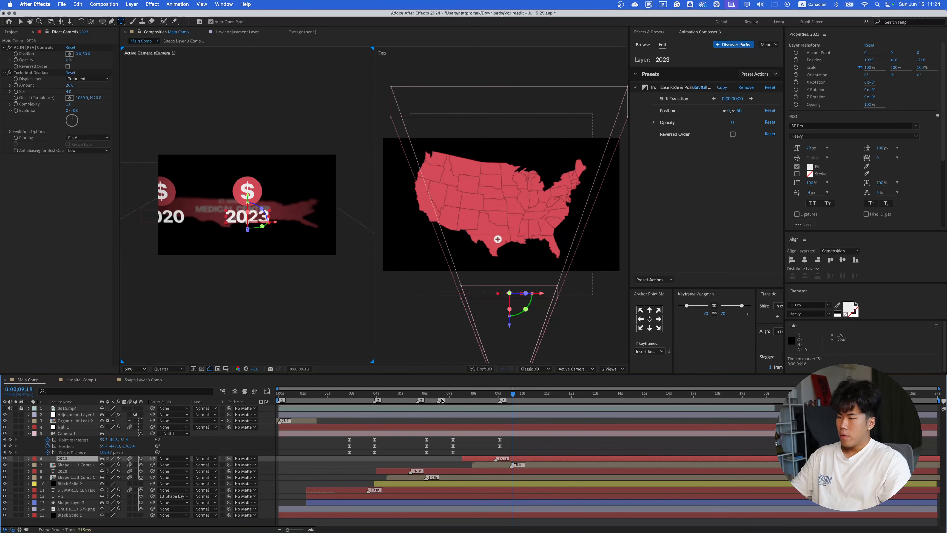
pyautogui.press('super+z')
pyautogui.click(432, 396)
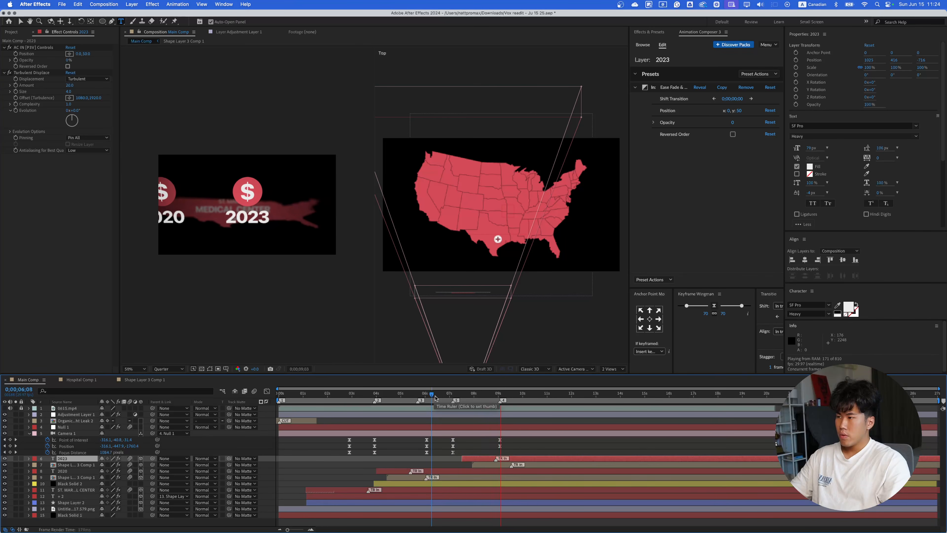
pyautogui.press('space')
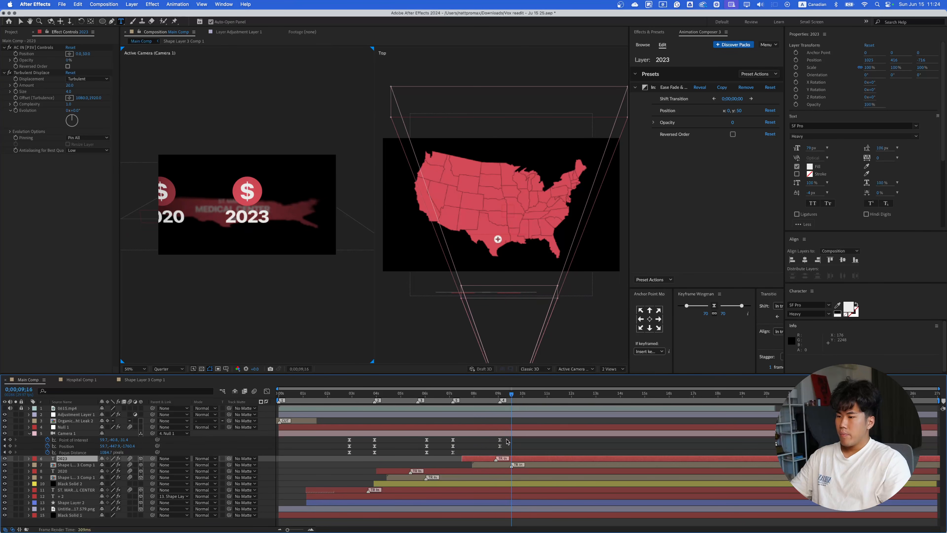
# - Lengthen the pan to 2023 by shifting the camera's last keyframes later and the preceding set earlier, and preview the move
pyautogui.moveTo(507, 439); pyautogui.dragTo(504, 447)
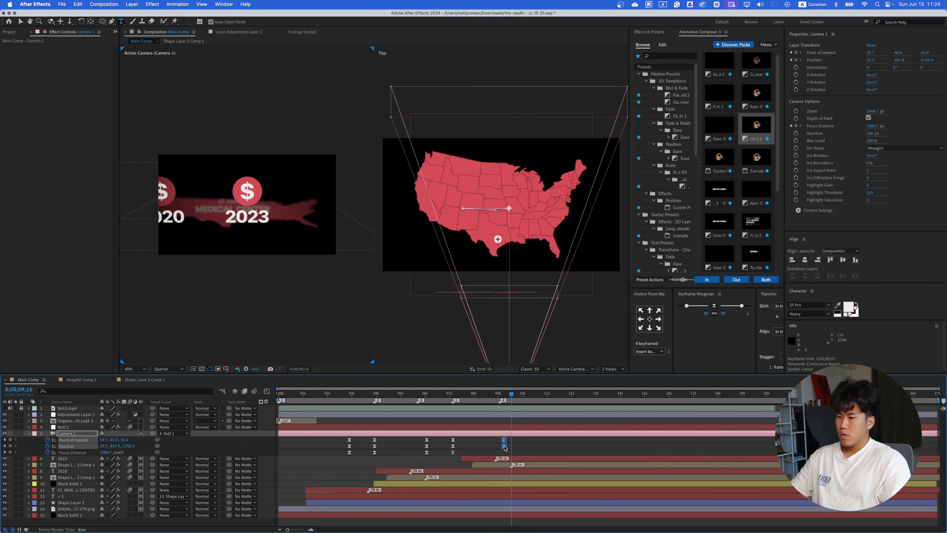
pyautogui.click(447, 455)
pyautogui.moveTo(458, 441); pyautogui.dragTo(445, 454)
pyautogui.click(438, 394)
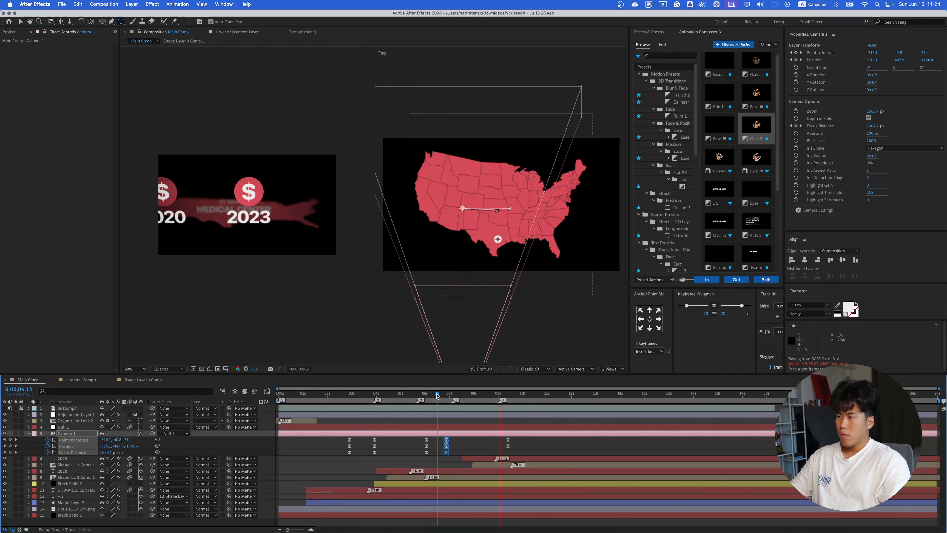
pyautogui.click(436, 394)
pyautogui.press('space')
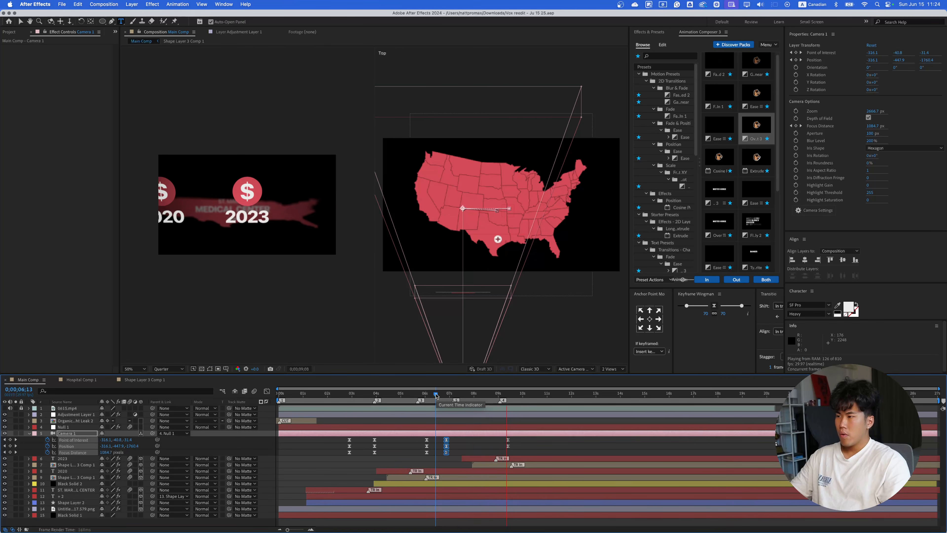
pyautogui.press('space')
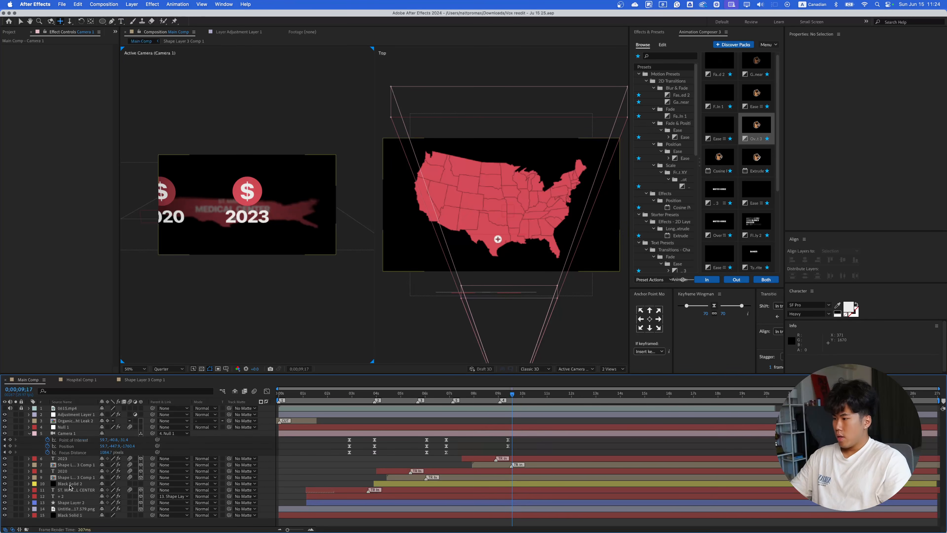
# - Duplicate the 2023 text layer, set the copy's font weight to Medium and place it directly beneath the original
pyautogui.click(77, 459)
pyautogui.press('cmd+c')
pyautogui.press('super+v')
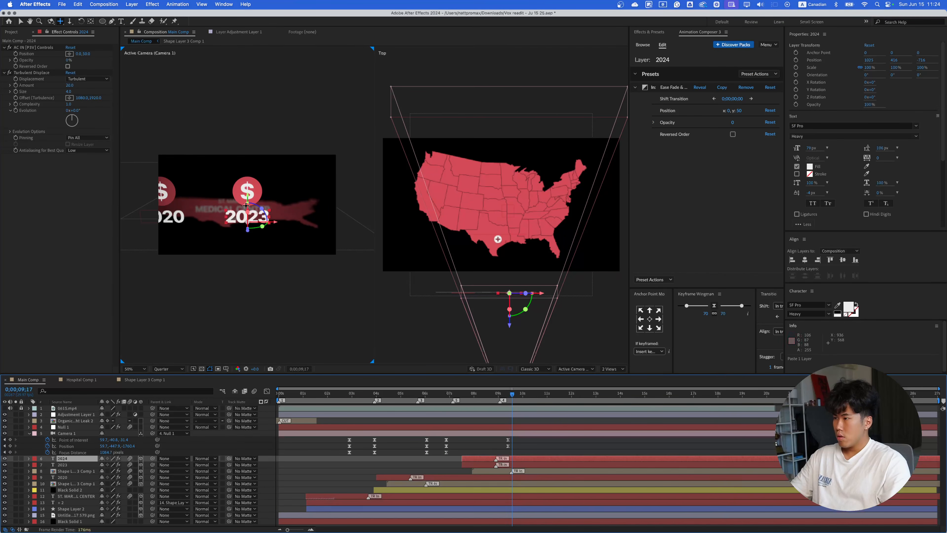
pyautogui.press('v')
pyautogui.click(821, 136)
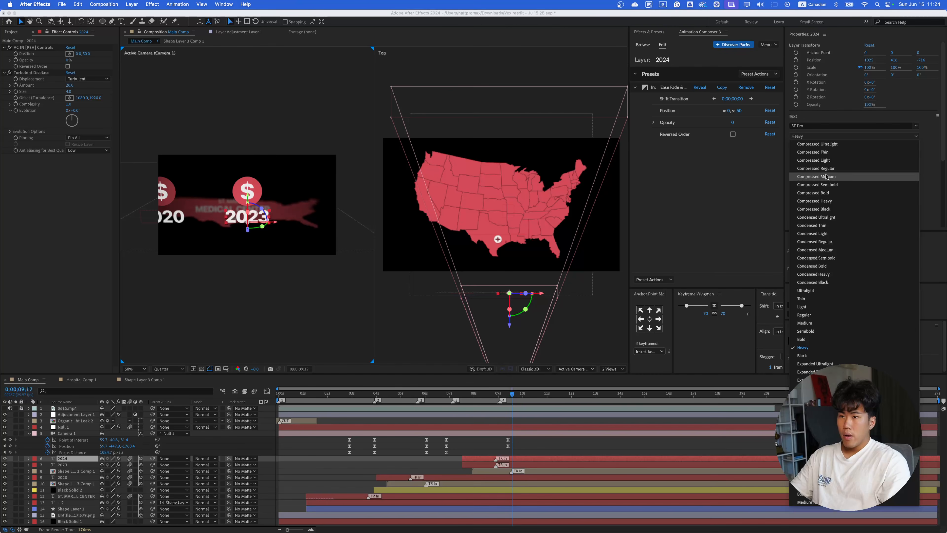
pyautogui.click(809, 323)
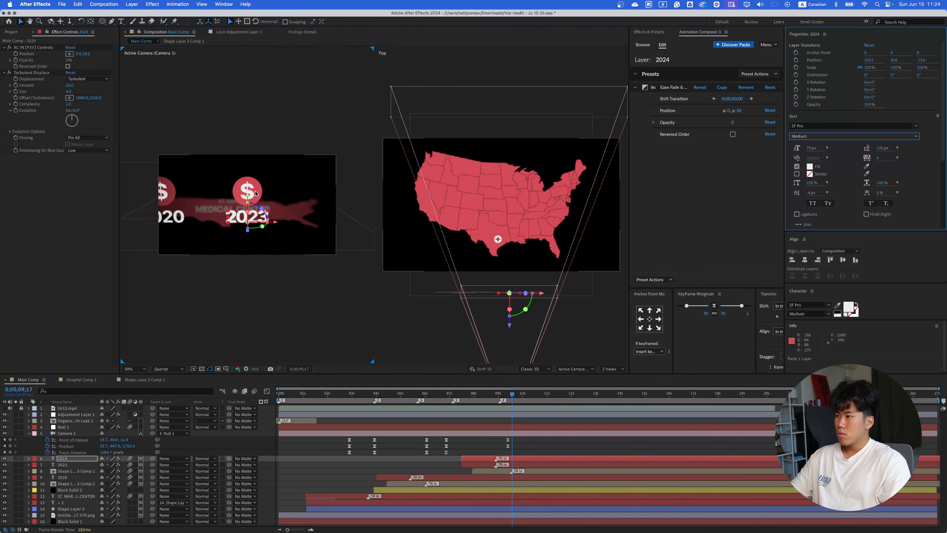
pyautogui.moveTo(249, 194); pyautogui.dragTo(255, 229)
# - Change the duplicated text beneath the 2023 label to "Febuary"
pyautogui.doubleClick(233, 233)
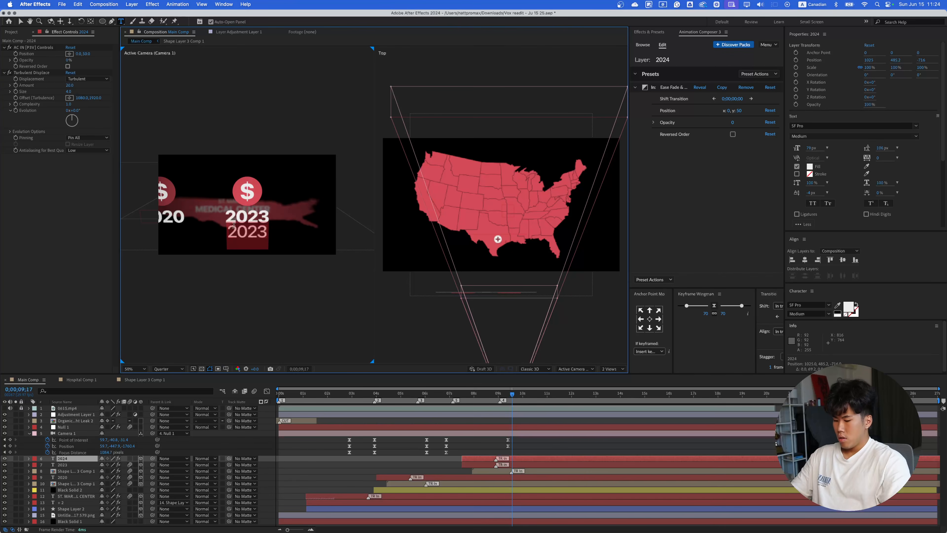
pyautogui.write('Febuary')
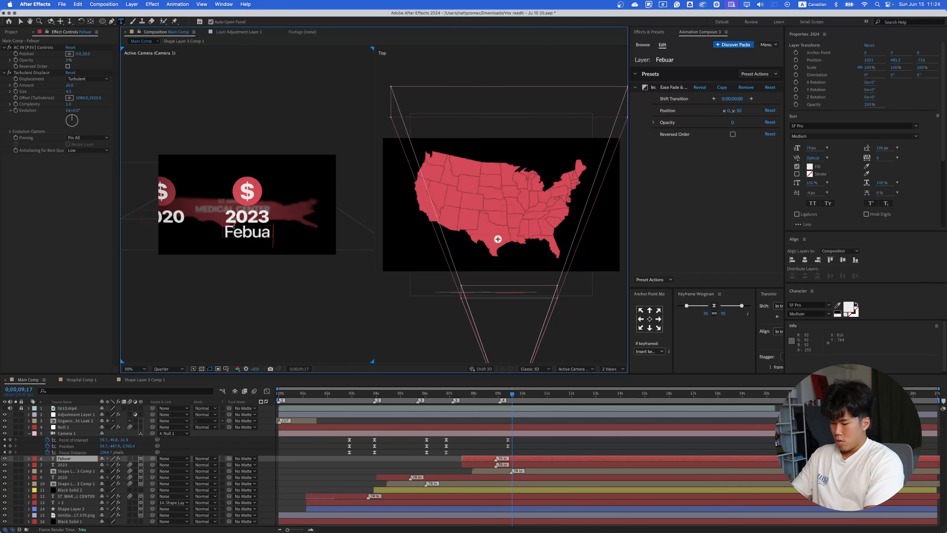
pyautogui.click(516, 459)
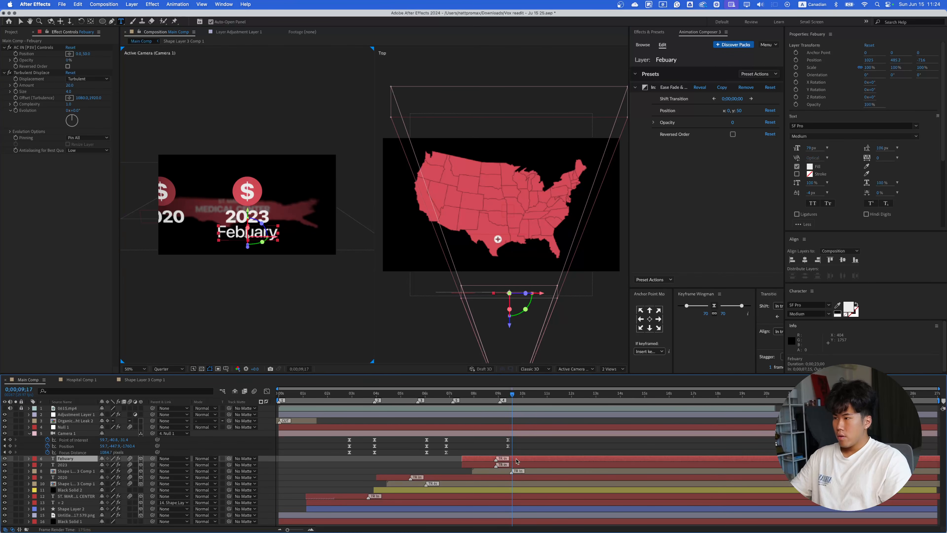
# - Reduce the Febuary text's font size and move it up close beneath the 2023 label
pyautogui.moveTo(809, 148); pyautogui.dragTo(803, 154)
pyautogui.scroll(2, 440, 232)
pyautogui.scroll(1, 237, 210)
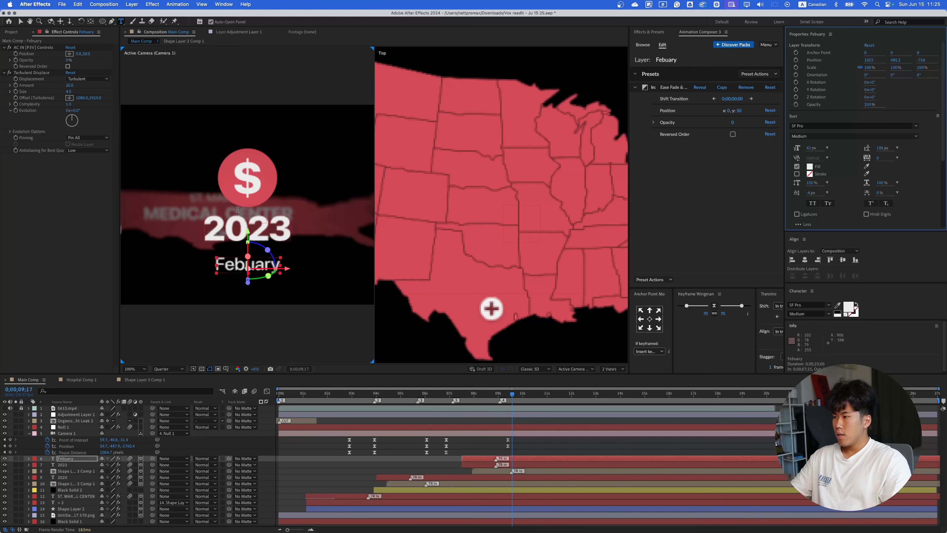
pyautogui.press('v')
pyautogui.moveTo(248, 231); pyautogui.dragTo(248, 221)
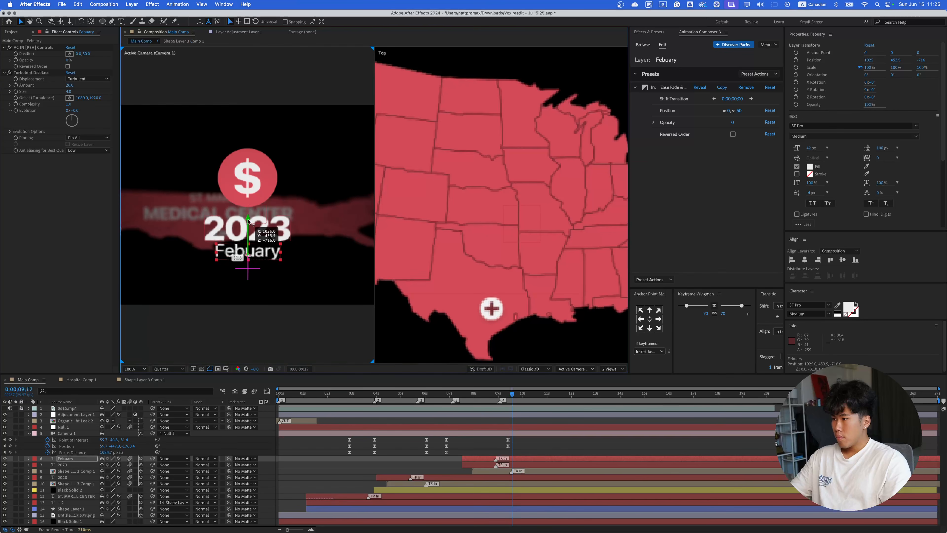
pyautogui.press('super+shift+a')
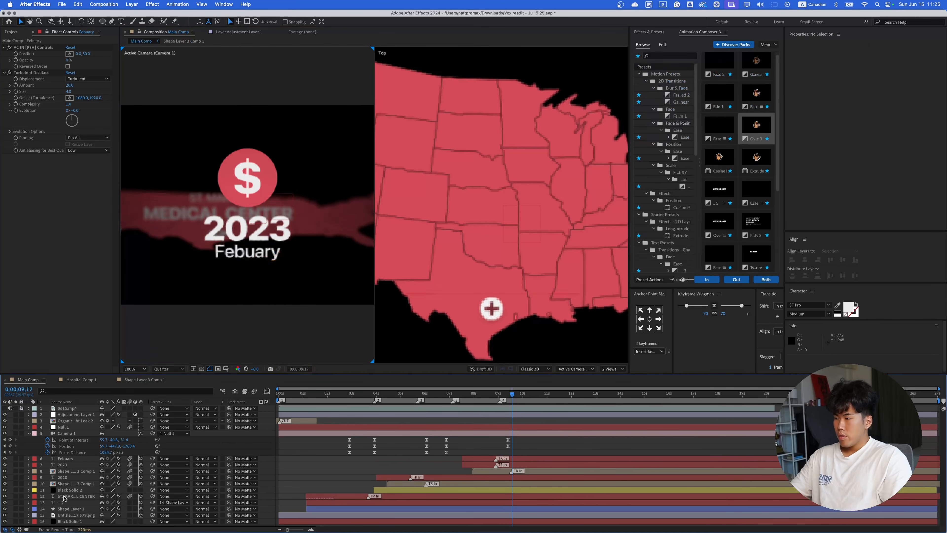
# - Place the Febuary layer below the 2023 layer in the stack, shift it slightly later in time and preview the staggered text
pyautogui.moveTo(604, 458); pyautogui.dragTo(604, 473)
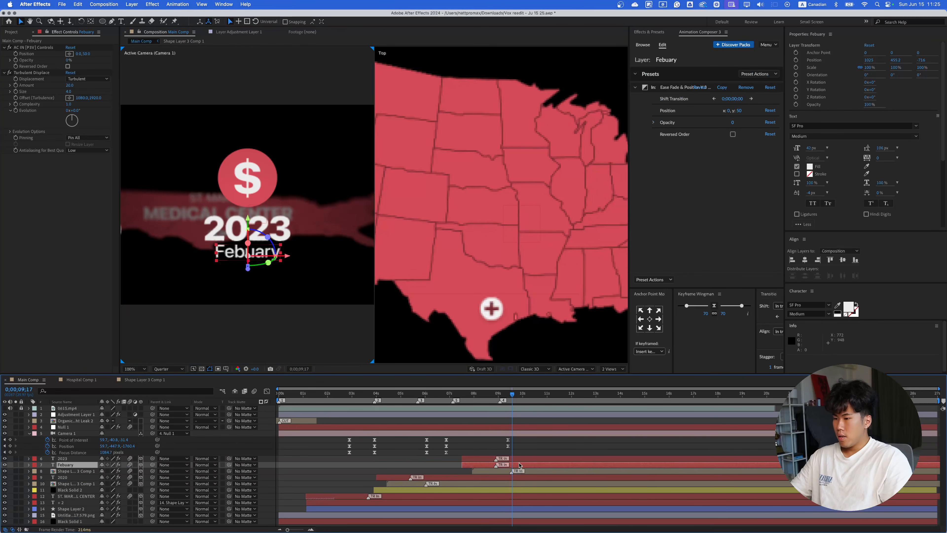
pyautogui.moveTo(520, 464); pyautogui.dragTo(533, 465)
pyautogui.click(464, 396)
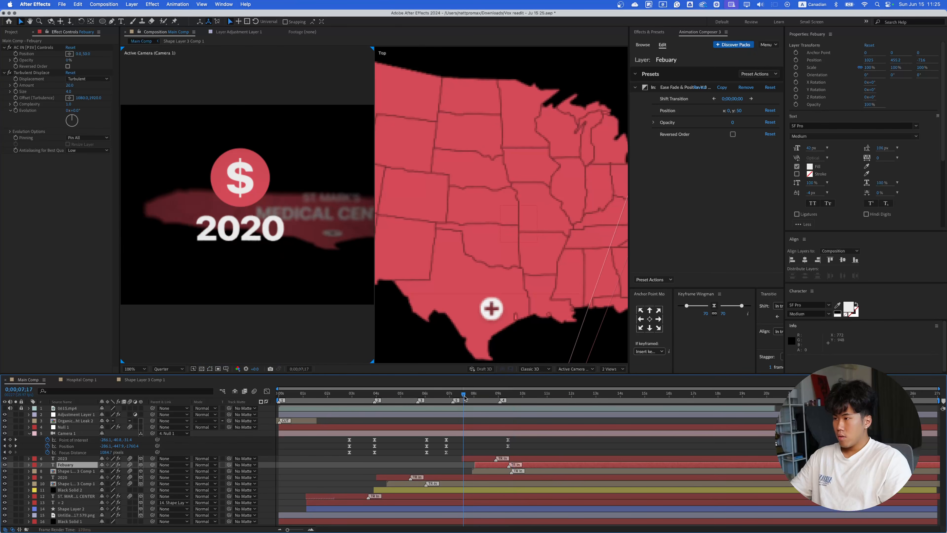
pyautogui.press('space')
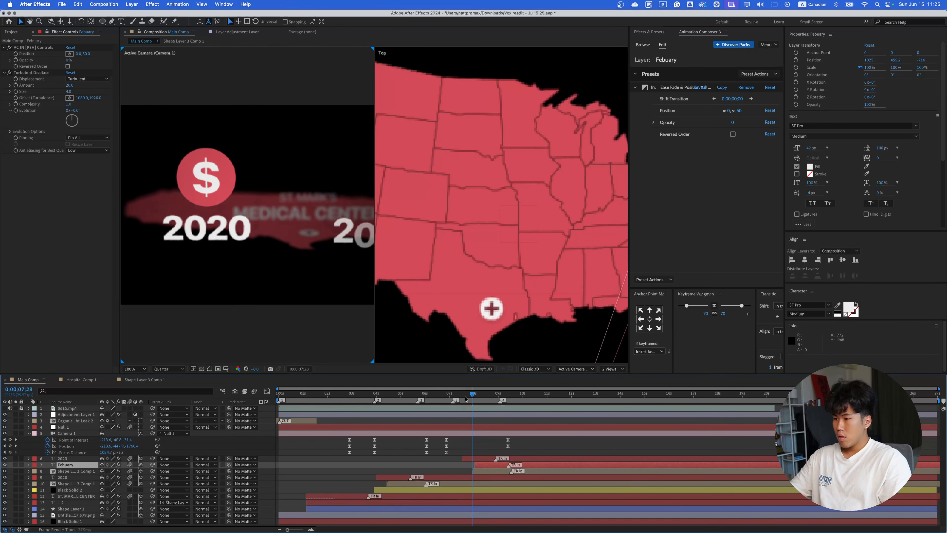
pyautogui.press('space')
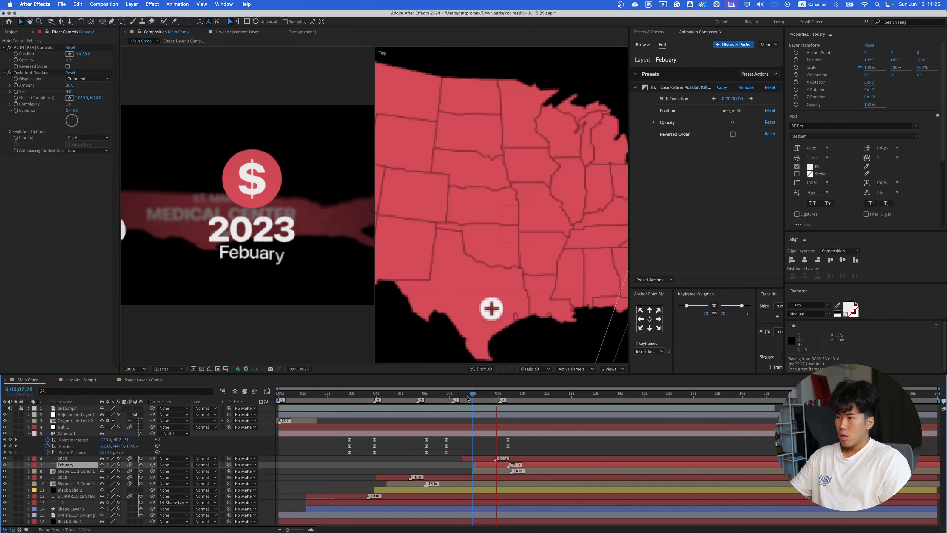
pyautogui.press('space')
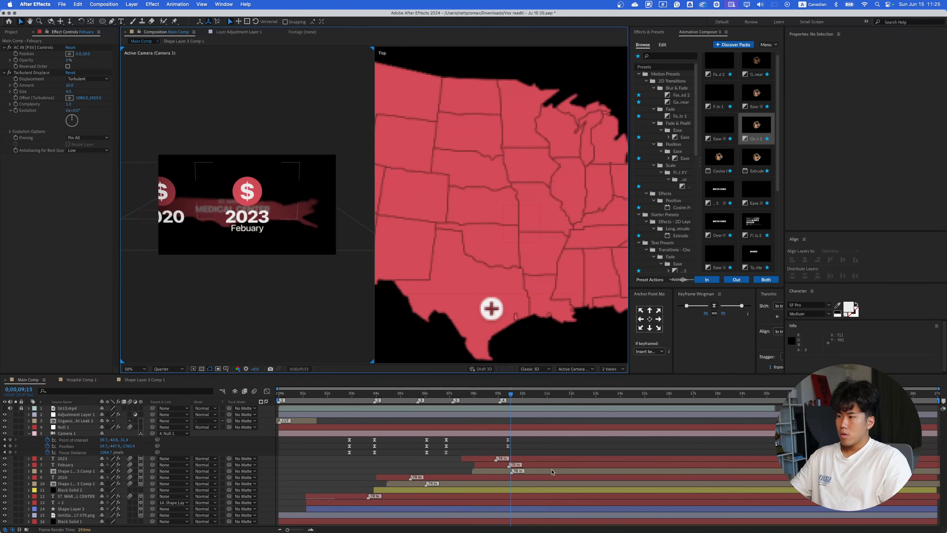
# - Shift the 2023 dollar icon's precomp later so it enters after the Febuary text, and preview from 0;00;07;20
pyautogui.moveTo(492, 471); pyautogui.dragTo(535, 471)
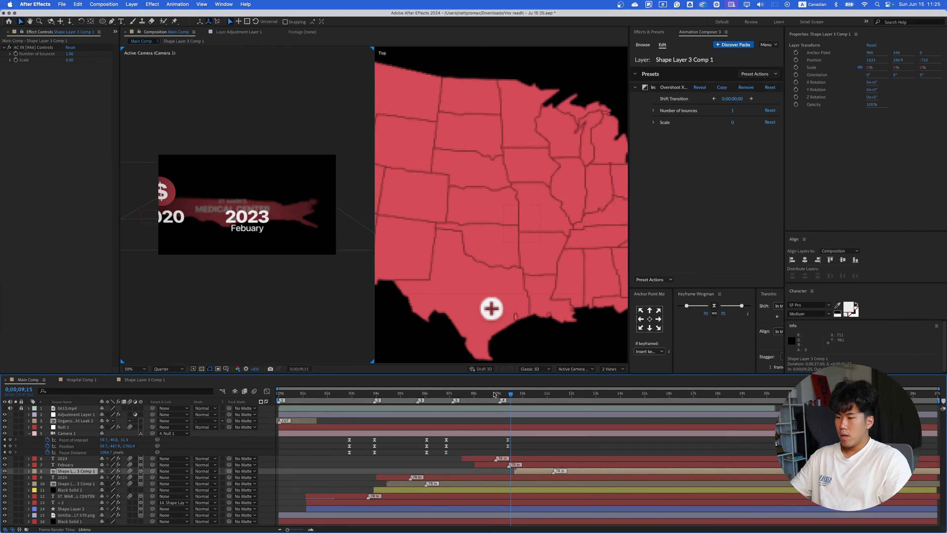
pyautogui.moveTo(493, 393); pyautogui.dragTo(467, 397)
pyautogui.press('space')
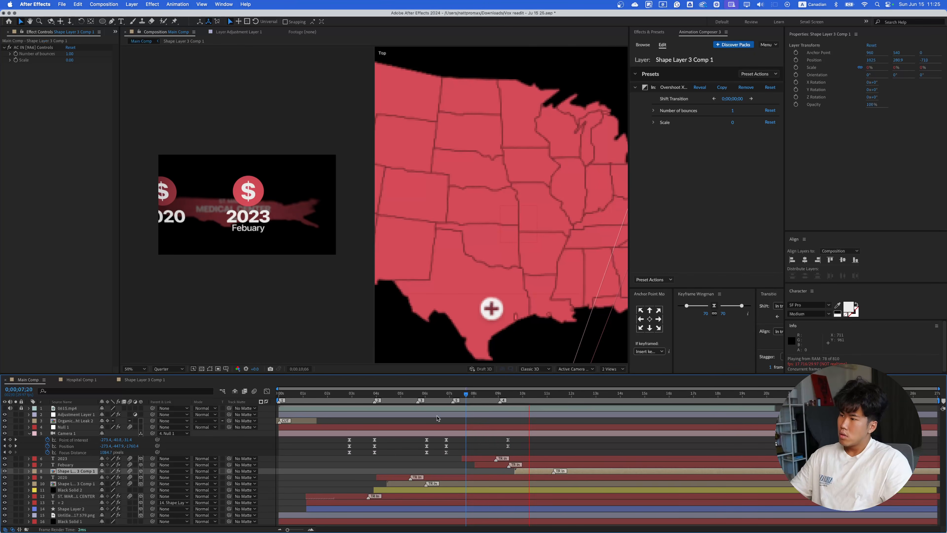
pyautogui.press('space')
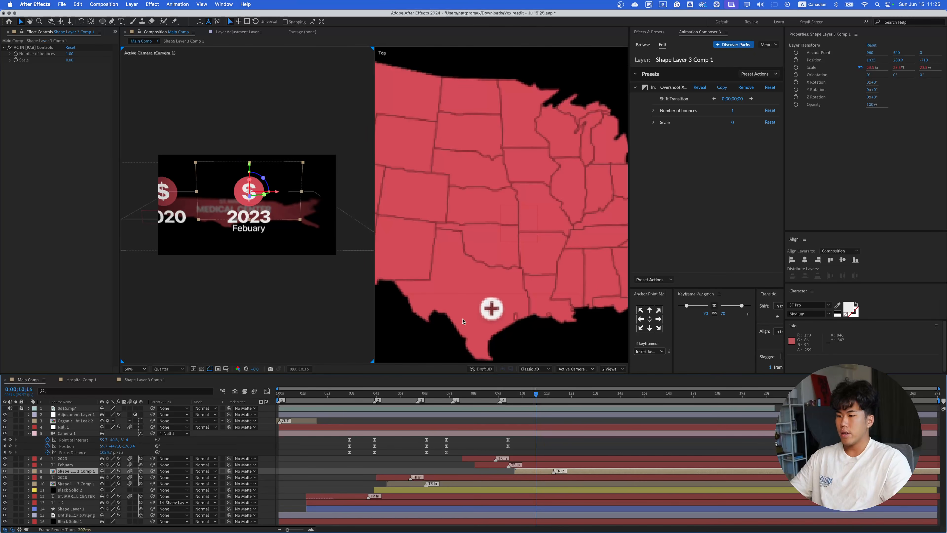
# - Duplicate the Shape Layer 3 Comp 1 composition in the project, keeping the original
pyautogui.moveTo(254, 220); pyautogui.dragTo(249, 207)
pyautogui.scroll(2, 52, 32)
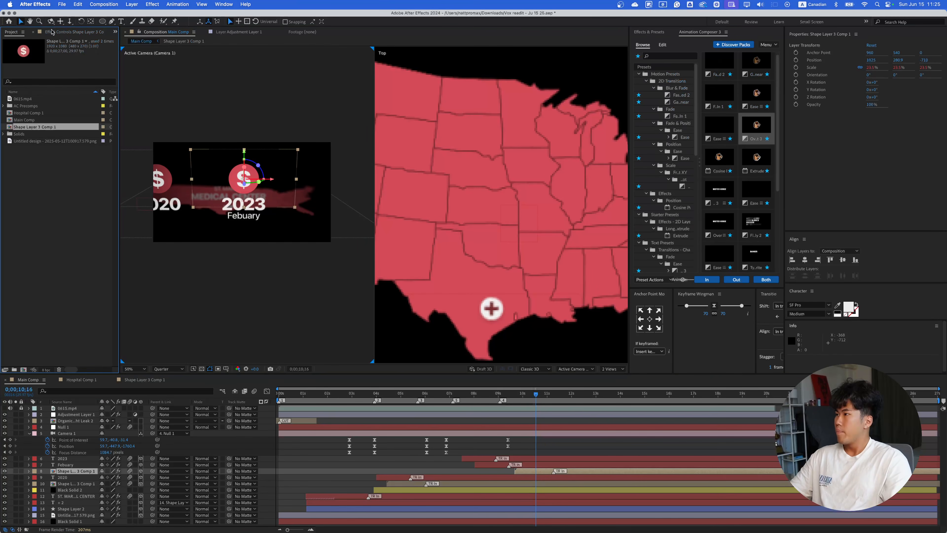
pyautogui.click(135, 369)
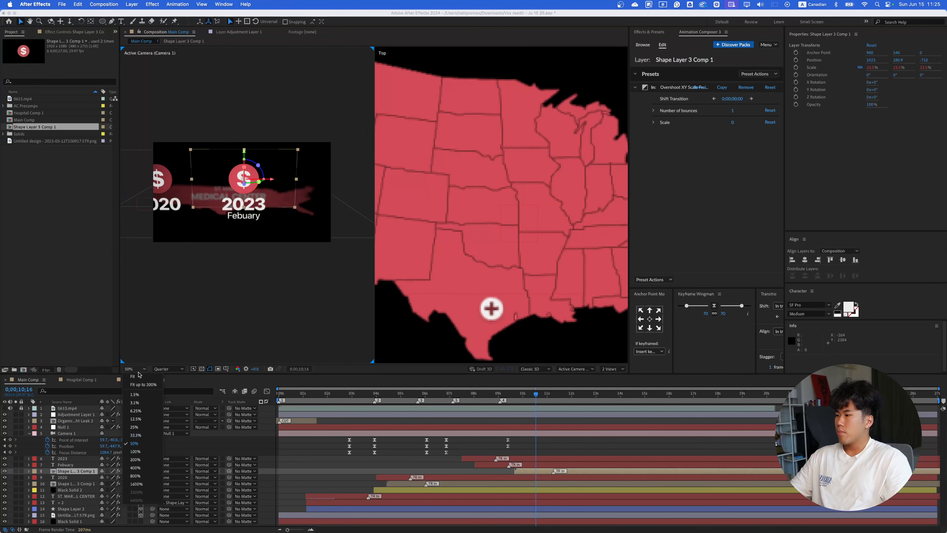
pyautogui.click(138, 376)
pyautogui.click(71, 155)
pyautogui.click(32, 127)
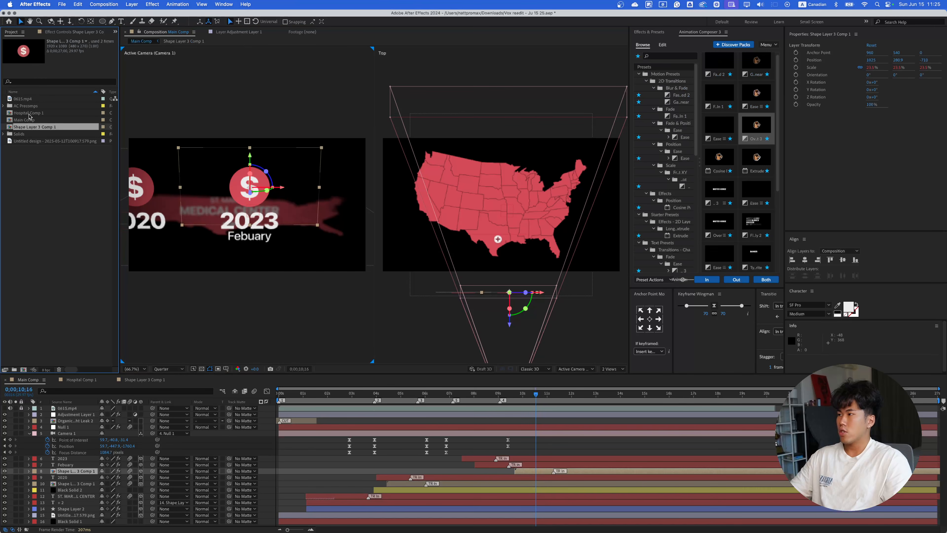
pyautogui.click(29, 120)
pyautogui.click(29, 127)
pyautogui.press('super+x')
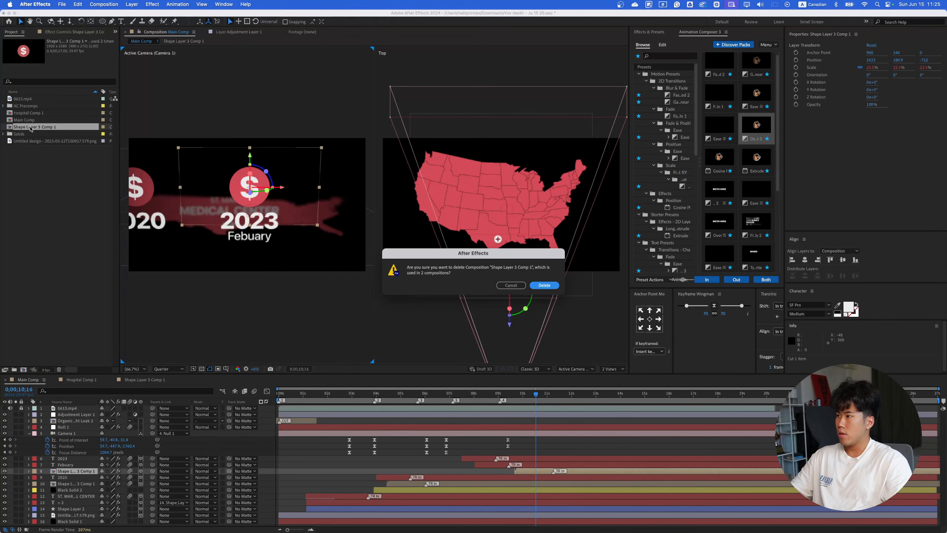
pyautogui.click(511, 285)
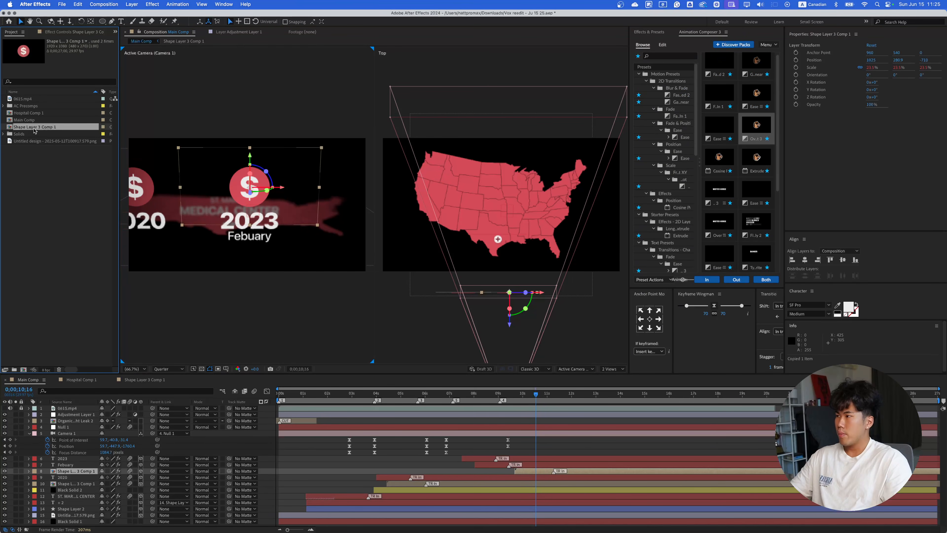
pyautogui.press('super+v')
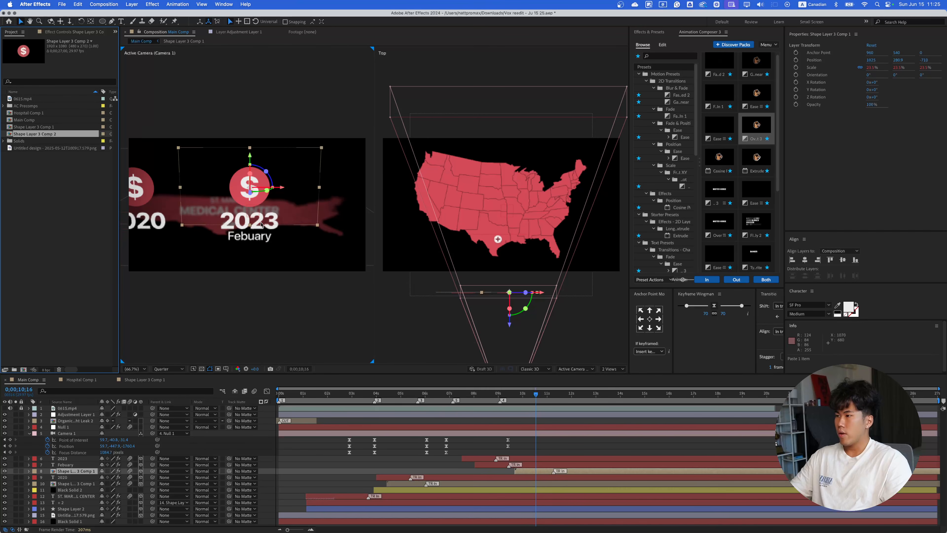
# - Inspect the Turbulent Displace effect on the 2020 text, both dollar icon layers and the Febuary text
pyautogui.click(152, 223)
pyautogui.click(80, 478)
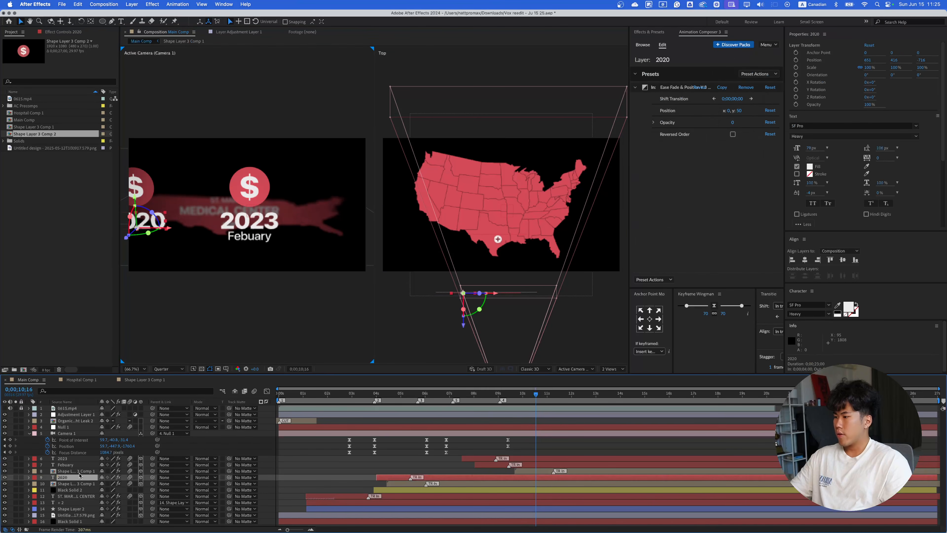
pyautogui.click(60, 32)
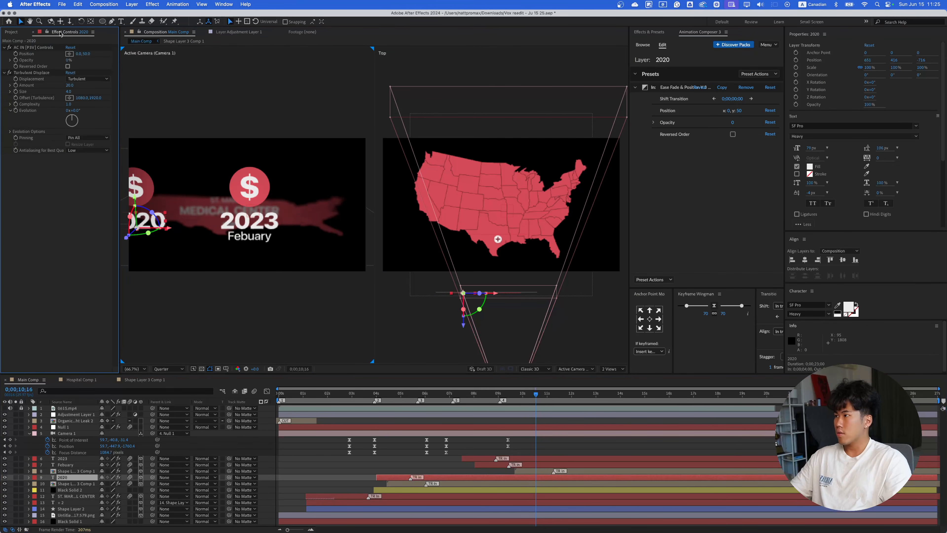
pyautogui.click(33, 72)
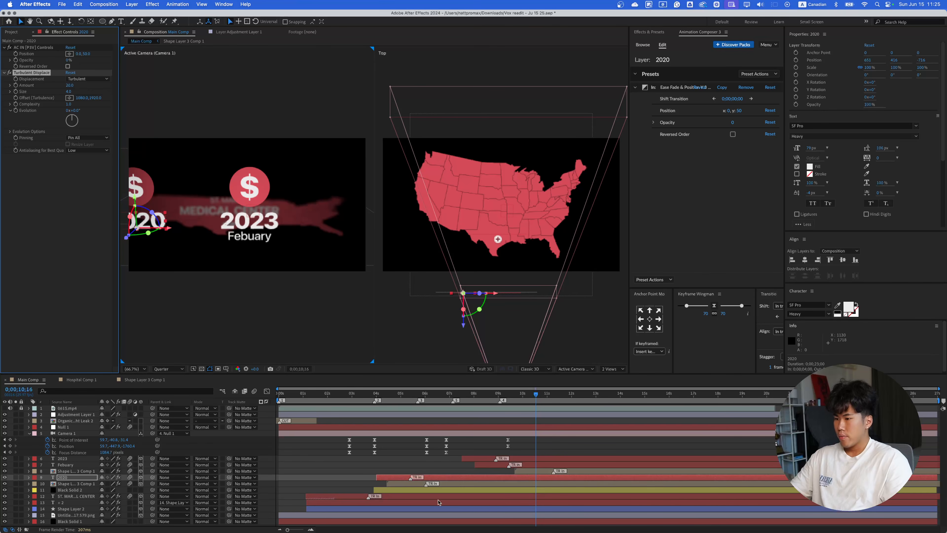
pyautogui.click(163, 189)
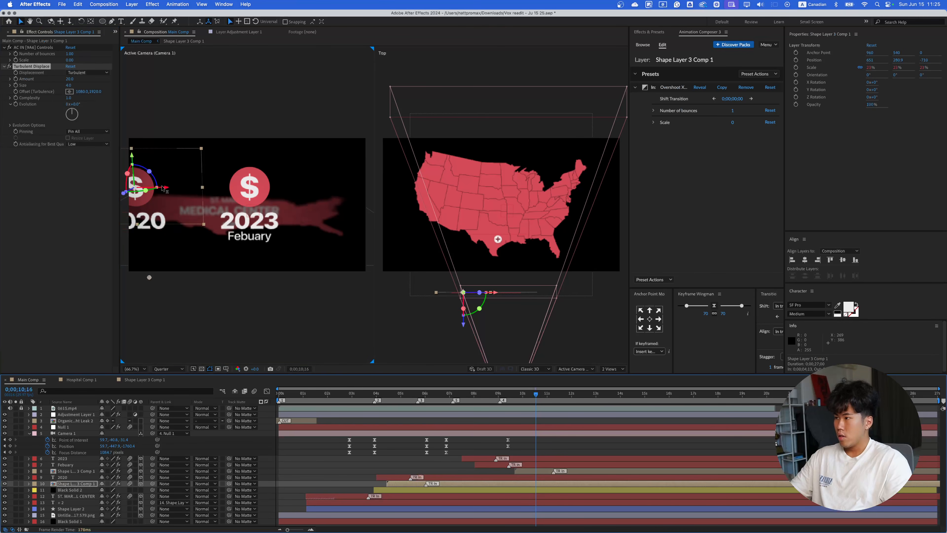
pyautogui.click(535, 471)
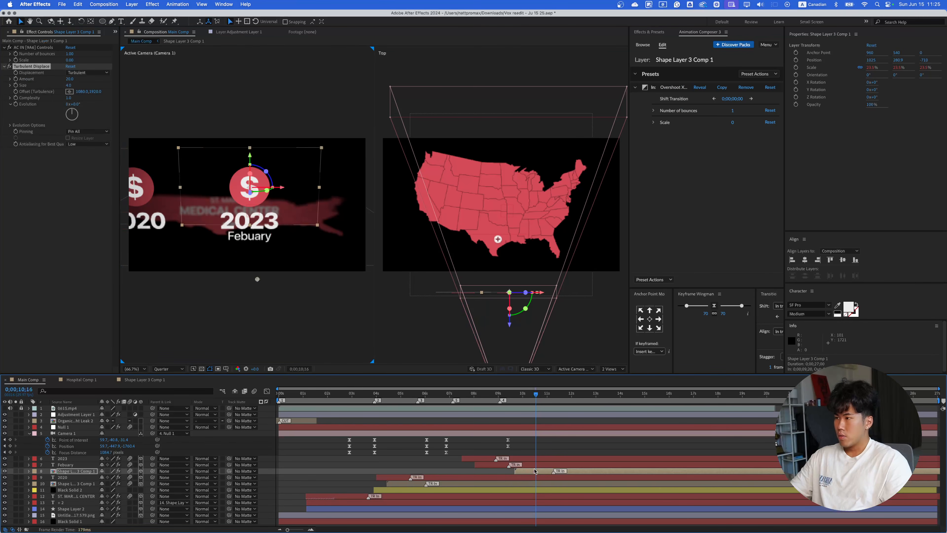
pyautogui.click(533, 466)
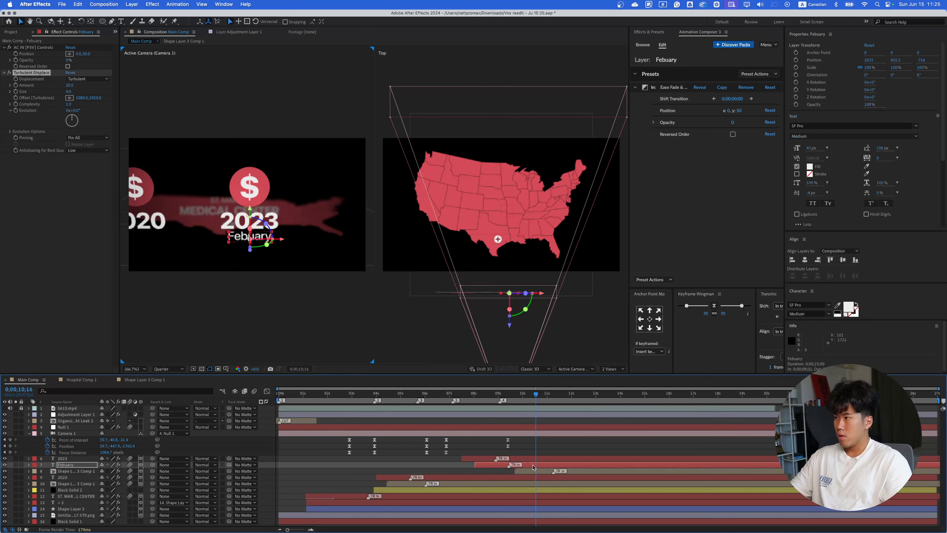
pyautogui.click(186, 237)
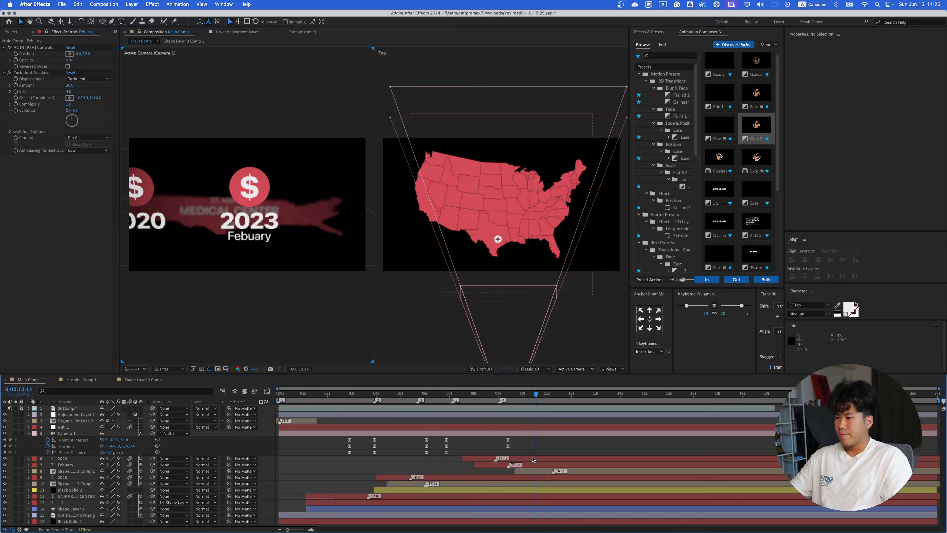
pyautogui.click(536, 470)
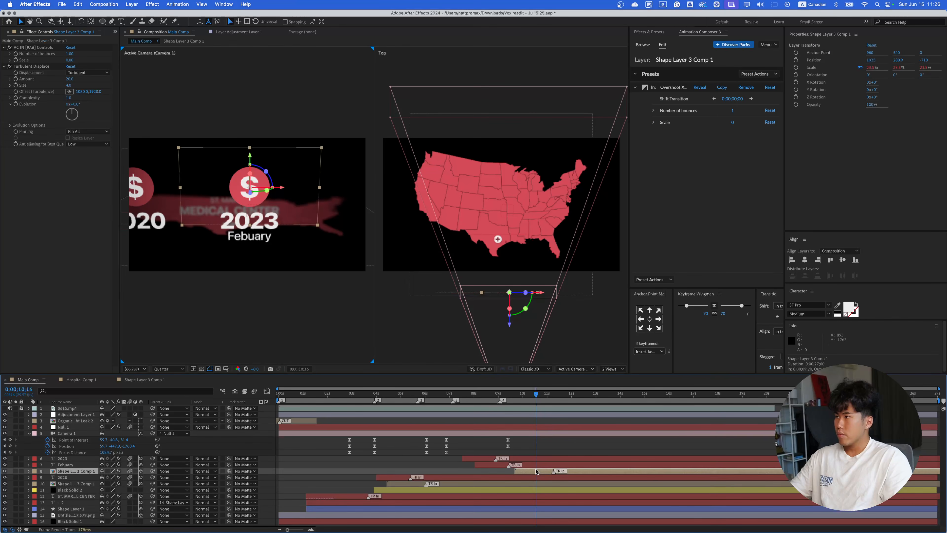
pyautogui.scroll(2, 25, 33)
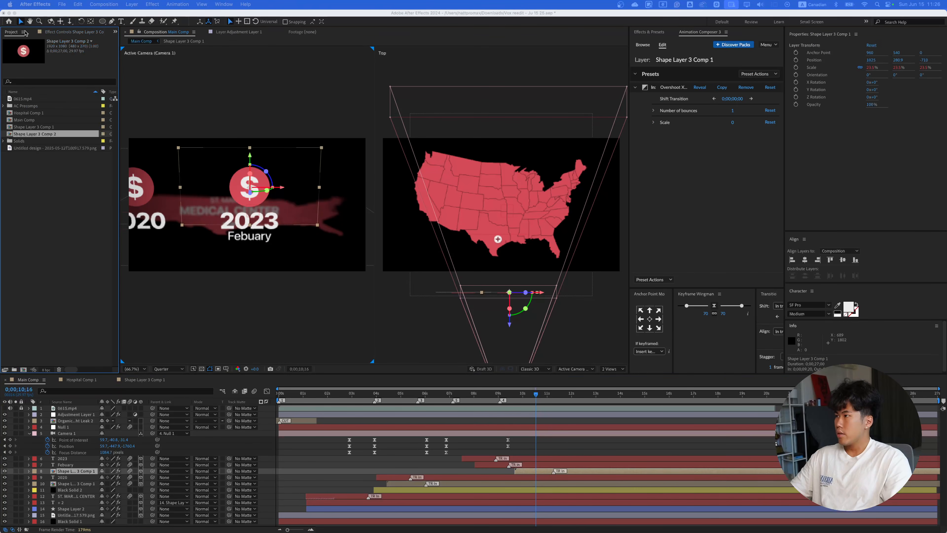
pyautogui.click(56, 190)
pyautogui.click(44, 128)
pyautogui.click(44, 134)
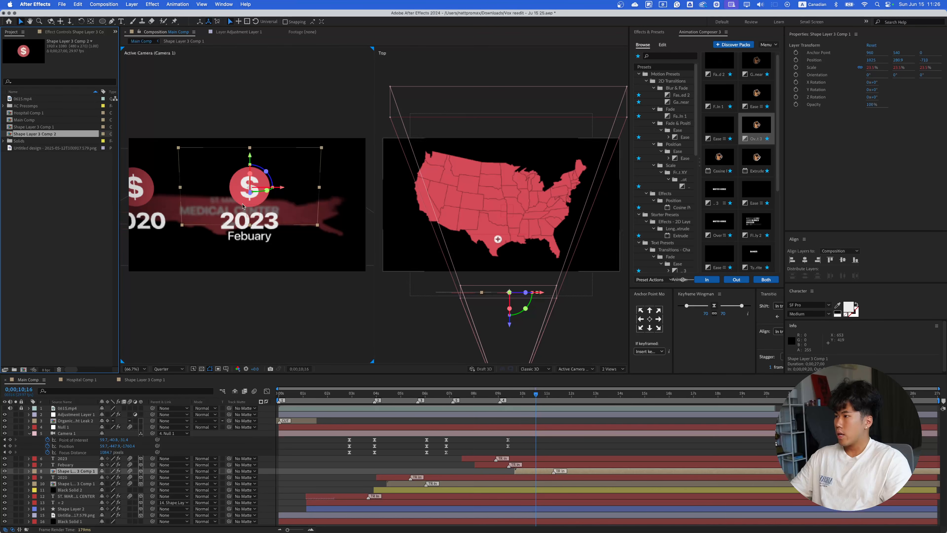
pyautogui.moveTo(65, 136); pyautogui.dragTo(527, 477)
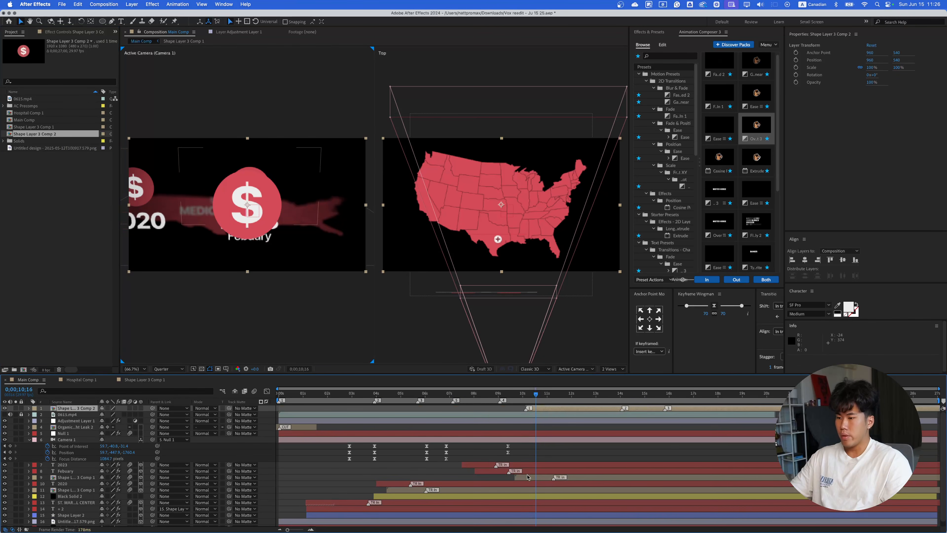
pyautogui.press('super+z')
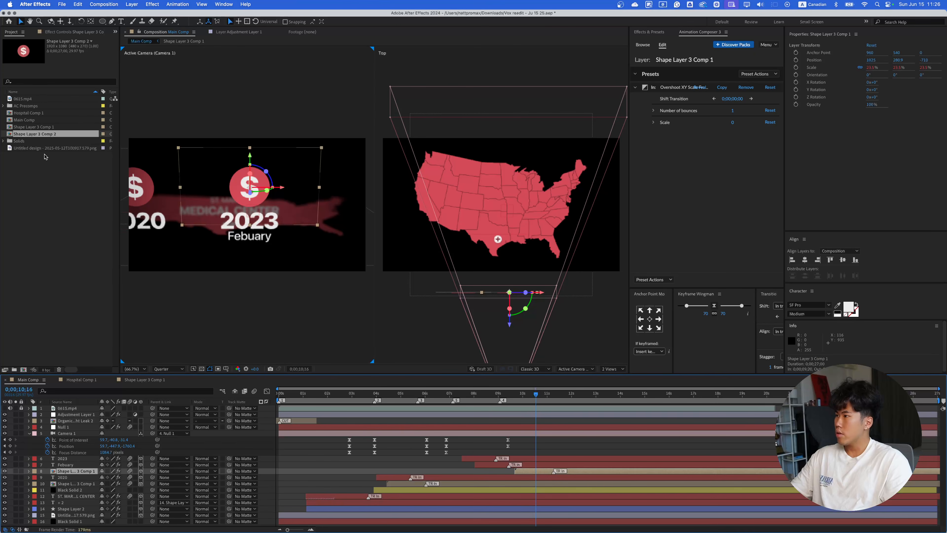
pyautogui.moveTo(34, 138); pyautogui.dragTo(526, 473)
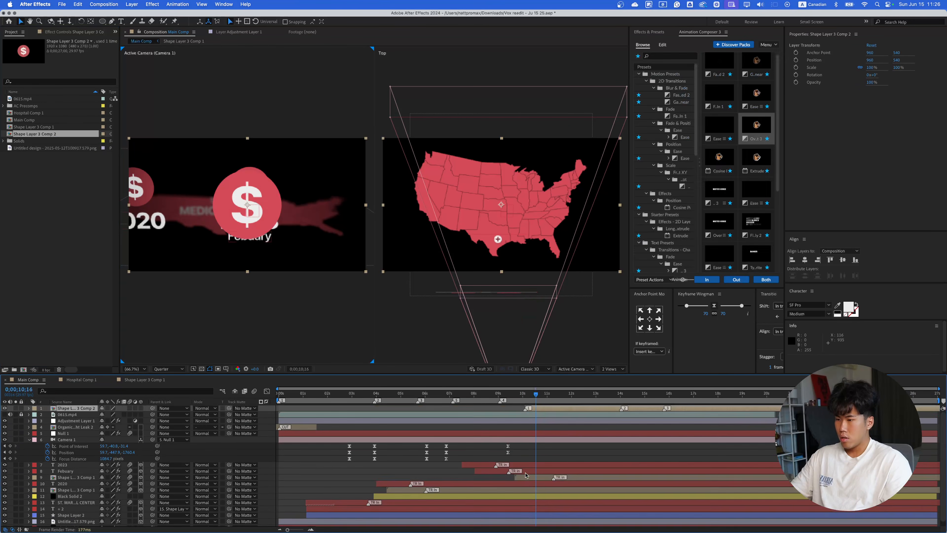
# - Replace the 2023 dollar icon layer with Shape Layer 3 Comp 2, then open that comp and select its $ text
pyautogui.click(31, 134)
pyautogui.moveTo(35, 136); pyautogui.dragTo(526, 473)
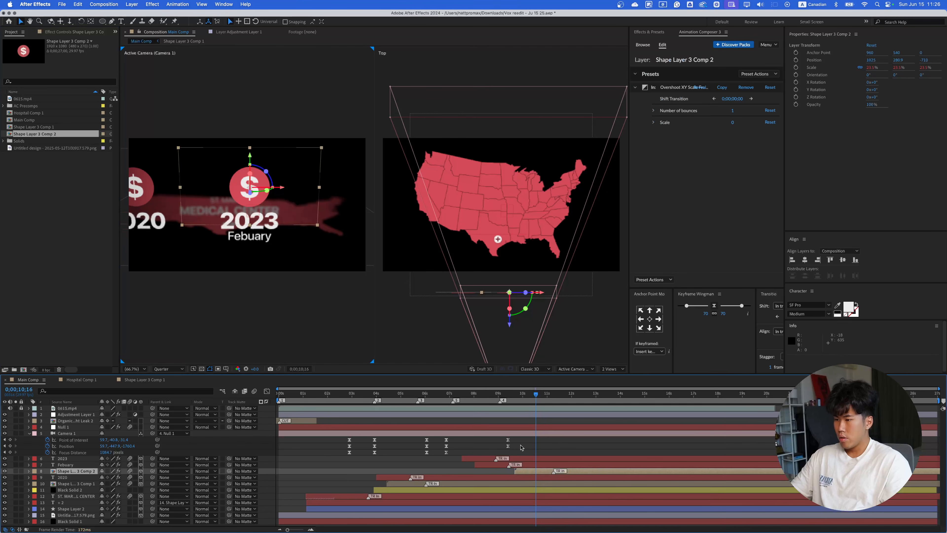
pyautogui.doubleClick(532, 477)
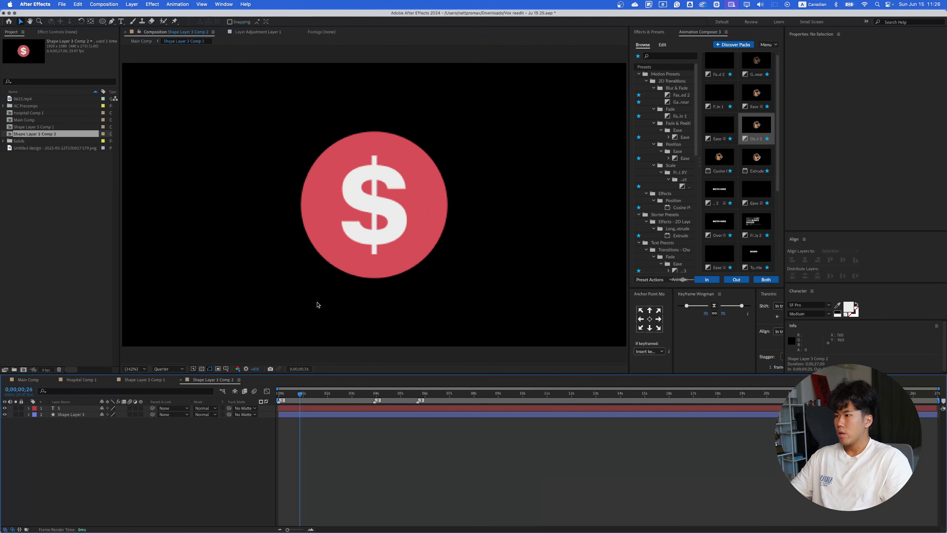
pyautogui.press('.')
pyautogui.press(',')
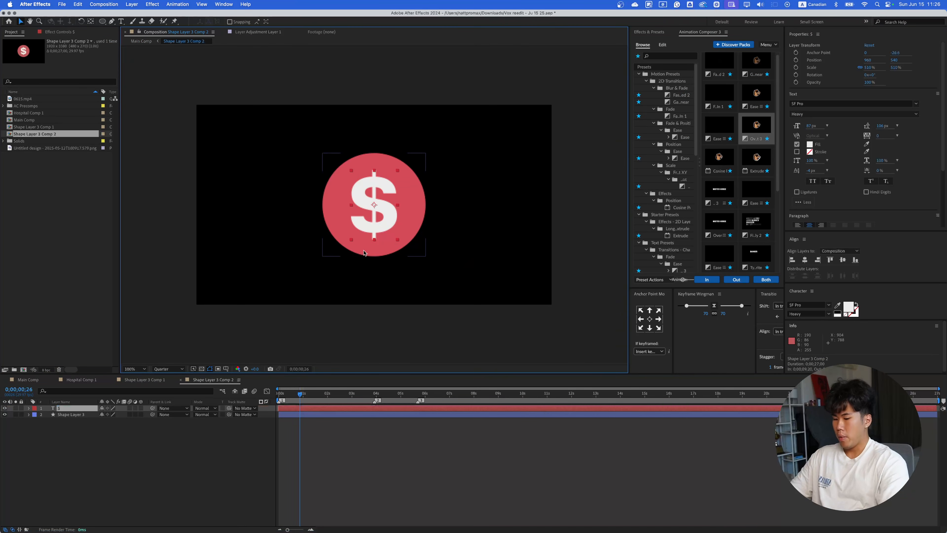
# - Switch to the Chrome browser and search Google Images for "Hospotal bed icon"
pyautogui.hotkey('ctrl', 'Right')
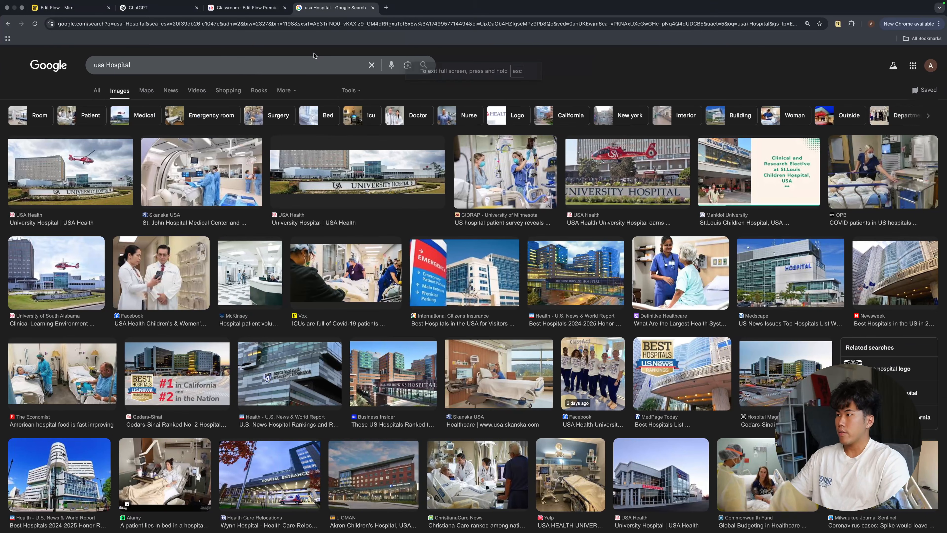
pyautogui.tripleClick(303, 66)
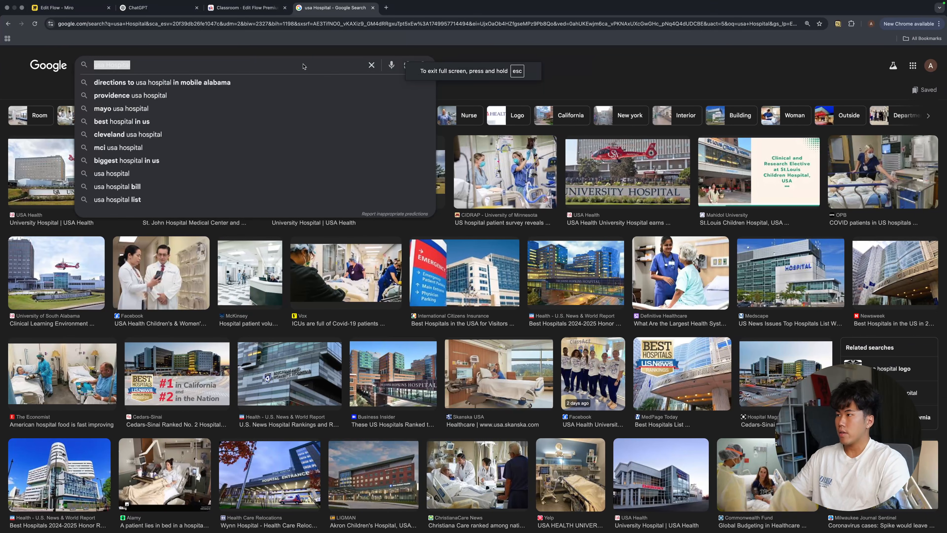
pyautogui.write('Hospotal bed ')
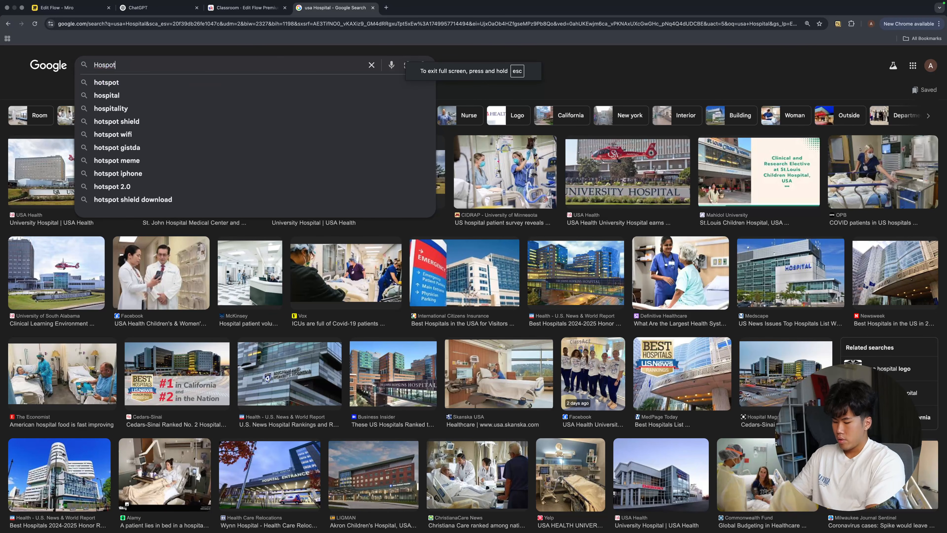
pyautogui.write('icon')
pyautogui.press('Return')
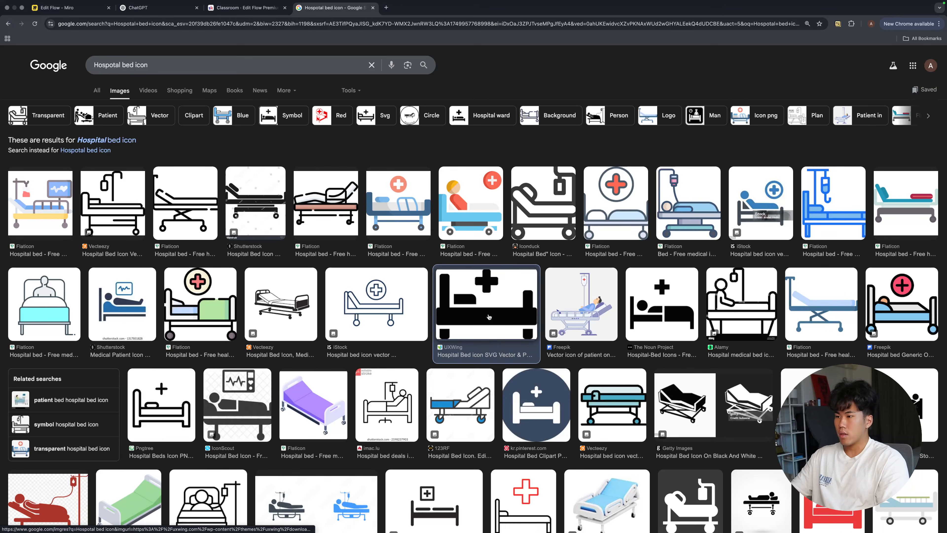
# - Preview the black hospital bed icons from UXWing and The Noun Project, examining the Noun Project one up close
pyautogui.click(486, 305)
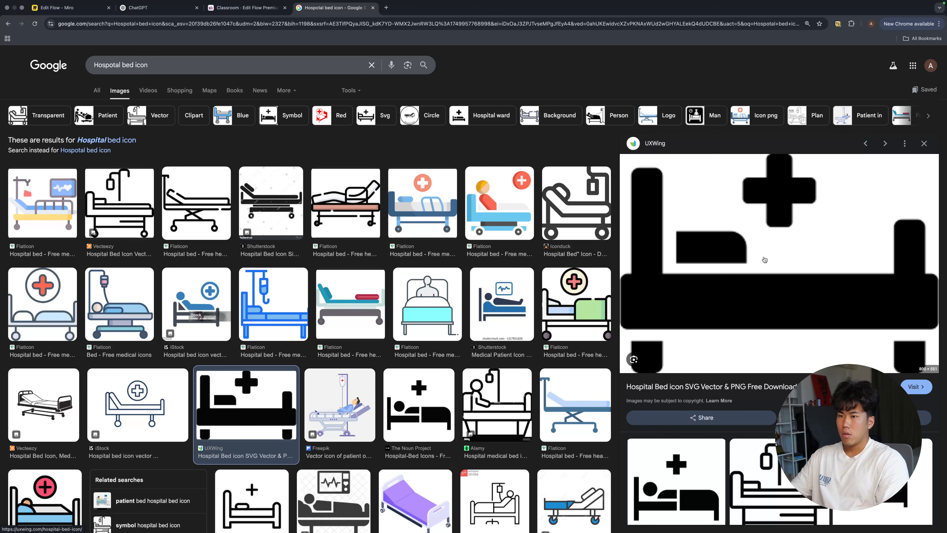
pyautogui.click(419, 405)
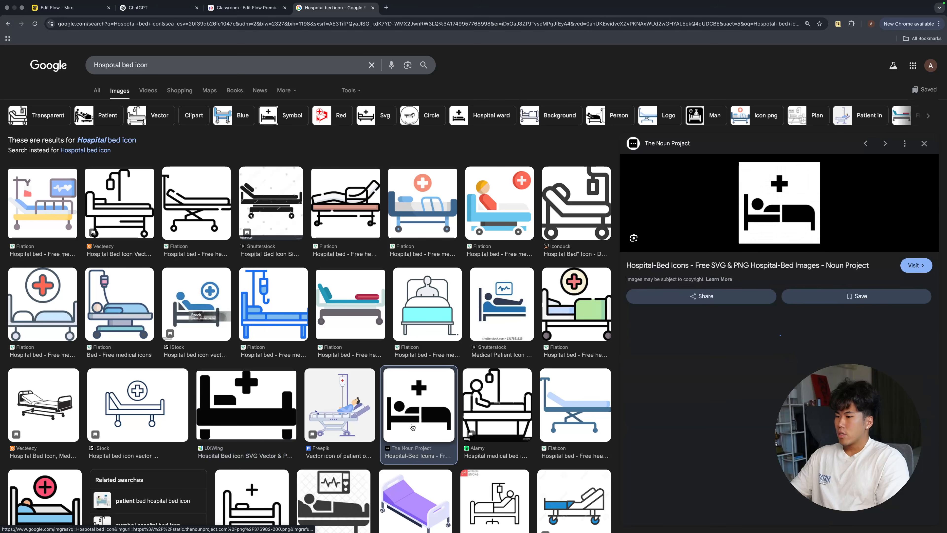
pyautogui.scroll(5, 762, 204)
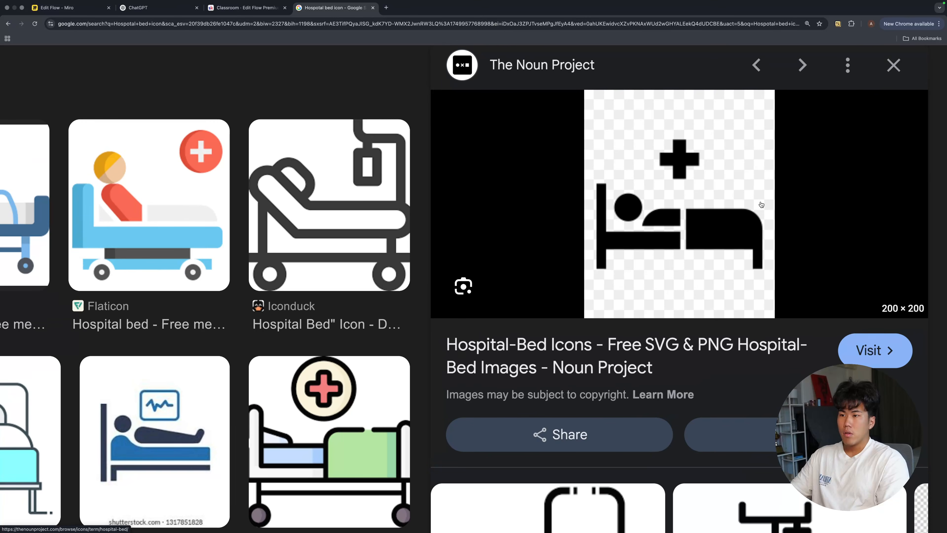
pyautogui.scroll(-5, 762, 205)
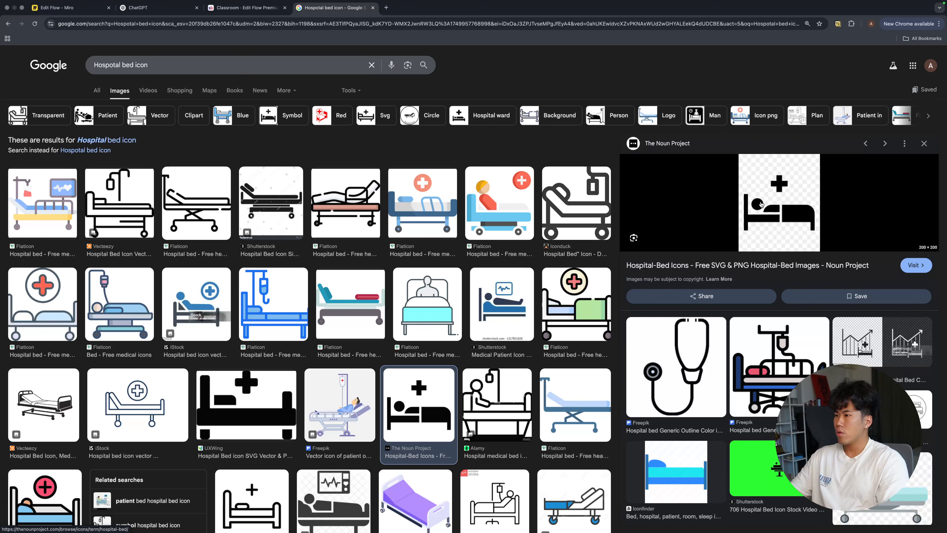
# - Browse further bed icon results and preview the ones from Creative Fabrica and ClipartMax
pyautogui.scroll(-5, 762, 204)
pyautogui.scroll(-5, 345, 410)
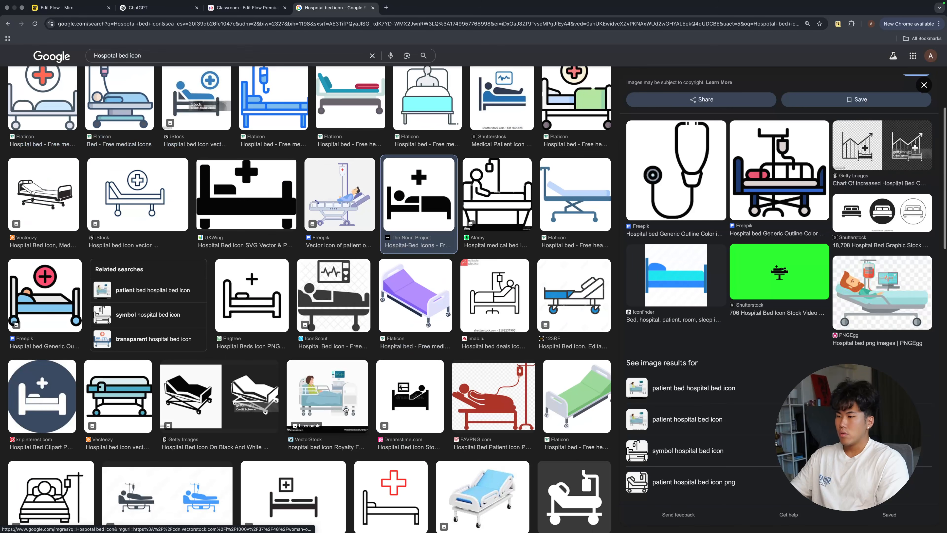
pyautogui.scroll(-4, 346, 409)
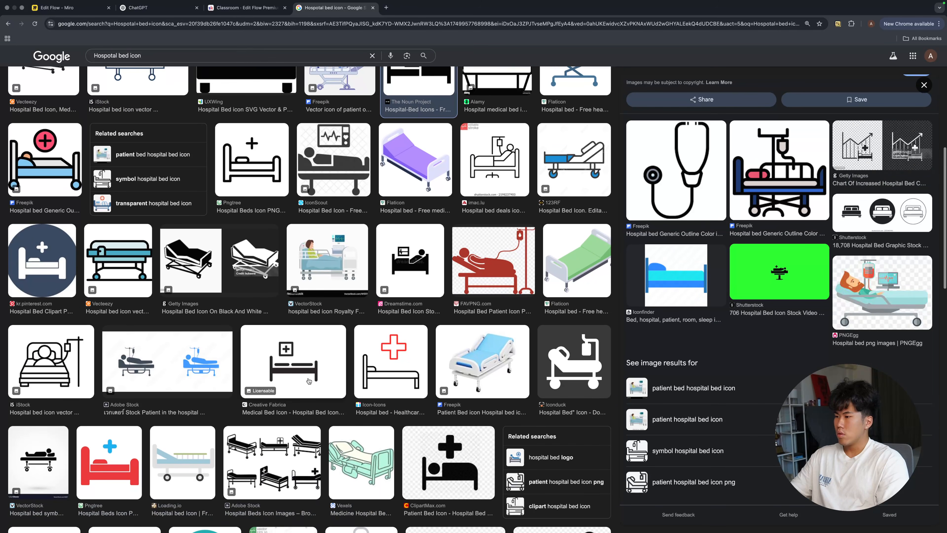
pyautogui.click(308, 380)
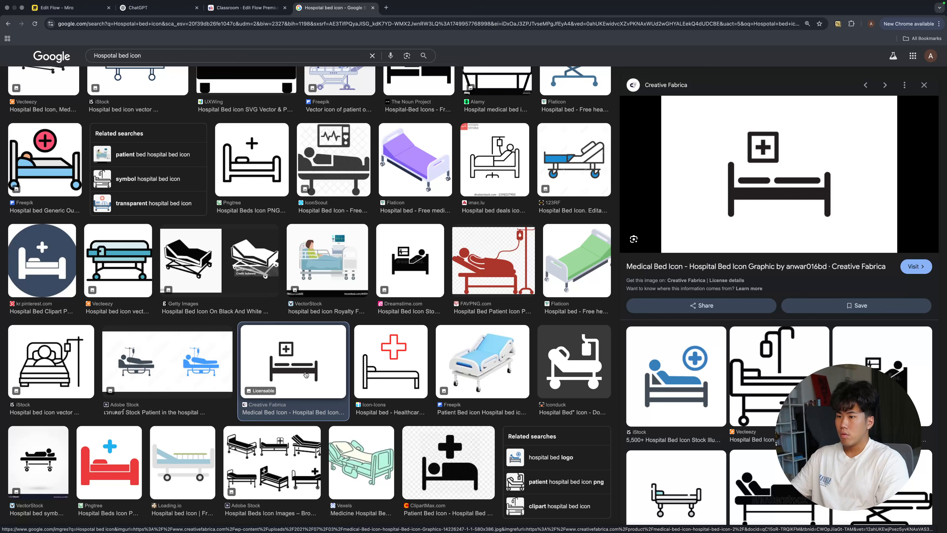
pyautogui.scroll(-5, 303, 391)
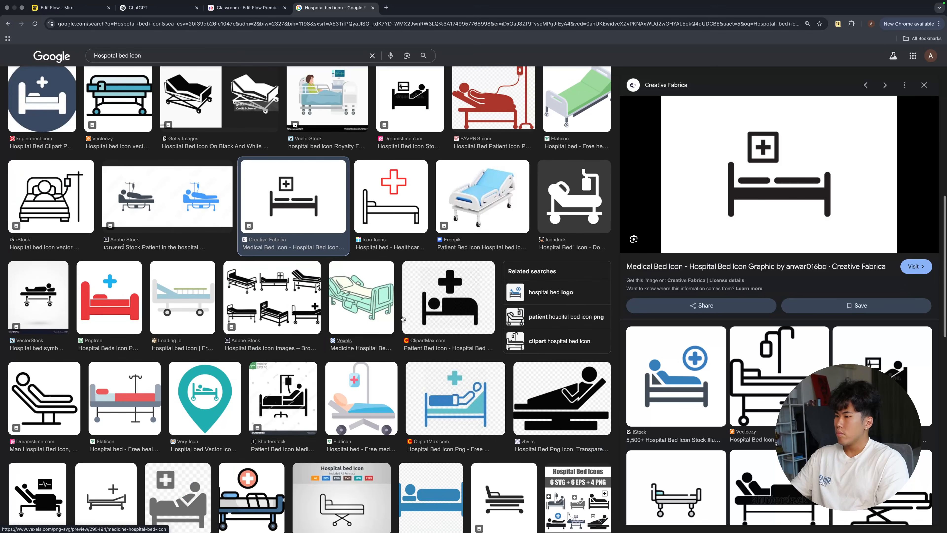
pyautogui.click(459, 286)
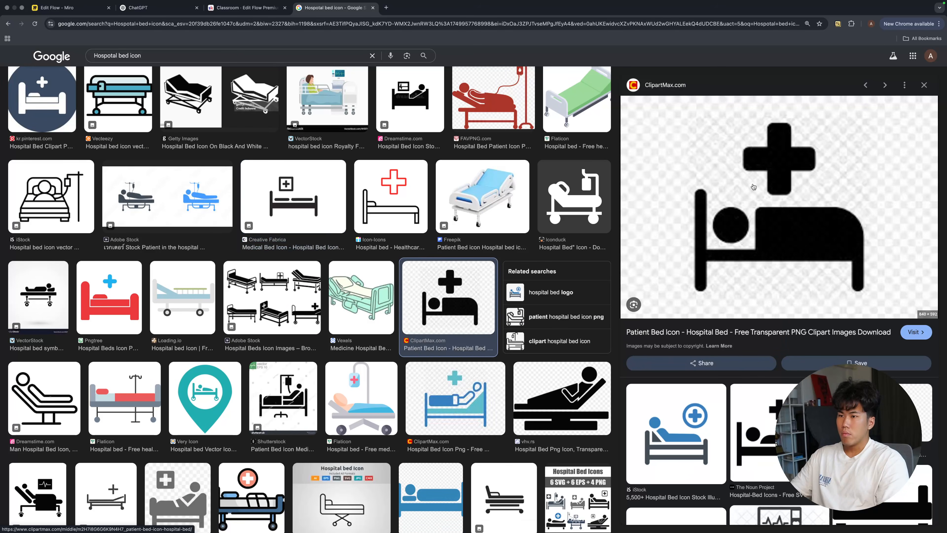
pyautogui.scroll(-4, 451, 343)
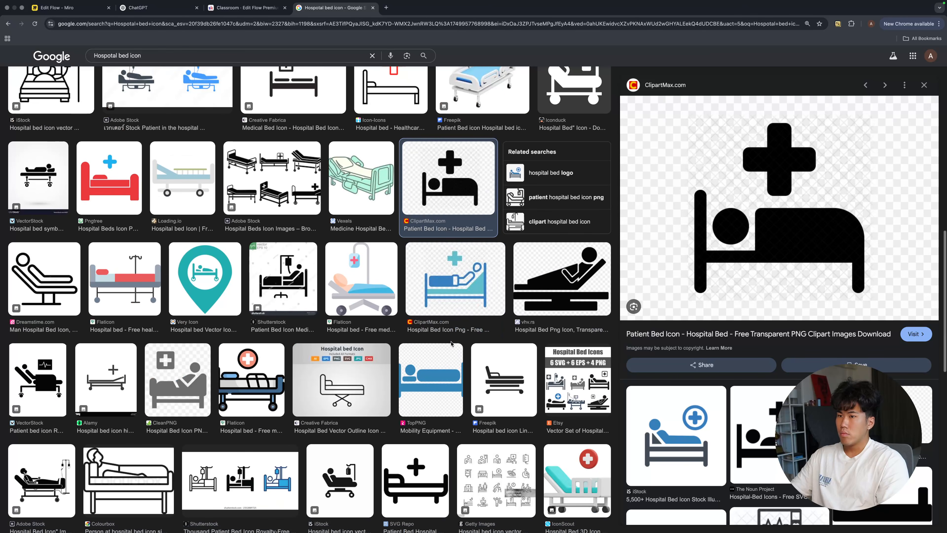
pyautogui.scroll(-8, 451, 344)
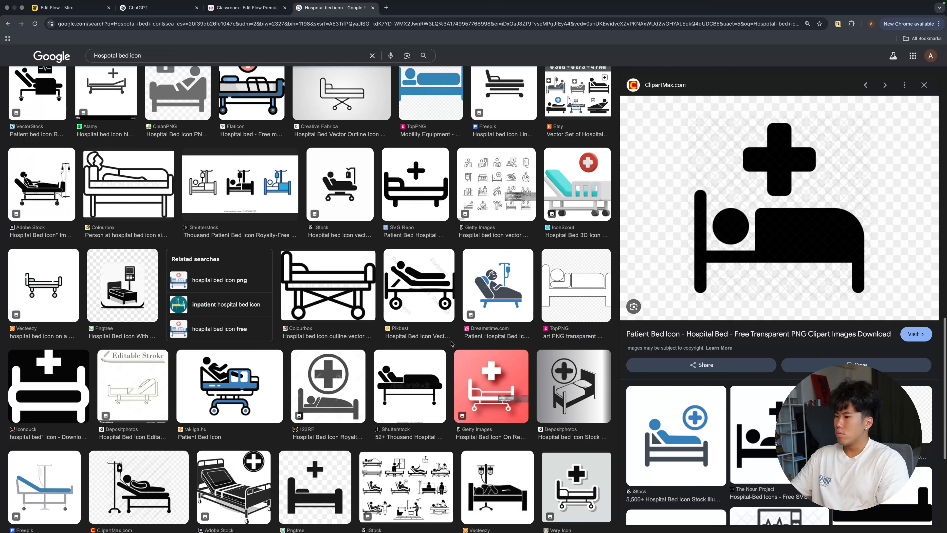
# - Preview the solid black bed-and-cross icons from Pngtree and Iconfinder
pyautogui.click(312, 491)
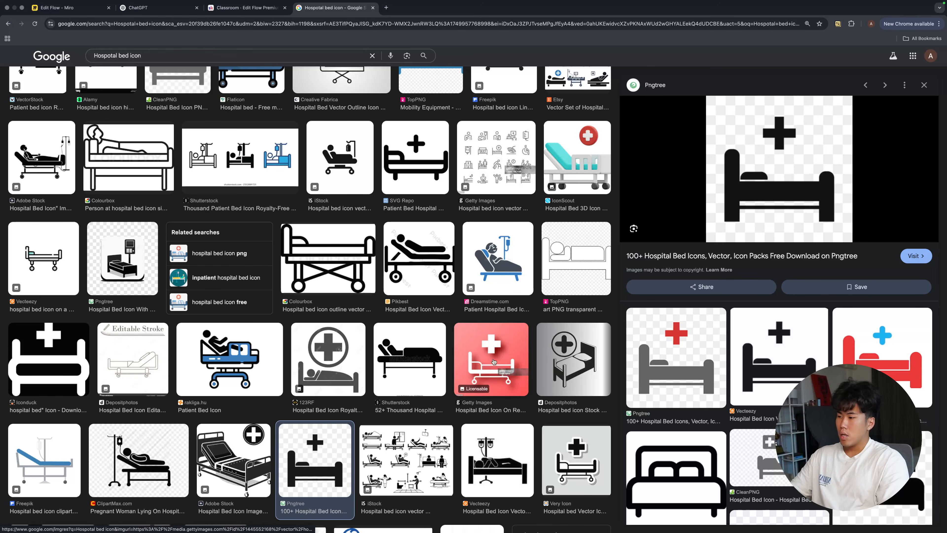
pyautogui.scroll(-7, 493, 361)
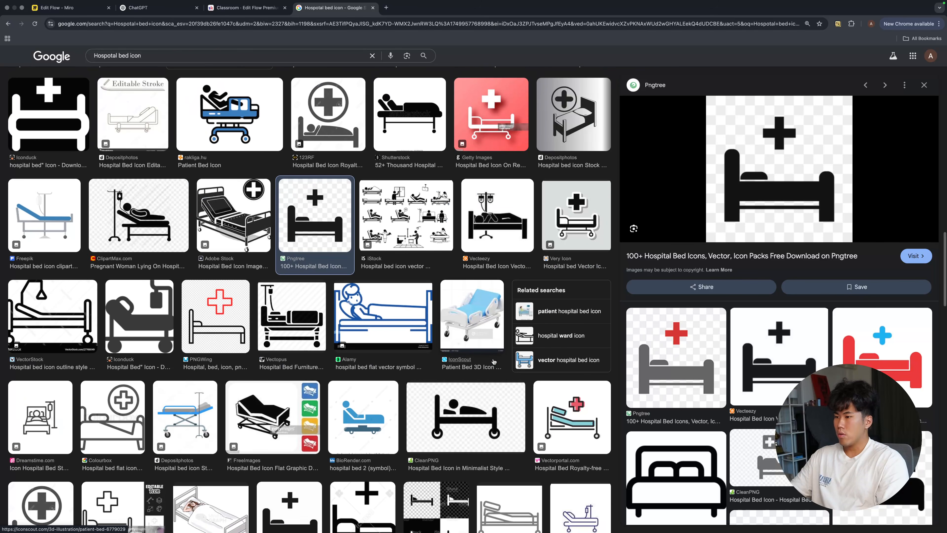
pyautogui.scroll(-3, 494, 362)
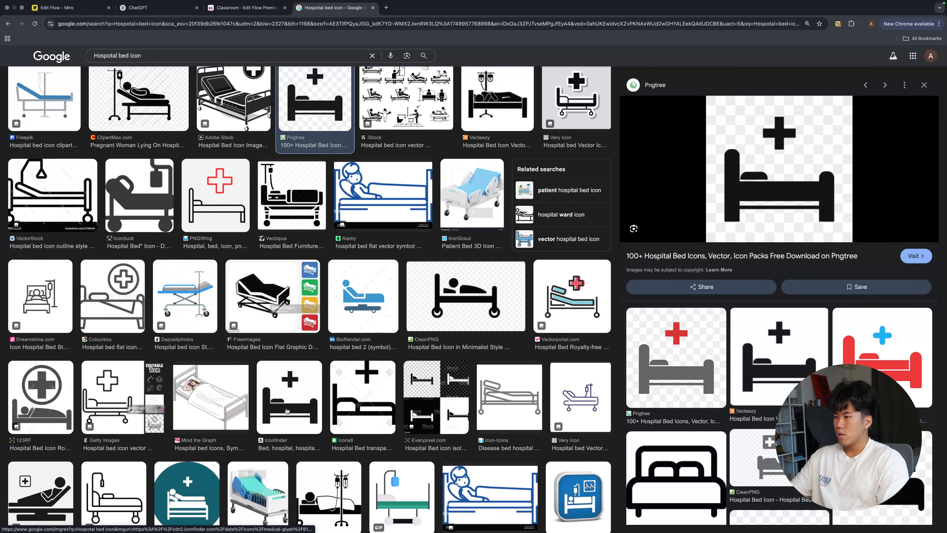
pyautogui.click(289, 397)
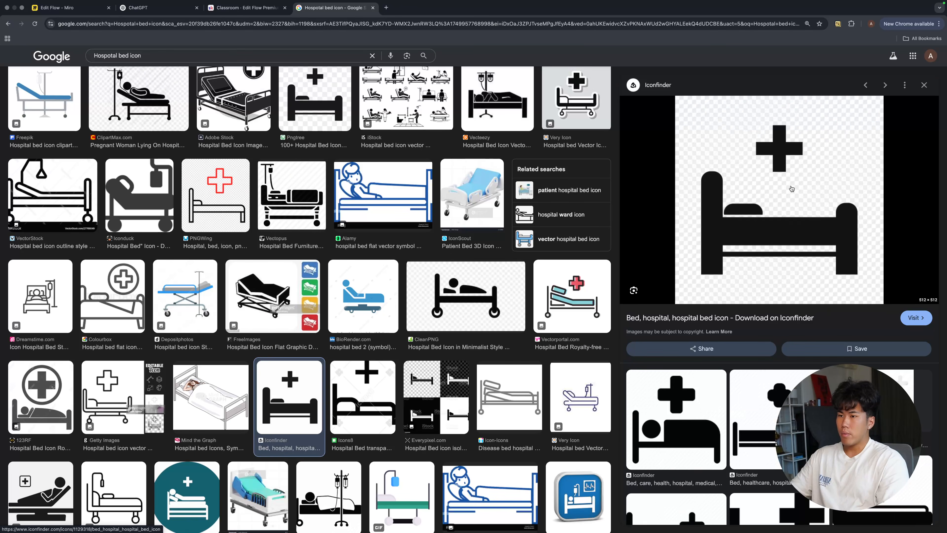
# - Save the Iconfinder bed icon to Downloads, then import it into After Effects above the dollar sign layer in Shape Layer 3 Comp 2
pyautogui.rightClick(774, 222)
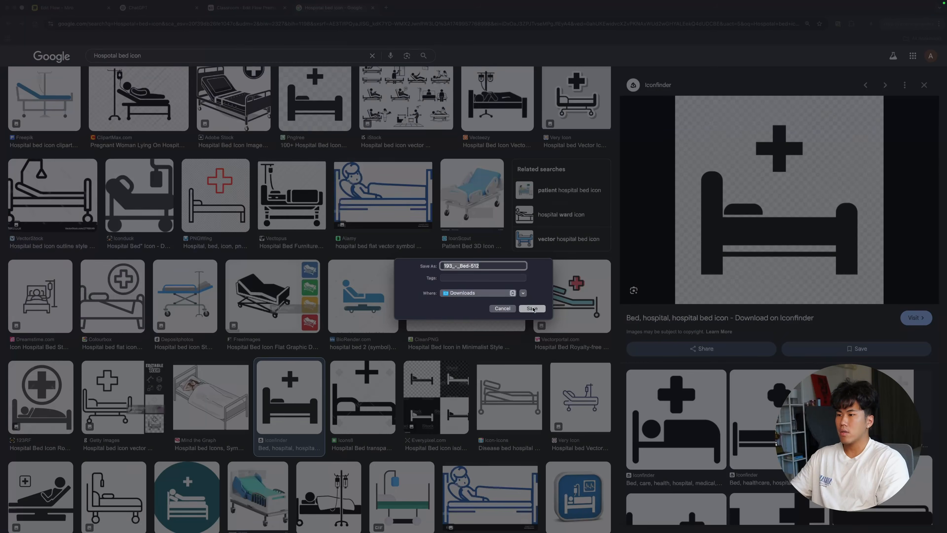
pyautogui.click(532, 309)
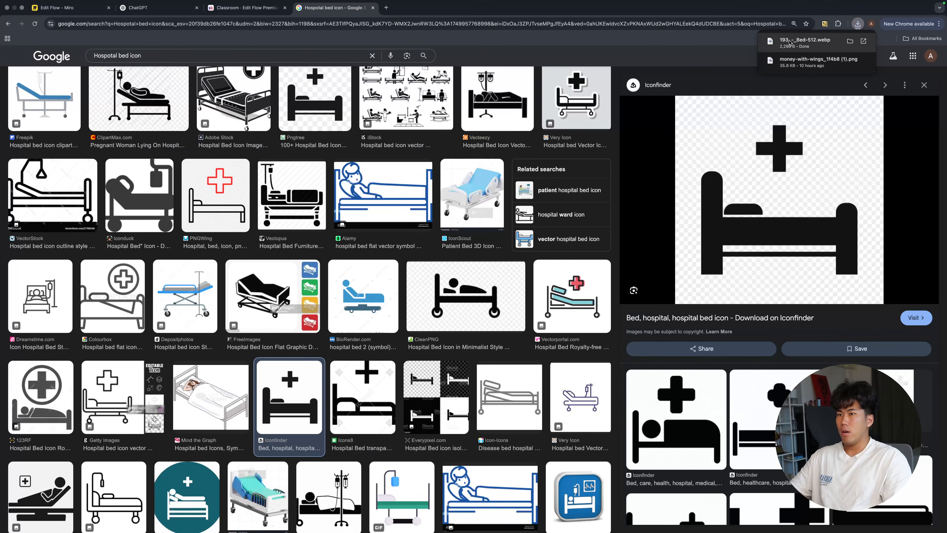
pyautogui.hotkey('ctrl', 'Left')
pyautogui.moveTo(790, 43); pyautogui.dragTo(60, 194)
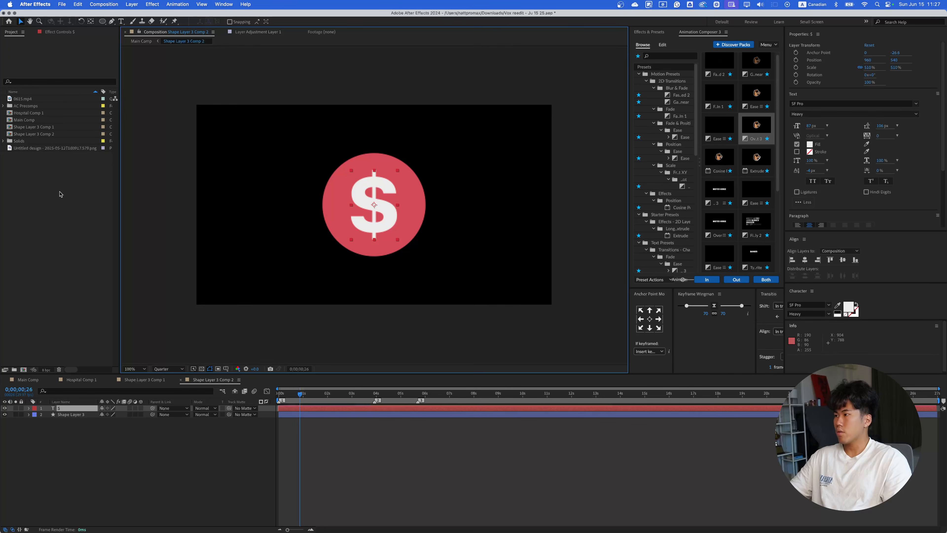
pyautogui.moveTo(37, 99); pyautogui.dragTo(77, 409)
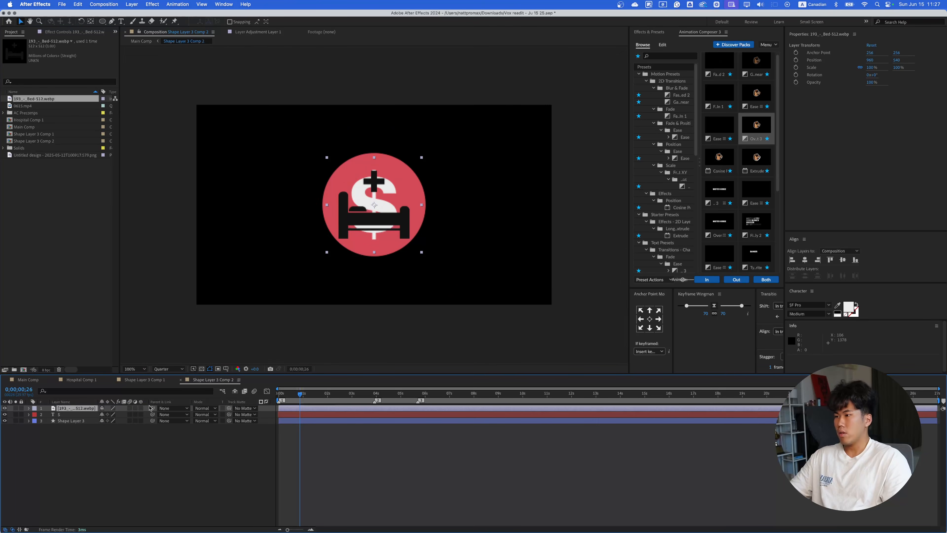
# - Find the Fill effect and apply it to the bed icon layer
pyautogui.press('super+5')
pyautogui.write('poster')
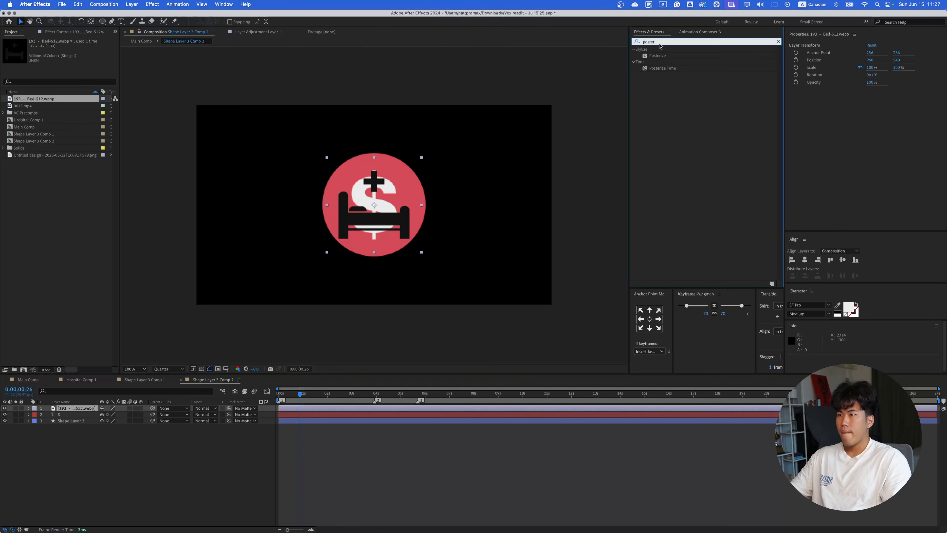
pyautogui.press('super+a')
pyautogui.write('fil')
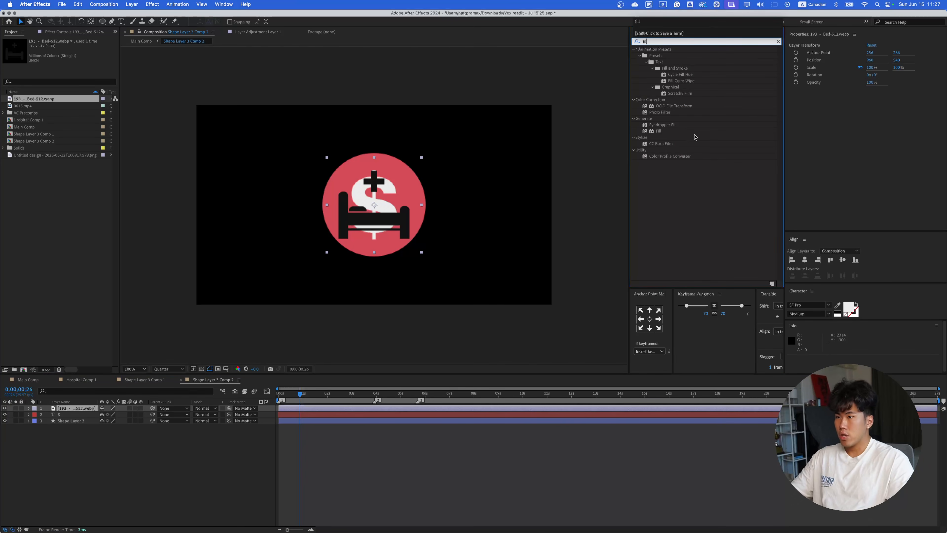
pyautogui.moveTo(659, 131); pyautogui.dragTo(590, 180)
# - Copy the dollar sign's fill colour ECECEC and set it as the colour of the bed icon's Fill effect
pyautogui.moveTo(85, 409); pyautogui.dragTo(86, 409)
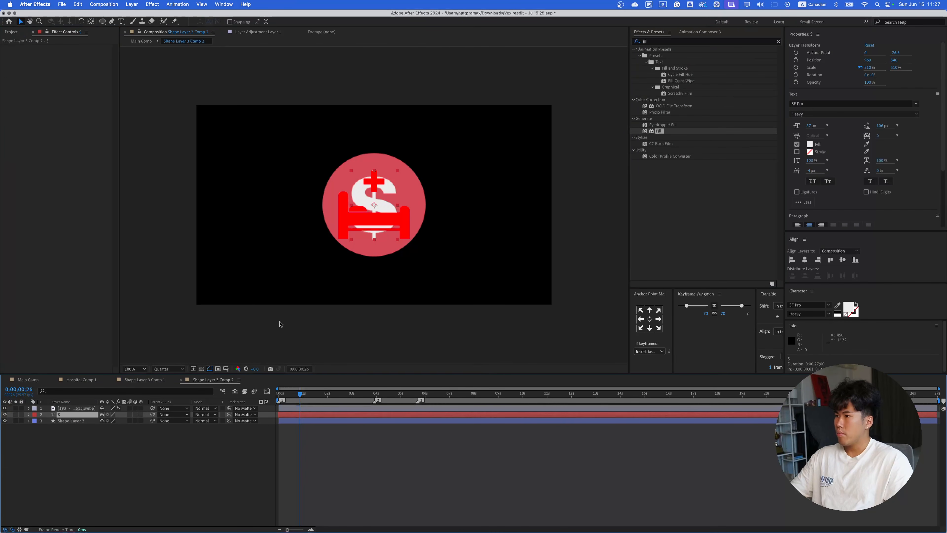
pyautogui.click(809, 145)
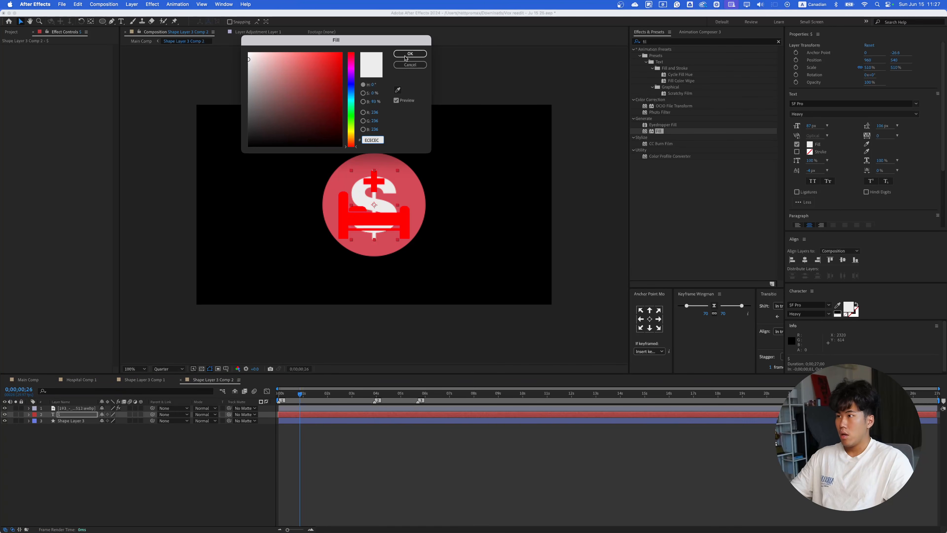
pyautogui.click(409, 54)
pyautogui.click(74, 409)
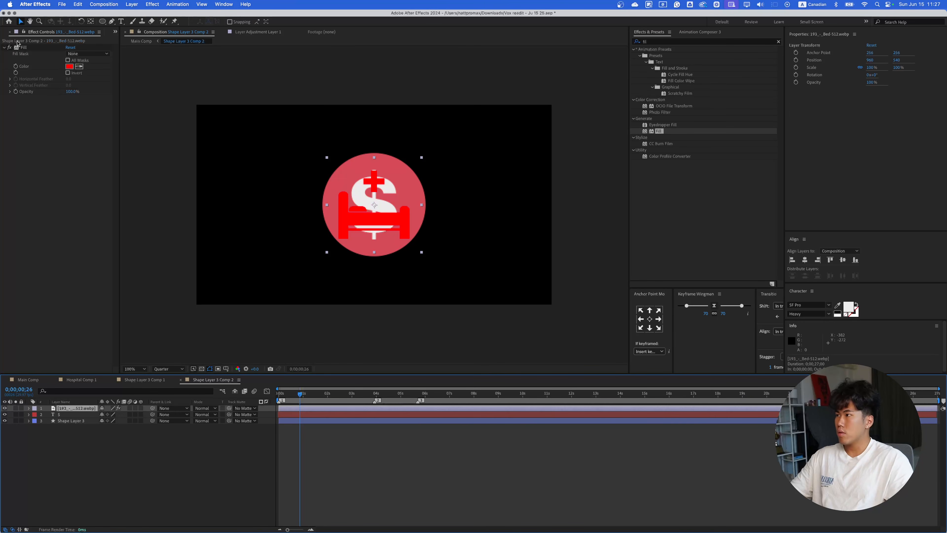
pyautogui.click(69, 66)
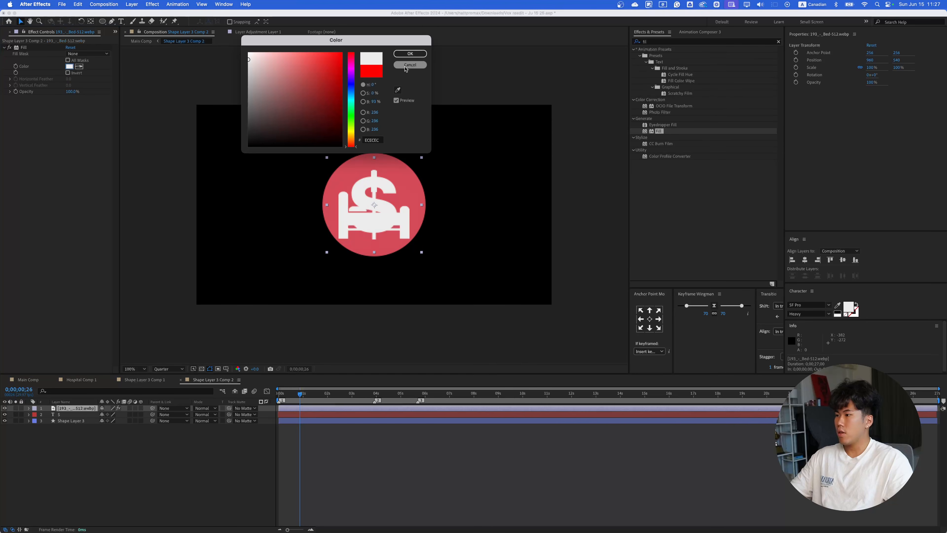
pyautogui.click(409, 54)
# - Delete the dollar sign text layer and check the bed icon above 2023 Febuary in Main Comp
pyautogui.click(61, 415)
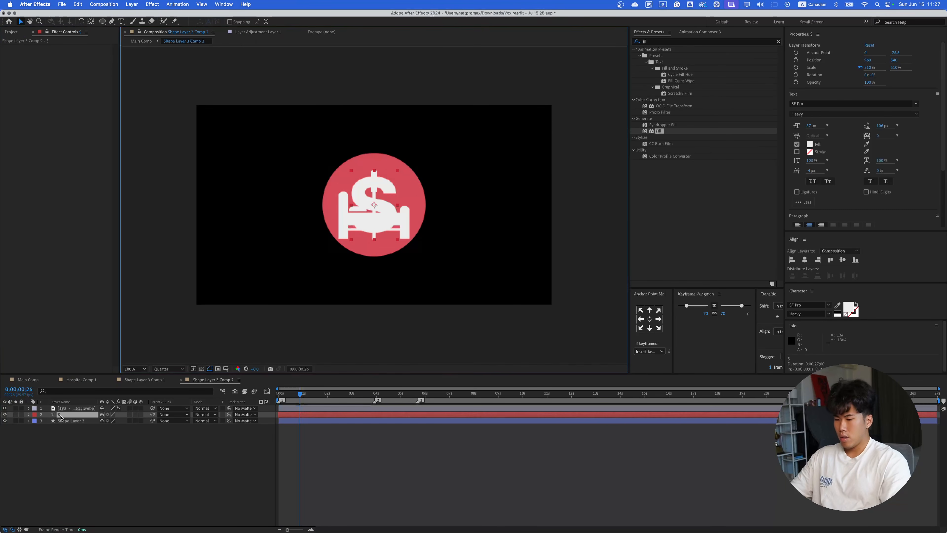
pyautogui.press('Delete')
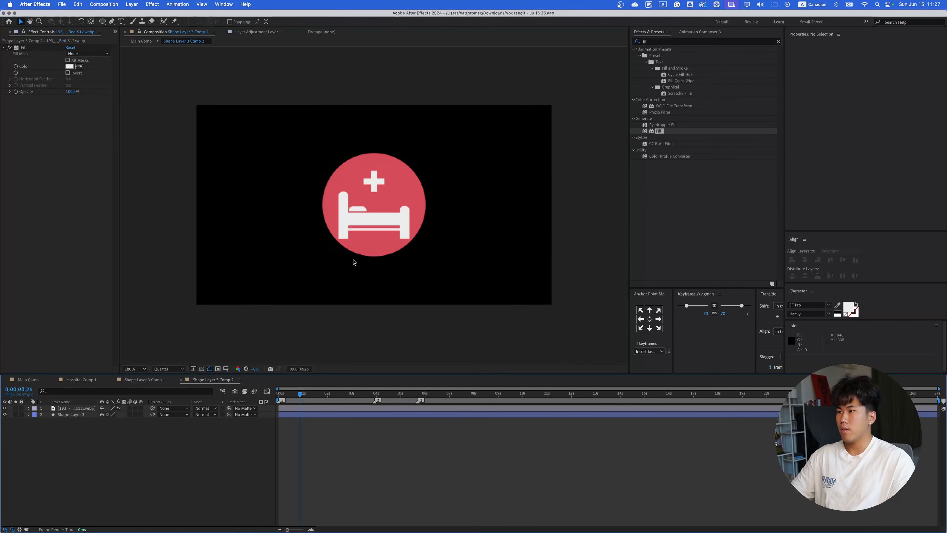
pyautogui.press('.')
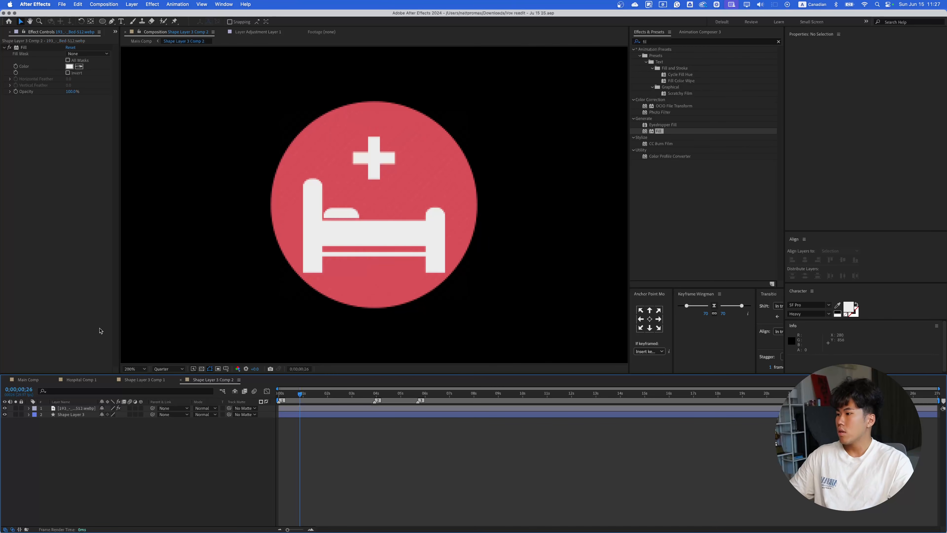
pyautogui.click(142, 41)
pyautogui.scroll(2, 259, 213)
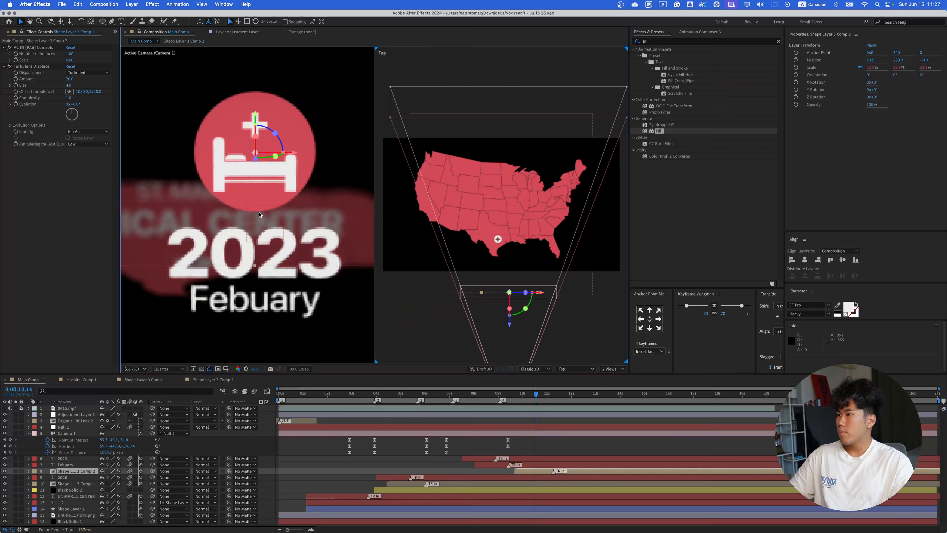
pyautogui.scroll(-3, 261, 224)
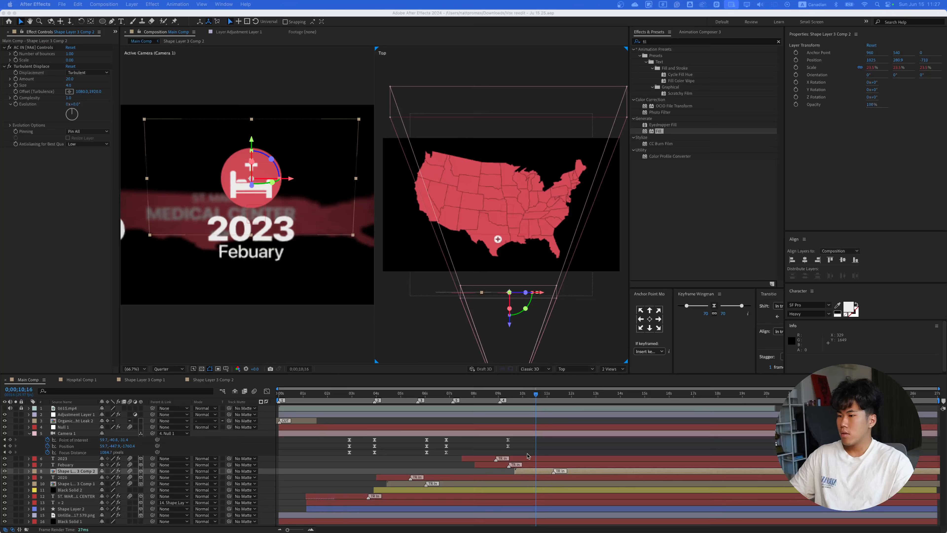
# - In Shape Layer 3 Comp 2, scale the bed icon to 87% and raise it to a Y position of 526
pyautogui.doubleClick(532, 476)
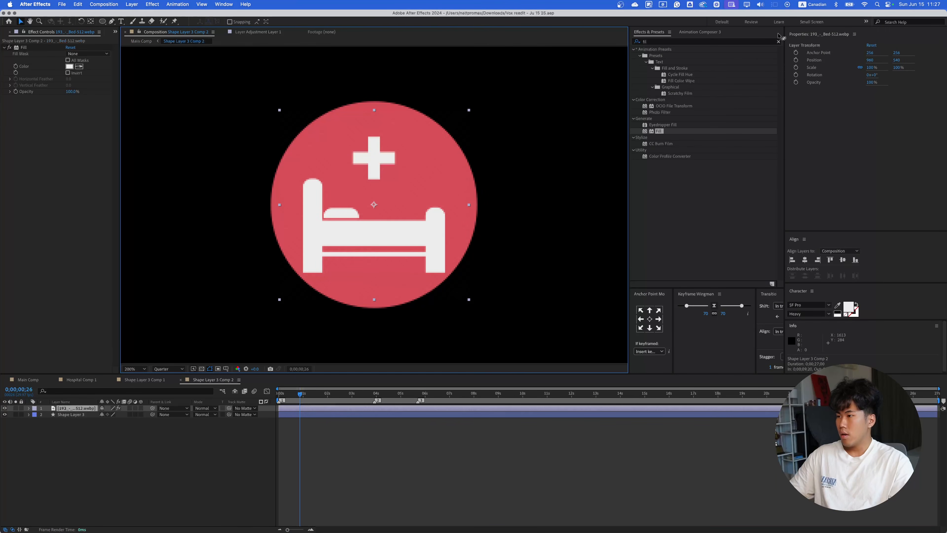
pyautogui.moveTo(869, 67); pyautogui.dragTo(889, 60)
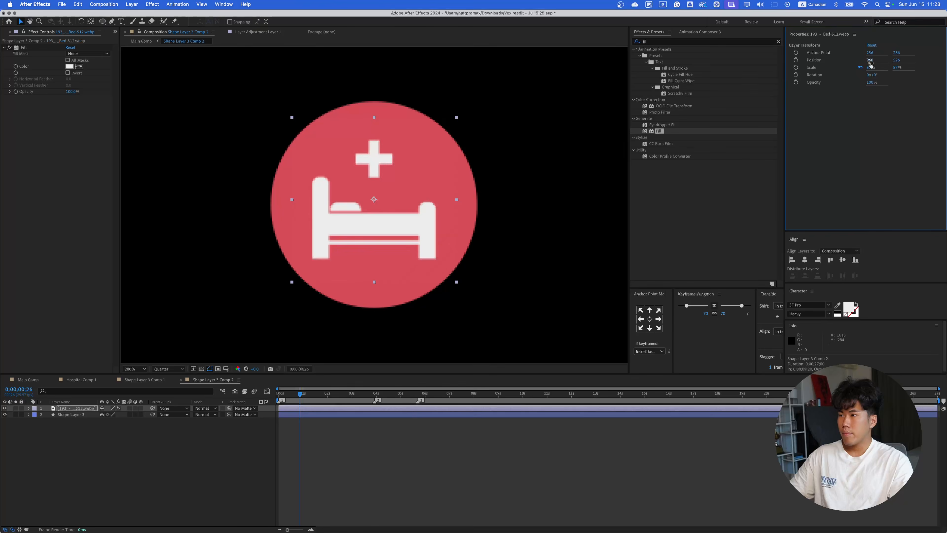
# - Play back Main Comp from the 2020 section onward to review the move to 2023 and the bed icon's entrance
pyautogui.click(133, 41)
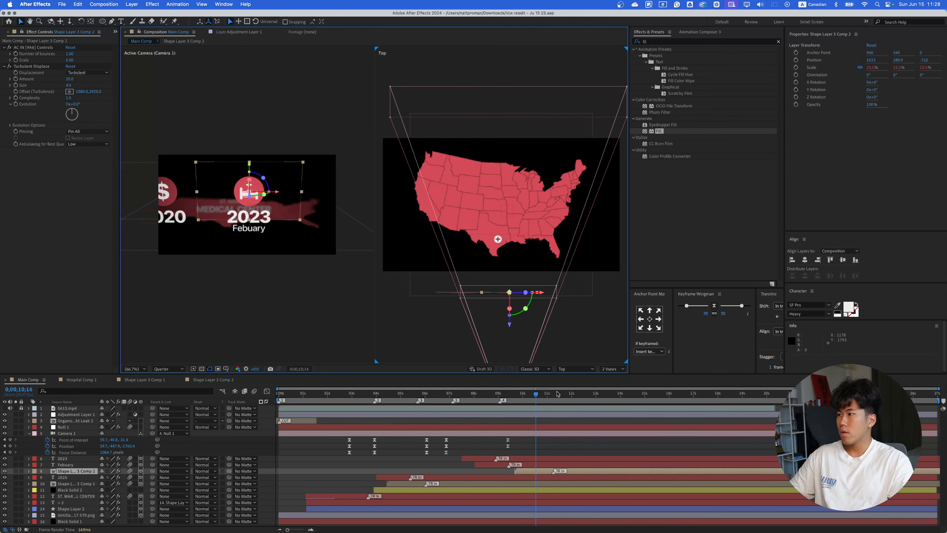
pyautogui.moveTo(489, 397); pyautogui.dragTo(444, 396)
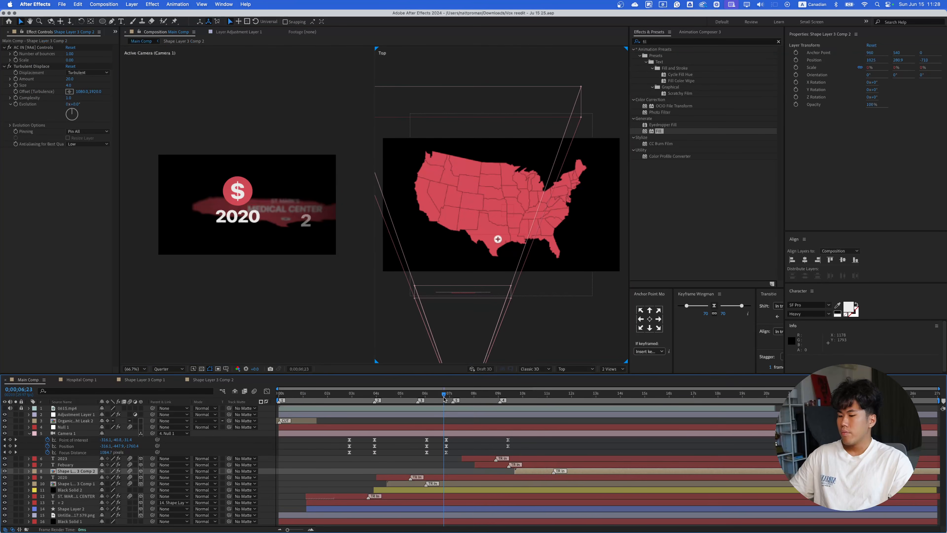
pyautogui.press('space')
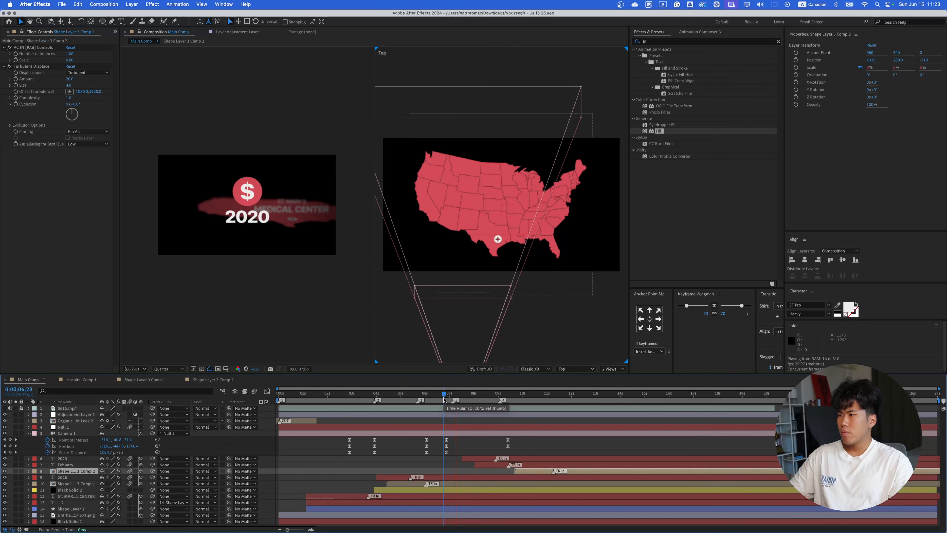
pyautogui.click(177, 369)
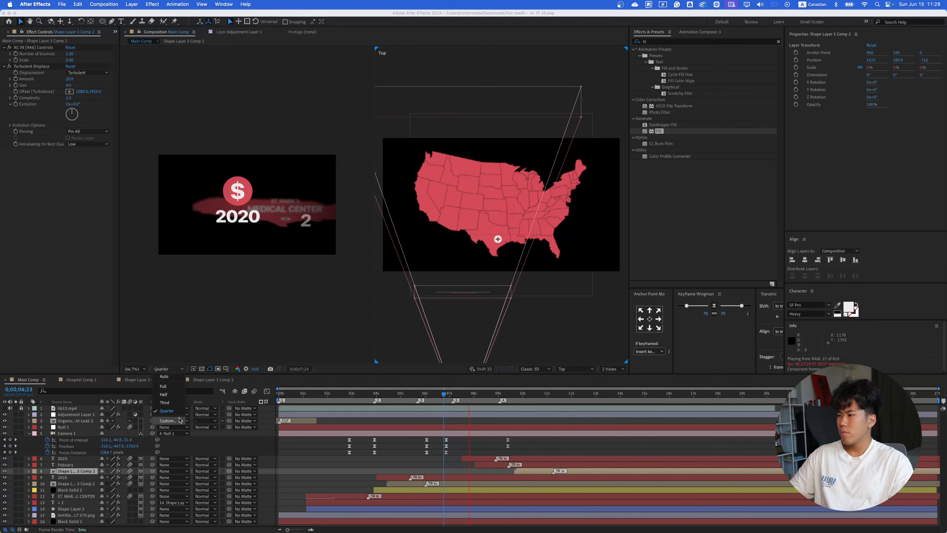
pyautogui.click(180, 415)
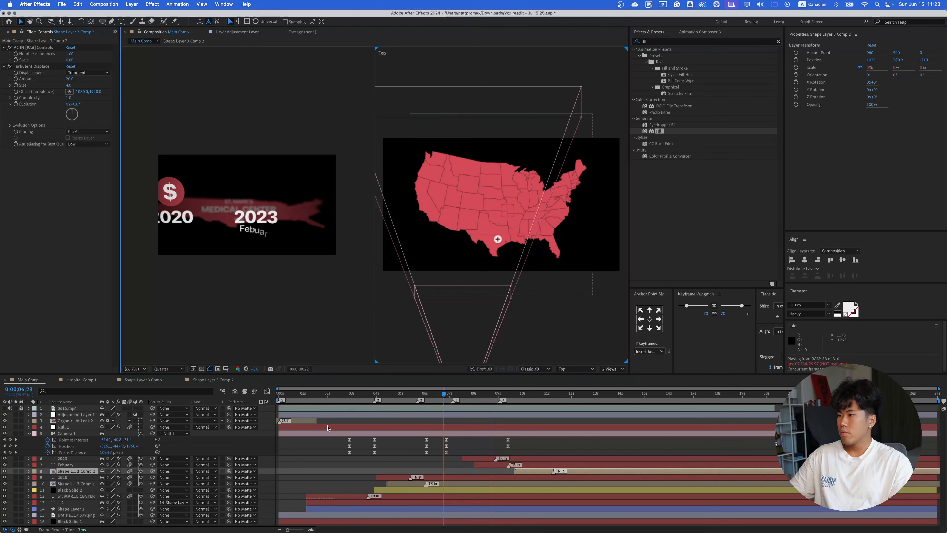
pyautogui.click(465, 398)
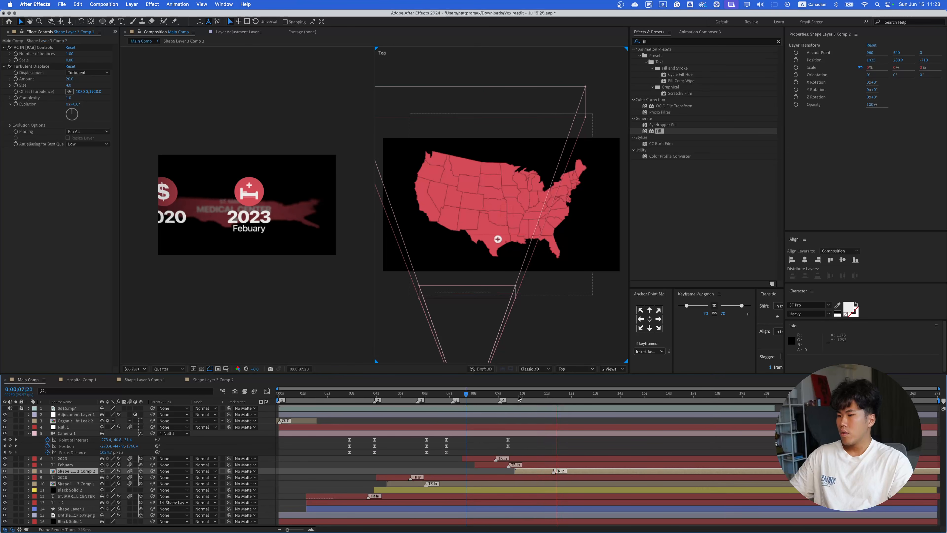
pyautogui.click(484, 398)
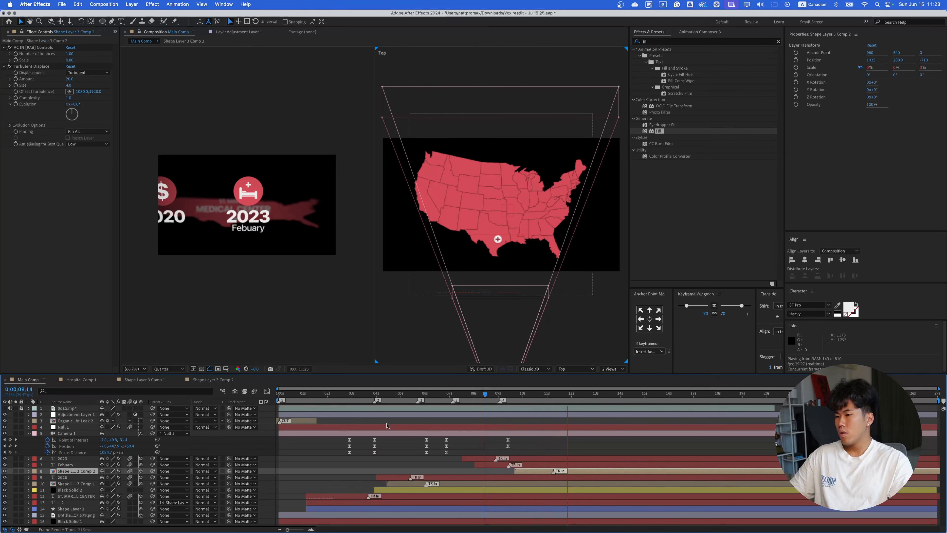
pyautogui.click(573, 395)
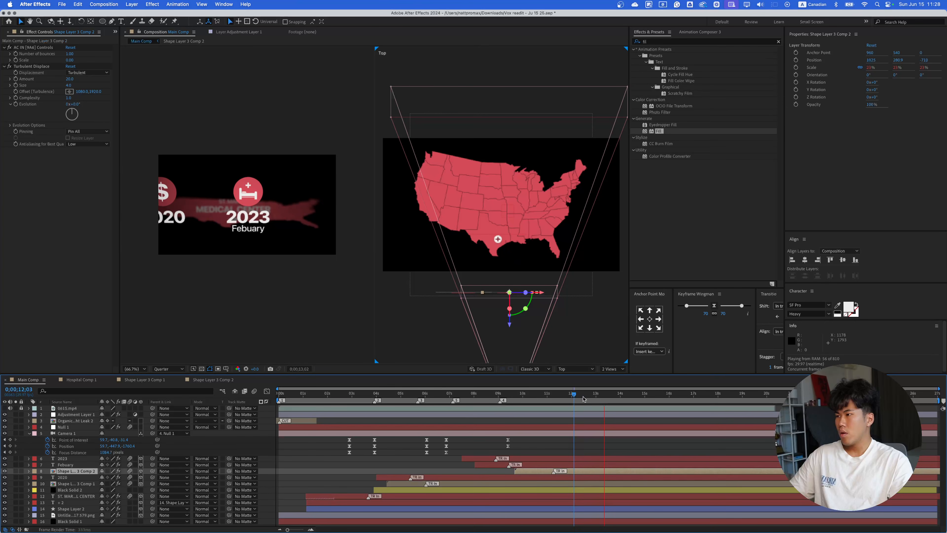
pyautogui.click(570, 401)
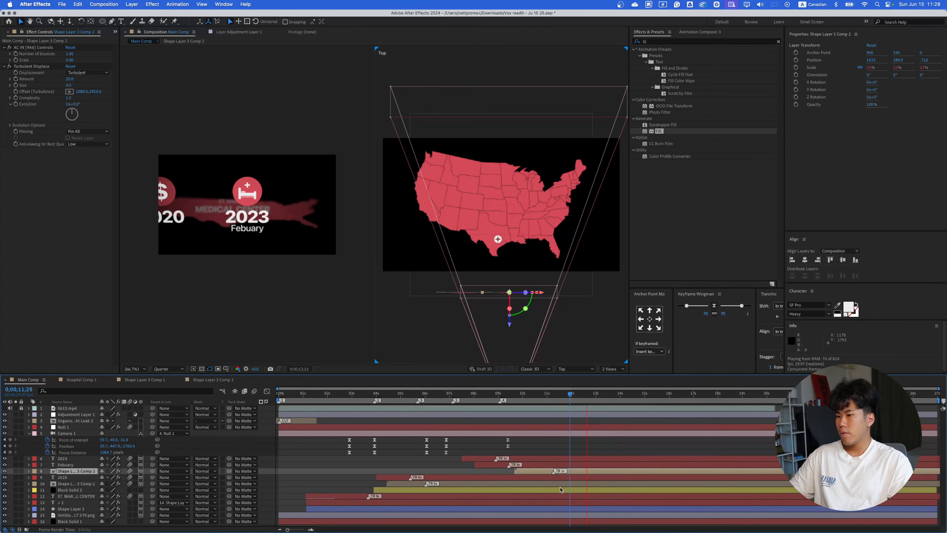
pyautogui.press('space')
# - Paste a copy of the bed icon layer in Main Comp and shift it to start at about 12.6 seconds
pyautogui.press('cmd+v')
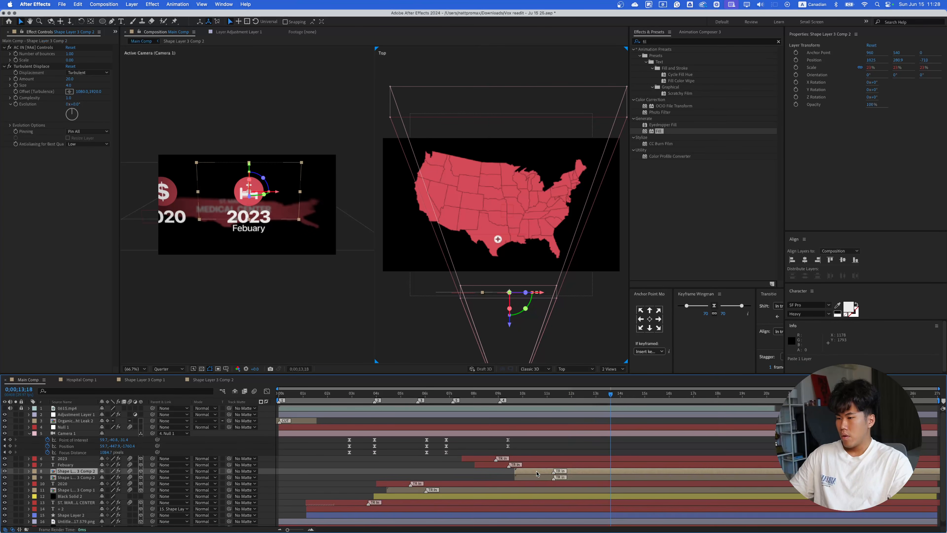
pyautogui.moveTo(537, 474); pyautogui.dragTo(609, 474)
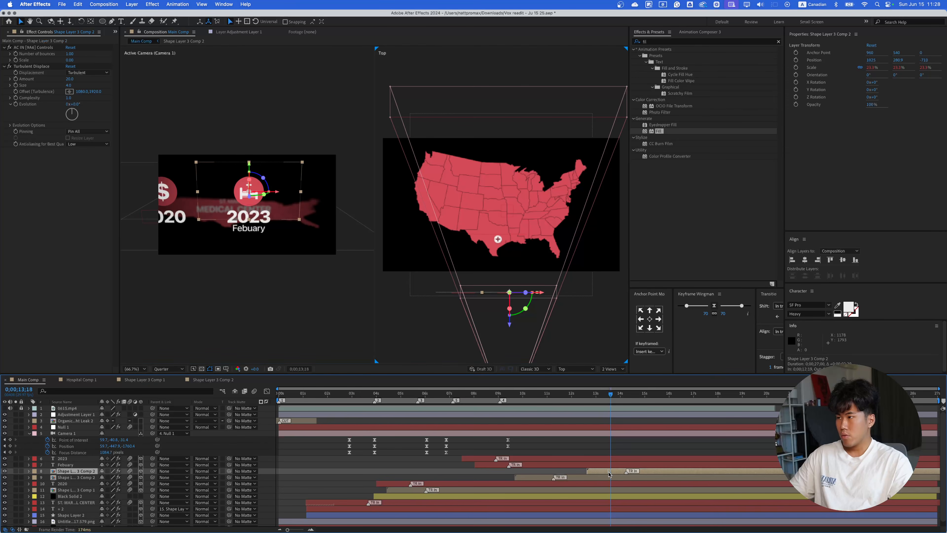
pyautogui.click(543, 400)
pyautogui.press('space')
pyautogui.moveTo(521, 413); pyautogui.dragTo(593, 423)
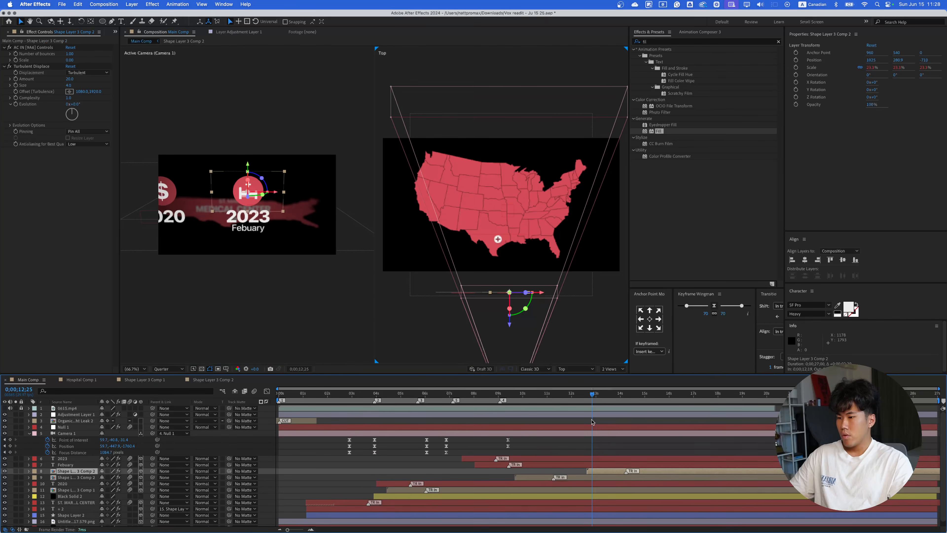
# - Duplicate Shape Layer 3 Comp 2 in the project, replace the pasted icon layer's source with the duplicate, and open it on its bed icon
pyautogui.click(14, 33)
pyautogui.click(37, 147)
pyautogui.click(39, 142)
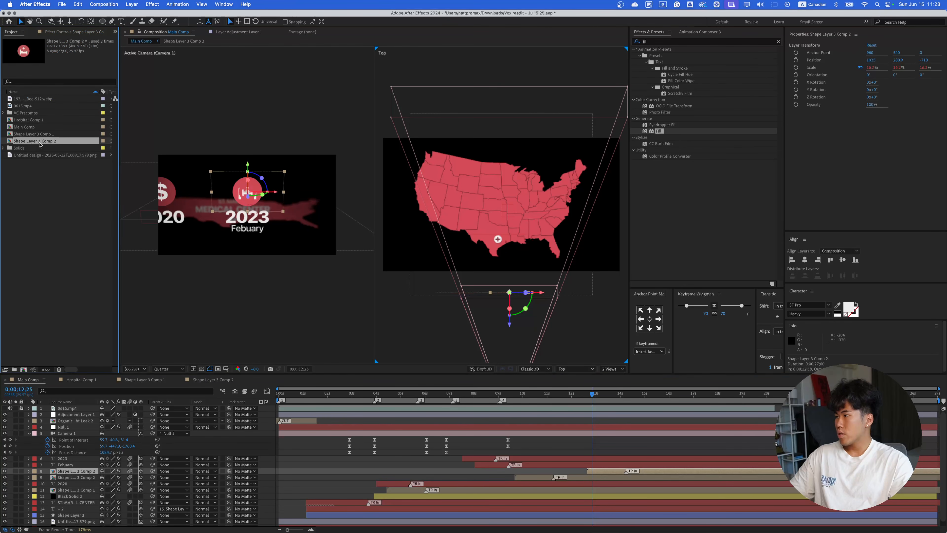
pyautogui.press('super+v')
pyautogui.moveTo(43, 150); pyautogui.dragTo(588, 464)
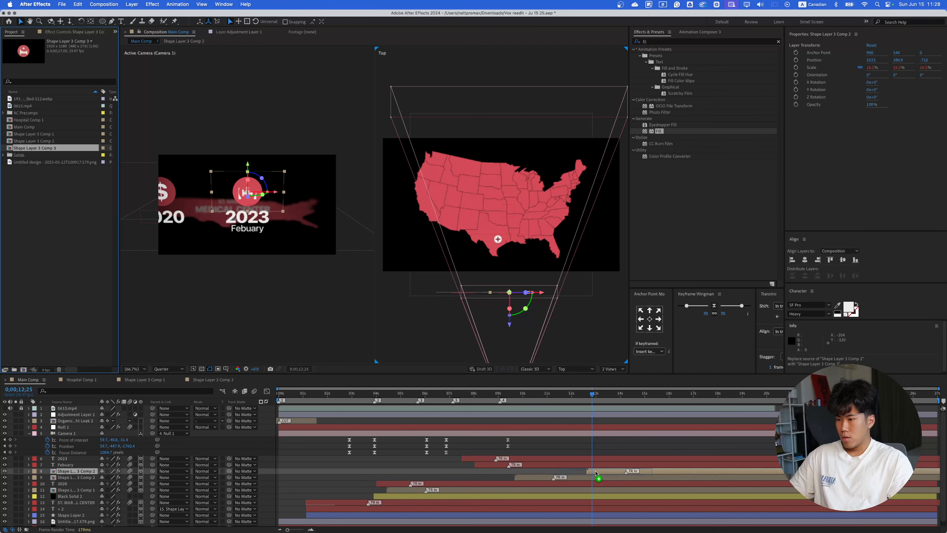
pyautogui.moveTo(658, 474); pyautogui.dragTo(658, 475)
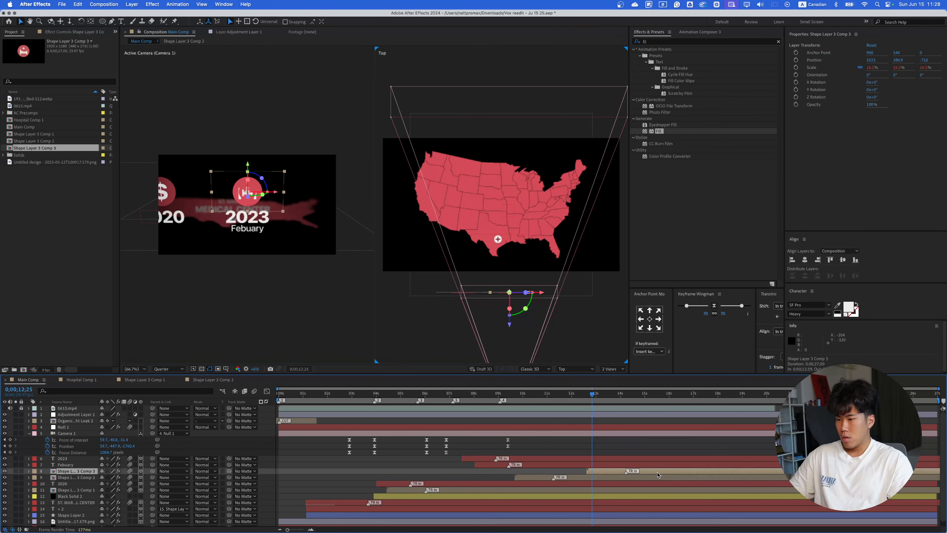
pyautogui.doubleClick(658, 475)
pyautogui.click(407, 225)
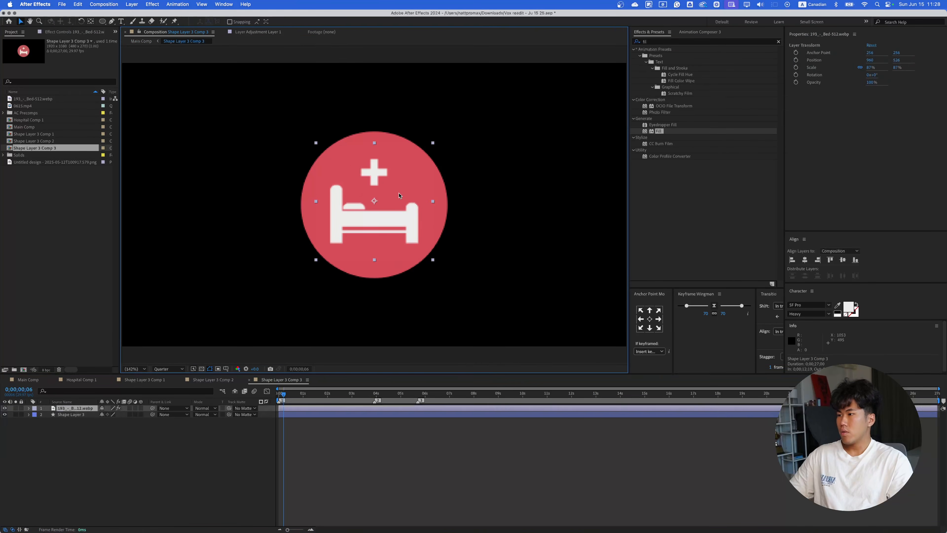
# - Switch to the Google Images results in Chrome and search for "person icon"
pyautogui.hotkey('ctrl', 'Right')
pyautogui.click(130, 55)
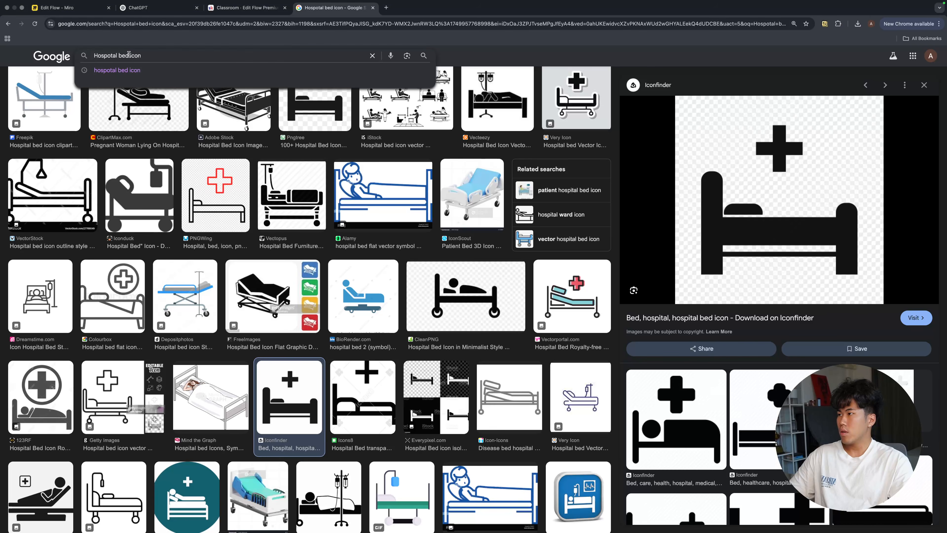
pyautogui.moveTo(129, 54); pyautogui.dragTo(62, 44)
pyautogui.write('person')
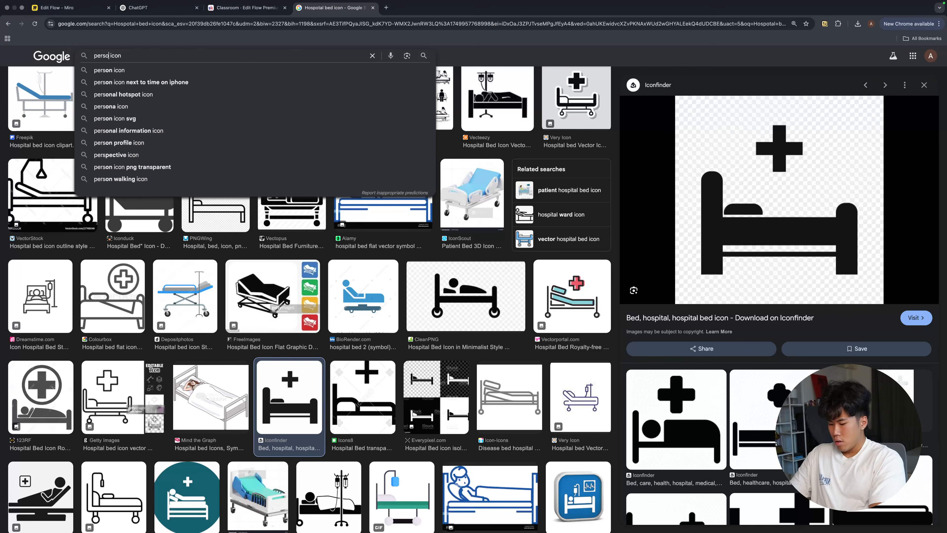
pyautogui.press('Return')
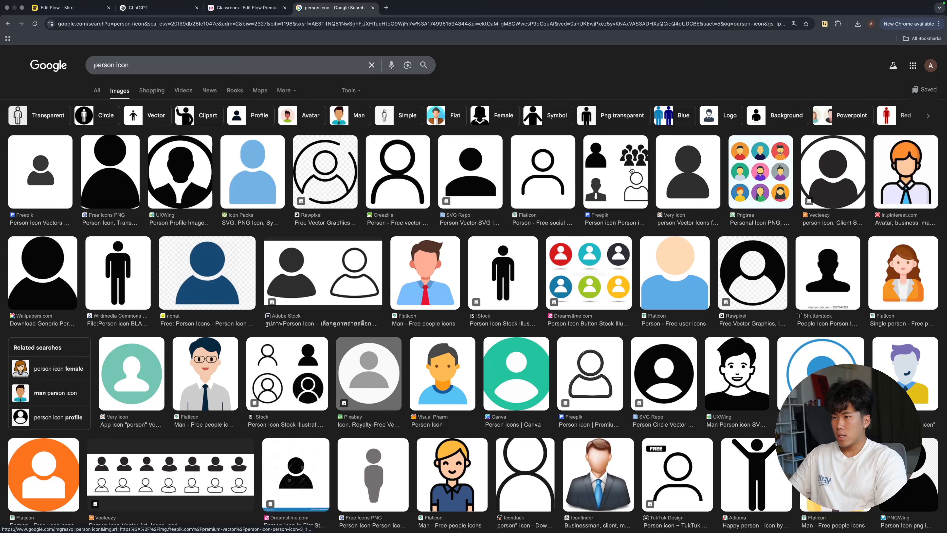
# - Search images for "people icon", compare group icons, and preview the Flaticon one with a blue figure between two grey ones
pyautogui.doubleClick(112, 65)
pyautogui.write('peop')
pyautogui.write('le')
pyautogui.press('Return')
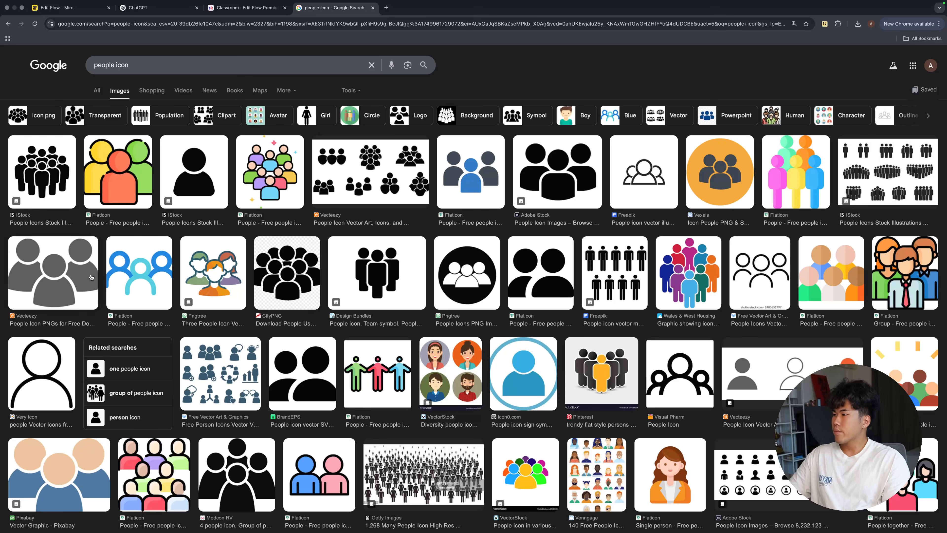
pyautogui.click(33, 281)
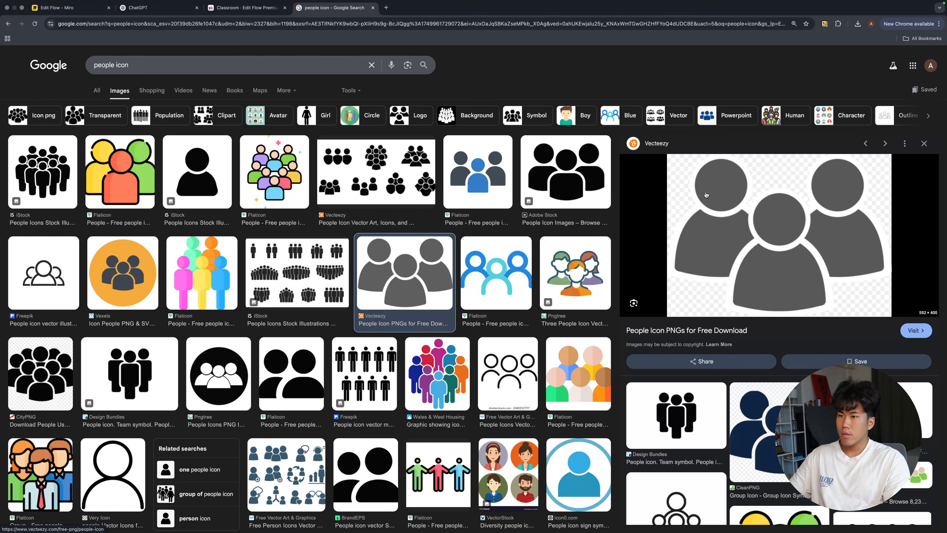
pyautogui.click(566, 172)
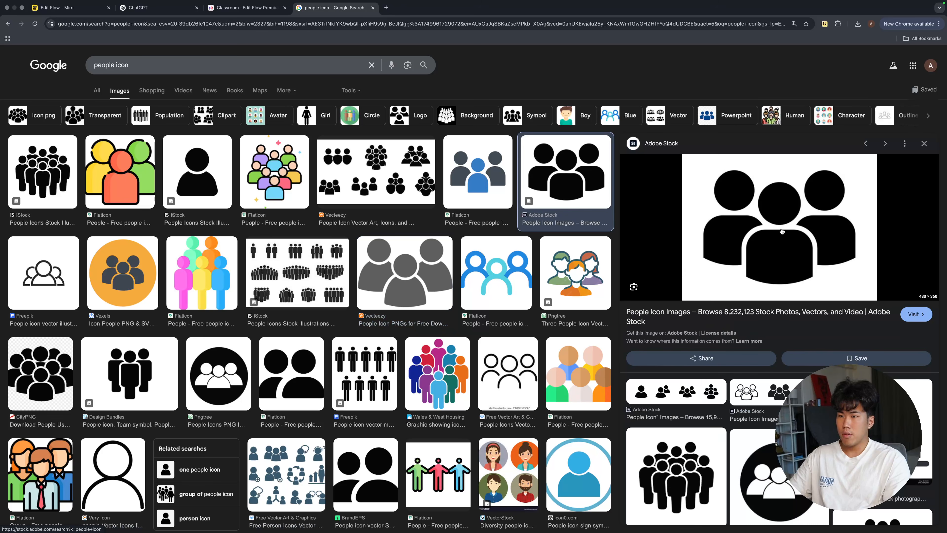
pyautogui.click(476, 183)
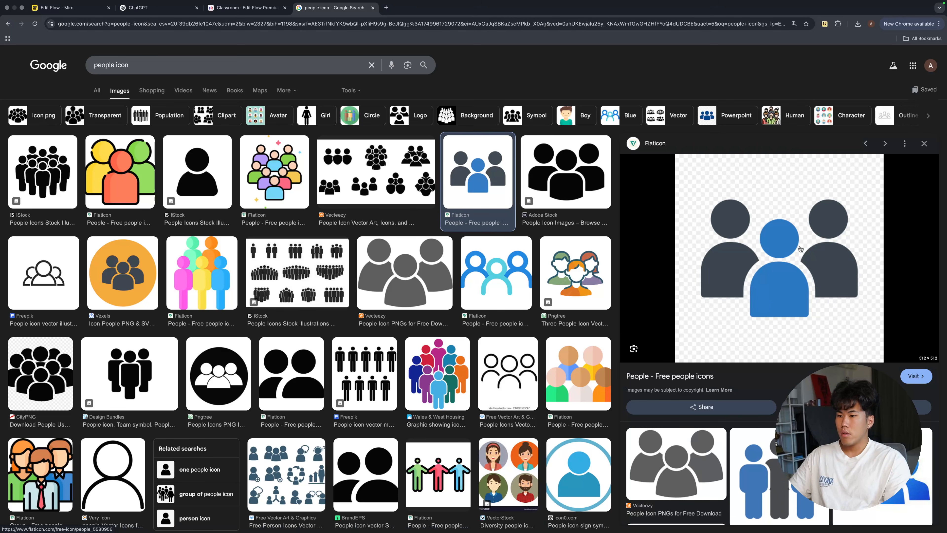
# - Save the previewed Flaticon image to Downloads as 5580956, import it into the project, and return to After Effects
pyautogui.rightClick(801, 249)
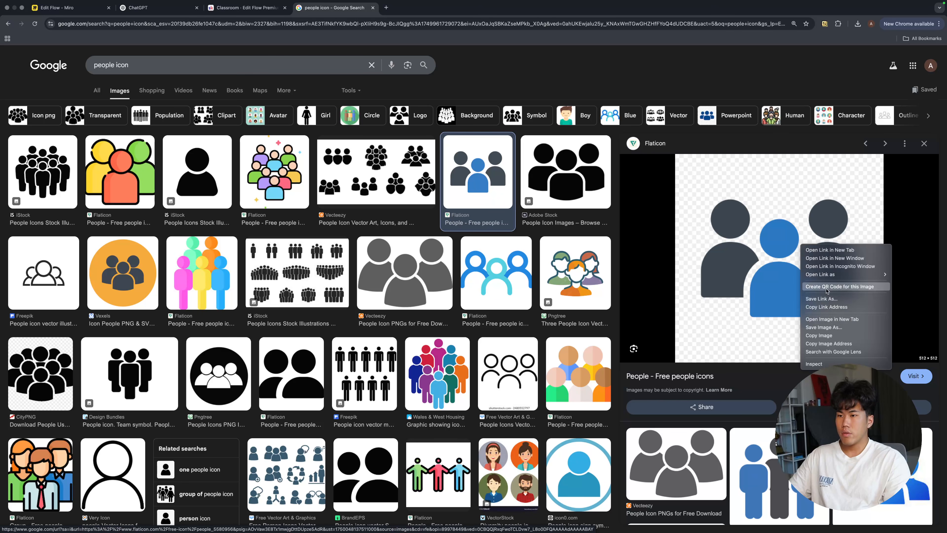
pyautogui.click(850, 326)
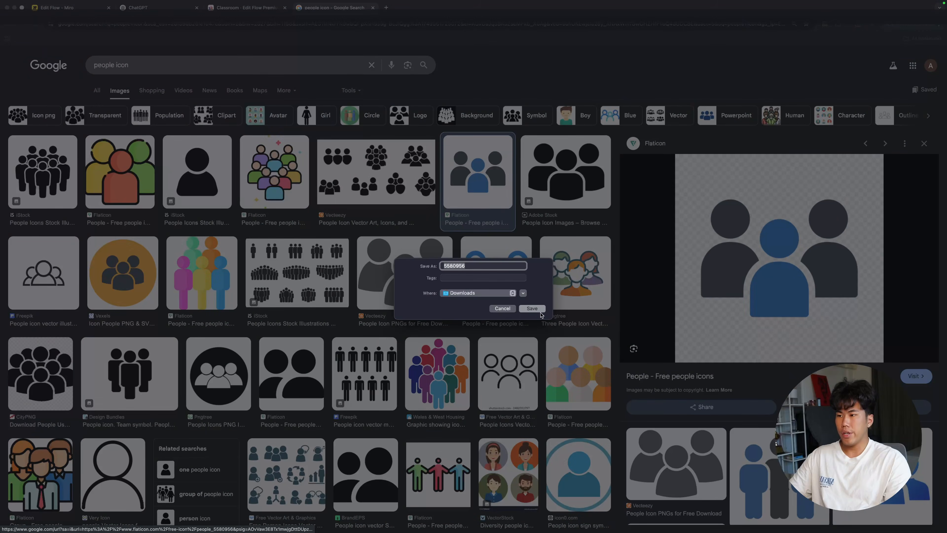
pyautogui.click(542, 305)
pyautogui.moveTo(772, 44); pyautogui.dragTo(47, 206)
pyautogui.hotkey('ctrl', 'Left')
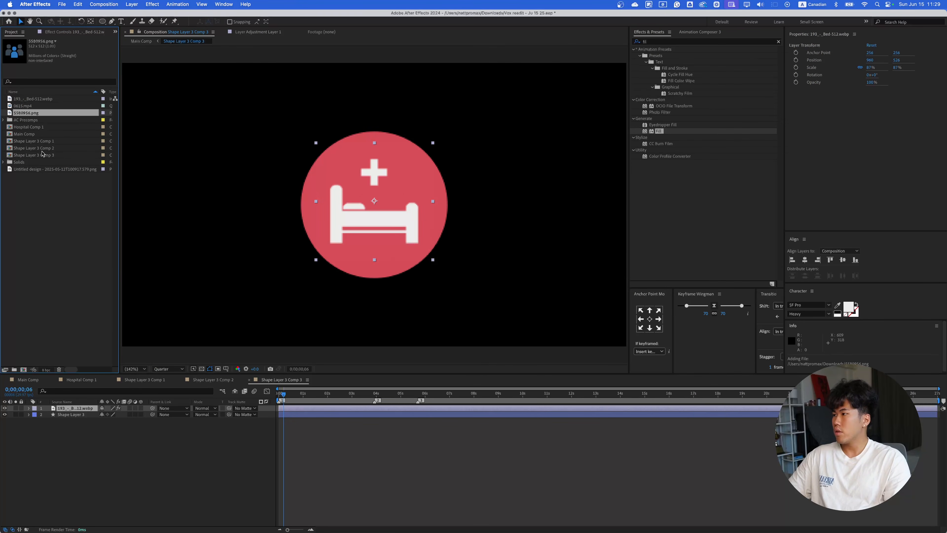
# - Replace the bed icon in Shape Layer 3 Comp 3 with 5580956.png, centred vertically and scaled to about 90%
pyautogui.moveTo(40, 117); pyautogui.dragTo(85, 411)
pyautogui.click(145, 427)
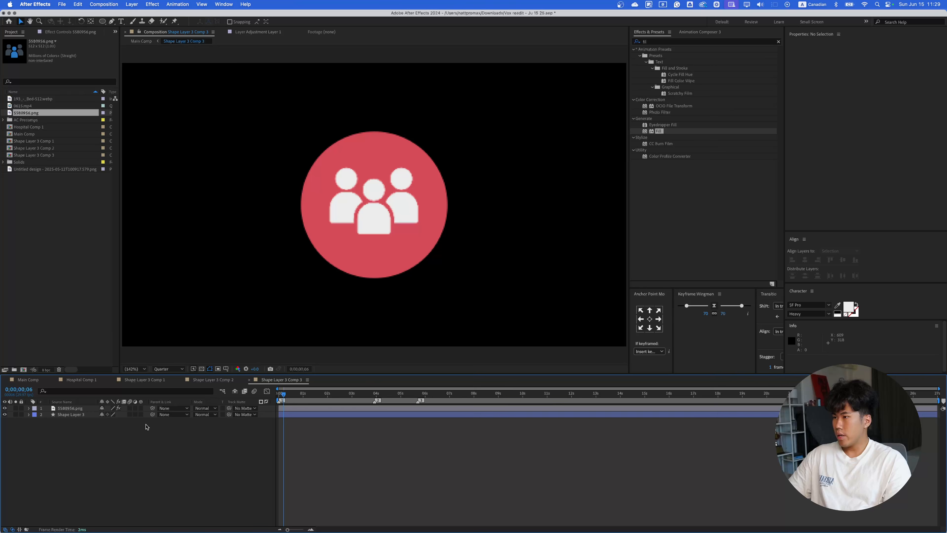
pyautogui.click(90, 411)
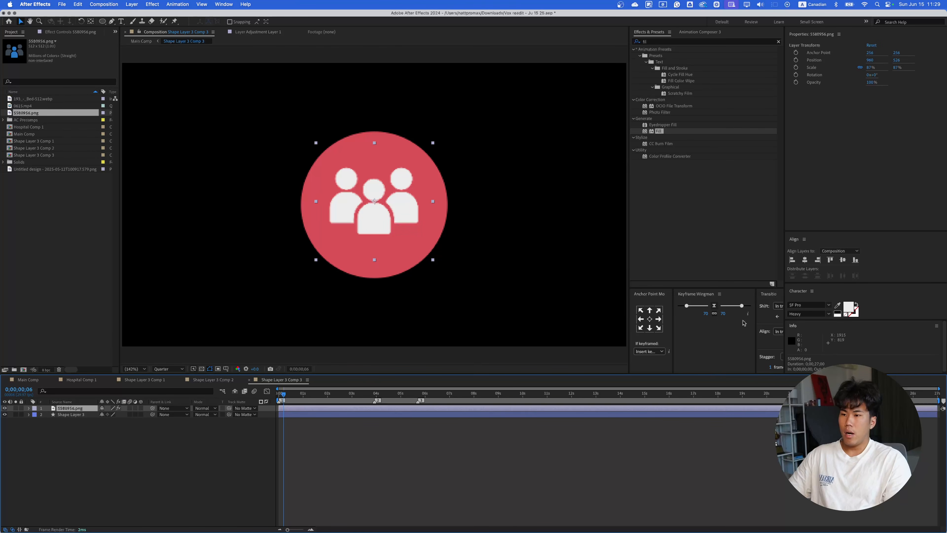
pyautogui.click(842, 260)
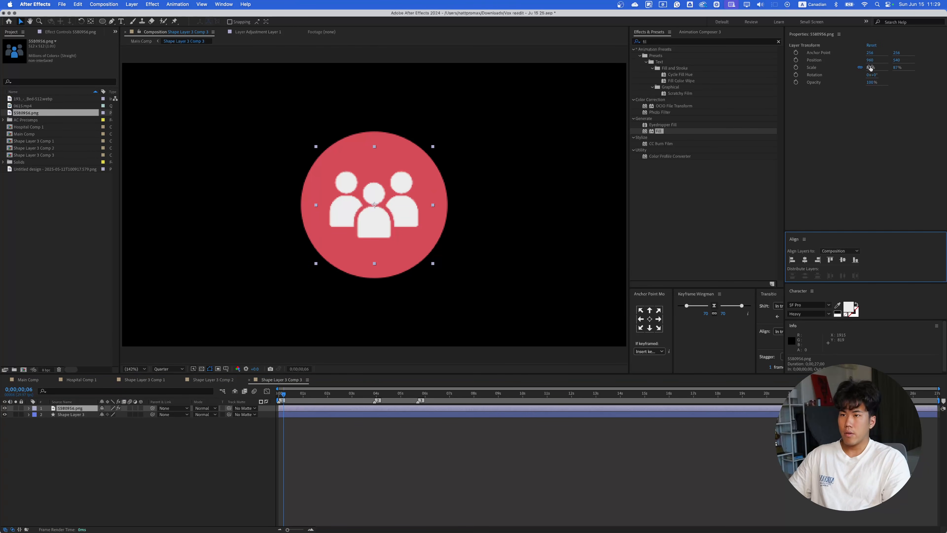
pyautogui.moveTo(871, 67); pyautogui.dragTo(872, 66)
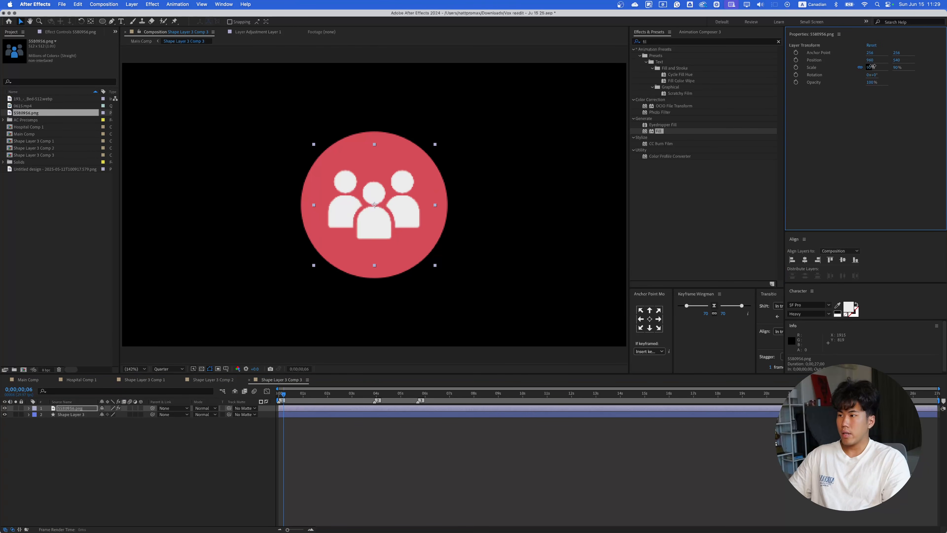
# - In Main Comp at 0;00;12;19, add Position and Scale keyframes to both the Shape Layer 3 Comp 2 and Comp 3 layers
pyautogui.click(143, 42)
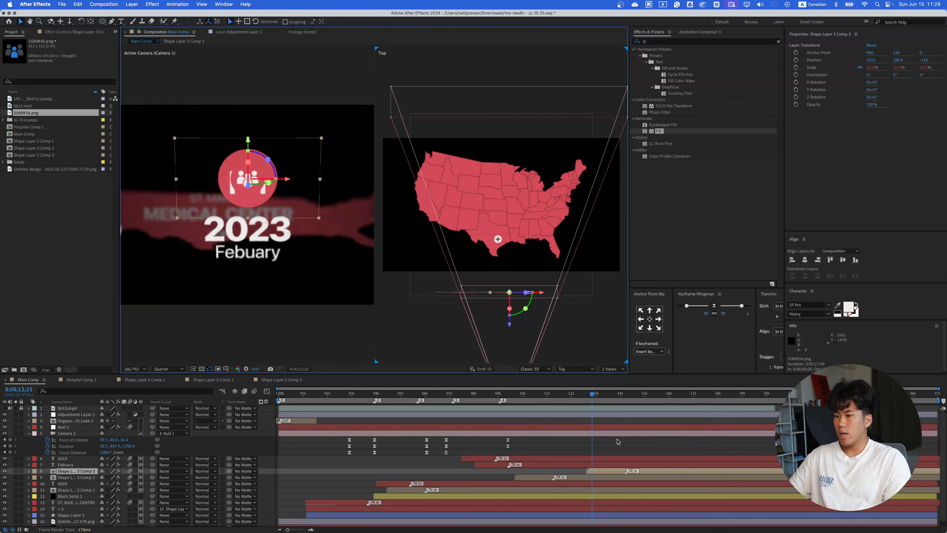
pyautogui.click(586, 396)
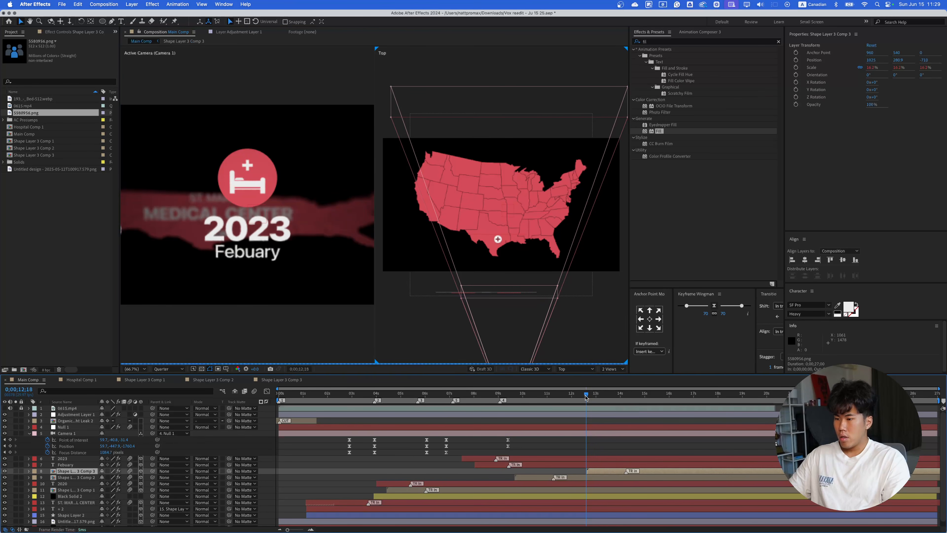
pyautogui.moveTo(585, 397)
pyautogui.mouseDown()
pyautogui.moveTo(537, 403)
pyautogui.moveTo(588, 405)
pyautogui.mouseUp()
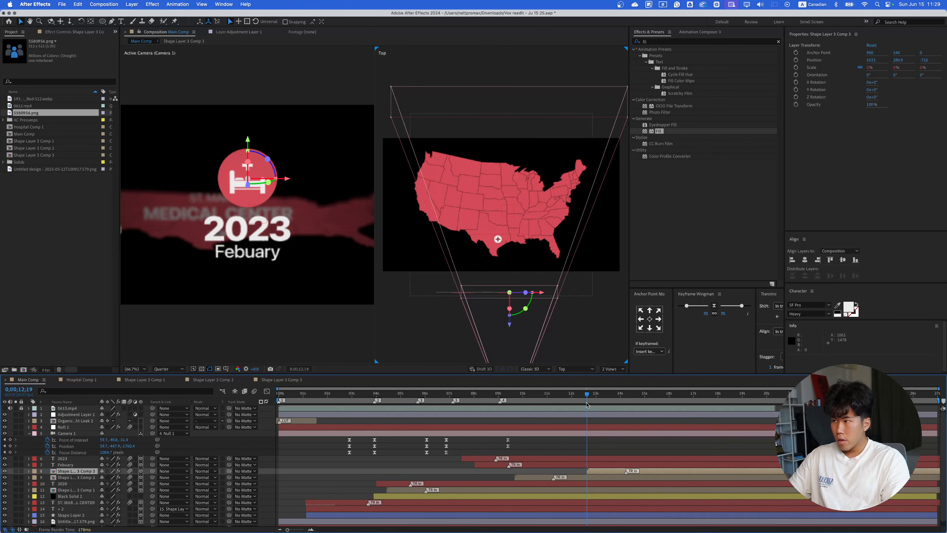
pyautogui.click(597, 479)
pyautogui.click(796, 60)
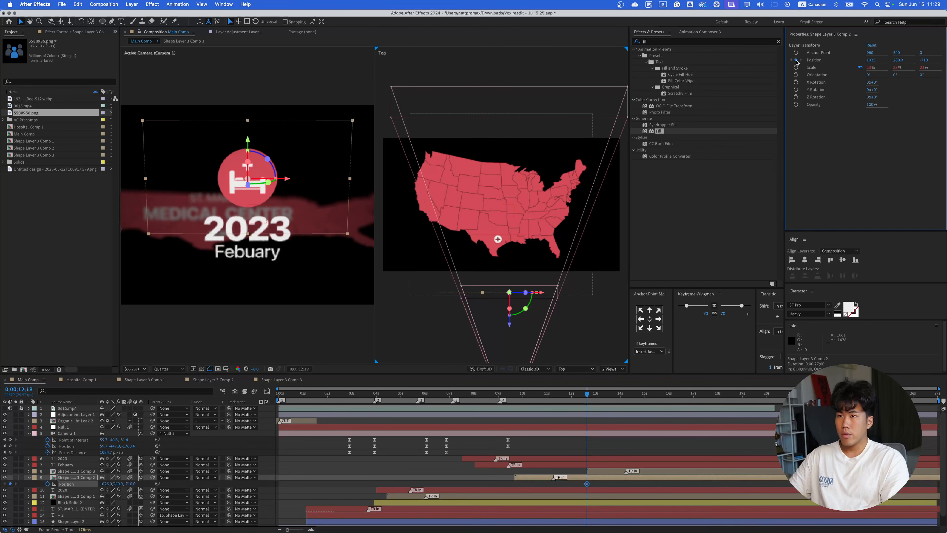
pyautogui.click(796, 67)
pyautogui.click(595, 474)
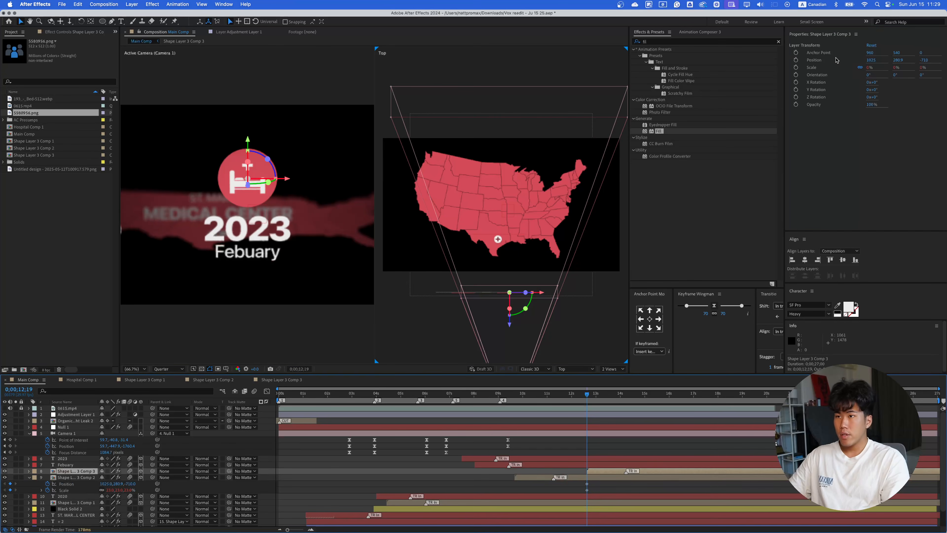
pyautogui.click(796, 60)
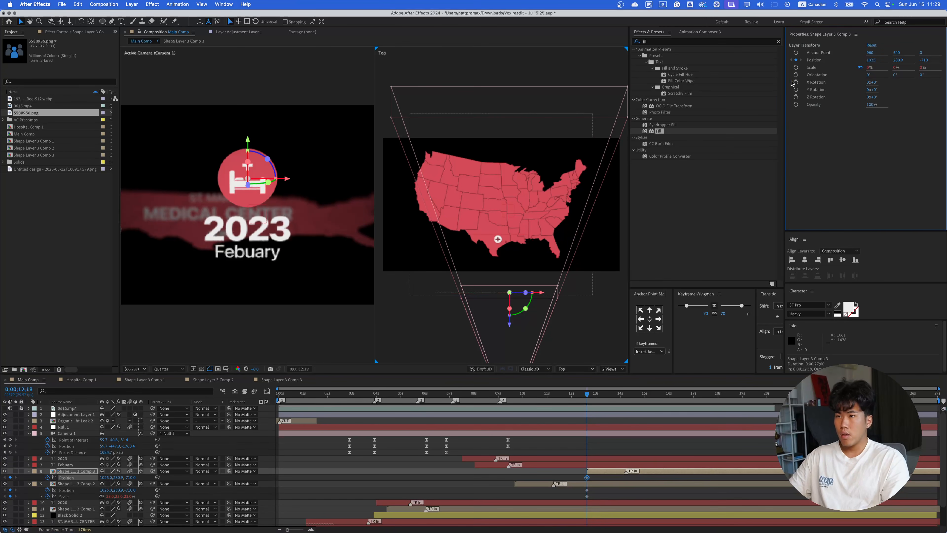
pyautogui.click(796, 67)
# - At 0;00;14;07, move the people icon to the right of the bed icon and scale both icons to 19%
pyautogui.moveTo(594, 402); pyautogui.dragTo(627, 400)
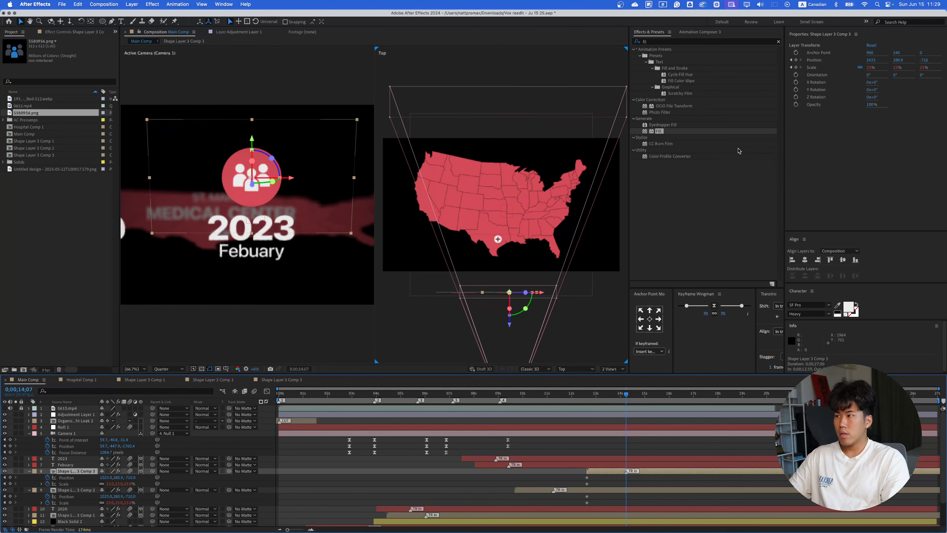
pyautogui.moveTo(291, 178); pyautogui.dragTo(365, 184)
pyautogui.keyDown('shift'); pyautogui.click(581, 490); pyautogui.keyUp('shift')
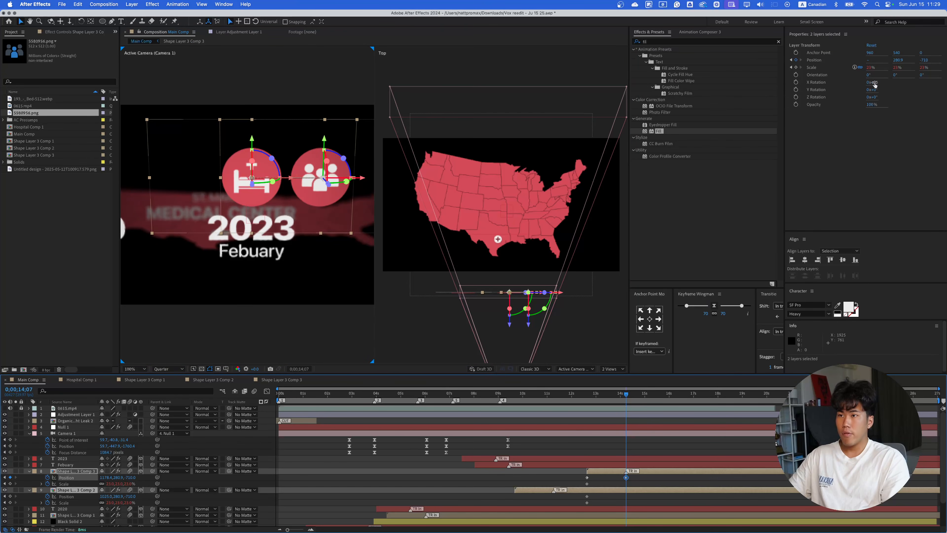
pyautogui.moveTo(874, 71); pyautogui.dragTo(871, 73)
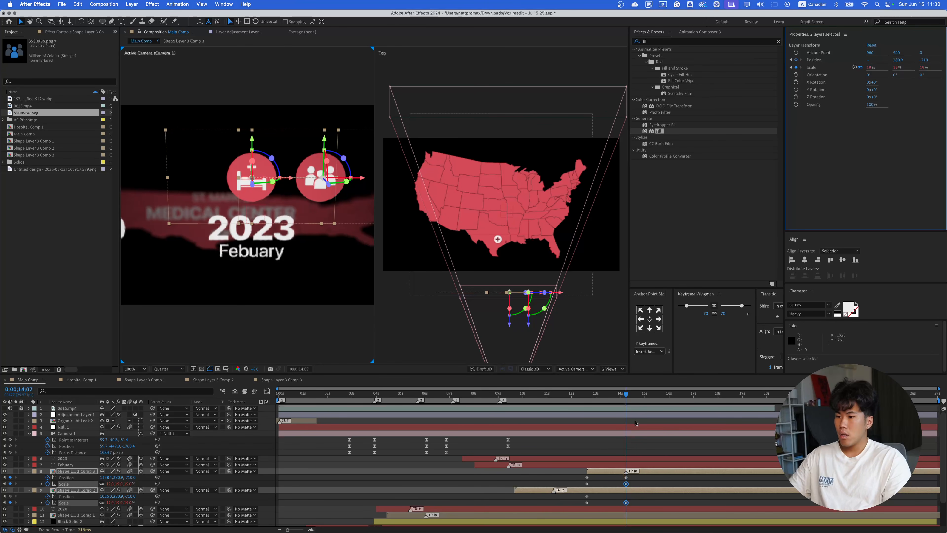
# - Bring the people icon closer to the bed icon, and shift both icons left so the pair is centred above 2023
pyautogui.click(614, 473)
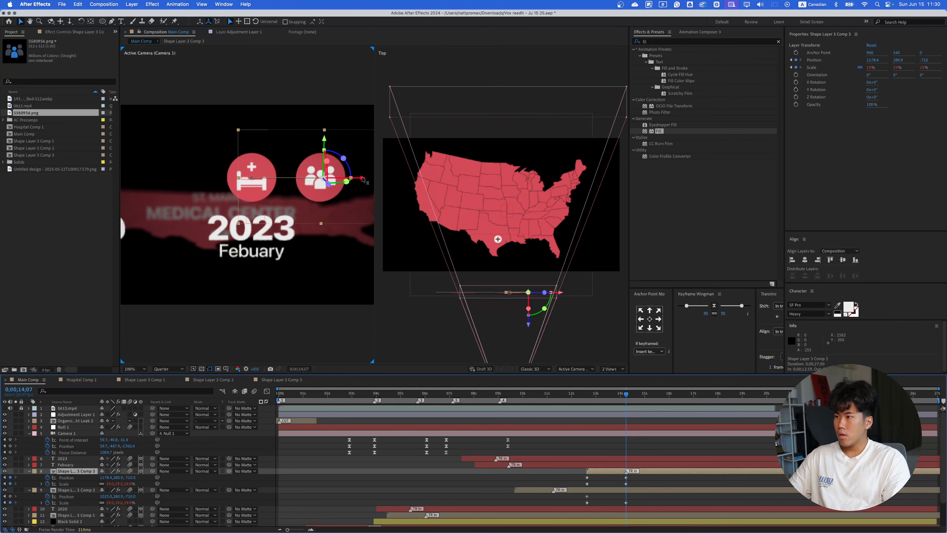
pyautogui.moveTo(363, 178); pyautogui.dragTo(350, 182)
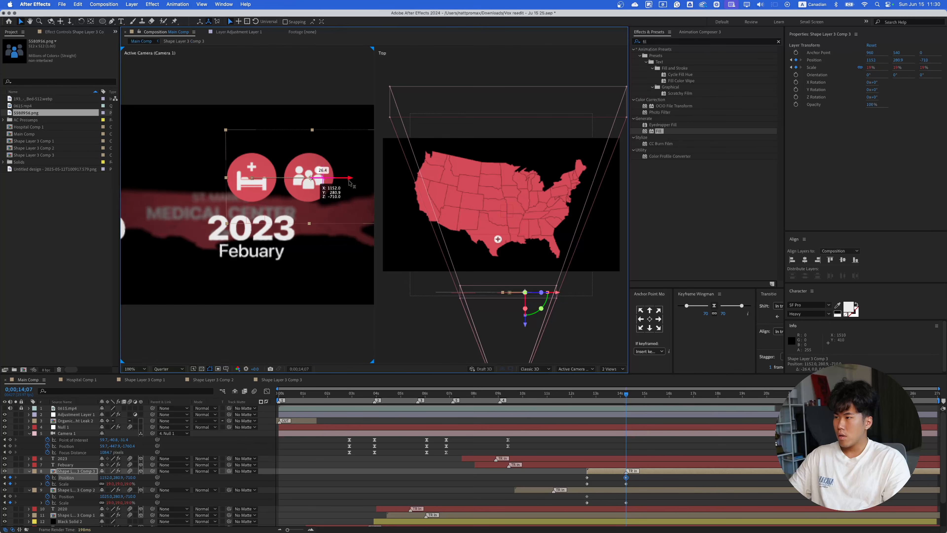
pyautogui.keyDown('shift'); pyautogui.click(252, 177); pyautogui.keyUp('shift')
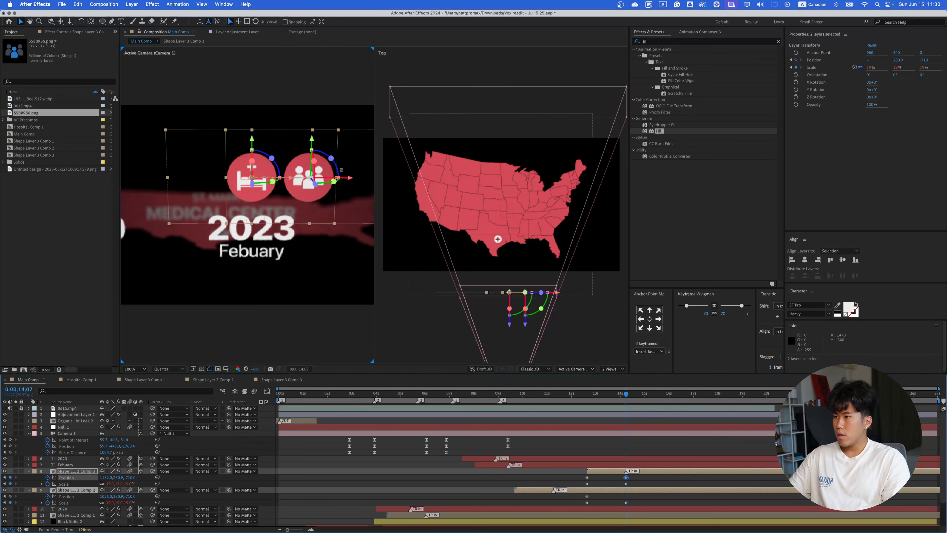
pyautogui.moveTo(350, 179); pyautogui.dragTo(322, 186)
# - Ease all Position and Scale keyframes of both icon layers with Keyframe Wingman
pyautogui.moveTo(574, 477); pyautogui.dragTo(639, 494)
pyautogui.moveTo(569, 496); pyautogui.dragTo(647, 516)
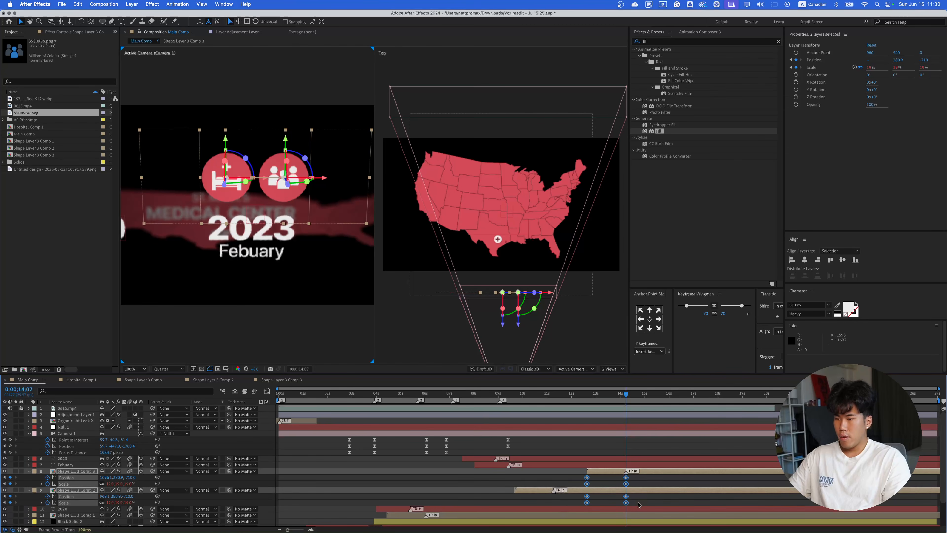
pyautogui.click(714, 306)
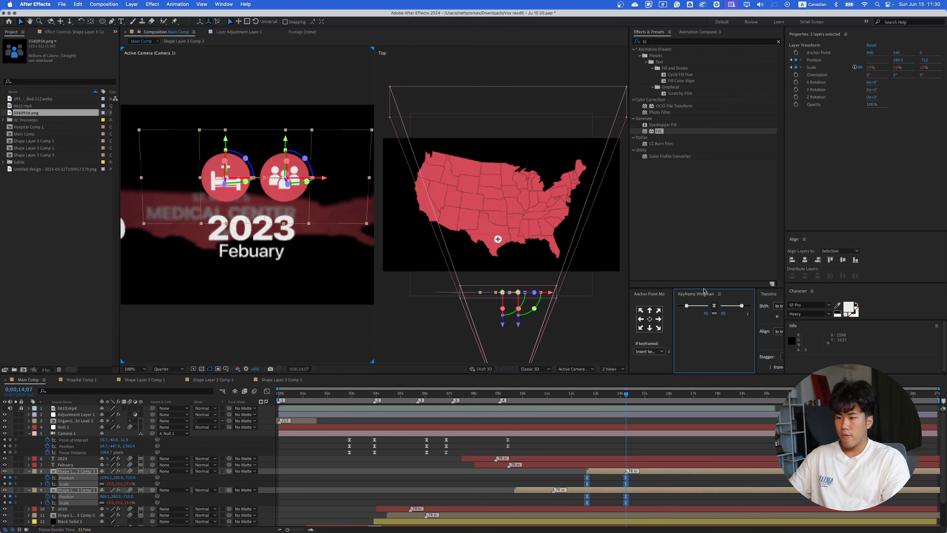
# - Play back Main Comp from about 0;00;10;28 and around 0;00;12;19 to review the two icons splitting apart
pyautogui.click(577, 395)
pyautogui.moveTo(577, 395); pyautogui.dragTo(546, 395)
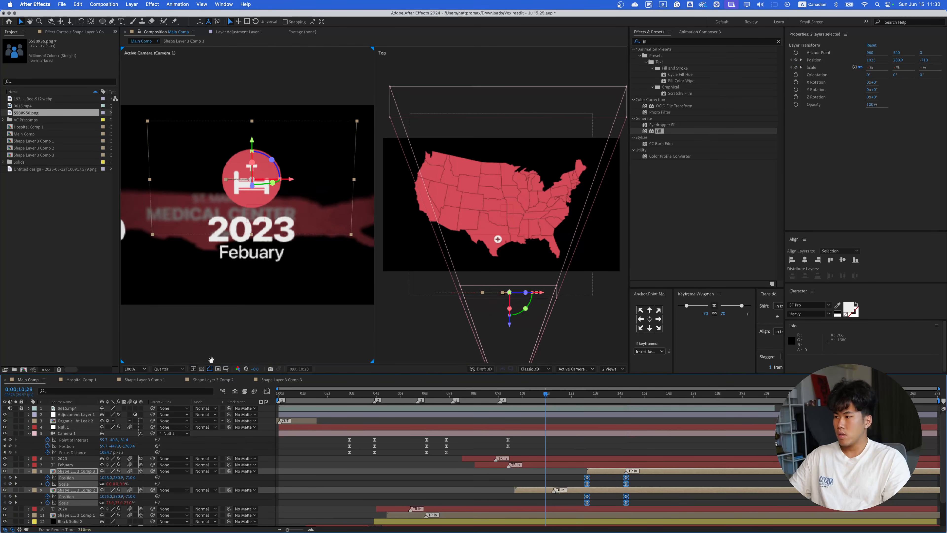
pyautogui.press('space')
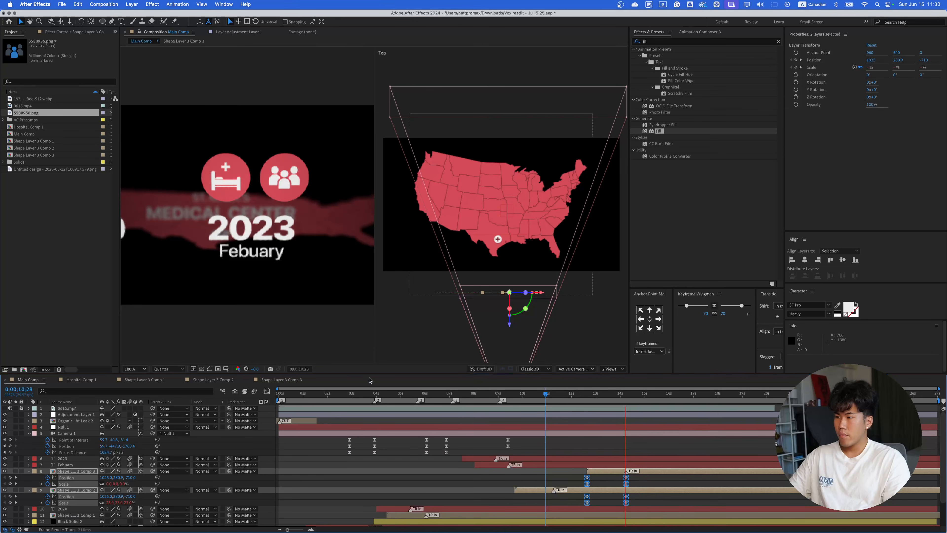
pyautogui.press('space')
pyautogui.click(580, 395)
pyautogui.moveTo(580, 403); pyautogui.dragTo(592, 403)
pyautogui.press('space')
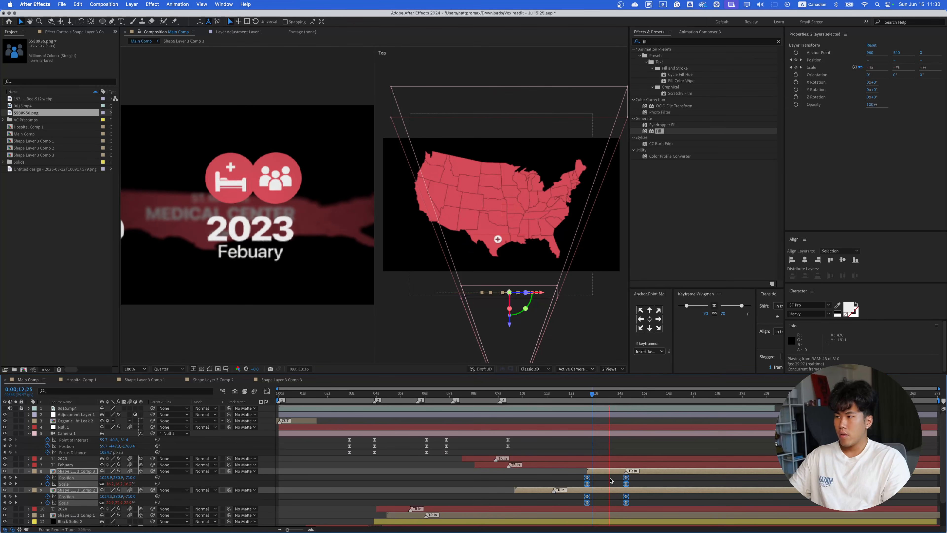
pyautogui.press('space')
pyautogui.click(588, 395)
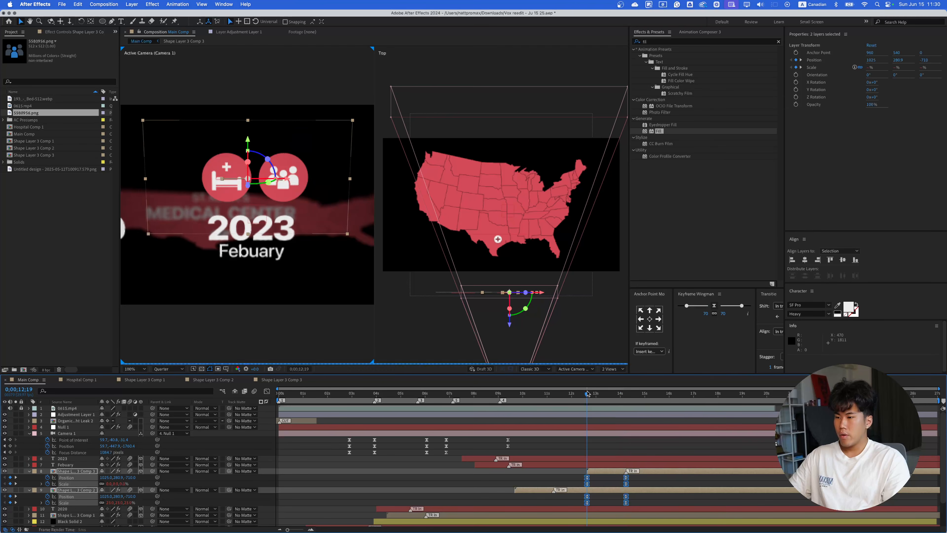
pyautogui.press('space')
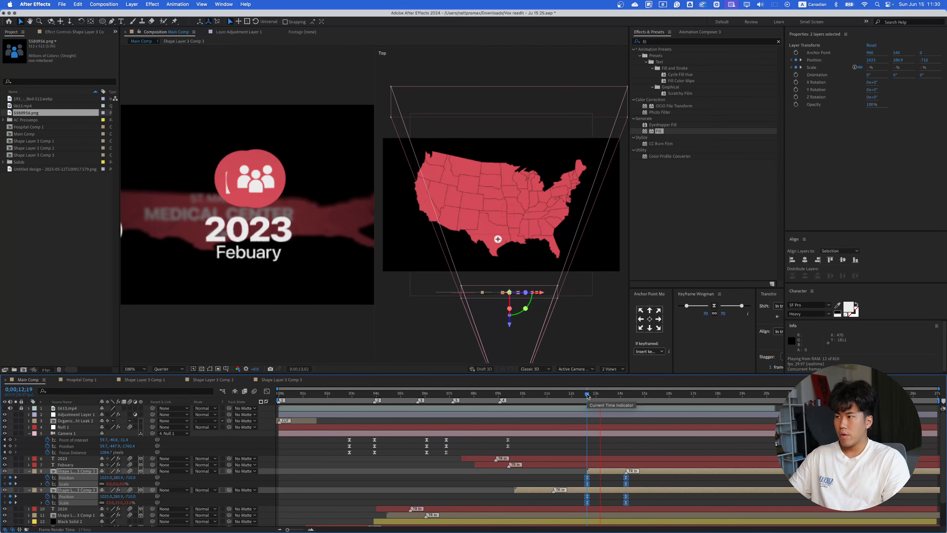
pyautogui.press('space')
# - Move the ending Position and Scale keyframes of both icon layers to 0;00;12;27
pyautogui.moveTo(588, 395); pyautogui.dragTo(594, 402)
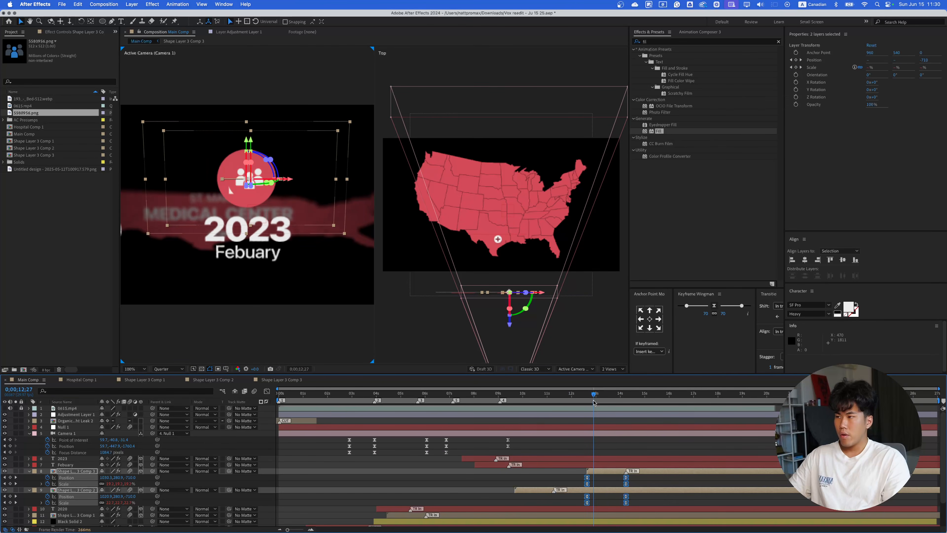
pyautogui.moveTo(639, 474); pyautogui.dragTo(595, 506)
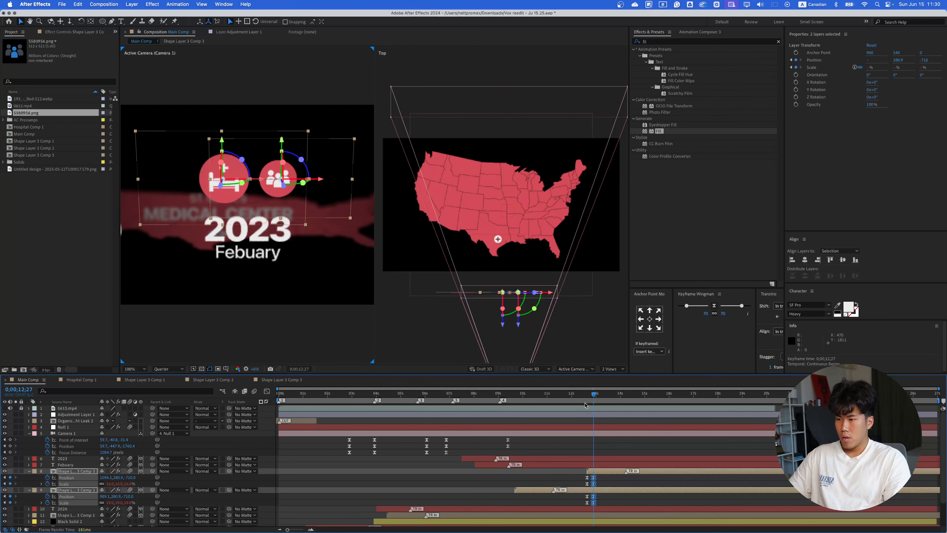
# - Preview the icon split in Main Comp and undo the last retiming of the ending Position and Scale keyframes
pyautogui.moveTo(594, 395); pyautogui.dragTo(585, 404)
pyautogui.press('space')
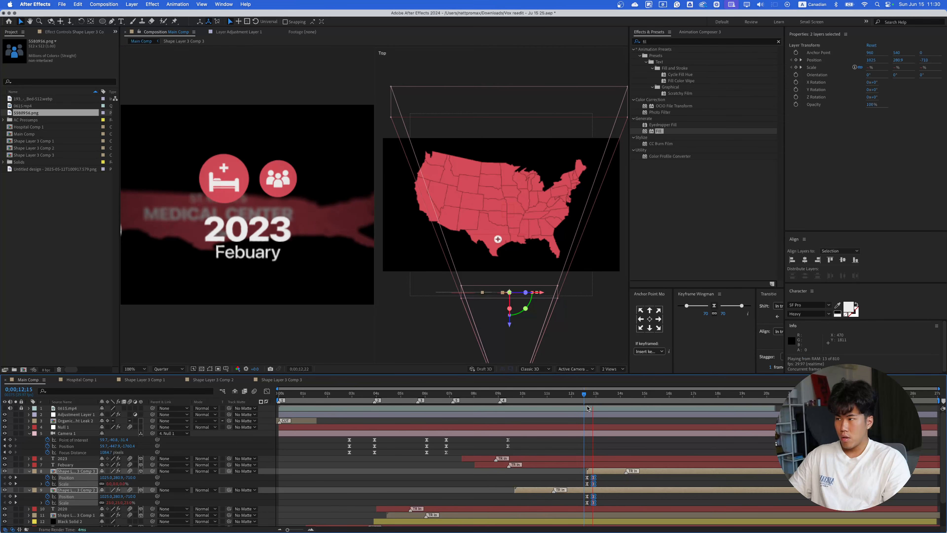
pyautogui.press('space')
pyautogui.press('super+z')
pyautogui.press('super+z')
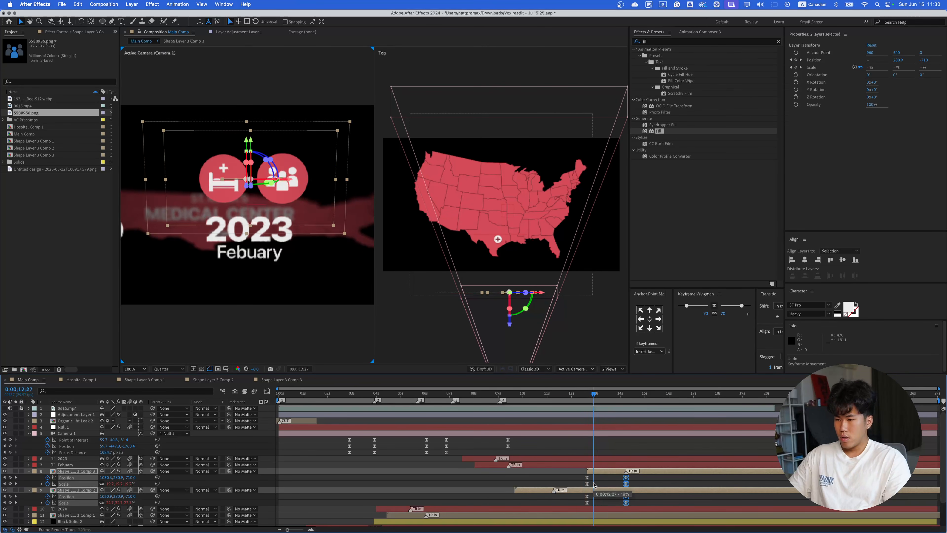
# - Preview the split from 0;00;12;10, undo Easy Ease on the icon keyframes, and replay from 0;00;12;19
pyautogui.moveTo(587, 396); pyautogui.dragTo(580, 399)
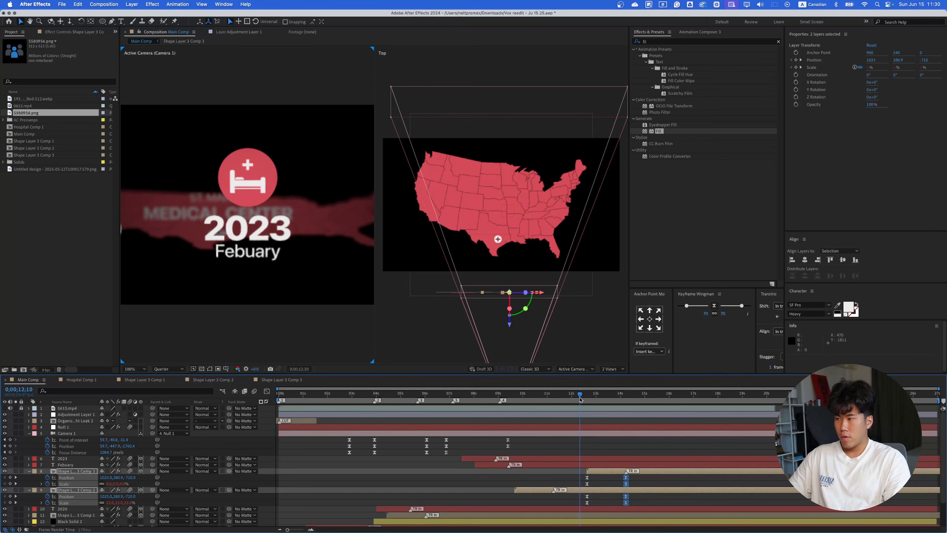
pyautogui.press('space')
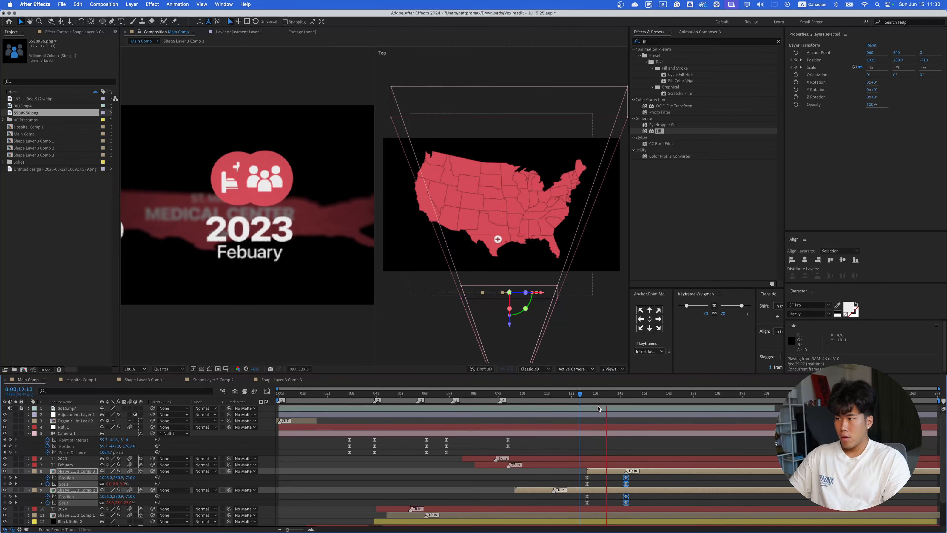
pyautogui.press('space')
pyautogui.press('super+z')
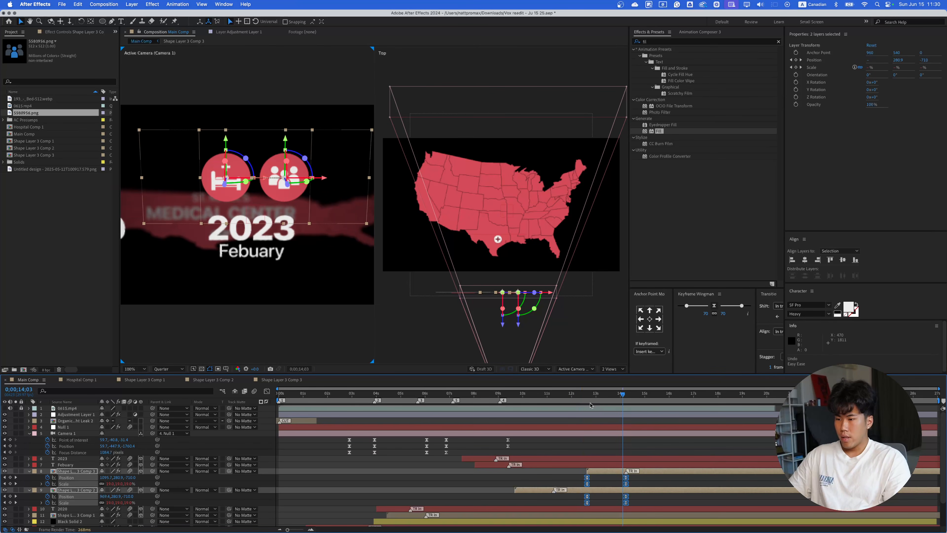
pyautogui.click(588, 403)
pyautogui.press('space')
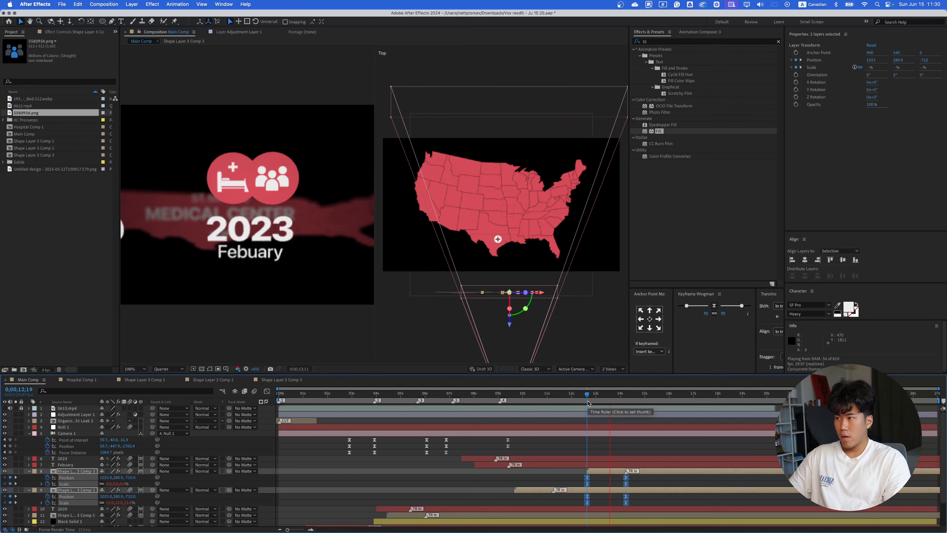
pyautogui.press('space')
# - Place the people icon layer beneath the bed icon layer and play back the split from 0;00;10;11
pyautogui.click(478, 501)
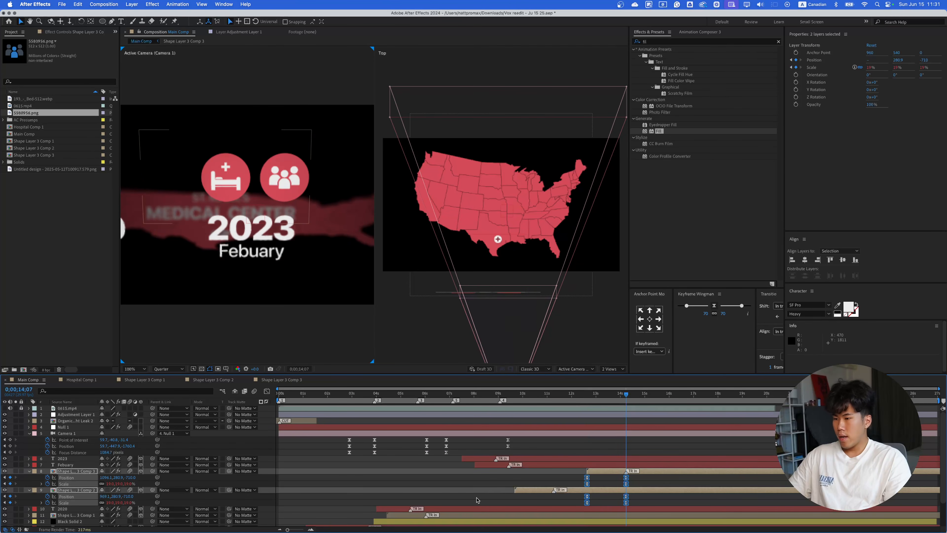
pyautogui.moveTo(71, 471); pyautogui.dragTo(70, 506)
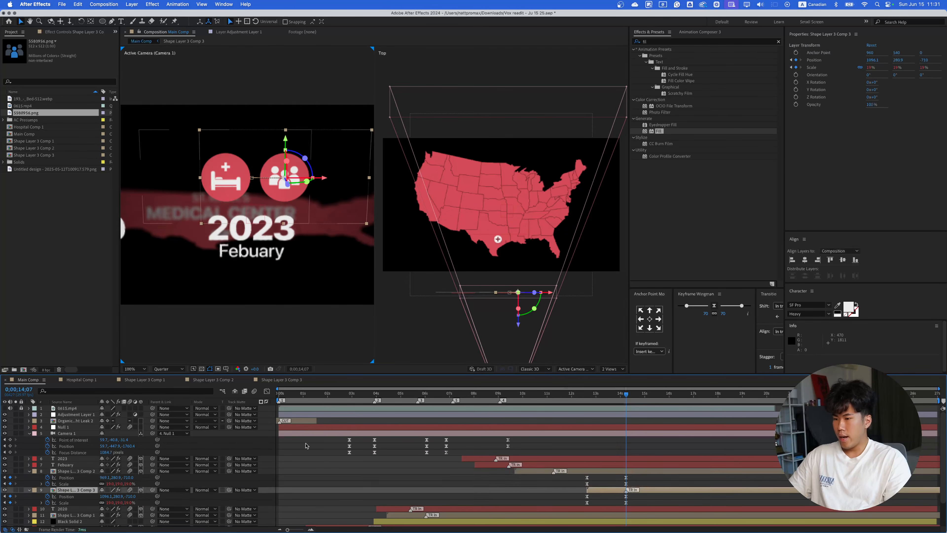
pyautogui.click(531, 401)
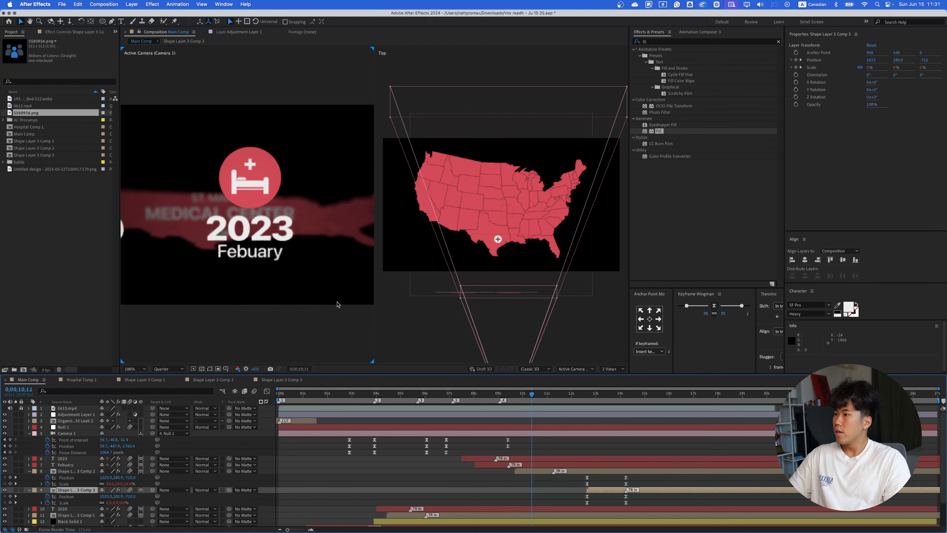
pyautogui.press('space')
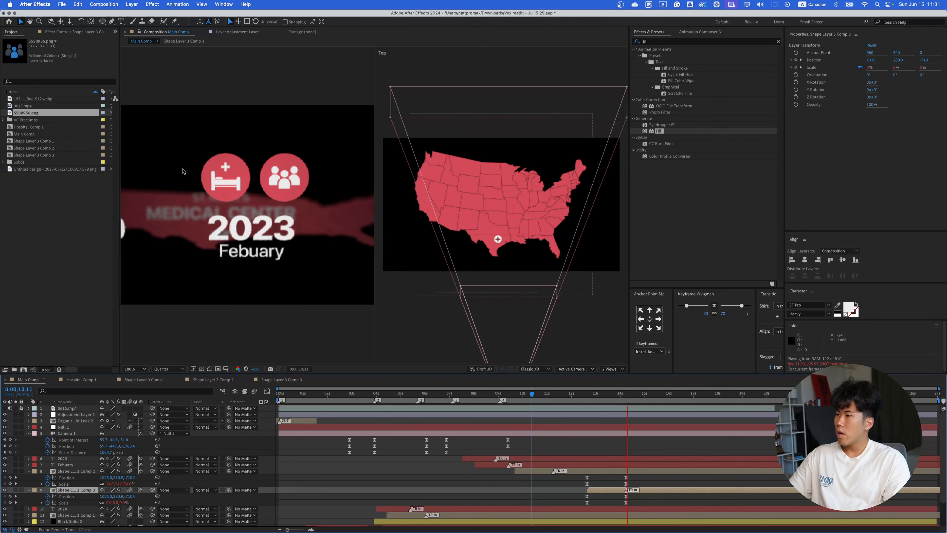
pyautogui.press('space')
# - Deselect all layers and play back Main Comp from 0;00;11;25 and 0;00;09;02 to review the full 2023 section
pyautogui.press('super+shift+a')
pyautogui.scroll(-1, 264, 201)
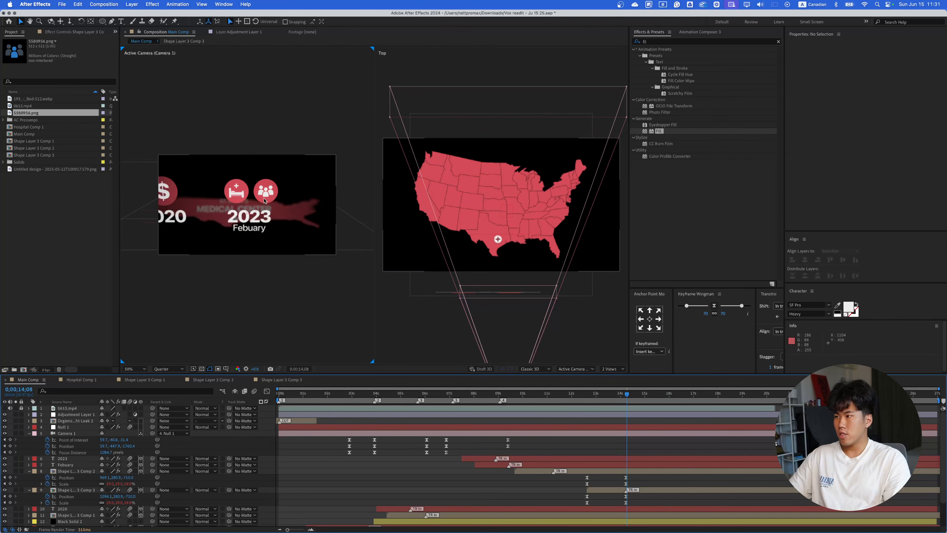
pyautogui.scroll(1, 263, 201)
pyautogui.scroll(-1, 264, 201)
pyautogui.moveTo(626, 396); pyautogui.dragTo(567, 397)
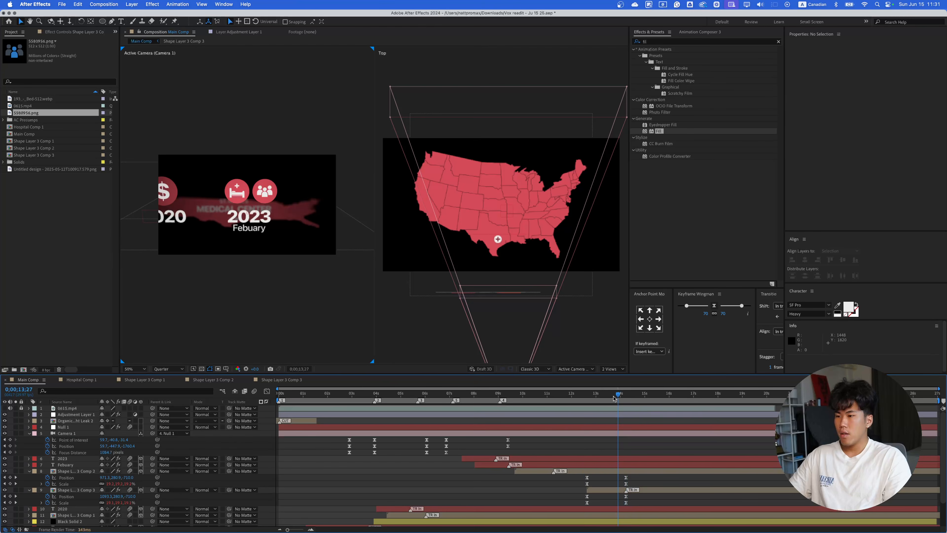
pyautogui.press('space')
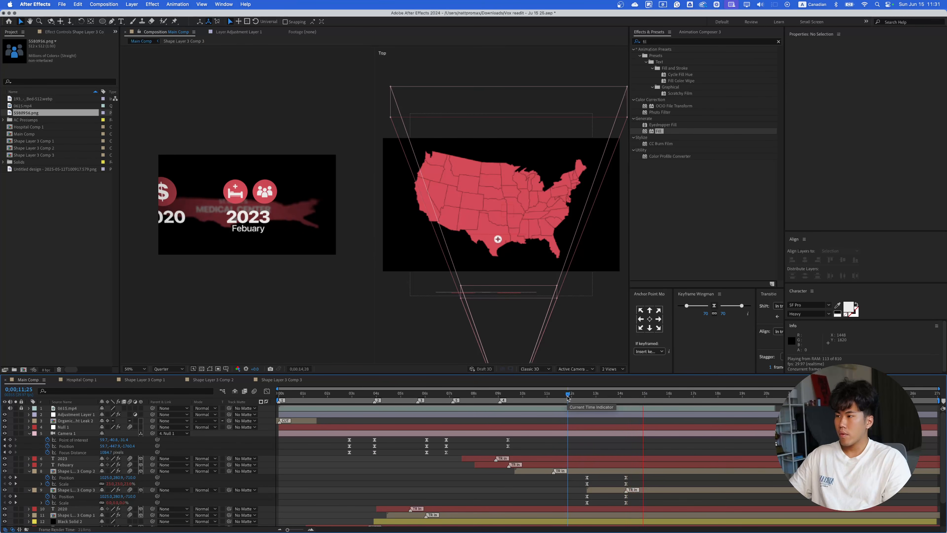
pyautogui.click(183, 318)
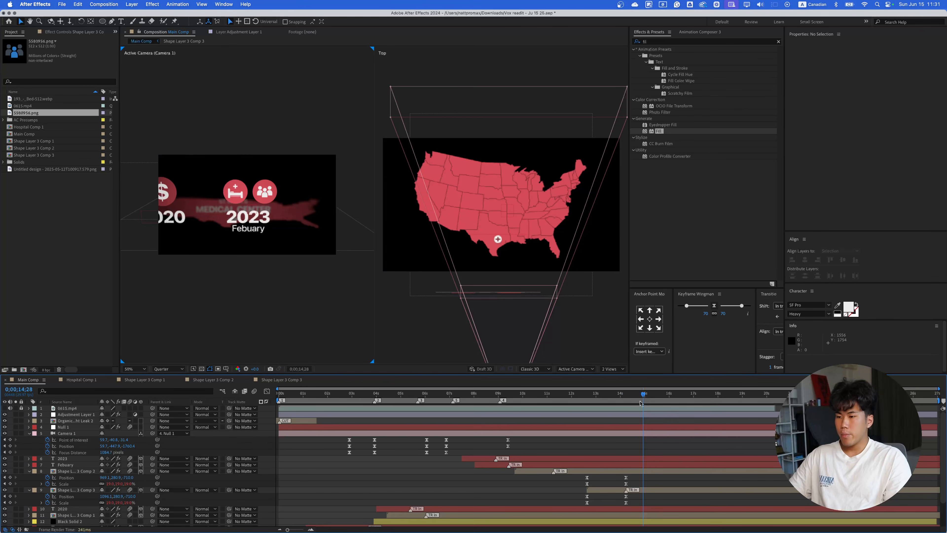
pyautogui.moveTo(591, 406); pyautogui.dragTo(500, 407)
pyautogui.press('space')
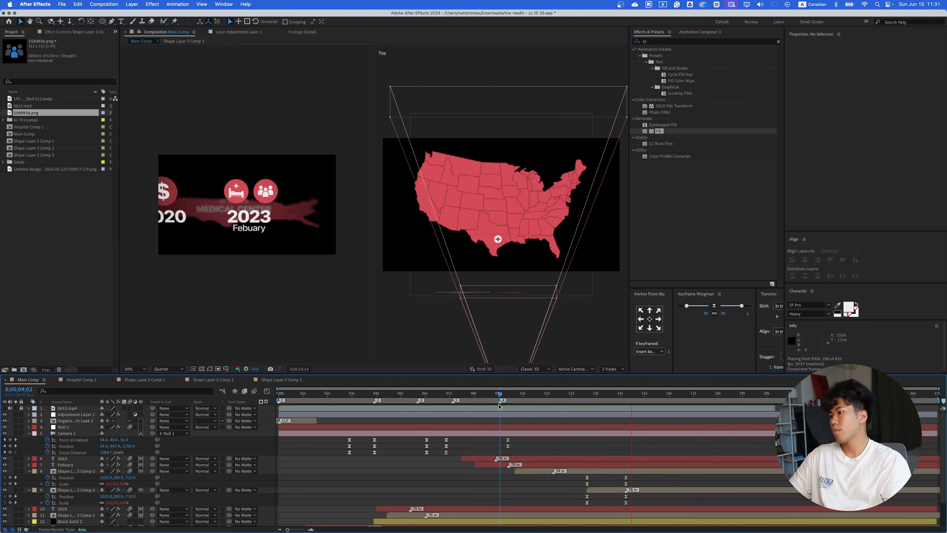
pyautogui.press('space')
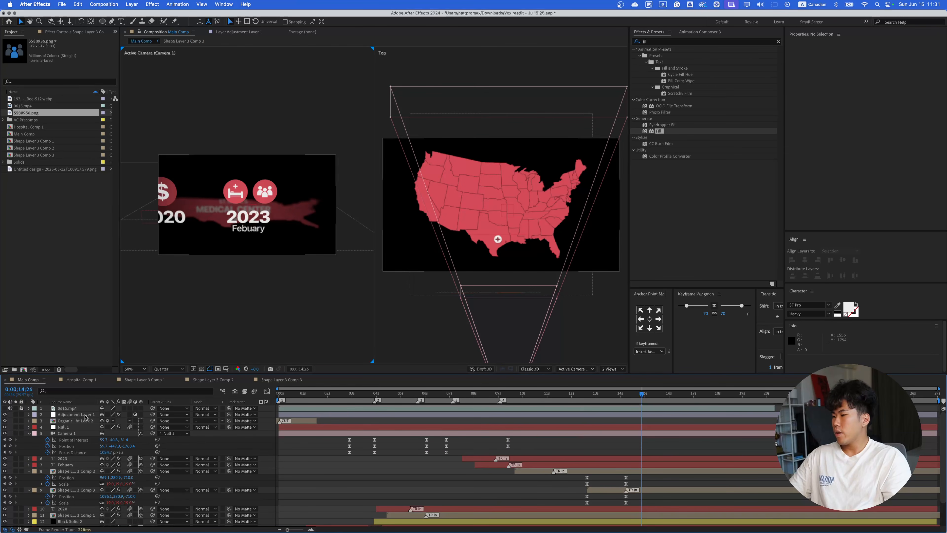
# - Lower the Pin Highlights value of the CC Vignette effect on Adjustment Layer 1
pyautogui.click(84, 420)
pyautogui.click(84, 414)
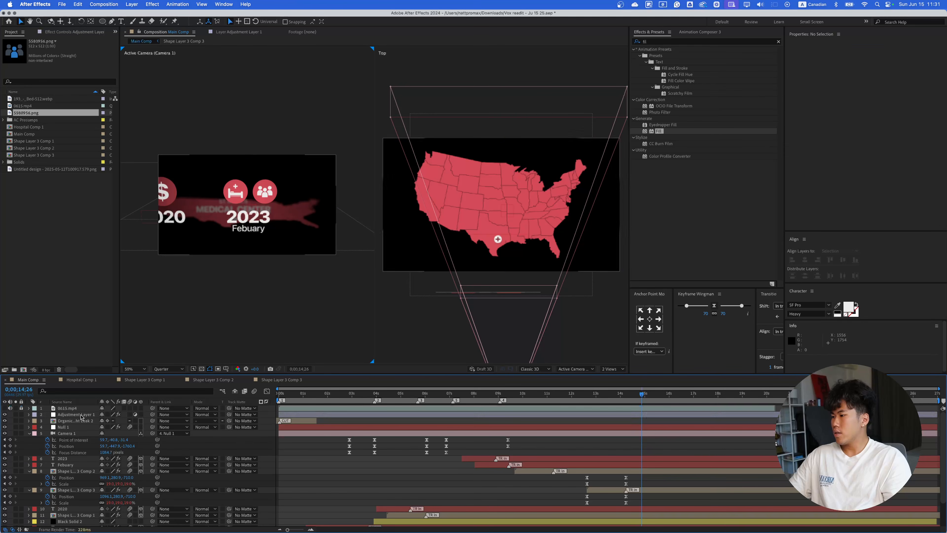
pyautogui.click(86, 33)
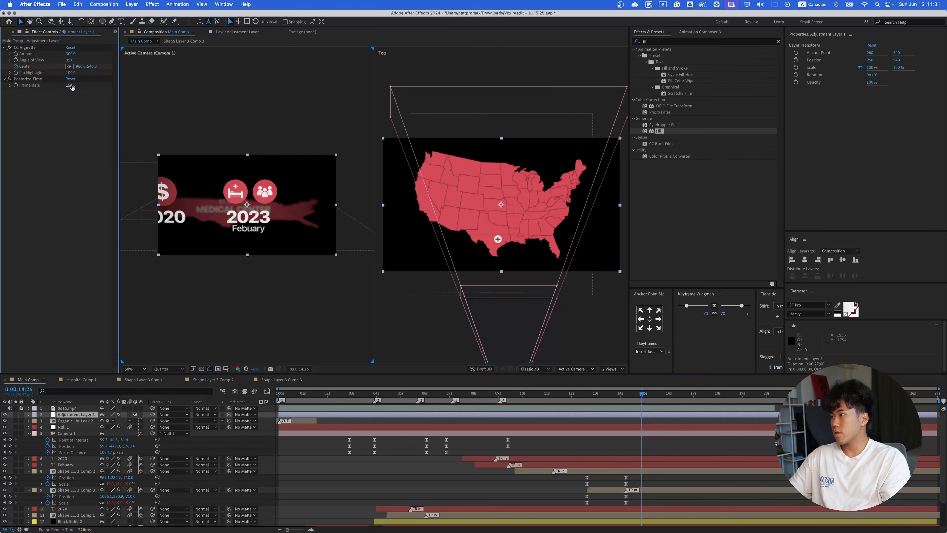
pyautogui.moveTo(72, 74); pyautogui.dragTo(14, 76)
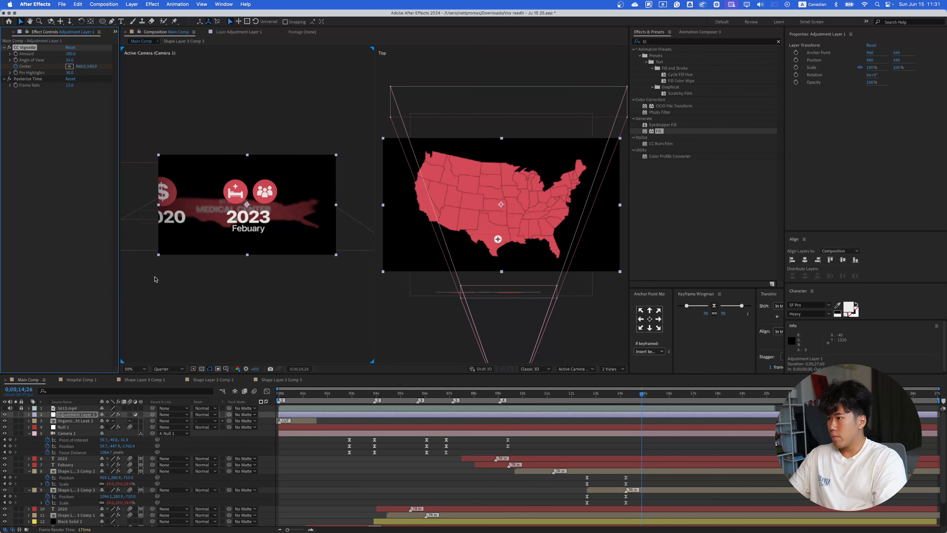
# - Play back Main Comp from 0;00;13;21 and on past 0;00;14;26 to examine the end of the icon split
pyautogui.click(572, 491)
pyautogui.moveTo(623, 394)
pyautogui.mouseDown()
pyautogui.moveTo(625, 408)
pyautogui.moveTo(605, 402)
pyautogui.moveTo(613, 402)
pyautogui.mouseUp()
pyautogui.click(608, 491)
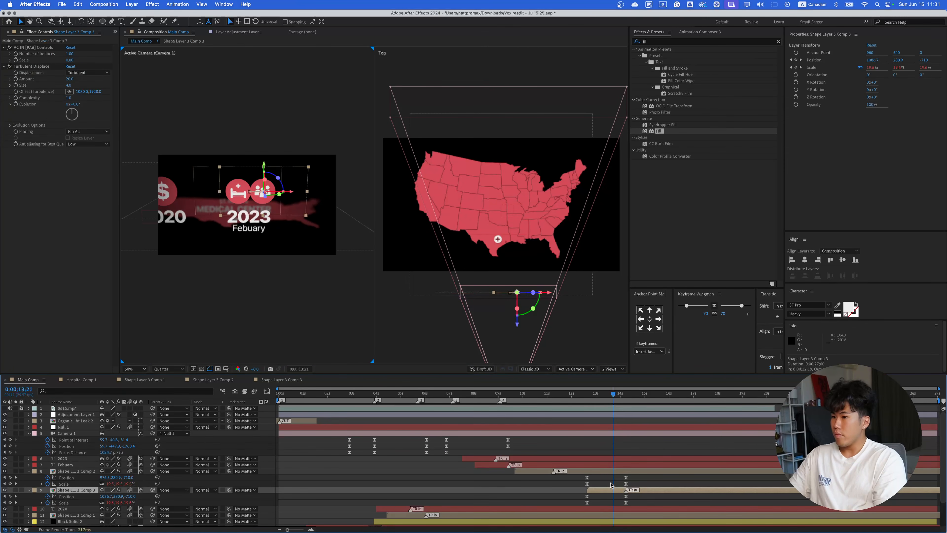
pyautogui.click(610, 466)
pyautogui.press('space')
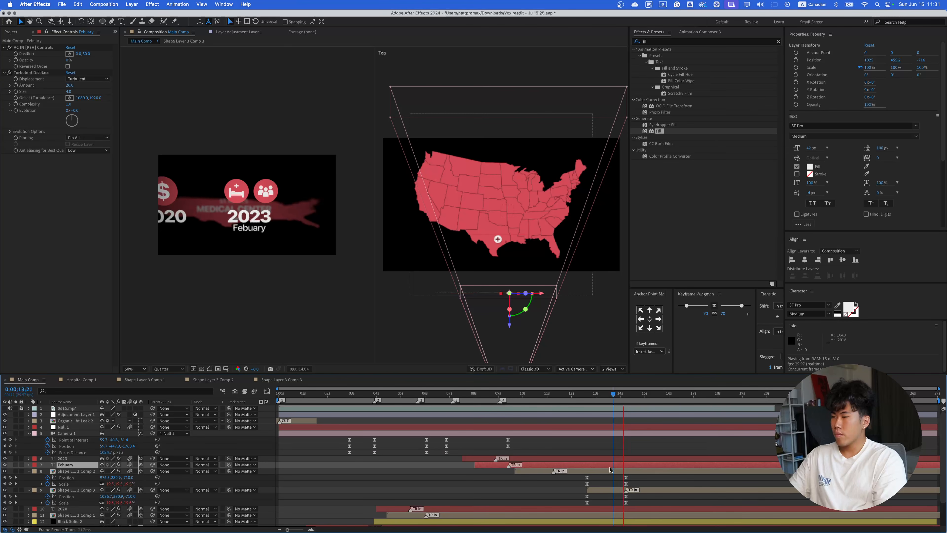
pyautogui.click(249, 209)
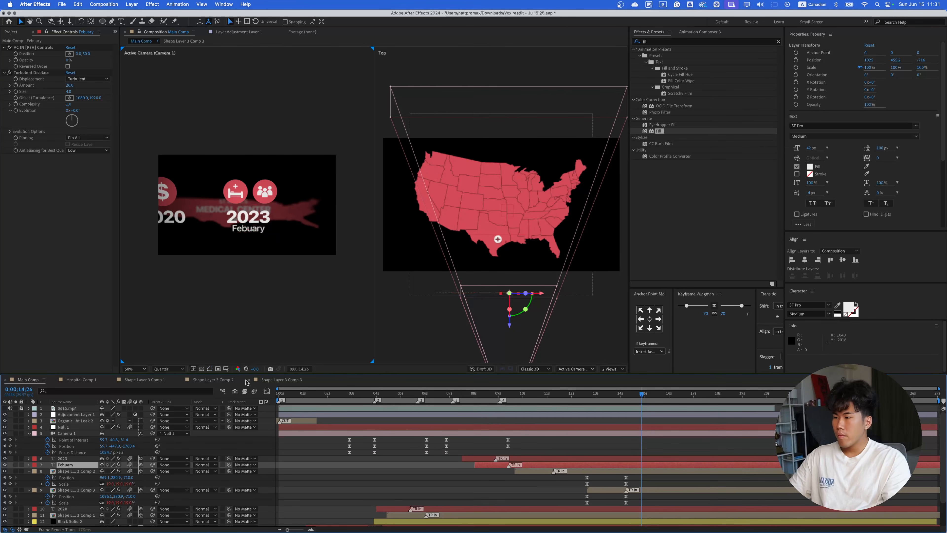
pyautogui.click(56, 382)
pyautogui.press('space')
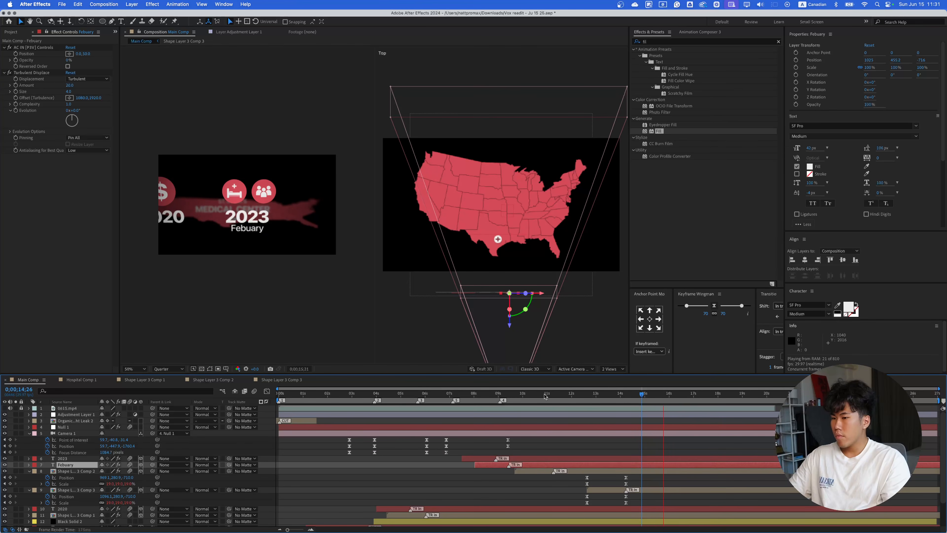
pyautogui.press('space')
# - Show the 0615.mp4 reference layer, compare its timeline animation up to 0;00;18;05, and hide the layer again
pyautogui.click(4, 408)
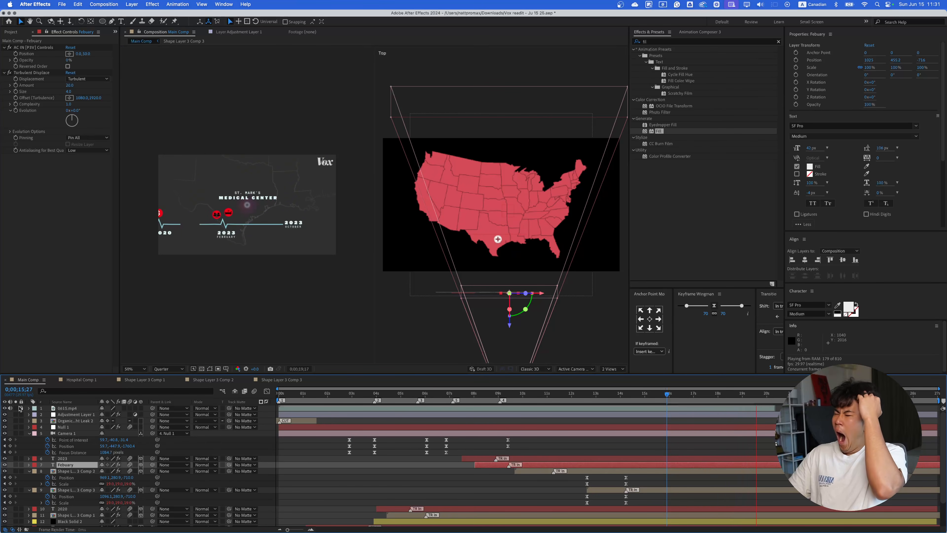
pyautogui.press('space')
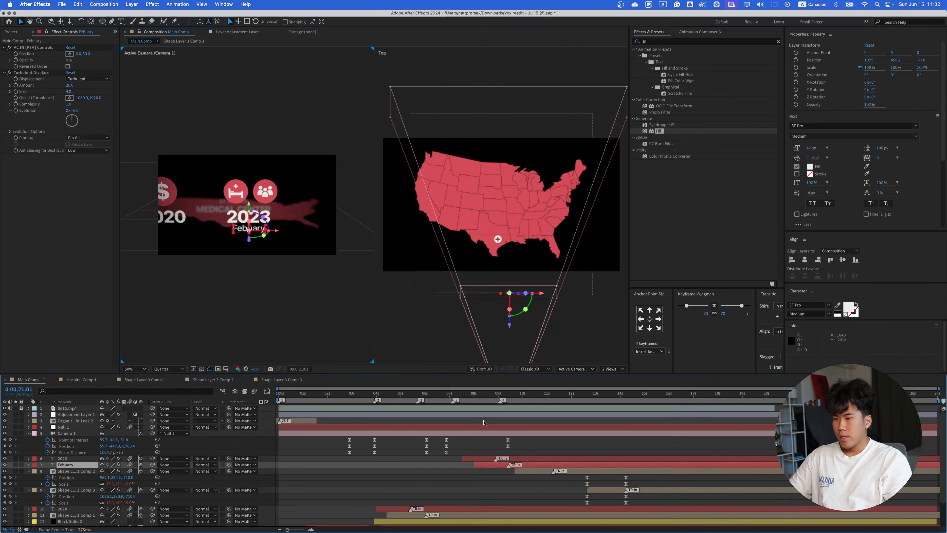
pyautogui.moveTo(619, 394); pyautogui.dragTo(722, 400)
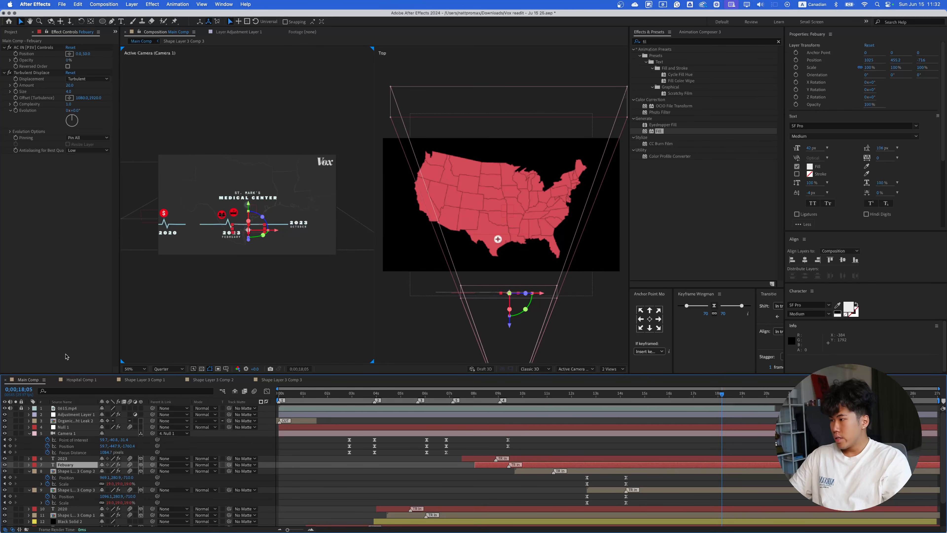
pyautogui.click(5, 408)
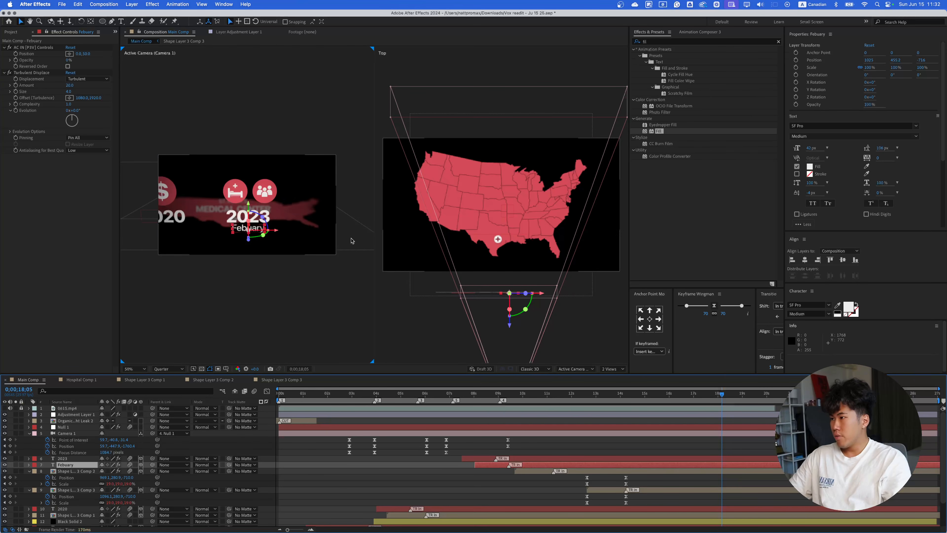
# - Play back the icon split from 0;00;11;23 and 0;00;12;12 to check its motion against the reference
pyautogui.click(594, 394)
pyautogui.moveTo(591, 409); pyautogui.dragTo(566, 411)
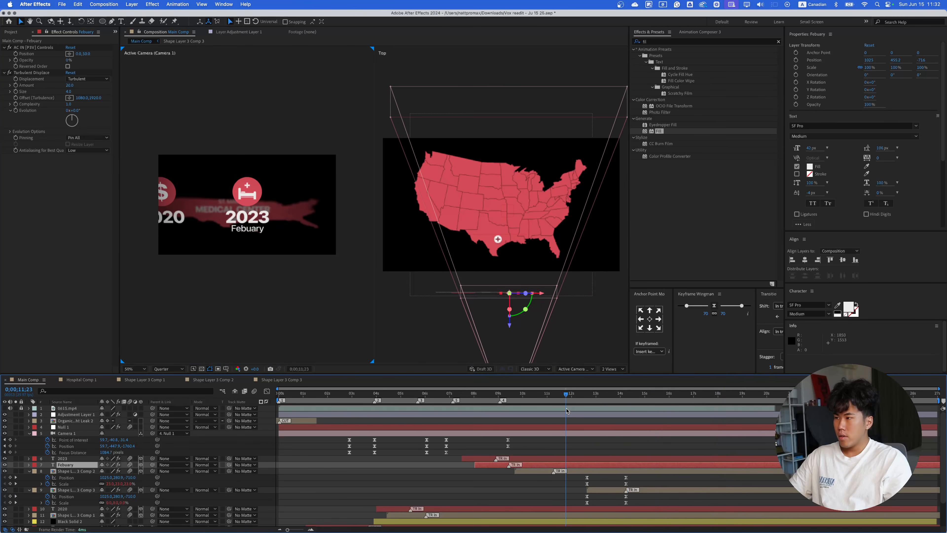
pyautogui.press('space')
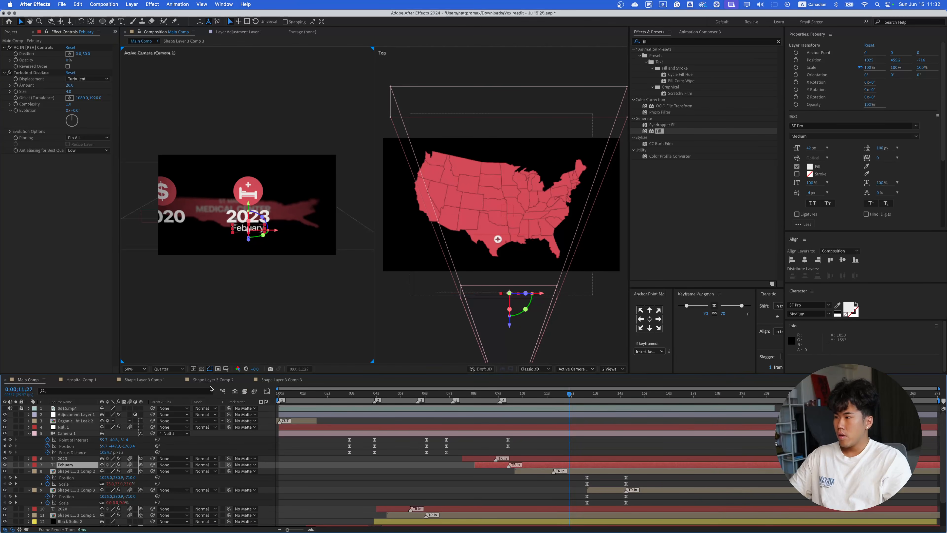
pyautogui.press('space')
pyautogui.click(581, 394)
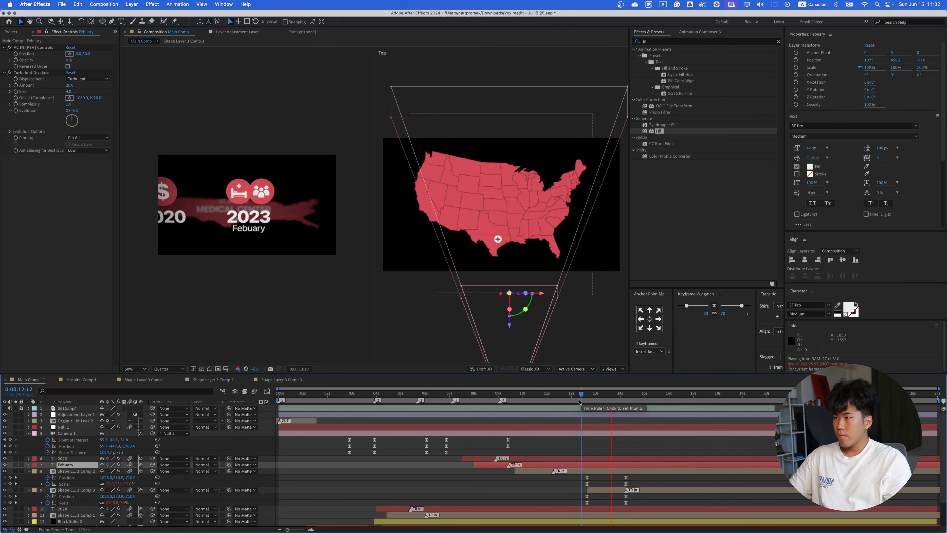
pyautogui.moveTo(621, 396); pyautogui.dragTo(582, 395)
pyautogui.press('space')
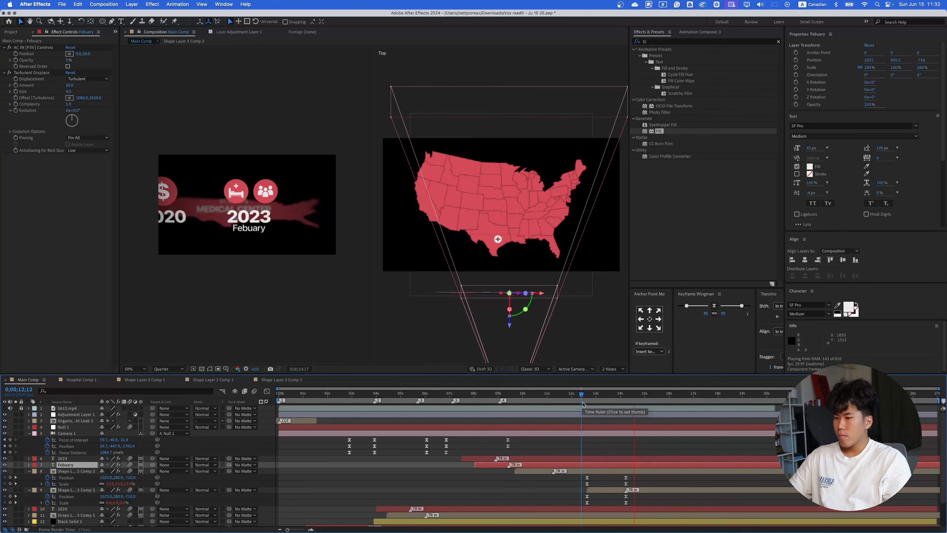
# - Copy Camera 1's last Point of Interest, Position and Focus Distance keyframes and paste them at 0;00;14;29
pyautogui.click(658, 434)
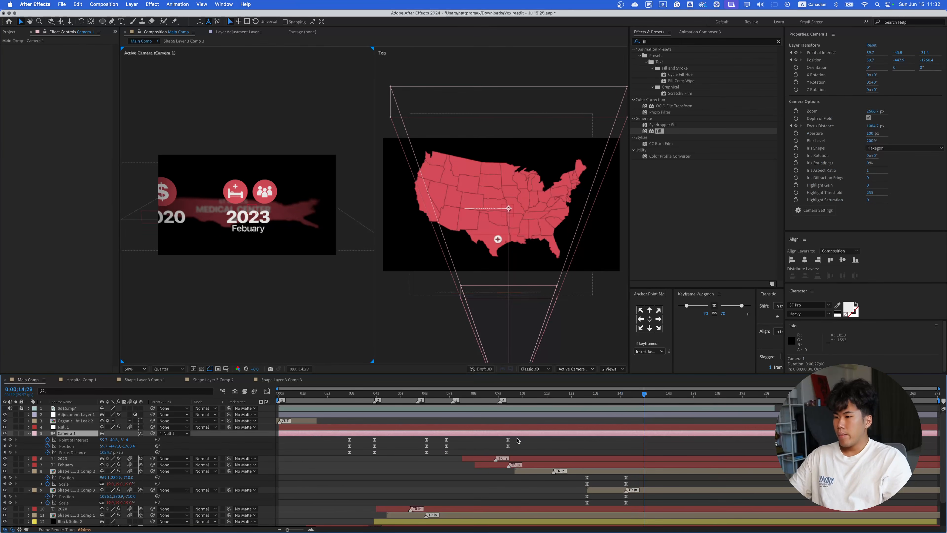
pyautogui.moveTo(518, 441); pyautogui.dragTo(499, 452)
pyautogui.press('super+v')
pyautogui.click(446, 452)
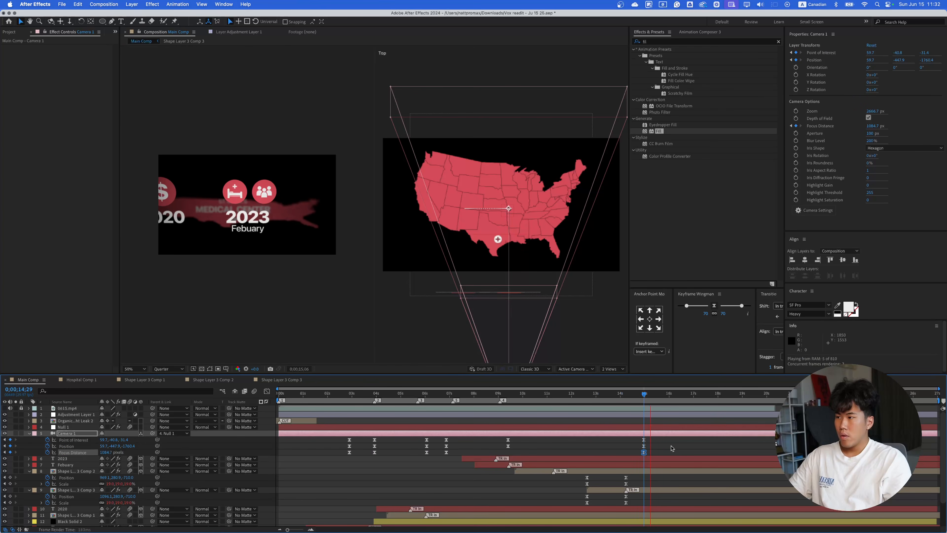
# - Play back and scrub Main Comp between 0;00;14;29 and 0;00;19;17 to check how long the 2023 Febuary framing holds
pyautogui.moveTo(657, 394); pyautogui.dragTo(666, 395)
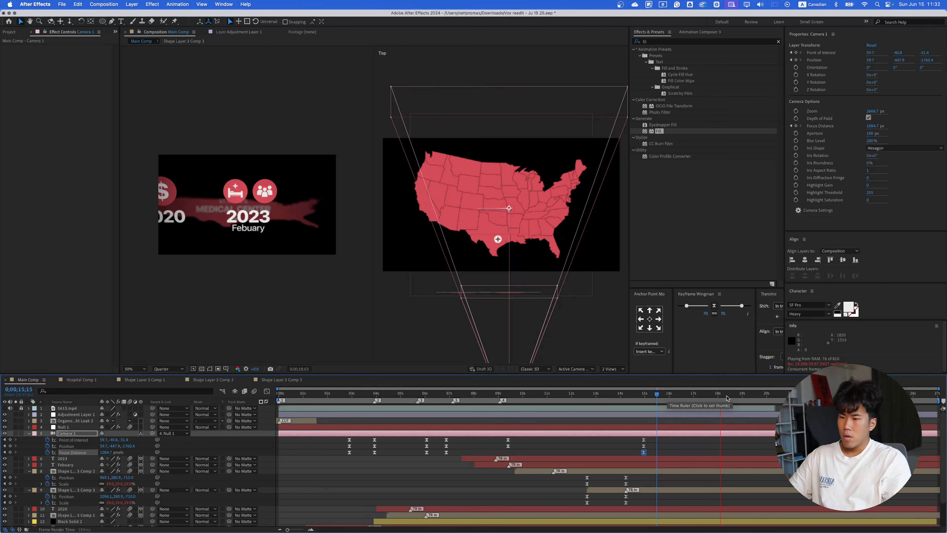
pyautogui.click(749, 400)
pyautogui.moveTo(750, 401); pyautogui.dragTo(757, 400)
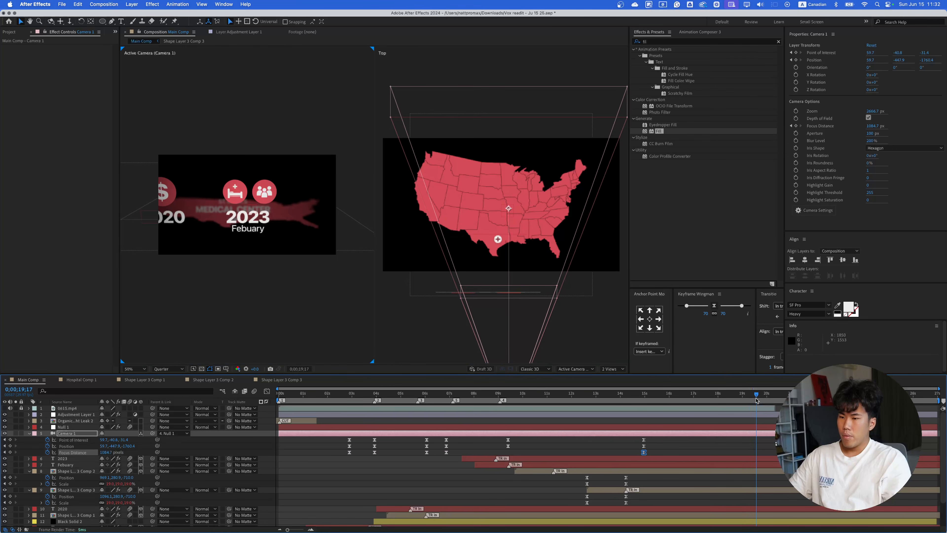
pyautogui.click(747, 435)
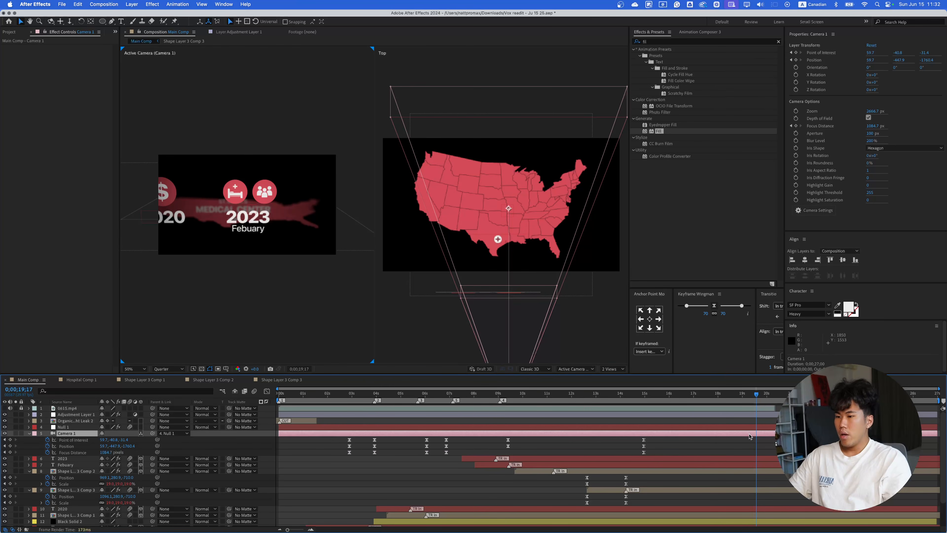
pyautogui.click(644, 401)
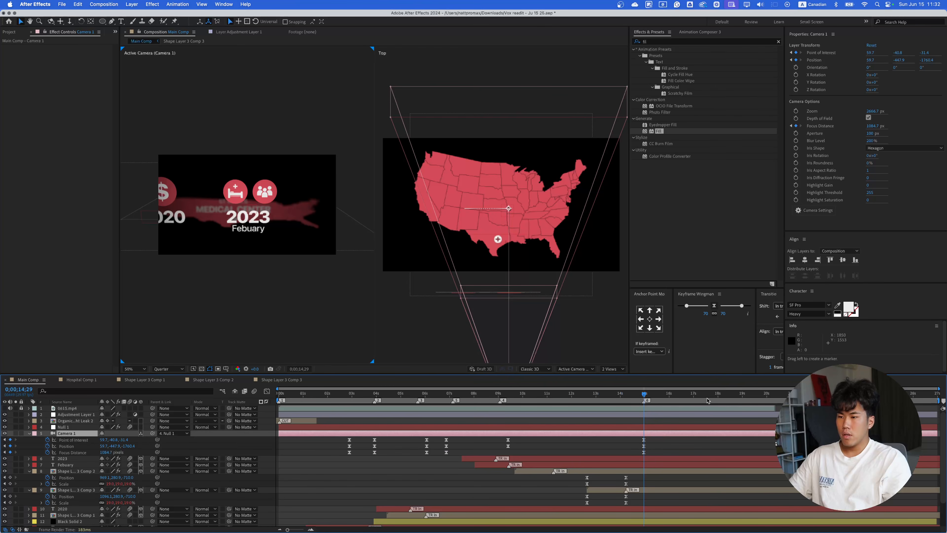
# - At 0;00;19;20, dolly Camera 1 in and pan it toward the St. Mark's Medical Center title
pyautogui.moveTo(711, 395); pyautogui.dragTo(758, 395)
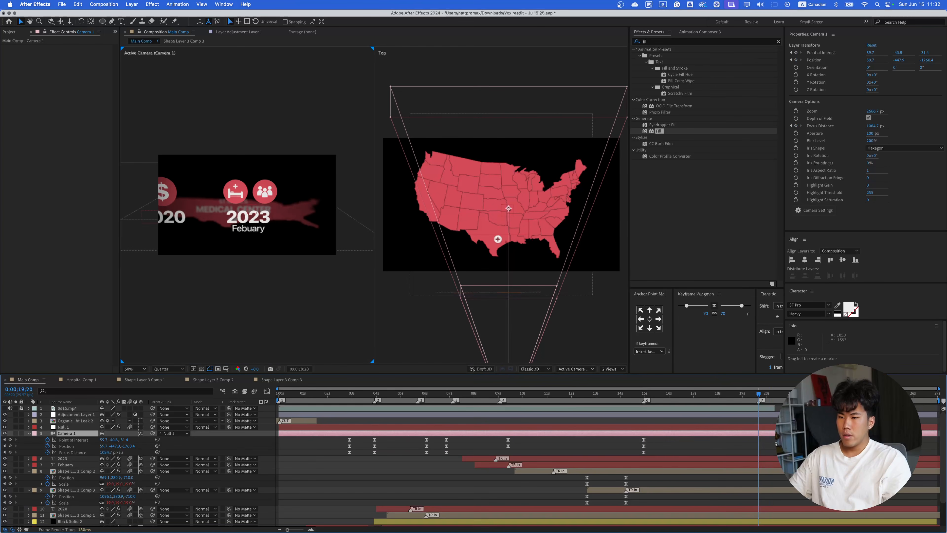
pyautogui.click(775, 435)
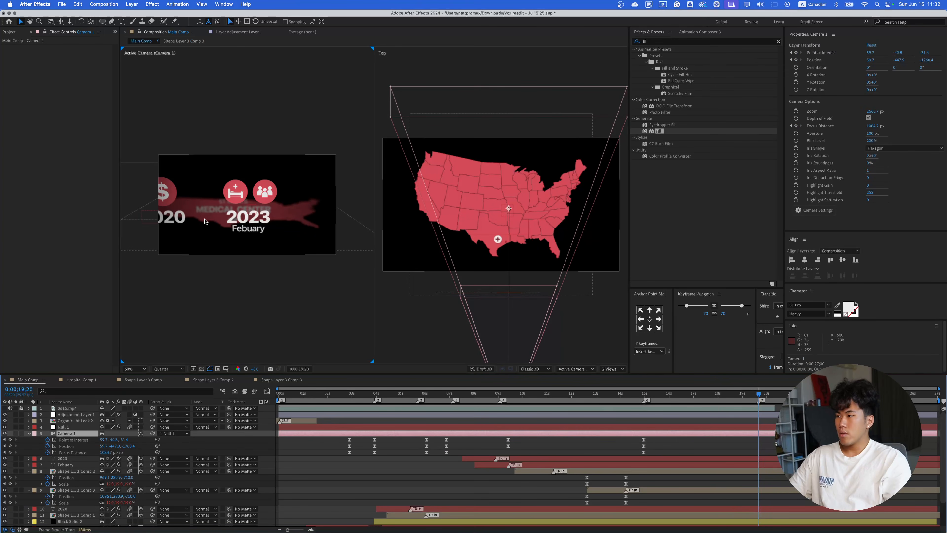
pyautogui.scroll(-3, 516, 323)
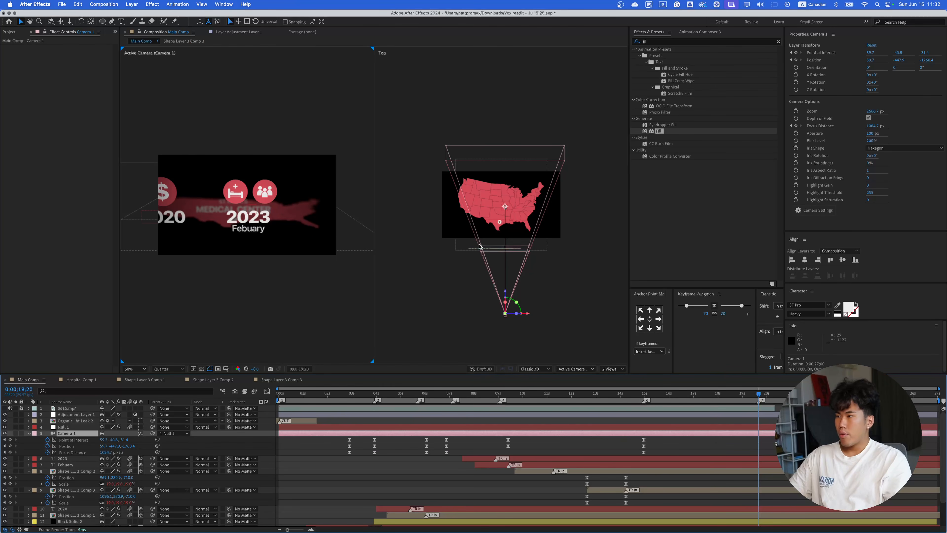
pyautogui.moveTo(733, 395); pyautogui.dragTo(760, 398)
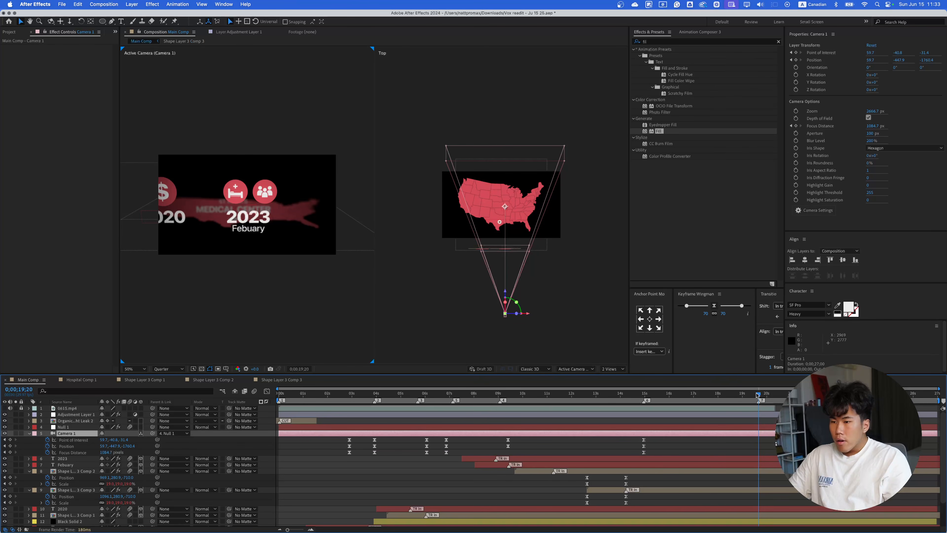
pyautogui.click(70, 21)
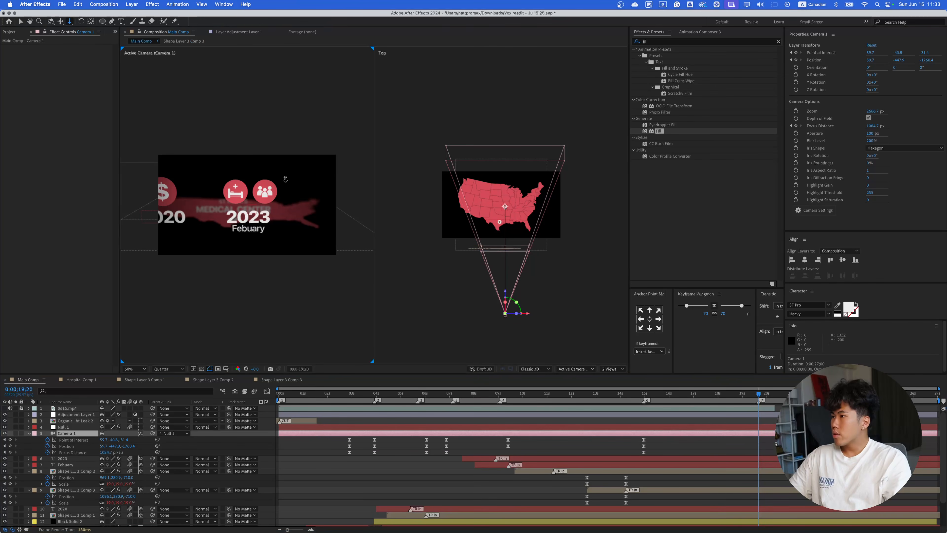
pyautogui.moveTo(239, 198)
pyautogui.mouseDown()
pyautogui.moveTo(237, 213)
pyautogui.moveTo(239, 206)
pyautogui.mouseUp()
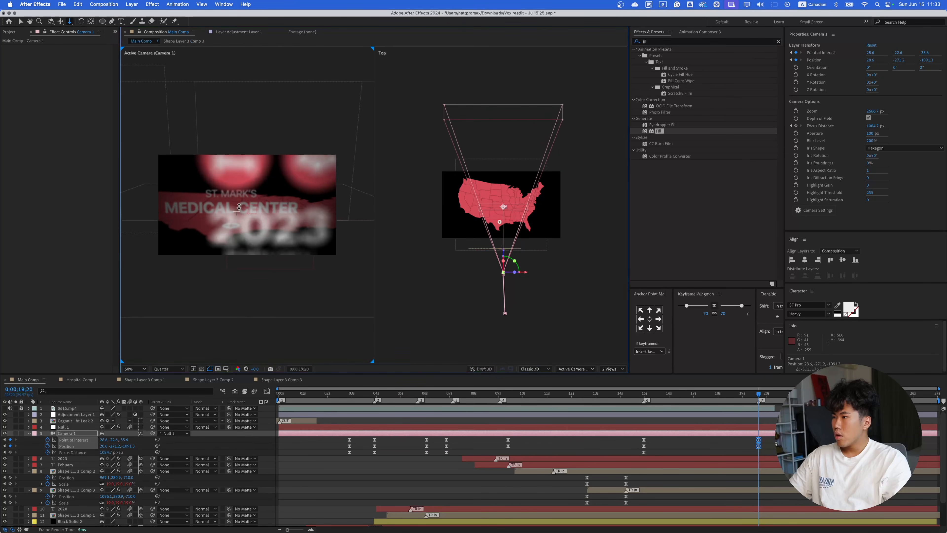
pyautogui.click(62, 23)
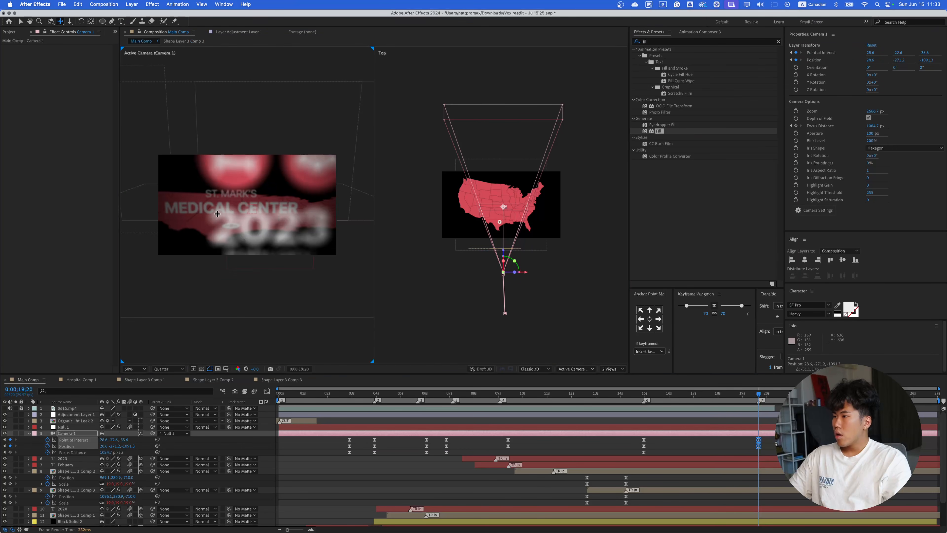
pyautogui.moveTo(217, 213); pyautogui.dragTo(263, 187)
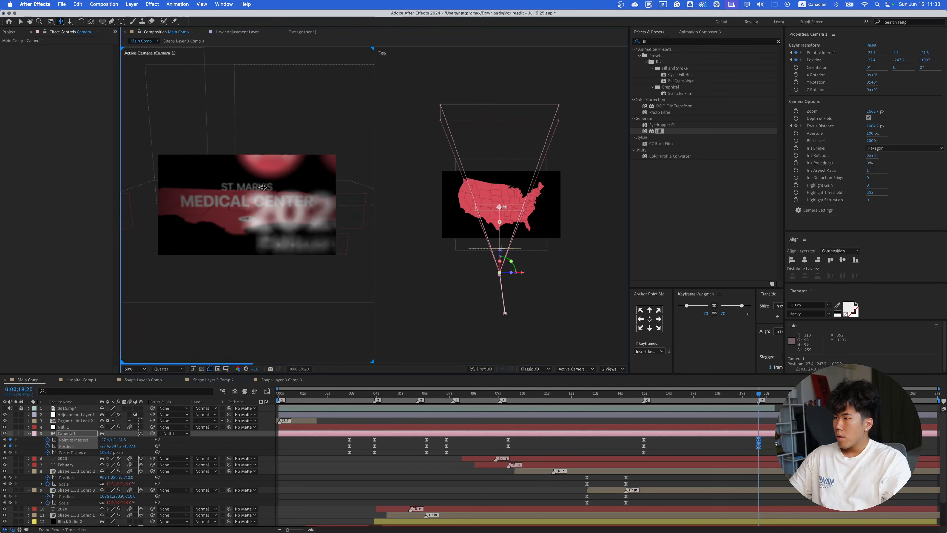
pyautogui.click(52, 21)
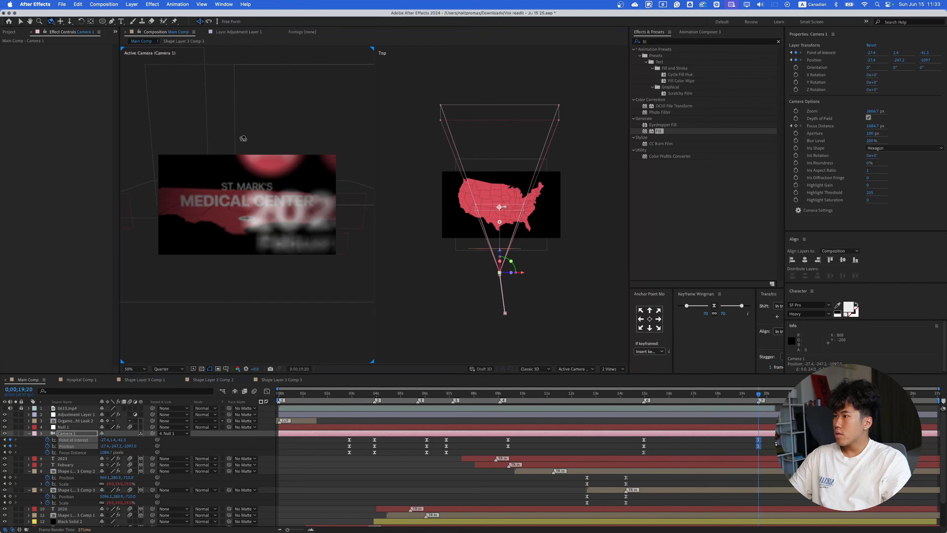
pyautogui.moveTo(253, 182); pyautogui.dragTo(286, 194)
pyautogui.press('super+z')
# - Dolly Camera 1 closer to the map at 0;00;19;20 and pan until the Texas hospital marker is centred in the frame
pyautogui.press('y')
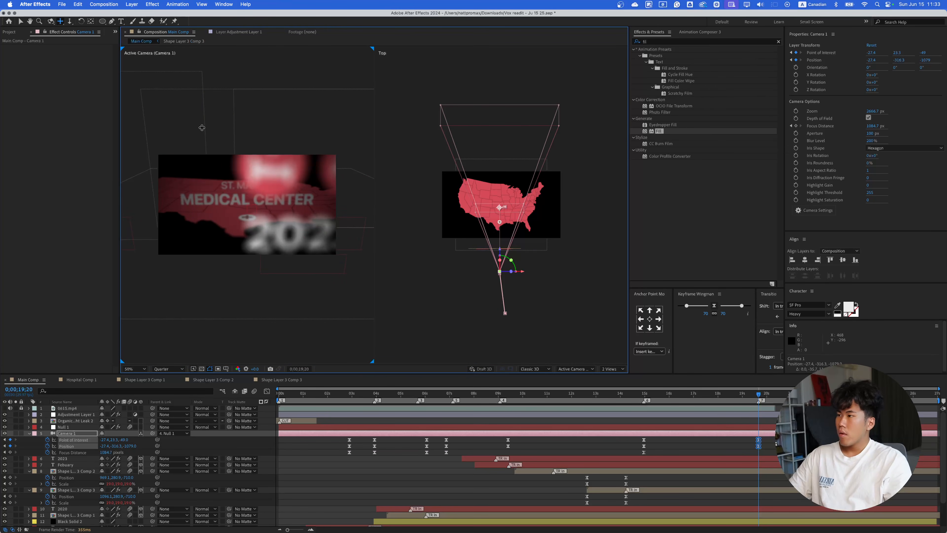
pyautogui.click(70, 21)
pyautogui.moveTo(264, 183); pyautogui.dragTo(266, 187)
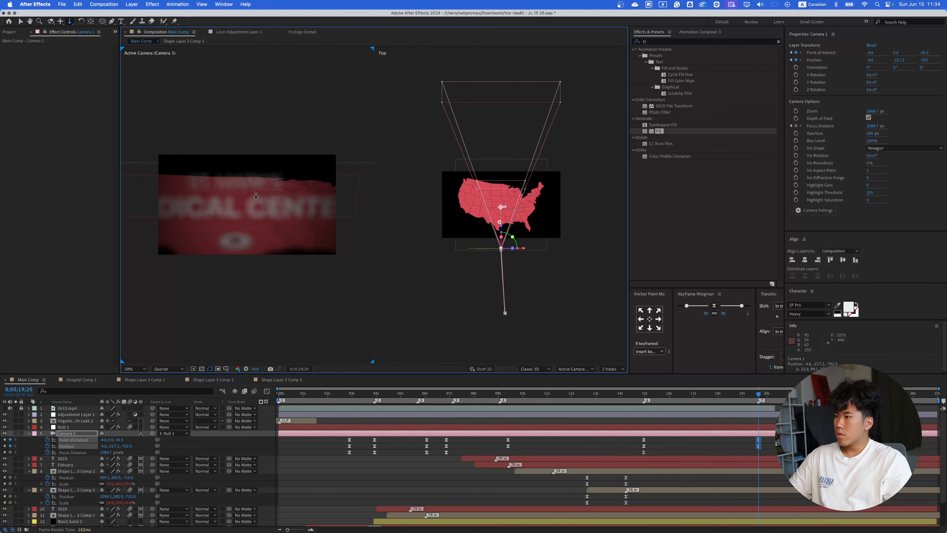
pyautogui.click(60, 22)
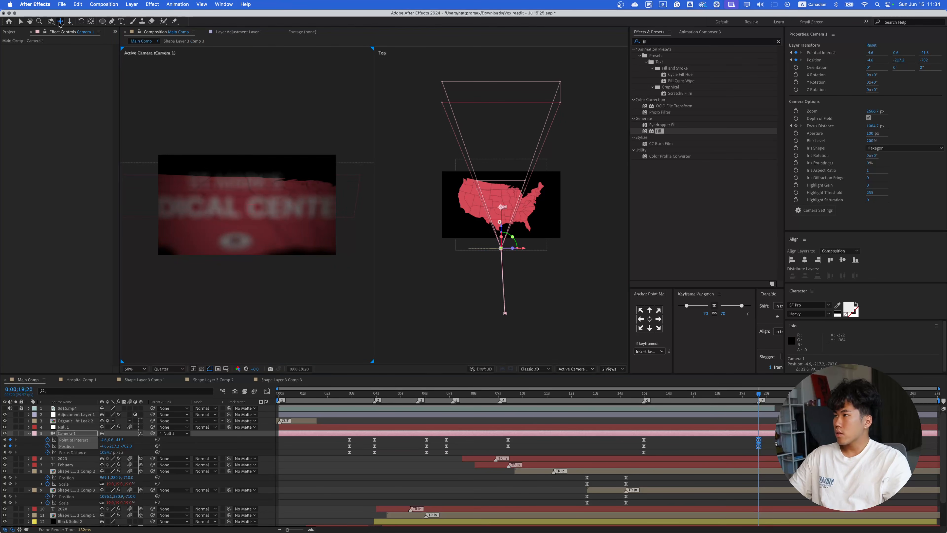
pyautogui.moveTo(236, 226); pyautogui.dragTo(264, 202)
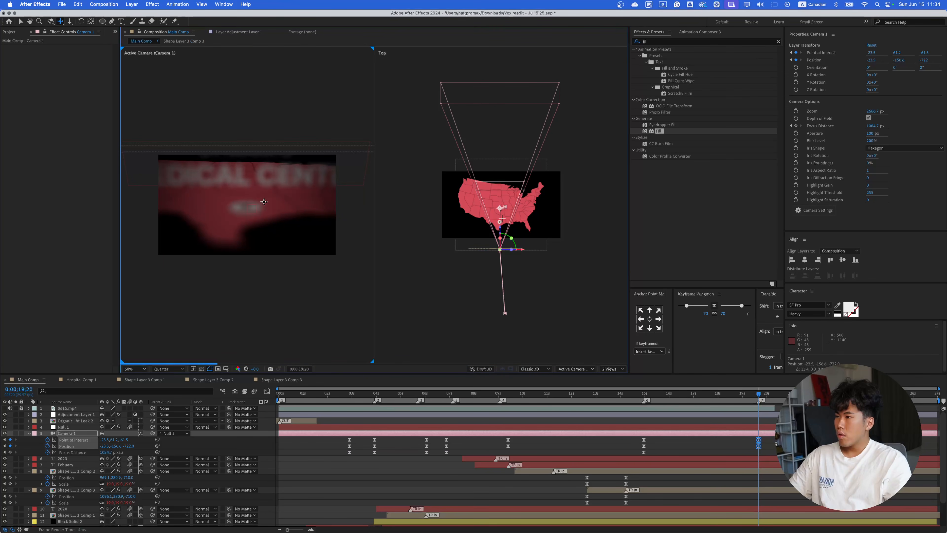
pyautogui.moveTo(265, 201)
pyautogui.mouseDown()
pyautogui.moveTo(258, 224)
pyautogui.moveTo(258, 201)
pyautogui.mouseUp()
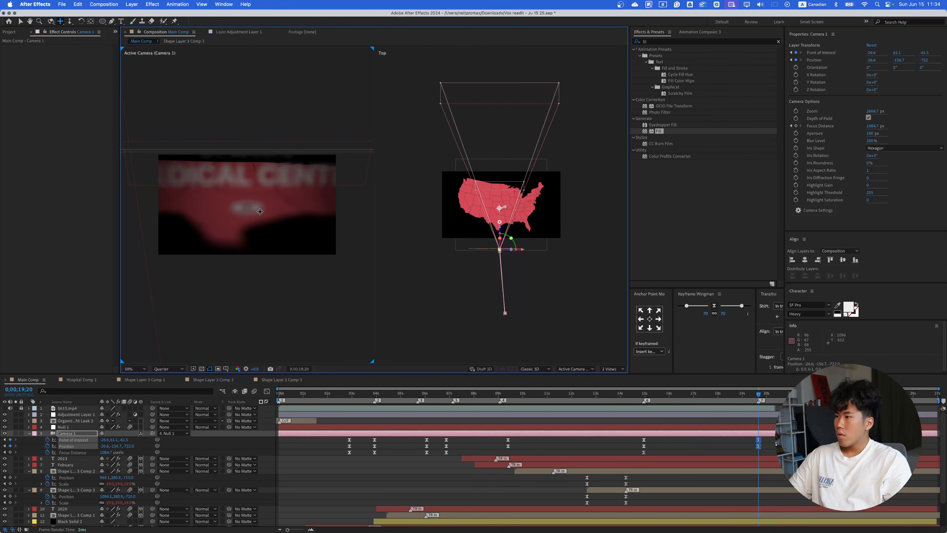
pyautogui.moveTo(260, 211); pyautogui.dragTo(266, 211)
# - Preview the camera push-in and scrub through its final frames up to 0;00;19;20
pyautogui.press('space')
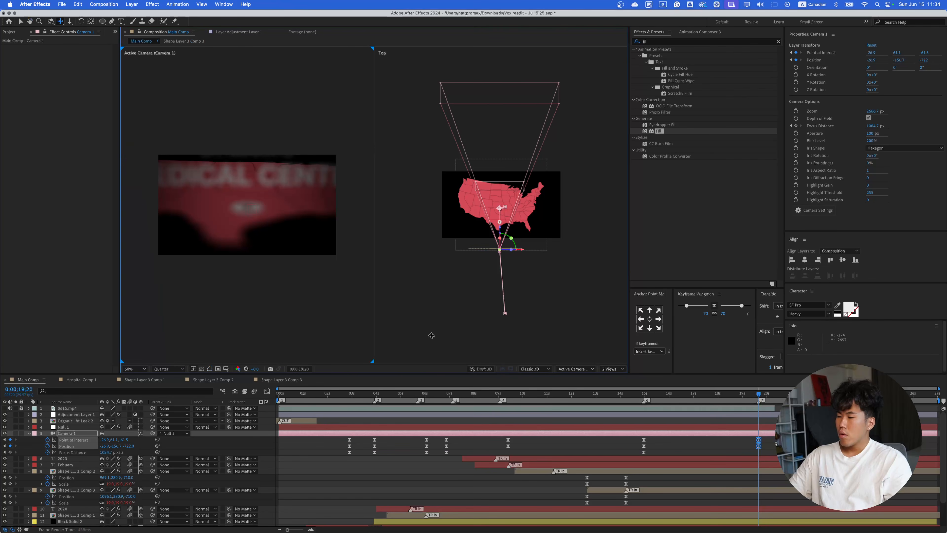
pyautogui.press('space')
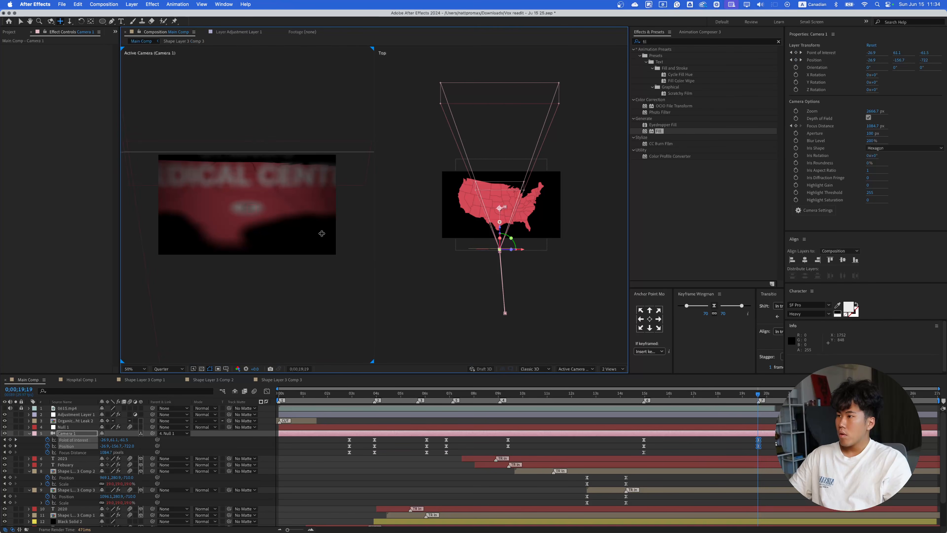
pyautogui.moveTo(737, 394); pyautogui.dragTo(760, 396)
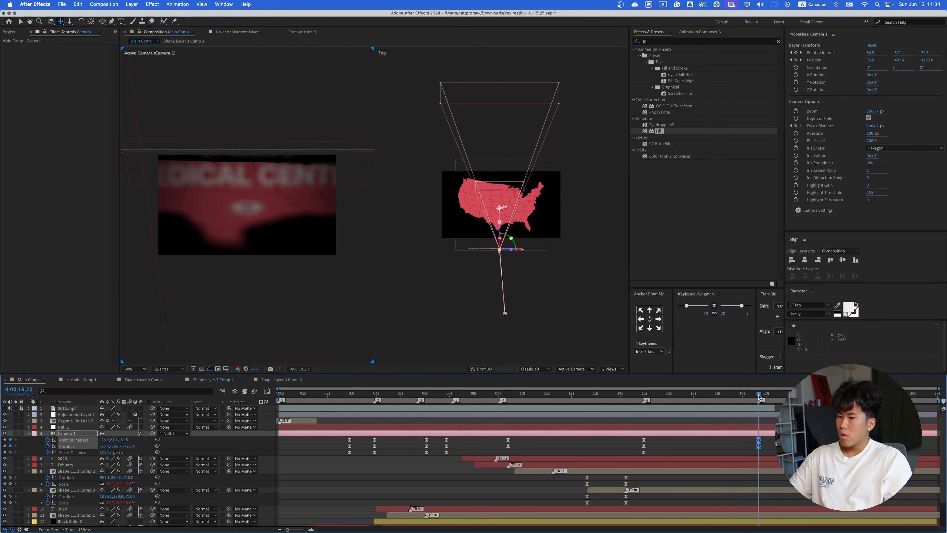
# - Show the composition in four views and set Camera 1's Focus Distance at 0;00;19;20 to about 474.7 px
pyautogui.press('=')
pyautogui.click(730, 436)
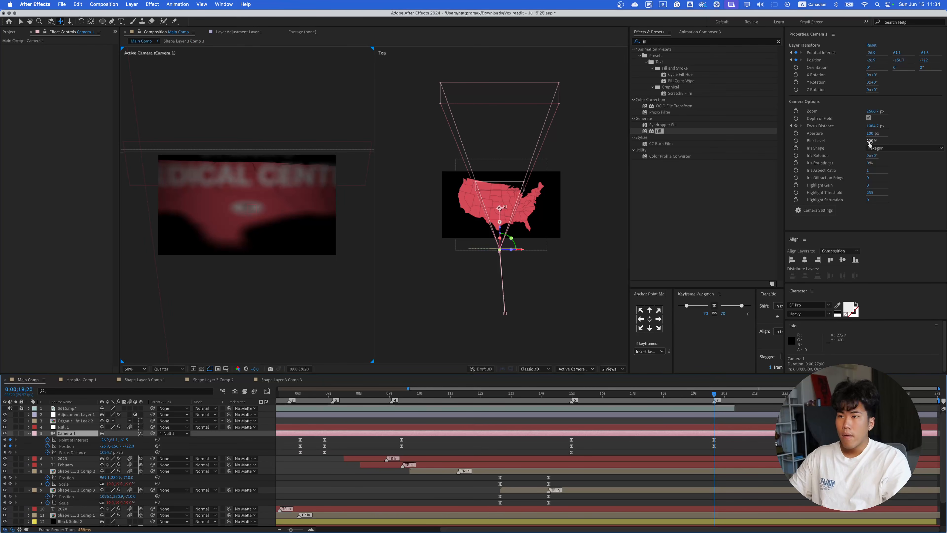
pyautogui.moveTo(874, 127)
pyautogui.mouseDown()
pyautogui.moveTo(854, 132)
pyautogui.moveTo(873, 133)
pyautogui.mouseUp()
pyautogui.click(620, 369)
pyautogui.click(617, 398)
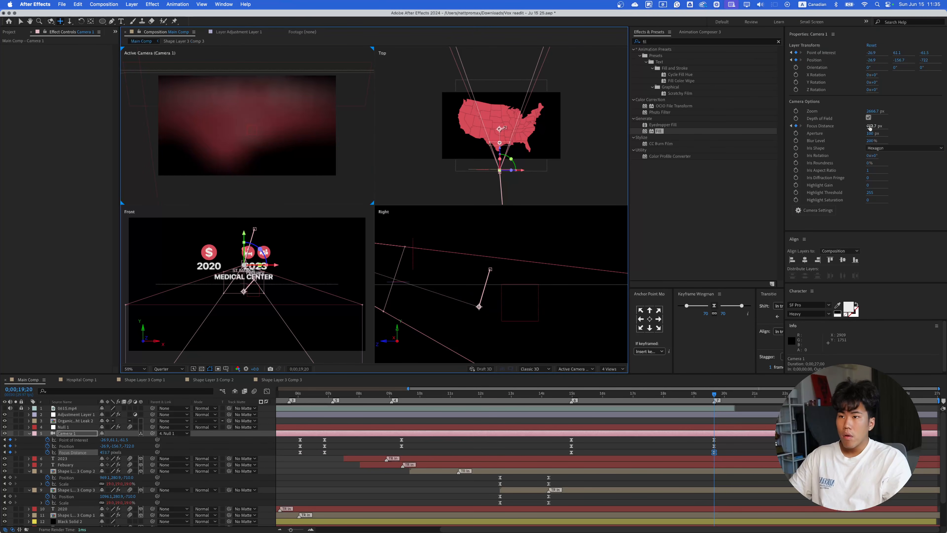
pyautogui.moveTo(870, 127); pyautogui.dragTo(878, 126)
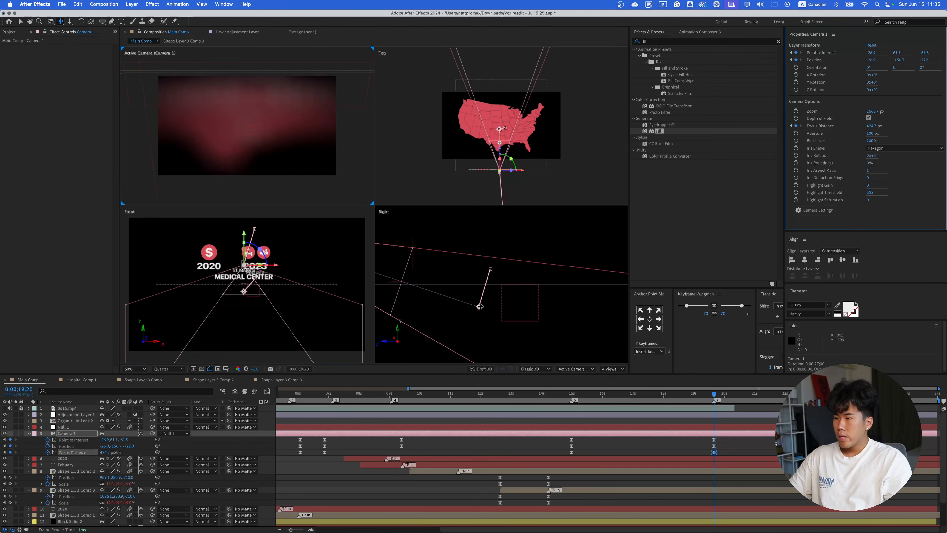
# - Raise Camera 1's point of interest in the Right view and readjust the Focus Distance to try to sharpen the map
pyautogui.press('v')
pyautogui.moveTo(479, 307); pyautogui.dragTo(489, 290)
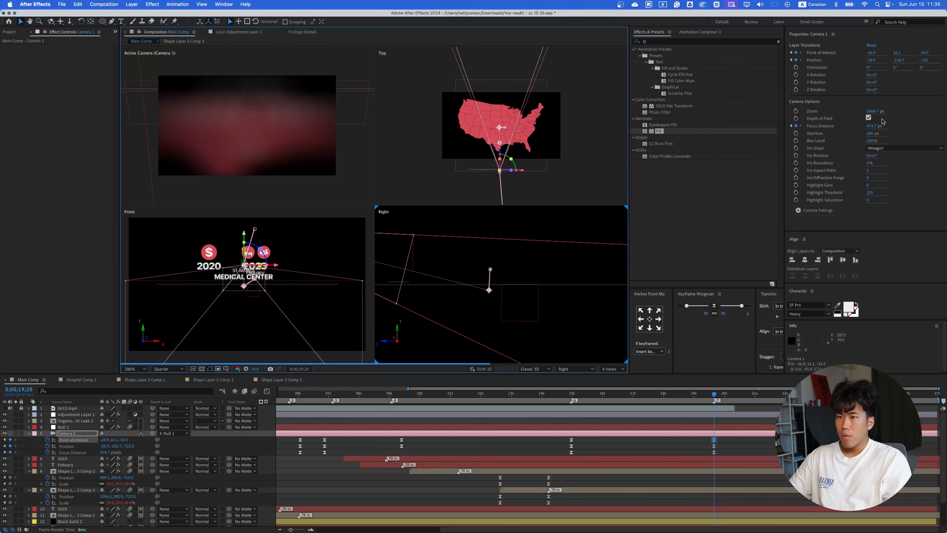
pyautogui.moveTo(874, 126); pyautogui.dragTo(880, 125)
# - Delete Camera 1's Point of Interest, Position and Focus Distance keyframes at 0;00;19;20
pyautogui.click(727, 419)
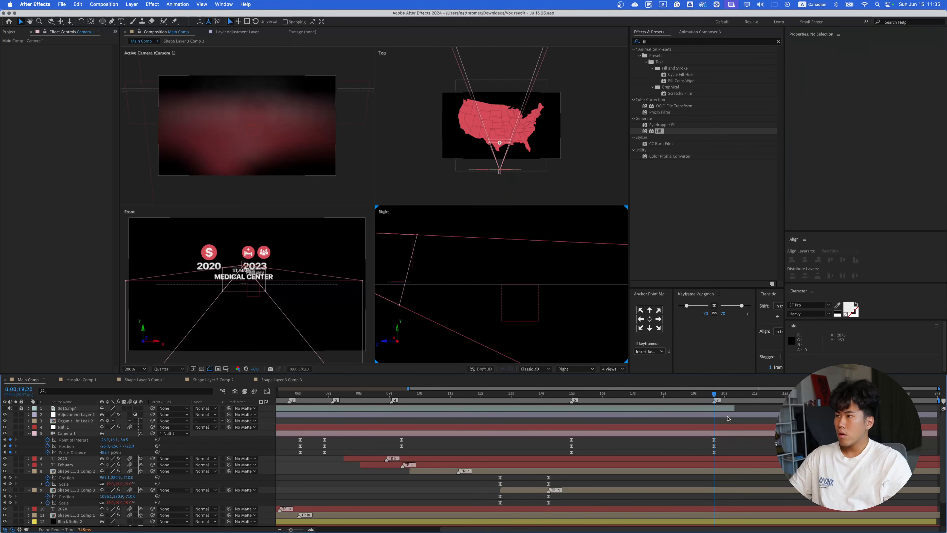
pyautogui.moveTo(715, 395)
pyautogui.mouseDown()
pyautogui.moveTo(593, 410)
pyautogui.moveTo(726, 413)
pyautogui.moveTo(714, 410)
pyautogui.mouseUp()
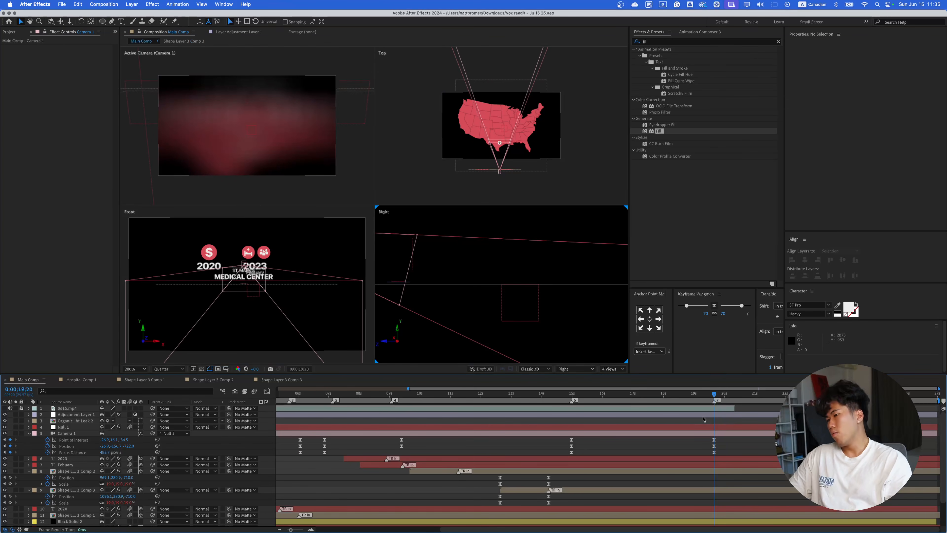
pyautogui.click(702, 433)
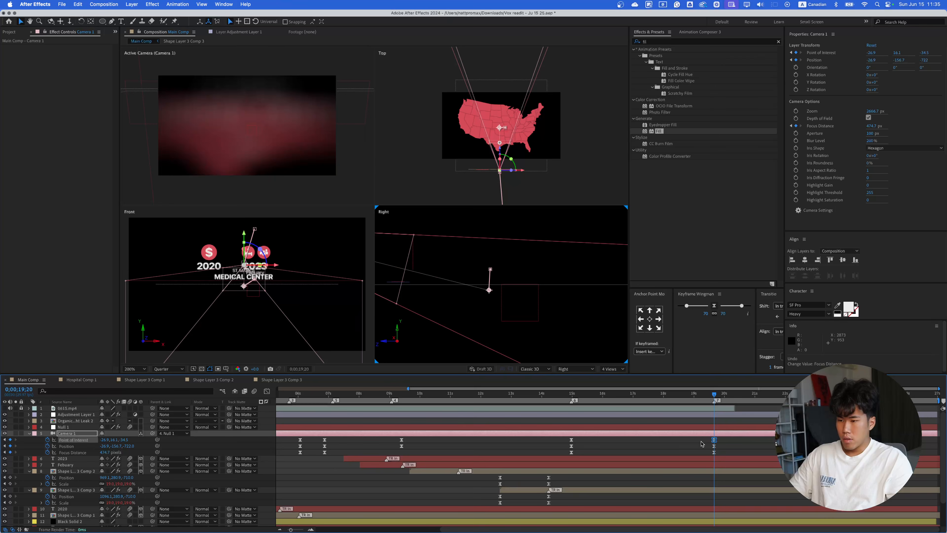
pyautogui.press('Delete')
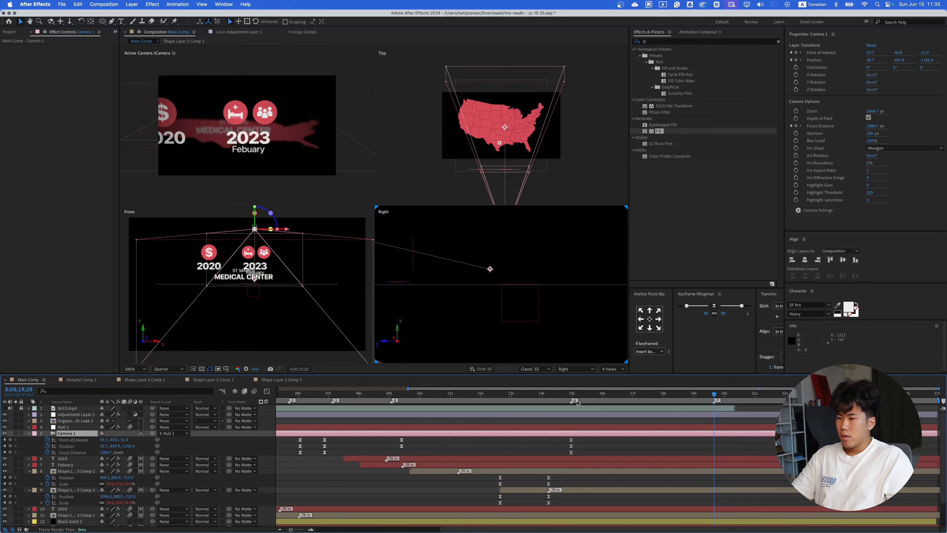
# - Play back and scrub Main Comp from 0;00;14;29 to 0;00;17;02, and return to 0;00;14;29
pyautogui.moveTo(576, 398); pyautogui.dragTo(573, 399)
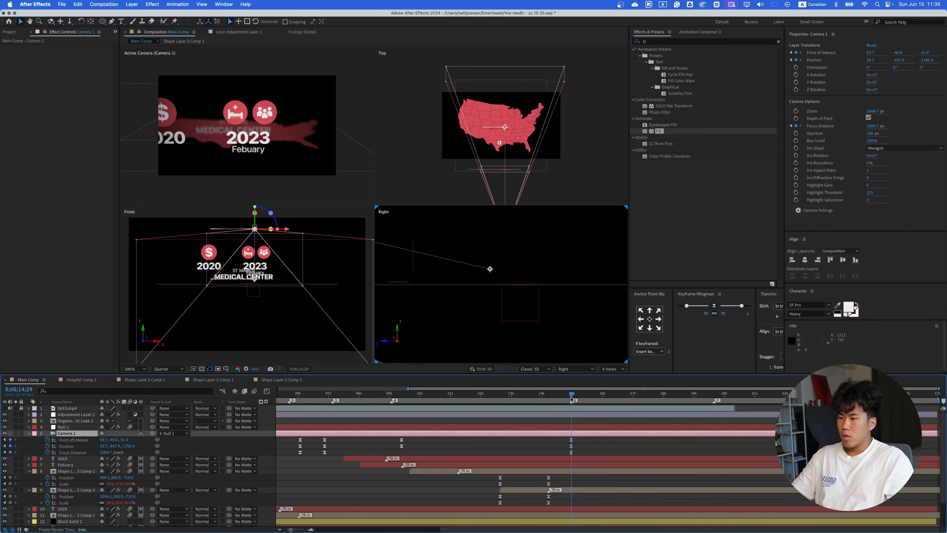
pyautogui.press('space')
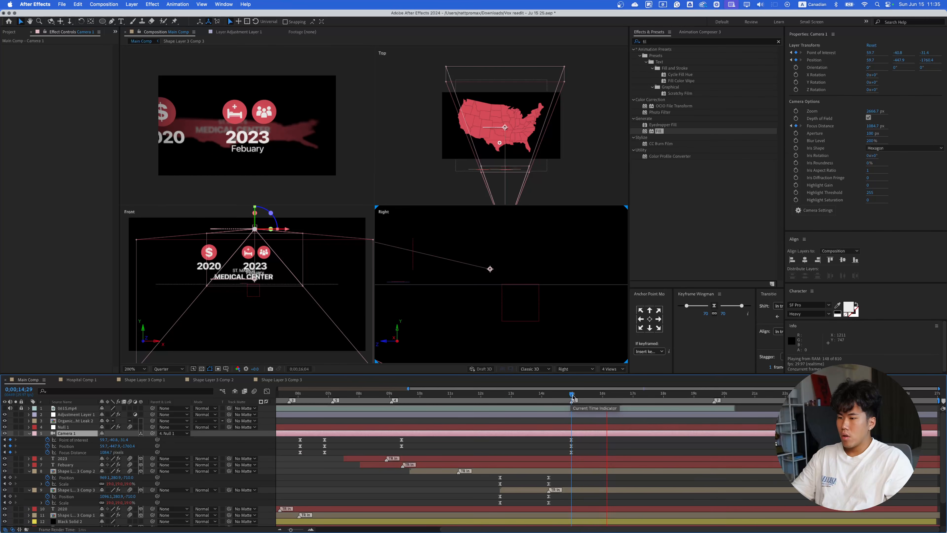
pyautogui.press('space')
pyautogui.moveTo(607, 396); pyautogui.dragTo(635, 397)
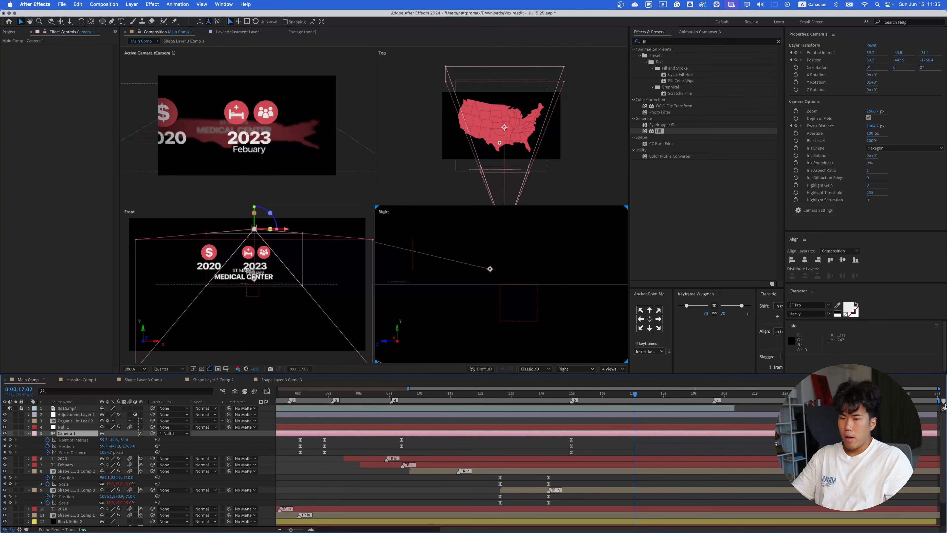
pyautogui.click(569, 406)
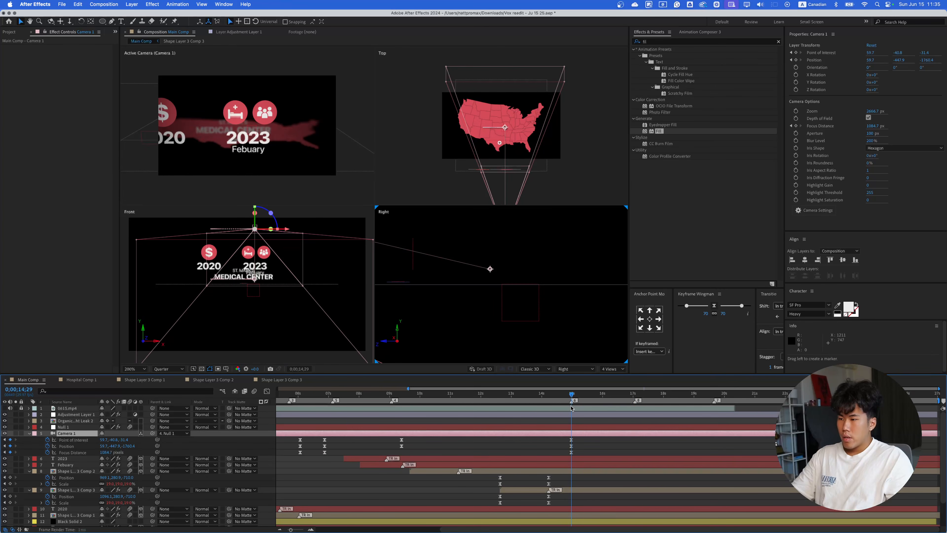
# - Collapse the Shape Layer 3 comp layers' keyframes, create a null object and place it directly above the 2023 layer
pyautogui.click(29, 471)
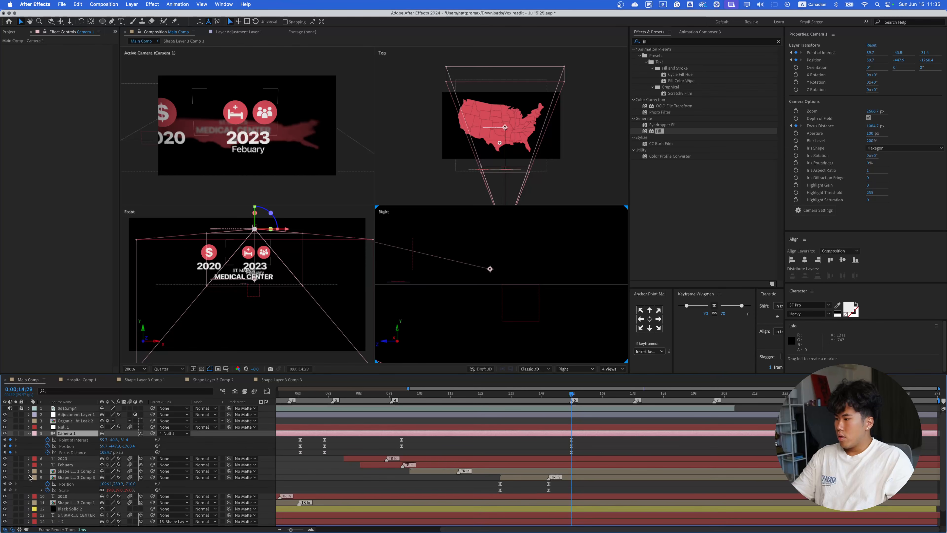
pyautogui.click(29, 477)
pyautogui.rightClick(274, 464)
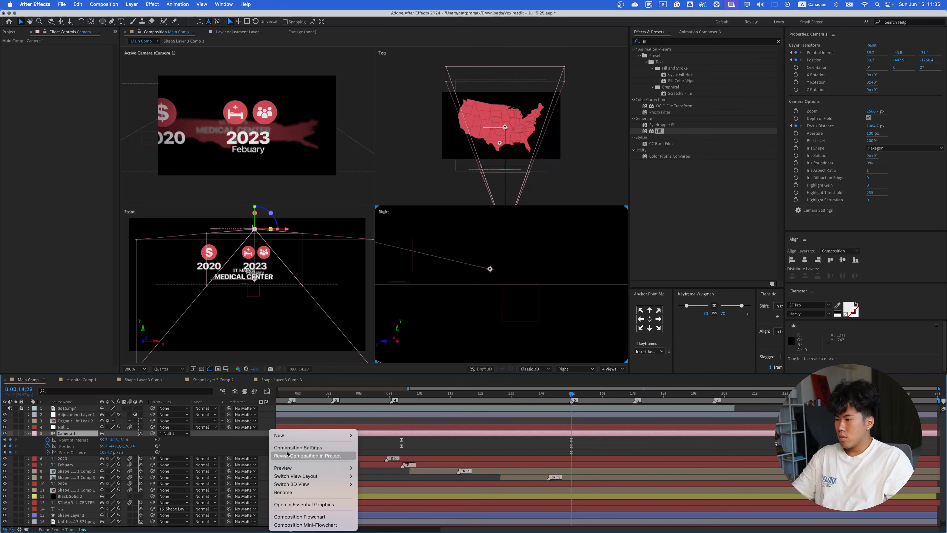
pyautogui.moveTo(313, 435)
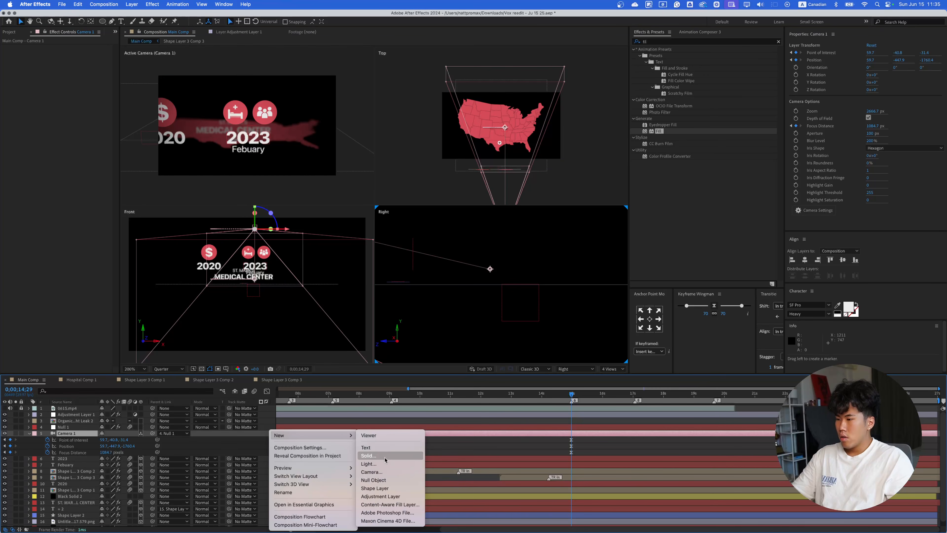
pyautogui.click(380, 480)
pyautogui.moveTo(74, 430); pyautogui.dragTo(67, 464)
# - Parent the 2023, Febuary, Shape Layer 3 Comp 2, Shape Layer 3 Comp 3 and 2020 layers to the new null
pyautogui.click(67, 466)
pyautogui.keyDown('shift'); pyautogui.click(68, 471); pyautogui.keyUp('shift')
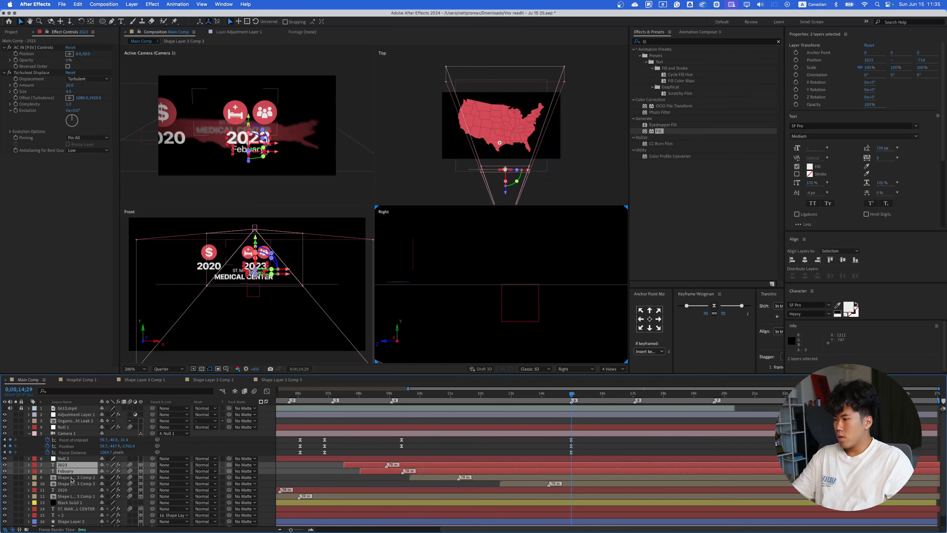
pyautogui.keyDown('shift'); pyautogui.click(71, 478); pyautogui.keyUp('shift')
pyautogui.keyDown('shift'); pyautogui.click(74, 484); pyautogui.keyUp('shift')
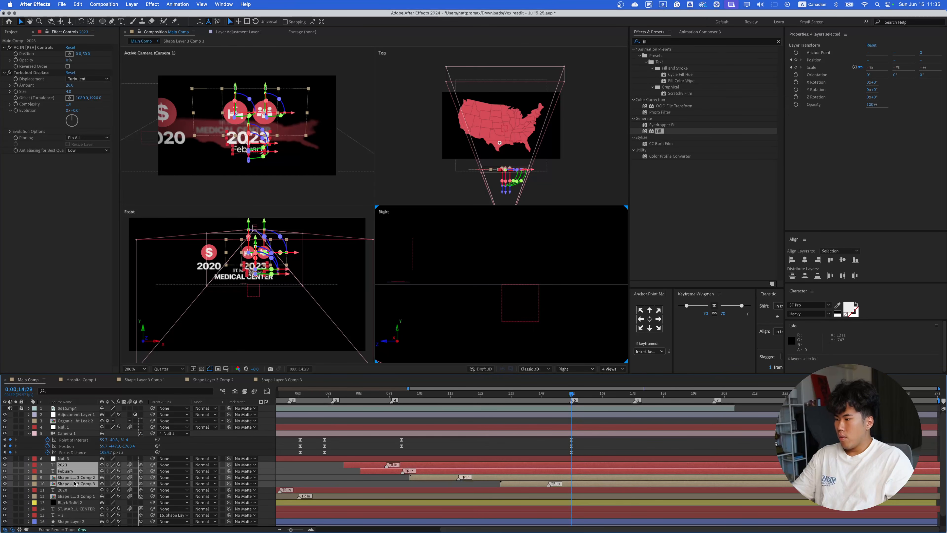
pyautogui.keyDown('shift'); pyautogui.click(80, 490); pyautogui.keyUp('shift')
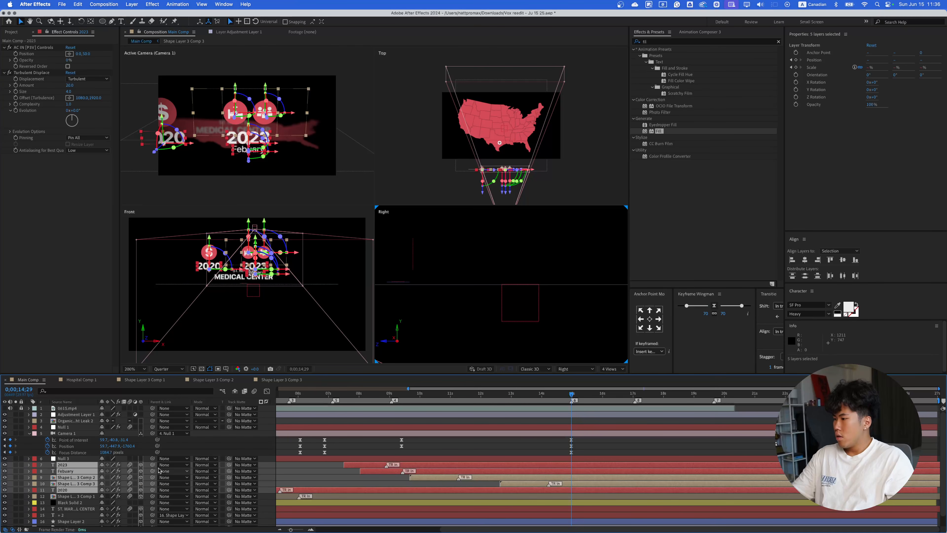
pyautogui.moveTo(151, 468); pyautogui.dragTo(75, 460)
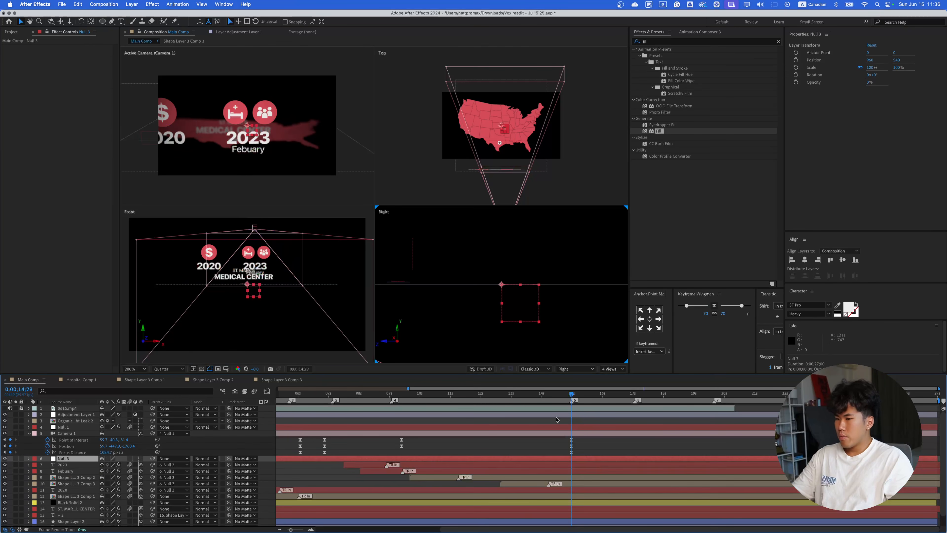
# - Keyframe the new null's Position at 0;00;14;29, and try changing its X position at 0;00;17;02 before undoing that change
pyautogui.click(797, 60)
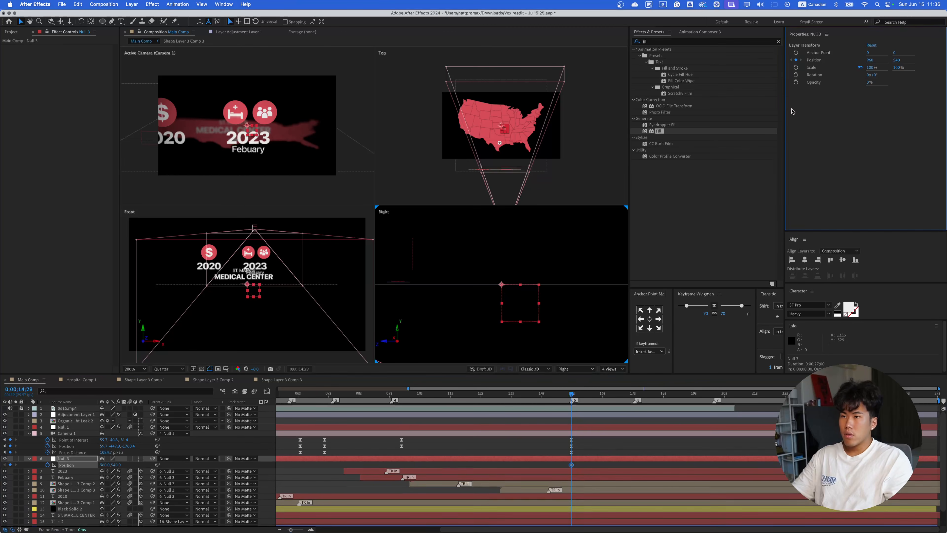
pyautogui.click(637, 399)
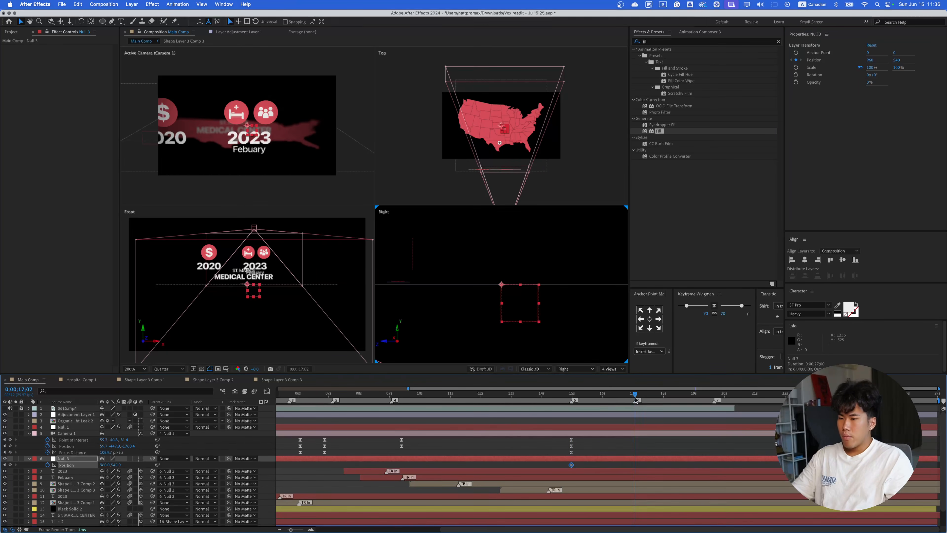
pyautogui.moveTo(872, 62); pyautogui.dragTo(841, 70)
pyautogui.press('super+z')
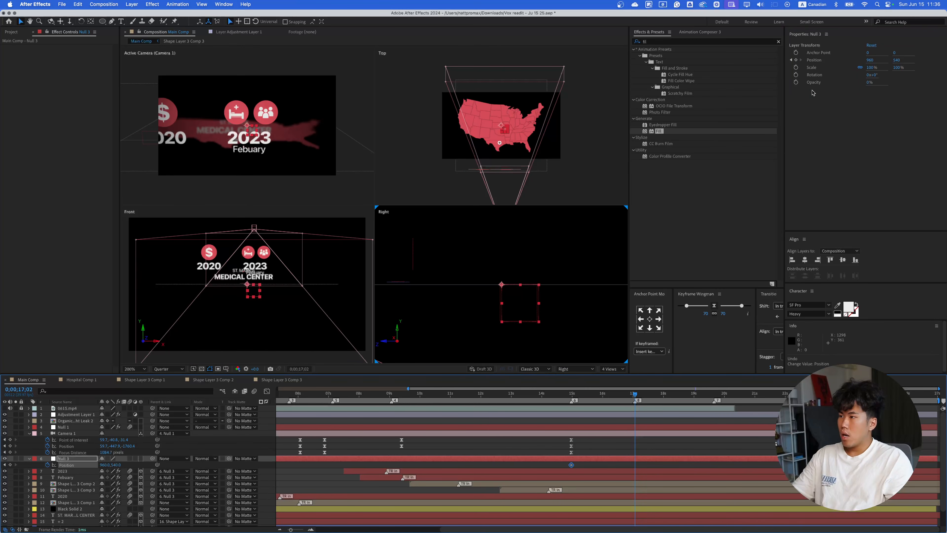
# - Parent Shape Layer 3 Comp 1, the dollar icon above 2020, to Null 3 as well
pyautogui.click(77, 490)
pyautogui.click(77, 502)
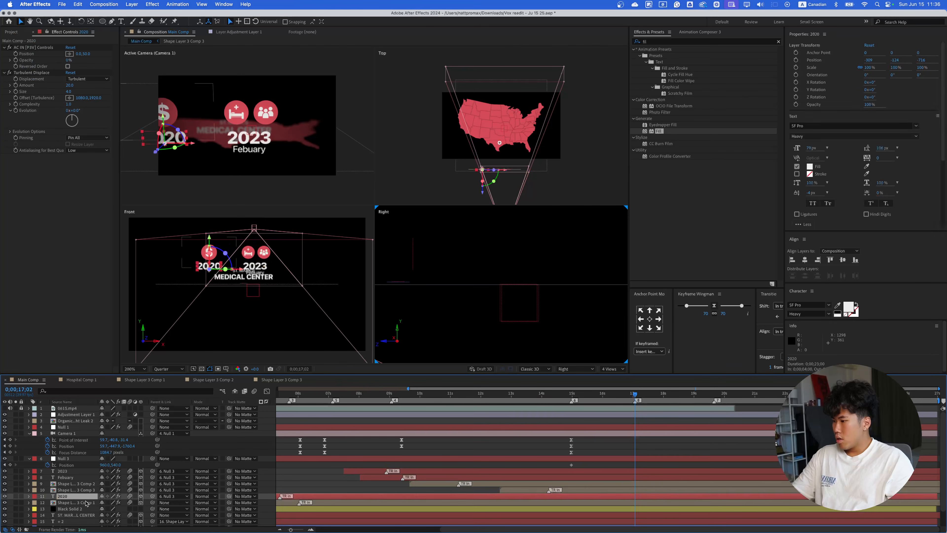
pyautogui.moveTo(152, 502); pyautogui.dragTo(63, 458)
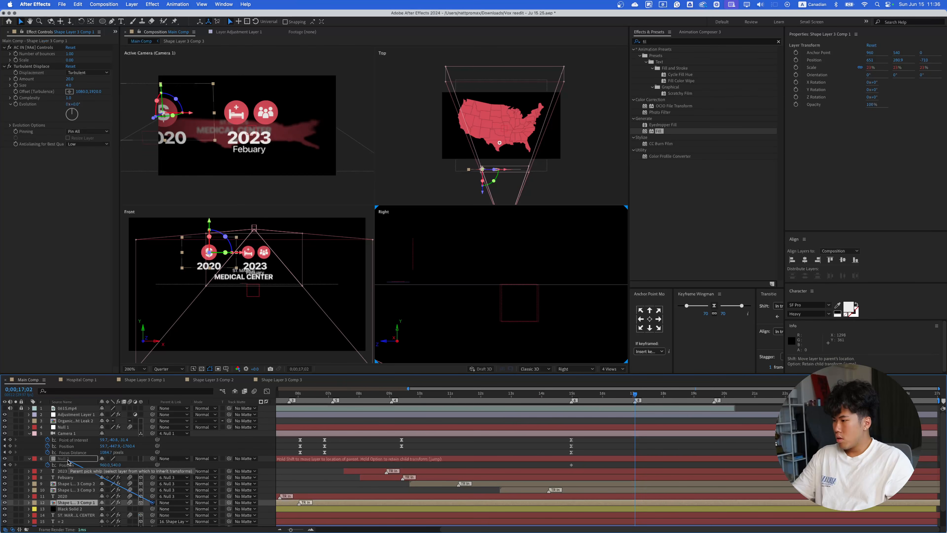
# - Set Null 3's Position at 0;00;17;02 to 960, 980 and ease both Position keyframes with Keyframe Wingman
pyautogui.click(63, 458)
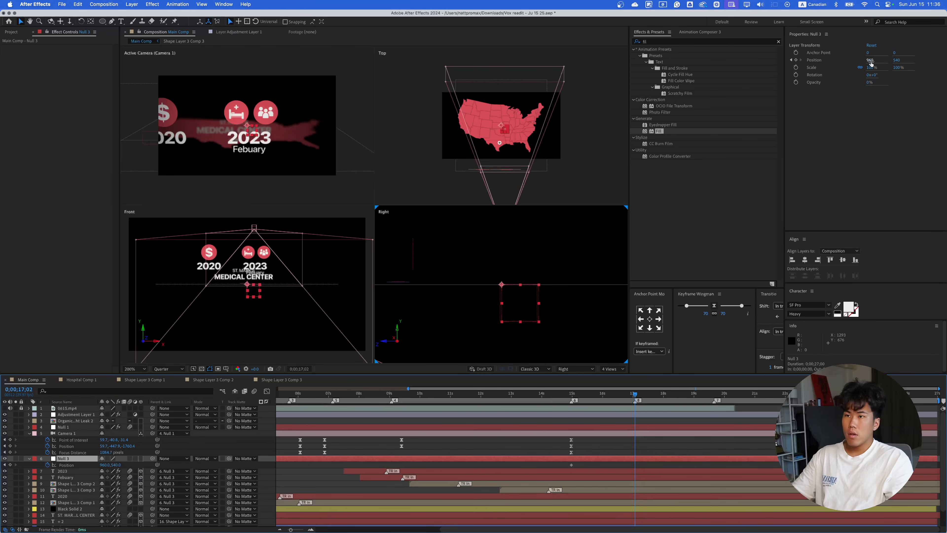
pyautogui.moveTo(870, 63); pyautogui.dragTo(913, 67)
pyautogui.press('super+z')
pyautogui.moveTo(557, 463); pyautogui.dragTo(650, 481)
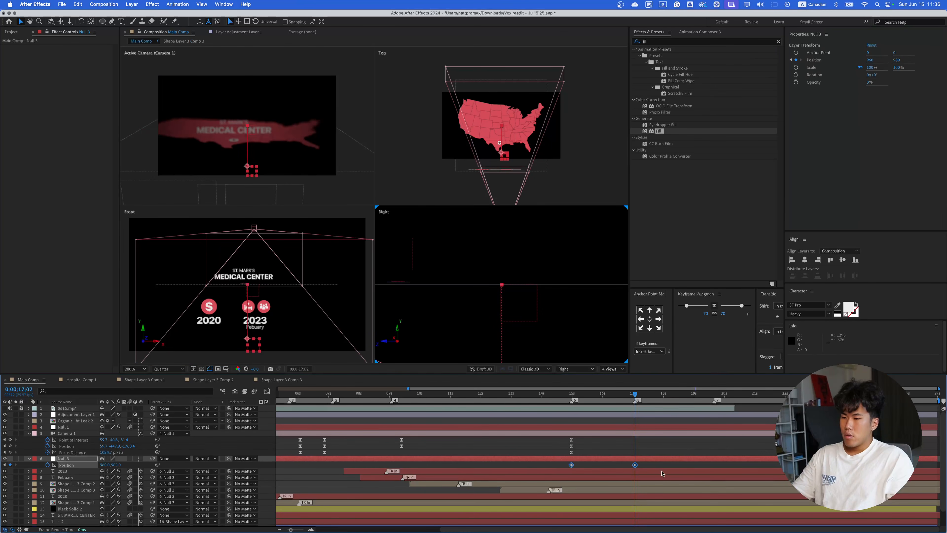
pyautogui.click(717, 306)
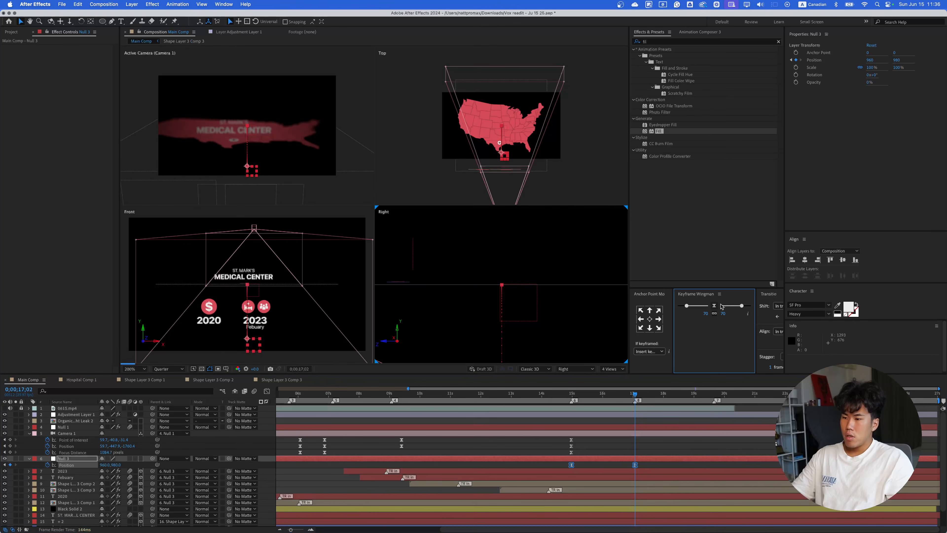
# - Preview the icons' downward move, shift Null 3's second Position keyframe to 0;00;17;24 and return to the move's start
pyautogui.click(573, 399)
pyautogui.press('space')
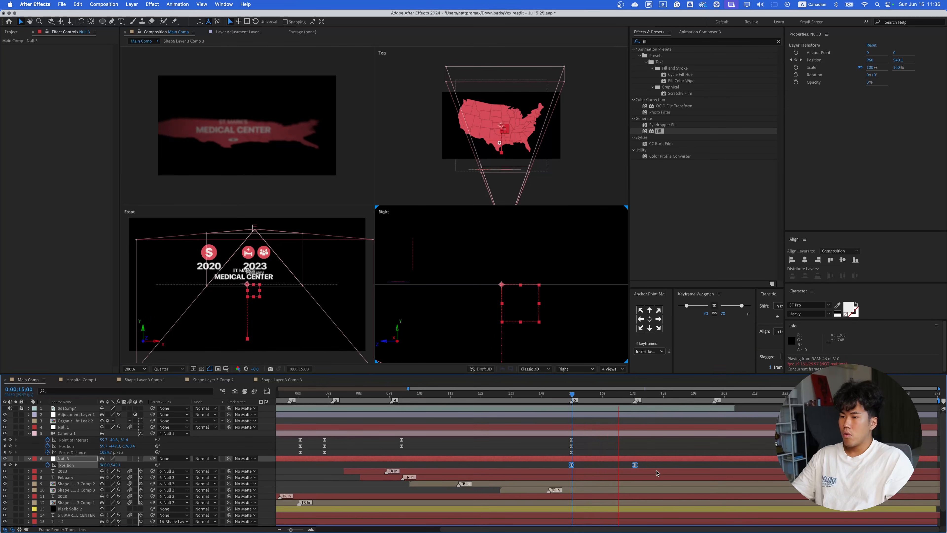
pyautogui.moveTo(636, 465); pyautogui.dragTo(642, 466)
pyautogui.press('super+z')
pyautogui.click(630, 468)
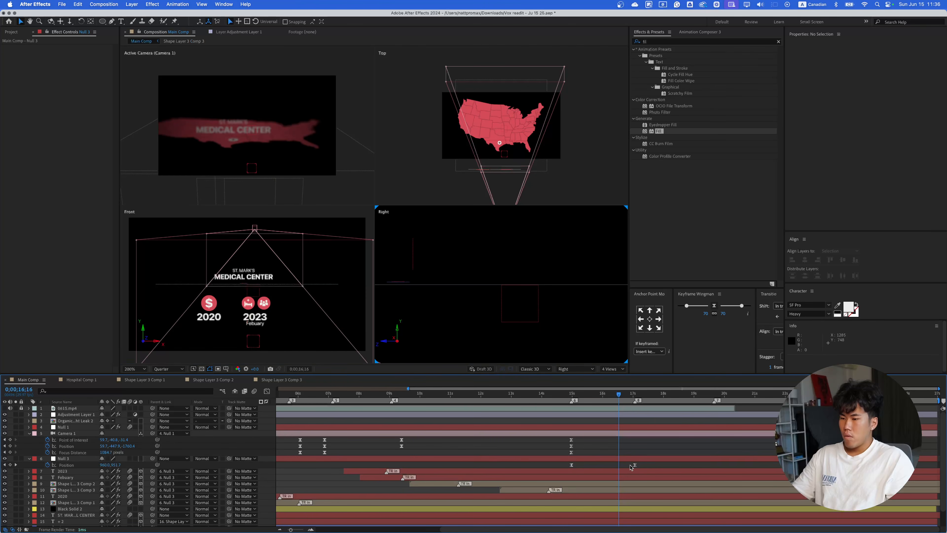
pyautogui.moveTo(636, 465); pyautogui.dragTo(657, 465)
pyautogui.click(574, 398)
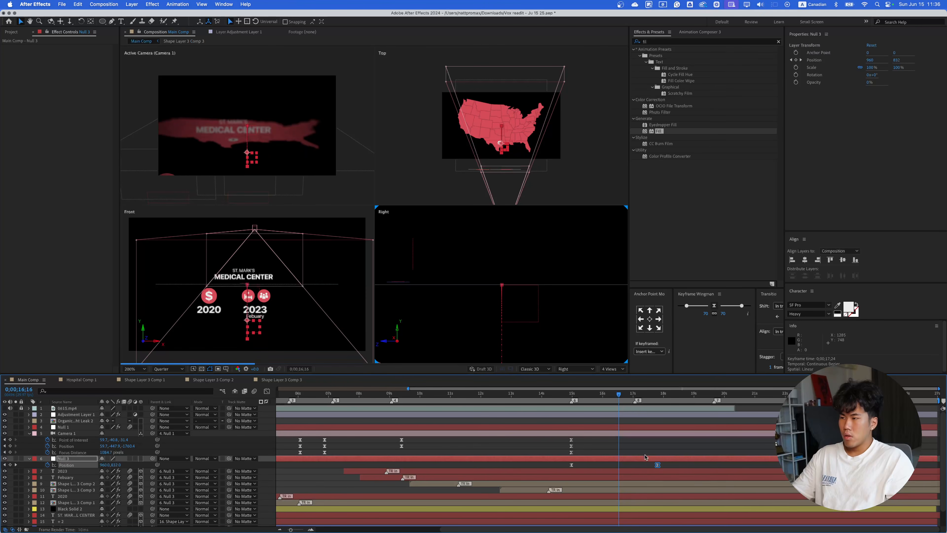
pyautogui.moveTo(573, 399); pyautogui.dragTo(571, 399)
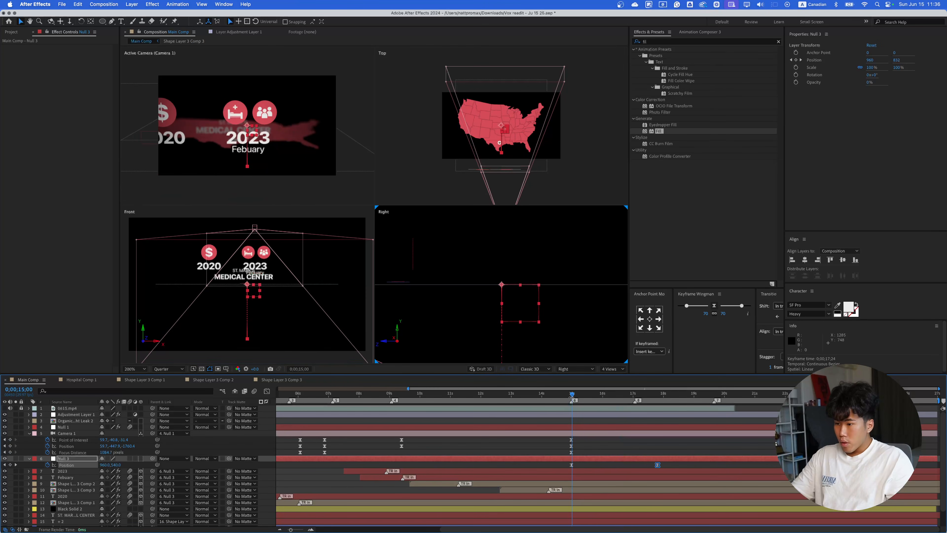
# - Keyframe Black Solid 2's Opacity at 50% at 0;00;14;29 and set it to 0% at 0;00;17;24
pyautogui.click(584, 509)
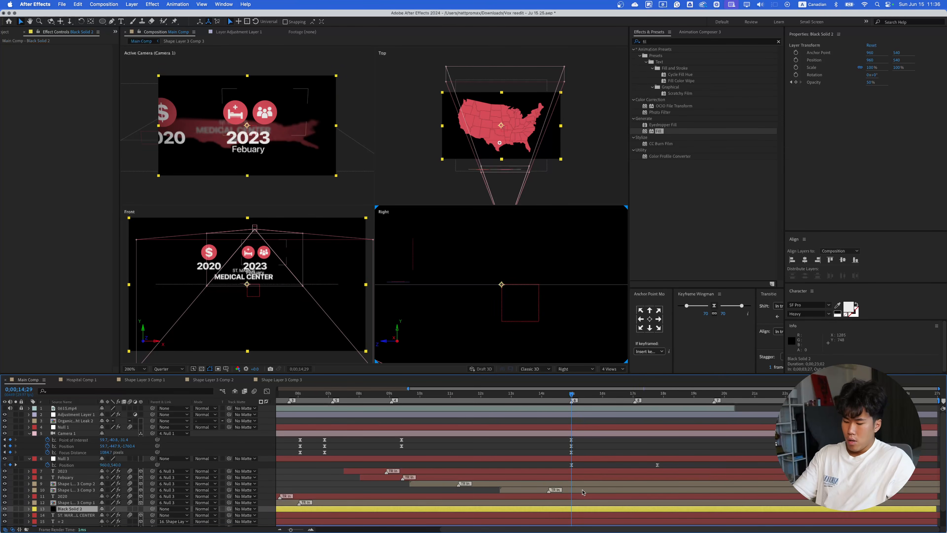
pyautogui.press('u')
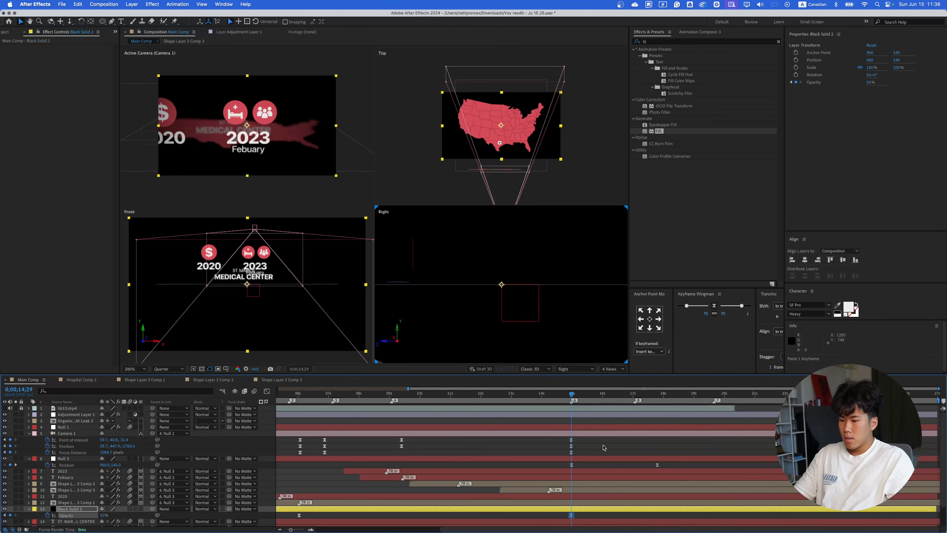
pyautogui.scroll(-1, 604, 448)
pyautogui.moveTo(573, 398); pyautogui.dragTo(658, 404)
pyautogui.click(870, 82)
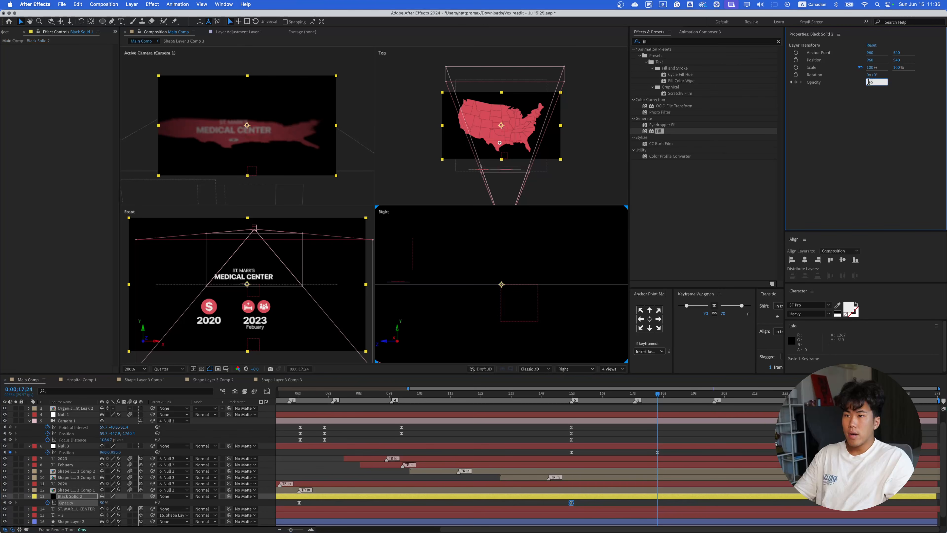
pyautogui.write('0')
pyautogui.press('Return')
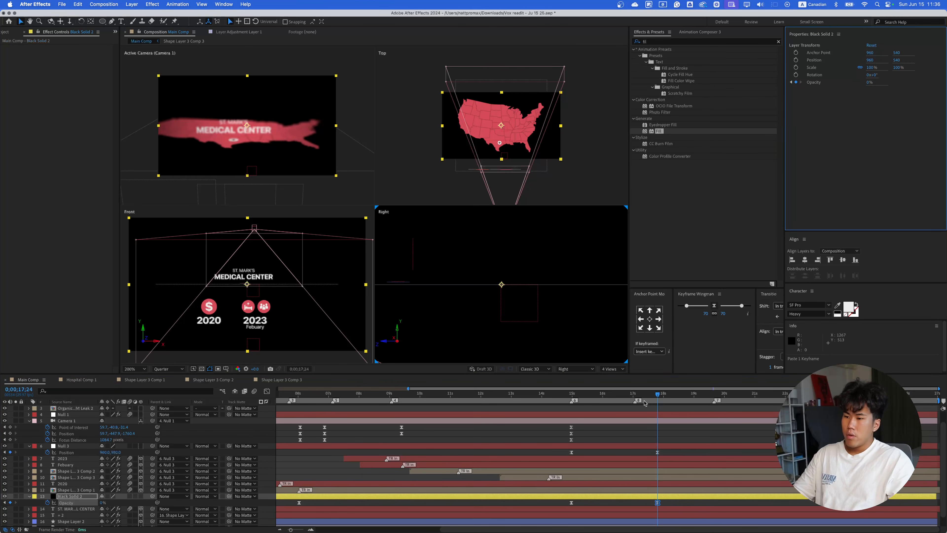
# - Play back the icons' exit and the black solid's fade from 0;00;14;23, and return to 0;00;14;29
pyautogui.click(566, 397)
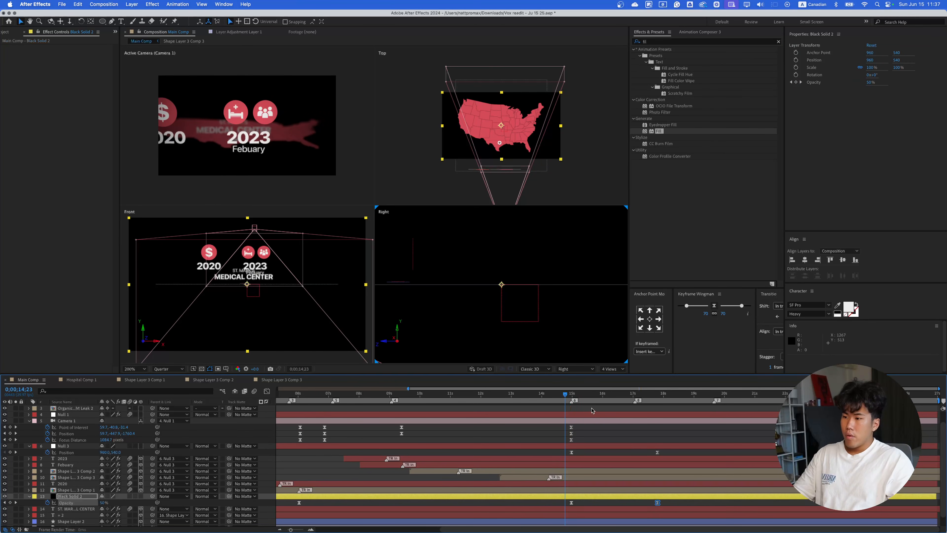
pyautogui.press('space')
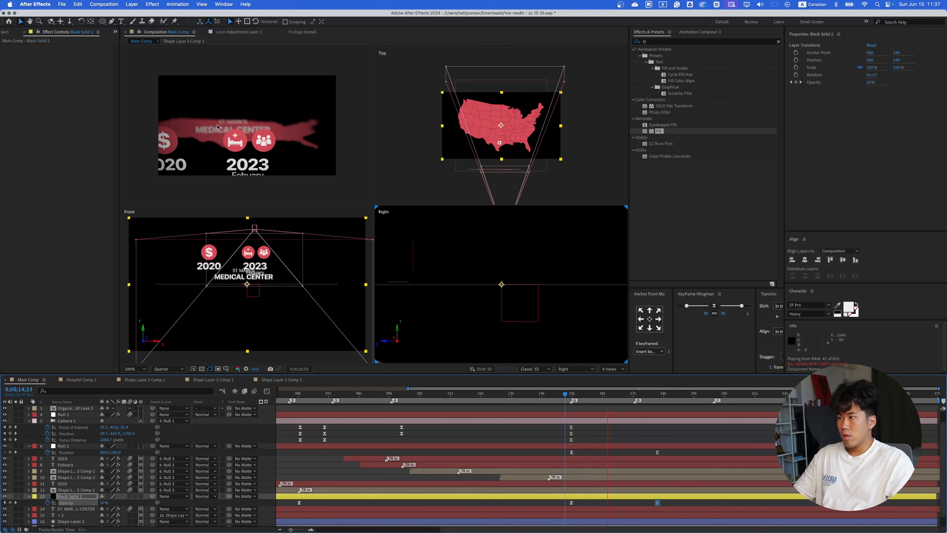
pyautogui.press('space')
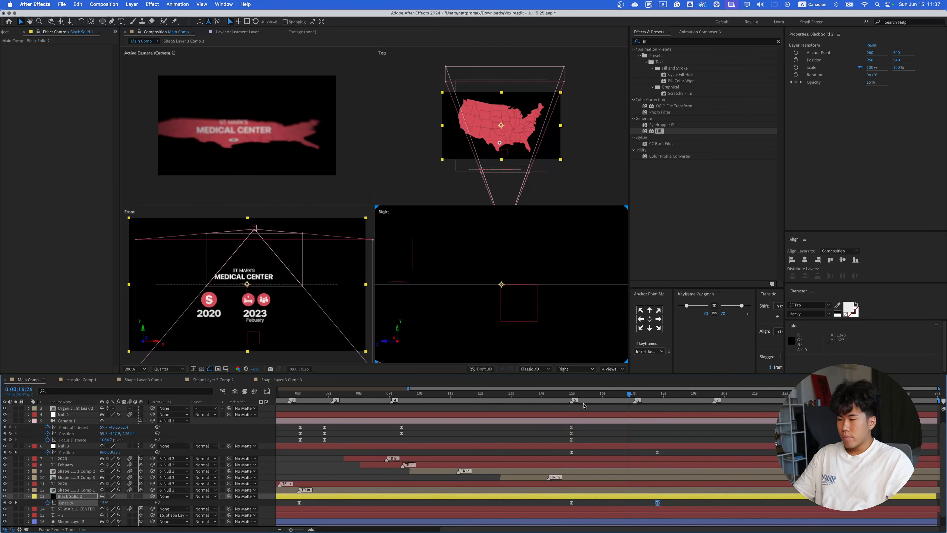
pyautogui.click(571, 401)
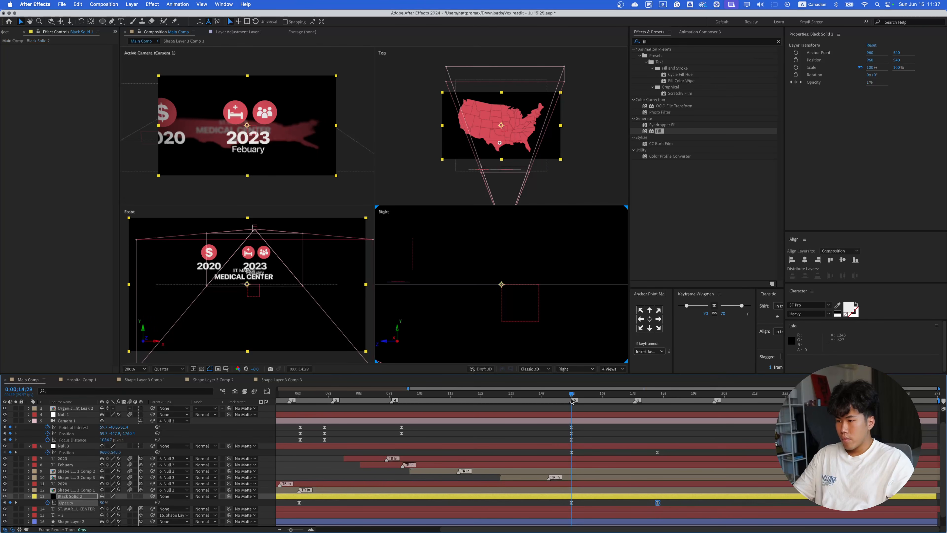
# - At 0;00;17;24, dolly Camera 1 in towards the ST. MARK'S MEDICAL CENTER title, pan slightly left to centre it, and preview from 0;00;14;28
pyautogui.click(591, 423)
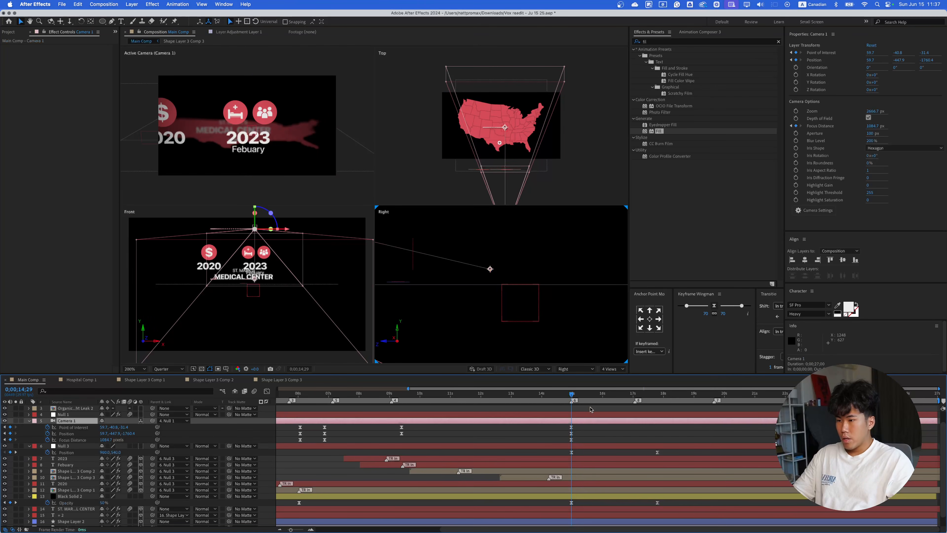
pyautogui.moveTo(590, 402); pyautogui.dragTo(659, 418)
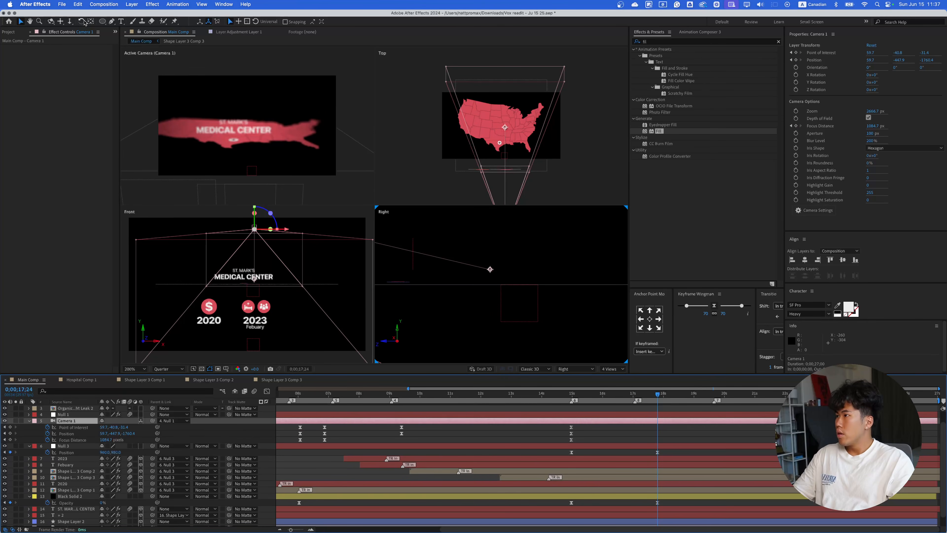
pyautogui.click(70, 22)
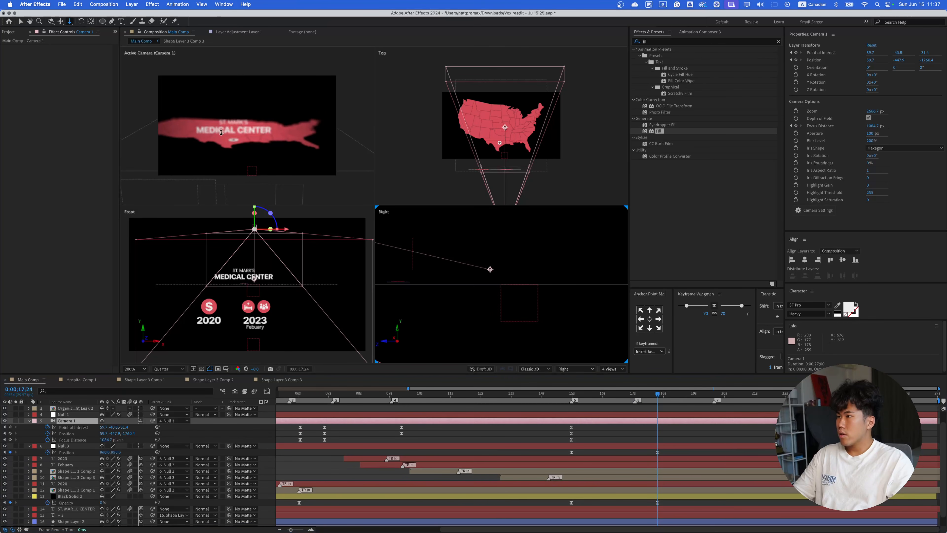
pyautogui.moveTo(222, 132); pyautogui.dragTo(232, 110)
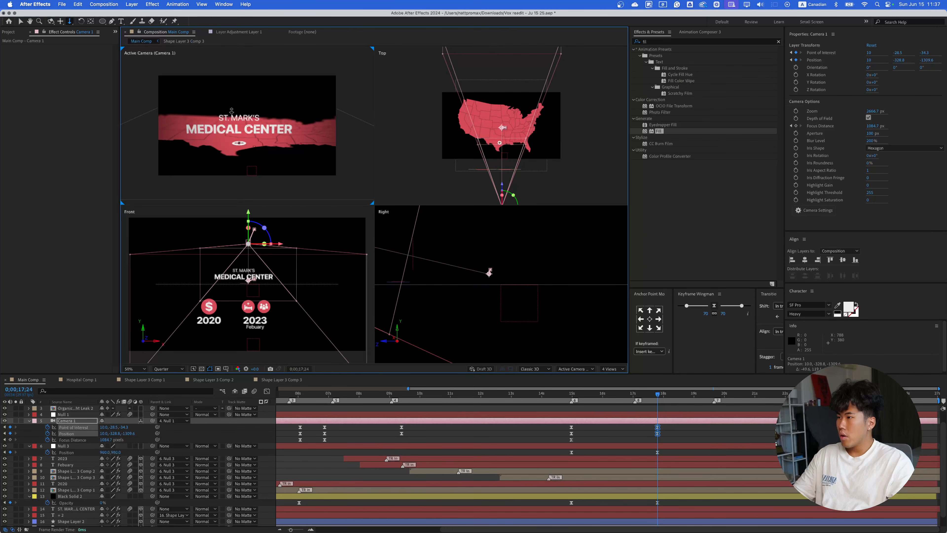
pyautogui.click(61, 22)
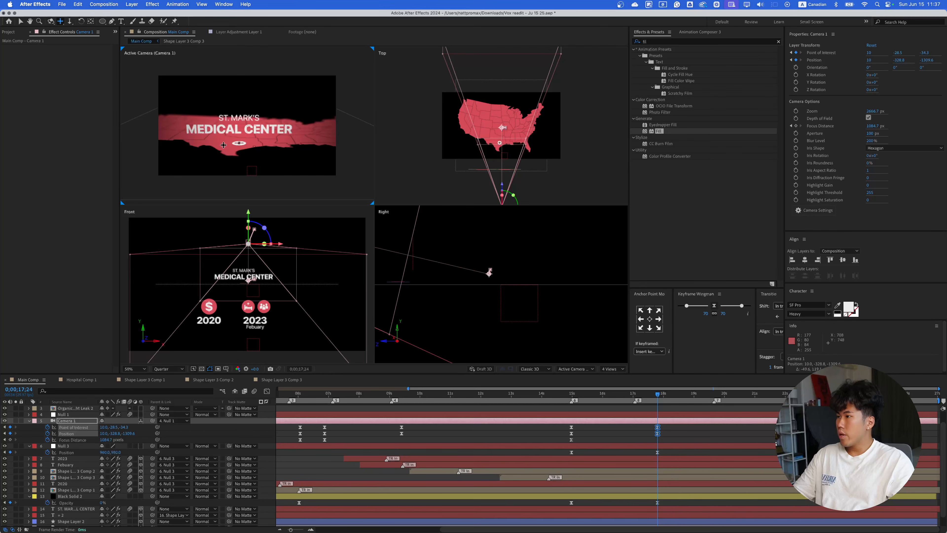
pyautogui.moveTo(213, 142); pyautogui.dragTo(219, 142)
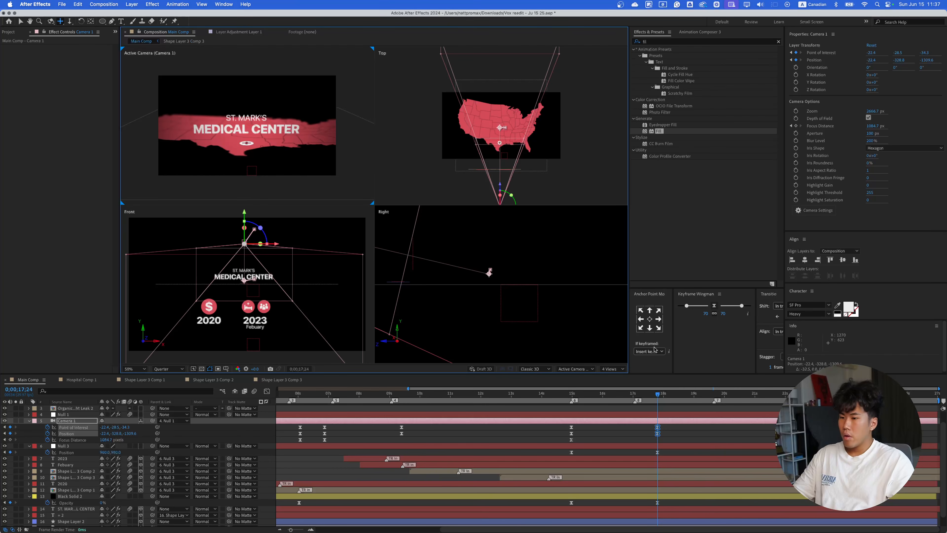
pyautogui.click(573, 394)
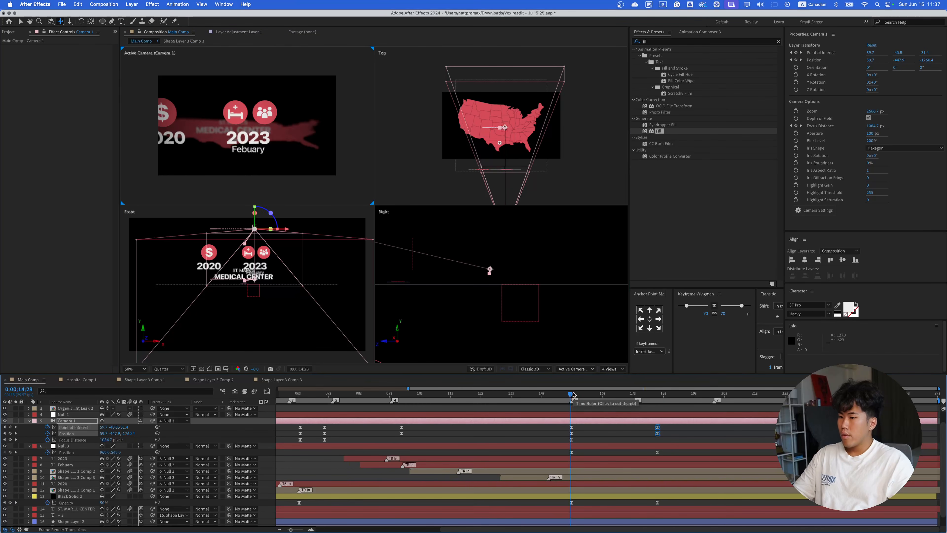
pyautogui.press('space')
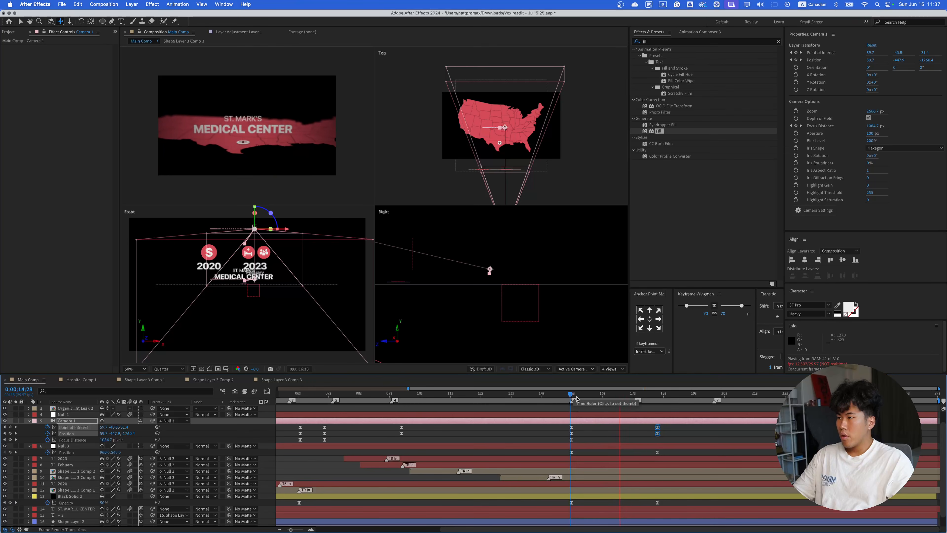
# - Play back the camera's return to the title from 0;00;14;27 and 0;00;14;20, and inspect the final title framing up close
pyautogui.press('space')
pyautogui.moveTo(551, 424); pyautogui.dragTo(666, 448)
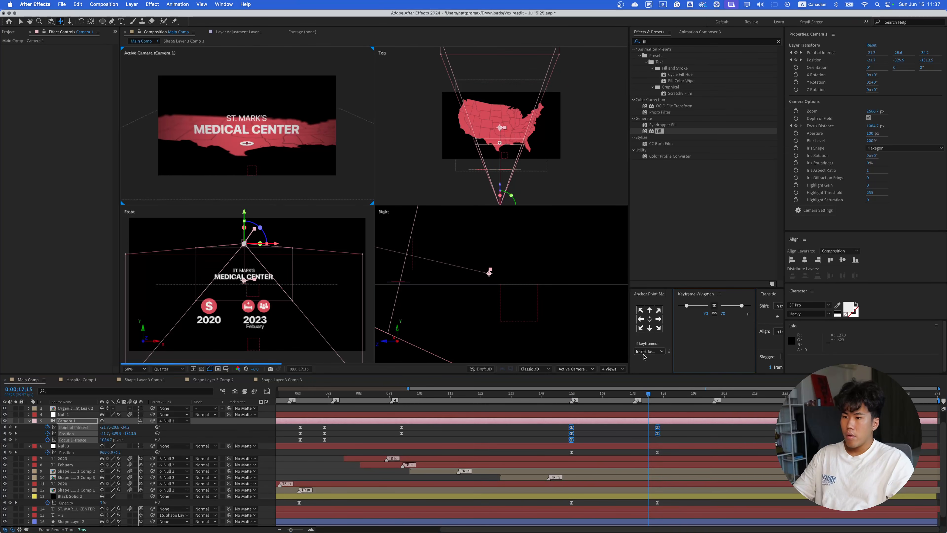
pyautogui.click(570, 395)
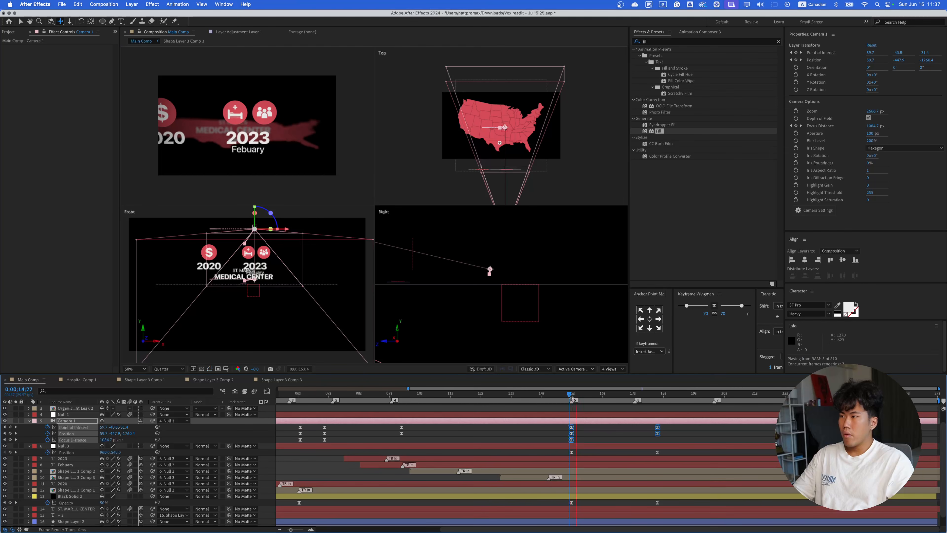
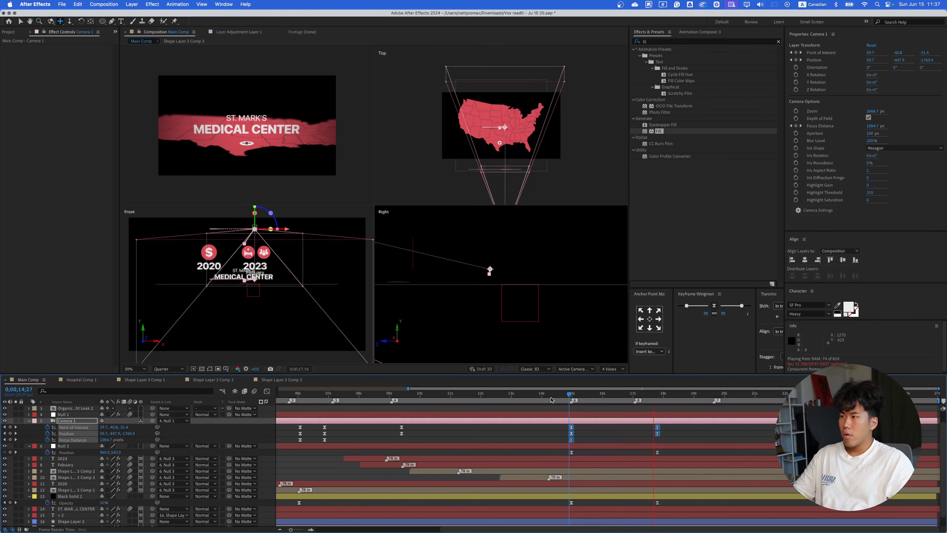
pyautogui.click(563, 395)
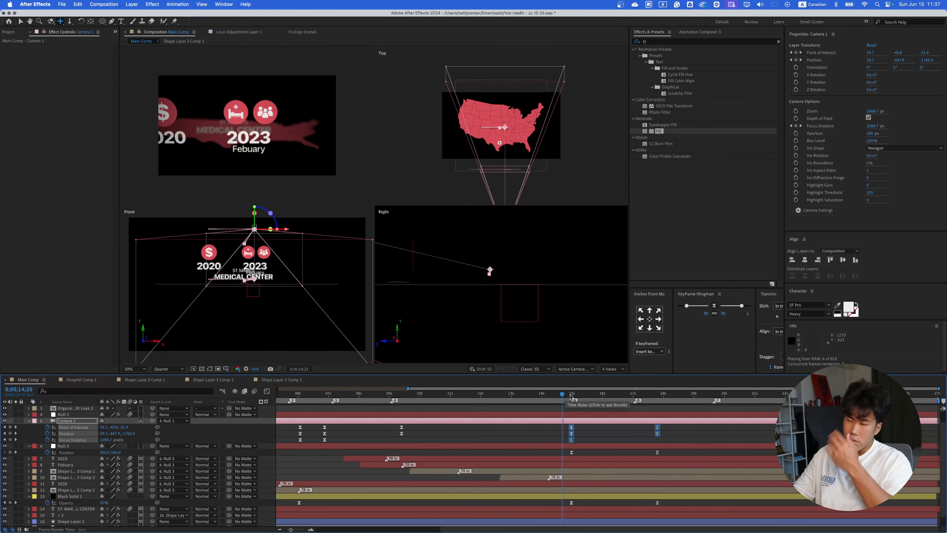
pyautogui.press('space')
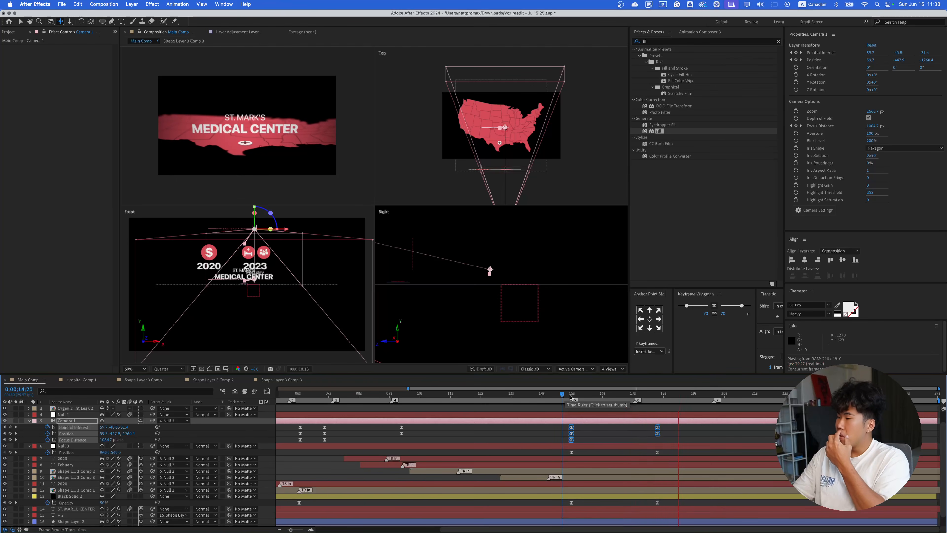
pyautogui.press('space')
pyautogui.press('space')
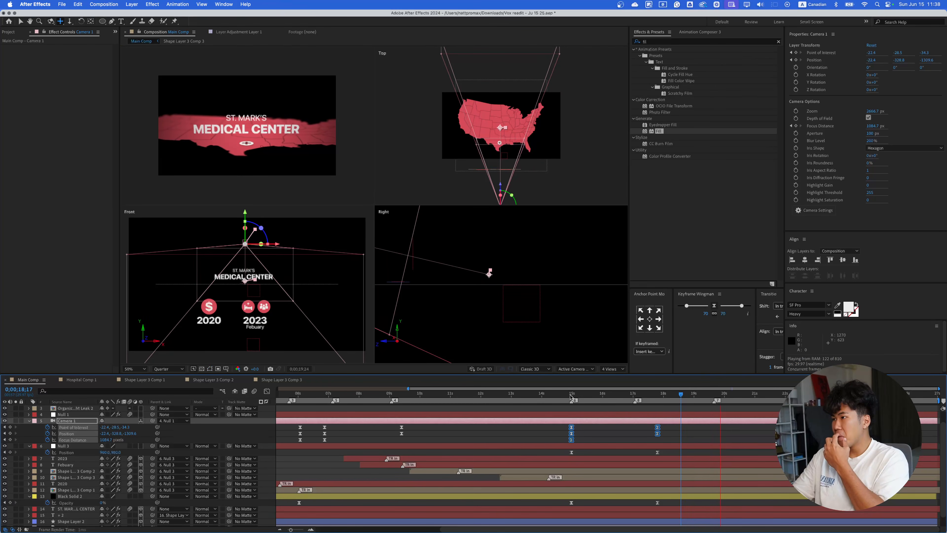
pyautogui.scroll(2, 234, 154)
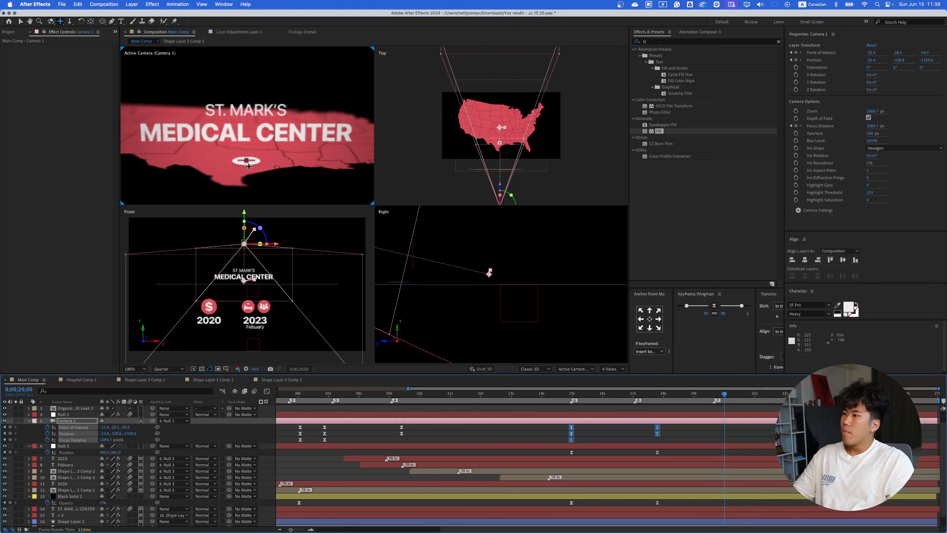
pyautogui.scroll(-2, 249, 167)
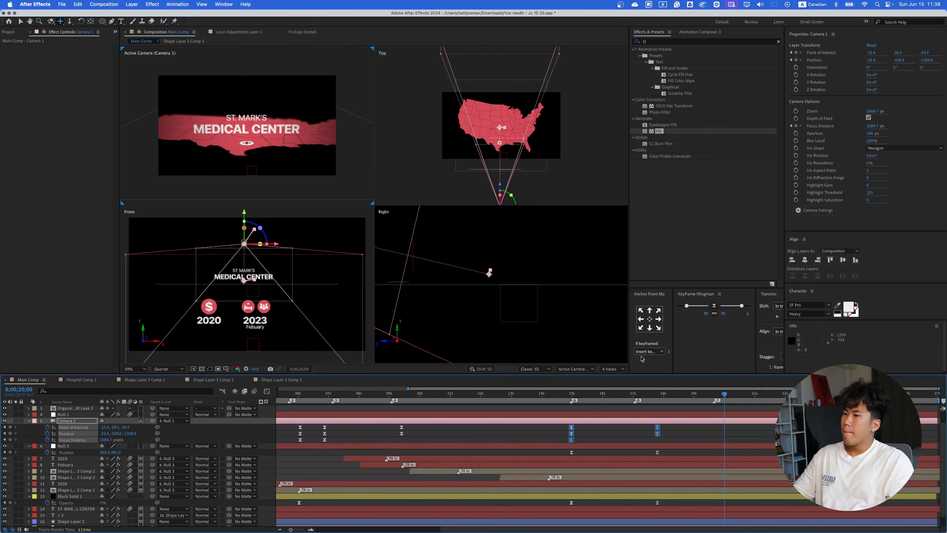
# - Replay the icons-to-title transition from 0;00;14;28 with more of the timeline visible, and check the map and title up close
pyautogui.hscroll(-3, 667, 392)
pyautogui.press('-')
pyautogui.scroll(2, 687, 425)
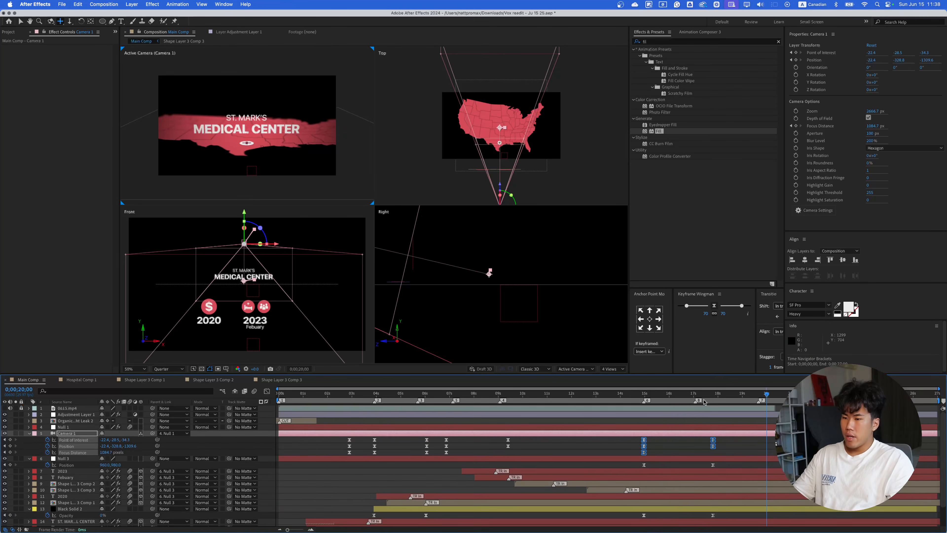
pyautogui.moveTo(674, 397); pyautogui.dragTo(644, 395)
pyautogui.press('space')
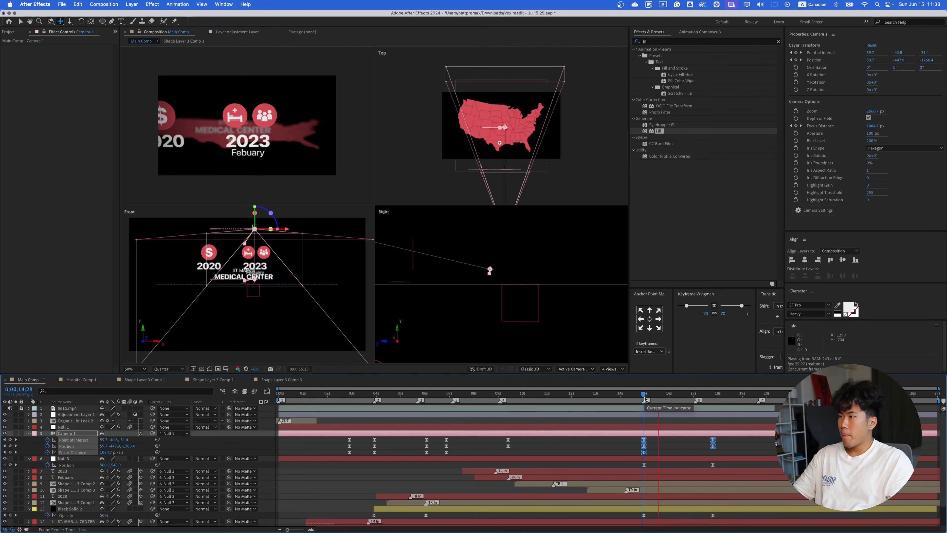
pyautogui.press('space')
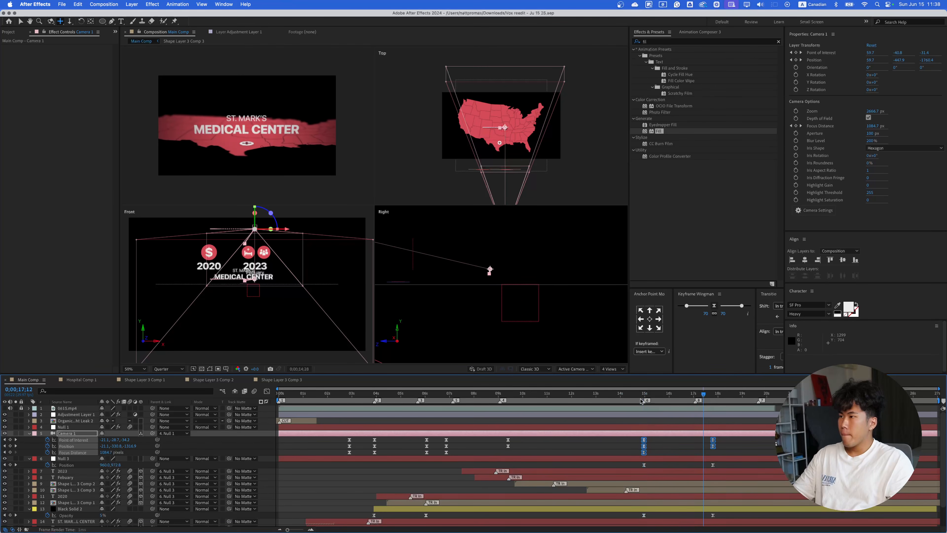
pyautogui.click(645, 397)
pyautogui.press('space')
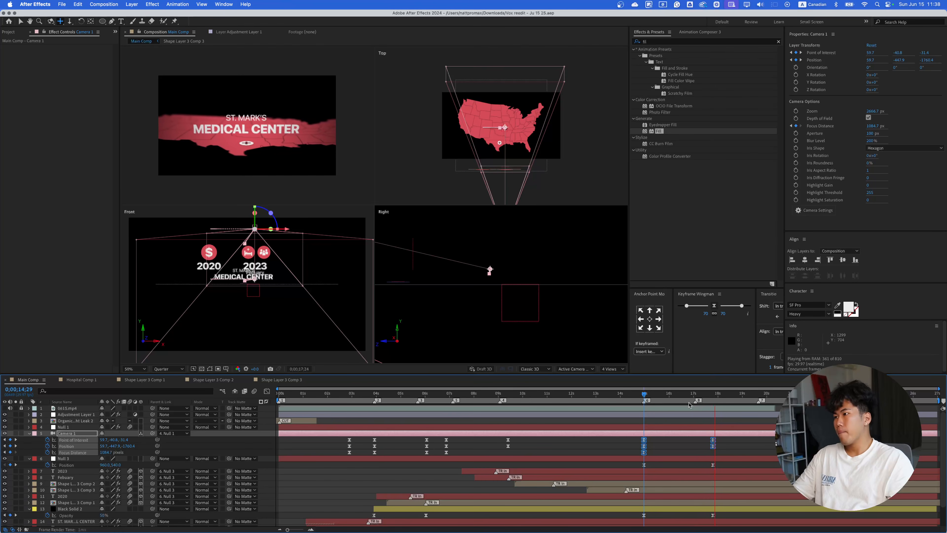
pyautogui.press('space')
pyautogui.hotkey('shift', 'space')
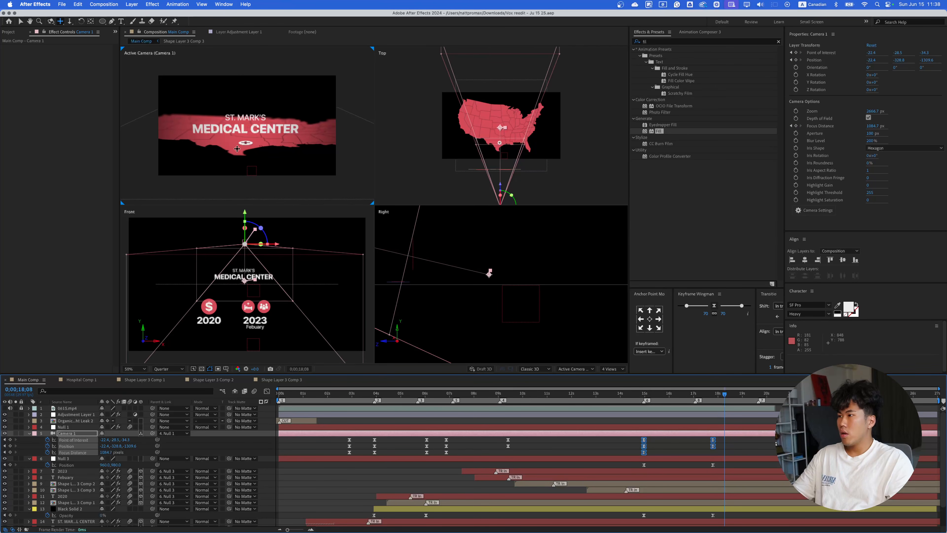
pyautogui.press('.')
pyautogui.press('.')
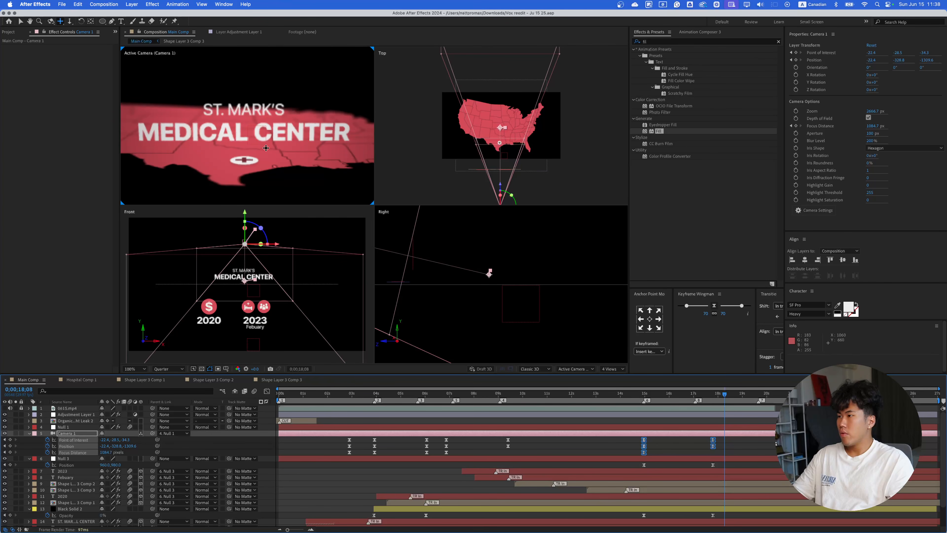
pyautogui.press(',')
pyautogui.press(',')
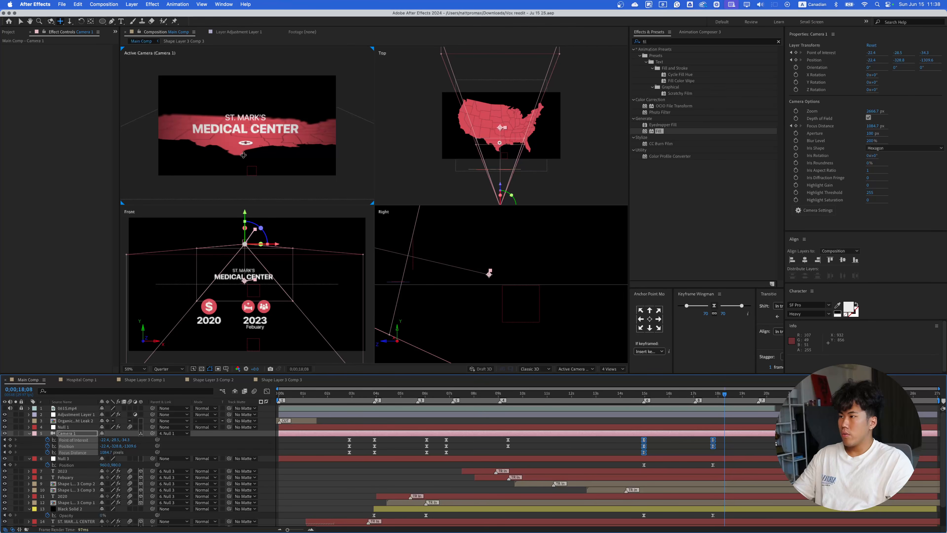
# - Replay the transition from 0;00;14;13 and again from its start keyframes, through to the title at 0;00;20;00
pyautogui.moveTo(723, 396); pyautogui.dragTo(684, 405)
pyautogui.moveTo(677, 405); pyautogui.dragTo(631, 406)
pyautogui.press('space')
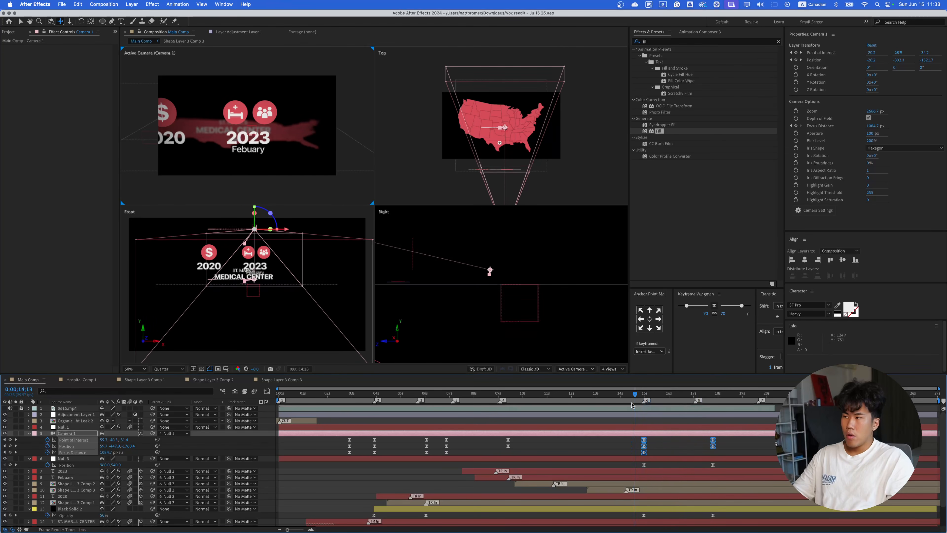
pyautogui.press('space')
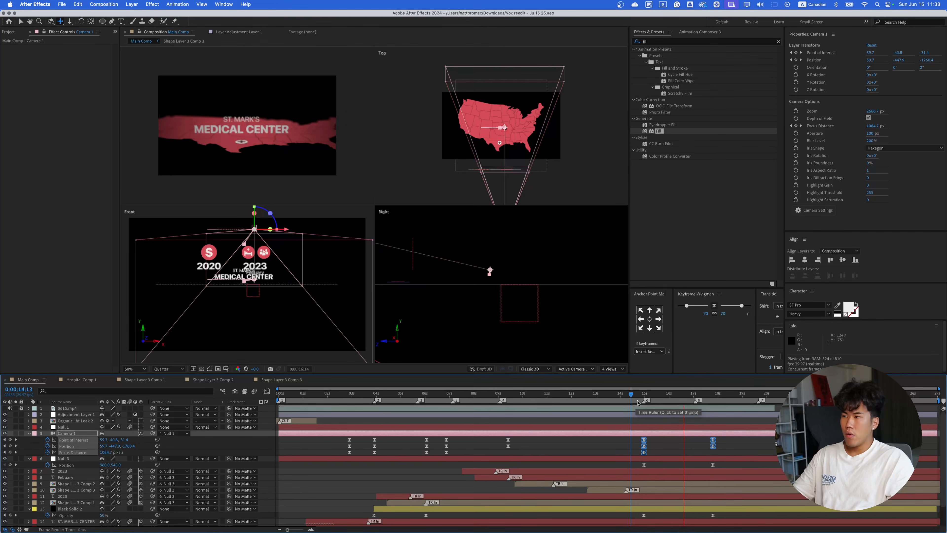
pyautogui.click(645, 400)
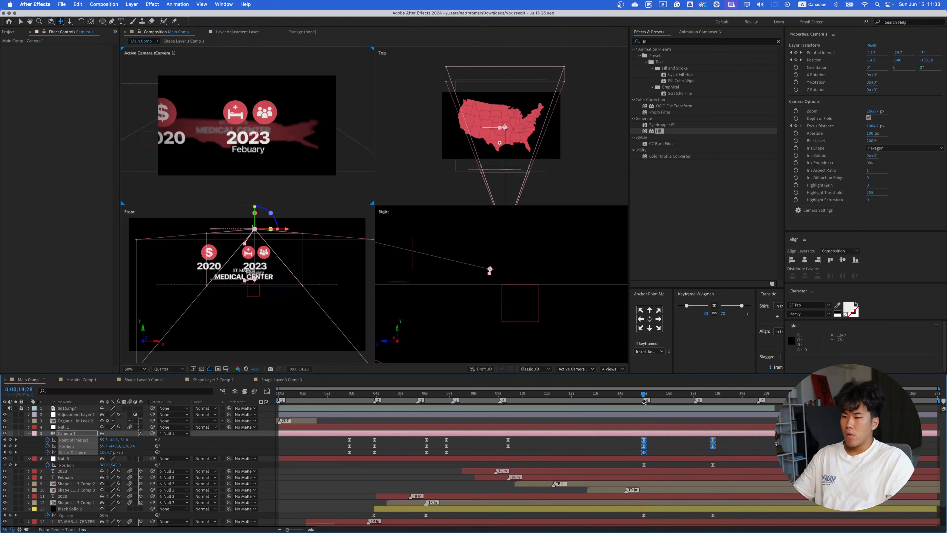
pyautogui.press('space')
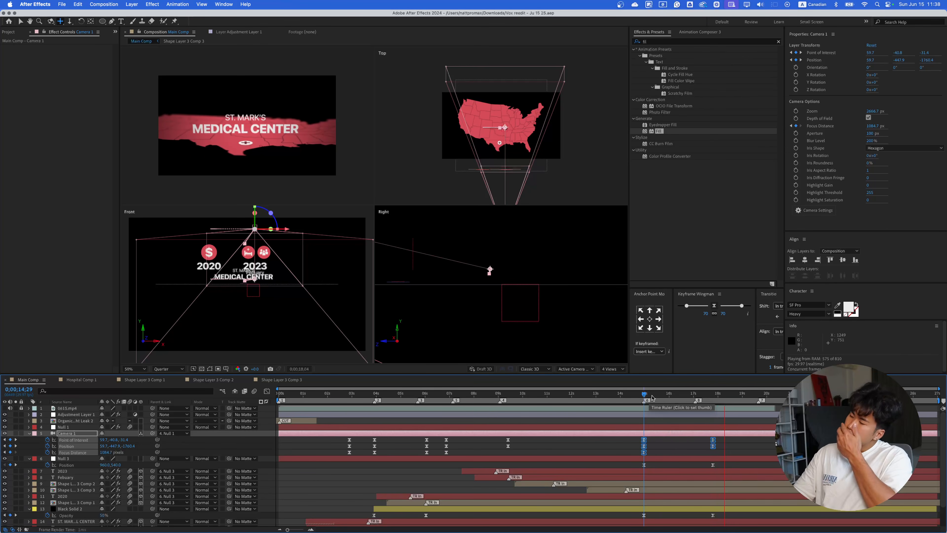
pyautogui.press('space')
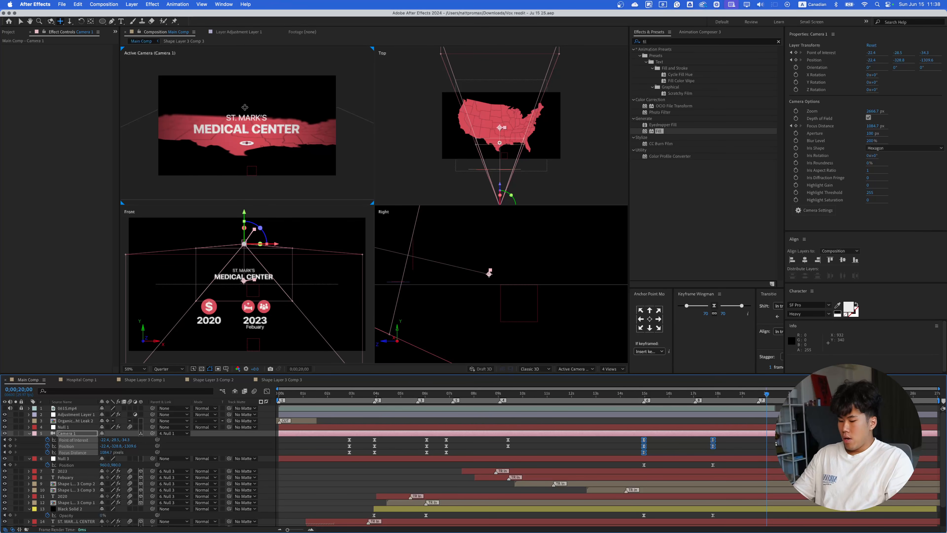
# - Duplicate the ST. MARK'S MEDICAL CENTER text layer and shift the copy along the timeline to start at about 16 seconds
pyautogui.press('v')
pyautogui.click(229, 108)
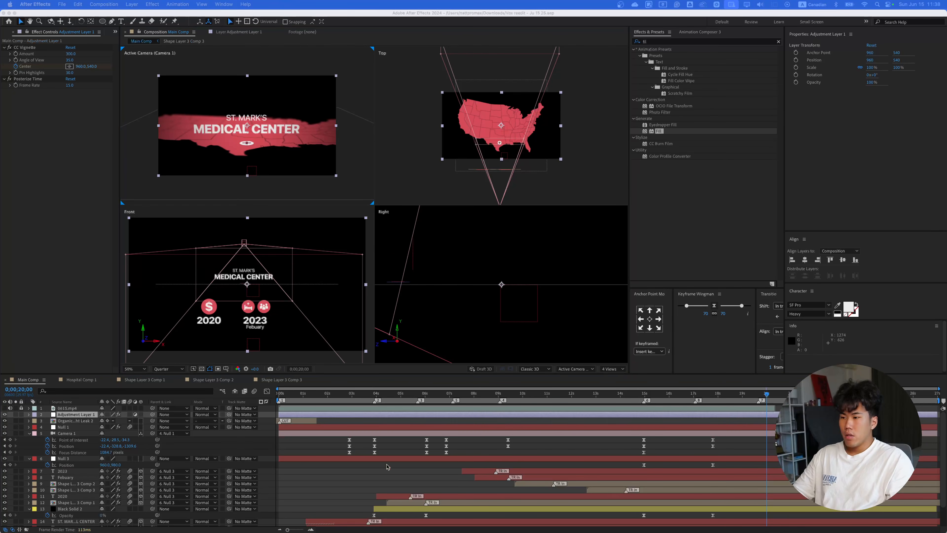
pyautogui.scroll(-2, 78, 488)
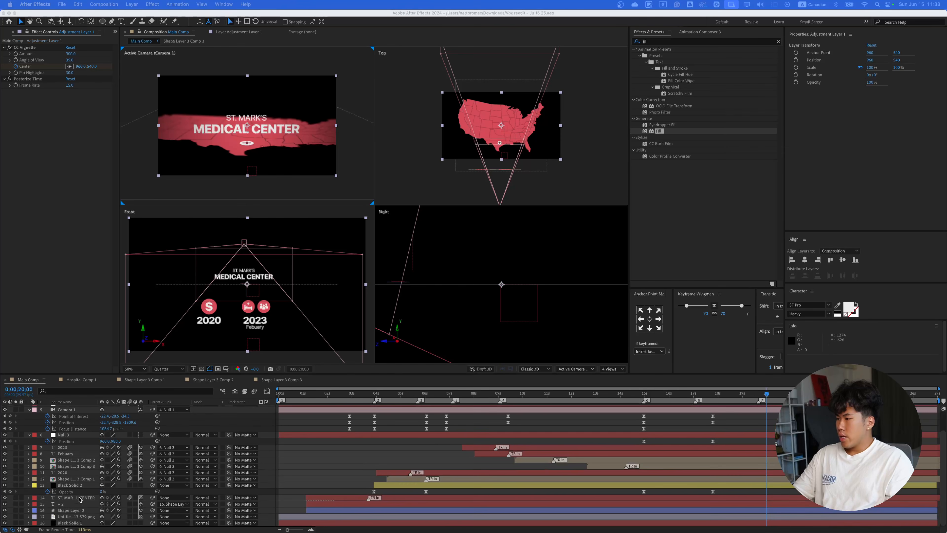
pyautogui.click(82, 500)
pyautogui.press('super+c')
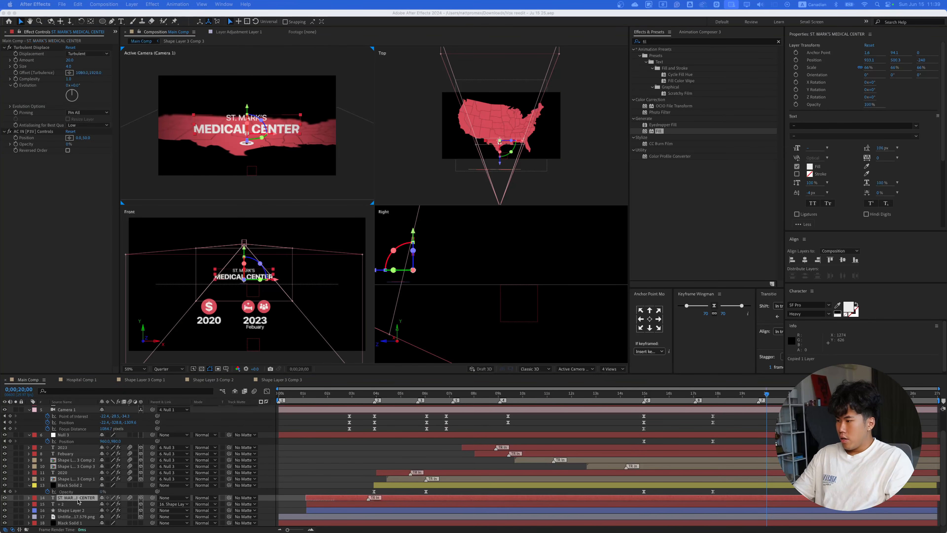
pyautogui.press('super+v')
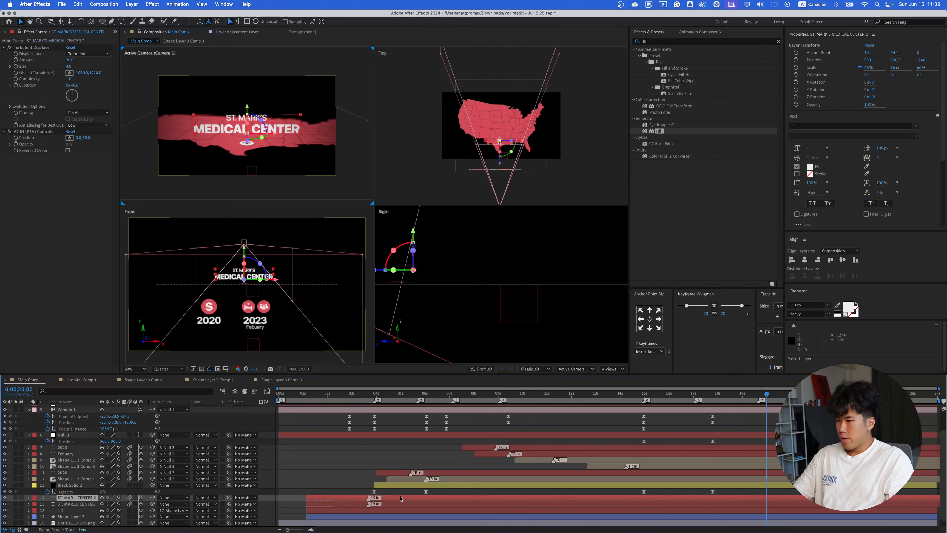
pyautogui.moveTo(402, 498); pyautogui.dragTo(757, 503)
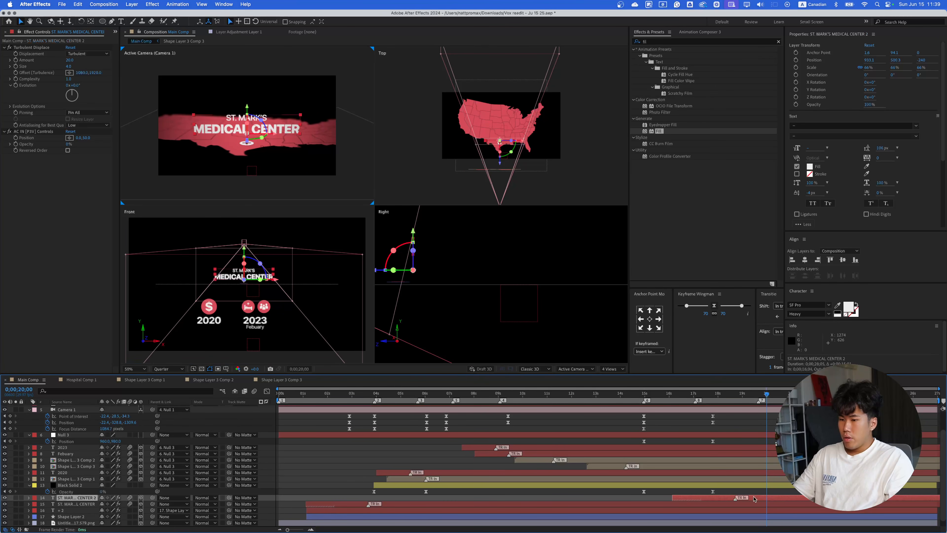
# - Replace the duplicated title's text with 2023 and centre its anchor point
pyautogui.doubleClick(745, 499)
pyautogui.write('2024')
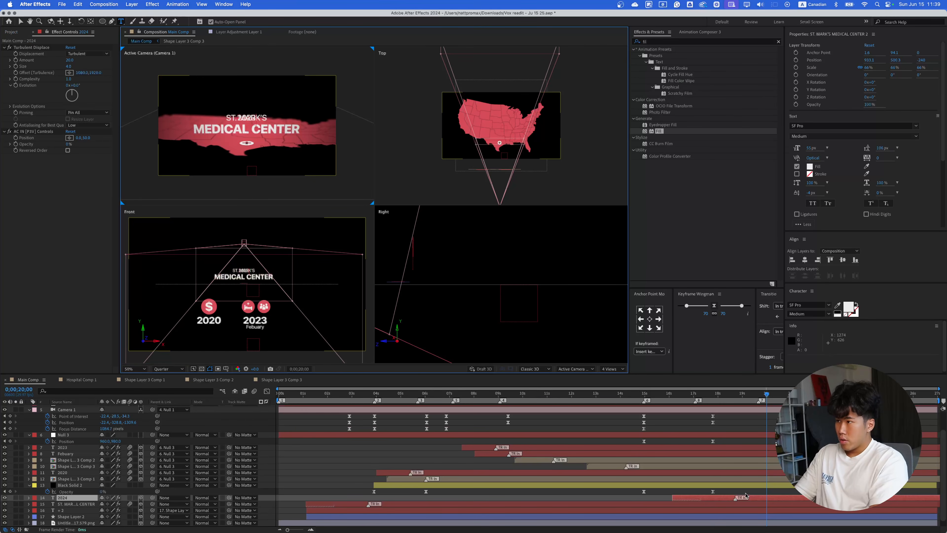
pyautogui.click(751, 498)
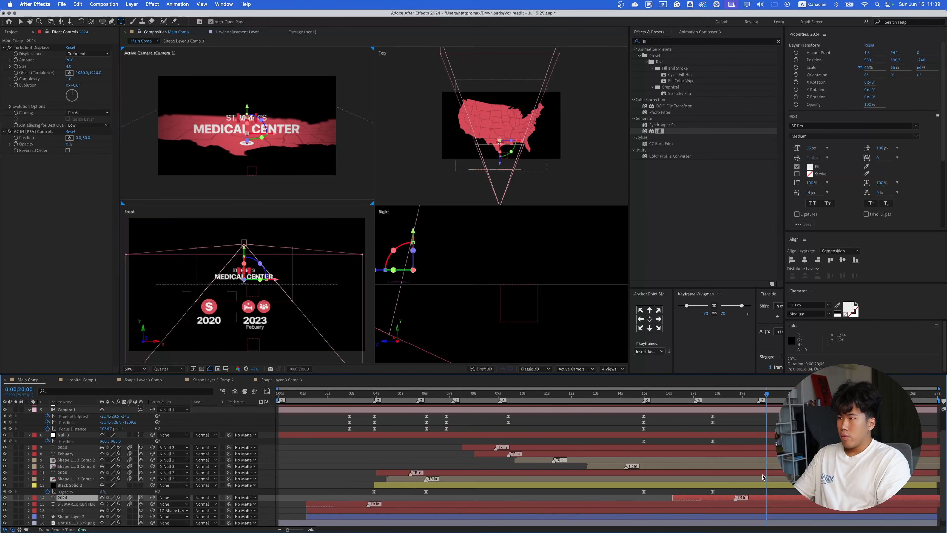
pyautogui.click(650, 319)
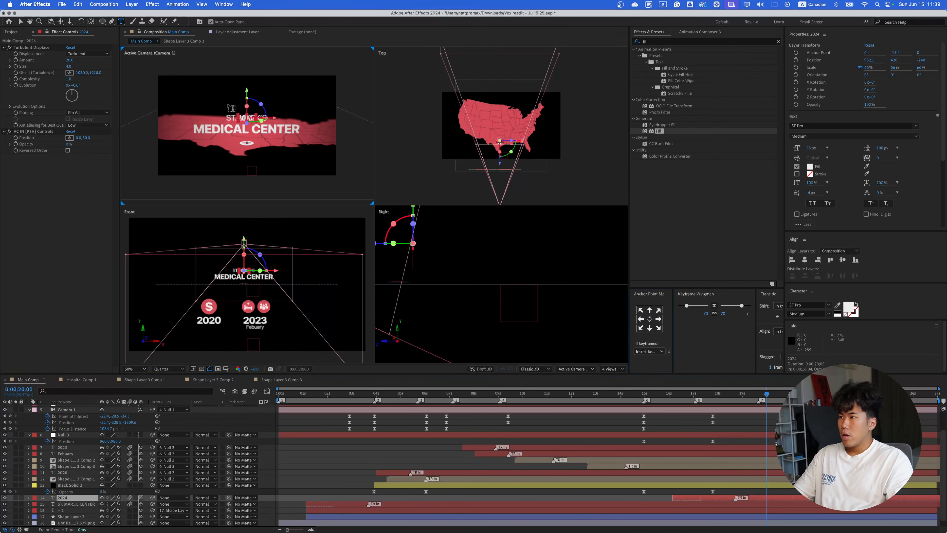
# - Place the year text just above ST. MARK'S, and set its font style to Bold and size to 132 px
pyautogui.press('v')
pyautogui.moveTo(250, 96); pyautogui.dragTo(249, 80)
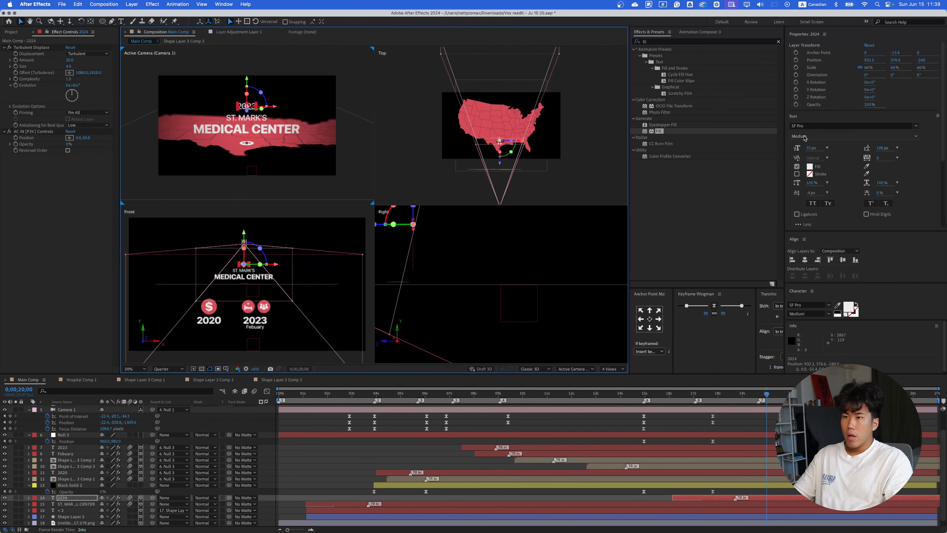
pyautogui.click(854, 136)
pyautogui.click(822, 340)
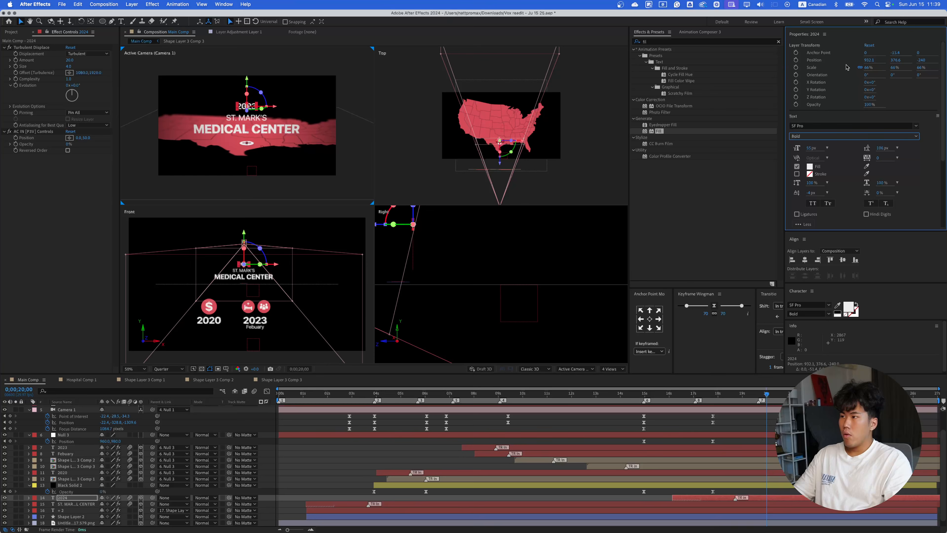
pyautogui.moveTo(812, 147); pyautogui.dragTo(841, 145)
pyautogui.moveTo(249, 80); pyautogui.dragTo(253, 83)
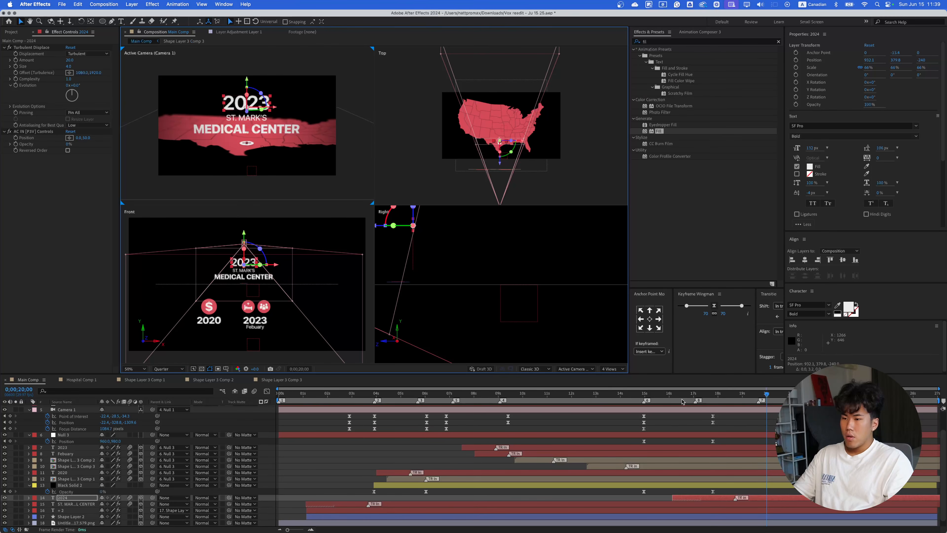
# - Save the project and preview the new year text's entrance from 0;00;14;25 and 0;00;15;17
pyautogui.moveTo(682, 401); pyautogui.dragTo(647, 398)
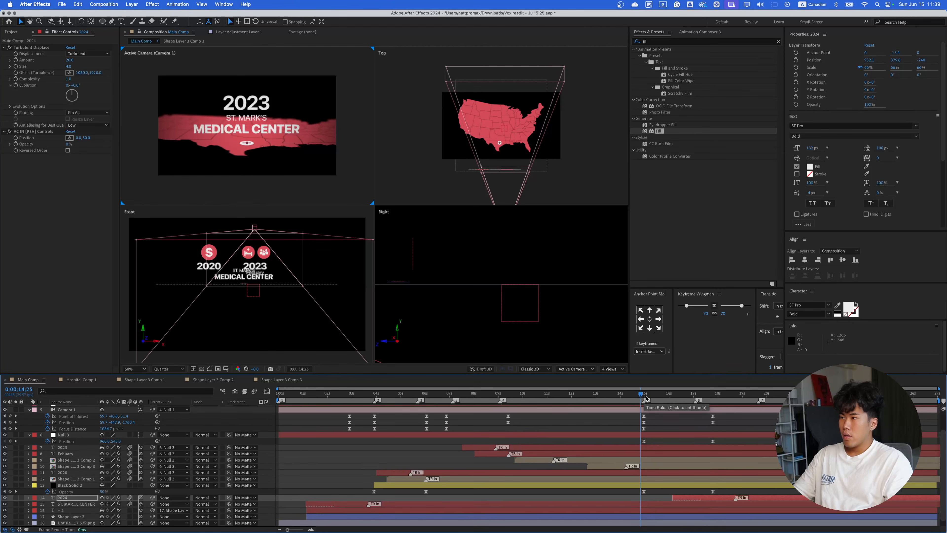
pyautogui.press('space')
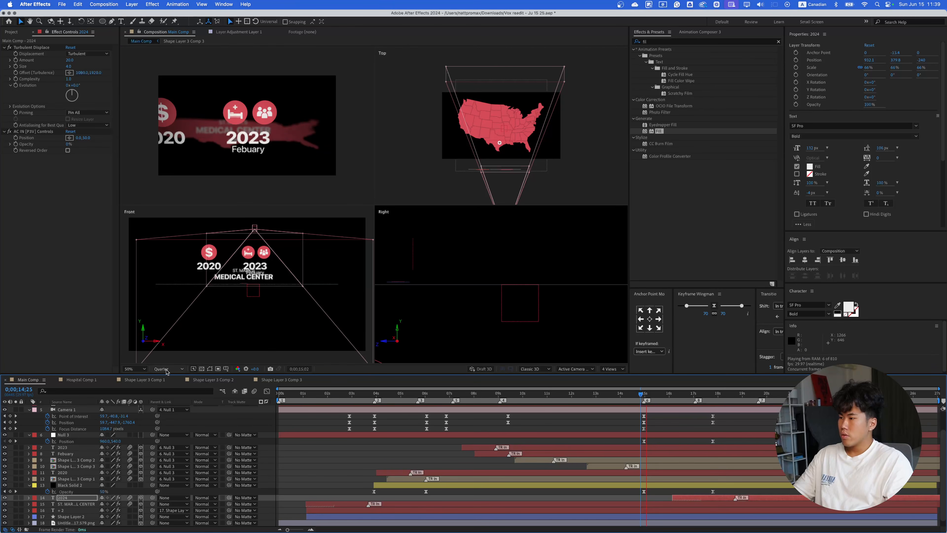
pyautogui.press('space')
pyautogui.press('super+s')
pyautogui.moveTo(641, 395); pyautogui.dragTo(658, 395)
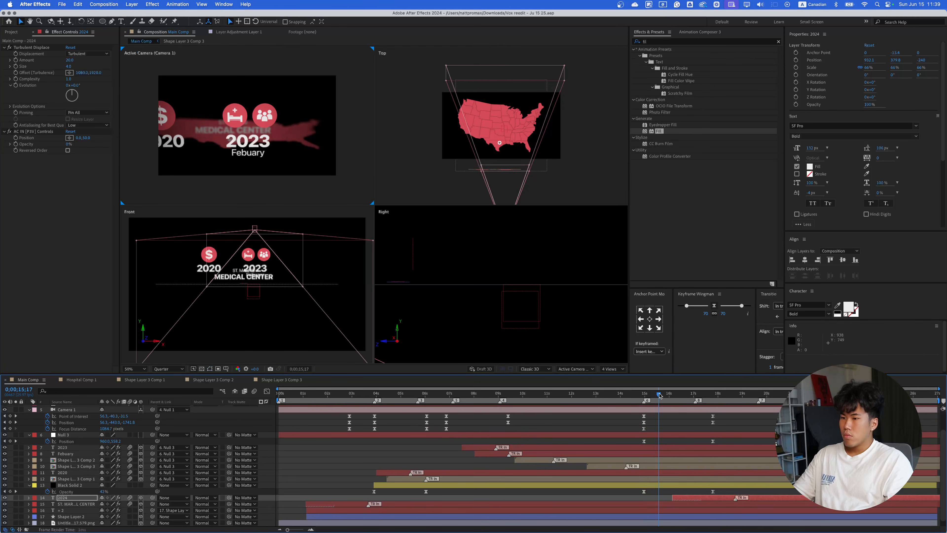
pyautogui.press('space')
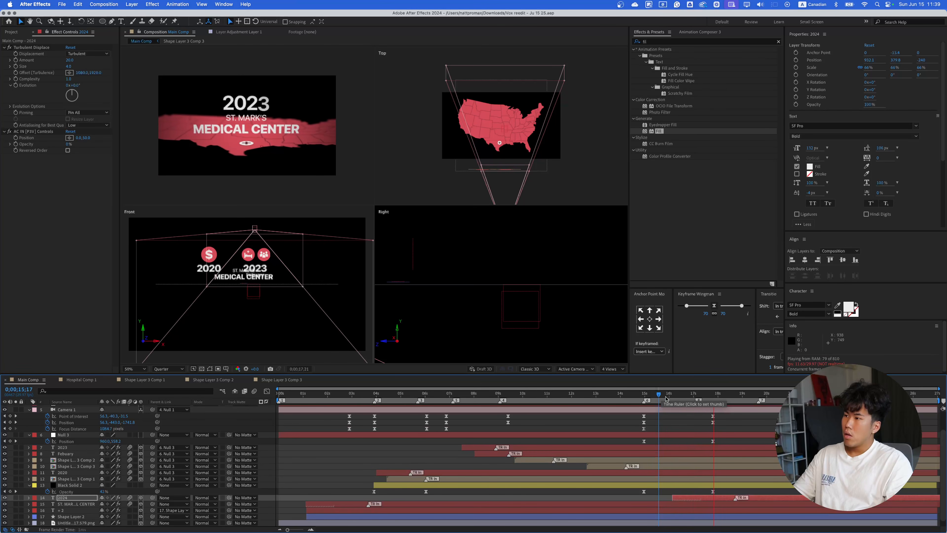
# - Preview the year text's entrance over the title from 0;00;15;25 and scrub through to 0;00;17;10
pyautogui.press('space')
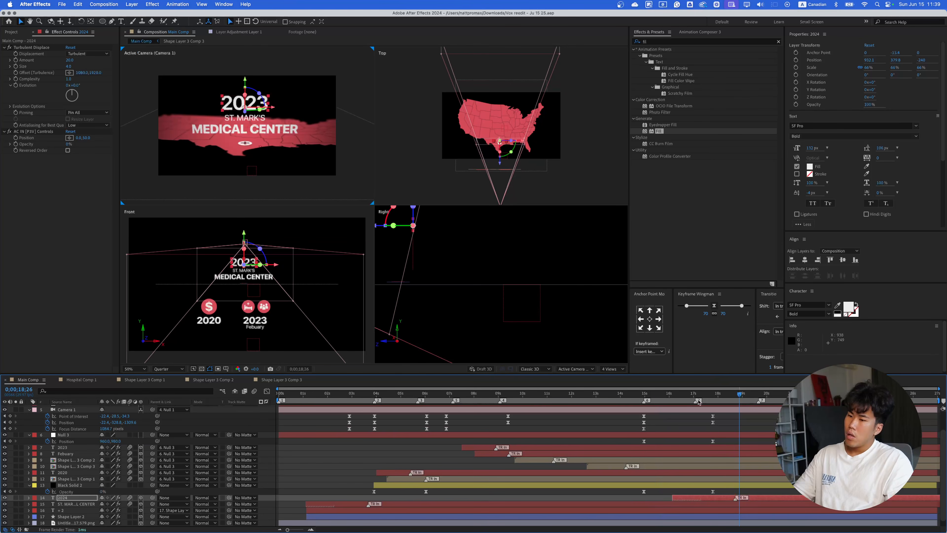
pyautogui.click(666, 400)
pyautogui.press('space')
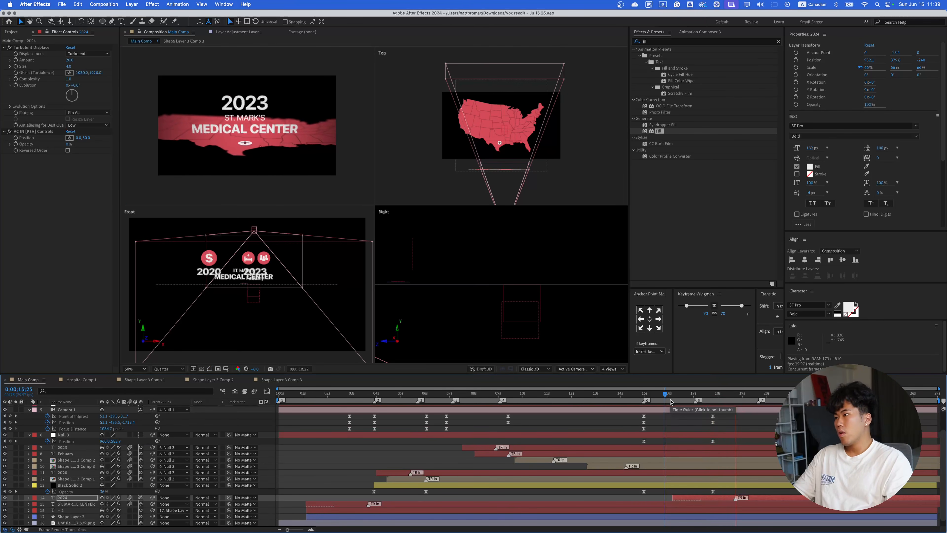
pyautogui.press('space')
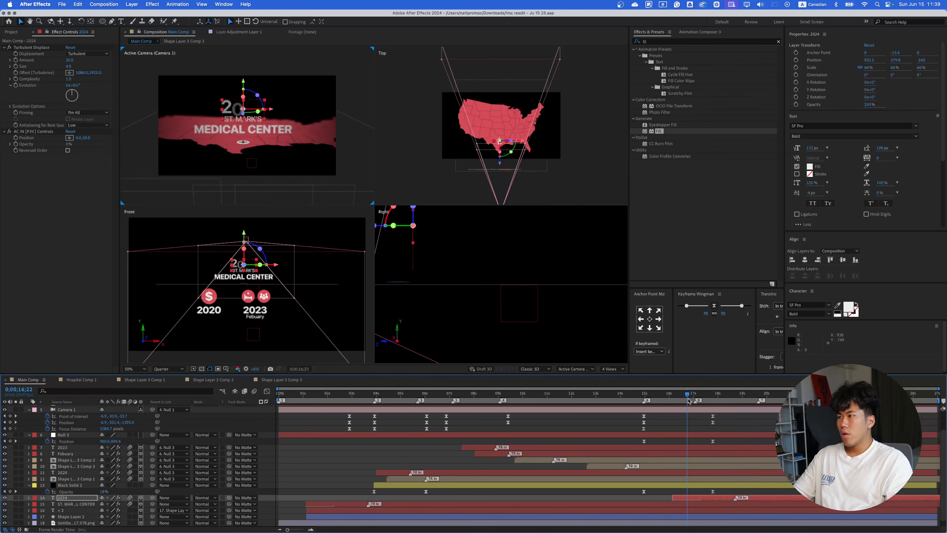
pyautogui.click(665, 400)
pyautogui.moveTo(666, 402); pyautogui.dragTo(702, 402)
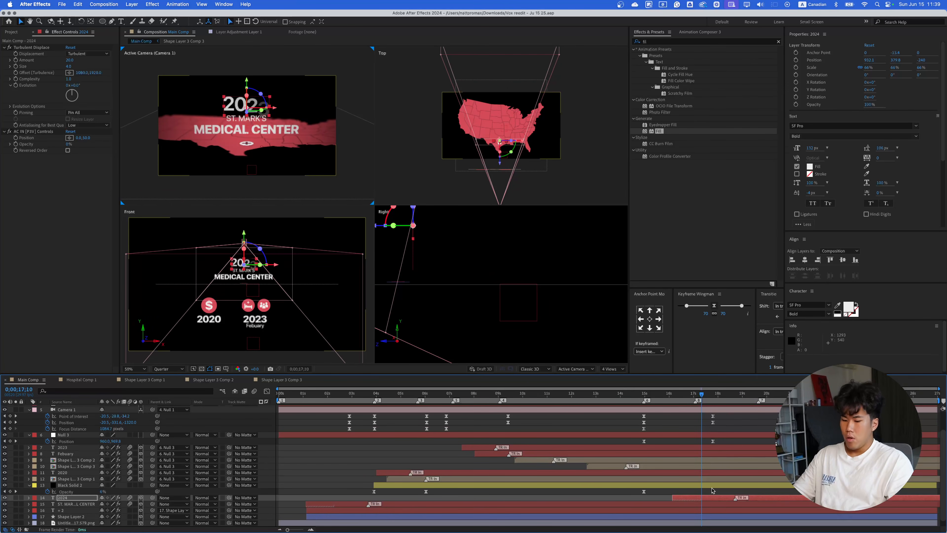
# - Delete the year text layer above the medical center title and preview the camera move from 0;00;15;08
pyautogui.press('Delete')
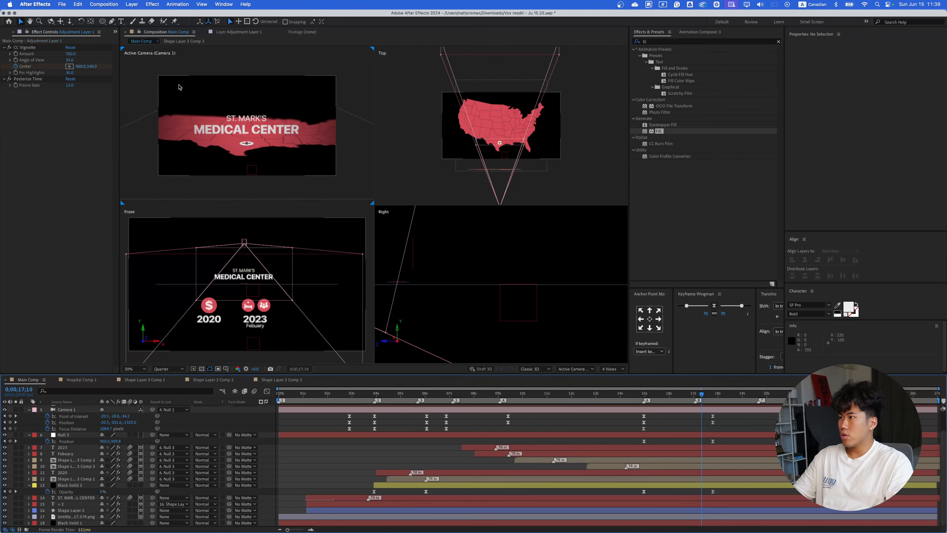
pyautogui.press('space')
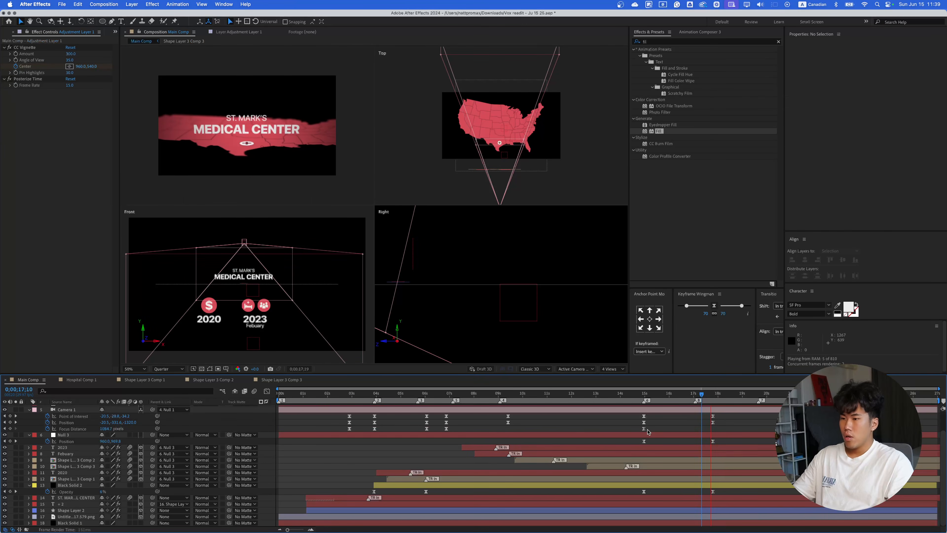
pyautogui.click(651, 406)
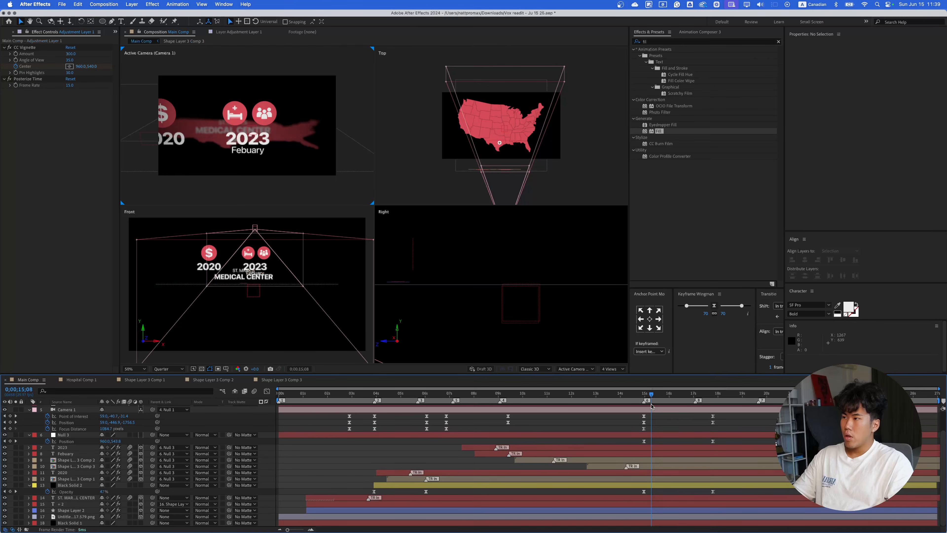
pyautogui.press('space')
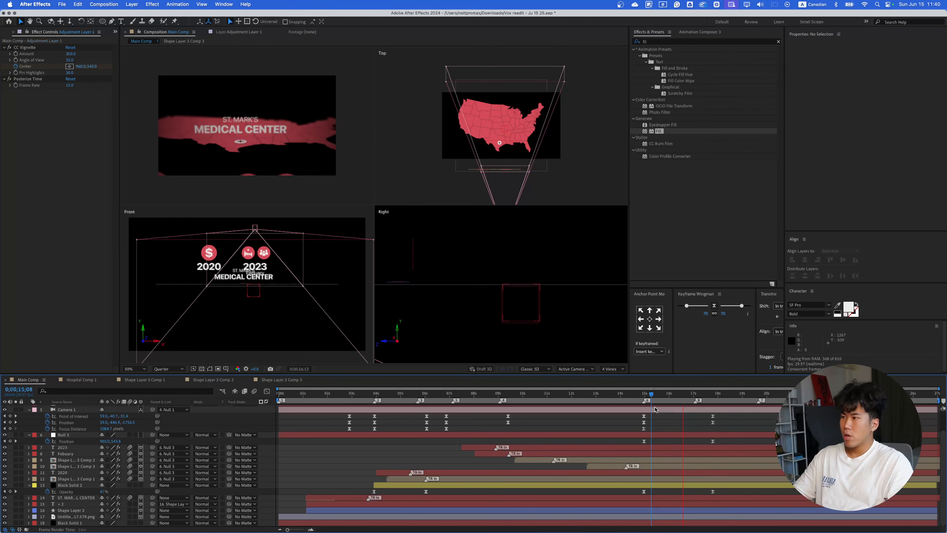
pyautogui.press('space')
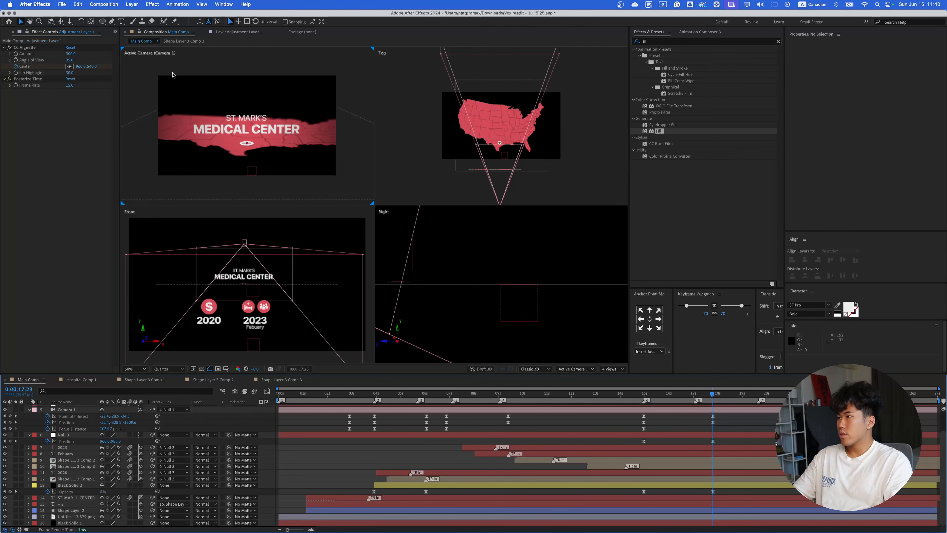
# - Add a new text layer reading "October, 2023" above ST. MARK'S MEDICAL CENTER in the camera view
pyautogui.click(121, 21)
pyautogui.click(188, 98)
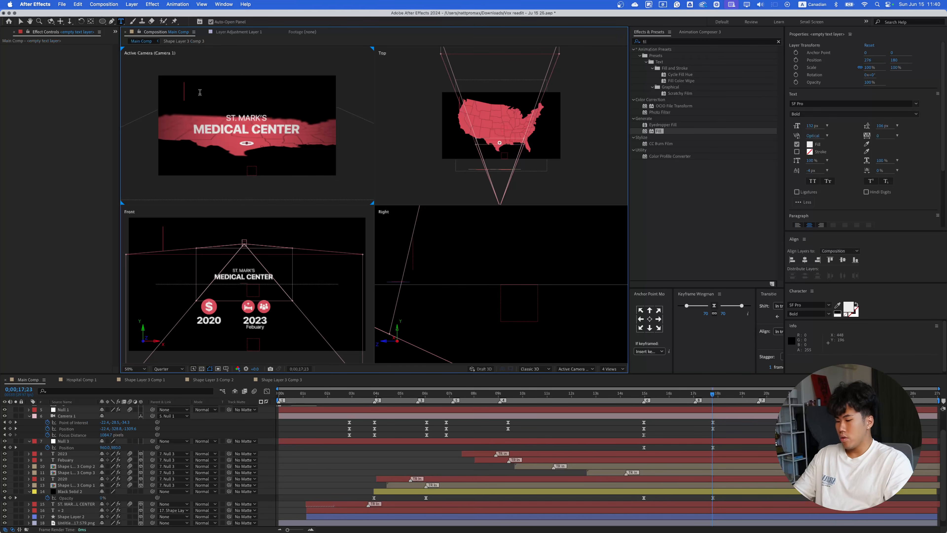
pyautogui.write('Octo')
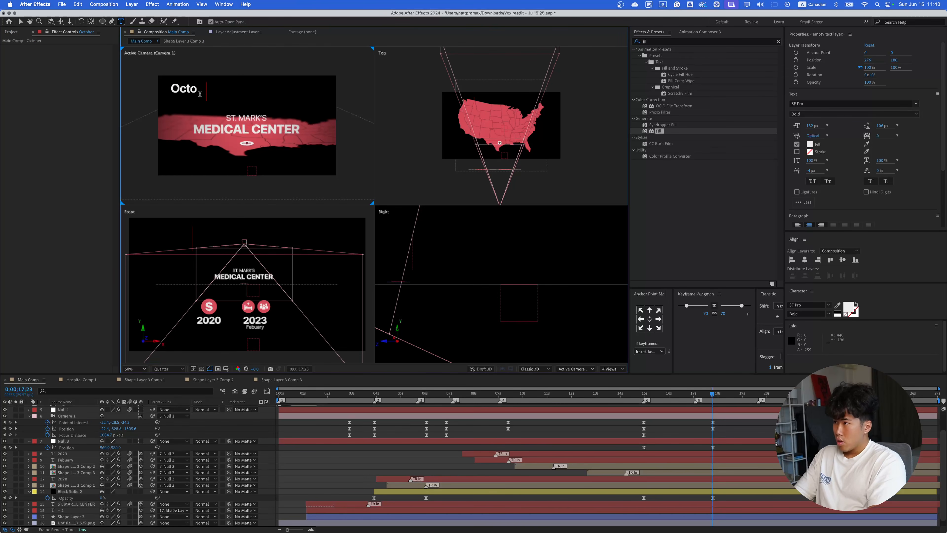
pyautogui.write('ber, ')
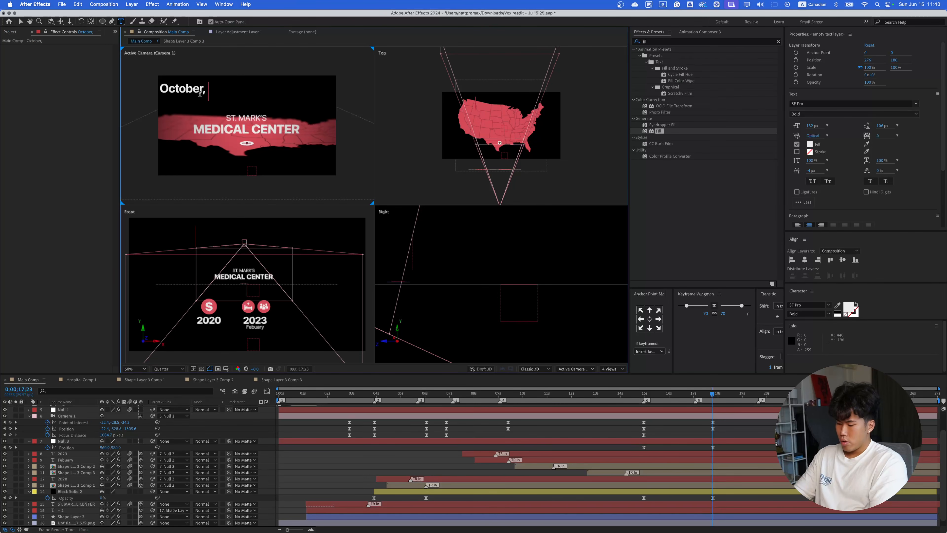
pyautogui.write('2023')
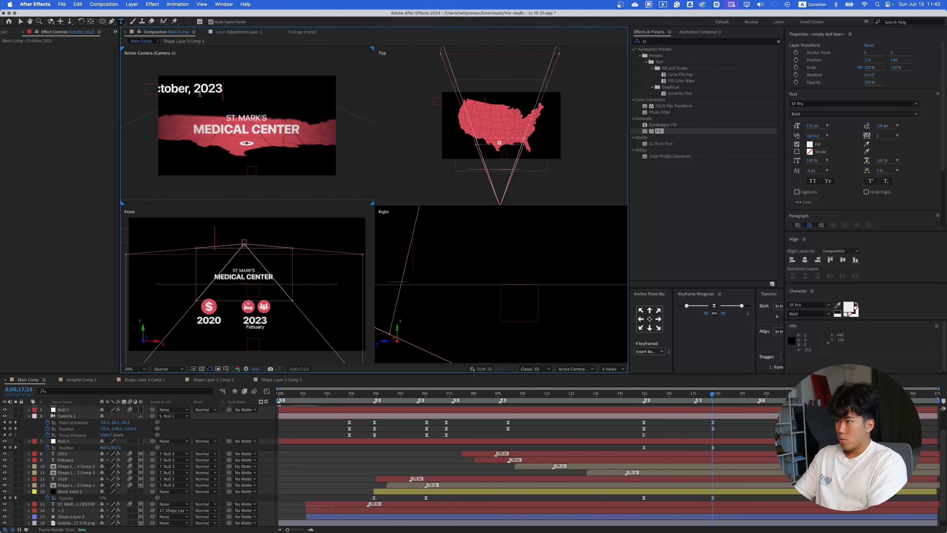
pyautogui.press('Escape')
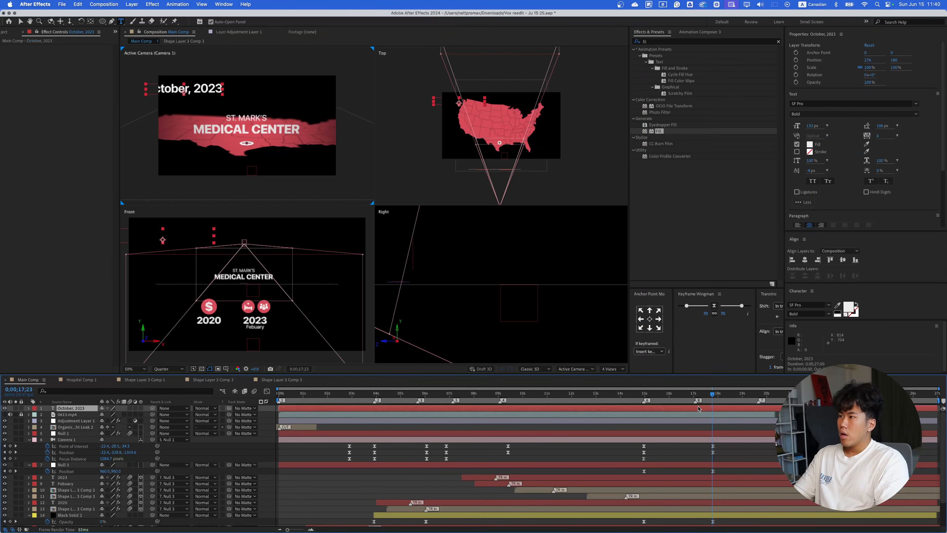
# - Centre the date text's anchor point and align the layer horizontally and vertically to the composition's centre
pyautogui.click(650, 319)
pyautogui.click(805, 260)
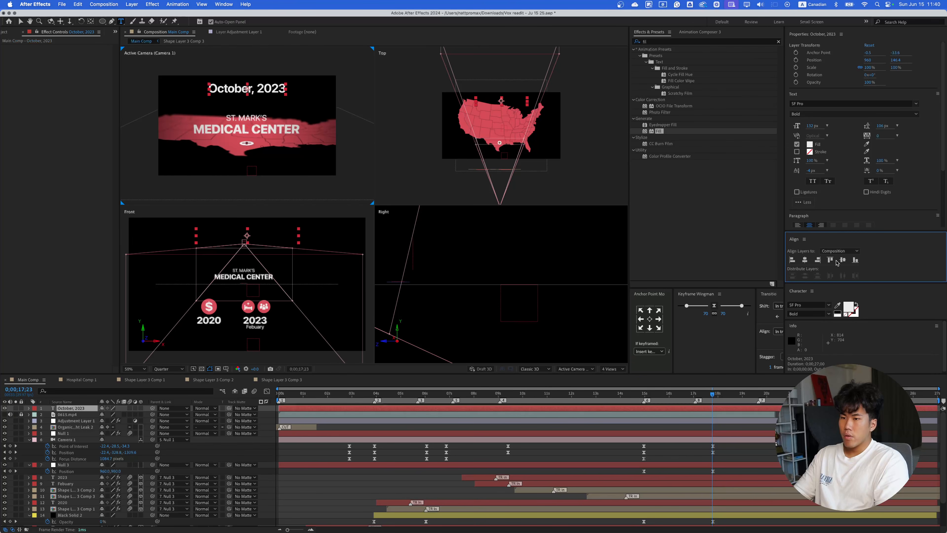
pyautogui.click(842, 260)
pyautogui.click(536, 413)
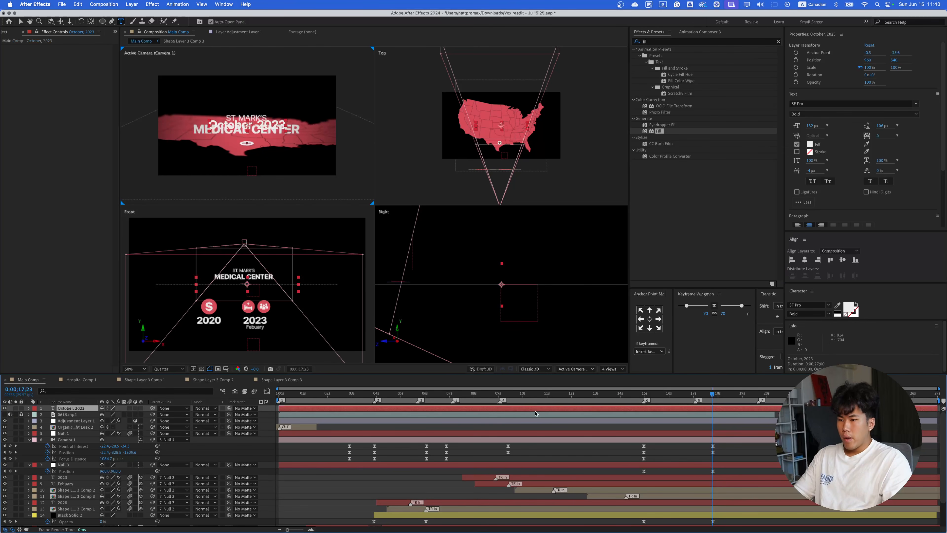
# - Split the October, 2023 layer at about 0;00;15;21 and delete the part before it
pyautogui.moveTo(713, 393); pyautogui.dragTo(663, 394)
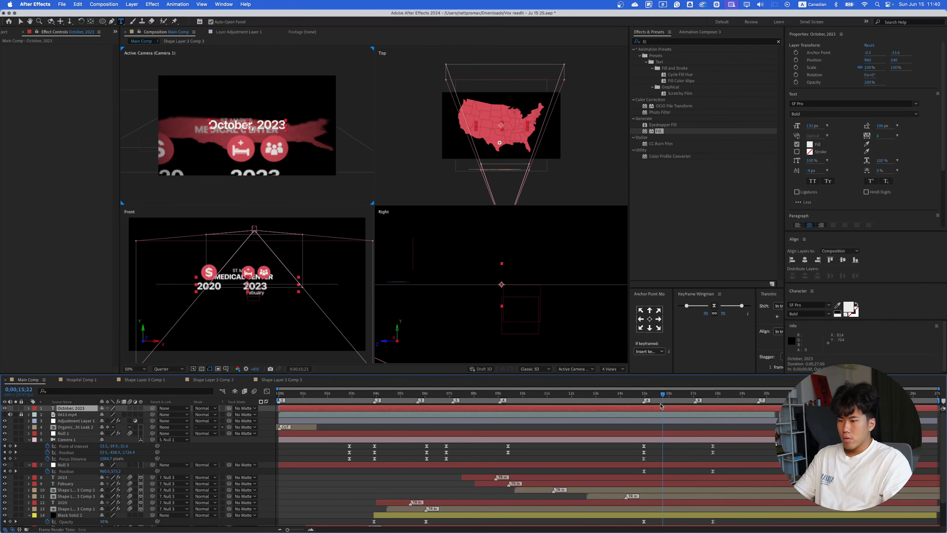
pyautogui.press('super+shift+d')
pyautogui.click(653, 410)
pyautogui.click(658, 414)
pyautogui.press('Delete')
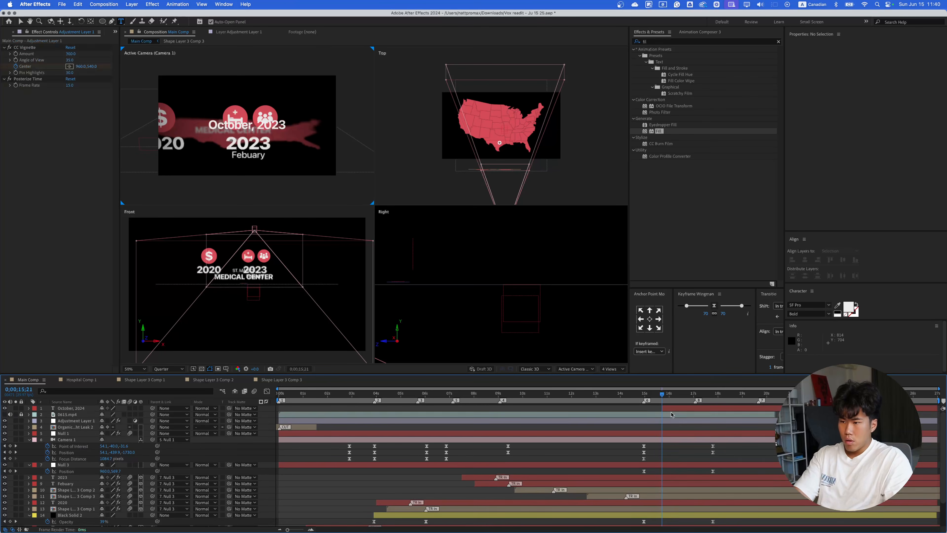
# - Move the October, 2023 layer below the video footage layer in the layer stack
pyautogui.click(81, 407)
pyautogui.moveTo(82, 411); pyautogui.dragTo(83, 420)
pyautogui.press('v')
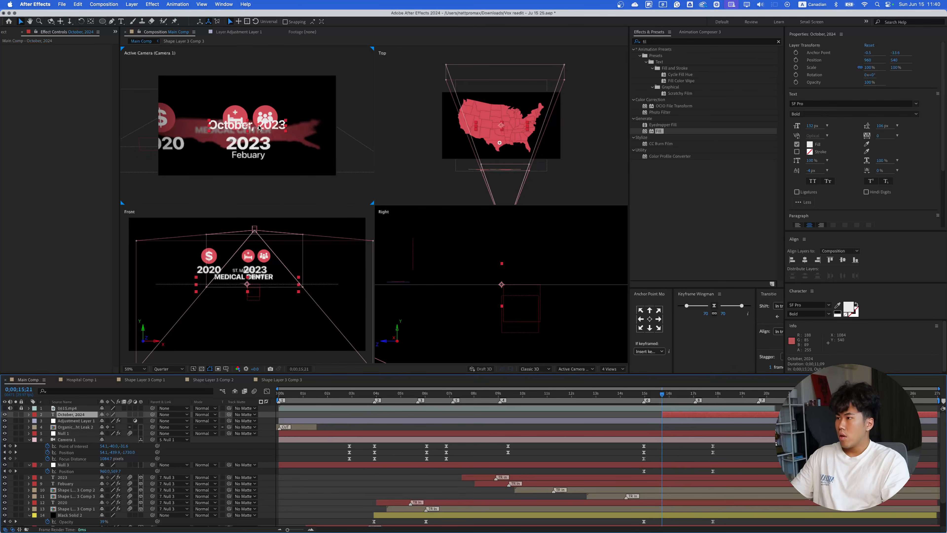
# - Set the font style of the "2023" part of the date text to Medium
pyautogui.press('super+t')
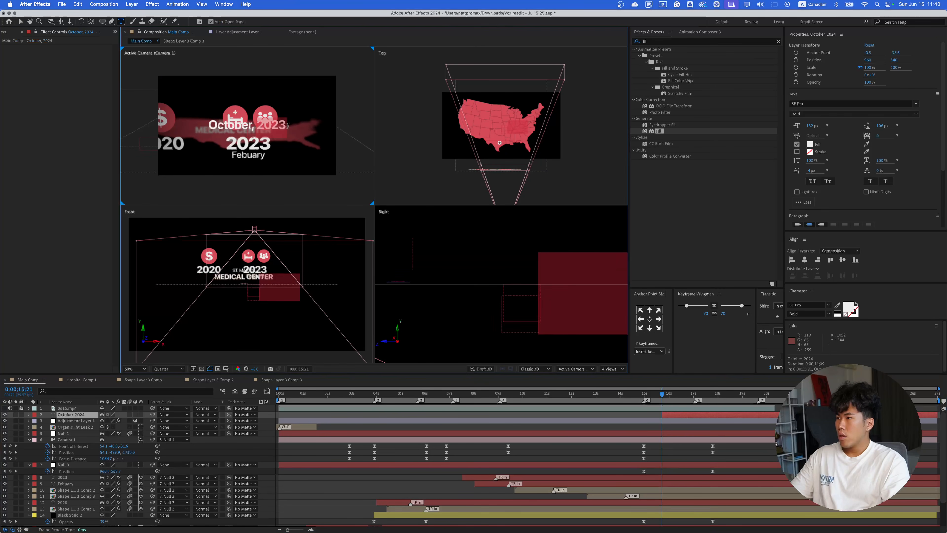
pyautogui.click(811, 115)
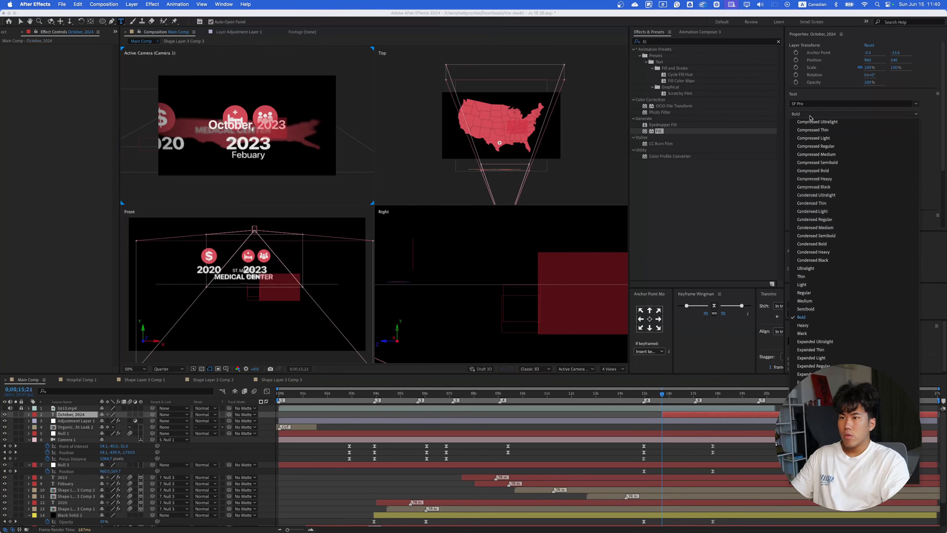
pyautogui.click(813, 299)
pyautogui.click(685, 443)
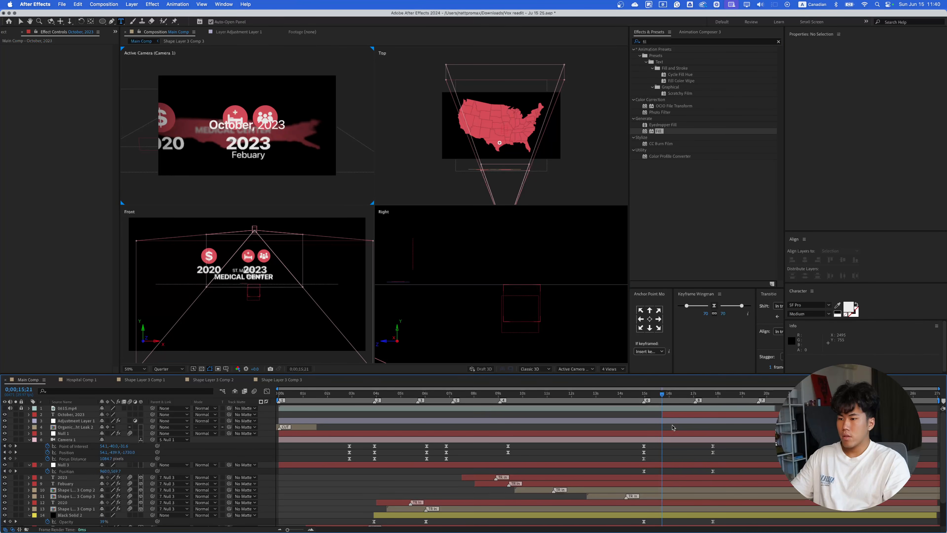
# - Copy the Turbulent Displace effect from the 2023 layer onto the October, 2023 layer and save the project
pyautogui.click(668, 414)
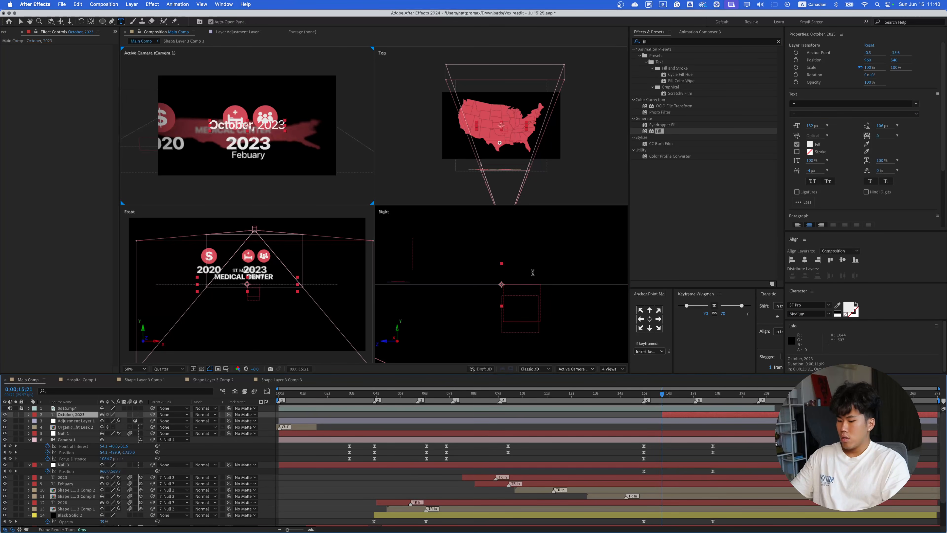
pyautogui.press('v')
pyautogui.click(252, 160)
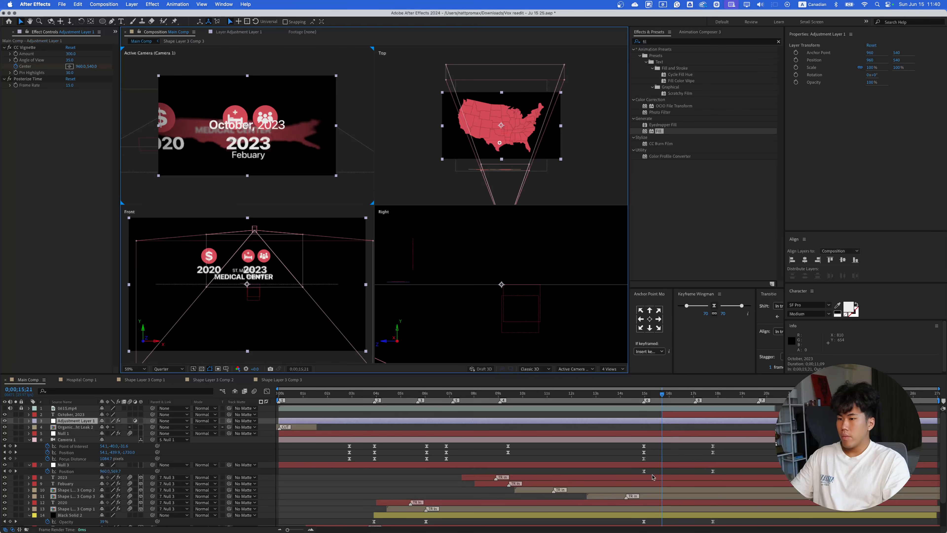
pyautogui.click(661, 465)
pyautogui.press('super+Down')
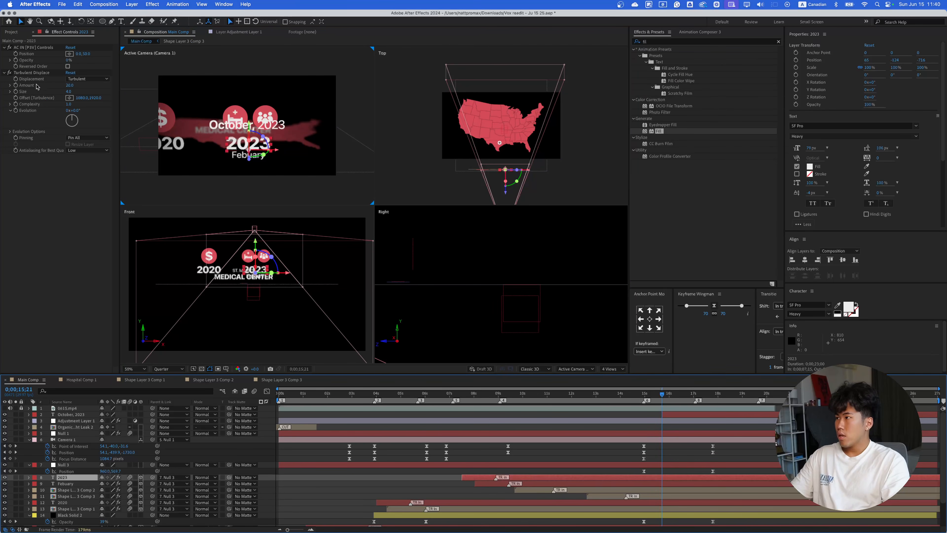
pyautogui.click(38, 74)
pyautogui.click(707, 414)
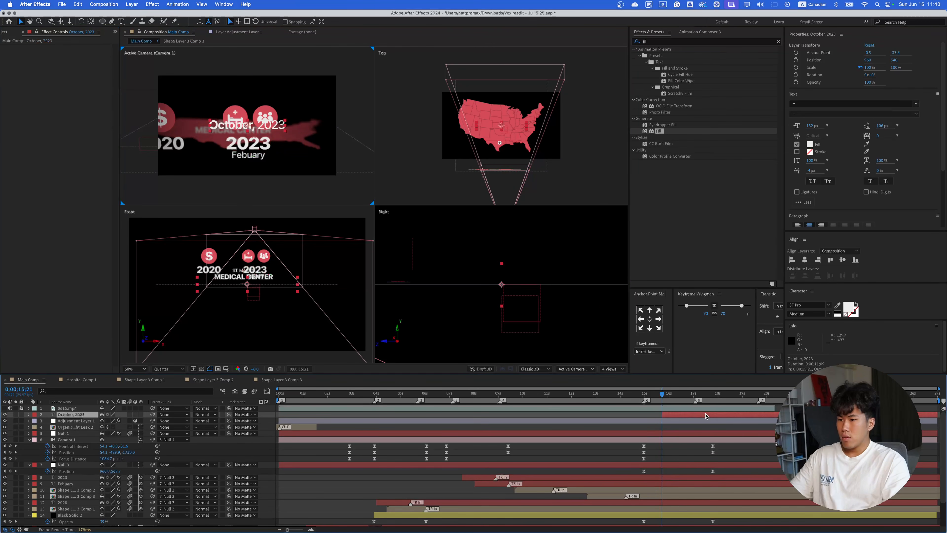
pyautogui.press('super+v')
pyautogui.press('super+s')
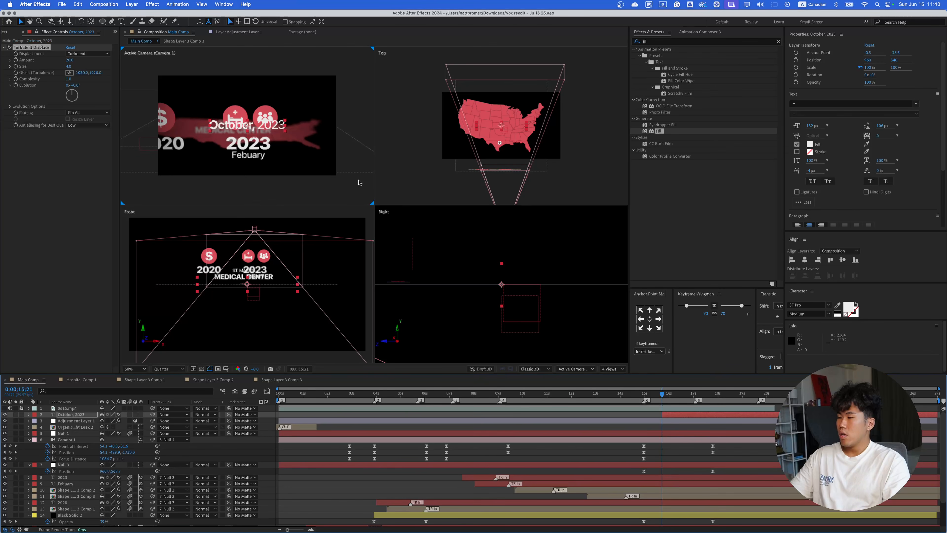
# - Move the date text's anchor point to its top-left corner and apply the Ease Fade & Position text preset as its In transition
pyautogui.click(641, 310)
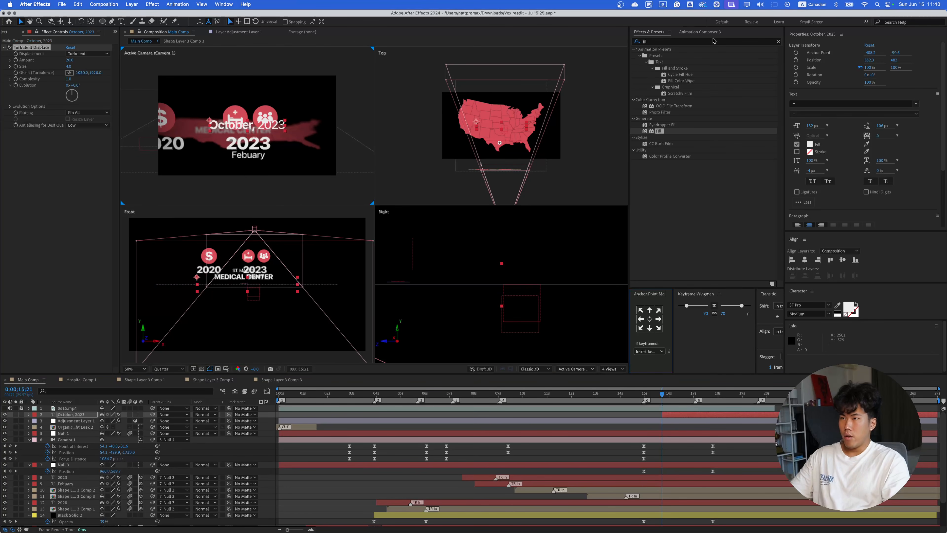
pyautogui.click(700, 32)
pyautogui.click(732, 130)
pyautogui.scroll(-2, 736, 149)
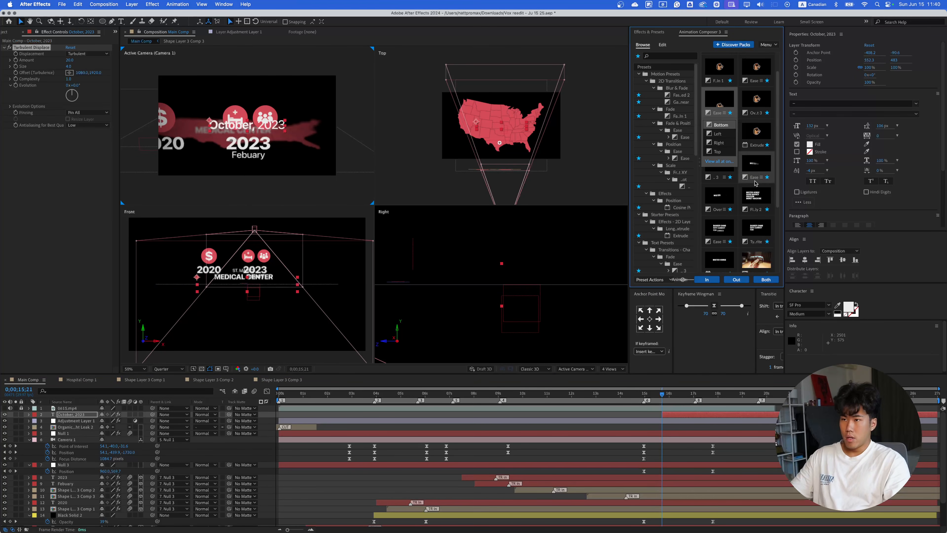
pyautogui.click(756, 166)
pyautogui.click(710, 281)
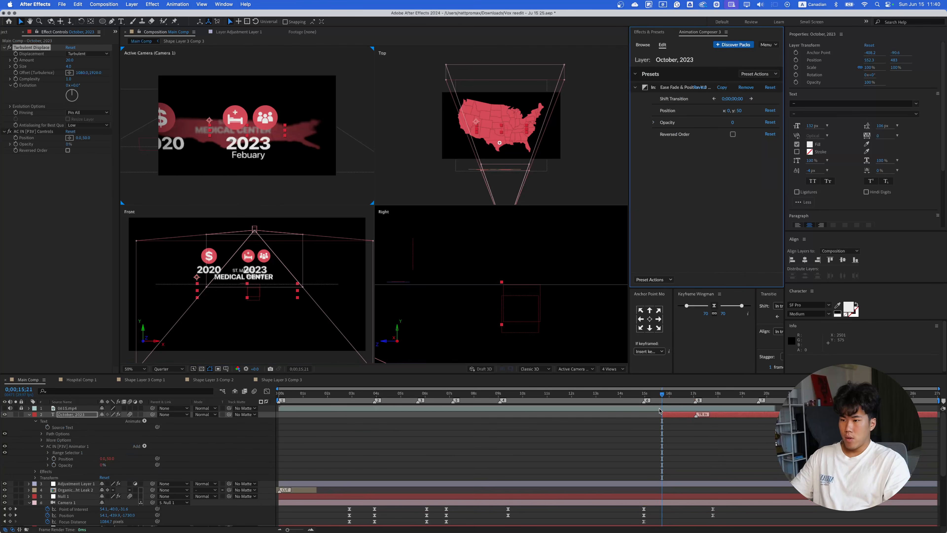
pyautogui.click(29, 416)
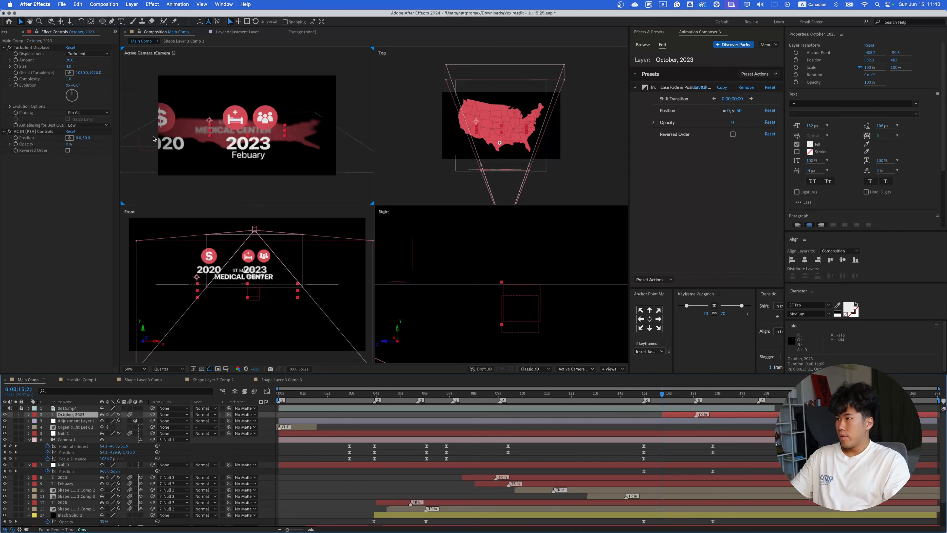
# - Preview the date's entrance and shift the October, 2023 layer to start at about 0;00;17;00
pyautogui.press('space')
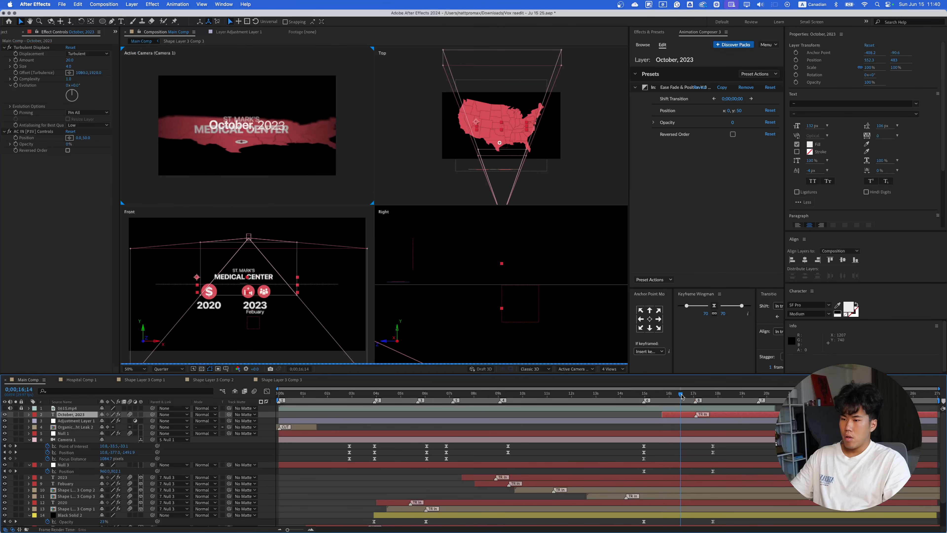
pyautogui.press('space')
pyautogui.click(694, 397)
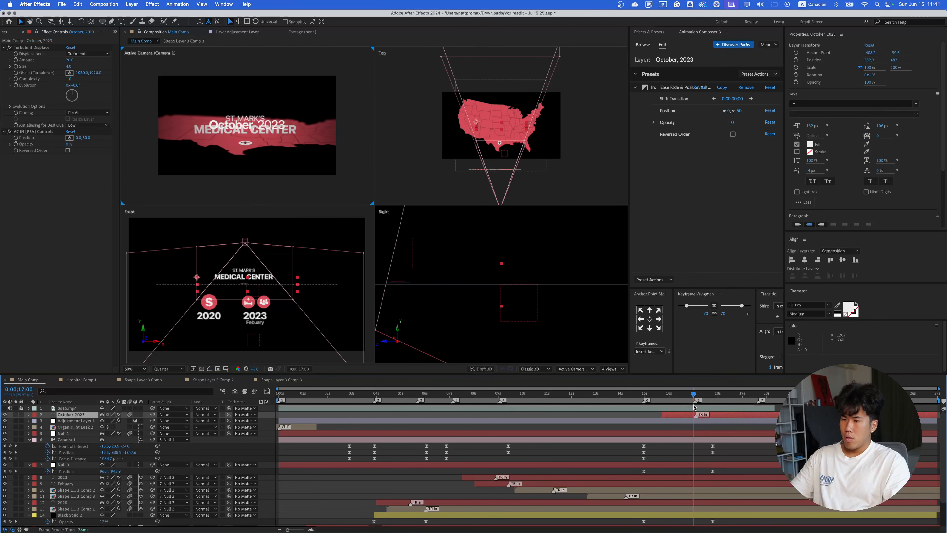
pyautogui.moveTo(682, 415); pyautogui.dragTo(709, 419)
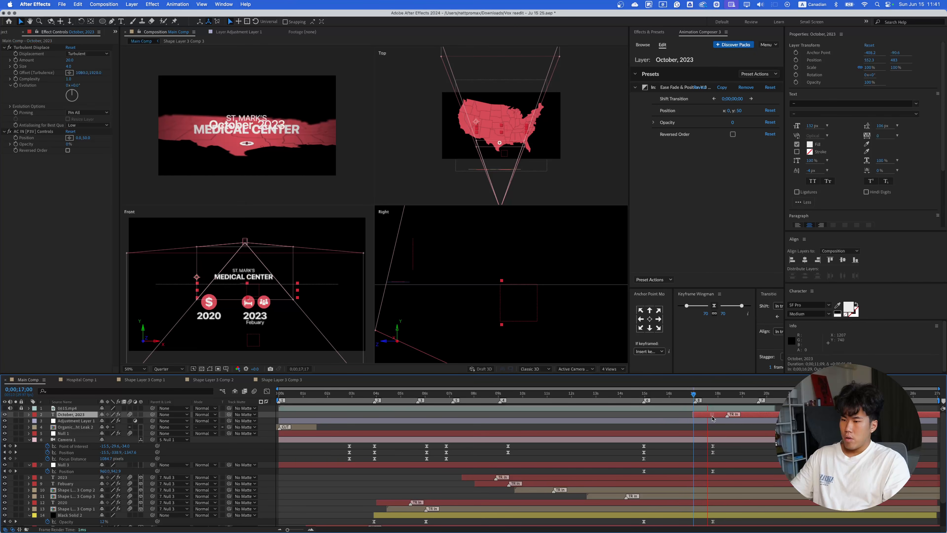
pyautogui.click(732, 395)
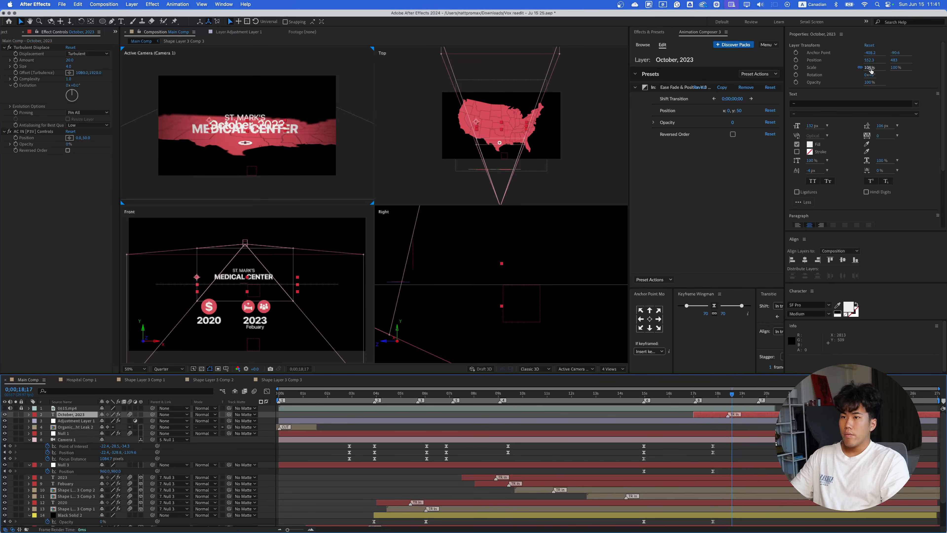
# - Scale the October, 2023 text to 91%, place it below the medical center title, centre its anchor point and align it horizontally in the composition
pyautogui.moveTo(871, 69); pyautogui.dragTo(903, 128)
pyautogui.click(894, 61)
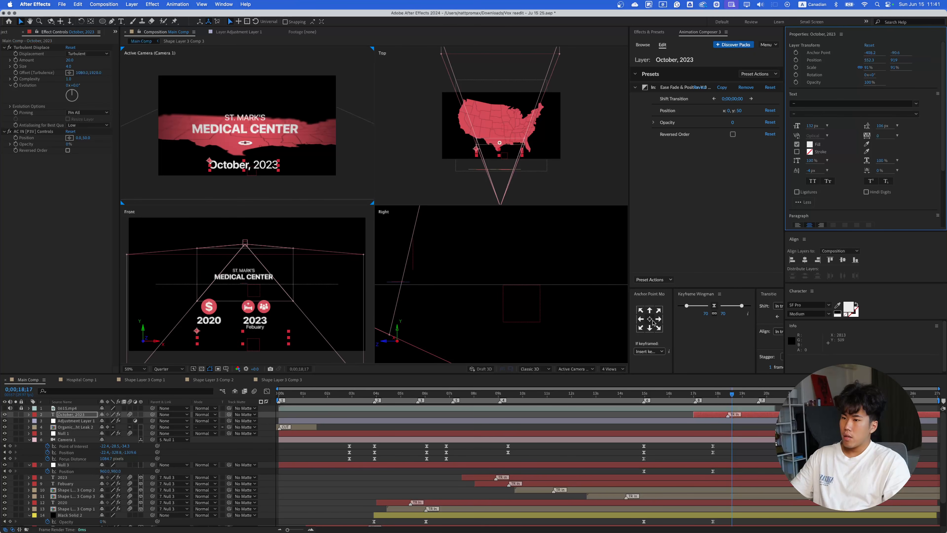
pyautogui.click(650, 319)
pyautogui.click(804, 260)
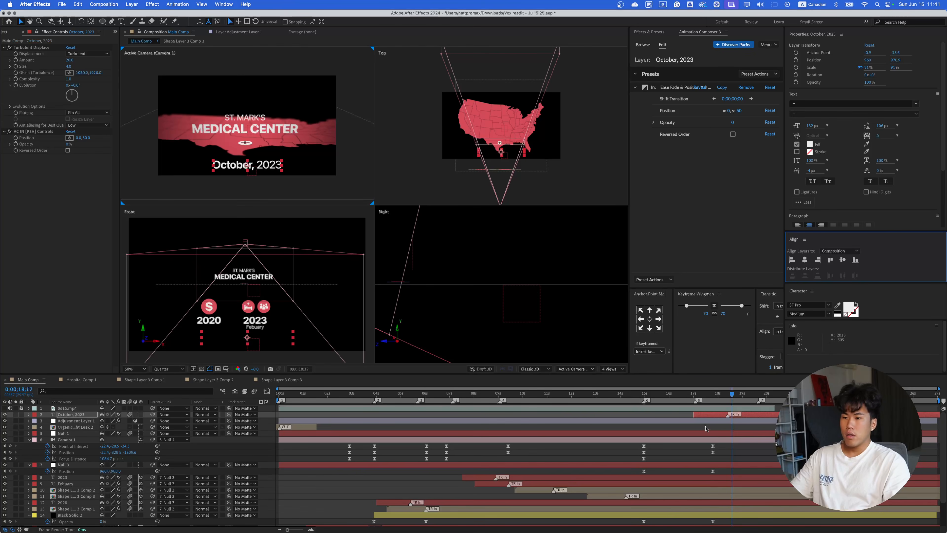
# - Preview the transition from the 2023 section to the medical center title, checking the date's entrance and the hold after it
pyautogui.click(738, 452)
pyautogui.moveTo(733, 395); pyautogui.dragTo(644, 398)
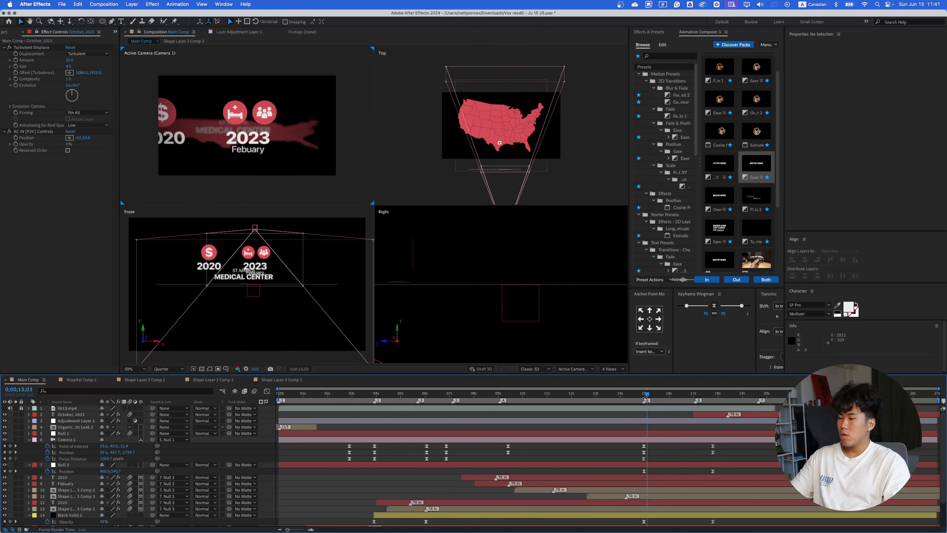
pyautogui.press('space')
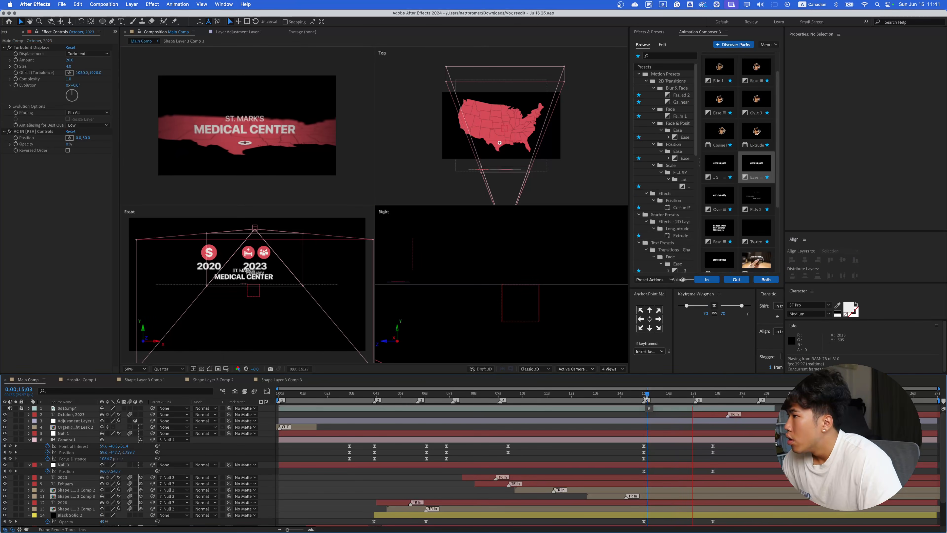
pyautogui.press('space')
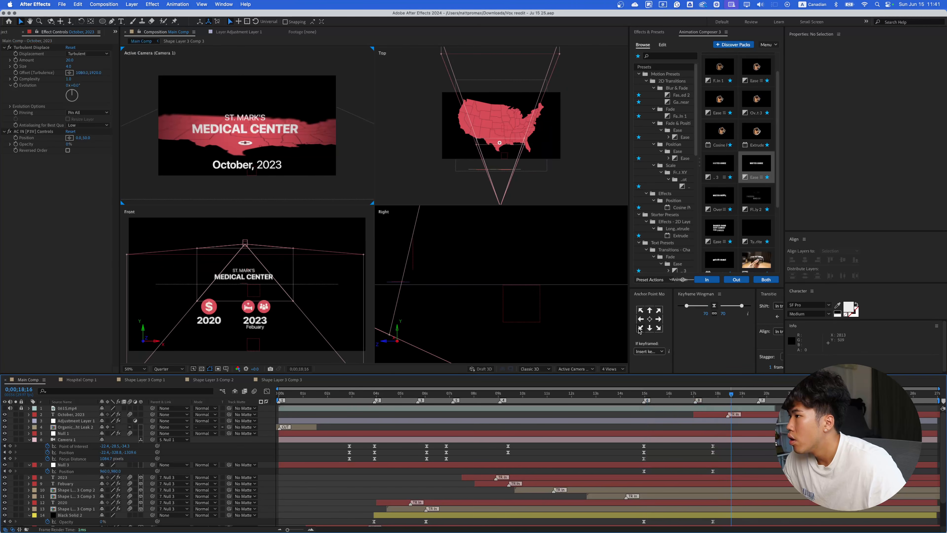
pyautogui.press('space')
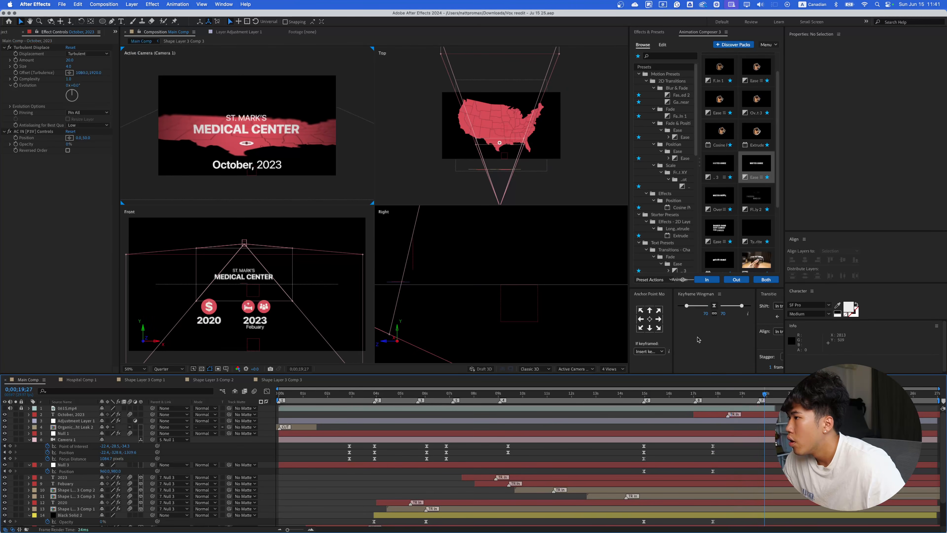
pyautogui.click(675, 394)
pyautogui.press('space')
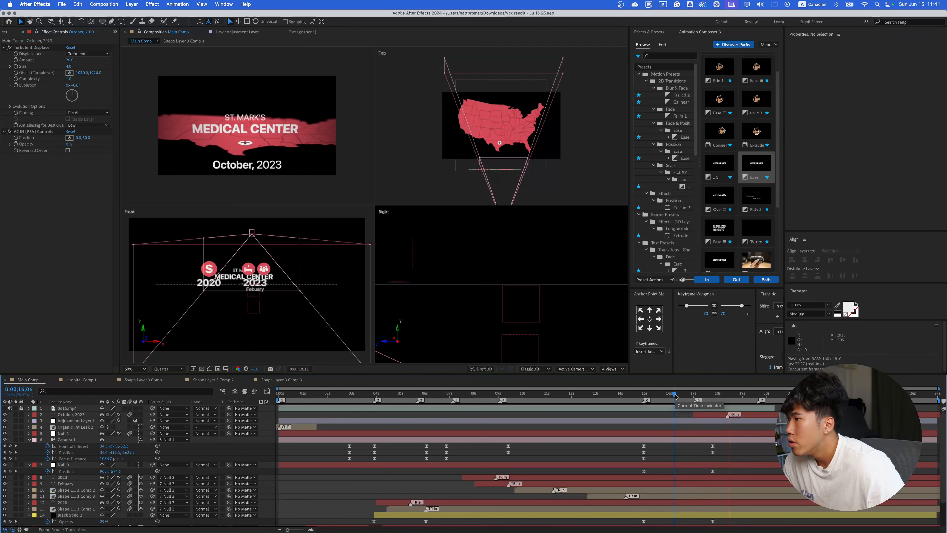
pyautogui.press('space')
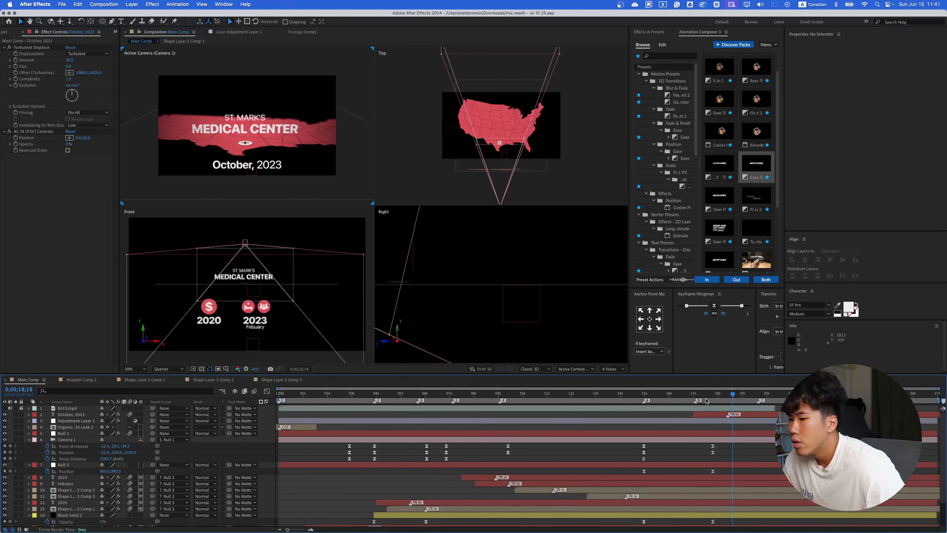
pyautogui.click(697, 397)
pyautogui.press('space')
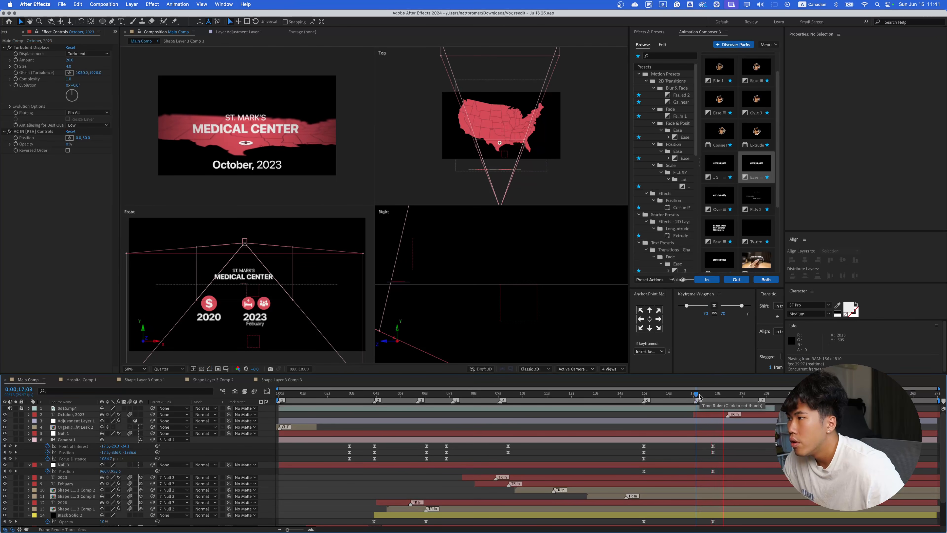
pyautogui.click(717, 397)
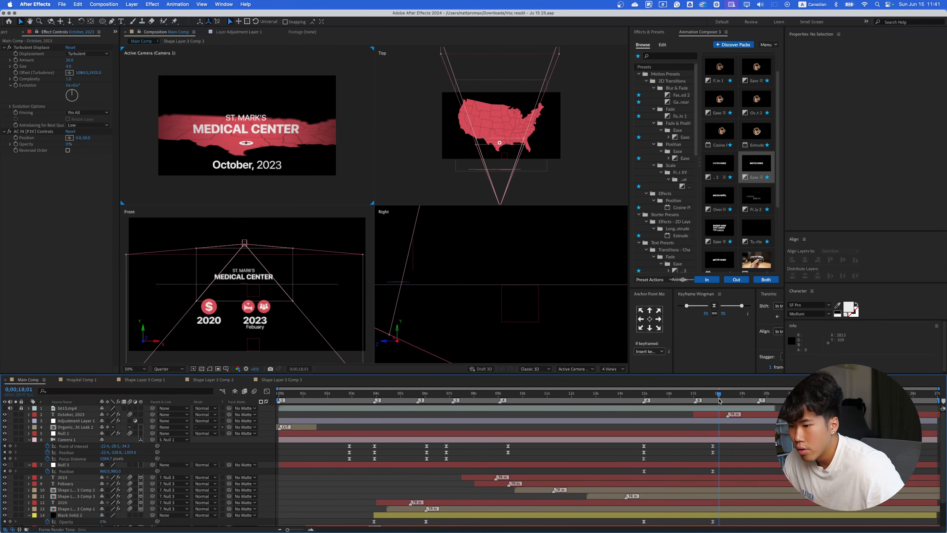
pyautogui.press('space')
# - Split Shape Layer 2 at 0;00;19;16 and delete the part after the split
pyautogui.scroll(-3, 53, 504)
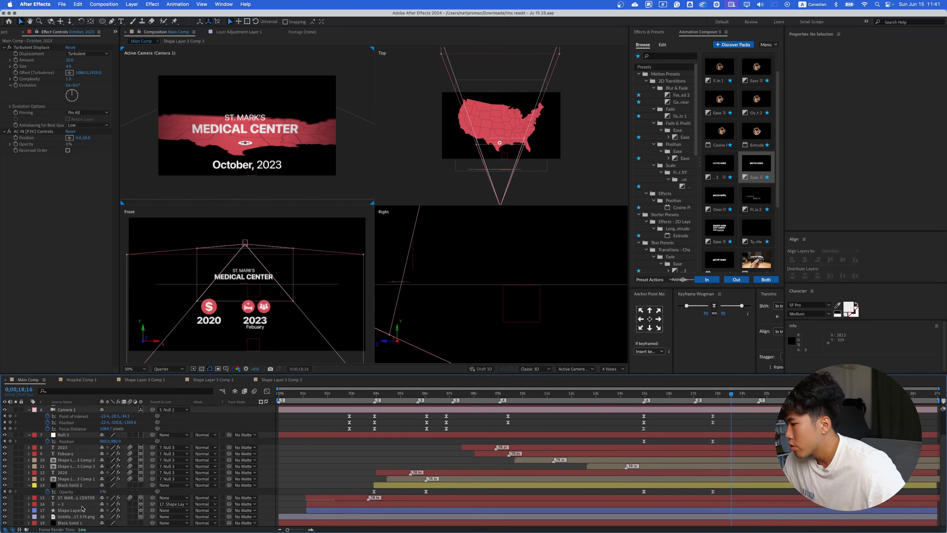
pyautogui.click(82, 509)
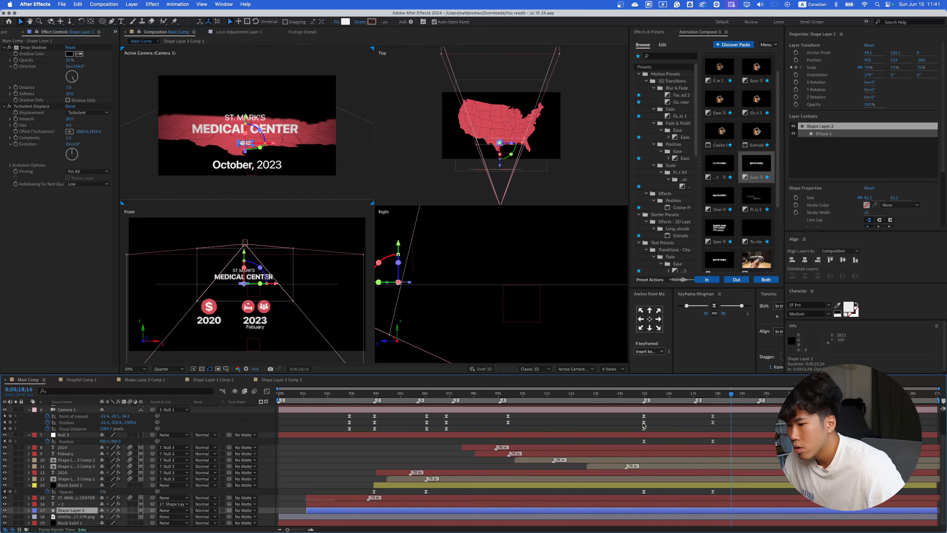
pyautogui.press('space')
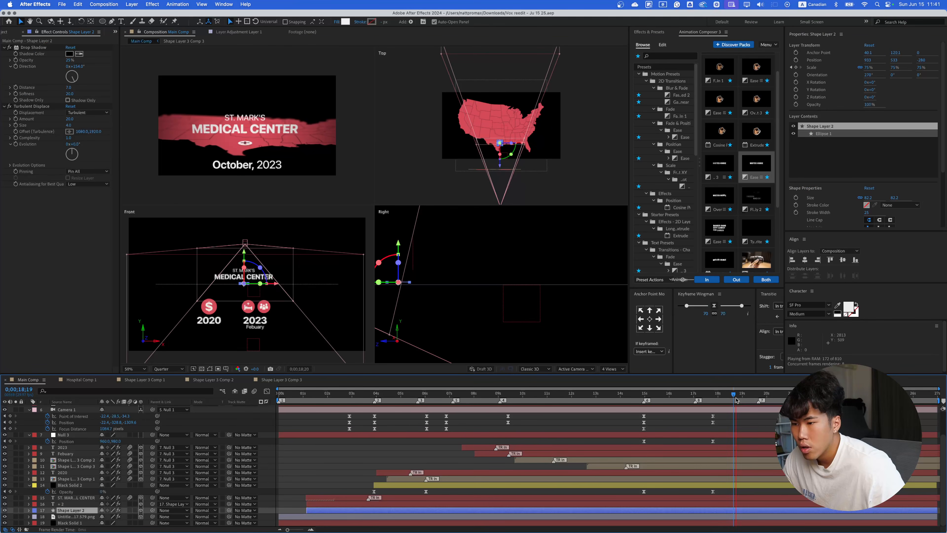
pyautogui.press('space')
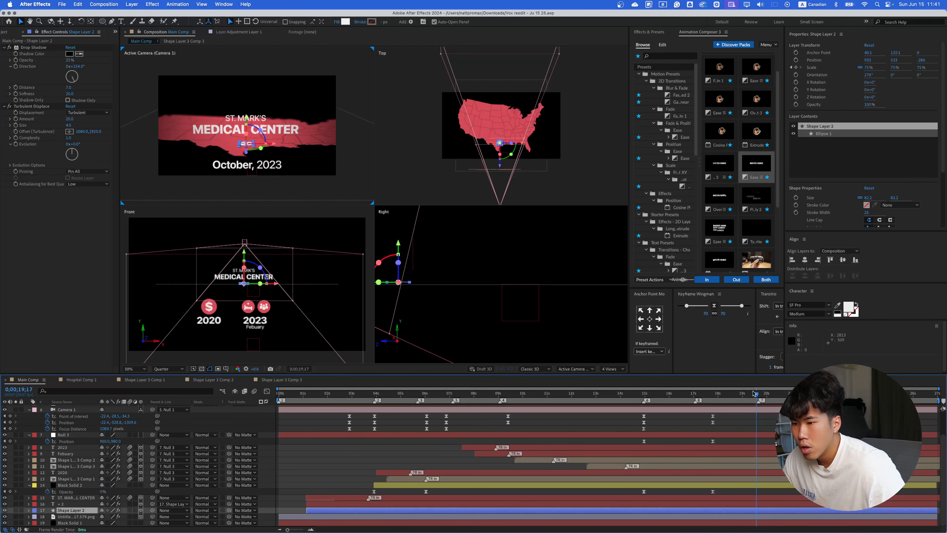
pyautogui.press('super+shift+d')
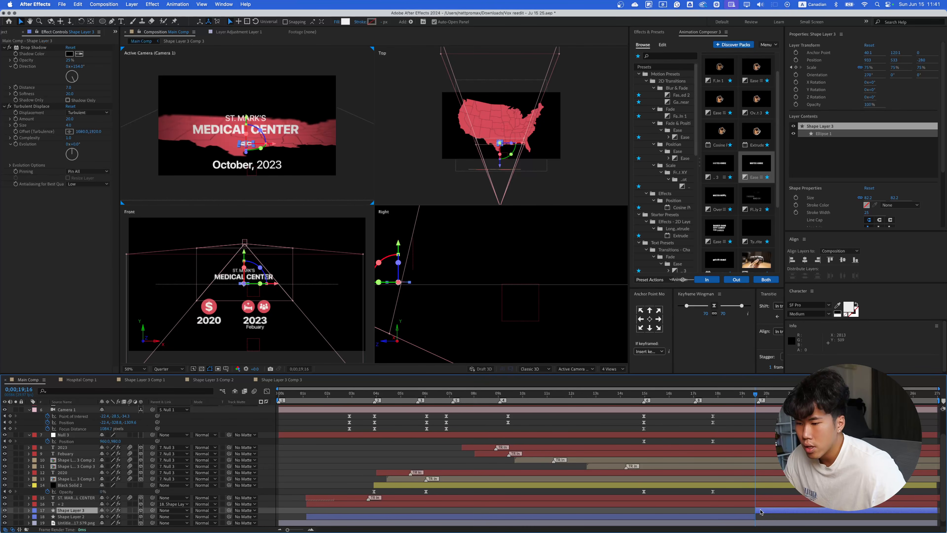
pyautogui.press('Delete')
# - Apply the Overshoot XY Scale preset as Shape Layer 2's Out transition and preview its exit
pyautogui.click(752, 510)
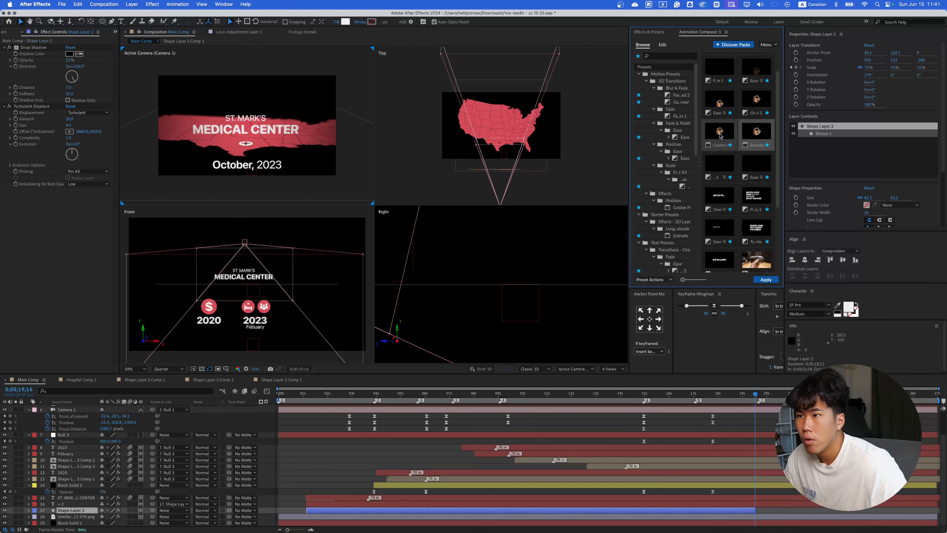
pyautogui.moveTo(734, 105)
pyautogui.click(734, 280)
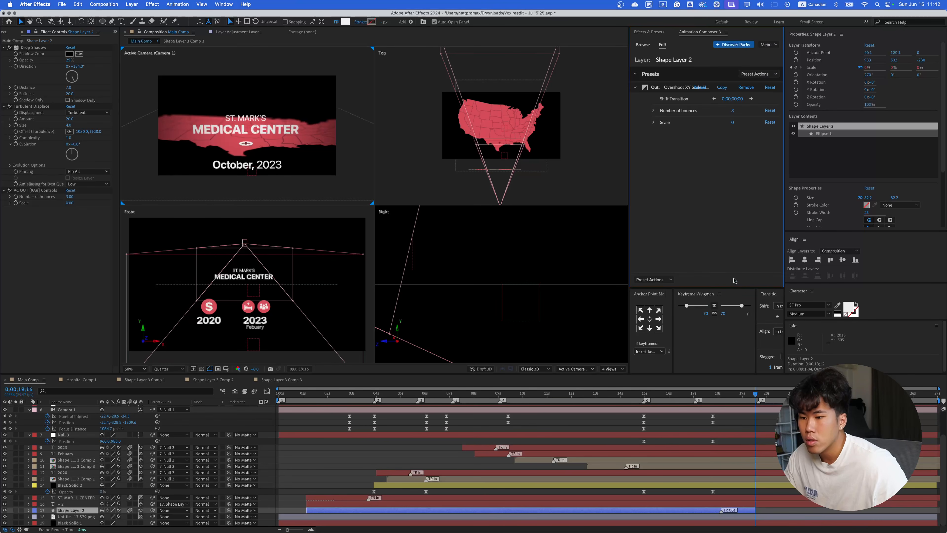
pyautogui.click(707, 402)
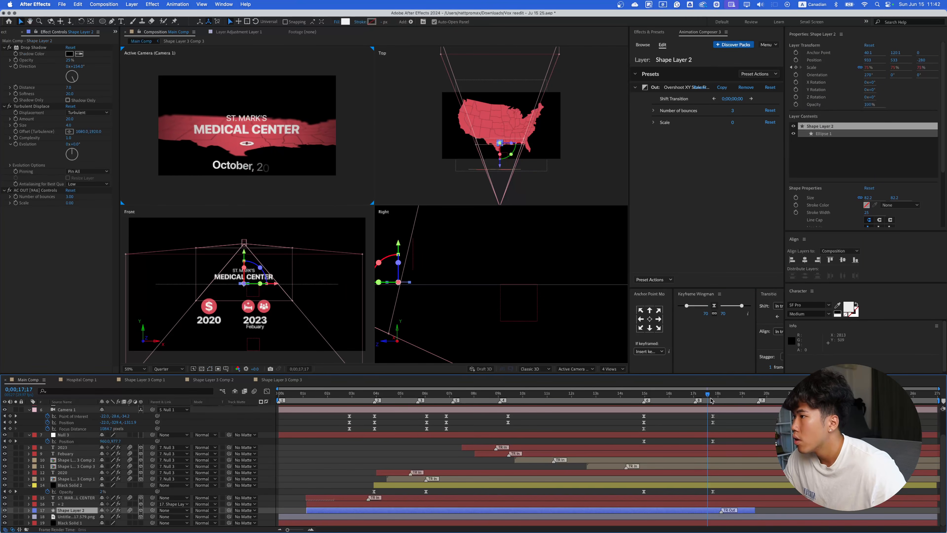
pyautogui.press('space')
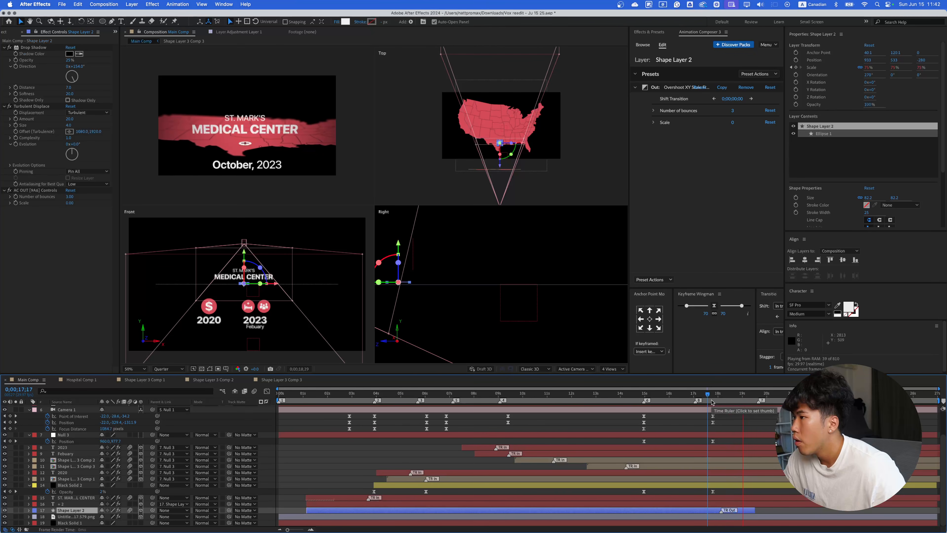
pyautogui.click(712, 403)
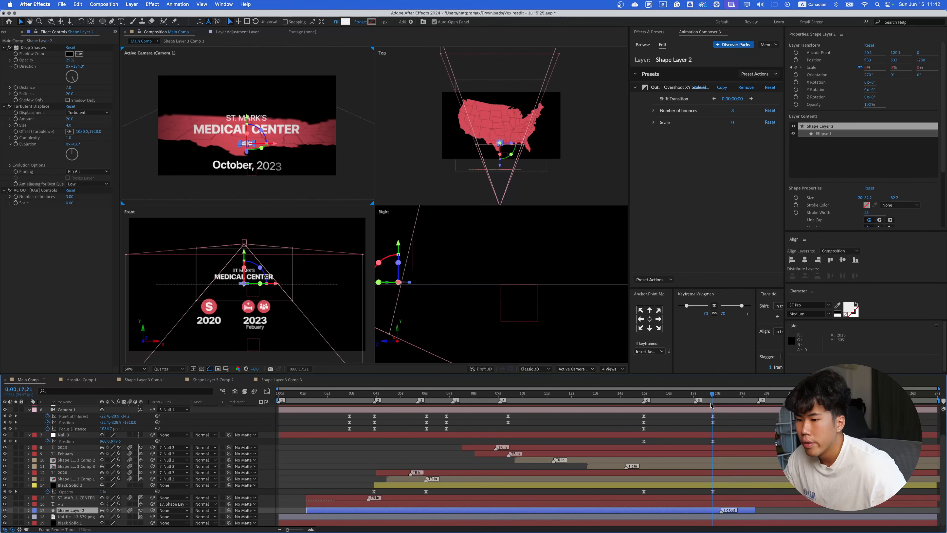
pyautogui.moveTo(711, 405); pyautogui.dragTo(721, 407)
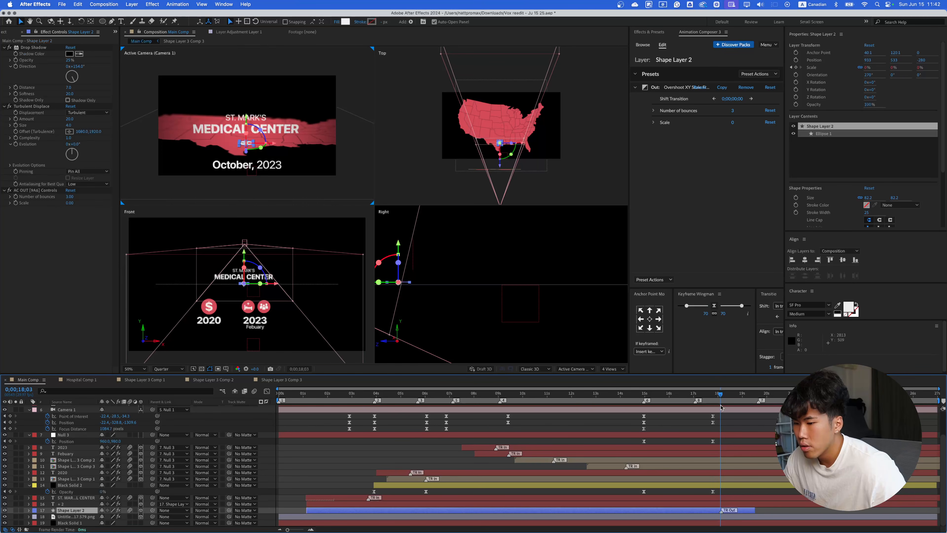
# - Split the ST. MARK'S MEDICAL CENTER text layer at 0;00;19;15 and delete the part after the split
pyautogui.moveTo(721, 406); pyautogui.dragTo(753, 407)
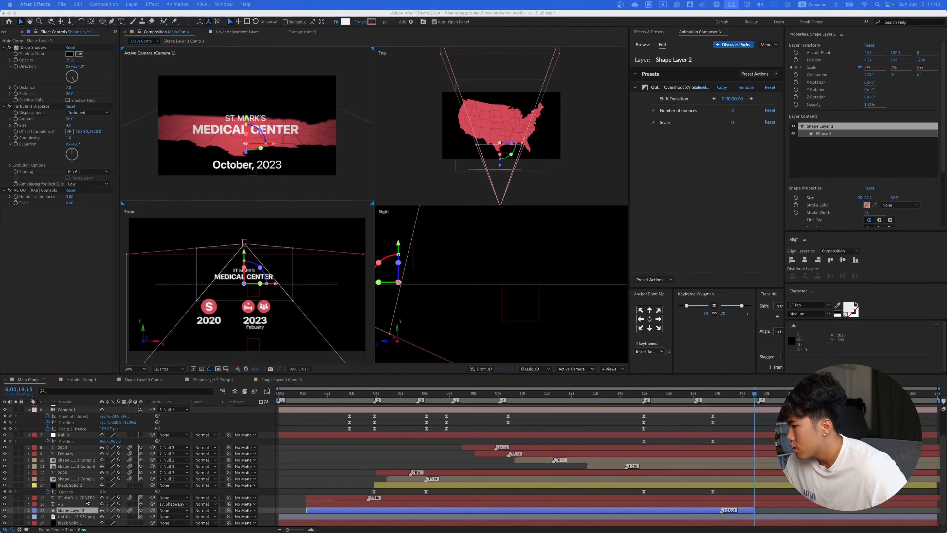
pyautogui.click(86, 499)
pyautogui.hotkey('ctrl', 'shift', 'd')
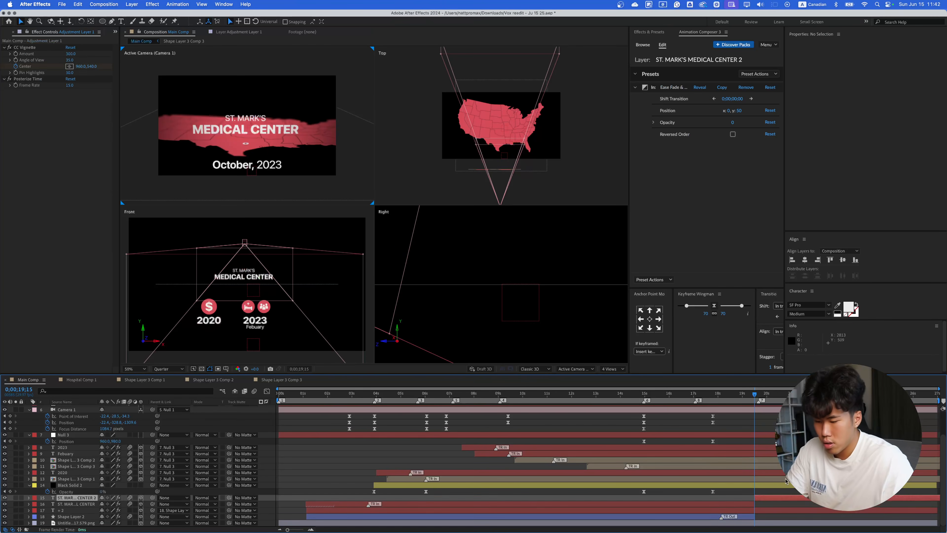
pyautogui.press('Delete')
# - Apply the Overshoot XY Scale preset as the medical center title's Out transition and preview the title's exit
pyautogui.click(643, 48)
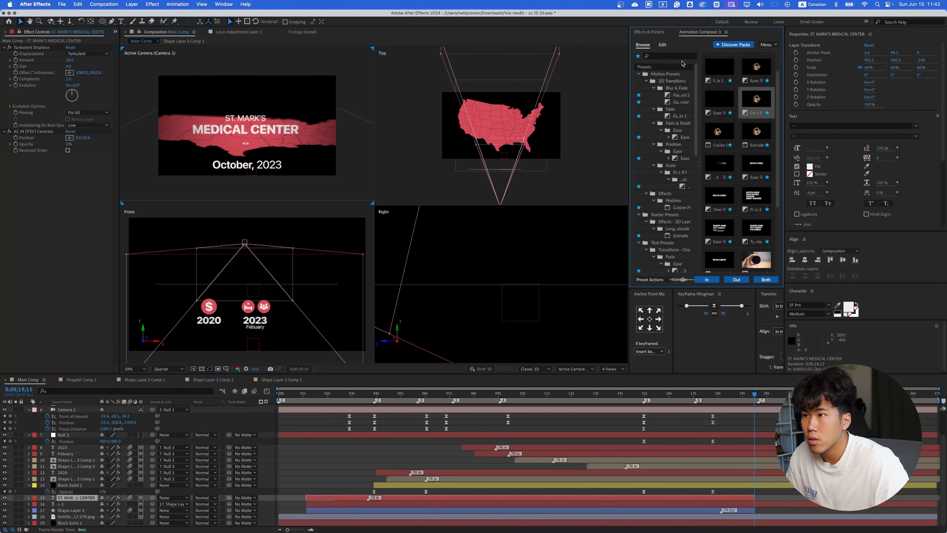
pyautogui.click(744, 280)
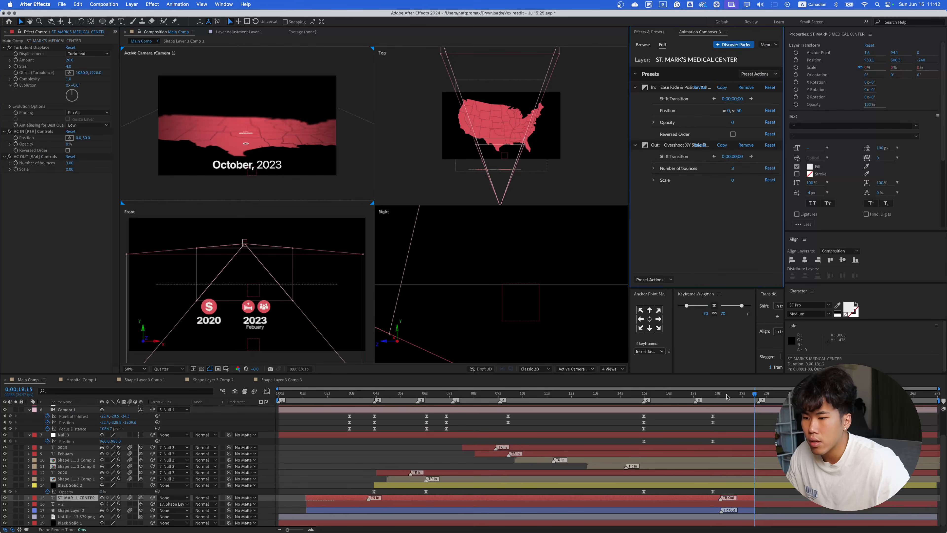
pyautogui.click(714, 393)
pyautogui.press('space')
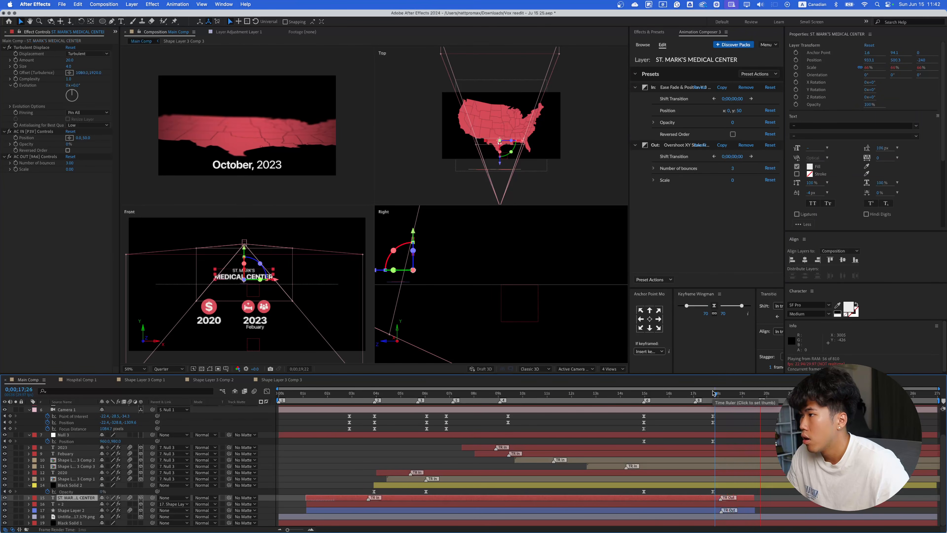
pyautogui.press('space')
pyautogui.click(723, 402)
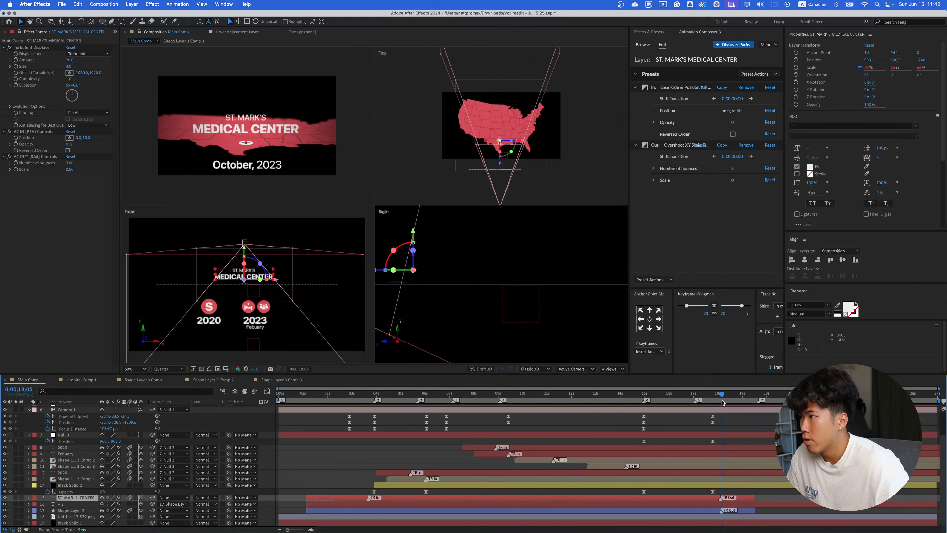
pyautogui.press('space')
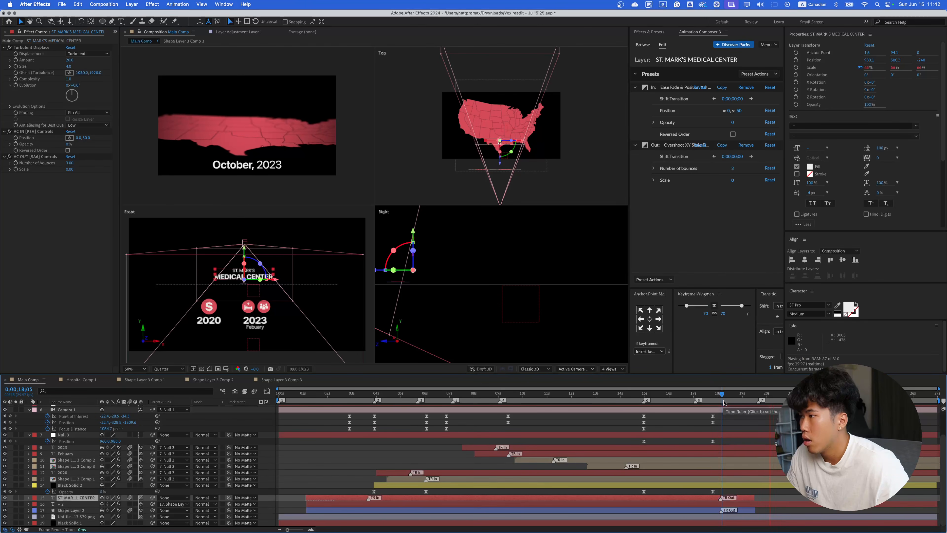
pyautogui.press('space')
# - Split all layers from October, 2023 down to Black Solid 1 at 0;00;20;09 and delete the parts after the split
pyautogui.scroll(5, 751, 403)
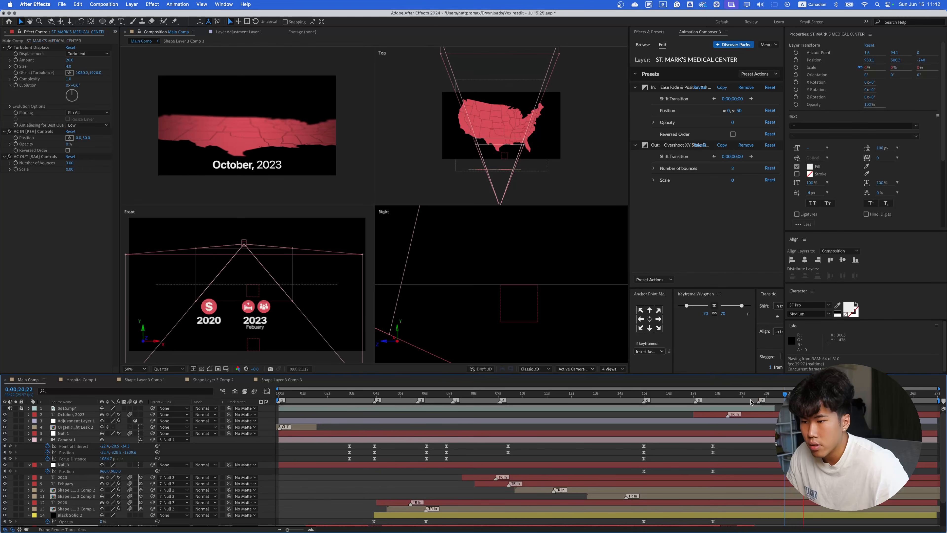
pyautogui.click(773, 398)
pyautogui.moveTo(772, 398); pyautogui.dragTo(775, 400)
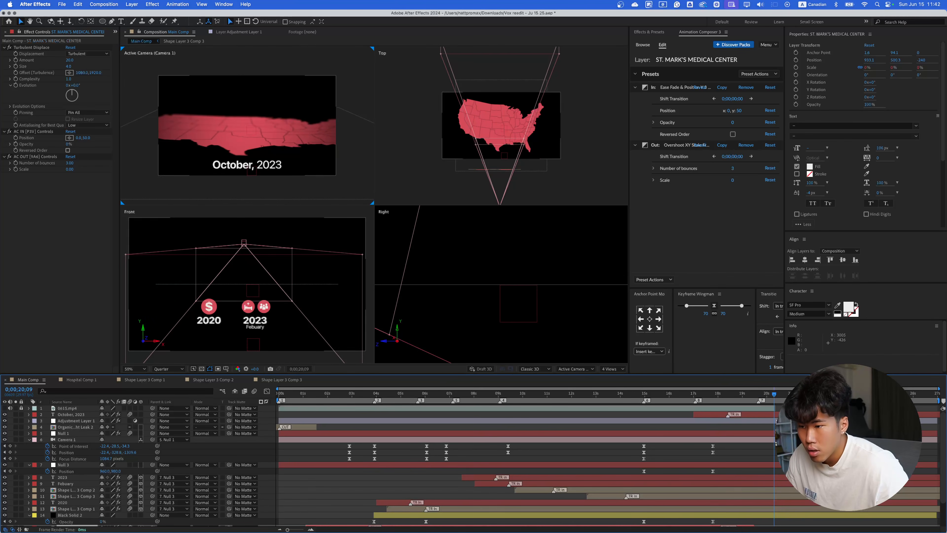
pyautogui.click(774, 415)
pyautogui.scroll(-5, 775, 441)
pyautogui.keyDown('shift'); pyautogui.click(775, 522); pyautogui.keyUp('shift')
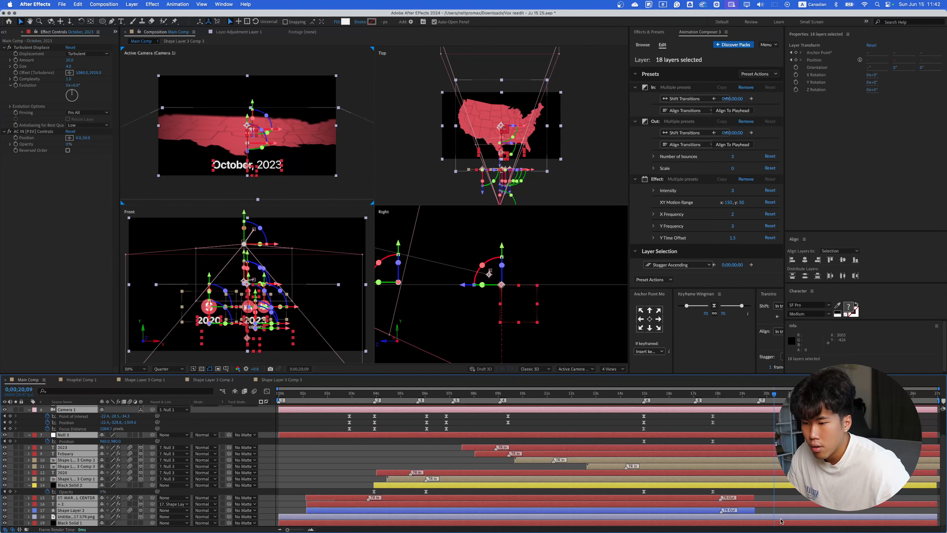
pyautogui.press('super+shift+s')
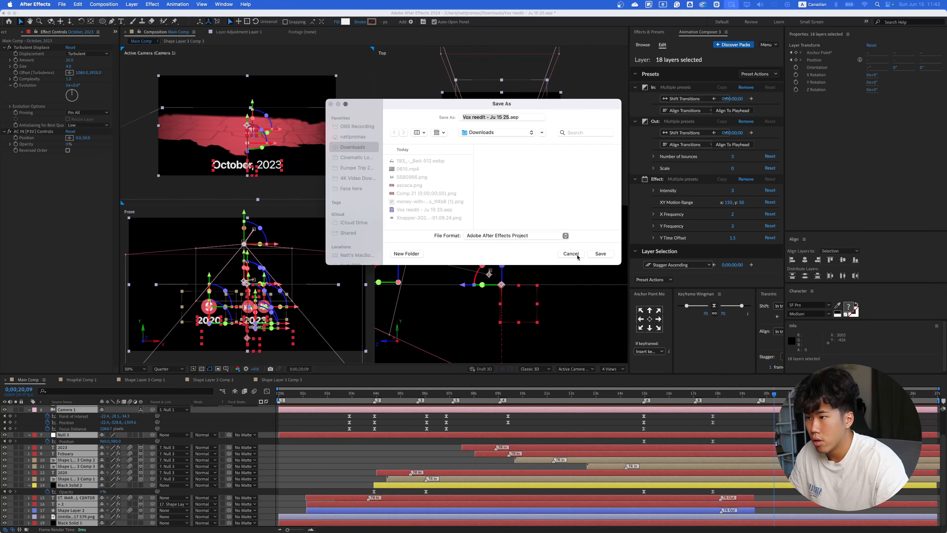
pyautogui.click(577, 257)
pyautogui.press('super+shift+d')
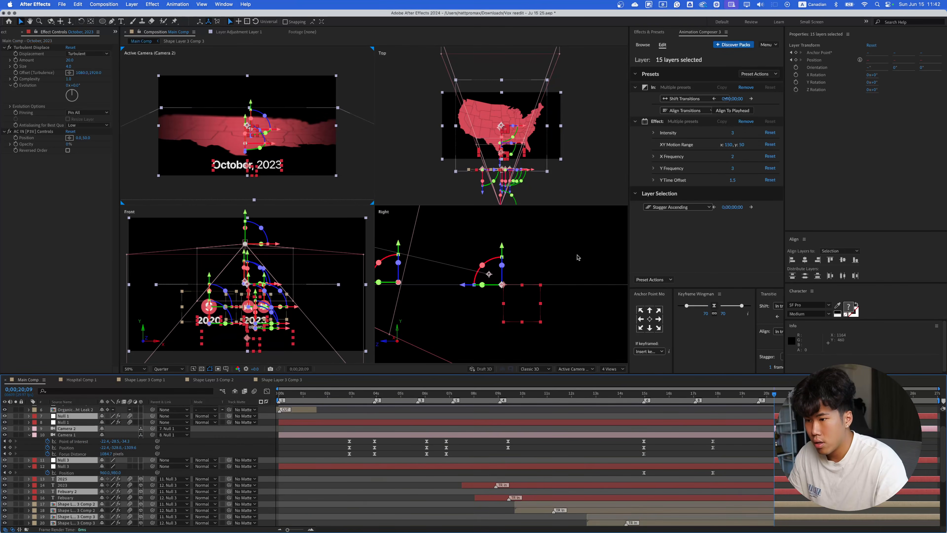
pyautogui.press('Delete')
# - Preview the whole map animation from the beginning of the composition
pyautogui.scroll(3, 709, 444)
pyautogui.click(459, 393)
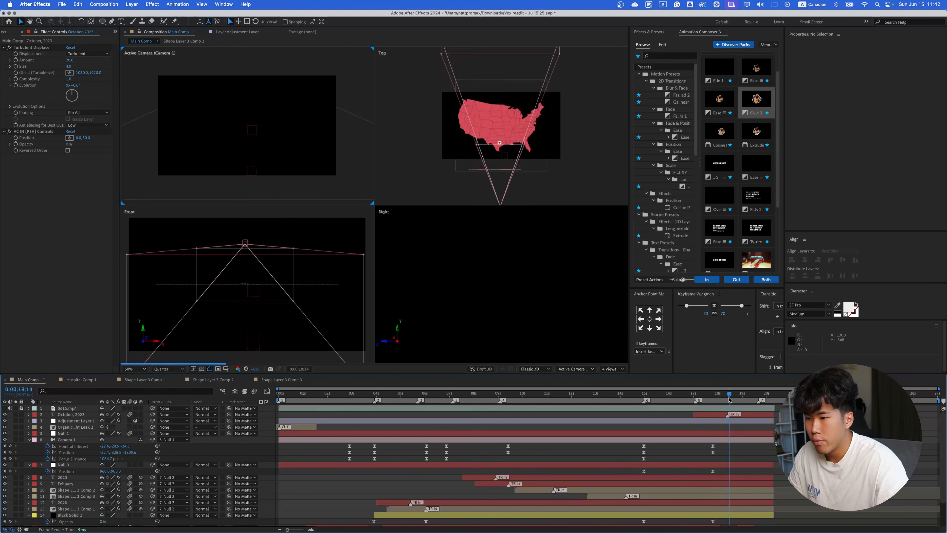
pyautogui.press('Home')
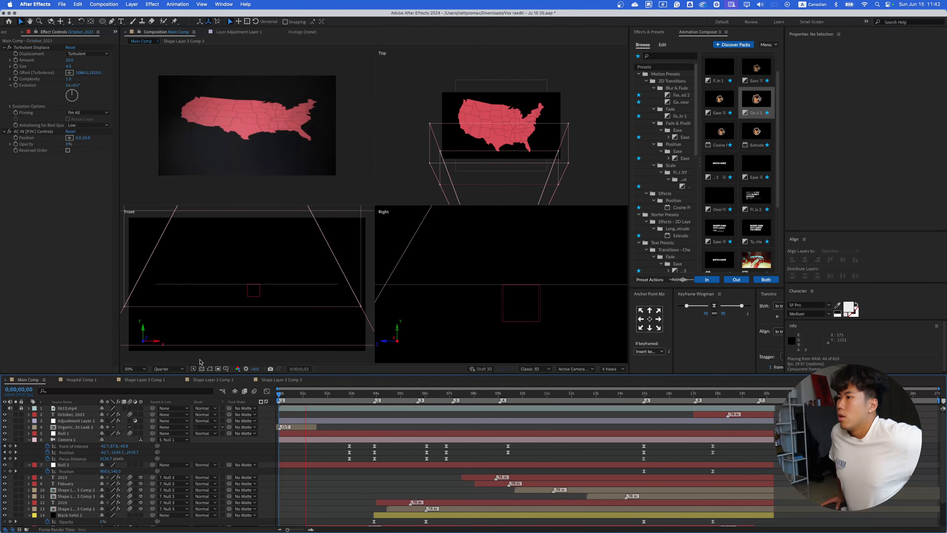
# - Change the composition viewer from four views to one view, fit it to the panel and preview the map animation from the start
pyautogui.click(613, 368)
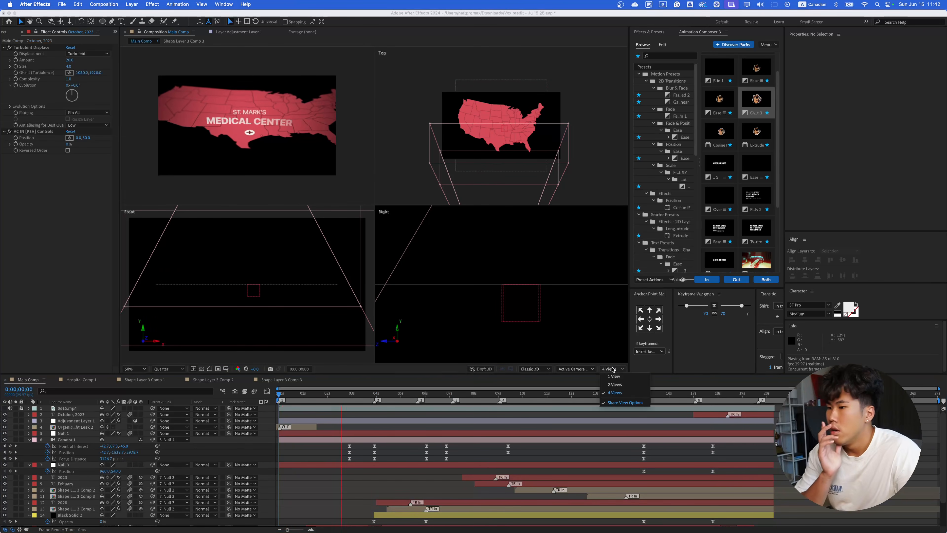
pyautogui.click(613, 378)
pyautogui.click(134, 368)
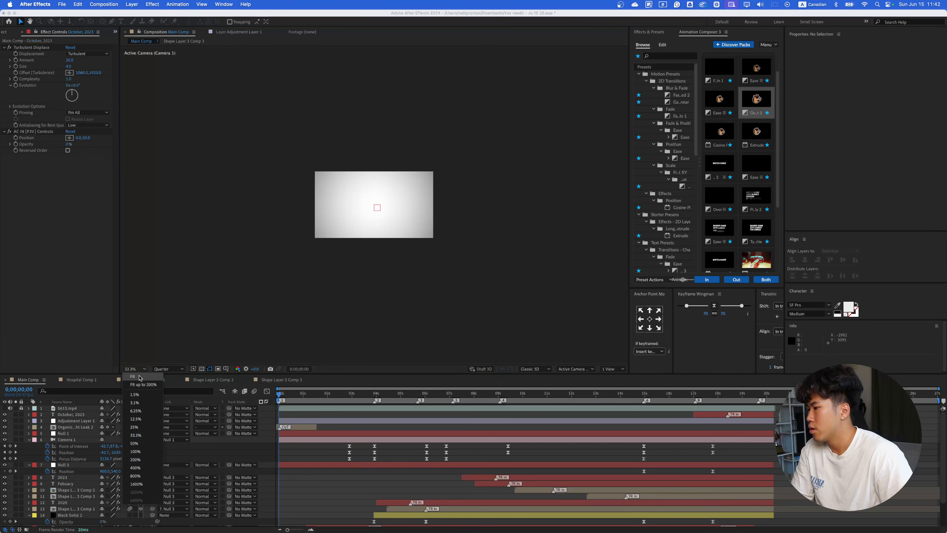
pyautogui.click(156, 372)
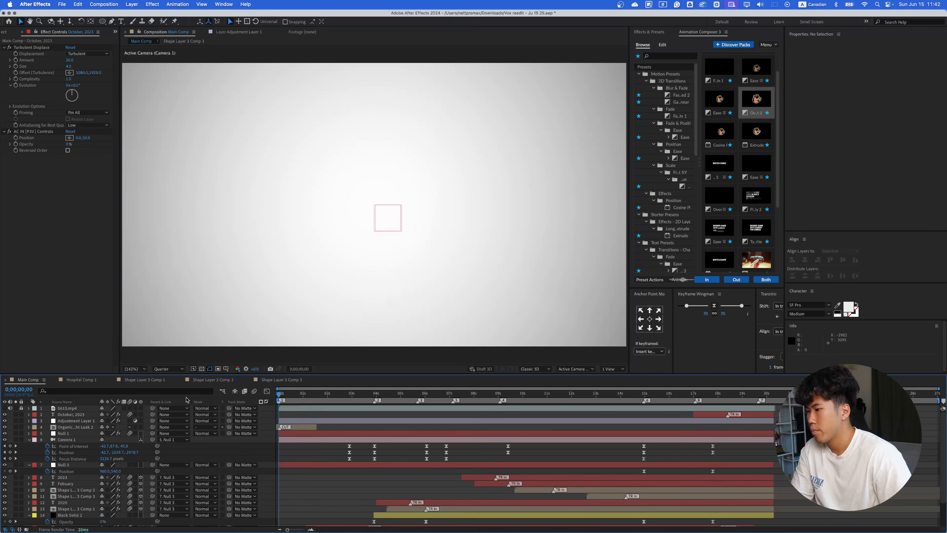
pyautogui.press('space')
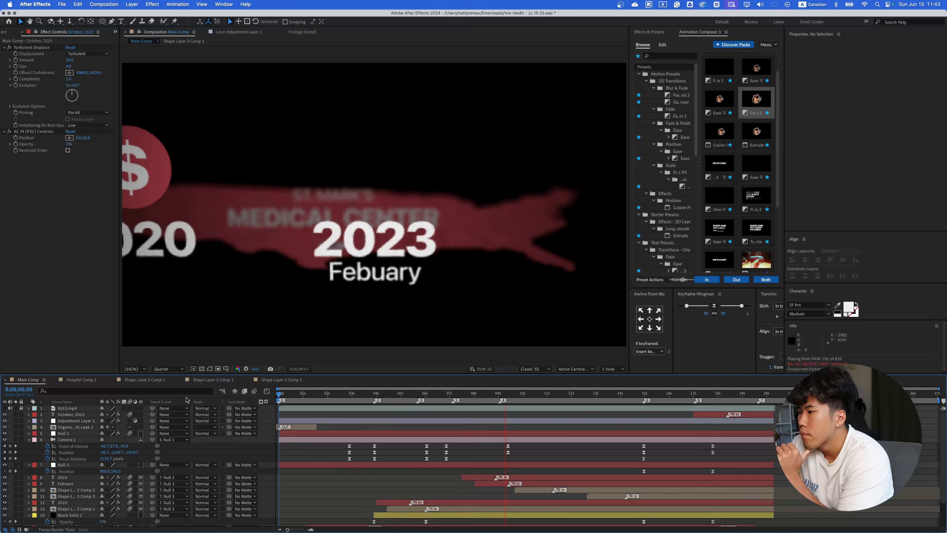
pyautogui.press('space')
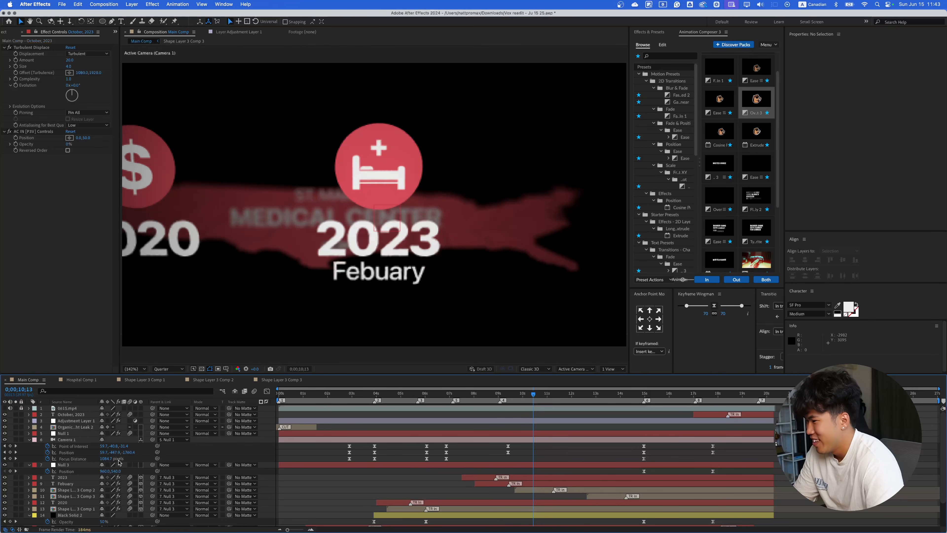
# - Correct the spelling of the "Febuary" text layer to "February" and deselect it
pyautogui.doubleClick(74, 482)
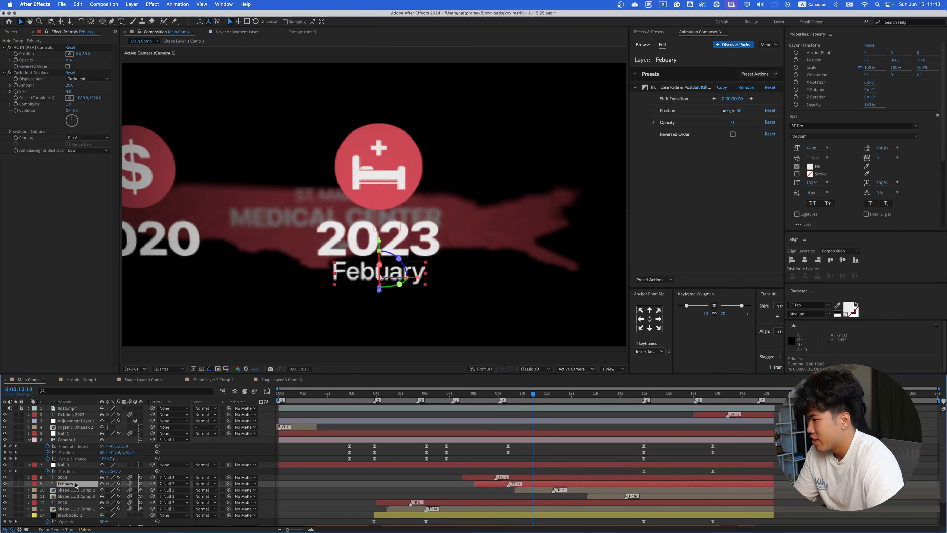
pyautogui.click(370, 271)
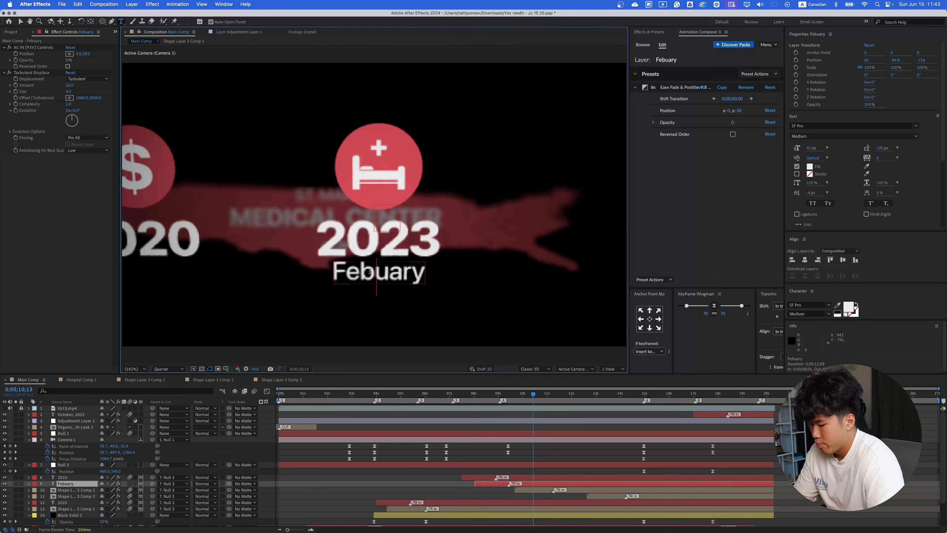
pyautogui.write('r')
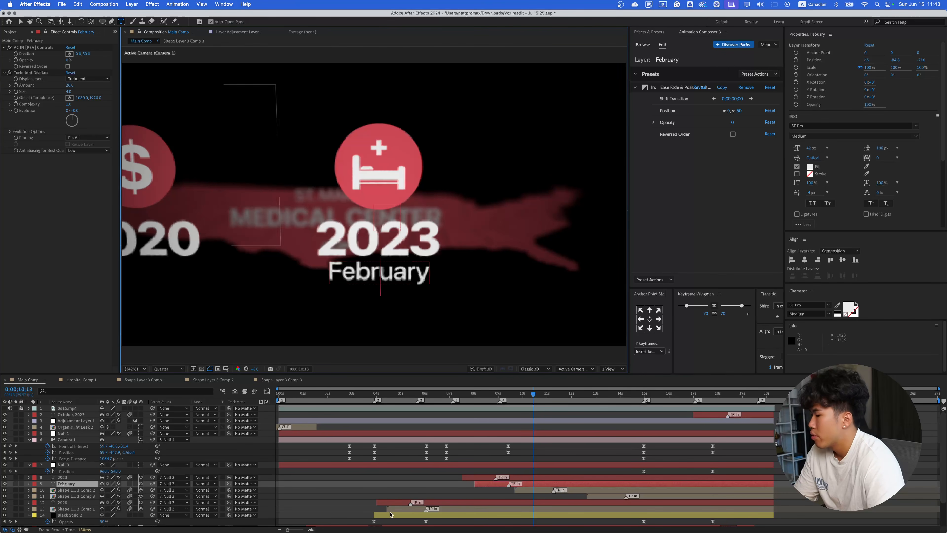
pyautogui.press('super+shift+a')
pyautogui.press('/')
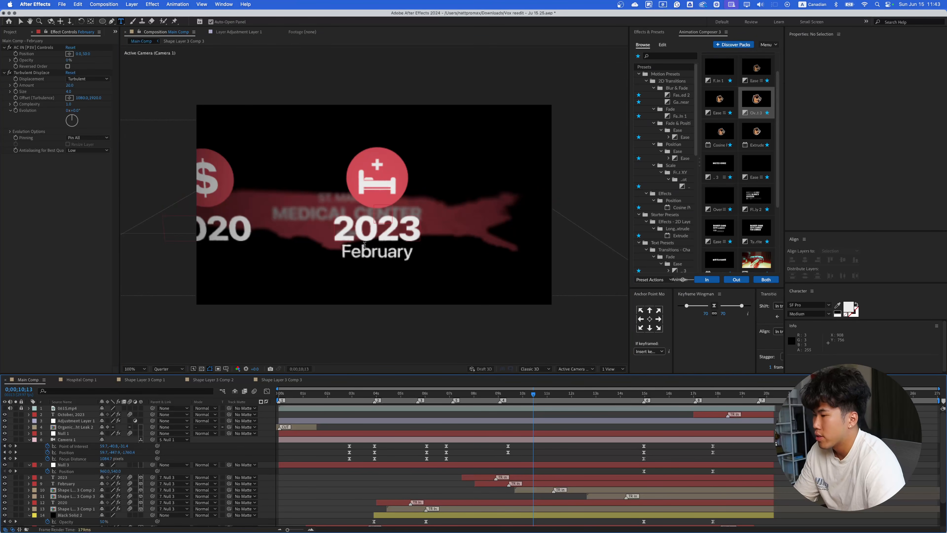
pyautogui.press('v')
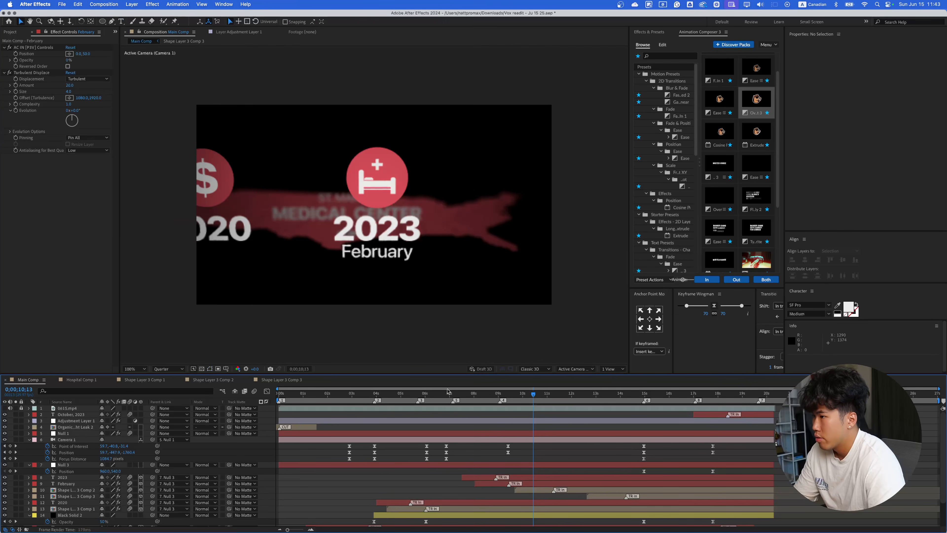
# - Preview the rest of the animation and replay the medical center title's exit from 0;00;18;05
pyautogui.press('space')
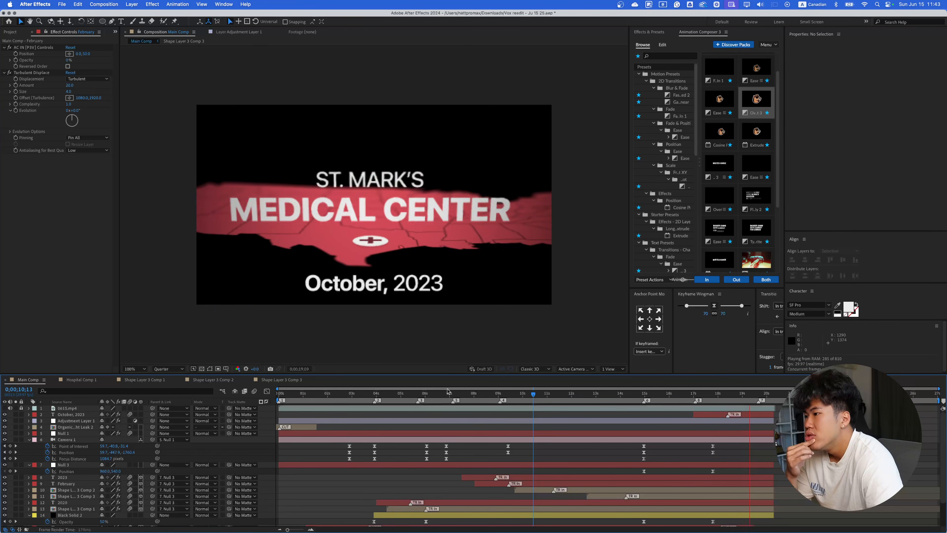
pyautogui.press('space')
pyautogui.click(737, 395)
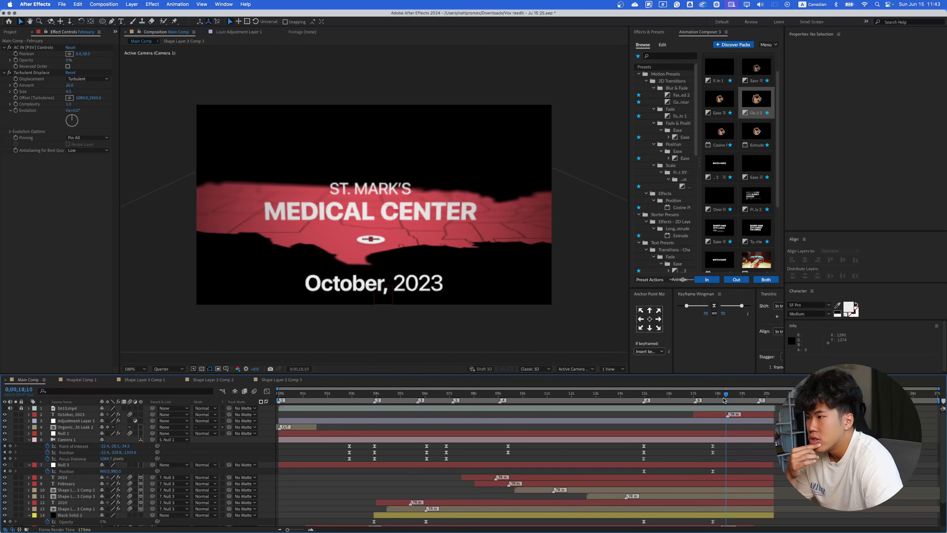
pyautogui.moveTo(738, 403)
pyautogui.mouseDown()
pyautogui.moveTo(754, 404)
pyautogui.moveTo(723, 397)
pyautogui.mouseUp()
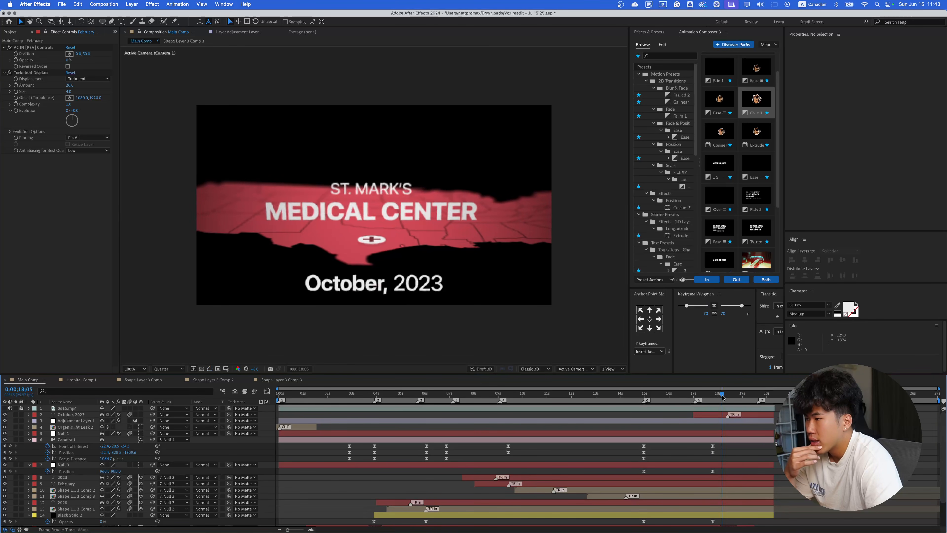
pyautogui.press('space')
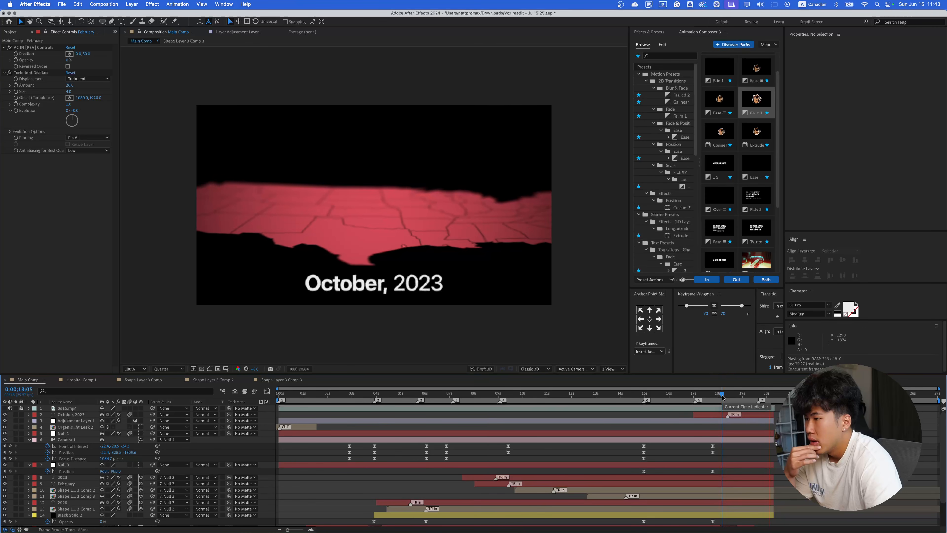
pyautogui.press('space')
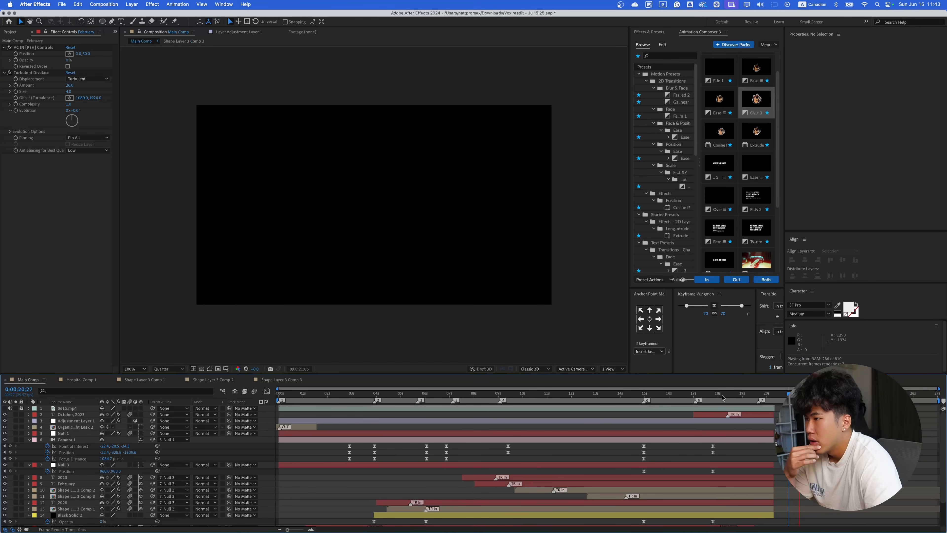
pyautogui.press('space')
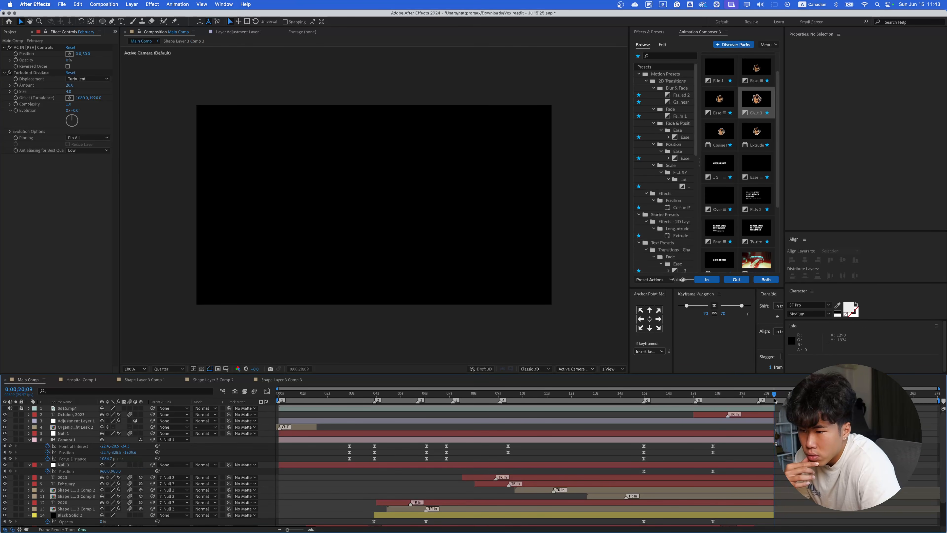
# - Shorten the duration of Main Comp to end with the trimmed layers at 0;00;20;09 and preview the composition
pyautogui.click(774, 400)
pyautogui.press('pagedown')
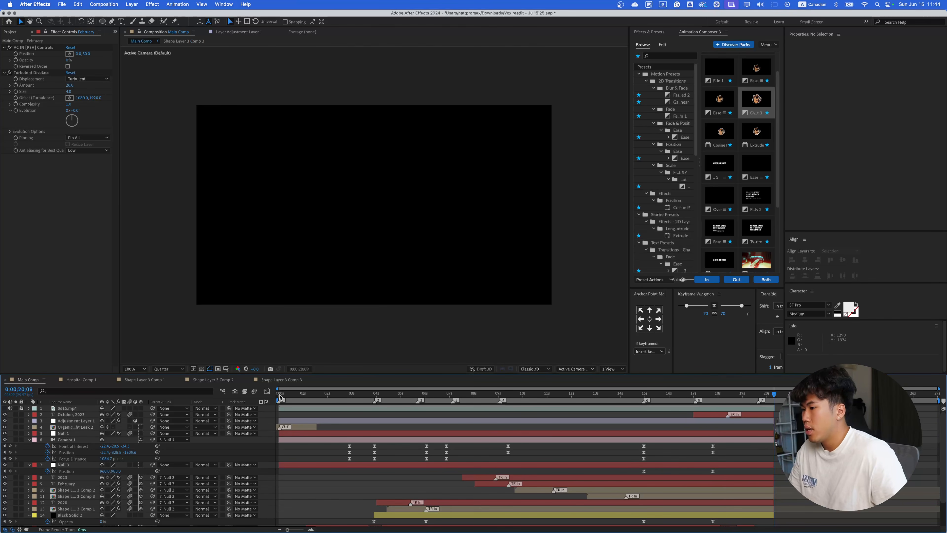
pyautogui.rightClick(272, 422)
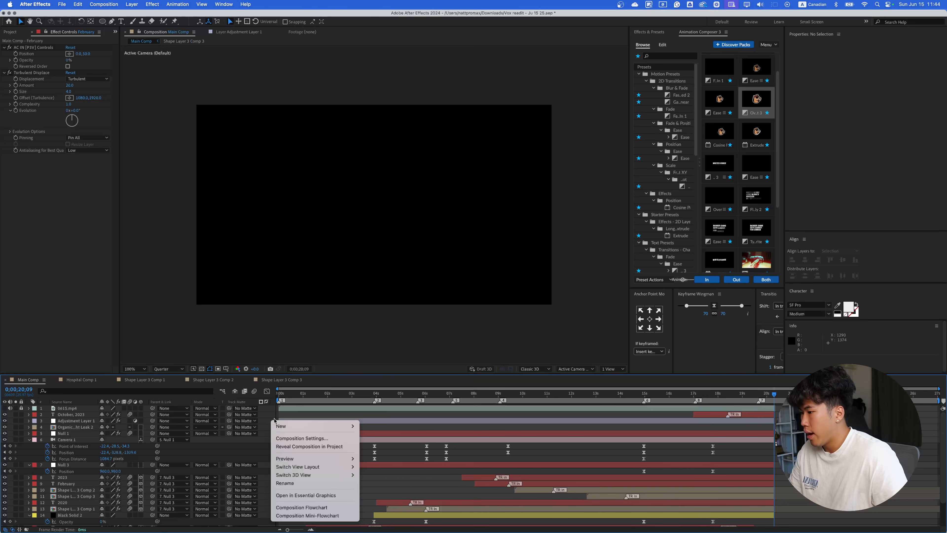
pyautogui.click(299, 442)
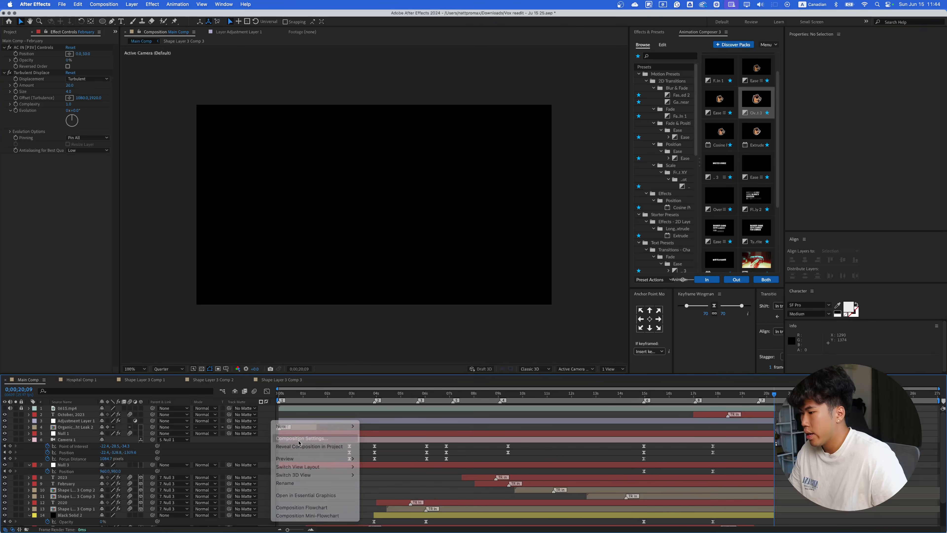
pyautogui.click(395, 223)
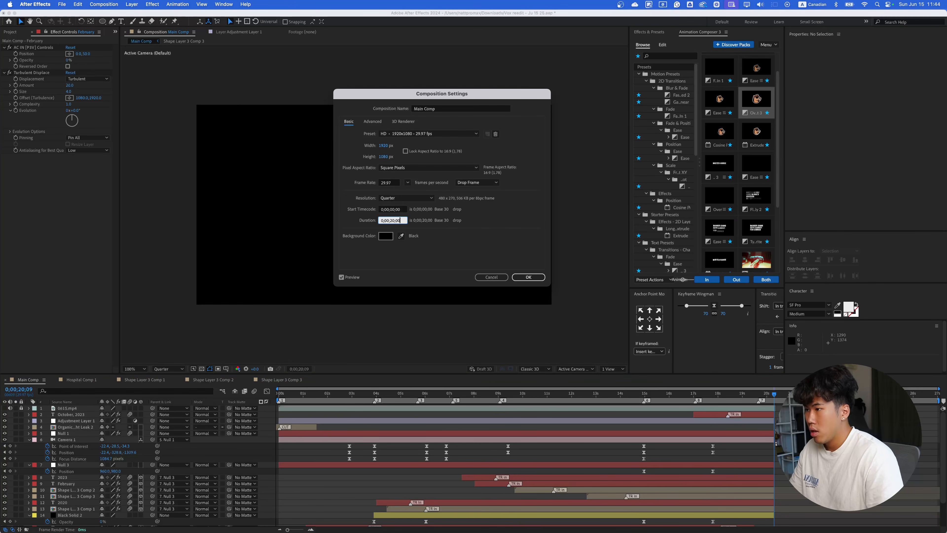
pyautogui.press('Return')
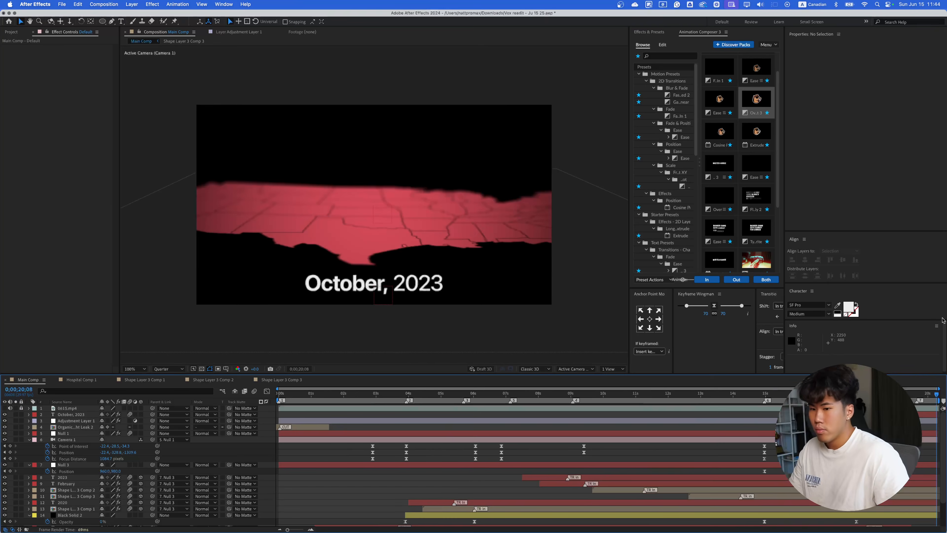
pyautogui.press('space')
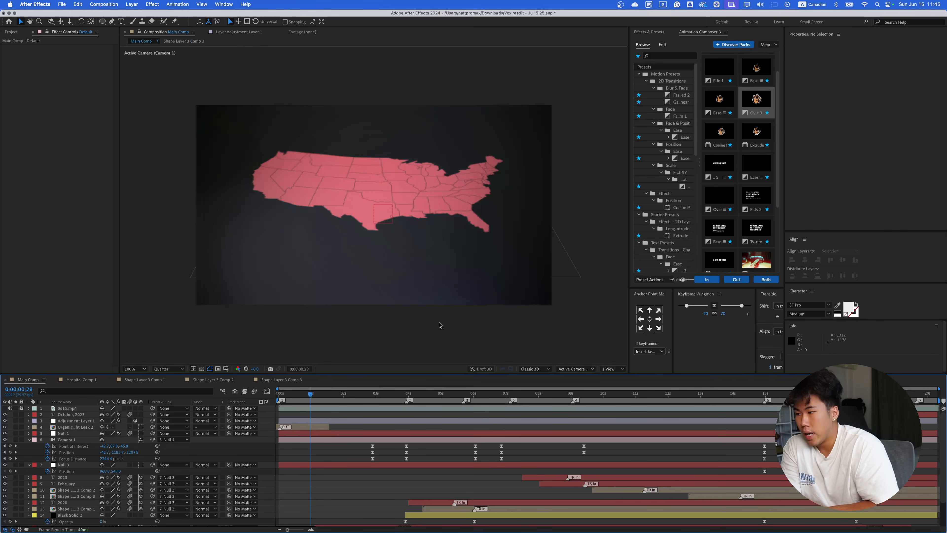
# - Switch to the browser's Edit Flow Premium classroom, look through the Premium Full Unedited Tutorials course and return to the course overview
pyautogui.hotkey('ctrl', 'Right')
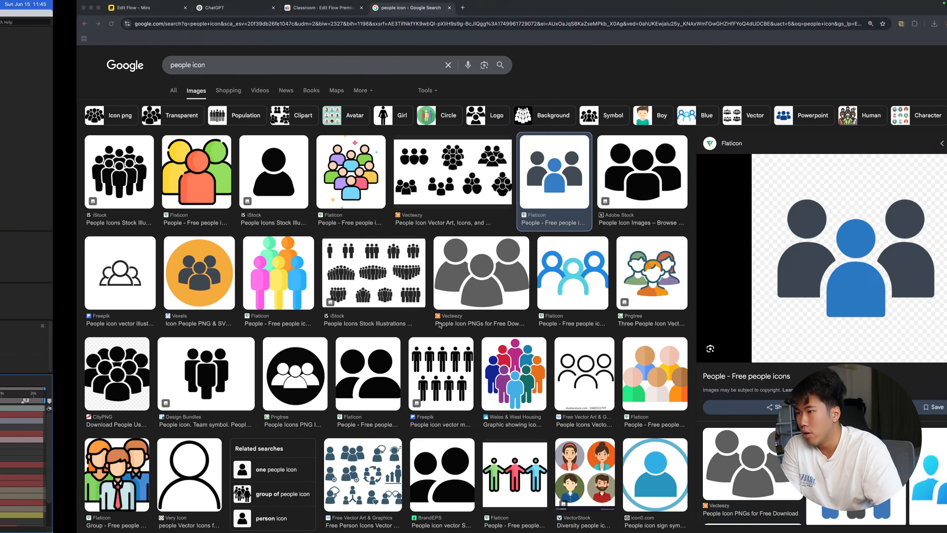
pyautogui.click(269, 14)
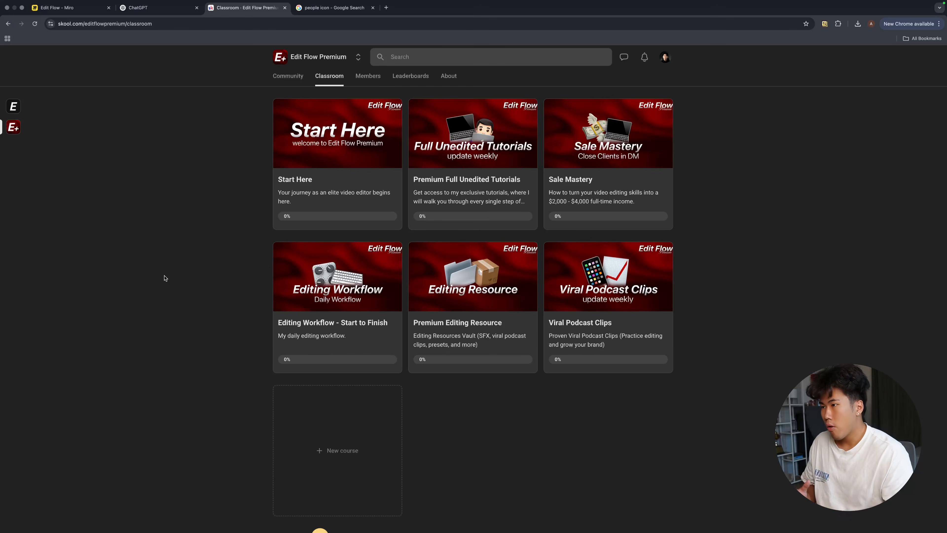
pyautogui.click(475, 200)
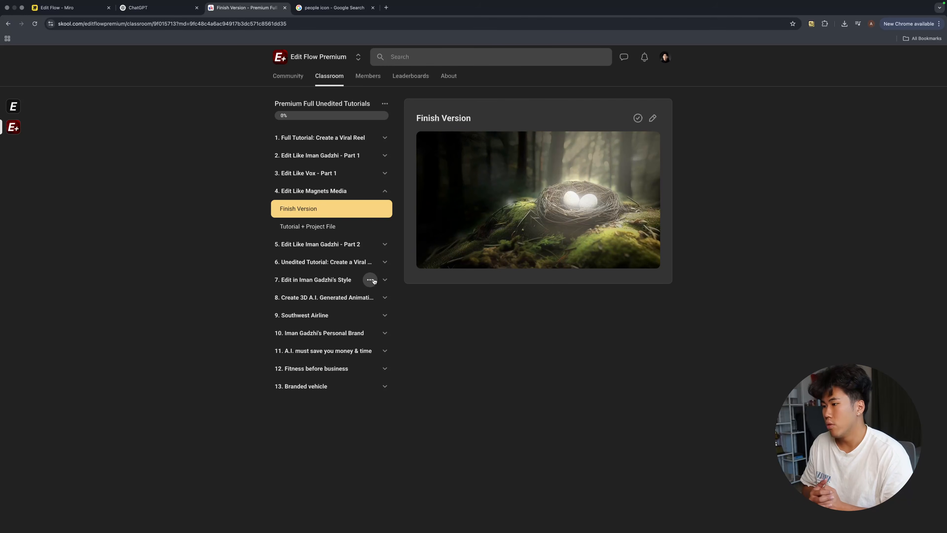
pyautogui.click(330, 77)
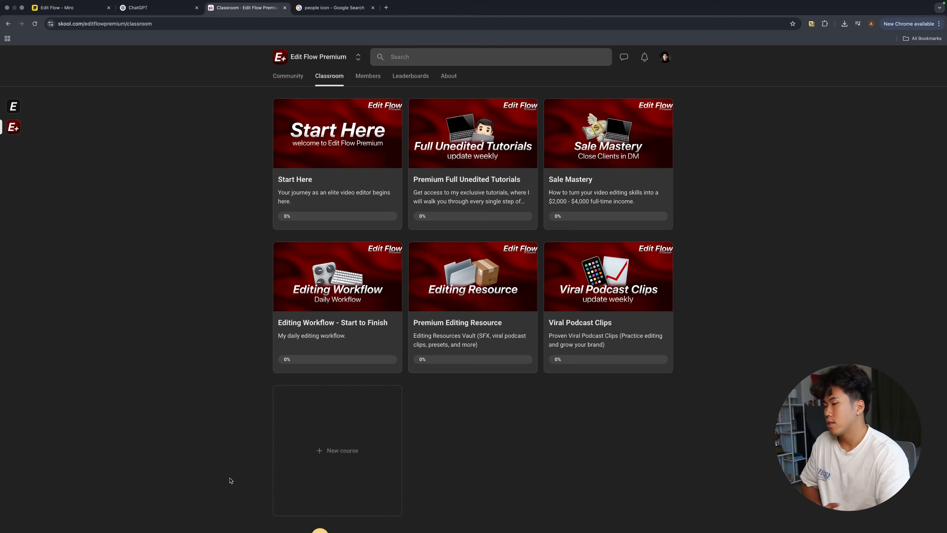
# - View the Sale Mastery and Editing Workflow - Start to Finish courses, returning to the classroom overview after each
pyautogui.click(595, 186)
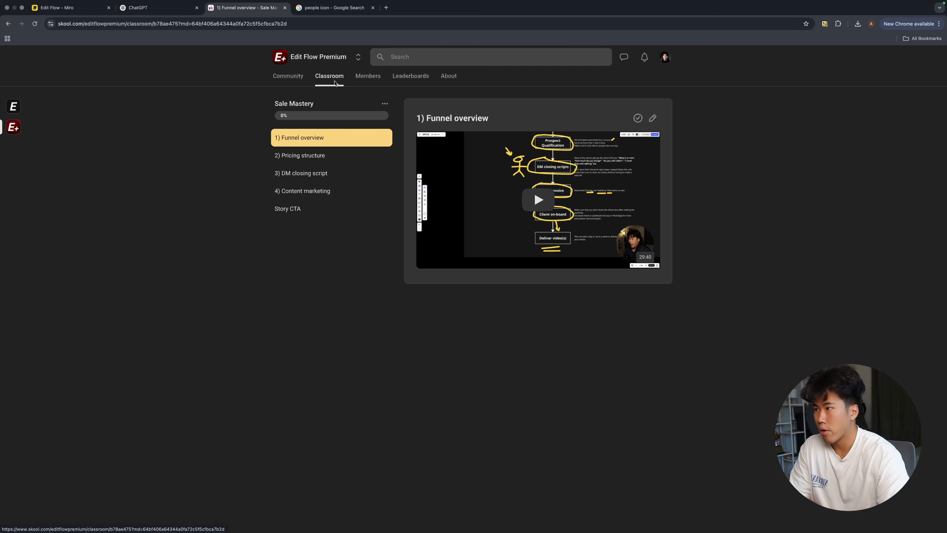
pyautogui.click(335, 75)
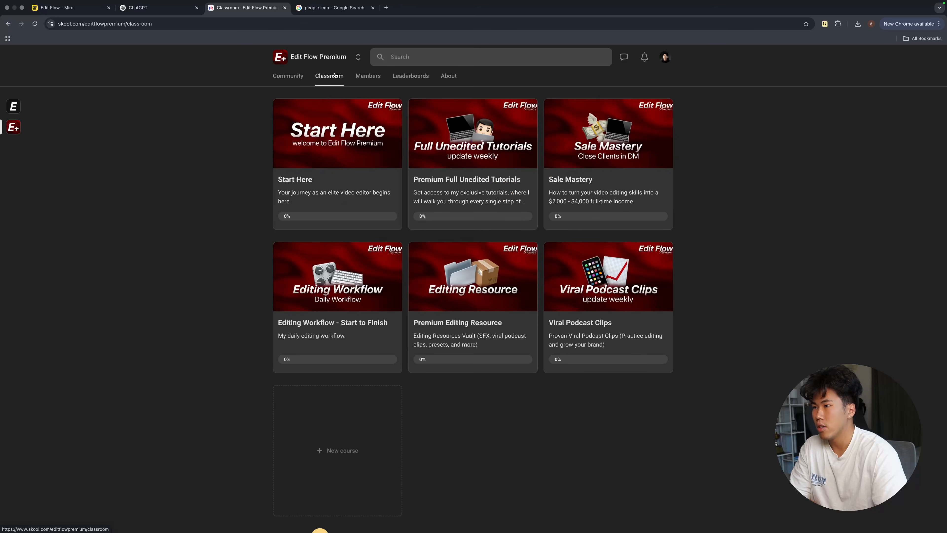
pyautogui.click(335, 301)
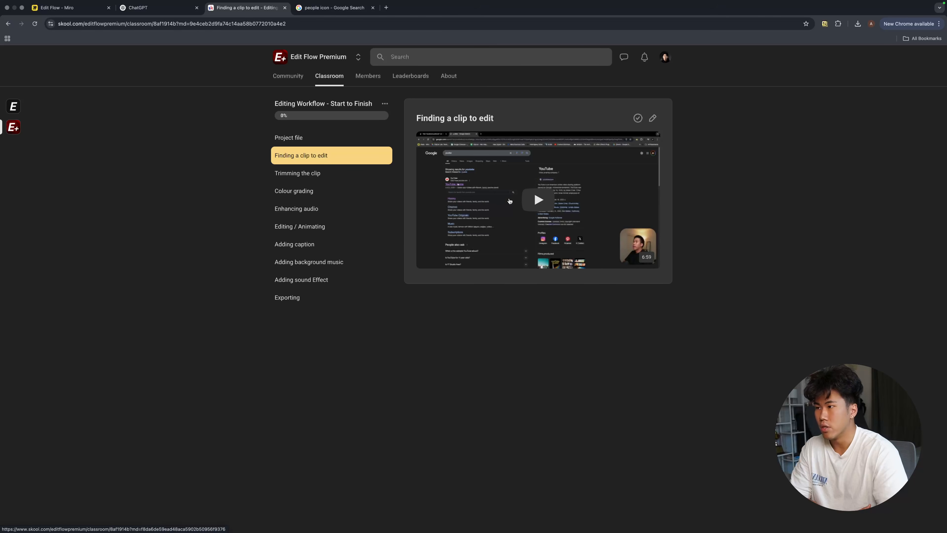
pyautogui.click(343, 82)
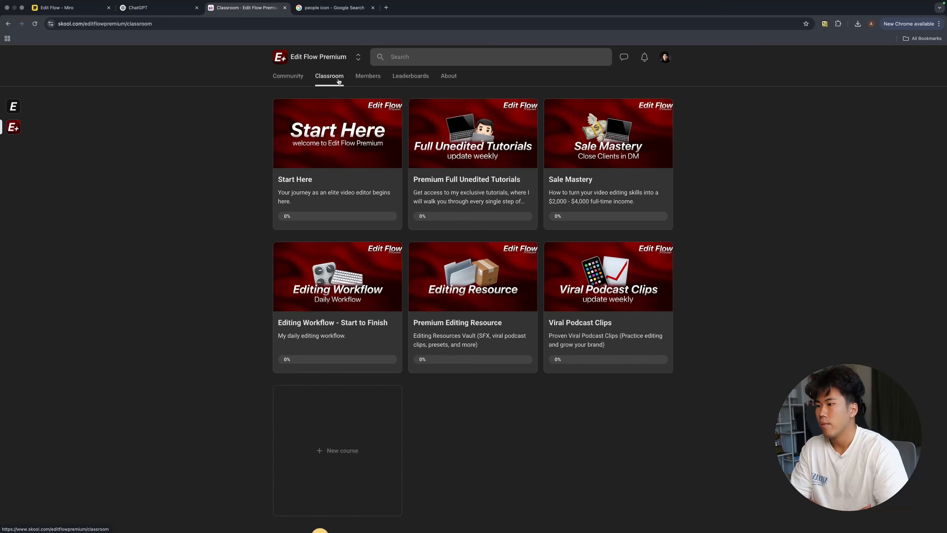
# - Review the A.I. prompts and recommended software in the Premium Editing Resource course and return to the classroom overview
pyautogui.click(481, 322)
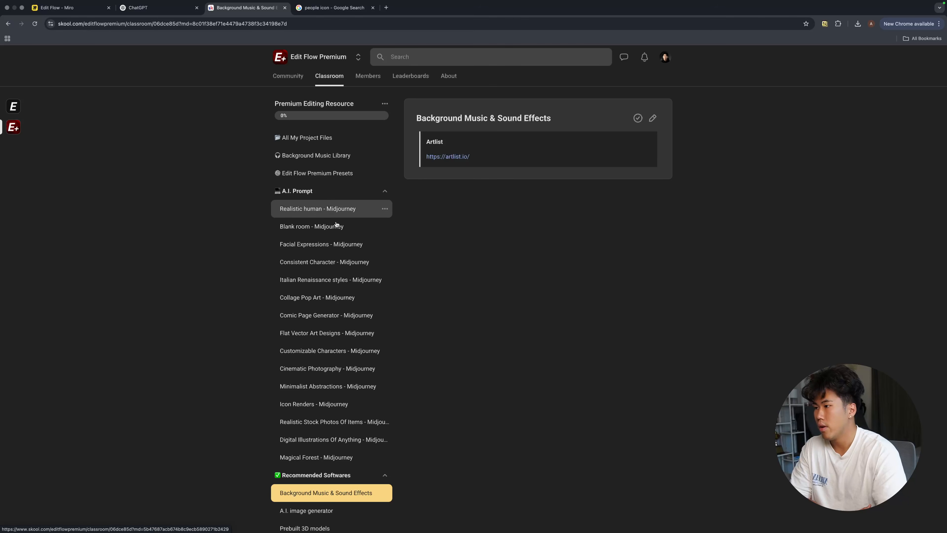
pyautogui.click(336, 263)
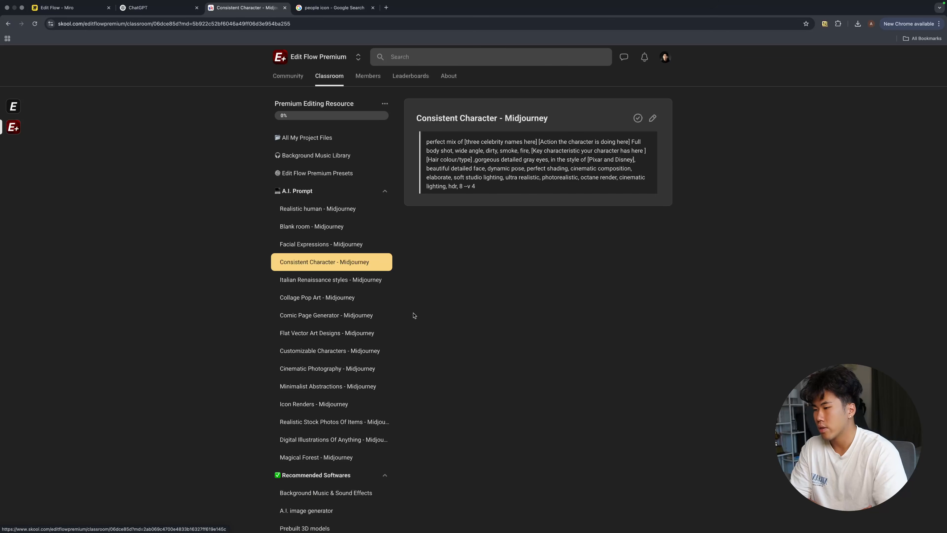
pyautogui.scroll(-5, 415, 315)
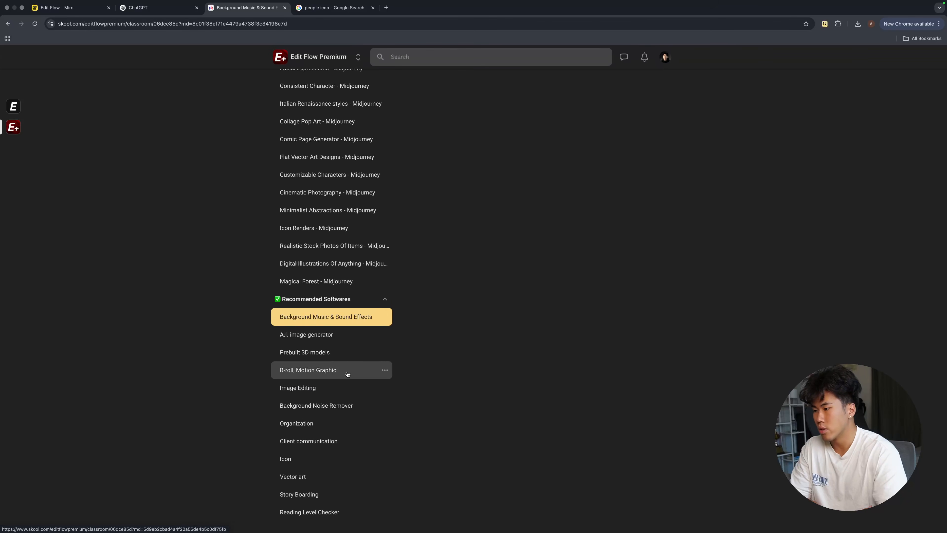
pyautogui.scroll(5, 368, 417)
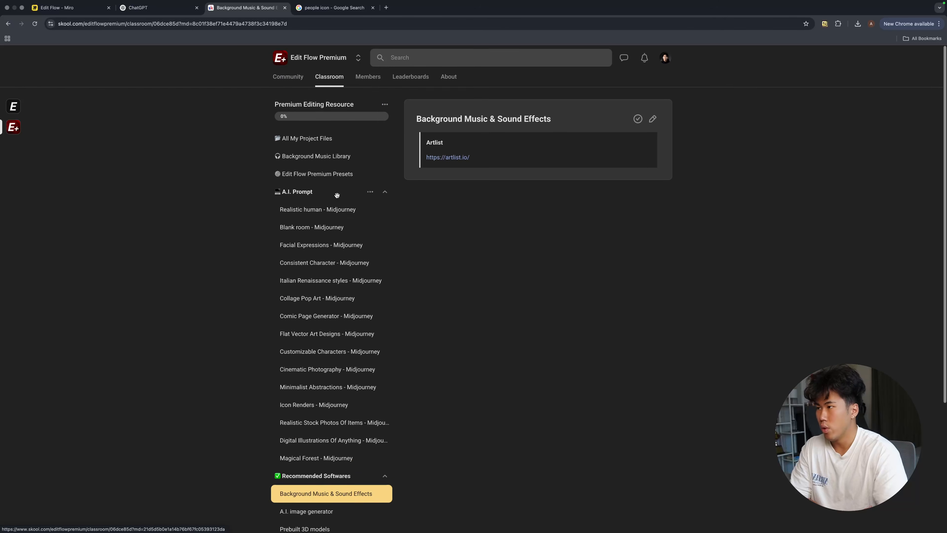
pyautogui.click(340, 77)
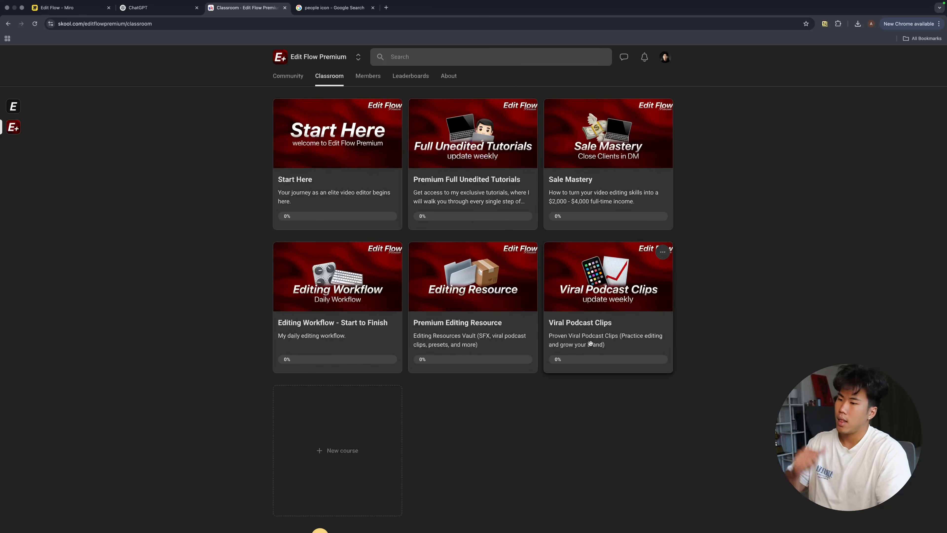